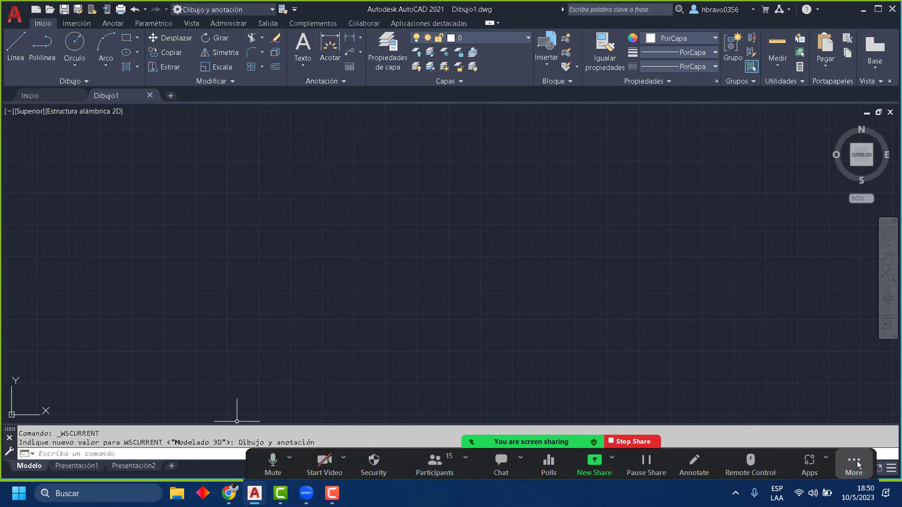
Step: Move the meeting control bar up so that it clears the drawing's status bar
{"action": "left_click_drag", "start_coordinate": [875, 470], "coordinate": [900, 414]}
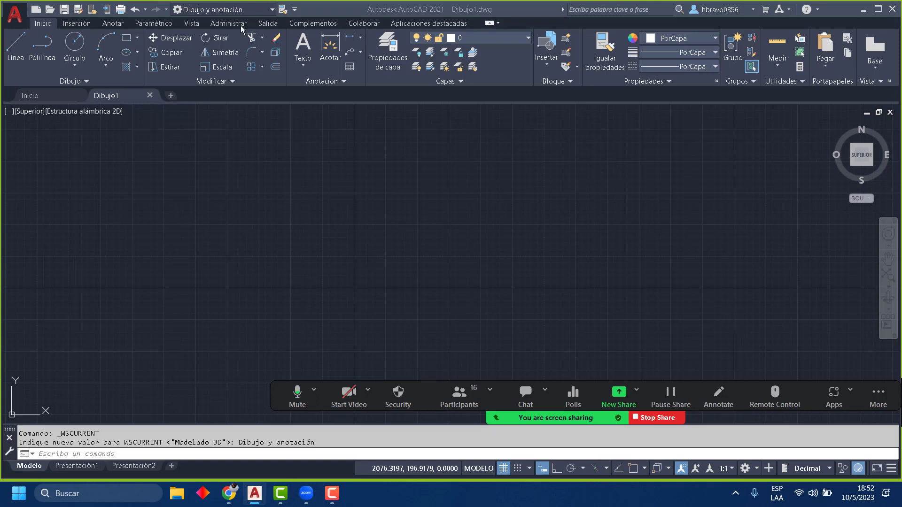
Step: Remove the commands for opening from and saving to the web and mobile version from the Quick Access Toolbar
{"action": "left_click", "coordinate": [295, 10]}
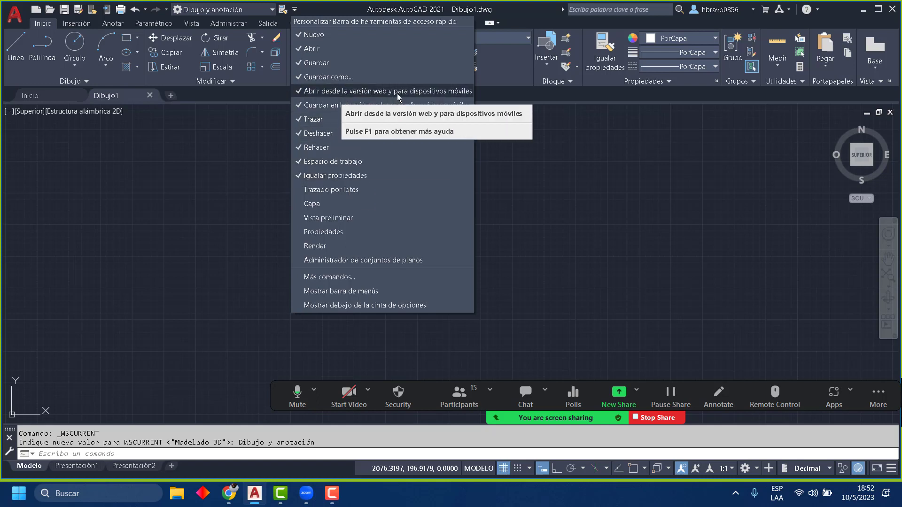
{"action": "key", "text": "Escape"}
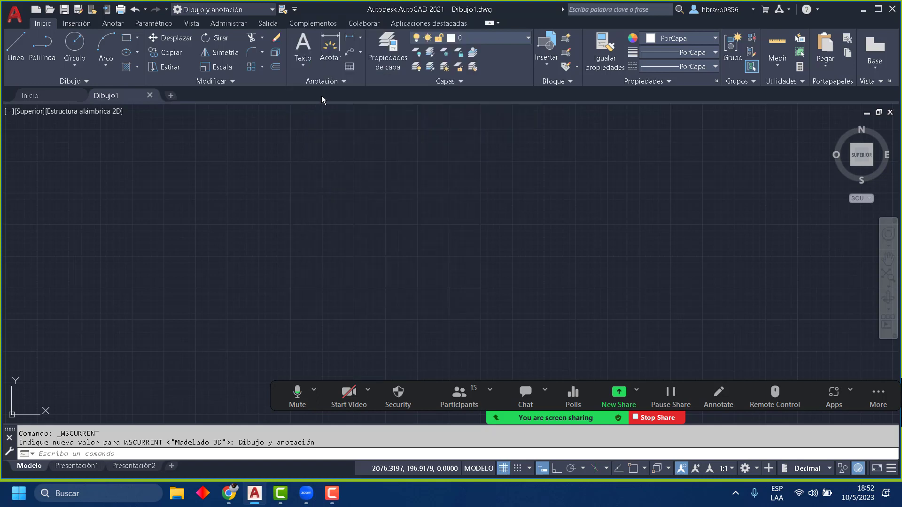
{"action": "left_click", "coordinate": [281, 9]}
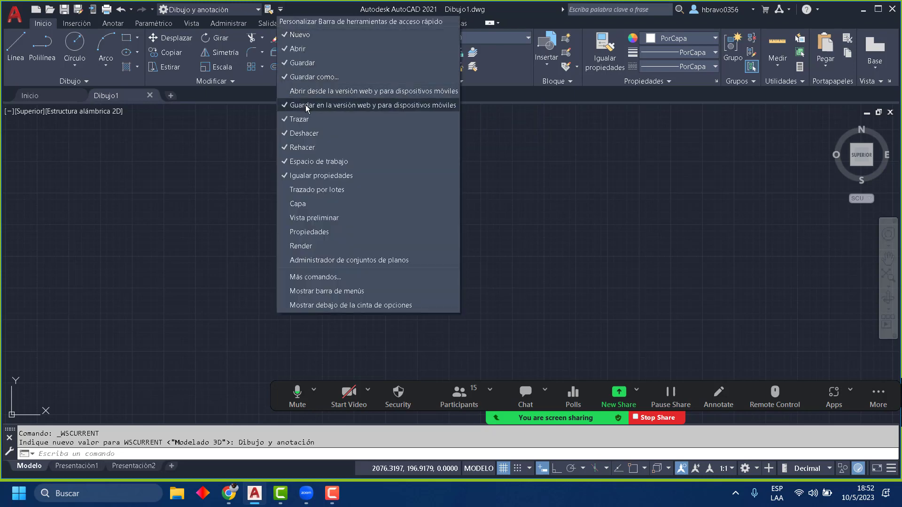
{"action": "left_click", "coordinate": [306, 106]}
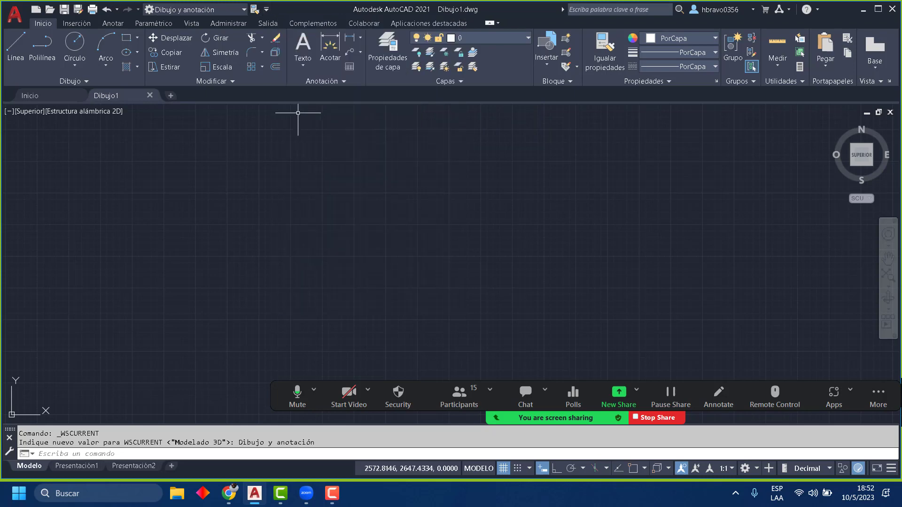
Step: Remove the Espacio de trabajo selector from the Quick Access Toolbar and add it back
{"action": "left_click", "coordinate": [266, 10]}
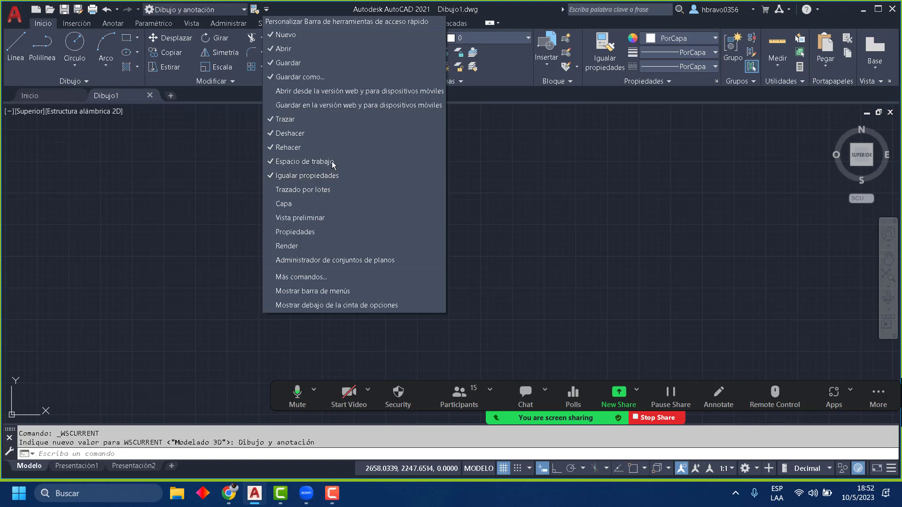
{"action": "left_click", "coordinate": [370, 165]}
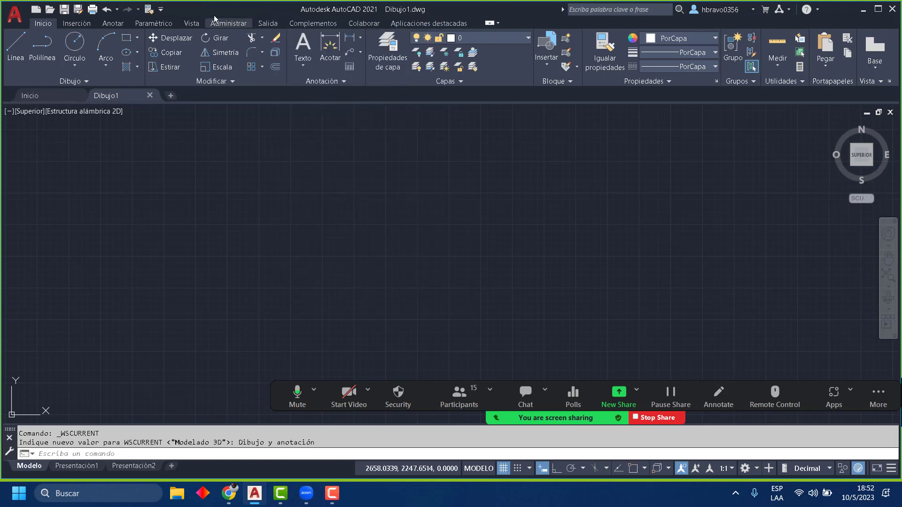
{"action": "left_click", "coordinate": [162, 10]}
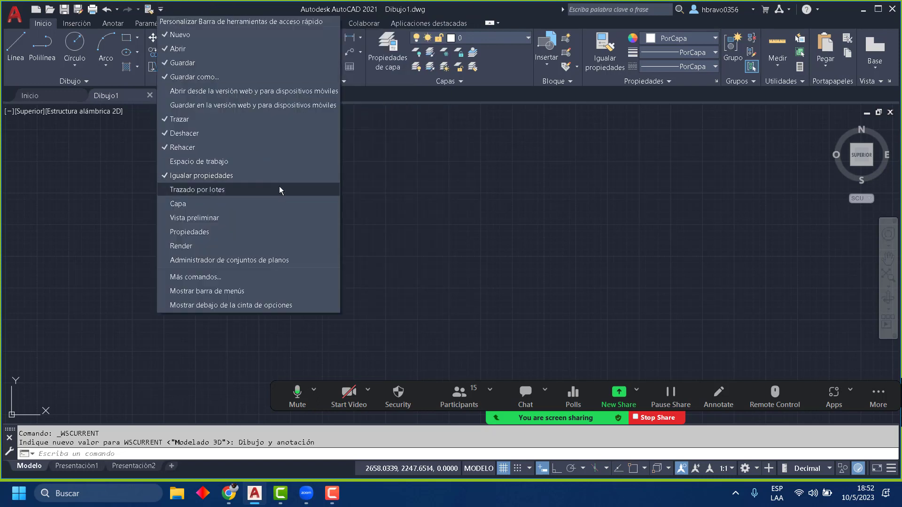
{"action": "left_click", "coordinate": [244, 163]}
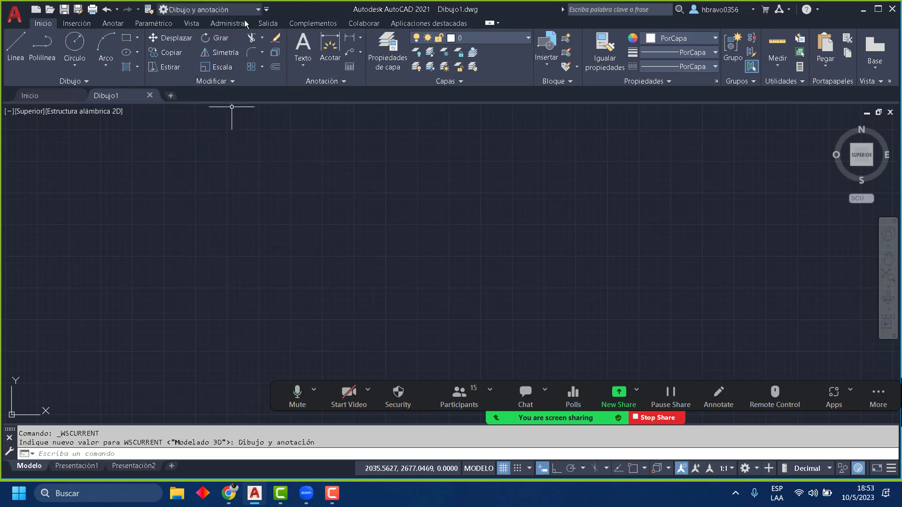
Step: Show the classic menu bar above the ribbon
{"action": "left_click", "coordinate": [265, 9]}
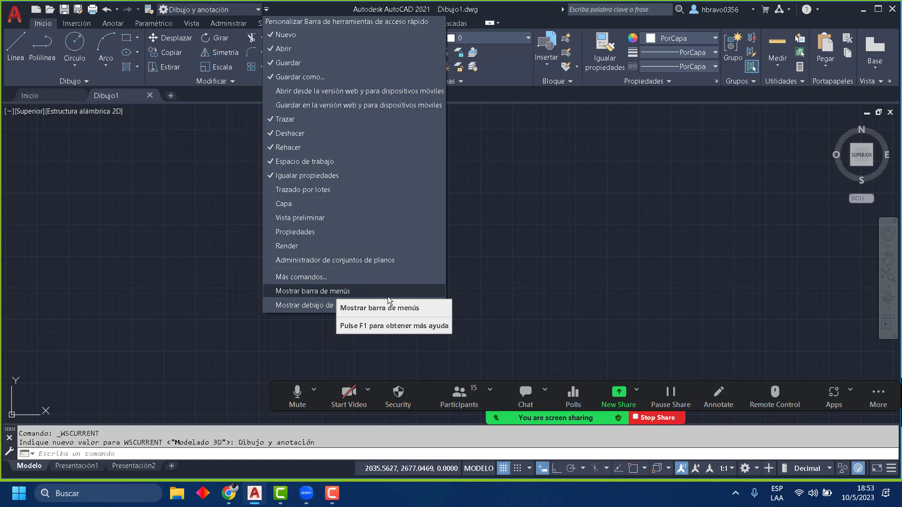
{"action": "left_click", "coordinate": [361, 292]}
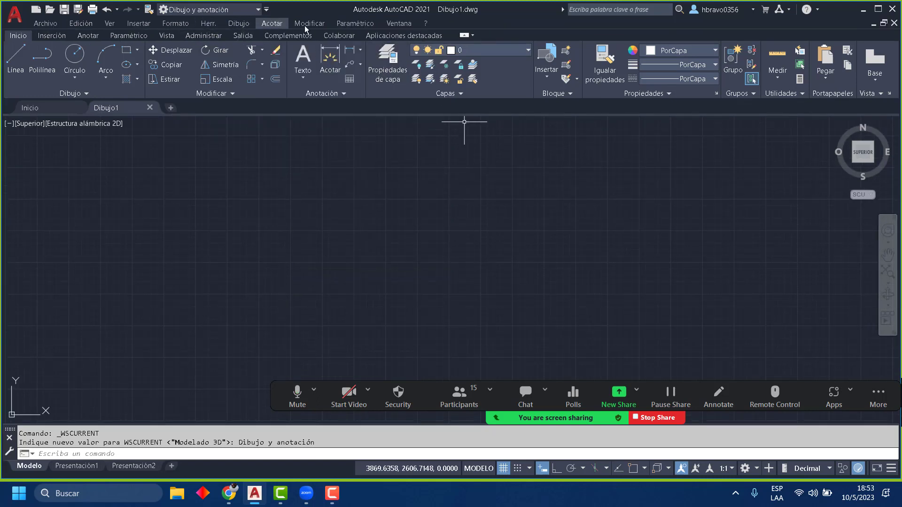
{"action": "left_click", "coordinate": [266, 9]}
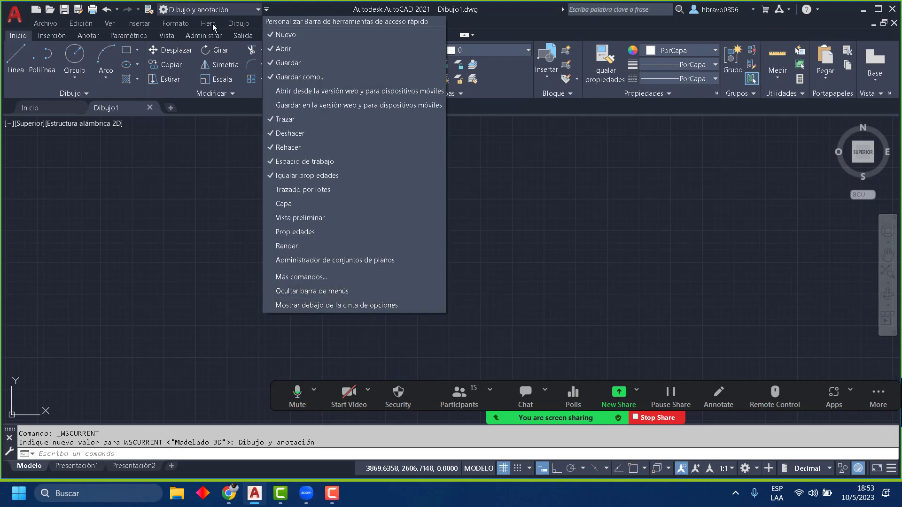
{"action": "left_click", "coordinate": [234, 108]}
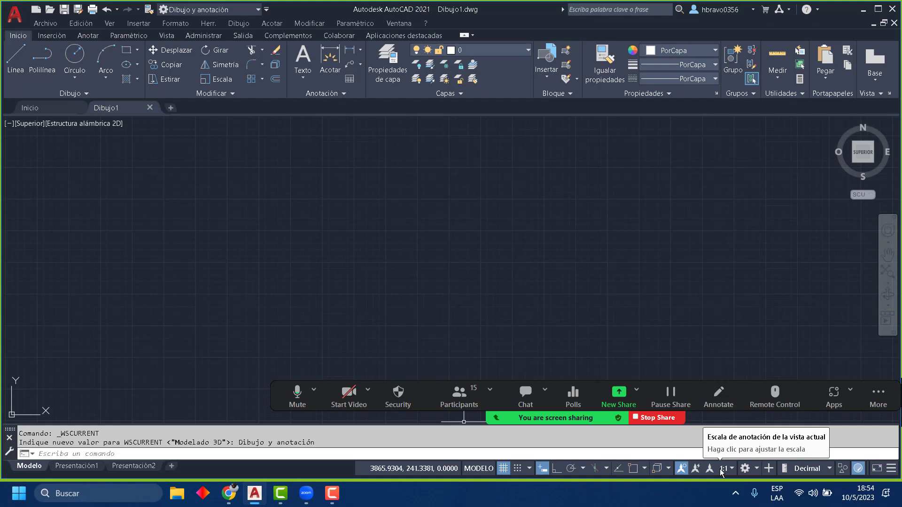
Step: Explore the extent of the empty model space around the origin and restore the Superior view
{"action": "scroll", "coordinate": [471, 261], "scroll_direction": "down", "scroll_amount": 18}
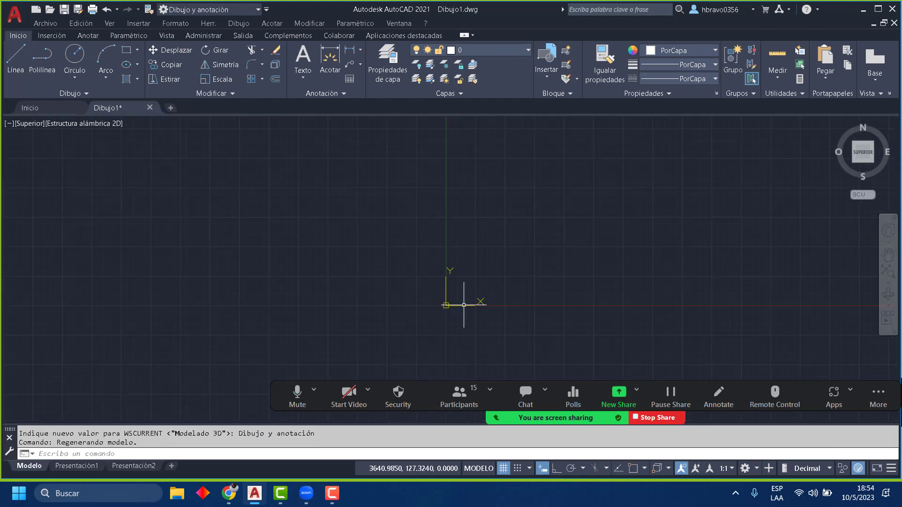
{"action": "scroll", "coordinate": [465, 300], "scroll_direction": "down", "scroll_amount": 10}
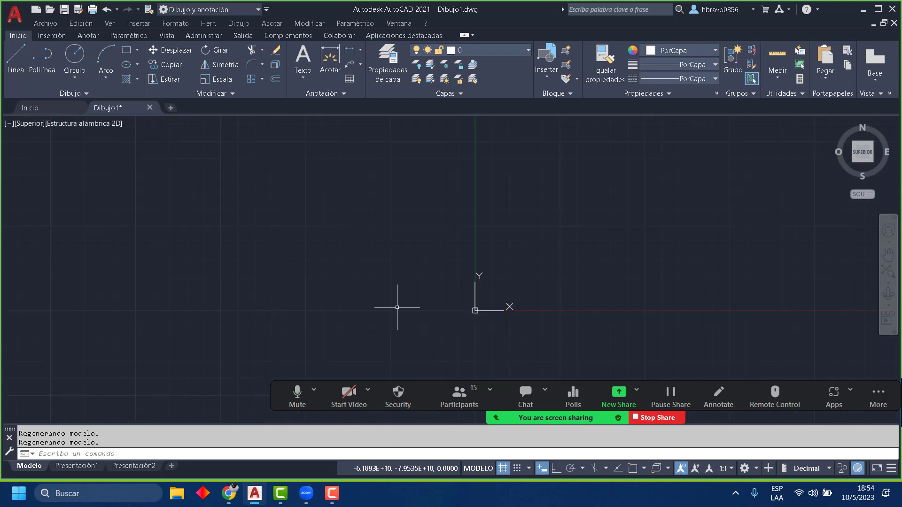
{"action": "scroll", "coordinate": [402, 274], "scroll_direction": "down", "scroll_amount": 8}
{"action": "scroll", "coordinate": [408, 282], "scroll_direction": "down", "scroll_amount": 10}
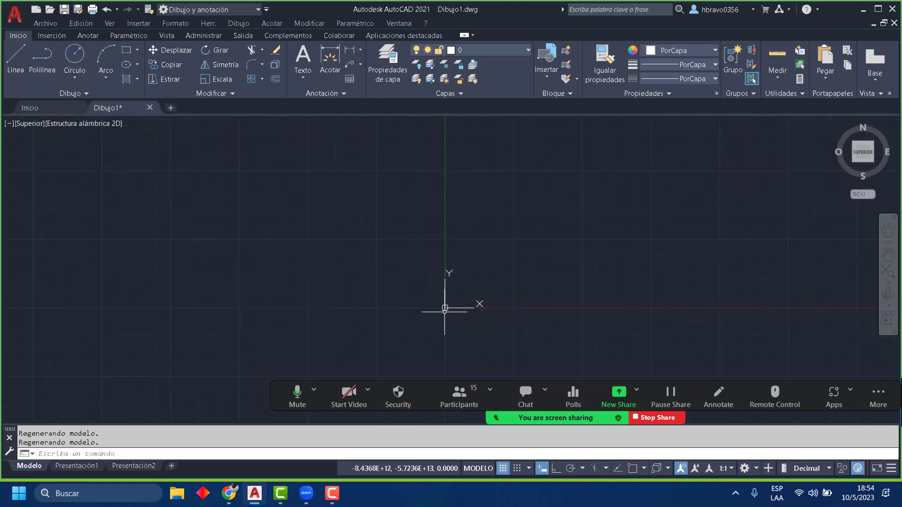
{"action": "scroll", "coordinate": [445, 303], "scroll_direction": "down", "scroll_amount": 5}
{"action": "scroll", "coordinate": [392, 362], "scroll_direction": "down", "scroll_amount": 3}
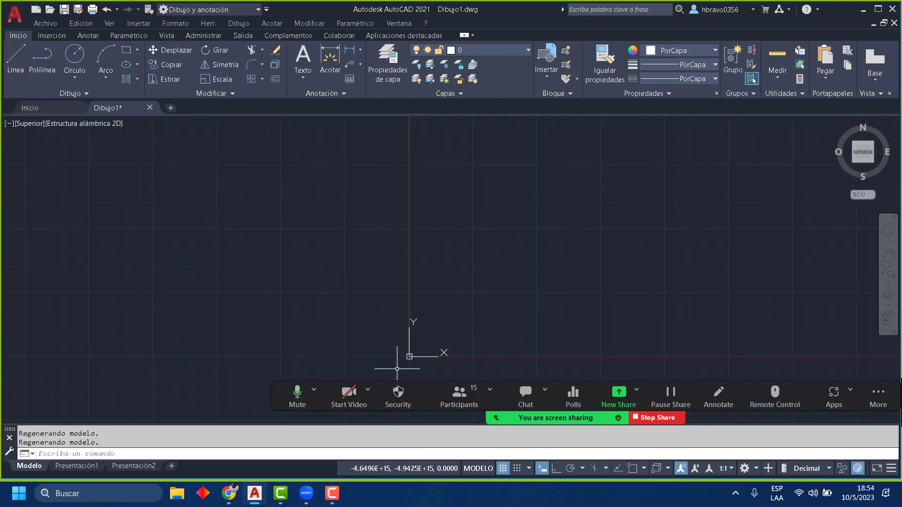
{"action": "scroll", "coordinate": [551, 304], "scroll_direction": "down", "scroll_amount": 2}
{"action": "scroll", "coordinate": [550, 304], "scroll_direction": "up", "scroll_amount": 1}
{"action": "mouse_move", "coordinate": [423, 313]}
{"action": "middle_mouse_down"}
{"action": "mouse_move", "coordinate": [435, 290]}
{"action": "mouse_move", "coordinate": [361, 308]}
{"action": "middle_mouse_up"}
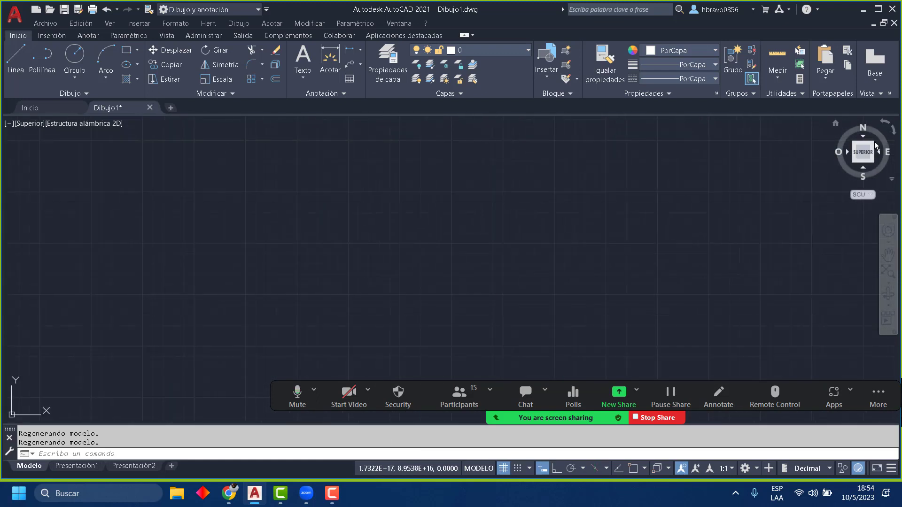
{"action": "left_click", "coordinate": [864, 157]}
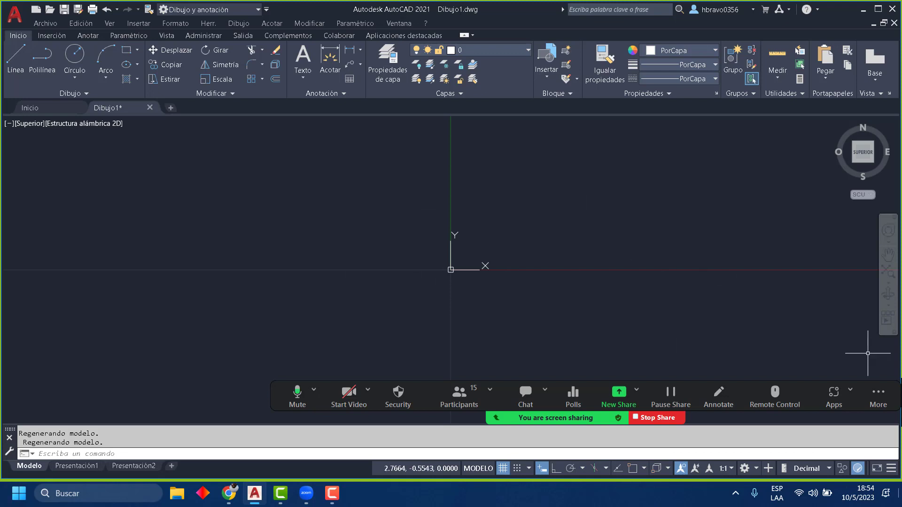
Step: Add the Grosor de línea control to the status bar and remove it again
{"action": "left_click", "coordinate": [891, 470]}
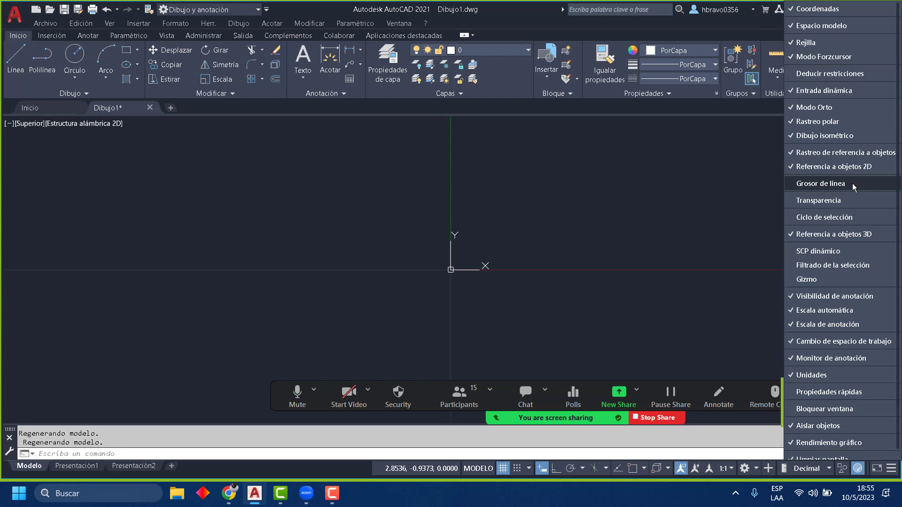
{"action": "left_click", "coordinate": [806, 185]}
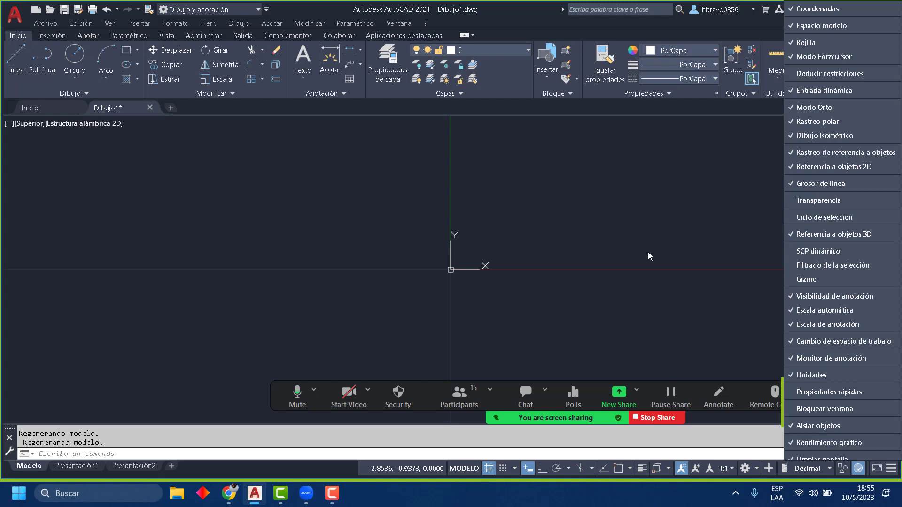
{"action": "left_click", "coordinate": [825, 187]}
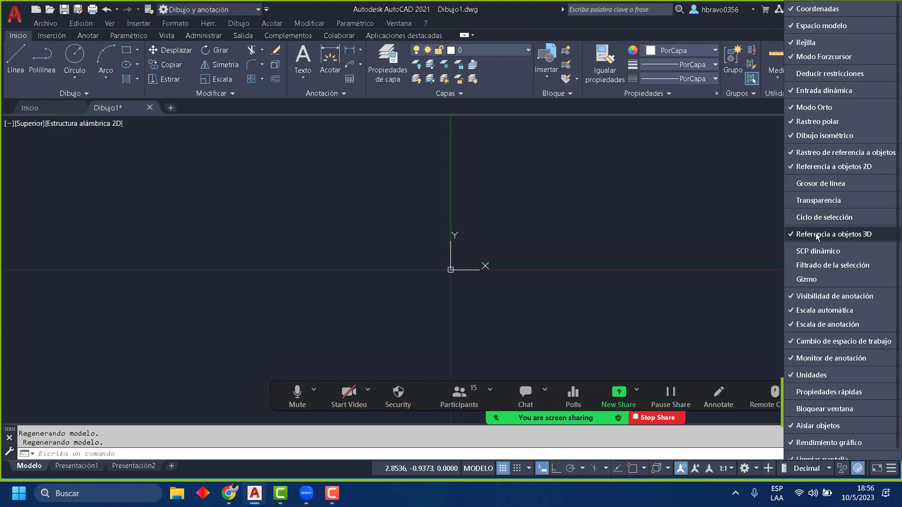
Step: Remove the Referencia a objetos 3D control from the status bar
{"action": "left_click", "coordinate": [852, 239]}
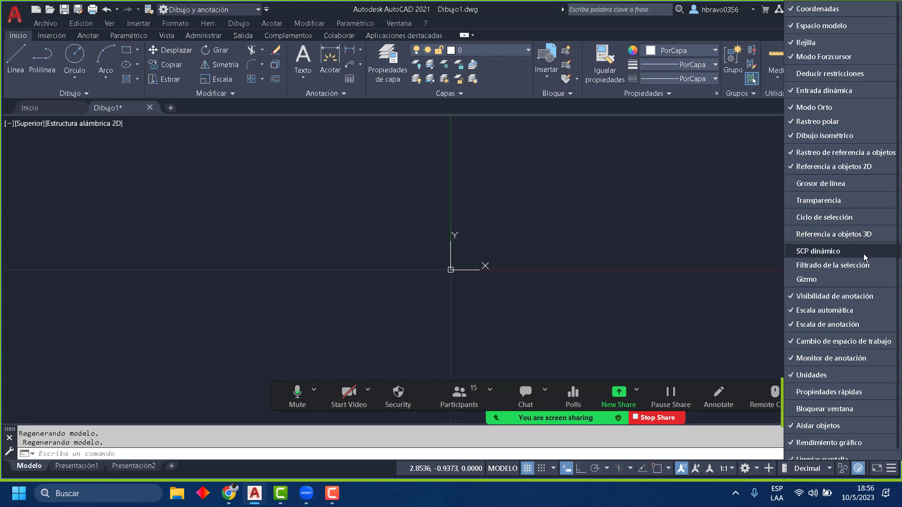
{"action": "scroll", "coordinate": [860, 272], "scroll_direction": "down", "scroll_amount": 1}
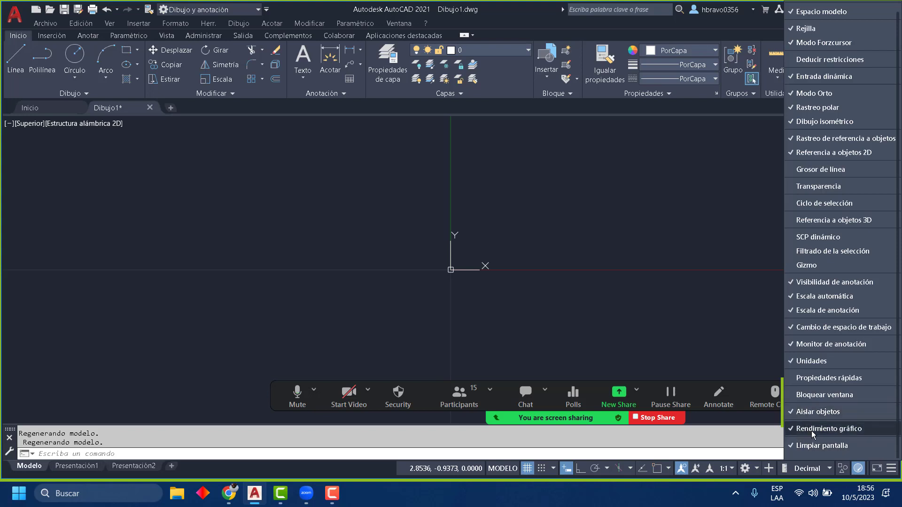
{"action": "left_click", "coordinate": [890, 469]}
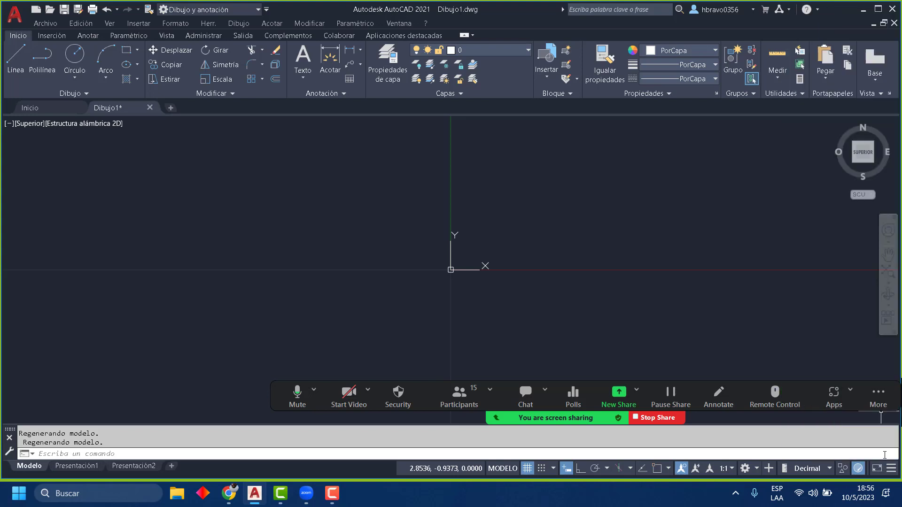
Step: Examine the hardware acceleration and the 2D and 3D display parameters in the graphics performance settings
{"action": "left_click", "coordinate": [859, 468]}
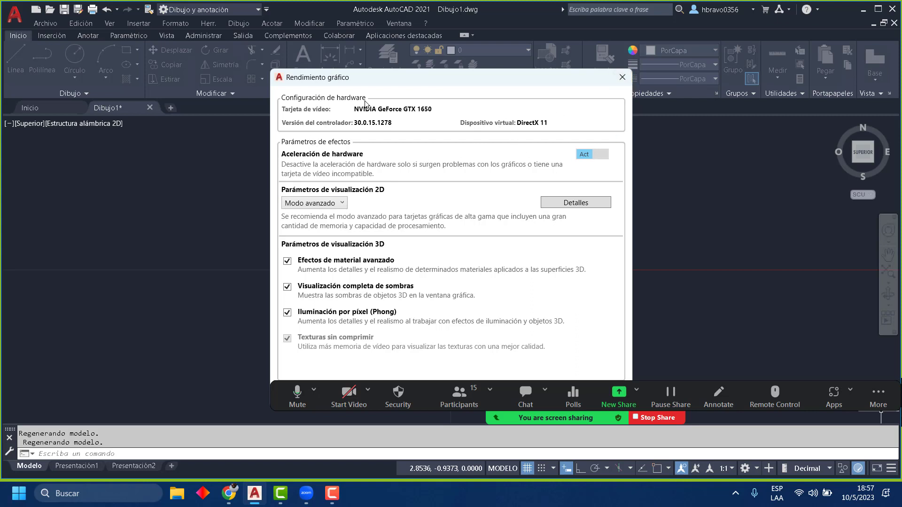
{"action": "left_click", "coordinate": [623, 78]}
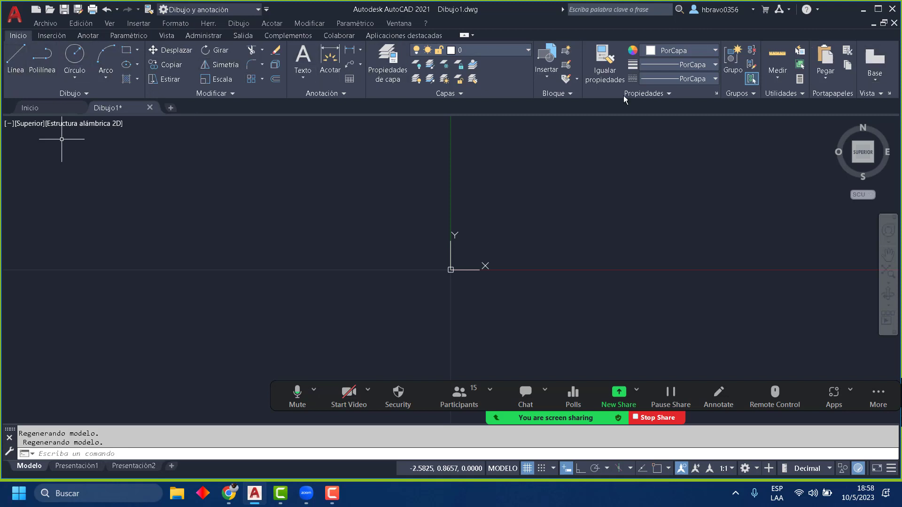
Step: Examine the commands offered by the classic menu bar, including the view, format, parametric and window groups
{"action": "left_click", "coordinate": [87, 23]}
{"action": "left_click", "coordinate": [87, 23]}
{"action": "left_click", "coordinate": [109, 23]}
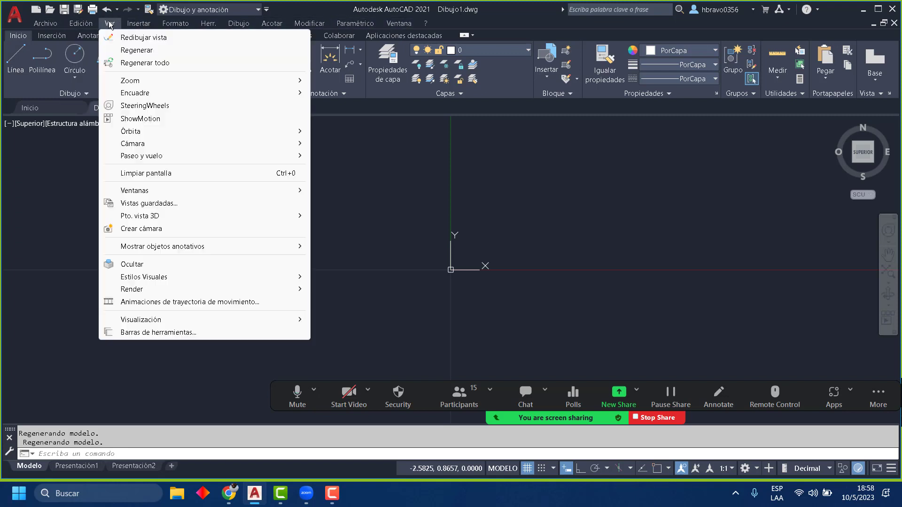
{"action": "left_click", "coordinate": [110, 23]}
{"action": "left_click", "coordinate": [130, 25]}
{"action": "left_click", "coordinate": [131, 25]}
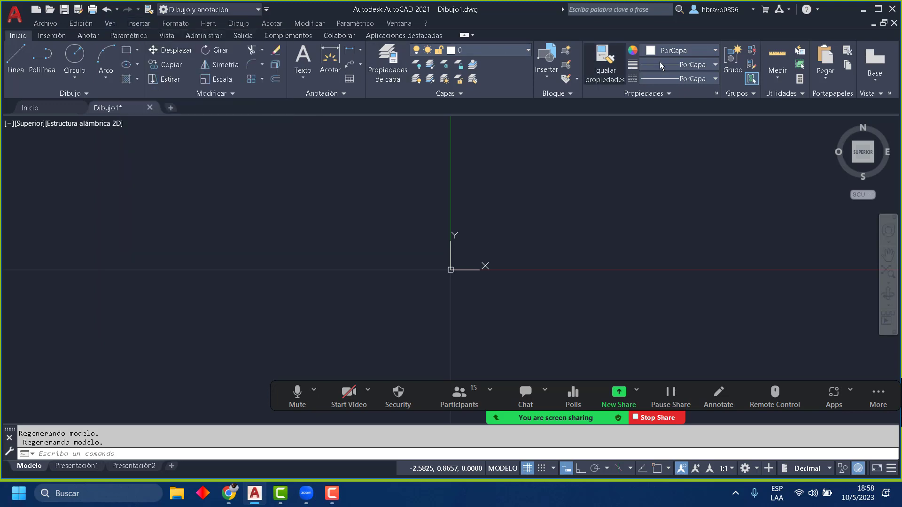
{"action": "left_click", "coordinate": [170, 24]}
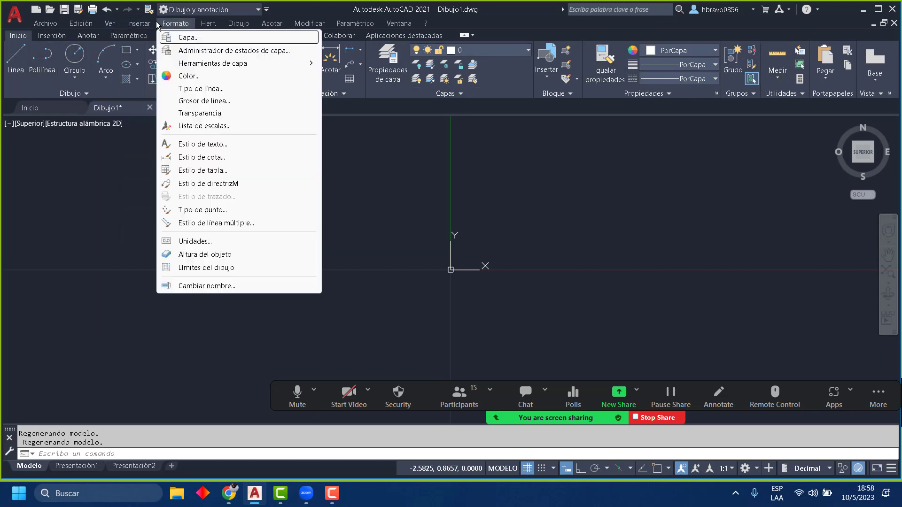
{"action": "left_click", "coordinate": [170, 24]}
{"action": "left_click", "coordinate": [234, 23]}
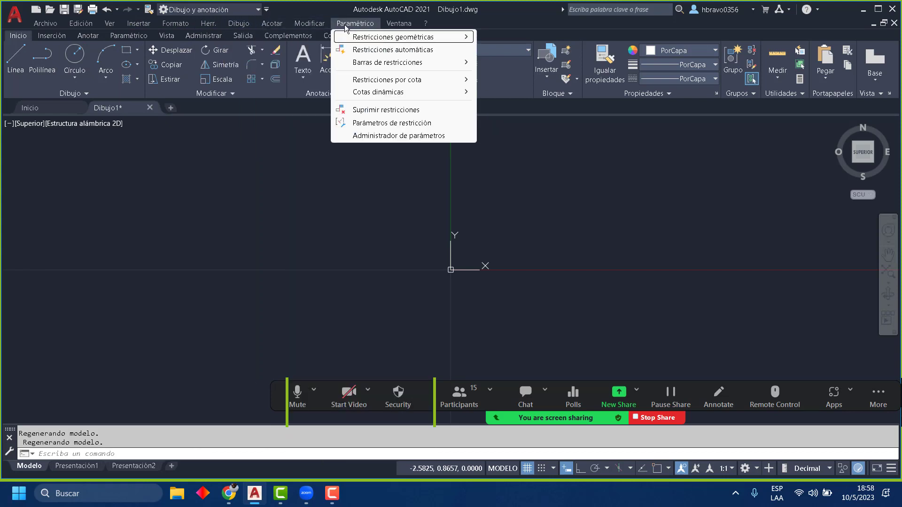
{"action": "mouse_move", "coordinate": [397, 28]}
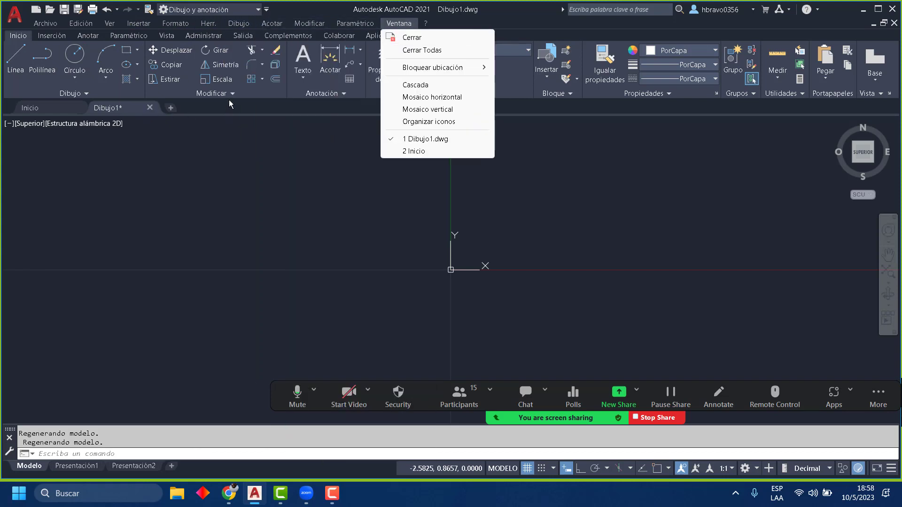
{"action": "left_click", "coordinate": [240, 105]}
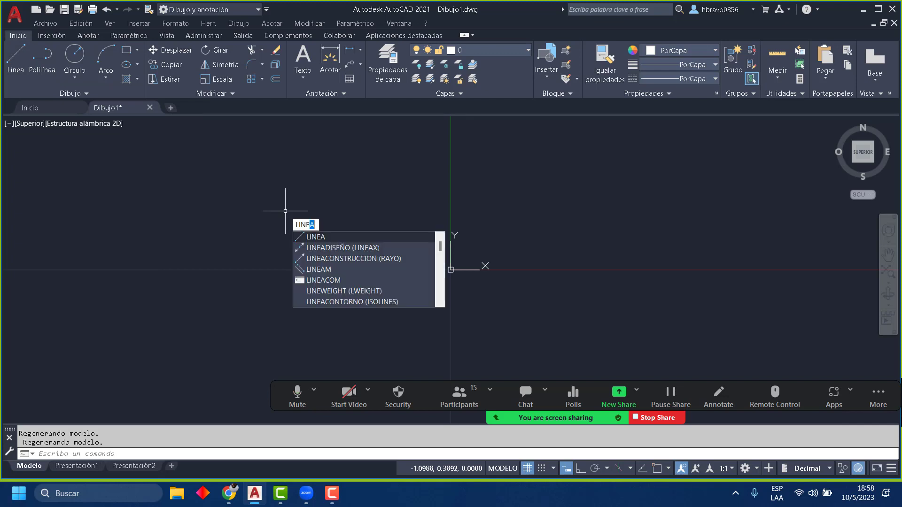
Step: Draw three connected lines, the first horizontal and about 0.60 units long with ortho on, the other two slanted with ortho off
{"action": "left_click", "coordinate": [313, 237]}
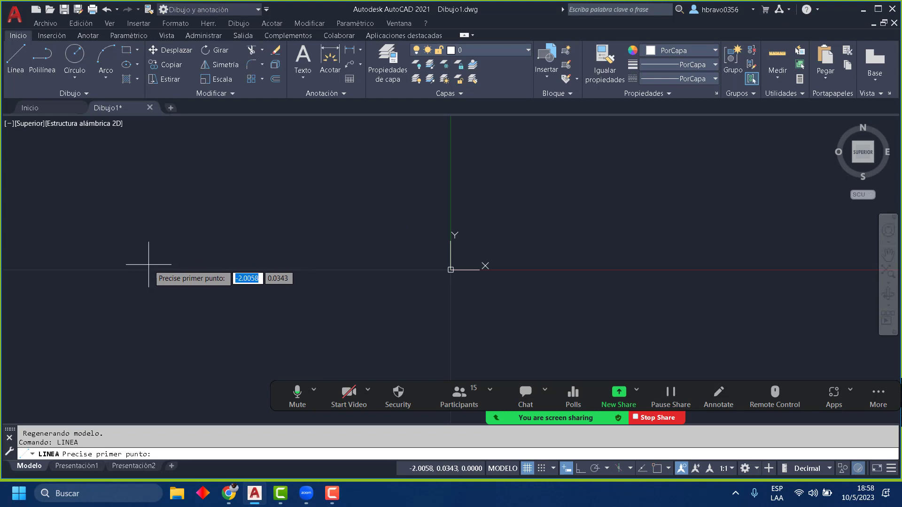
{"action": "left_click", "coordinate": [107, 175]}
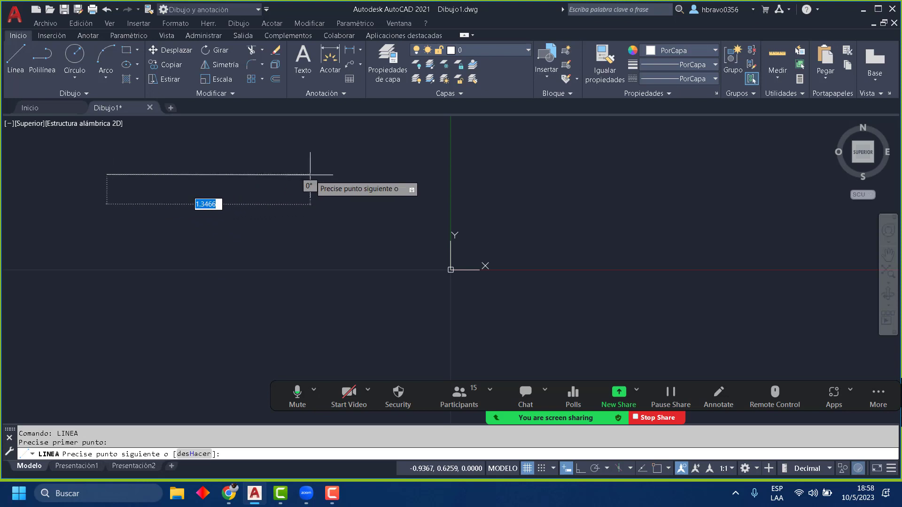
{"action": "left_click", "coordinate": [581, 468]}
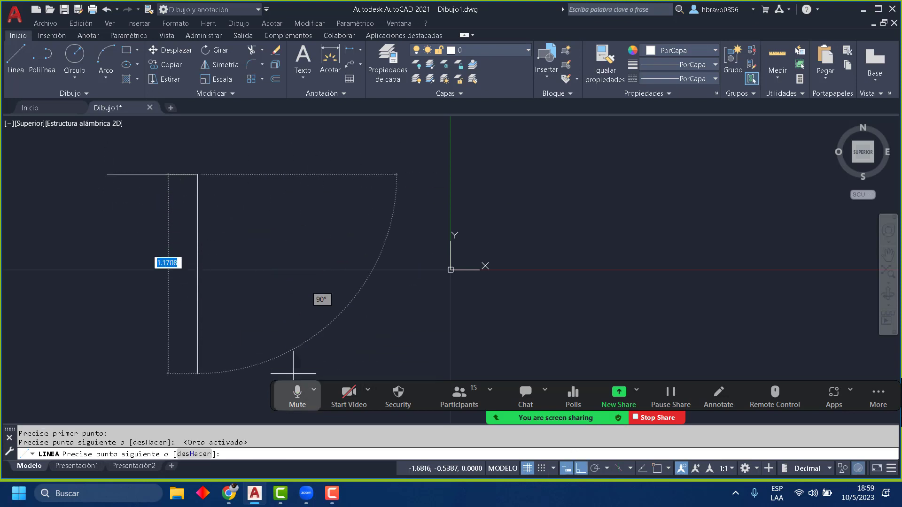
{"action": "left_click", "coordinate": [582, 468]}
{"action": "left_click", "coordinate": [243, 219]}
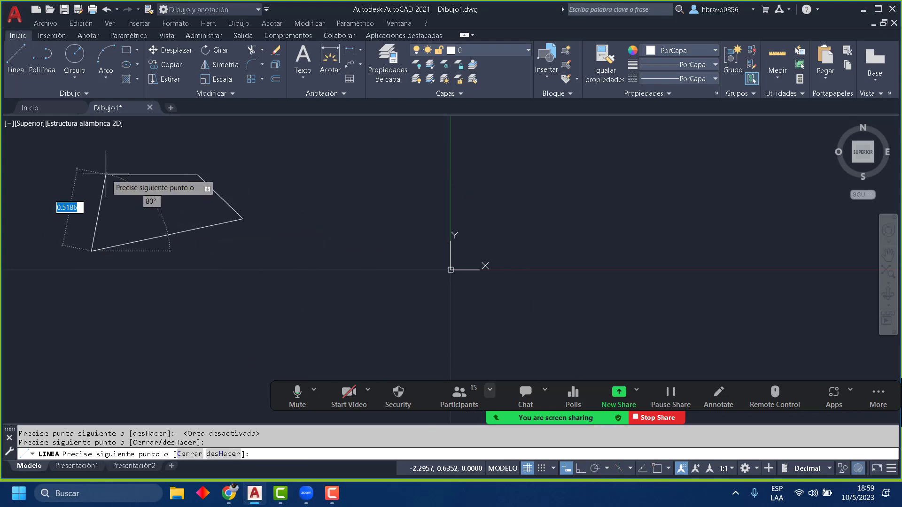
{"action": "left_click", "coordinate": [91, 251]}
Step: Turn on object snap and close the line chain at its starting endpoint to form a four-sided figure
{"action": "left_click", "coordinate": [657, 468]}
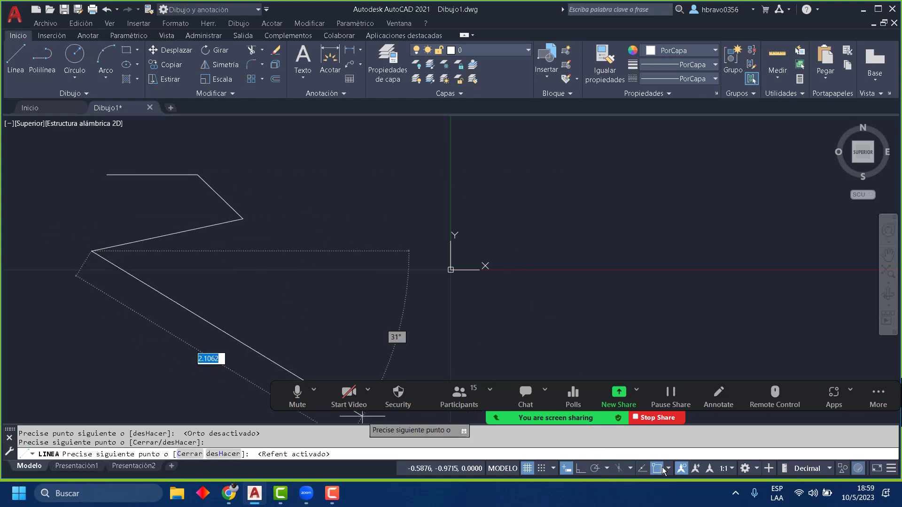
{"action": "left_click", "coordinate": [107, 175]}
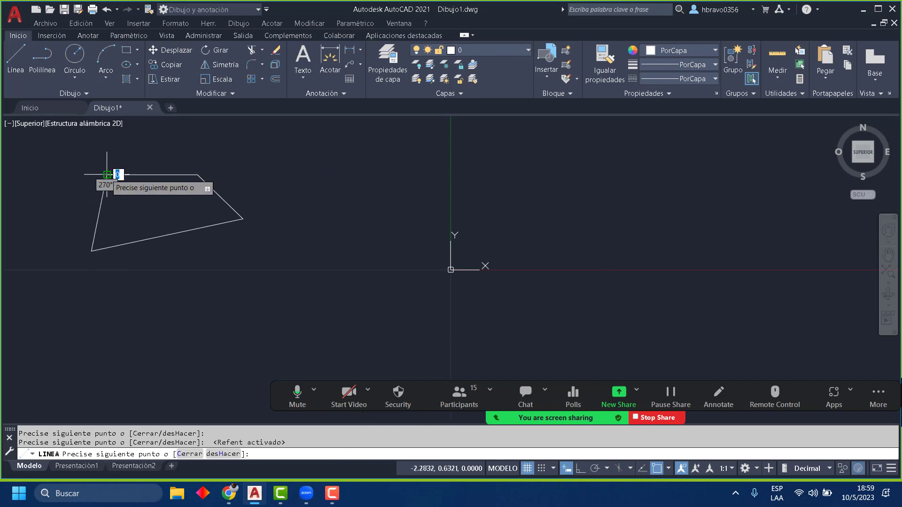
{"action": "key", "text": "Return"}
Step: Select the figure's upper horizontal line with a crossing window and display its properties
{"action": "left_click", "coordinate": [173, 173]}
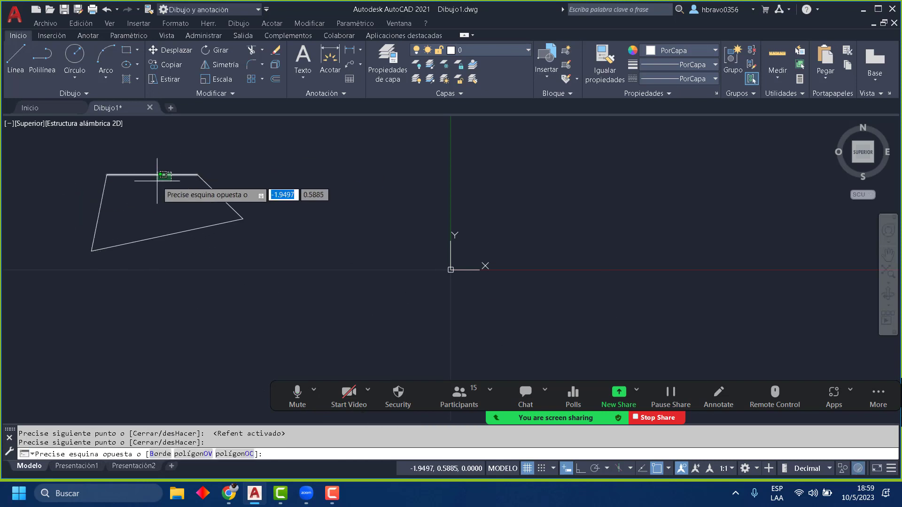
{"action": "left_click", "coordinate": [146, 195]}
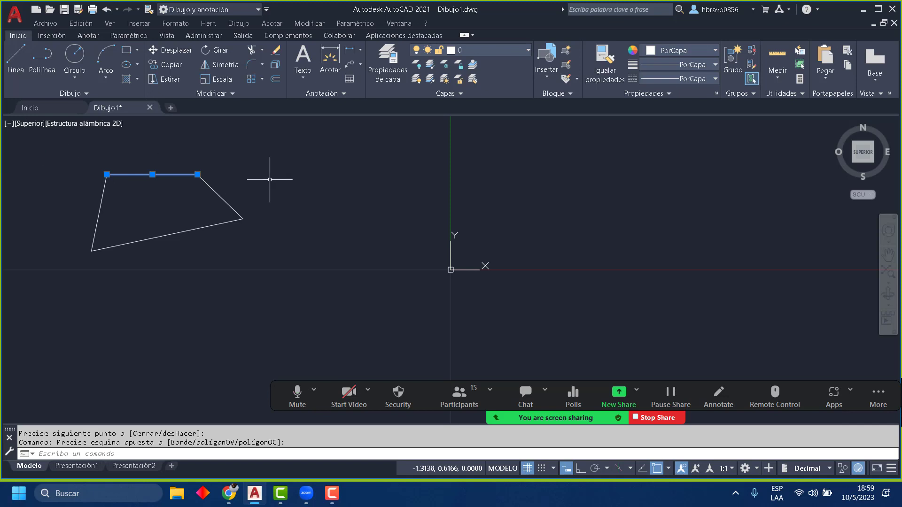
{"action": "right_click", "coordinate": [312, 186]}
{"action": "left_click", "coordinate": [378, 455]}
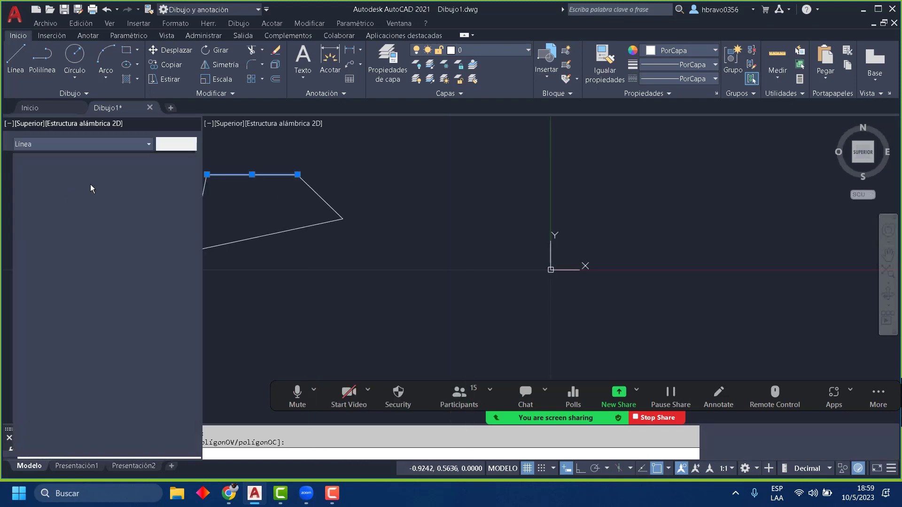
Step: Add the figure's other three sides to the selection with crossing windows, examine their shared properties, and clear the selection
{"action": "left_click", "coordinate": [358, 254]}
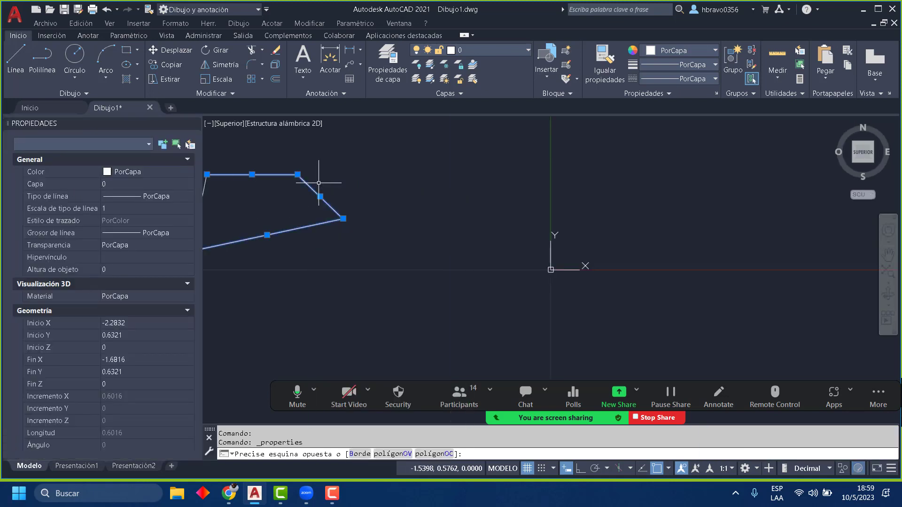
{"action": "left_click", "coordinate": [319, 185]}
{"action": "middle_click_drag", "start_coordinate": [330, 255], "coordinate": [467, 252]}
{"action": "left_click", "coordinate": [450, 272]}
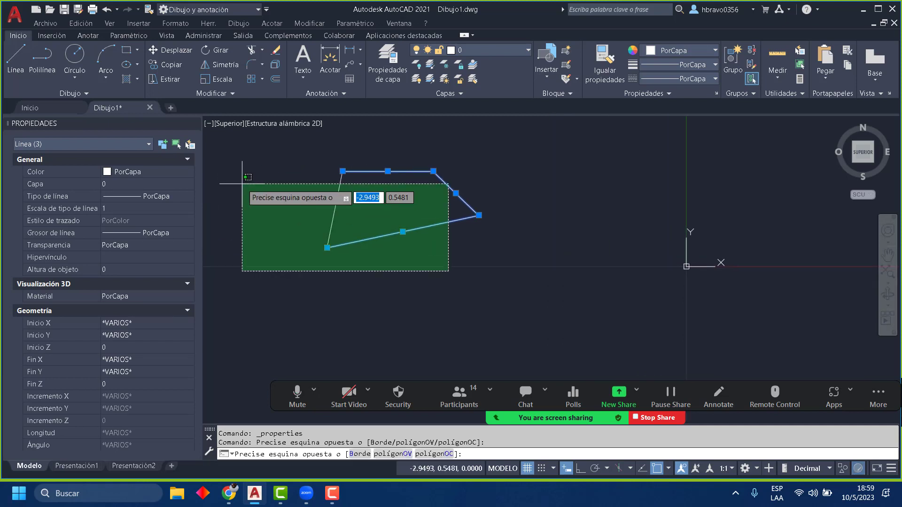
{"action": "left_click", "coordinate": [240, 173]}
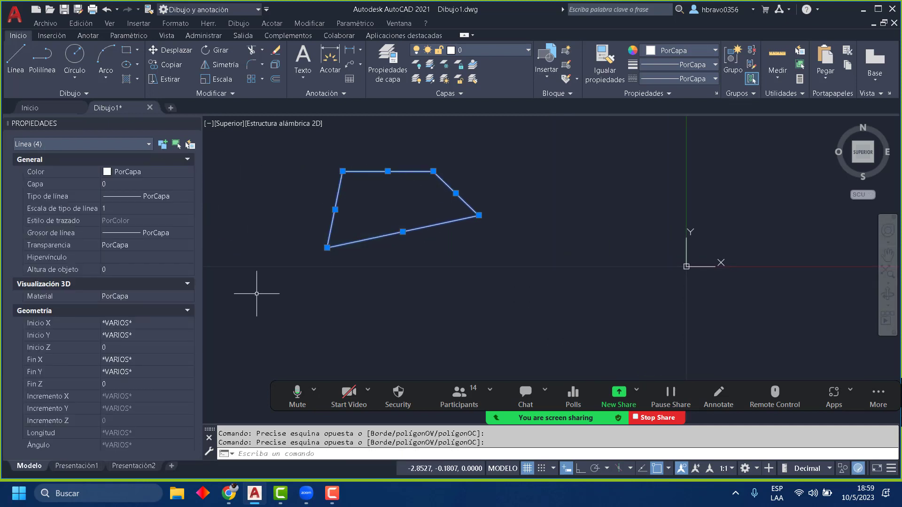
{"action": "key", "text": "Escape"}
Step: Select all four lines of the figure with one crossing window and erase them
{"action": "left_click", "coordinate": [451, 252]}
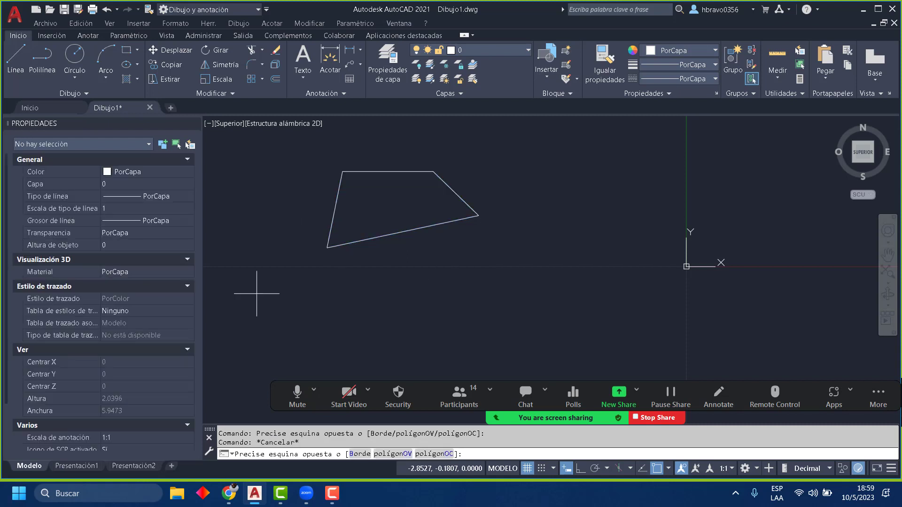
{"action": "left_click", "coordinate": [307, 148]}
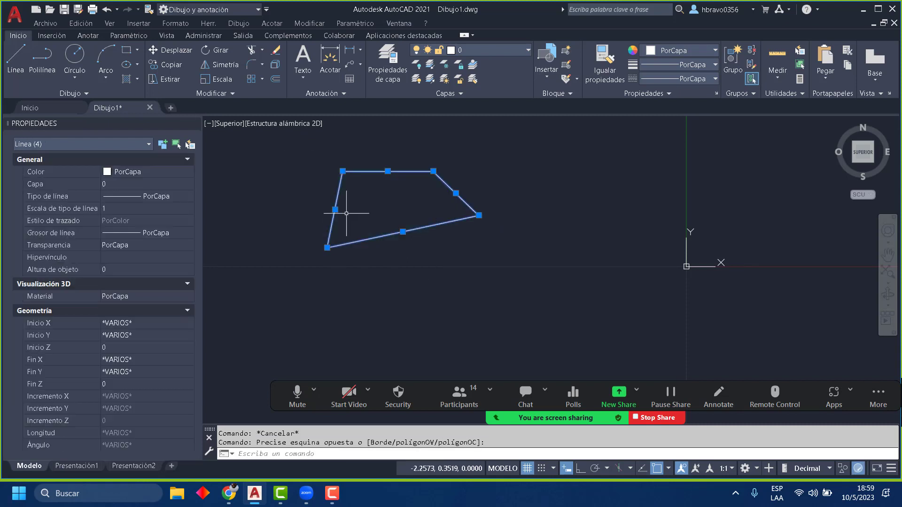
{"action": "key", "text": "Delete"}
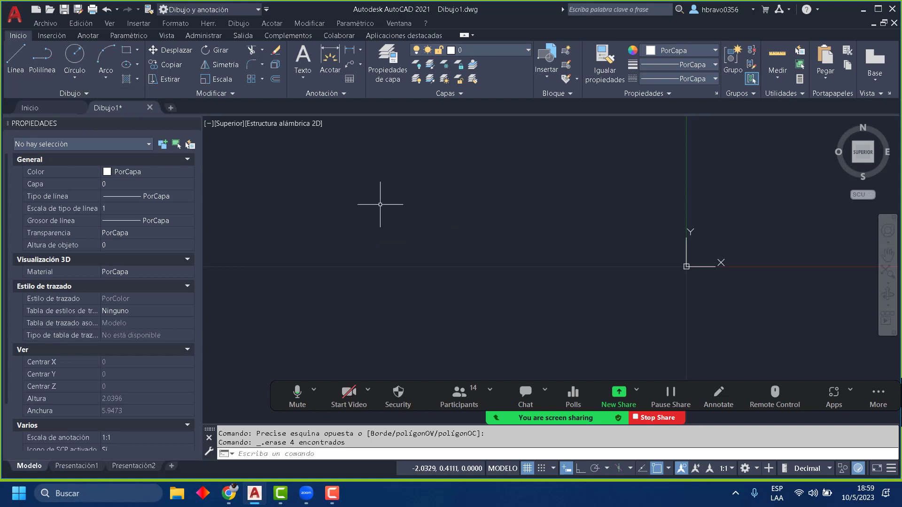
Step: Draw an irregular eight-vertex polyline about 19.8 units long, returning to its starting point and lying up and left of the origin
{"action": "scroll", "coordinate": [437, 230], "scroll_direction": "down", "scroll_amount": 6}
{"action": "middle_click_drag", "start_coordinate": [439, 242], "coordinate": [577, 297]}
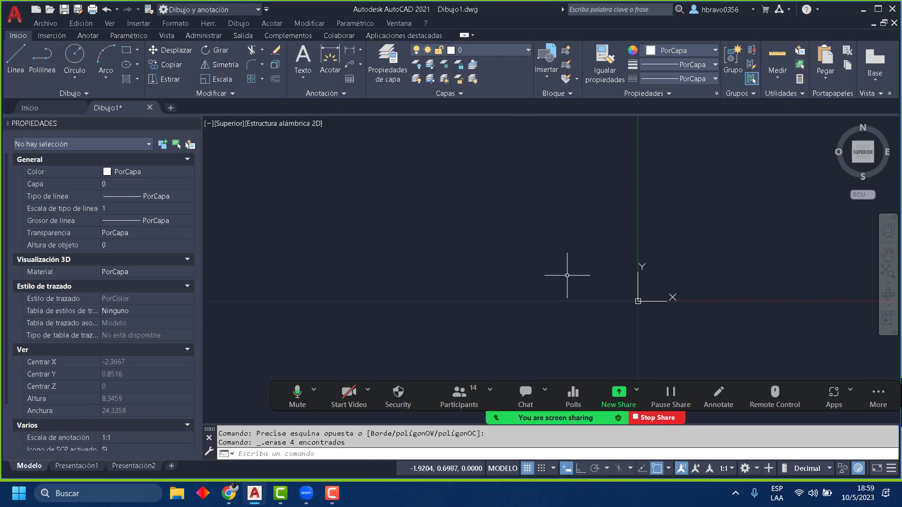
{"action": "left_click", "coordinate": [43, 61]}
{"action": "left_click", "coordinate": [318, 175]}
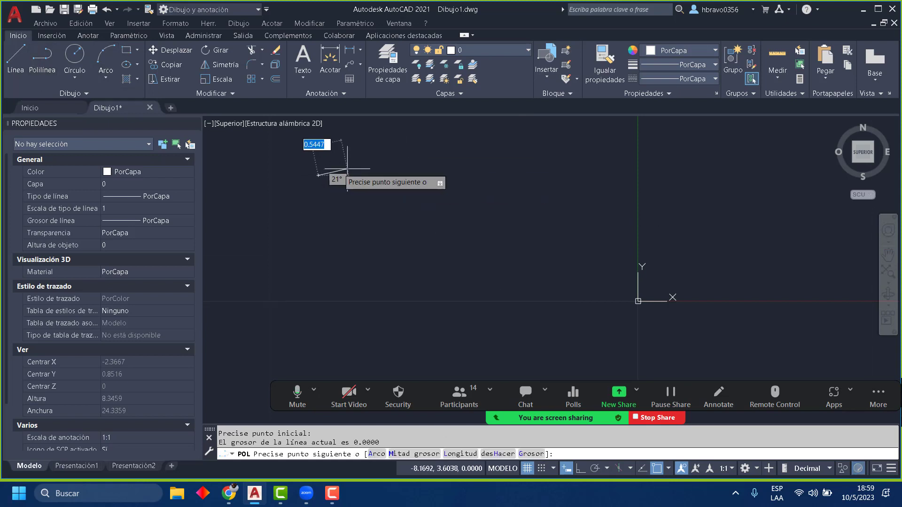
{"action": "left_click", "coordinate": [400, 198]}
{"action": "left_click", "coordinate": [516, 167]}
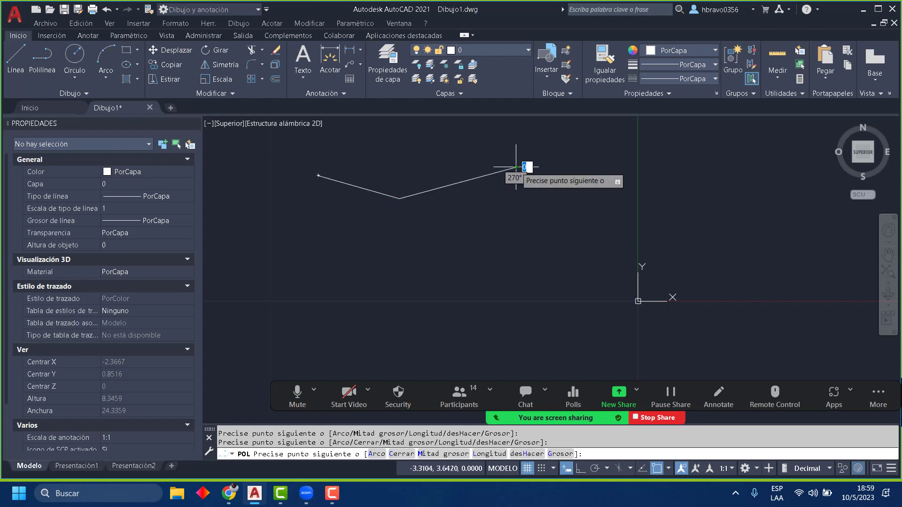
{"action": "left_click", "coordinate": [581, 224]}
{"action": "left_click", "coordinate": [559, 303]}
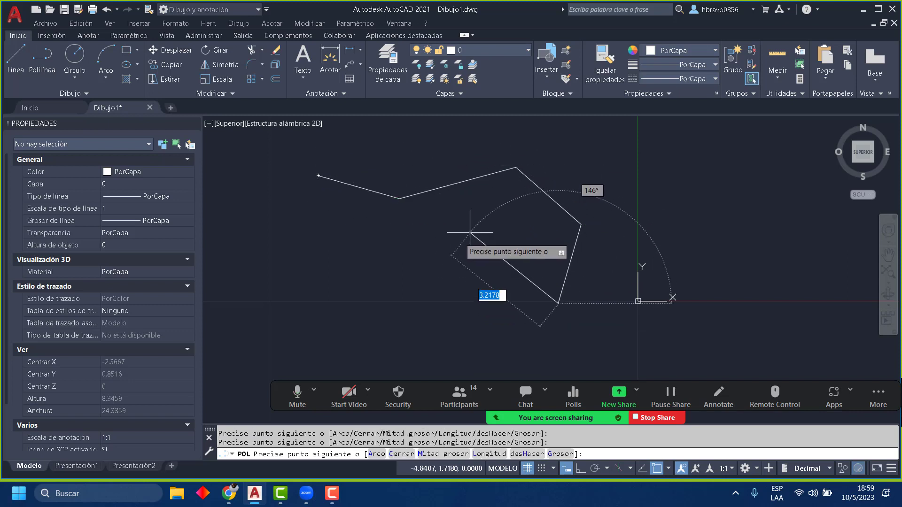
{"action": "left_click", "coordinate": [513, 218]}
{"action": "left_click", "coordinate": [400, 244]}
{"action": "left_click", "coordinate": [302, 208]}
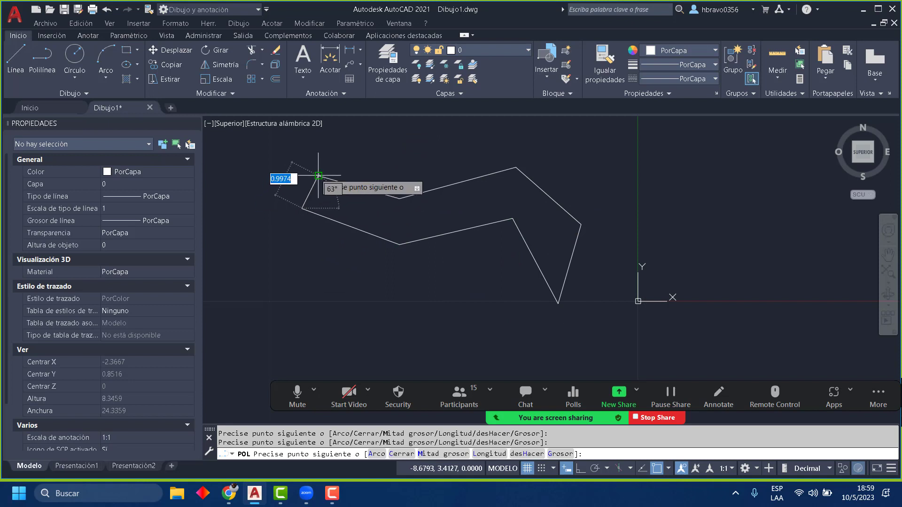
{"action": "left_click", "coordinate": [319, 176]}
{"action": "key", "text": "Return"}
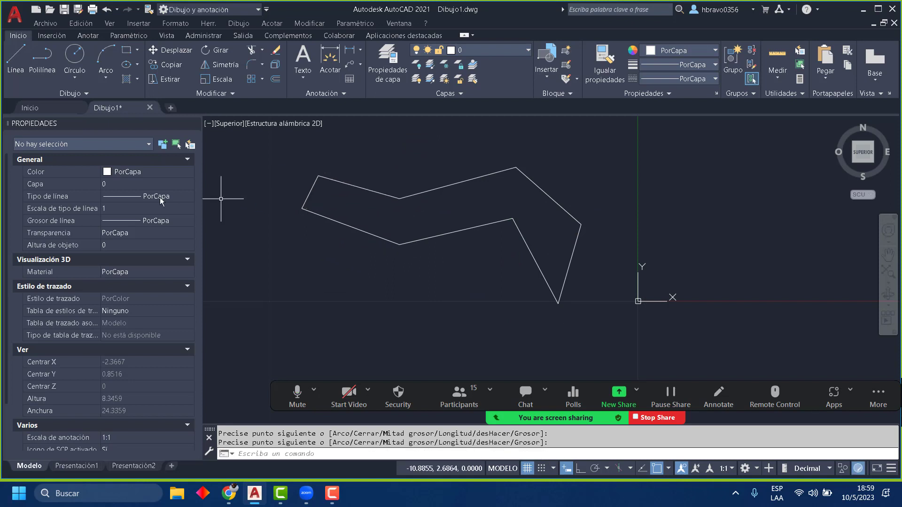
Step: Select the polyline and stretch its upper-left vertex through several positions, finishing at about (-8.99, 3.94)
{"action": "left_click", "coordinate": [340, 180]}
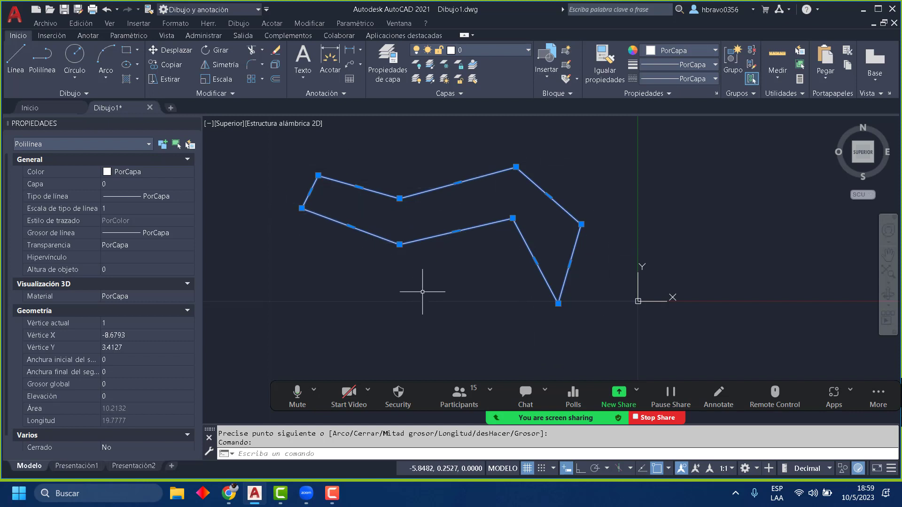
{"action": "key", "text": "Escape"}
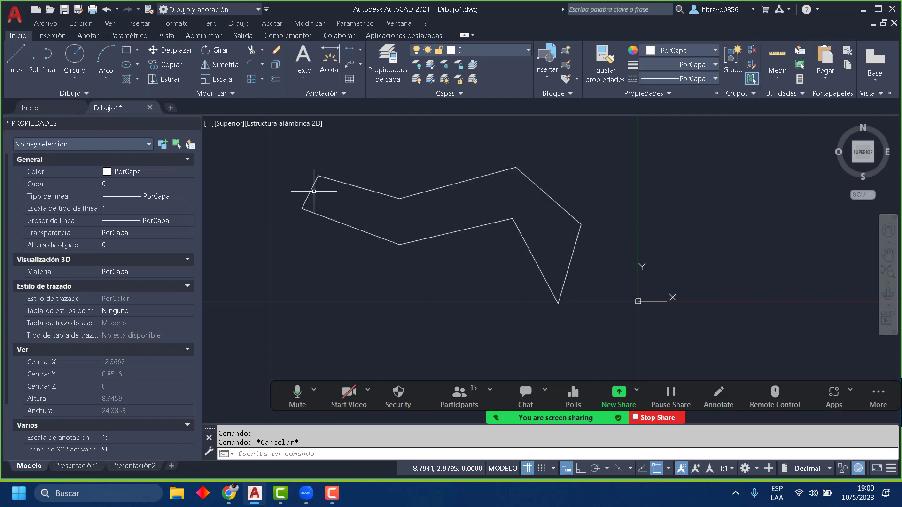
{"action": "left_click", "coordinate": [311, 177]}
{"action": "left_click", "coordinate": [318, 175]}
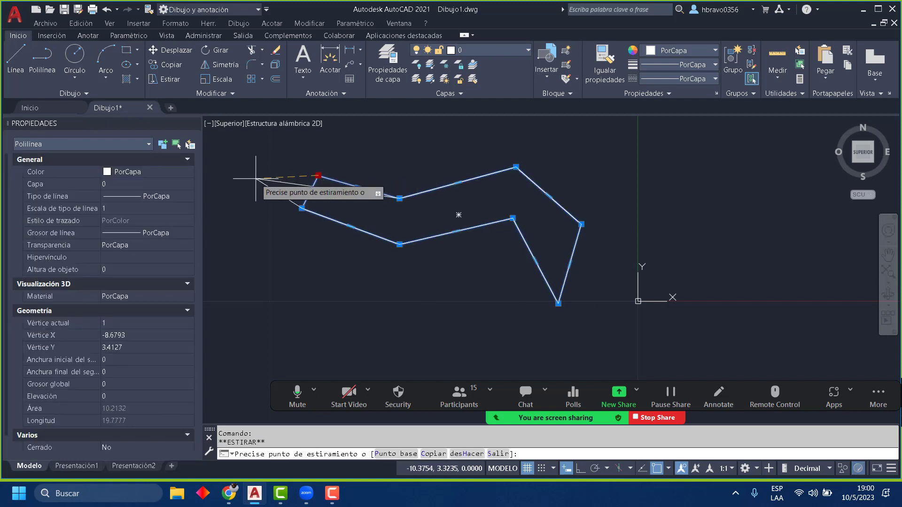
{"action": "left_click", "coordinate": [255, 179]}
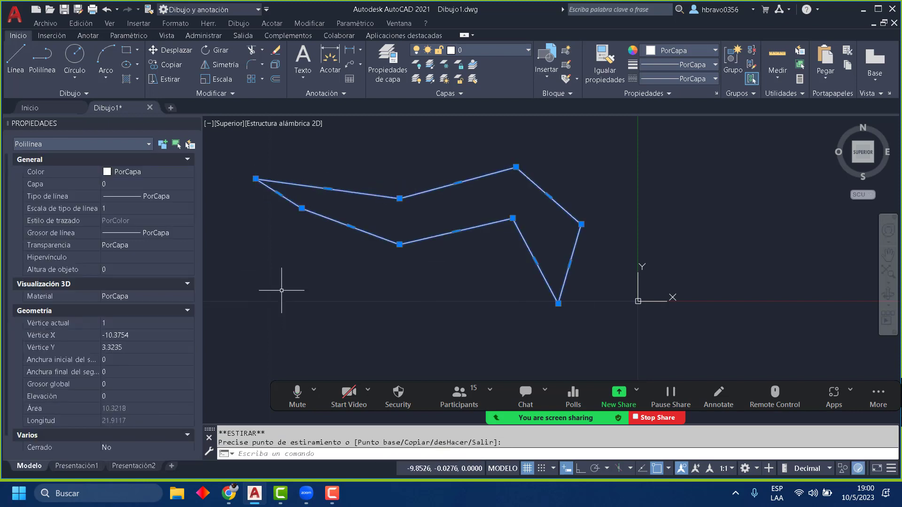
{"action": "left_click", "coordinate": [336, 143]}
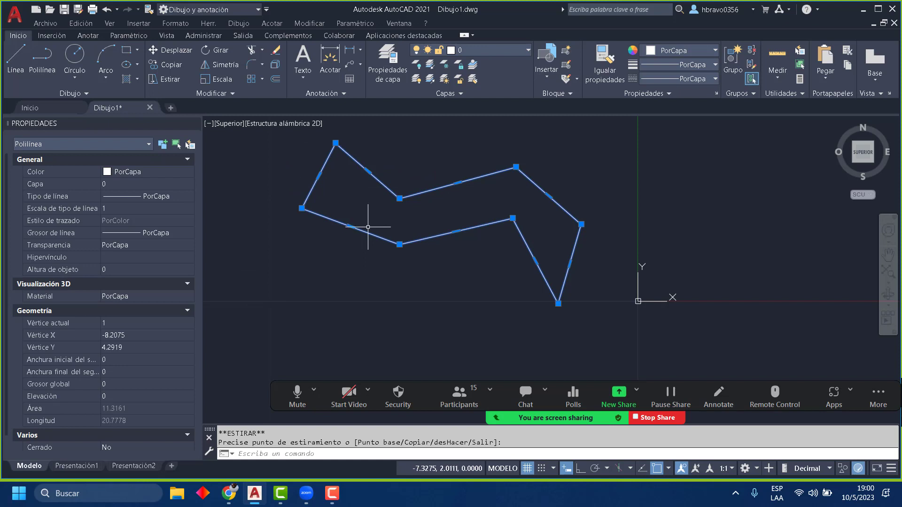
{"action": "left_click", "coordinate": [336, 143]}
{"action": "left_click", "coordinate": [359, 200]}
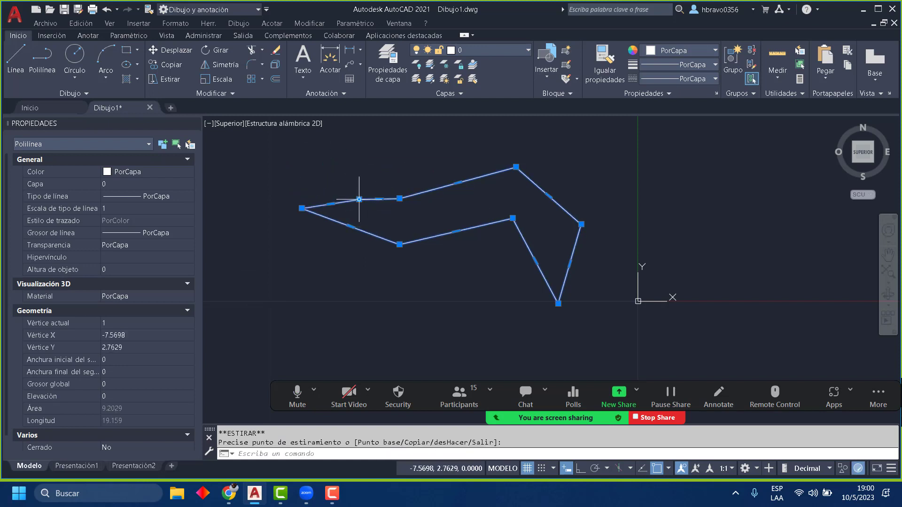
{"action": "left_click", "coordinate": [359, 199]}
{"action": "left_click", "coordinate": [307, 156]}
Step: Stretch the polyline's lower-left vertex outward, away from the rest of the shape
{"action": "left_click", "coordinate": [300, 210]}
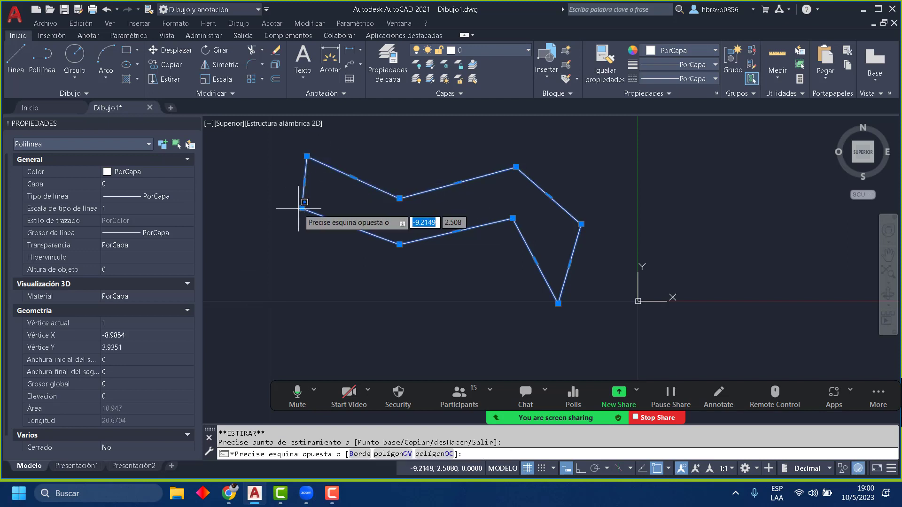
{"action": "left_click", "coordinate": [302, 208]}
{"action": "left_click", "coordinate": [302, 208]}
{"action": "left_click", "coordinate": [252, 219]}
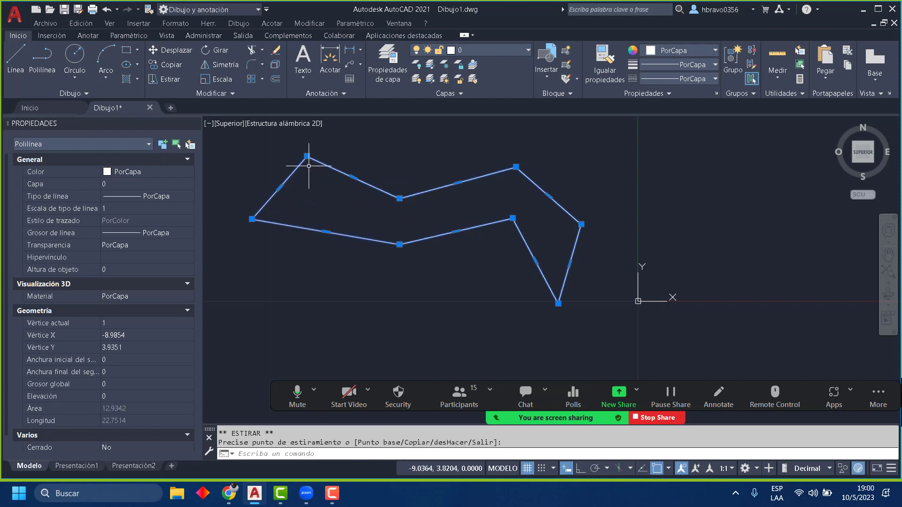
{"action": "left_click", "coordinate": [335, 193]}
{"action": "key", "text": "Escape"}
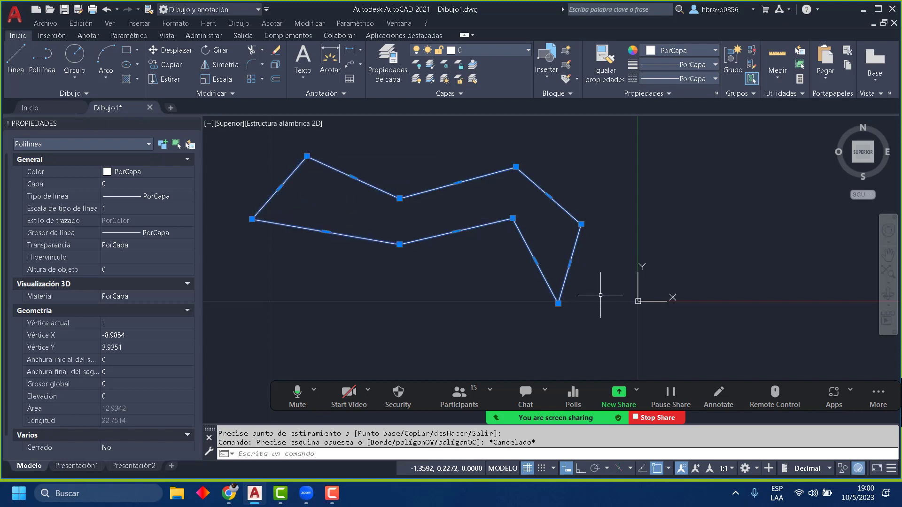
Step: Select the polyline with a crossing window and erase it
{"action": "left_click", "coordinate": [607, 290]}
{"action": "left_click", "coordinate": [481, 259]}
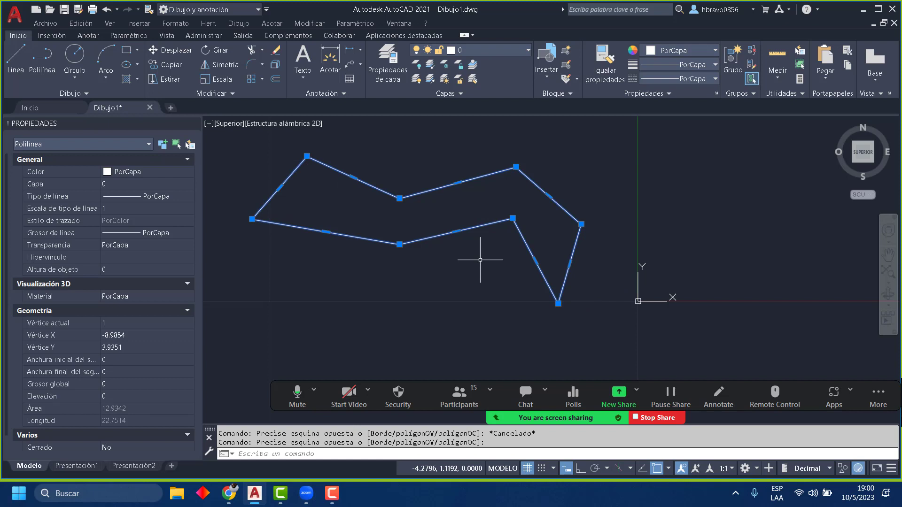
{"action": "key", "text": "Delete"}
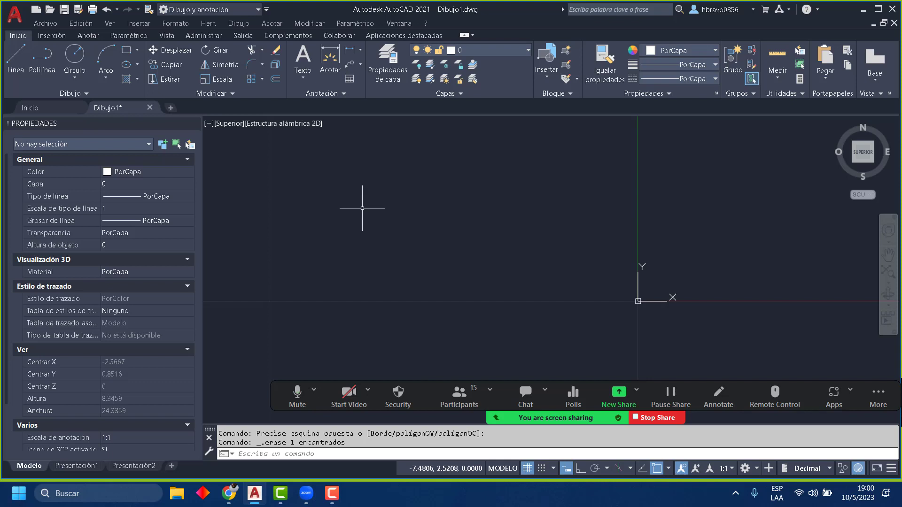
Step: Draw a single line sloping down toward the origin from its upper-left side, ending at about (-0.35, 1.54)
{"action": "left_click", "coordinate": [74, 56]}
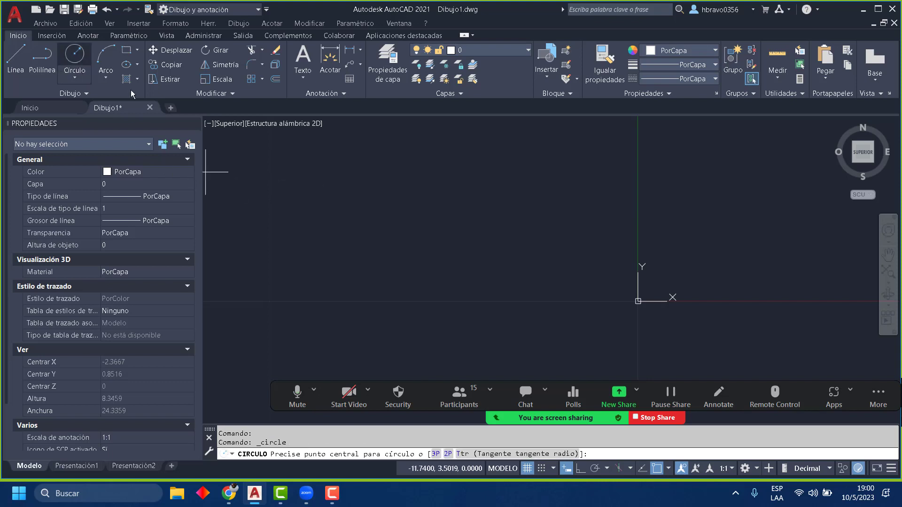
{"action": "left_click", "coordinate": [77, 80]}
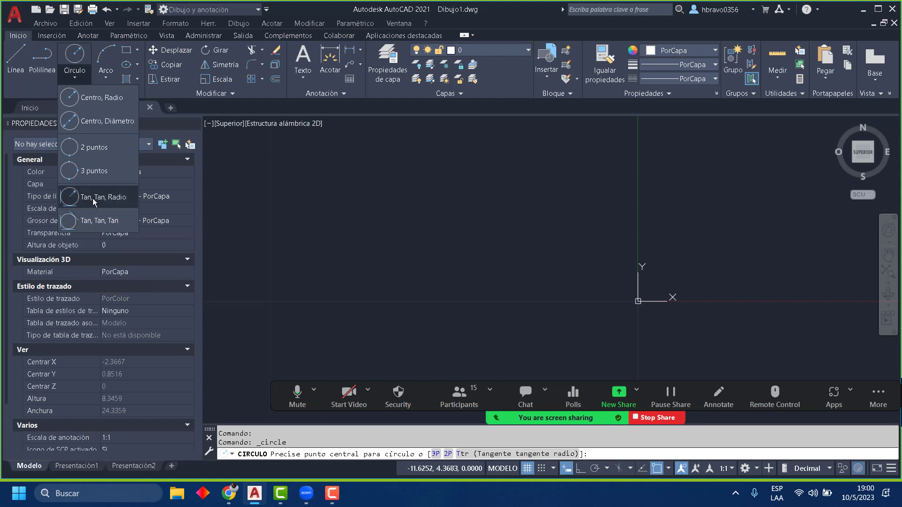
{"action": "left_click", "coordinate": [15, 59]}
{"action": "left_click", "coordinate": [379, 155]}
{"action": "left_click", "coordinate": [612, 243]}
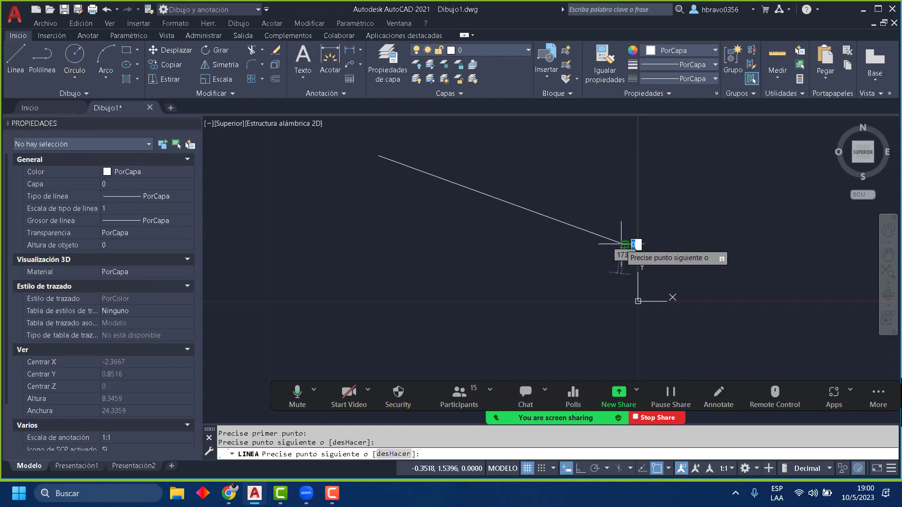
{"action": "key", "text": "Return"}
Step: Draw a second line below the first, from about (-8.86, -2.17) rising gently to just below and right of the origin
{"action": "scroll", "coordinate": [564, 280], "scroll_direction": "down", "scroll_amount": 4}
{"action": "key", "text": "Return"}
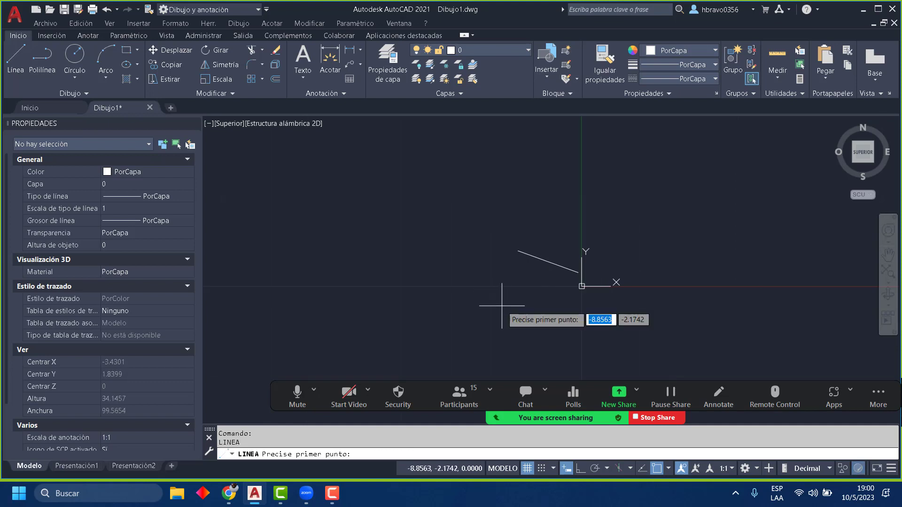
{"action": "left_click", "coordinate": [503, 307]}
{"action": "left_click", "coordinate": [589, 296]}
{"action": "key", "text": "Return"}
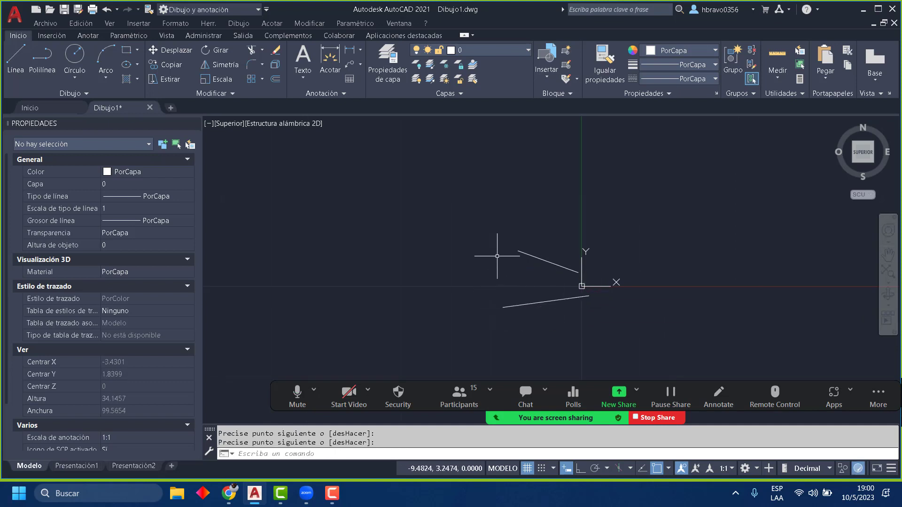
Step: Draw a third, steep line about 10.5 units long that crosses both existing lines near their left ends
{"action": "key", "text": "Return"}
{"action": "left_click", "coordinate": [534, 245]}
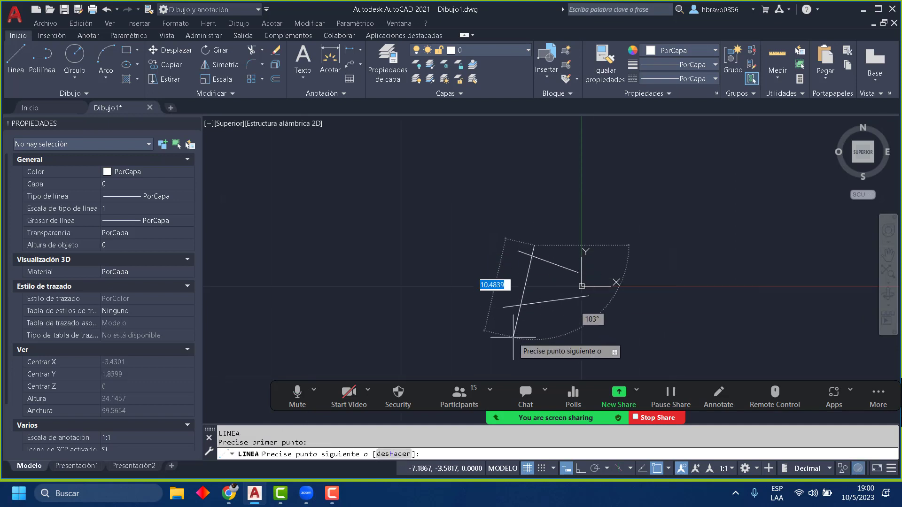
{"action": "left_click", "coordinate": [513, 341]}
{"action": "key", "text": "Return"}
{"action": "scroll", "coordinate": [453, 284], "scroll_direction": "up", "scroll_amount": 5}
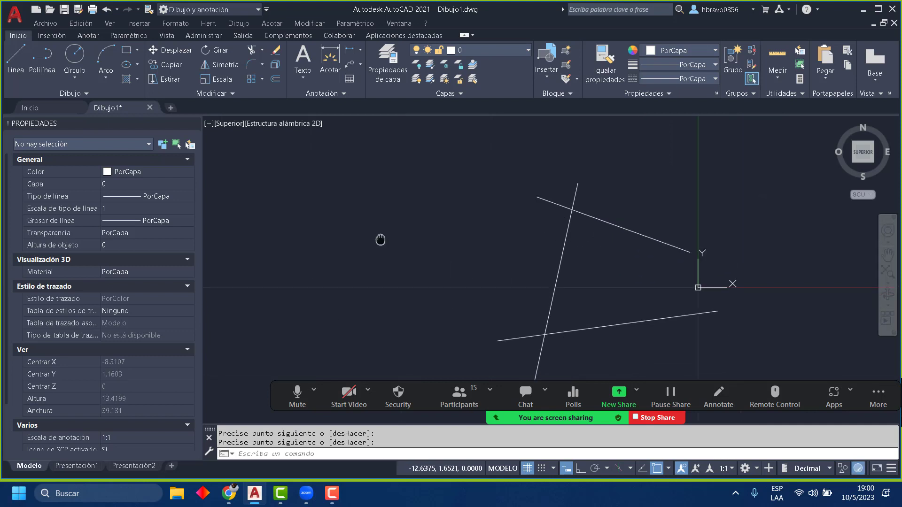
{"action": "middle_click_drag", "start_coordinate": [381, 239], "coordinate": [241, 219]}
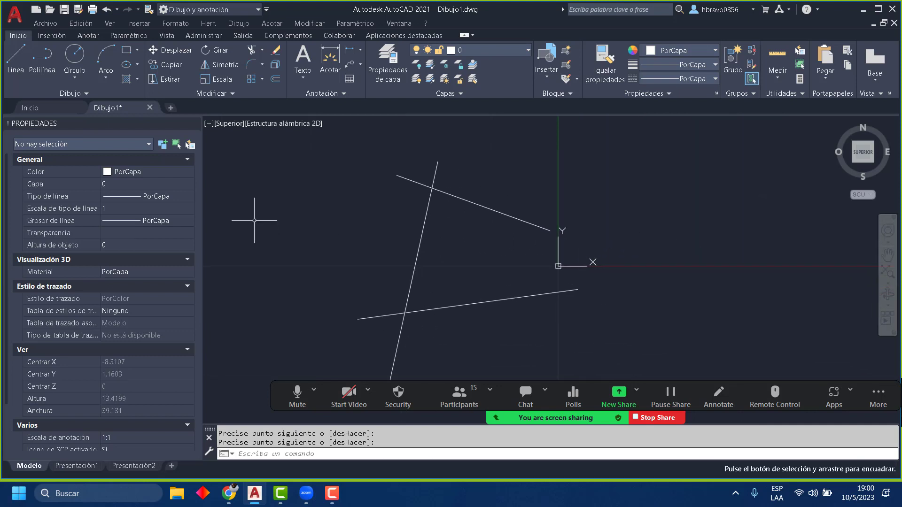
Step: Draw a centre-radius circle of radius 1 centred at about (-18.11, 3.04), left of the three lines, and select it
{"action": "left_click", "coordinate": [74, 78]}
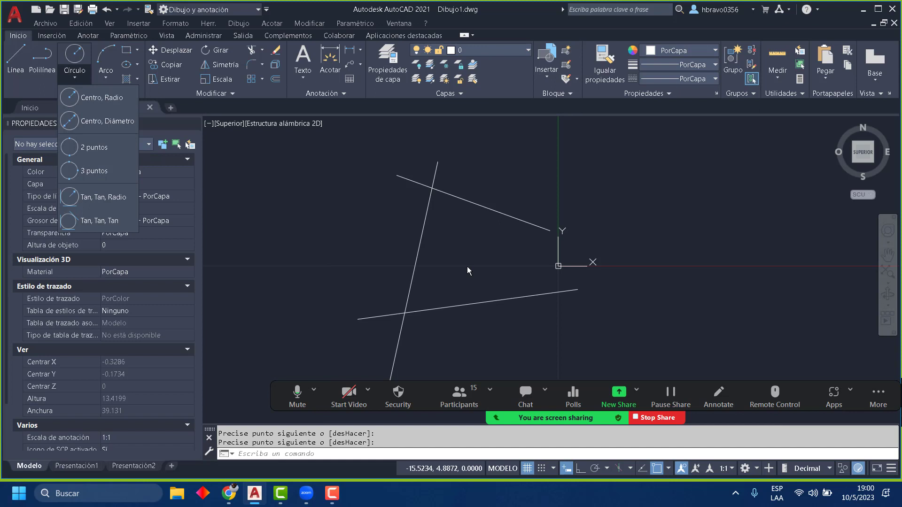
{"action": "left_click", "coordinate": [91, 106]}
{"action": "middle_click_drag", "start_coordinate": [292, 230], "coordinate": [497, 244]}
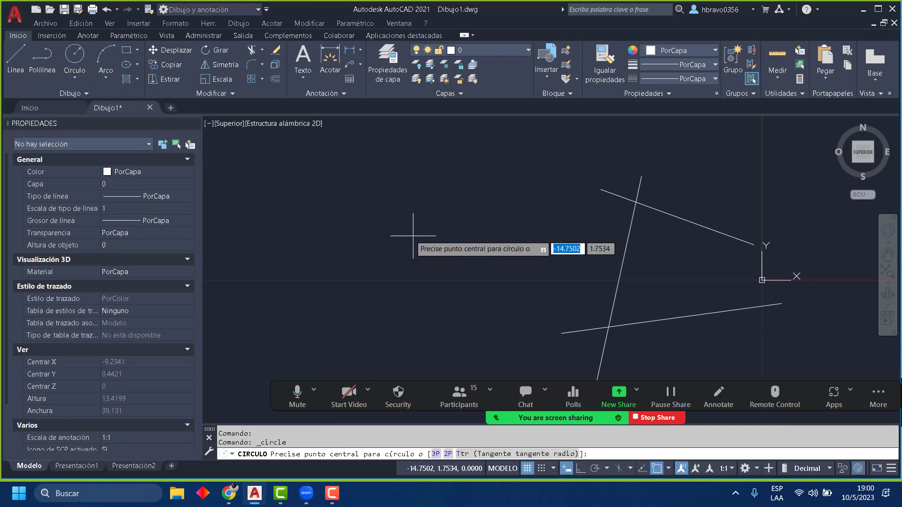
{"action": "left_click", "coordinate": [347, 210]}
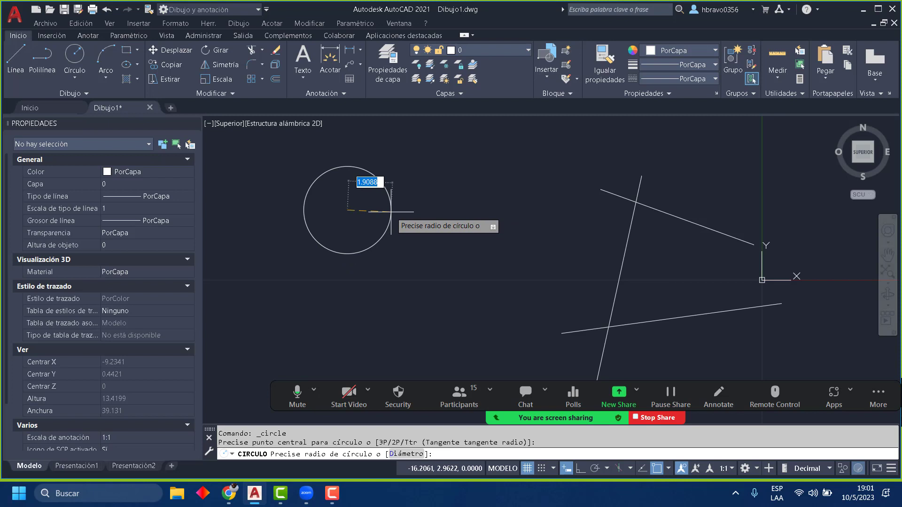
{"action": "type", "text": "1"}
{"action": "key", "text": "Return"}
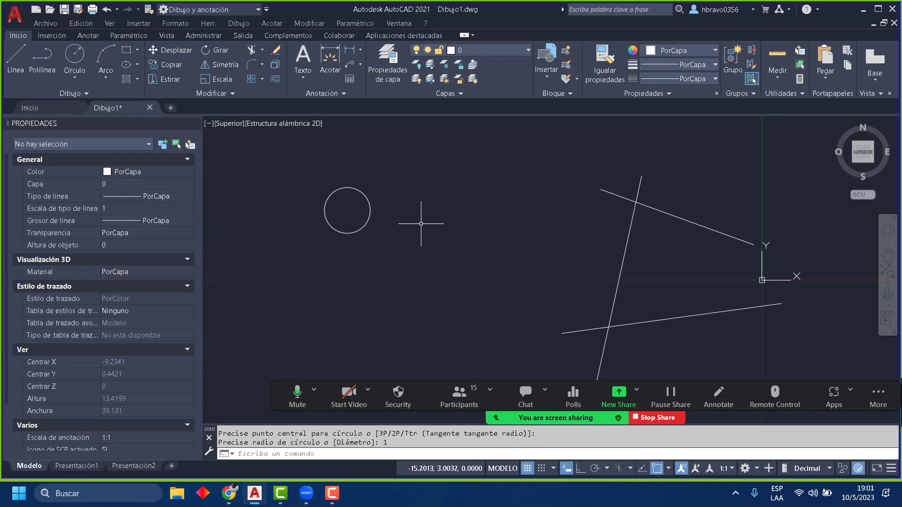
{"action": "left_click", "coordinate": [401, 220]}
{"action": "left_click", "coordinate": [366, 202]}
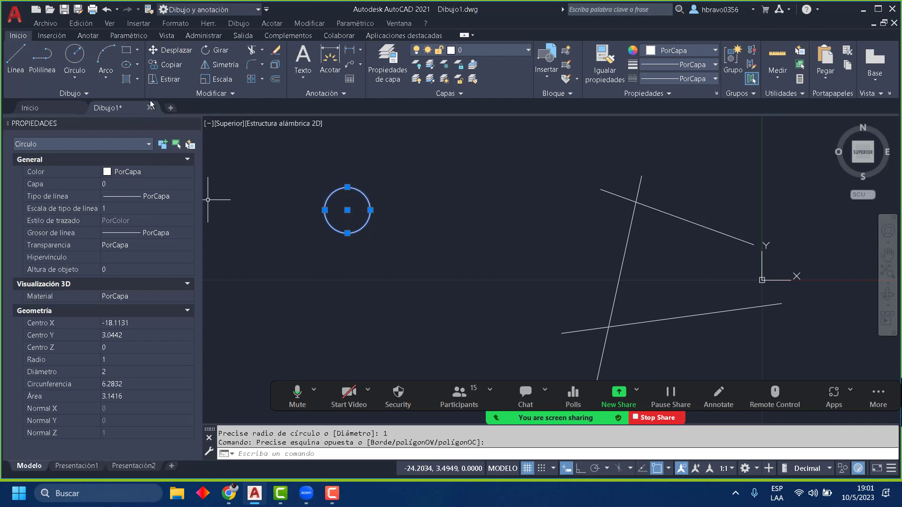
Step: Draw a centre-diameter circle of diameter 3 directly below the small circle, and select it to inspect its geometry
{"action": "left_click", "coordinate": [78, 78]}
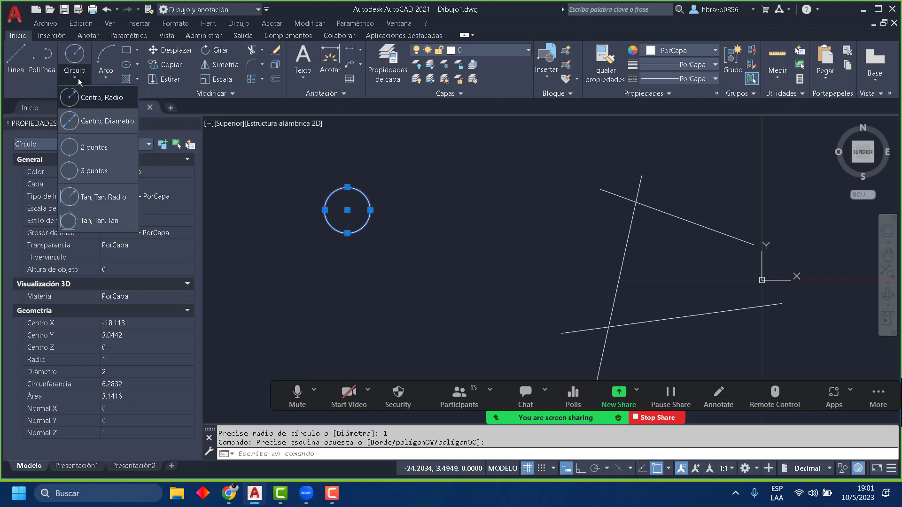
{"action": "left_click", "coordinate": [107, 122]}
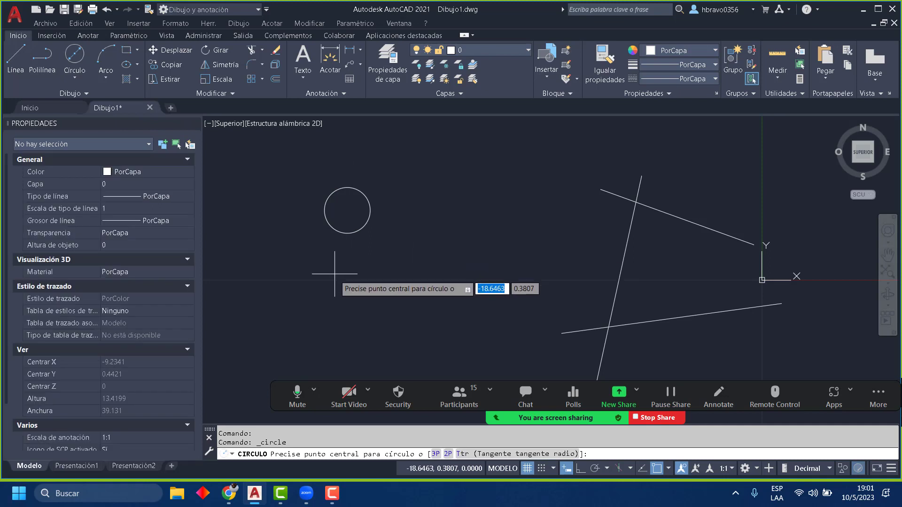
{"action": "left_click", "coordinate": [347, 281]}
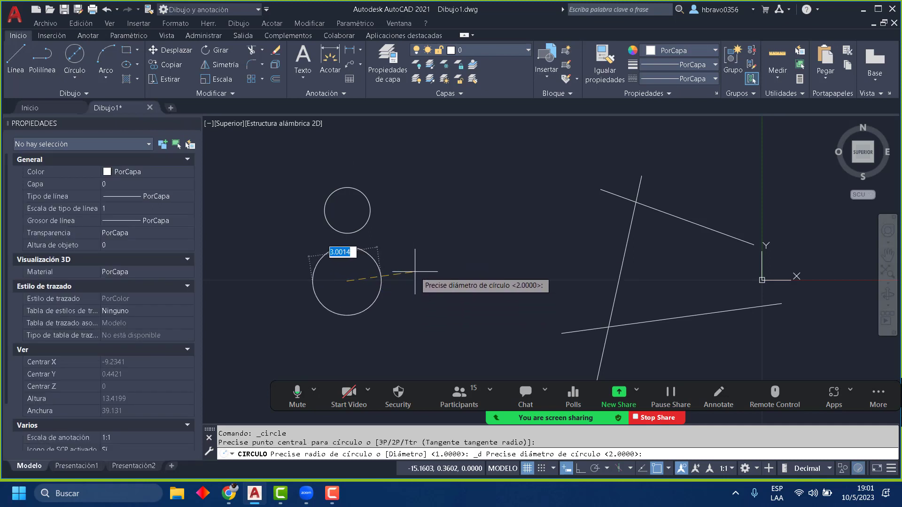
{"action": "type", "text": "3"}
{"action": "key", "text": "Return"}
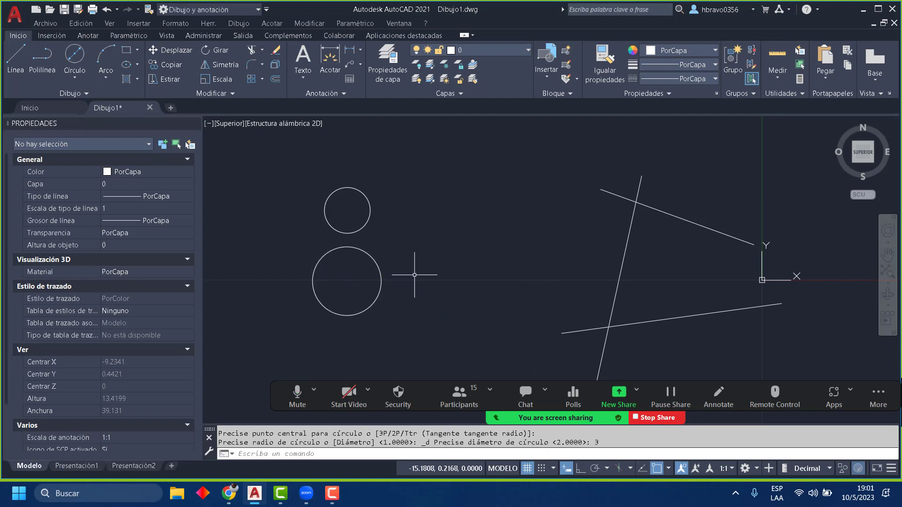
{"action": "left_click", "coordinate": [381, 279]}
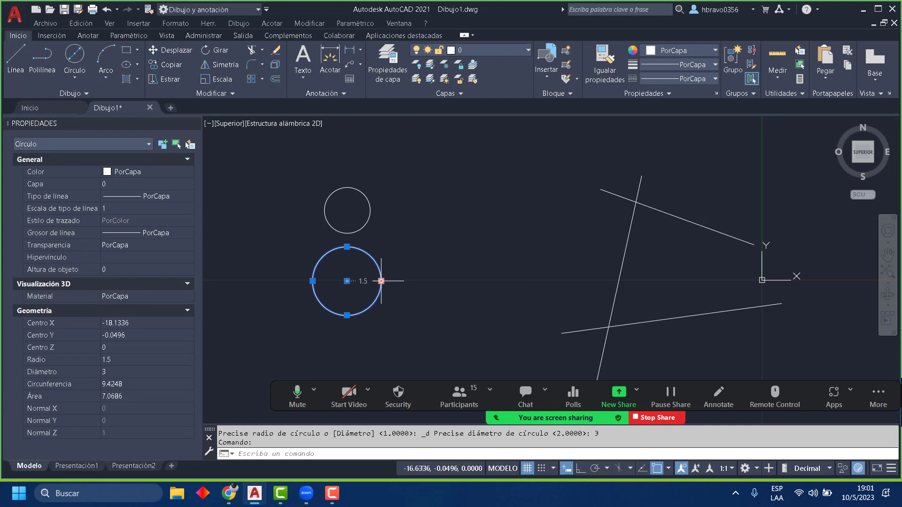
{"action": "scroll", "coordinate": [341, 280], "scroll_direction": "up", "scroll_amount": 5}
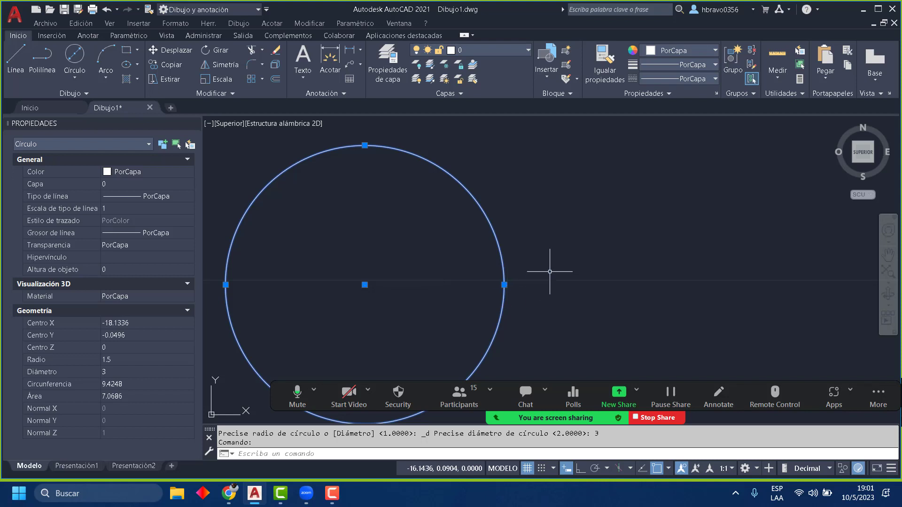
{"action": "scroll", "coordinate": [545, 264], "scroll_direction": "down", "scroll_amount": 10}
{"action": "scroll", "coordinate": [486, 248], "scroll_direction": "up", "scroll_amount": 2}
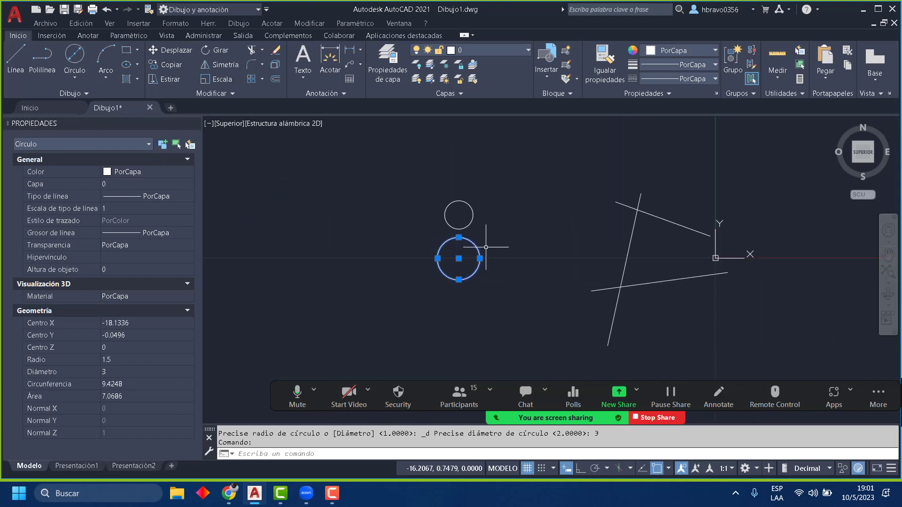
Step: Select both circles with a crossing window and erase them
{"action": "left_click", "coordinate": [497, 284]}
{"action": "left_click", "coordinate": [416, 184]}
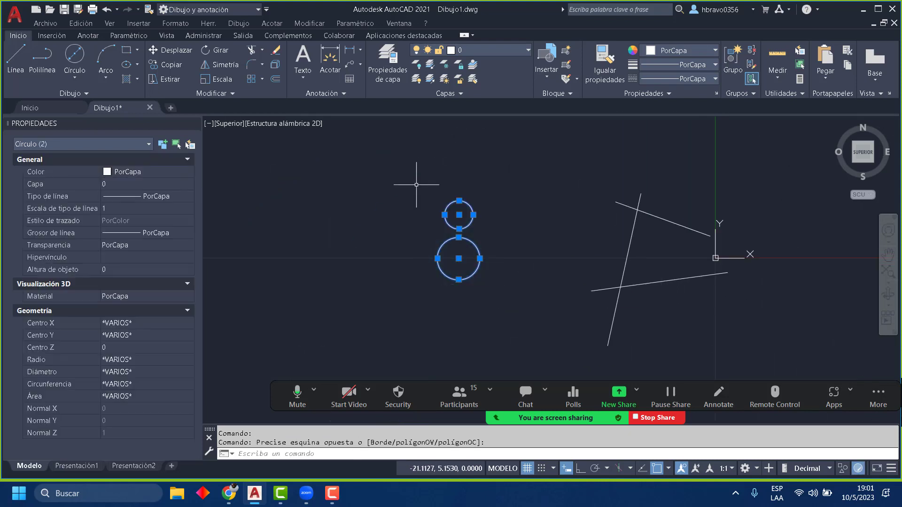
{"action": "key", "text": "Delete"}
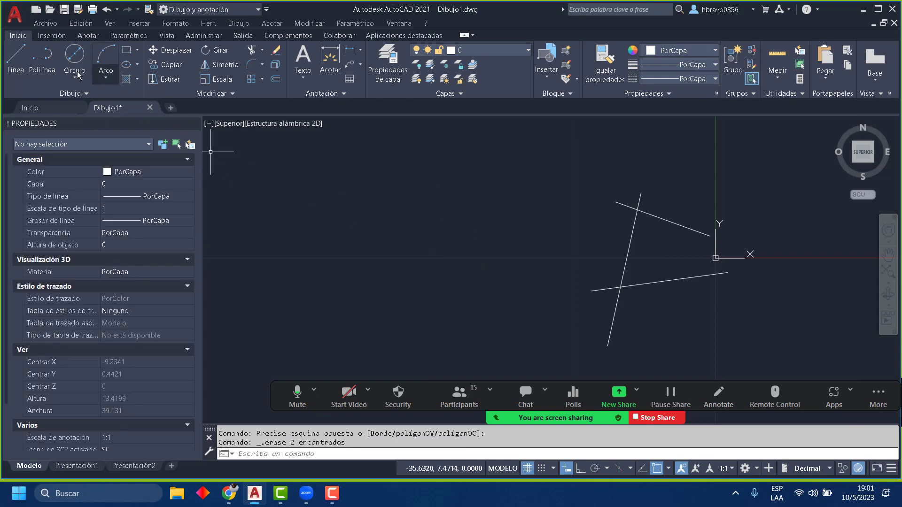
Step: Draw a two-point circle whose diameter ends at the steep line's intersections with the upper and lower lines
{"action": "left_click", "coordinate": [72, 80]}
{"action": "left_click", "coordinate": [92, 147]}
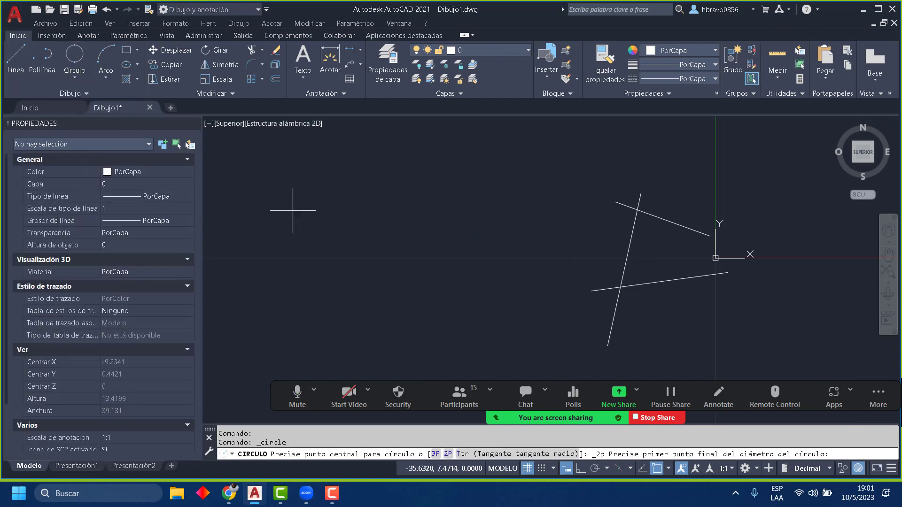
{"action": "left_click", "coordinate": [637, 210]}
{"action": "left_click", "coordinate": [621, 286]}
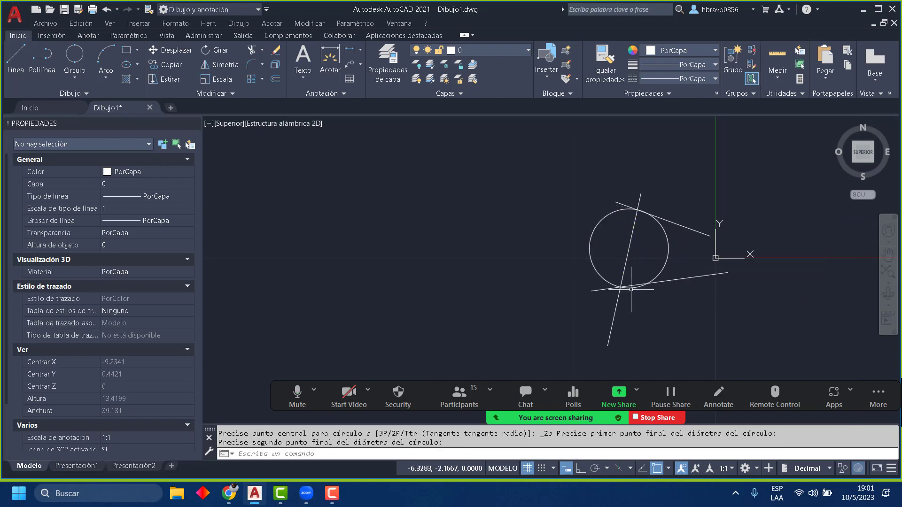
{"action": "scroll", "coordinate": [732, 271], "scroll_direction": "up", "scroll_amount": 4}
{"action": "scroll", "coordinate": [618, 345], "scroll_direction": "down", "scroll_amount": 2}
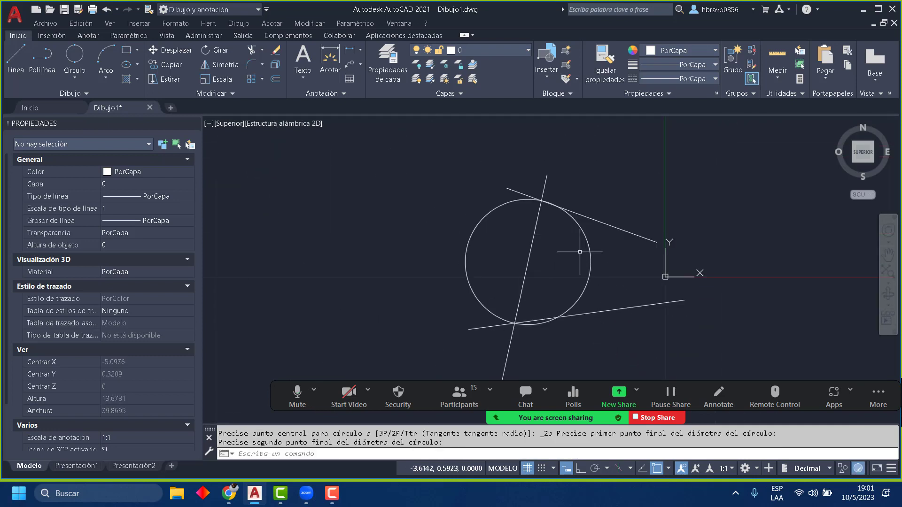
{"action": "middle_click_drag", "start_coordinate": [548, 198], "coordinate": [481, 159]}
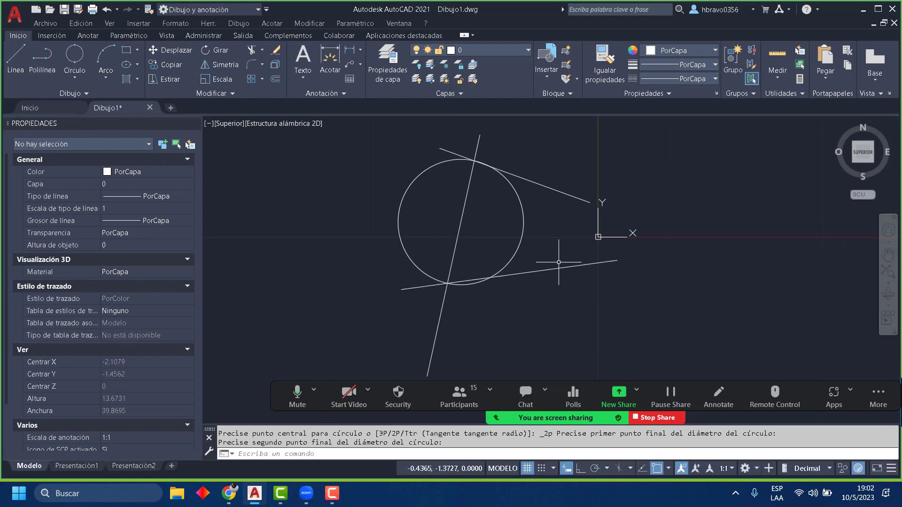
Step: Select the two-point circle, inspect its geometry and grips, and erase it
{"action": "left_click", "coordinate": [537, 238]}
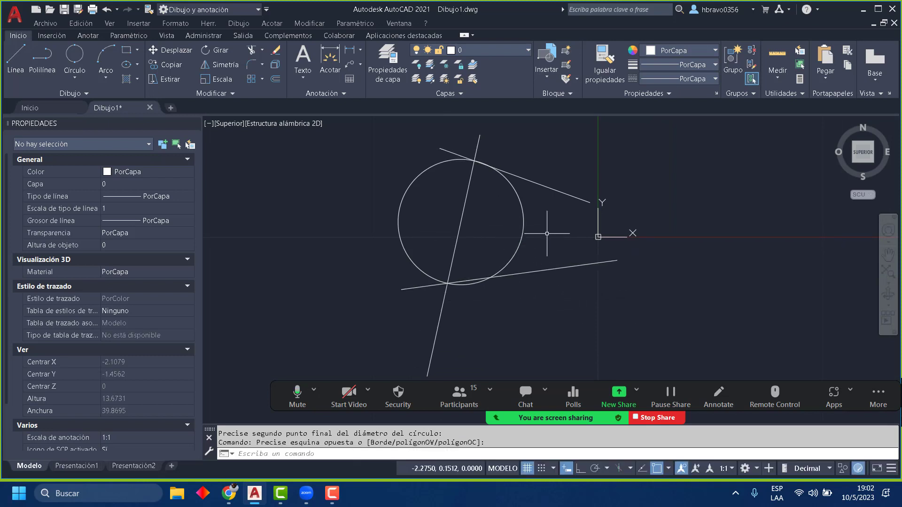
{"action": "left_click", "coordinate": [508, 222]}
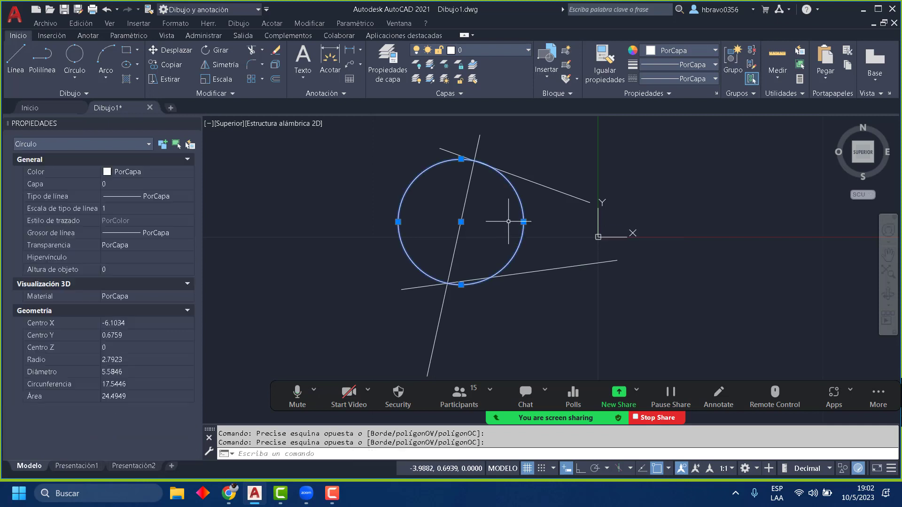
{"action": "left_click", "coordinate": [461, 284]}
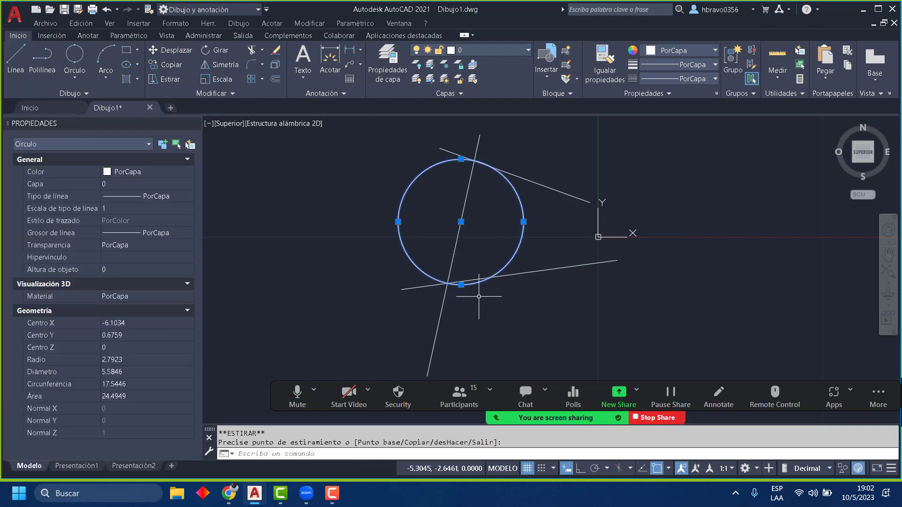
{"action": "scroll", "coordinate": [455, 286], "scroll_direction": "up", "scroll_amount": 5}
{"action": "scroll", "coordinate": [455, 286], "scroll_direction": "down", "scroll_amount": 5}
{"action": "scroll", "coordinate": [472, 272], "scroll_direction": "up", "scroll_amount": 3}
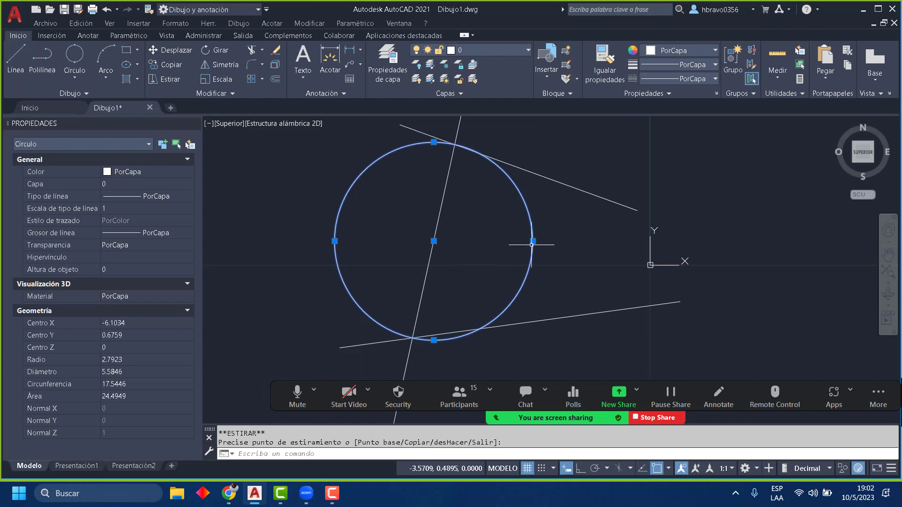
{"action": "left_click", "coordinate": [581, 284]}
{"action": "left_click", "coordinate": [504, 253]}
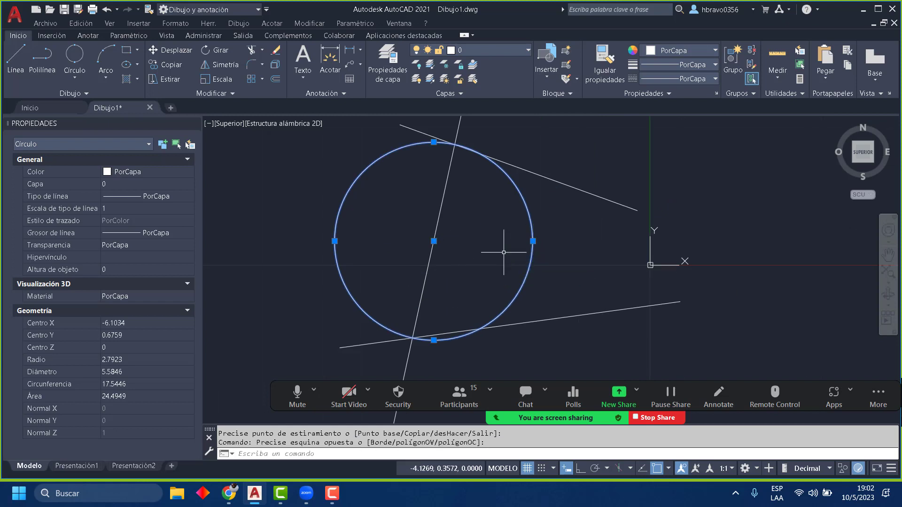
{"action": "key", "text": "Delete"}
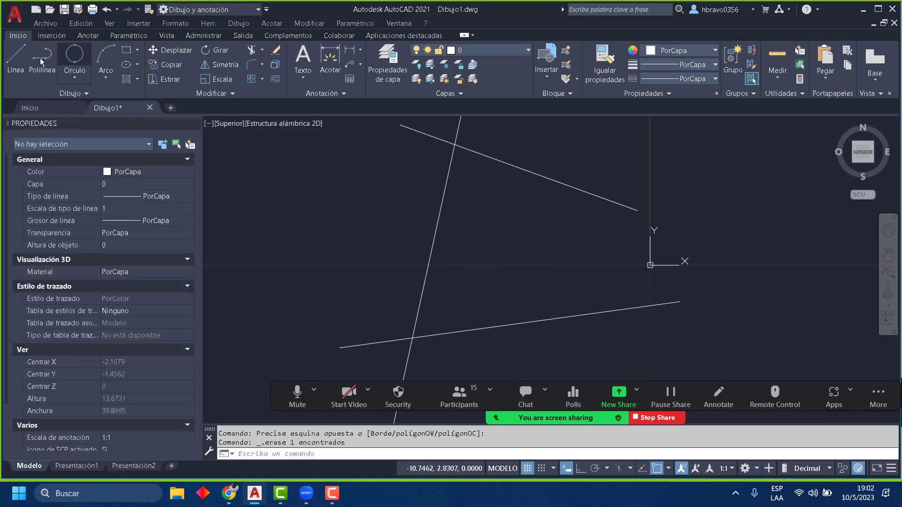
Step: Draw a three-point circle through points on the lower, steep and upper lines
{"action": "left_click", "coordinate": [71, 76]}
{"action": "left_click", "coordinate": [84, 171]}
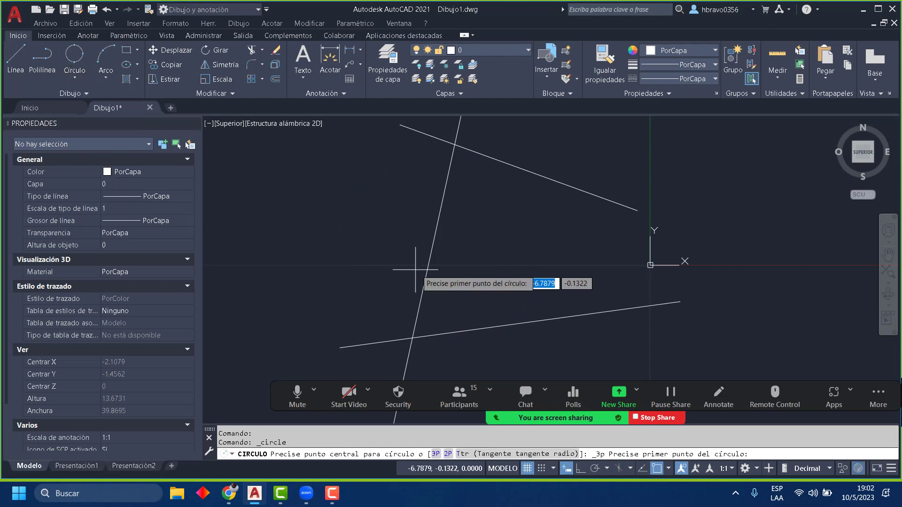
{"action": "left_click", "coordinate": [524, 323]}
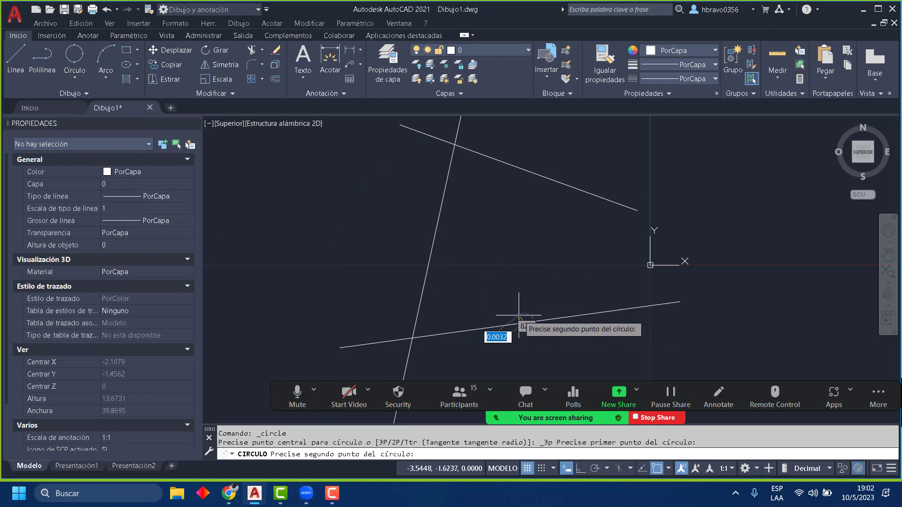
{"action": "left_click", "coordinate": [435, 239]}
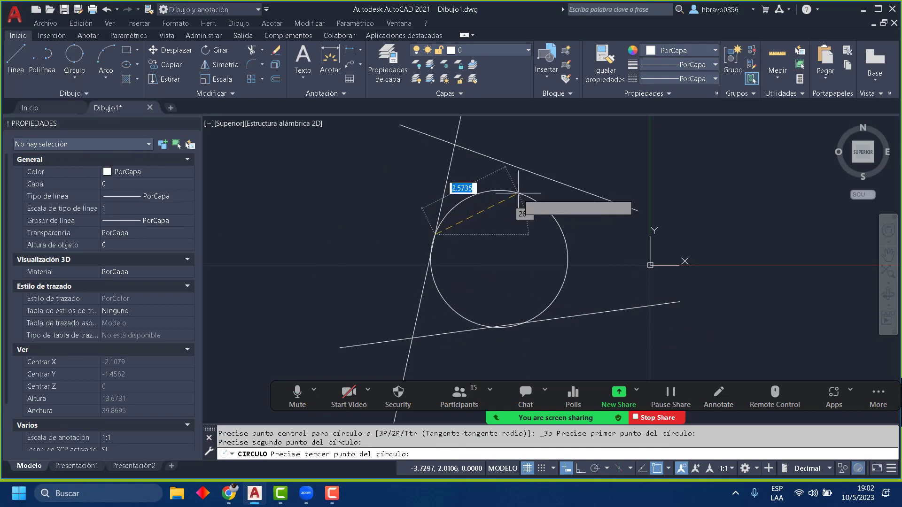
{"action": "left_click", "coordinate": [546, 178]}
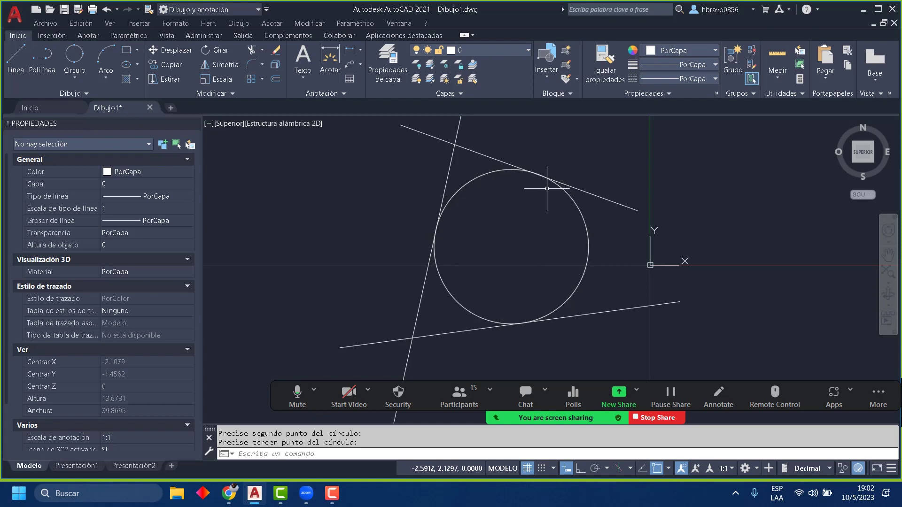
Step: Select the three-point circle with a crossing window and erase it
{"action": "left_click_drag", "start_coordinate": [591, 281], "coordinate": [570, 256]}
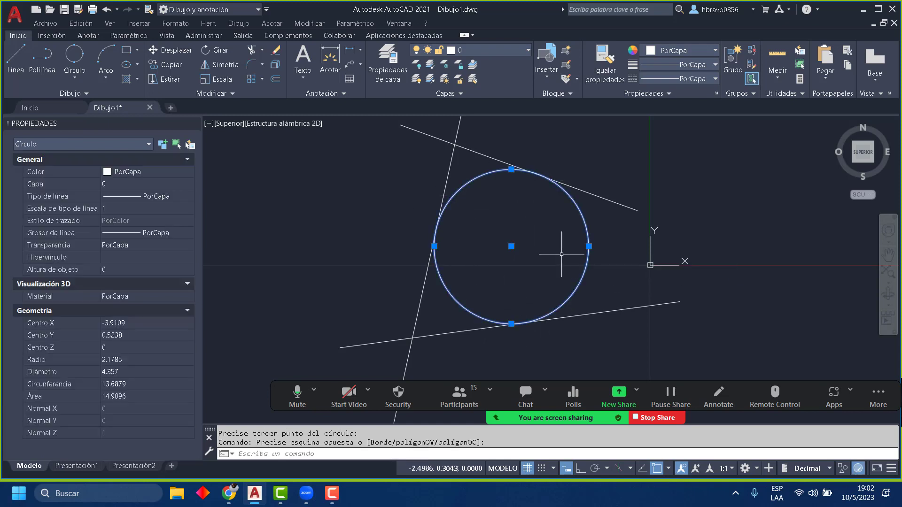
{"action": "key", "text": "Delete"}
Step: Draw a centre-radius circle of radius about 2.28 in the space between the three lines
{"action": "left_click", "coordinate": [74, 76]}
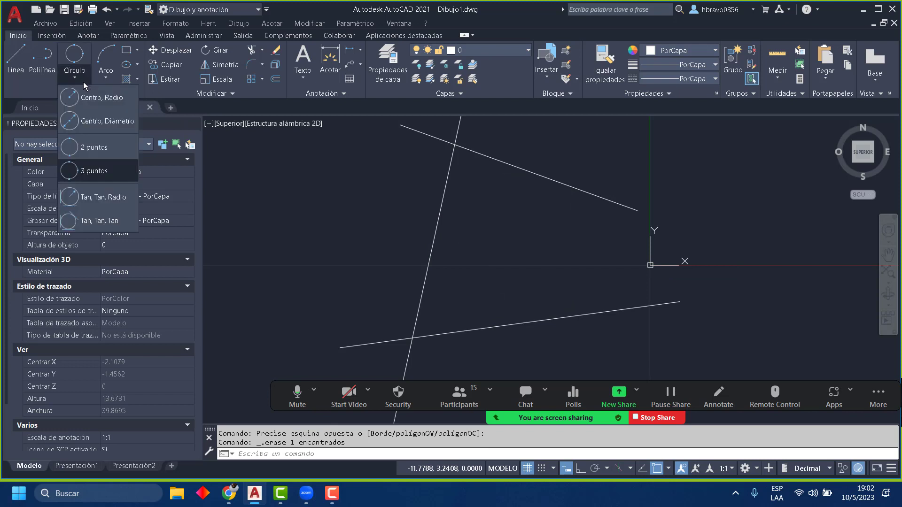
{"action": "left_click", "coordinate": [89, 98]}
{"action": "left_click", "coordinate": [509, 250]}
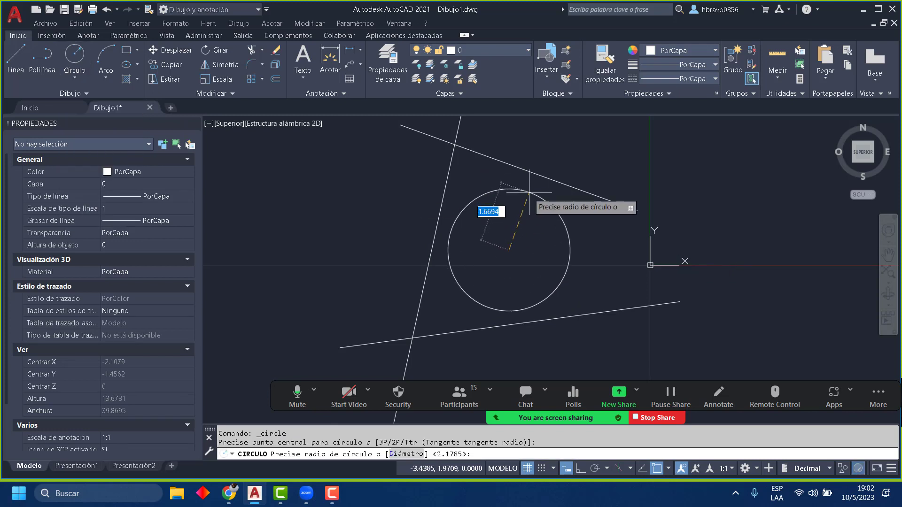
{"action": "left_click", "coordinate": [535, 175]}
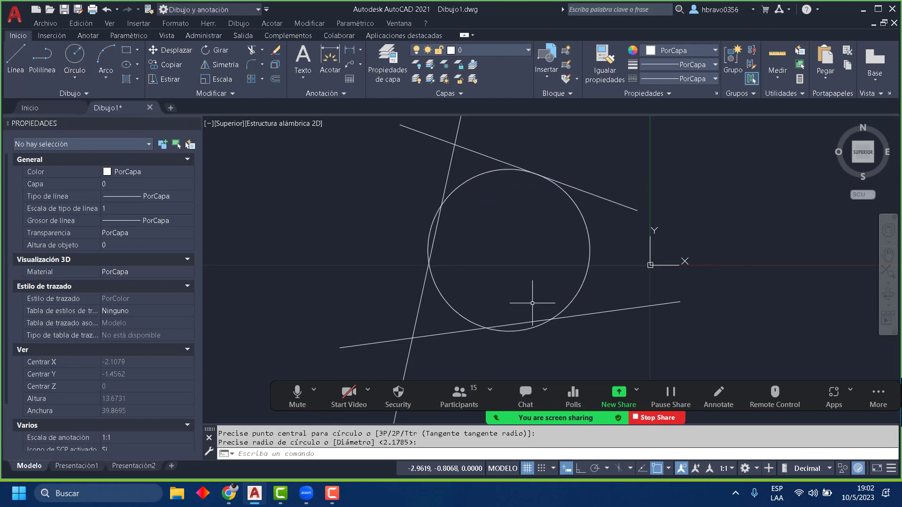
Step: Resize the centre-radius circle with its quadrant grips to a radius of about 2.29, and erase it
{"action": "left_click", "coordinate": [524, 329]}
{"action": "left_click", "coordinate": [509, 331]}
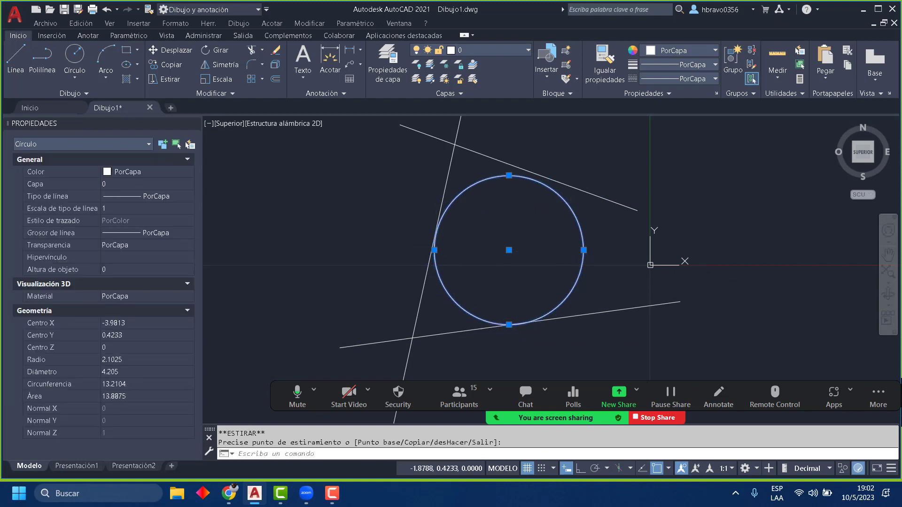
{"action": "left_click", "coordinate": [591, 251]}
{"action": "left_click", "coordinate": [605, 255]}
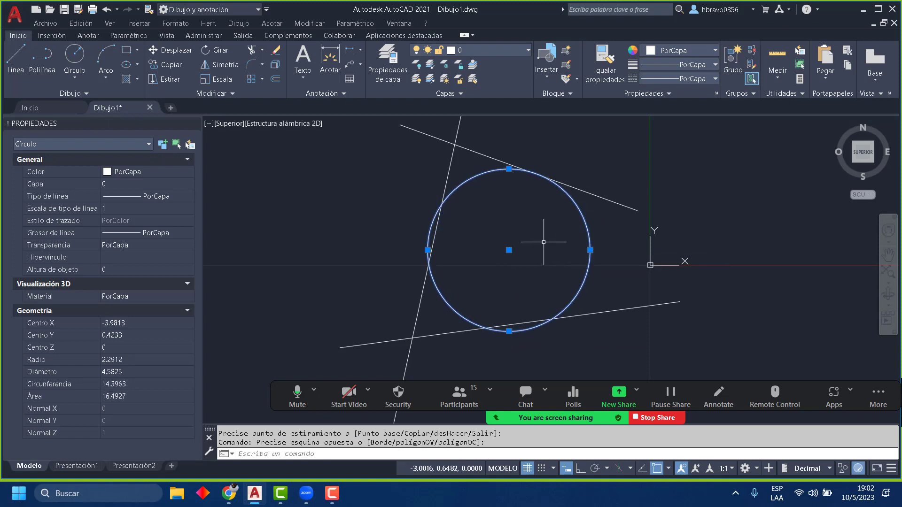
{"action": "key", "text": "Delete"}
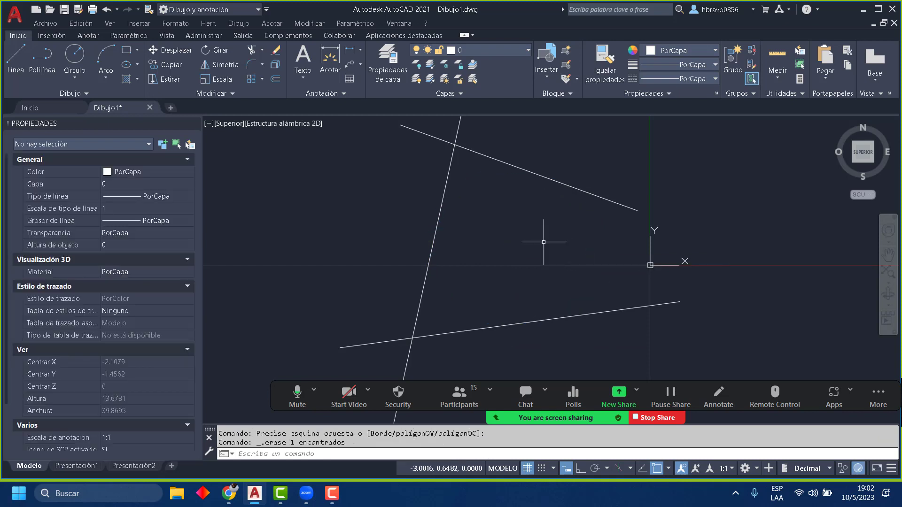
Step: Draw a Tan, Tan, Radius circle tangent to the steep and lower lines, taking its radius from the upper intersection to the steep line's upper end
{"action": "left_click", "coordinate": [74, 78]}
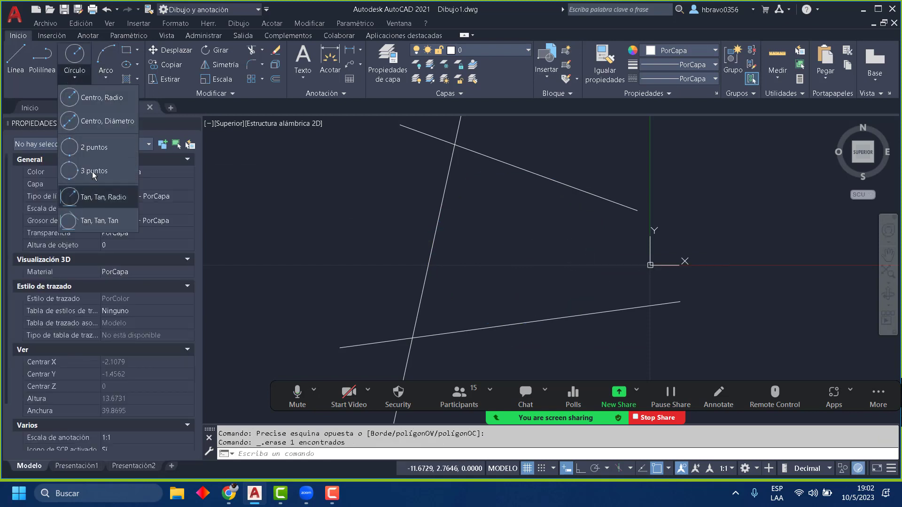
{"action": "left_click", "coordinate": [92, 198]}
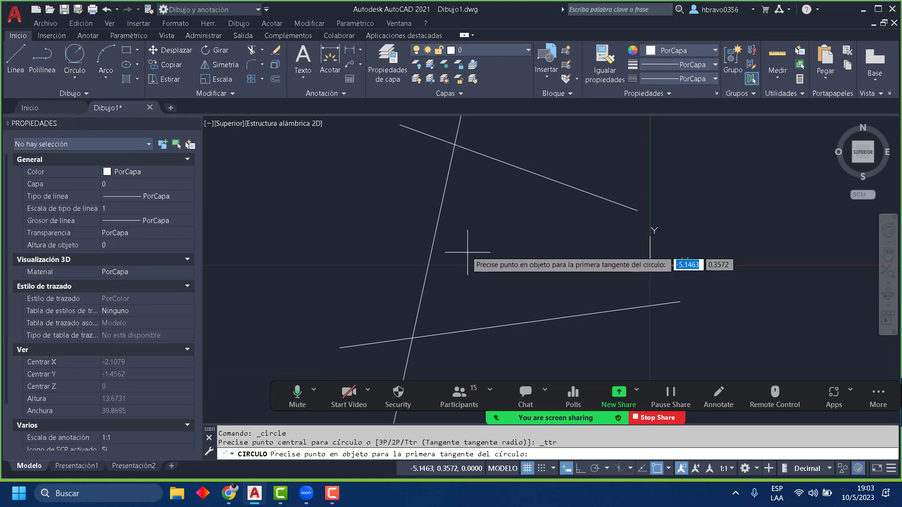
{"action": "left_click", "coordinate": [435, 226]}
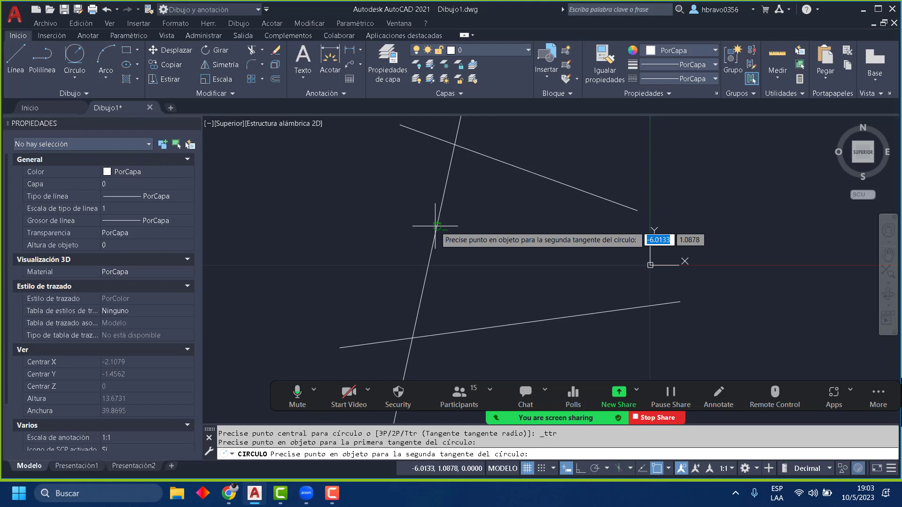
{"action": "left_click", "coordinate": [492, 327]}
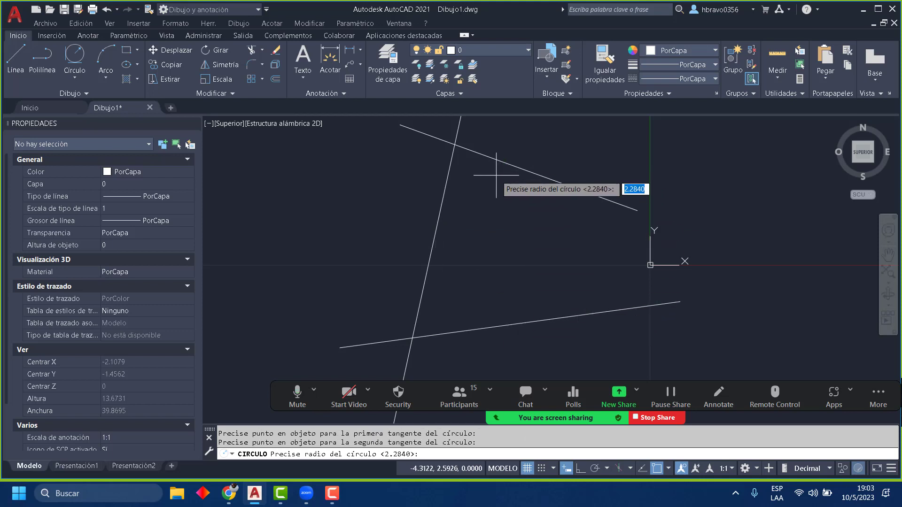
{"action": "middle_click_drag", "start_coordinate": [484, 243], "coordinate": [481, 323]}
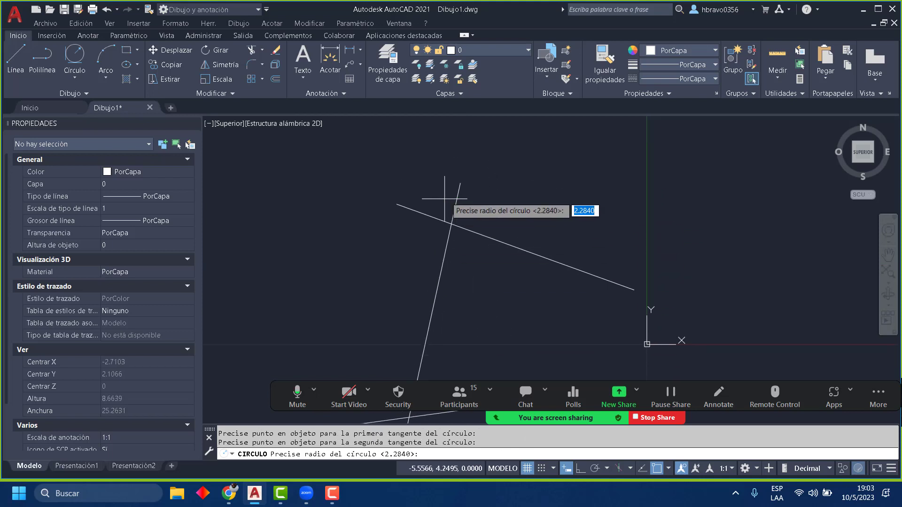
{"action": "left_click", "coordinate": [452, 224]}
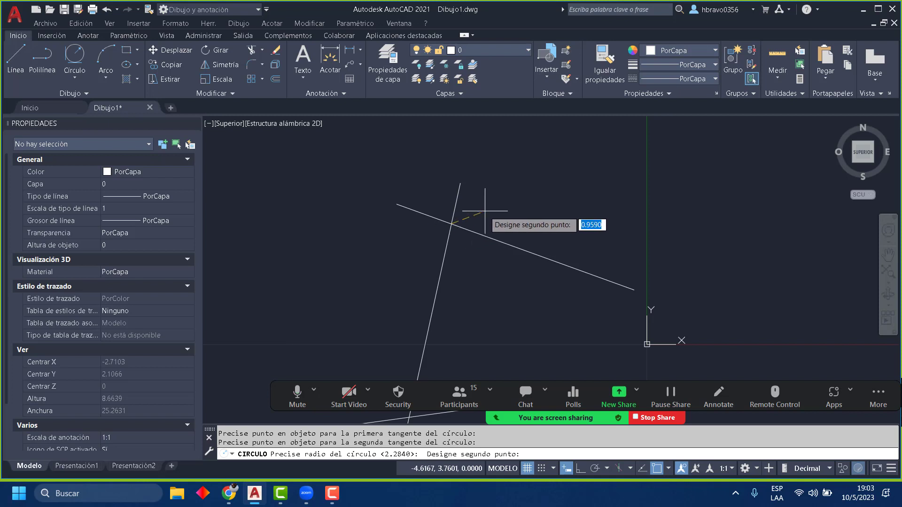
{"action": "left_click", "coordinate": [461, 184]}
{"action": "scroll", "coordinate": [494, 288], "scroll_direction": "down", "scroll_amount": 4}
{"action": "middle_click_drag", "start_coordinate": [494, 289], "coordinate": [421, 238]}
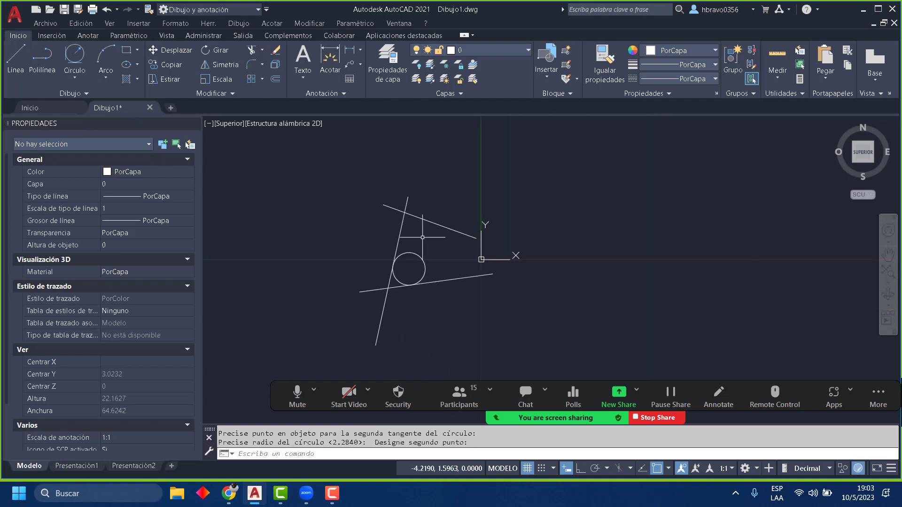
{"action": "scroll", "coordinate": [418, 252], "scroll_direction": "up", "scroll_amount": 4}
{"action": "scroll", "coordinate": [411, 291], "scroll_direction": "up", "scroll_amount": 4}
{"action": "scroll", "coordinate": [411, 291], "scroll_direction": "down", "scroll_amount": 4}
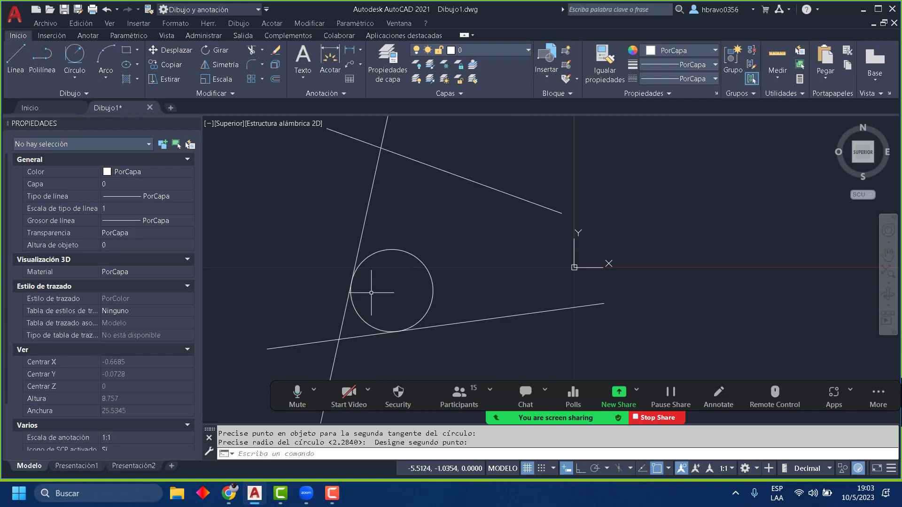
Step: Select the tangent circle, inspect its radius and geometry, and erase it
{"action": "left_click", "coordinate": [368, 259]}
{"action": "scroll", "coordinate": [421, 335], "scroll_direction": "up", "scroll_amount": 2}
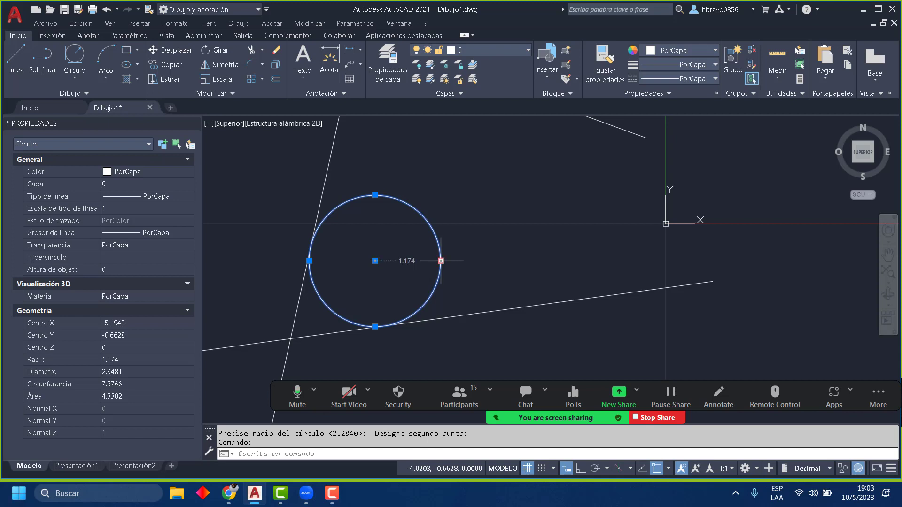
{"action": "left_click", "coordinate": [481, 280]}
{"action": "left_click", "coordinate": [411, 262]}
{"action": "key", "text": "Delete"}
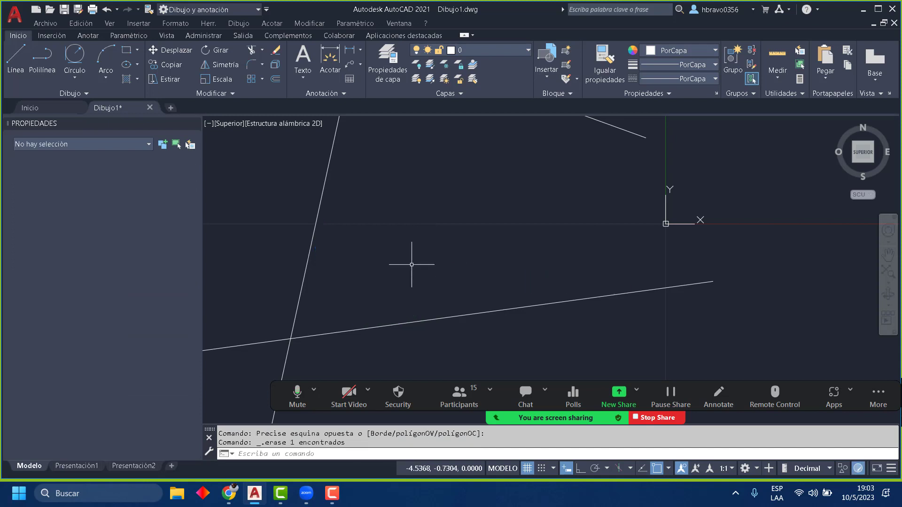
{"action": "left_click", "coordinate": [75, 76]}
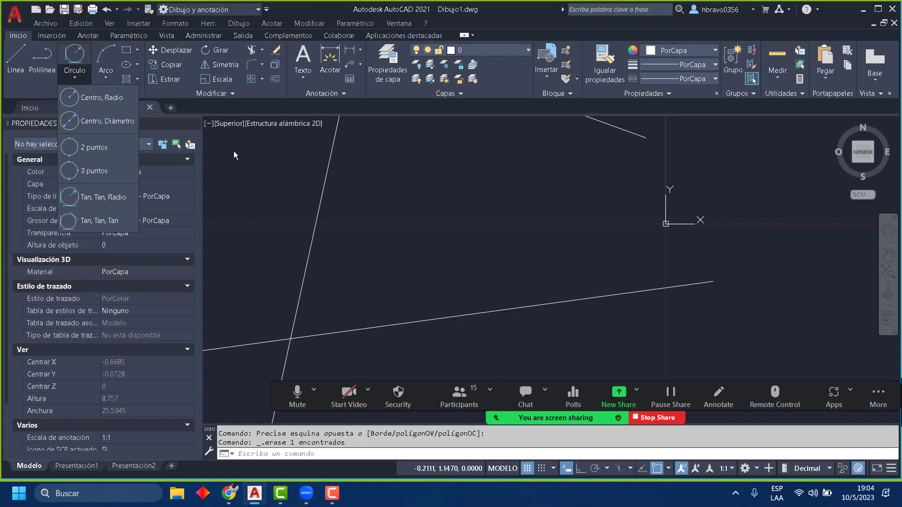
{"action": "left_click", "coordinate": [103, 74]}
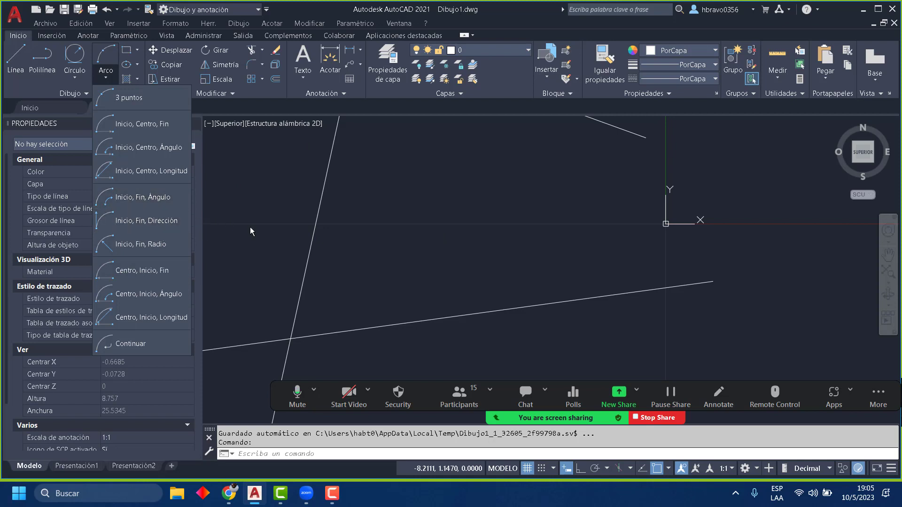
{"action": "left_click", "coordinate": [109, 78]}
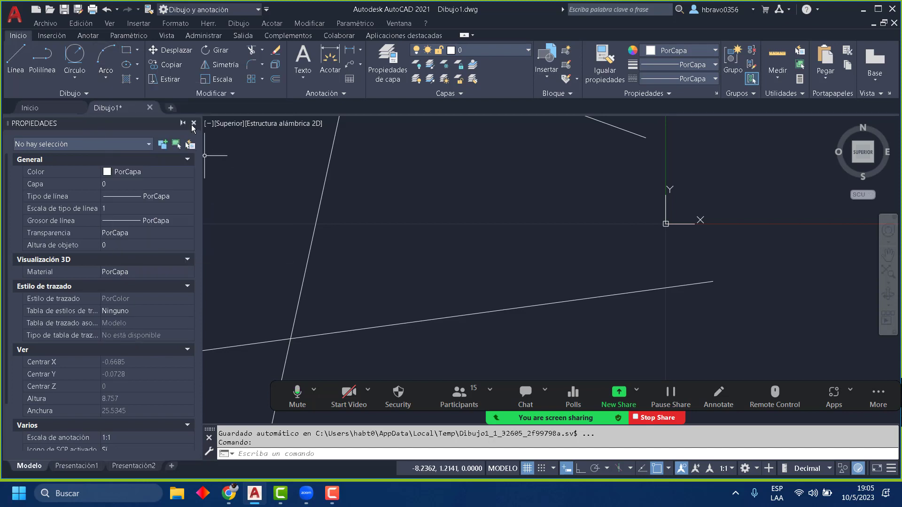
Step: Set the Properties palette to auto-hide and try a crossing-window selection of the three lines
{"action": "left_click", "coordinate": [183, 124]}
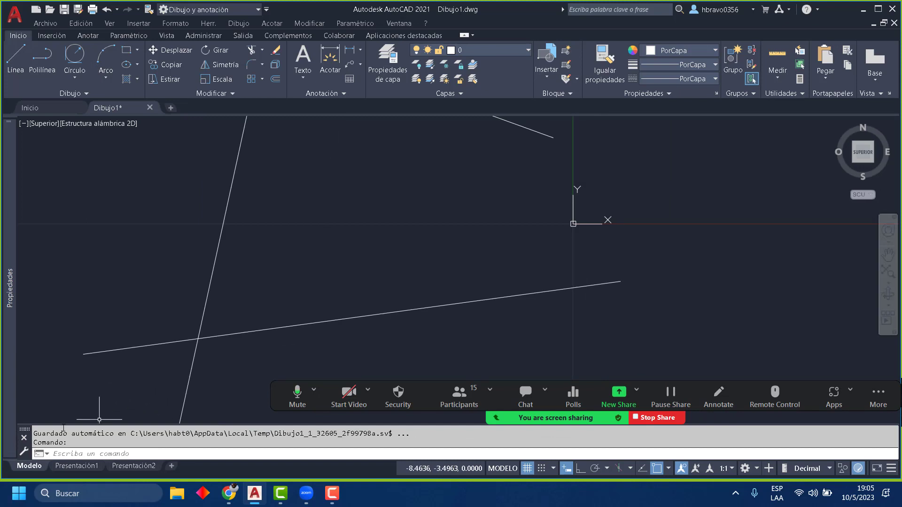
{"action": "scroll", "coordinate": [291, 282], "scroll_direction": "down", "scroll_amount": 3}
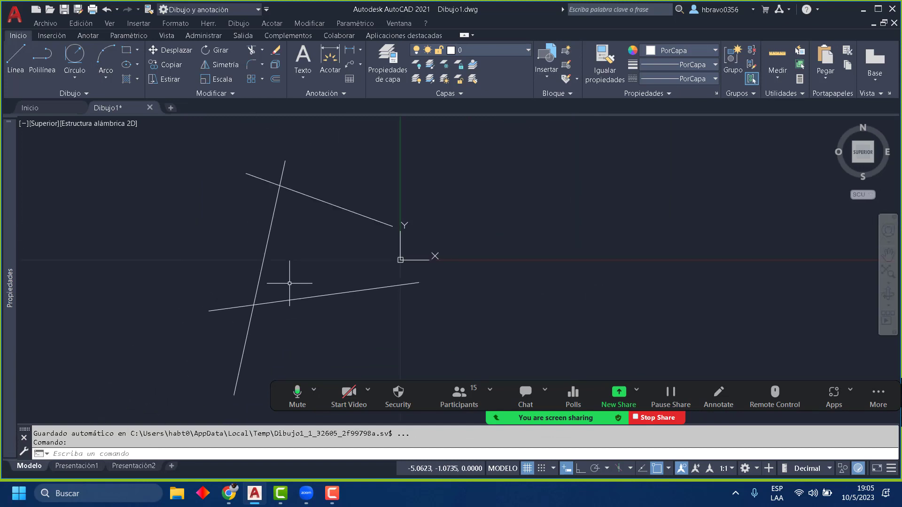
{"action": "scroll", "coordinate": [294, 259], "scroll_direction": "up", "scroll_amount": 3}
{"action": "scroll", "coordinate": [294, 259], "scroll_direction": "down", "scroll_amount": 2}
{"action": "left_click", "coordinate": [402, 335]}
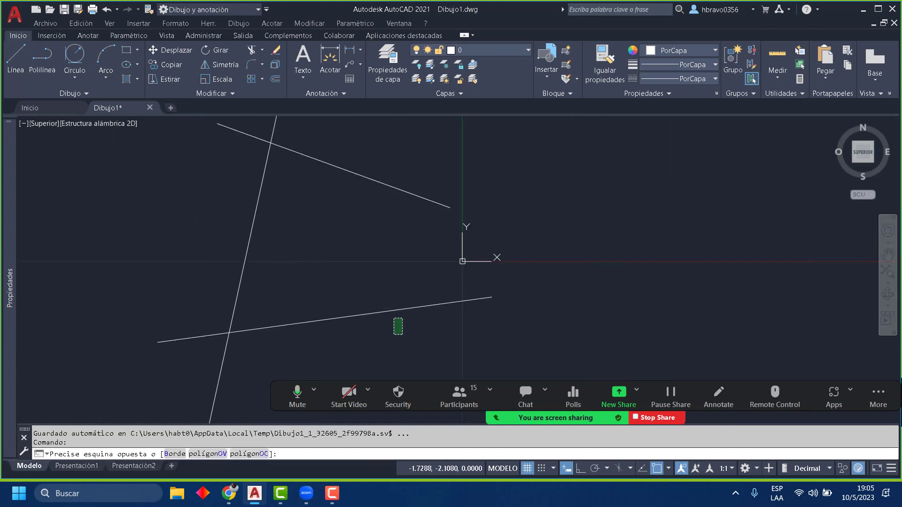
{"action": "left_click", "coordinate": [211, 148]}
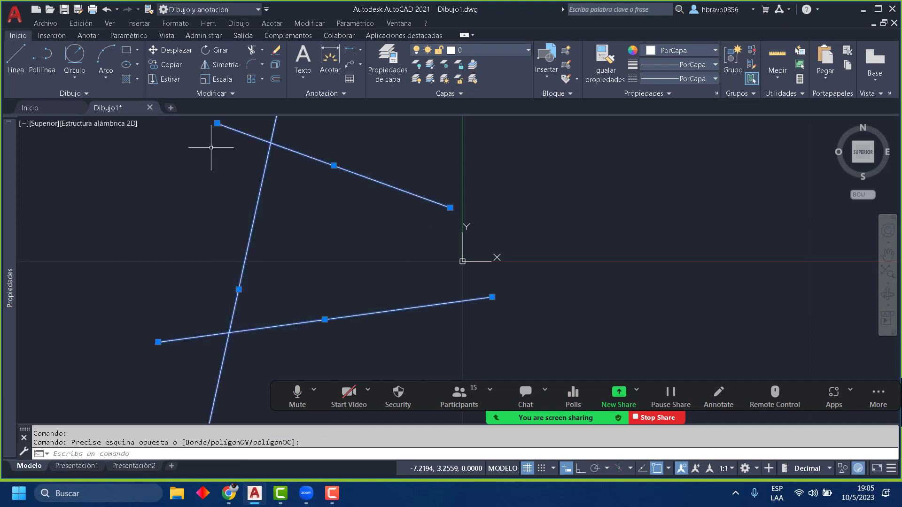
{"action": "key", "text": "Escape"}
Step: Turn on Ortho mode during a trial line in an empty area of the drawing, and cancel the line
{"action": "scroll", "coordinate": [216, 148], "scroll_direction": "down", "scroll_amount": 4}
{"action": "middle_click_drag", "start_coordinate": [373, 194], "coordinate": [90, 303]}
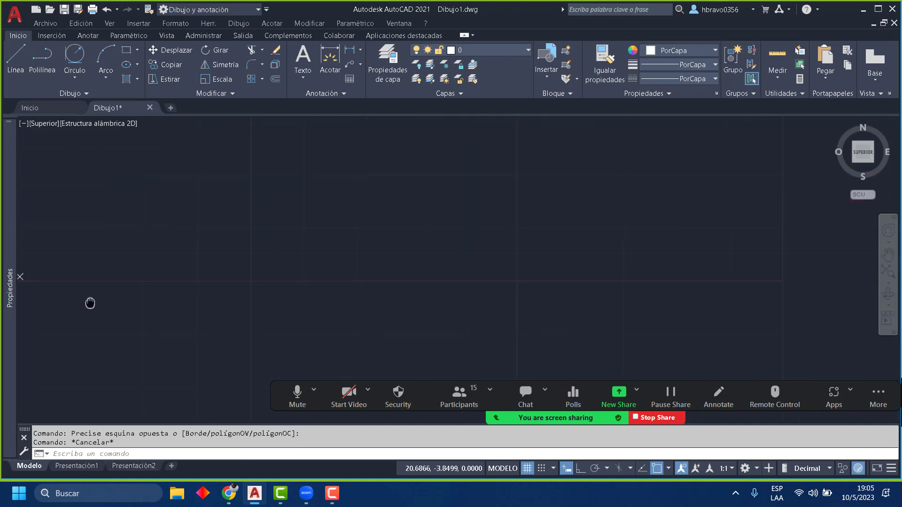
{"action": "left_click", "coordinate": [15, 59]}
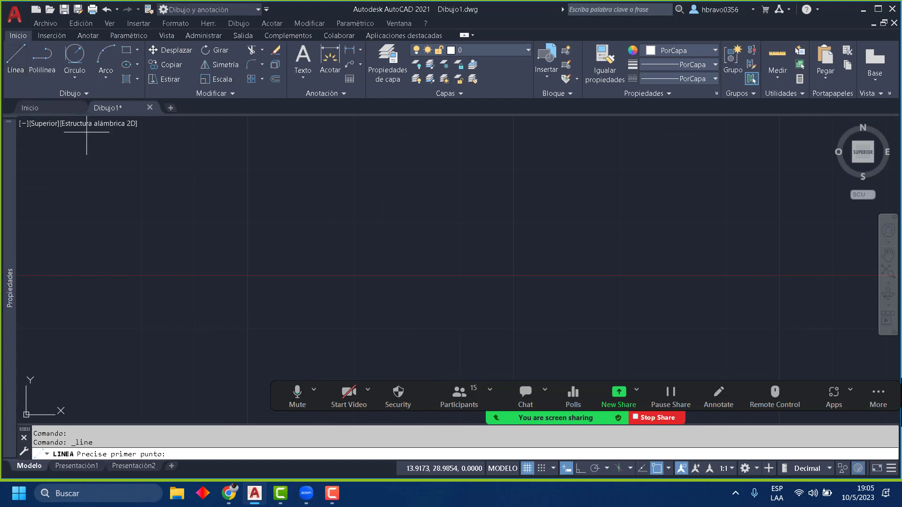
{"action": "left_click", "coordinate": [123, 194]}
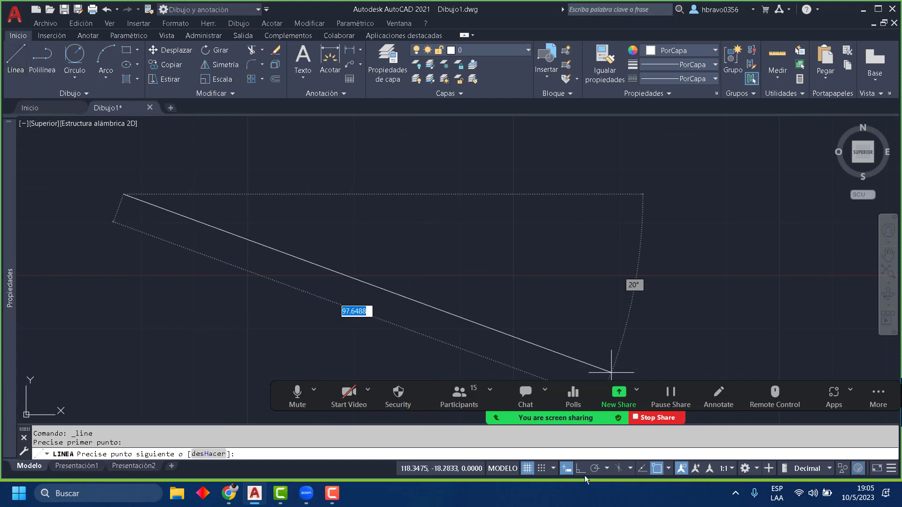
{"action": "key", "text": "F8"}
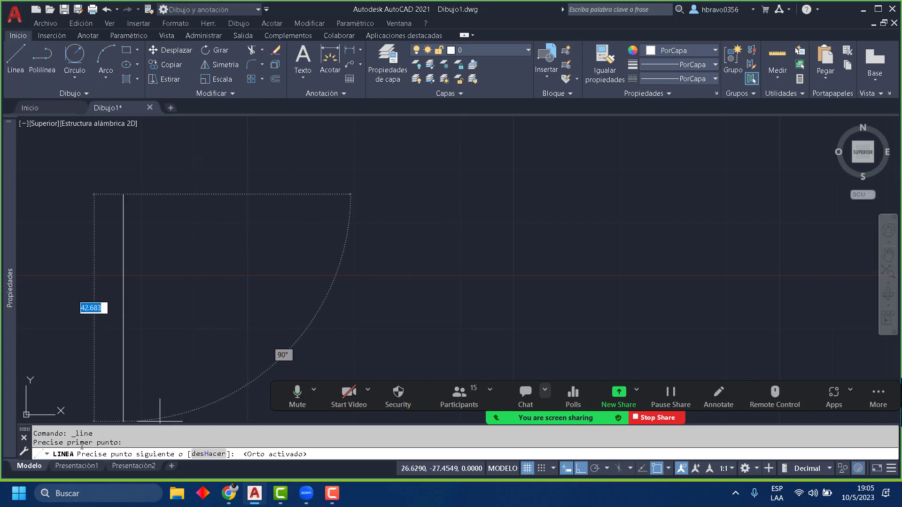
{"action": "scroll", "coordinate": [141, 196], "scroll_direction": "down", "scroll_amount": 3}
{"action": "mouse_move", "coordinate": [141, 196]}
{"action": "middle_mouse_down"}
{"action": "mouse_move", "coordinate": [305, 221]}
{"action": "mouse_move", "coordinate": [311, 235]}
{"action": "middle_mouse_up"}
{"action": "scroll", "coordinate": [141, 197], "scroll_direction": "up", "scroll_amount": 2}
{"action": "scroll", "coordinate": [310, 235], "scroll_direction": "down", "scroll_amount": 1}
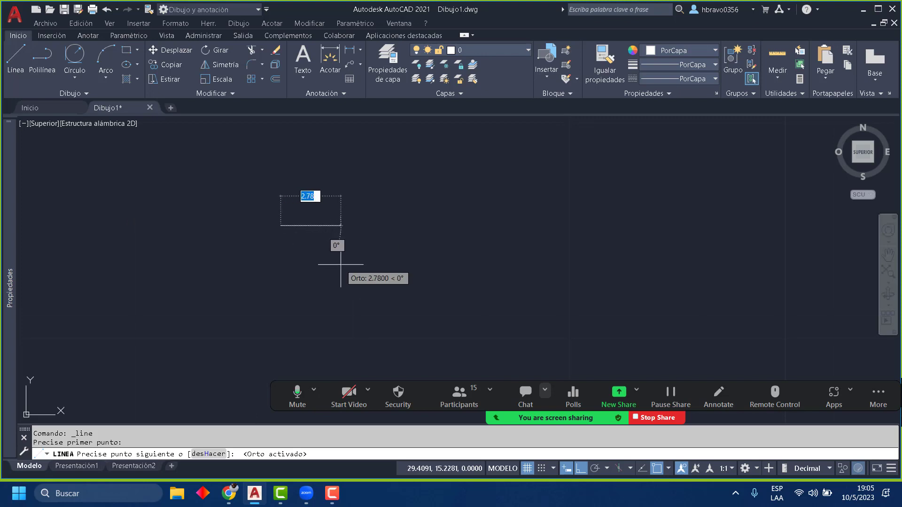
{"action": "key", "text": "Escape"}
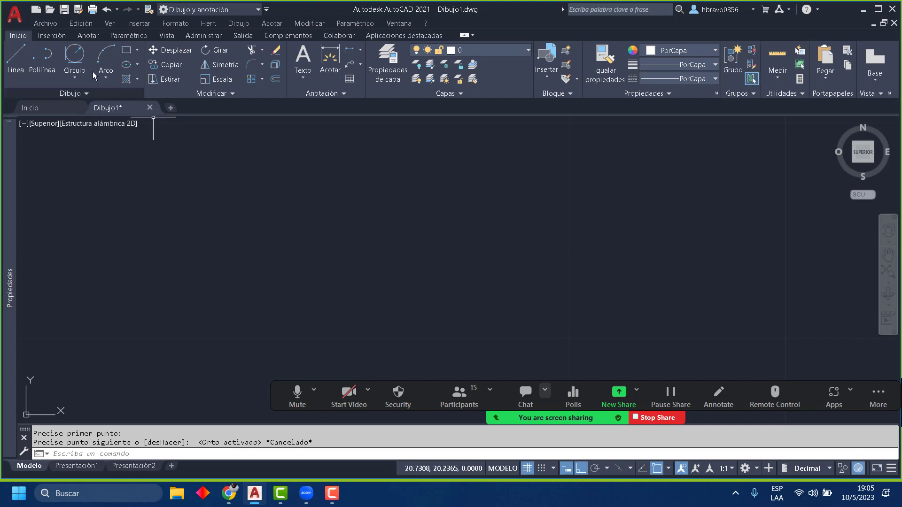
Step: Draw a horizontal line 10 units long along the positive X axis, starting at the origin 0,0
{"action": "left_click", "coordinate": [26, 74]}
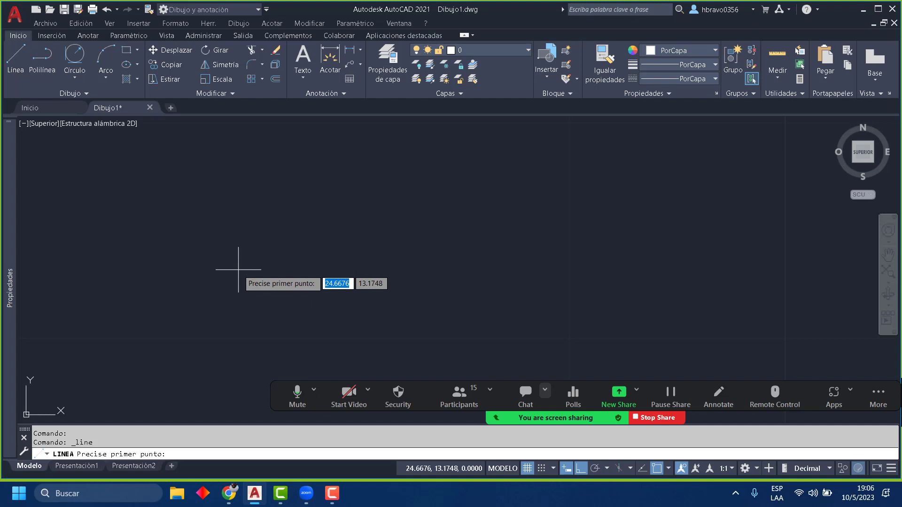
{"action": "type", "text": "0"}
{"action": "key", "text": "Tab"}
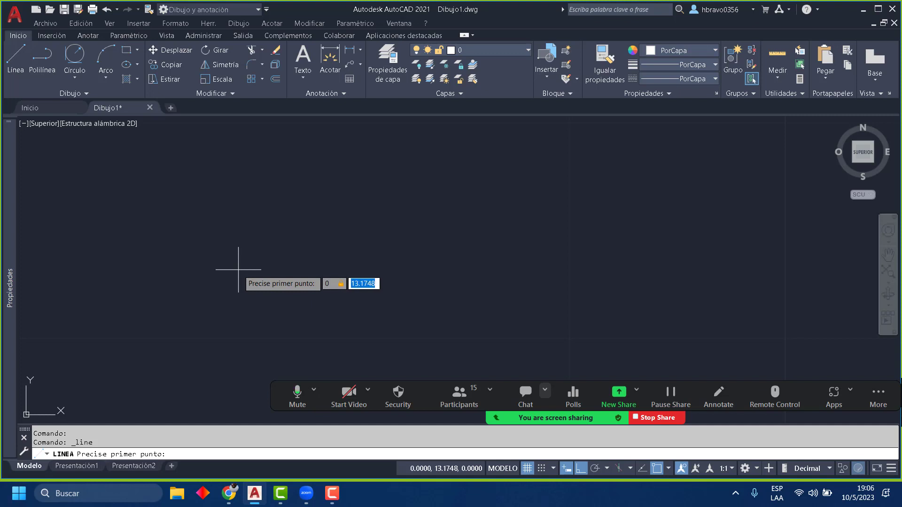
{"action": "type", "text": "0"}
{"action": "key", "text": "Return"}
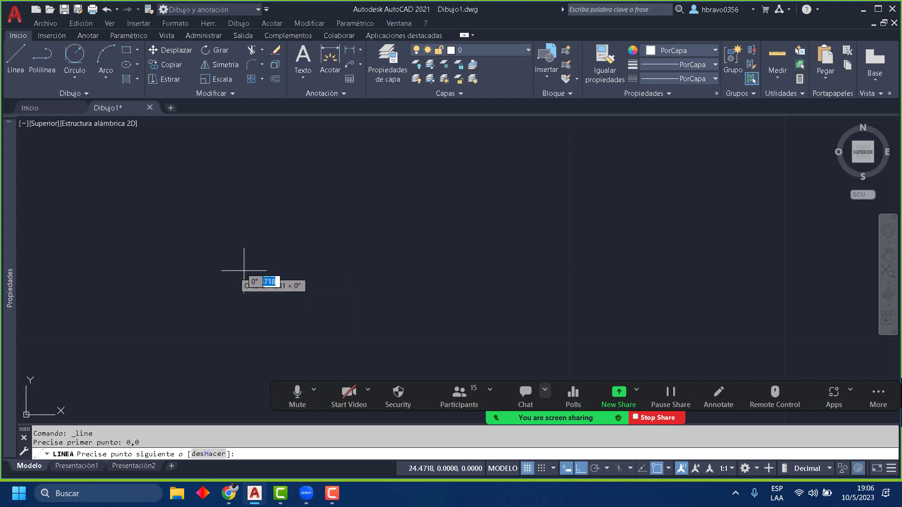
{"action": "scroll", "coordinate": [188, 324], "scroll_direction": "down", "scroll_amount": 4}
{"action": "scroll", "coordinate": [148, 346], "scroll_direction": "up", "scroll_amount": 5}
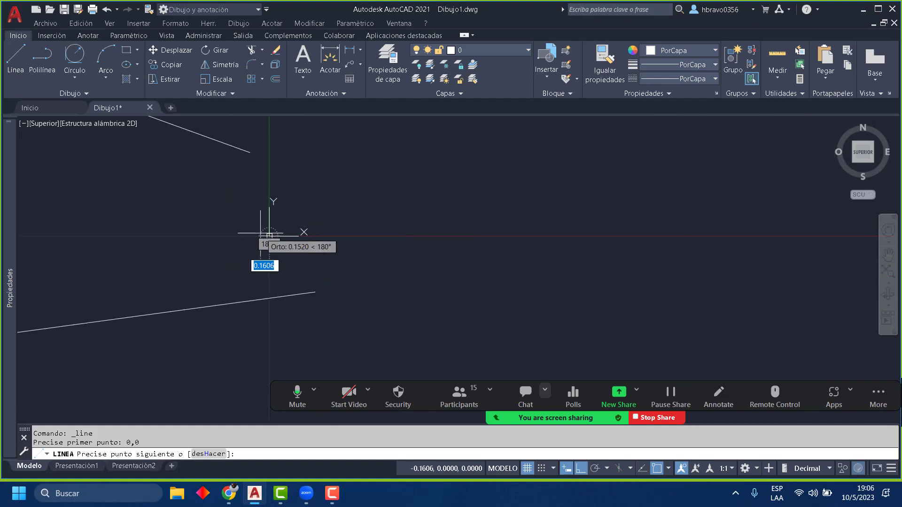
{"action": "scroll", "coordinate": [259, 249], "scroll_direction": "up", "scroll_amount": 4}
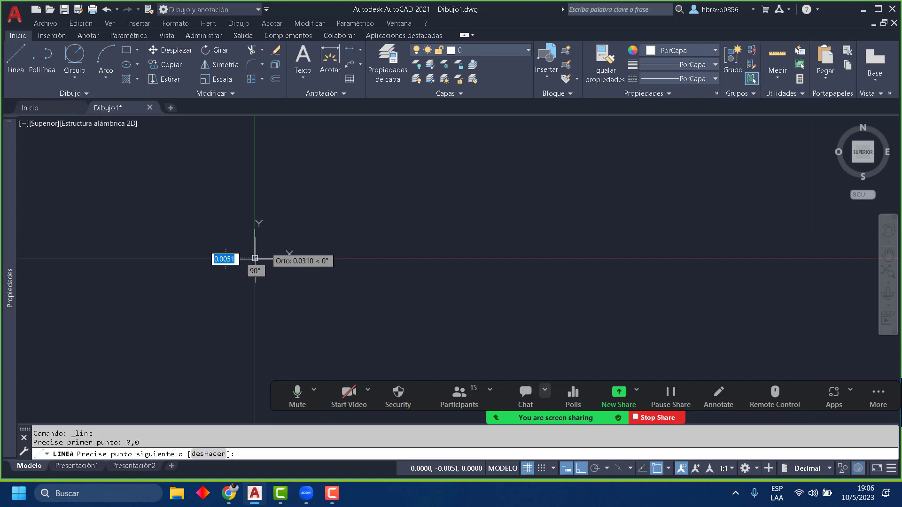
{"action": "scroll", "coordinate": [301, 295], "scroll_direction": "down", "scroll_amount": 3}
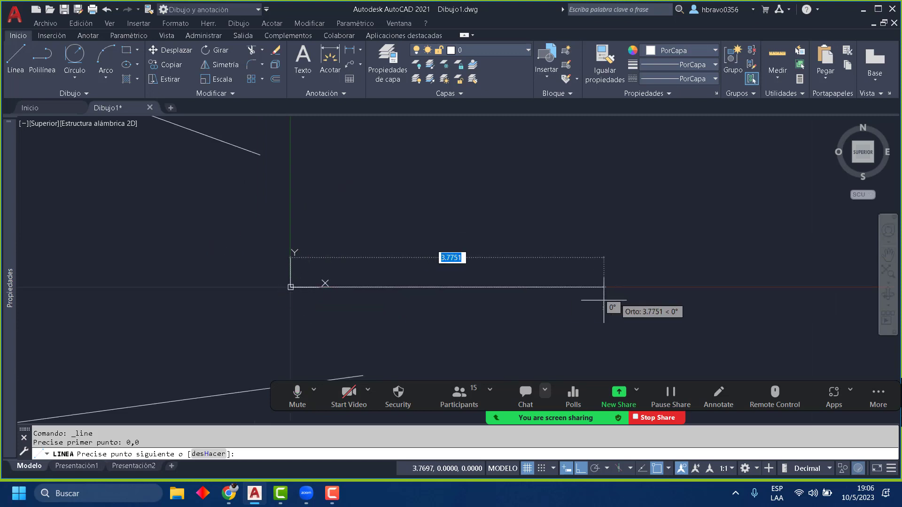
{"action": "middle_click_drag", "start_coordinate": [606, 304], "coordinate": [373, 298]}
{"action": "scroll", "coordinate": [373, 301], "scroll_direction": "down", "scroll_amount": 4}
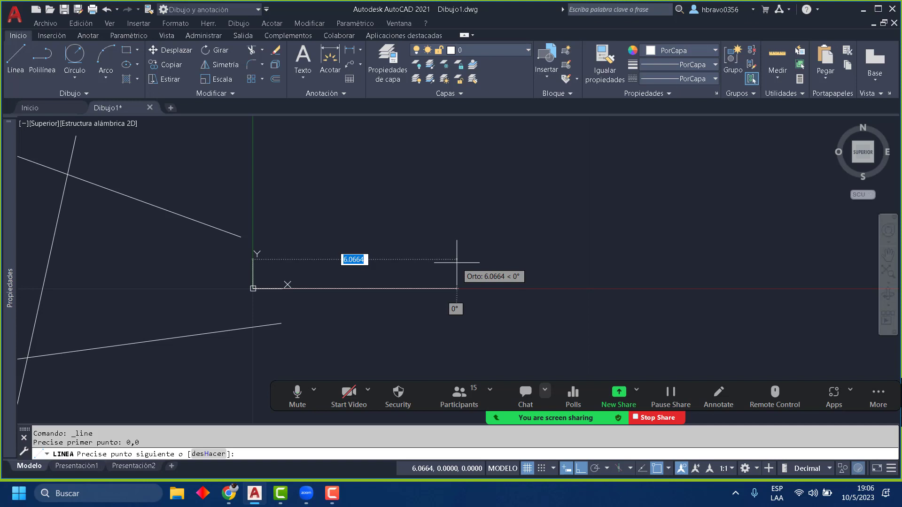
{"action": "type", "text": "10"}
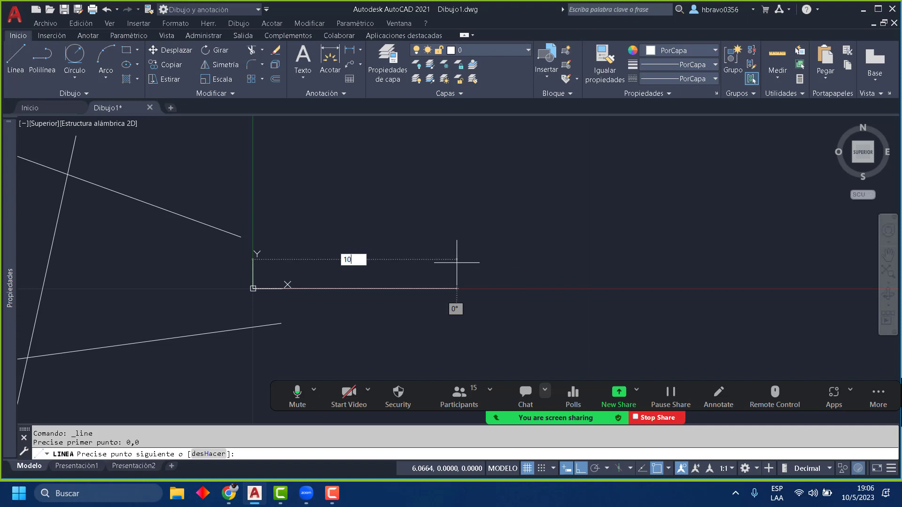
{"action": "key", "text": "Return"}
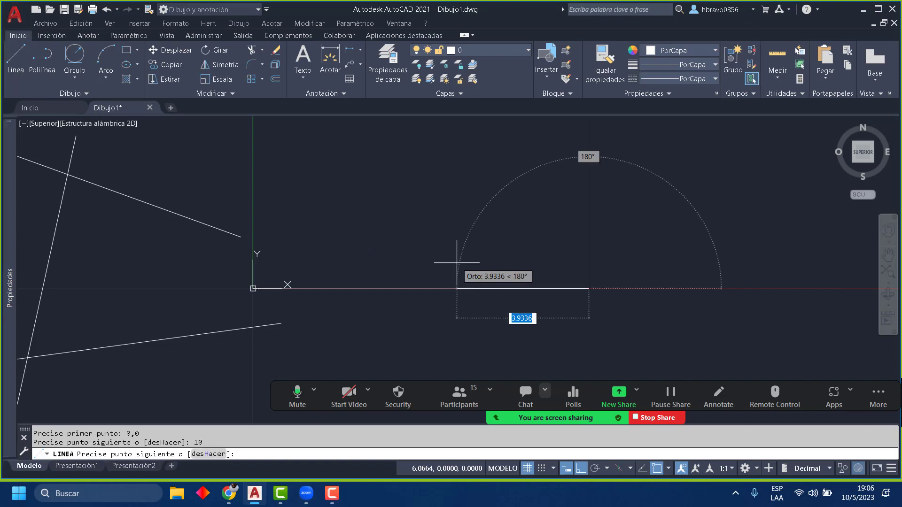
{"action": "key", "text": "Return"}
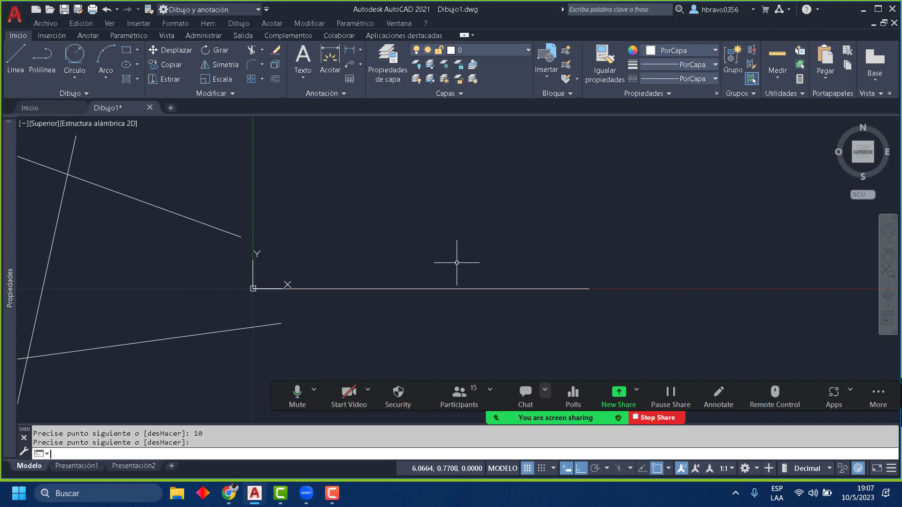
Step: Erase the three slanted lines beside the origin using a crossing-window selection
{"action": "scroll", "coordinate": [455, 322], "scroll_direction": "down", "scroll_amount": 2}
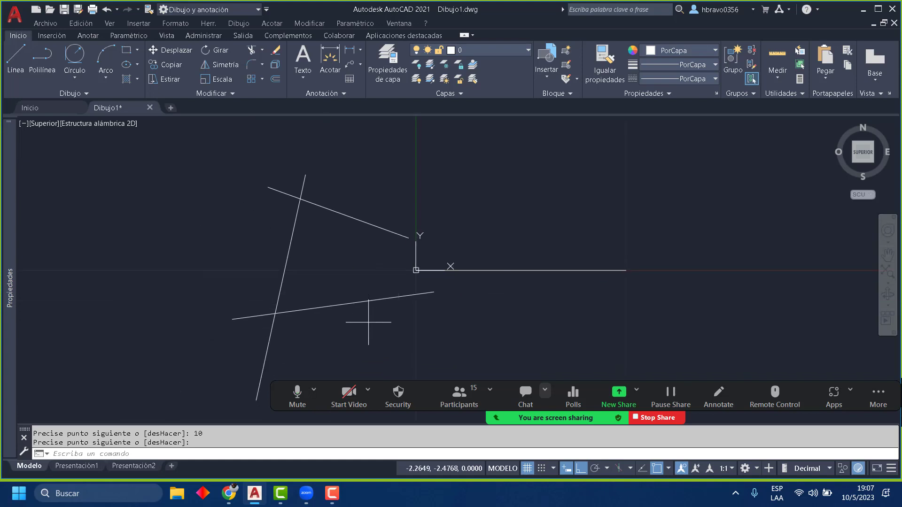
{"action": "left_click", "coordinate": [369, 322]}
{"action": "left_click", "coordinate": [259, 189]}
{"action": "key", "text": "Delete"}
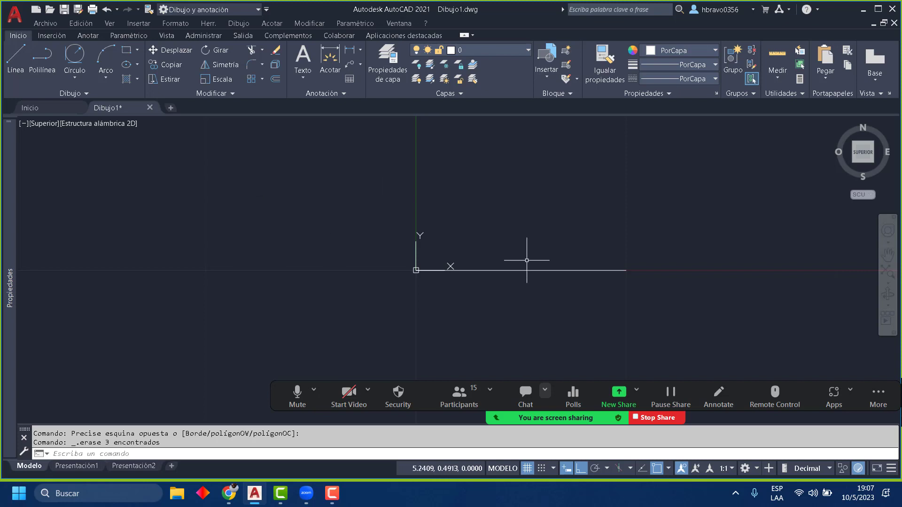
{"action": "left_click", "coordinate": [537, 270]}
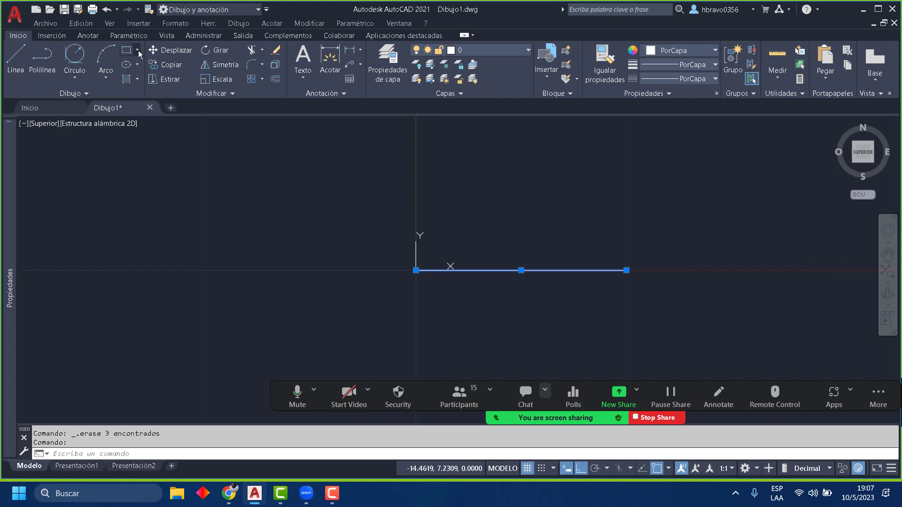
{"action": "left_click", "coordinate": [96, 94]}
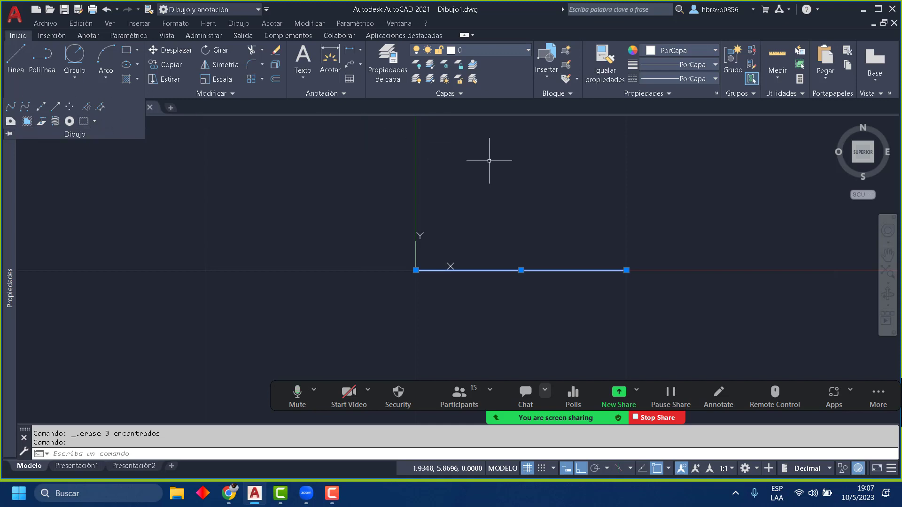
{"action": "key", "text": "Escape"}
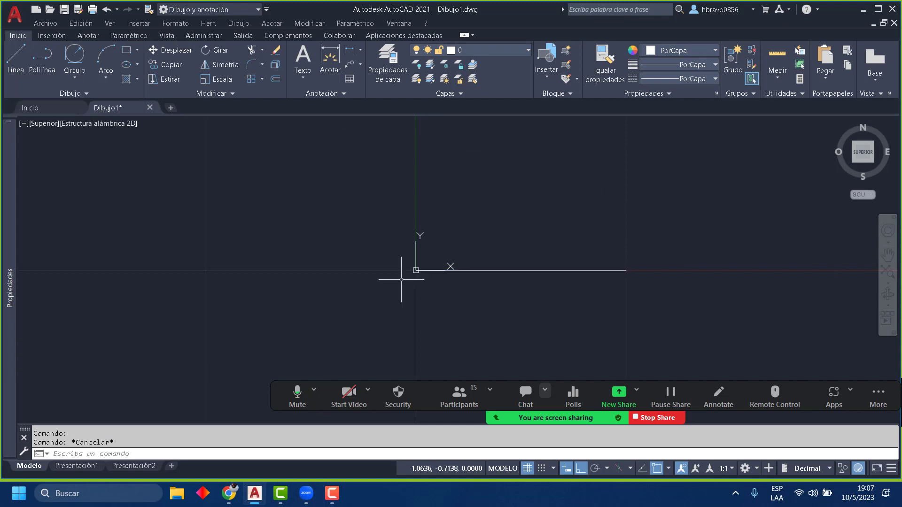
{"action": "left_click", "coordinate": [100, 92]}
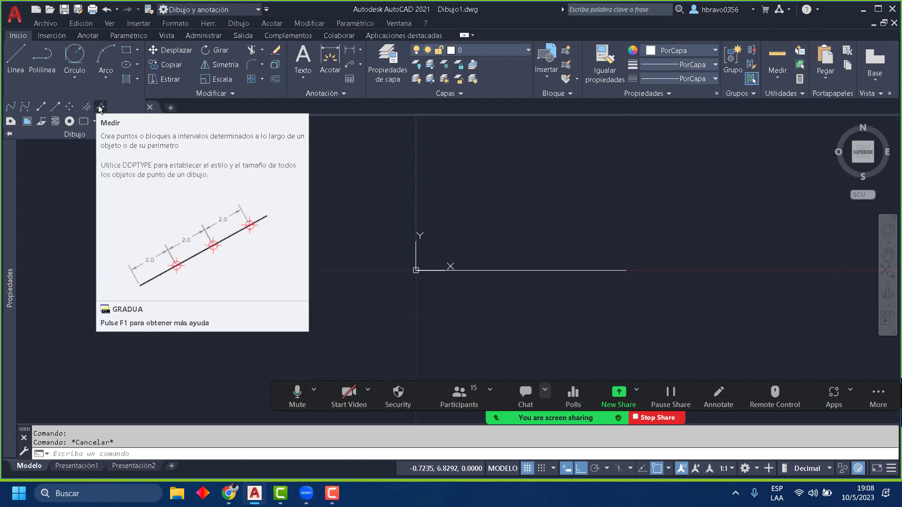
Step: Close the auto-hidden Properties palette
{"action": "mouse_move", "coordinate": [9, 179]}
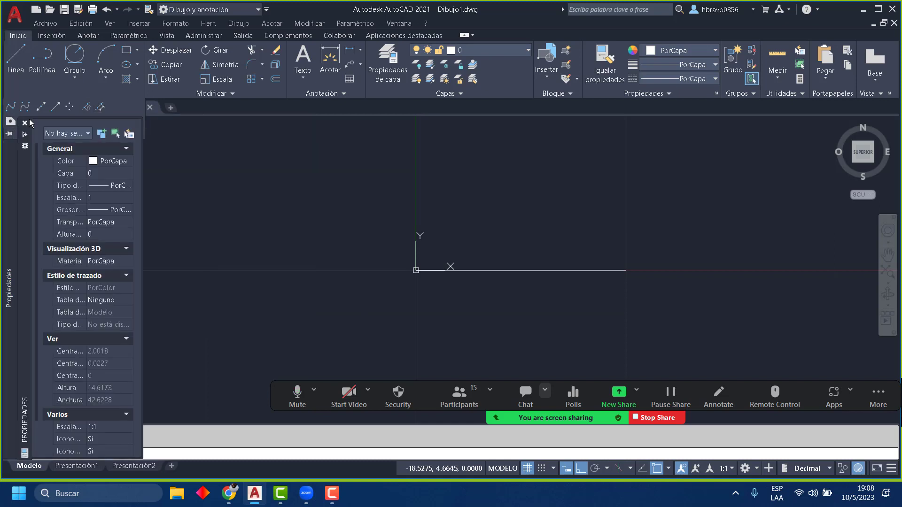
{"action": "key", "text": "Escape"}
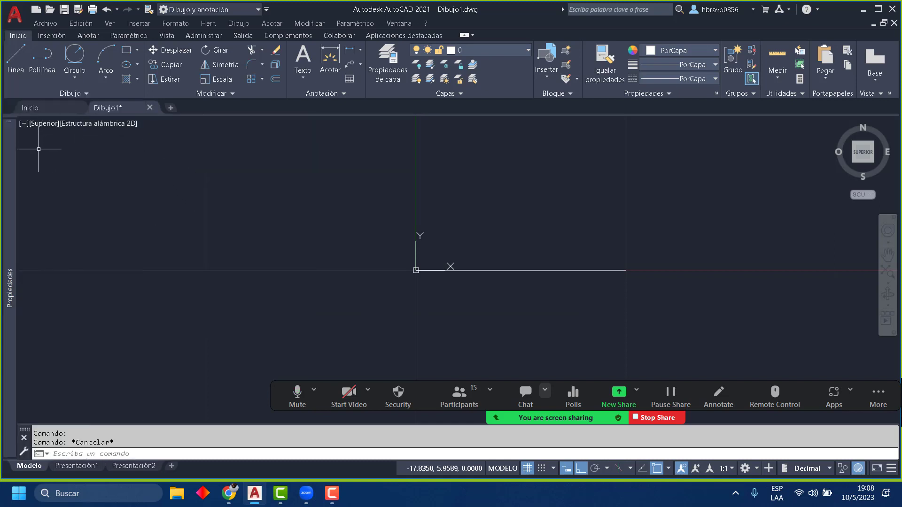
{"action": "mouse_move", "coordinate": [12, 155]}
{"action": "left_click", "coordinate": [27, 125]}
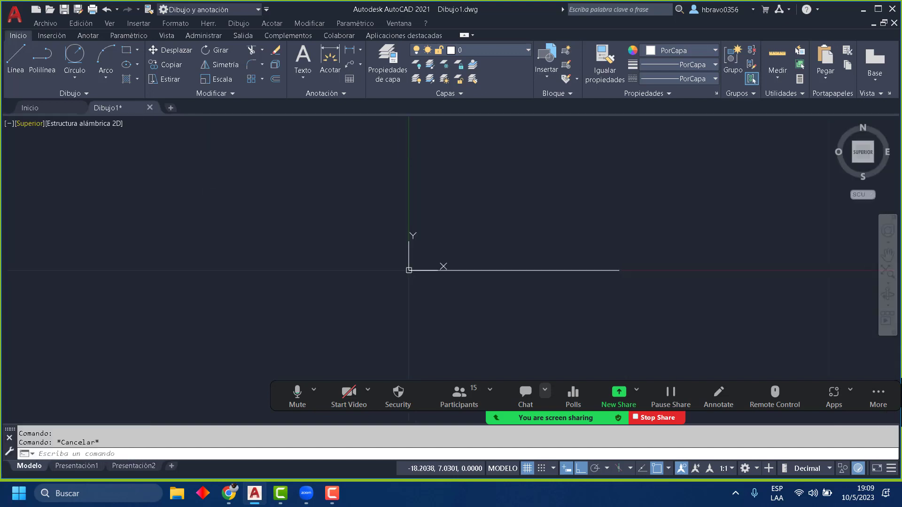
Step: Draw a 20 by 20 rectangle beyond the free end of the horizontal line
{"action": "left_click", "coordinate": [74, 92]}
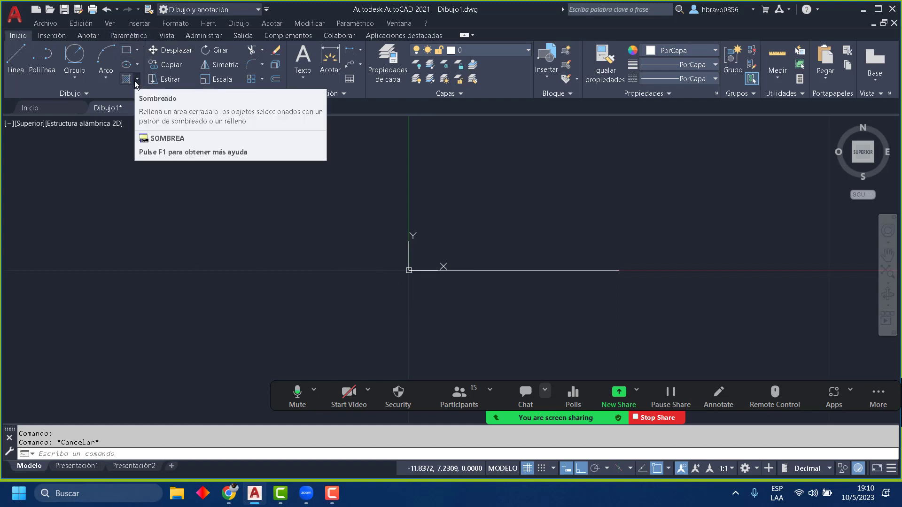
{"action": "left_click", "coordinate": [138, 50]}
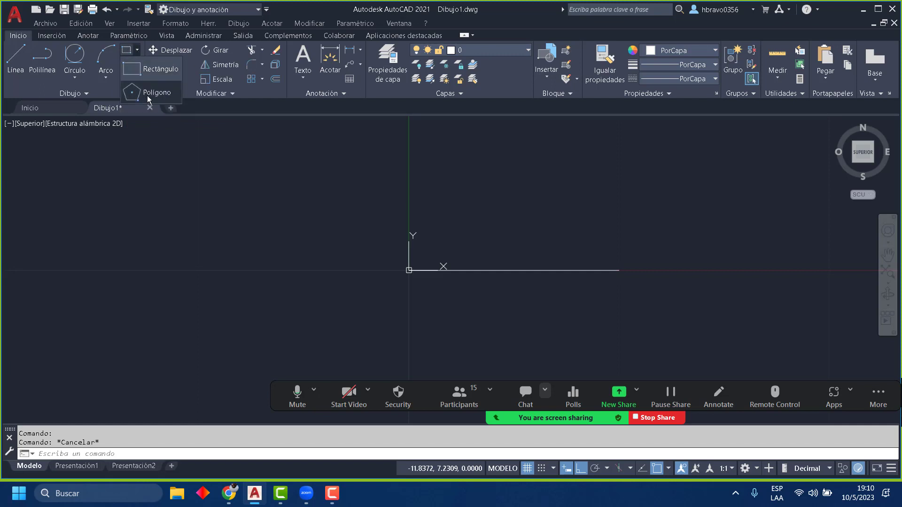
{"action": "left_click", "coordinate": [146, 71]}
{"action": "middle_click_drag", "start_coordinate": [513, 199], "coordinate": [319, 181]}
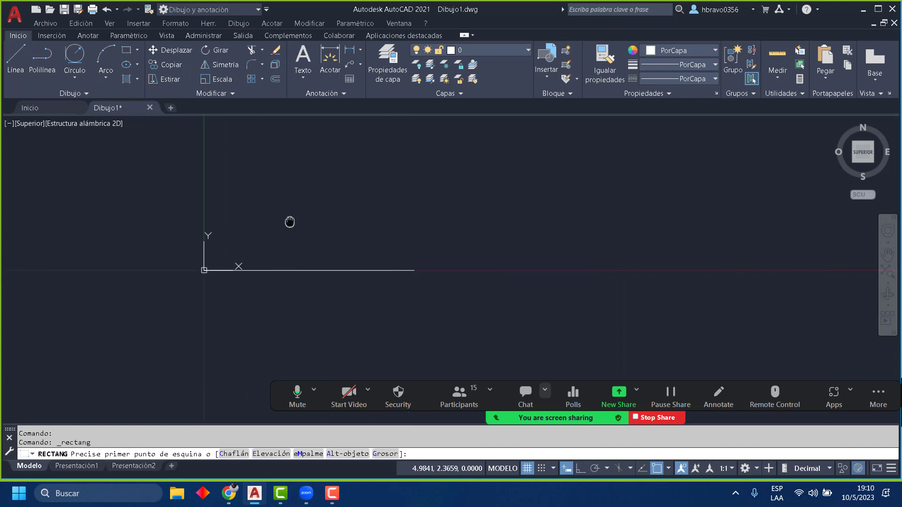
{"action": "left_click", "coordinate": [376, 157]}
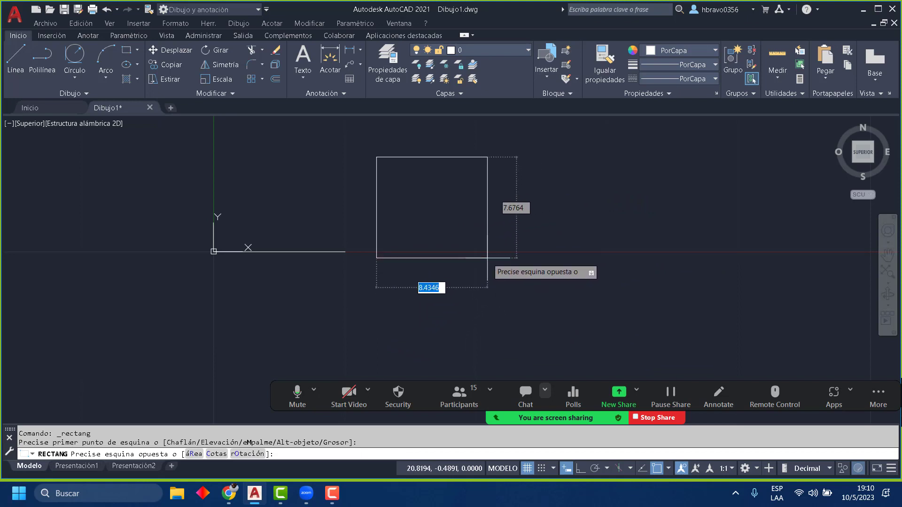
{"action": "type", "text": "20"}
{"action": "key", "text": "Tab"}
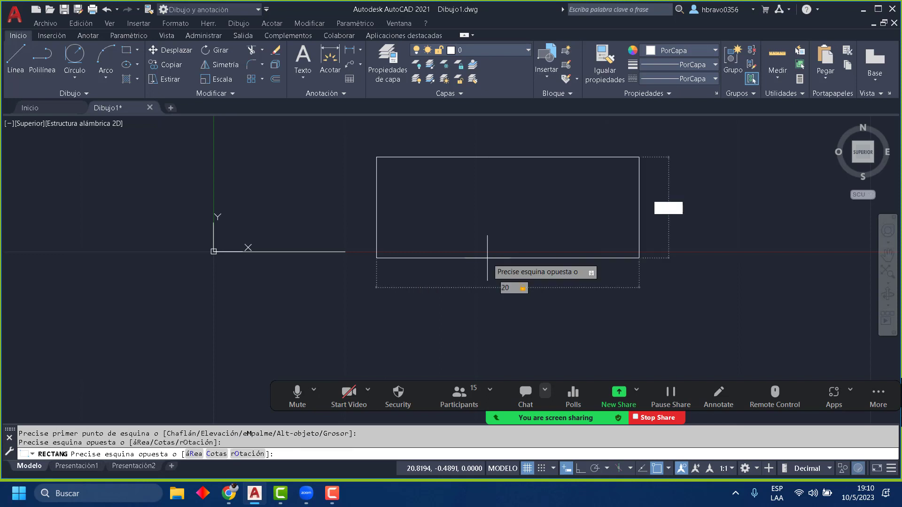
{"action": "type", "text": "20"}
{"action": "key", "text": "Return"}
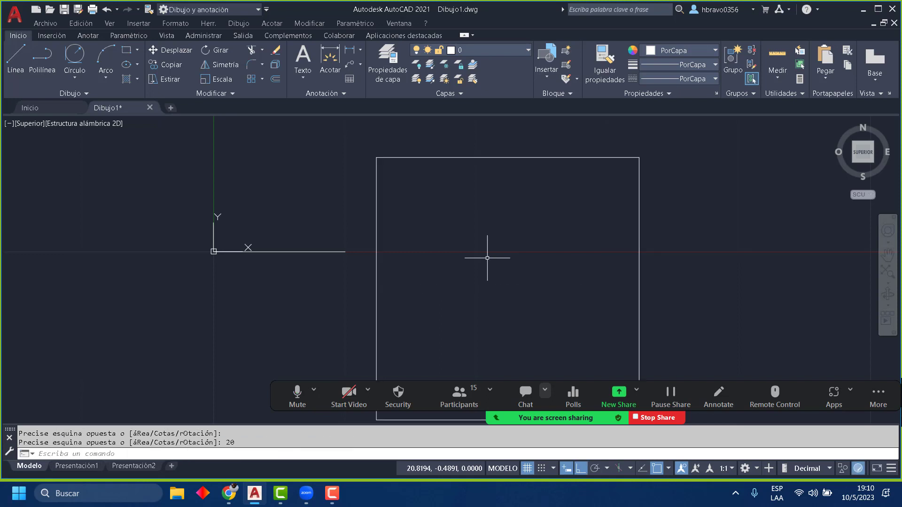
{"action": "scroll", "coordinate": [487, 258], "scroll_direction": "down", "scroll_amount": 5}
{"action": "scroll", "coordinate": [475, 264], "scroll_direction": "up", "scroll_amount": 3}
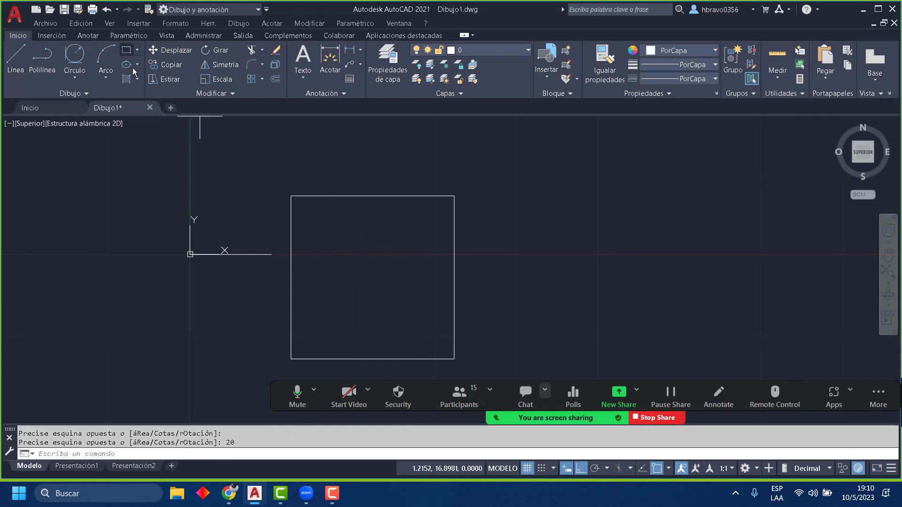
{"action": "left_click", "coordinate": [126, 50]}
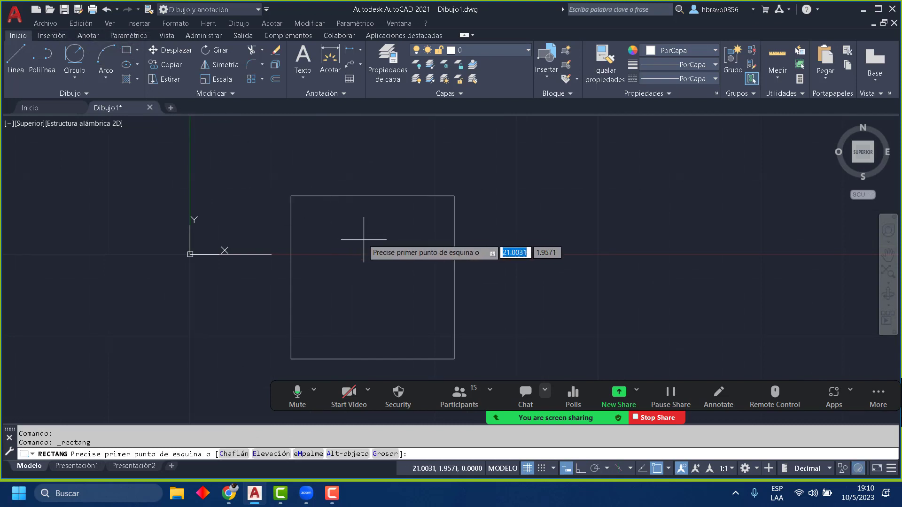
{"action": "left_click", "coordinate": [373, 277]}
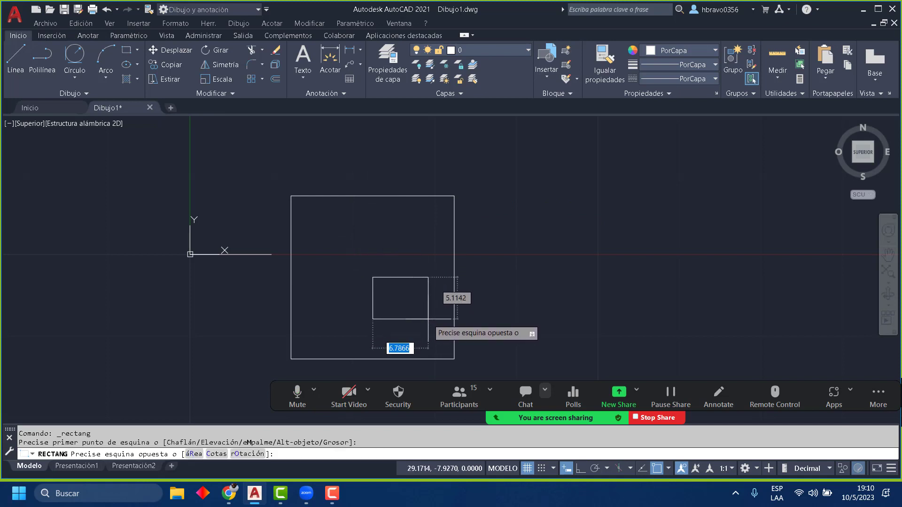
{"action": "key", "text": "Tab"}
{"action": "key", "text": "Tab"}
{"action": "key", "text": "Tab"}
{"action": "key", "text": "Tab"}
{"action": "key", "text": "Tab"}
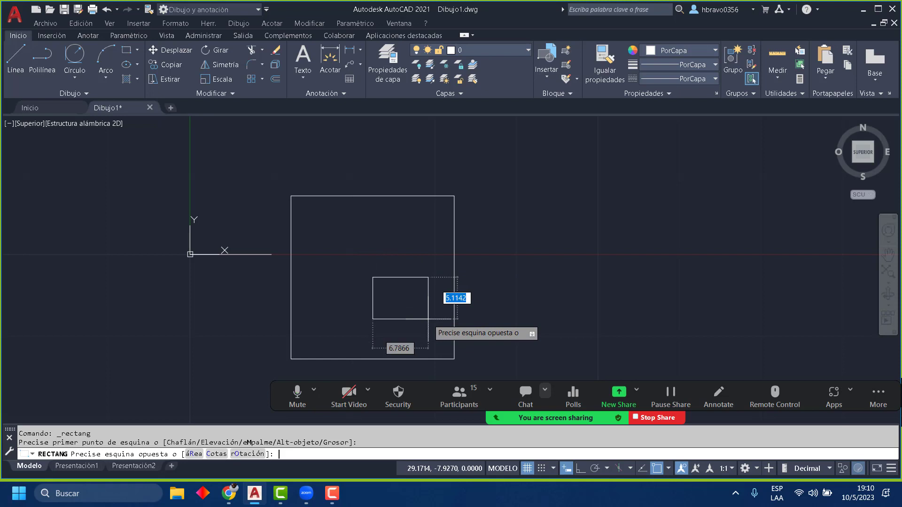
{"action": "key", "text": "Tab"}
{"action": "key", "text": "Tab"}
{"action": "key", "text": "Tab"}
{"action": "key", "text": "Tab"}
{"action": "key", "text": "Tab"}
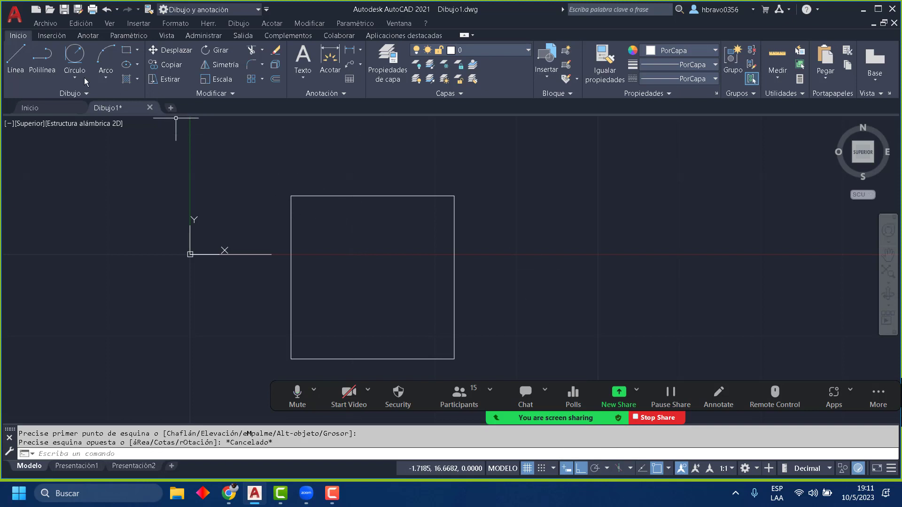
Step: Draw a rectangle with its first corner inside the square, defined by an area of 50 and a length of 10
{"action": "left_click", "coordinate": [126, 50]}
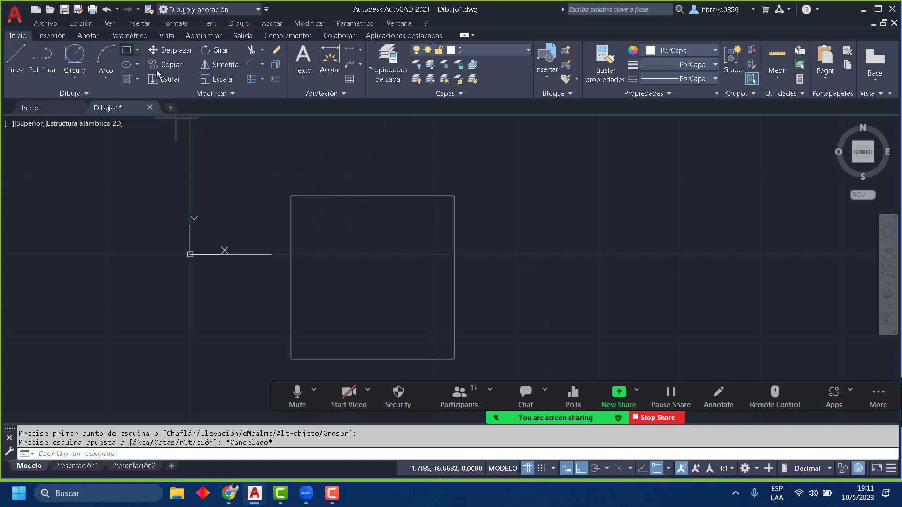
{"action": "left_click", "coordinate": [370, 235]}
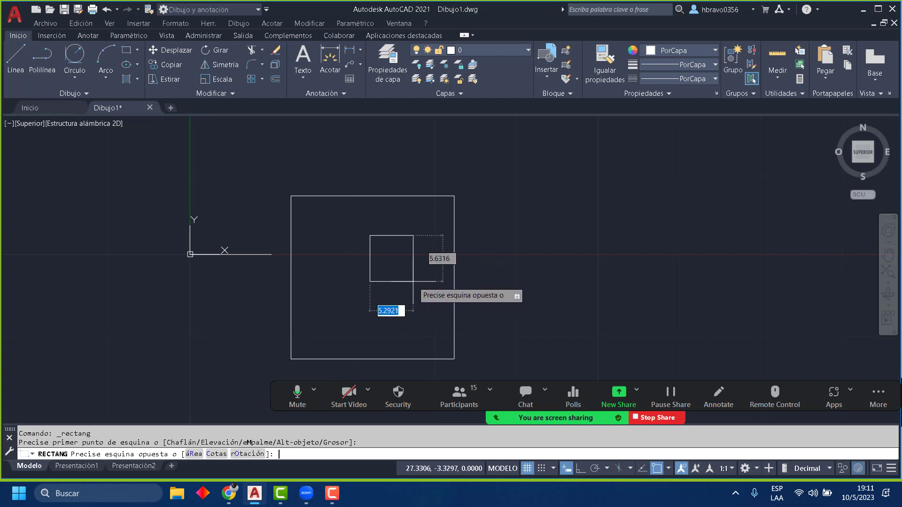
{"action": "key", "text": "Tab"}
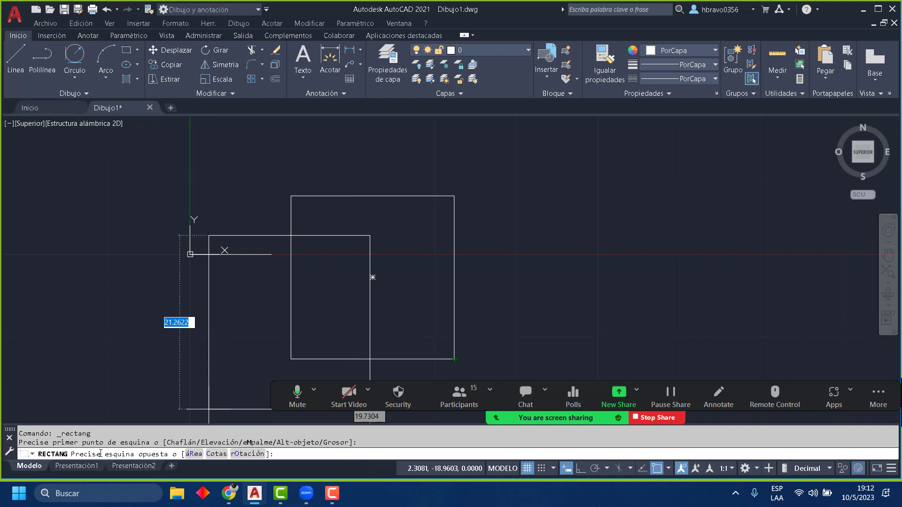
{"action": "left_click", "coordinate": [194, 454]}
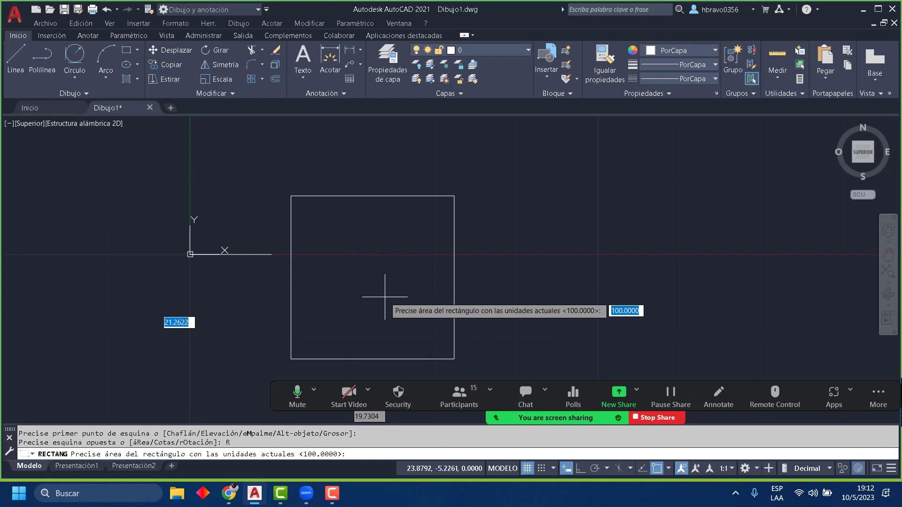
{"action": "type", "text": "50"}
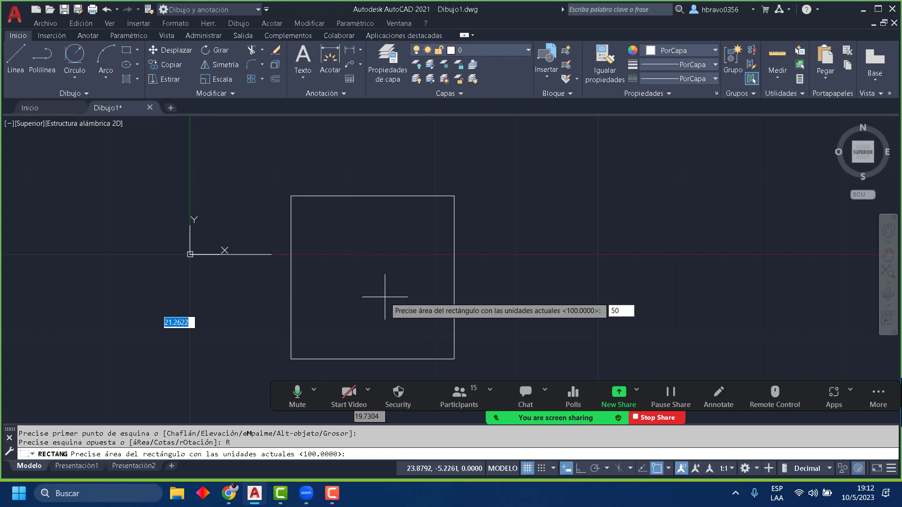
{"action": "key", "text": "Return"}
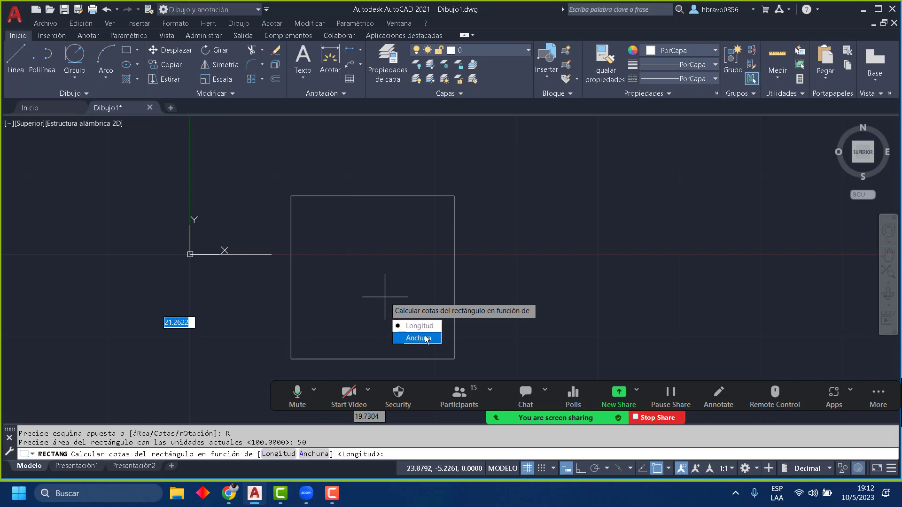
{"action": "left_click", "coordinate": [418, 326]}
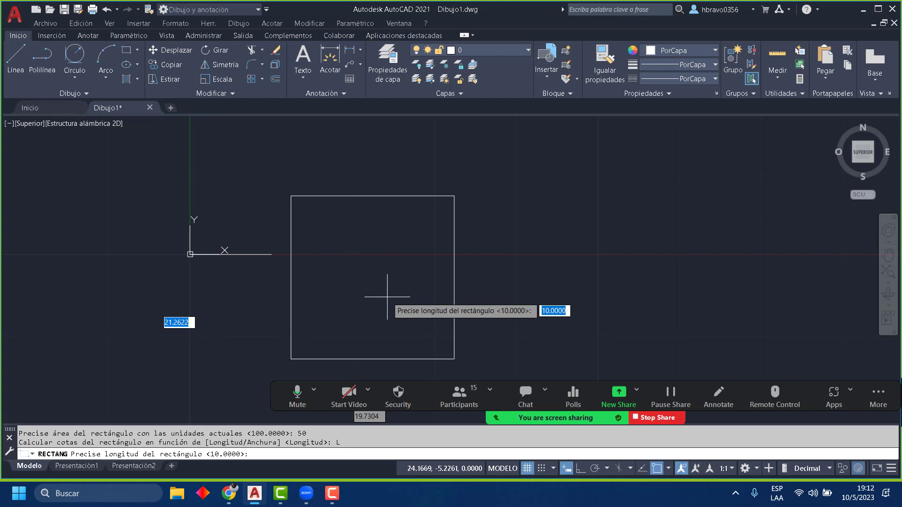
{"action": "type", "text": "10"}
{"action": "key", "text": "Return"}
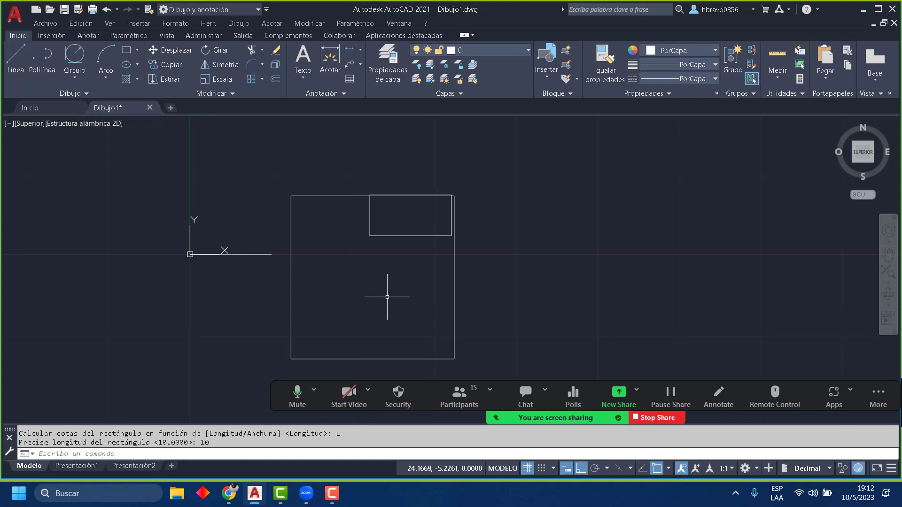
Step: Check the small rectangle's side lengths at its corner grips and its area in its properties
{"action": "left_click", "coordinate": [410, 233]}
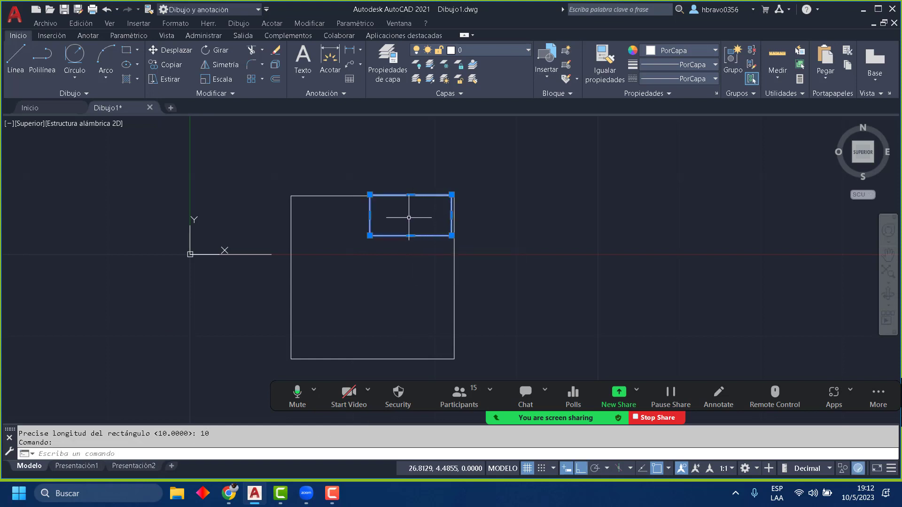
{"action": "mouse_move", "coordinate": [369, 194]}
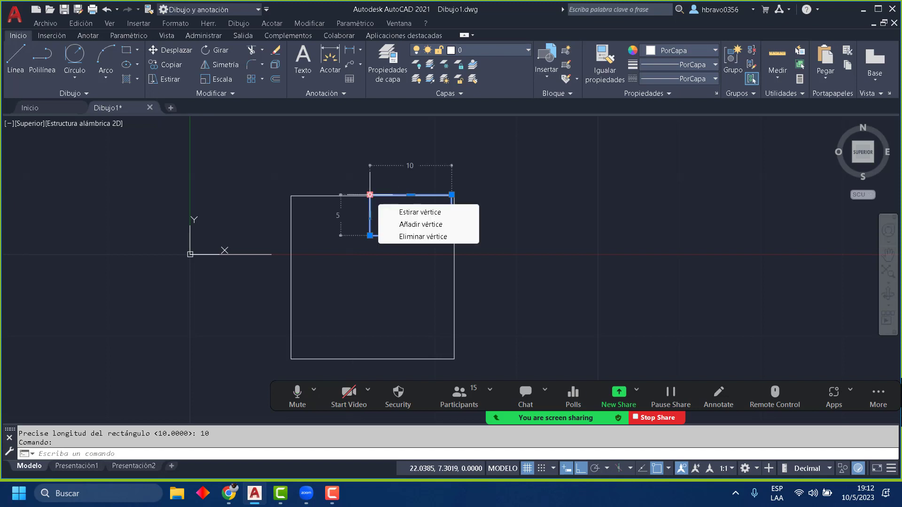
{"action": "mouse_move", "coordinate": [452, 194]}
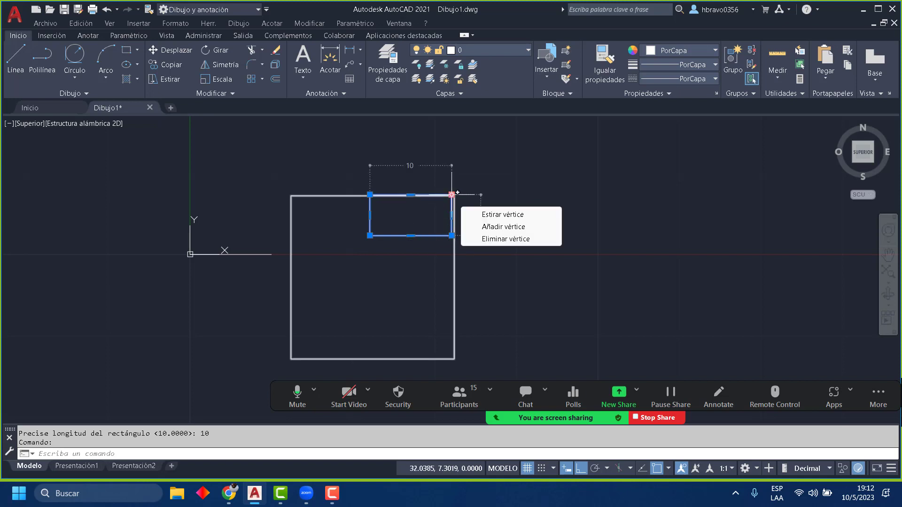
{"action": "mouse_move", "coordinate": [370, 236]}
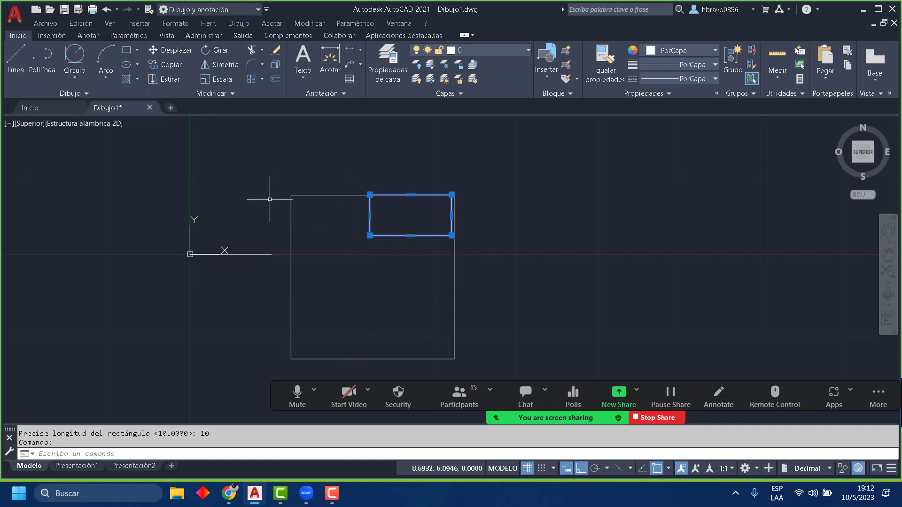
{"action": "right_click", "coordinate": [410, 219]}
{"action": "left_click", "coordinate": [451, 459]}
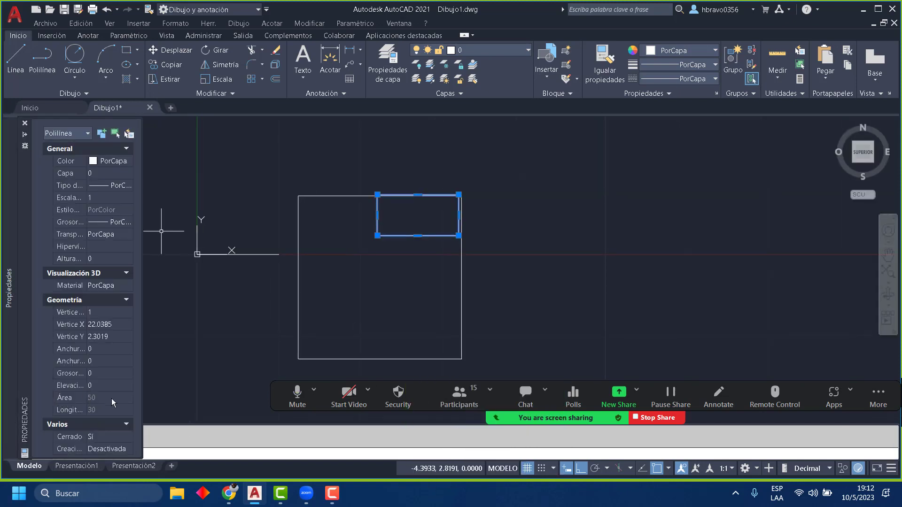
{"action": "left_click", "coordinate": [95, 398]}
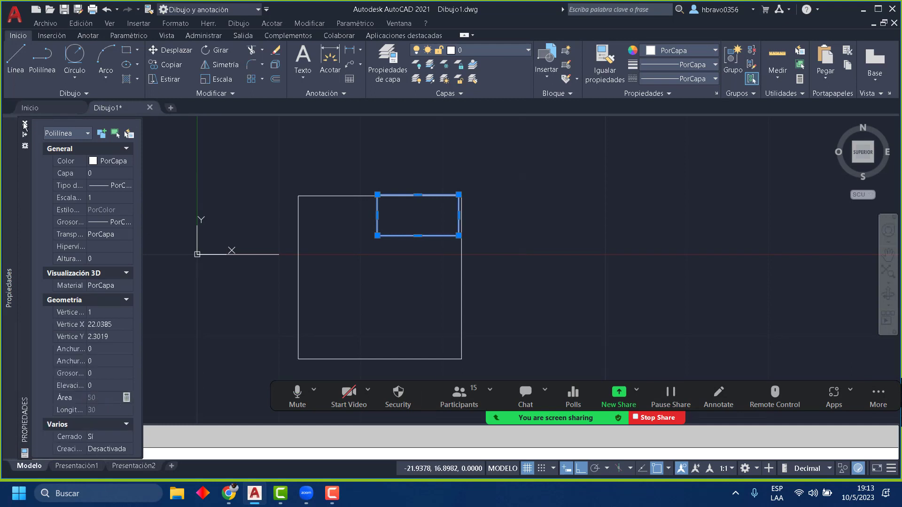
{"action": "key", "text": "ctrl+1"}
Step: Handwrite 10 above the small rectangle and a circled 5 beside it with the meeting's annotation tool
{"action": "left_click", "coordinate": [719, 395]}
{"action": "left_click", "coordinate": [359, 65]}
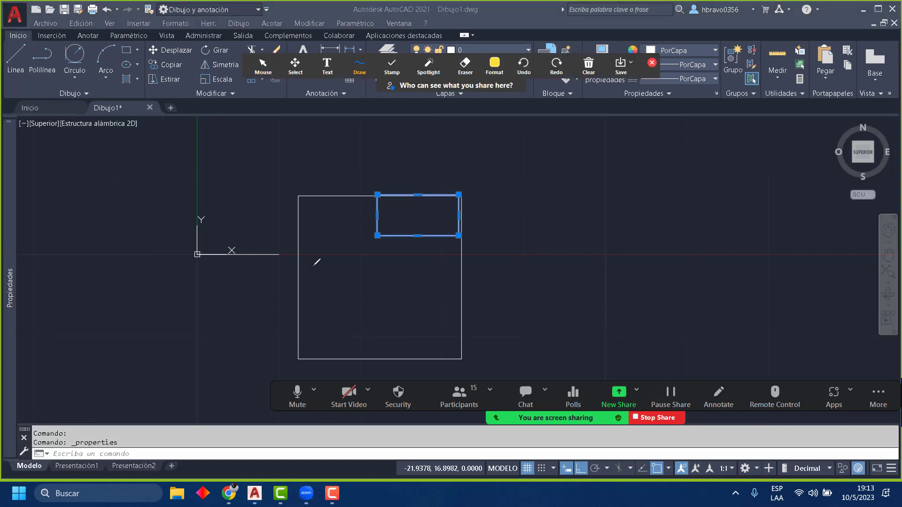
{"action": "mouse_move", "coordinate": [416, 172]}
{"action": "left_mouse_down"}
{"action": "mouse_move", "coordinate": [426, 180]}
{"action": "mouse_move", "coordinate": [425, 170]}
{"action": "left_mouse_up"}
{"action": "mouse_move", "coordinate": [367, 212]}
{"action": "left_mouse_down"}
{"action": "mouse_move", "coordinate": [357, 228]}
{"action": "mouse_move", "coordinate": [369, 210]}
{"action": "mouse_move", "coordinate": [337, 226]}
{"action": "mouse_move", "coordinate": [360, 201]}
{"action": "mouse_move", "coordinate": [322, 222]}
{"action": "left_mouse_up"}
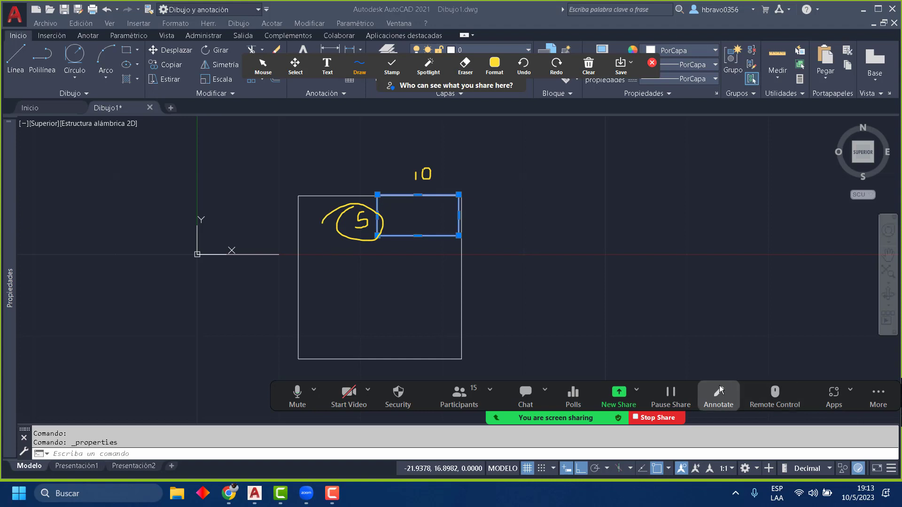
Step: Erase all handwritten annotations around the small rectangle and leave annotation mode
{"action": "left_click", "coordinate": [588, 65]}
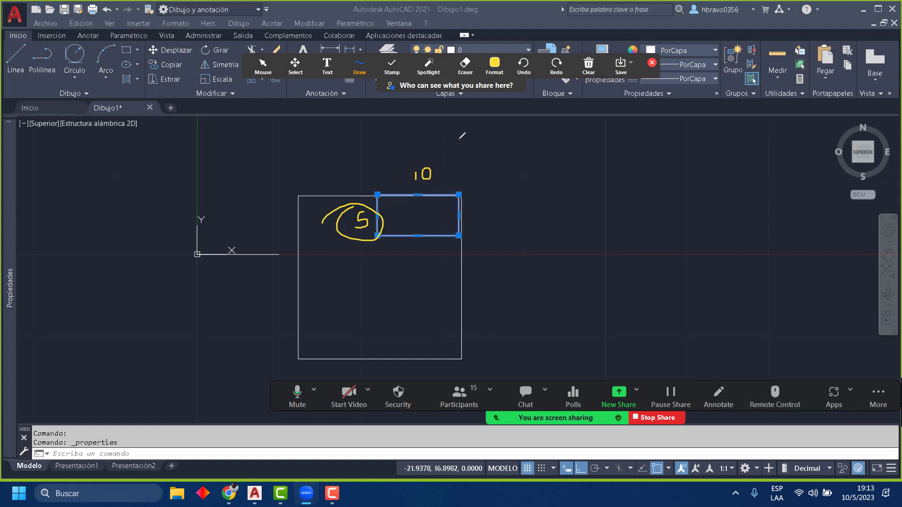
{"action": "left_click", "coordinate": [464, 66]}
{"action": "left_click", "coordinate": [425, 174]}
{"action": "left_click", "coordinate": [338, 215]}
{"action": "left_click", "coordinate": [417, 176]}
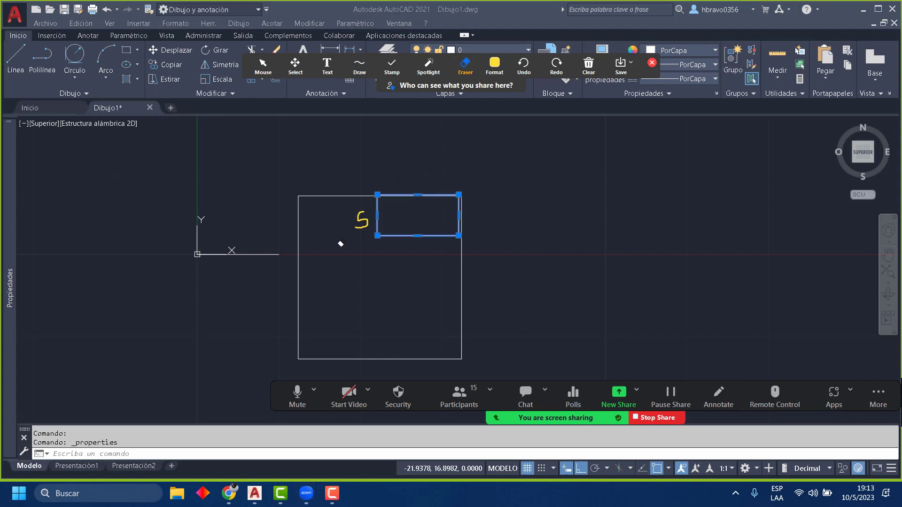
{"action": "left_click", "coordinate": [362, 220]}
{"action": "left_click", "coordinate": [652, 63]}
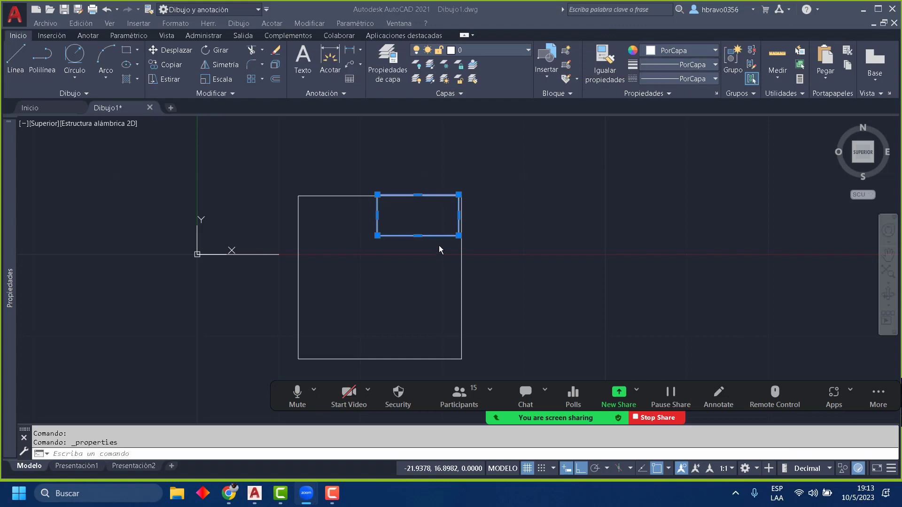
Step: Erase the small rectangle that overlaps the square
{"action": "left_click", "coordinate": [410, 217]}
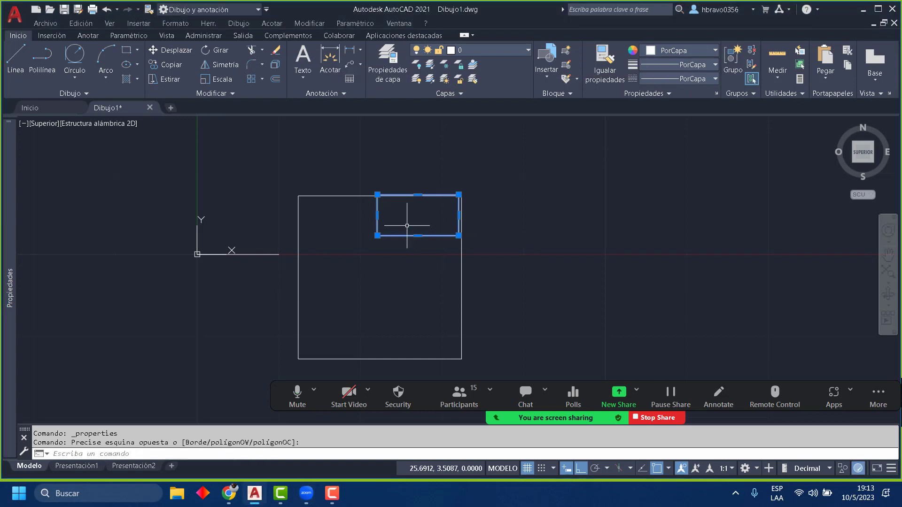
{"action": "key", "text": "Delete"}
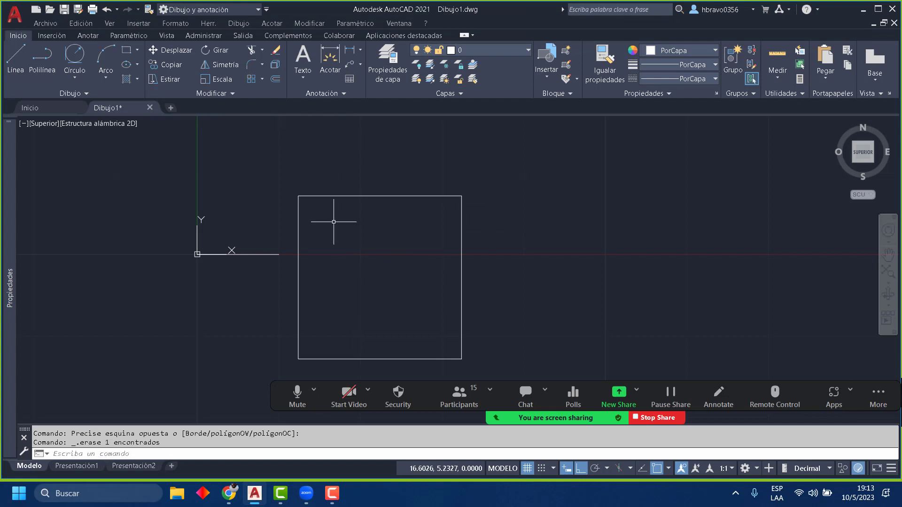
{"action": "left_click", "coordinate": [507, 237]}
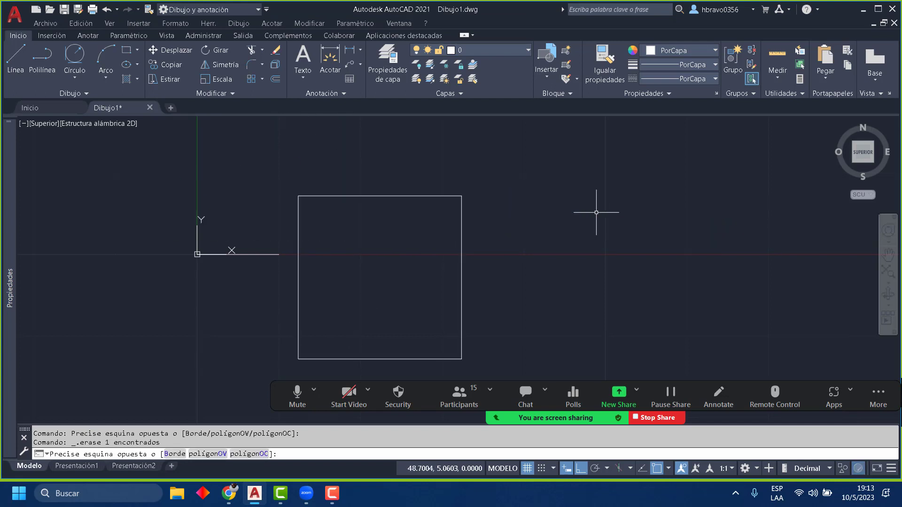
{"action": "key", "text": "Escape"}
{"action": "left_click", "coordinate": [137, 64]}
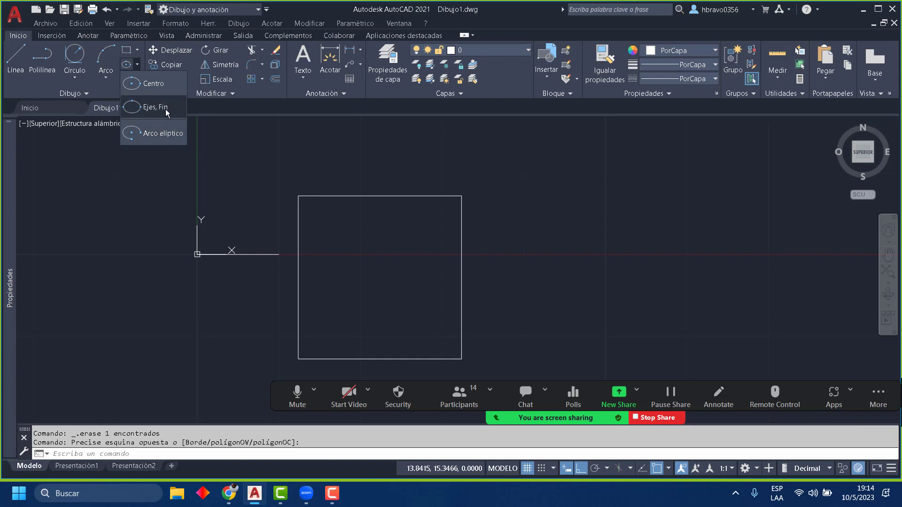
{"action": "left_click", "coordinate": [160, 89]}
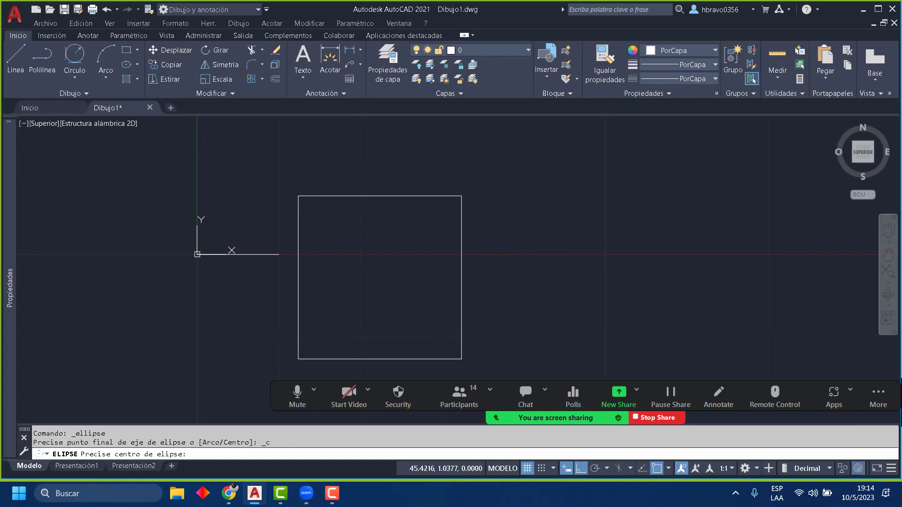
{"action": "left_click", "coordinate": [568, 245]}
{"action": "left_click", "coordinate": [649, 237]}
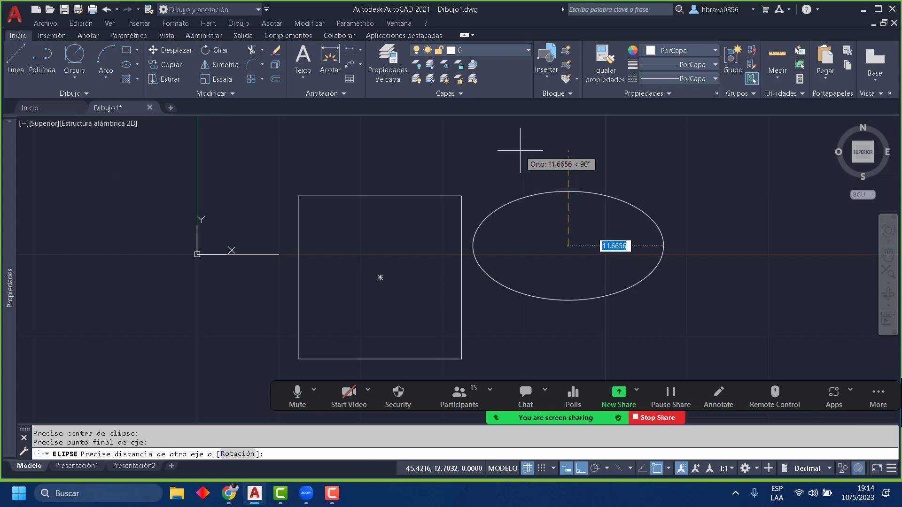
{"action": "key", "text": "Escape"}
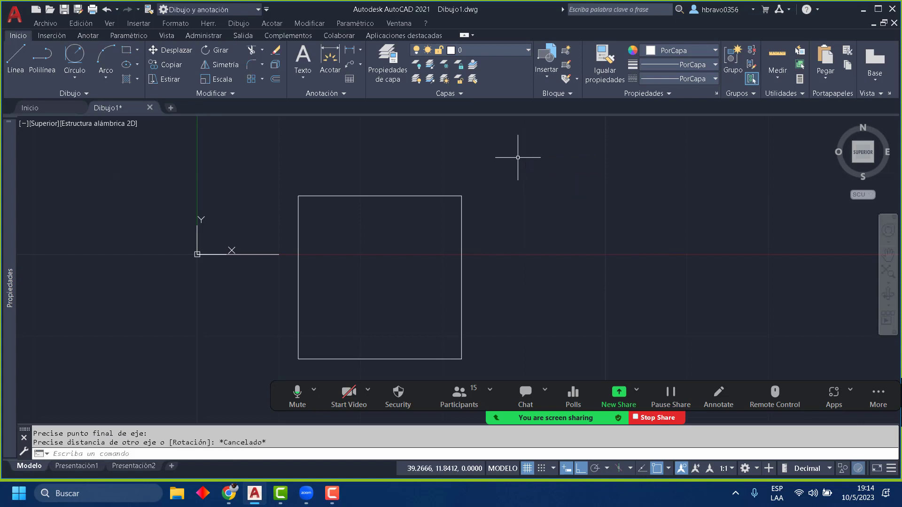
{"action": "left_click", "coordinate": [137, 66]}
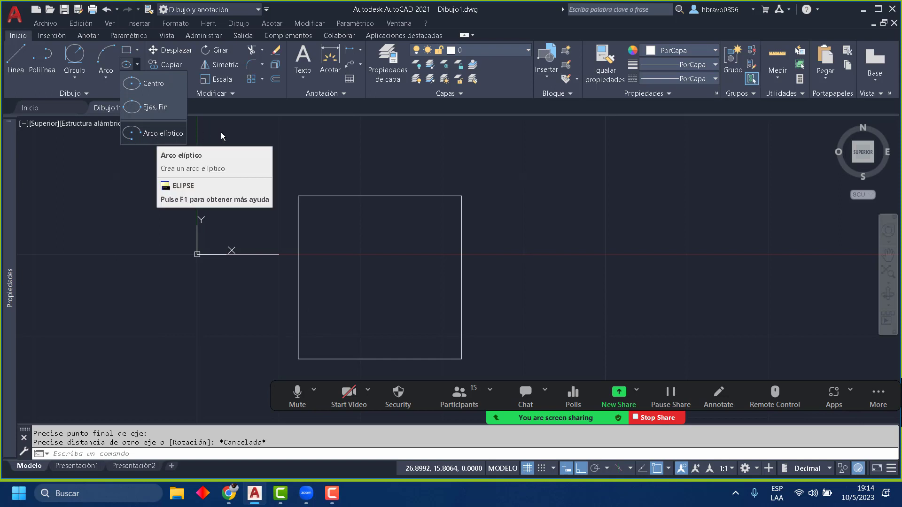
{"action": "left_click", "coordinate": [307, 143]}
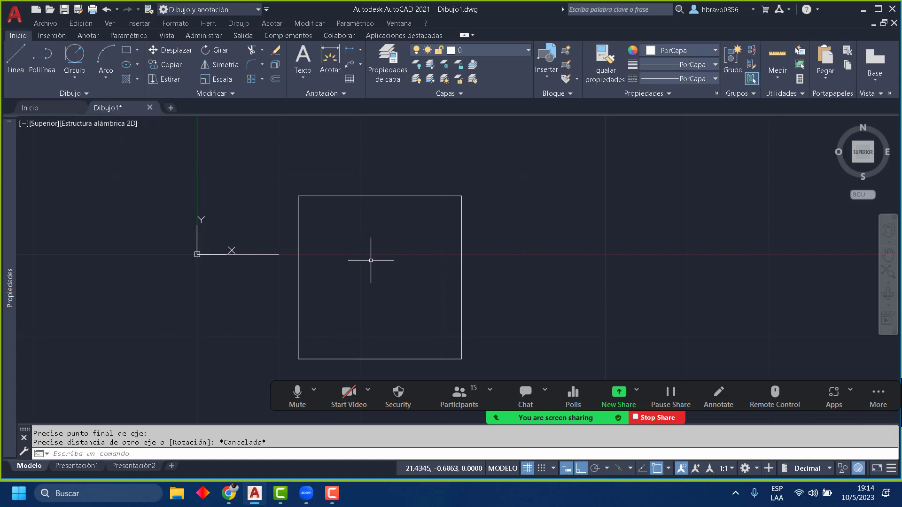
Step: Erase the square and the horizontal line at the origin with a crossing-window selection
{"action": "left_click", "coordinate": [348, 288]}
{"action": "left_click", "coordinate": [264, 232]}
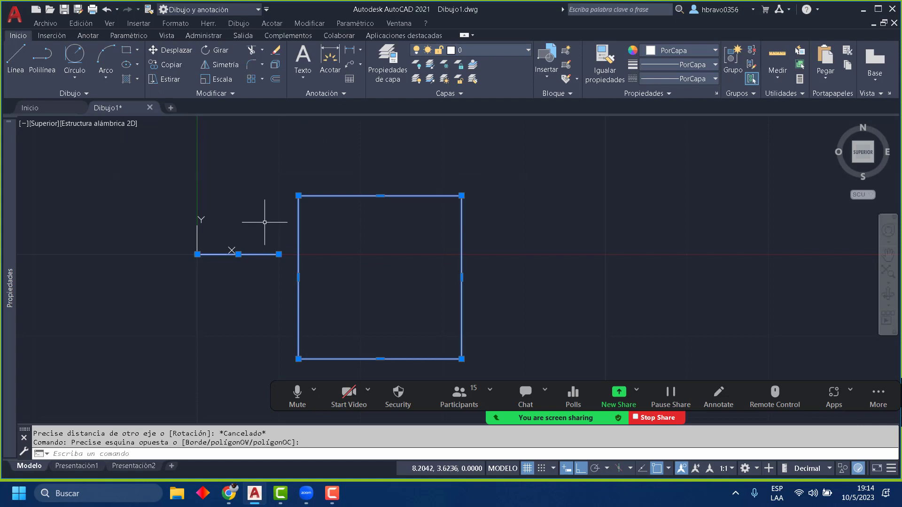
{"action": "key", "text": "Delete"}
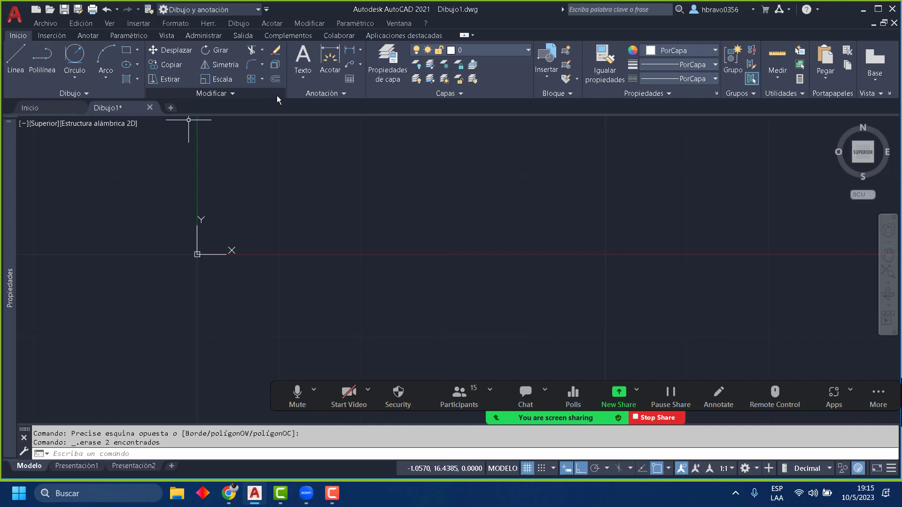
{"action": "left_click", "coordinate": [248, 95]}
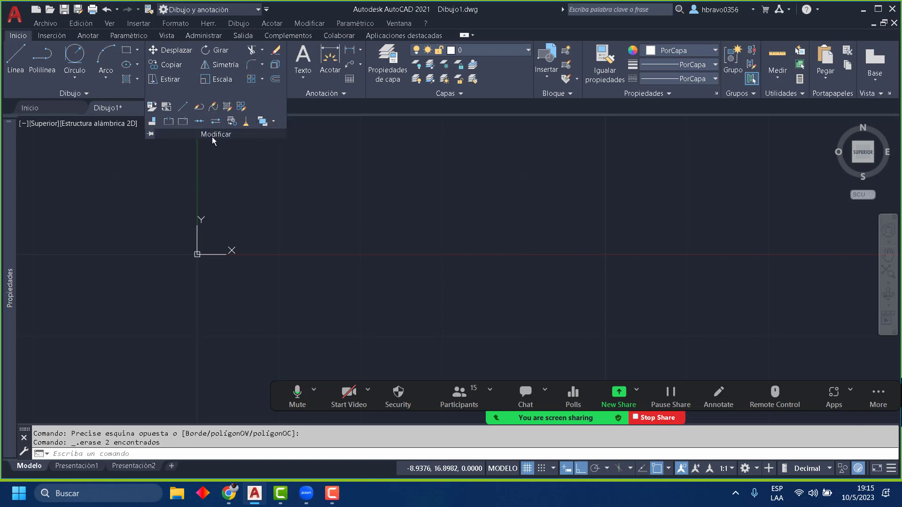
{"action": "left_click", "coordinate": [155, 151]}
{"action": "left_click", "coordinate": [59, 141]}
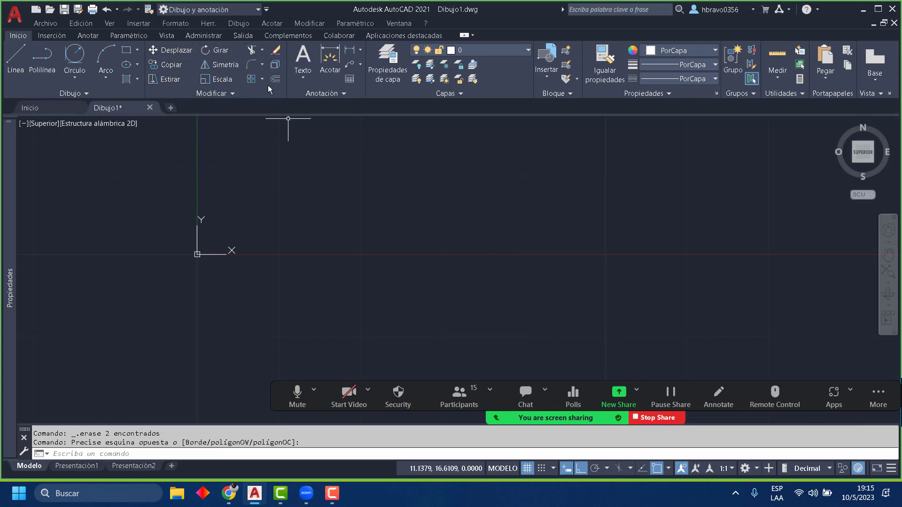
Step: Draw a horizontal line about 25 units long above the X axis, away from the origin
{"action": "left_click", "coordinate": [16, 59]}
{"action": "left_click", "coordinate": [352, 169]}
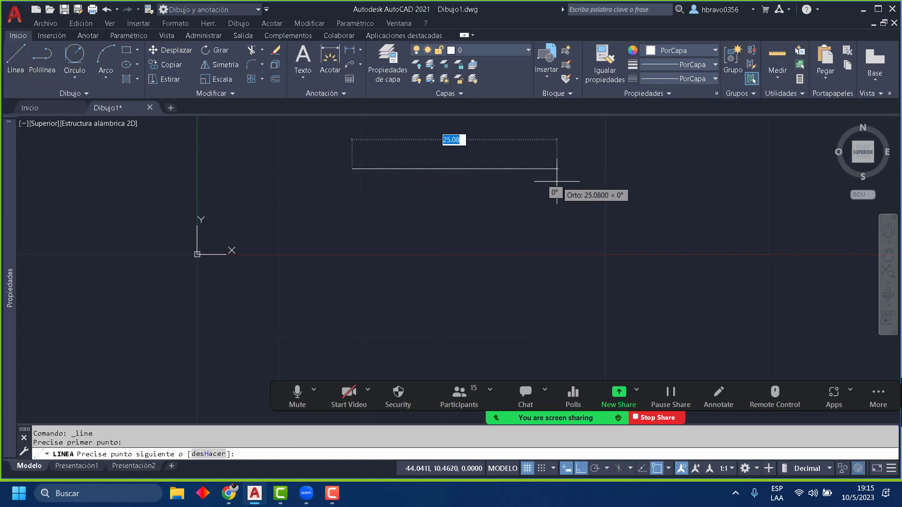
{"action": "key", "text": "Return"}
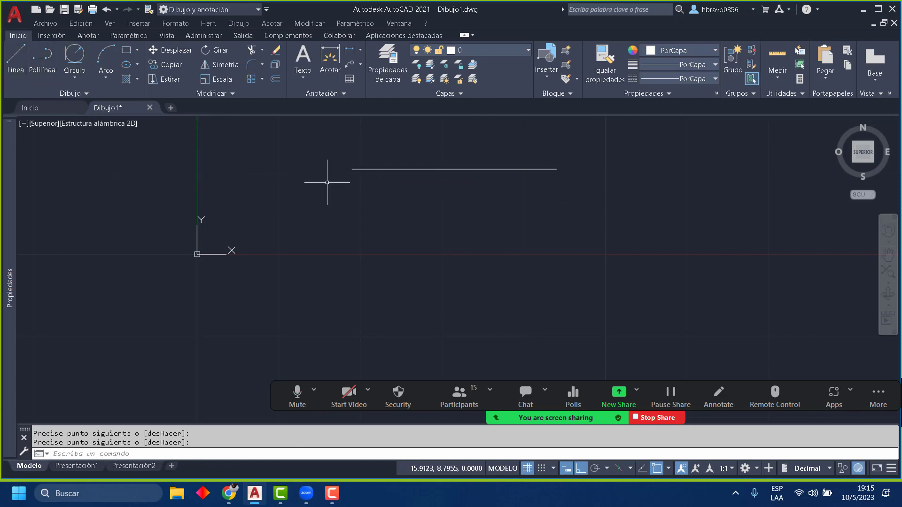
Step: Draw a single-segment horizontal polyline between the existing line and the X axis, extending past both ends of that line
{"action": "left_click", "coordinate": [42, 59]}
{"action": "left_click", "coordinate": [287, 238]}
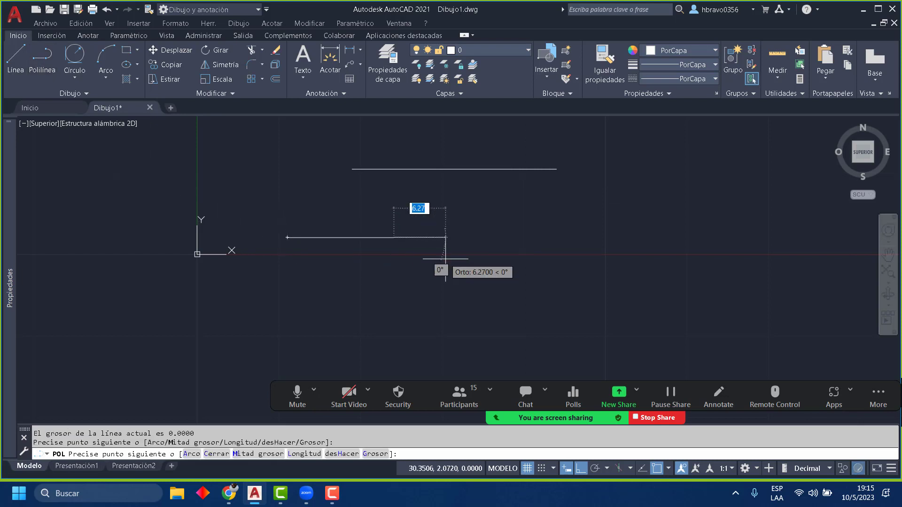
{"action": "left_click", "coordinate": [583, 262]}
{"action": "key", "text": "Return"}
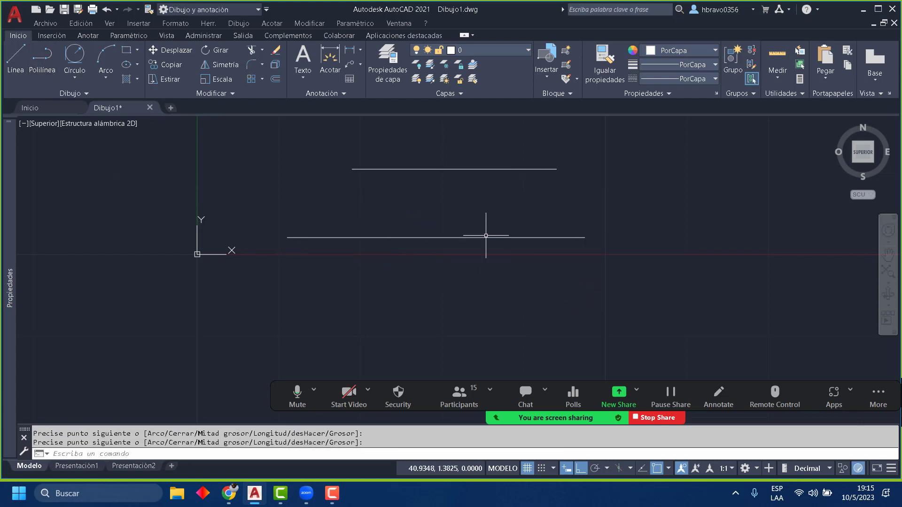
Step: Draw two overlapping rectangles beyond the lines' right ends, about 15 by 13 and 15 by 11 units, the second offset down and left
{"action": "left_click", "coordinate": [126, 50]}
{"action": "left_click", "coordinate": [667, 211]}
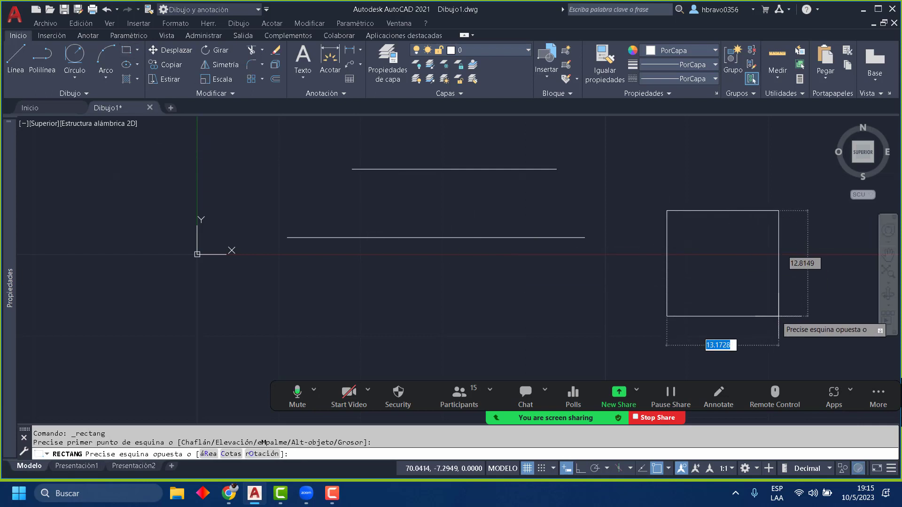
{"action": "left_click", "coordinate": [787, 315]}
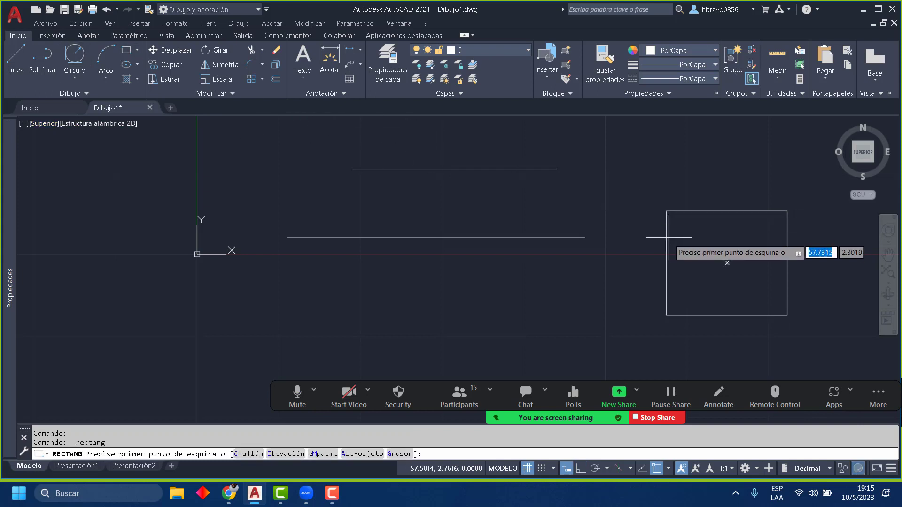
{"action": "left_click", "coordinate": [727, 263]}
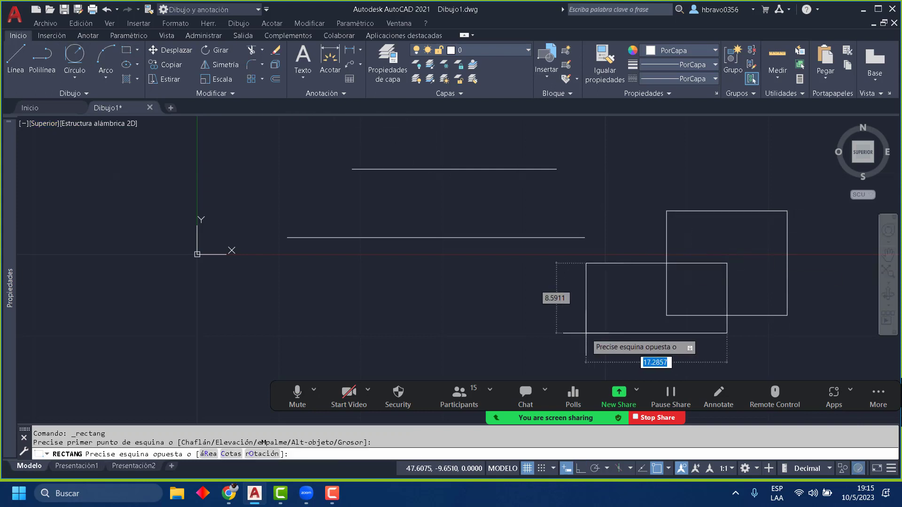
{"action": "left_click", "coordinate": [602, 354]}
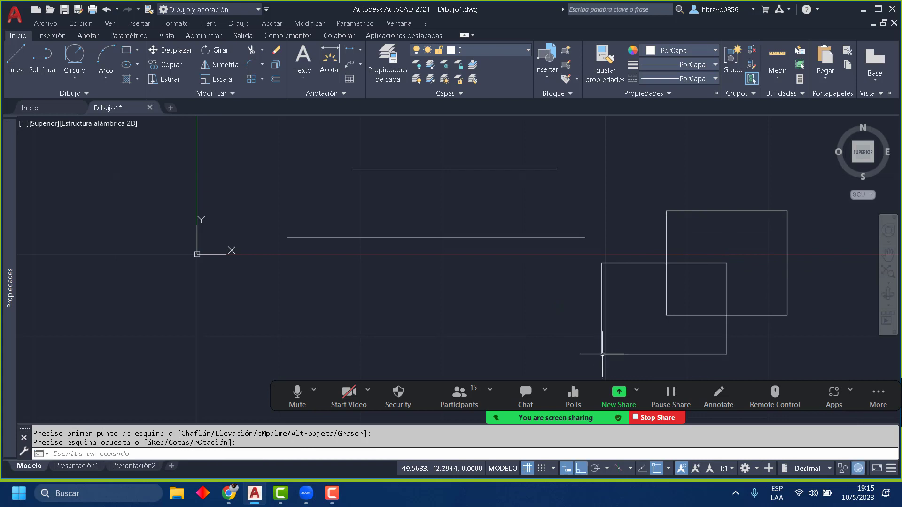
Step: Connect the upper-left corners of the two rectangles with a line, and their upper-right corners with another
{"action": "left_click", "coordinate": [16, 58]}
{"action": "left_click", "coordinate": [602, 263]}
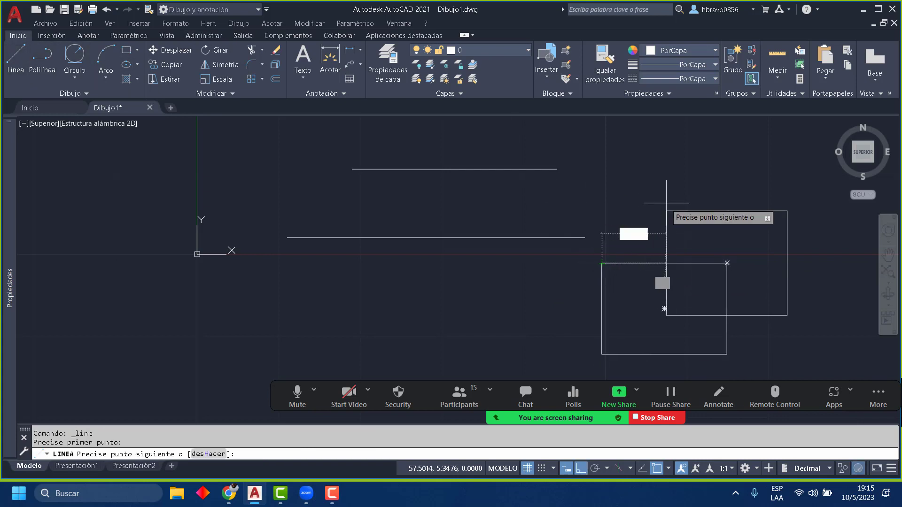
{"action": "key", "text": "Return"}
{"action": "key", "text": "Return"}
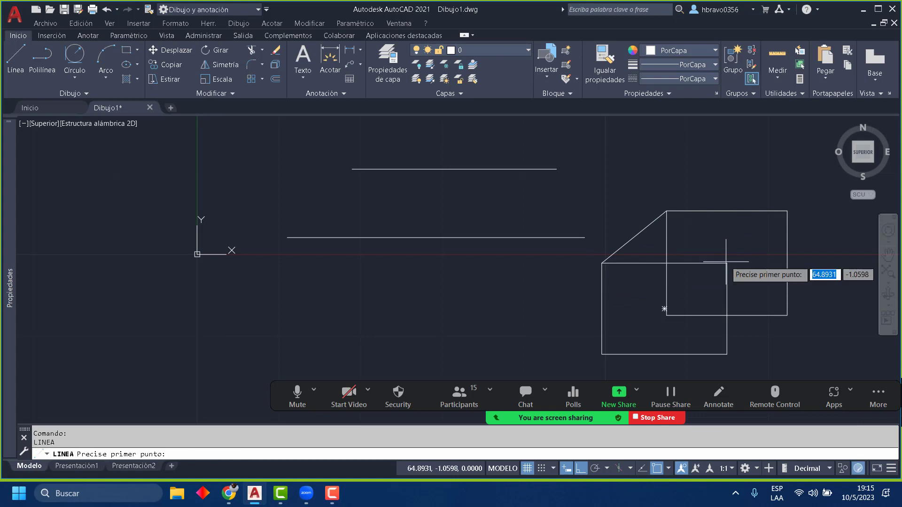
{"action": "left_click", "coordinate": [727, 263]}
{"action": "left_click", "coordinate": [786, 211]}
{"action": "key", "text": "Return"}
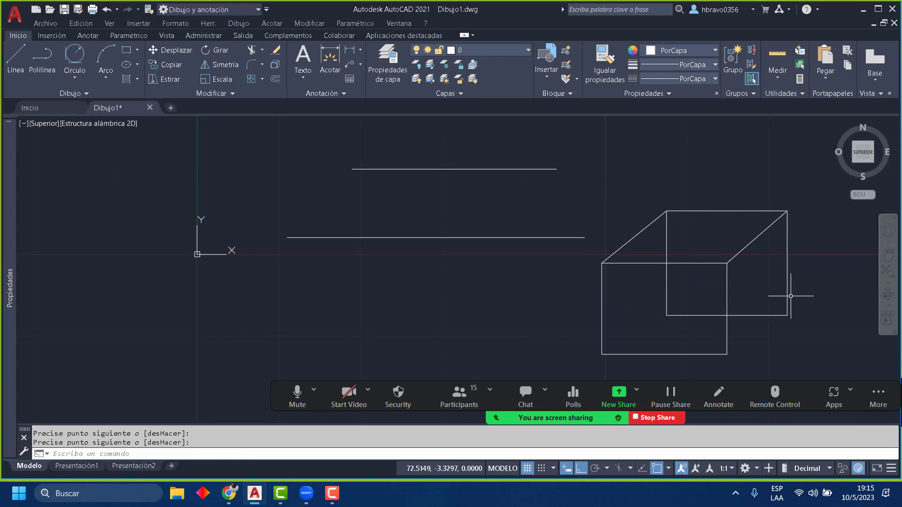
Step: Complete the wireframe cube by joining the rectangles' lower-right corners and their lower-left corners with lines
{"action": "key", "text": "Return"}
{"action": "left_click", "coordinate": [786, 315]}
{"action": "left_click", "coordinate": [727, 354]}
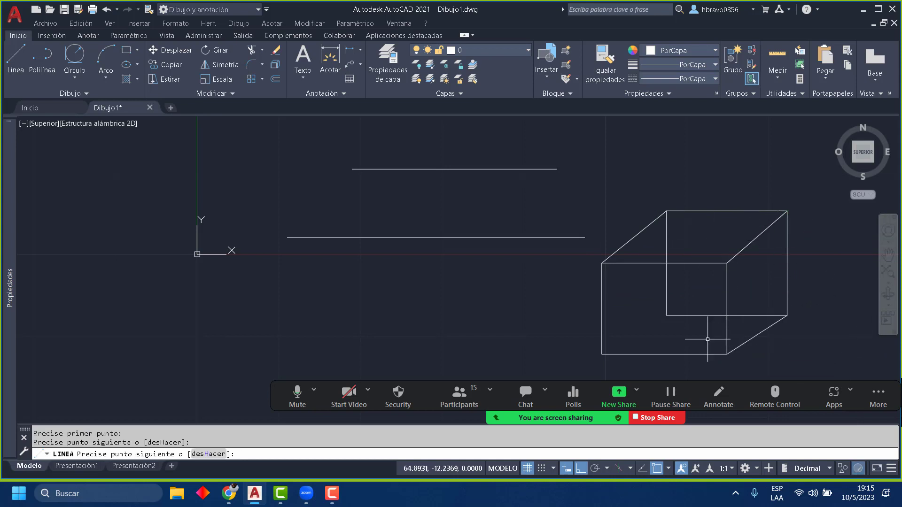
{"action": "key", "text": "Return"}
{"action": "key", "text": "Return"}
{"action": "left_click", "coordinate": [666, 315]}
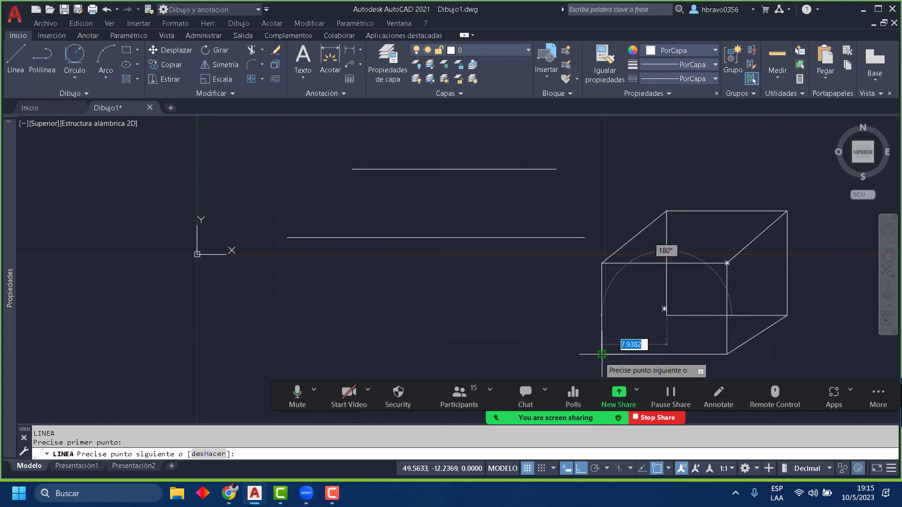
{"action": "left_click", "coordinate": [602, 354]}
{"action": "key", "text": "Return"}
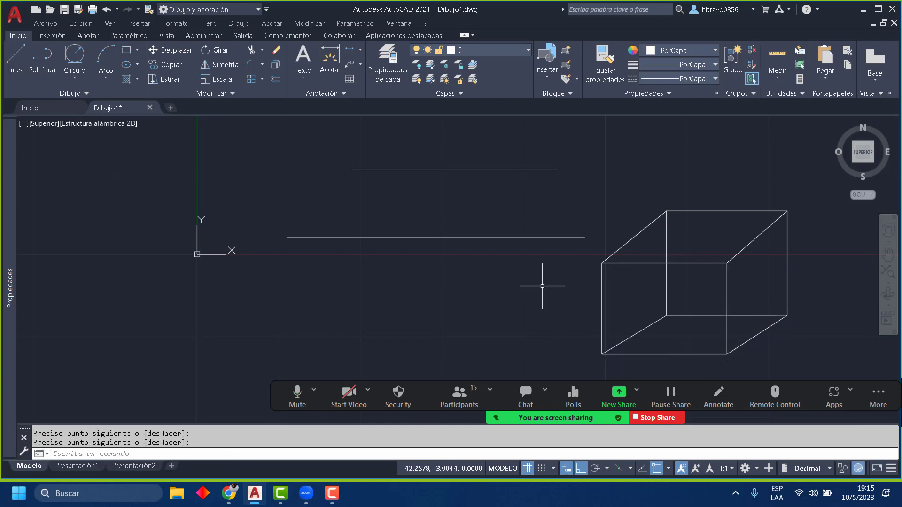
Step: Move the upper horizontal line a short distance straight up, using its midpoint as the base point
{"action": "left_click", "coordinate": [179, 49]}
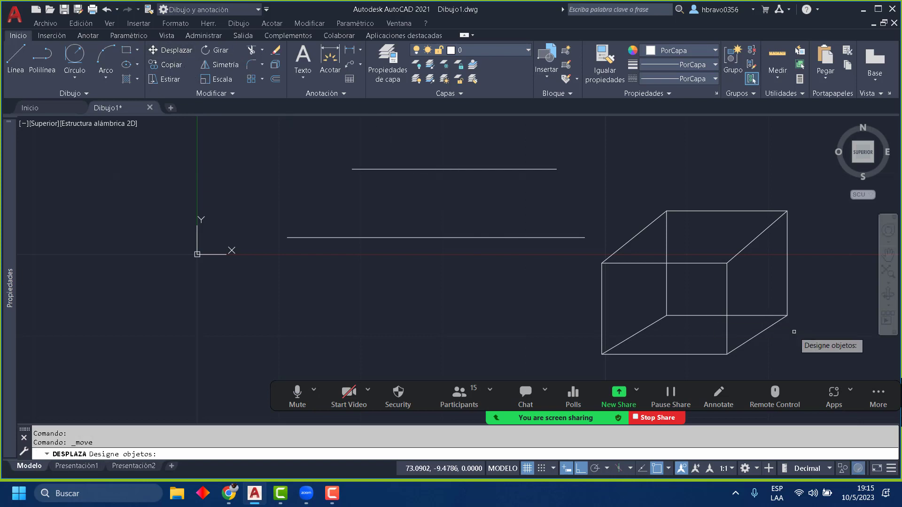
{"action": "key", "text": "Escape"}
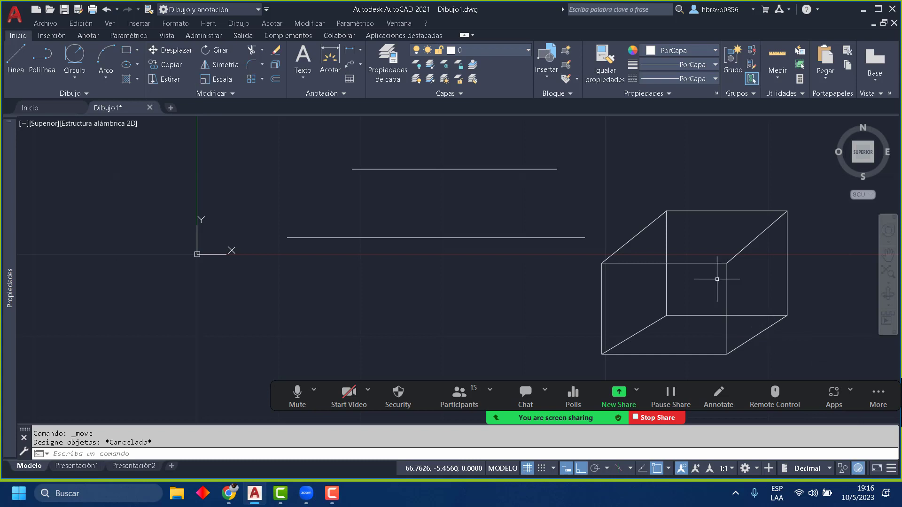
{"action": "left_click", "coordinate": [179, 49]}
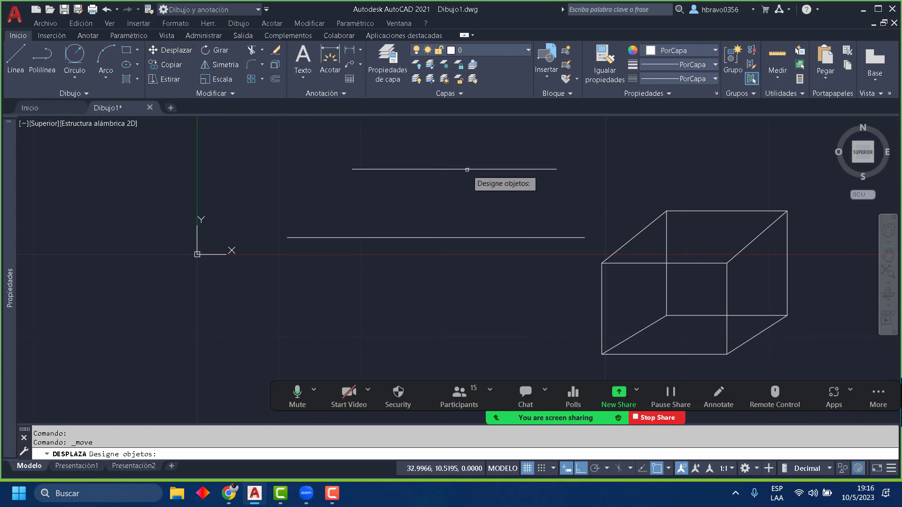
{"action": "left_click", "coordinate": [467, 167]}
{"action": "left_click", "coordinate": [422, 188]}
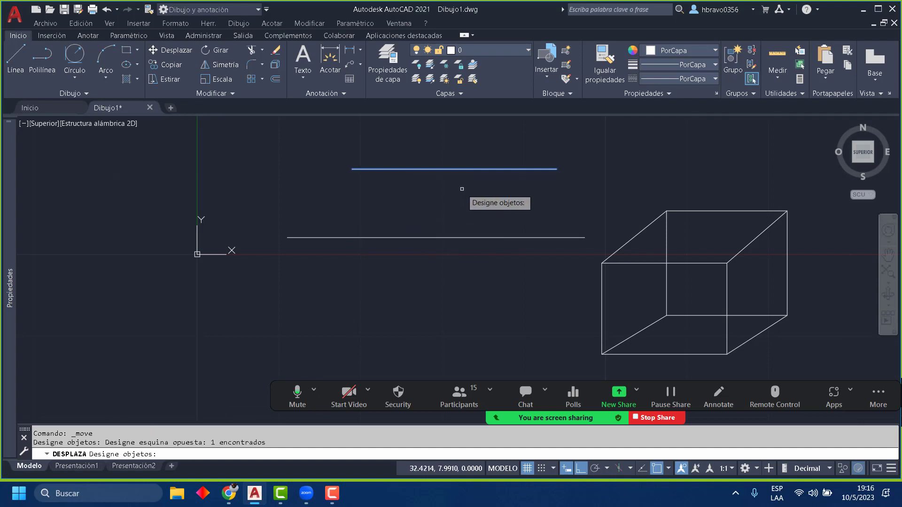
{"action": "key", "text": "Return"}
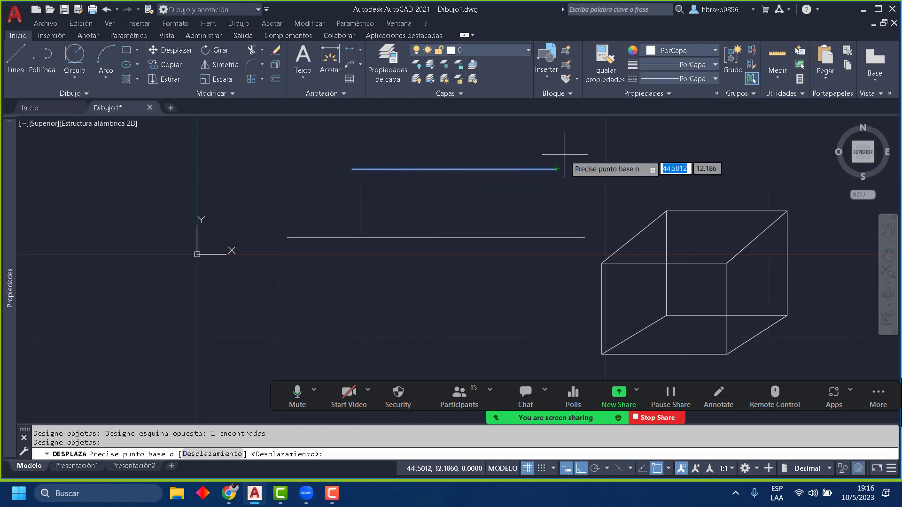
{"action": "left_click", "coordinate": [455, 169]}
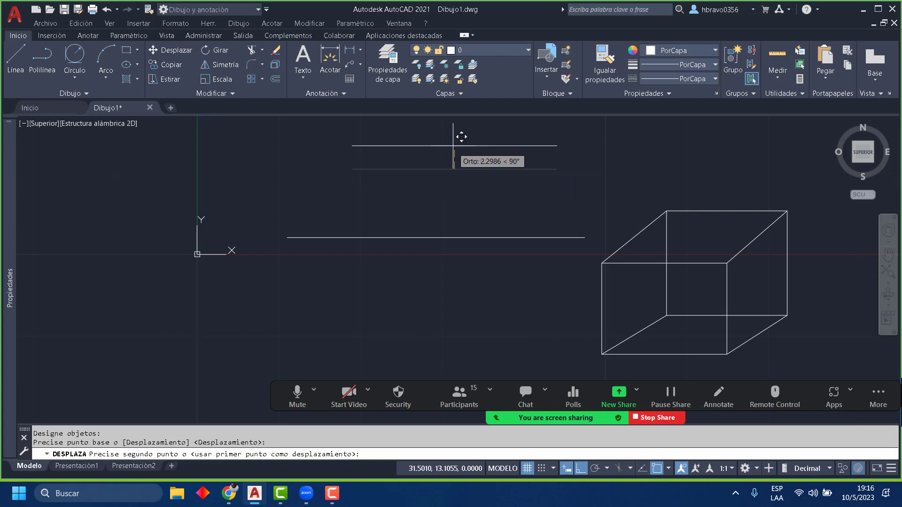
{"action": "left_click", "coordinate": [455, 138]}
Step: Move the same upper line about 22 units horizontally to the left, using its midpoint as the base point
{"action": "left_click", "coordinate": [454, 138]}
{"action": "left_click", "coordinate": [437, 145]}
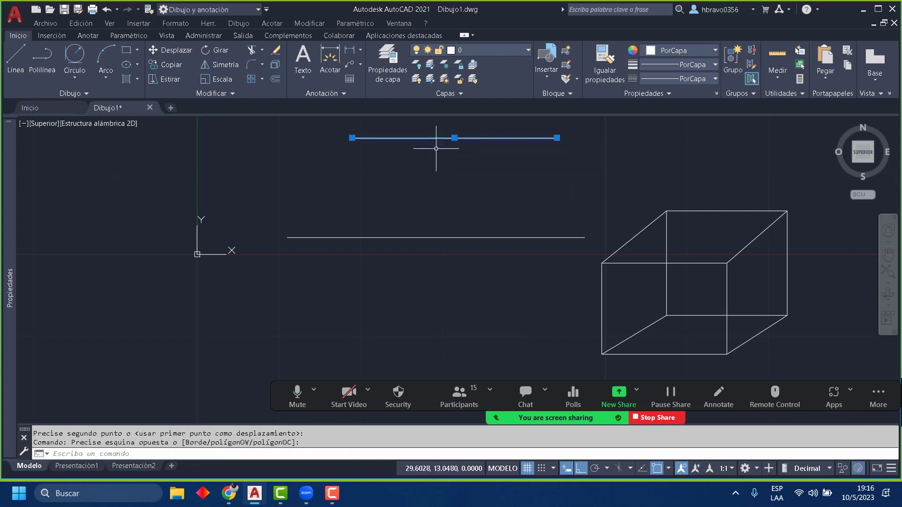
{"action": "left_click", "coordinate": [180, 55]}
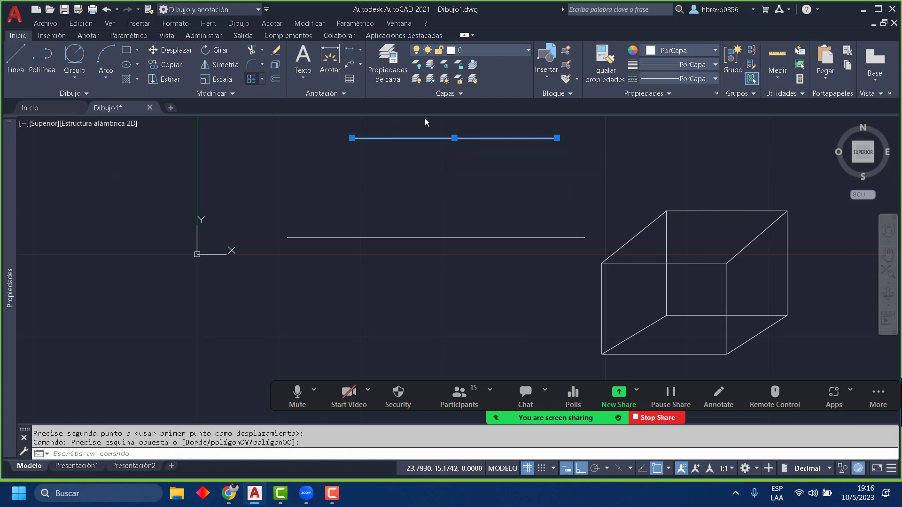
{"action": "left_click", "coordinate": [457, 140]}
{"action": "left_click", "coordinate": [282, 180]}
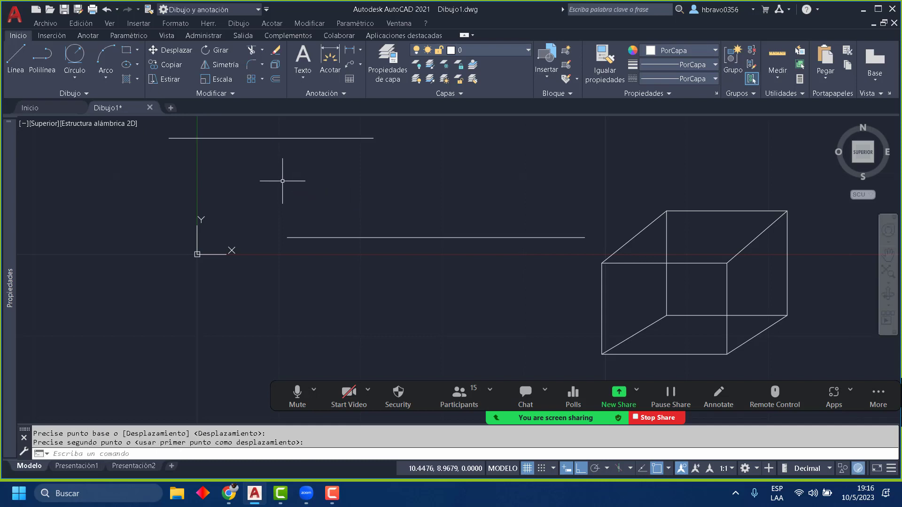
Step: Turn off ortho mode and move the upper line freely by its midpoint to about 23.9, 9.2, above the polyline
{"action": "left_click", "coordinate": [581, 469]}
{"action": "left_click", "coordinate": [249, 138]}
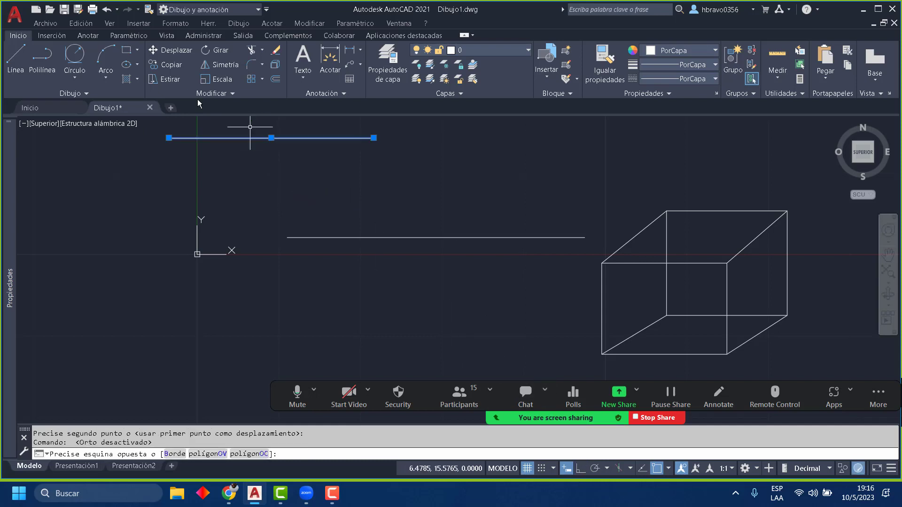
{"action": "left_click", "coordinate": [170, 52]}
{"action": "left_click", "coordinate": [272, 138]}
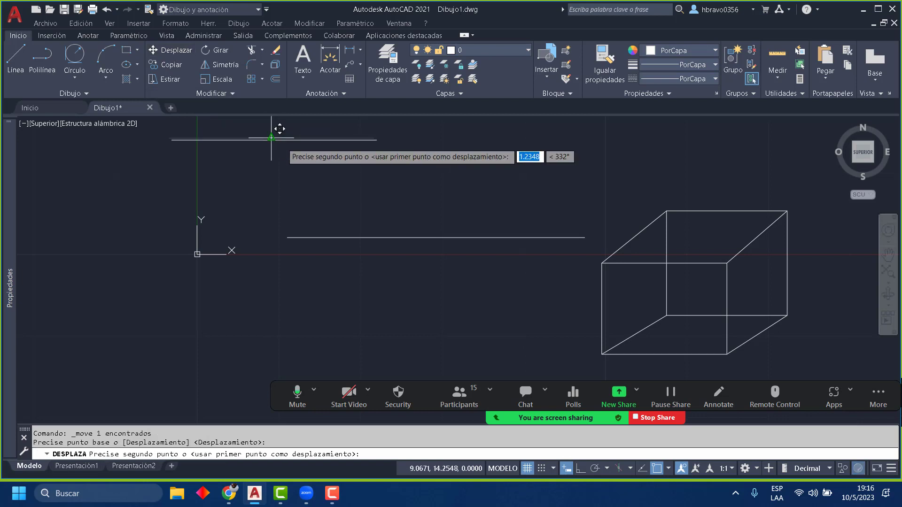
{"action": "left_click", "coordinate": [391, 179]}
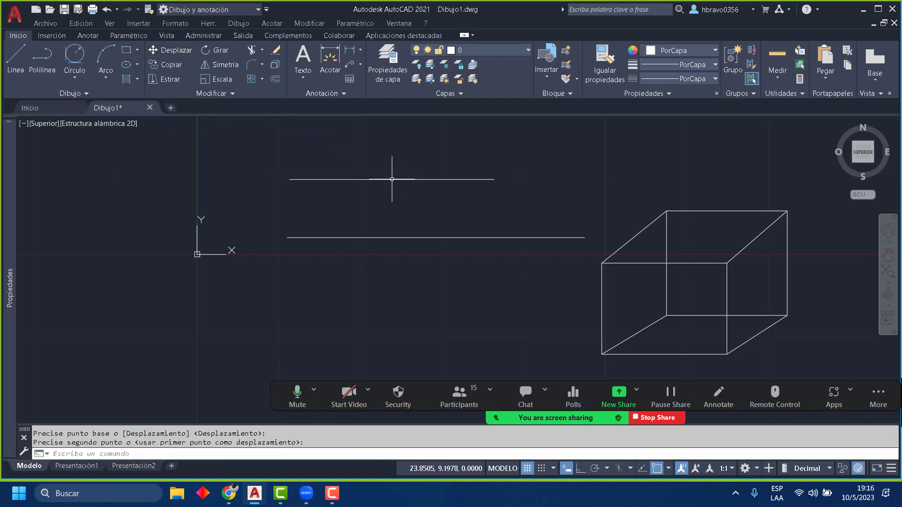
{"action": "left_click", "coordinate": [516, 208]}
{"action": "left_click", "coordinate": [262, 153]}
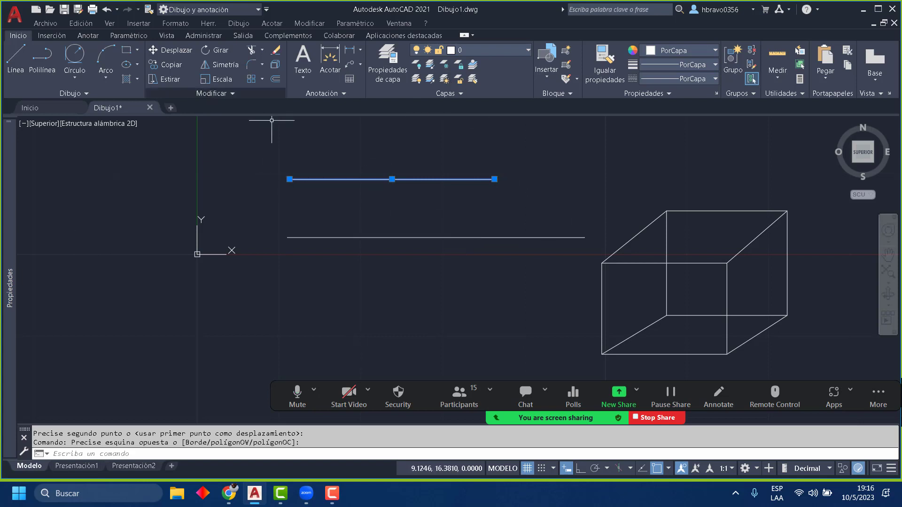
{"action": "key", "text": "Escape"}
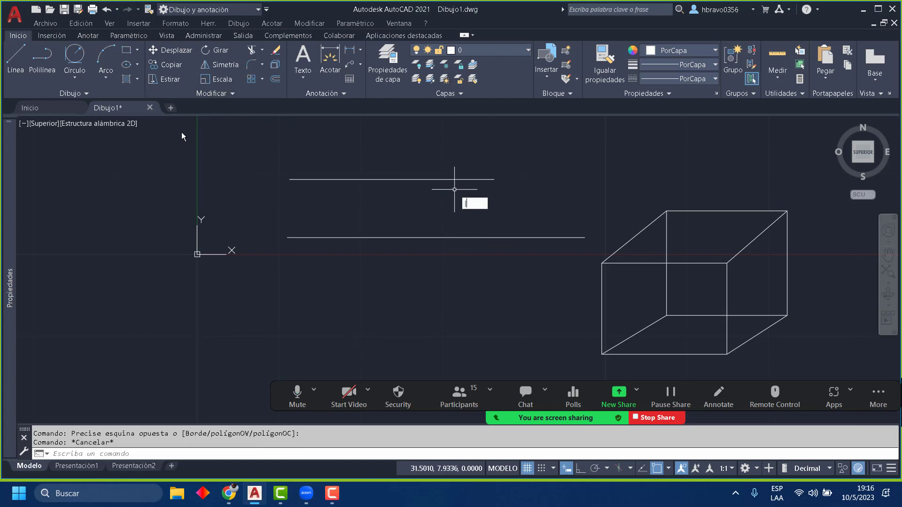
{"action": "key", "text": "Escape"}
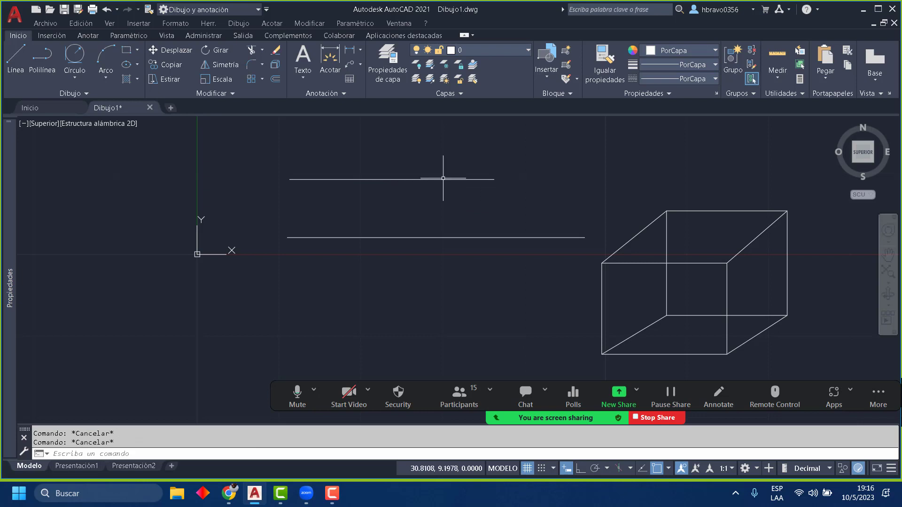
Step: Copy the cube's upper-right slanted edge in Multiple mode from its lower endpoint, with ortho mode on, to a point left of the cube
{"action": "left_click", "coordinate": [161, 67]}
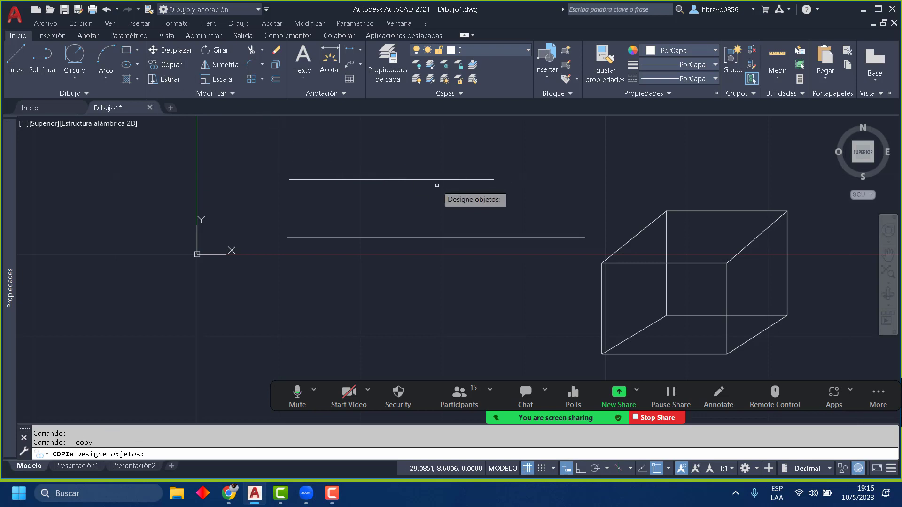
{"action": "left_click", "coordinate": [742, 253]}
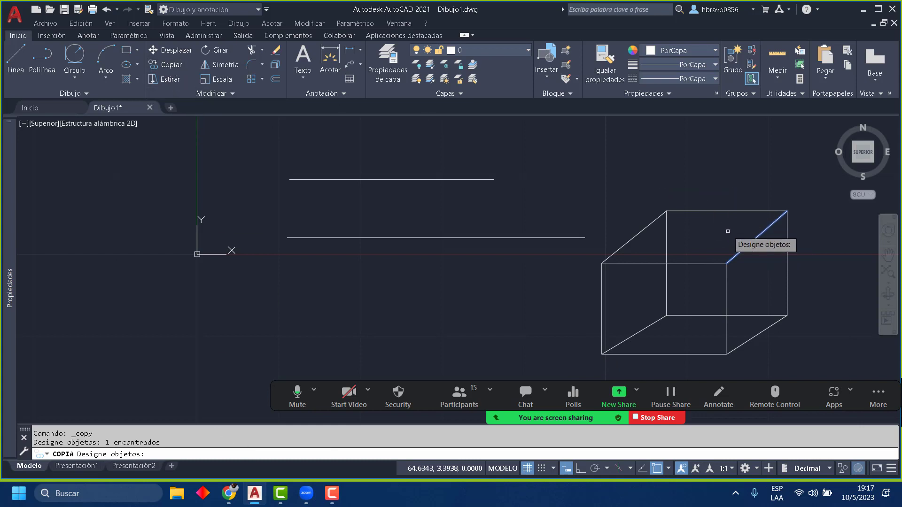
{"action": "key", "text": "Return"}
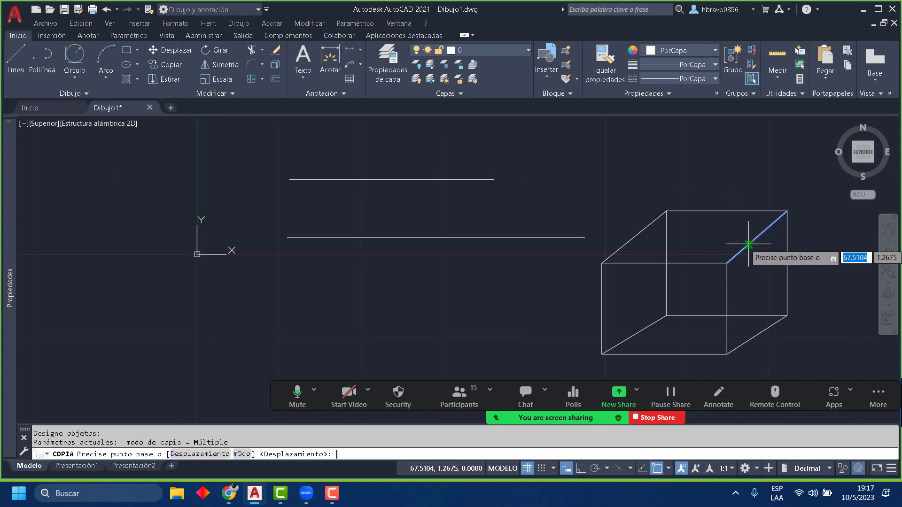
{"action": "left_click", "coordinate": [243, 454]}
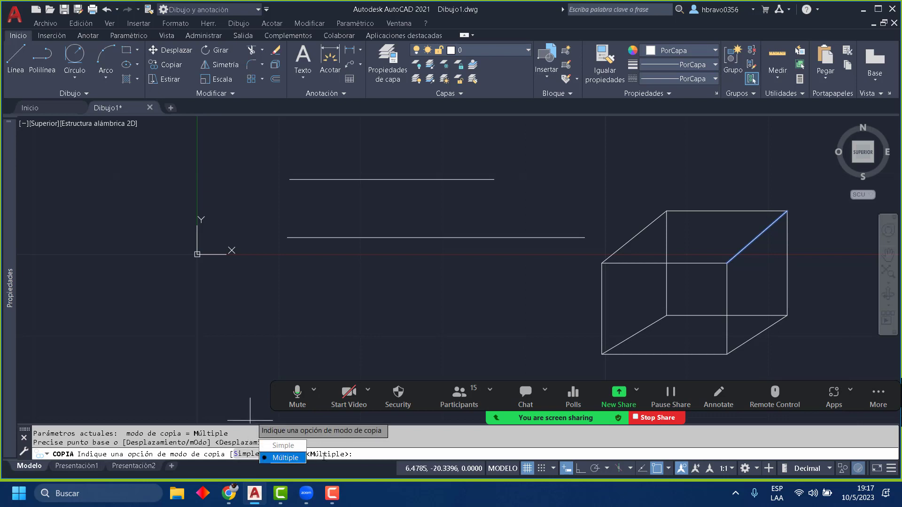
{"action": "left_click", "coordinate": [287, 458]}
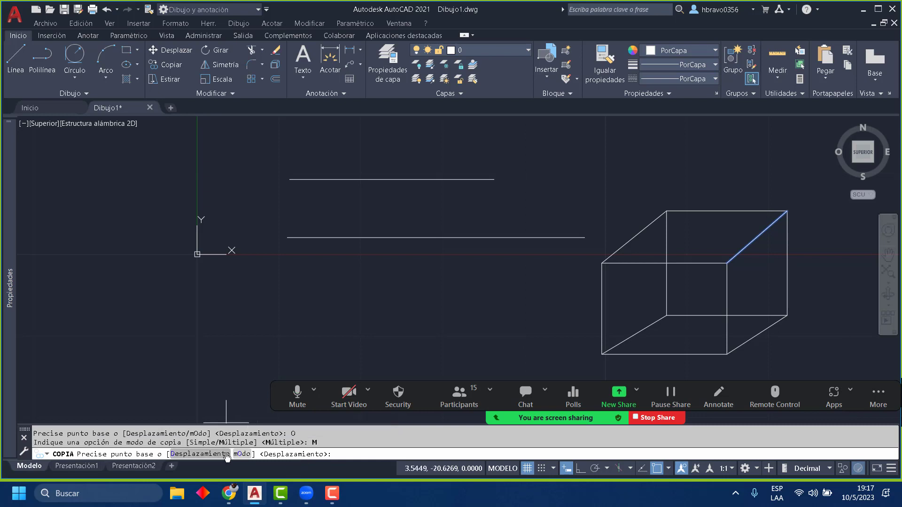
{"action": "left_click", "coordinate": [726, 263]}
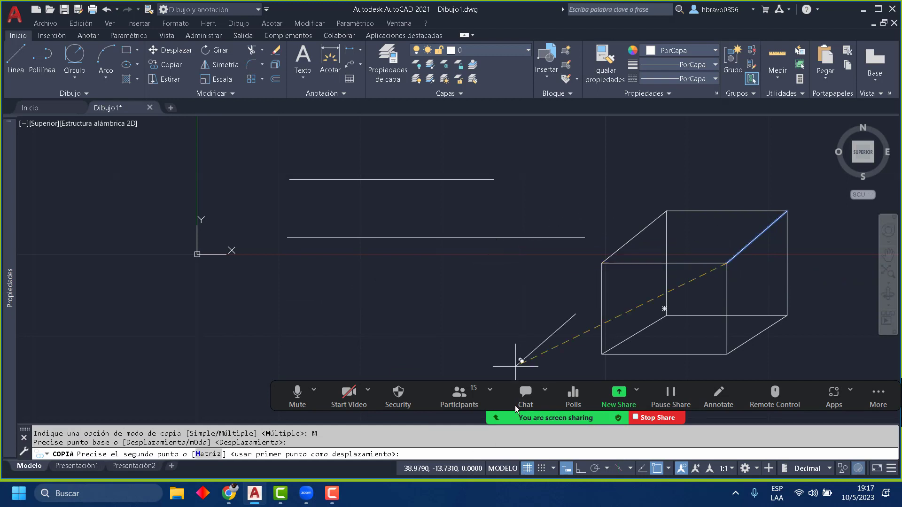
{"action": "left_click", "coordinate": [580, 469]}
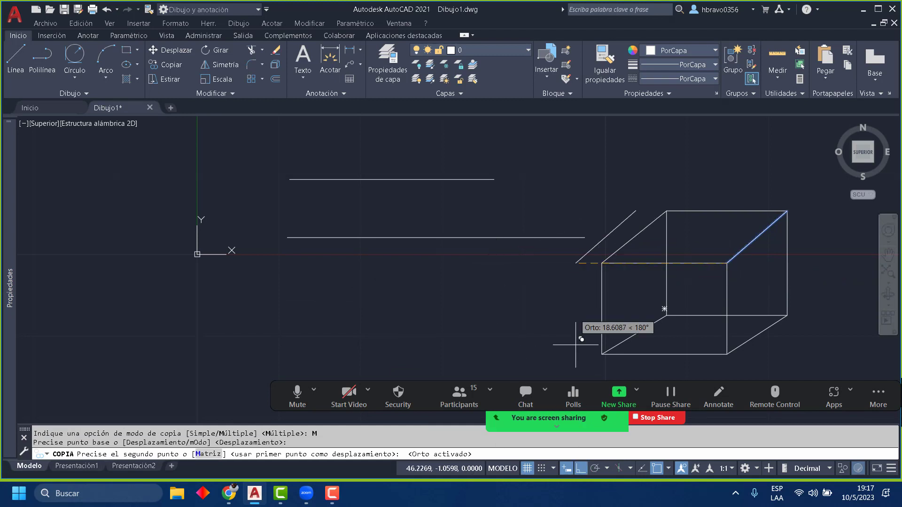
{"action": "left_click", "coordinate": [524, 264]}
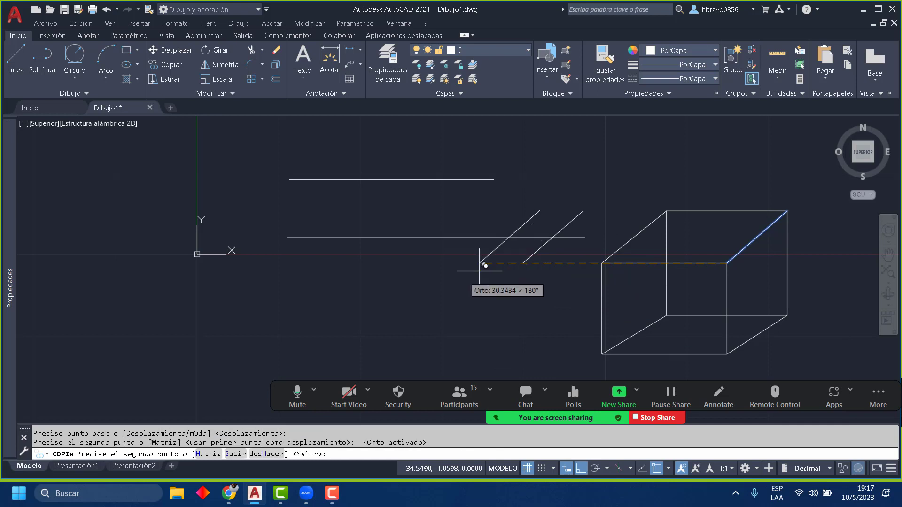
Step: Array the copied edge as 10 elements with the Fit option, spread horizontally to an end point far left of the origin
{"action": "left_click", "coordinate": [207, 454]}
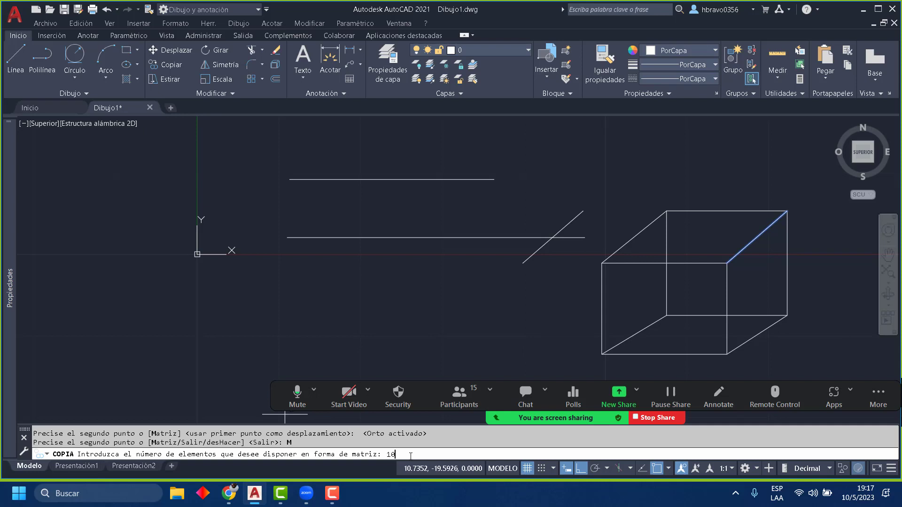
{"action": "key", "text": "Return"}
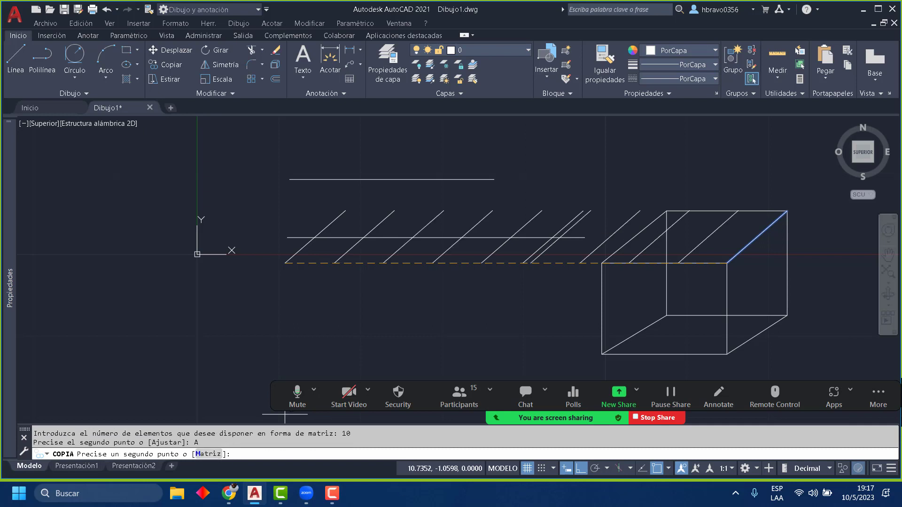
{"action": "left_click", "coordinate": [211, 454]}
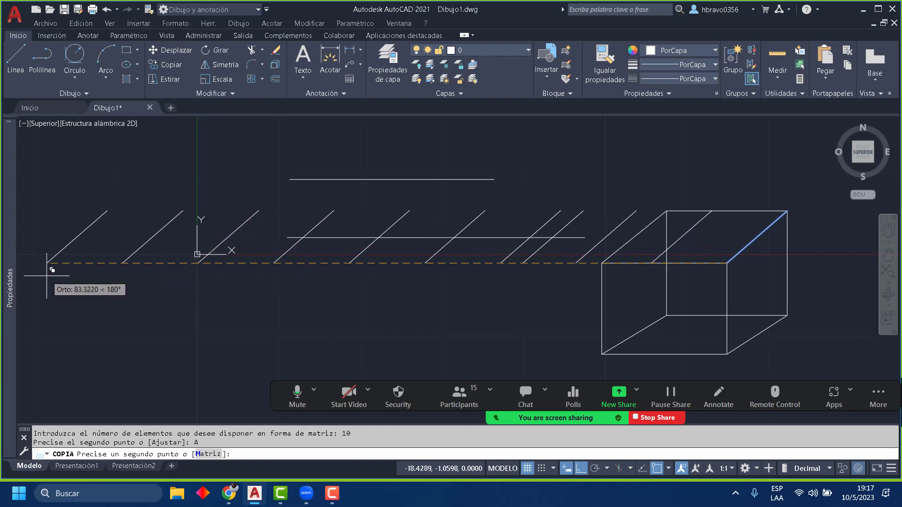
{"action": "scroll", "coordinate": [161, 271], "scroll_direction": "down", "scroll_amount": 4}
{"action": "scroll", "coordinate": [395, 279], "scroll_direction": "up", "scroll_amount": 2}
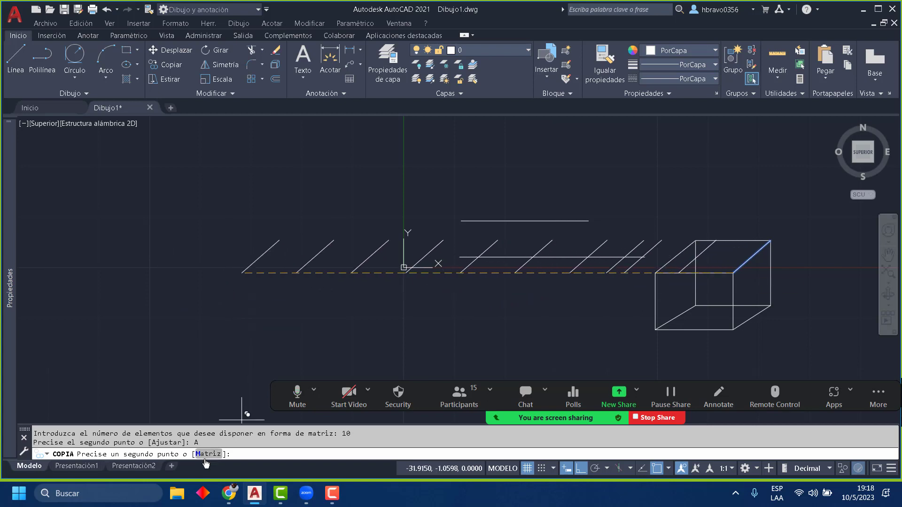
{"action": "left_click", "coordinate": [150, 269]}
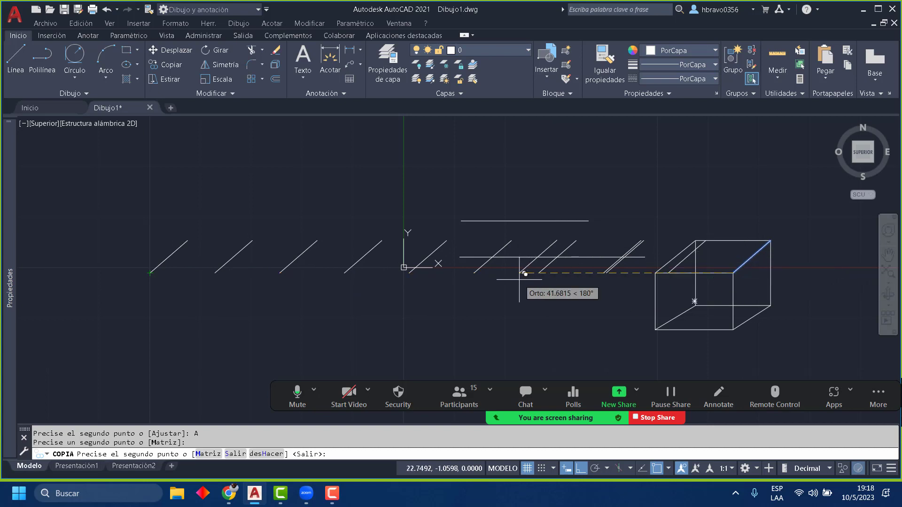
{"action": "key", "text": "Escape"}
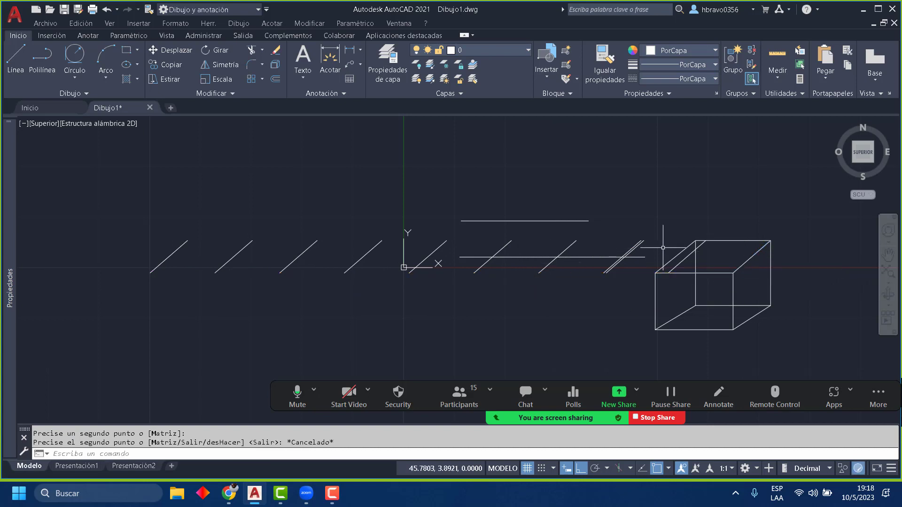
Step: Erase all the slanted line copies, sparing the cube and the two horizontal lines
{"action": "left_click", "coordinate": [699, 246]}
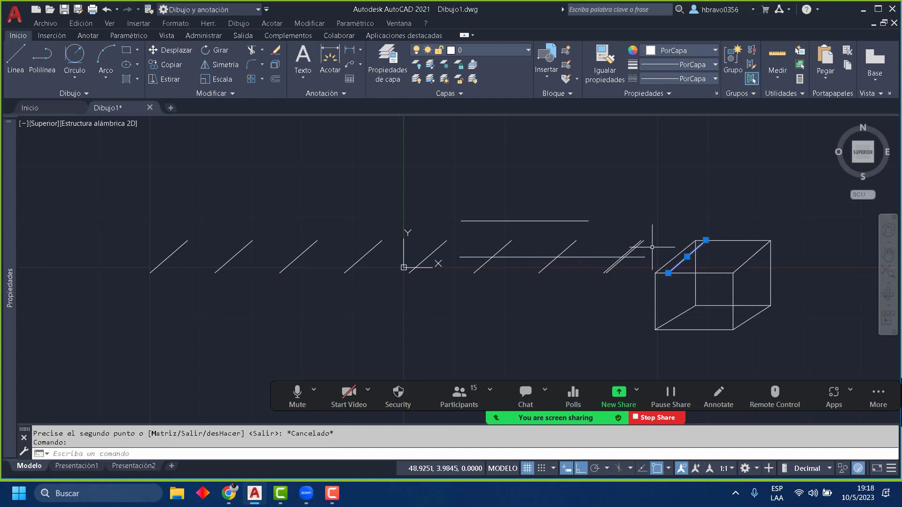
{"action": "left_click", "coordinate": [620, 244]}
{"action": "left_click", "coordinate": [146, 253]}
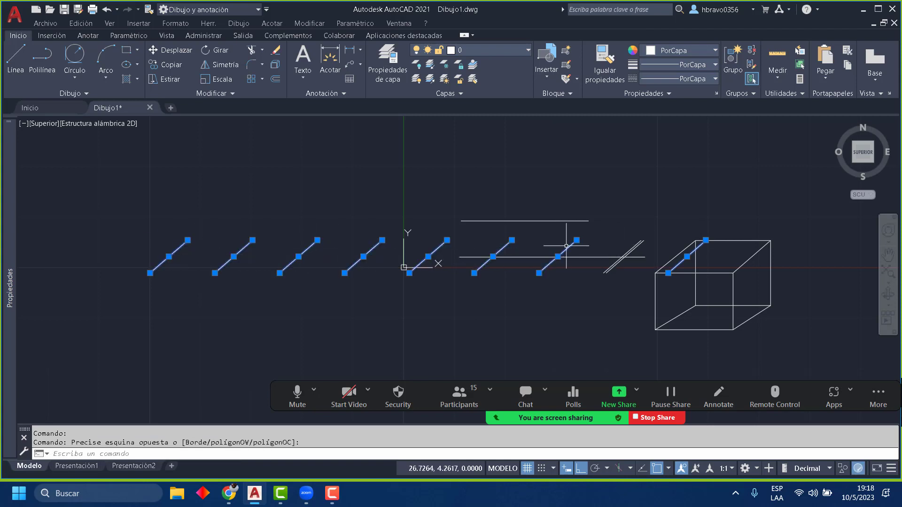
{"action": "left_click", "coordinate": [629, 239]}
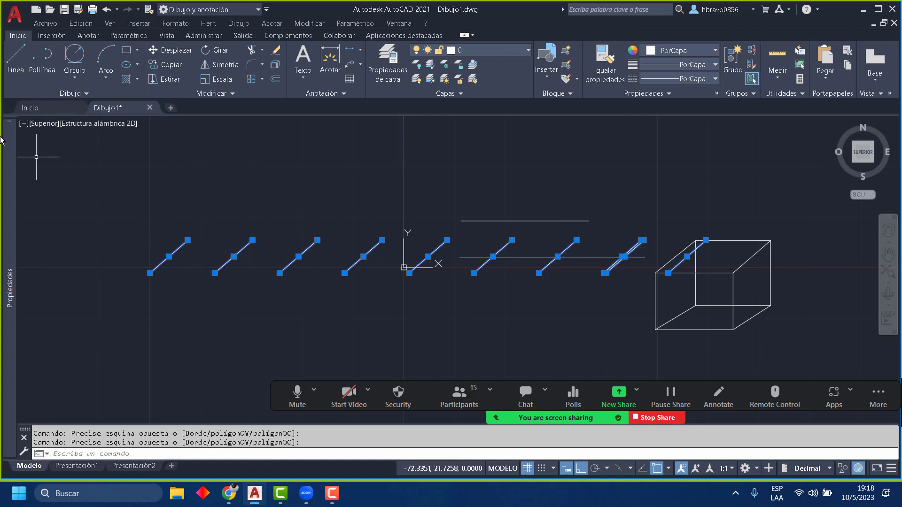
{"action": "mouse_move", "coordinate": [10, 133]}
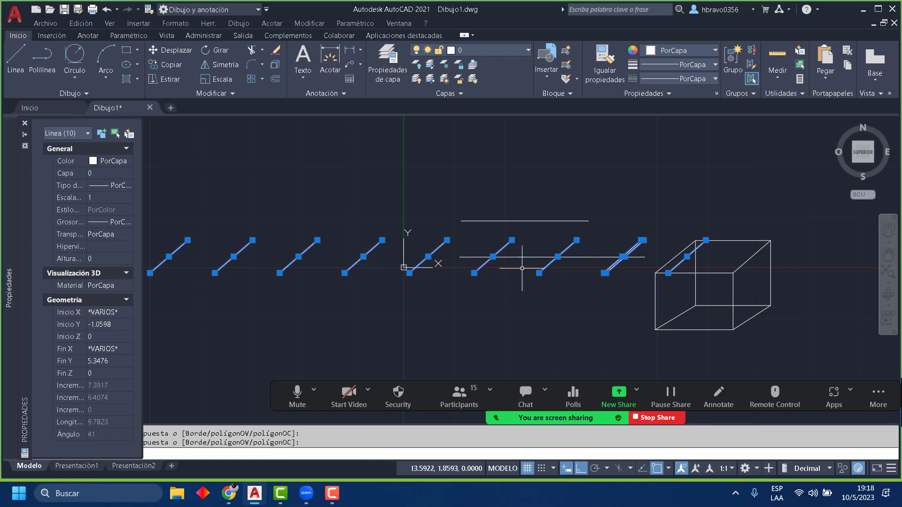
{"action": "key", "text": "Delete"}
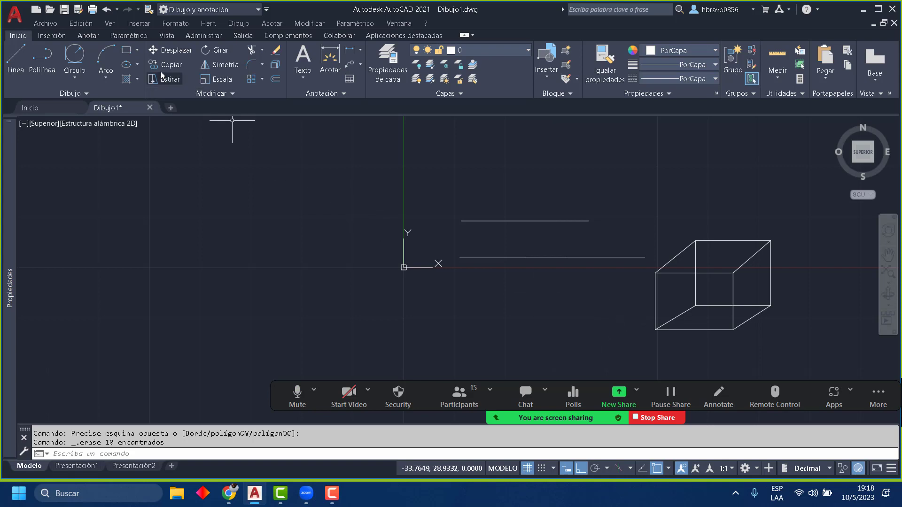
{"action": "left_click", "coordinate": [178, 80]}
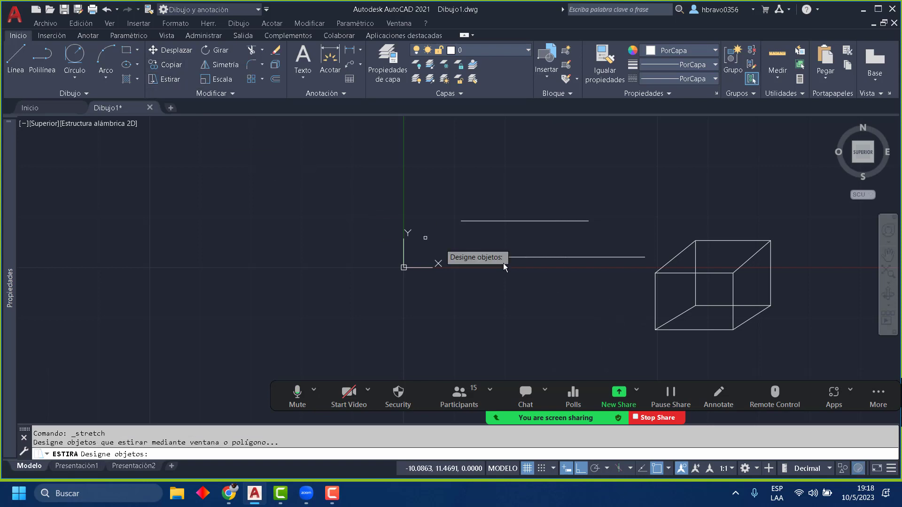
{"action": "left_click", "coordinate": [656, 295]}
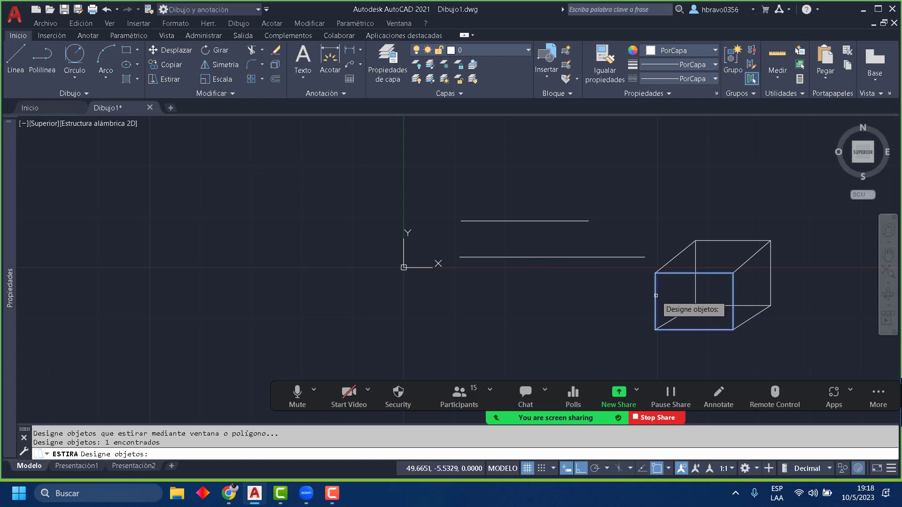
{"action": "key", "text": "Return"}
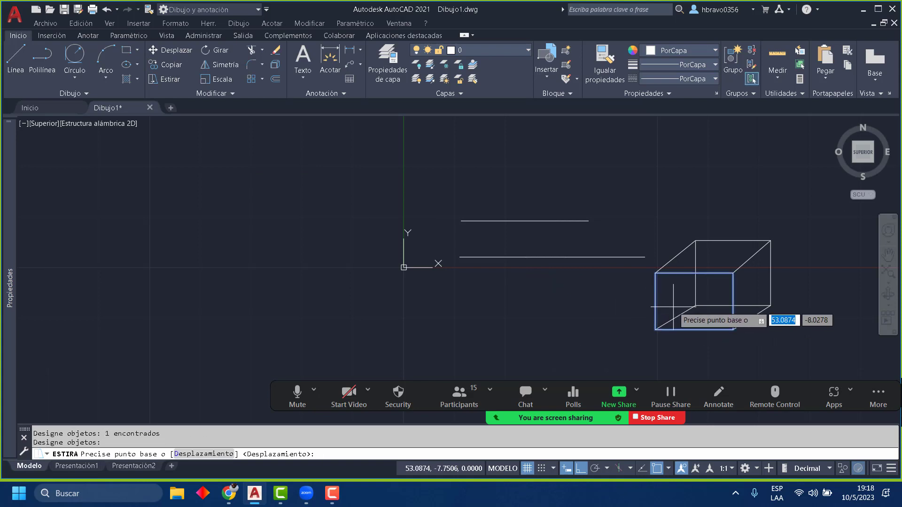
{"action": "left_click", "coordinate": [655, 301]}
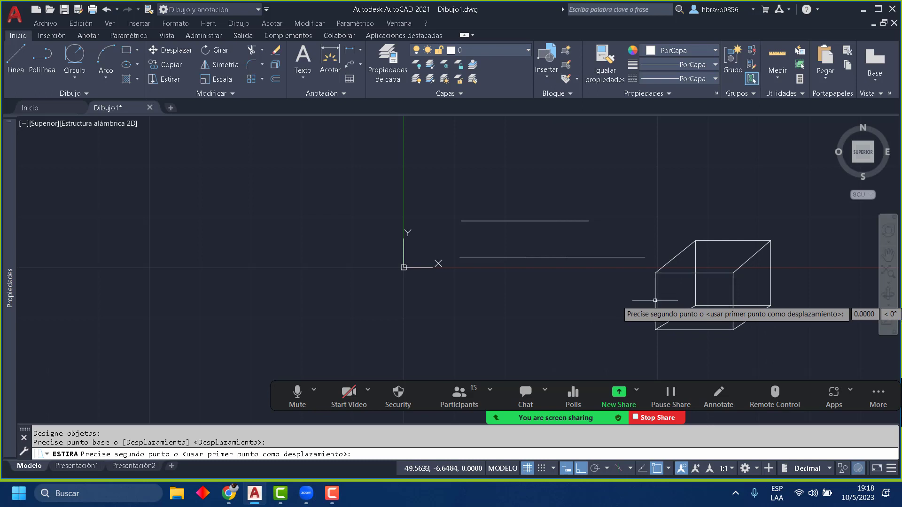
{"action": "key", "text": "Escape"}
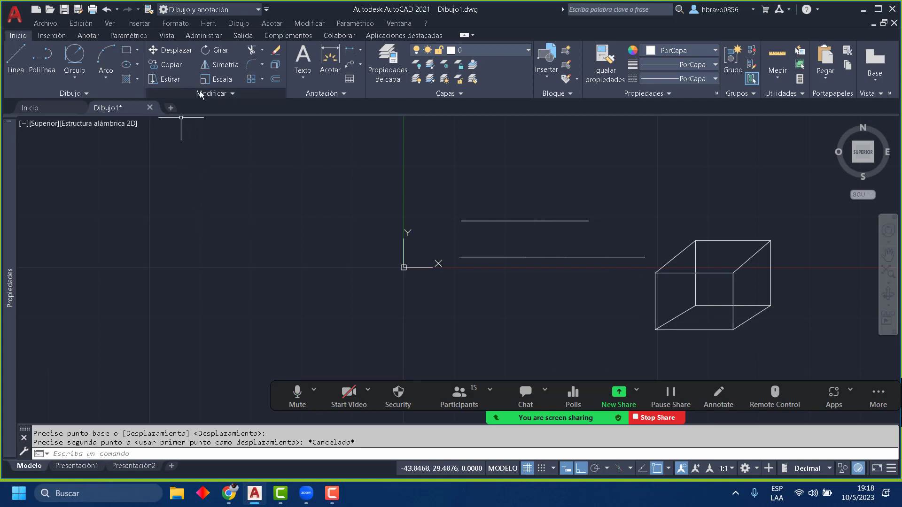
{"action": "left_click", "coordinate": [224, 52]}
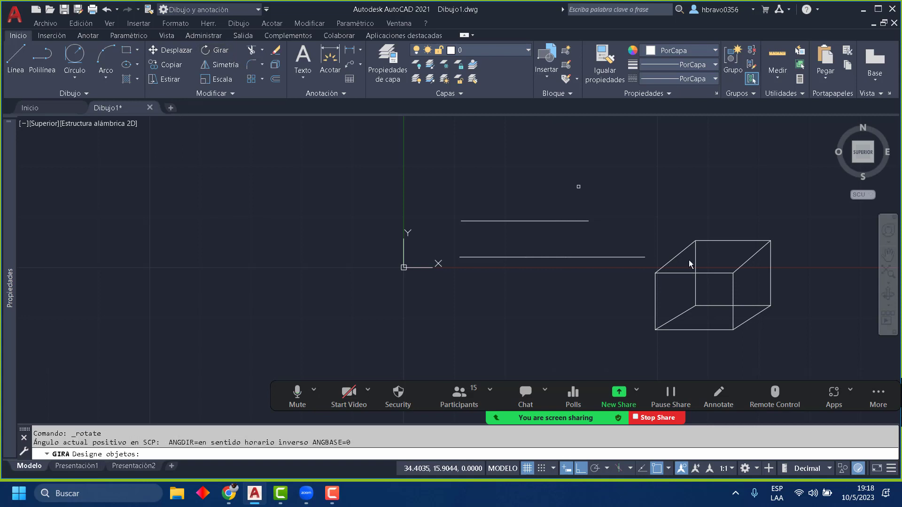
{"action": "key", "text": "Escape"}
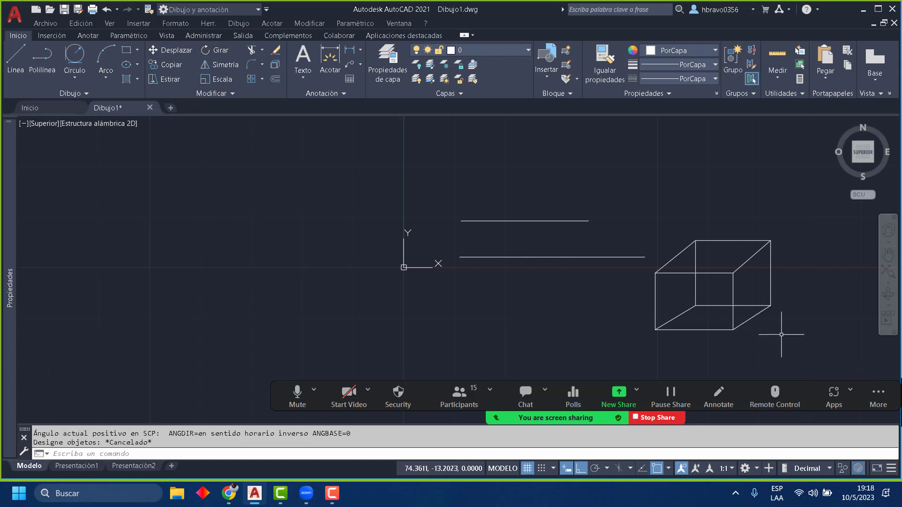
Step: Try to join all the cube's rectangles and connecting lines into one object
{"action": "left_click", "coordinate": [793, 354]}
{"action": "left_click", "coordinate": [654, 204]}
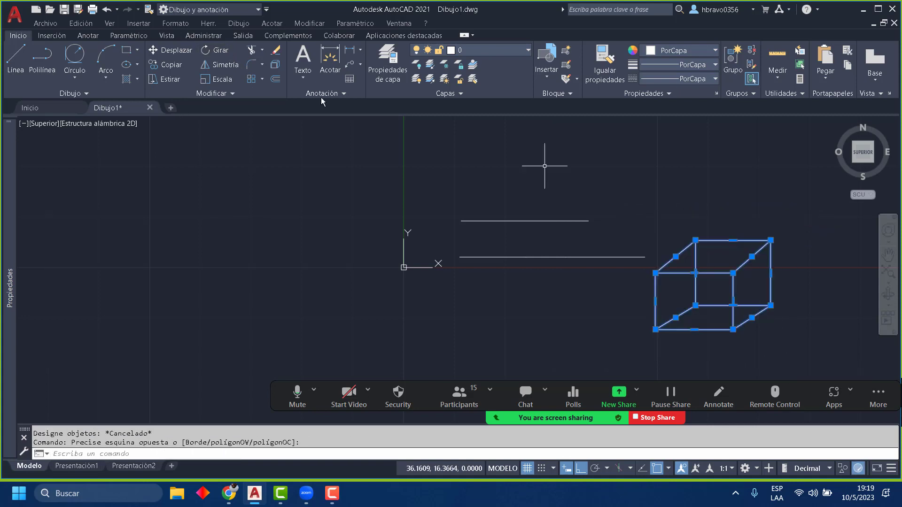
{"action": "left_click", "coordinate": [262, 93]}
{"action": "left_click", "coordinate": [199, 123]}
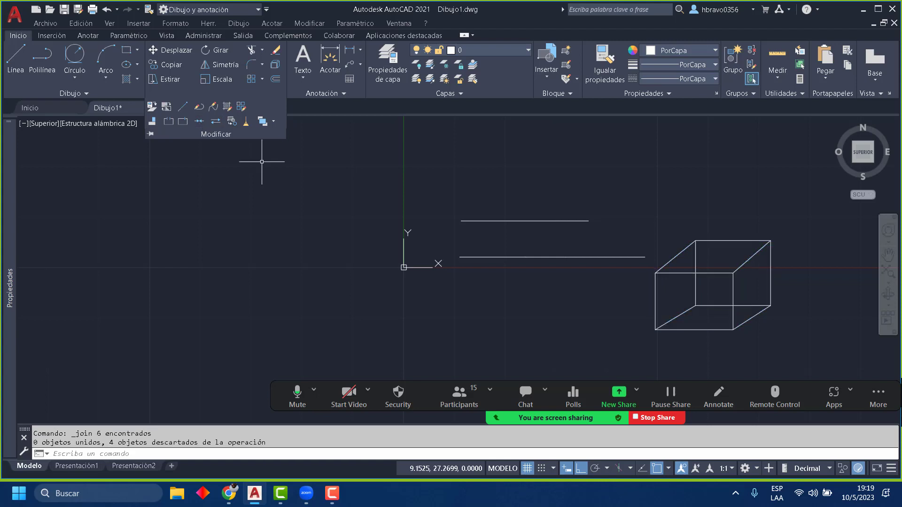
{"action": "left_click", "coordinate": [746, 265]}
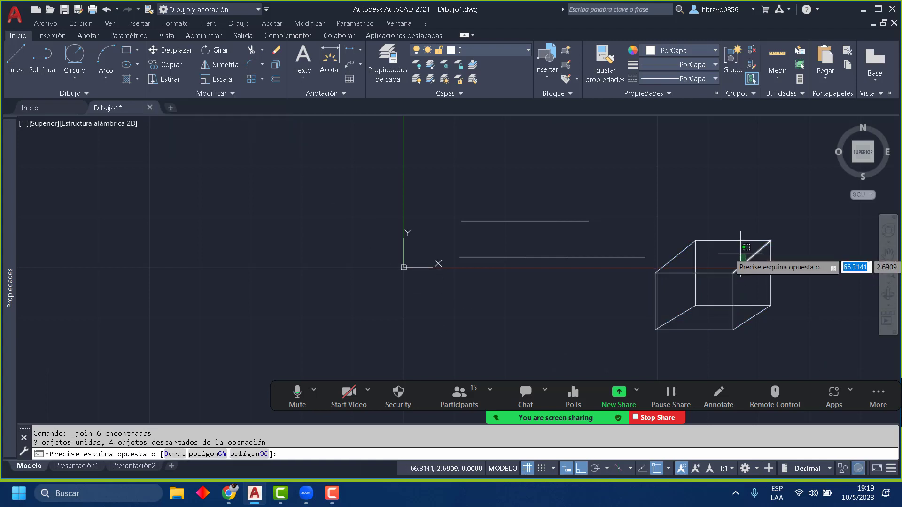
{"action": "left_click", "coordinate": [743, 249]}
{"action": "key", "text": "Escape"}
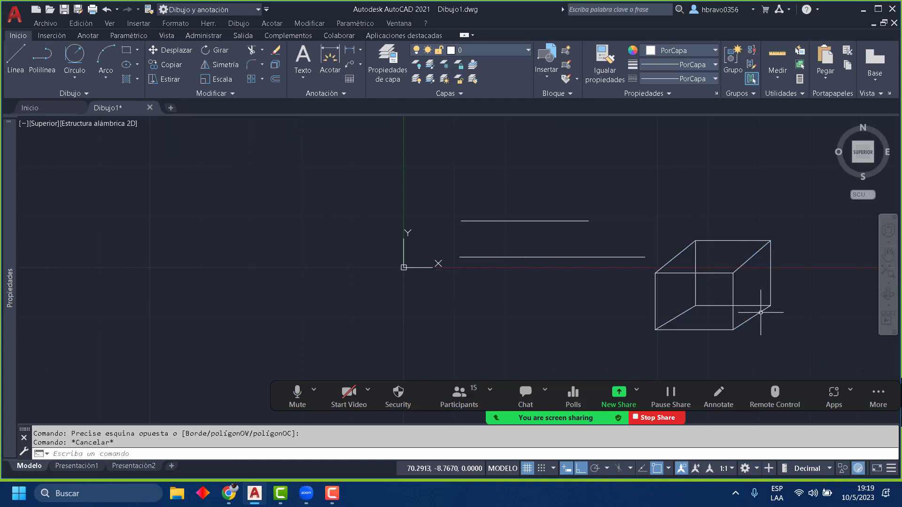
Step: Rotate the whole cube 90° counterclockwise about the centre of its front rectangle
{"action": "left_click", "coordinate": [828, 360]}
{"action": "left_click", "coordinate": [648, 203]}
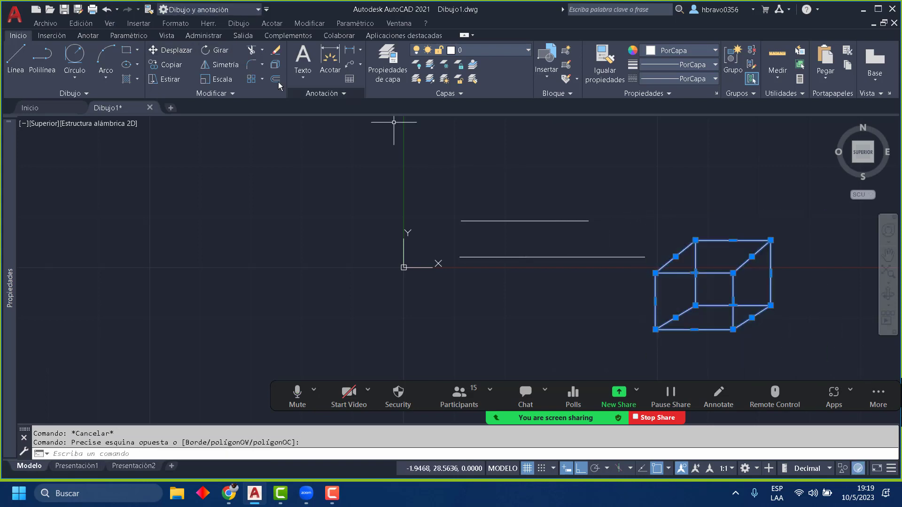
{"action": "left_click", "coordinate": [215, 50]}
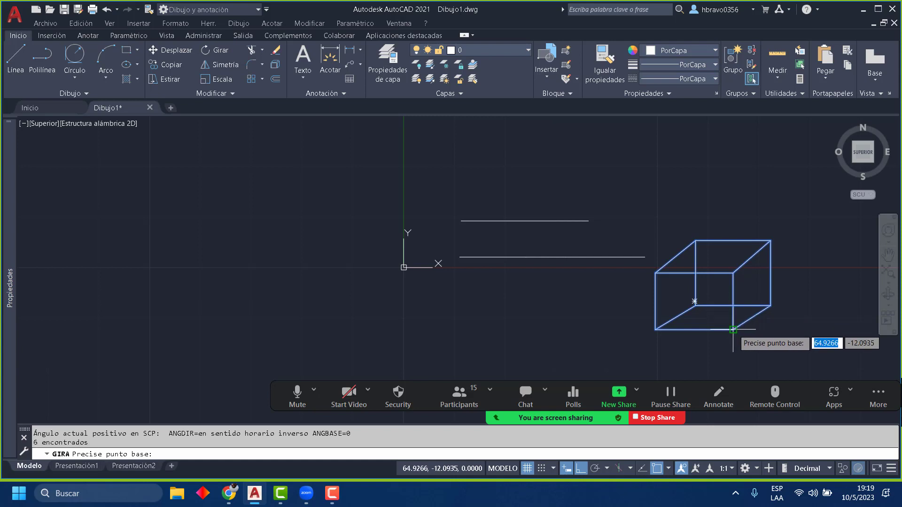
{"action": "left_click", "coordinate": [694, 301]}
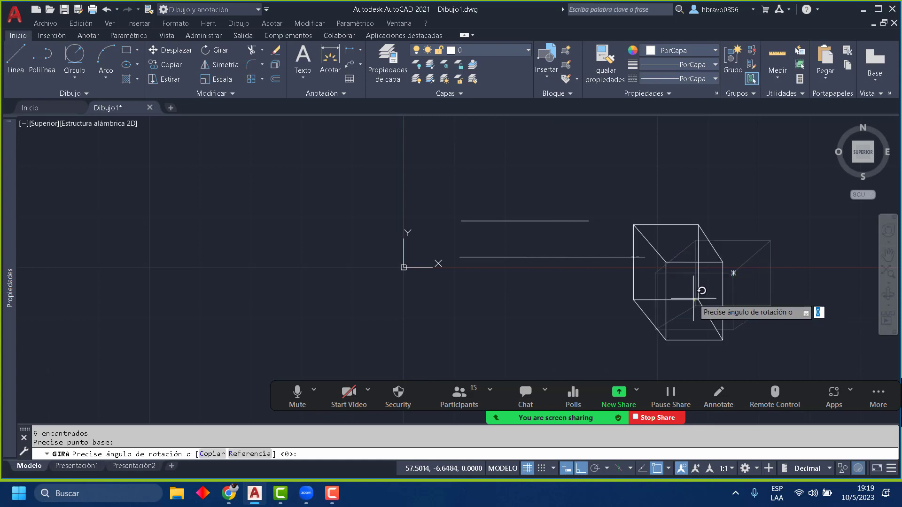
{"action": "left_click", "coordinate": [657, 211]}
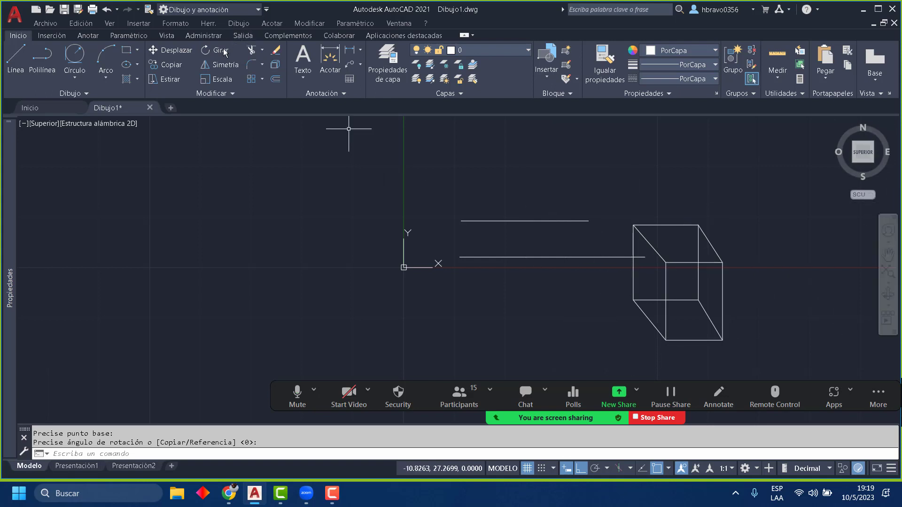
Step: Mirror the whole cube about a vertical line just to its right, keeping the source objects
{"action": "left_click", "coordinate": [228, 66]}
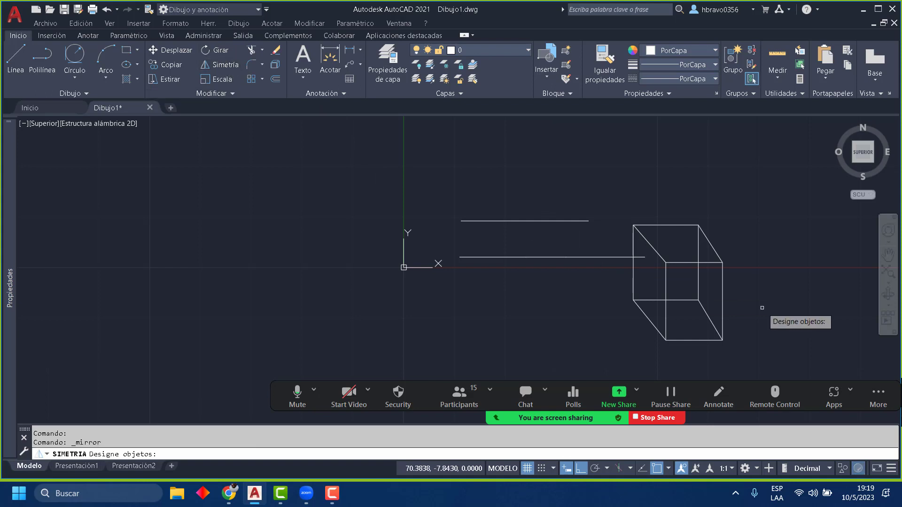
{"action": "left_click", "coordinate": [750, 358]}
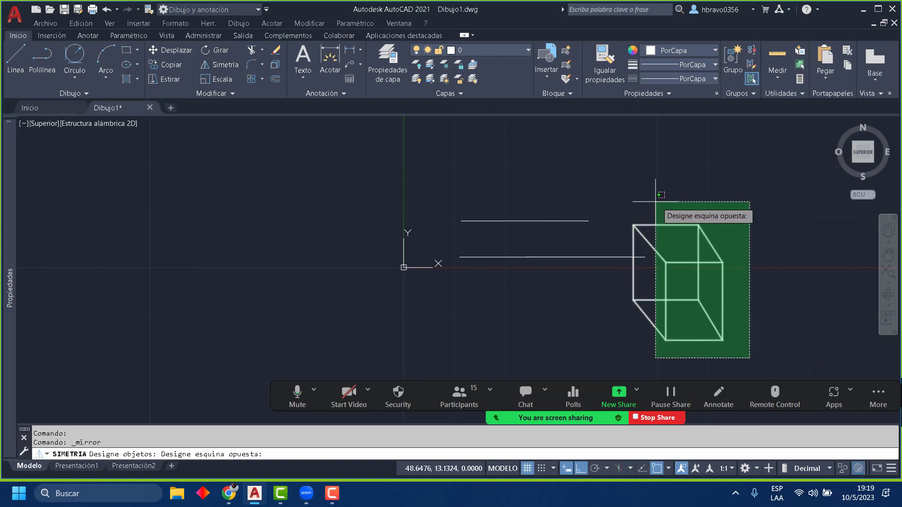
{"action": "left_click", "coordinate": [654, 192]}
{"action": "middle_click_drag", "start_coordinate": [648, 283], "coordinate": [461, 306]}
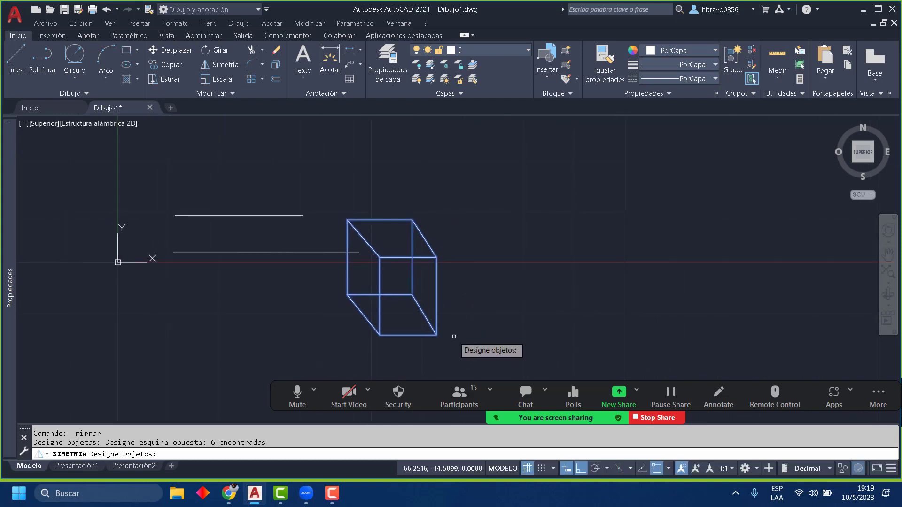
{"action": "key", "text": "Return"}
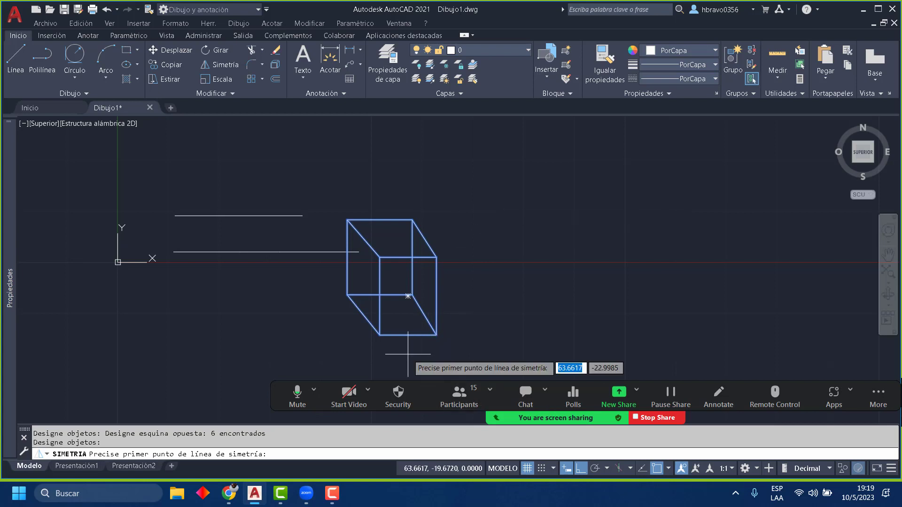
{"action": "left_click", "coordinate": [473, 334]}
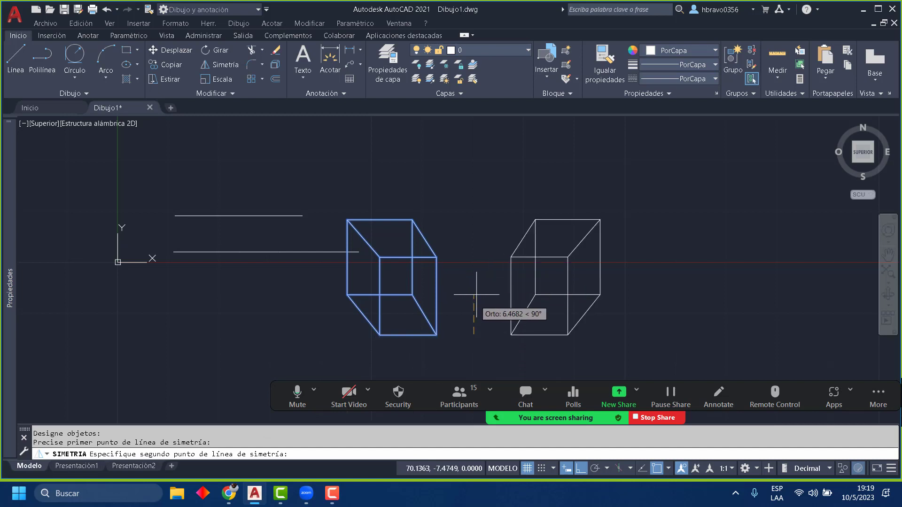
{"action": "left_click", "coordinate": [471, 281]}
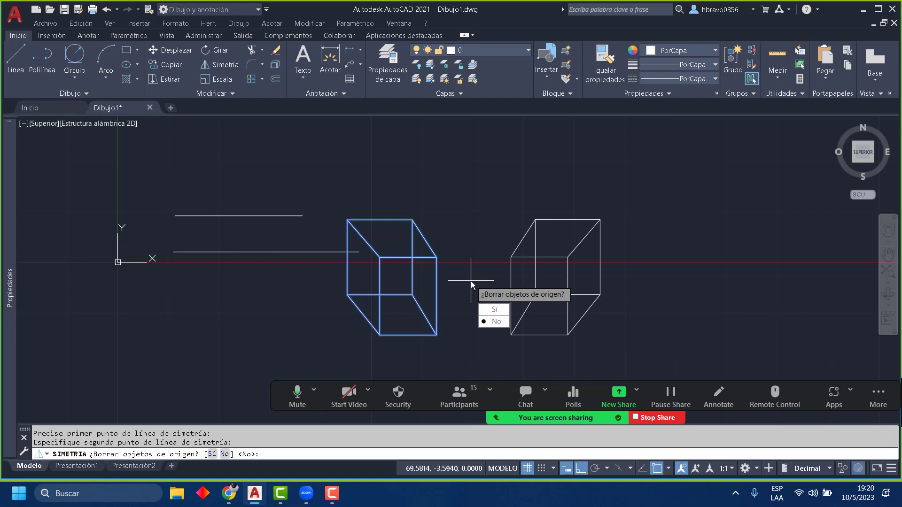
{"action": "key", "text": "Return"}
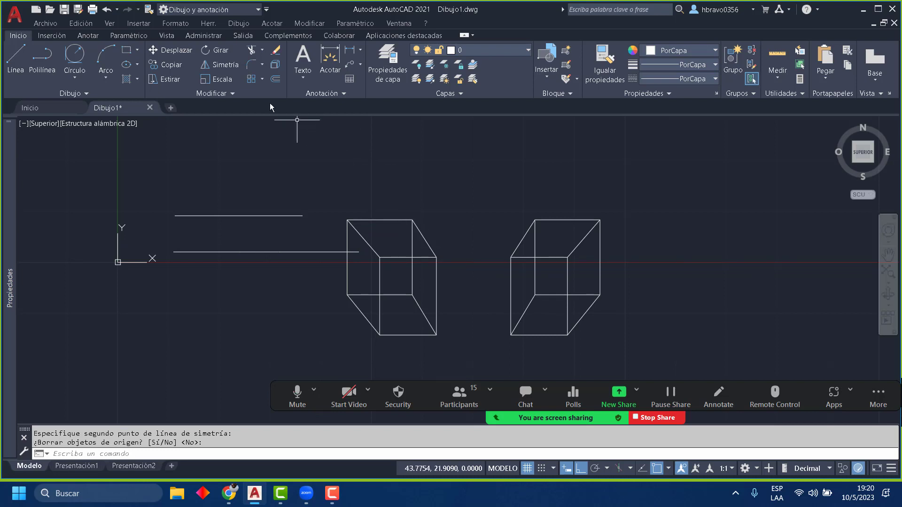
Step: Scale the mirrored cube down to a factor of about 0.41 from its front face's lower-left corner
{"action": "left_click", "coordinate": [216, 84]}
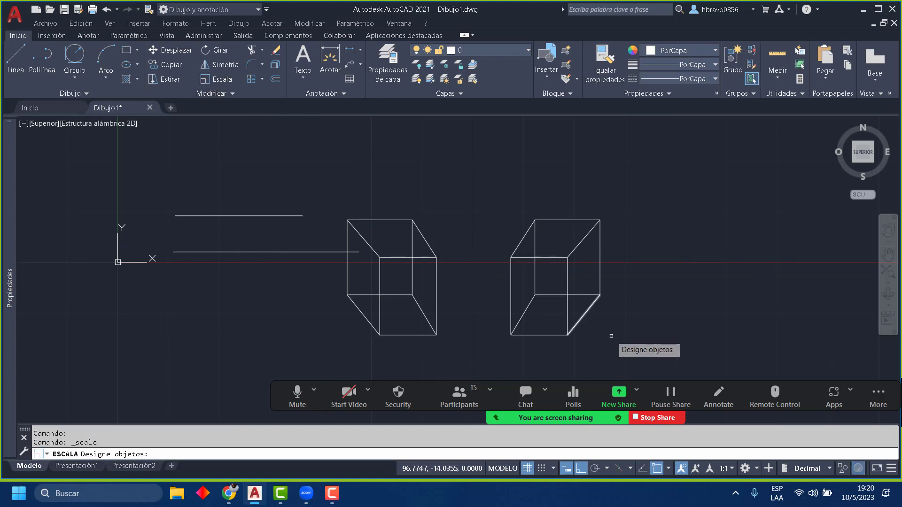
{"action": "left_click", "coordinate": [613, 356]}
{"action": "left_click", "coordinate": [495, 198]}
{"action": "key", "text": "Return"}
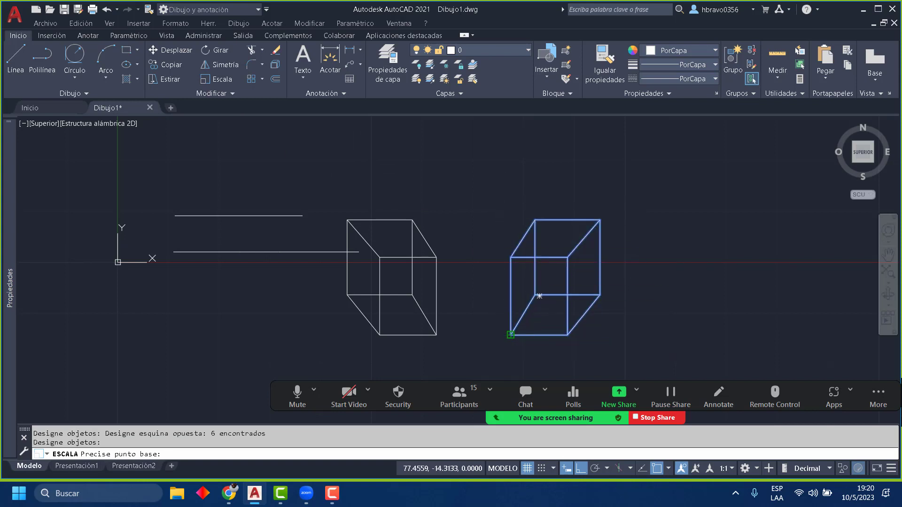
{"action": "left_click", "coordinate": [511, 335]}
{"action": "scroll", "coordinate": [521, 319], "scroll_direction": "up", "scroll_amount": 4}
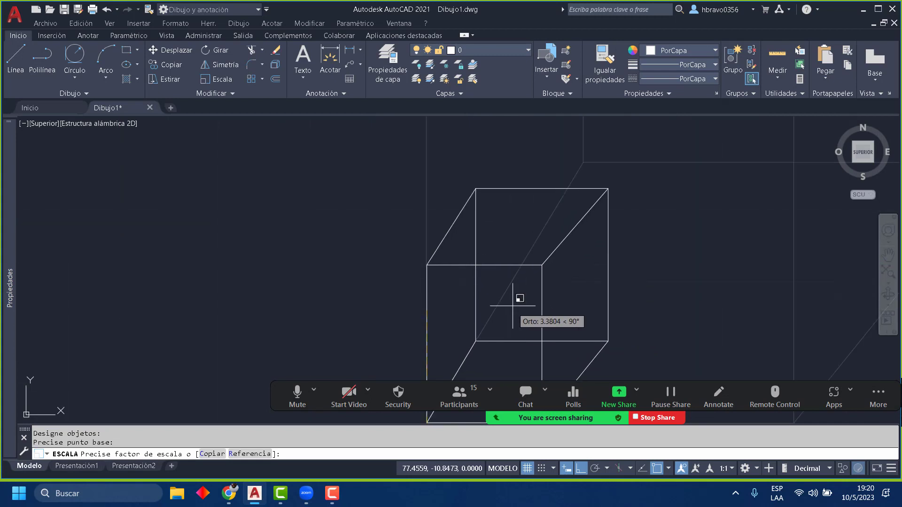
{"action": "scroll", "coordinate": [489, 282], "scroll_direction": "down", "scroll_amount": 2}
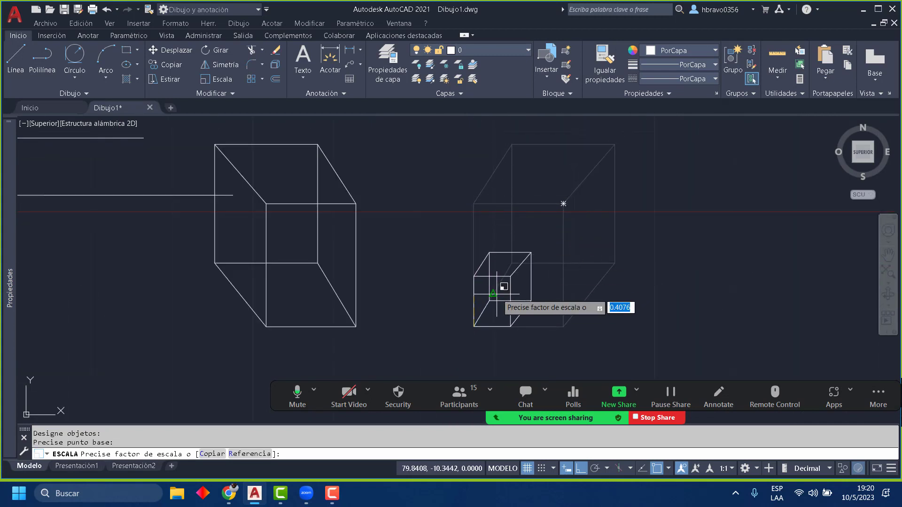
{"action": "left_click", "coordinate": [500, 287]}
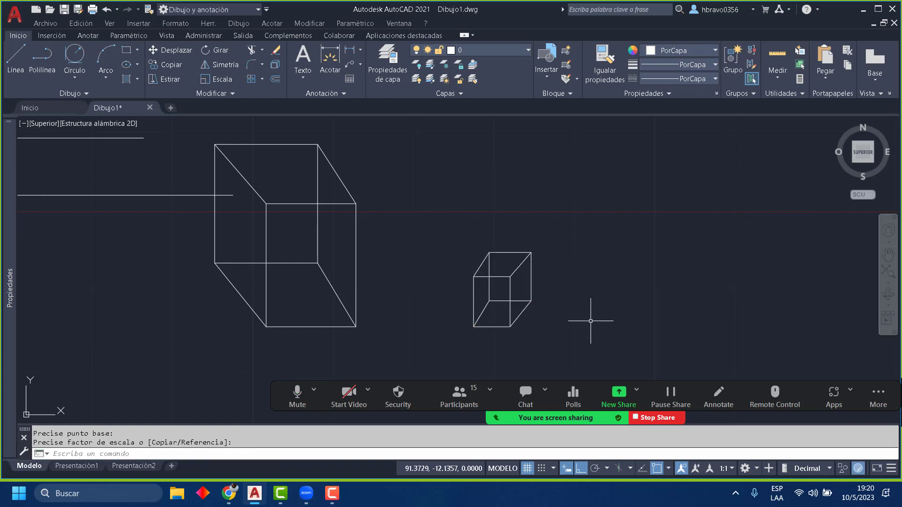
{"action": "scroll", "coordinate": [447, 318], "scroll_direction": "down", "scroll_amount": 4}
{"action": "scroll", "coordinate": [491, 310], "scroll_direction": "up", "scroll_amount": 4}
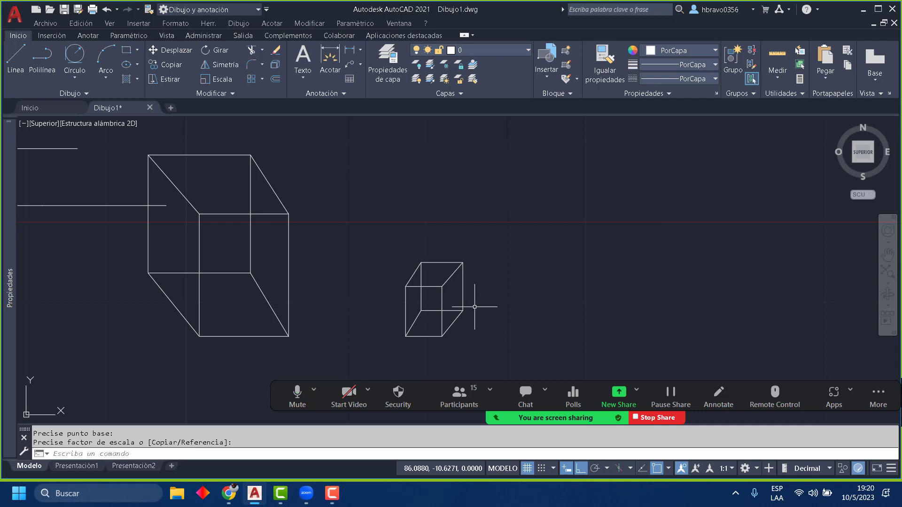
Step: Trim the end of the lower horizontal line that extends inside the large cube
{"action": "left_click", "coordinate": [263, 51]}
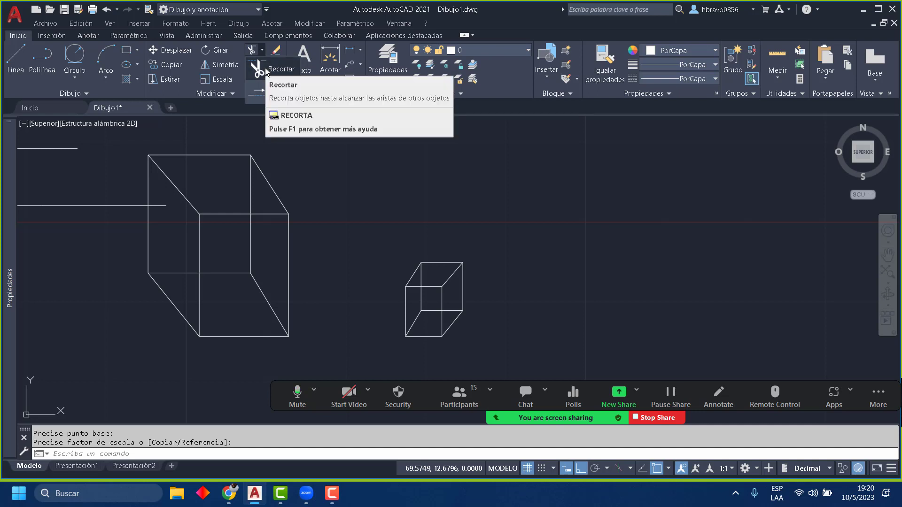
{"action": "left_click", "coordinate": [266, 69]}
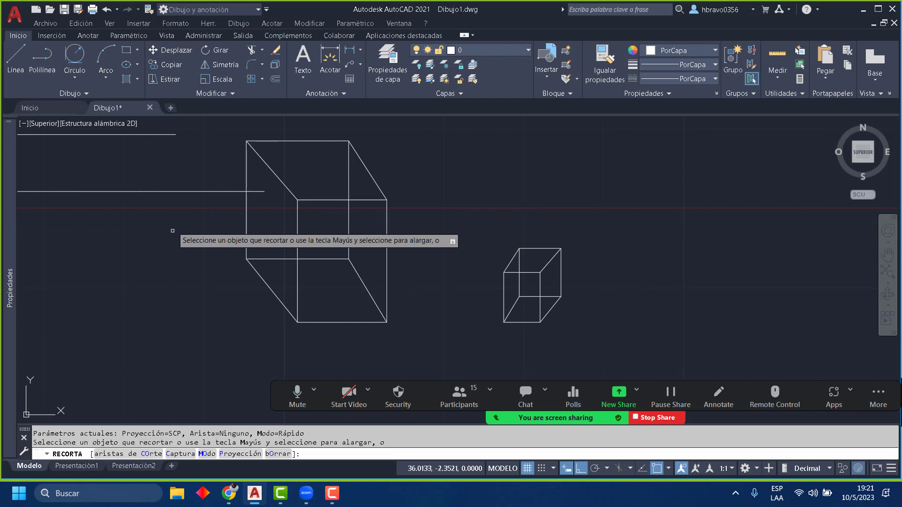
{"action": "middle_click_drag", "start_coordinate": [221, 231], "coordinate": [280, 258]}
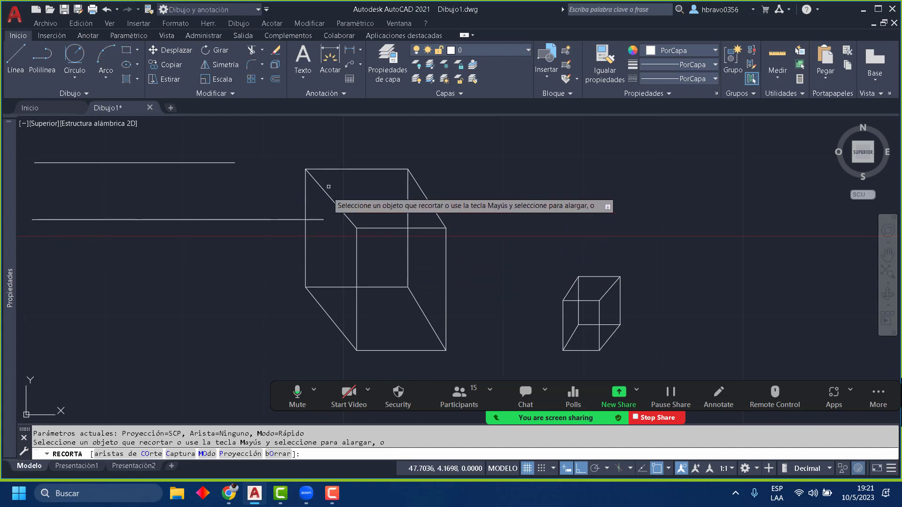
{"action": "left_click", "coordinate": [318, 220]}
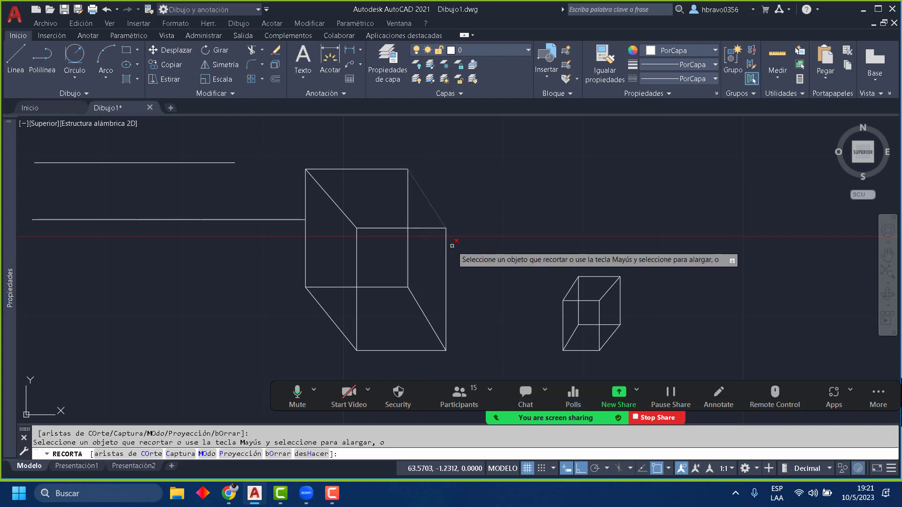
{"action": "key", "text": "Return"}
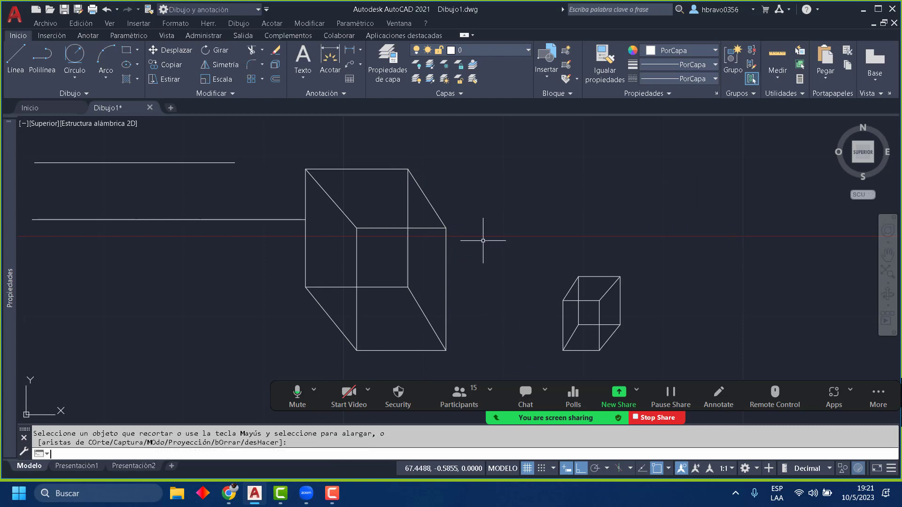
Step: Draw a rectangle in the empty area above the small cube
{"action": "left_click", "coordinate": [261, 65]}
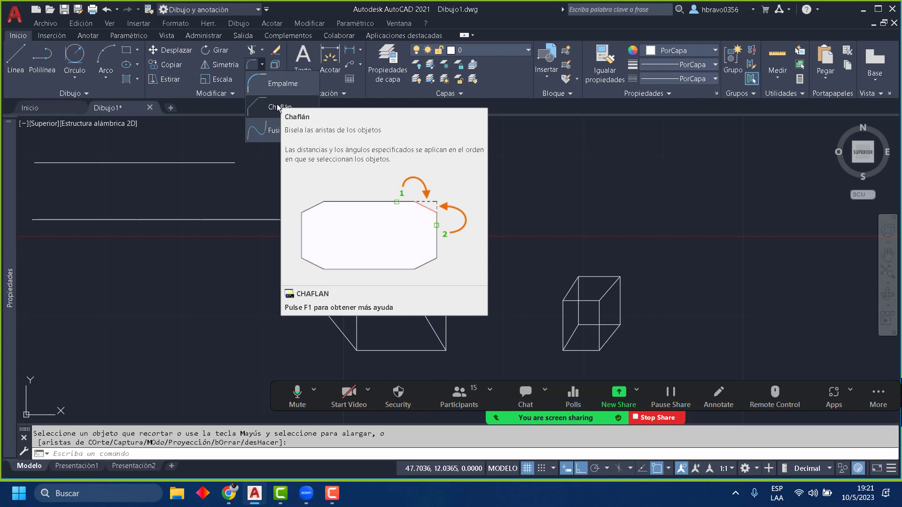
{"action": "left_click", "coordinate": [127, 50]}
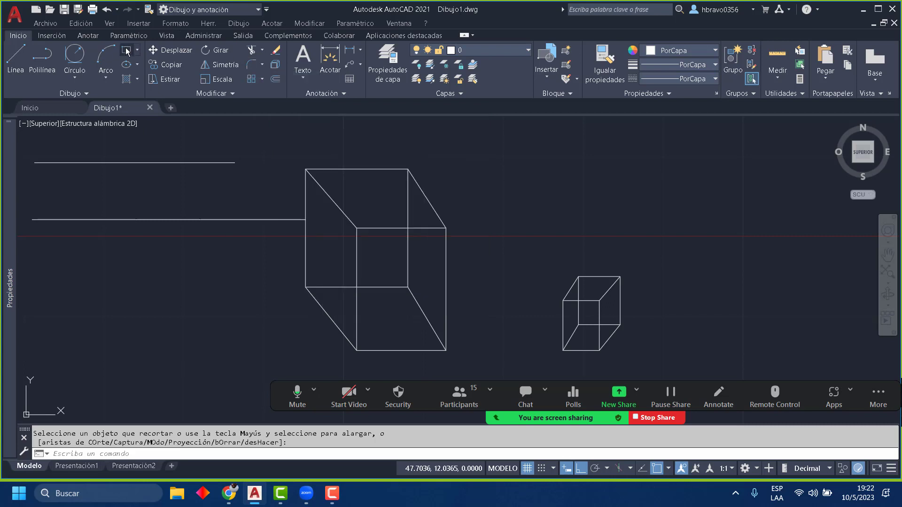
{"action": "left_click", "coordinate": [528, 147]}
{"action": "left_click", "coordinate": [643, 229]}
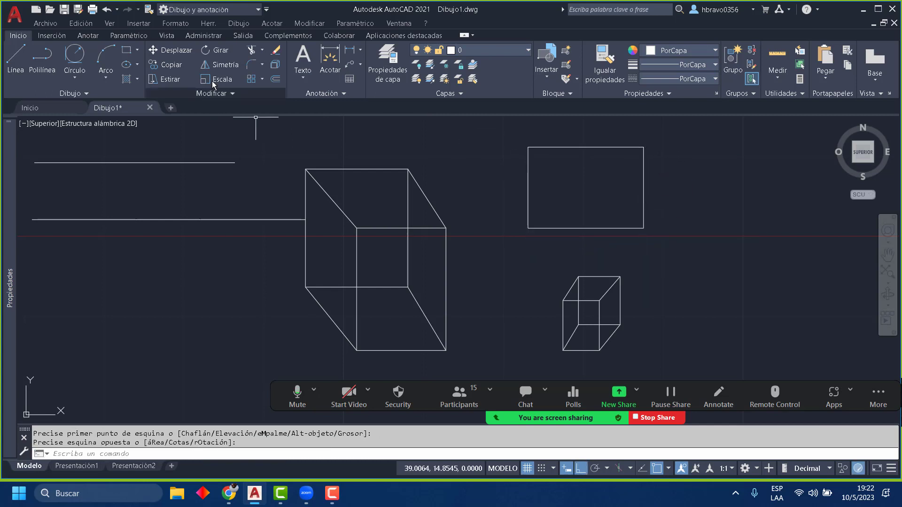
Step: Fillet the rectangle's upper-left corner with a radius of 3
{"action": "left_click", "coordinate": [249, 66]}
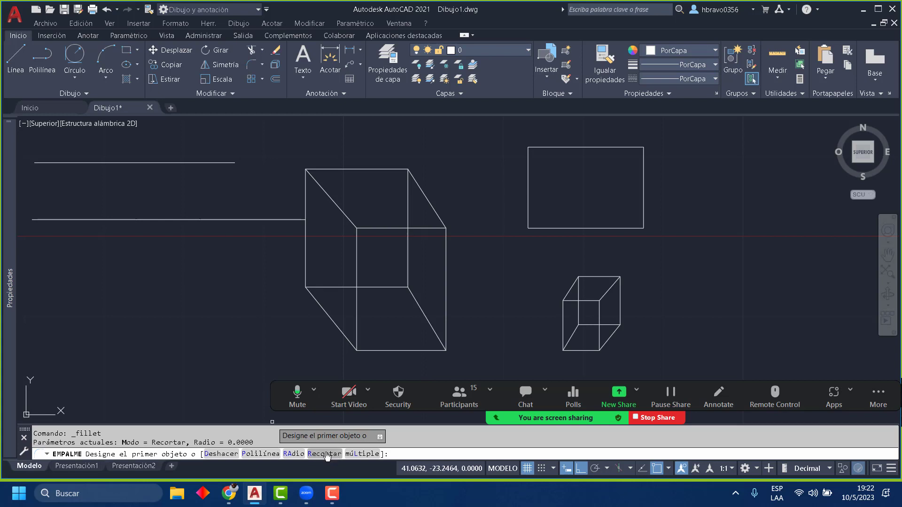
{"action": "left_click", "coordinate": [295, 454]}
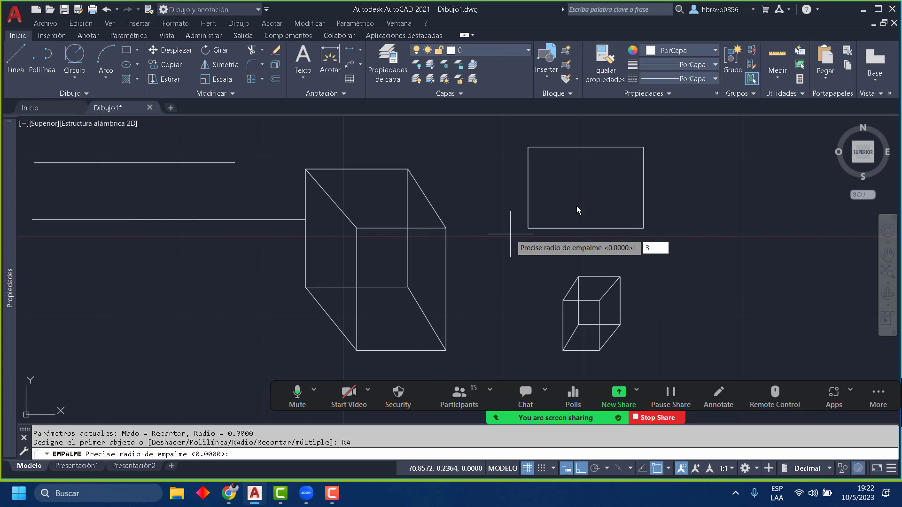
{"action": "key", "text": "Return"}
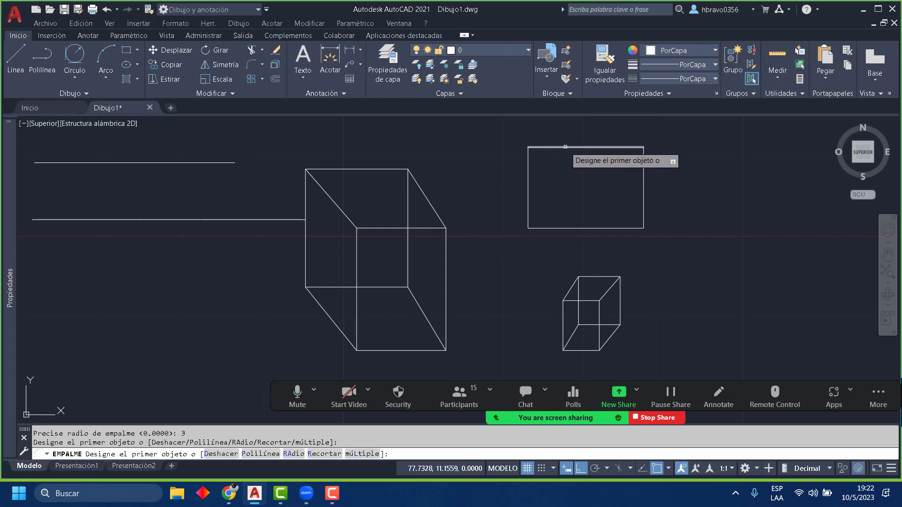
{"action": "left_click", "coordinate": [563, 148]}
{"action": "left_click", "coordinate": [527, 178]}
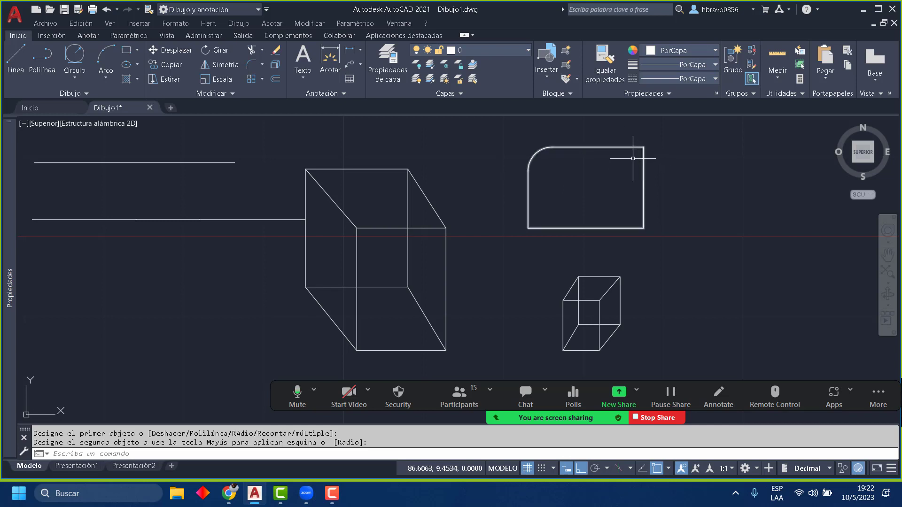
Step: Draw a Tan, Tan, Radius circle touching the rectangle's top and right edges with a radius of about 7.14, and erase it
{"action": "left_click", "coordinate": [74, 75]}
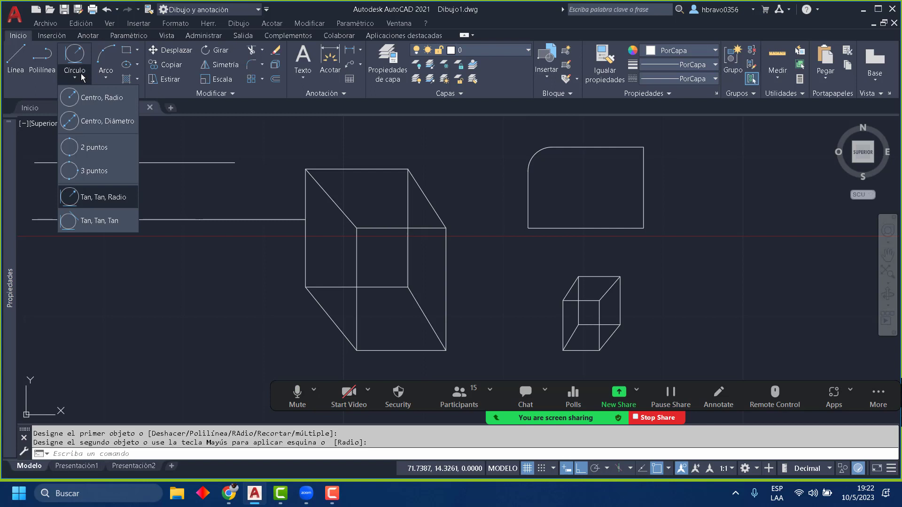
{"action": "left_click", "coordinate": [103, 197]}
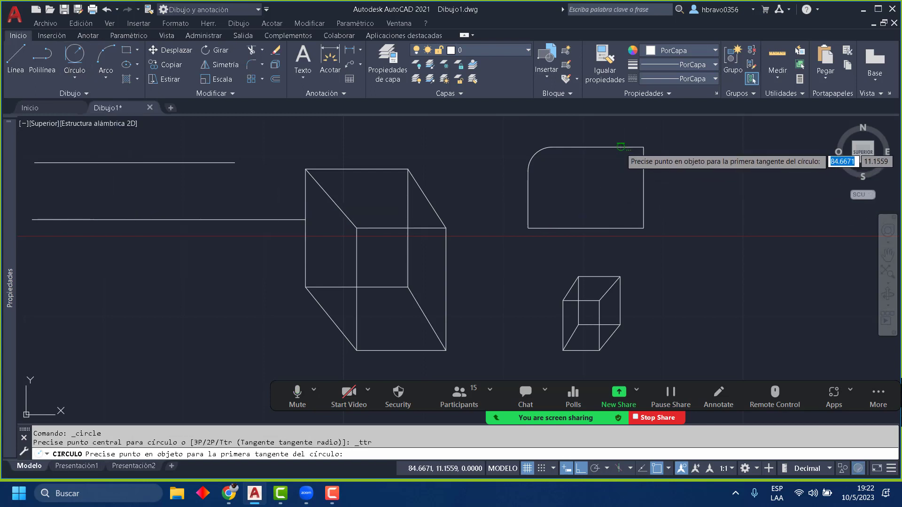
{"action": "left_click", "coordinate": [622, 147]}
{"action": "left_click", "coordinate": [643, 178]}
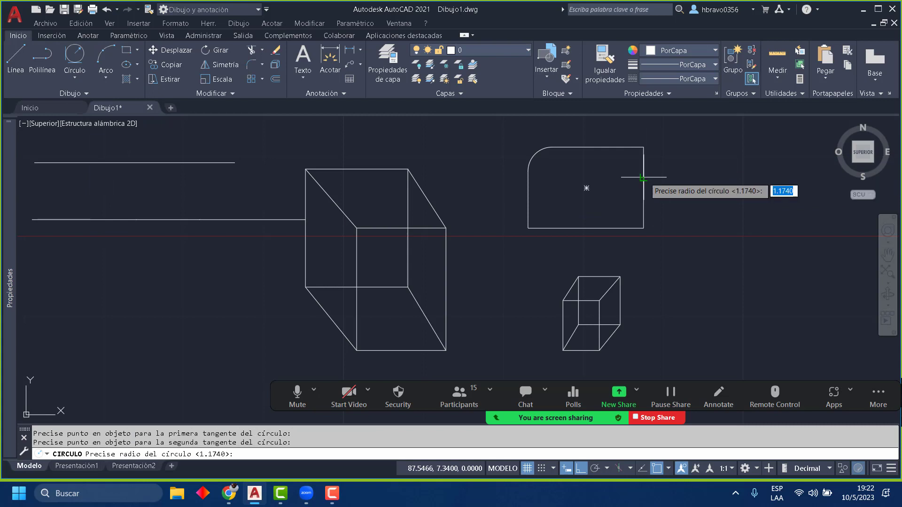
{"action": "left_click", "coordinate": [586, 188]}
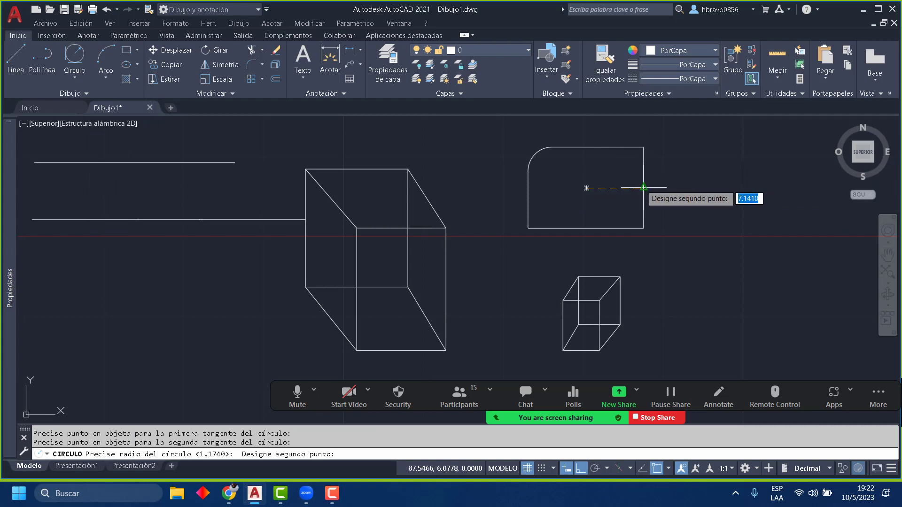
{"action": "left_click", "coordinate": [643, 188]}
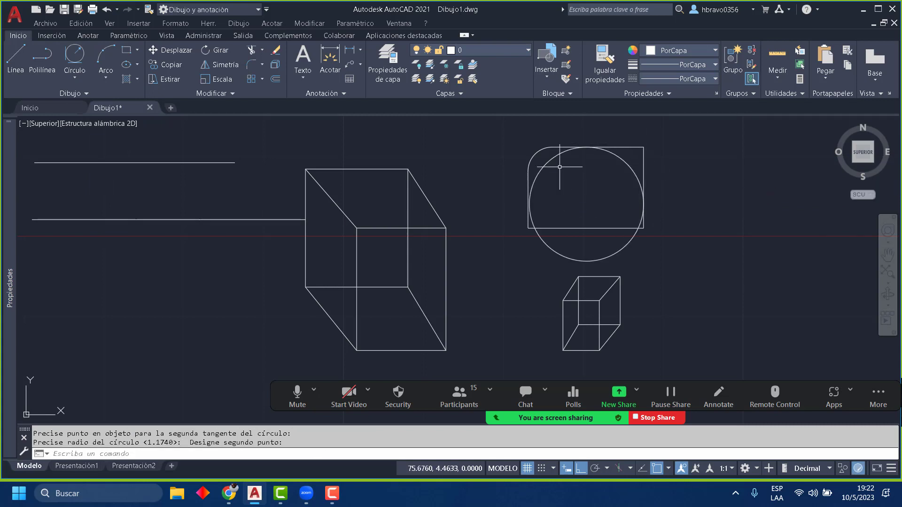
{"action": "left_click", "coordinate": [632, 166]}
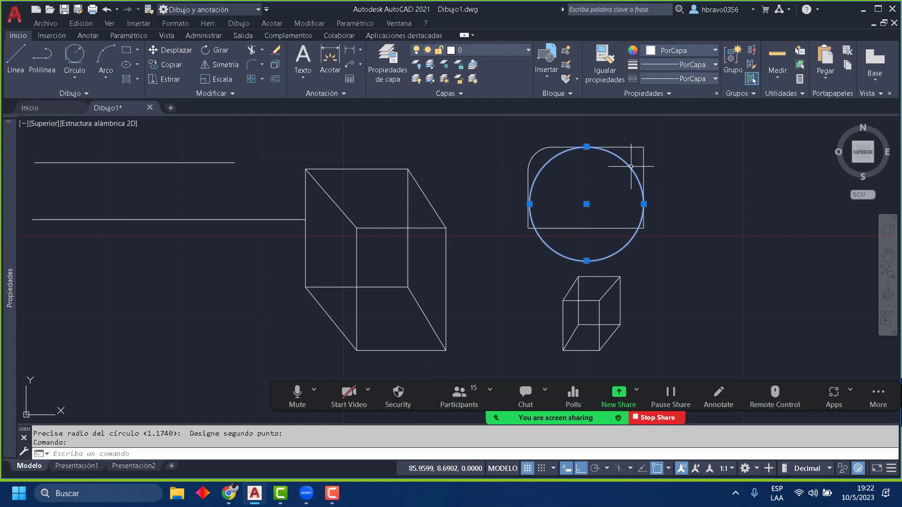
{"action": "key", "text": "Delete"}
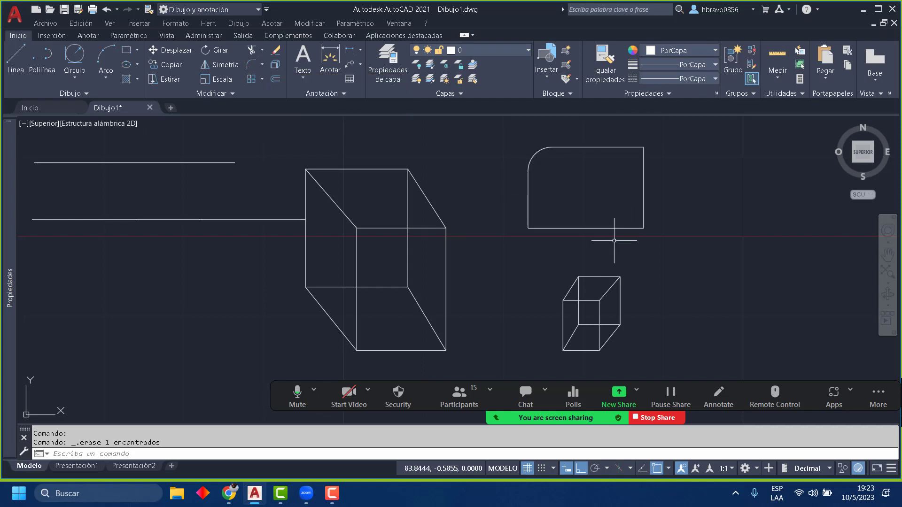
Step: Chamfer the rectangle's lower-right corner with distances of 3 on the bottom edge and 2 on the right edge
{"action": "left_click", "coordinate": [262, 65]}
{"action": "left_click", "coordinate": [294, 103]}
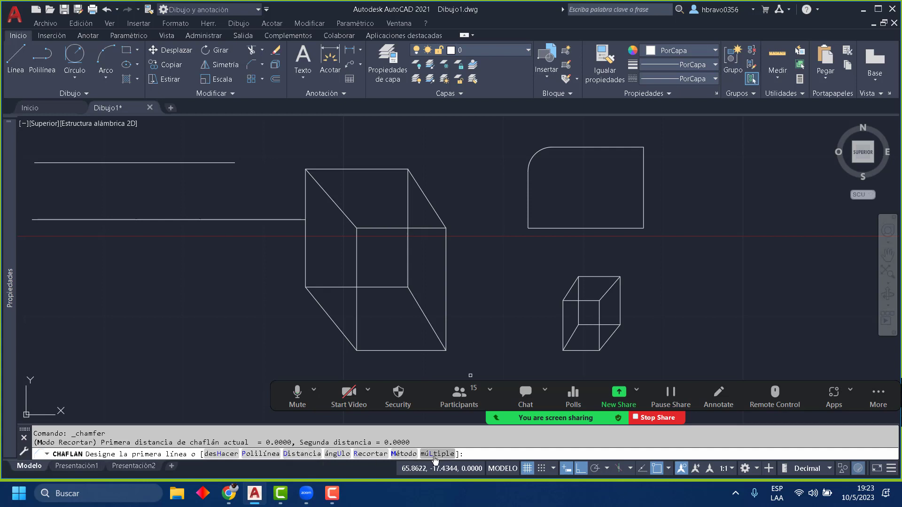
{"action": "left_click", "coordinate": [302, 454]}
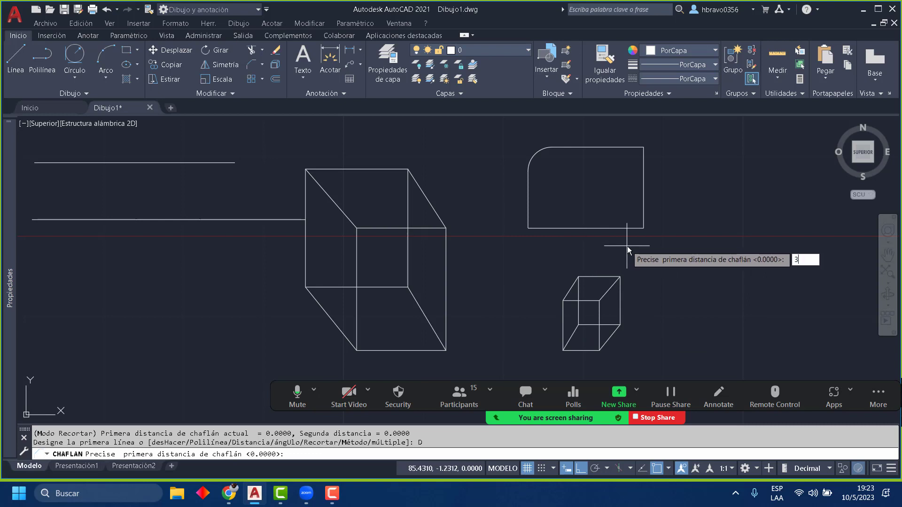
{"action": "key", "text": "Return"}
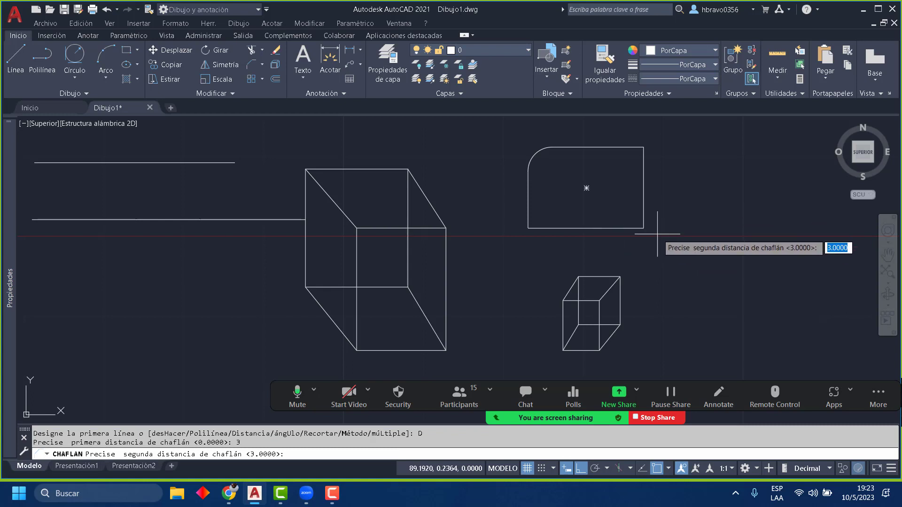
{"action": "key", "text": "Return"}
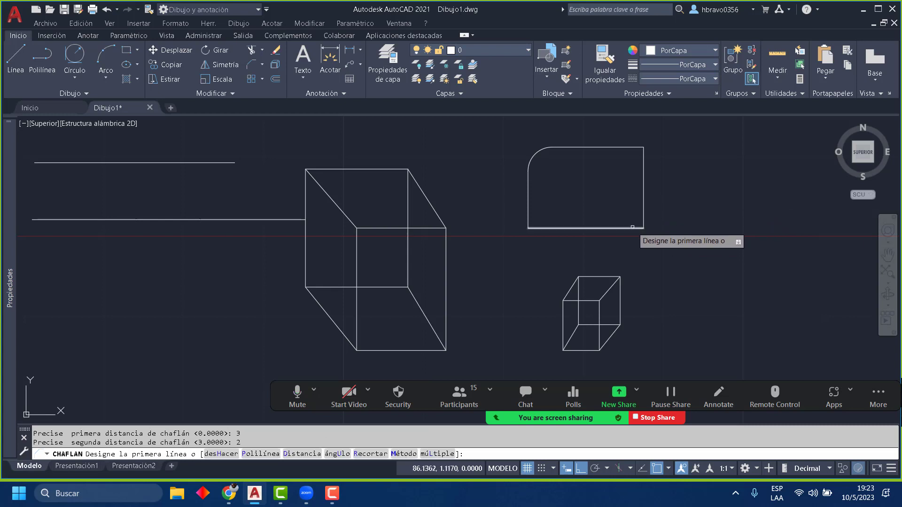
{"action": "left_click", "coordinate": [633, 227]}
{"action": "left_click", "coordinate": [644, 215]}
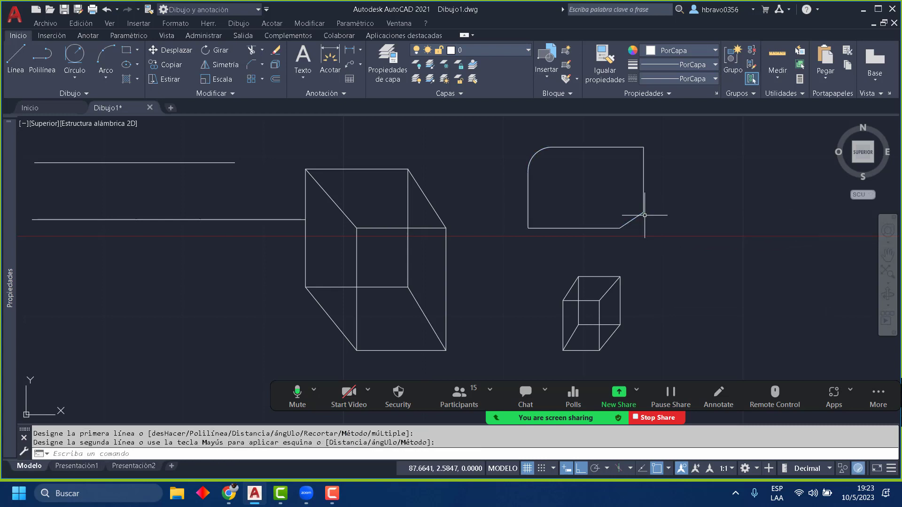
Step: Draw reference lines from the chamfer's lower end, 3 to the right and 2 upward, to rebuild the removed corner
{"action": "scroll", "coordinate": [663, 261], "scroll_direction": "up", "scroll_amount": 5}
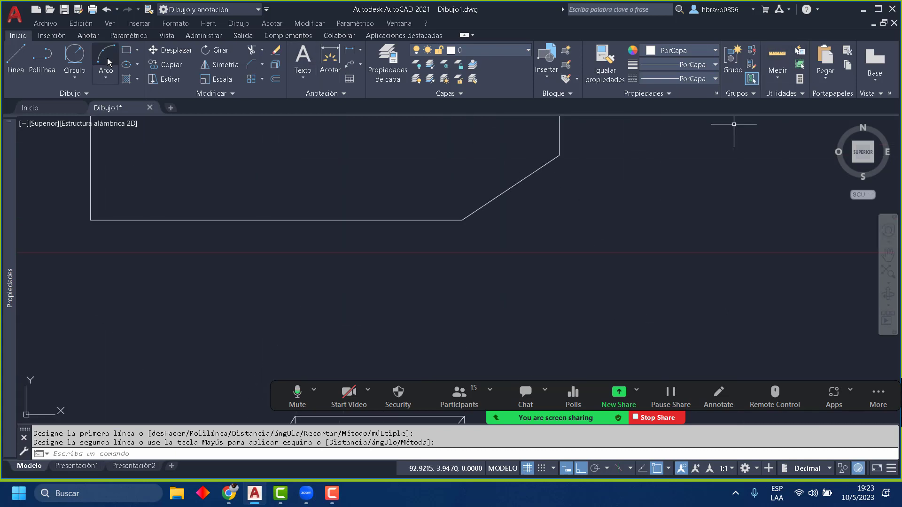
{"action": "type", "text": "l"}
{"action": "key", "text": "Return"}
{"action": "left_click", "coordinate": [464, 219]}
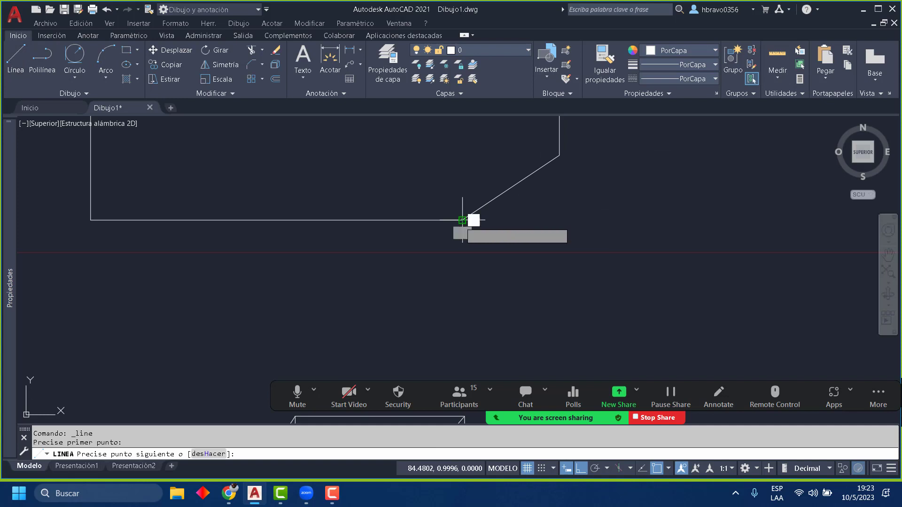
{"action": "type", "text": "3"}
{"action": "key", "text": "Return"}
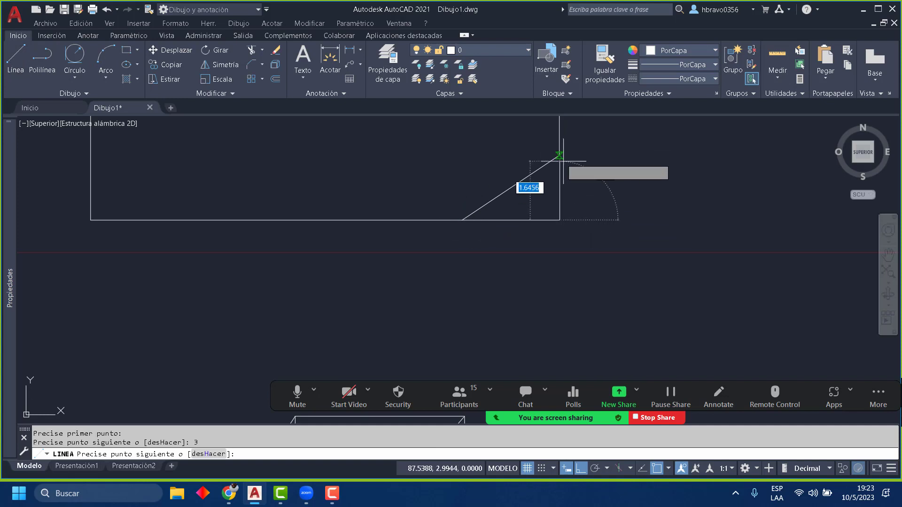
{"action": "type", "text": "2"}
{"action": "key", "text": "Return"}
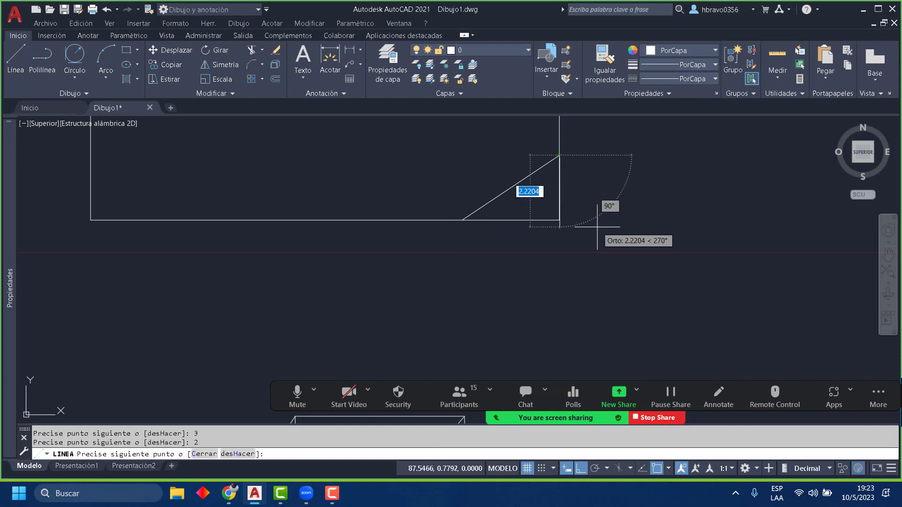
{"action": "key", "text": "Escape"}
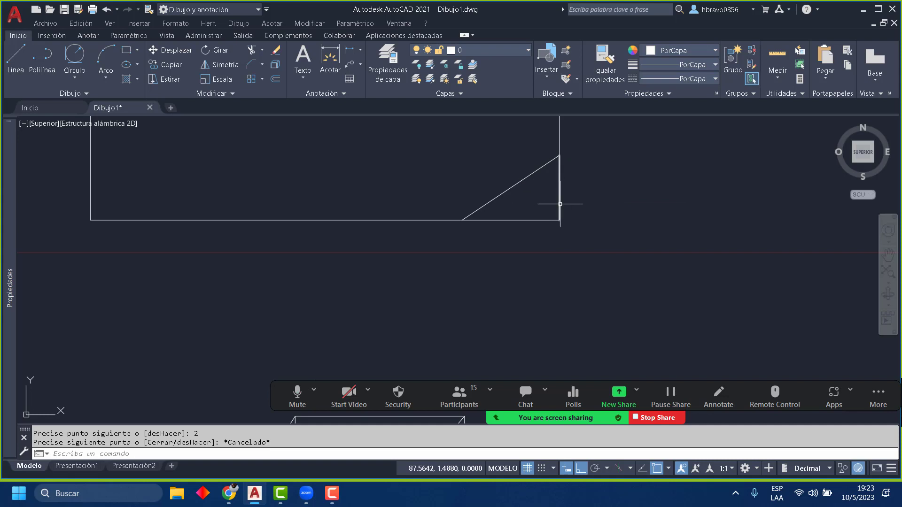
Step: Highlight the two reference lines at the lower-right corner to inspect the chamfer distances, and clear the selection
{"action": "left_click", "coordinate": [584, 238]}
{"action": "left_click", "coordinate": [544, 197]}
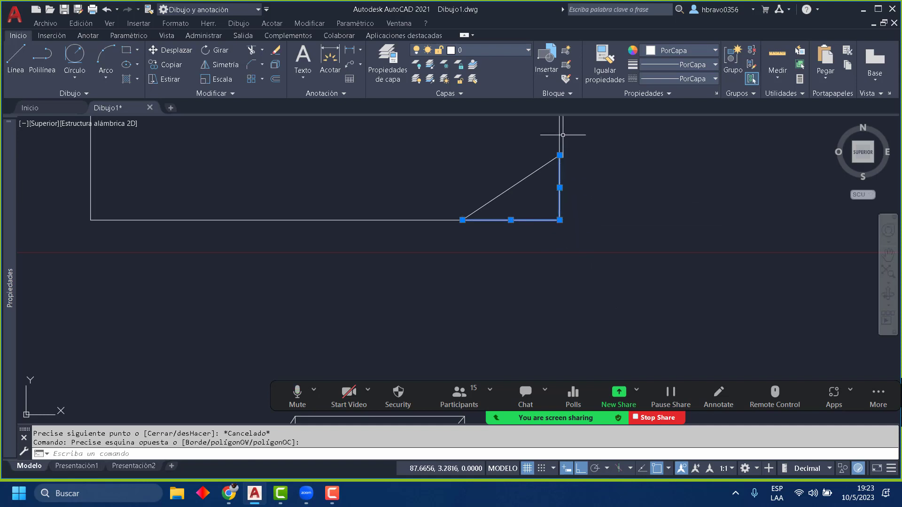
{"action": "middle_click_drag", "start_coordinate": [614, 213], "coordinate": [624, 323]}
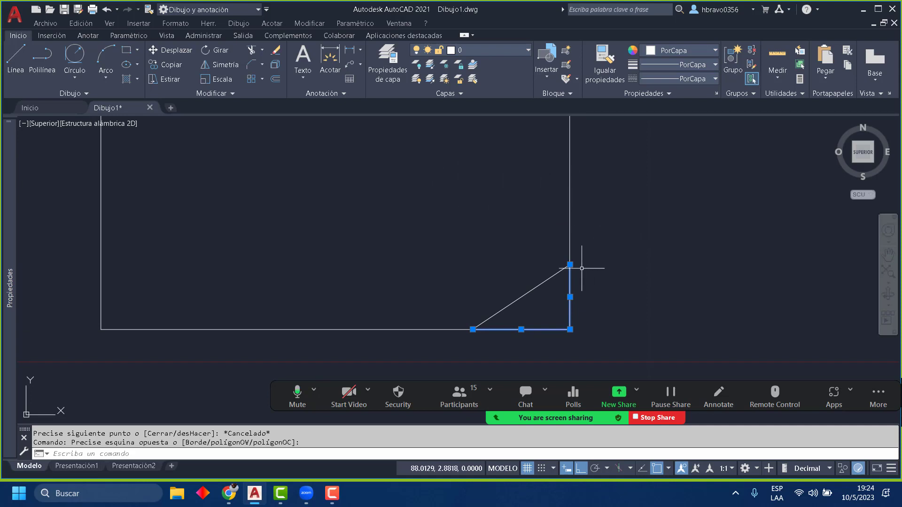
{"action": "key", "text": "Escape"}
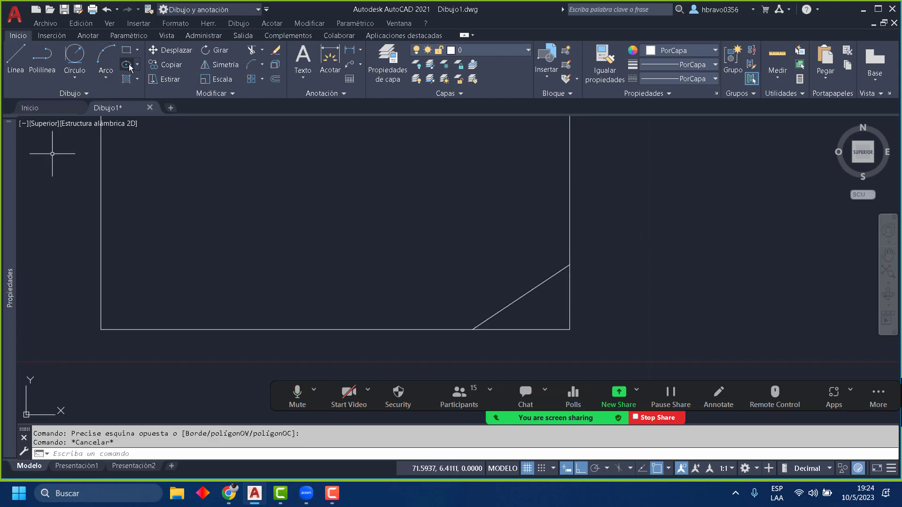
Step: Chamfer the rectangle's lower-left corner with distances of 4 on the left edge and 2 on the bottom edge
{"action": "left_click", "coordinate": [256, 64]}
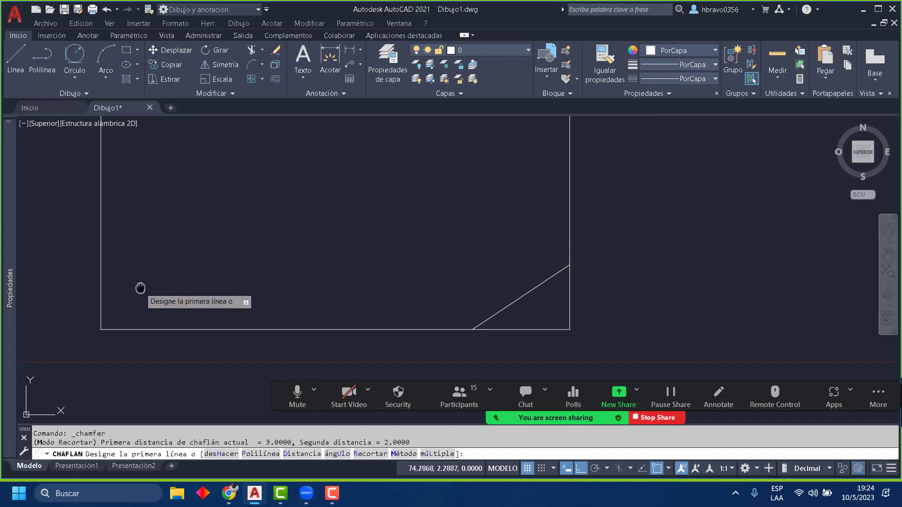
{"action": "middle_click_drag", "start_coordinate": [140, 287], "coordinate": [318, 275]}
{"action": "type", "text": "D"}
{"action": "key", "text": "Return"}
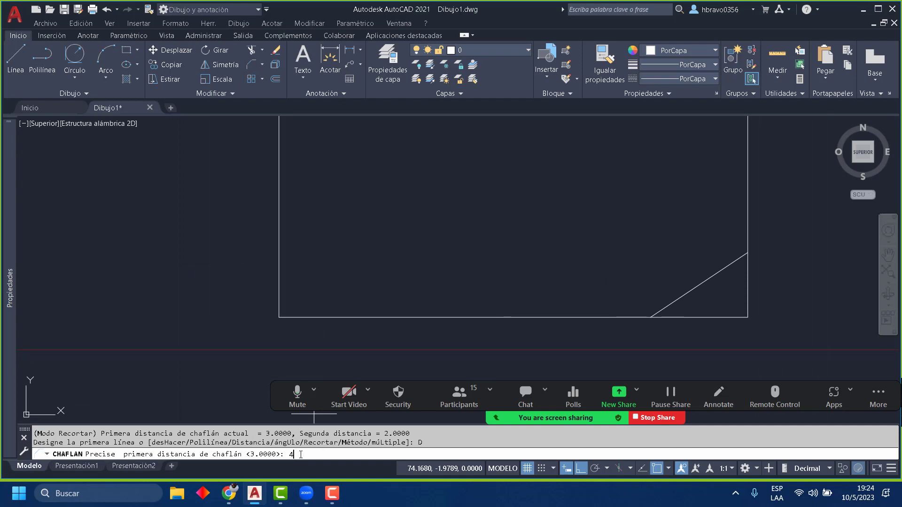
{"action": "key", "text": "Return"}
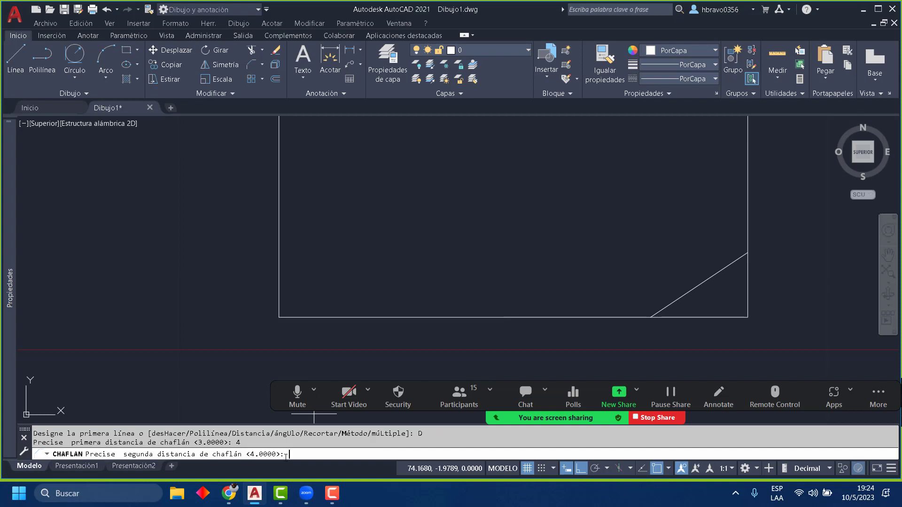
{"action": "type", "text": "2"}
{"action": "key", "text": "Return"}
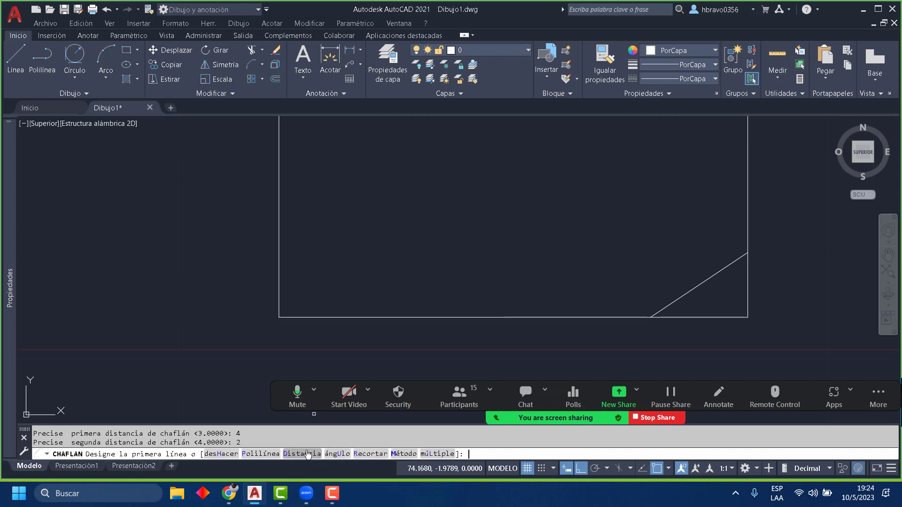
{"action": "left_click", "coordinate": [279, 221]}
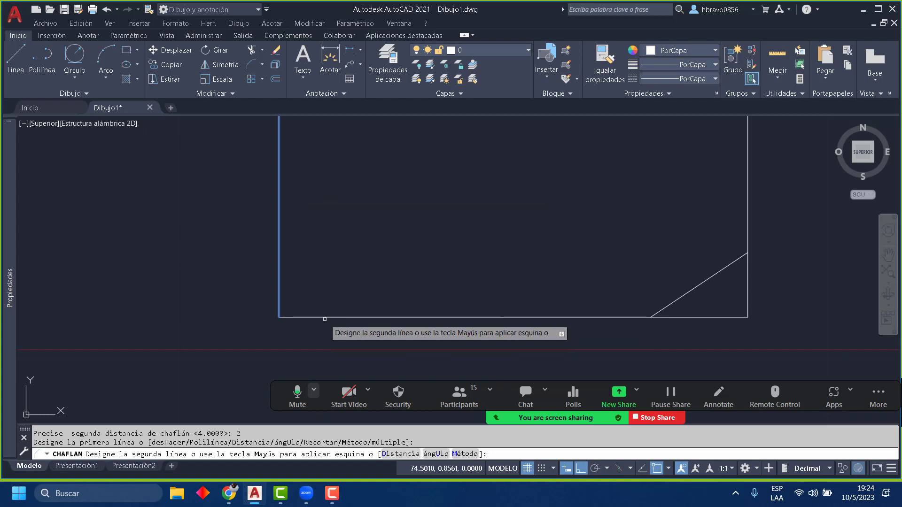
{"action": "left_click", "coordinate": [325, 318]}
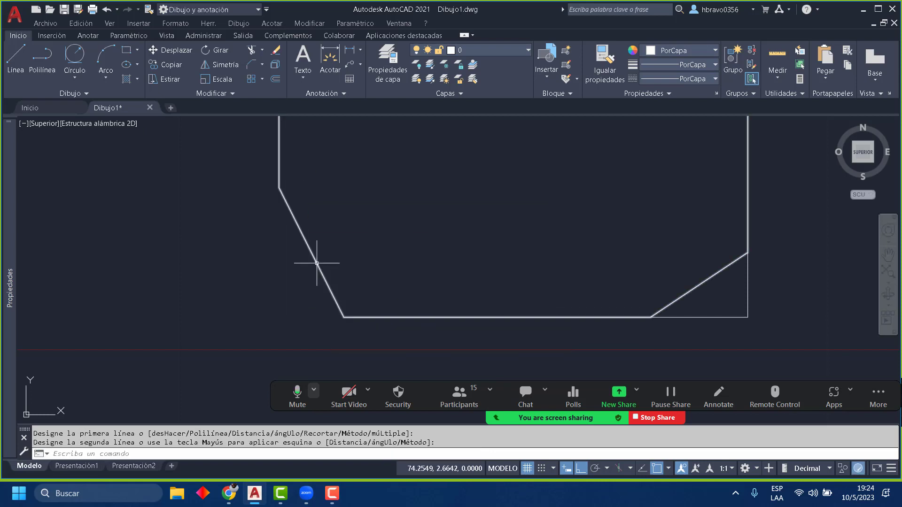
Step: Draw reference lines at the lower-left chamfer, 4 down from its upper end and across to its lower end
{"action": "left_click", "coordinate": [16, 61]}
{"action": "left_click", "coordinate": [279, 187]}
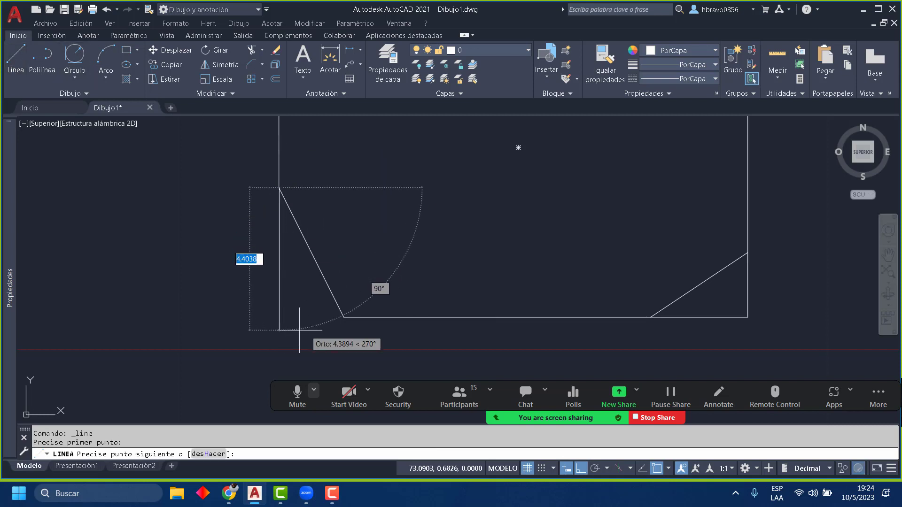
{"action": "type", "text": "4"}
{"action": "key", "text": "Return"}
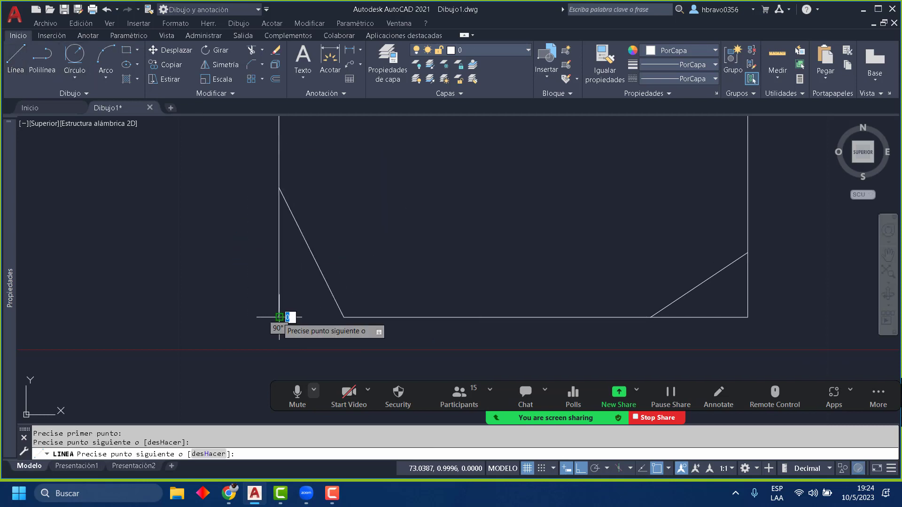
{"action": "left_click", "coordinate": [345, 317]}
{"action": "key", "text": "Return"}
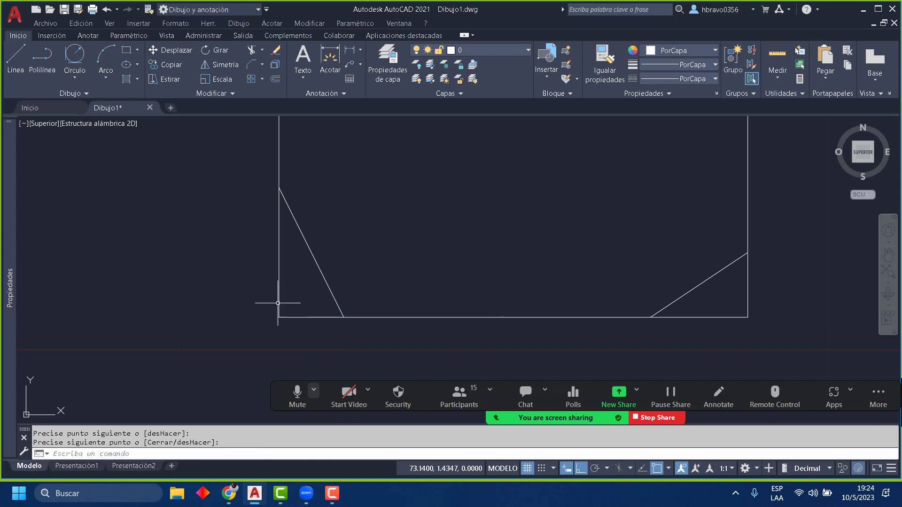
Step: Erase the four reference lines at the rectangle's two chamfered corners
{"action": "left_click", "coordinate": [289, 324]}
{"action": "left_click", "coordinate": [263, 297]}
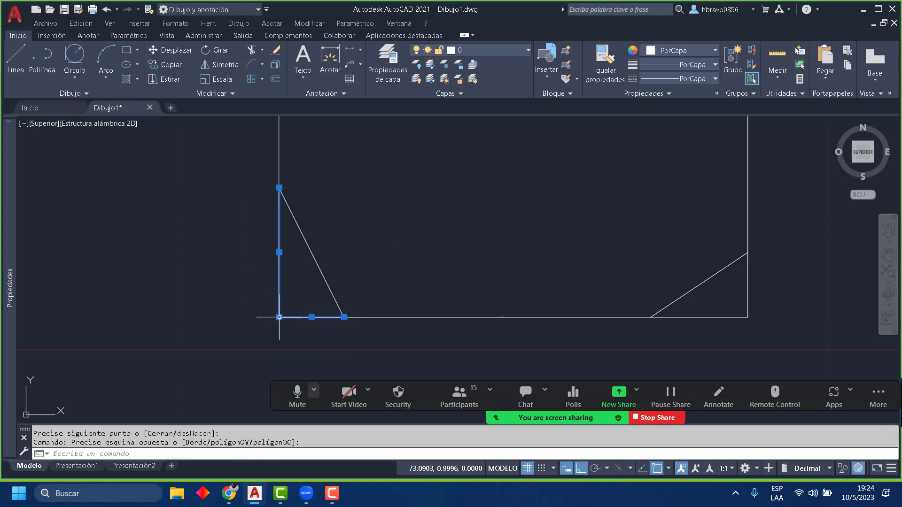
{"action": "key", "text": "Escape"}
{"action": "left_click", "coordinate": [323, 332]}
{"action": "left_click", "coordinate": [258, 294]}
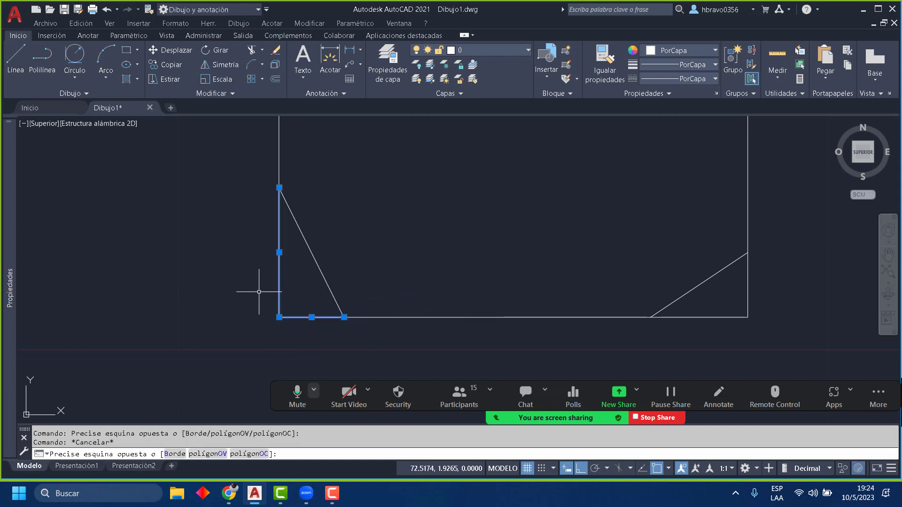
{"action": "left_click", "coordinate": [793, 343]}
{"action": "left_click", "coordinate": [730, 301]}
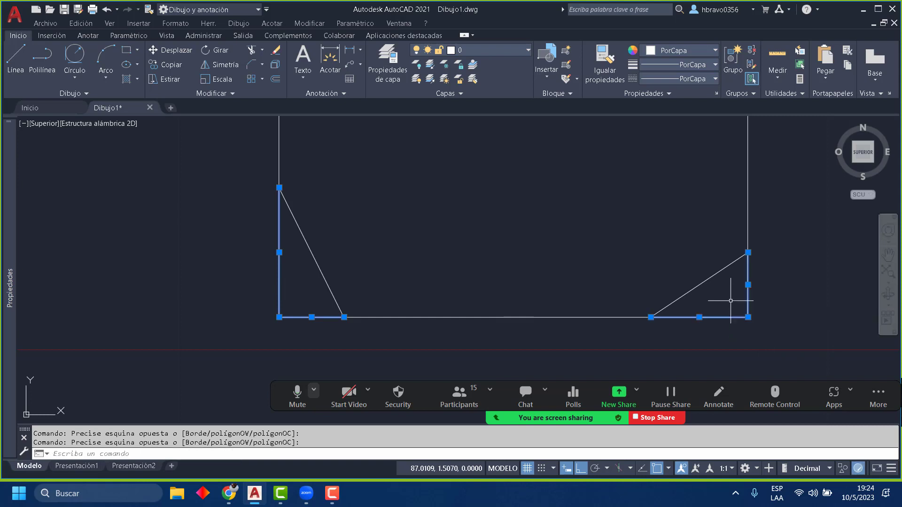
{"action": "key", "text": "Delete"}
Step: Erase all objects in the drawing, including the horizontal lines, both cubes and the chamfered rectangle
{"action": "scroll", "coordinate": [696, 285], "scroll_direction": "down", "scroll_amount": 3}
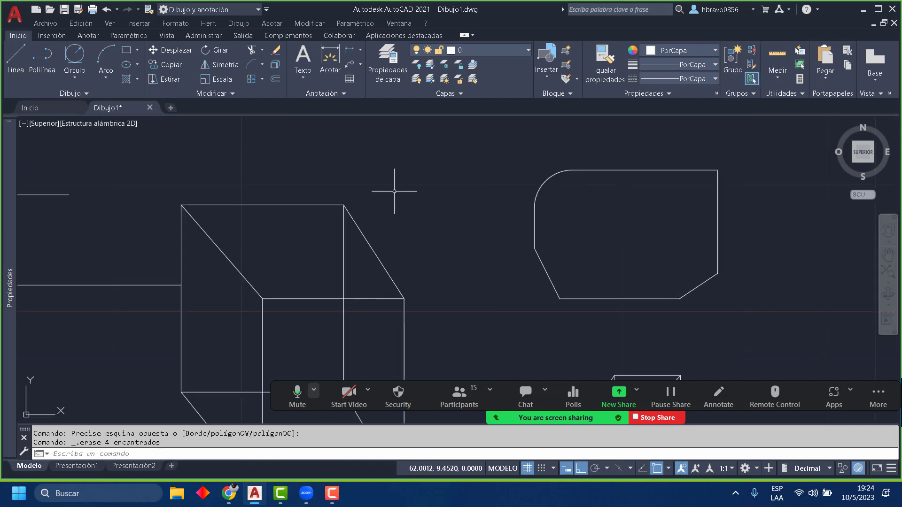
{"action": "scroll", "coordinate": [394, 191], "scroll_direction": "down", "scroll_amount": 3}
{"action": "middle_click_drag", "start_coordinate": [448, 238], "coordinate": [439, 188]}
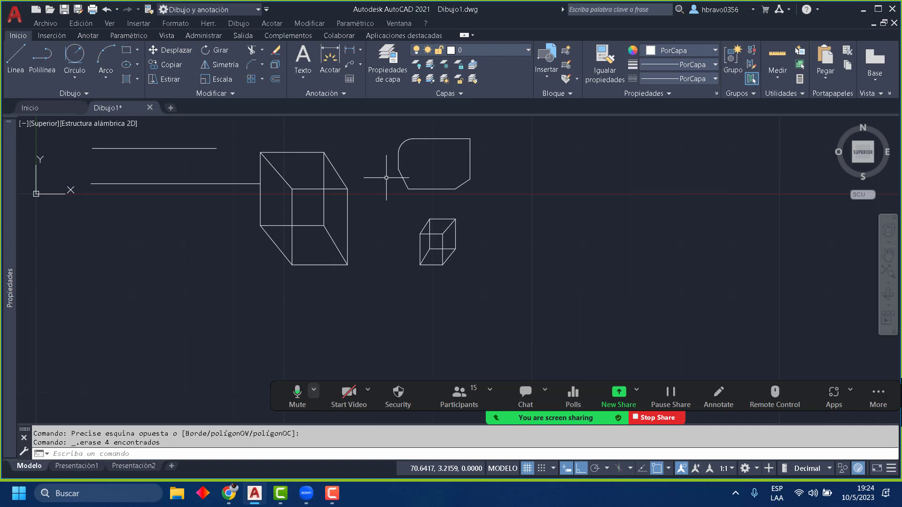
{"action": "scroll", "coordinate": [445, 218], "scroll_direction": "down", "scroll_amount": 2}
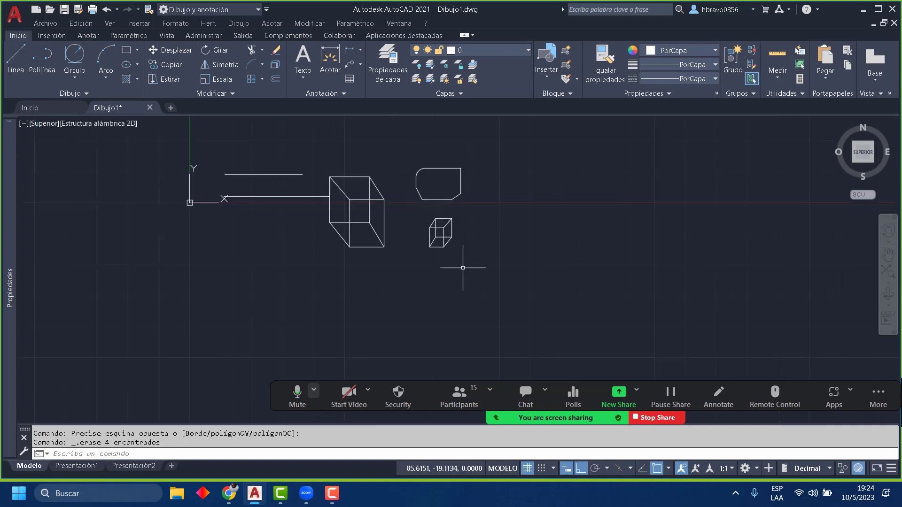
{"action": "left_click", "coordinate": [543, 289]}
{"action": "left_click", "coordinate": [181, 141]}
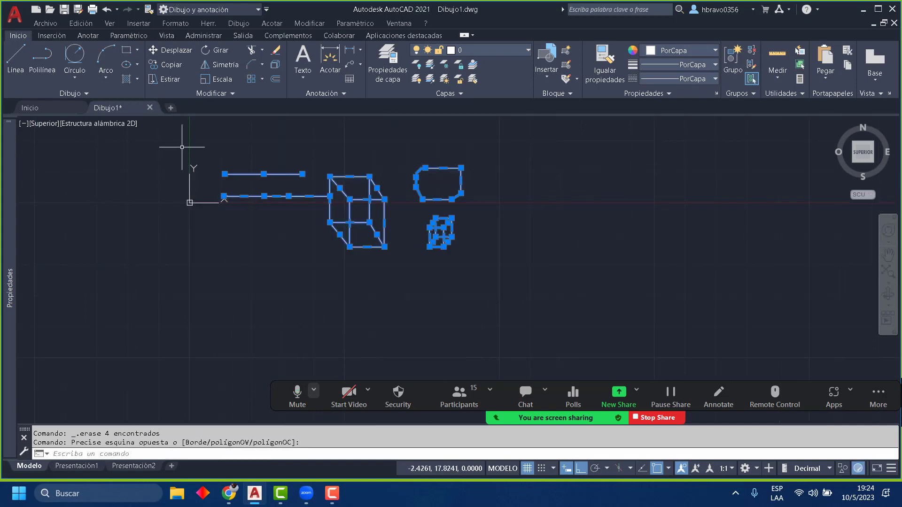
{"action": "key", "text": "Delete"}
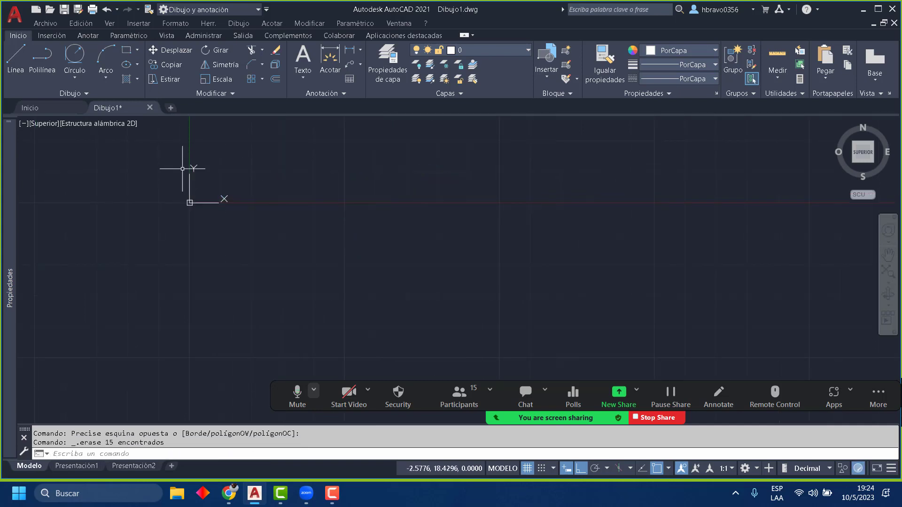
Step: Draw a single vertical line to the right of the origin, crossing the X axis
{"action": "left_click", "coordinate": [230, 94]}
{"action": "left_click", "coordinate": [373, 155]}
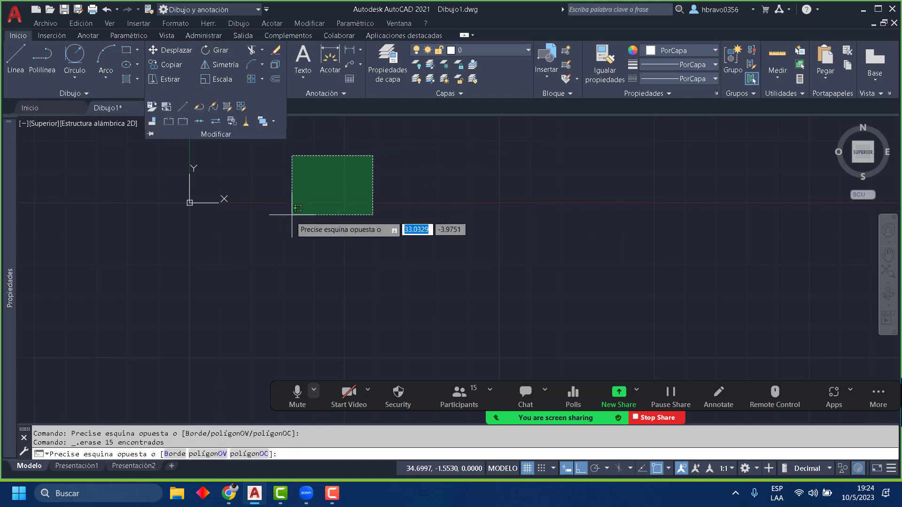
{"action": "left_click", "coordinate": [270, 238]}
{"action": "left_click", "coordinate": [9, 66]}
{"action": "left_click", "coordinate": [302, 154]}
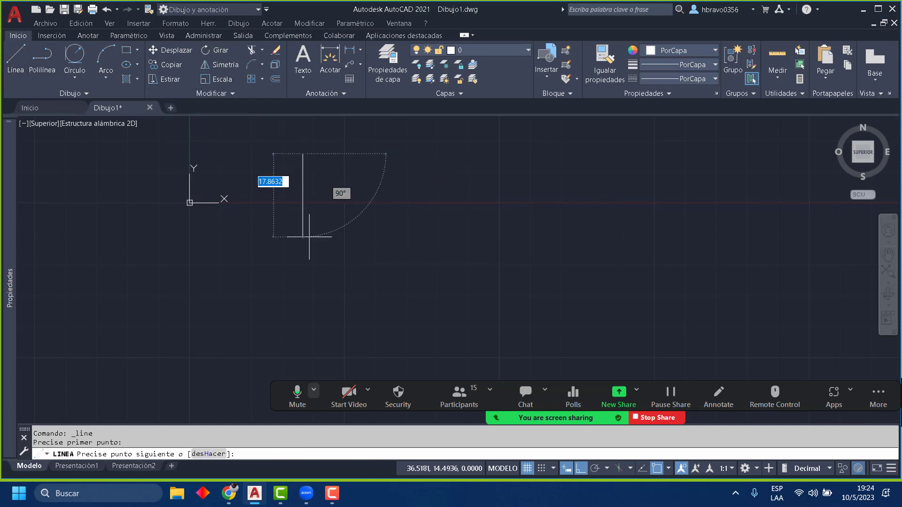
{"action": "left_click", "coordinate": [302, 273]}
{"action": "key", "text": "Return"}
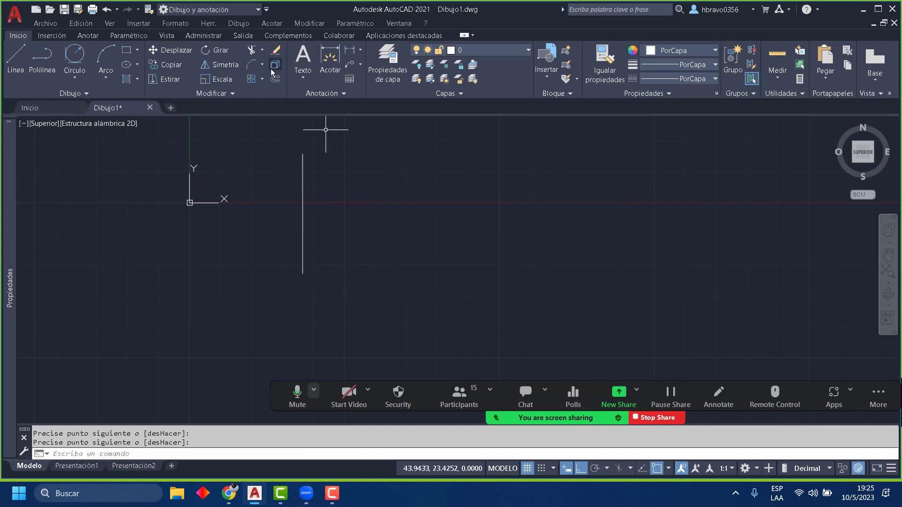
Step: Draw a wavy open spline through six fit points to the right of the vertical line, with Ortho mode off
{"action": "left_click", "coordinate": [261, 79]}
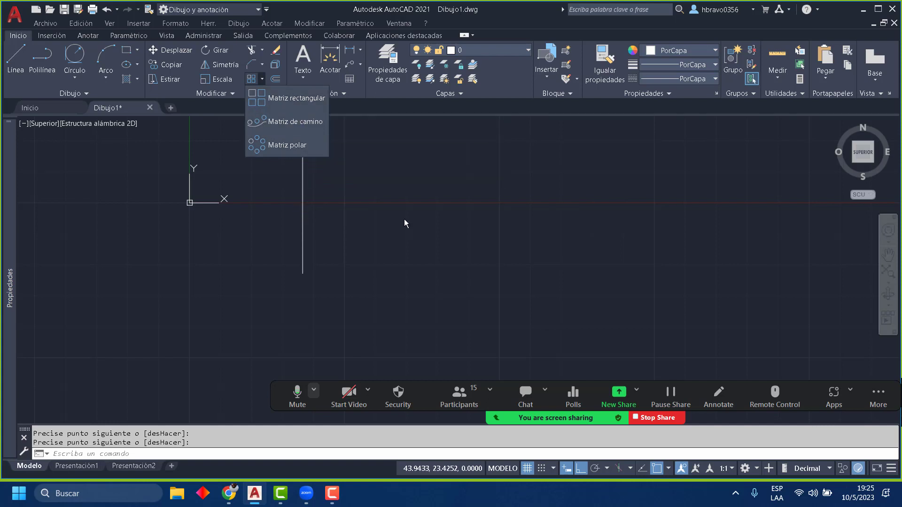
{"action": "left_click", "coordinate": [46, 65]}
{"action": "left_click", "coordinate": [73, 93]}
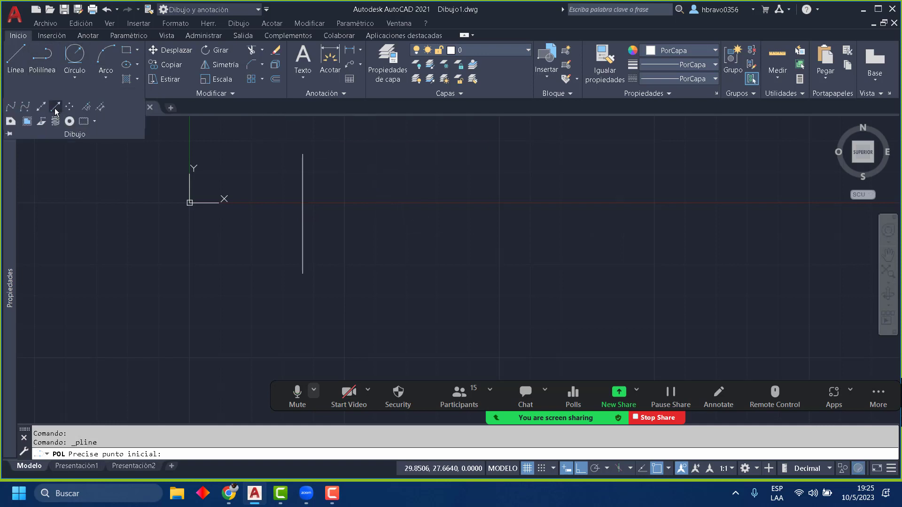
{"action": "left_click", "coordinate": [10, 107]}
{"action": "left_click", "coordinate": [438, 281]}
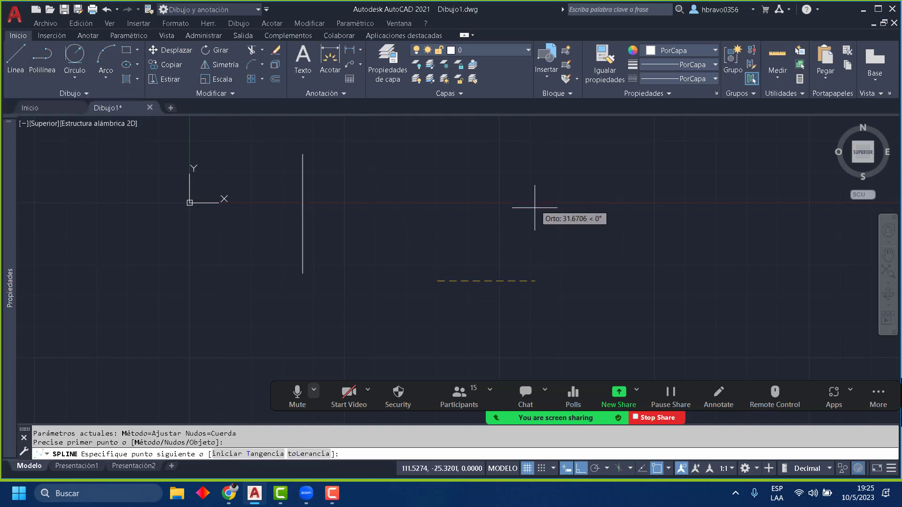
{"action": "left_click", "coordinate": [581, 468]}
{"action": "left_click", "coordinate": [517, 219]}
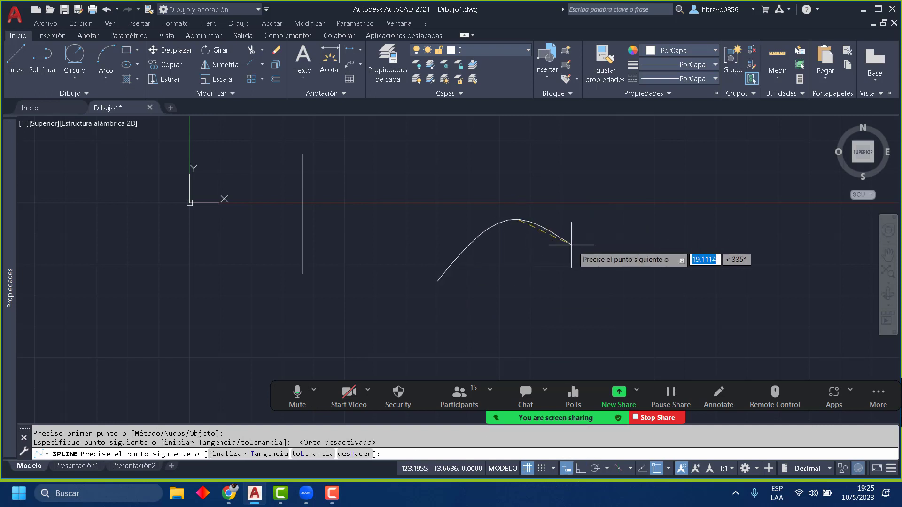
{"action": "left_click", "coordinate": [603, 255]}
{"action": "left_click", "coordinate": [722, 211]}
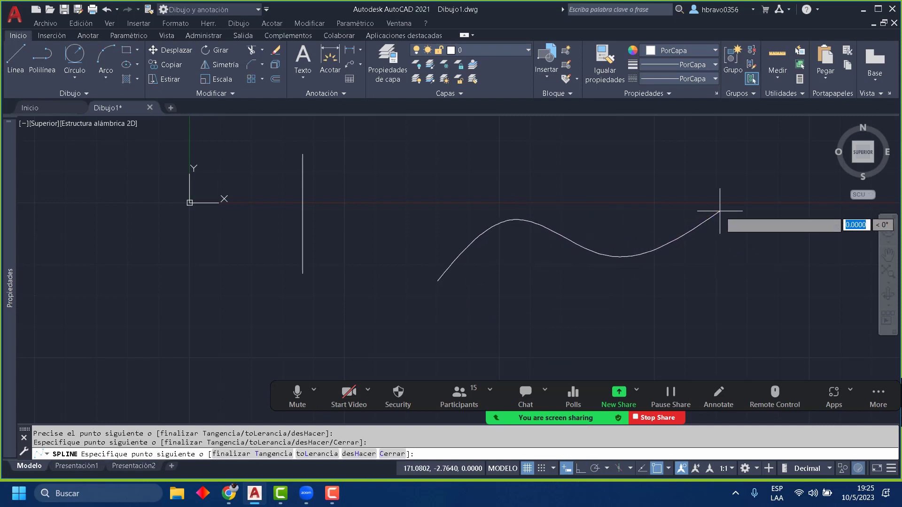
{"action": "left_click", "coordinate": [748, 156]}
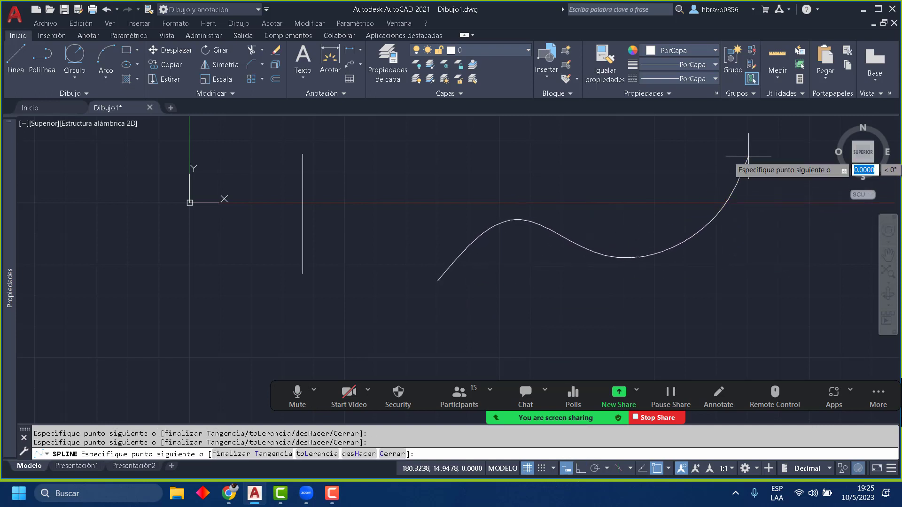
{"action": "left_click", "coordinate": [801, 267]}
{"action": "key", "text": "Return"}
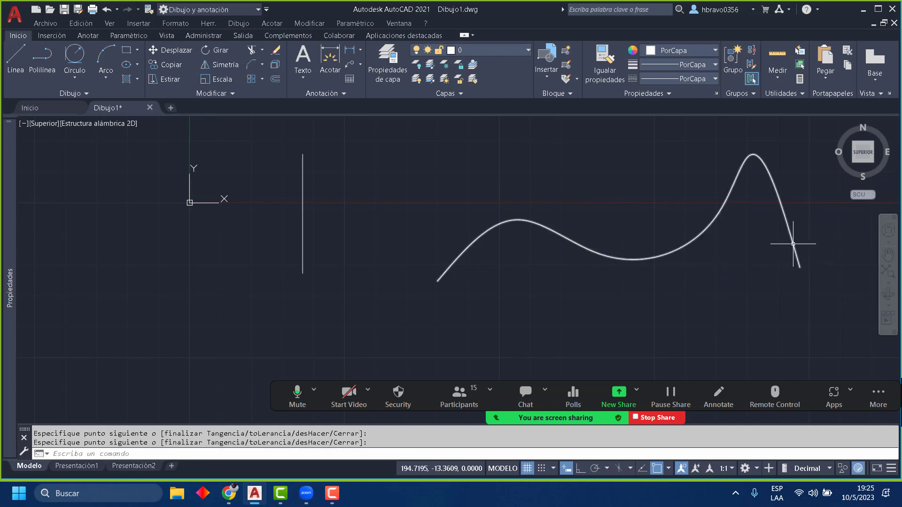
Step: Reshape the spline by moving its fourth fit point up and to the left and its third slightly up and to the right
{"action": "left_click", "coordinate": [782, 213]}
{"action": "left_click", "coordinate": [720, 211]}
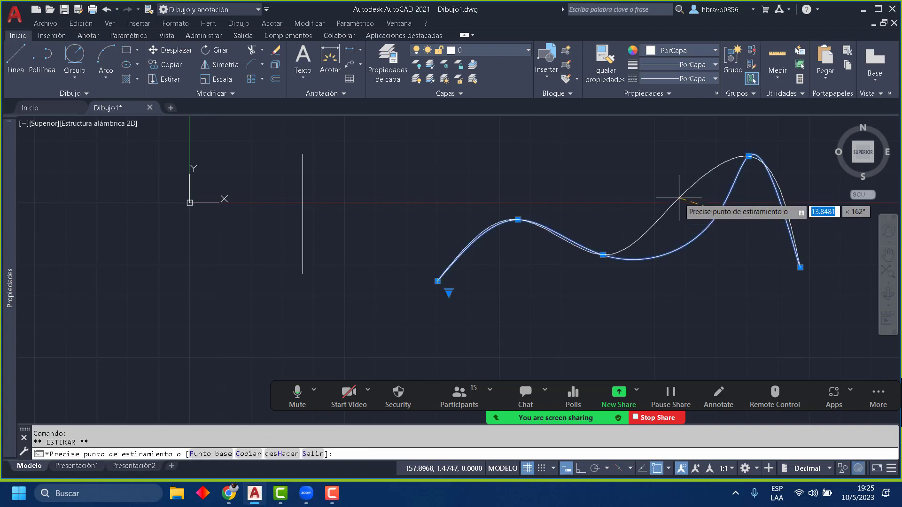
{"action": "left_click", "coordinate": [679, 198]}
{"action": "left_click", "coordinate": [603, 256]}
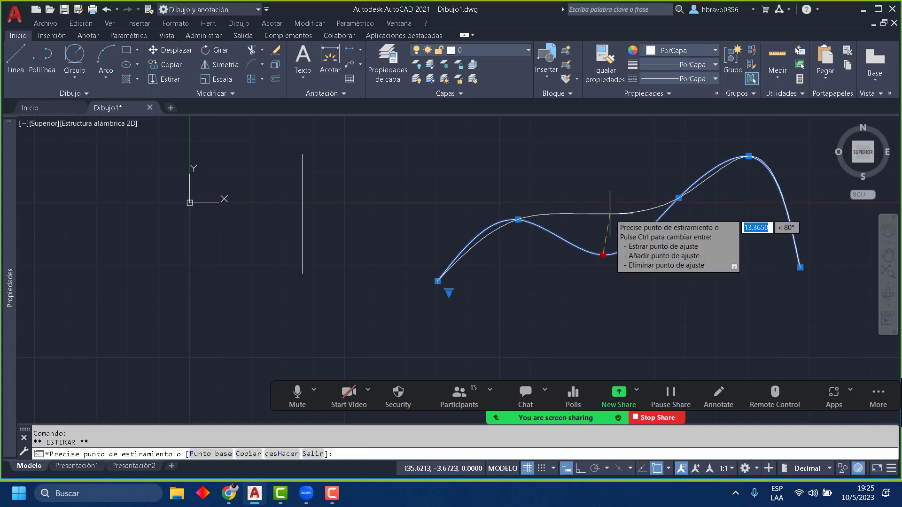
{"action": "left_click", "coordinate": [611, 214]}
{"action": "left_click", "coordinate": [611, 213]}
{"action": "left_click", "coordinate": [619, 246]}
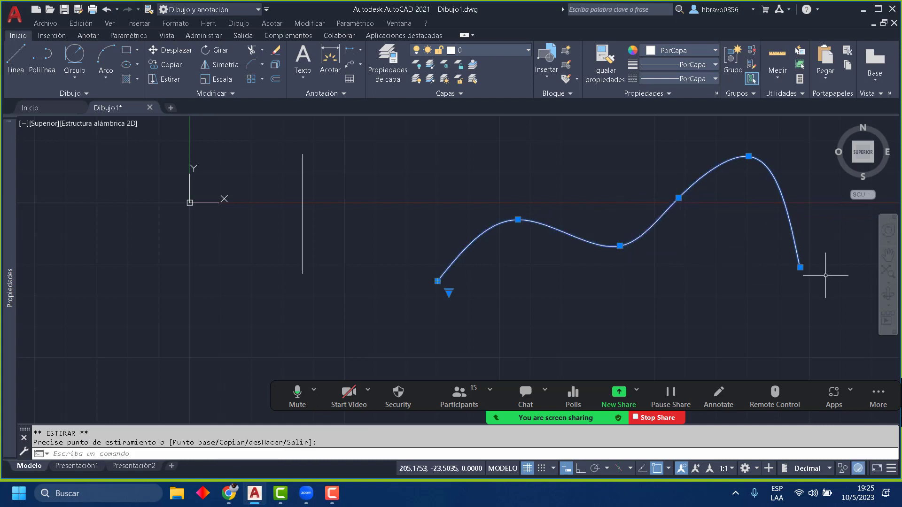
{"action": "key", "text": "Escape"}
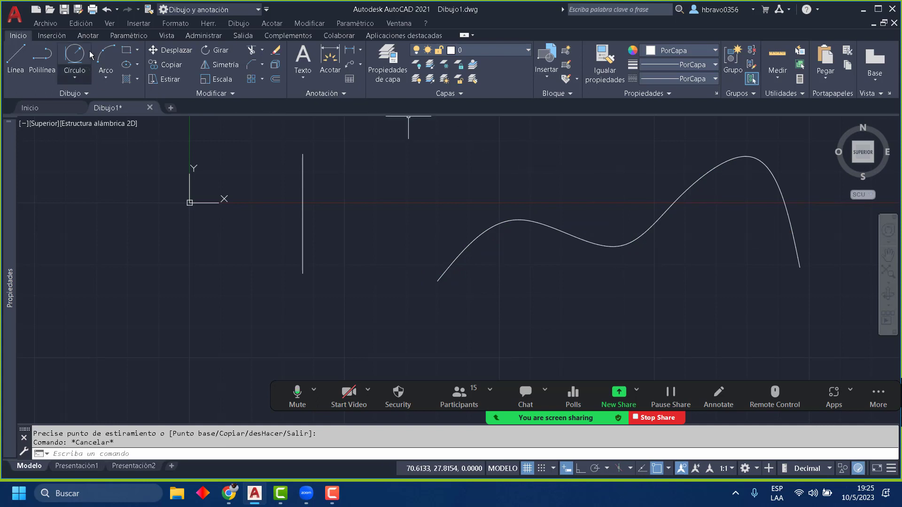
Step: Draw a small center-radius circle with a radius of about 3.35, centered on the spline's left endpoint
{"action": "left_click", "coordinate": [74, 78]}
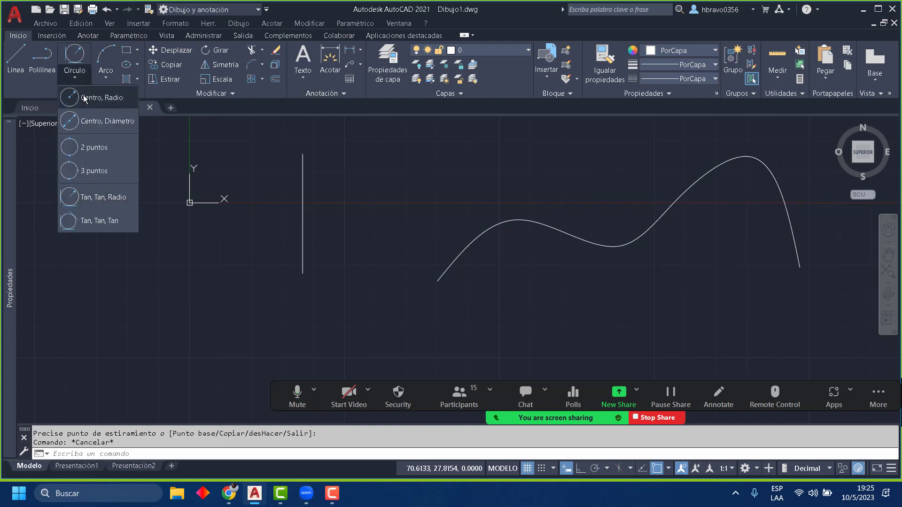
{"action": "left_click", "coordinate": [94, 97]}
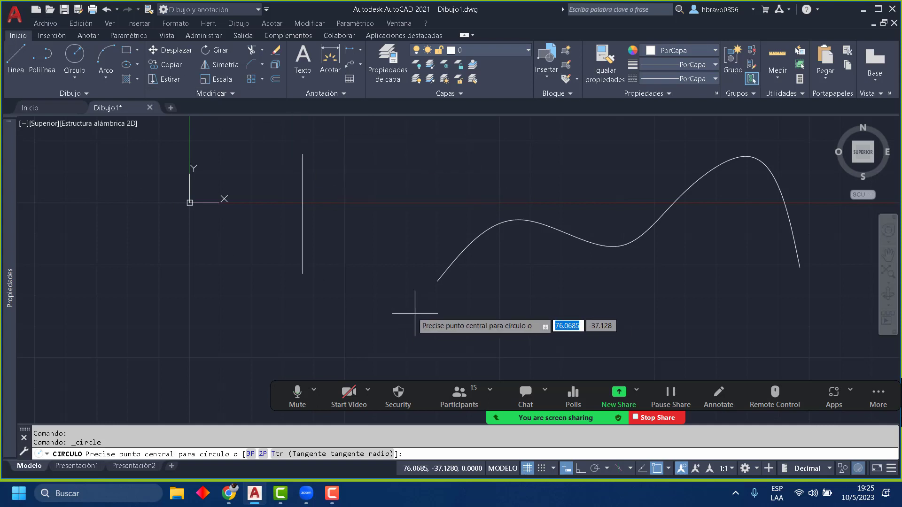
{"action": "left_click", "coordinate": [437, 279]}
{"action": "left_click", "coordinate": [448, 283]}
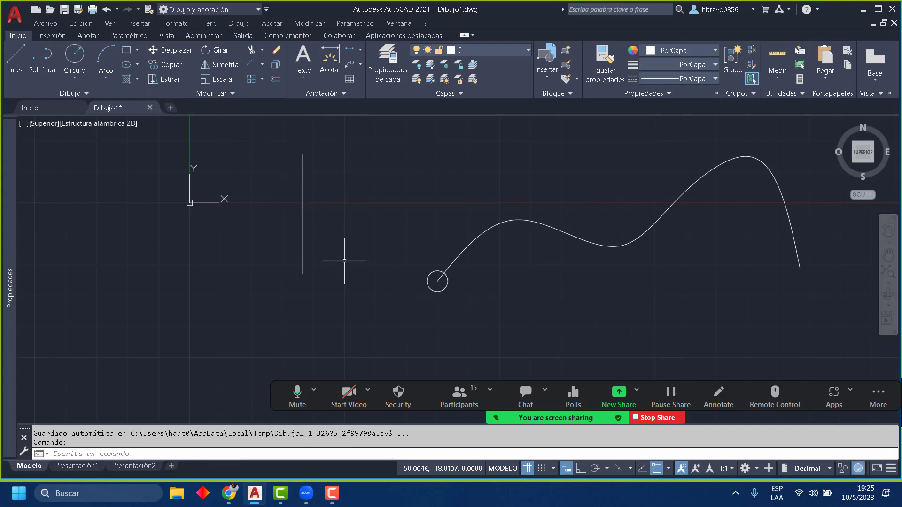
Step: Draw a second small circle in the empty area above the spline
{"action": "left_click", "coordinate": [75, 55]}
{"action": "middle_click_drag", "start_coordinate": [367, 180], "coordinate": [332, 282]}
{"action": "left_click", "coordinate": [387, 132]}
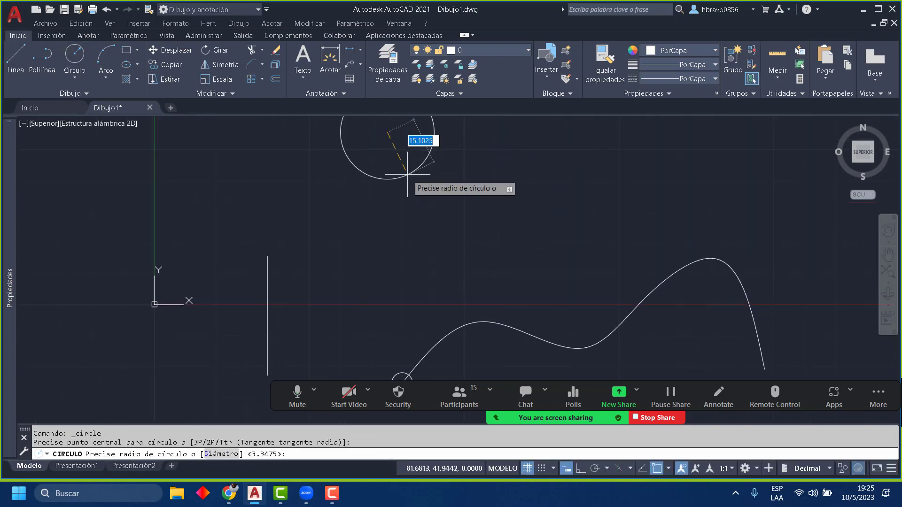
{"action": "left_click", "coordinate": [396, 140]}
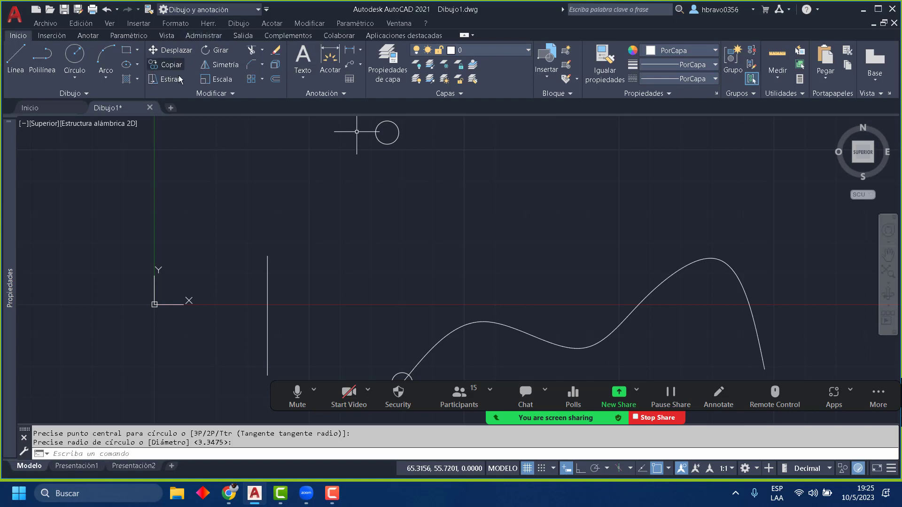
Step: Create an associative rectangular array of the upper circle with 10 columns and 9 rows
{"action": "left_click", "coordinate": [252, 82]}
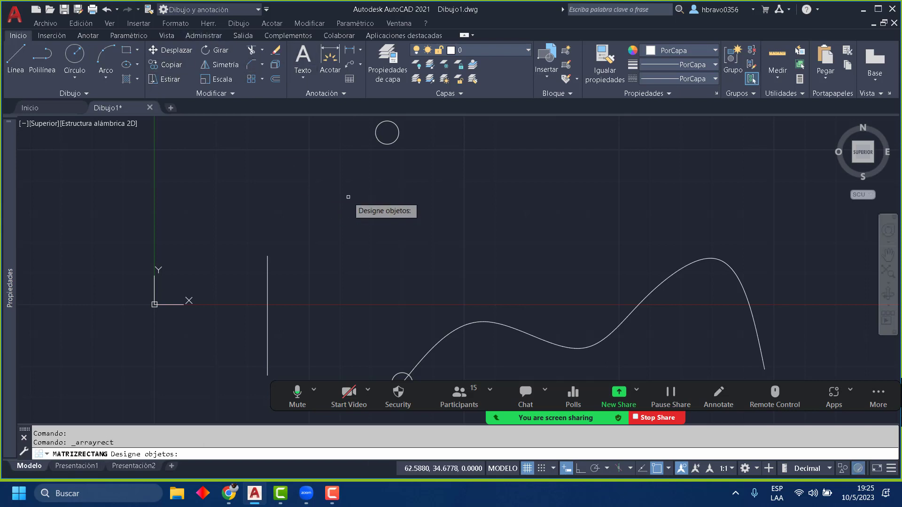
{"action": "left_click", "coordinate": [392, 142]}
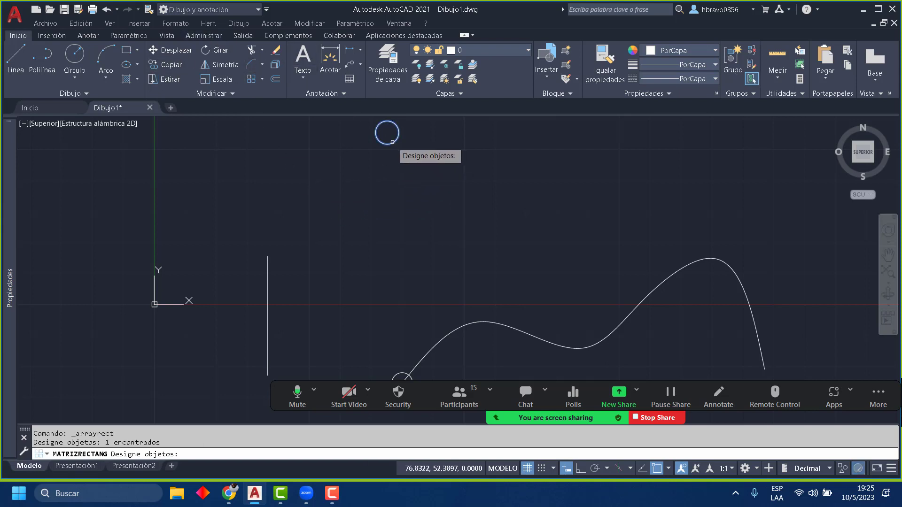
{"action": "key", "text": "Return"}
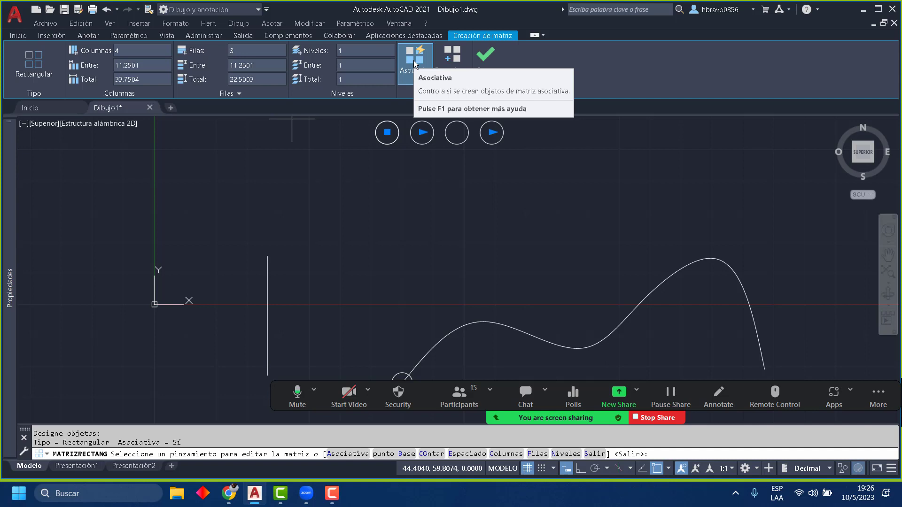
{"action": "scroll", "coordinate": [404, 197], "scroll_direction": "down", "scroll_amount": 4}
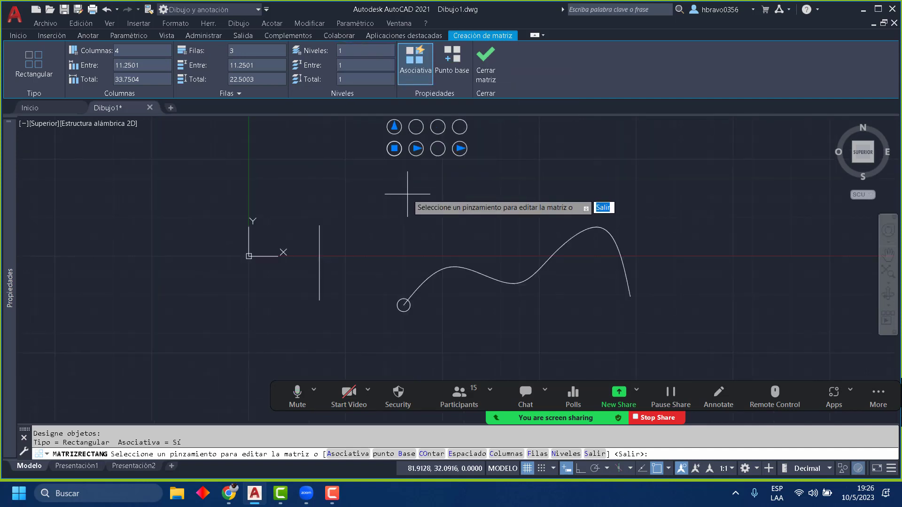
{"action": "scroll", "coordinate": [393, 278], "scroll_direction": "up", "scroll_amount": 5}
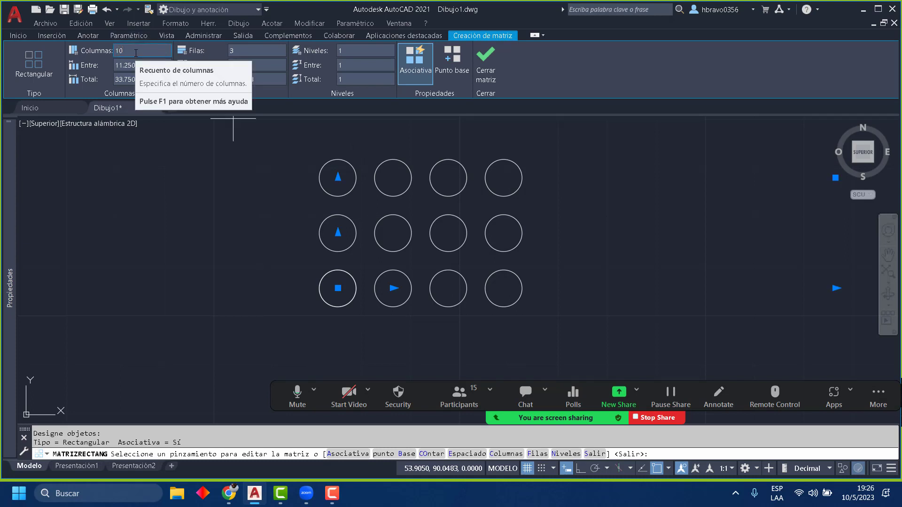
{"action": "key", "text": "Return"}
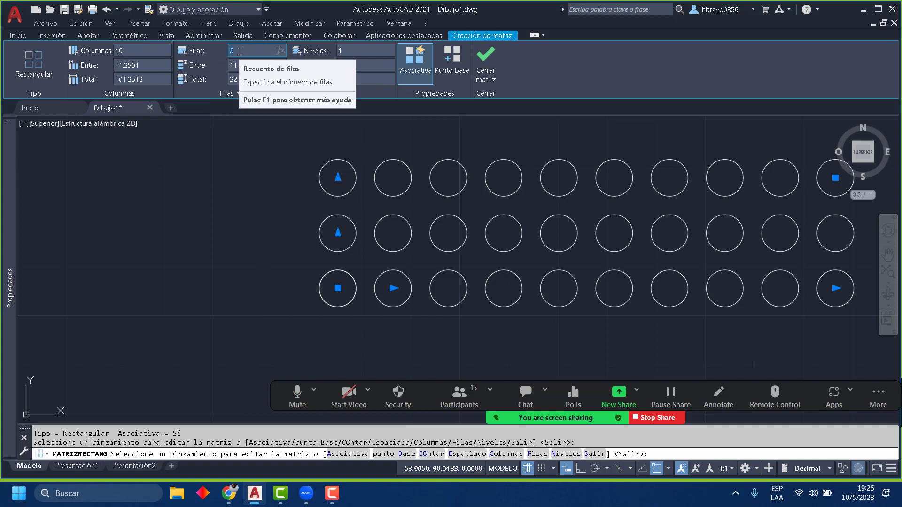
{"action": "key", "text": "Return"}
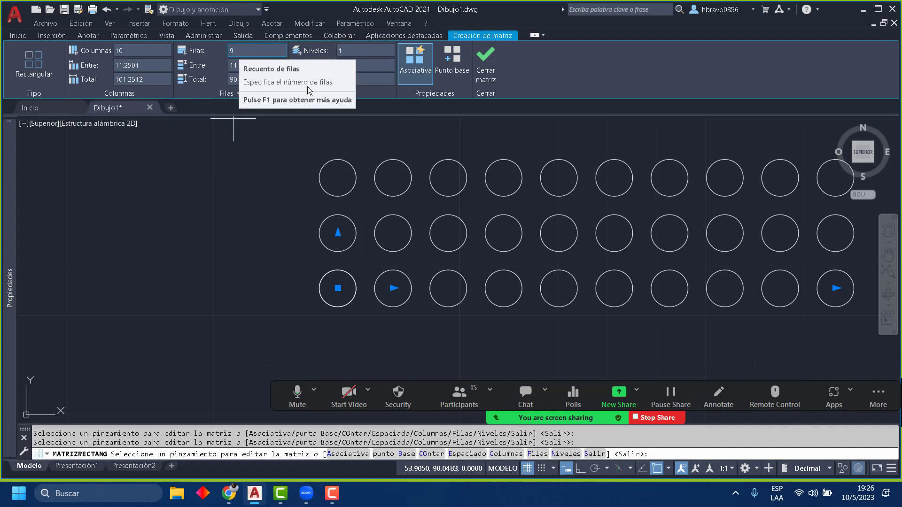
{"action": "left_click", "coordinate": [155, 66]}
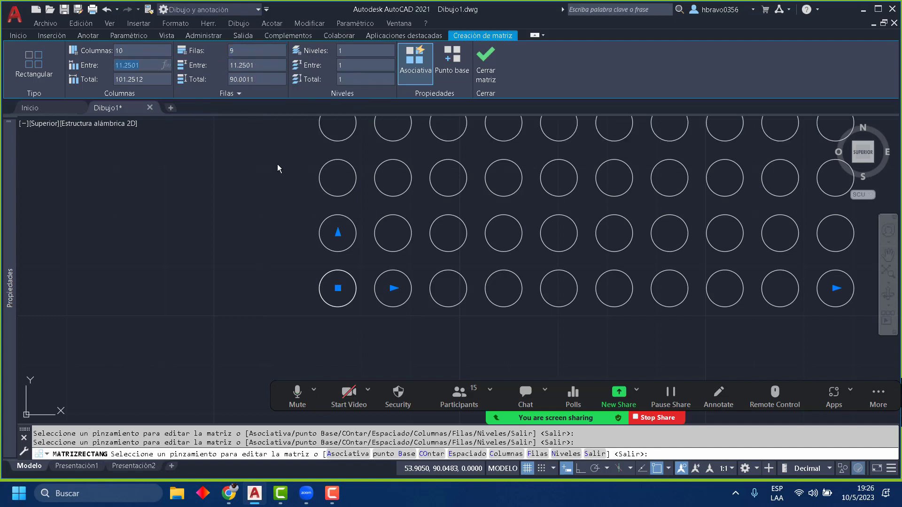
{"action": "scroll", "coordinate": [278, 167], "scroll_direction": "down", "scroll_amount": 6}
{"action": "middle_click_drag", "start_coordinate": [358, 206], "coordinate": [363, 300]}
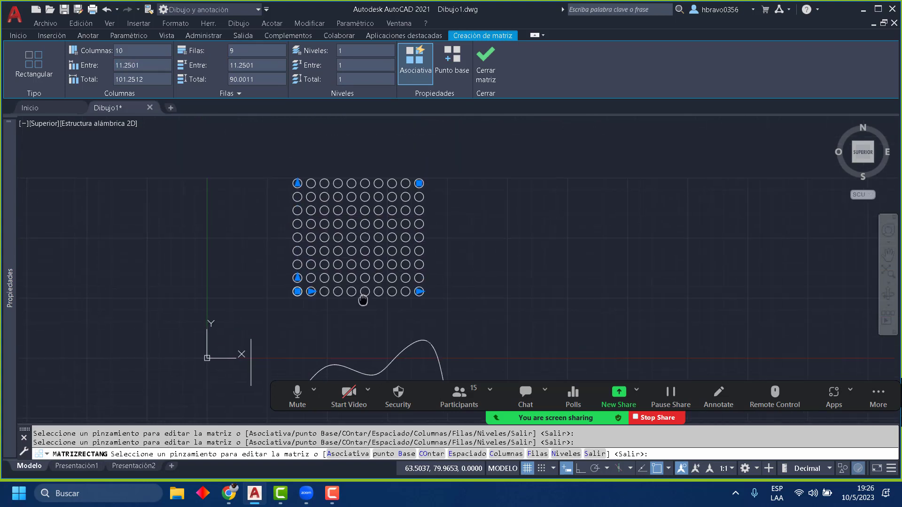
{"action": "scroll", "coordinate": [335, 244], "scroll_direction": "up", "scroll_amount": 3}
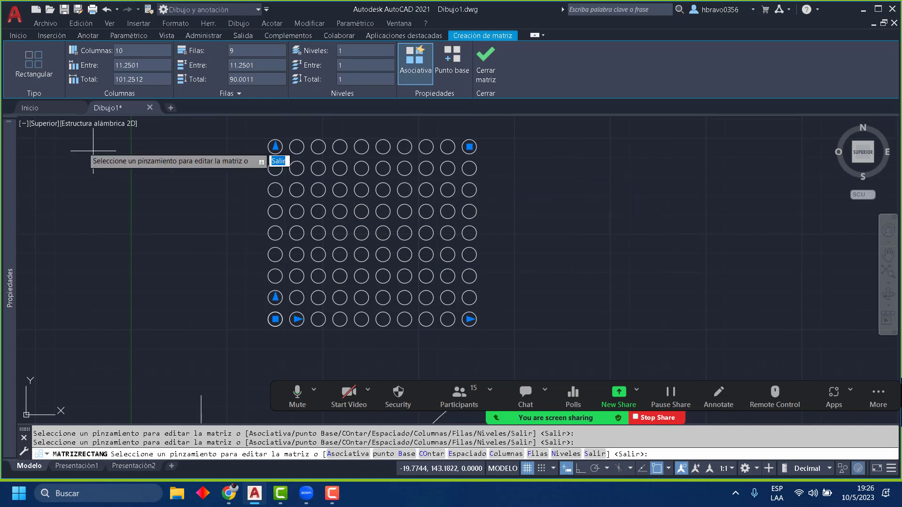
{"action": "left_click", "coordinate": [485, 64]}
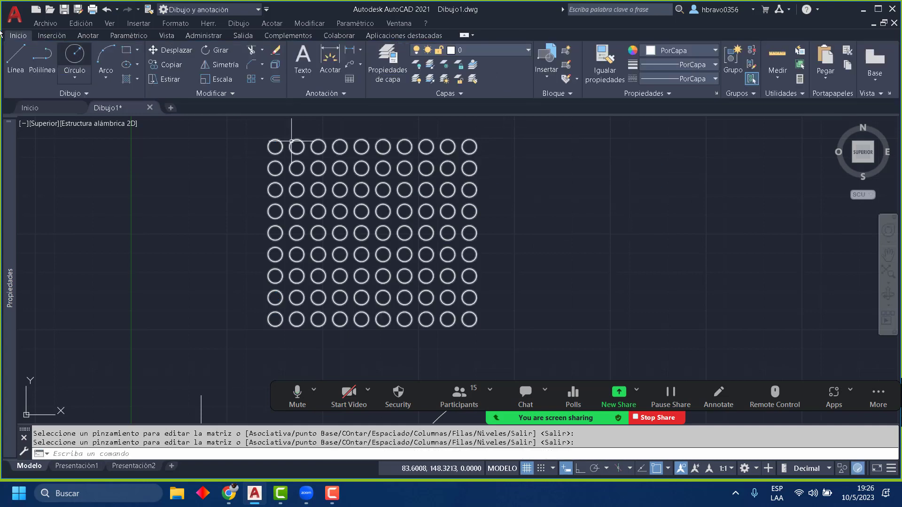
{"action": "left_click", "coordinate": [137, 79]}
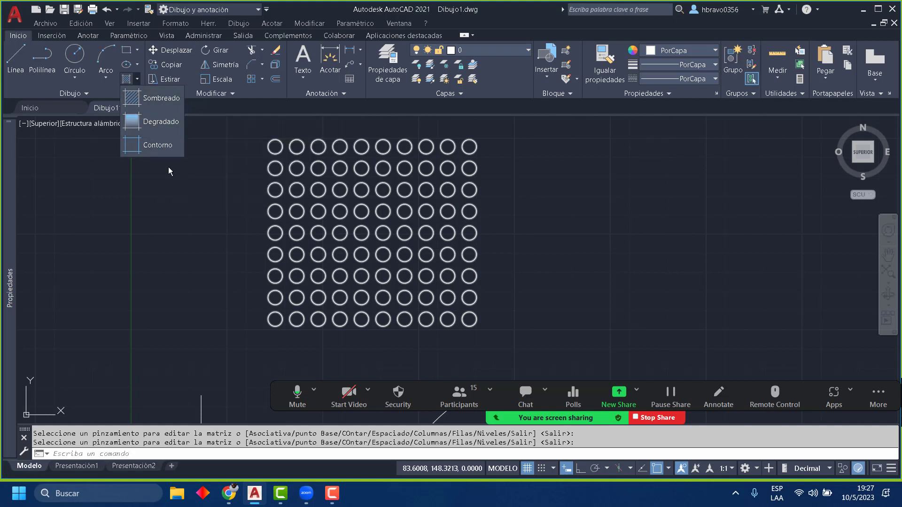
{"action": "left_click", "coordinate": [161, 105]}
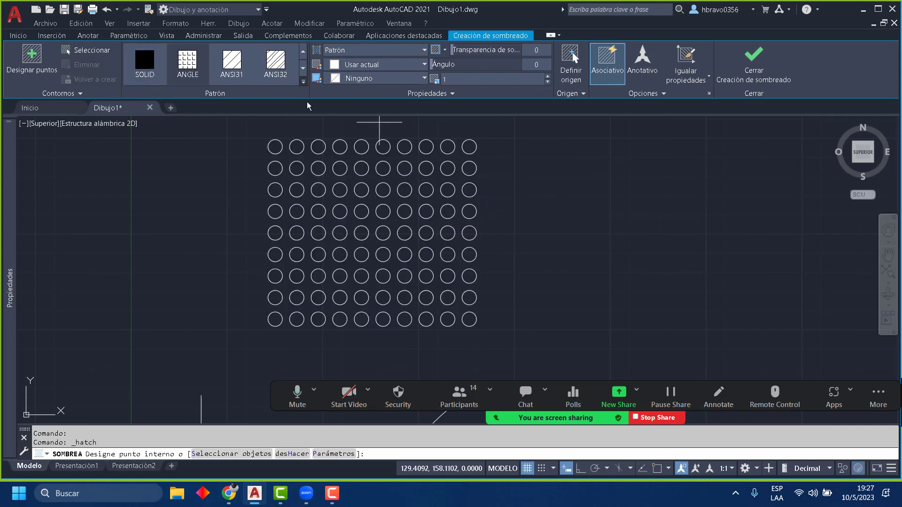
{"action": "middle_click_drag", "start_coordinate": [572, 249], "coordinate": [400, 244]}
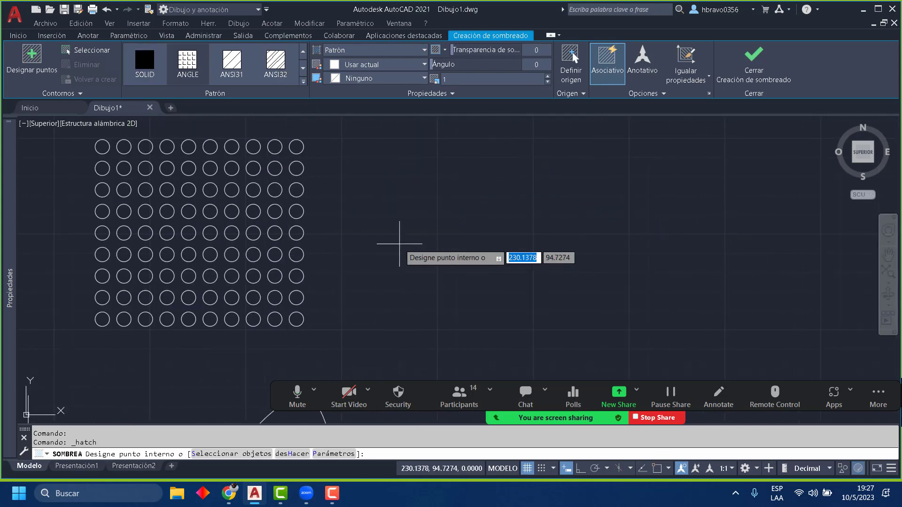
{"action": "key", "text": "Escape"}
Step: Draw a closed irregular quadrilateral from four connected lines to the right of the circle array
{"action": "left_click", "coordinate": [15, 56]}
{"action": "left_click", "coordinate": [449, 149]}
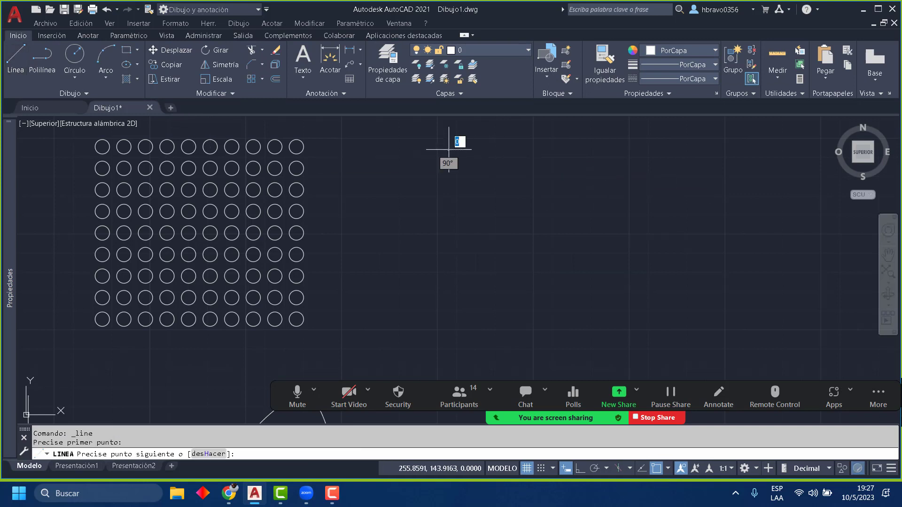
{"action": "left_click", "coordinate": [599, 199]}
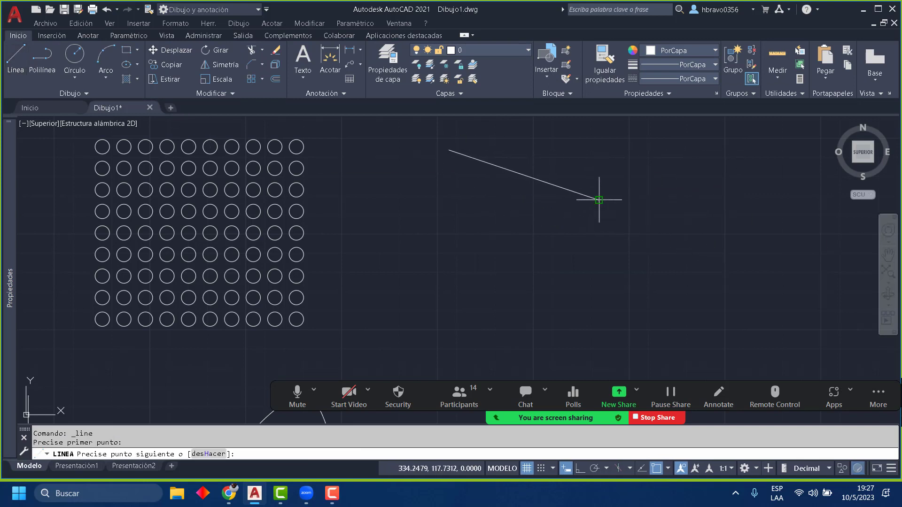
{"action": "left_click", "coordinate": [593, 303]}
{"action": "left_click", "coordinate": [381, 224]}
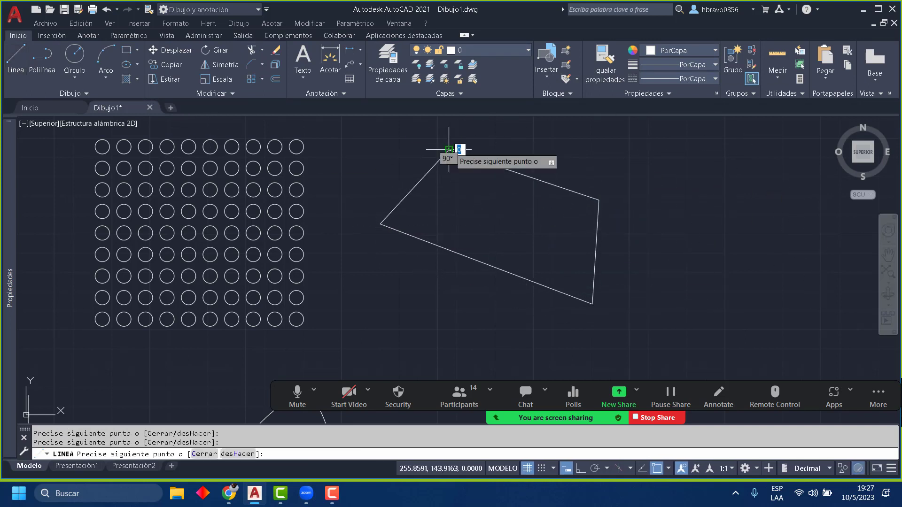
{"action": "left_click", "coordinate": [448, 149]}
{"action": "key", "text": "Return"}
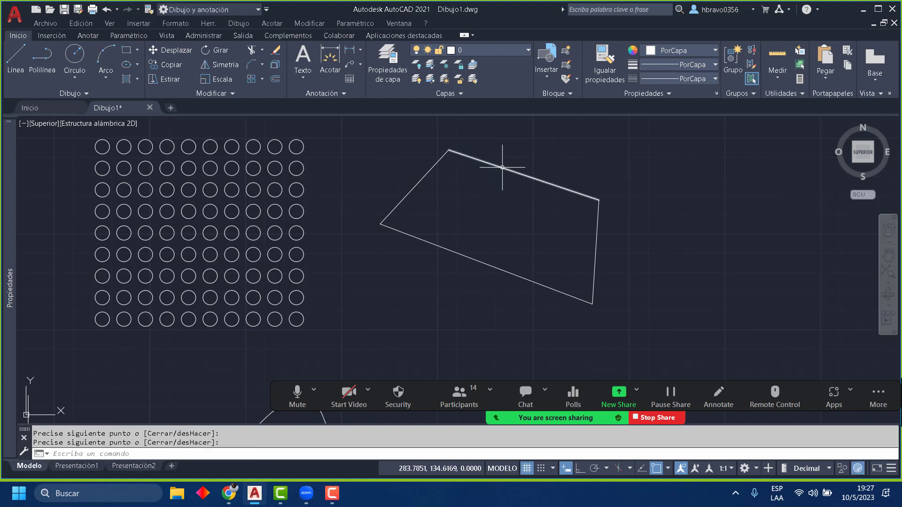
Step: Join the four lines of the irregular quadrilateral into a single polyline
{"action": "left_click", "coordinate": [644, 316]}
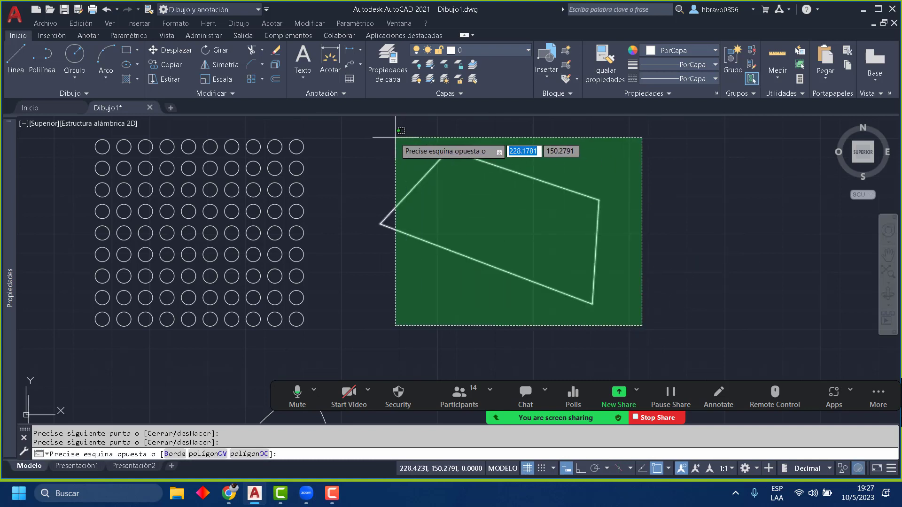
{"action": "left_click", "coordinate": [382, 133]}
{"action": "left_click", "coordinate": [255, 88]}
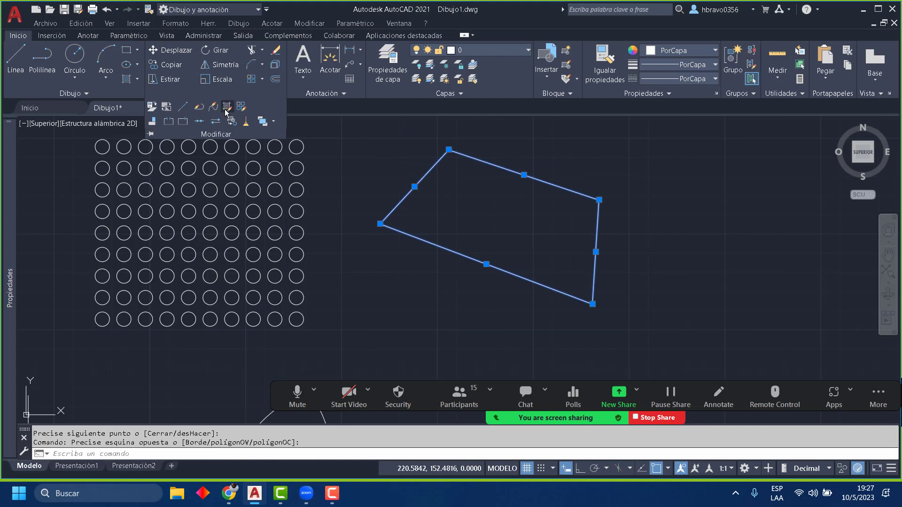
{"action": "key", "text": "Escape"}
{"action": "left_click", "coordinate": [199, 121]}
{"action": "key", "text": "Escape"}
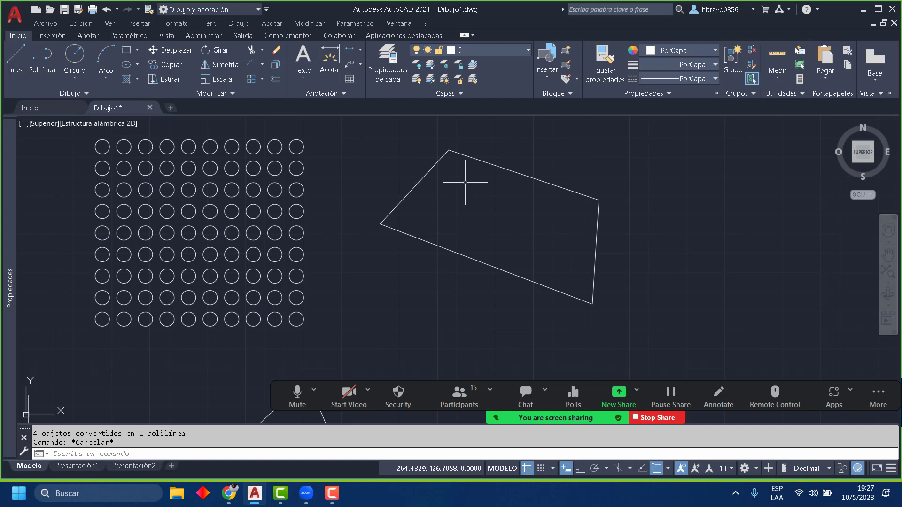
Step: Apply a hatch with the AR-CONC pattern to the interior of the quadrilateral
{"action": "left_click", "coordinate": [137, 81]}
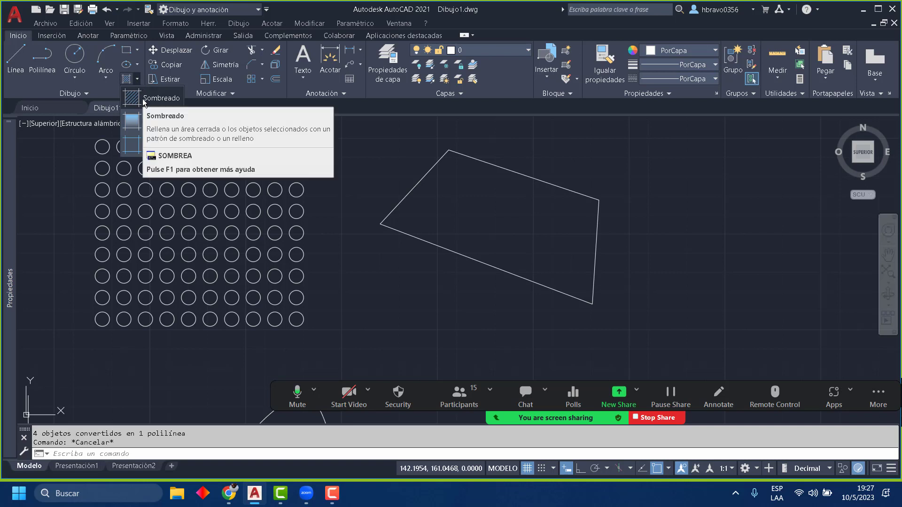
{"action": "left_click", "coordinate": [147, 100]}
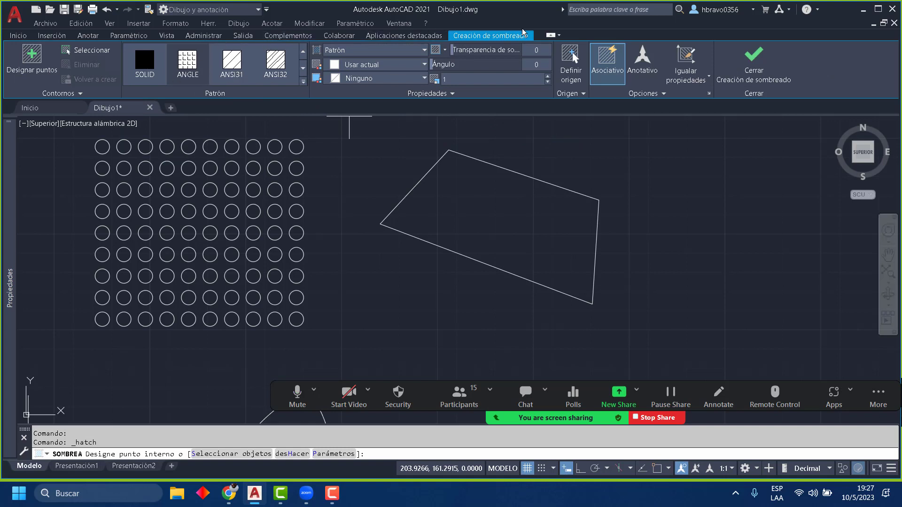
{"action": "left_click", "coordinate": [303, 85]}
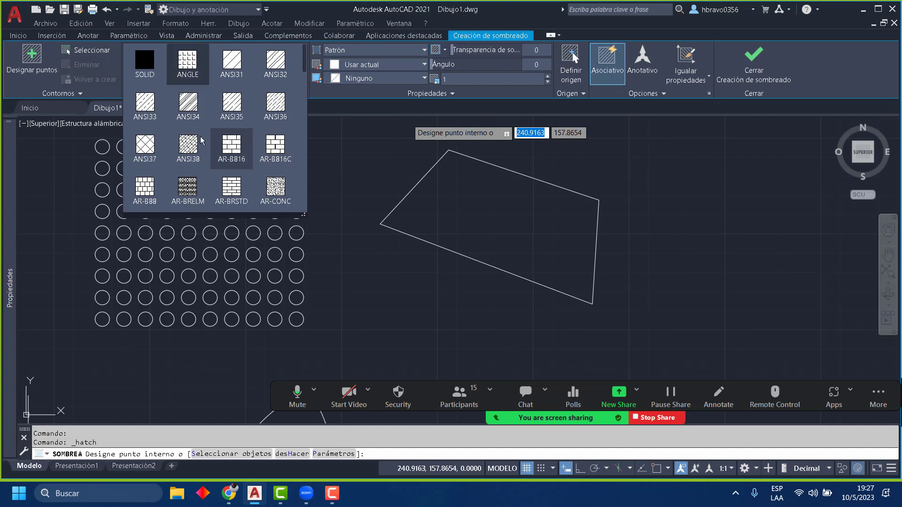
{"action": "scroll", "coordinate": [198, 128], "scroll_direction": "down", "scroll_amount": 4}
{"action": "scroll", "coordinate": [199, 128], "scroll_direction": "down", "scroll_amount": 15}
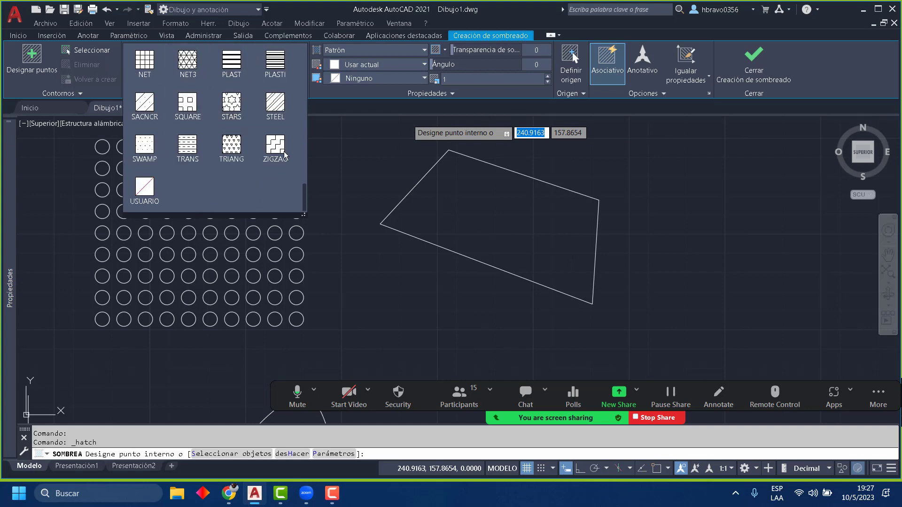
{"action": "scroll", "coordinate": [234, 151], "scroll_direction": "up", "scroll_amount": 18}
{"action": "scroll", "coordinate": [226, 121], "scroll_direction": "down", "scroll_amount": 4}
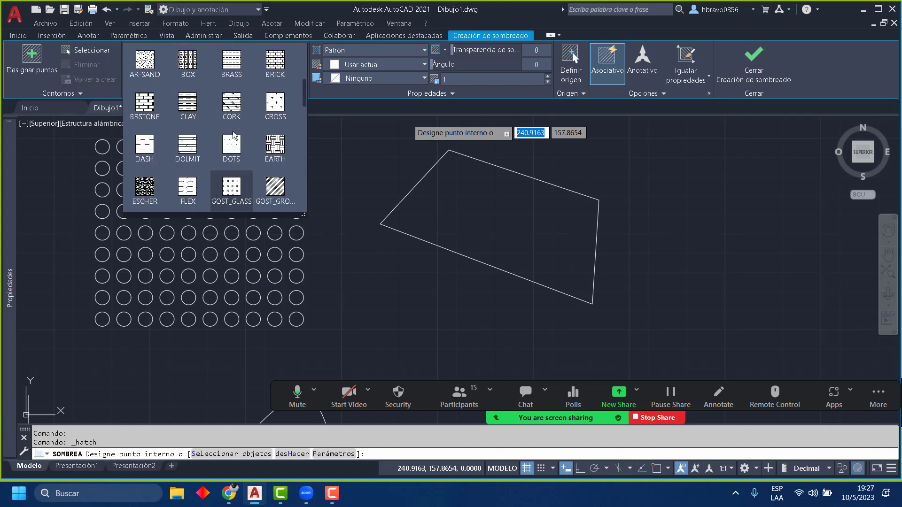
{"action": "scroll", "coordinate": [136, 115], "scroll_direction": "up", "scroll_amount": 4}
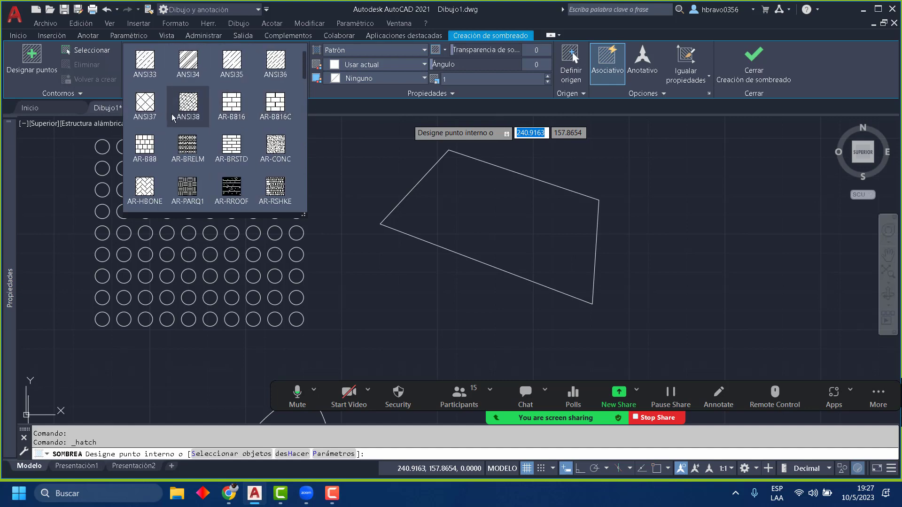
{"action": "scroll", "coordinate": [213, 157], "scroll_direction": "up", "scroll_amount": 1}
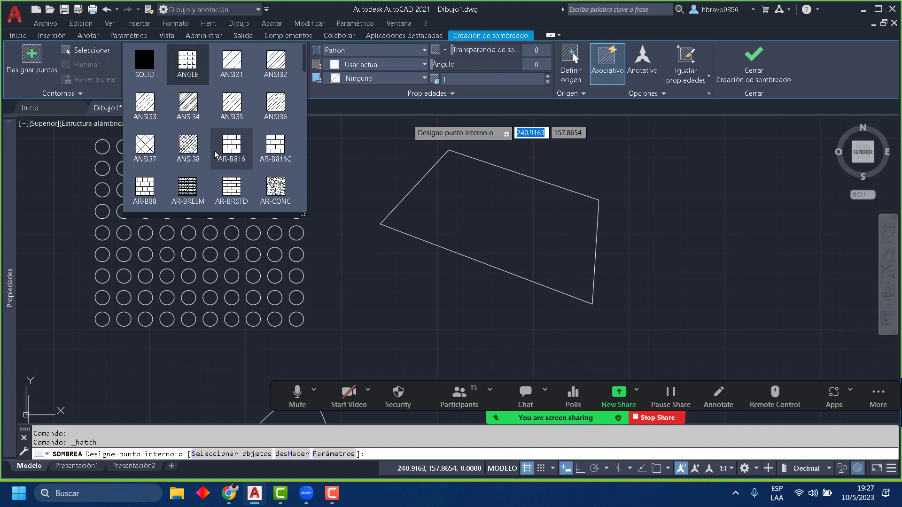
{"action": "scroll", "coordinate": [221, 155], "scroll_direction": "down", "scroll_amount": 7}
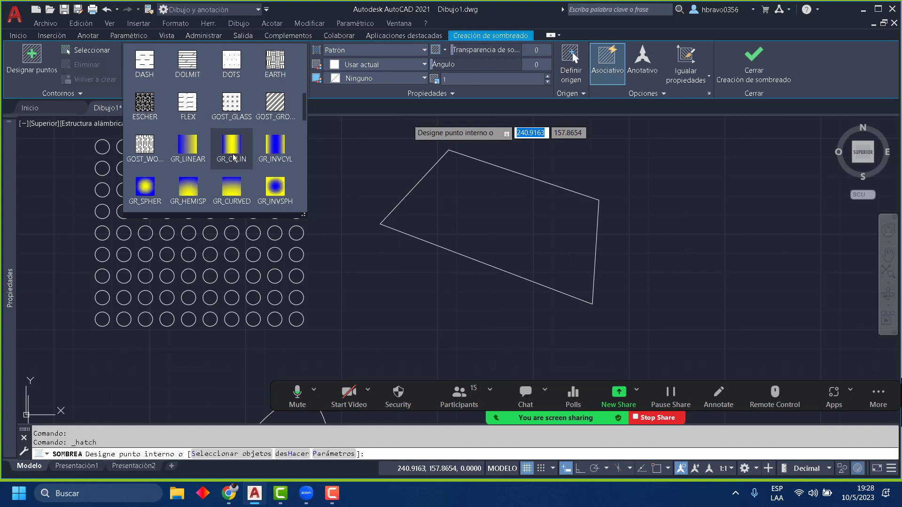
{"action": "scroll", "coordinate": [234, 157], "scroll_direction": "down", "scroll_amount": 5}
{"action": "scroll", "coordinate": [233, 157], "scroll_direction": "down", "scroll_amount": 5}
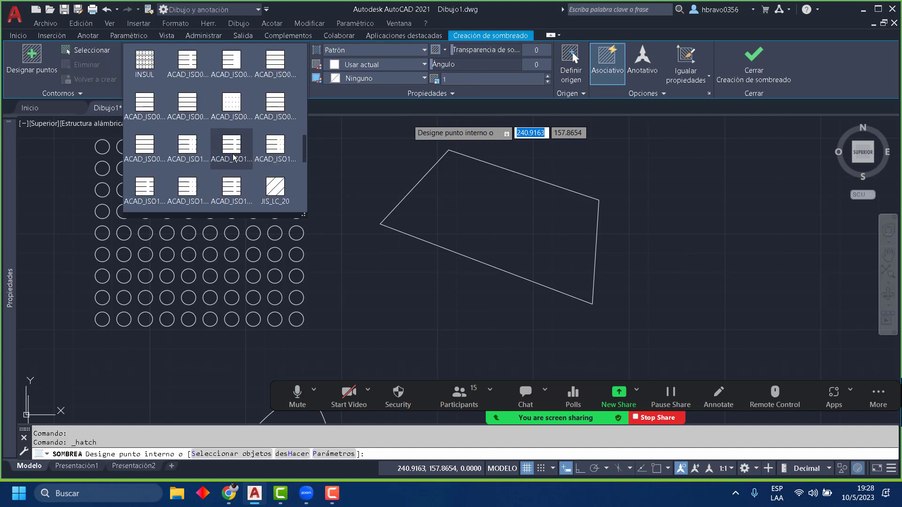
{"action": "scroll", "coordinate": [233, 158], "scroll_direction": "up", "scroll_amount": 8}
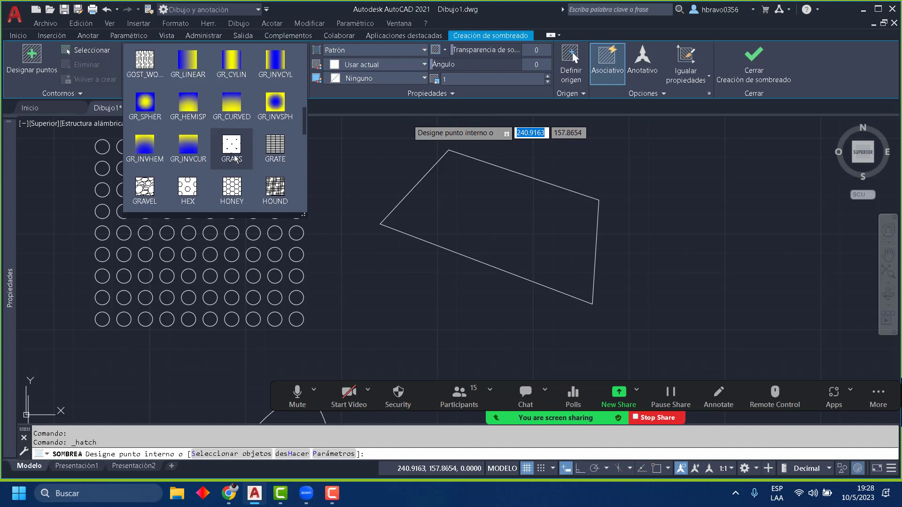
{"action": "scroll", "coordinate": [235, 158], "scroll_direction": "up", "scroll_amount": 5}
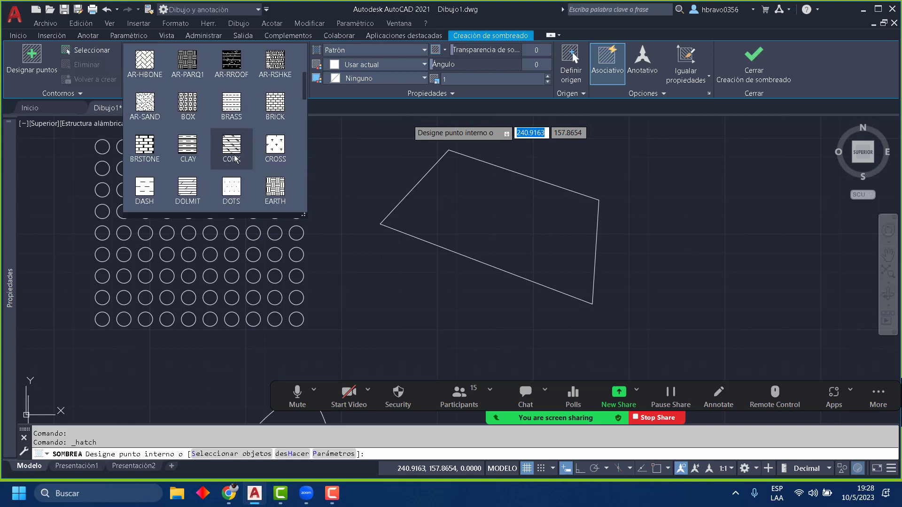
{"action": "scroll", "coordinate": [235, 159], "scroll_direction": "up", "scroll_amount": 2}
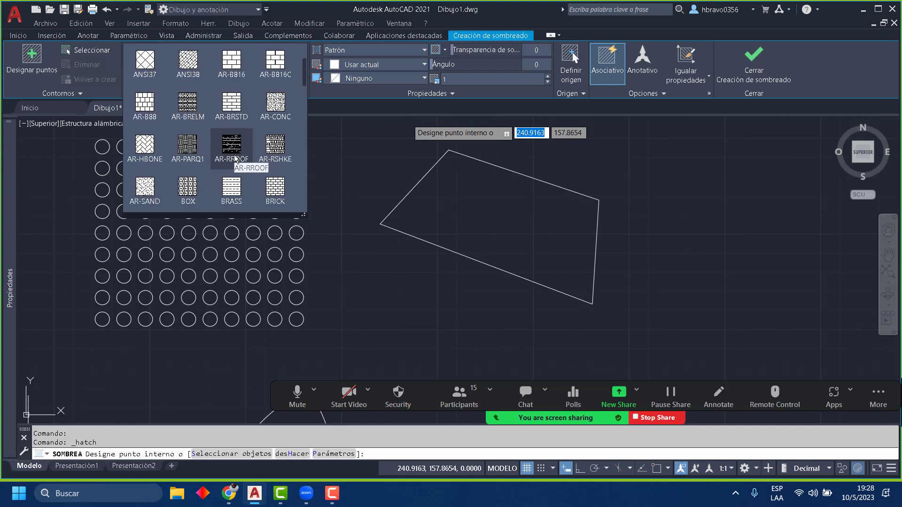
{"action": "left_click", "coordinate": [280, 108]}
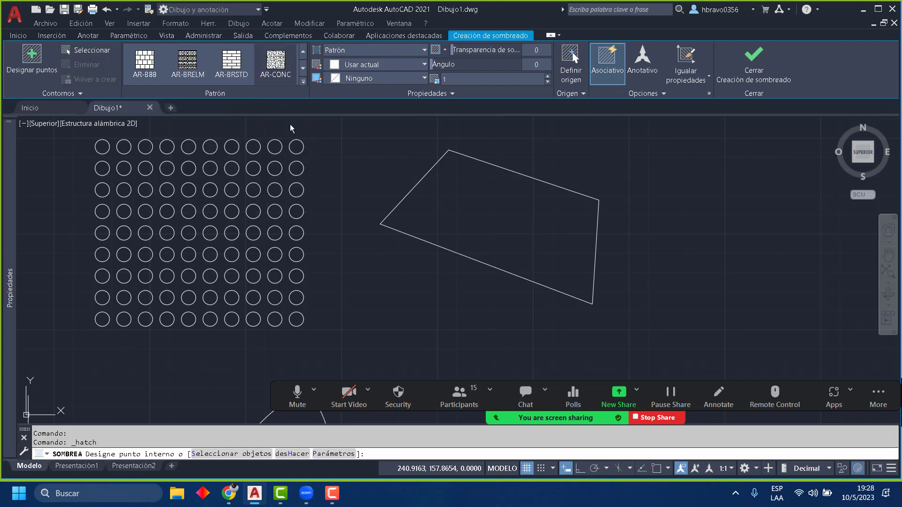
{"action": "left_click", "coordinate": [468, 208]}
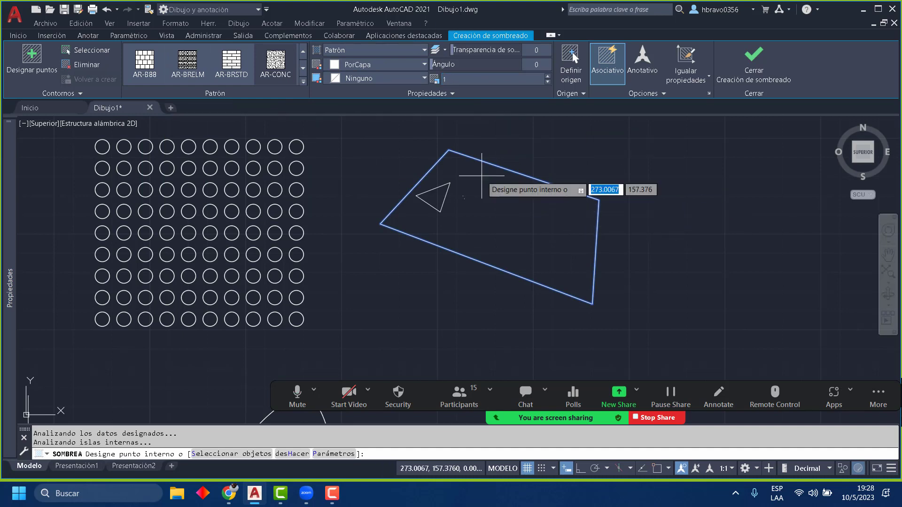
Step: Reduce the quadrilateral's hatch pattern scale to 0.06 and finish the hatch
{"action": "left_click", "coordinate": [548, 82]}
{"action": "left_click", "coordinate": [548, 82]}
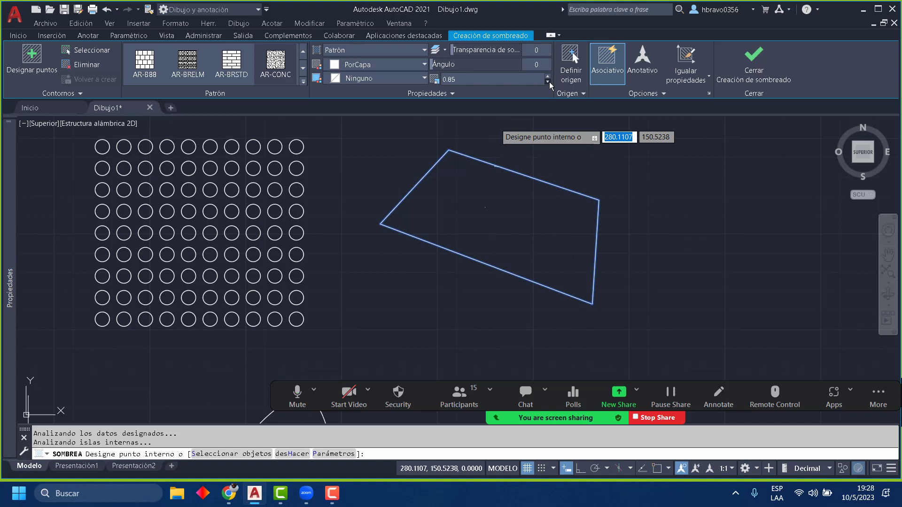
{"action": "left_click", "coordinate": [547, 81]}
{"action": "left_click", "coordinate": [548, 82]}
{"action": "left_click", "coordinate": [548, 81]}
{"action": "left_click", "coordinate": [548, 82]}
{"action": "left_click", "coordinate": [548, 82]}
{"action": "left_click", "coordinate": [548, 82]}
{"action": "left_click", "coordinate": [548, 82]}
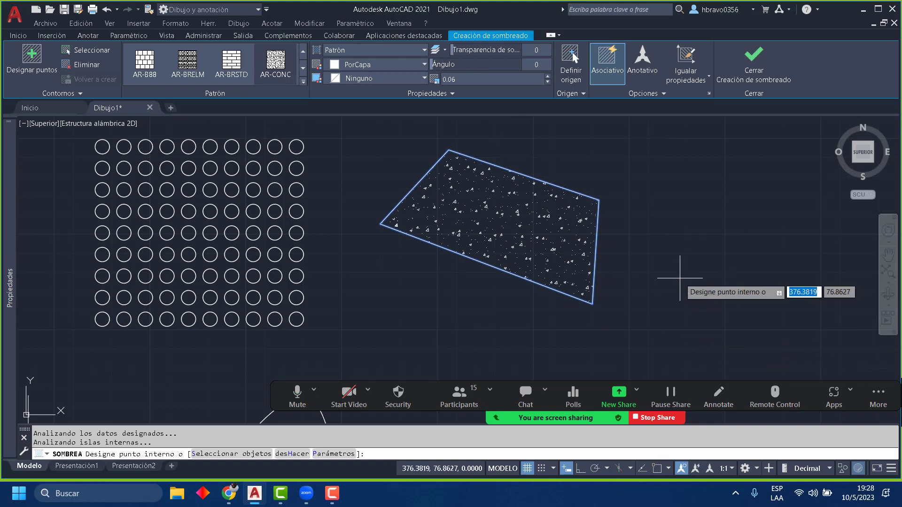
{"action": "left_click", "coordinate": [751, 70]}
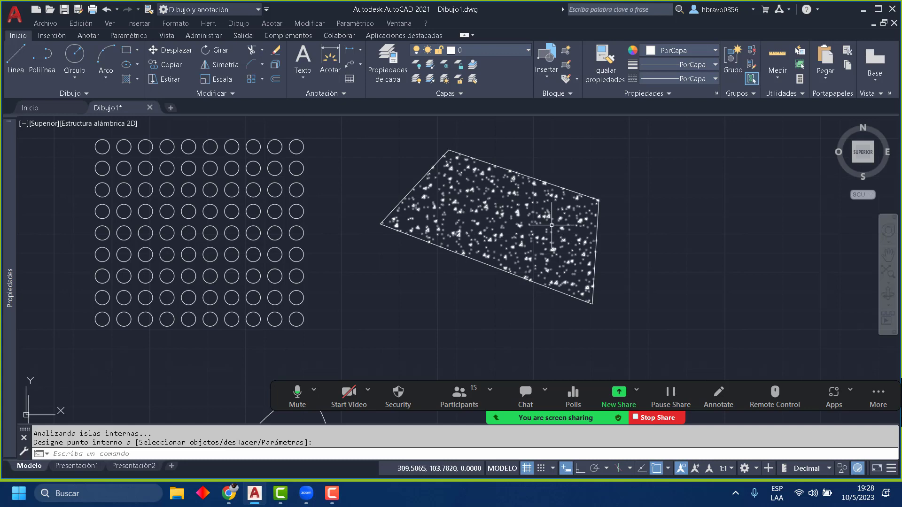
Step: Create an associative path array of the small circle at the spline's left end, using the spline as the path
{"action": "scroll", "coordinate": [259, 300], "scroll_direction": "down", "scroll_amount": 2}
{"action": "middle_click_drag", "start_coordinate": [261, 287], "coordinate": [266, 123]}
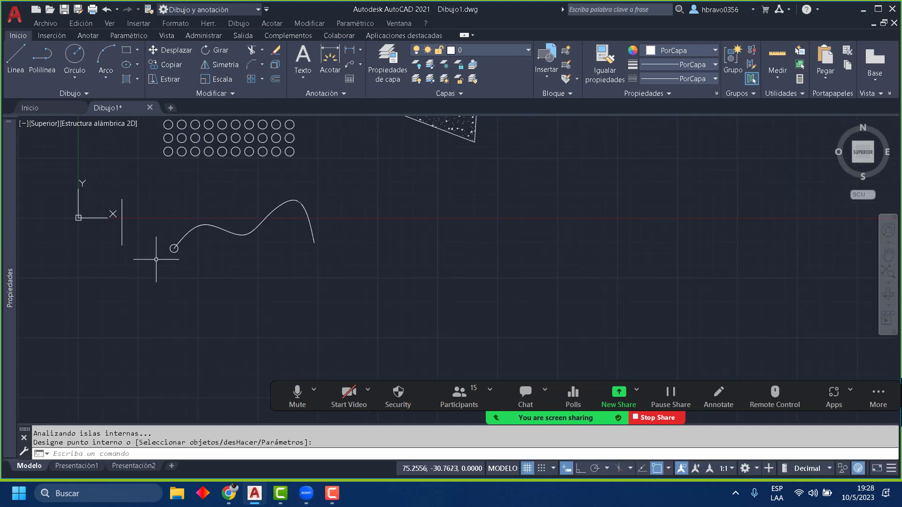
{"action": "scroll", "coordinate": [169, 234], "scroll_direction": "up", "scroll_amount": 6}
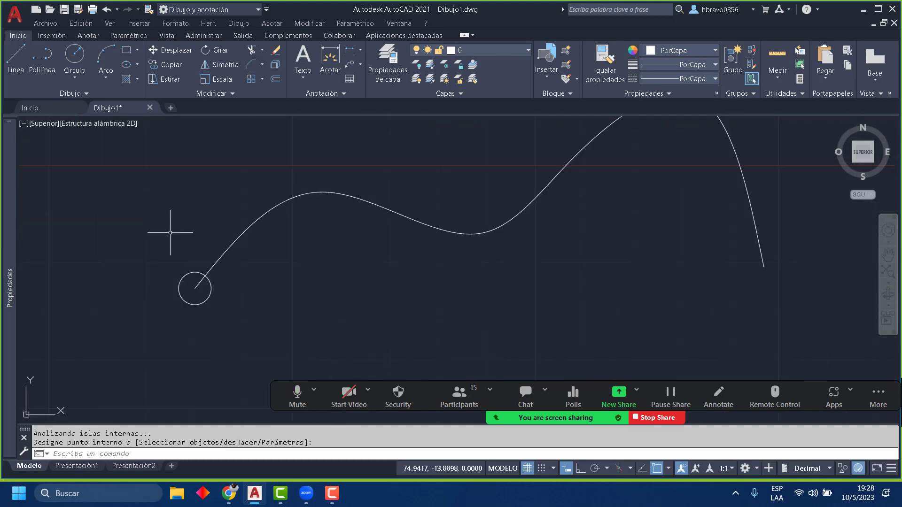
{"action": "left_click", "coordinate": [263, 80]}
{"action": "left_click", "coordinate": [308, 122]}
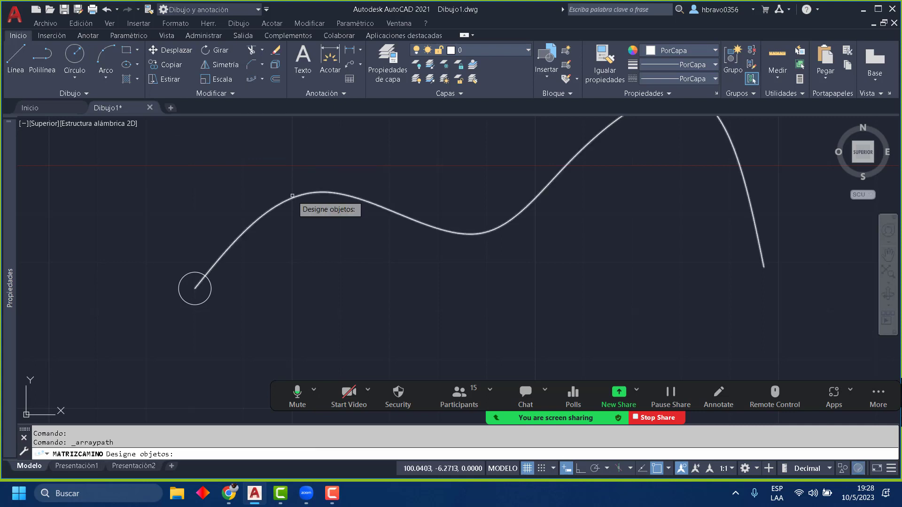
{"action": "left_click", "coordinate": [186, 275]}
{"action": "key", "text": "Return"}
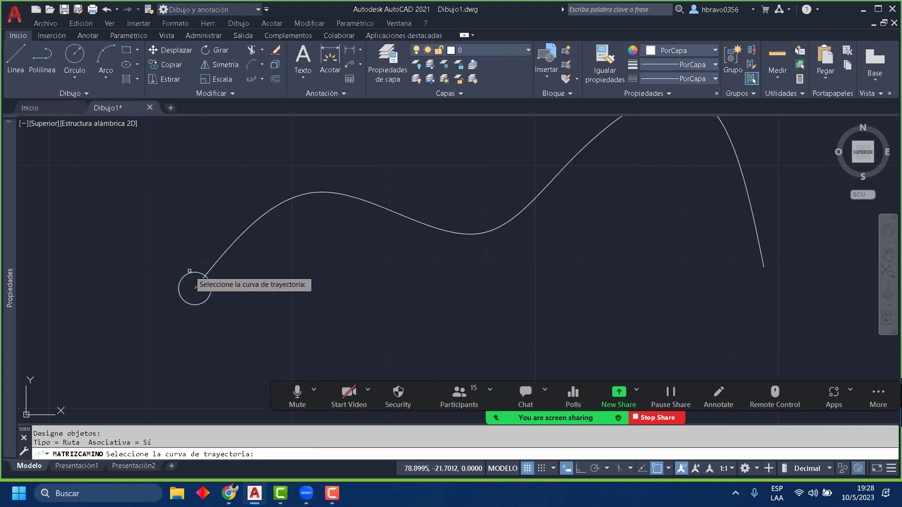
{"action": "left_click", "coordinate": [226, 253]}
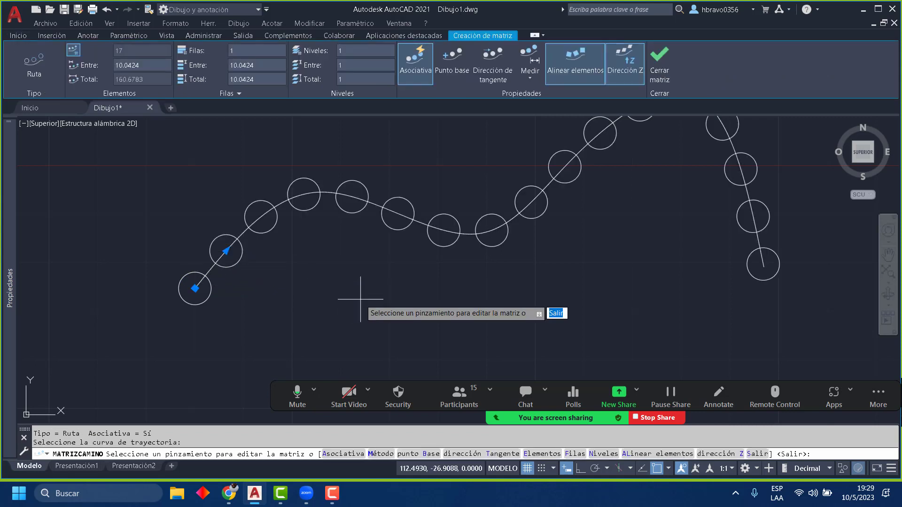
Step: Try 2 rows and 3 rows for the path array of circles
{"action": "middle_click_drag", "start_coordinate": [362, 298], "coordinate": [254, 323]}
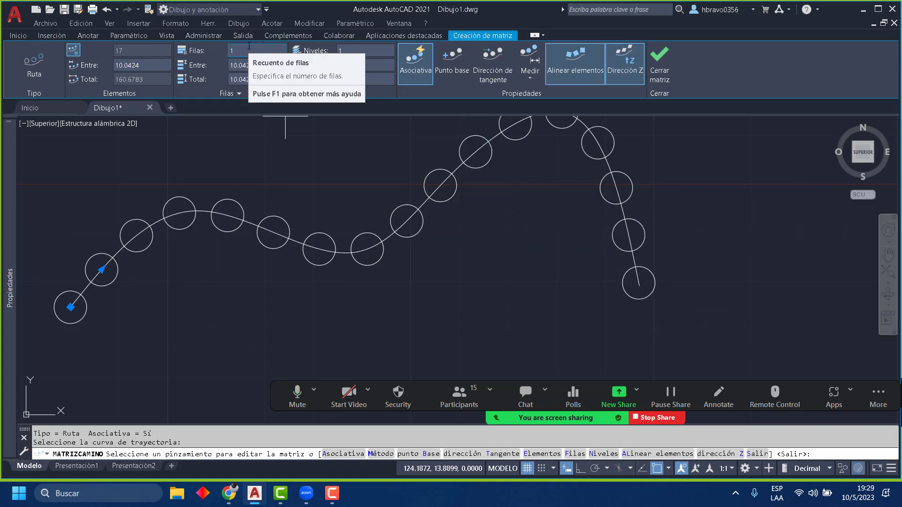
{"action": "left_click", "coordinate": [235, 48]}
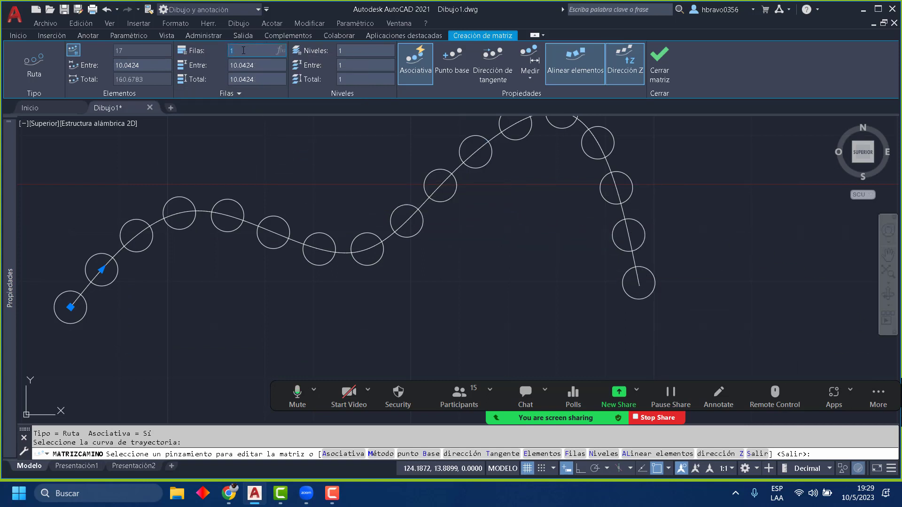
{"action": "type", "text": "2"}
{"action": "key", "text": "Return"}
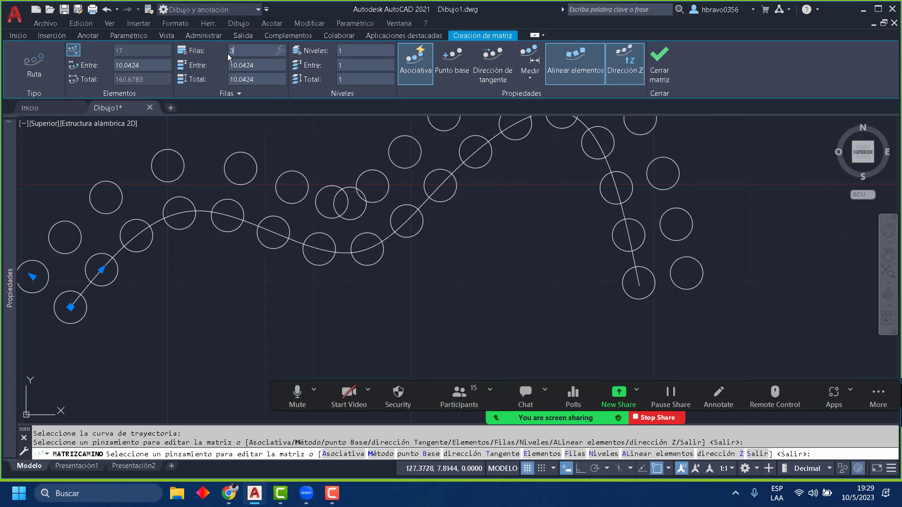
{"action": "type", "text": "3"}
{"action": "key", "text": "Return"}
{"action": "scroll", "coordinate": [286, 150], "scroll_direction": "down", "scroll_amount": 4}
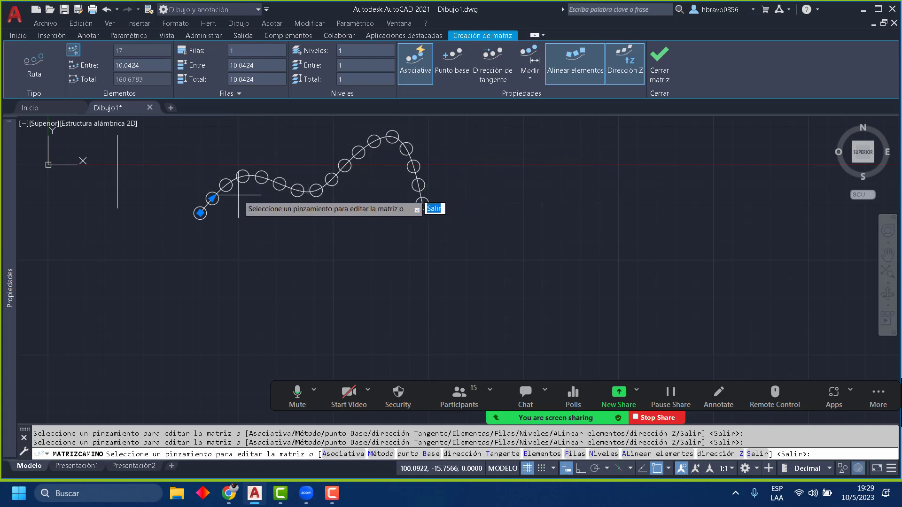
Step: Finish the path array with a single row of circles and select the array
{"action": "key", "text": "Return"}
{"action": "left_click", "coordinate": [215, 196]}
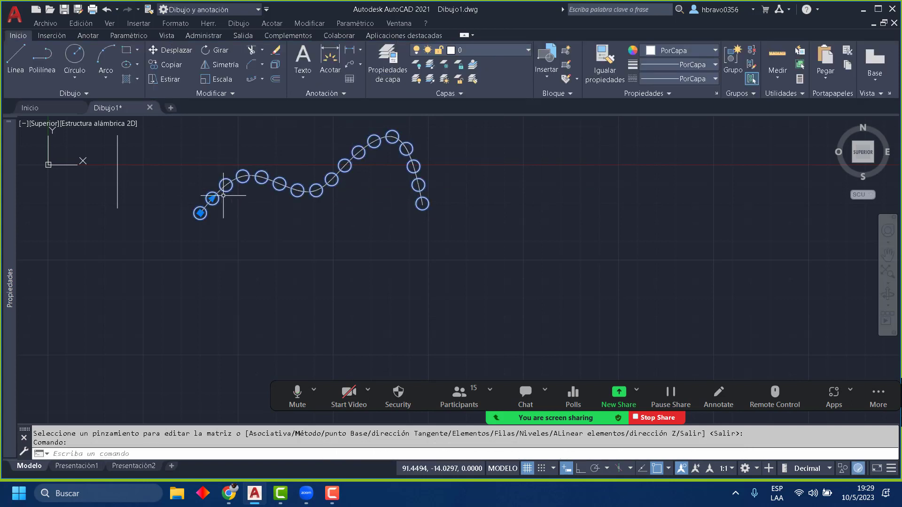
Step: Widen the spacing between the circles of the path array on the curve to 40.1696, leaving 5 items
{"action": "scroll", "coordinate": [353, 181], "scroll_direction": "up", "scroll_amount": 2}
{"action": "middle_click_drag", "start_coordinate": [289, 202], "coordinate": [296, 242]}
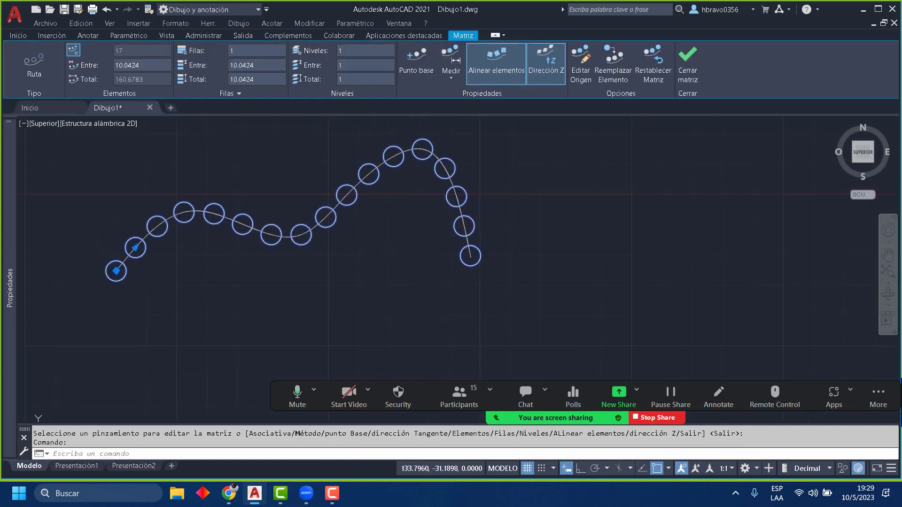
{"action": "left_click", "coordinate": [136, 247]}
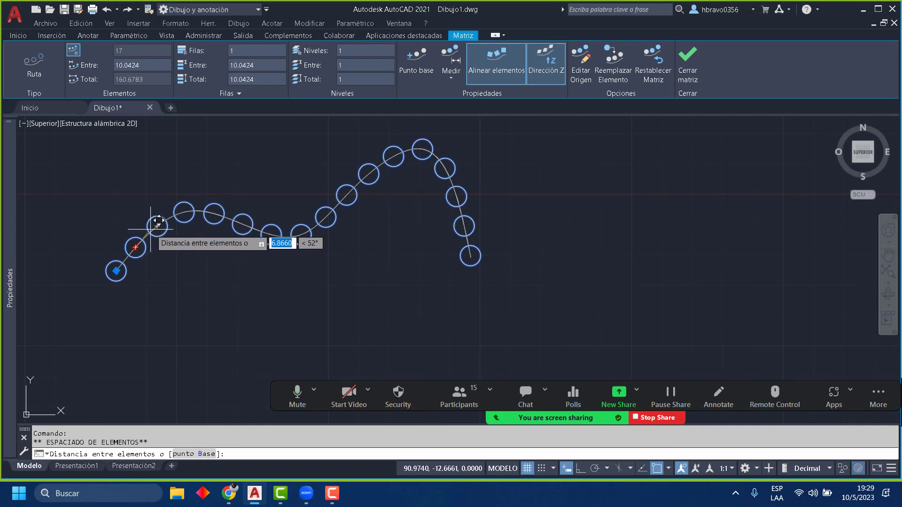
{"action": "left_click", "coordinate": [157, 226]}
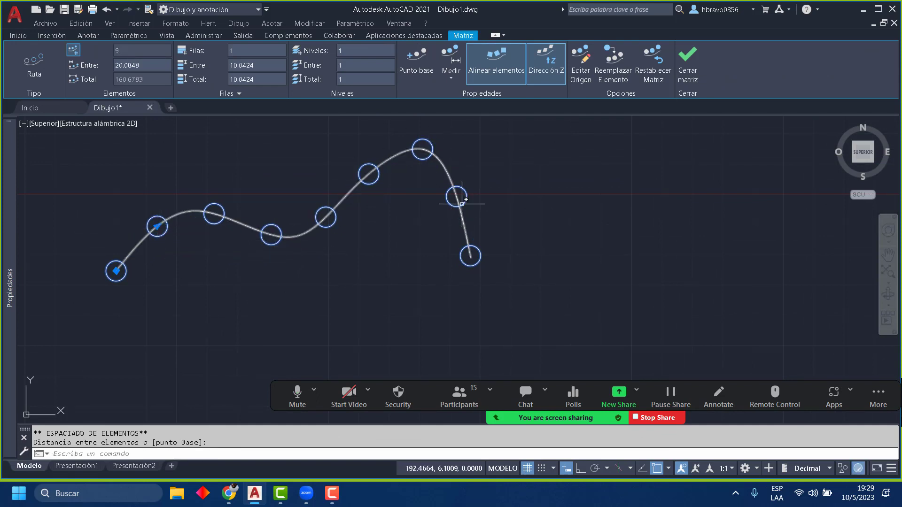
{"action": "left_click", "coordinate": [157, 226]}
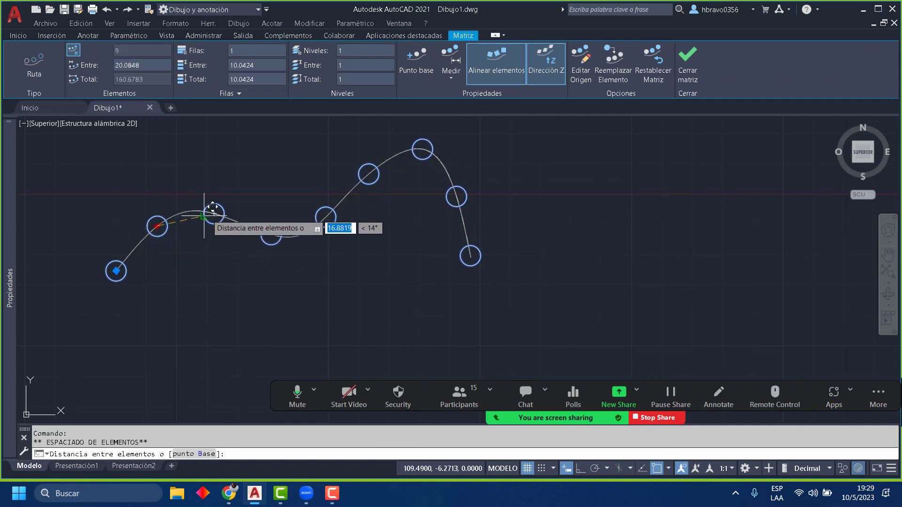
{"action": "left_click", "coordinate": [214, 214]}
{"action": "scroll", "coordinate": [456, 318], "scroll_direction": "down", "scroll_amount": 4}
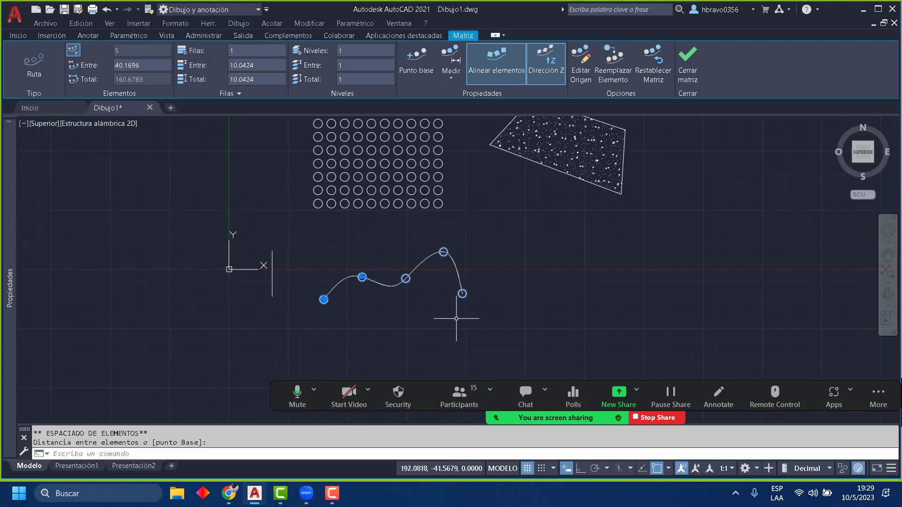
{"action": "key", "text": "Escape"}
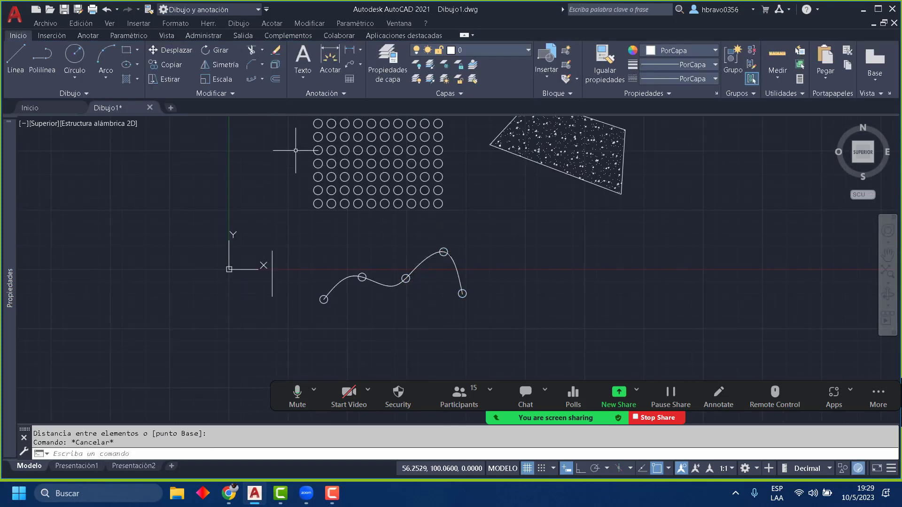
{"action": "left_click", "coordinate": [261, 81]}
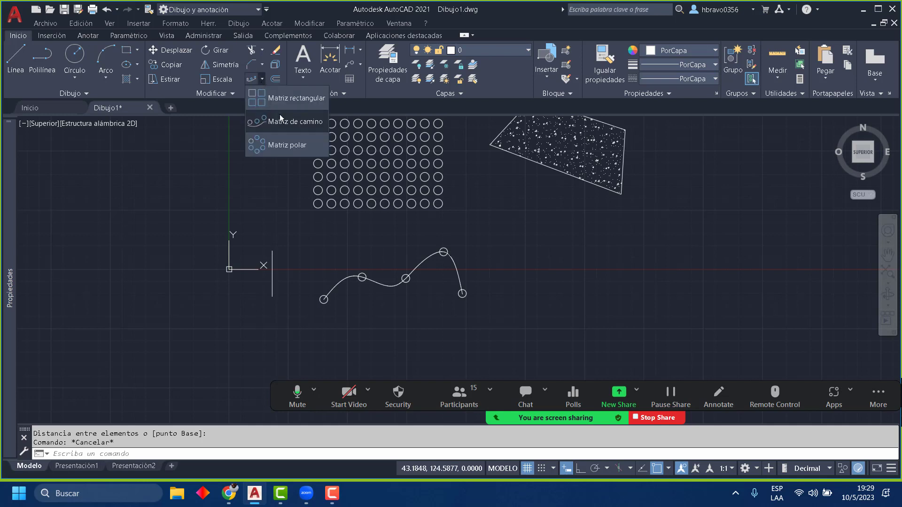
{"action": "left_click", "coordinate": [272, 147]}
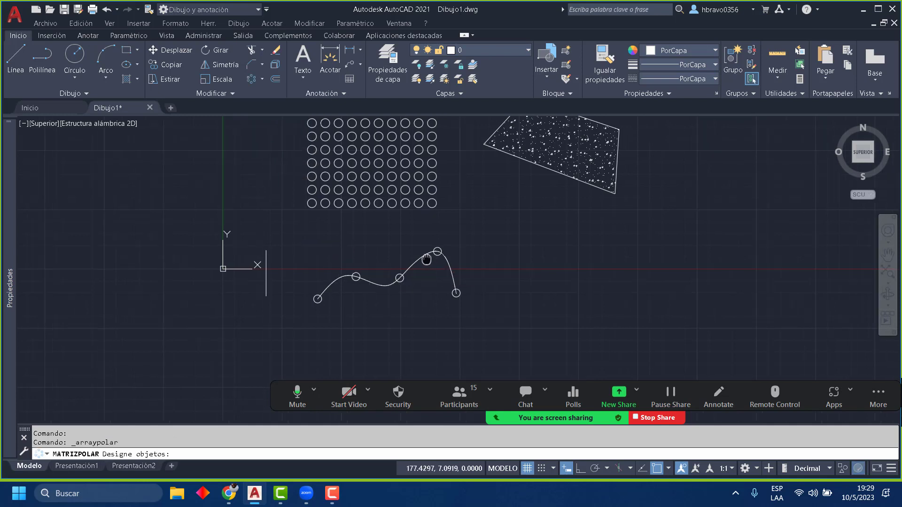
{"action": "mouse_move", "coordinate": [444, 262]}
{"action": "middle_mouse_down"}
{"action": "mouse_move", "coordinate": [251, 228]}
{"action": "mouse_move", "coordinate": [245, 212]}
{"action": "mouse_move", "coordinate": [450, 276]}
{"action": "middle_mouse_up"}
{"action": "key", "text": "Escape"}
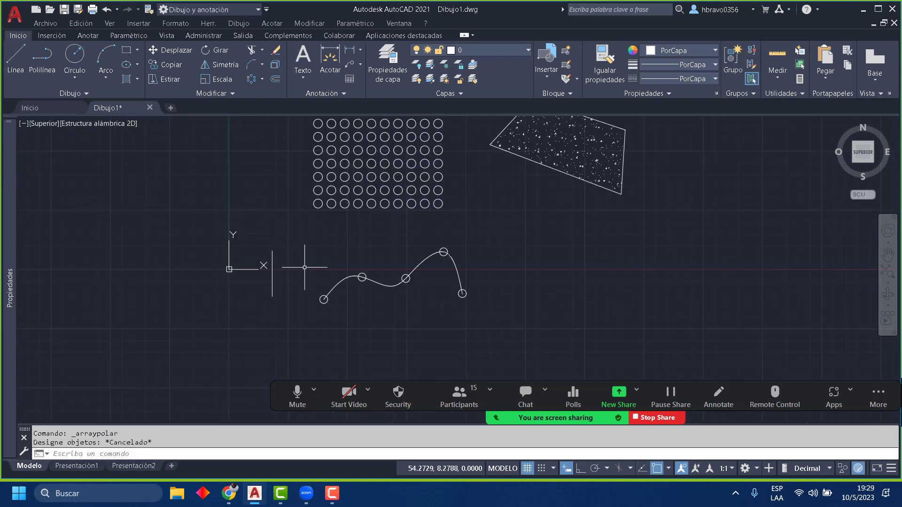
Step: Move the curve and its circles horizontally about 450 units to the right using Ortho, then replace Ortho with polar tracking
{"action": "left_click", "coordinate": [480, 321]}
{"action": "left_click", "coordinate": [296, 245]}
{"action": "left_click", "coordinate": [170, 49]}
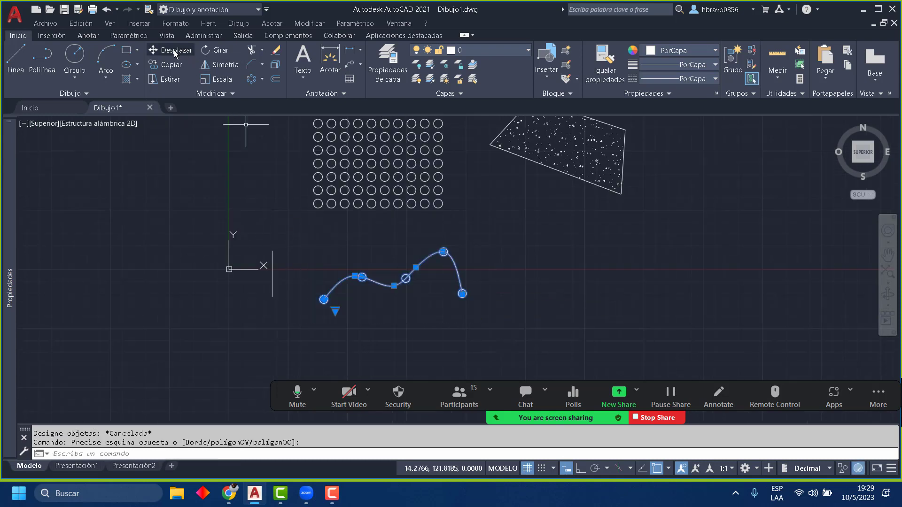
{"action": "left_click", "coordinate": [323, 299]}
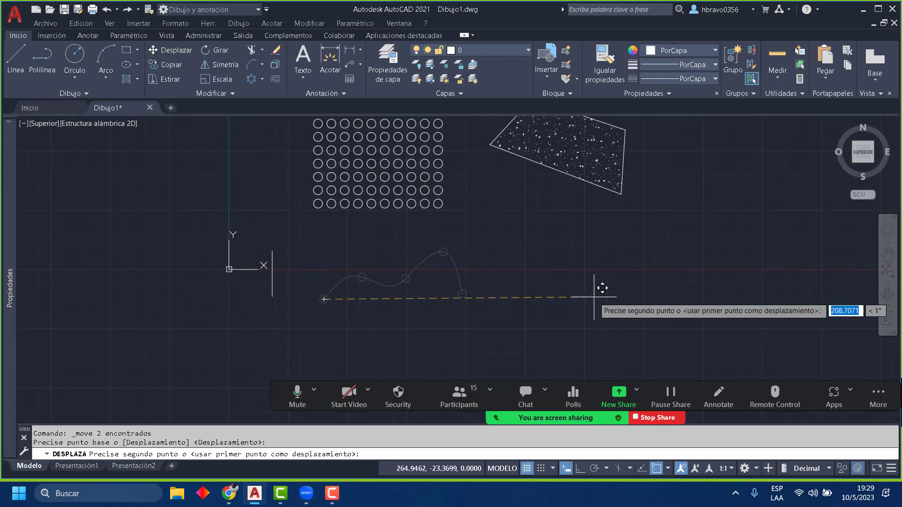
{"action": "middle_click_drag", "start_coordinate": [611, 301], "coordinate": [332, 292]}
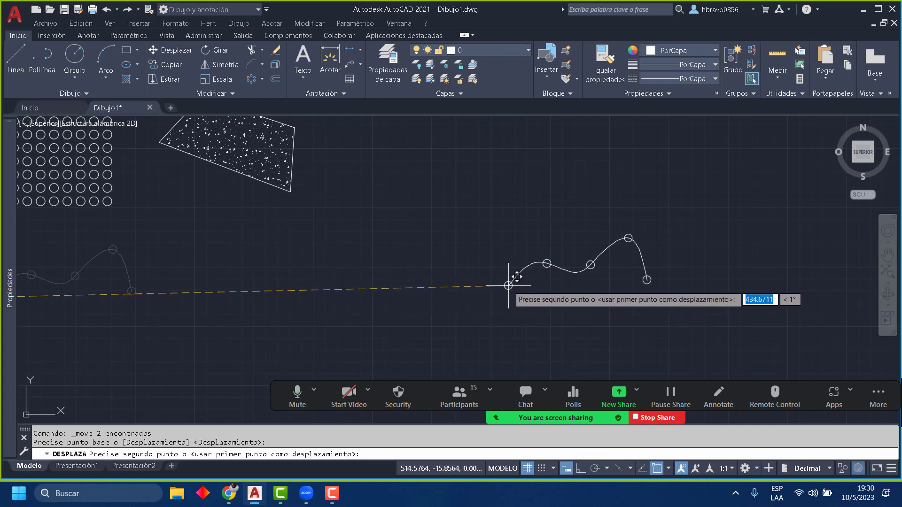
{"action": "left_click", "coordinate": [581, 469]}
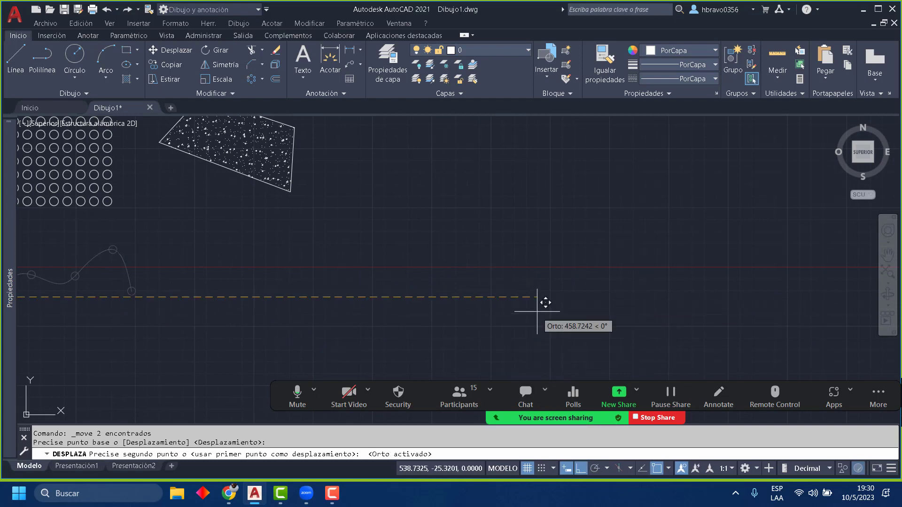
{"action": "left_click", "coordinate": [529, 297]}
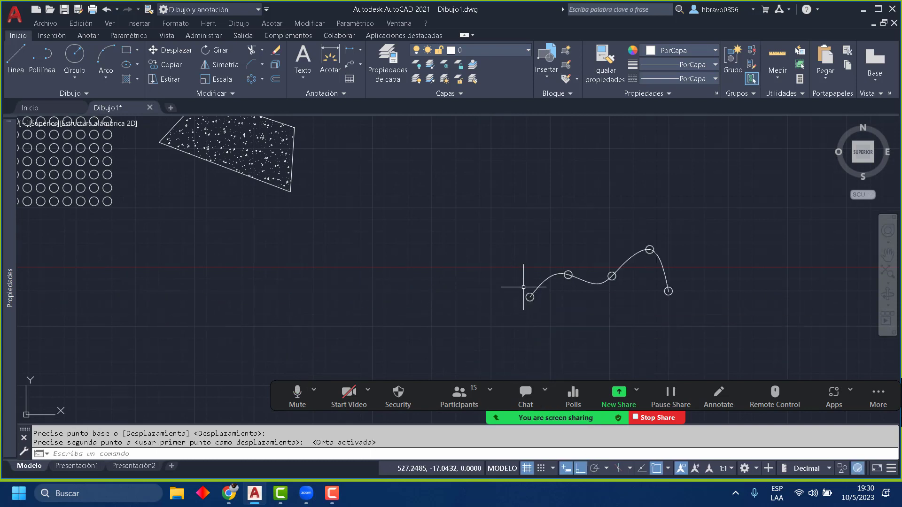
{"action": "left_click", "coordinate": [580, 468]}
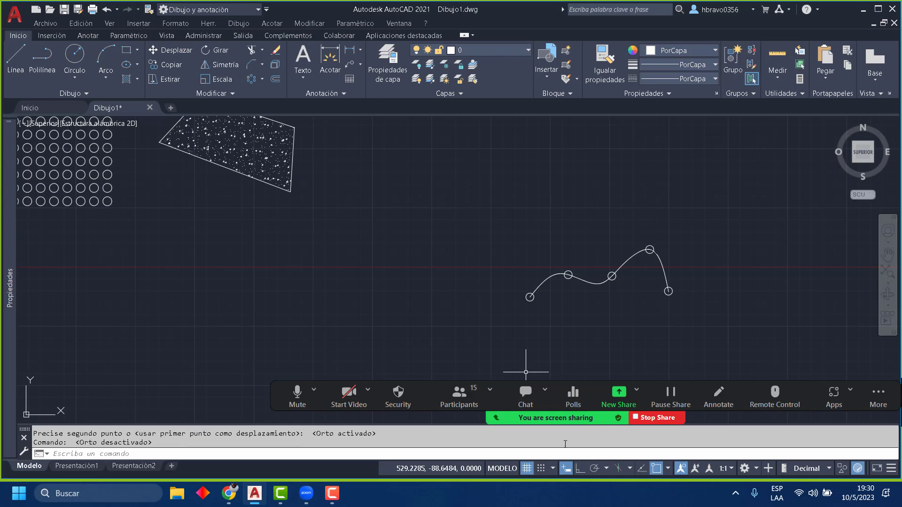
{"action": "left_click", "coordinate": [594, 468]}
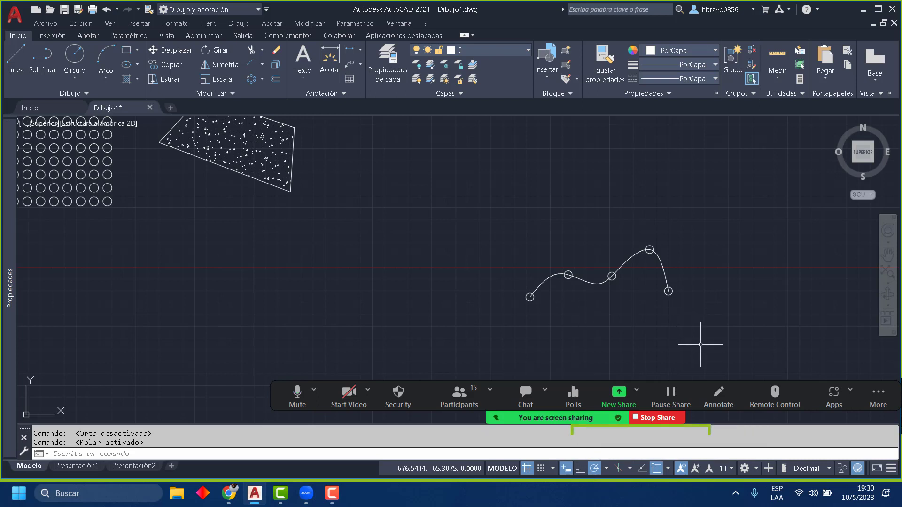
Step: Create a polar array of the curve and its circles centred on the curve's lower-left end, with 6 items filling 360 degrees
{"action": "left_click", "coordinate": [688, 327]}
{"action": "left_click", "coordinate": [547, 206]}
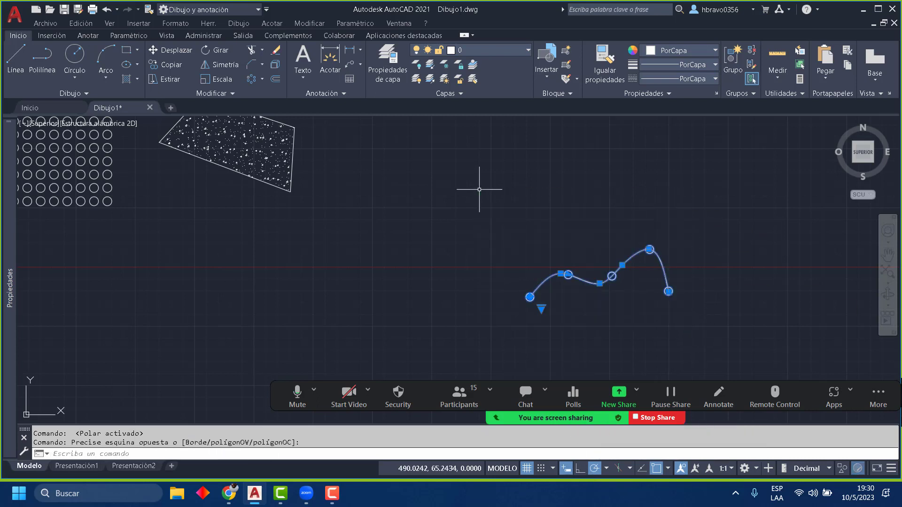
{"action": "left_click", "coordinate": [252, 79]}
{"action": "scroll", "coordinate": [541, 310], "scroll_direction": "up", "scroll_amount": 2}
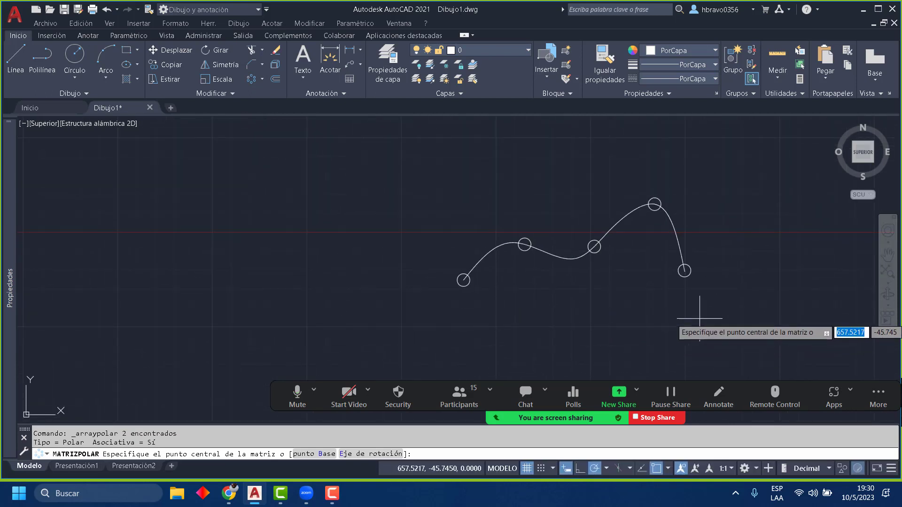
{"action": "scroll", "coordinate": [451, 277], "scroll_direction": "up", "scroll_amount": 4}
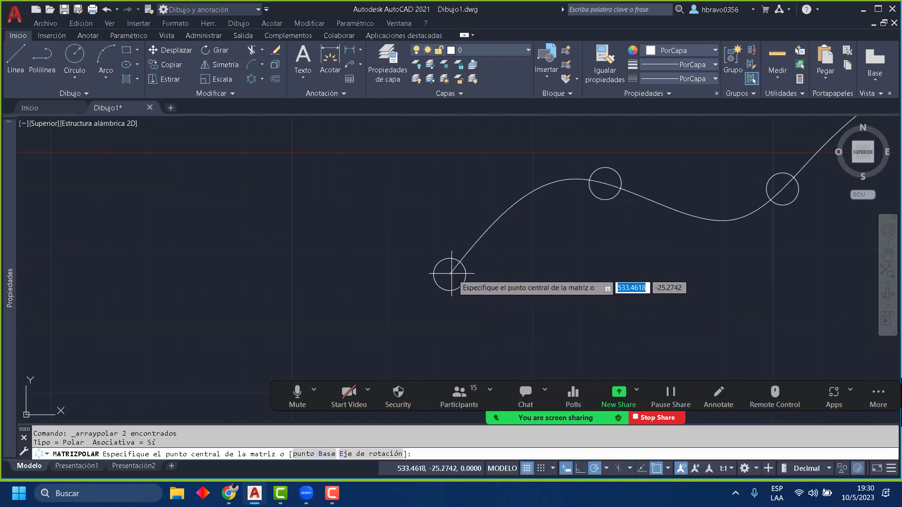
{"action": "left_click", "coordinate": [449, 273]}
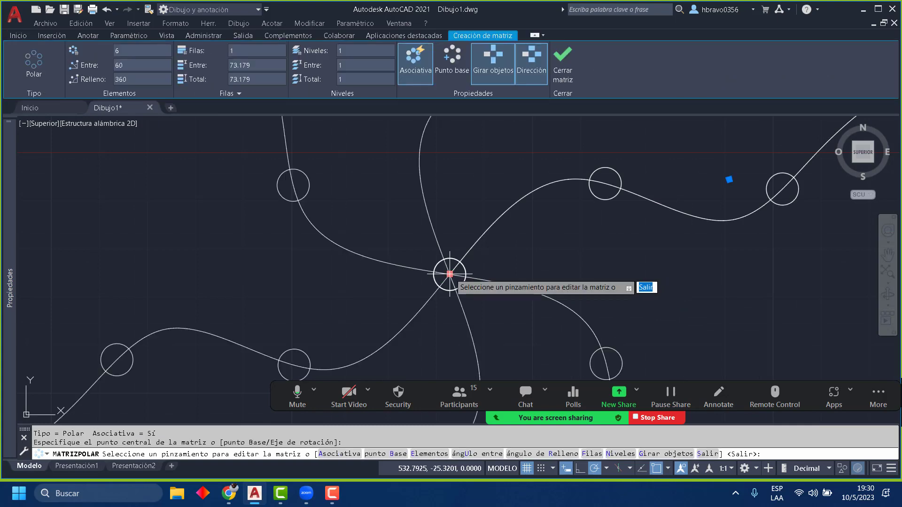
{"action": "scroll", "coordinate": [449, 274], "scroll_direction": "down", "scroll_amount": 3}
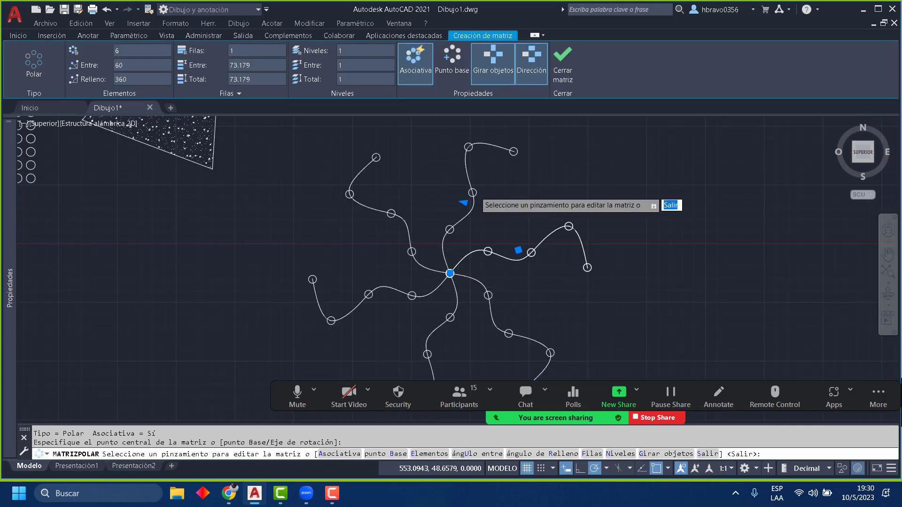
{"action": "scroll", "coordinate": [481, 230], "scroll_direction": "down", "scroll_amount": 3}
{"action": "scroll", "coordinate": [474, 235], "scroll_direction": "up", "scroll_amount": 3}
{"action": "scroll", "coordinate": [469, 263], "scroll_direction": "down", "scroll_amount": 2}
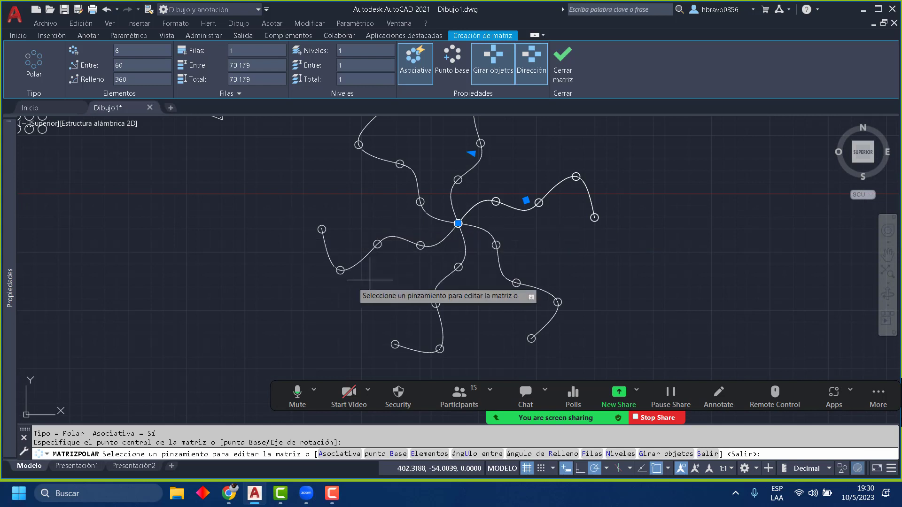
{"action": "scroll", "coordinate": [413, 258], "scroll_direction": "down", "scroll_amount": 1}
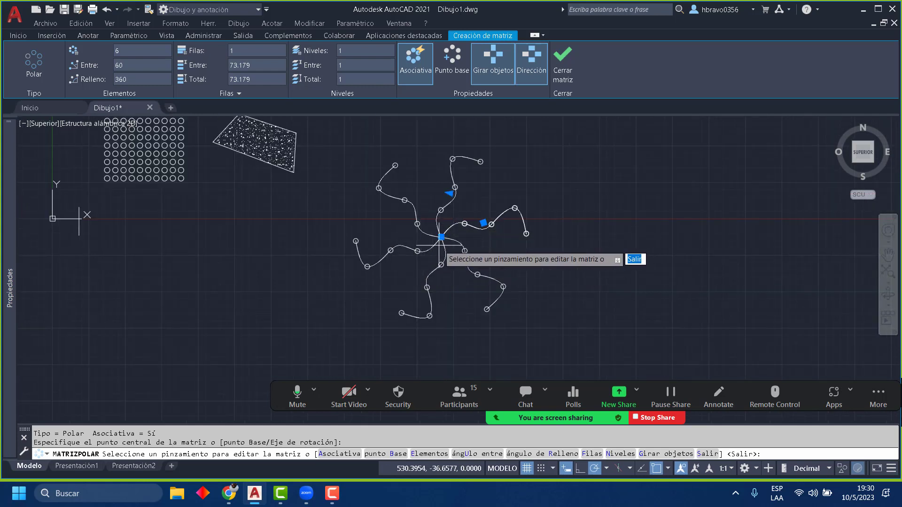
{"action": "scroll", "coordinate": [451, 215], "scroll_direction": "up", "scroll_amount": 2}
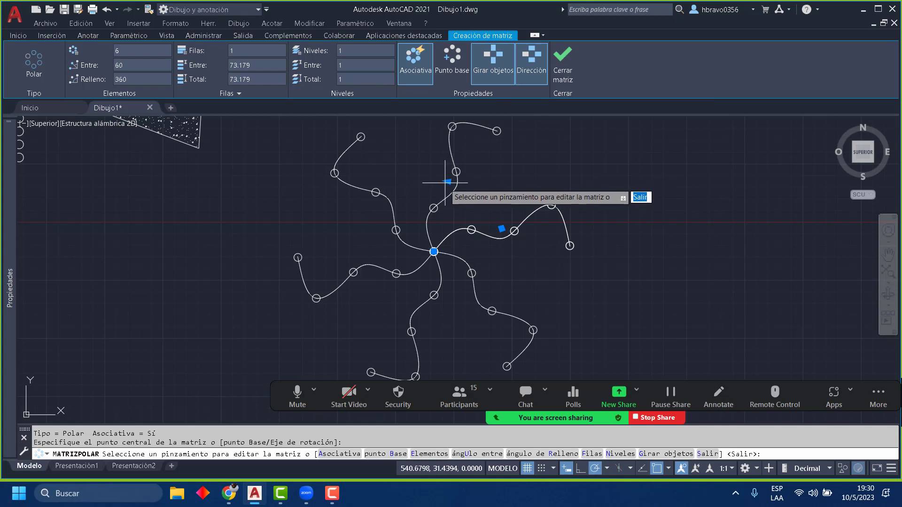
{"action": "left_click", "coordinate": [562, 61]}
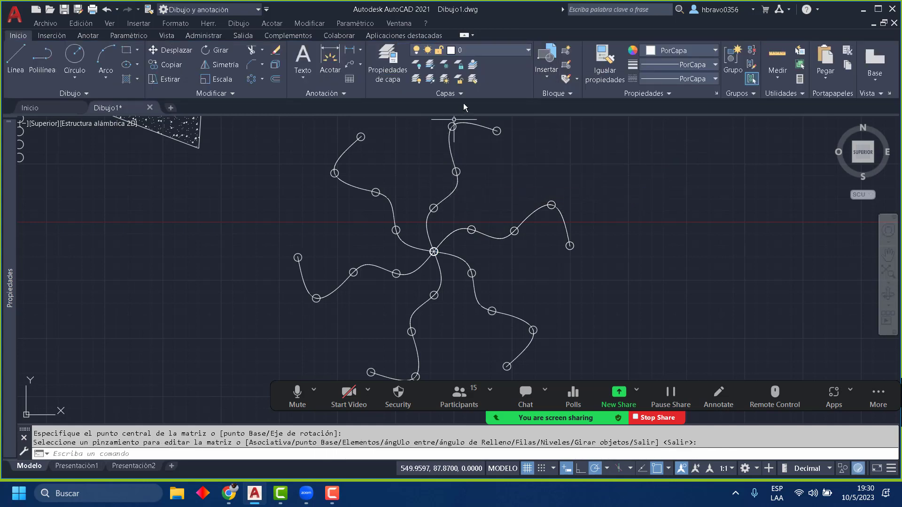
Step: Reduce the angle between the polar array's items to 37 degrees using its angle grip
{"action": "left_click", "coordinate": [489, 137]}
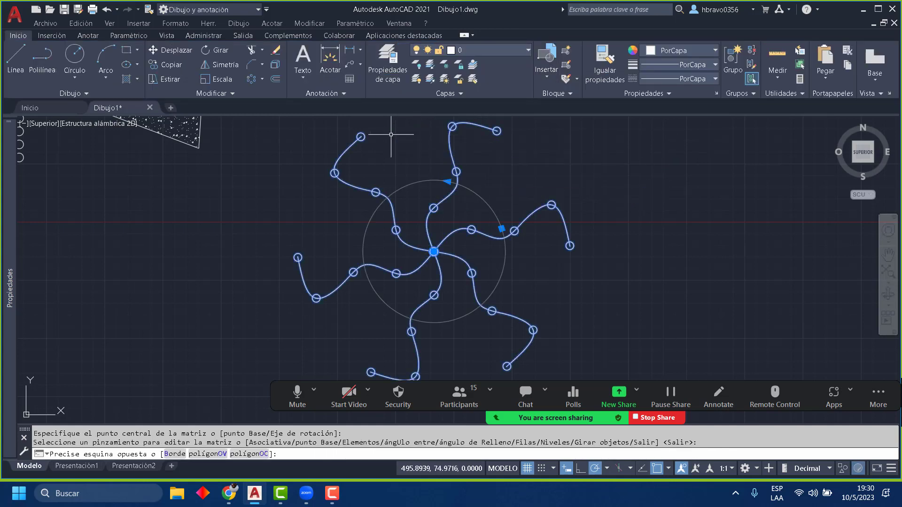
{"action": "left_click", "coordinate": [448, 181]}
{"action": "scroll", "coordinate": [376, 194], "scroll_direction": "up", "scroll_amount": 2}
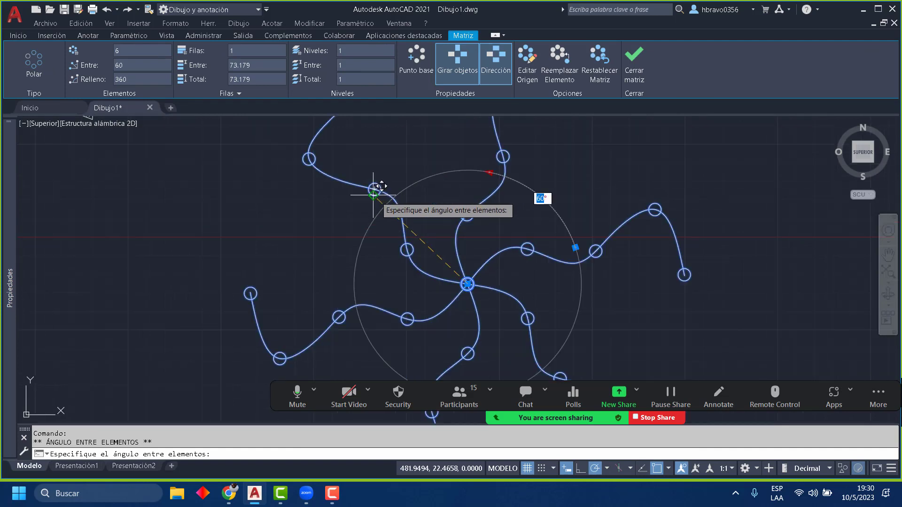
{"action": "scroll", "coordinate": [376, 195], "scroll_direction": "up", "scroll_amount": 2}
{"action": "left_click", "coordinate": [373, 184]}
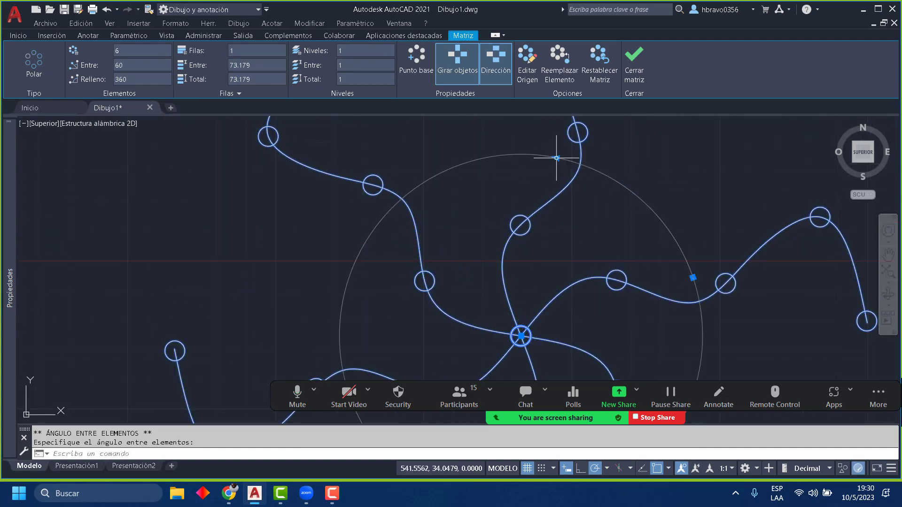
{"action": "left_click", "coordinate": [557, 157]}
{"action": "scroll", "coordinate": [629, 177], "scroll_direction": "down", "scroll_amount": 4}
{"action": "left_click", "coordinate": [624, 197]}
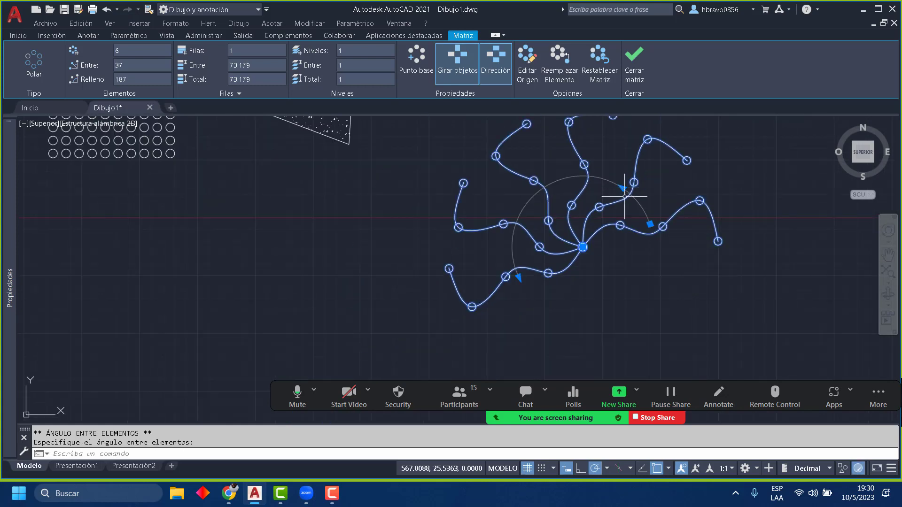
Step: Reduce the polar array's item count to 5 using the grip at the end of its arc
{"action": "middle_click_drag", "start_coordinate": [624, 196], "coordinate": [495, 170]}
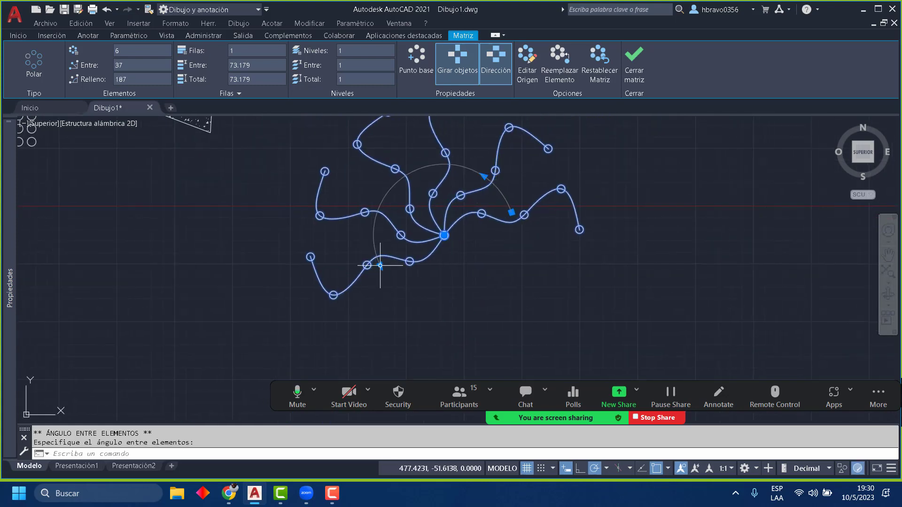
{"action": "key", "text": "ctrl"}
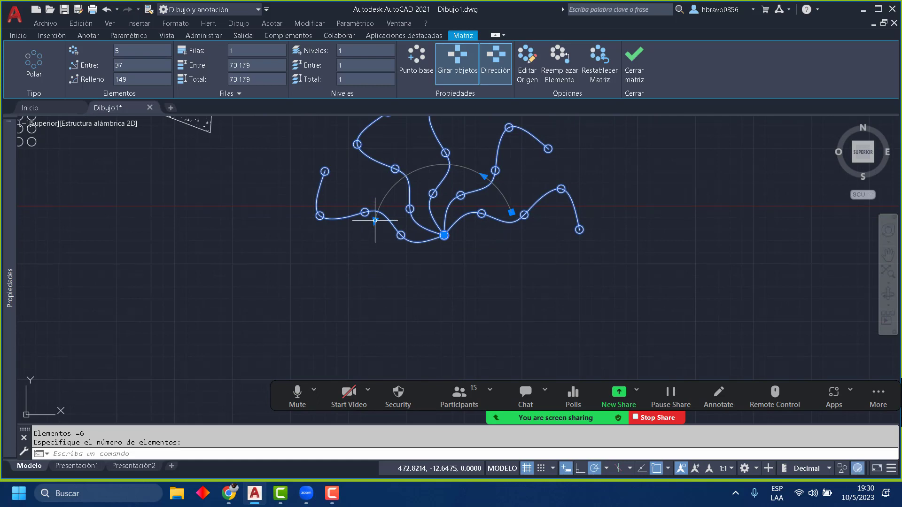
{"action": "left_click", "coordinate": [375, 221]}
{"action": "left_click", "coordinate": [378, 265]}
Step: Extend the polar array to 8 items using its end grip and finish editing the array
{"action": "left_click", "coordinate": [375, 220]}
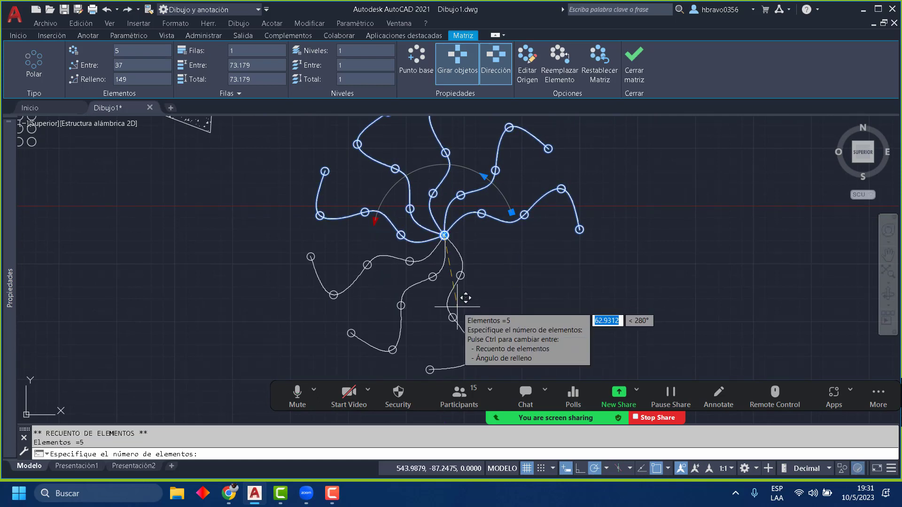
{"action": "middle_click_drag", "start_coordinate": [466, 297], "coordinate": [423, 235]}
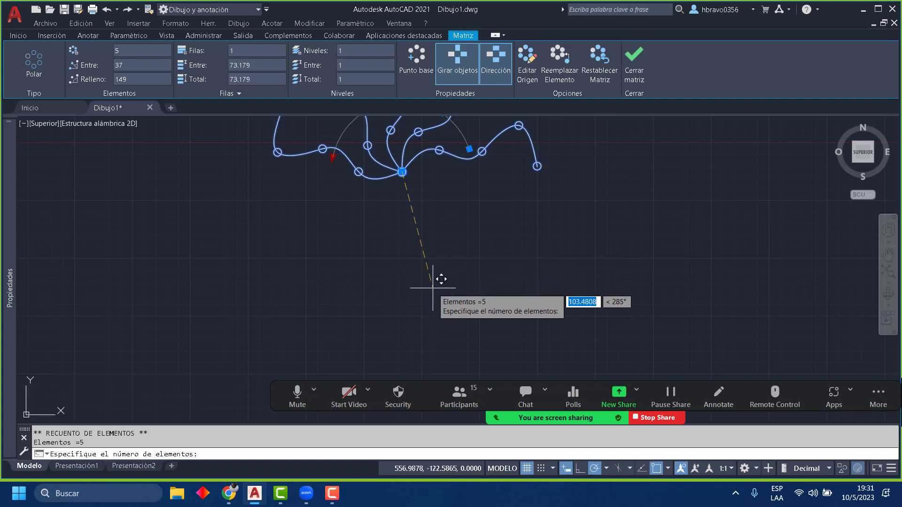
{"action": "left_click", "coordinate": [433, 288]}
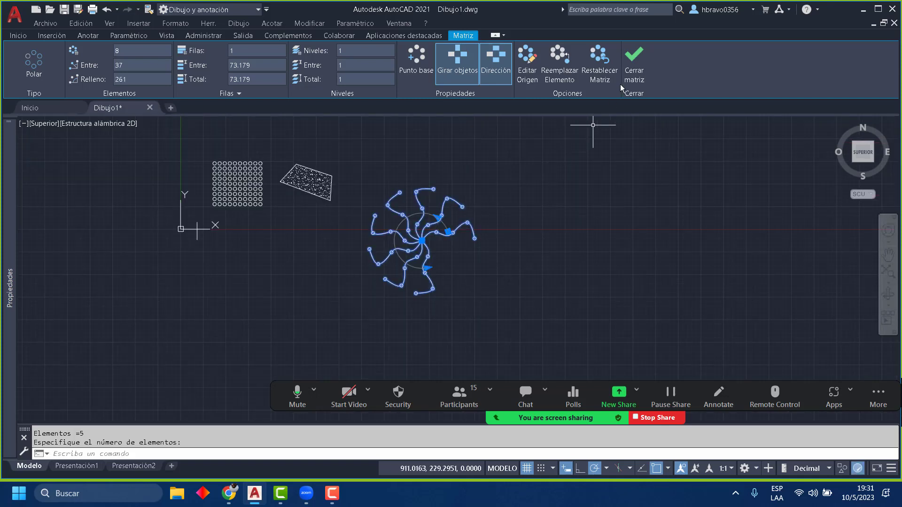
{"action": "left_click", "coordinate": [634, 65]}
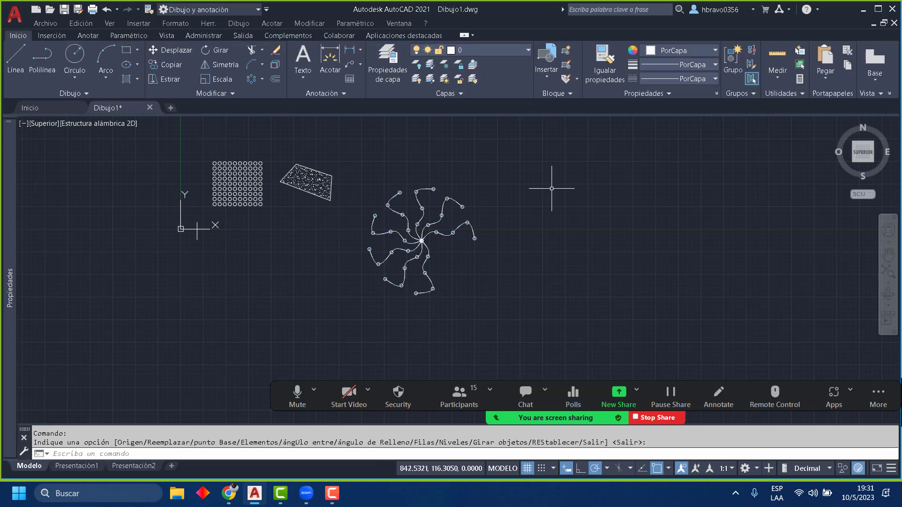
Step: Draw a closed irregular outline of six straight lines above the polar array with the Line command
{"action": "scroll", "coordinate": [484, 302], "scroll_direction": "down", "scroll_amount": 2}
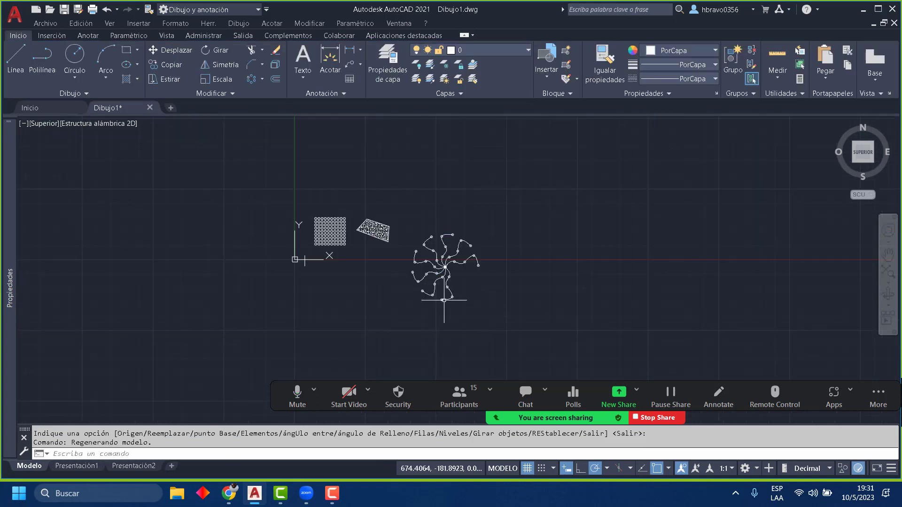
{"action": "left_click", "coordinate": [231, 92]}
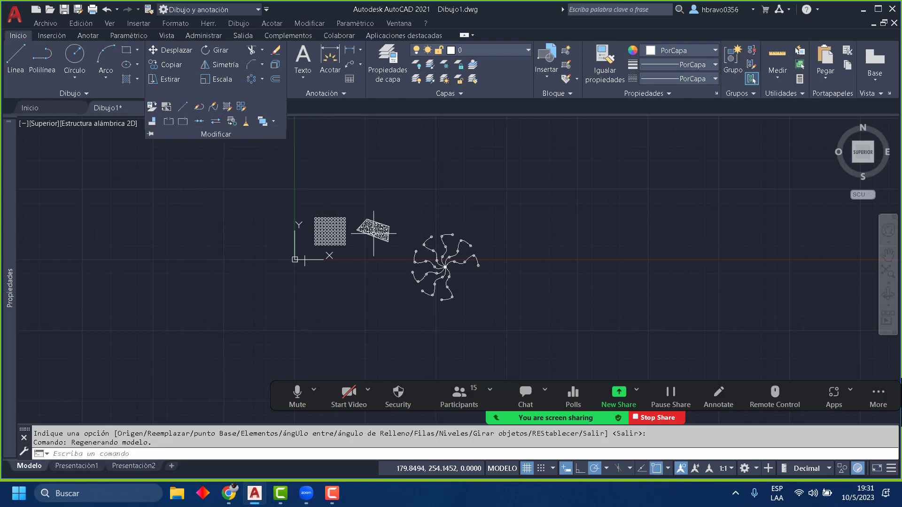
{"action": "scroll", "coordinate": [339, 240], "scroll_direction": "up", "scroll_amount": 6}
{"action": "mouse_move", "coordinate": [555, 232]}
{"action": "middle_mouse_down"}
{"action": "mouse_move", "coordinate": [403, 216]}
{"action": "mouse_move", "coordinate": [339, 318]}
{"action": "middle_mouse_up"}
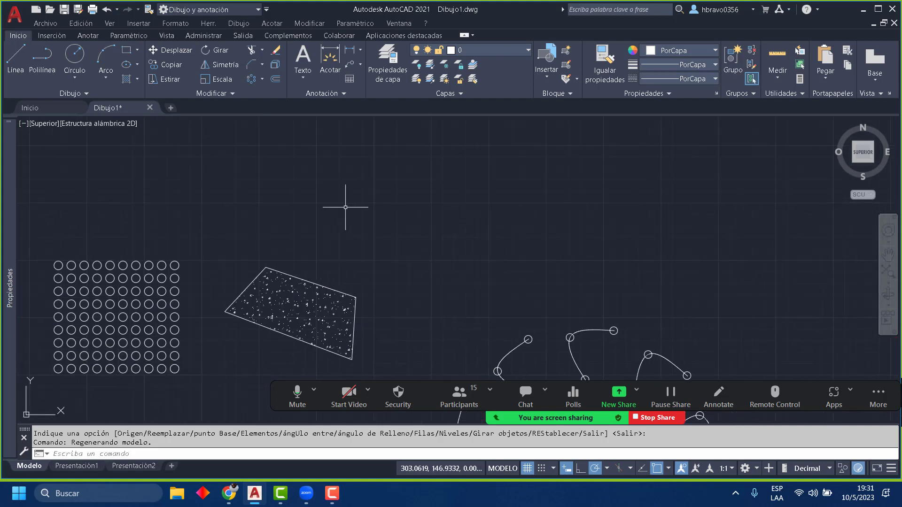
{"action": "left_click", "coordinate": [12, 60]}
{"action": "left_click", "coordinate": [403, 192]}
{"action": "left_click", "coordinate": [507, 232]}
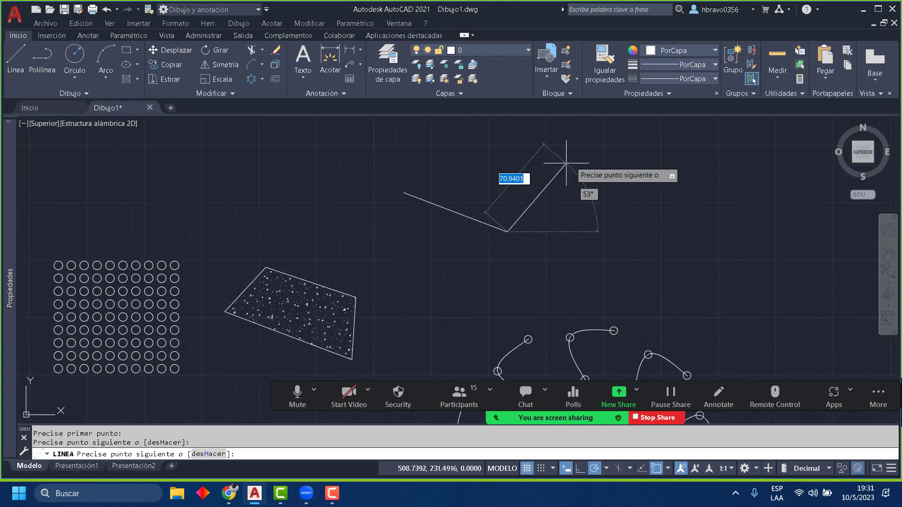
{"action": "left_click", "coordinate": [589, 157]}
{"action": "left_click", "coordinate": [716, 226]}
{"action": "left_click", "coordinate": [620, 287]}
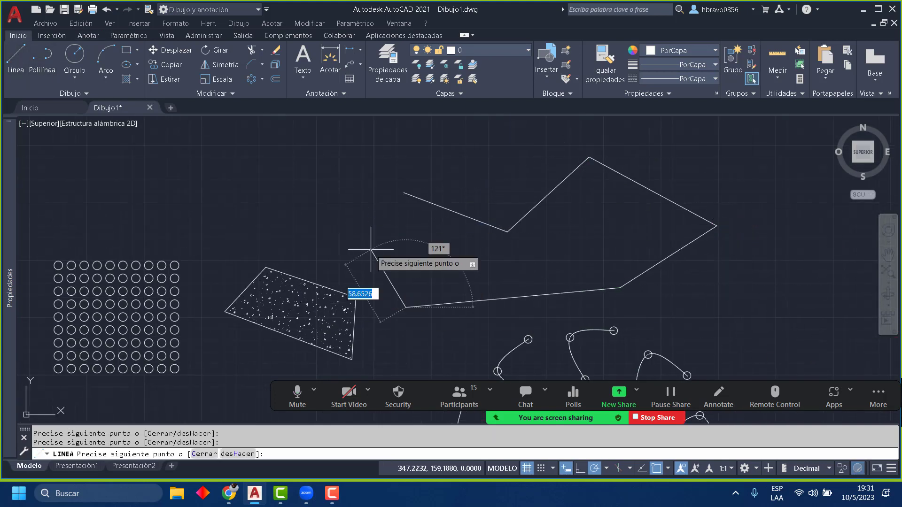
{"action": "left_click", "coordinate": [405, 308]}
{"action": "left_click", "coordinate": [406, 193]}
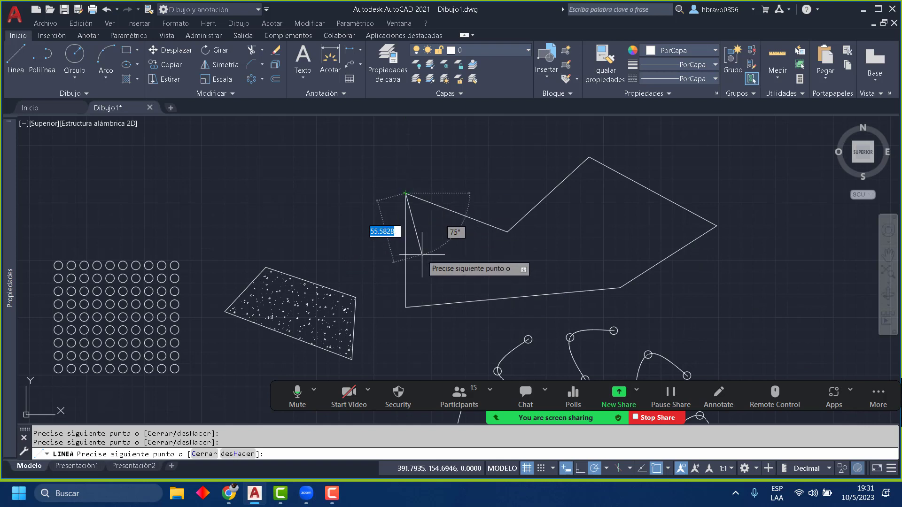
{"action": "key", "text": "Return"}
Step: Stretch the upper end of the outline's vertical line onto the endpoint of the adjoining sloped line
{"action": "scroll", "coordinate": [415, 215], "scroll_direction": "up", "scroll_amount": 2}
{"action": "left_click", "coordinate": [413, 215]}
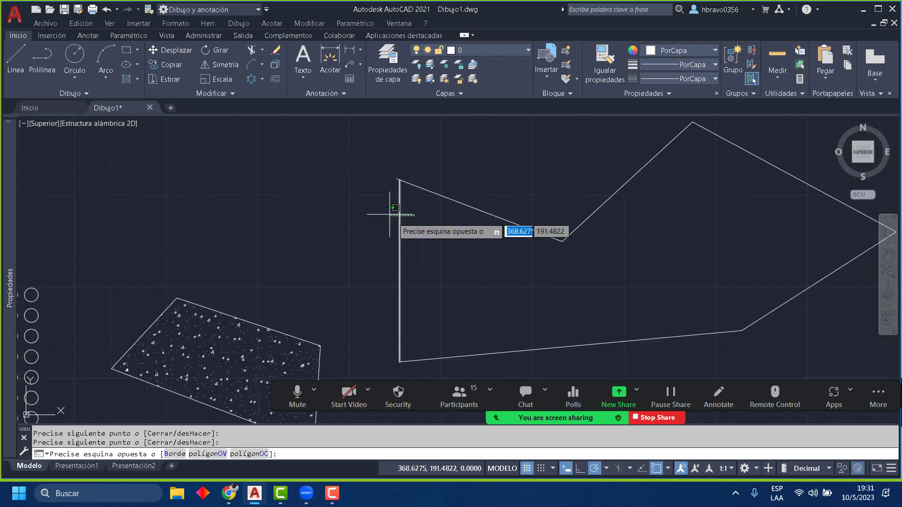
{"action": "left_click", "coordinate": [452, 252]}
{"action": "scroll", "coordinate": [439, 237], "scroll_direction": "up", "scroll_amount": 4}
{"action": "scroll", "coordinate": [346, 166], "scroll_direction": "up", "scroll_amount": 5}
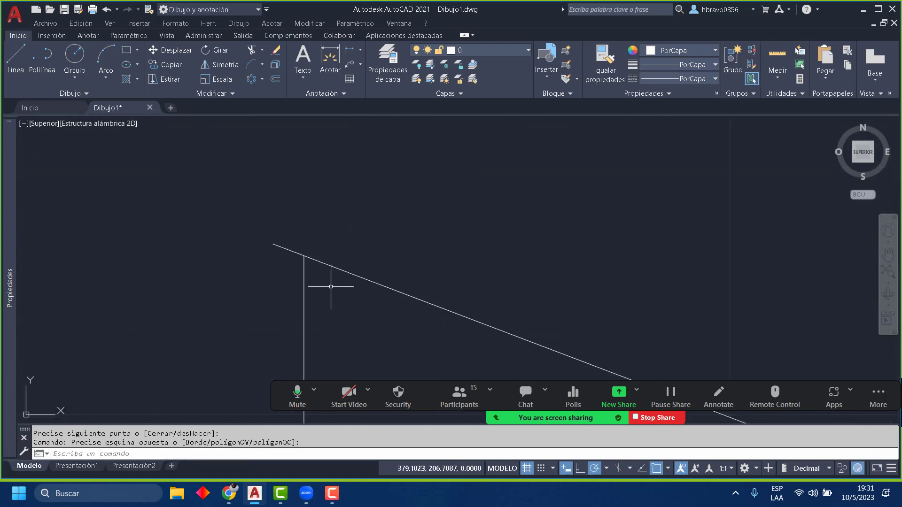
{"action": "left_click", "coordinate": [325, 280]}
{"action": "left_click", "coordinate": [255, 271]}
{"action": "left_click", "coordinate": [304, 256]}
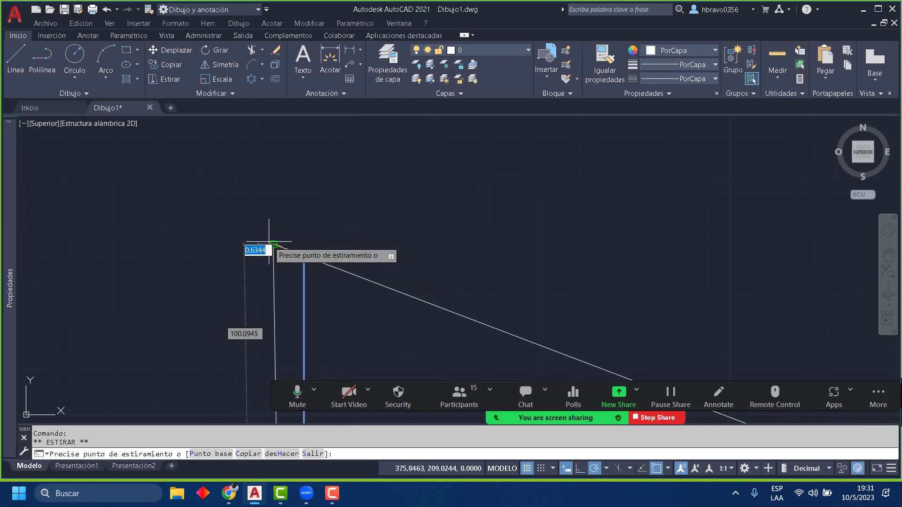
{"action": "left_click", "coordinate": [273, 244]}
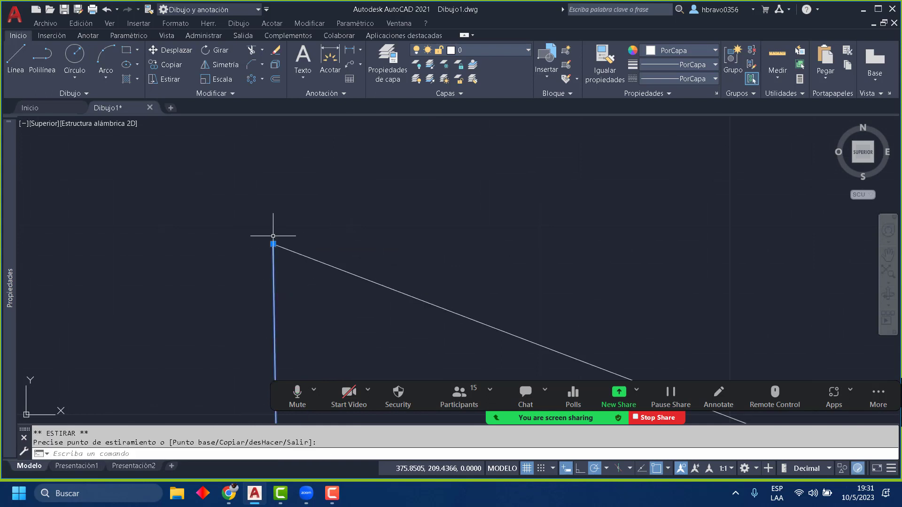
Step: Join the six lines of the outline into a single polyline
{"action": "scroll", "coordinate": [331, 263], "scroll_direction": "down", "scroll_amount": 3}
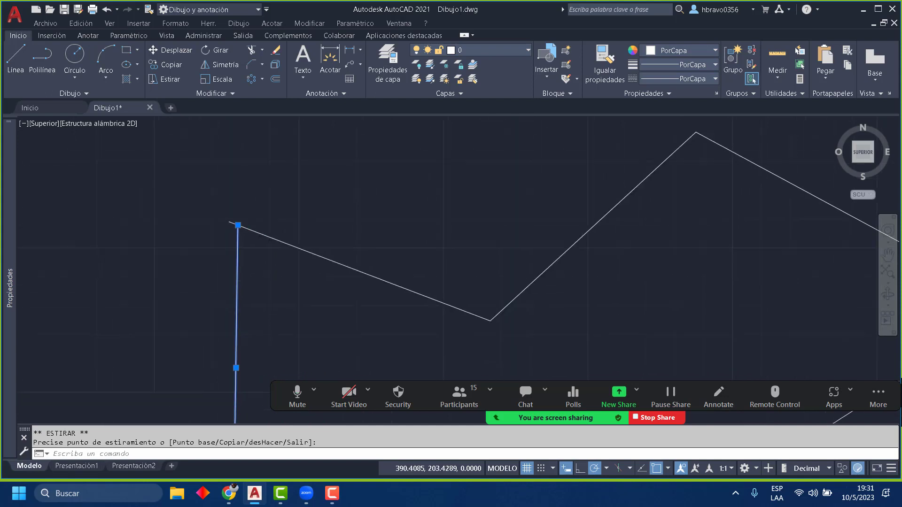
{"action": "scroll", "coordinate": [273, 234], "scroll_direction": "down", "scroll_amount": 5}
{"action": "left_click", "coordinate": [485, 301]}
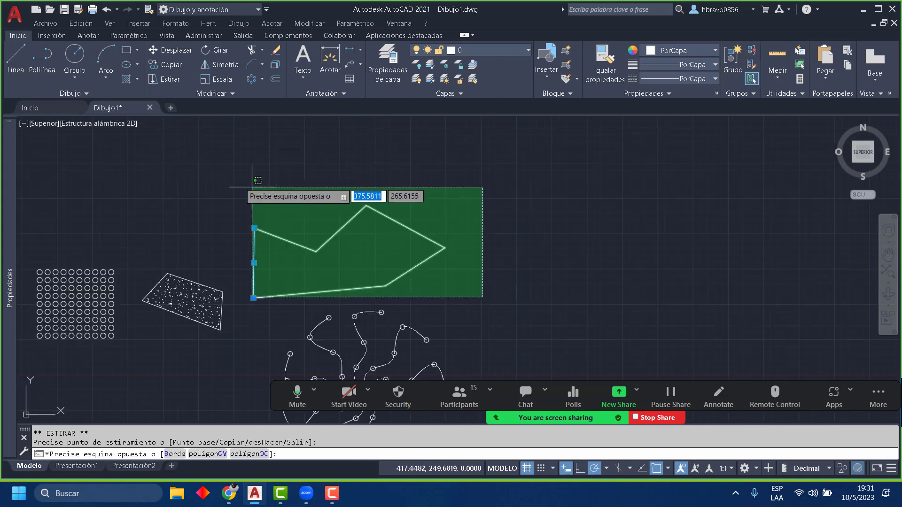
{"action": "left_click", "coordinate": [239, 169]}
{"action": "left_click", "coordinate": [228, 94]}
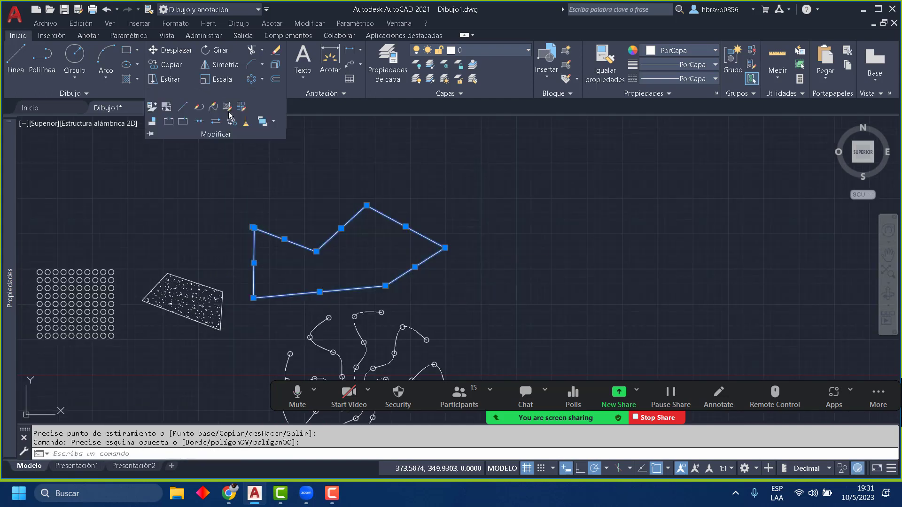
{"action": "left_click", "coordinate": [199, 122]}
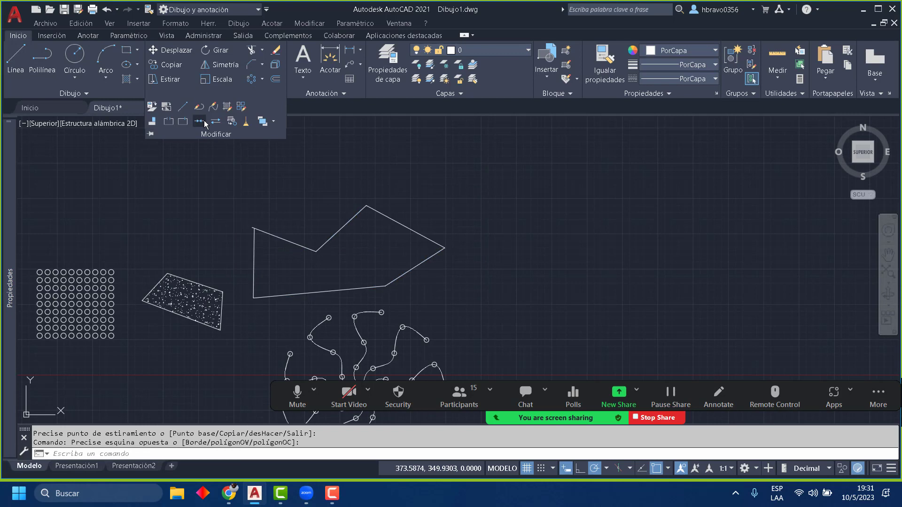
Step: Pull the polyline's end on the vertical segment away from its starting corner to open the outline
{"action": "left_click", "coordinate": [263, 231]}
{"action": "scroll", "coordinate": [253, 226], "scroll_direction": "up", "scroll_amount": 8}
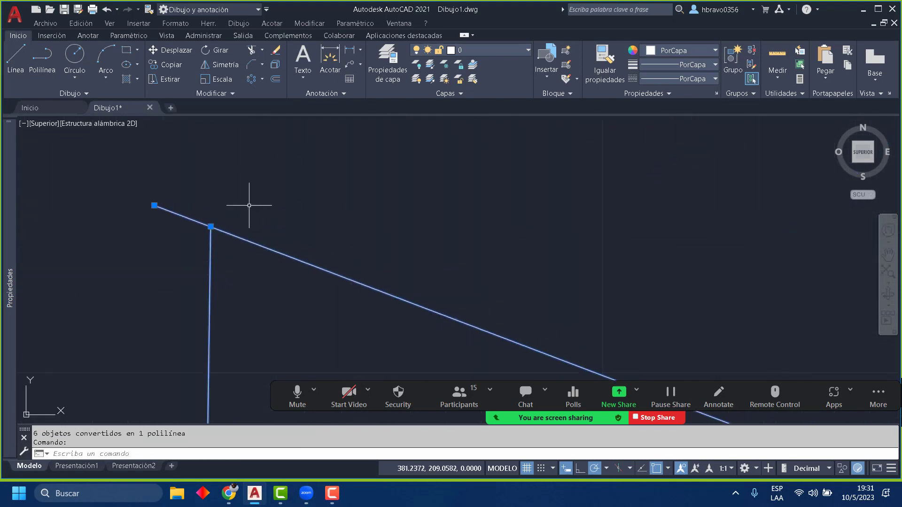
{"action": "left_click", "coordinate": [211, 227]}
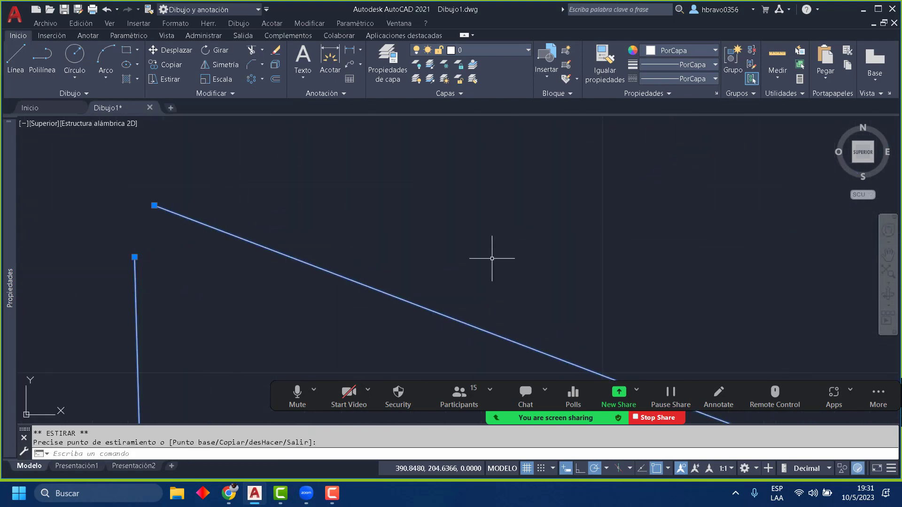
{"action": "scroll", "coordinate": [498, 256], "scroll_direction": "down", "scroll_amount": 4}
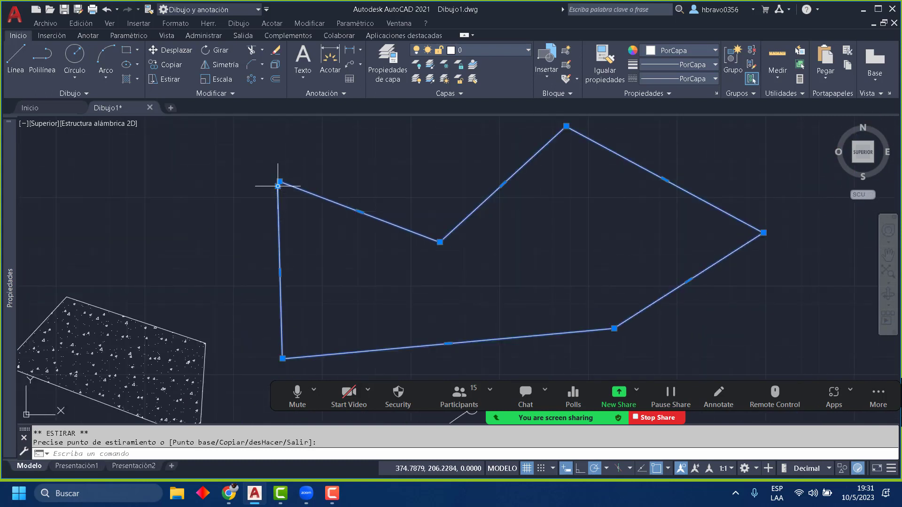
{"action": "left_click", "coordinate": [231, 187]}
{"action": "key", "text": "Escape"}
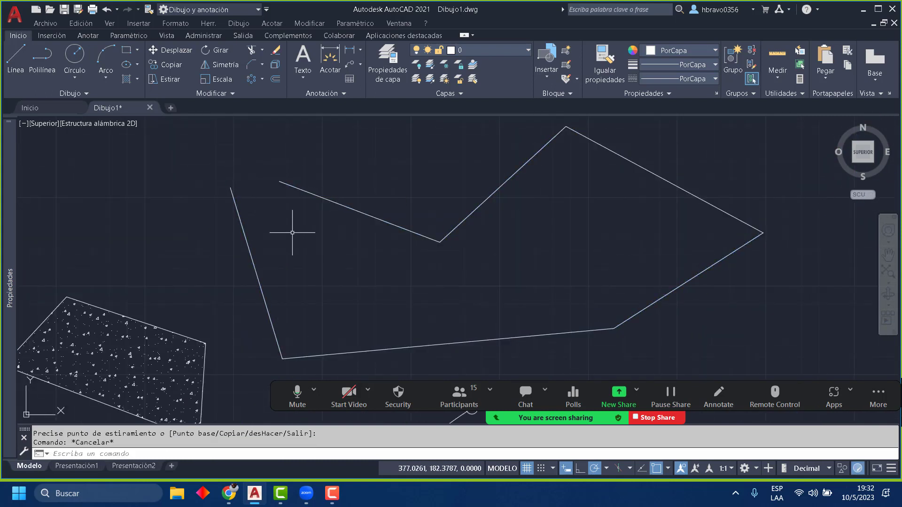
Step: Stretch the polyline's detached end onto its other endpoint at the upper-left corner
{"action": "left_click", "coordinate": [298, 246]}
{"action": "left_click", "coordinate": [157, 189]}
{"action": "left_click", "coordinate": [230, 188]}
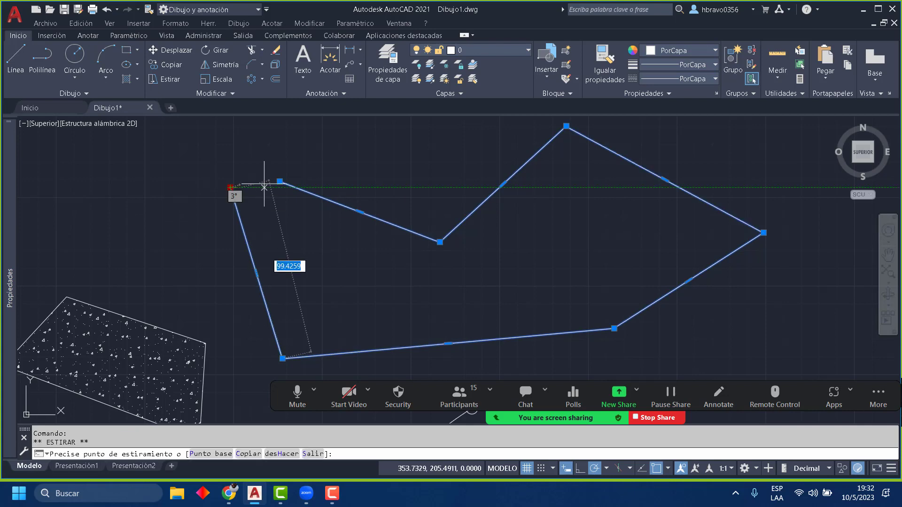
{"action": "left_click", "coordinate": [279, 180]}
Step: Apply Join to the polyline so its coincident ends become one closed corner
{"action": "scroll", "coordinate": [321, 246], "scroll_direction": "down", "scroll_amount": 5}
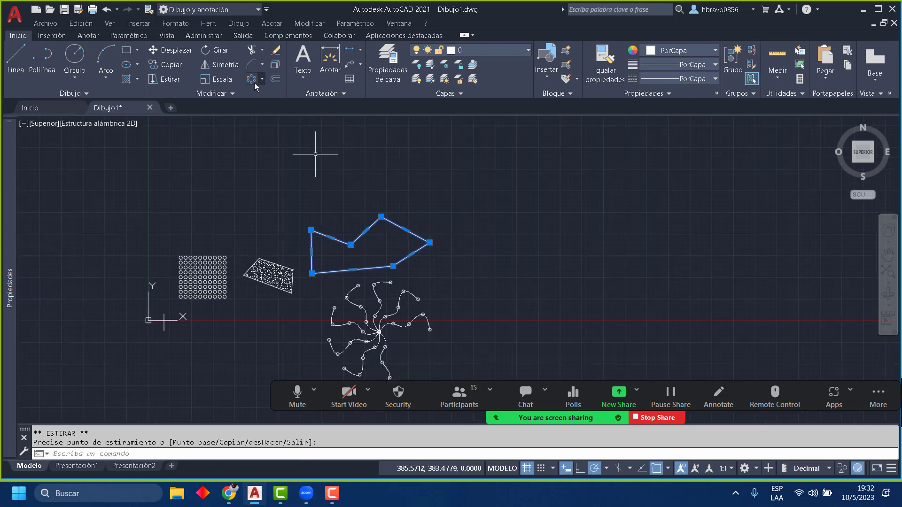
{"action": "left_click", "coordinate": [241, 91]}
{"action": "left_click", "coordinate": [199, 121]}
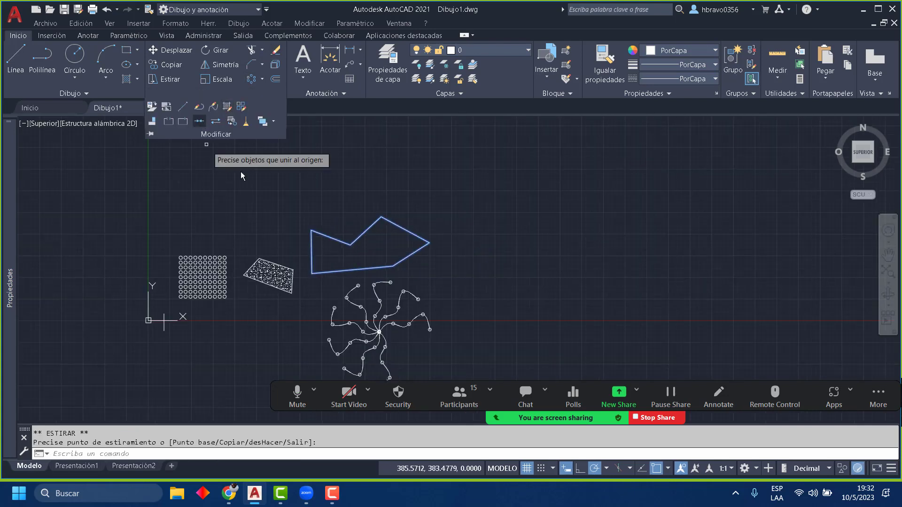
{"action": "left_click", "coordinate": [287, 239]}
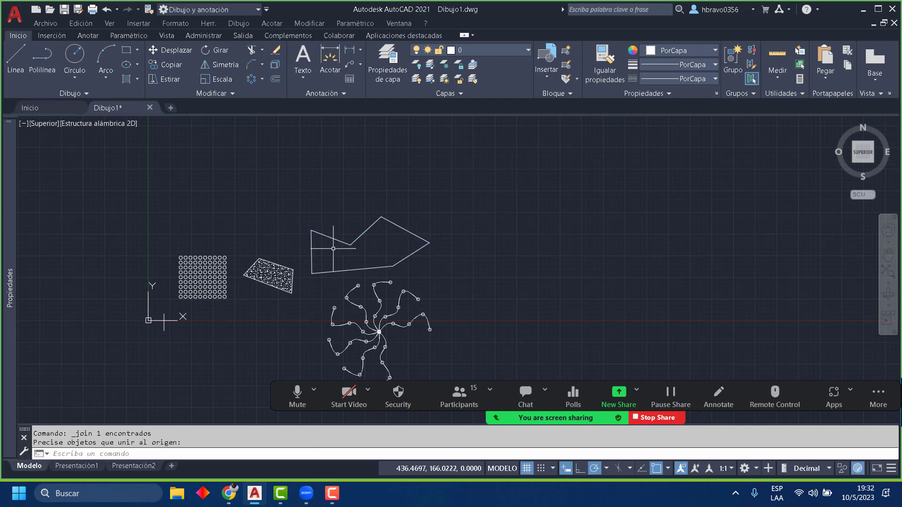
Step: Reshape the closed polyline by stretching its upper-left corner outward and its inner notch and peak vertices upward
{"action": "left_click", "coordinate": [288, 239]}
{"action": "left_click", "coordinate": [311, 231]}
{"action": "left_click", "coordinate": [289, 195]}
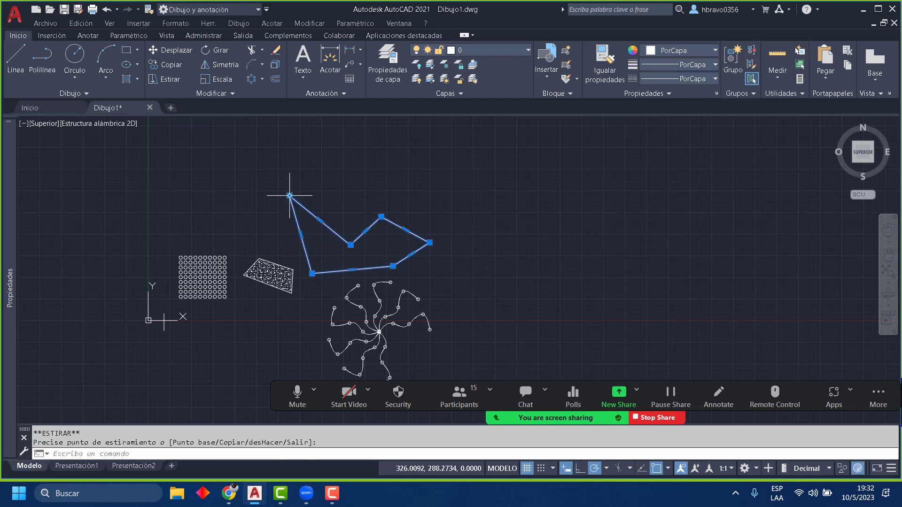
{"action": "left_click", "coordinate": [344, 169]}
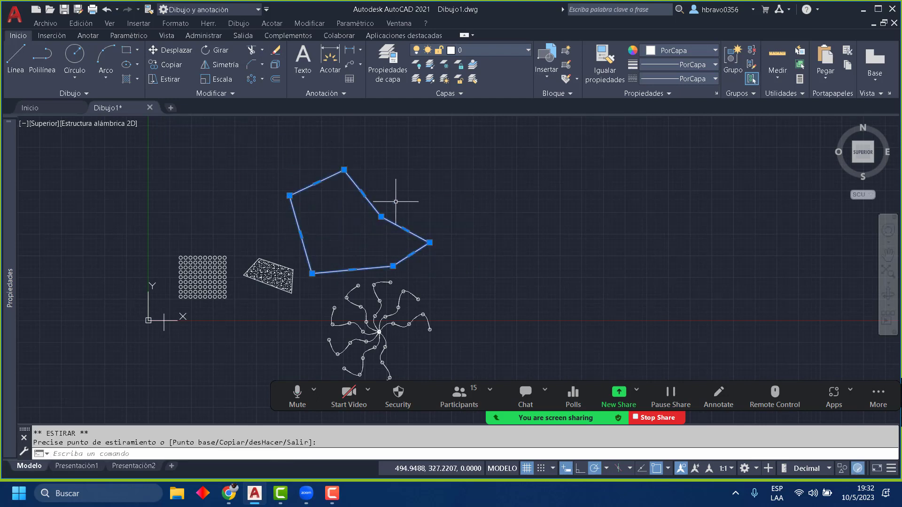
{"action": "left_click", "coordinate": [409, 172]}
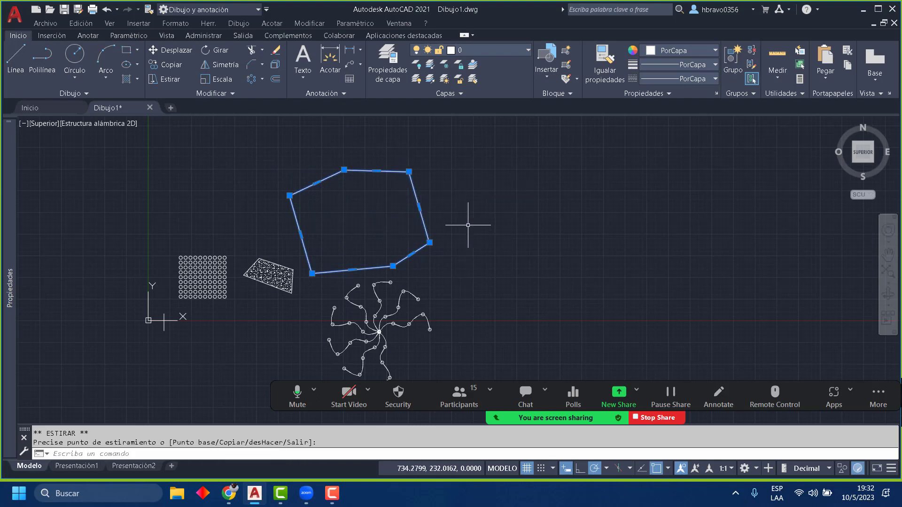
Step: Move the polyline's lower-middle vertex slightly up and its upper-middle vertex slightly down, and clear the selection
{"action": "left_click", "coordinate": [393, 266]}
{"action": "left_click", "coordinate": [386, 256]}
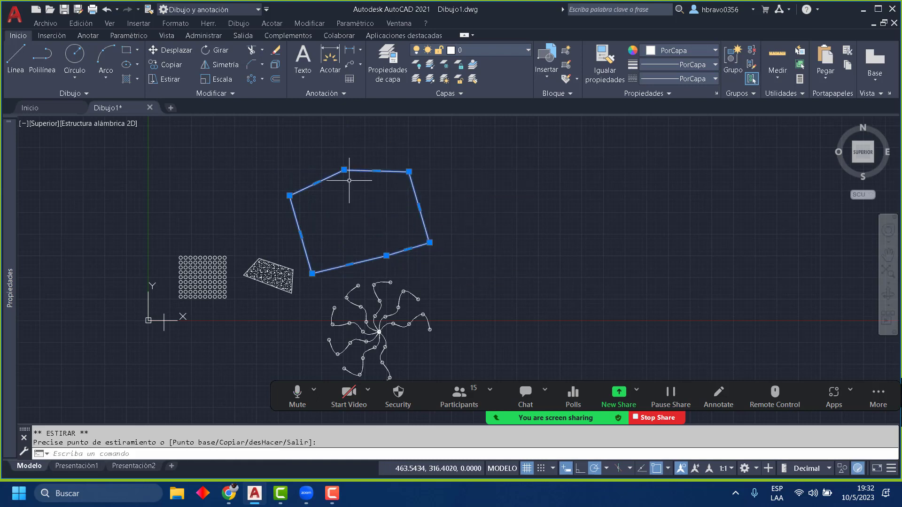
{"action": "left_click", "coordinate": [344, 170]}
{"action": "left_click", "coordinate": [344, 179]}
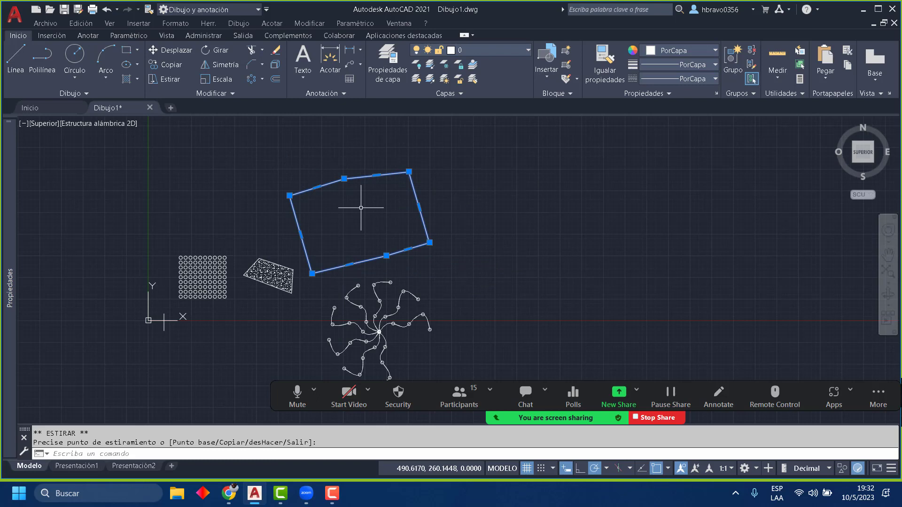
{"action": "key", "text": "Escape"}
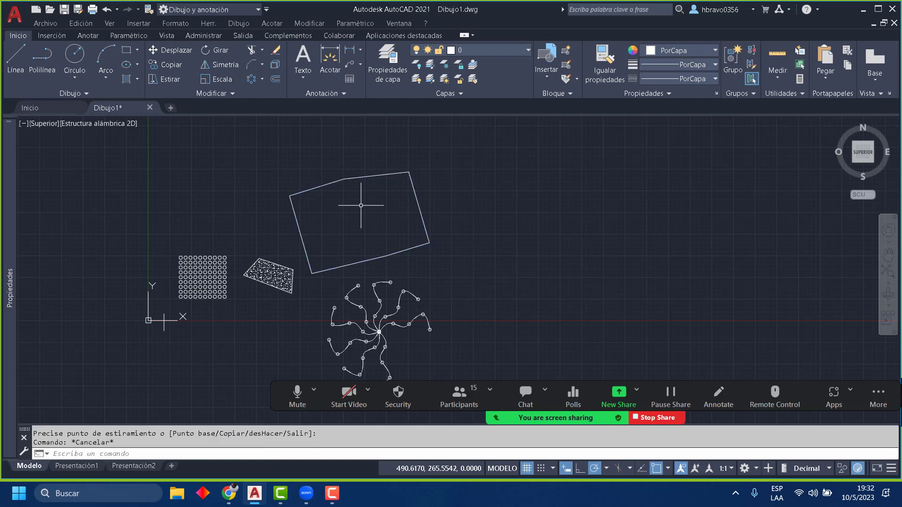
{"action": "left_click", "coordinate": [227, 92]}
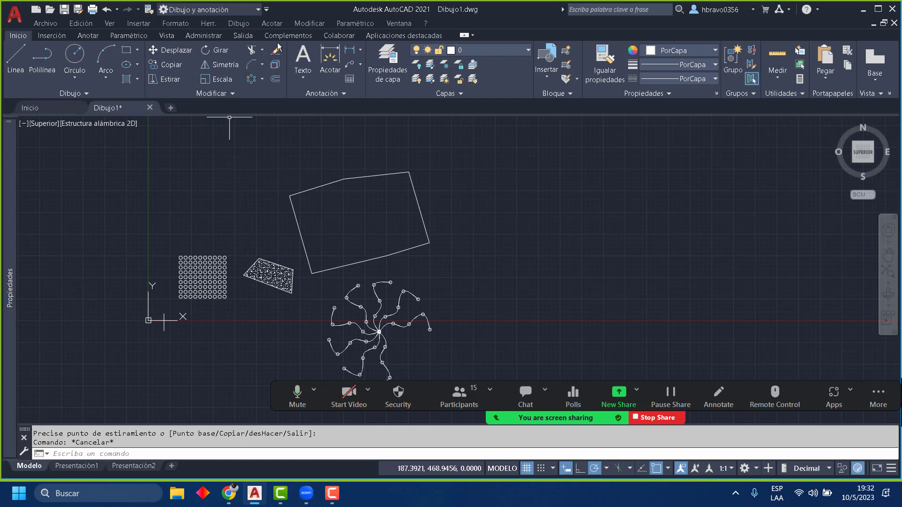
{"action": "left_click", "coordinate": [230, 94]}
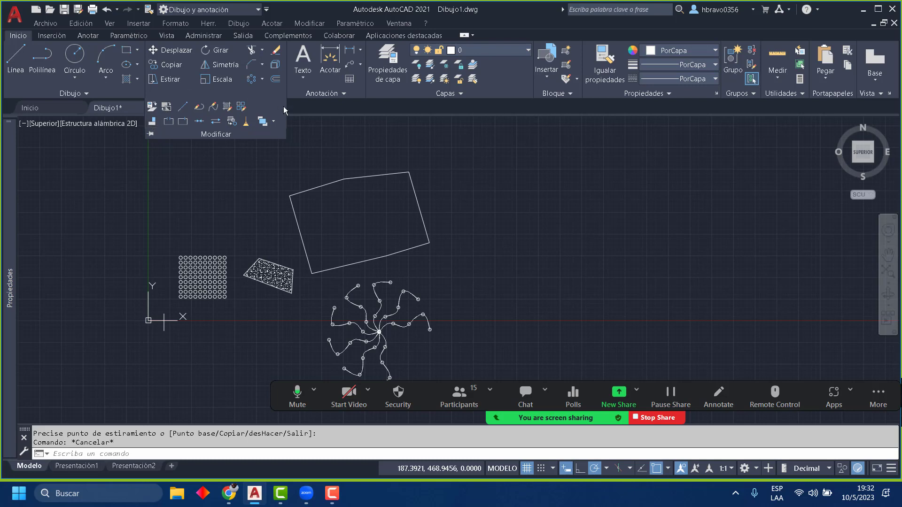
{"action": "right_click", "coordinate": [297, 131]}
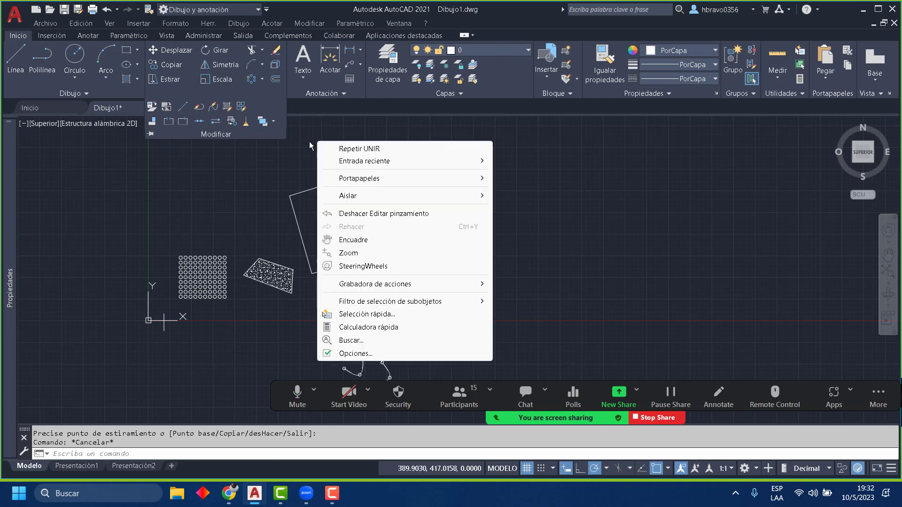
{"action": "left_click", "coordinate": [295, 121]}
{"action": "left_click", "coordinate": [276, 50]}
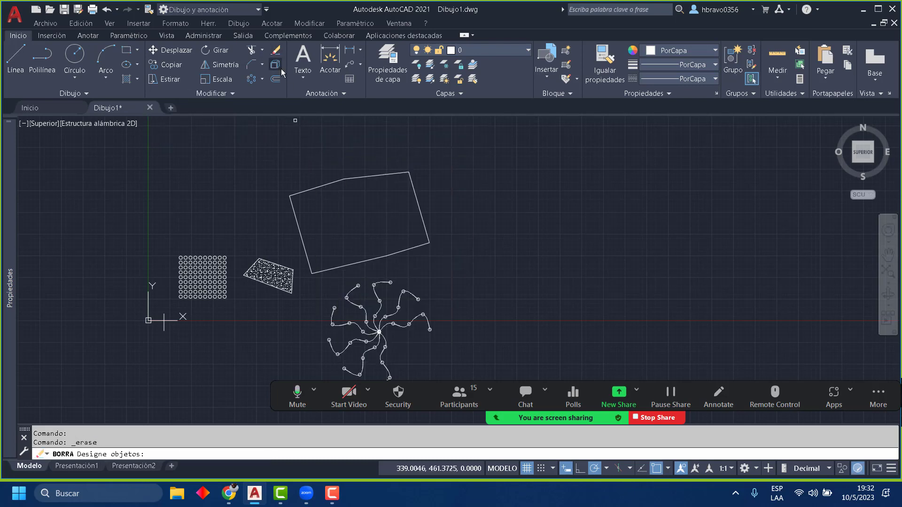
{"action": "left_click", "coordinate": [327, 183]}
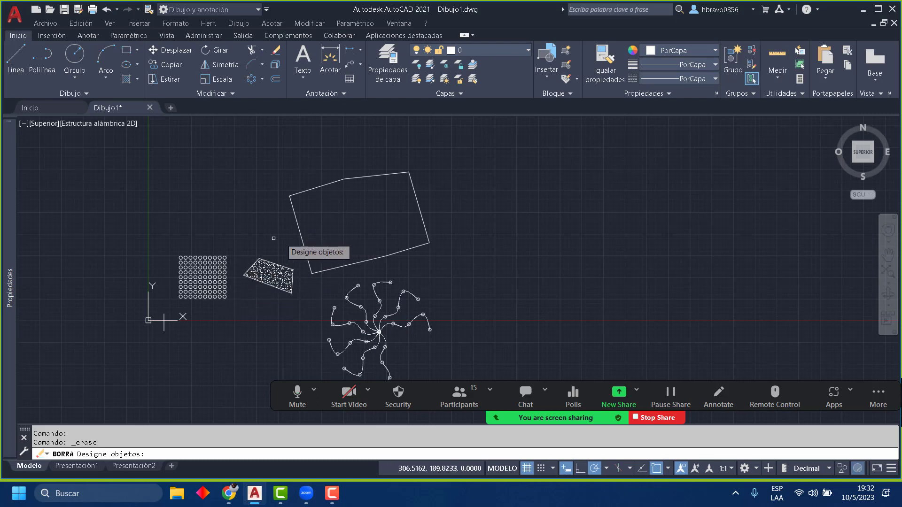
{"action": "key", "text": "Escape"}
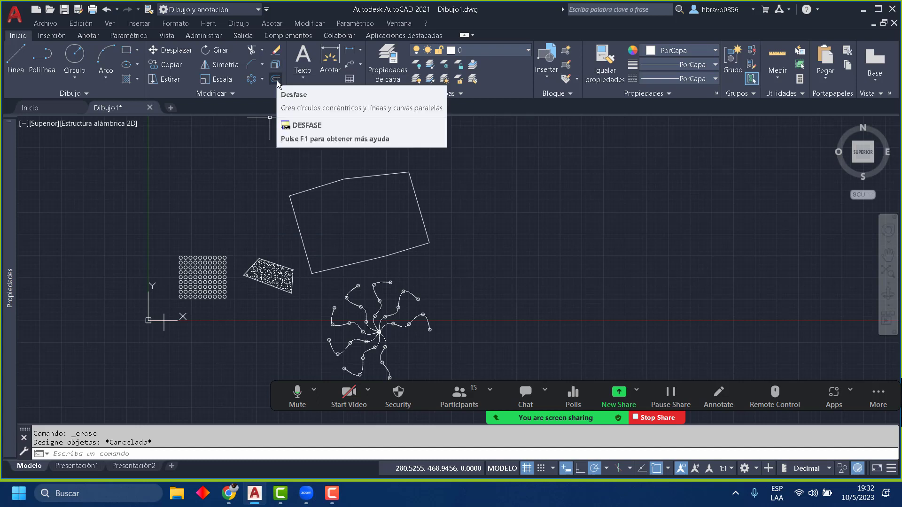
{"action": "left_click", "coordinate": [277, 65]}
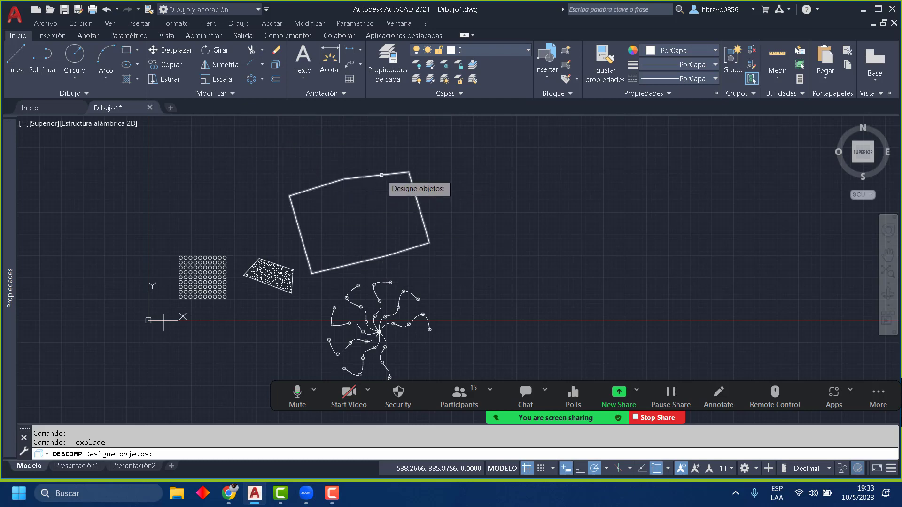
{"action": "mouse_move", "coordinate": [7, 162]}
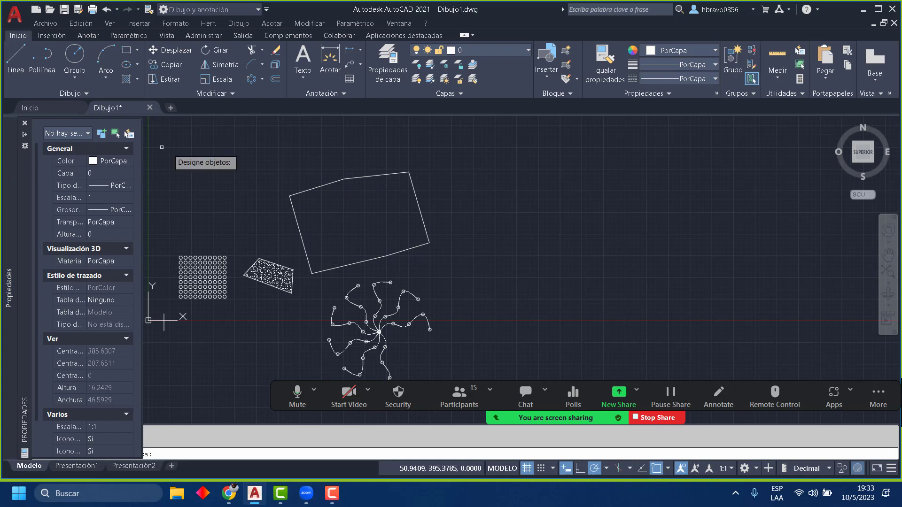
{"action": "key", "text": "Escape"}
Step: Select the large polyline, check its properties, and stretch its upper-middle vertex down into the shape as a notch
{"action": "left_click", "coordinate": [314, 184]}
{"action": "left_click", "coordinate": [277, 197]}
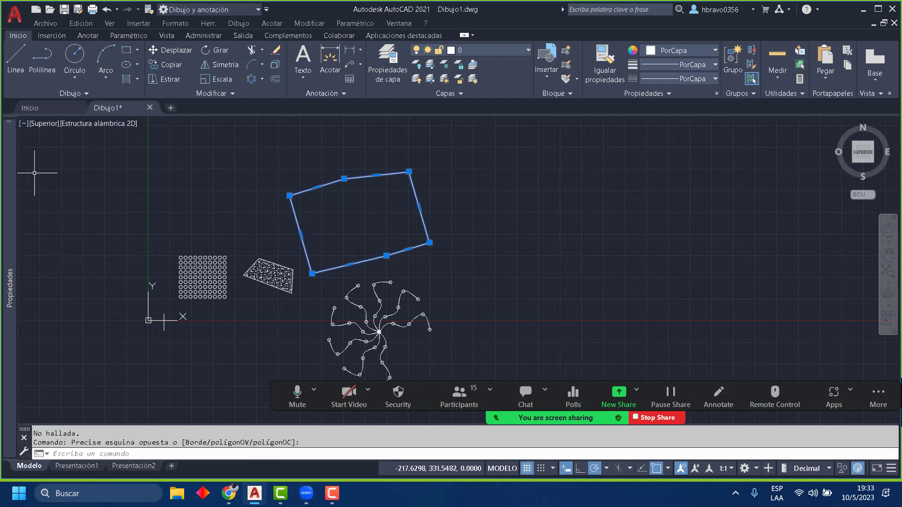
{"action": "mouse_move", "coordinate": [7, 180]}
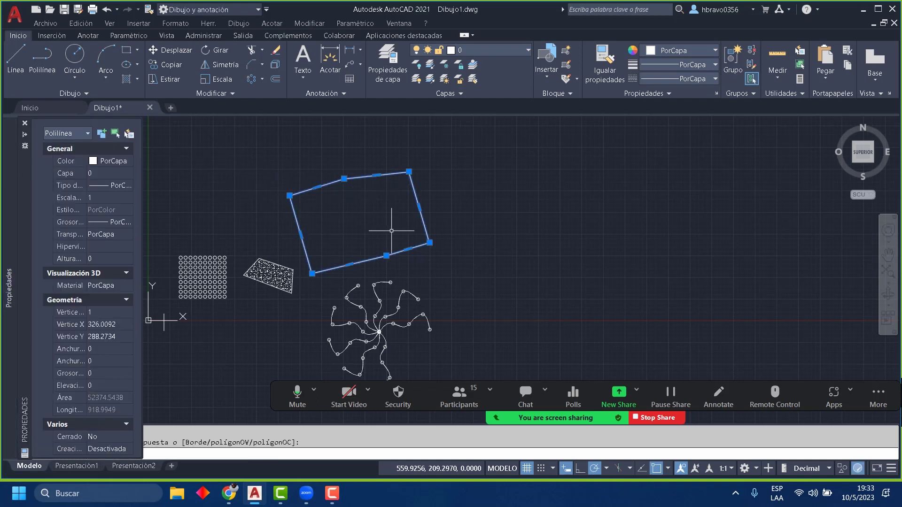
{"action": "left_click", "coordinate": [461, 162]}
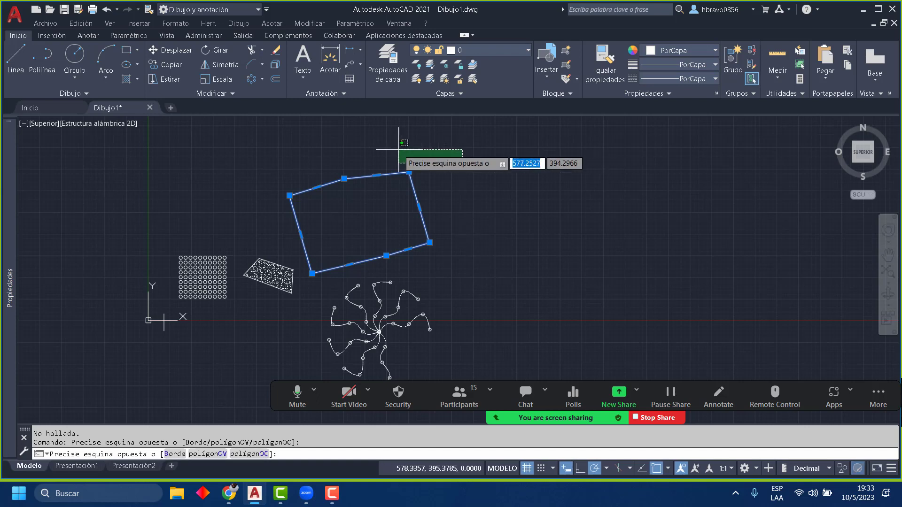
{"action": "left_click", "coordinate": [393, 150]}
{"action": "left_click", "coordinate": [344, 178]}
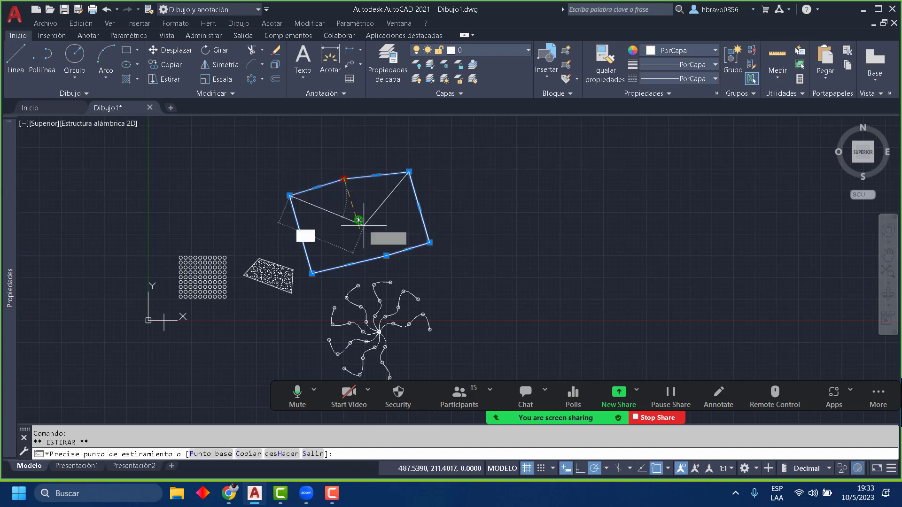
{"action": "left_click", "coordinate": [359, 220]}
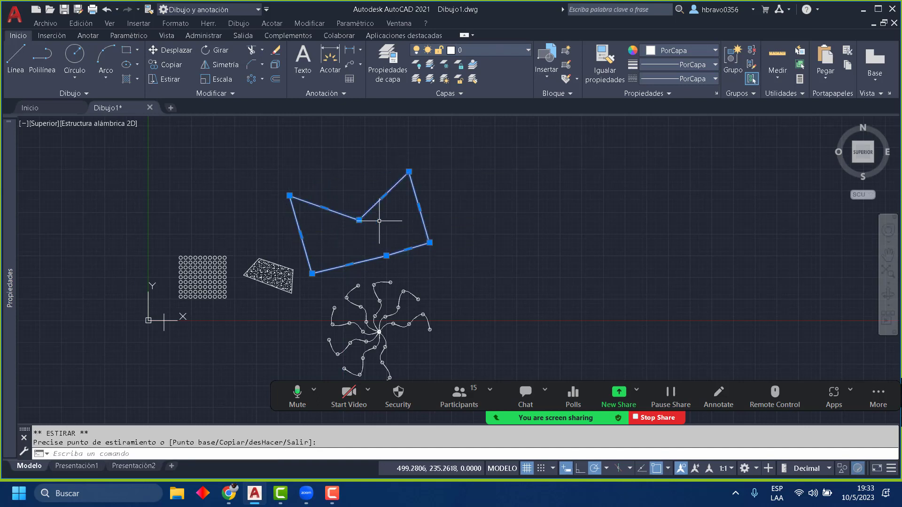
Step: Explode the notched polyline into separate lines, select each segment to check its independence, and clear the selection
{"action": "left_click", "coordinate": [278, 62]}
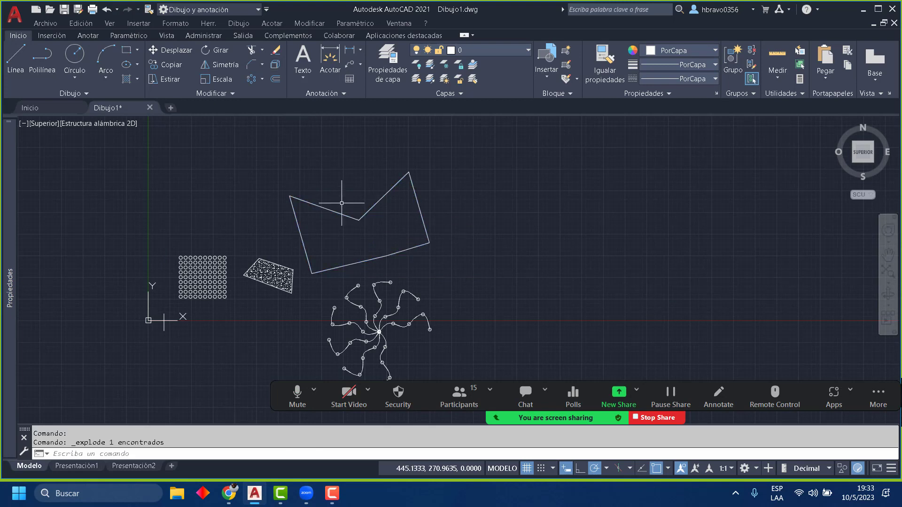
{"action": "left_click", "coordinate": [373, 208]}
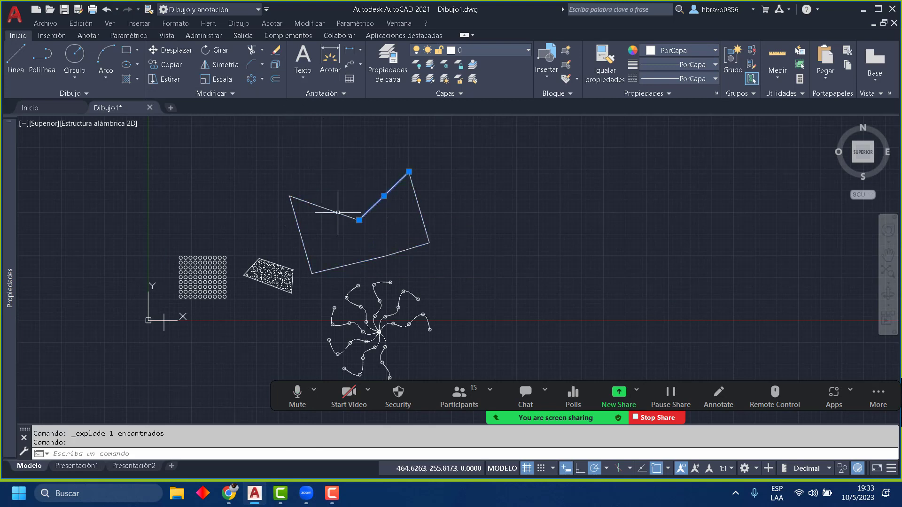
{"action": "left_click", "coordinate": [331, 214]}
{"action": "left_click", "coordinate": [303, 187]}
{"action": "left_click", "coordinate": [306, 235]}
{"action": "left_click", "coordinate": [277, 224]}
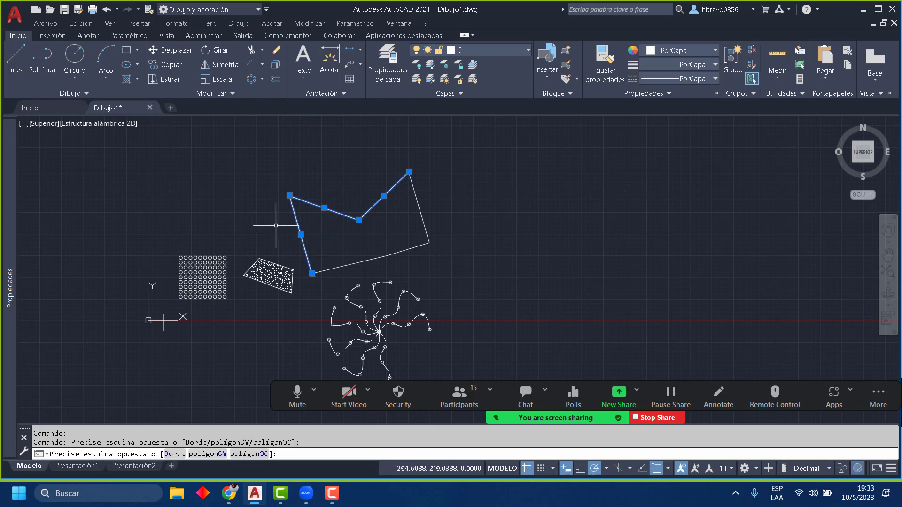
{"action": "left_click", "coordinate": [390, 268]}
{"action": "left_click", "coordinate": [378, 248]}
{"action": "left_click", "coordinate": [458, 221]}
{"action": "left_click", "coordinate": [408, 202]}
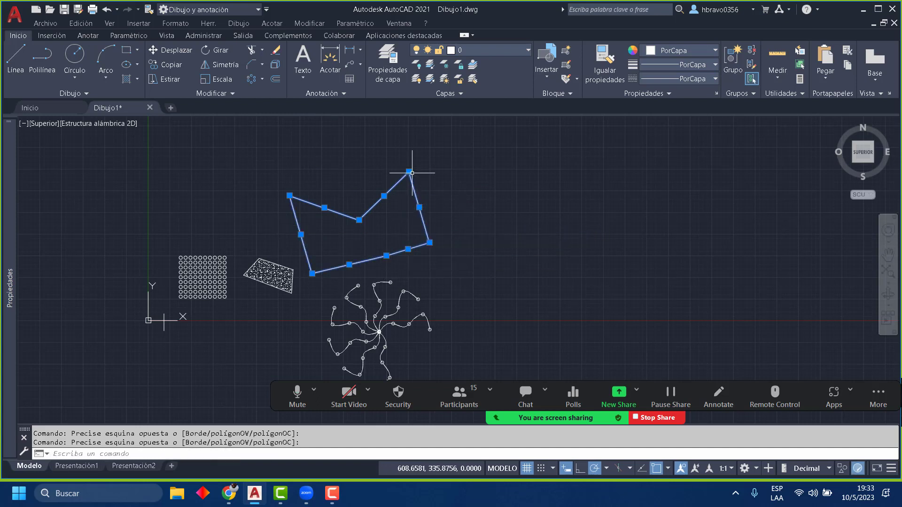
{"action": "key", "text": "Escape"}
Step: Stretch the right-hand line's upper endpoint far to the right, away from the peak
{"action": "left_click", "coordinate": [417, 202]}
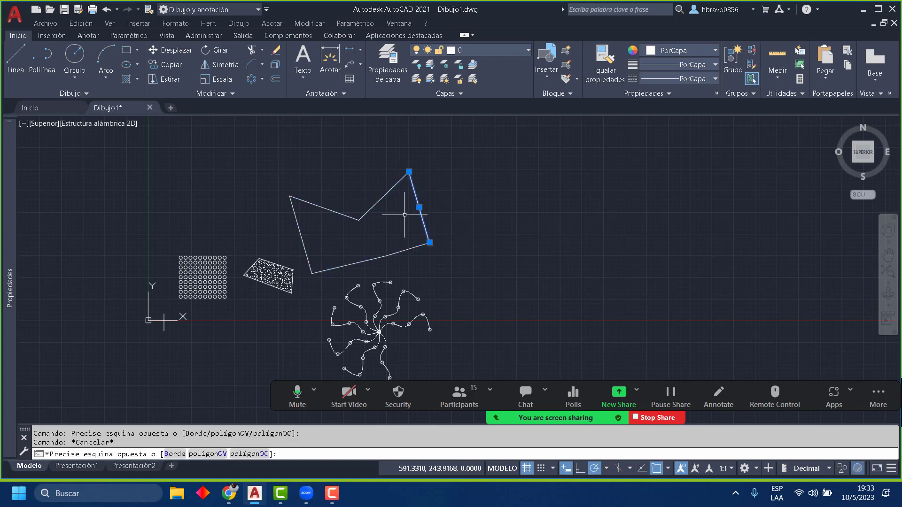
{"action": "left_click", "coordinate": [409, 172]}
{"action": "left_click", "coordinate": [531, 171]}
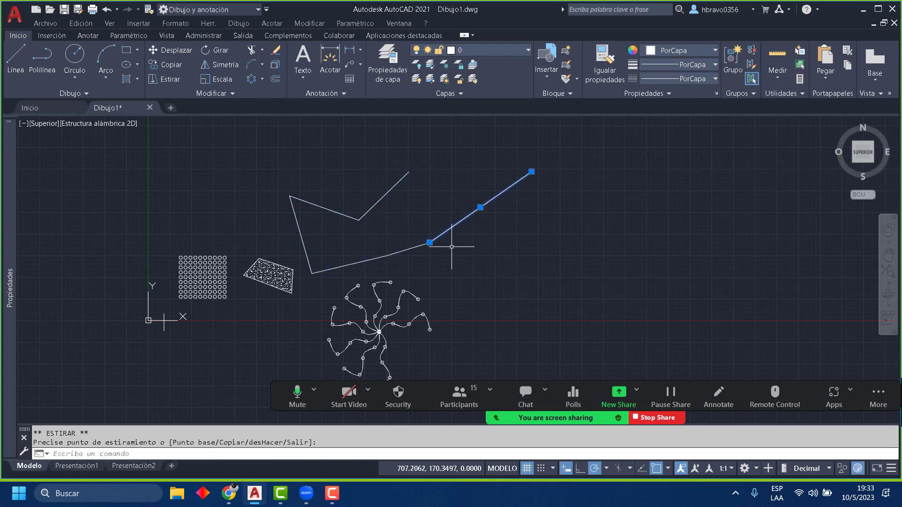
Step: Select all the outline's lines, stretch the detached endpoint back onto the peak, and clear the selection
{"action": "left_click", "coordinate": [458, 265]}
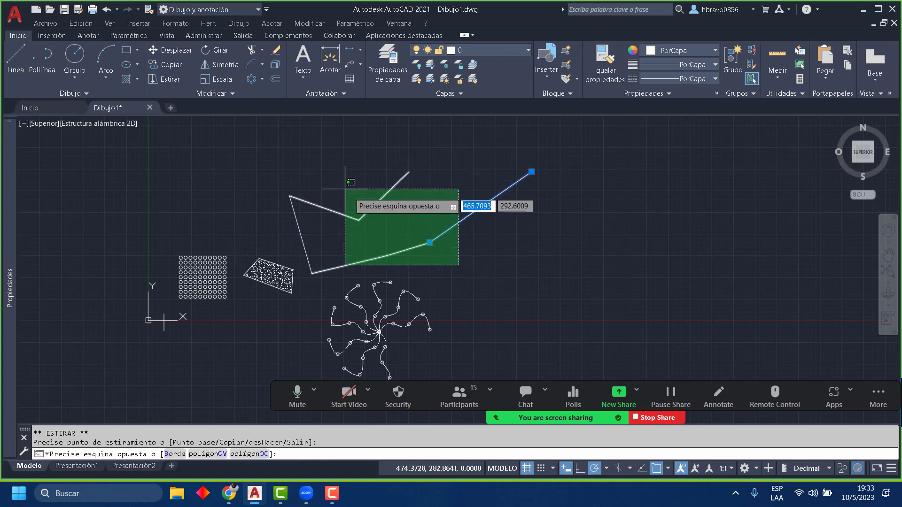
{"action": "left_click", "coordinate": [300, 162]}
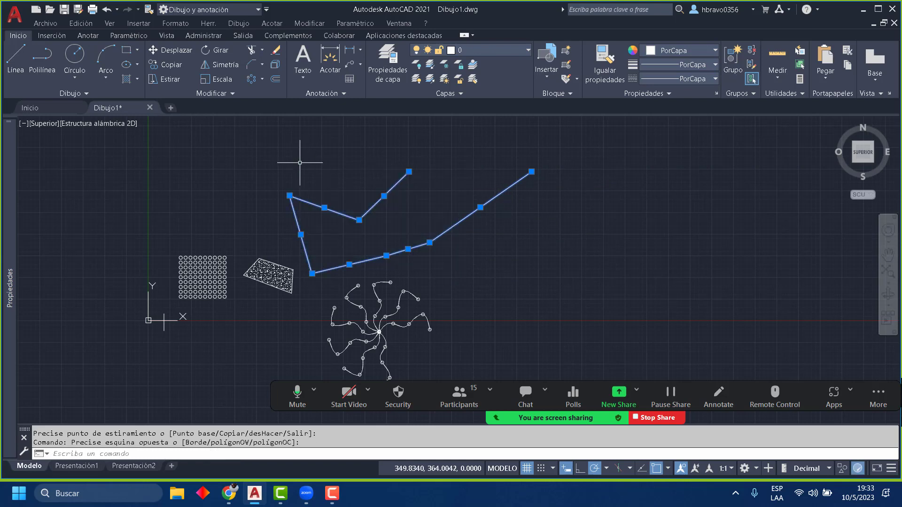
{"action": "left_click", "coordinate": [531, 172]}
{"action": "left_click", "coordinate": [409, 171]}
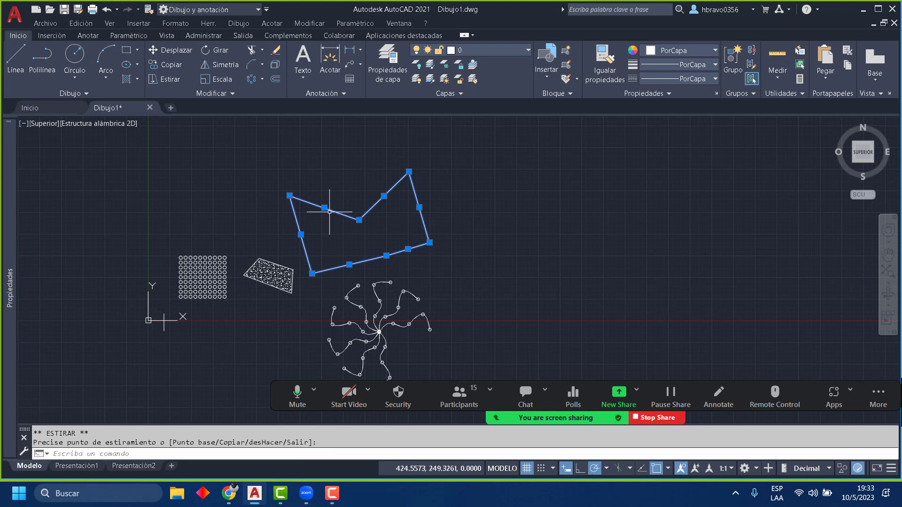
{"action": "left_click", "coordinate": [369, 243]}
{"action": "left_click", "coordinate": [348, 239]}
{"action": "key", "text": "Escape"}
Step: Select all the outline's lines and stretch the shared peak point up and to the left
{"action": "left_click", "coordinate": [337, 218]}
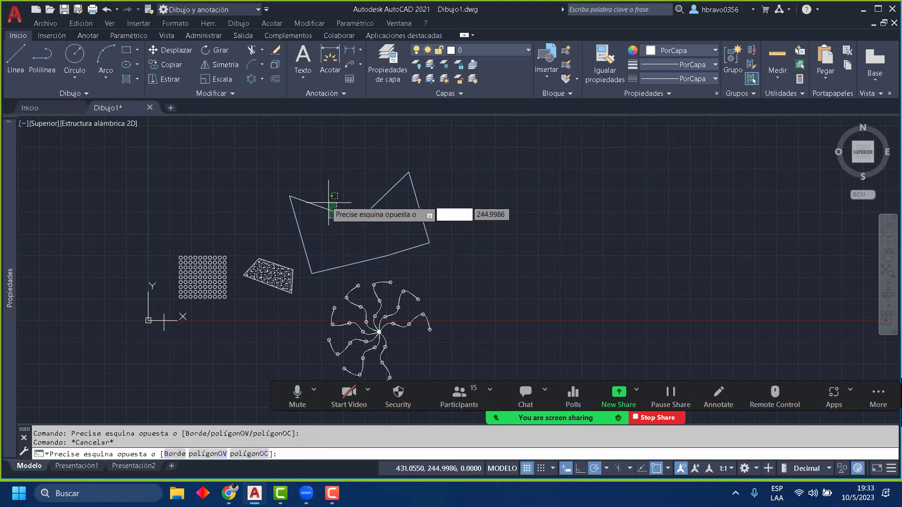
{"action": "left_click", "coordinate": [328, 203]}
{"action": "left_click", "coordinate": [483, 257]}
{"action": "left_click", "coordinate": [281, 178]}
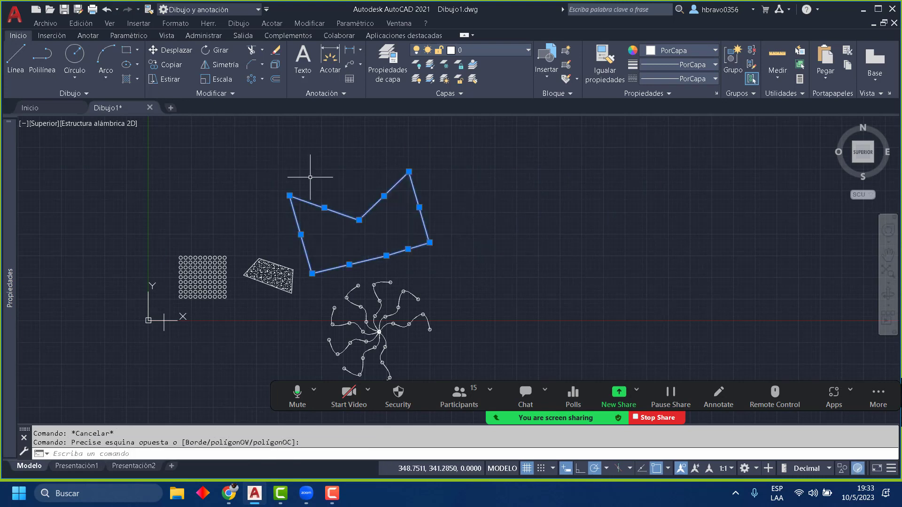
{"action": "left_click", "coordinate": [409, 172]}
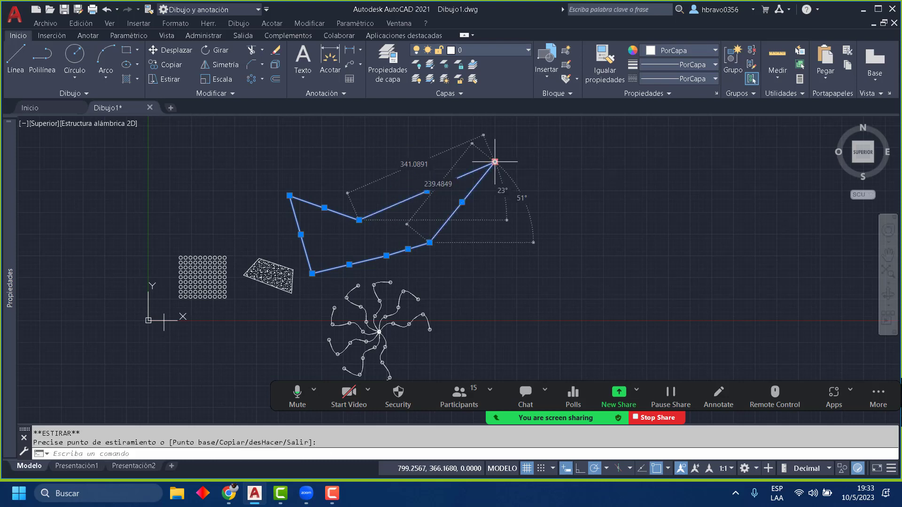
{"action": "left_click", "coordinate": [368, 151]}
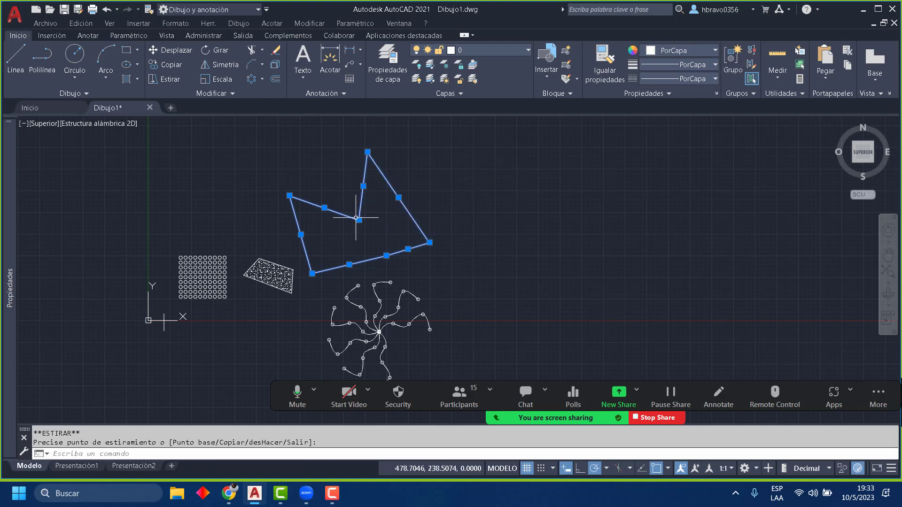
Step: Stretch the shared notch point up to form a top-left corner and the left corner inward
{"action": "left_click", "coordinate": [329, 164]}
{"action": "left_click", "coordinate": [289, 195]}
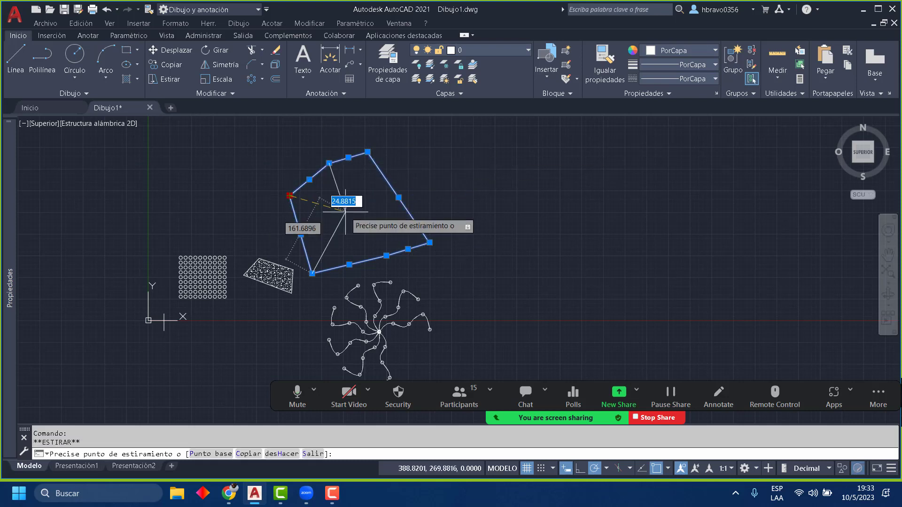
{"action": "left_click", "coordinate": [345, 212]}
Step: Move the long right-hand line away from the outline by its midpoint grip and clear the selection
{"action": "left_click", "coordinate": [399, 197]}
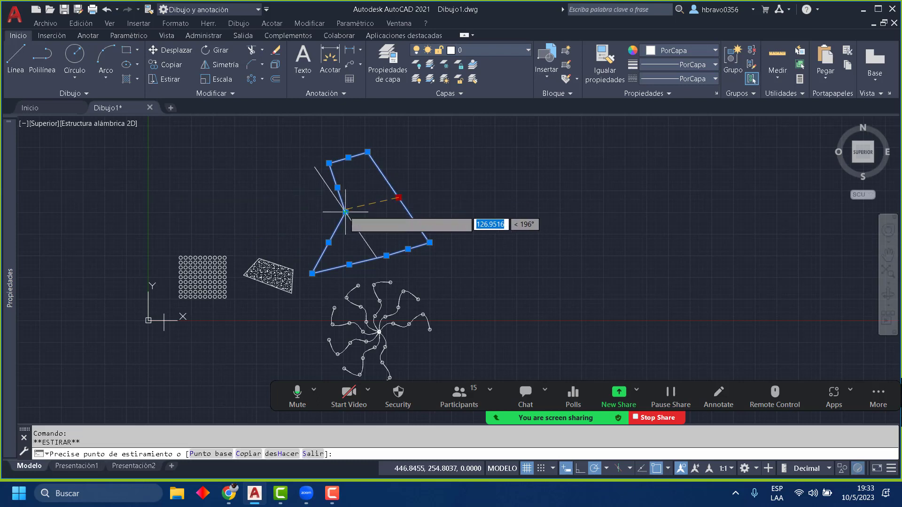
{"action": "left_click", "coordinate": [483, 183]}
{"action": "key", "text": "Escape"}
{"action": "key", "text": "Escape"}
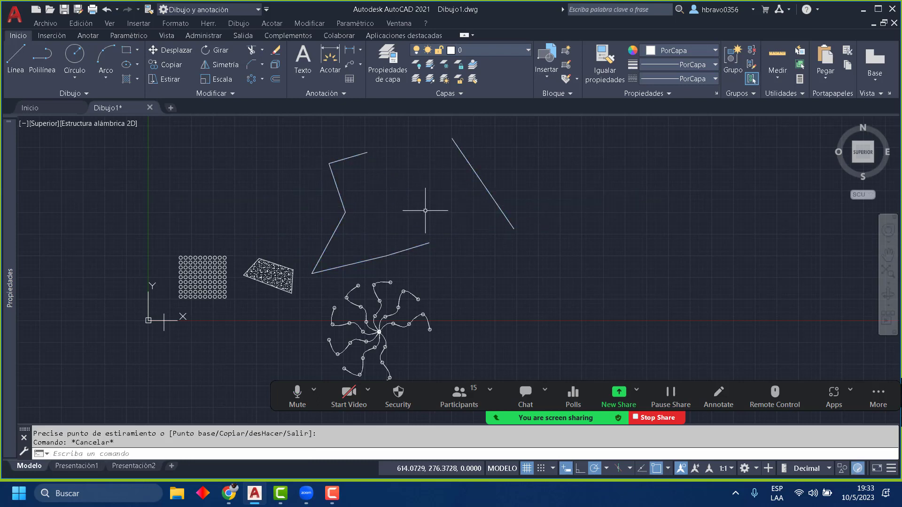
Step: Move the detached line back by its midpoint and snap both its endpoints onto the outline's open ends
{"action": "left_click", "coordinate": [496, 201]}
{"action": "left_click", "coordinate": [483, 183]}
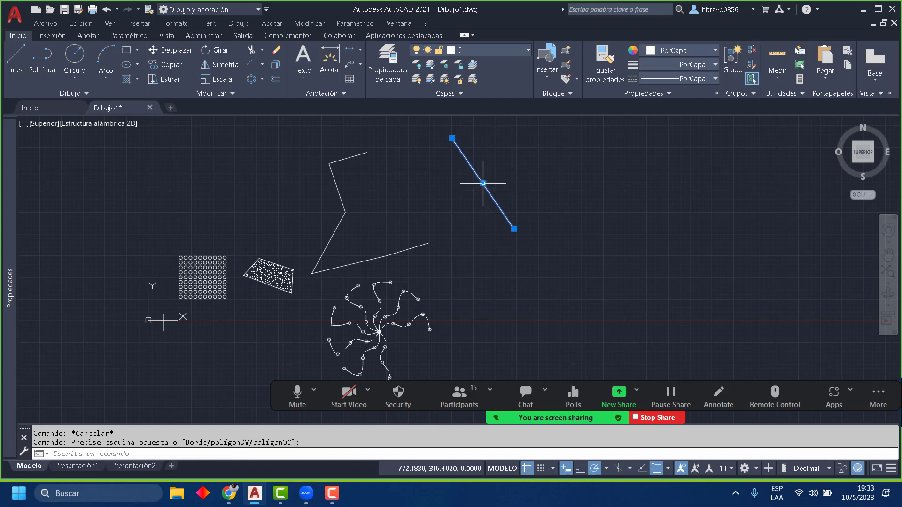
{"action": "left_click", "coordinate": [483, 184]}
{"action": "left_click", "coordinate": [403, 196]}
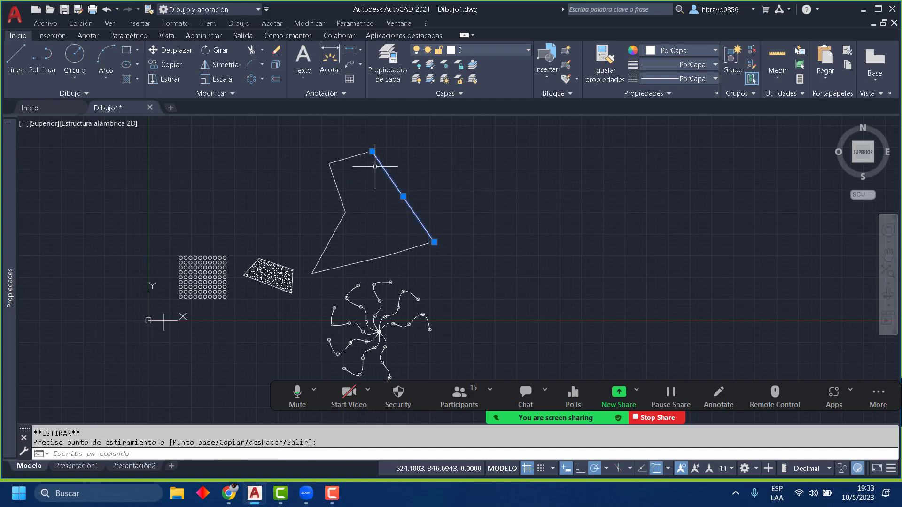
{"action": "left_click", "coordinate": [367, 152]}
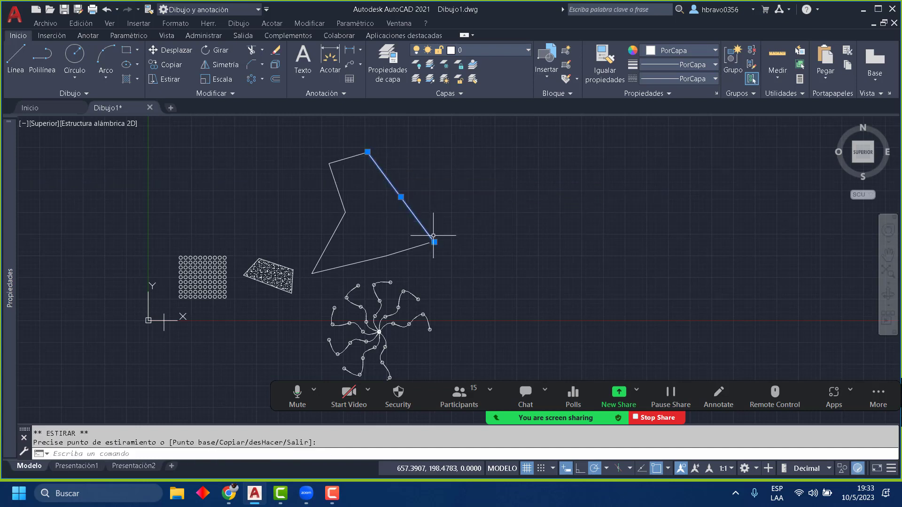
{"action": "left_click", "coordinate": [429, 243]}
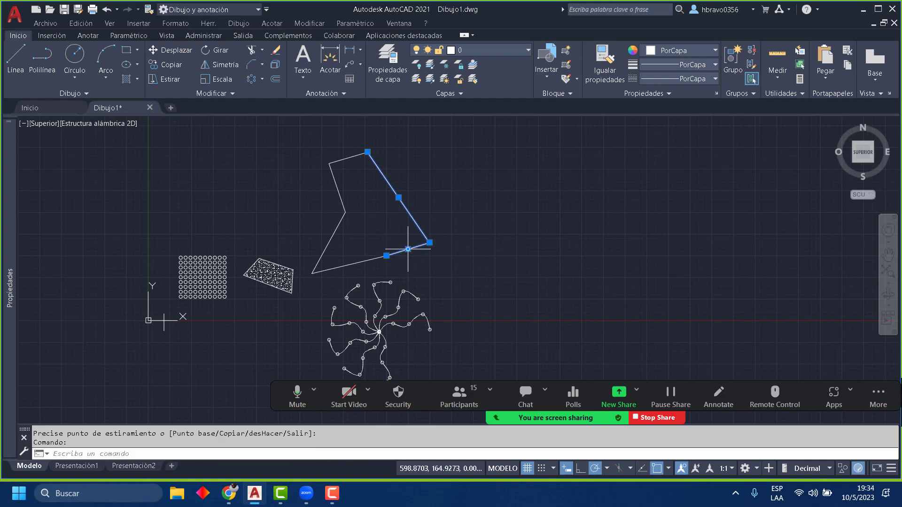
Step: Try moving the short lower-right line by its midpoint grip and undo the grip edits
{"action": "left_click", "coordinate": [408, 249]}
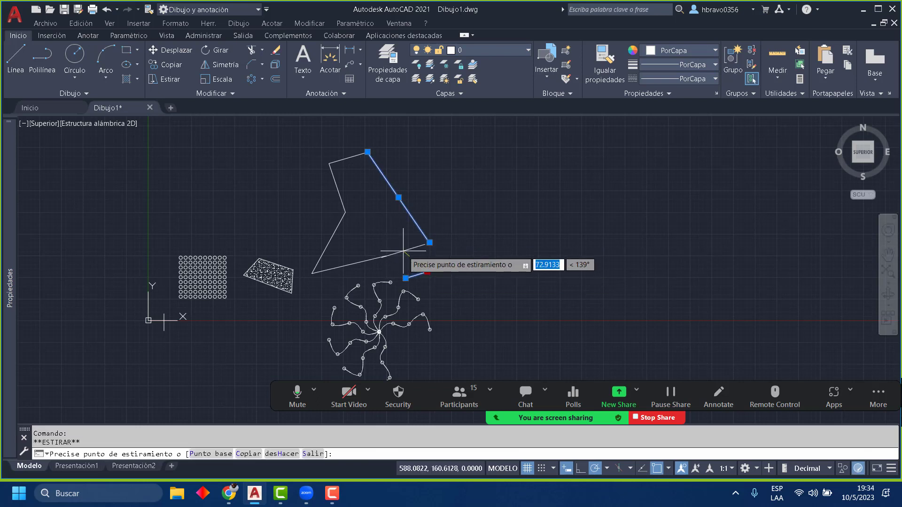
{"action": "key", "text": "ctrl+z"}
{"action": "key", "text": "ctrl+z"}
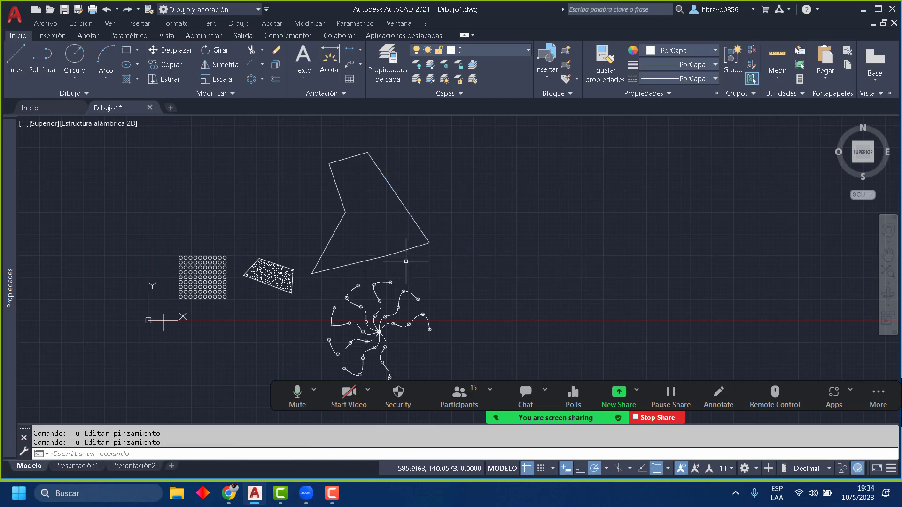
Step: Select the two lower lines, stretch their shared vertex down and to the right, and clear the selection
{"action": "left_click", "coordinate": [425, 255]}
{"action": "left_click", "coordinate": [388, 256]}
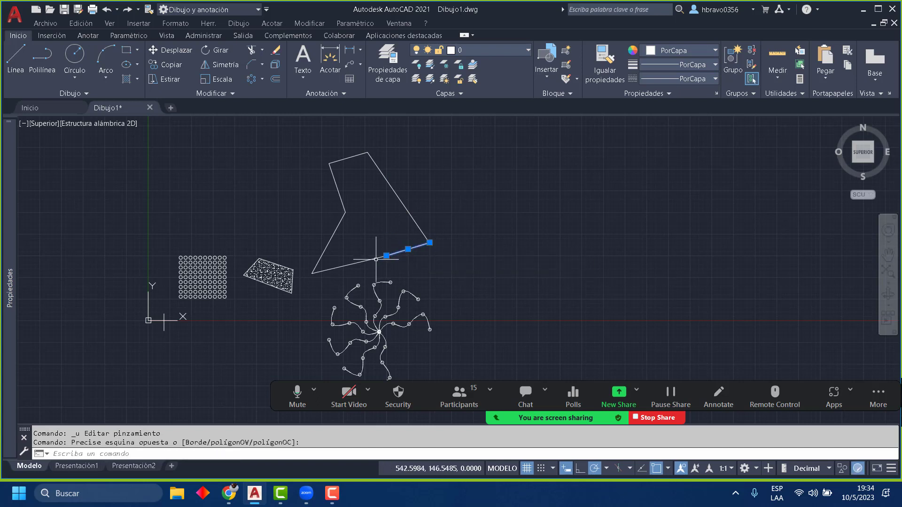
{"action": "left_click", "coordinate": [387, 256]}
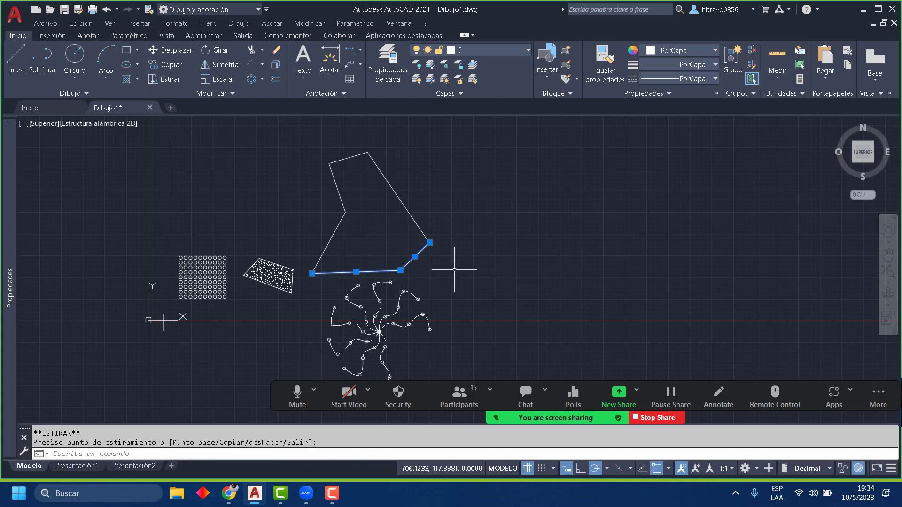
{"action": "key", "text": "Escape"}
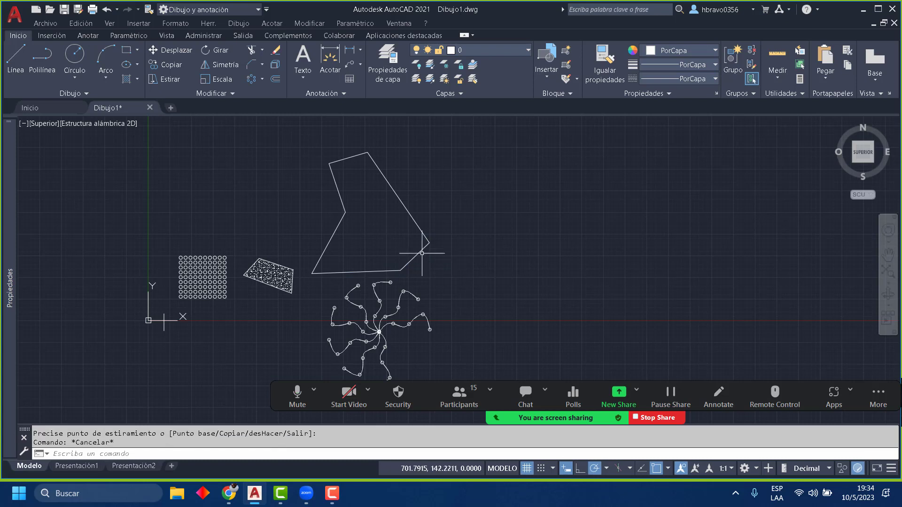
Step: Offset the outline's long right-hand line by 5, once outward and once inward
{"action": "left_click", "coordinate": [277, 79]}
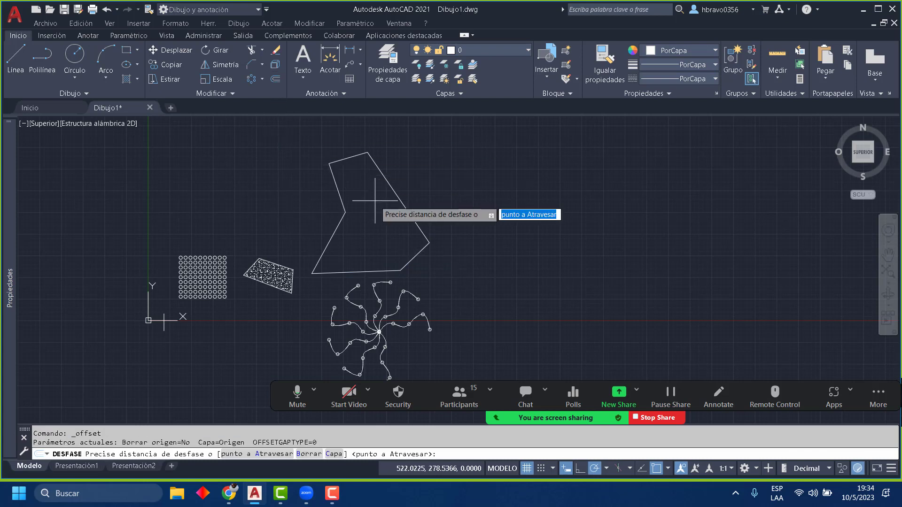
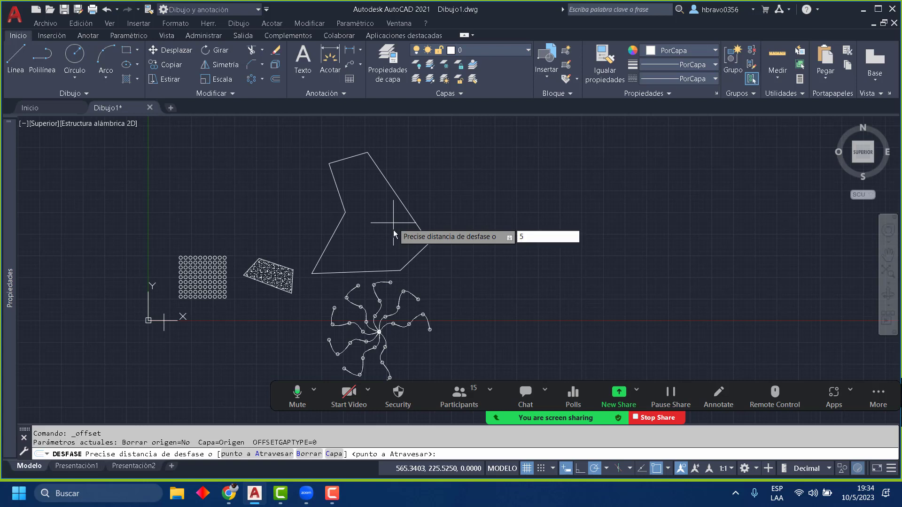
{"action": "key", "text": "Return"}
{"action": "left_click", "coordinate": [411, 210]}
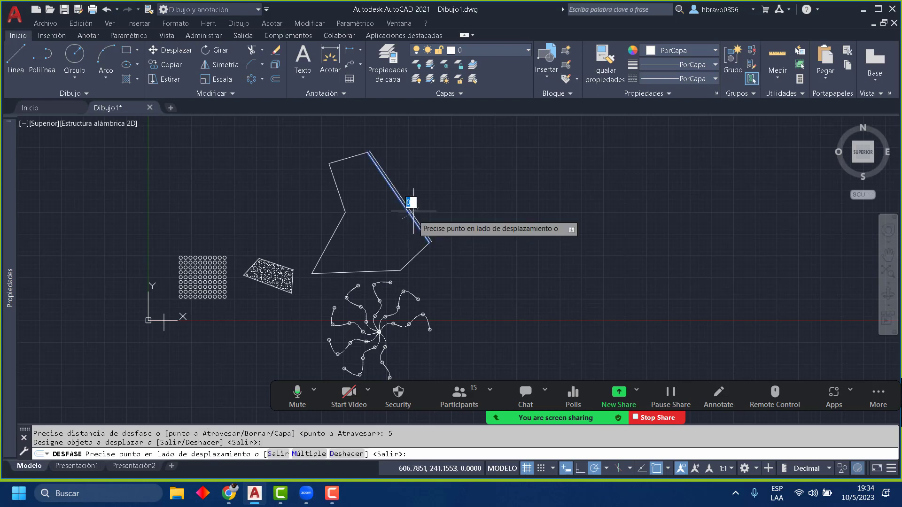
{"action": "scroll", "coordinate": [388, 209], "scroll_direction": "up", "scroll_amount": 4}
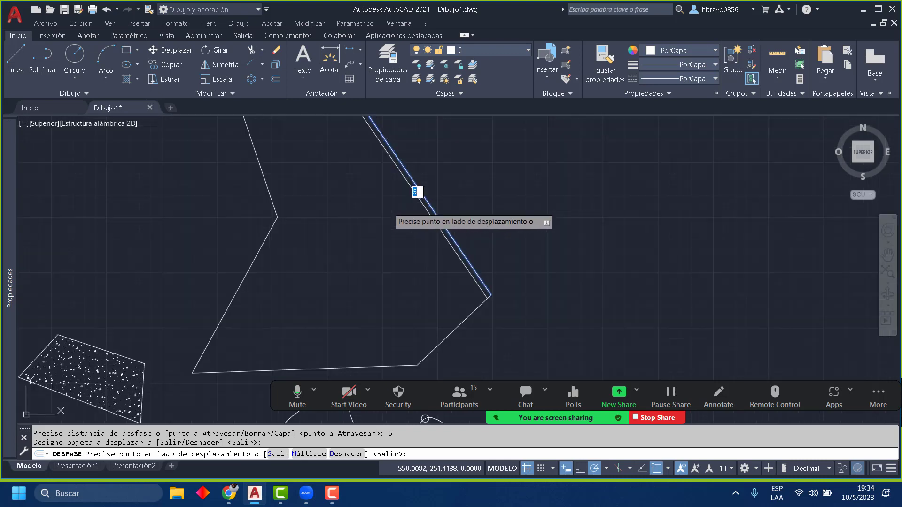
{"action": "scroll", "coordinate": [390, 208], "scroll_direction": "up", "scroll_amount": 2}
{"action": "left_click", "coordinate": [533, 202]}
{"action": "left_click", "coordinate": [464, 220]}
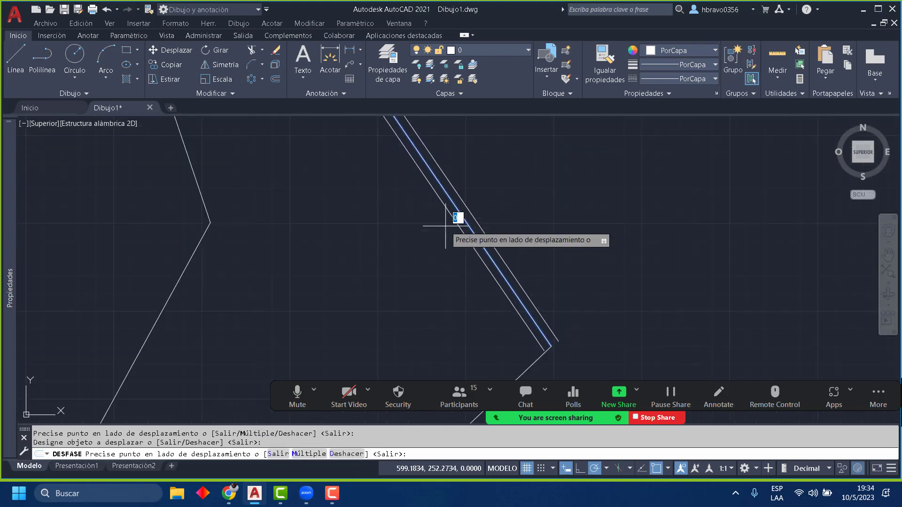
{"action": "left_click", "coordinate": [446, 226]}
Step: Offset the outermost parallel copy outward by 5 ten more times, each time from the newest line, and end the Offset command
{"action": "left_click", "coordinate": [477, 221]}
{"action": "left_click", "coordinate": [520, 218]}
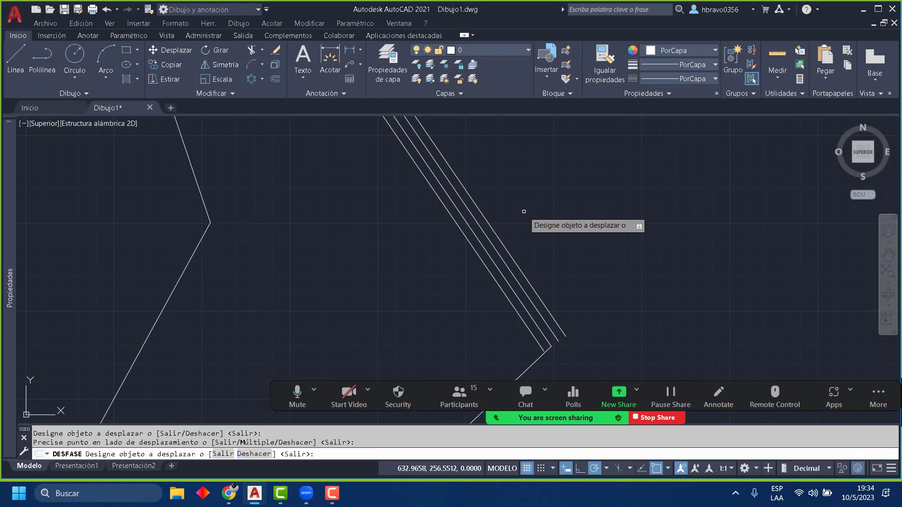
{"action": "left_click", "coordinate": [492, 225]}
{"action": "left_click", "coordinate": [525, 201]}
{"action": "left_click", "coordinate": [500, 226]}
{"action": "left_click", "coordinate": [528, 213]}
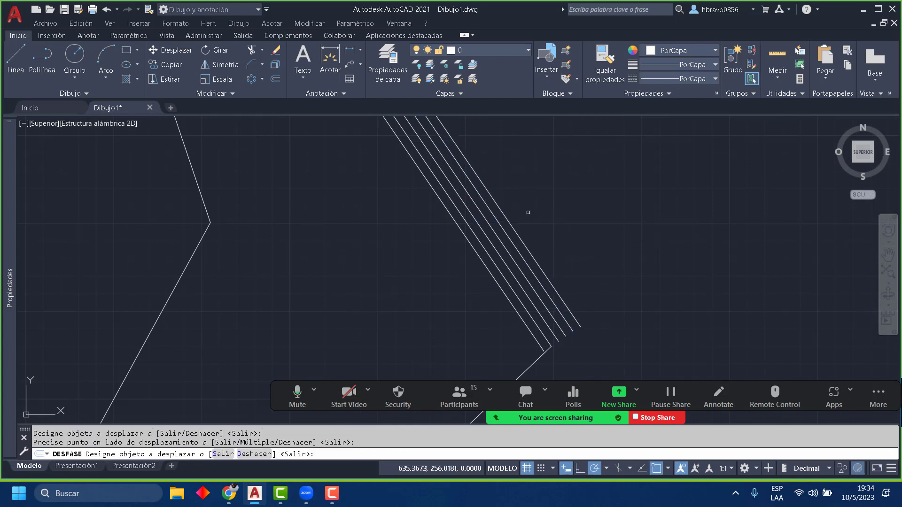
{"action": "left_click", "coordinate": [506, 219]}
{"action": "left_click", "coordinate": [562, 200]}
{"action": "left_click", "coordinate": [522, 223]}
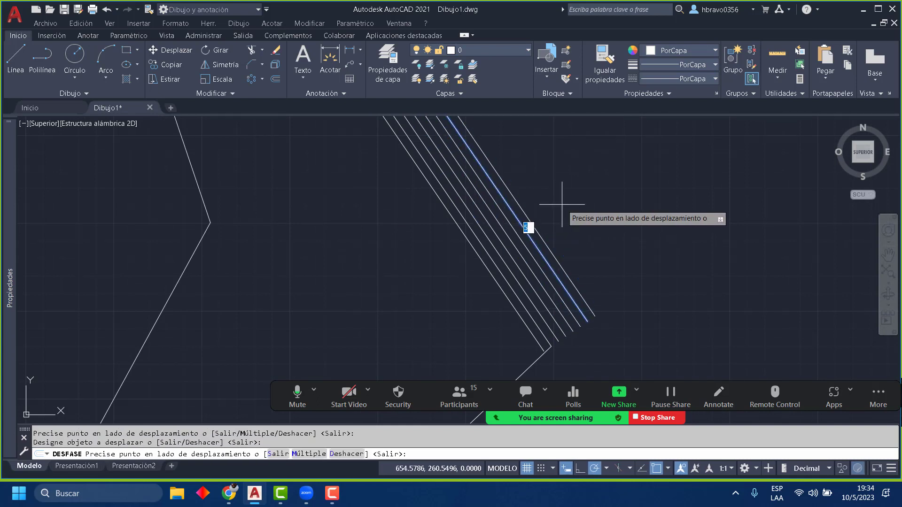
{"action": "left_click", "coordinate": [563, 204]}
{"action": "left_click", "coordinate": [535, 226]}
{"action": "left_click", "coordinate": [569, 201]}
{"action": "left_click", "coordinate": [546, 229]}
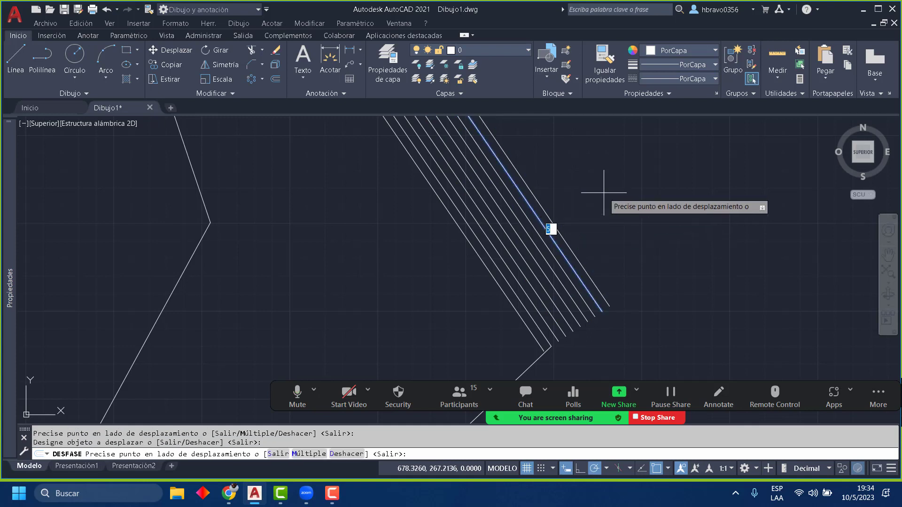
{"action": "left_click", "coordinate": [603, 192]}
{"action": "left_click", "coordinate": [560, 225]}
{"action": "left_click", "coordinate": [577, 212]}
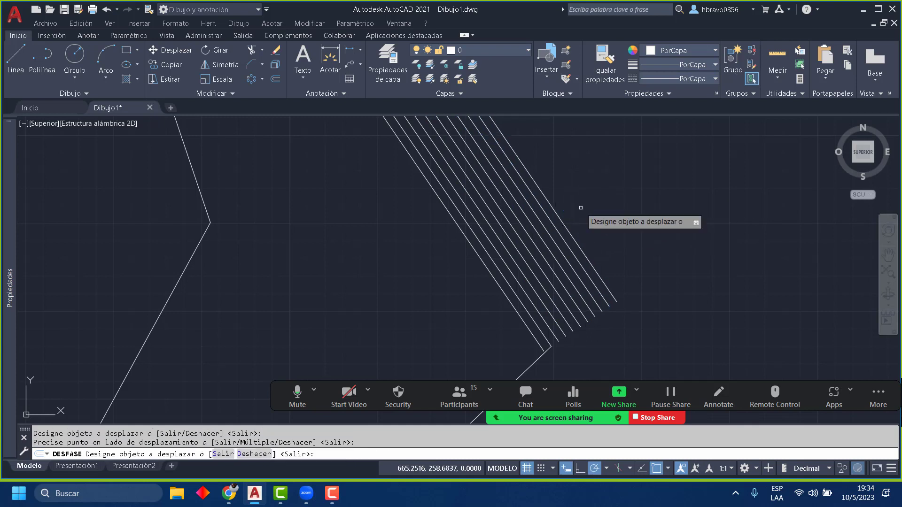
{"action": "left_click", "coordinate": [562, 227]}
{"action": "left_click", "coordinate": [593, 195]}
{"action": "left_click", "coordinate": [574, 220]}
{"action": "left_click", "coordinate": [598, 202]}
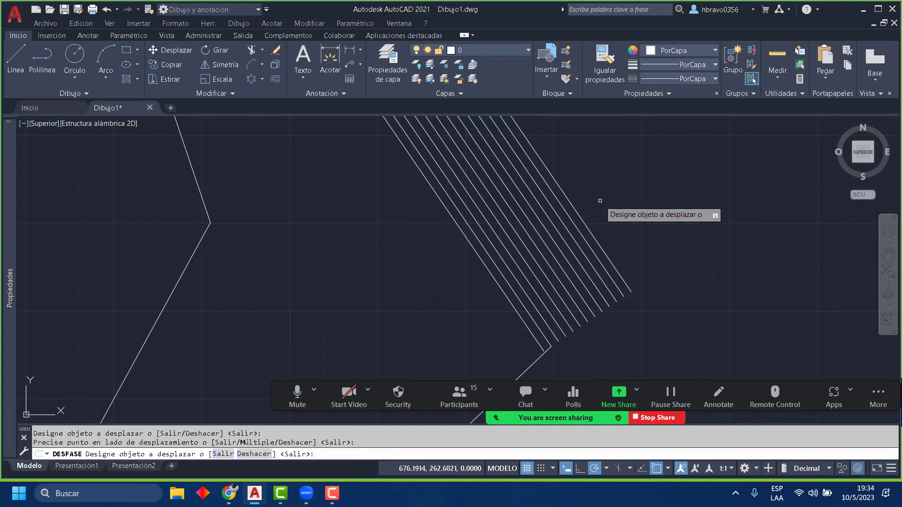
{"action": "scroll", "coordinate": [625, 221], "scroll_direction": "down", "scroll_amount": 3}
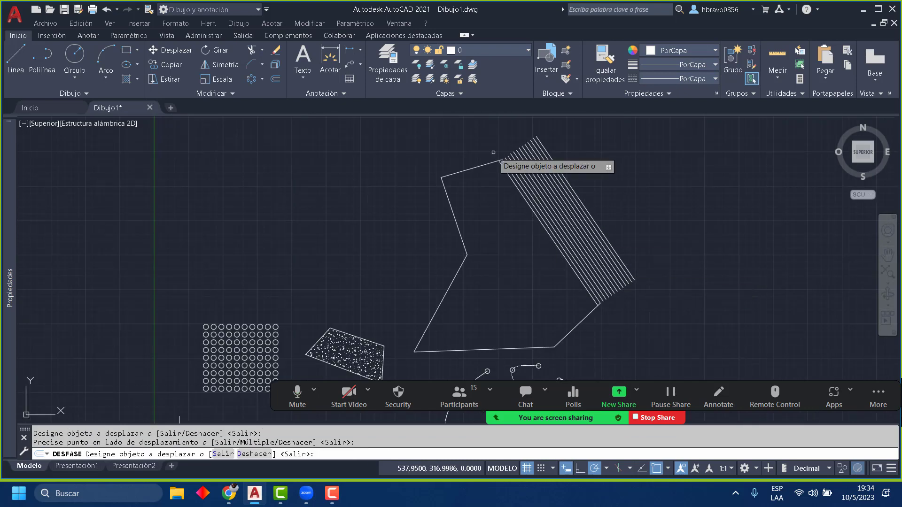
{"action": "key", "text": "Escape"}
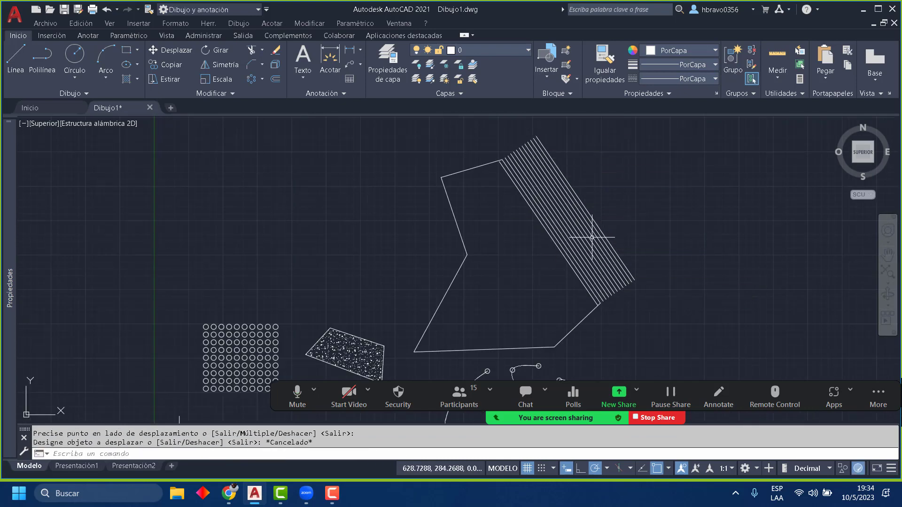
Step: Examine the draw-order options among the additional Modify tools and try a crossing selection over the parallel lines, clearing it again
{"action": "left_click", "coordinate": [672, 284]}
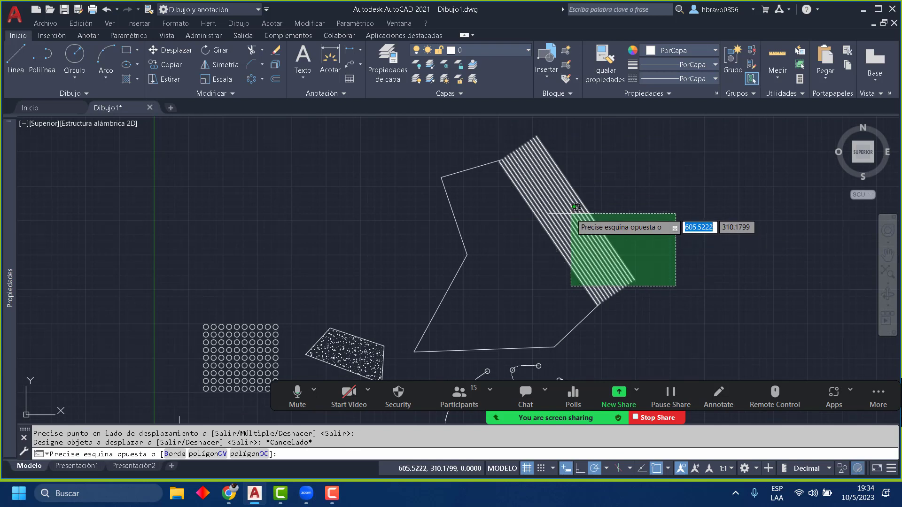
{"action": "left_click", "coordinate": [697, 205]}
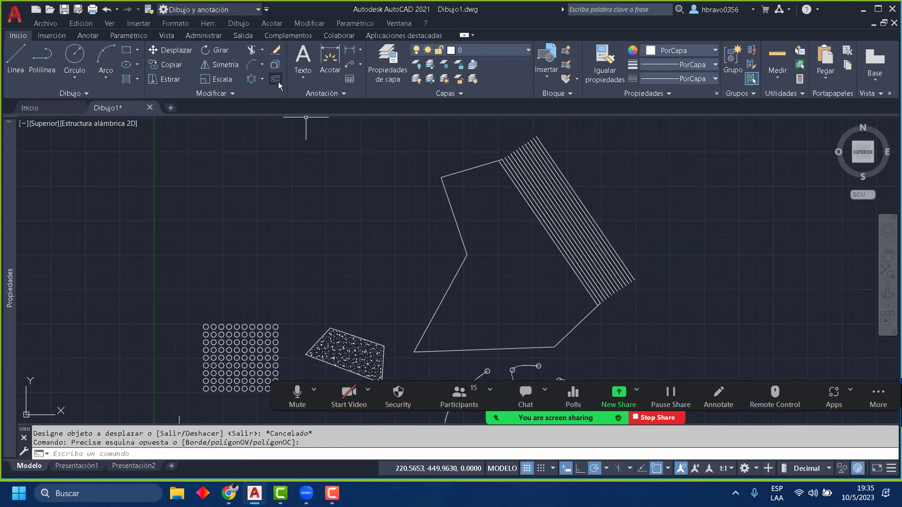
{"action": "left_click", "coordinate": [262, 92]}
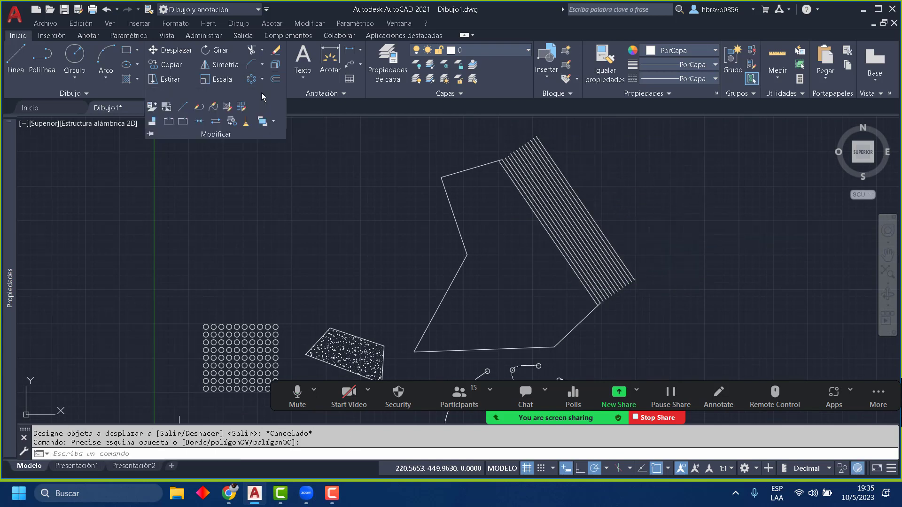
{"action": "left_click", "coordinate": [273, 122]}
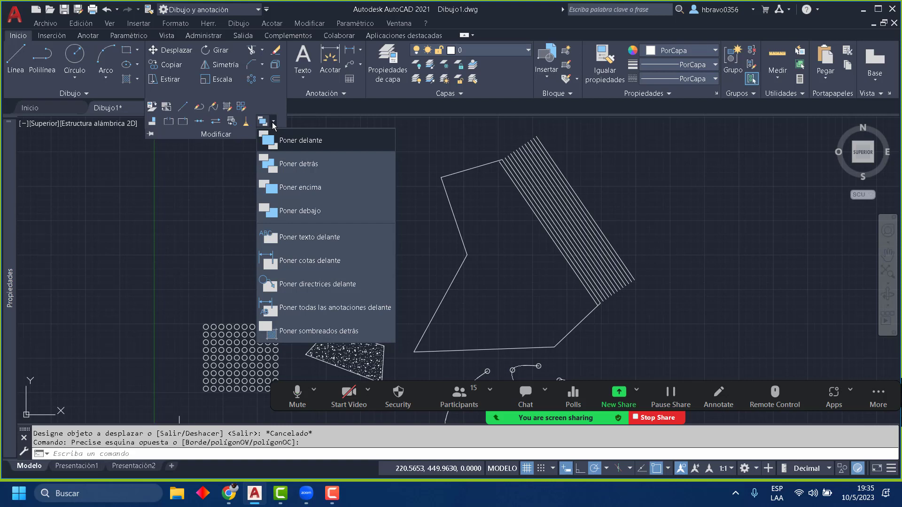
{"action": "left_click", "coordinate": [443, 131]}
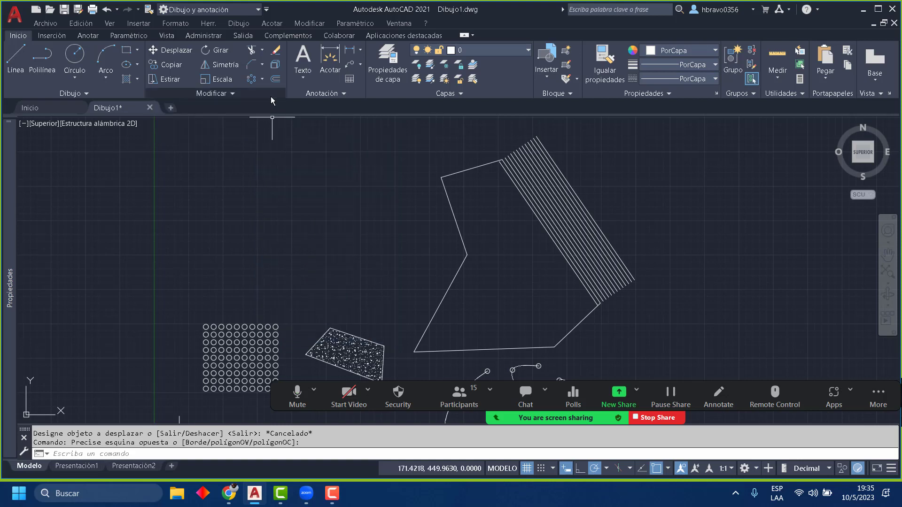
{"action": "left_click", "coordinate": [270, 95]}
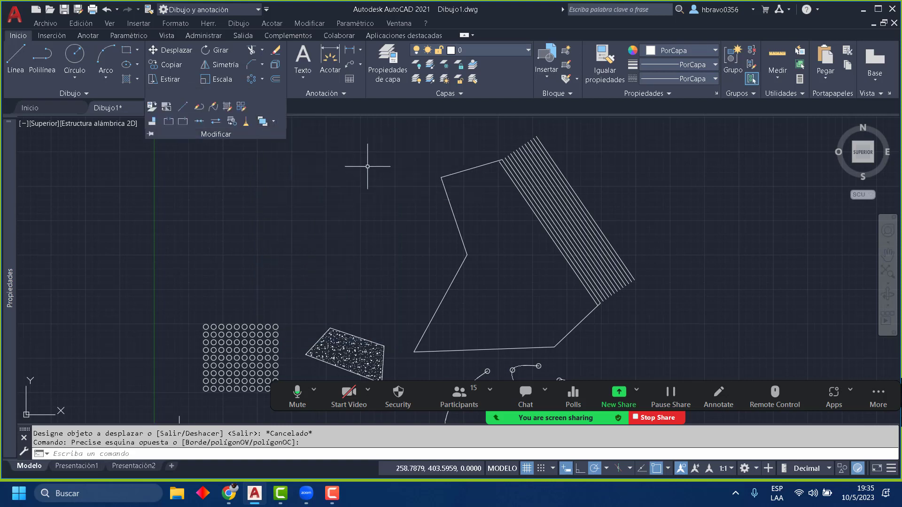
{"action": "left_click", "coordinate": [680, 213]}
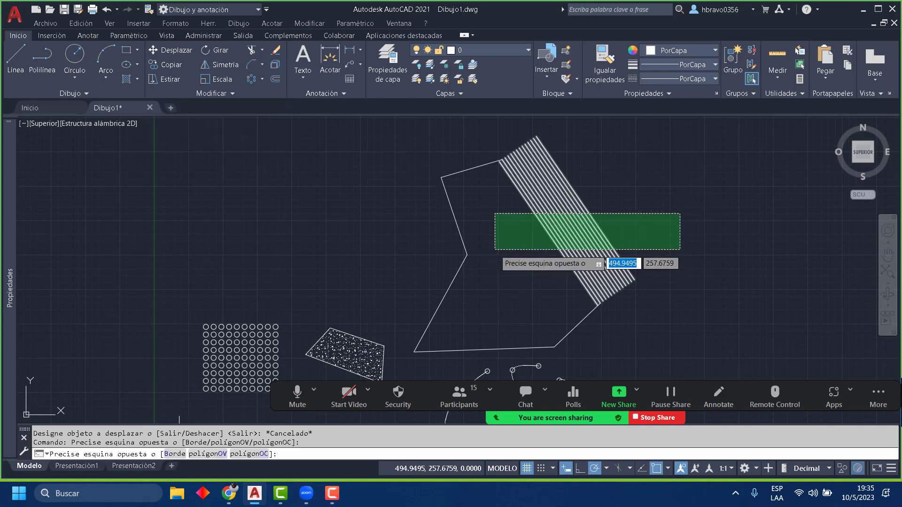
{"action": "left_click", "coordinate": [494, 248]}
{"action": "key", "text": "Escape"}
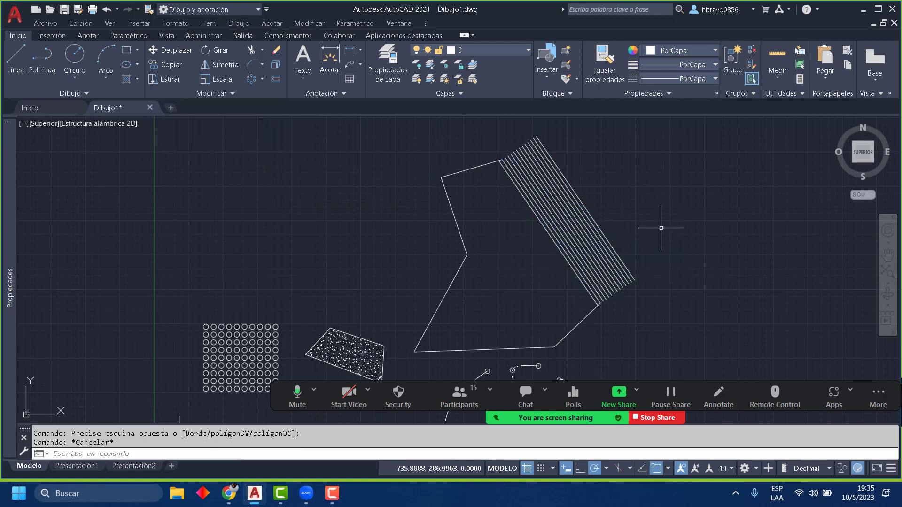
Step: Select the parallel lines, examine the draw-order commands offered for them, and clear the selection
{"action": "right_click", "coordinate": [661, 228]}
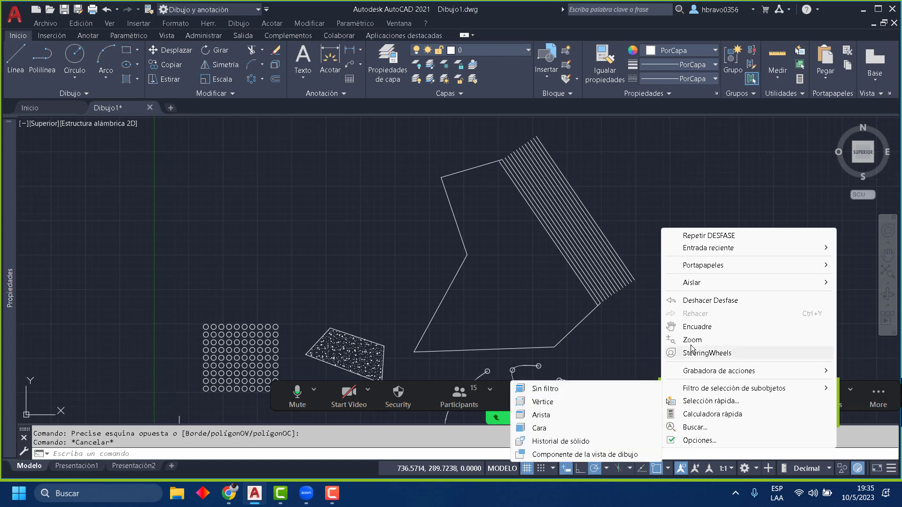
{"action": "right_click", "coordinate": [613, 183]}
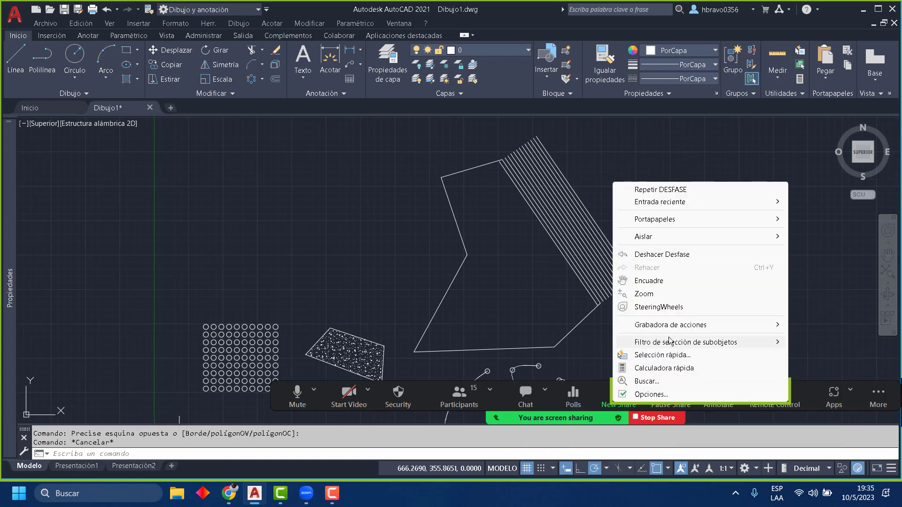
{"action": "left_click", "coordinate": [610, 154]}
{"action": "left_click", "coordinate": [513, 223]}
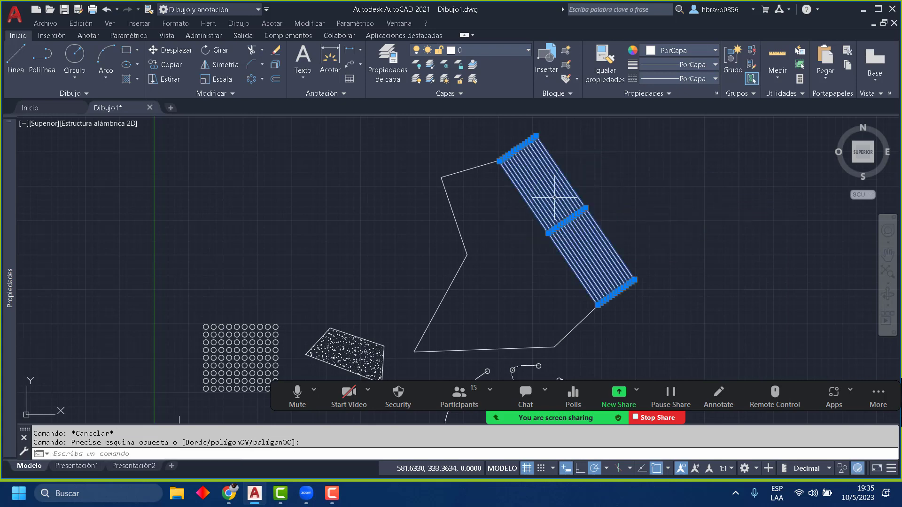
{"action": "right_click", "coordinate": [555, 198]}
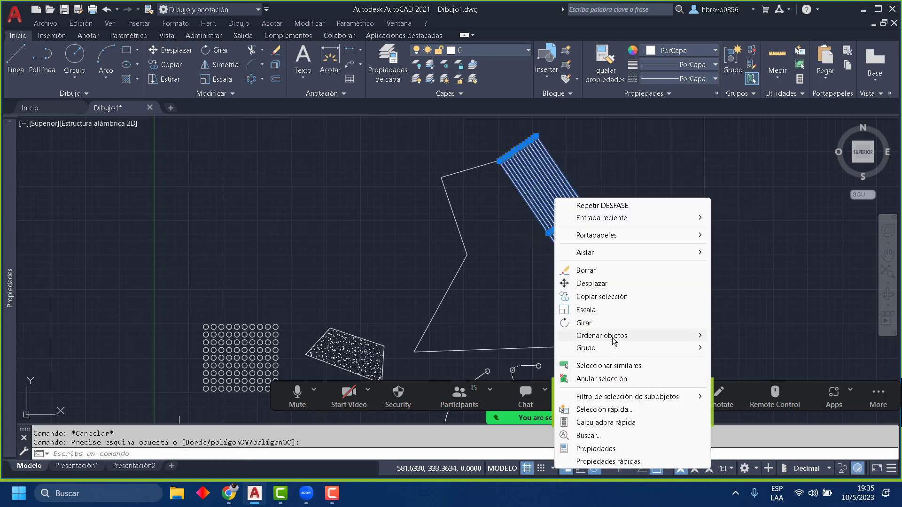
{"action": "mouse_move", "coordinate": [615, 336]}
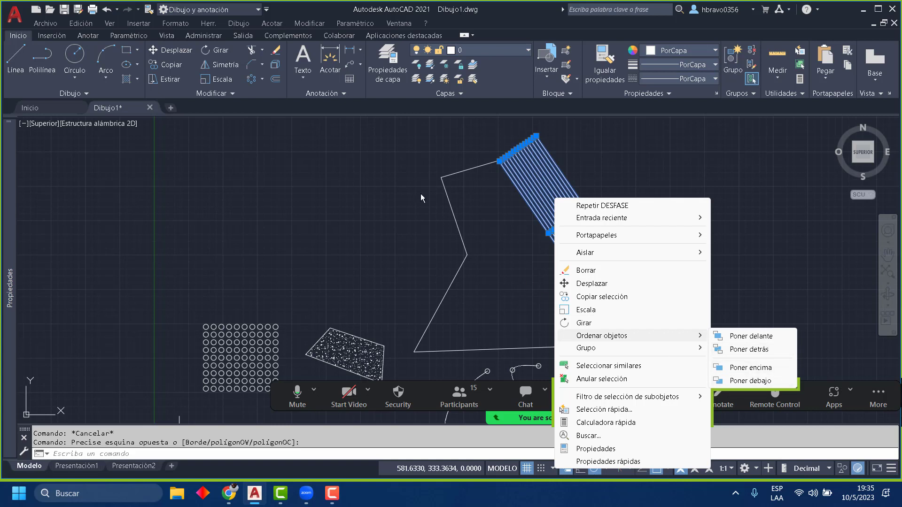
{"action": "left_click", "coordinate": [362, 176]}
{"action": "left_click", "coordinate": [235, 91]}
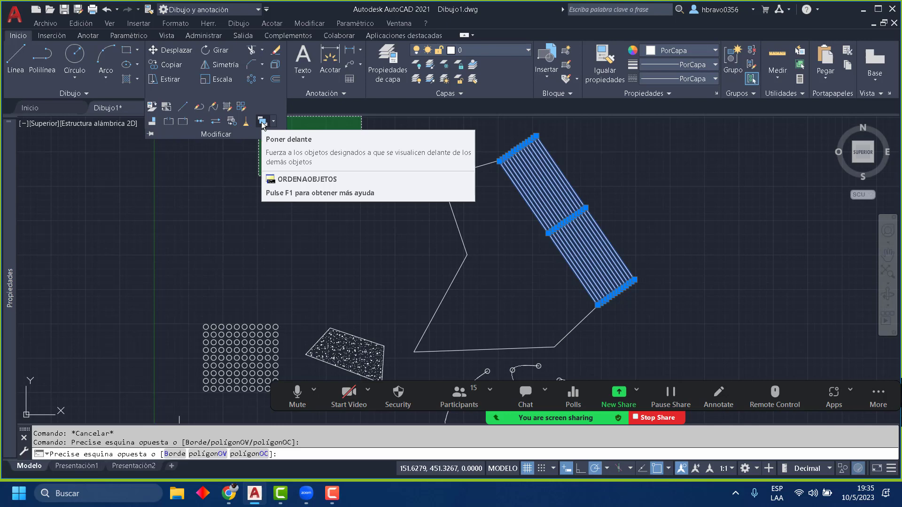
{"action": "left_click", "coordinate": [230, 182]}
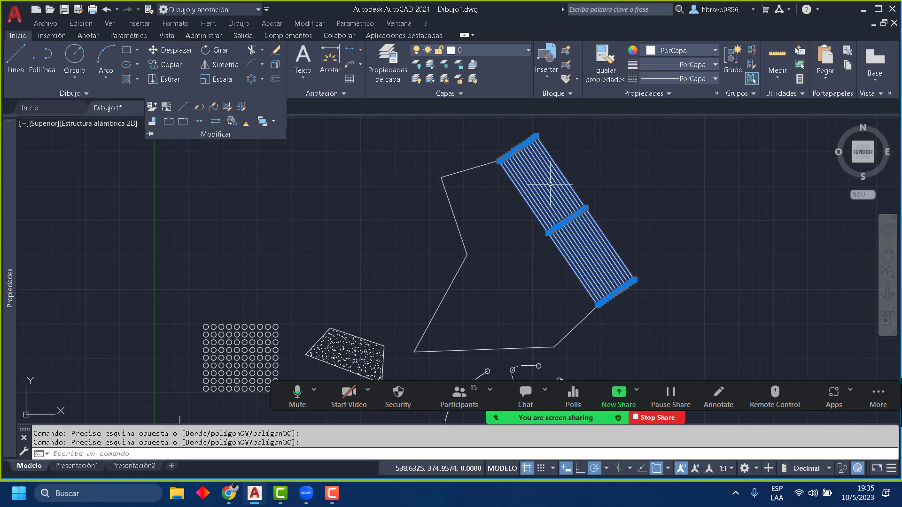
{"action": "key", "text": "Escape"}
Step: Select the band of parallel lines and delete duplicate objects from it, accepting the 0.000001 tolerance and preset options
{"action": "left_click", "coordinate": [653, 222]}
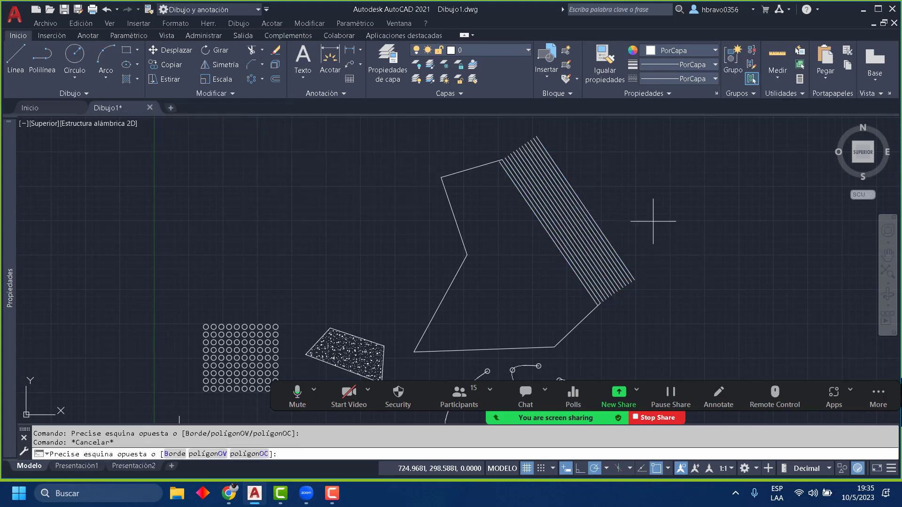
{"action": "left_click", "coordinate": [532, 230]}
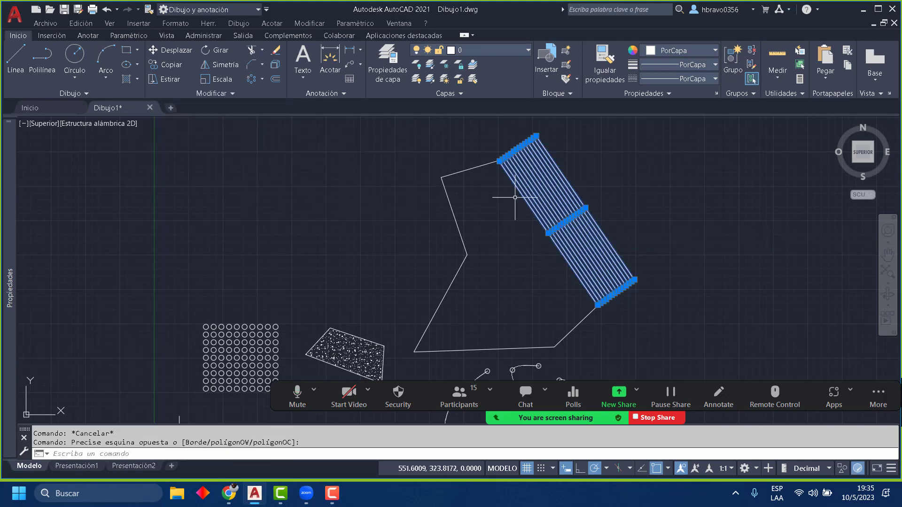
{"action": "left_click", "coordinate": [234, 94]}
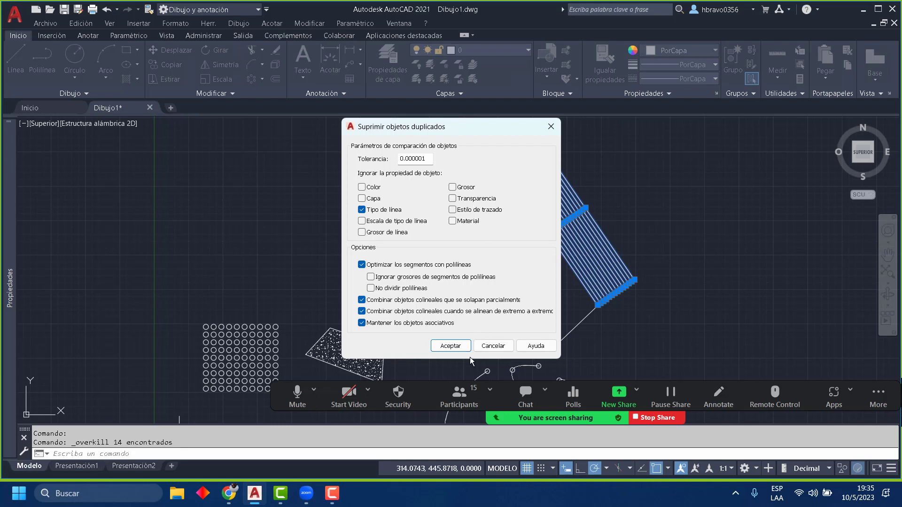
{"action": "left_click", "coordinate": [451, 346]}
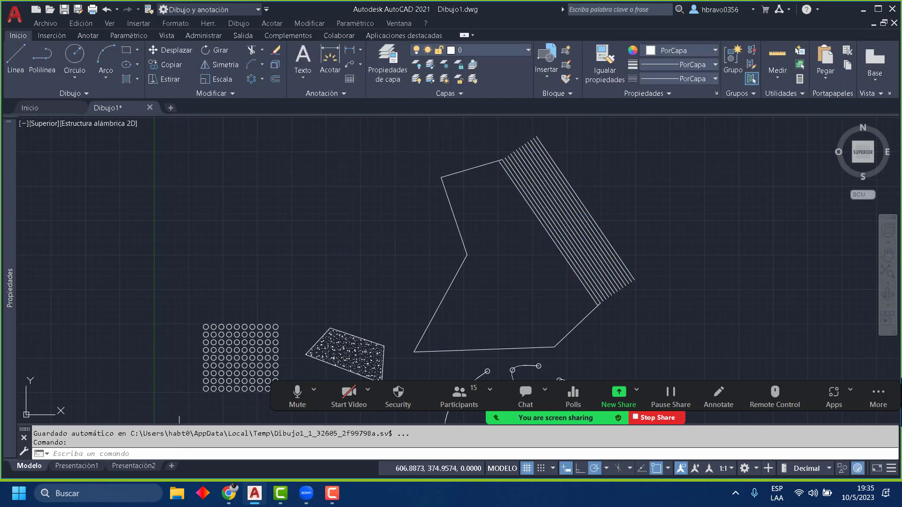
Step: Run the duplicate-object deletion once more on the band of parallel lines, accepting the 0.000001 tolerance and preset options
{"action": "left_click", "coordinate": [572, 168]}
{"action": "left_click", "coordinate": [518, 168]}
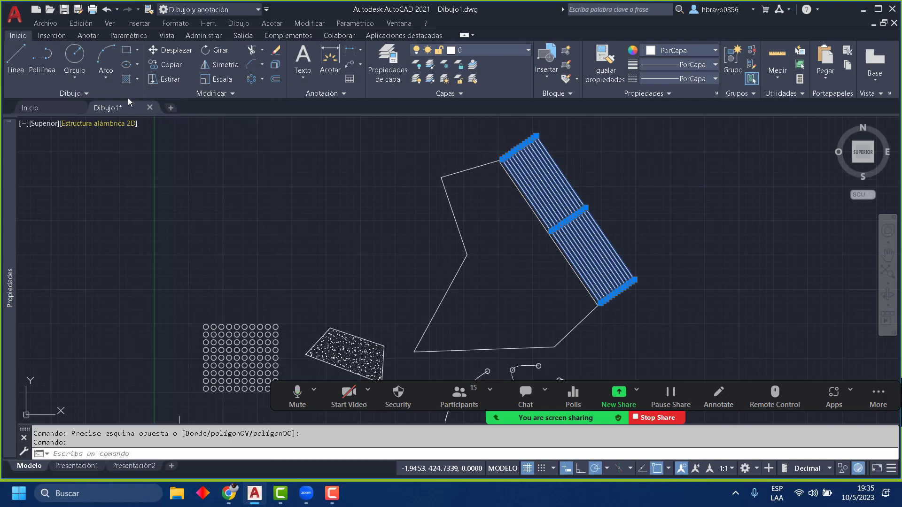
{"action": "left_click", "coordinate": [208, 94]}
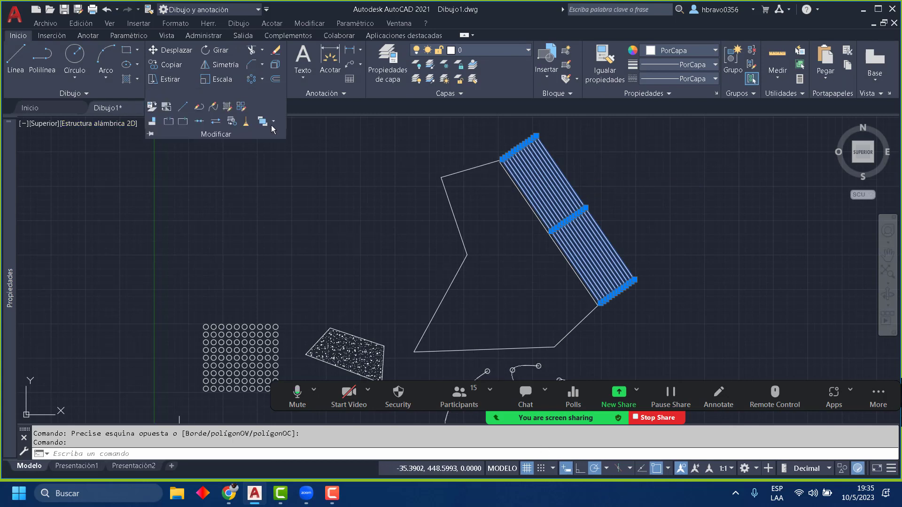
{"action": "left_click", "coordinate": [248, 122]}
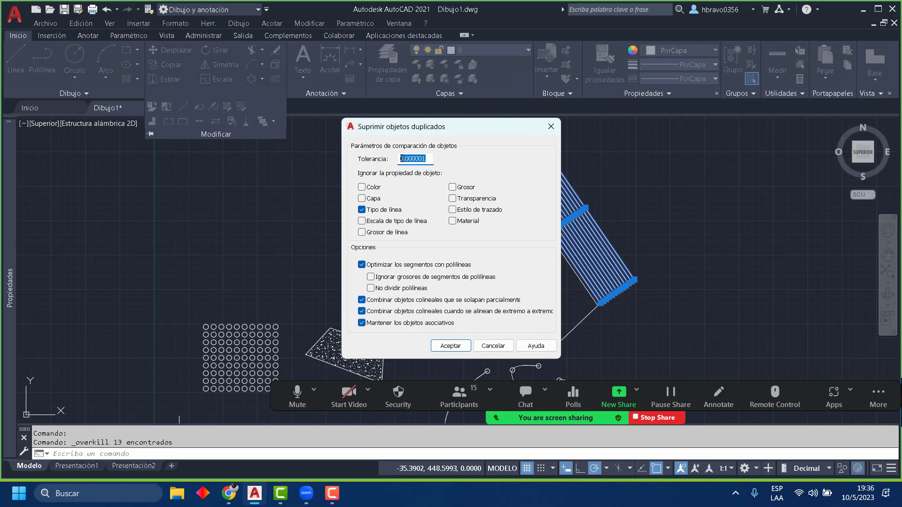
{"action": "key", "text": "Return"}
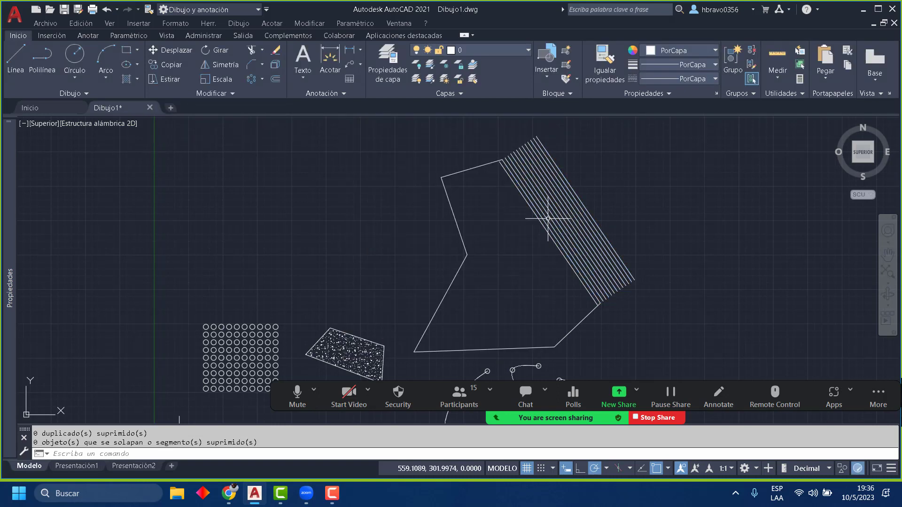
{"action": "scroll", "coordinate": [498, 171], "scroll_direction": "up", "scroll_amount": 6}
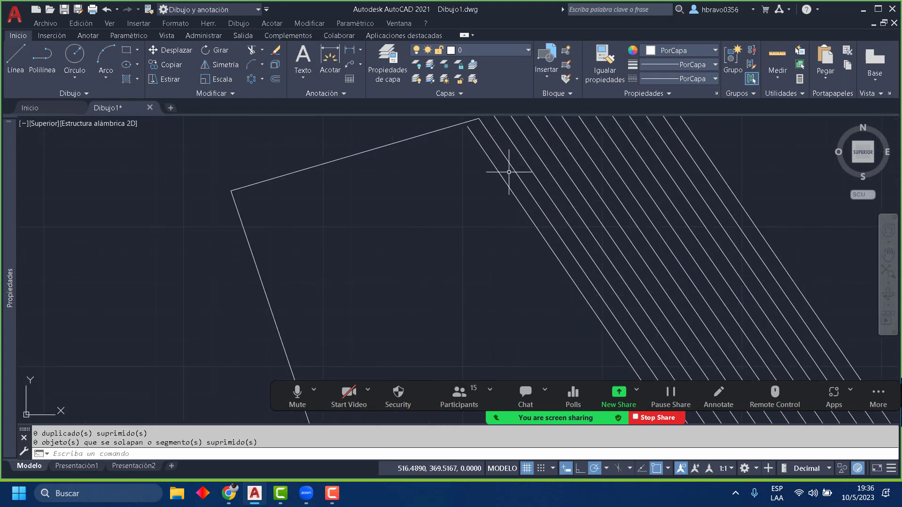
{"action": "scroll", "coordinate": [431, 261], "scroll_direction": "down", "scroll_amount": 4}
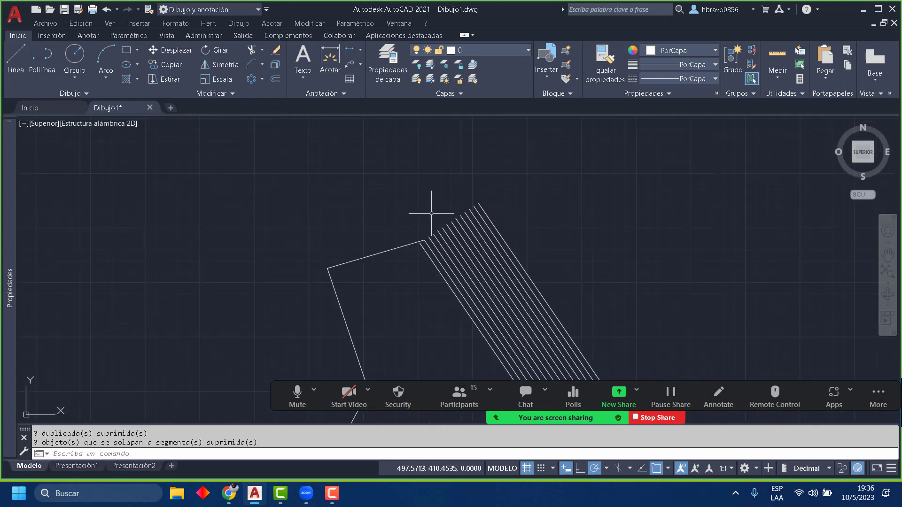
{"action": "left_click", "coordinate": [224, 96]}
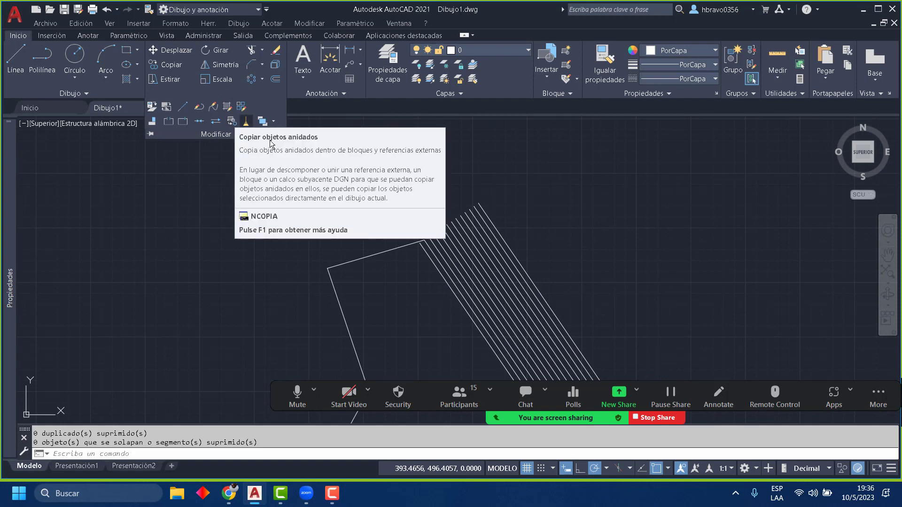
{"action": "scroll", "coordinate": [226, 136], "scroll_direction": "down", "scroll_amount": 4}
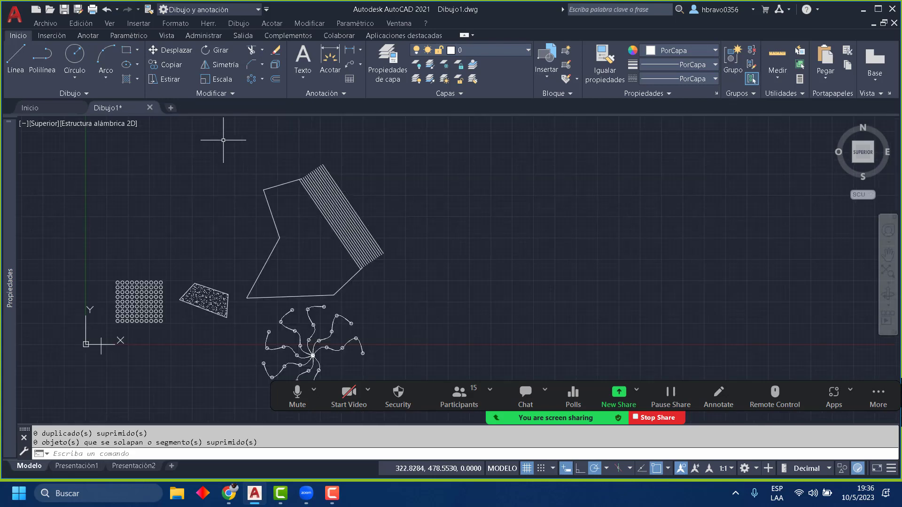
{"action": "left_click", "coordinate": [338, 96]}
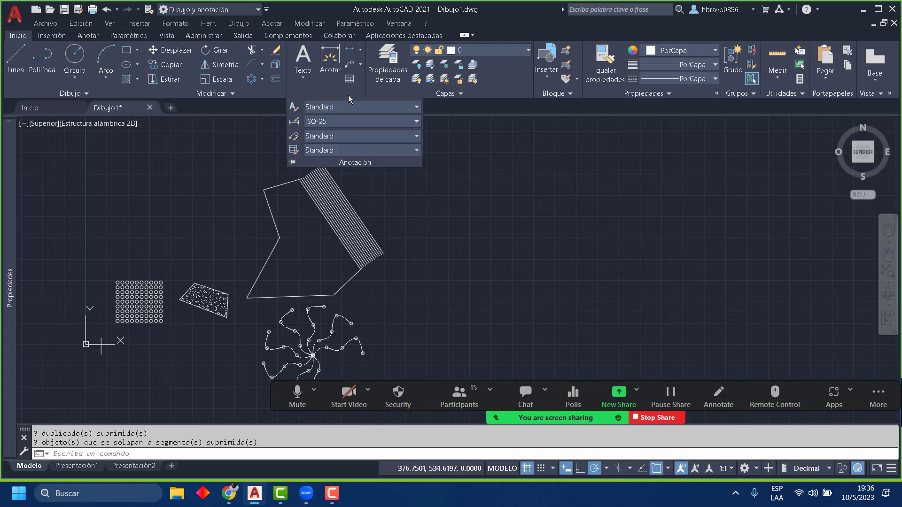
{"action": "left_click", "coordinate": [523, 140]}
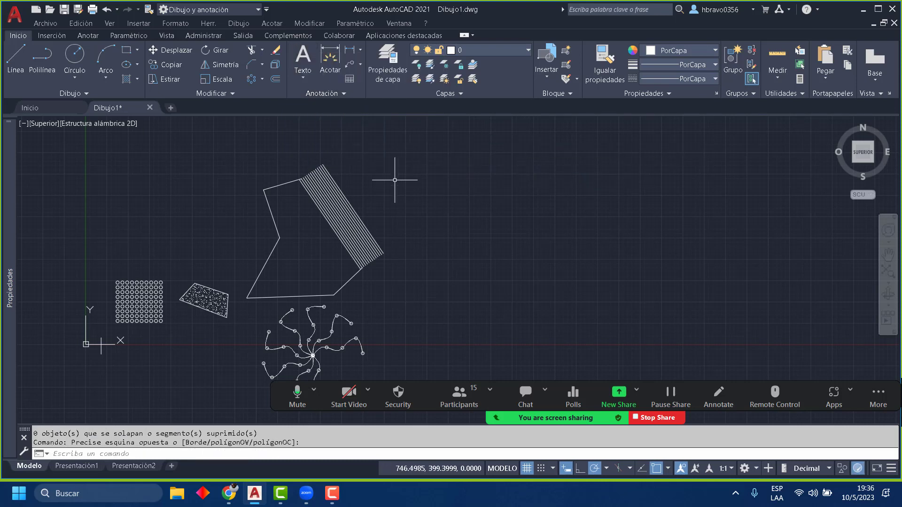
Step: Create a multiline text reading "hola" in the empty area beyond the parallel lines, leaving no trailing blank line
{"action": "left_click", "coordinate": [422, 145]}
{"action": "left_click", "coordinate": [610, 267]}
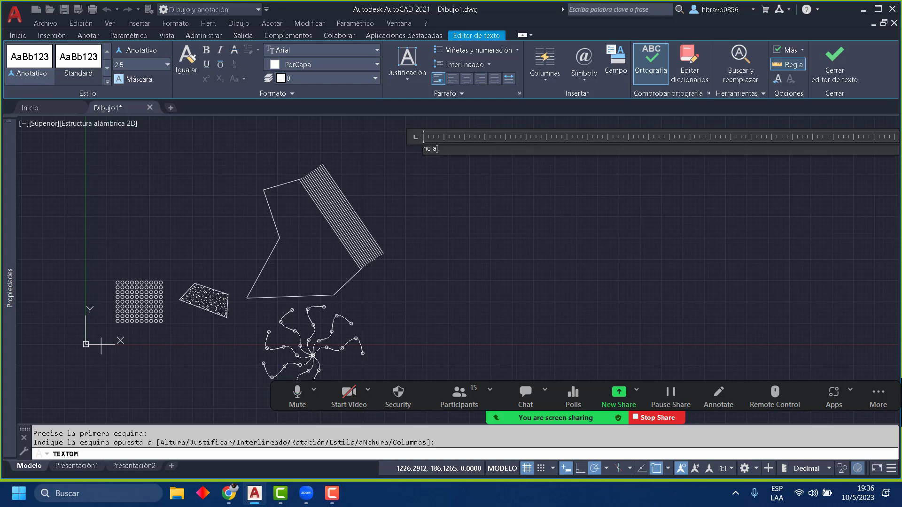
{"action": "key", "text": "Return"}
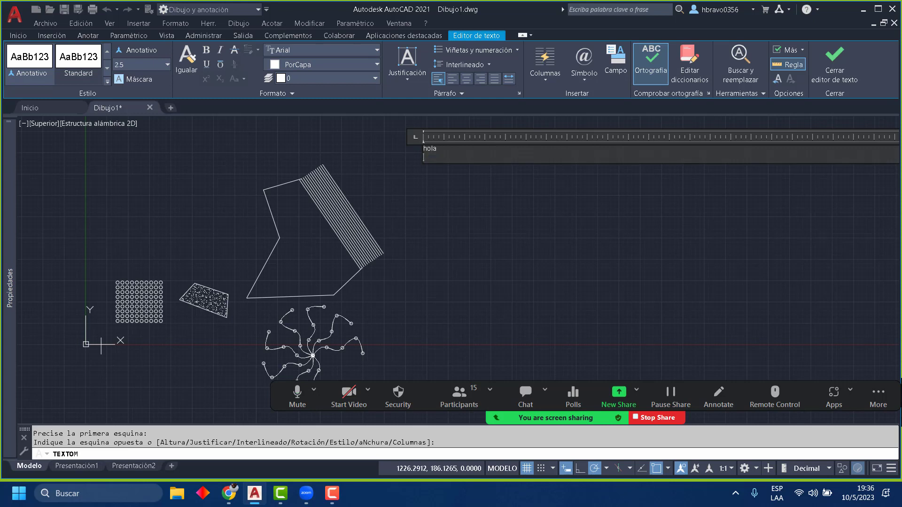
{"action": "key", "text": "BackSpace"}
{"action": "left_click", "coordinate": [589, 253]}
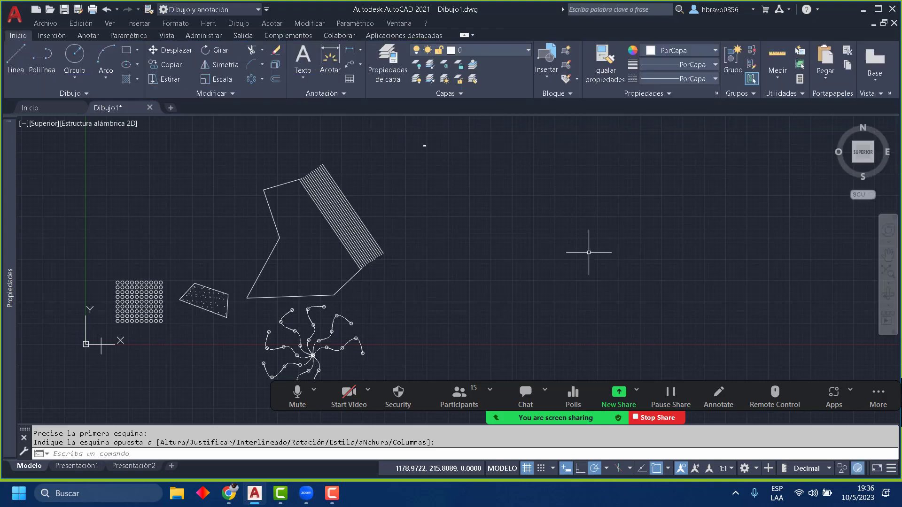
Step: Set the text height of the "hola" multiline text to 15 and finish editing it
{"action": "left_click", "coordinate": [448, 154]}
{"action": "left_click", "coordinate": [402, 134]}
{"action": "scroll", "coordinate": [423, 146], "scroll_direction": "up", "scroll_amount": 10}
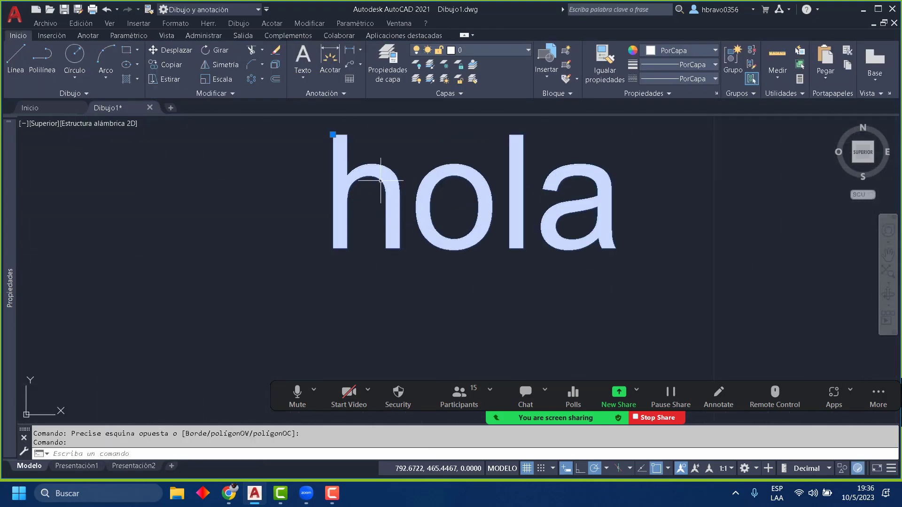
{"action": "double_click", "coordinate": [371, 190]}
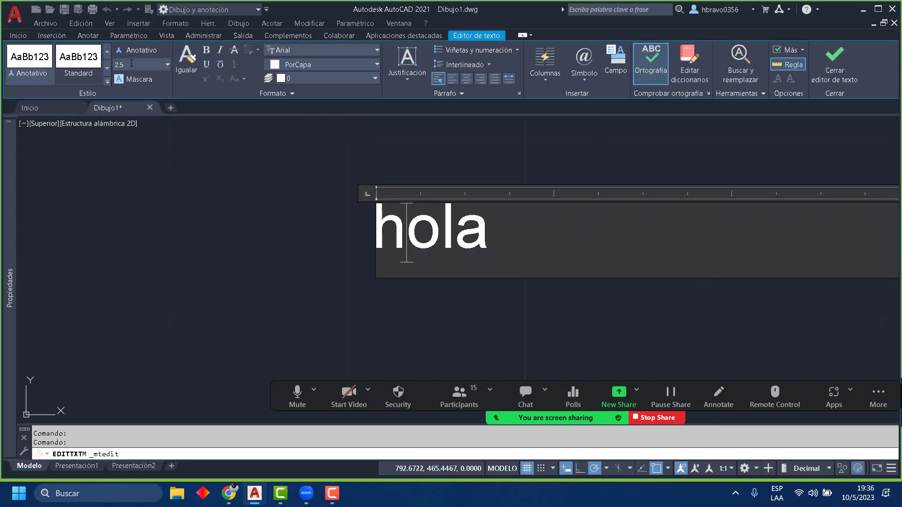
{"action": "scroll", "coordinate": [250, 189], "scroll_direction": "down", "scroll_amount": 2}
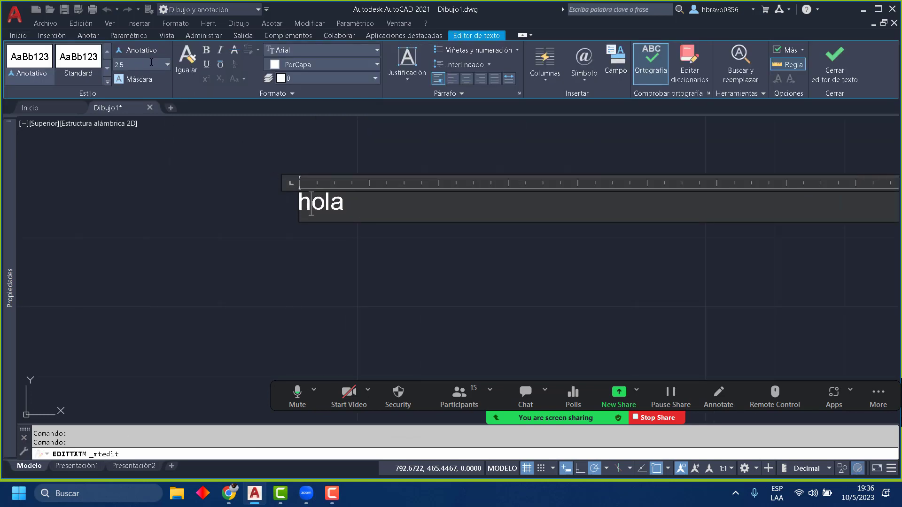
{"action": "scroll", "coordinate": [309, 164], "scroll_direction": "down", "scroll_amount": 3}
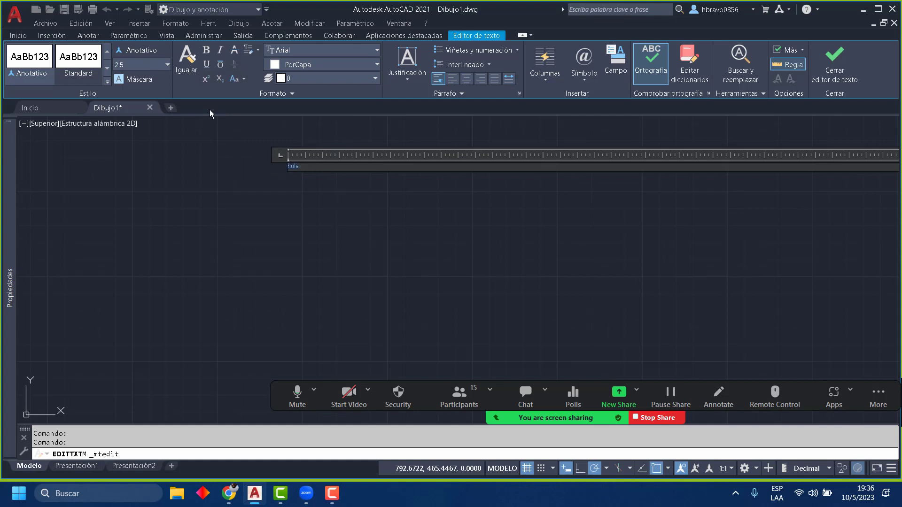
{"action": "left_click", "coordinate": [165, 64]}
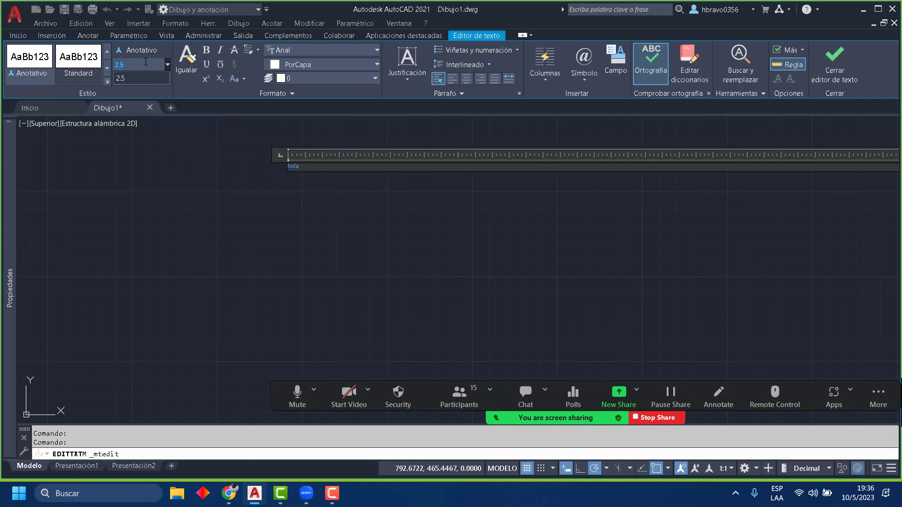
{"action": "type", "text": "1"}
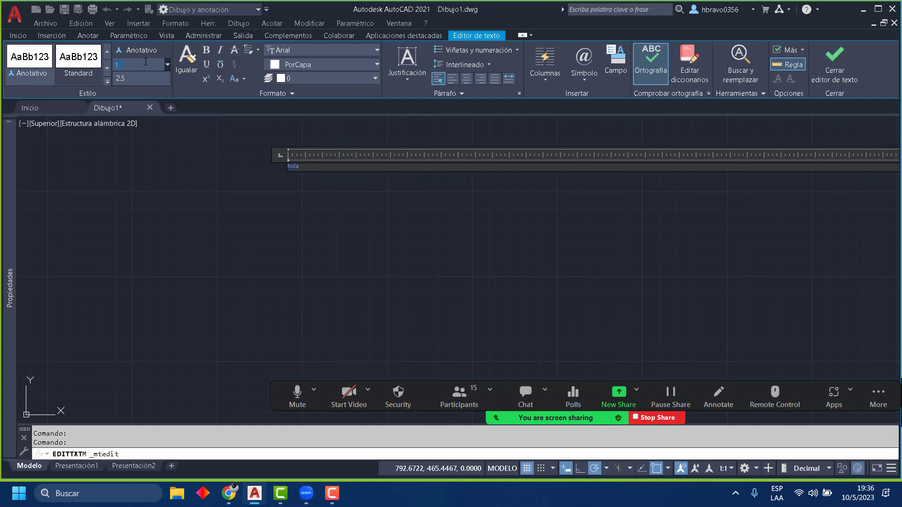
{"action": "type", "text": "5"}
{"action": "key", "text": "Escape"}
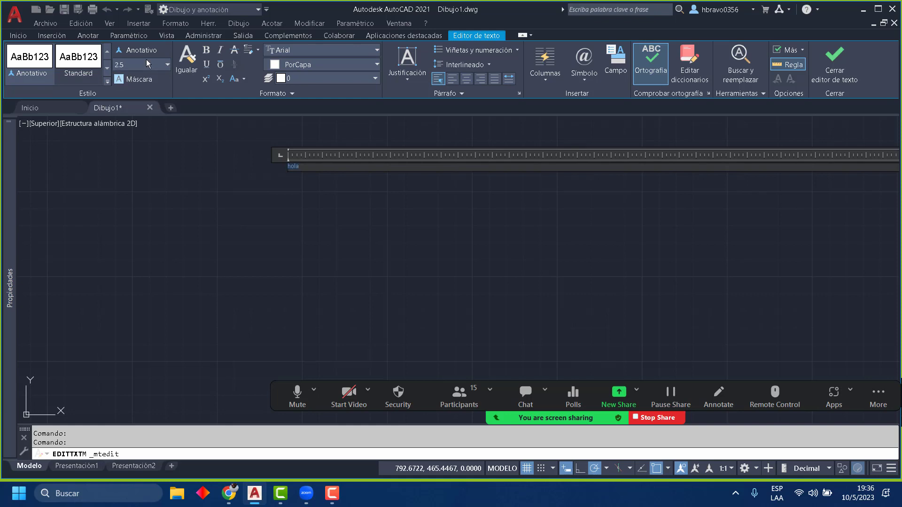
{"action": "type", "text": "15"}
{"action": "key", "text": "Return"}
{"action": "left_click", "coordinate": [350, 261]}
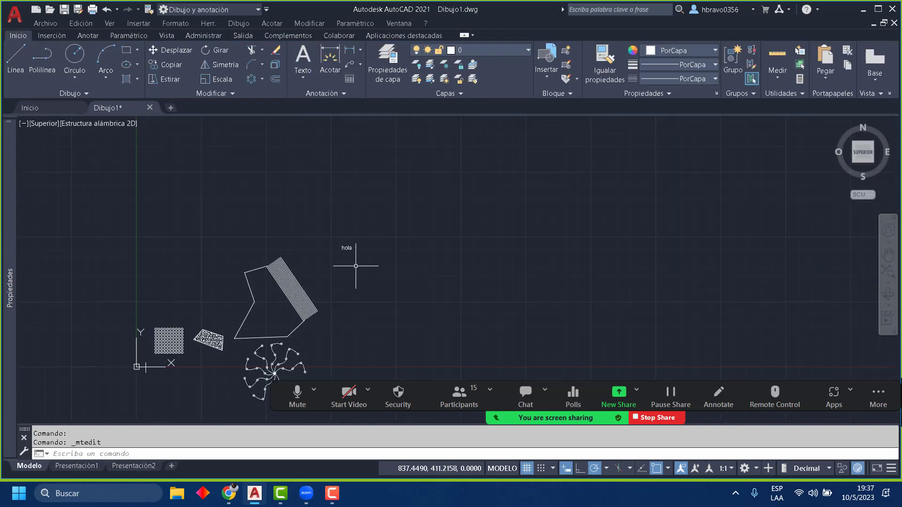
Step: Dimension the length of the outermost parallel line, placing the dimension line outside the band
{"action": "left_click", "coordinate": [308, 80]}
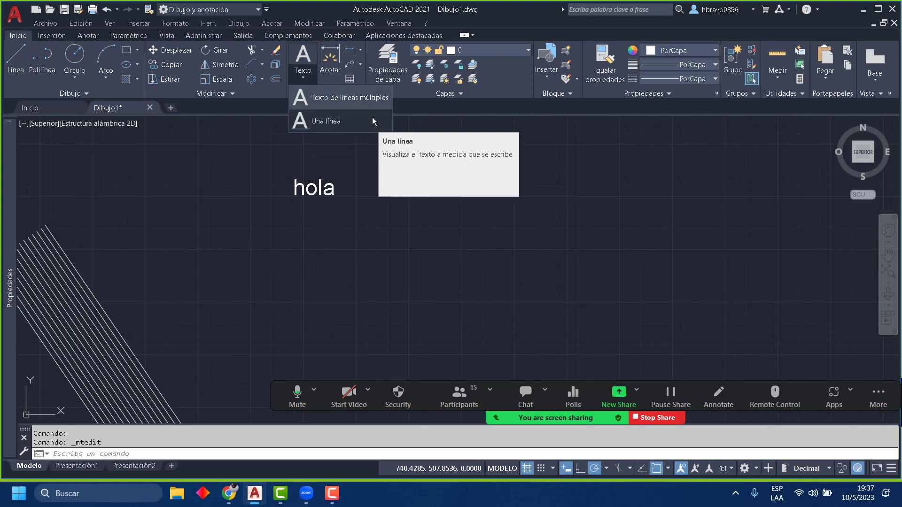
{"action": "left_click", "coordinate": [331, 64]}
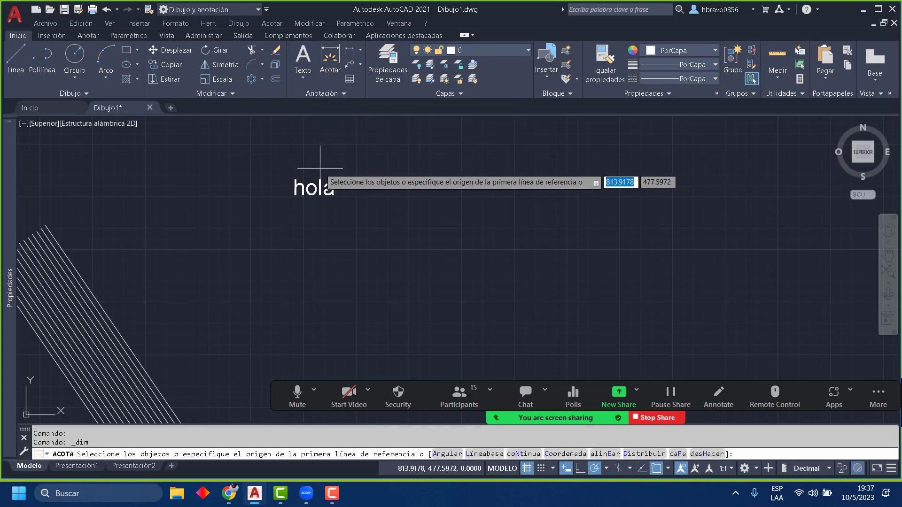
{"action": "middle_click_drag", "start_coordinate": [96, 223], "coordinate": [189, 135]}
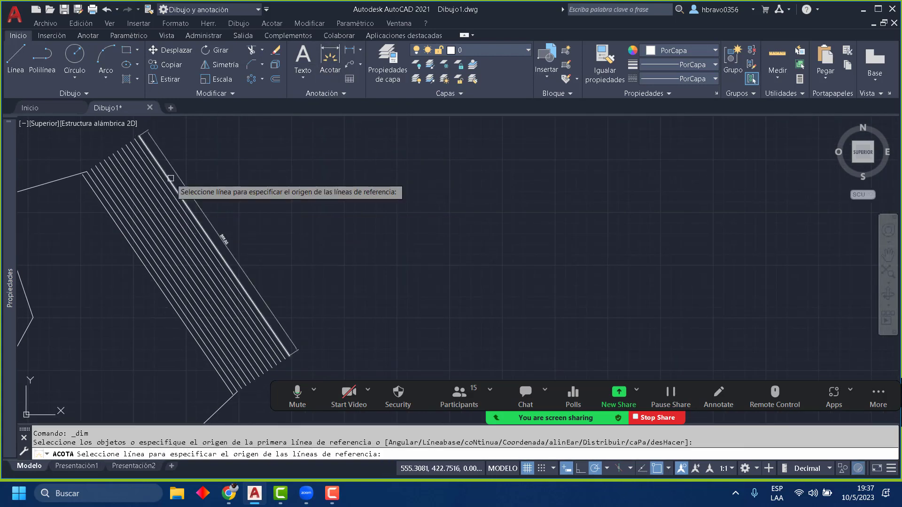
{"action": "left_click", "coordinate": [168, 178]}
{"action": "left_click", "coordinate": [224, 187]}
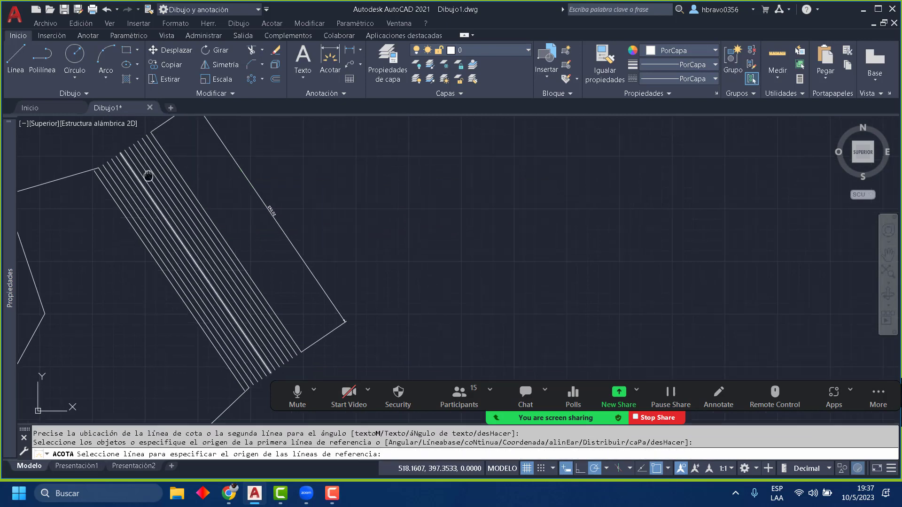
Step: Dimension the polygon's top edge and its upper-left edge, placing both dimension lines outside the outline
{"action": "middle_click_drag", "start_coordinate": [147, 175], "coordinate": [410, 140]}
{"action": "left_click", "coordinate": [271, 133]}
{"action": "middle_click_drag", "start_coordinate": [271, 134], "coordinate": [284, 198]}
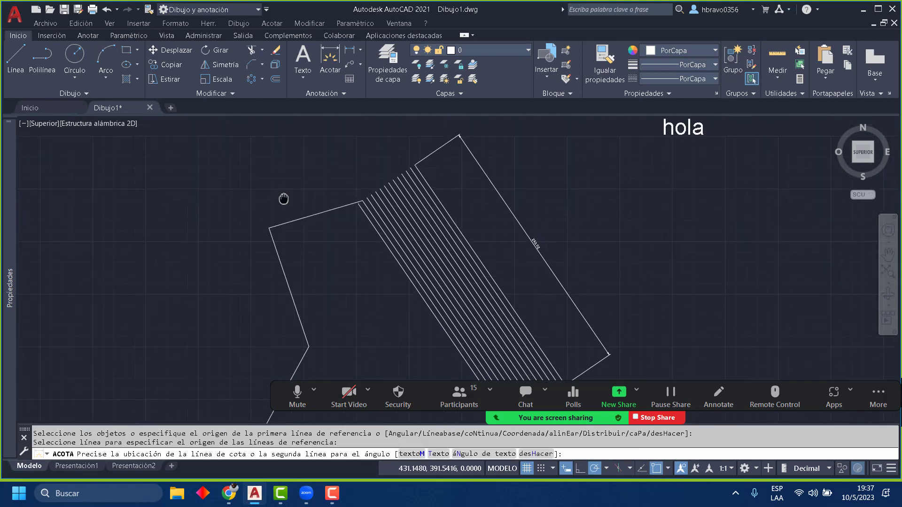
{"action": "left_click", "coordinate": [282, 183]}
{"action": "left_click", "coordinate": [281, 264]}
{"action": "left_click", "coordinate": [227, 264]}
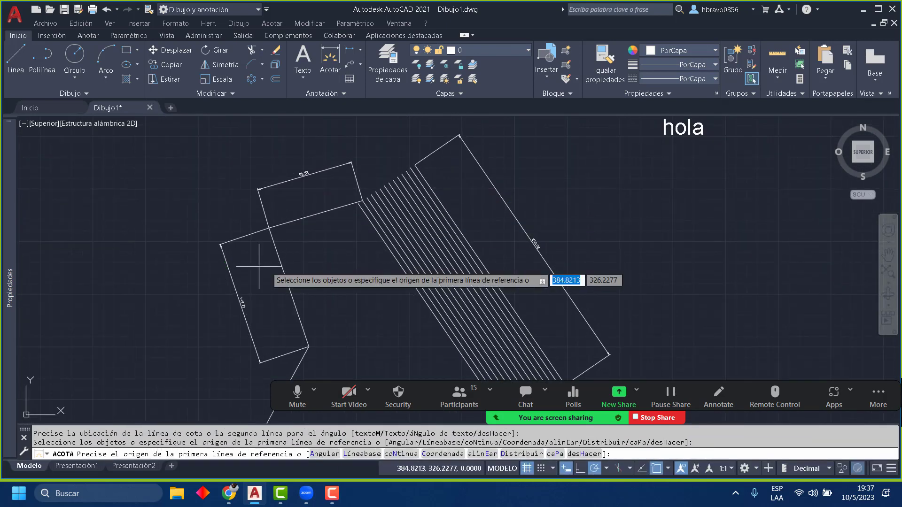
Step: Dimension the polygon's lower-left edge and its bottom edge, placing both dimension lines inside the outline
{"action": "scroll", "coordinate": [302, 244], "scroll_direction": "up", "scroll_amount": 2}
{"action": "middle_click_drag", "start_coordinate": [301, 244], "coordinate": [309, 164]}
{"action": "scroll", "coordinate": [201, 252], "scroll_direction": "up", "scroll_amount": 4}
{"action": "scroll", "coordinate": [219, 256], "scroll_direction": "down", "scroll_amount": 6}
{"action": "middle_click_drag", "start_coordinate": [219, 256], "coordinate": [230, 189]}
{"action": "key", "text": "Return"}
{"action": "left_click", "coordinate": [258, 217]}
{"action": "left_click", "coordinate": [259, 217]}
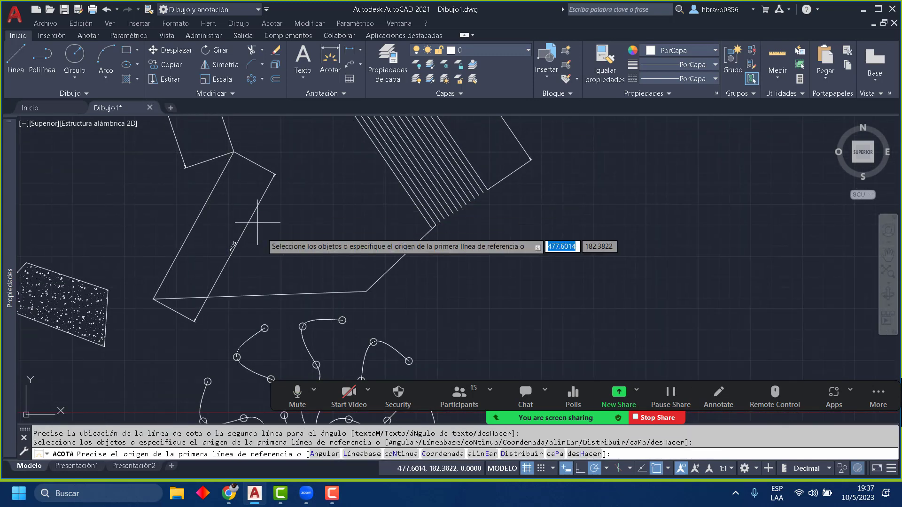
{"action": "key", "text": "Return"}
{"action": "left_click", "coordinate": [261, 295]}
{"action": "left_click", "coordinate": [282, 265]}
Step: Place an aligned dimension about 10.21 long from the end circle of a curved arm to a free point, and end the command
{"action": "middle_click_drag", "start_coordinate": [286, 241], "coordinate": [278, 228]}
{"action": "scroll", "coordinate": [278, 229], "scroll_direction": "up", "scroll_amount": 4}
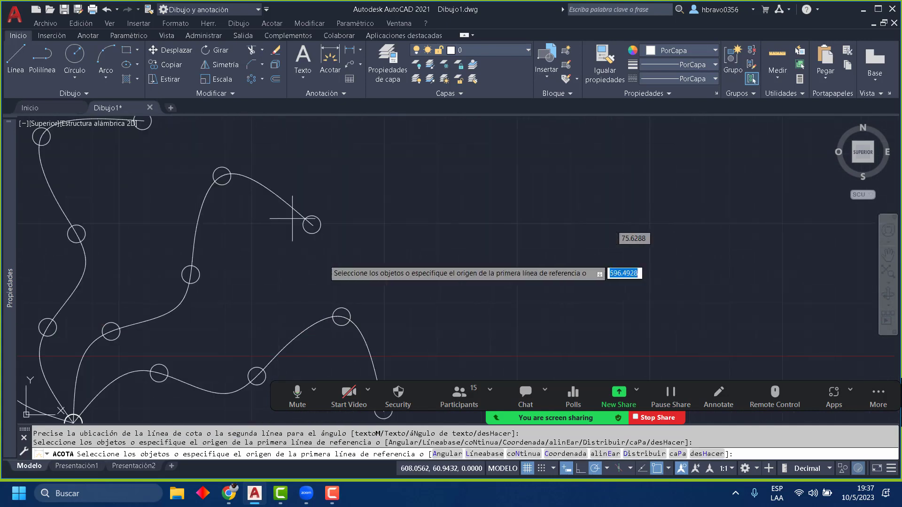
{"action": "left_click", "coordinate": [311, 224]}
{"action": "scroll", "coordinate": [360, 221], "scroll_direction": "up", "scroll_amount": 5}
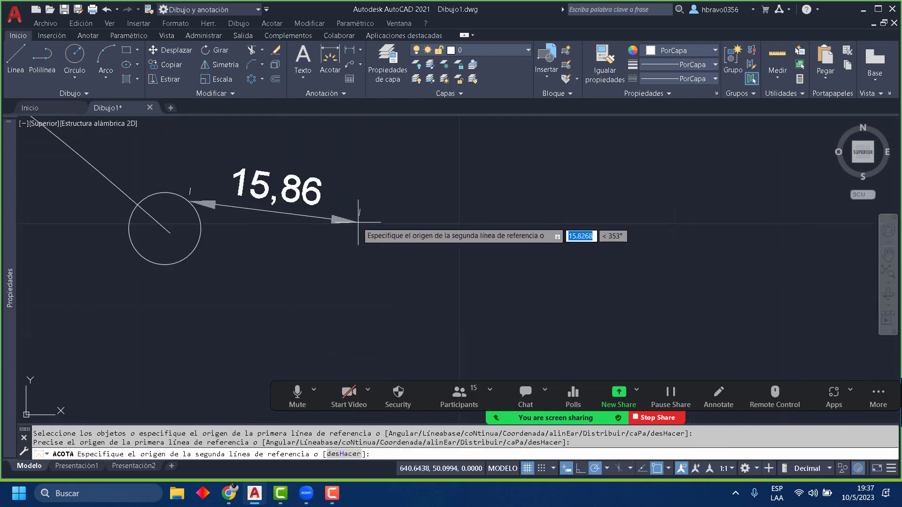
{"action": "left_click", "coordinate": [345, 215]}
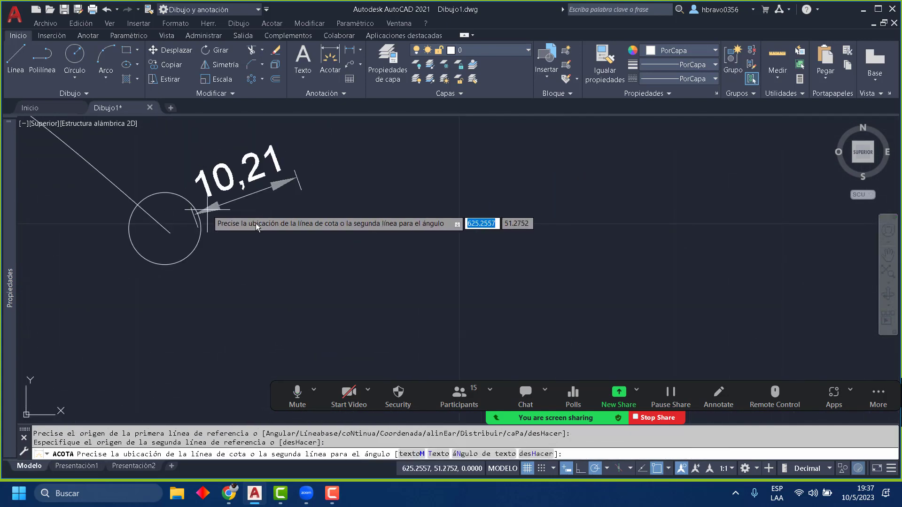
{"action": "left_click", "coordinate": [274, 256]}
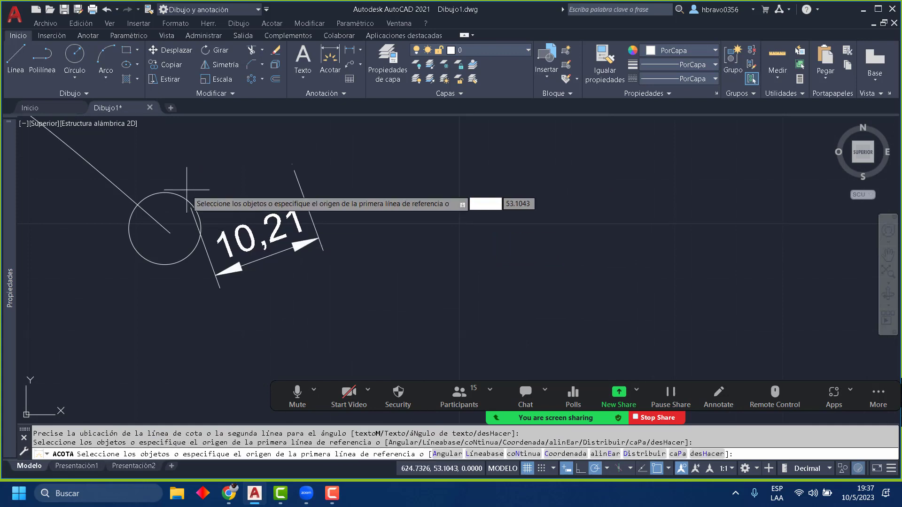
{"action": "key", "text": "Escape"}
{"action": "key", "text": "Return"}
{"action": "left_click", "coordinate": [171, 233]}
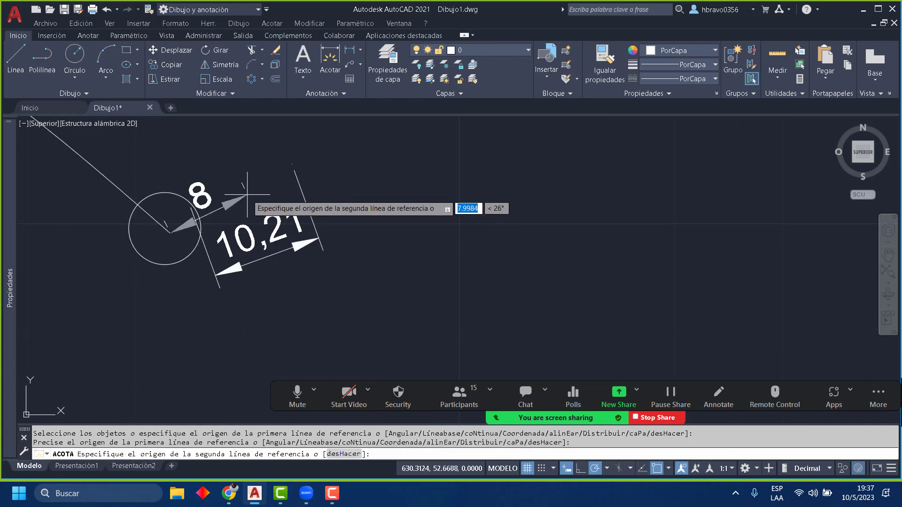
{"action": "scroll", "coordinate": [246, 195], "scroll_direction": "down", "scroll_amount": 8}
{"action": "left_click", "coordinate": [303, 159]}
{"action": "key", "text": "Escape"}
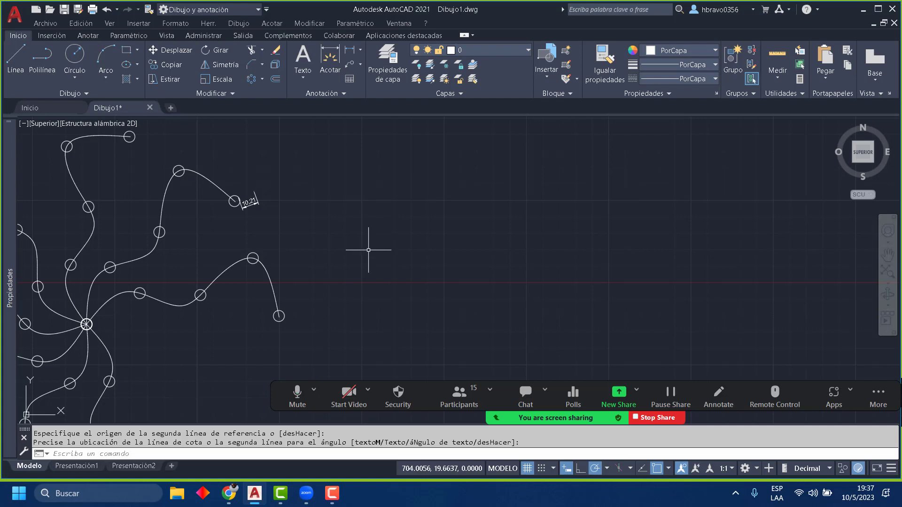
{"action": "scroll", "coordinate": [250, 216], "scroll_direction": "up", "scroll_amount": 6}
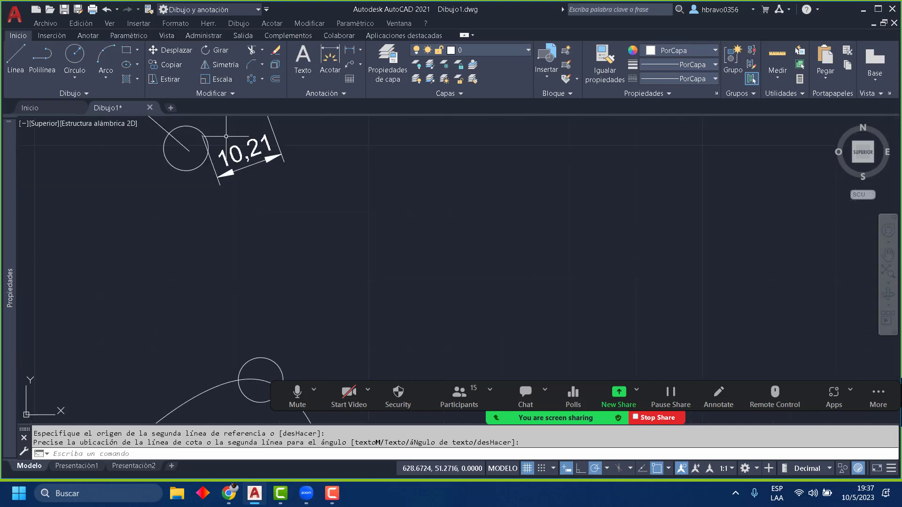
{"action": "middle_click_drag", "start_coordinate": [226, 136], "coordinate": [276, 210]}
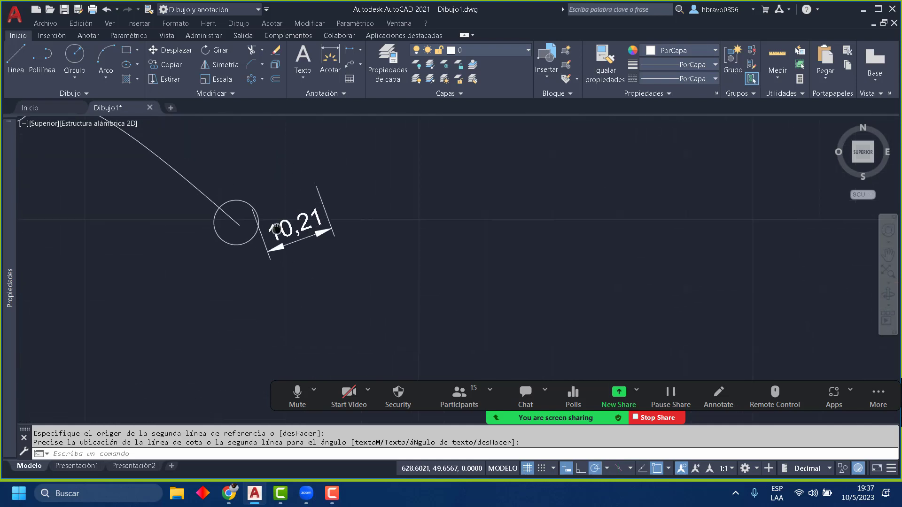
{"action": "left_click", "coordinate": [360, 50]}
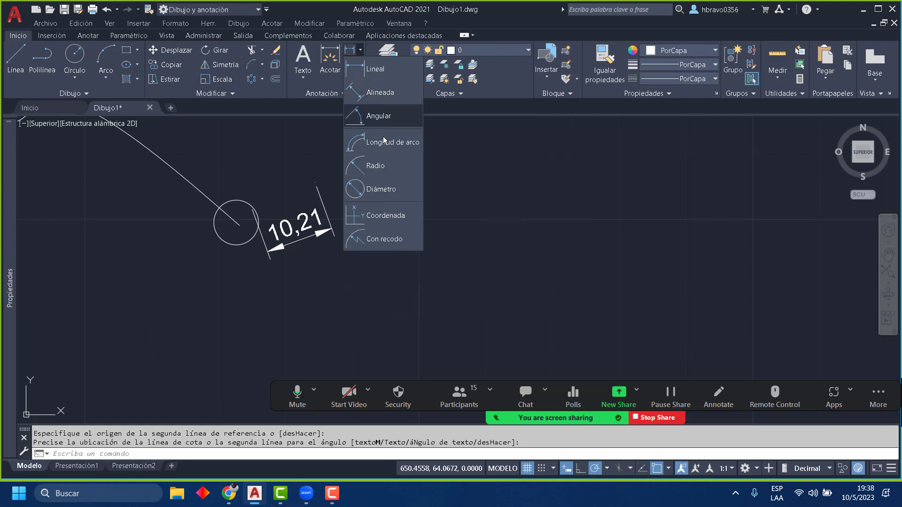
{"action": "scroll", "coordinate": [263, 235], "scroll_direction": "down", "scroll_amount": 8}
{"action": "scroll", "coordinate": [247, 232], "scroll_direction": "down", "scroll_amount": 6}
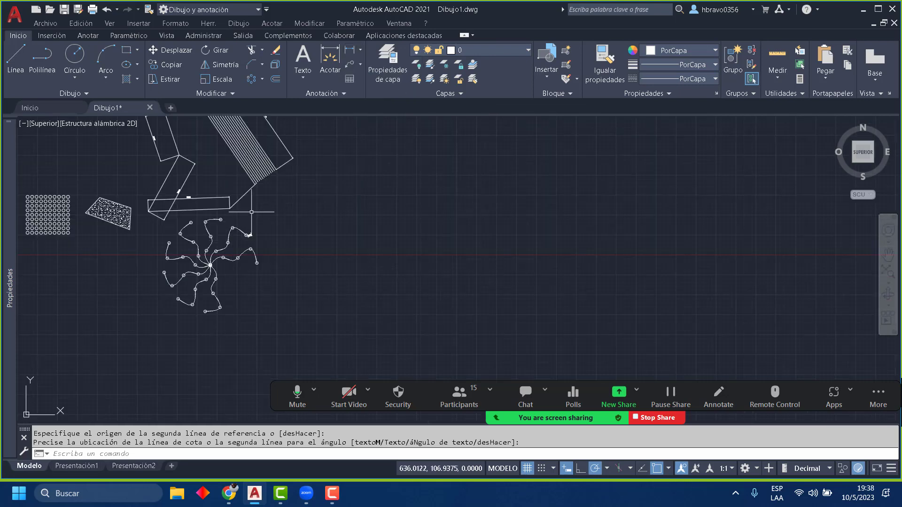
{"action": "middle_click_drag", "start_coordinate": [250, 211], "coordinate": [306, 269]}
{"action": "scroll", "coordinate": [308, 172], "scroll_direction": "up", "scroll_amount": 4}
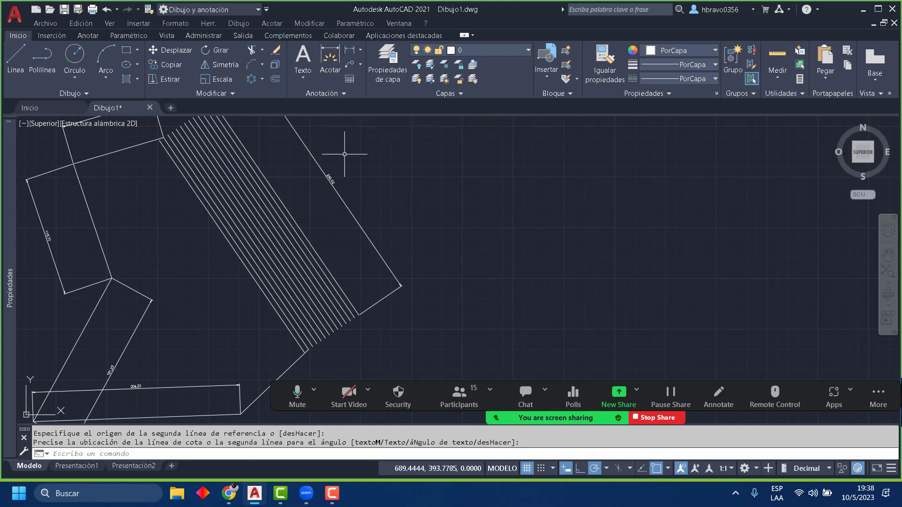
Step: Try a linear dimension between the ends of the outermost parallel line, previewing horizontal and vertical placements, and cancel it
{"action": "left_click", "coordinate": [350, 50]}
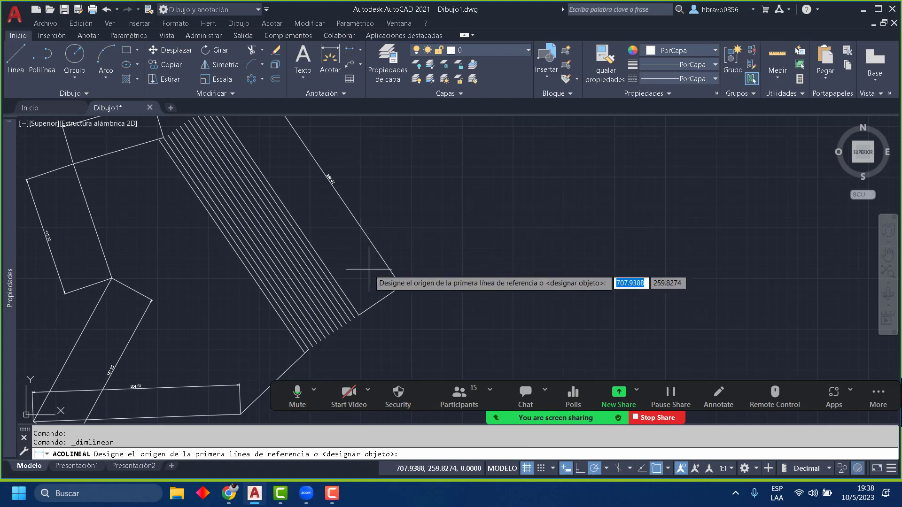
{"action": "left_click", "coordinate": [360, 316]}
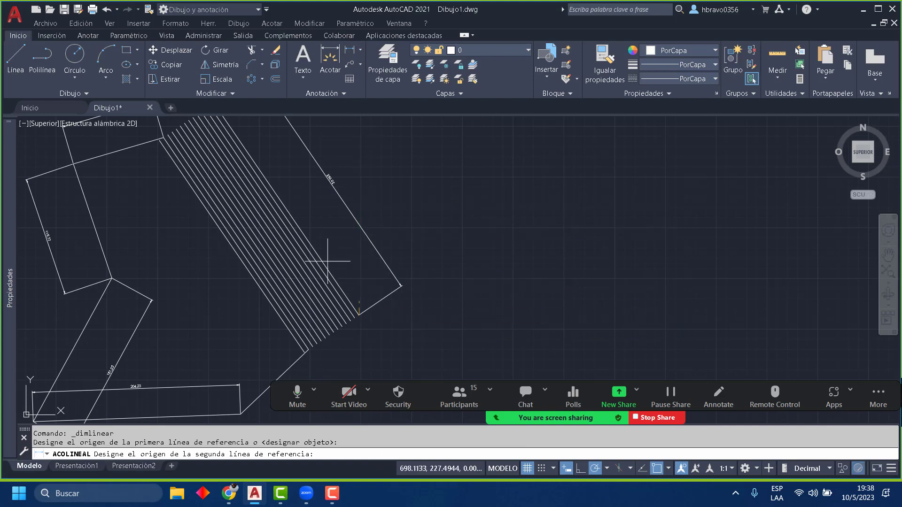
{"action": "middle_click_drag", "start_coordinate": [279, 208], "coordinate": [347, 269]}
{"action": "left_click", "coordinate": [282, 164]}
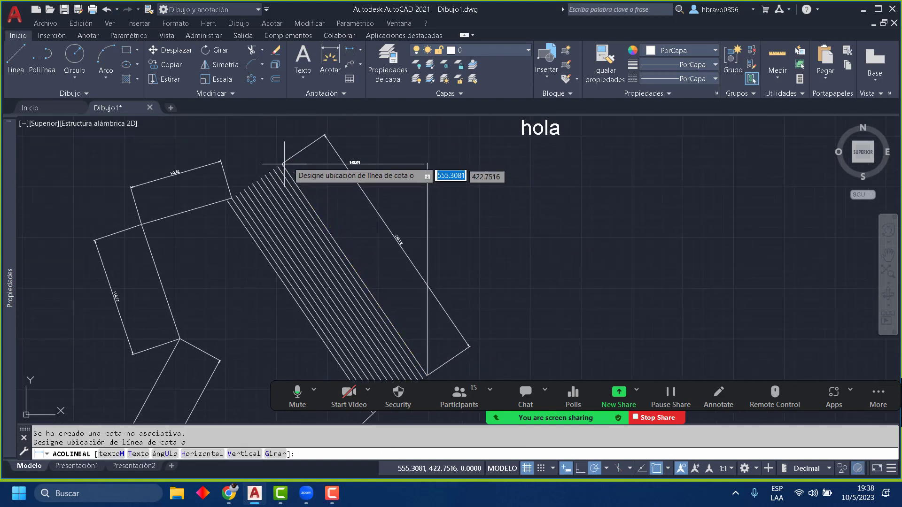
{"action": "scroll", "coordinate": [409, 160], "scroll_direction": "up", "scroll_amount": 3}
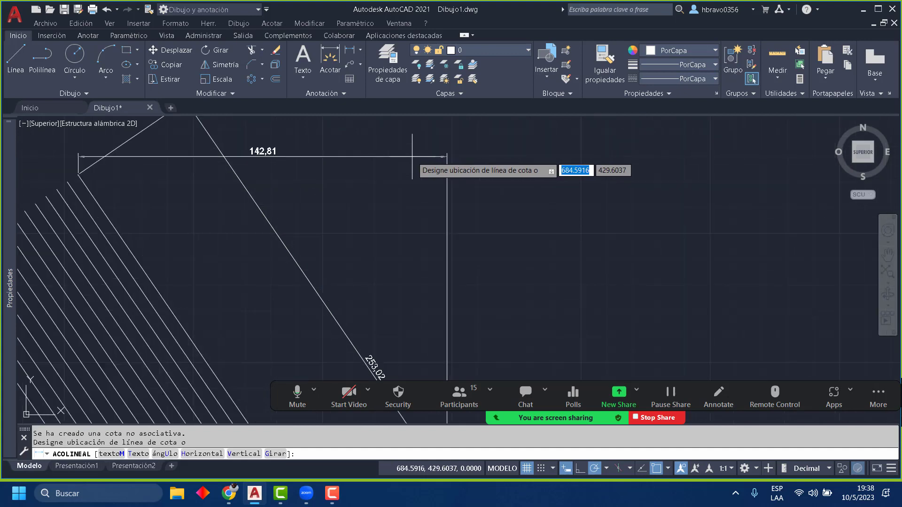
{"action": "scroll", "coordinate": [416, 162], "scroll_direction": "down", "scroll_amount": 3}
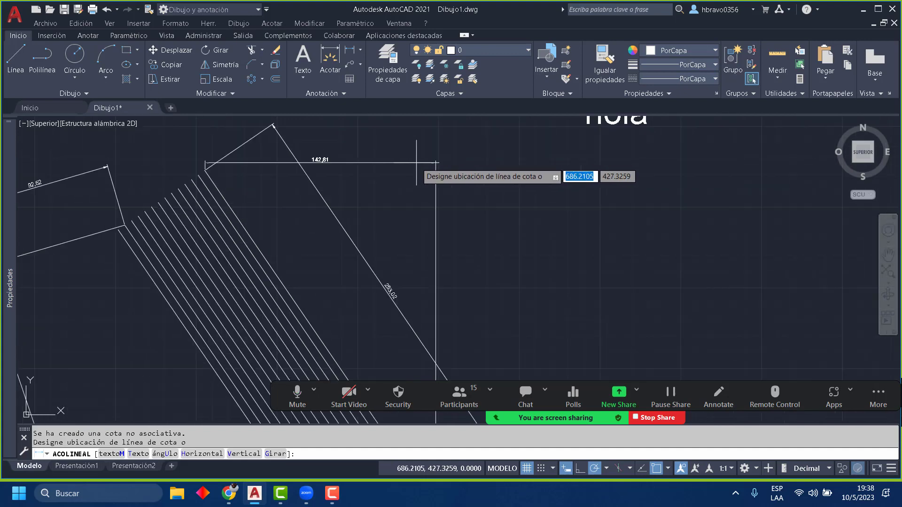
{"action": "middle_click_drag", "start_coordinate": [417, 164], "coordinate": [414, 152]}
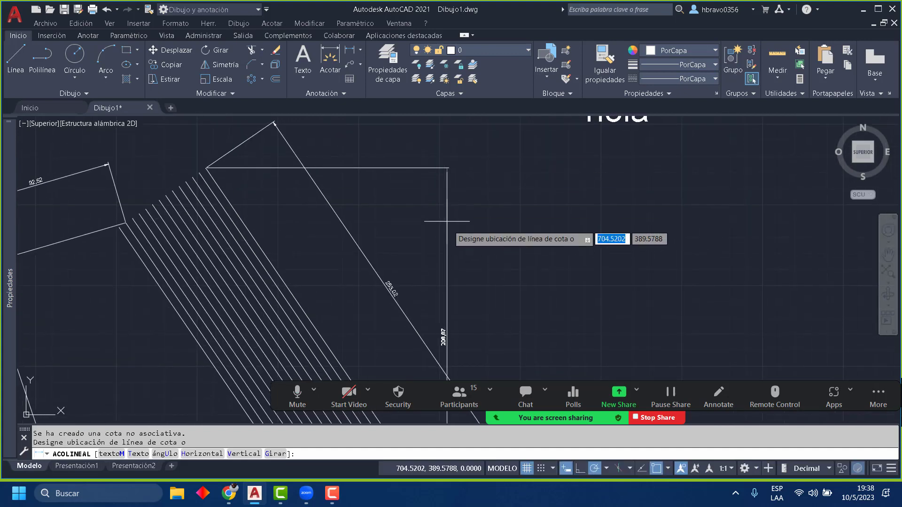
{"action": "middle_click_drag", "start_coordinate": [426, 191], "coordinate": [413, 129]}
{"action": "scroll", "coordinate": [437, 155], "scroll_direction": "down", "scroll_amount": 5}
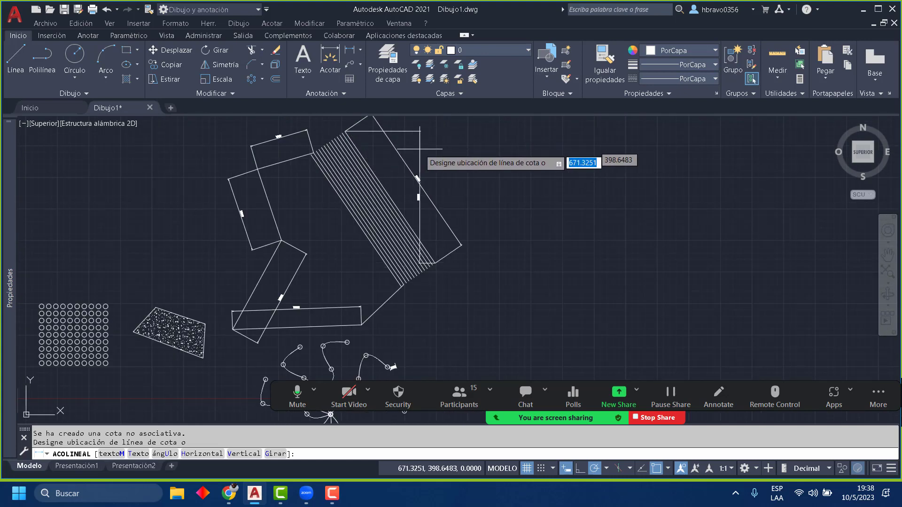
{"action": "key", "text": "Escape"}
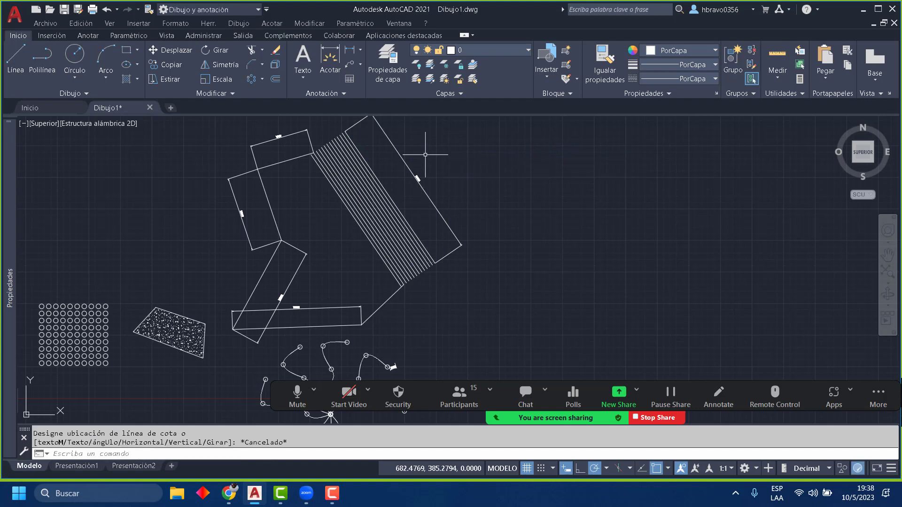
Step: Add a second aligned dimension to the polygon's top edge by object selection, placing it beyond the existing one
{"action": "mouse_move", "coordinate": [439, 161]}
{"action": "middle_mouse_down"}
{"action": "mouse_move", "coordinate": [414, 216]}
{"action": "mouse_move", "coordinate": [397, 231]}
{"action": "middle_mouse_up"}
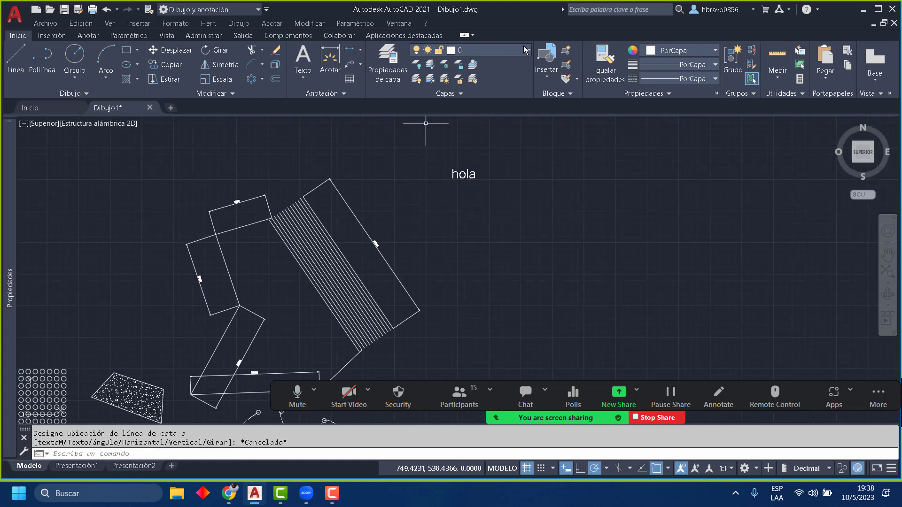
{"action": "left_click", "coordinate": [360, 50]}
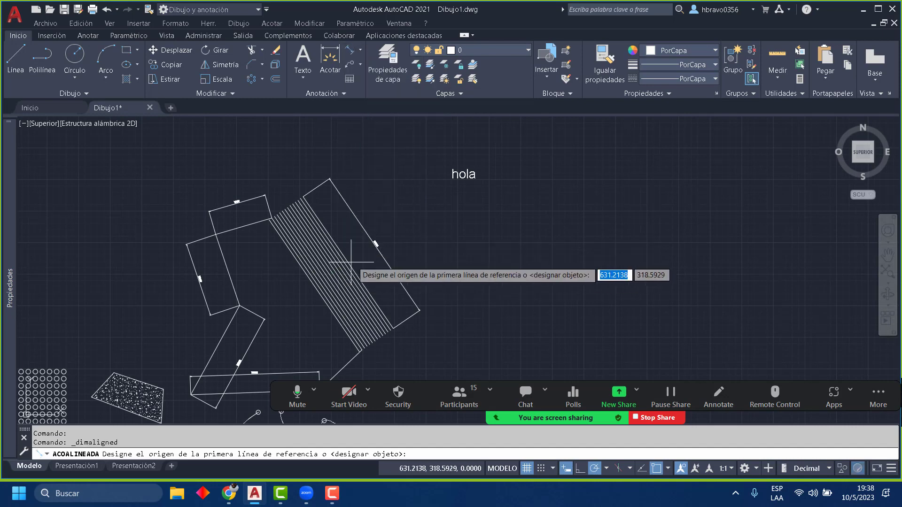
{"action": "key", "text": "Return"}
{"action": "left_click", "coordinate": [254, 205]}
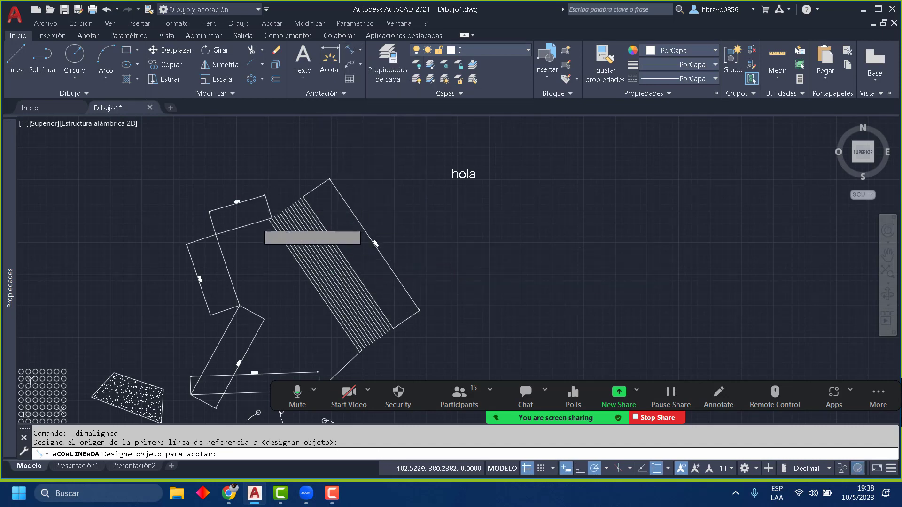
{"action": "left_click", "coordinate": [256, 173]}
{"action": "scroll", "coordinate": [227, 165], "scroll_direction": "up", "scroll_amount": 5}
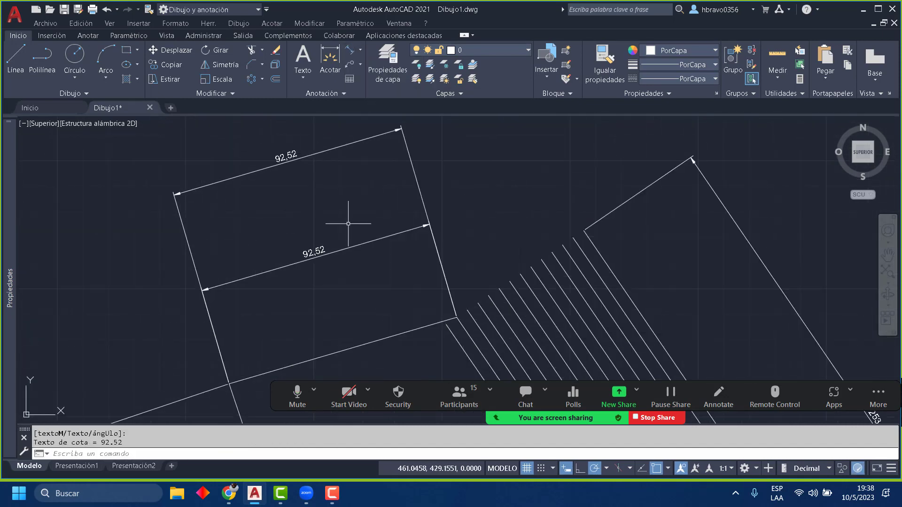
{"action": "scroll", "coordinate": [397, 331], "scroll_direction": "down", "scroll_amount": 4}
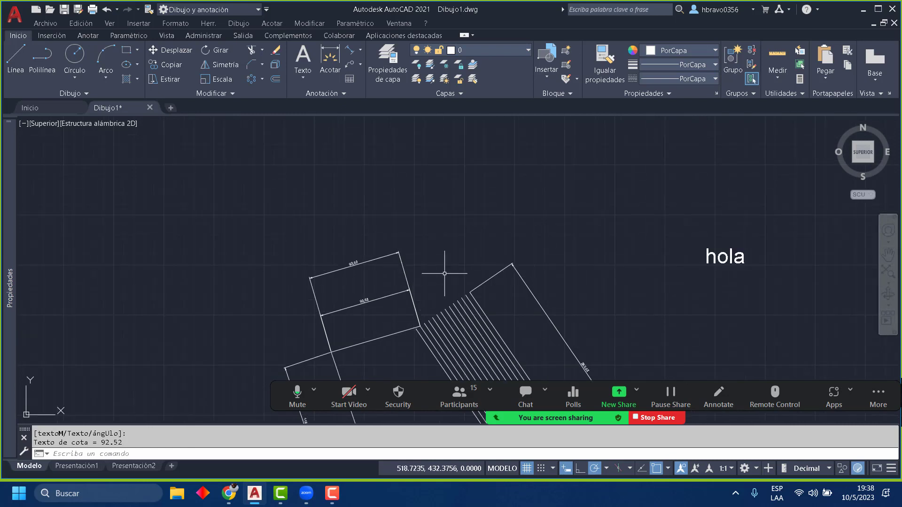
Step: Erase both aligned dimensions of the polygon's top edge
{"action": "left_click", "coordinate": [430, 293]}
{"action": "left_click", "coordinate": [345, 251]}
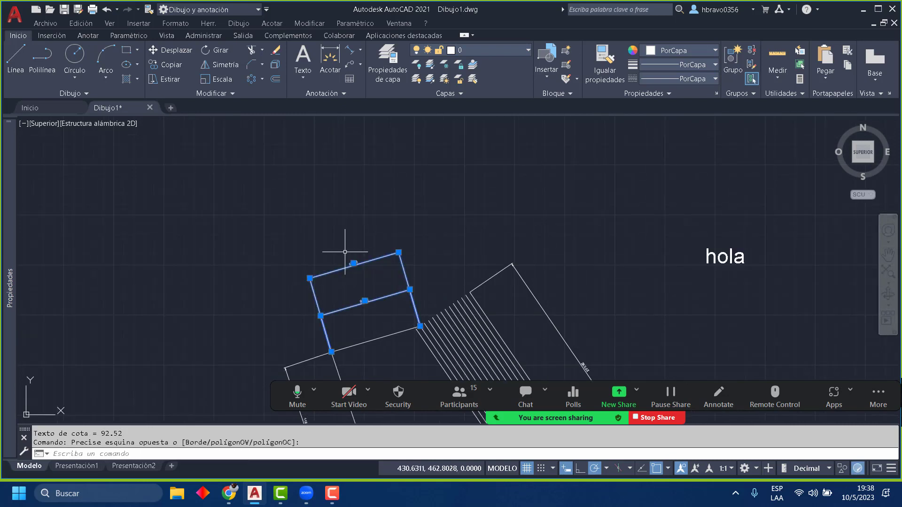
{"action": "key", "text": "Delete"}
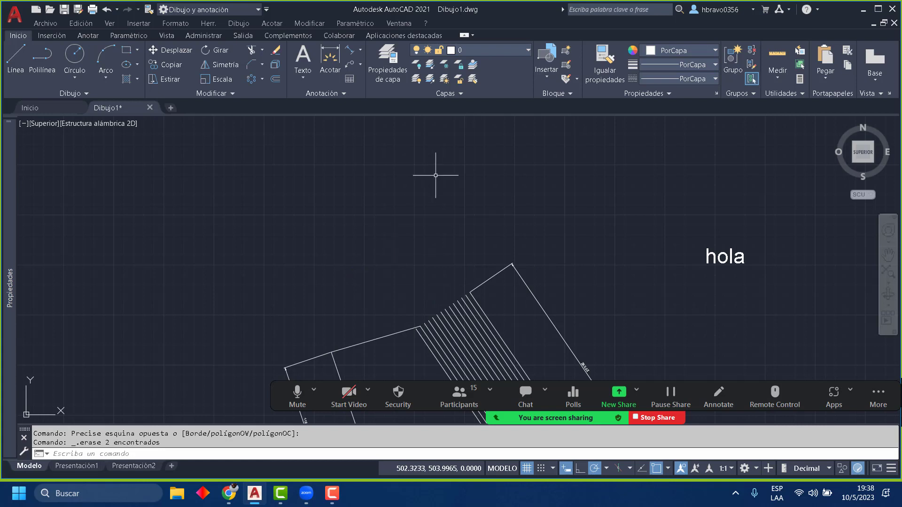
Step: Place a multileader from the upper end of the outermost parallel line toward the "hola" text, leaving its text empty
{"action": "left_click", "coordinate": [350, 63]}
{"action": "middle_click_drag", "start_coordinate": [482, 267], "coordinate": [269, 192]}
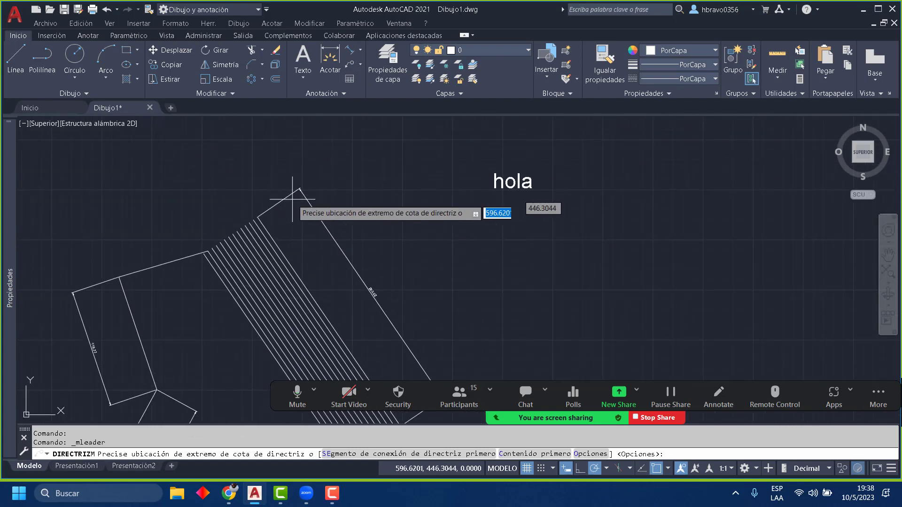
{"action": "left_click", "coordinate": [258, 217]}
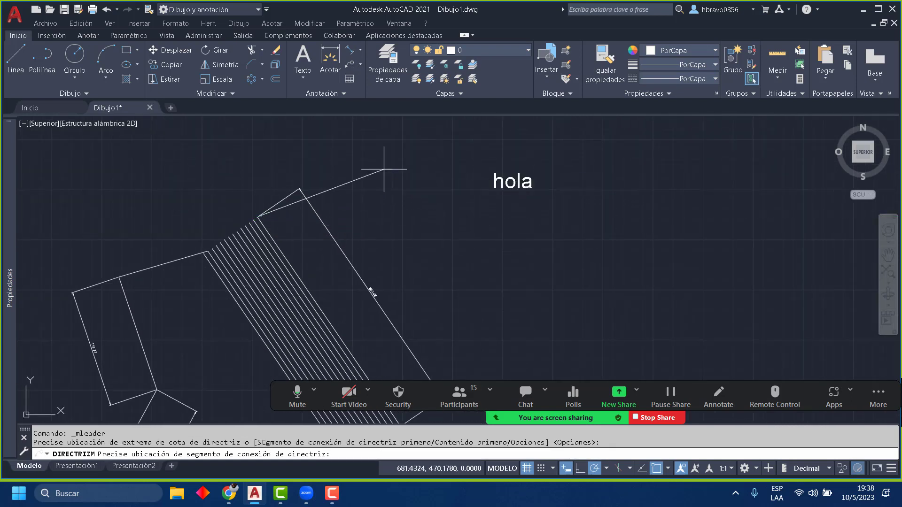
{"action": "left_click", "coordinate": [385, 170]}
{"action": "left_click_drag", "start_coordinate": [400, 164], "coordinate": [504, 161]}
{"action": "left_click", "coordinate": [464, 174]}
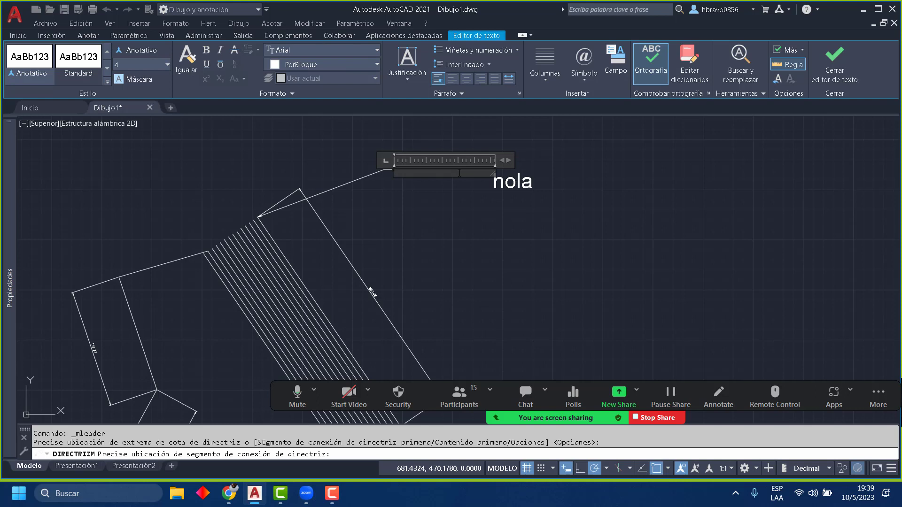
{"action": "left_click", "coordinate": [823, 74]}
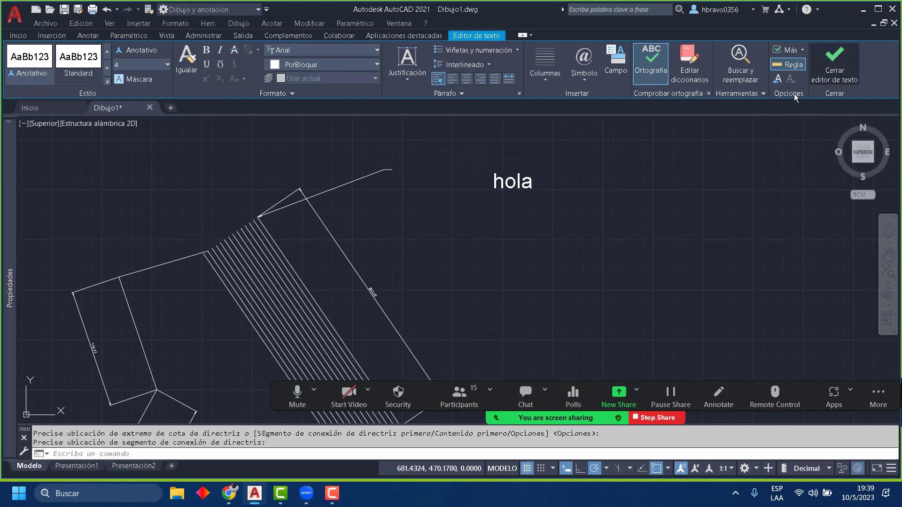
Step: Erase the empty multileader at the upper end of the parallel lines
{"action": "left_click", "coordinate": [389, 174]}
{"action": "left_click", "coordinate": [364, 162]}
{"action": "key", "text": "Delete"}
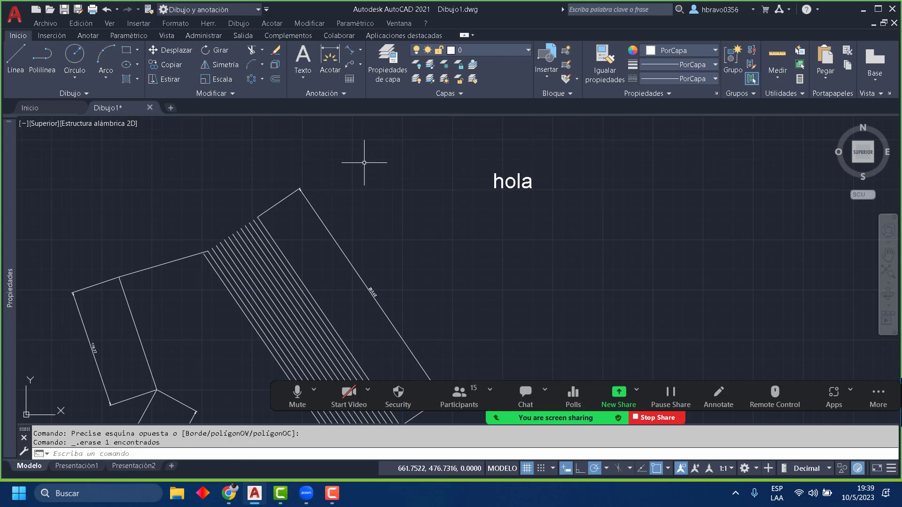
Step: Review the table insertion settings and the available table styles, and cancel without inserting a table
{"action": "left_click", "coordinate": [351, 80]}
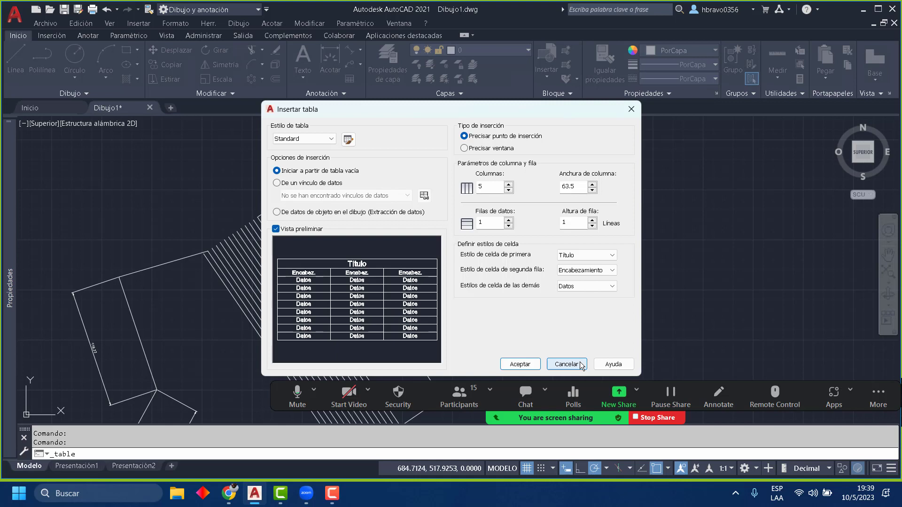
{"action": "left_click", "coordinate": [333, 140]}
{"action": "left_click", "coordinate": [334, 139]}
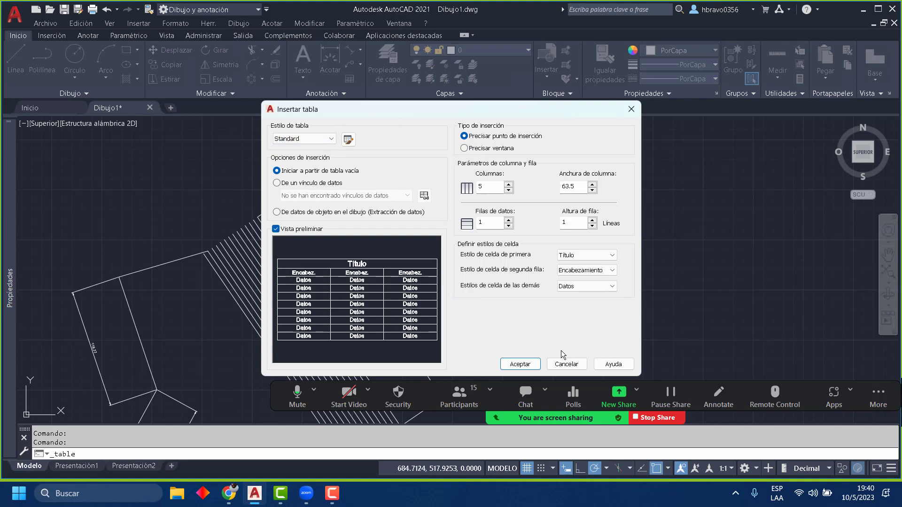
{"action": "left_click", "coordinate": [568, 366]}
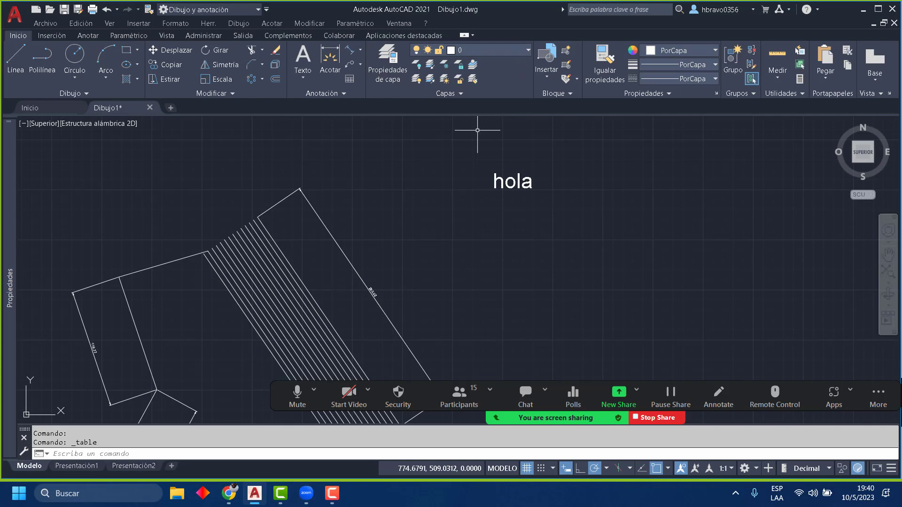
Step: Erase the "hola" multiline text above the drawn objects
{"action": "scroll", "coordinate": [477, 141], "scroll_direction": "down", "scroll_amount": 4}
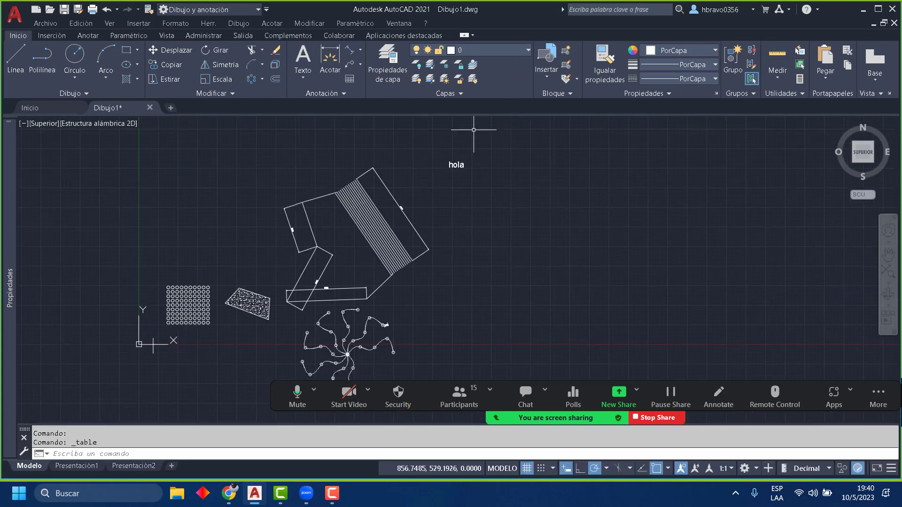
{"action": "left_click", "coordinate": [481, 173]}
{"action": "left_click", "coordinate": [422, 145]}
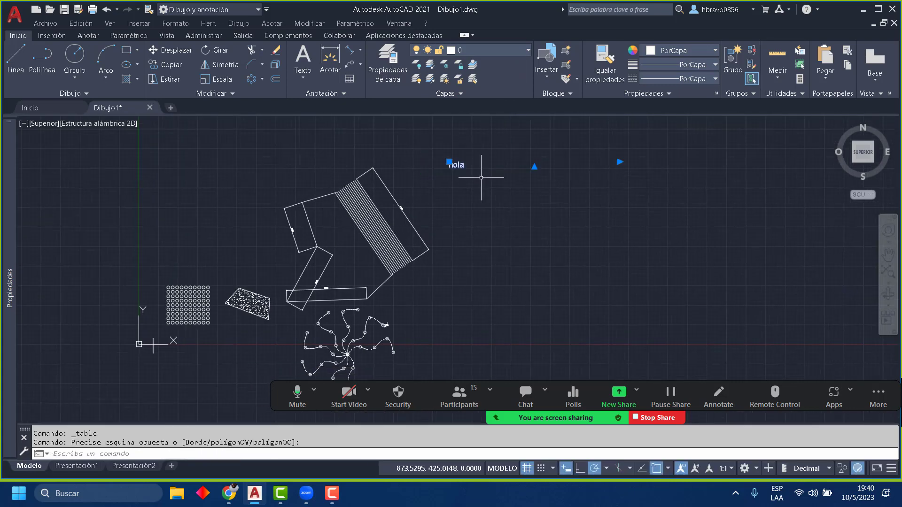
{"action": "key", "text": "Delete"}
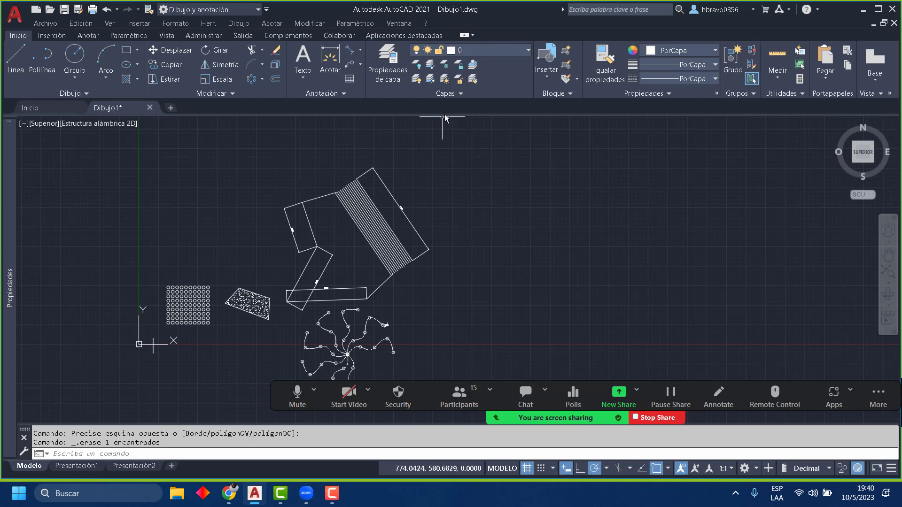
Step: Open the layer properties manager
{"action": "left_click", "coordinate": [461, 94]}
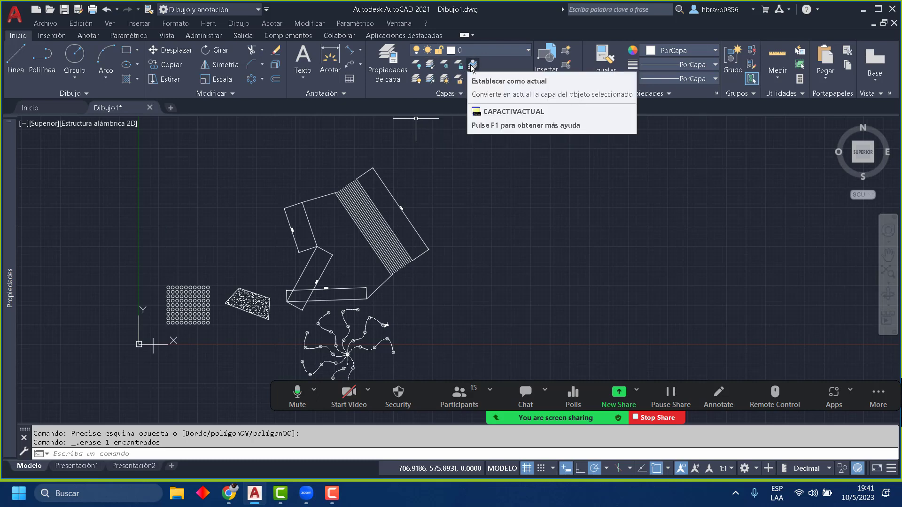
{"action": "left_click", "coordinate": [455, 94]}
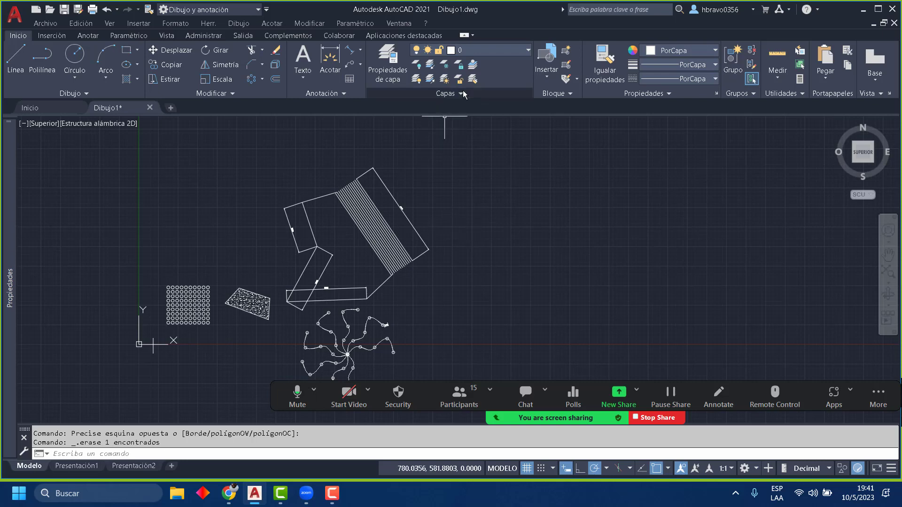
{"action": "left_click", "coordinate": [383, 70]}
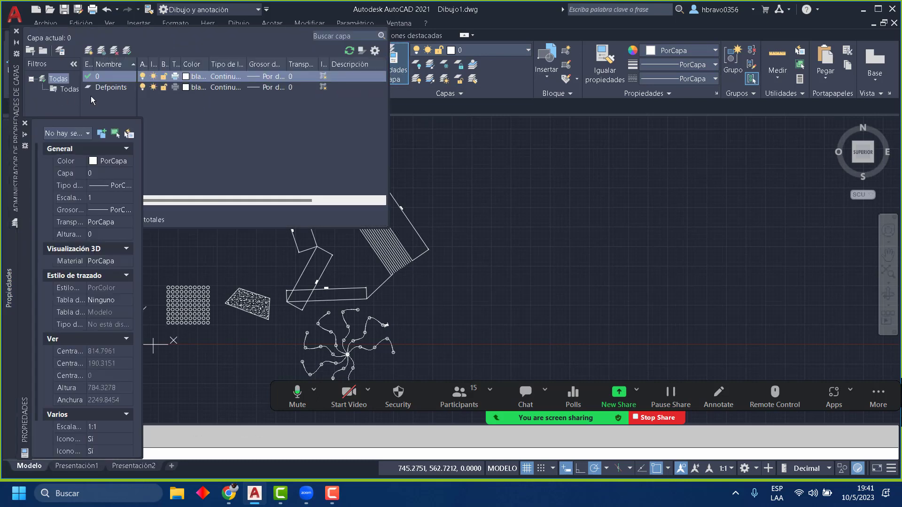
Step: Sort the layer list by name in descending order and select layer 0
{"action": "left_click", "coordinate": [121, 89]}
{"action": "left_click", "coordinate": [129, 68]}
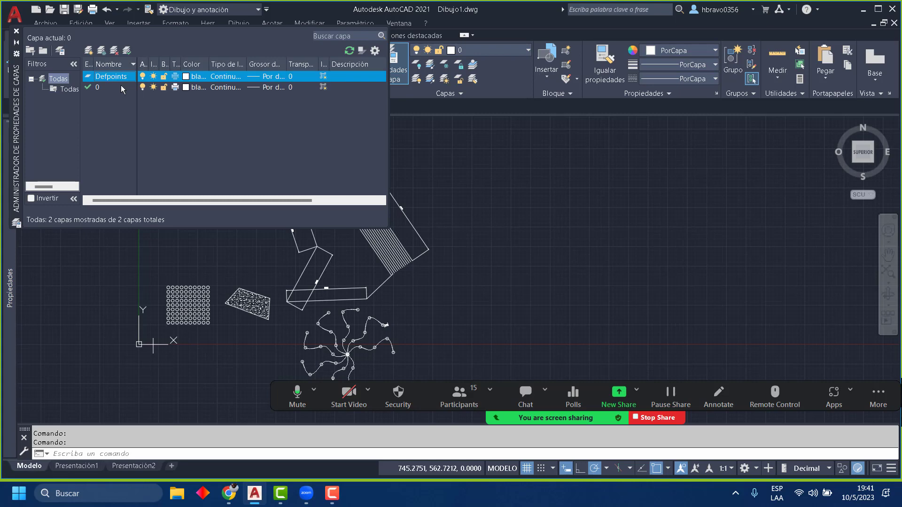
{"action": "left_click", "coordinate": [120, 86]}
{"action": "left_click", "coordinate": [120, 78]}
{"action": "left_click", "coordinate": [113, 92]}
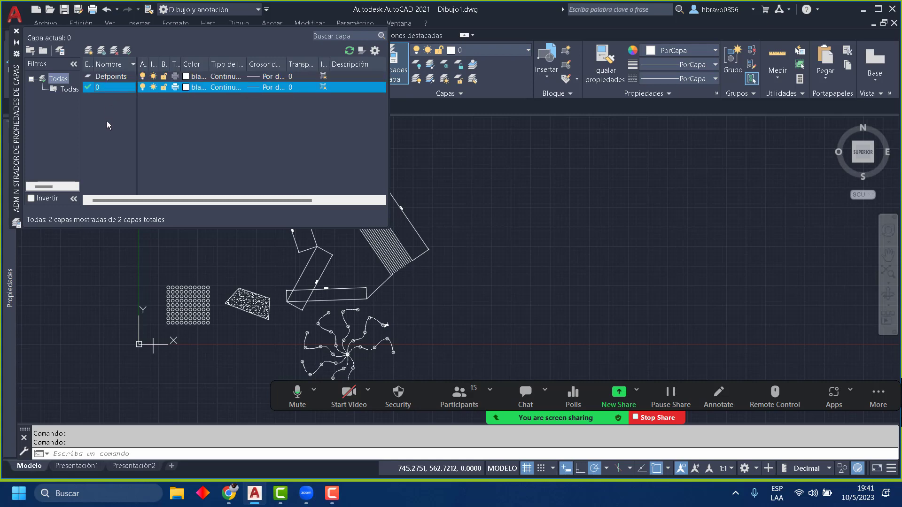
Step: Look at the color selection for the Defpoints layer, close it without a change, and select layer 0
{"action": "left_click", "coordinate": [101, 78]}
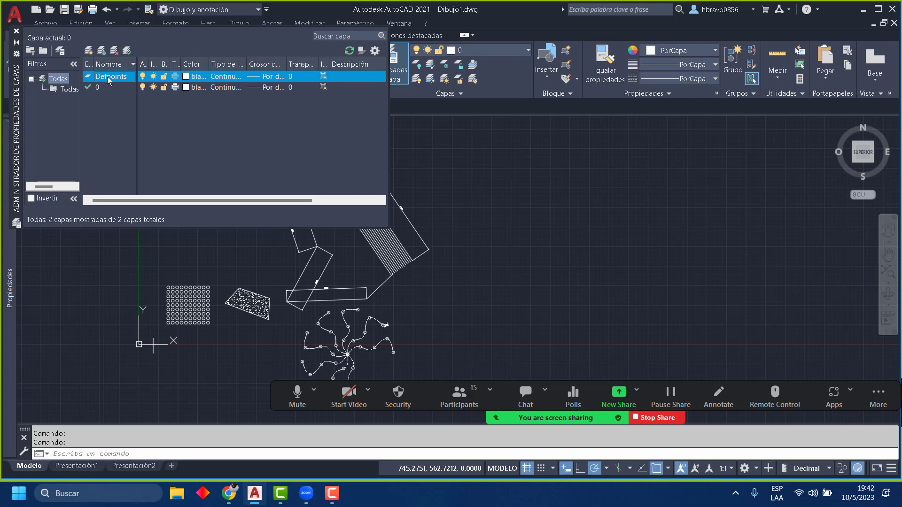
{"action": "left_click", "coordinate": [192, 76]}
{"action": "left_click", "coordinate": [559, 136]}
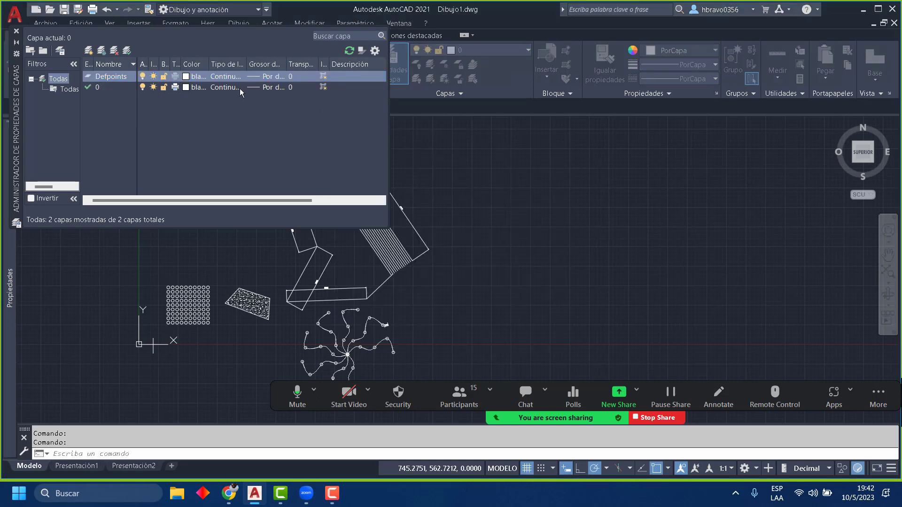
{"action": "left_click", "coordinate": [109, 86]}
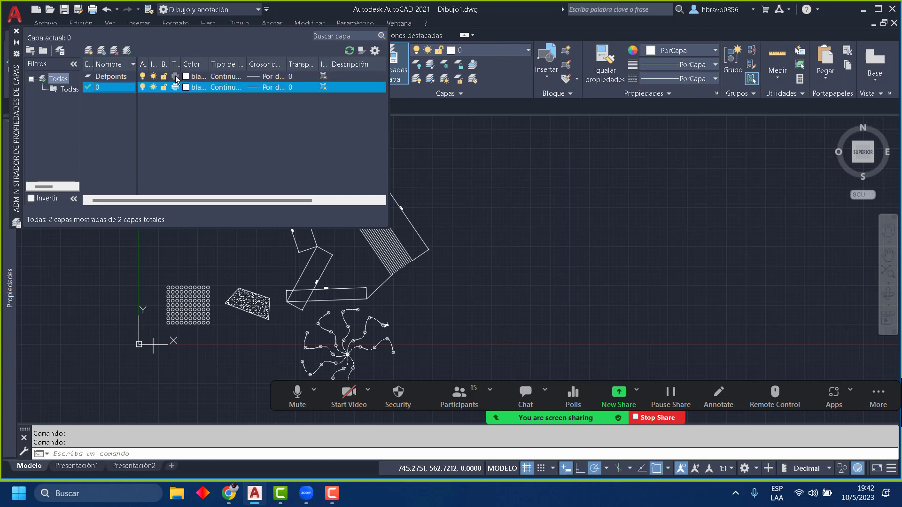
Step: Widen the layer properties manager and its property columns so their full headings can be read
{"action": "left_click_drag", "start_coordinate": [182, 64], "coordinate": [199, 64]}
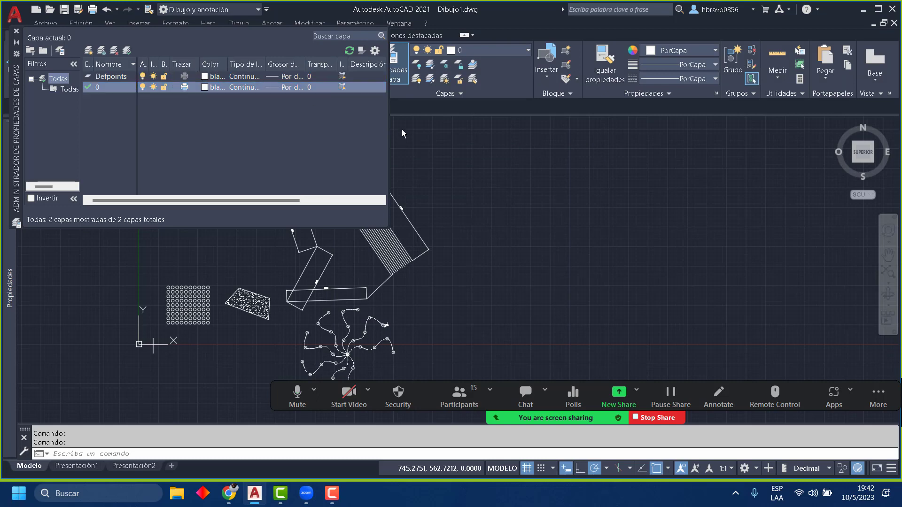
{"action": "left_click_drag", "start_coordinate": [390, 129], "coordinate": [720, 129]}
{"action": "mouse_move", "coordinate": [171, 64]}
{"action": "left_mouse_down"}
{"action": "mouse_move", "coordinate": [186, 64]}
{"action": "mouse_move", "coordinate": [164, 64]}
{"action": "left_mouse_up"}
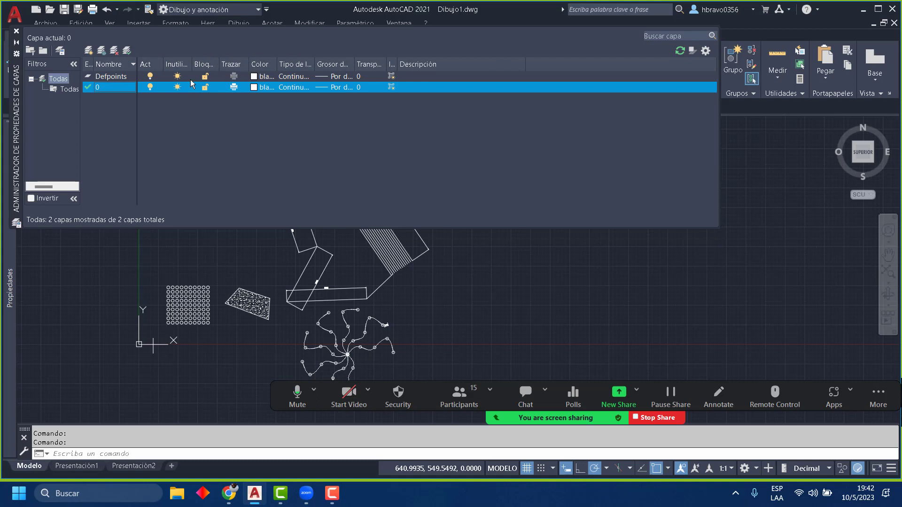
{"action": "left_click", "coordinate": [452, 76]}
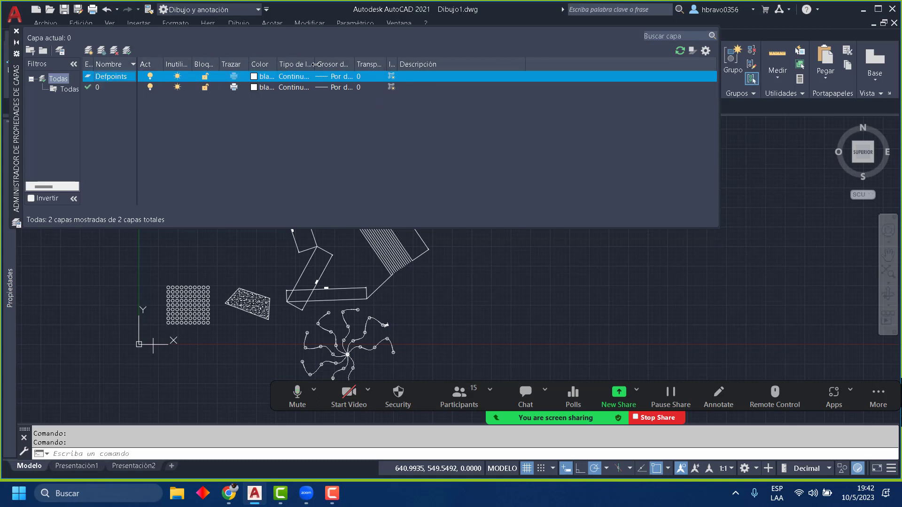
{"action": "left_click_drag", "start_coordinate": [315, 64], "coordinate": [552, 64]}
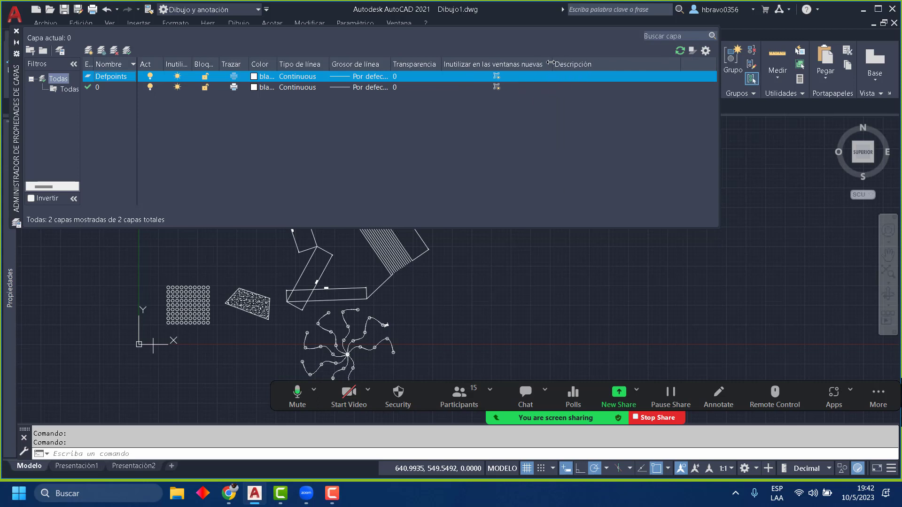
{"action": "double_click", "coordinate": [219, 64]}
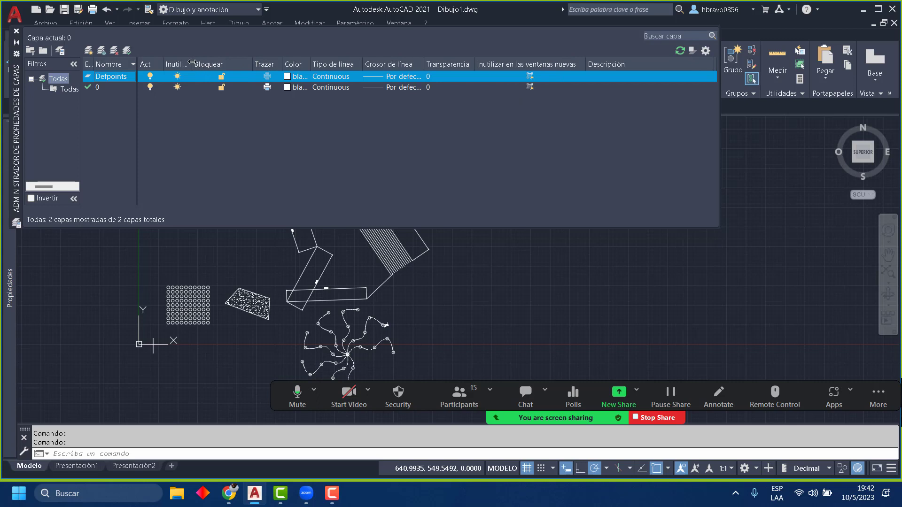
{"action": "left_click_drag", "start_coordinate": [192, 62], "coordinate": [201, 64]}
{"action": "left_click_drag", "start_coordinate": [260, 64], "coordinate": [241, 64]}
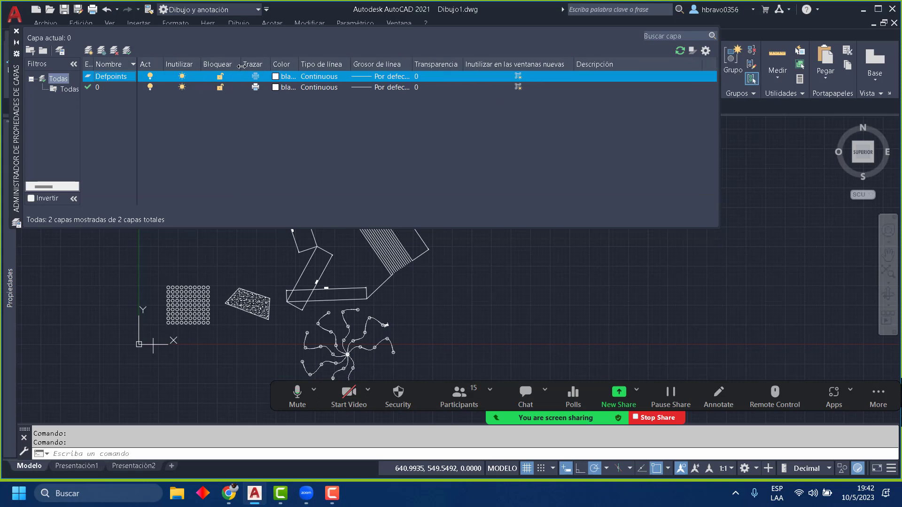
Step: Create a new layer named "Lineas" and make layer 0 the current layer before closing the layer properties manager
{"action": "left_click", "coordinate": [88, 50]}
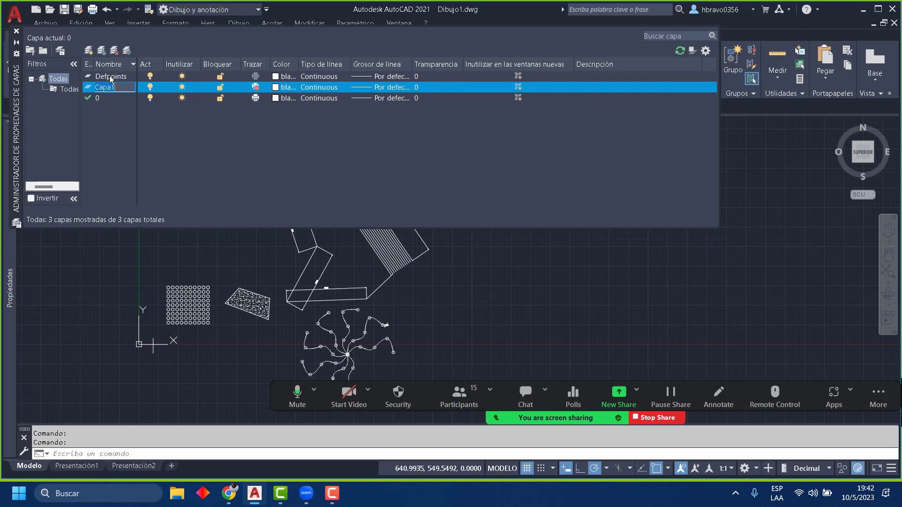
{"action": "left_click_drag", "start_coordinate": [118, 89], "coordinate": [124, 114]}
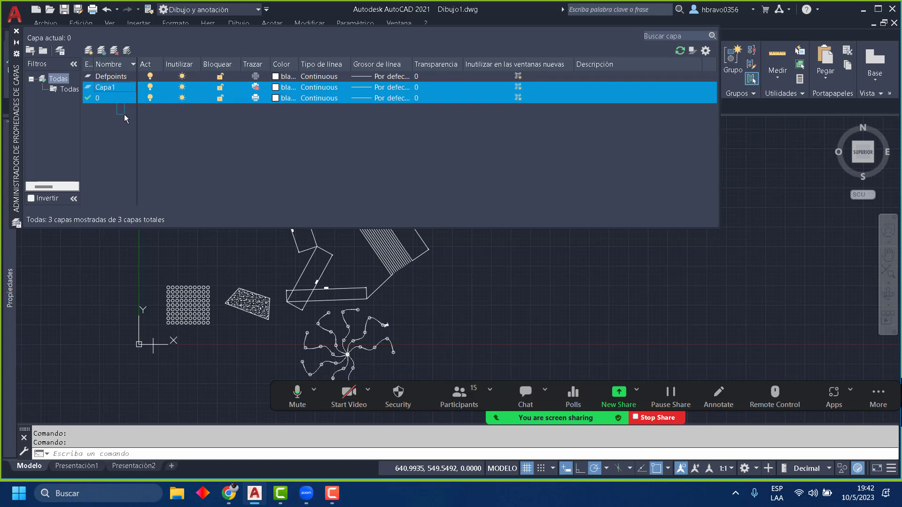
{"action": "left_click", "coordinate": [99, 97], "text": "ctrl"}
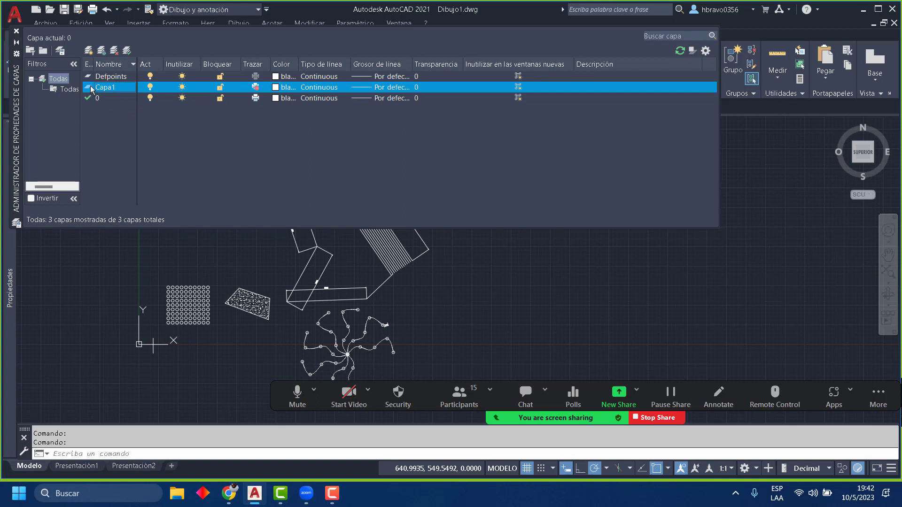
{"action": "left_click_drag", "start_coordinate": [90, 86], "coordinate": [95, 108]}
{"action": "left_click", "coordinate": [119, 97], "text": "ctrl"}
{"action": "double_click", "coordinate": [131, 86]}
{"action": "left_click", "coordinate": [126, 89]}
{"action": "type", "text": "Lineas"}
{"action": "double_click", "coordinate": [89, 97]}
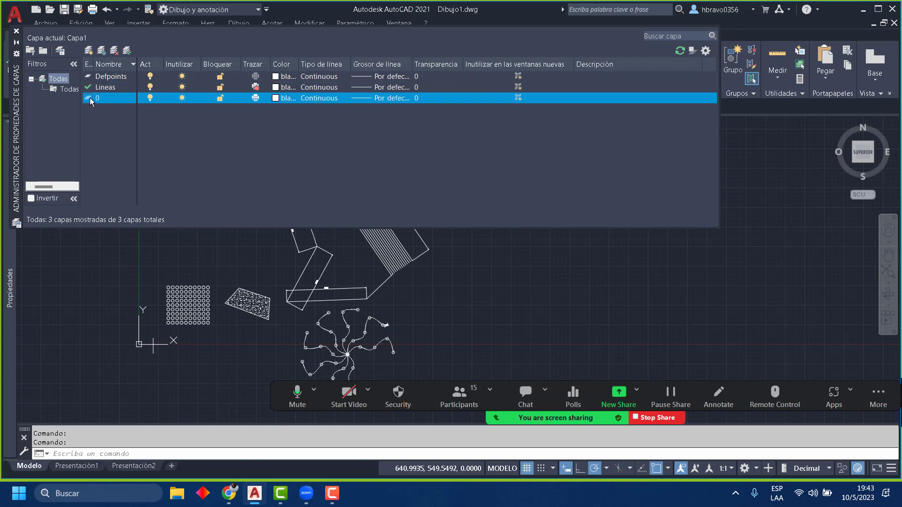
{"action": "left_click", "coordinate": [15, 31]}
Step: Assign the band of parallel diagonal lines to the Lineas layer
{"action": "scroll", "coordinate": [397, 189], "scroll_direction": "up", "scroll_amount": 5}
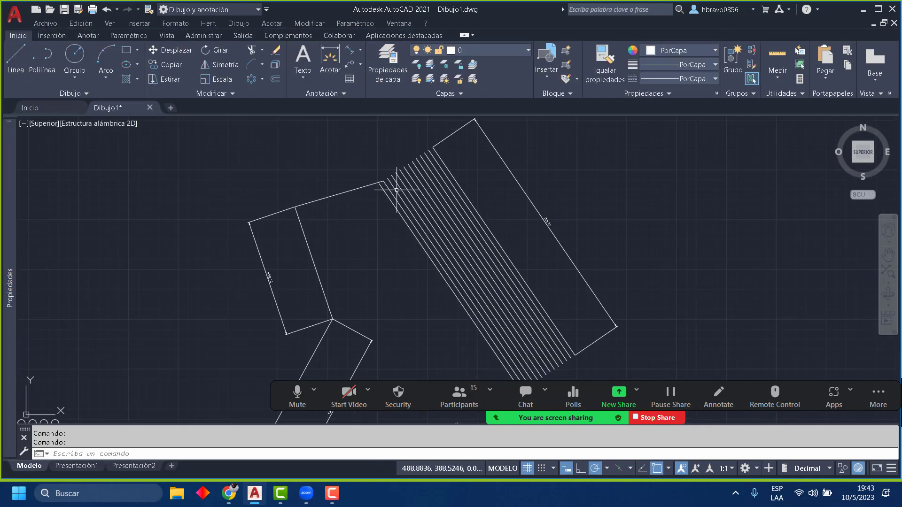
{"action": "left_click", "coordinate": [478, 197]}
{"action": "left_click", "coordinate": [399, 258]}
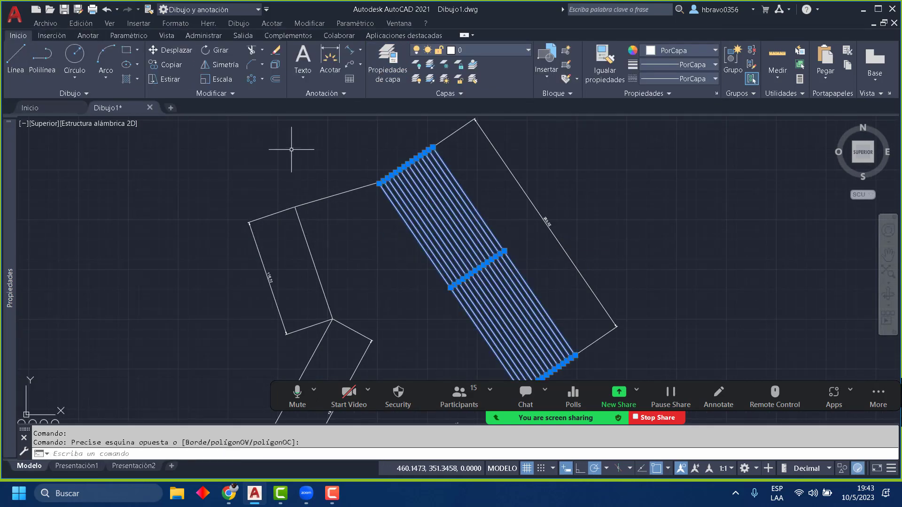
{"action": "left_click", "coordinate": [528, 50]}
{"action": "left_click", "coordinate": [495, 94]}
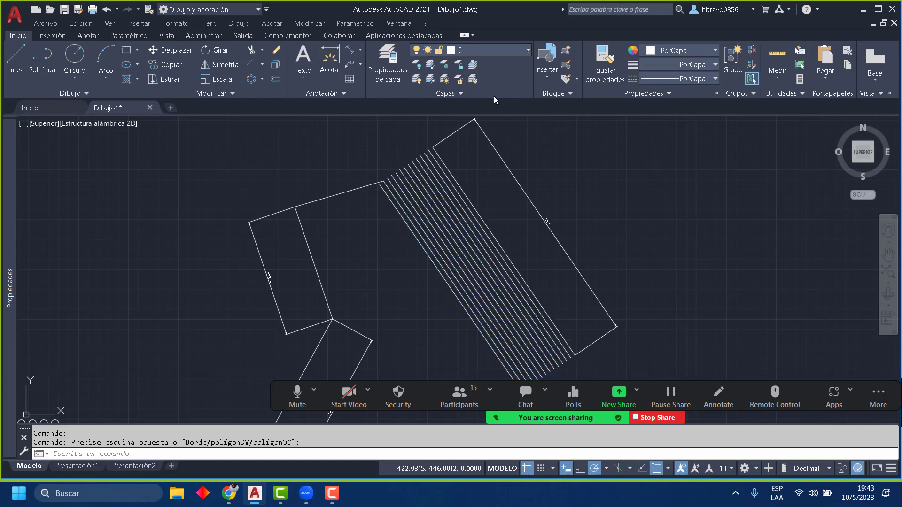
{"action": "key", "text": "Escape"}
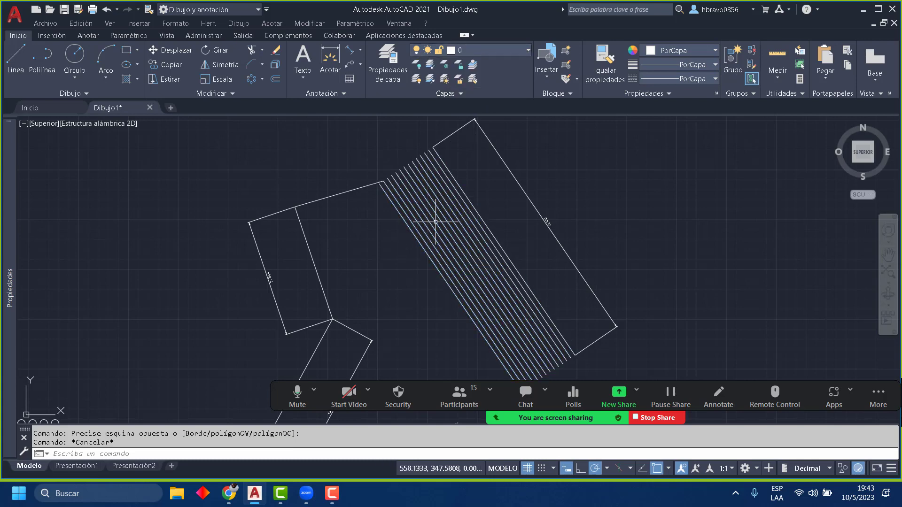
Step: Set the Lineas layer's color to red, index color 10
{"action": "left_click", "coordinate": [484, 201]}
{"action": "left_click", "coordinate": [364, 271]}
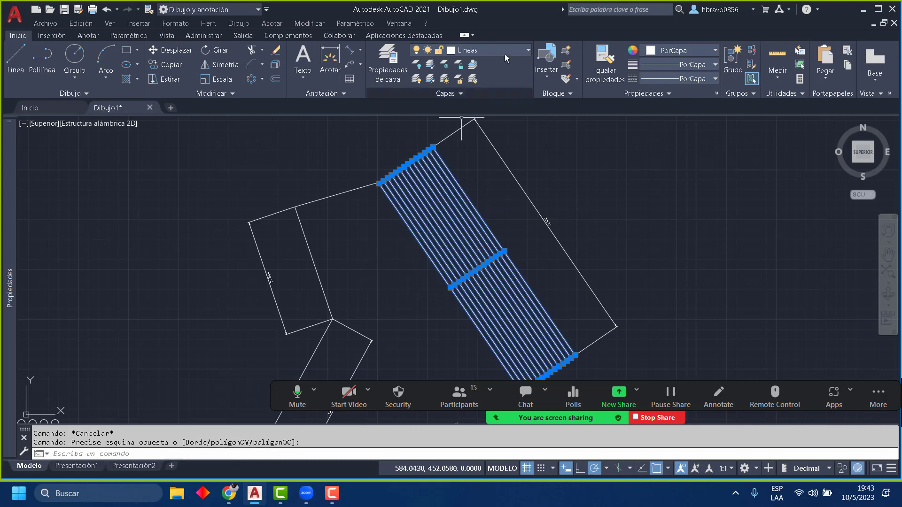
{"action": "left_click", "coordinate": [454, 51]}
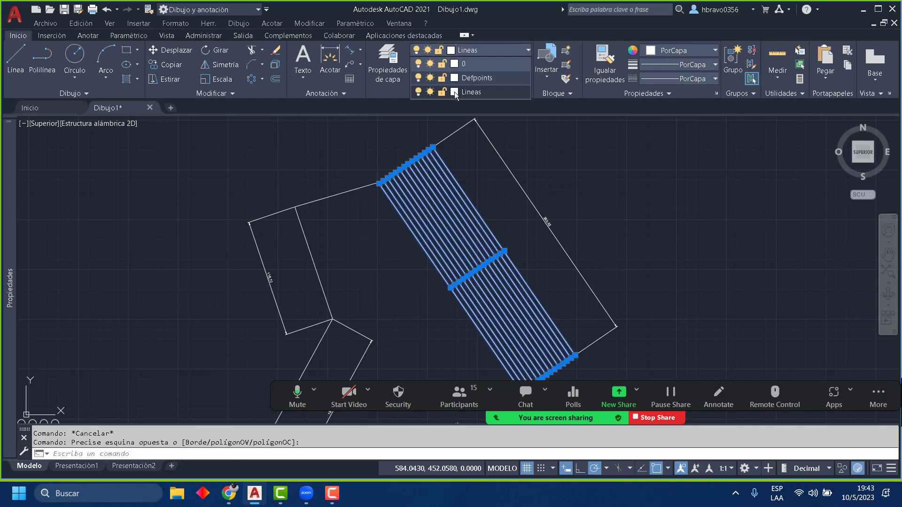
{"action": "left_click", "coordinate": [454, 92]}
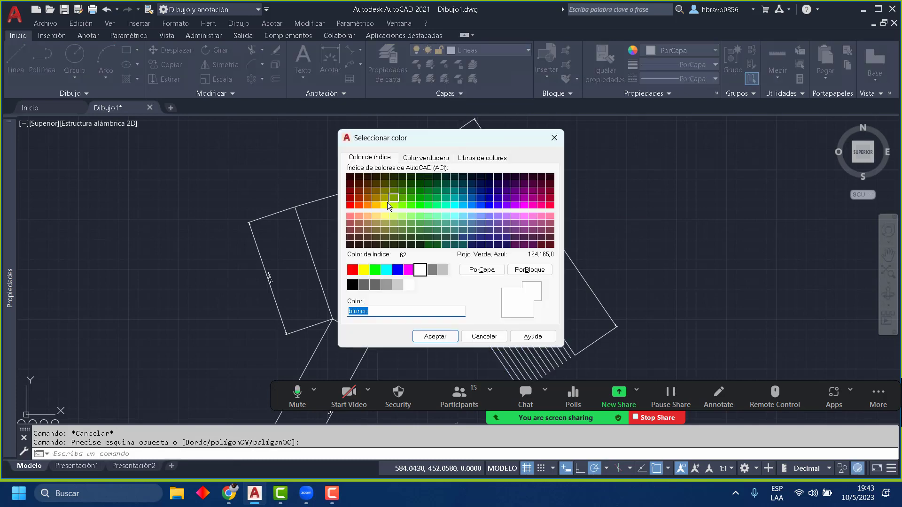
{"action": "left_click", "coordinate": [352, 208]}
{"action": "left_click", "coordinate": [433, 337]}
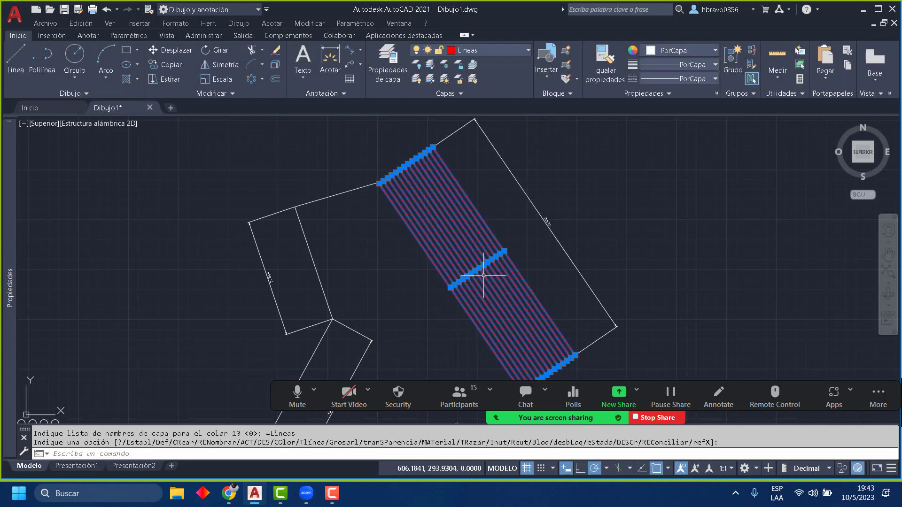
{"action": "key", "text": "Escape"}
{"action": "scroll", "coordinate": [527, 240], "scroll_direction": "down", "scroll_amount": 2}
{"action": "middle_click_drag", "start_coordinate": [524, 240], "coordinate": [475, 177]}
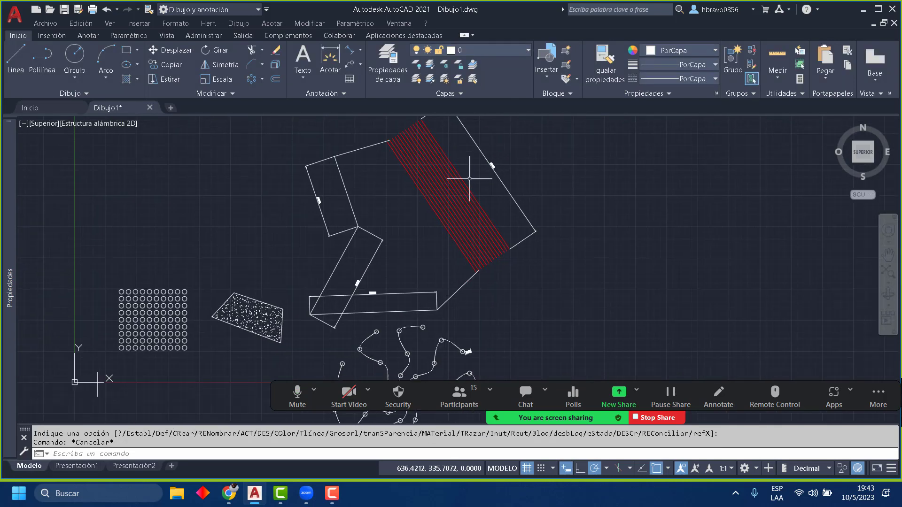
{"action": "scroll", "coordinate": [431, 207], "scroll_direction": "up", "scroll_amount": 4}
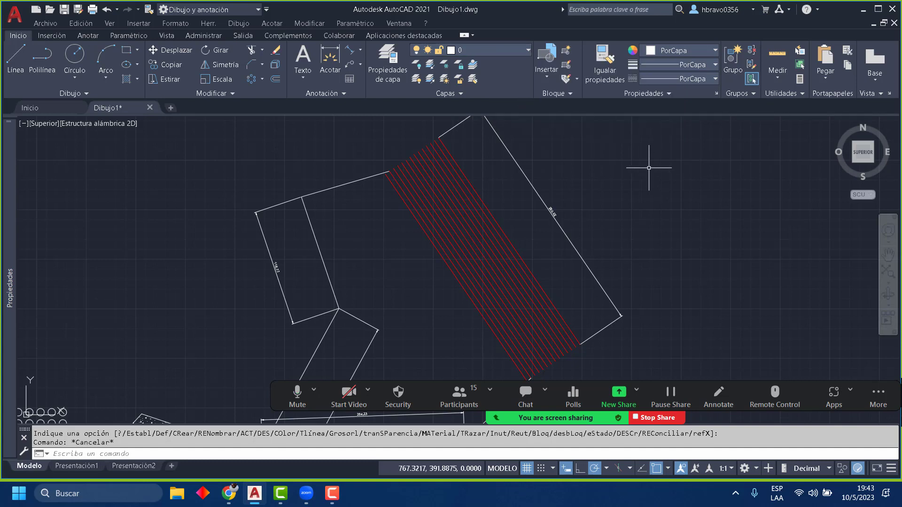
{"action": "key", "text": "Escape"}
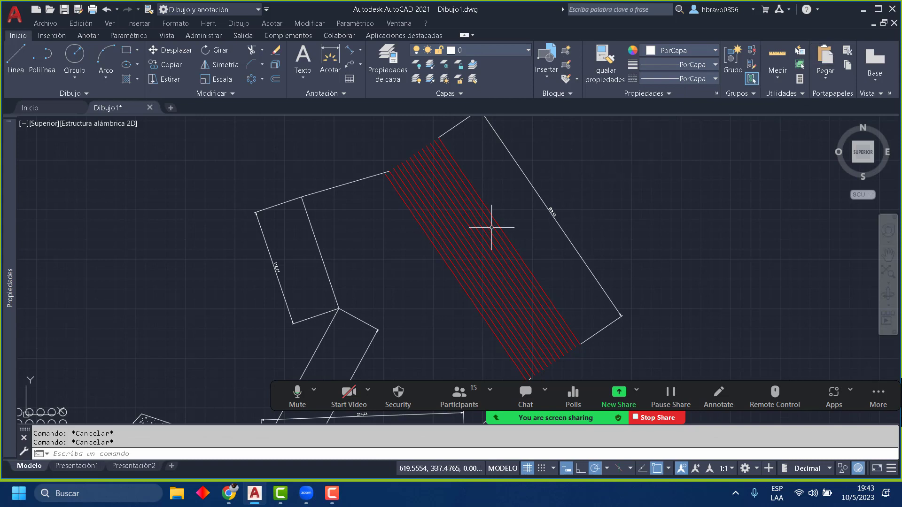
{"action": "left_click", "coordinate": [509, 198]}
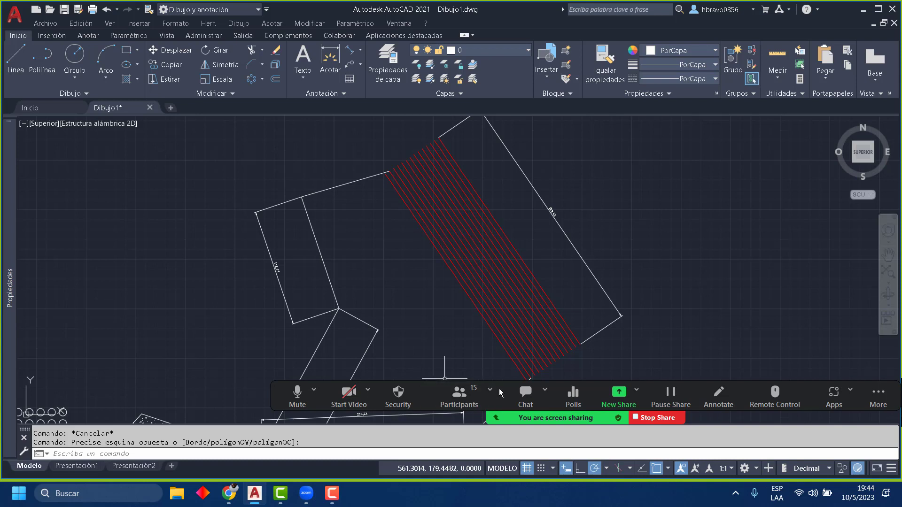
{"action": "left_click", "coordinate": [558, 93]}
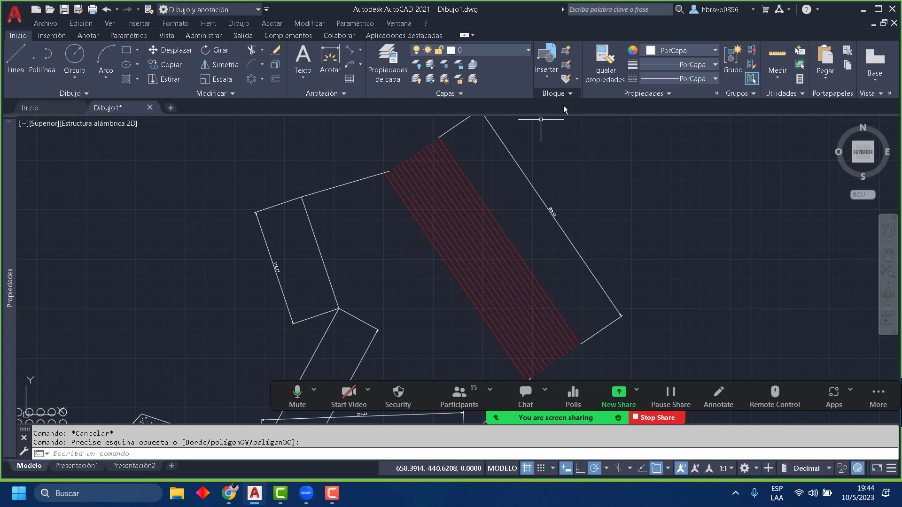
{"action": "scroll", "coordinate": [620, 206], "scroll_direction": "down", "scroll_amount": 4}
{"action": "middle_click_drag", "start_coordinate": [660, 269], "coordinate": [571, 233]}
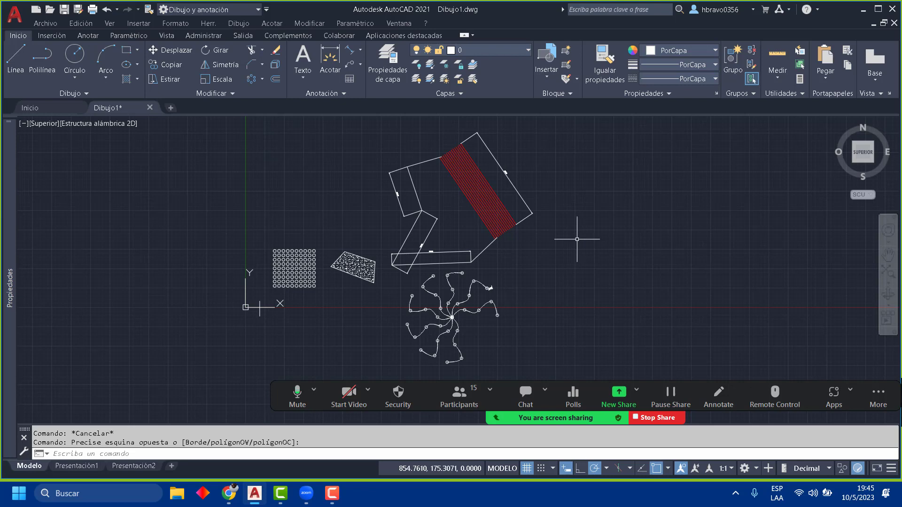
{"action": "key", "text": "Escape"}
Step: Erase the small 10,21 dimension beside the end circle of the polar array's curve
{"action": "scroll", "coordinate": [497, 234], "scroll_direction": "up", "scroll_amount": 2}
{"action": "middle_click_drag", "start_coordinate": [430, 240], "coordinate": [406, 259]}
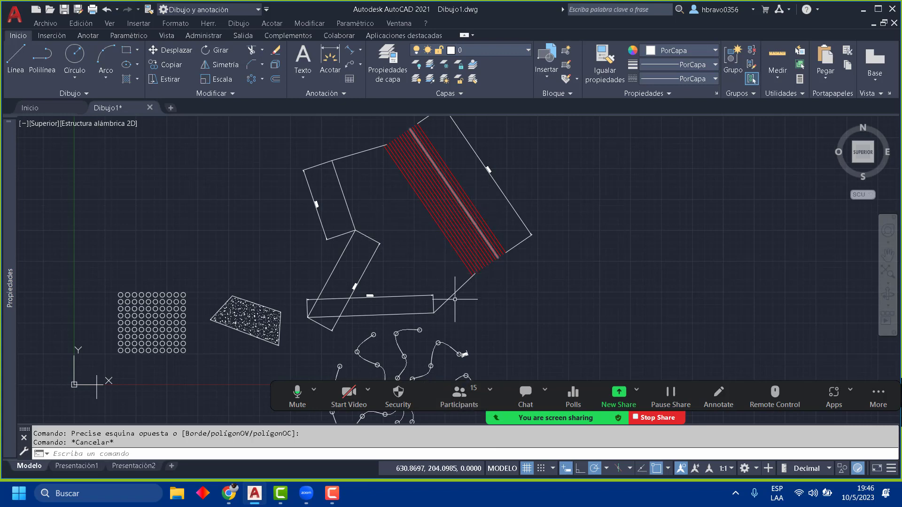
{"action": "mouse_move", "coordinate": [455, 300]}
{"action": "middle_mouse_down"}
{"action": "mouse_move", "coordinate": [350, 231]}
{"action": "mouse_move", "coordinate": [335, 209]}
{"action": "middle_mouse_up"}
{"action": "scroll", "coordinate": [323, 308], "scroll_direction": "up", "scroll_amount": 2}
{"action": "middle_click_drag", "start_coordinate": [322, 292], "coordinate": [319, 235]}
{"action": "scroll", "coordinate": [359, 194], "scroll_direction": "up", "scroll_amount": 5}
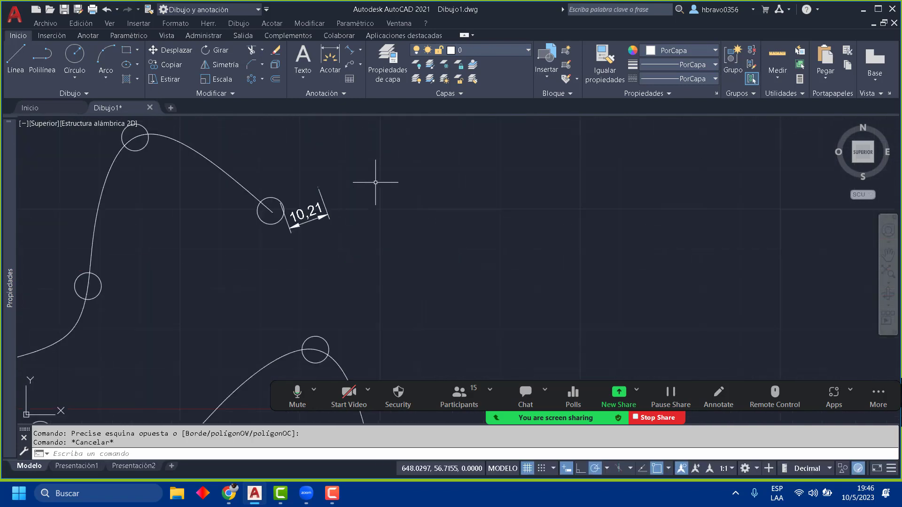
{"action": "left_click", "coordinate": [359, 215]}
{"action": "left_click", "coordinate": [286, 197]}
{"action": "key", "text": "Delete"}
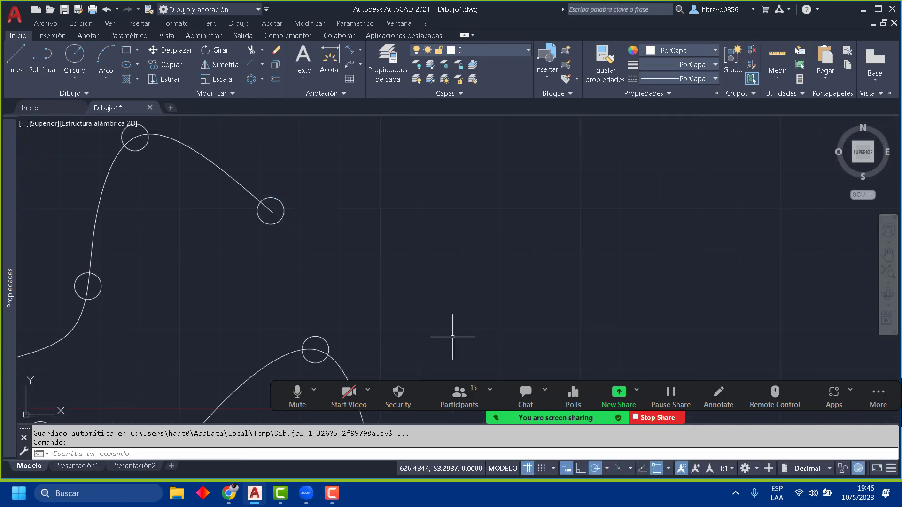
Step: Display the array settings of the polar pattern of curves and close them
{"action": "scroll", "coordinate": [475, 338], "scroll_direction": "down", "scroll_amount": 5}
{"action": "middle_click_drag", "start_coordinate": [475, 339], "coordinate": [465, 193]}
{"action": "scroll", "coordinate": [465, 225], "scroll_direction": "down", "scroll_amount": 2}
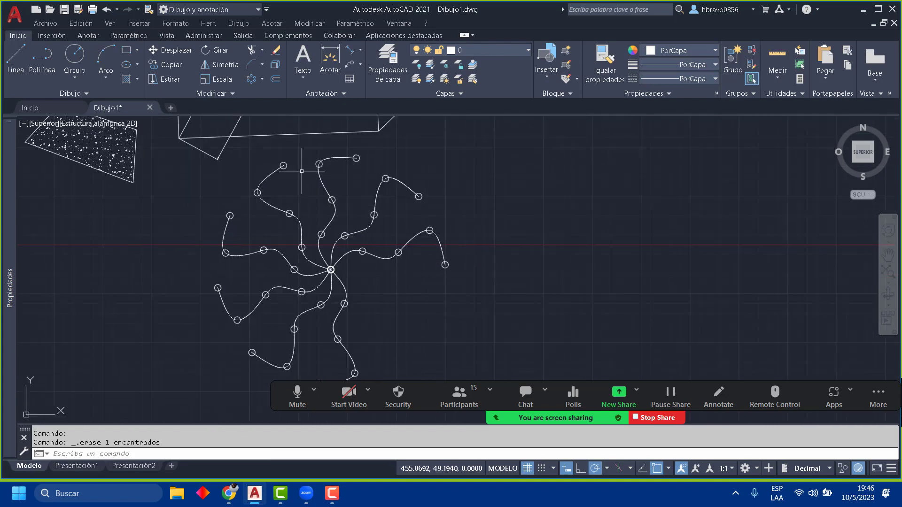
{"action": "scroll", "coordinate": [467, 312], "scroll_direction": "down", "scroll_amount": 2}
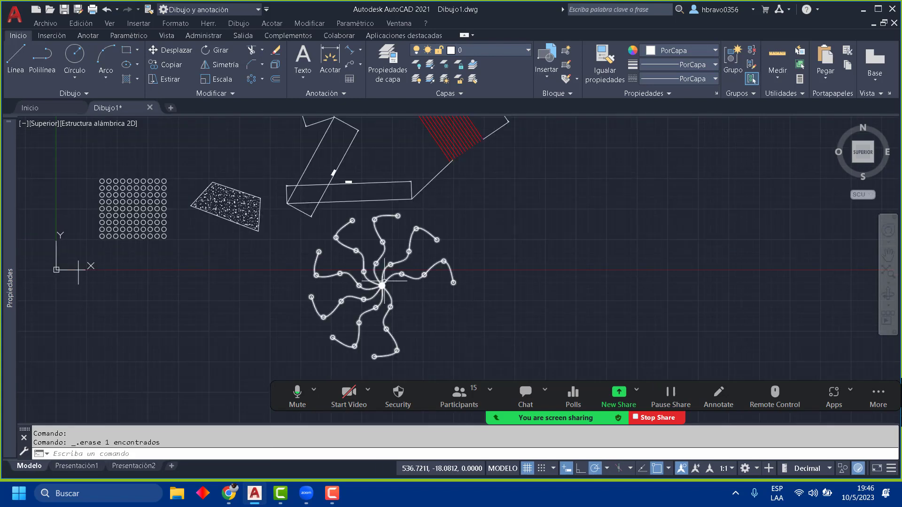
{"action": "left_click", "coordinate": [492, 366]}
{"action": "left_click", "coordinate": [306, 224]}
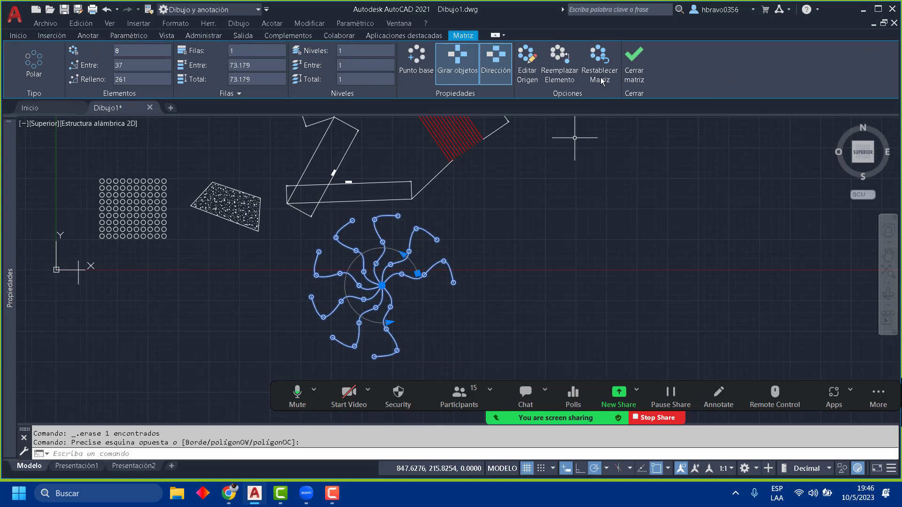
{"action": "left_click", "coordinate": [635, 59]}
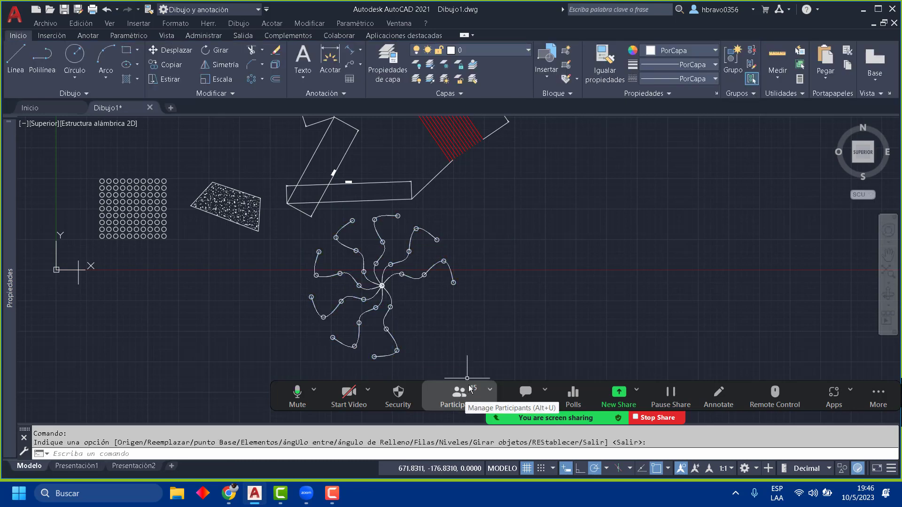
Step: Check the properties of the polar array of curves and explode it into separate objects
{"action": "left_click", "coordinate": [468, 370]}
{"action": "left_click", "coordinate": [307, 227]}
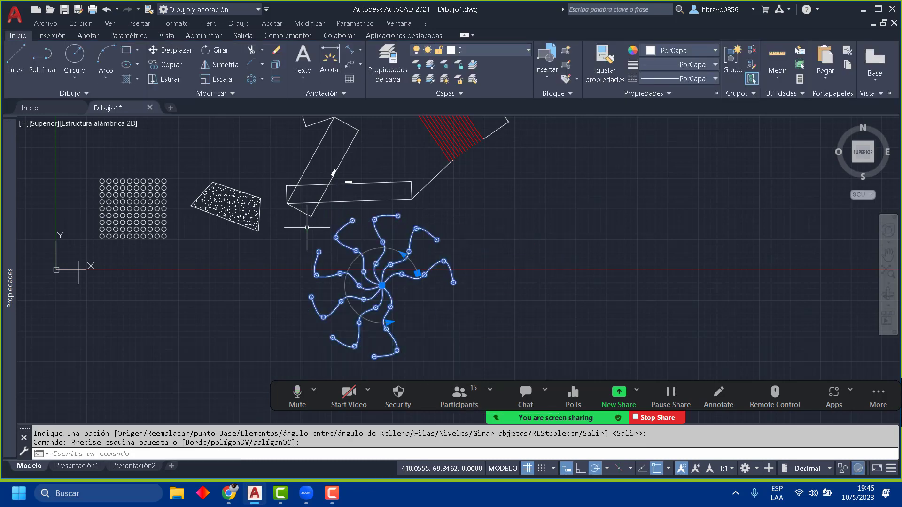
{"action": "mouse_move", "coordinate": [12, 216]}
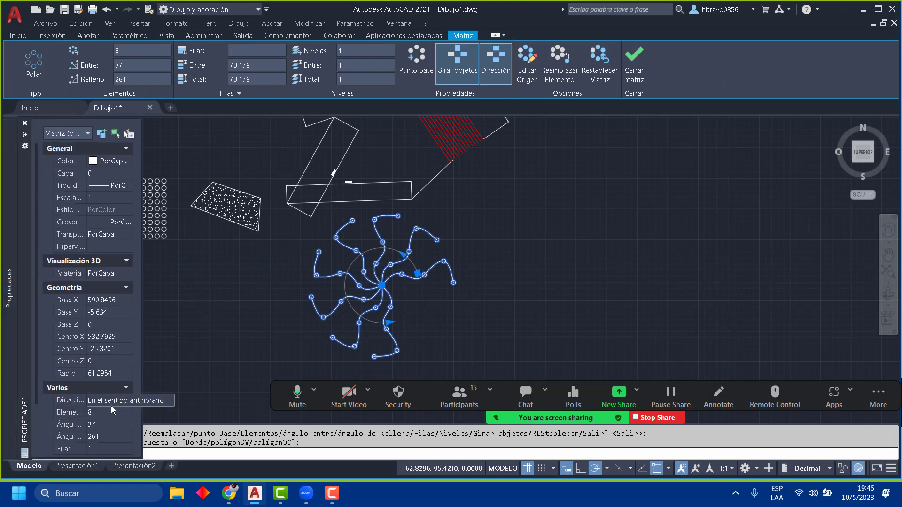
{"action": "left_click", "coordinate": [178, 281]}
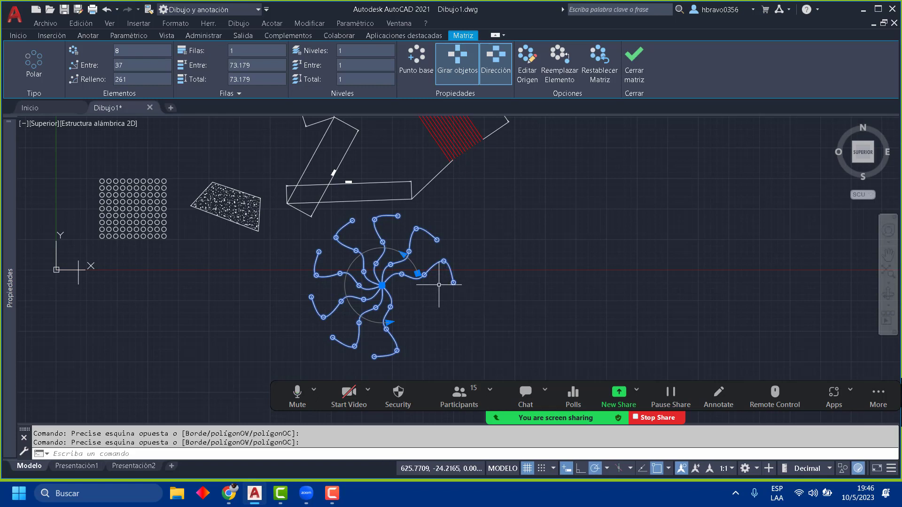
{"action": "left_click", "coordinate": [21, 37]}
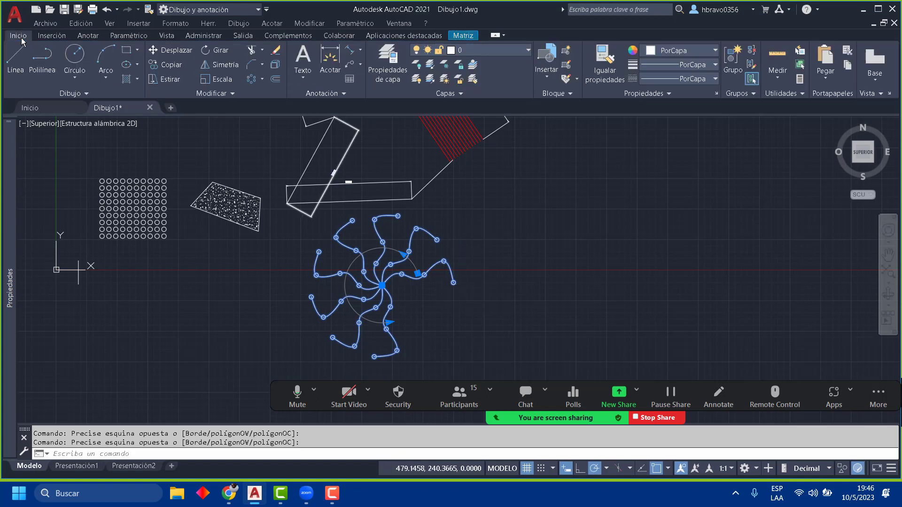
{"action": "left_click", "coordinate": [276, 66]}
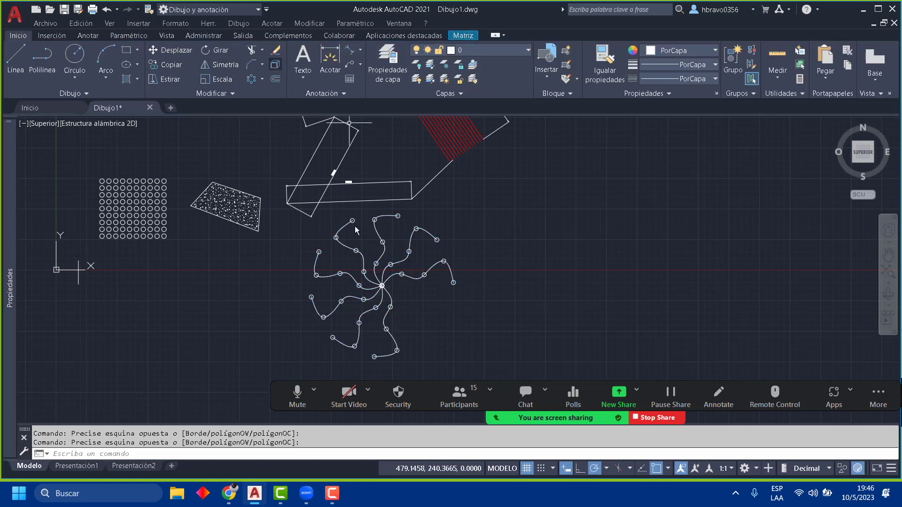
Step: Select all the exploded curves and circles, examine their shared properties, and clear the selection
{"action": "left_click", "coordinate": [516, 344]}
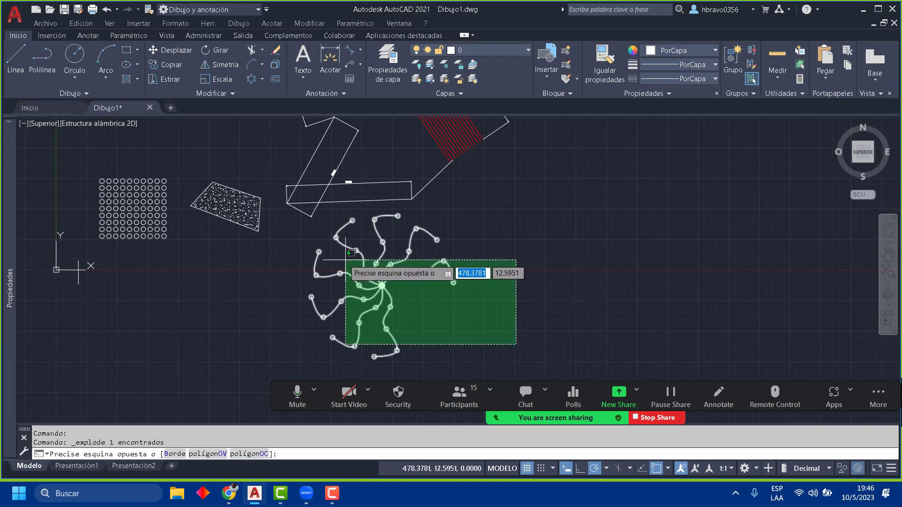
{"action": "left_click", "coordinate": [324, 223]}
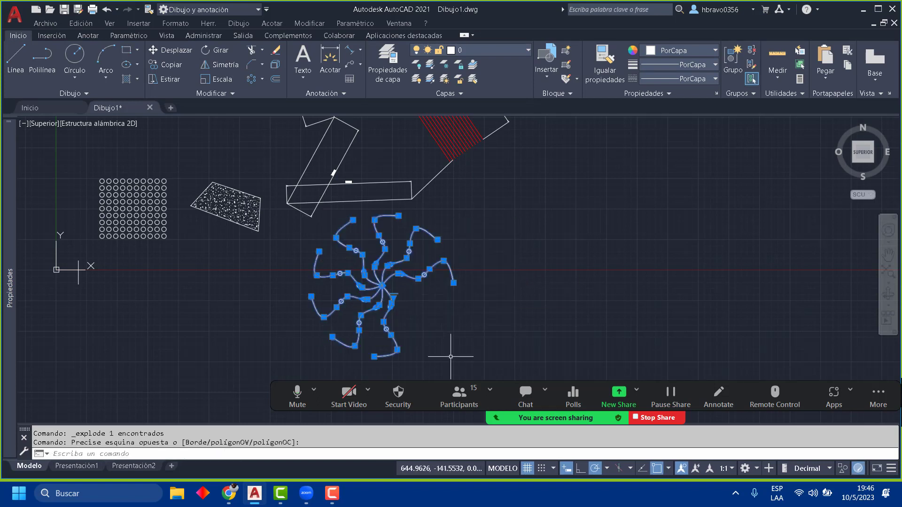
{"action": "left_click", "coordinate": [485, 362]}
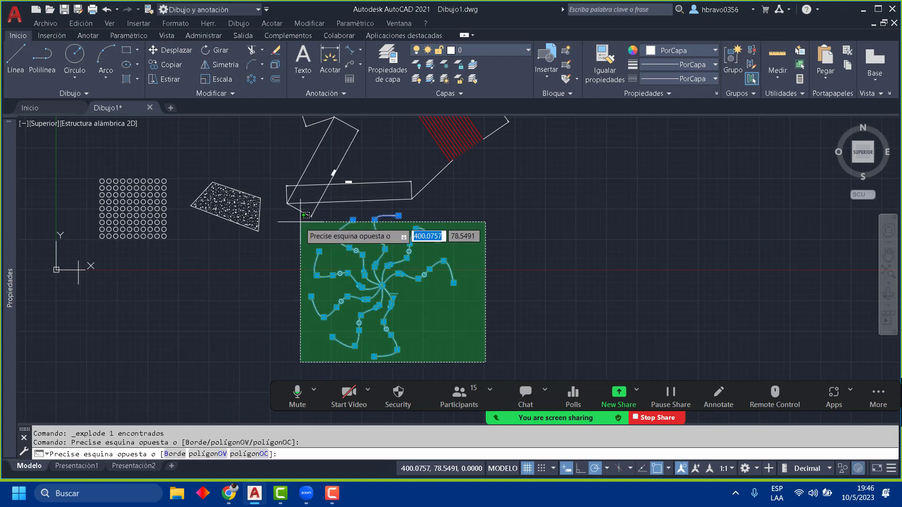
{"action": "left_click", "coordinate": [278, 200]}
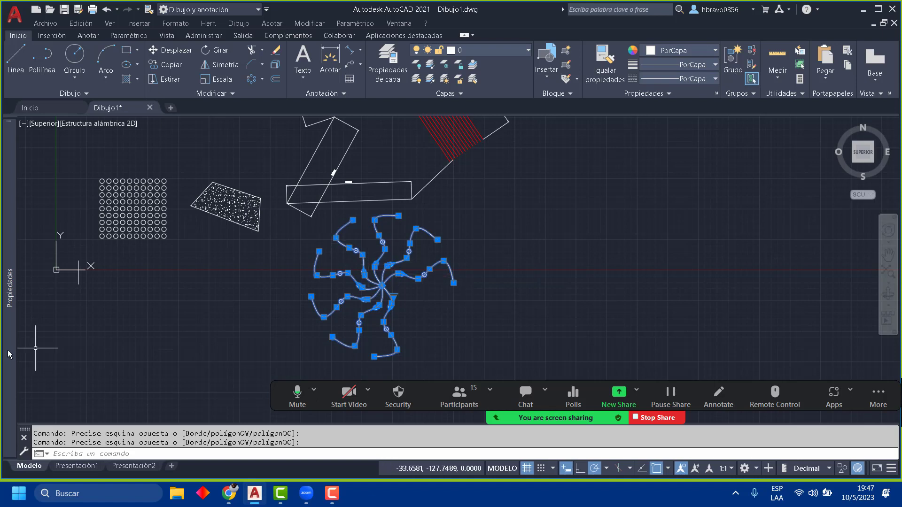
{"action": "mouse_move", "coordinate": [8, 355]}
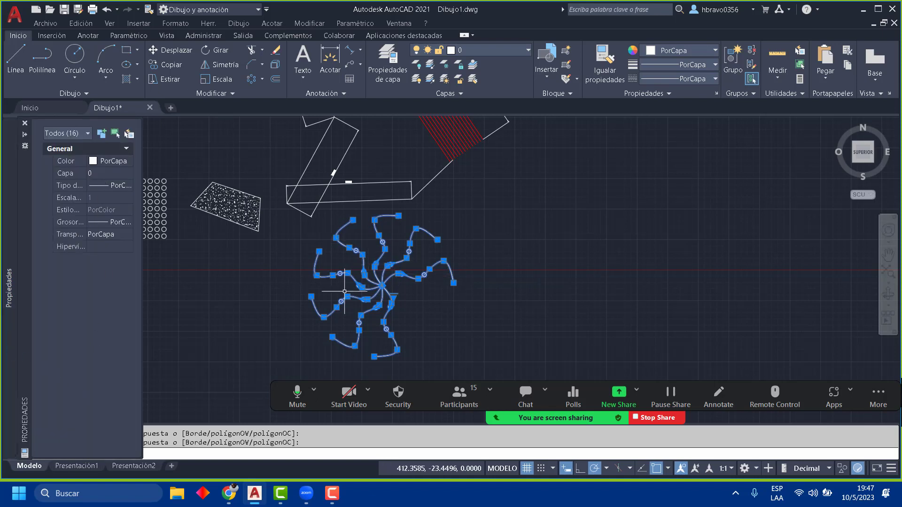
{"action": "key", "text": "Escape"}
{"action": "key", "text": "Escape"}
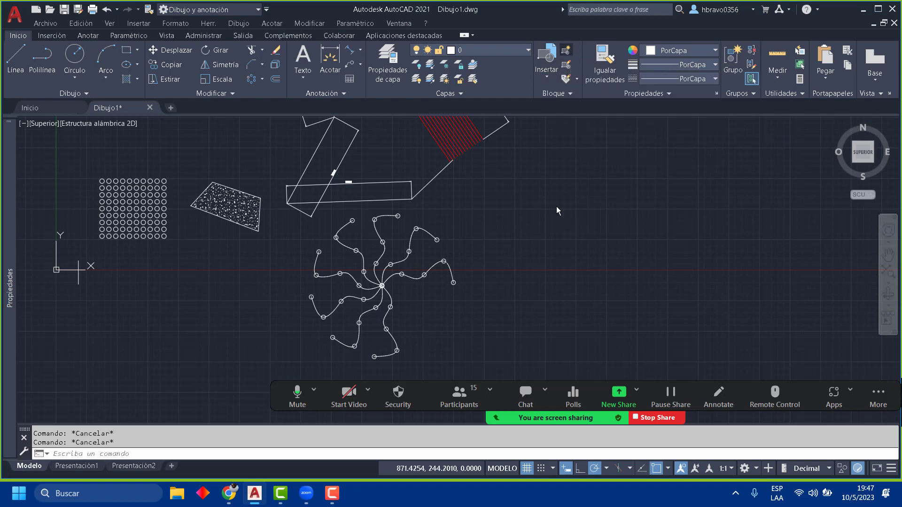
Step: Start a block definition named "Arbolito" with its base point at the center where the curves meet
{"action": "left_click_drag", "start_coordinate": [414, 133], "coordinate": [653, 166]}
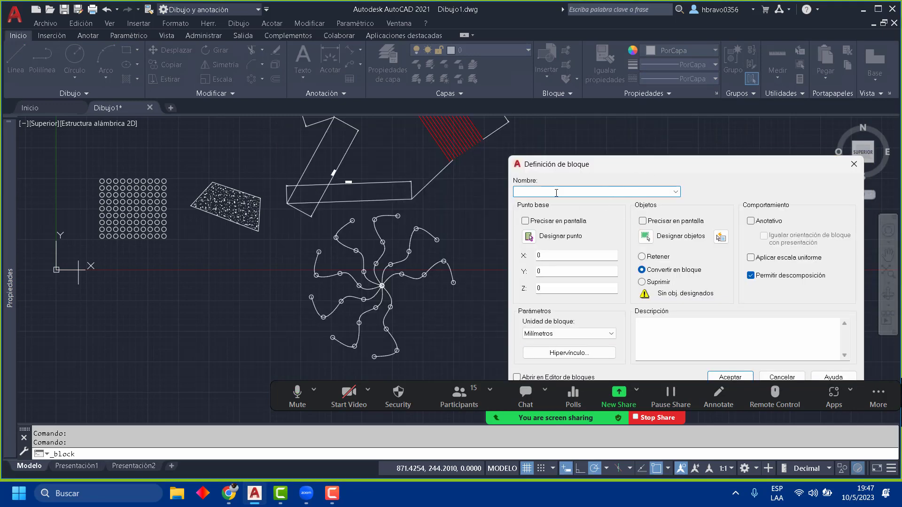
{"action": "type", "text": "Arbolito"}
{"action": "left_click", "coordinate": [529, 236]}
{"action": "scroll", "coordinate": [396, 285], "scroll_direction": "up", "scroll_amount": 4}
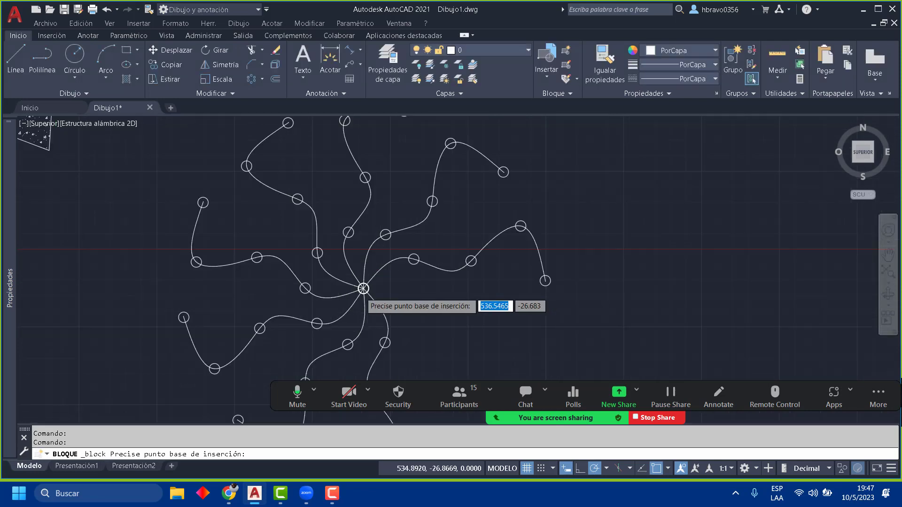
{"action": "scroll", "coordinate": [367, 288], "scroll_direction": "up", "scroll_amount": 8}
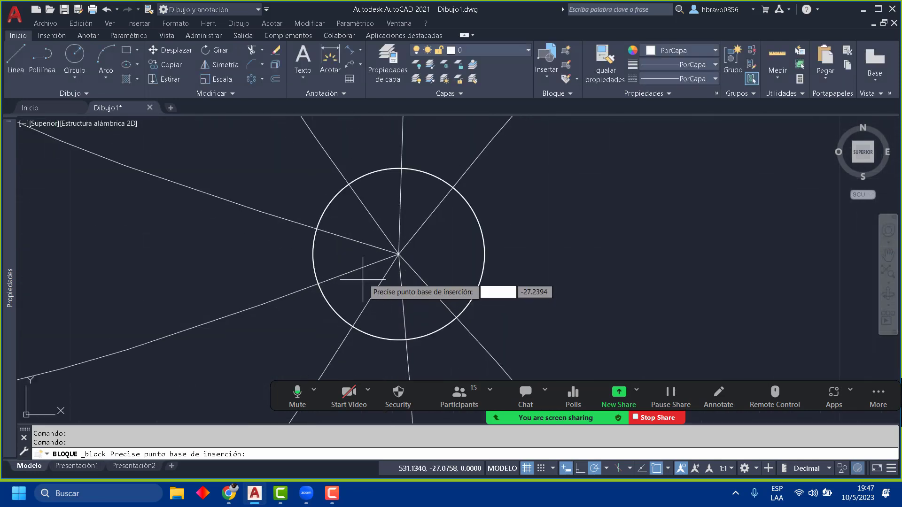
{"action": "left_click", "coordinate": [398, 255]}
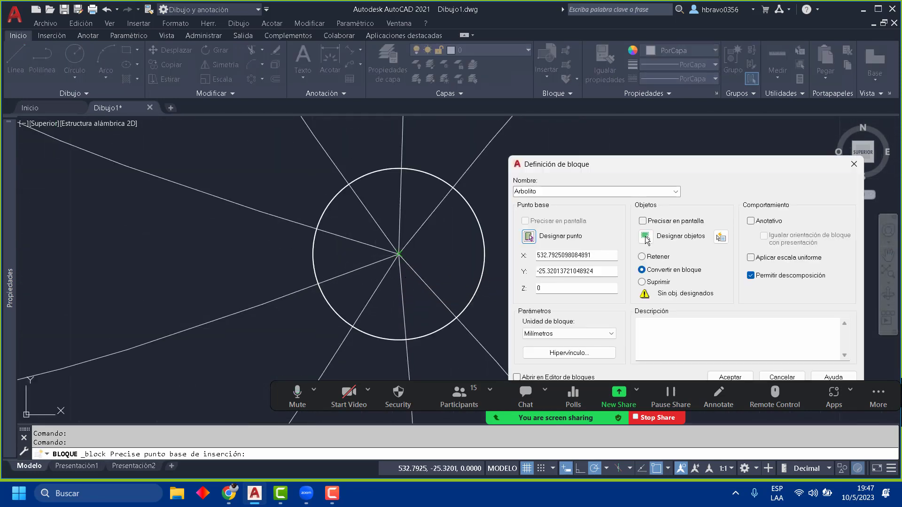
Step: Choose all the curves and circles of the radial pattern as the block's objects
{"action": "left_click", "coordinate": [646, 236]}
{"action": "scroll", "coordinate": [444, 267], "scroll_direction": "down", "scroll_amount": 3}
{"action": "scroll", "coordinate": [451, 280], "scroll_direction": "down", "scroll_amount": 8}
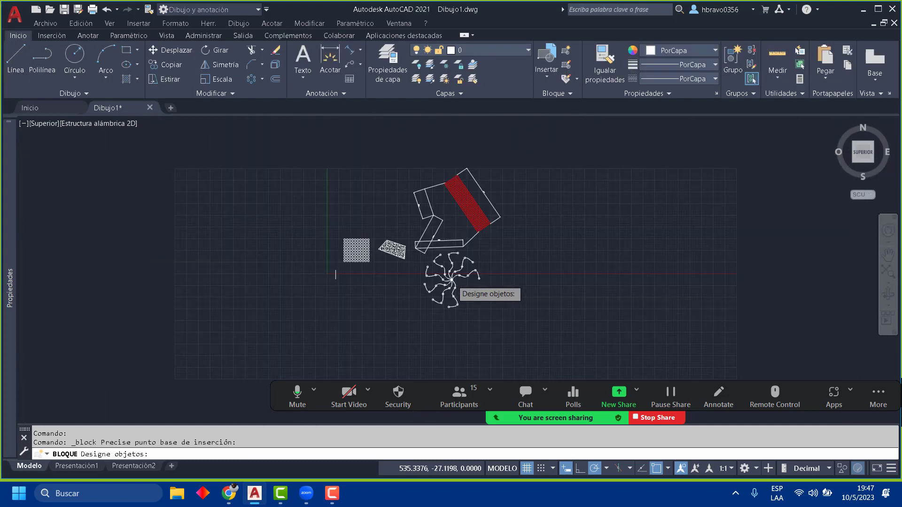
{"action": "scroll", "coordinate": [451, 280], "scroll_direction": "up", "scroll_amount": 6}
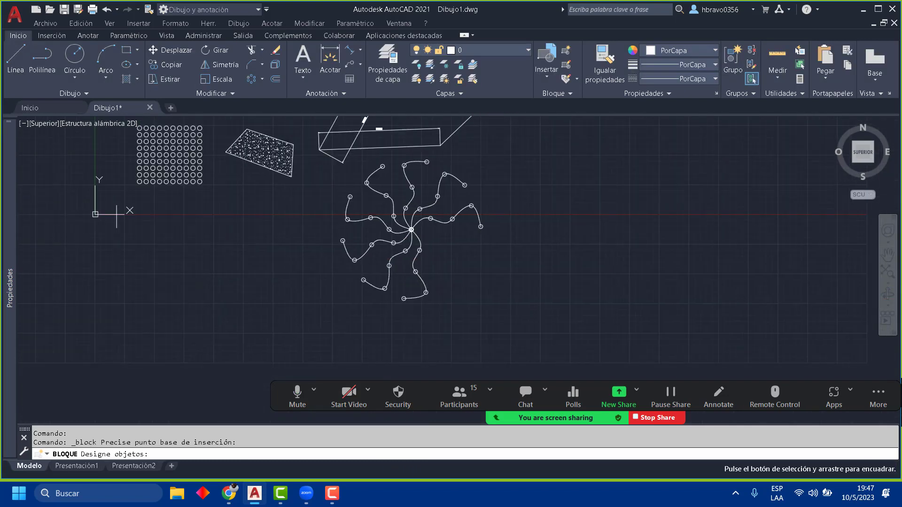
{"action": "left_click", "coordinate": [521, 312]}
{"action": "left_click", "coordinate": [365, 173]}
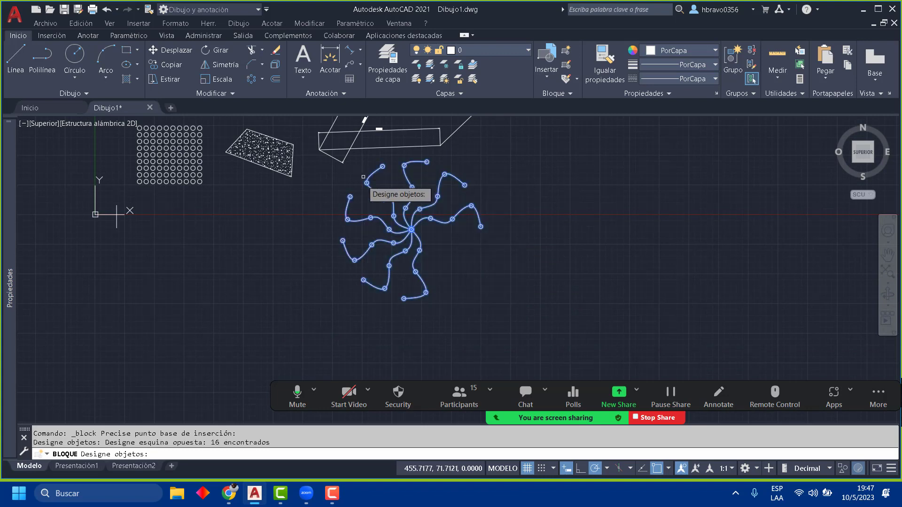
{"action": "left_click", "coordinate": [446, 318]}
{"action": "left_click", "coordinate": [451, 213]}
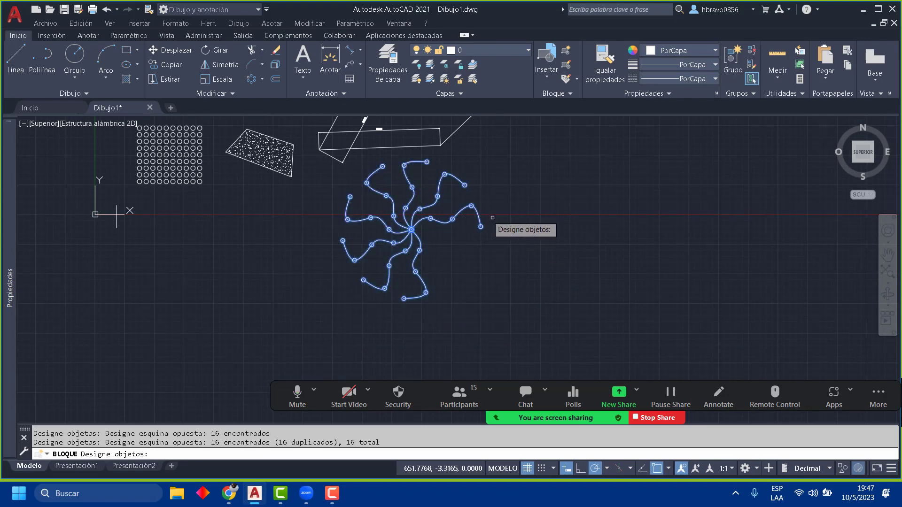
{"action": "left_click", "coordinate": [492, 226]}
{"action": "left_click", "coordinate": [378, 166]}
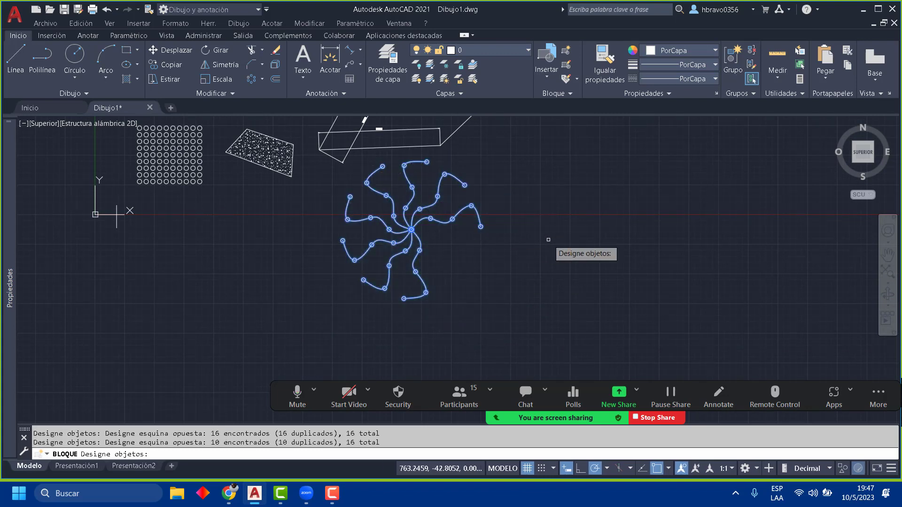
{"action": "key", "text": "Return"}
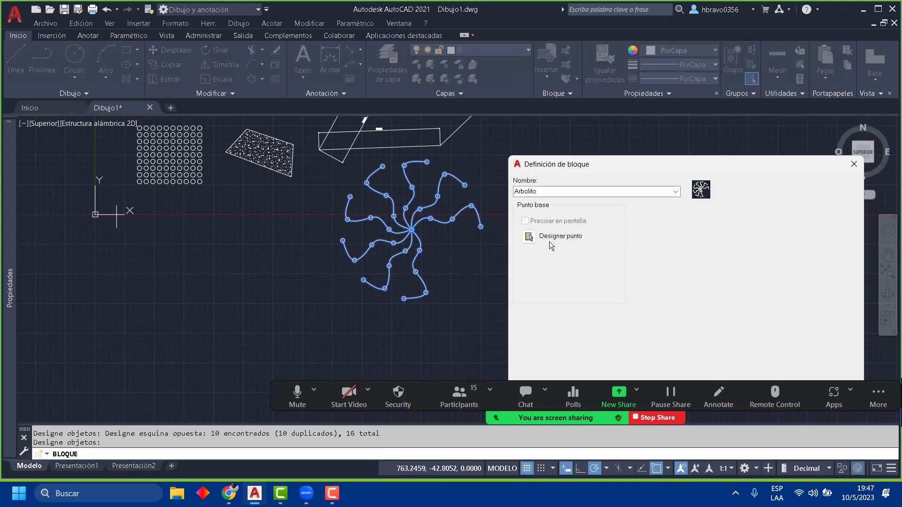
Step: Give the block the description "Arbol abstracto" and create it
{"action": "left_click", "coordinate": [659, 331]}
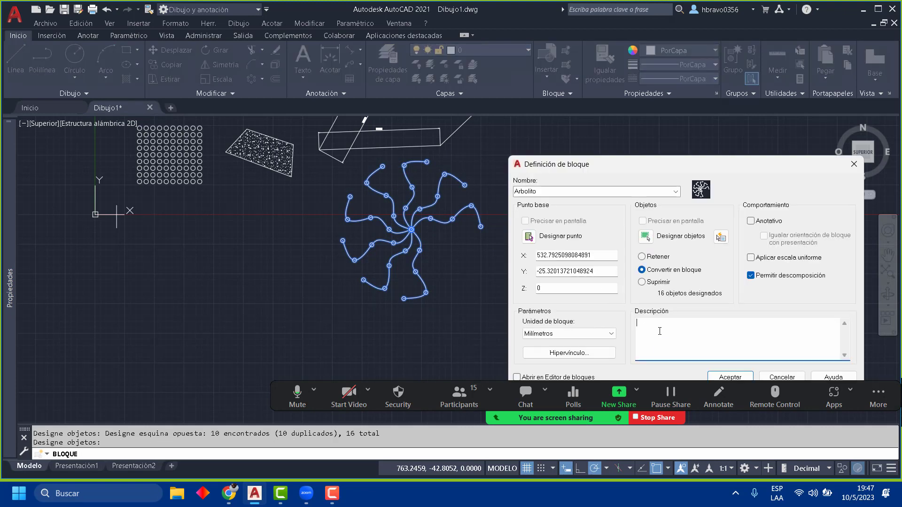
{"action": "type", "text": "Arbol abstracto"}
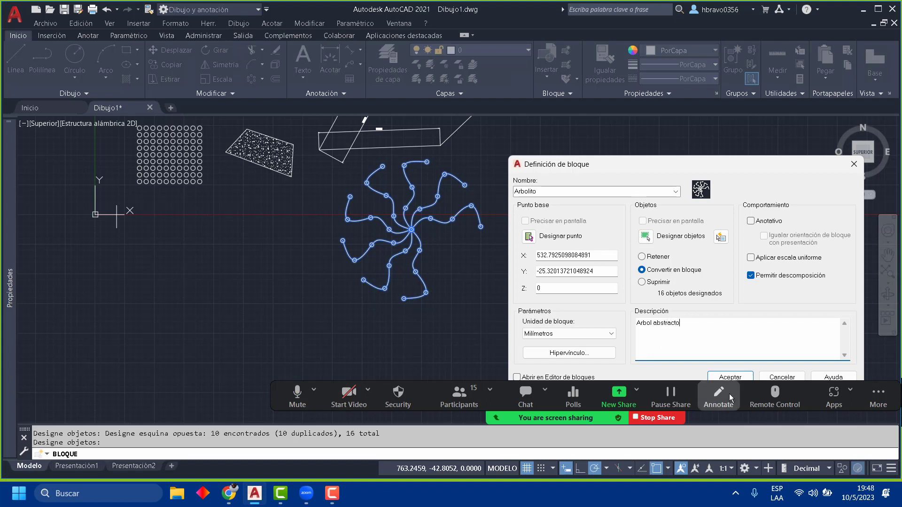
{"action": "left_click", "coordinate": [730, 376]}
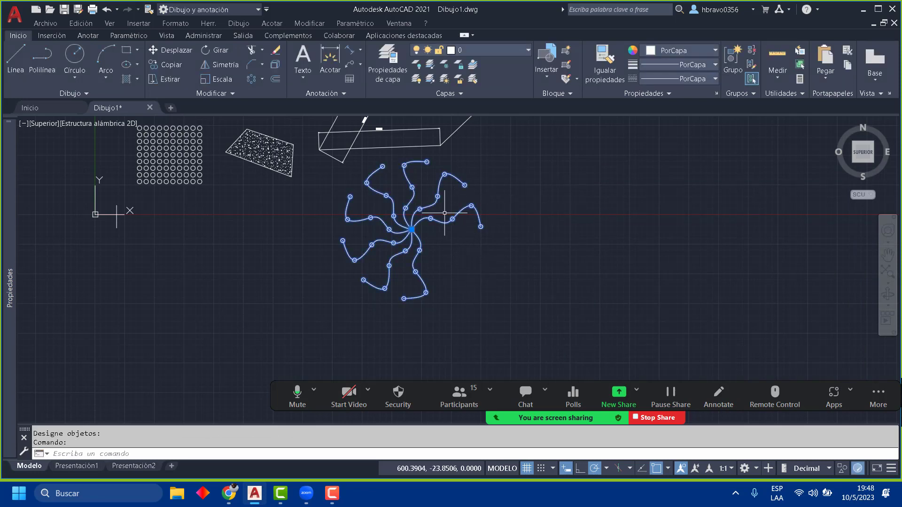
Step: Widen the Properties palette to examine the new block reference's properties, and deselect the block
{"action": "mouse_move", "coordinate": [7, 194]}
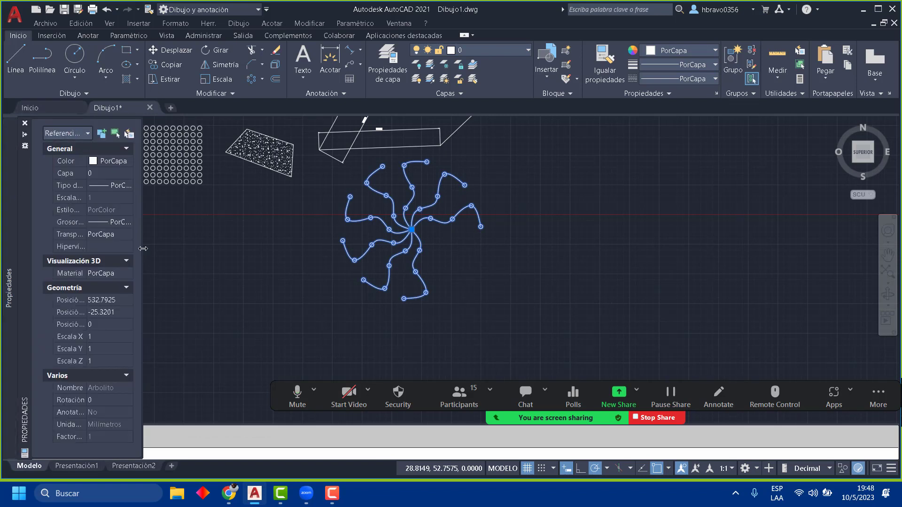
{"action": "left_click_drag", "start_coordinate": [142, 245], "coordinate": [264, 243]}
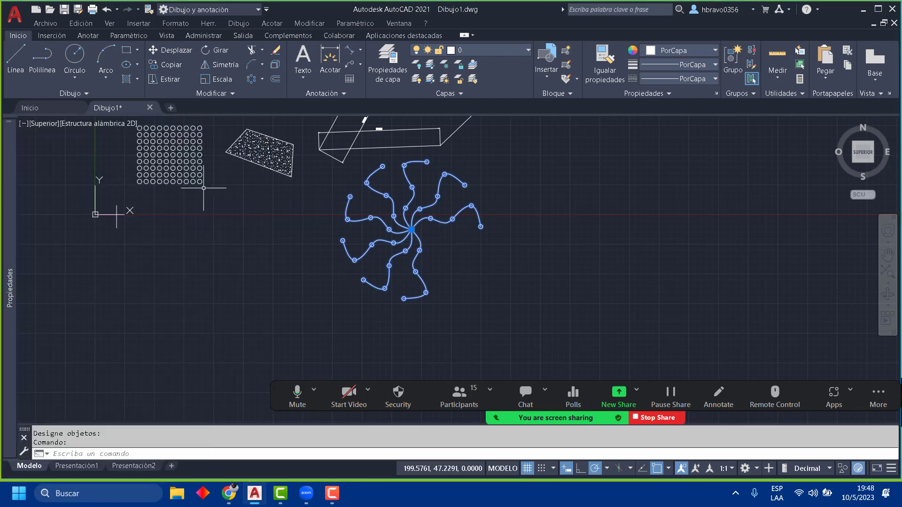
{"action": "mouse_move", "coordinate": [5, 231]}
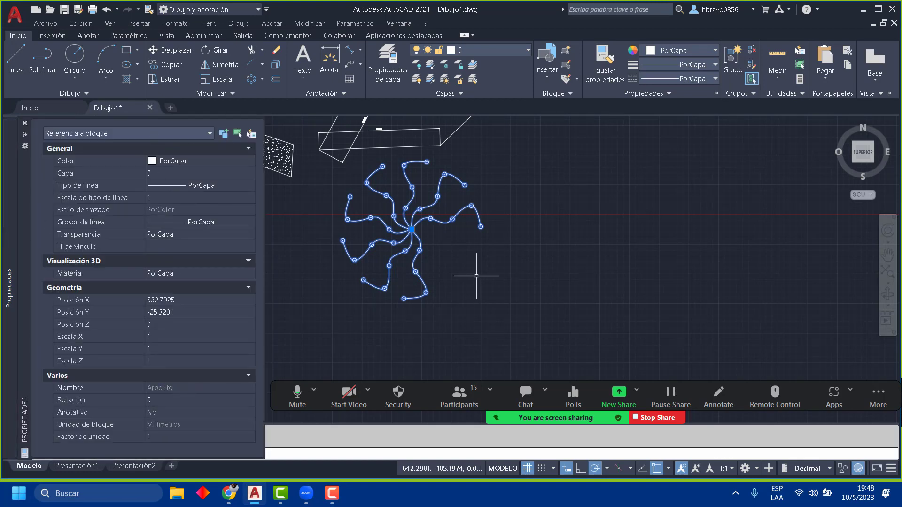
{"action": "key", "text": "Escape"}
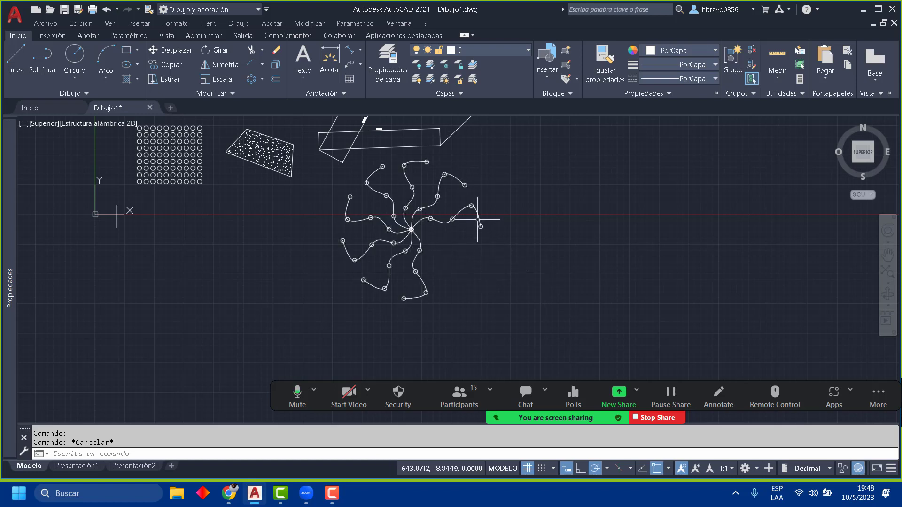
Step: Insert two copies of the Arbolito block, one beside the original and one below, at scale 1 and rotation 0
{"action": "left_click", "coordinate": [556, 93]}
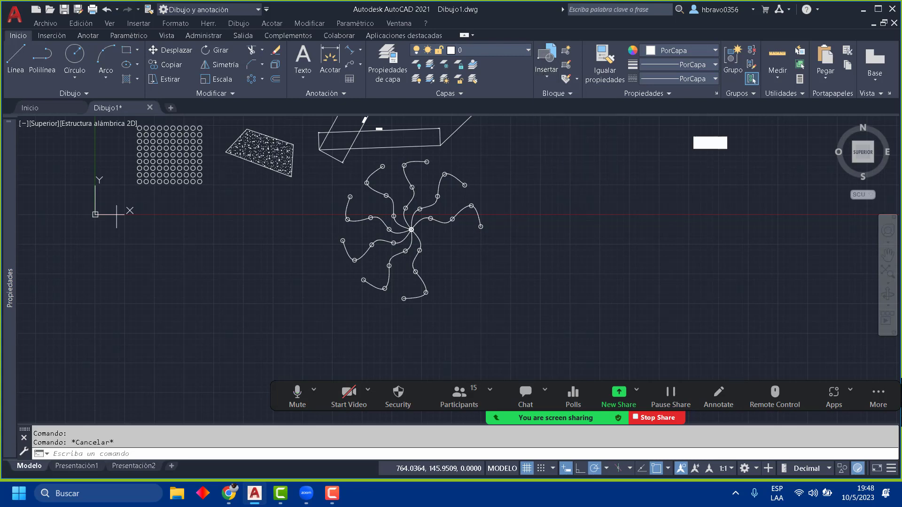
{"action": "left_click", "coordinate": [598, 232]}
{"action": "middle_click_drag", "start_coordinate": [545, 264], "coordinate": [436, 210]}
{"action": "scroll", "coordinate": [436, 216], "scroll_direction": "down", "scroll_amount": 4}
{"action": "key", "text": "Return"}
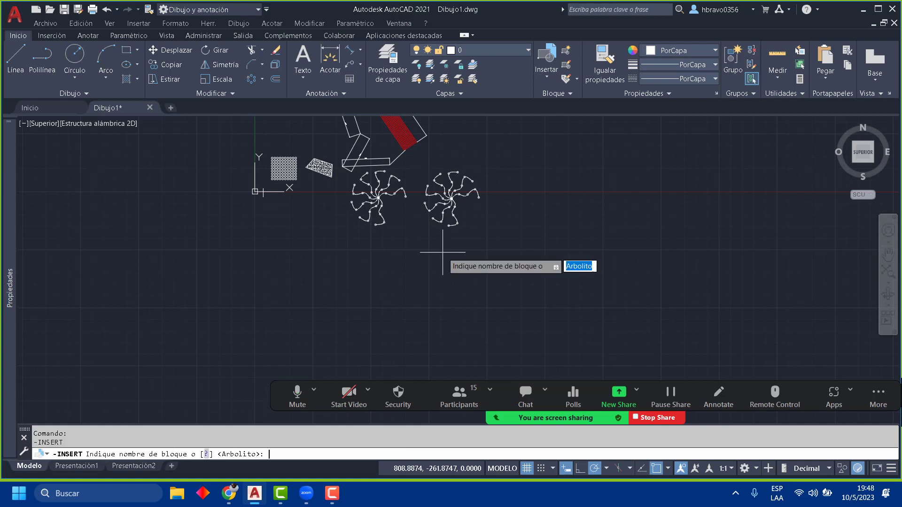
{"action": "key", "text": "Return"}
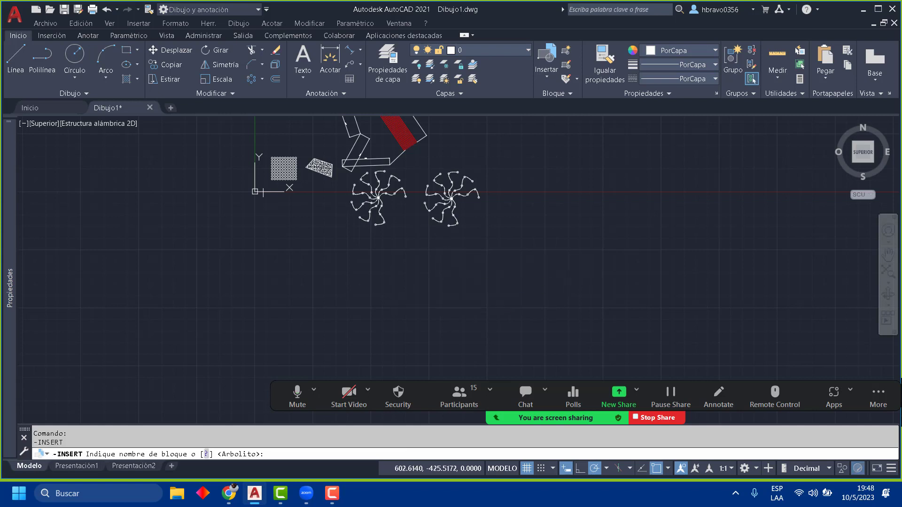
{"action": "left_click", "coordinate": [438, 265]}
{"action": "key", "text": "Return"}
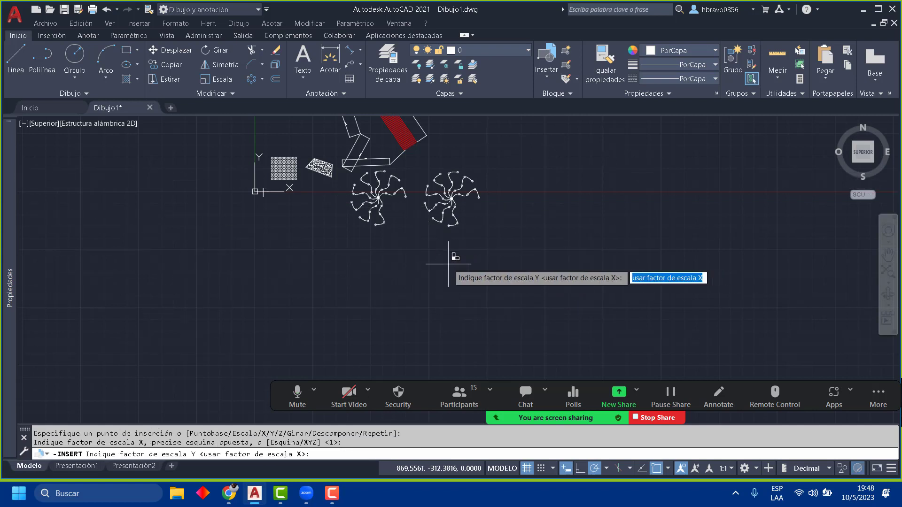
{"action": "key", "text": "Return"}
{"action": "key", "text": "Return"}
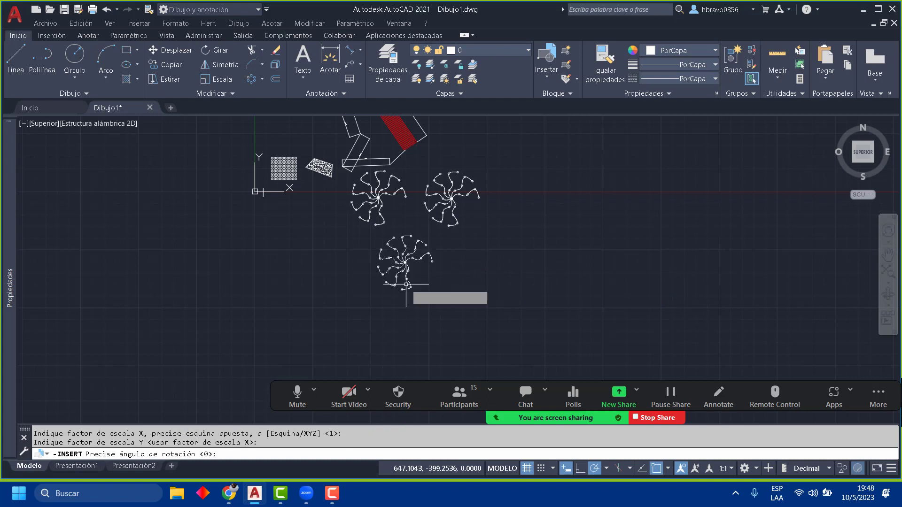
{"action": "key", "text": "Return"}
Step: Insert another Arbolito copy beside the lower block with an X and Y scale factor of 0.5 and rotation 0
{"action": "key", "text": "Return"}
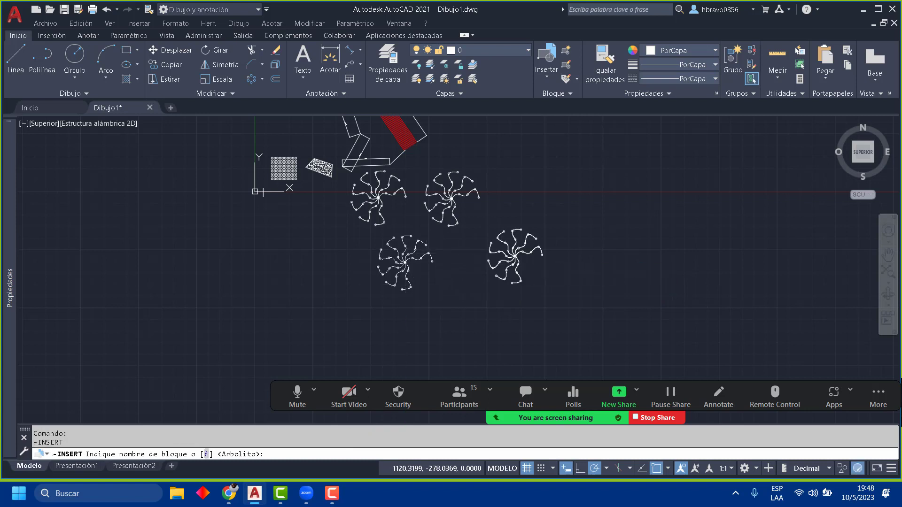
{"action": "key", "text": "Return"}
{"action": "left_click", "coordinate": [515, 256]}
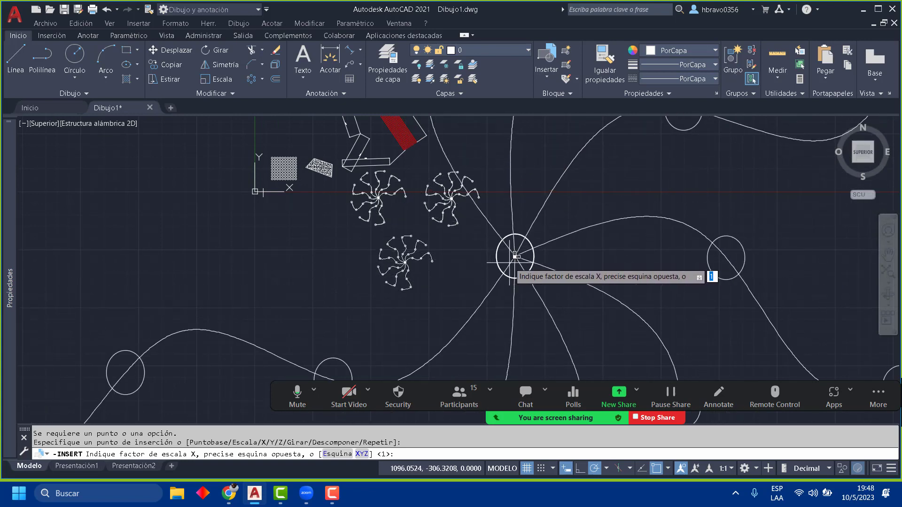
{"action": "type", "text": "0.5"}
{"action": "key", "text": "Return"}
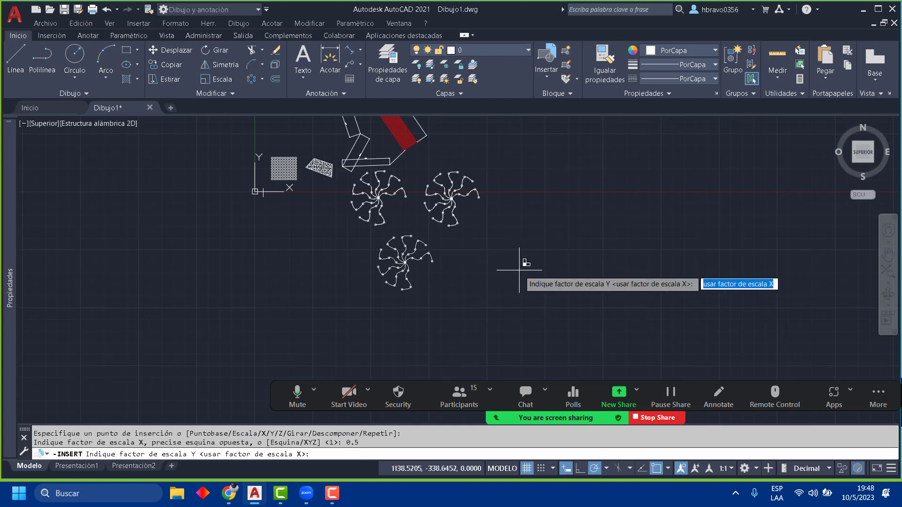
{"action": "key", "text": "Return"}
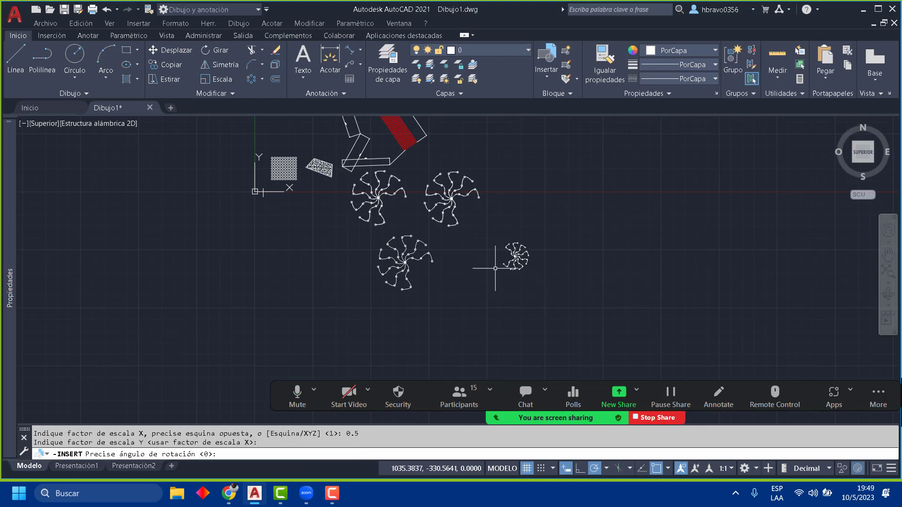
{"action": "key", "text": "Return"}
Step: Delete the half-size Arbolito copy and insert a full-size Arbolito block near its place
{"action": "scroll", "coordinate": [495, 268], "scroll_direction": "up", "scroll_amount": 5}
{"action": "scroll", "coordinate": [474, 217], "scroll_direction": "down", "scroll_amount": 5}
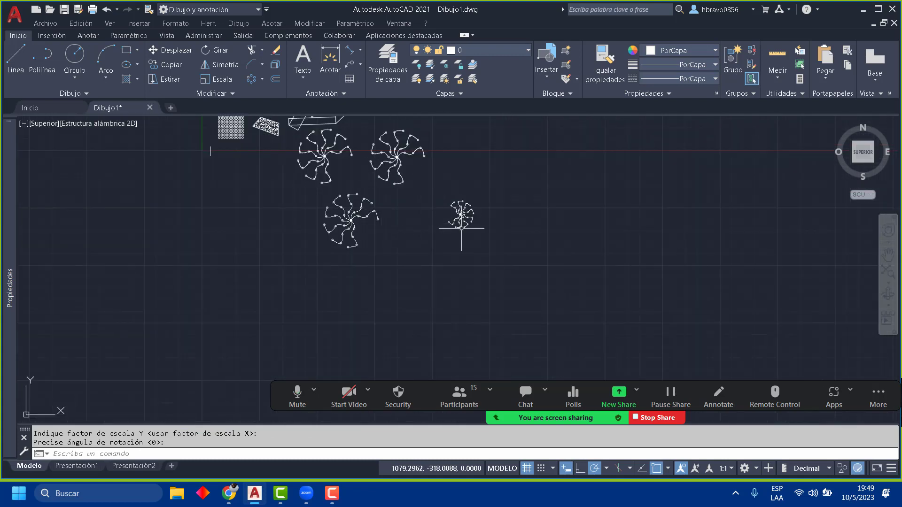
{"action": "scroll", "coordinate": [467, 207], "scroll_direction": "up", "scroll_amount": 7}
{"action": "scroll", "coordinate": [480, 247], "scroll_direction": "down", "scroll_amount": 5}
{"action": "left_click", "coordinate": [477, 235]}
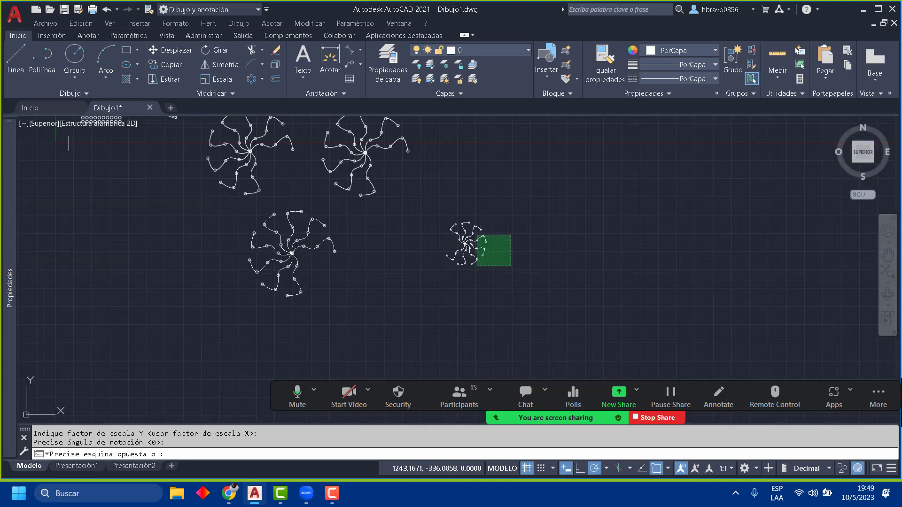
{"action": "left_click", "coordinate": [455, 202]}
{"action": "key", "text": "Delete"}
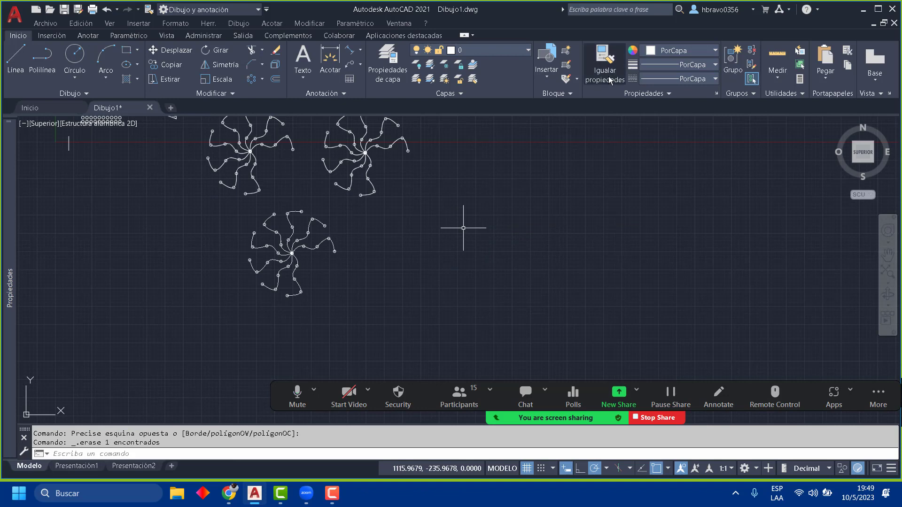
{"action": "left_click", "coordinate": [540, 75]}
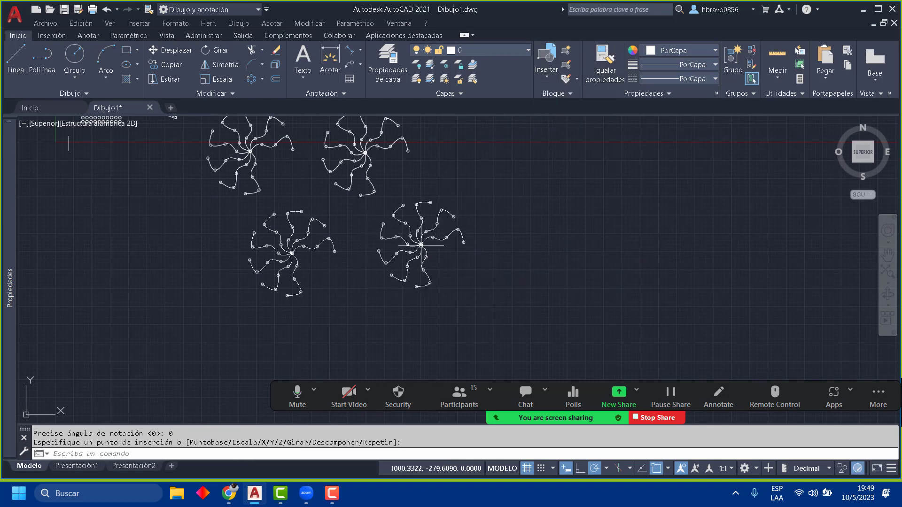
Step: Select all four Arbolito blocks to examine their shared block reference properties, and clear the selection
{"action": "scroll", "coordinate": [438, 294], "scroll_direction": "down", "scroll_amount": 3}
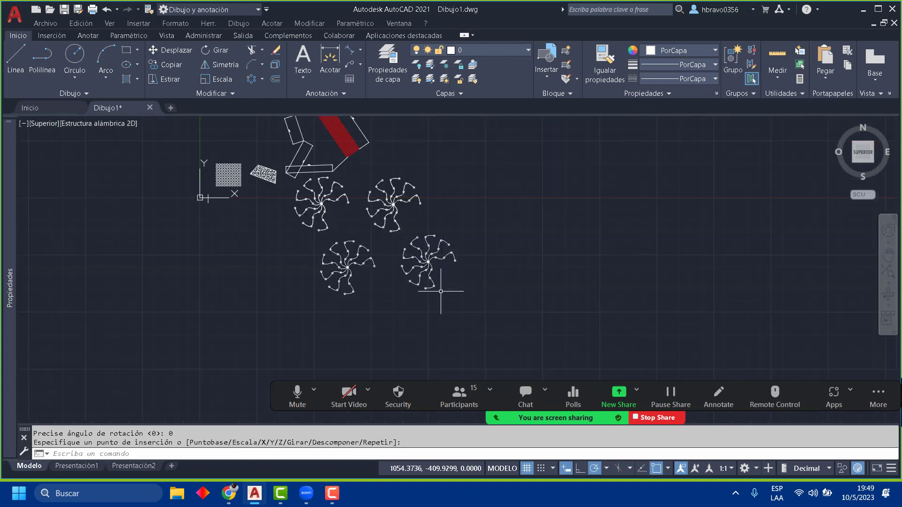
{"action": "left_click", "coordinate": [486, 299]}
{"action": "left_click", "coordinate": [298, 197]}
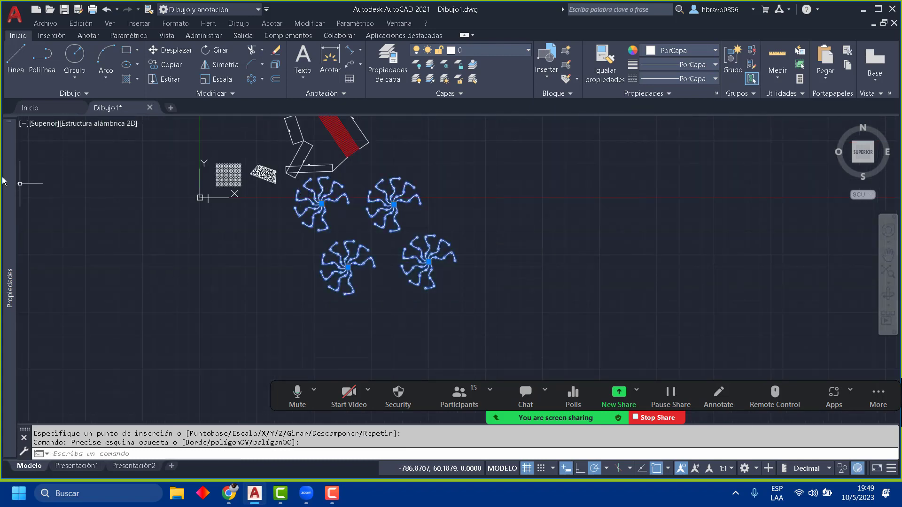
{"action": "mouse_move", "coordinate": [6, 179]}
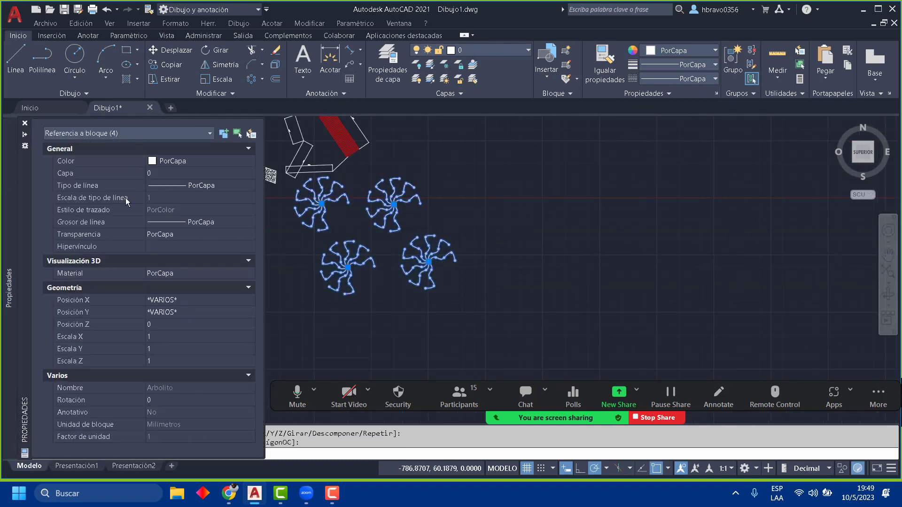
{"action": "key", "text": "Escape"}
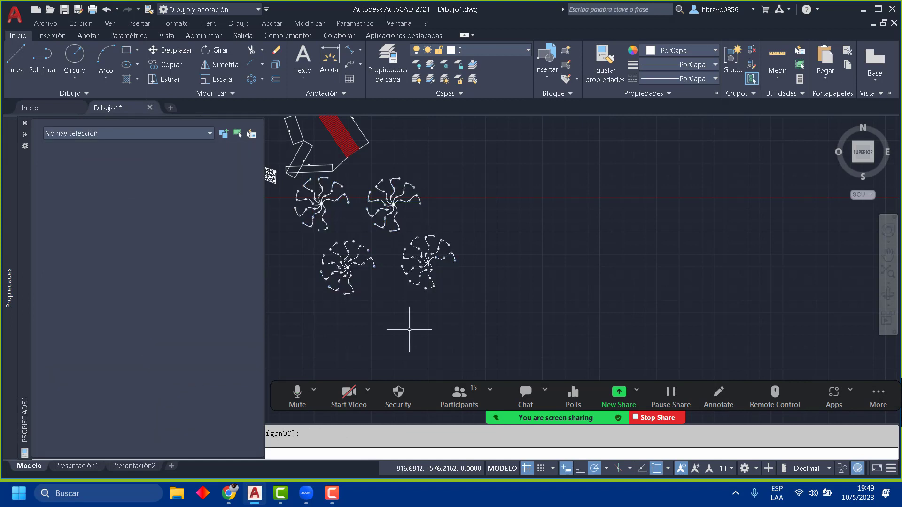
{"action": "key", "text": "Escape"}
Step: Erase all four Arbolito blocks together and undo the deletion
{"action": "left_click", "coordinate": [467, 316]}
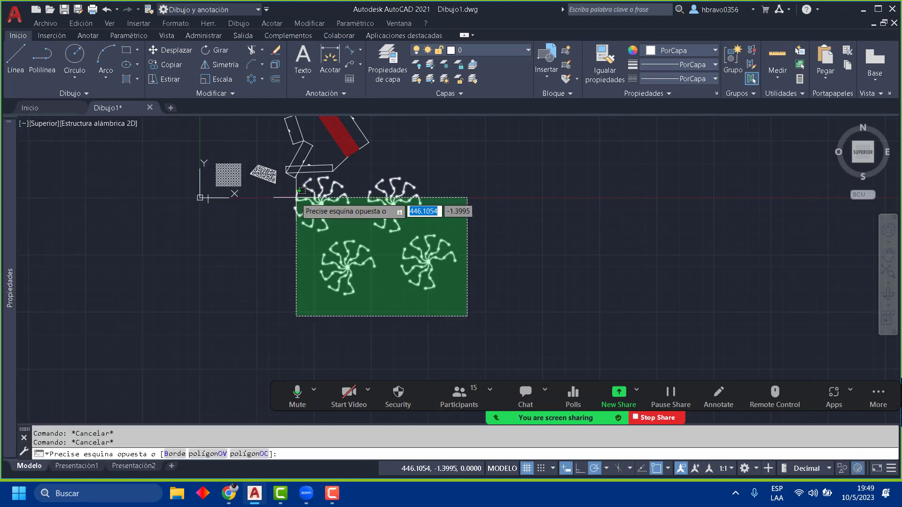
{"action": "left_click", "coordinate": [298, 197]}
{"action": "key", "text": "Delete"}
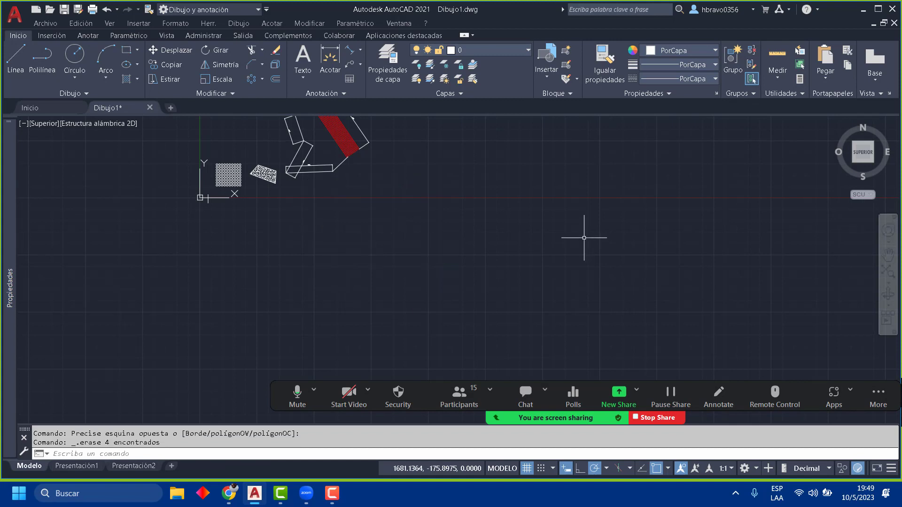
{"action": "key", "text": "ctrl+z"}
Step: Delete the three inserted Arbolito copies, keeping only the original block below the polygon drawing
{"action": "left_click", "coordinate": [493, 317]}
{"action": "left_click", "coordinate": [376, 177]}
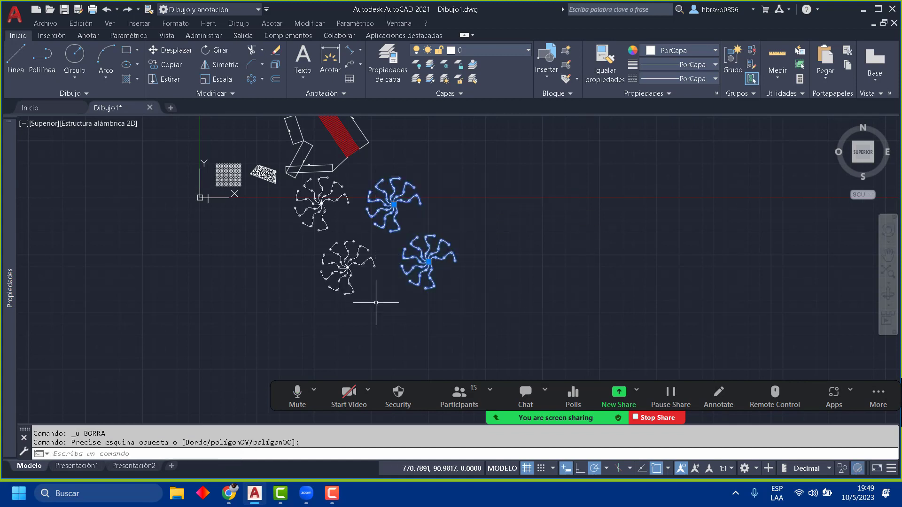
{"action": "left_click", "coordinate": [374, 305]}
{"action": "left_click", "coordinate": [320, 289]}
{"action": "key", "text": "Delete"}
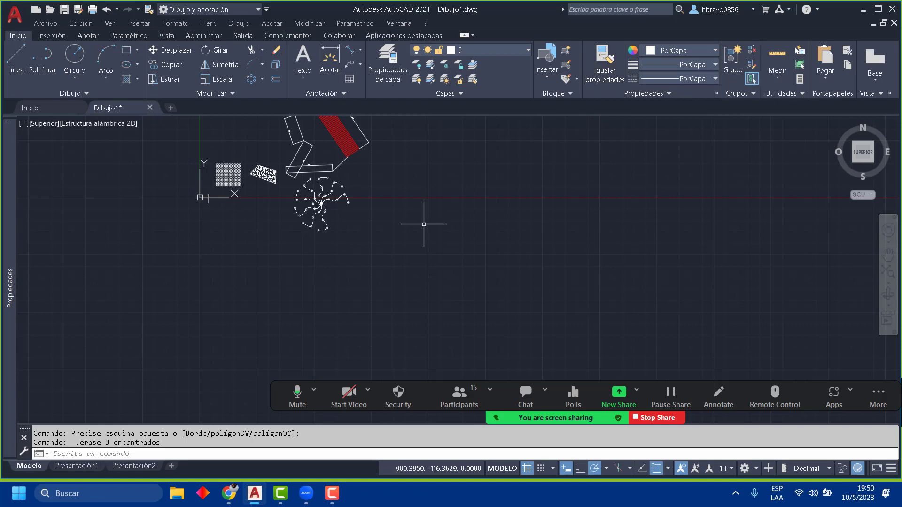
Step: Check the layer of a red parallel line, and review the commands available for quick access
{"action": "scroll", "coordinate": [385, 166], "scroll_direction": "up", "scroll_amount": 5}
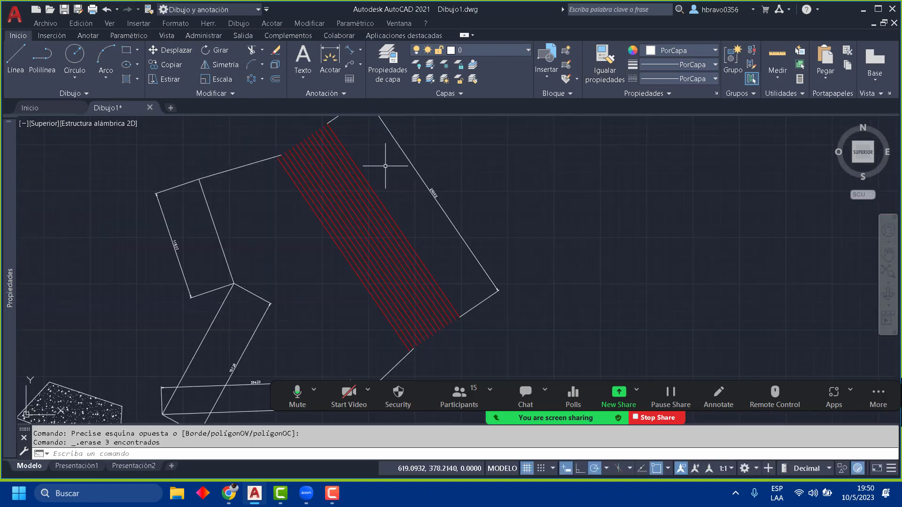
{"action": "left_click", "coordinate": [367, 182]}
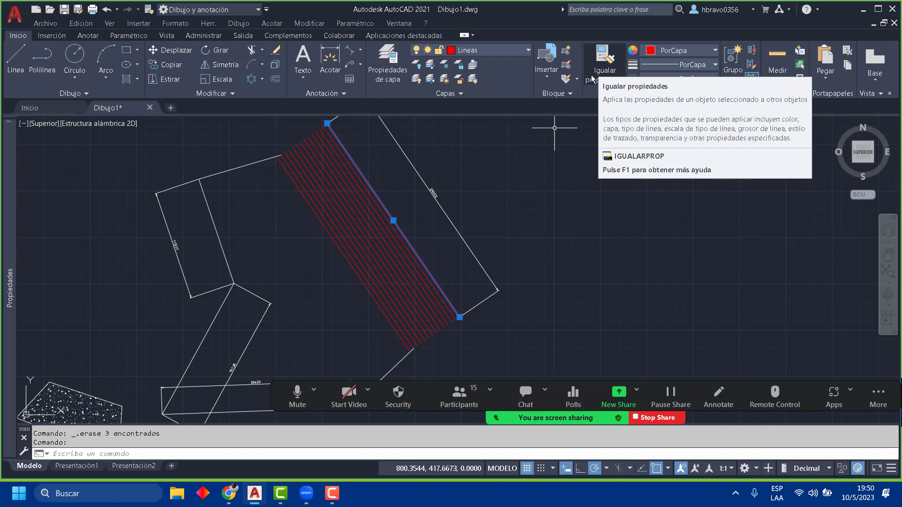
{"action": "key", "text": "Escape"}
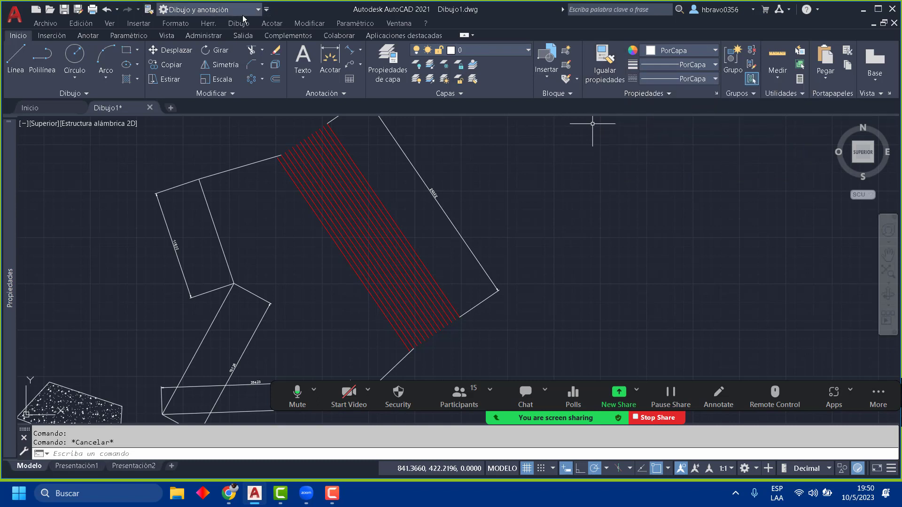
{"action": "left_click", "coordinate": [266, 10]}
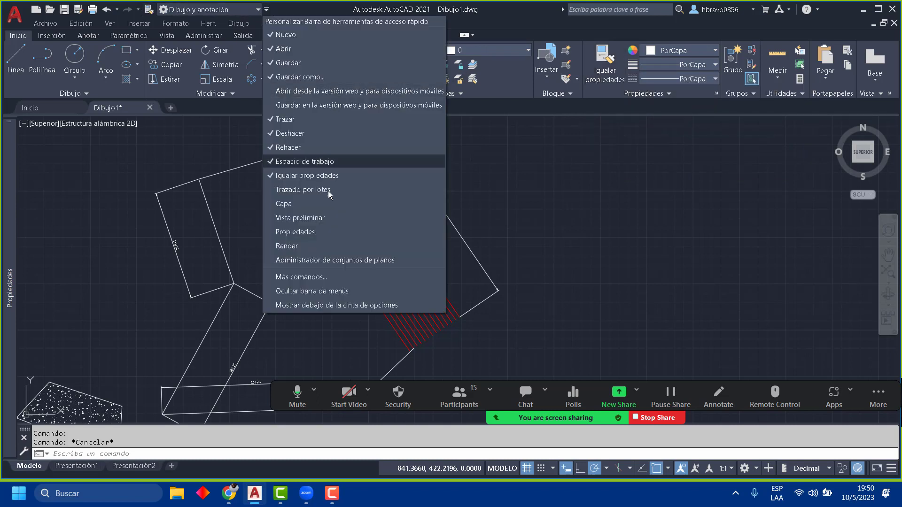
{"action": "left_click", "coordinate": [545, 216]}
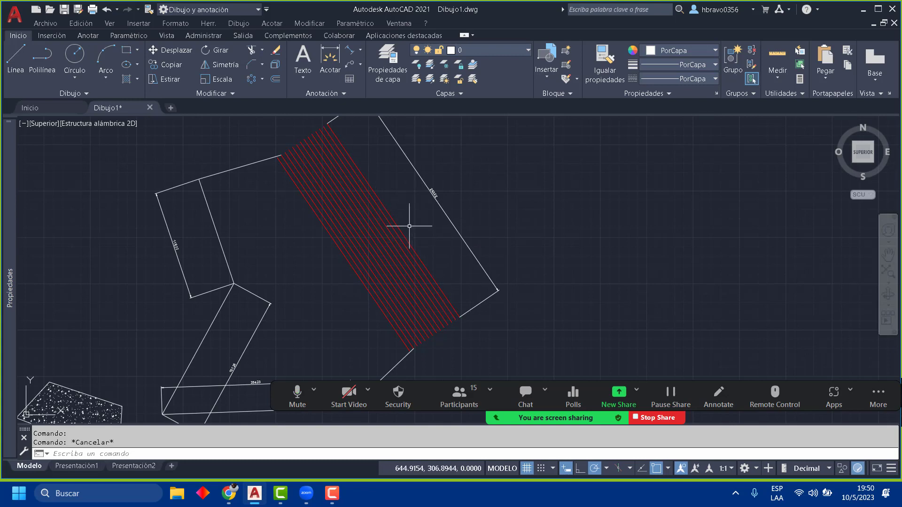
Step: Move the leftmost red parallel lines of the strip to layer 0 and deselect them
{"action": "scroll", "coordinate": [350, 238], "scroll_direction": "up", "scroll_amount": 5}
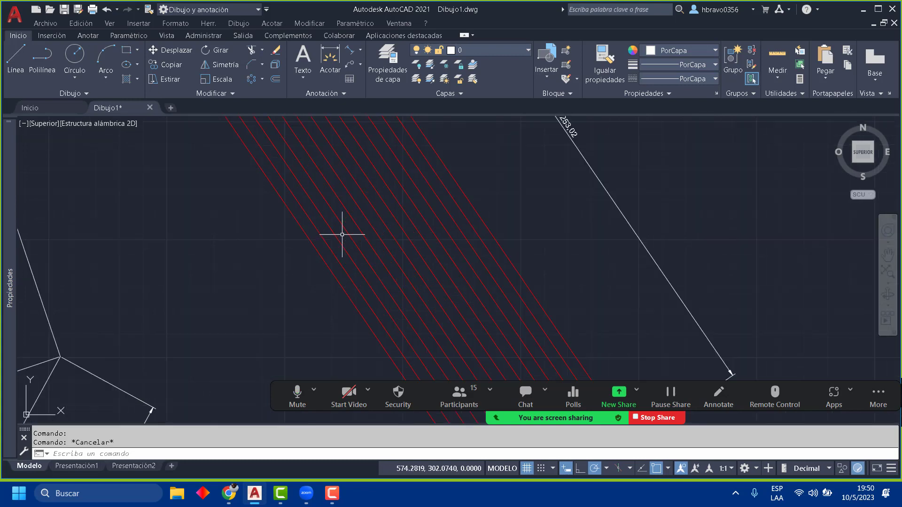
{"action": "left_click", "coordinate": [269, 240]}
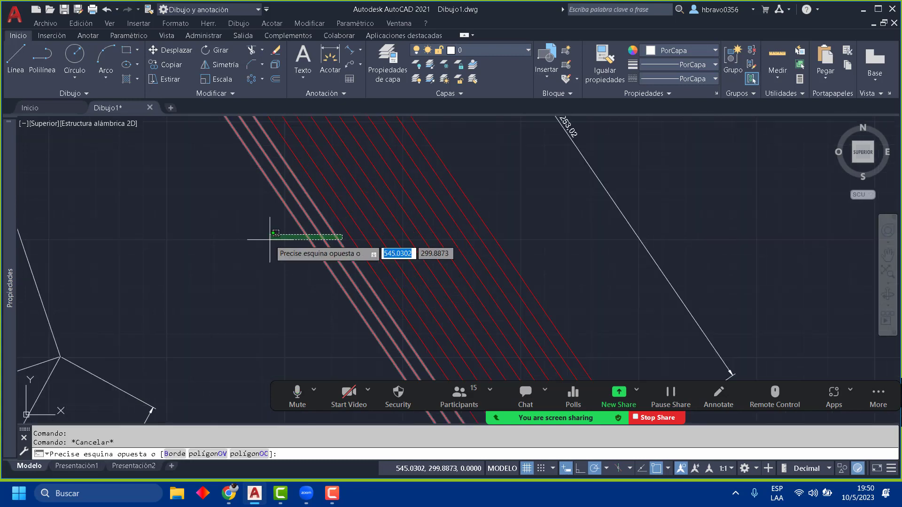
{"action": "left_click", "coordinate": [523, 50]}
{"action": "left_click", "coordinate": [468, 64]}
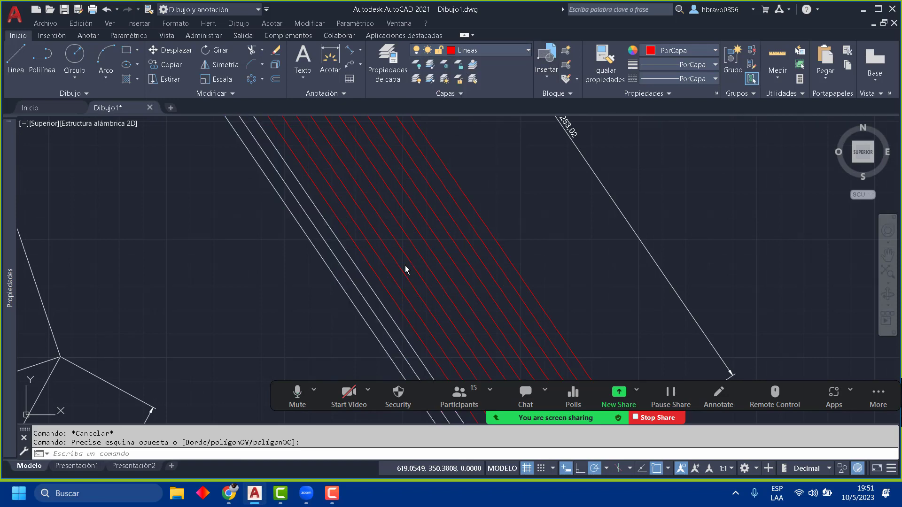
{"action": "scroll", "coordinate": [415, 259], "scroll_direction": "down", "scroll_amount": 5}
{"action": "key", "text": "Escape"}
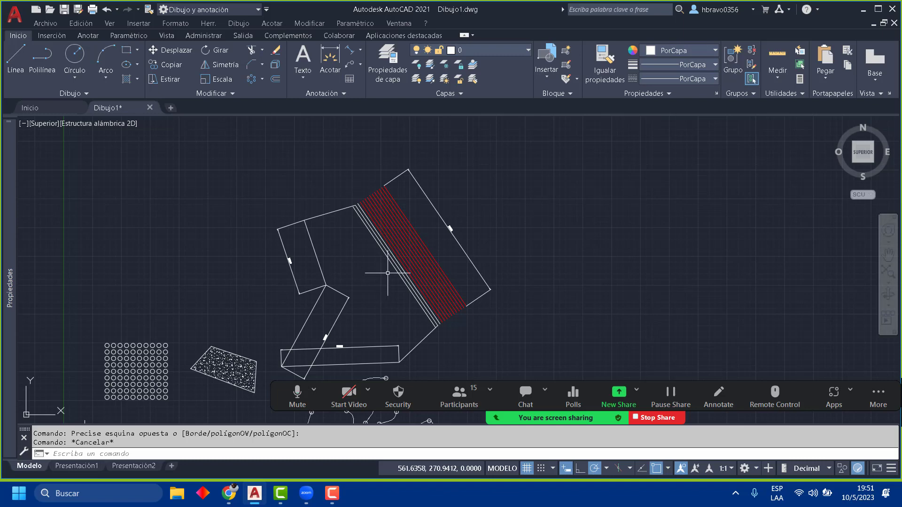
Step: Use Match Properties to apply a red line's properties to the middle of the adjacent white parallel lines
{"action": "scroll", "coordinate": [387, 273], "scroll_direction": "up", "scroll_amount": 4}
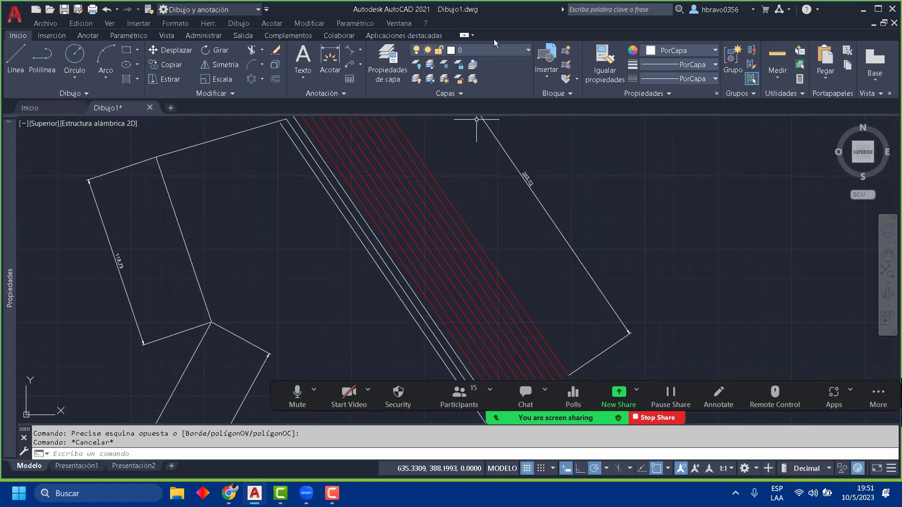
{"action": "left_click", "coordinate": [604, 61]}
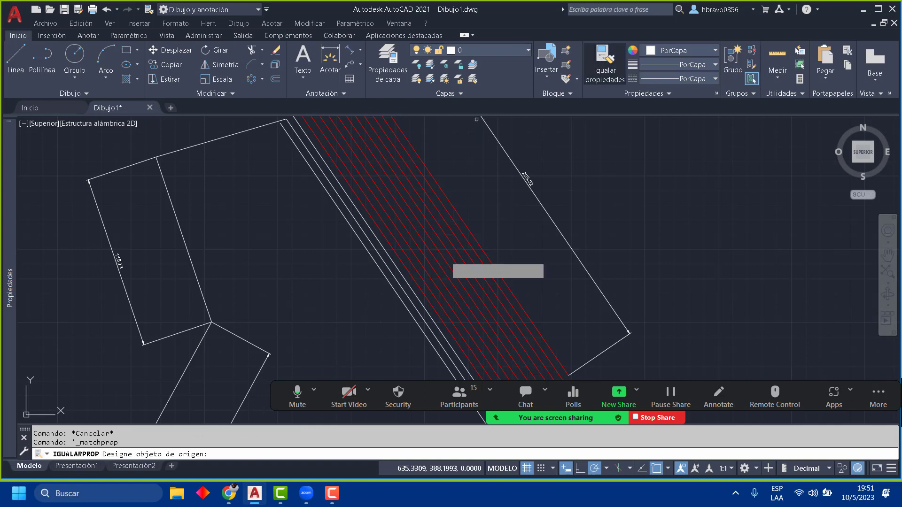
{"action": "left_click", "coordinate": [444, 257]}
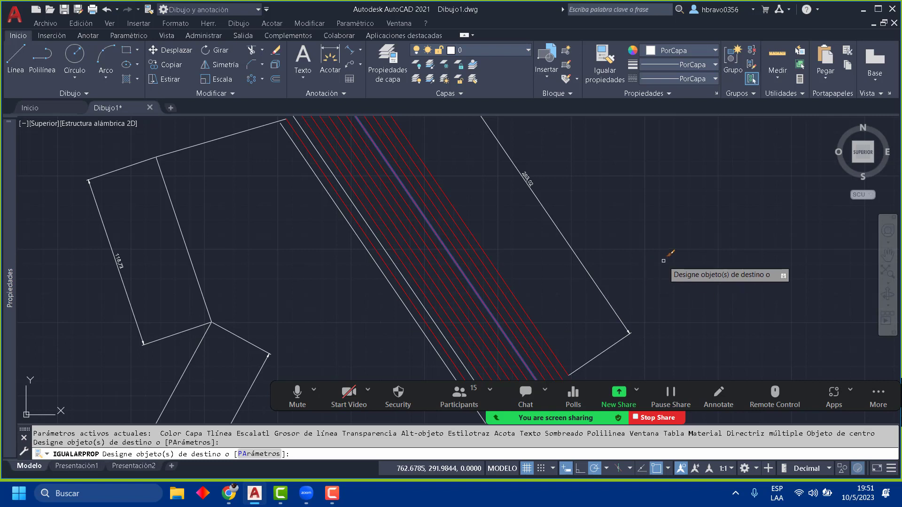
{"action": "key", "text": "Return"}
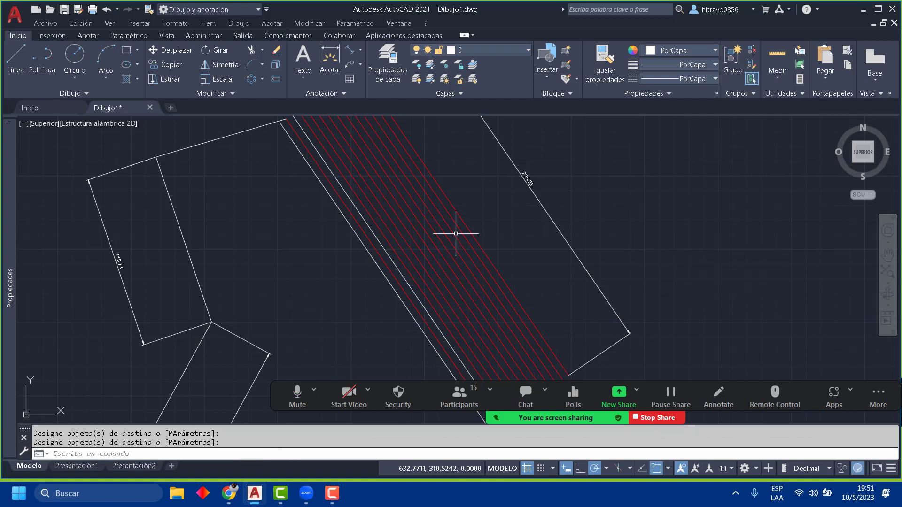
Step: Examine the color and lineweight options available for the red line near the strip's lower edge
{"action": "left_click", "coordinate": [359, 230]}
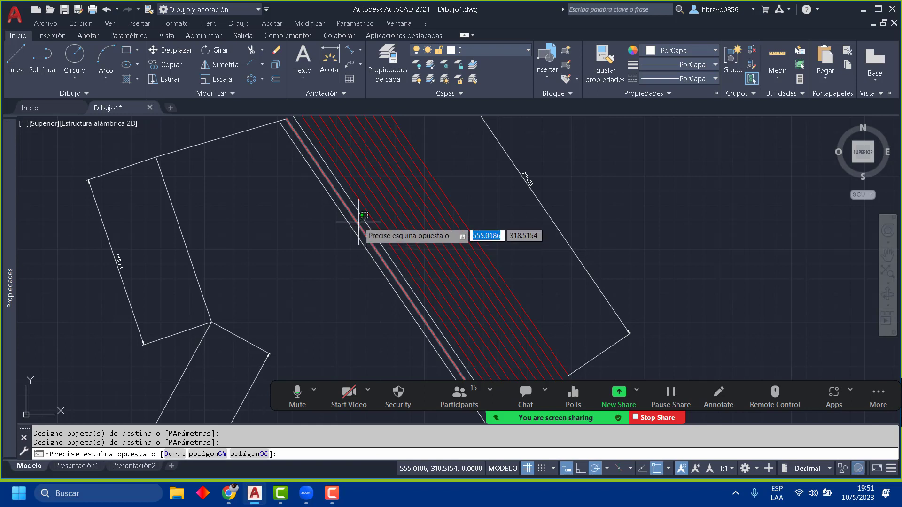
{"action": "left_click", "coordinate": [358, 222]}
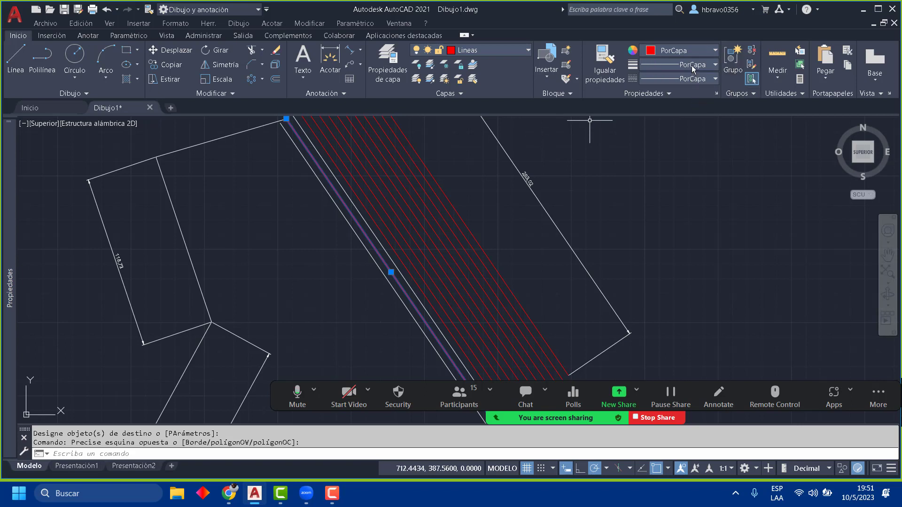
{"action": "left_click", "coordinate": [716, 51]}
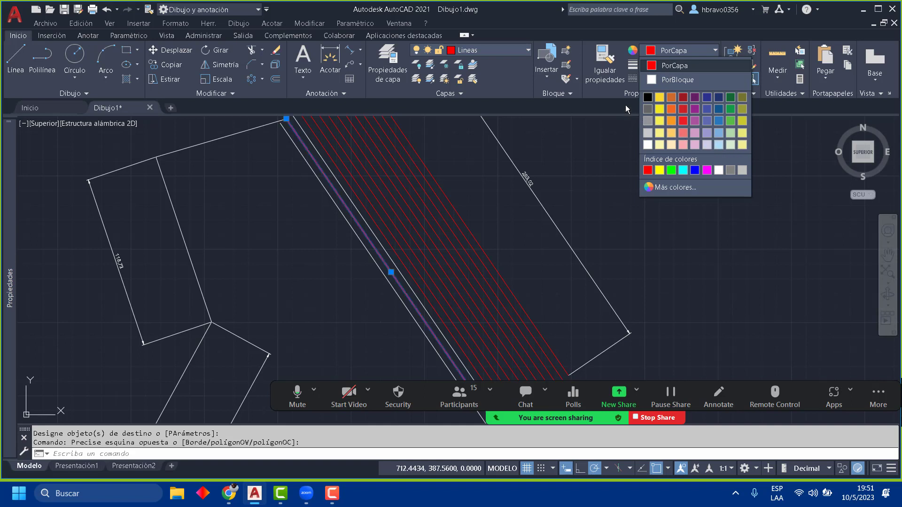
{"action": "left_click", "coordinate": [589, 95]}
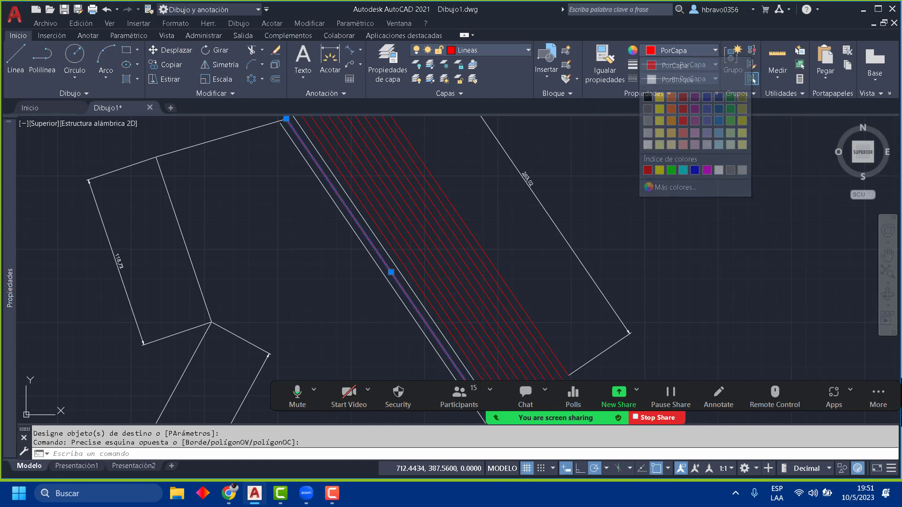
{"action": "left_click", "coordinate": [692, 64]}
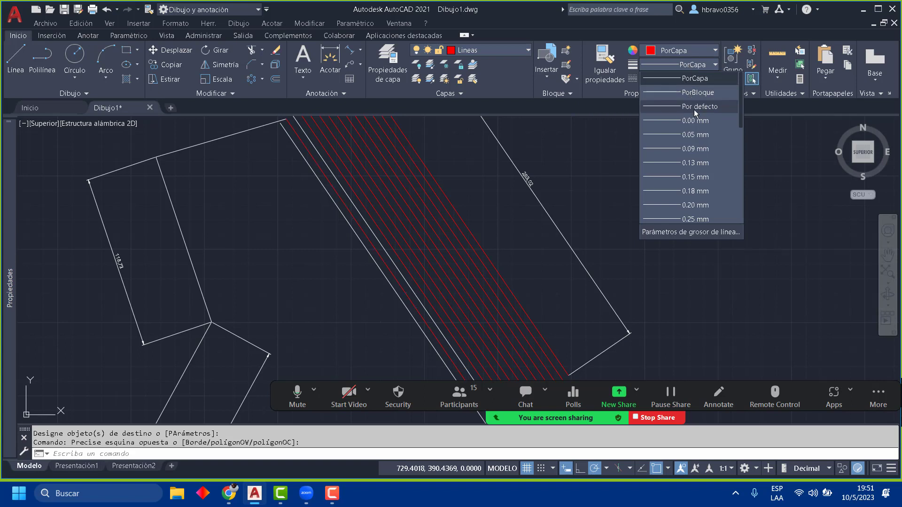
{"action": "scroll", "coordinate": [694, 126], "scroll_direction": "down", "scroll_amount": 4}
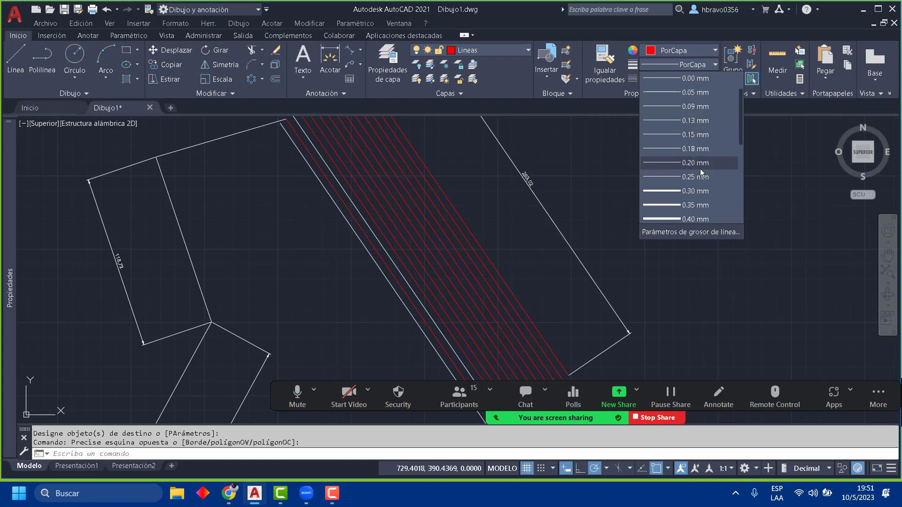
{"action": "left_click", "coordinate": [657, 92]}
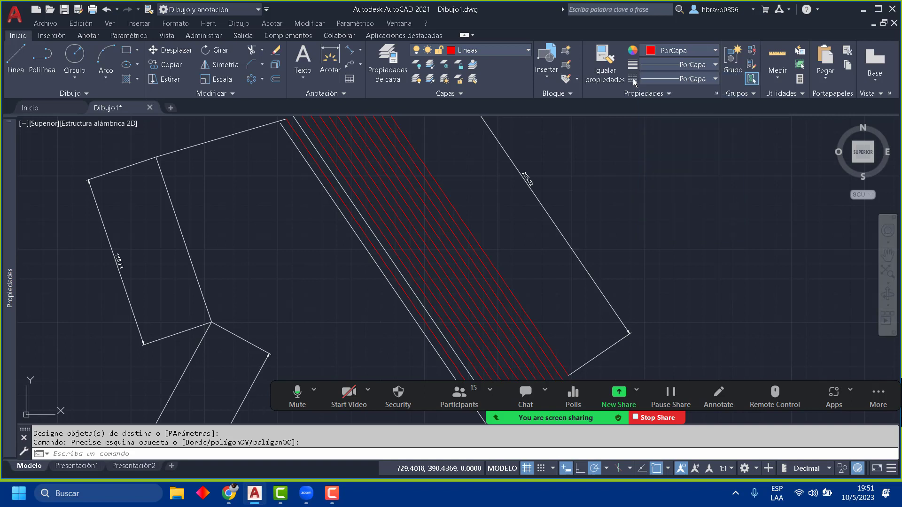
Step: Open the linetype manager and review the linetypes that can be loaded from acadiso.lin
{"action": "left_click", "coordinate": [661, 79]}
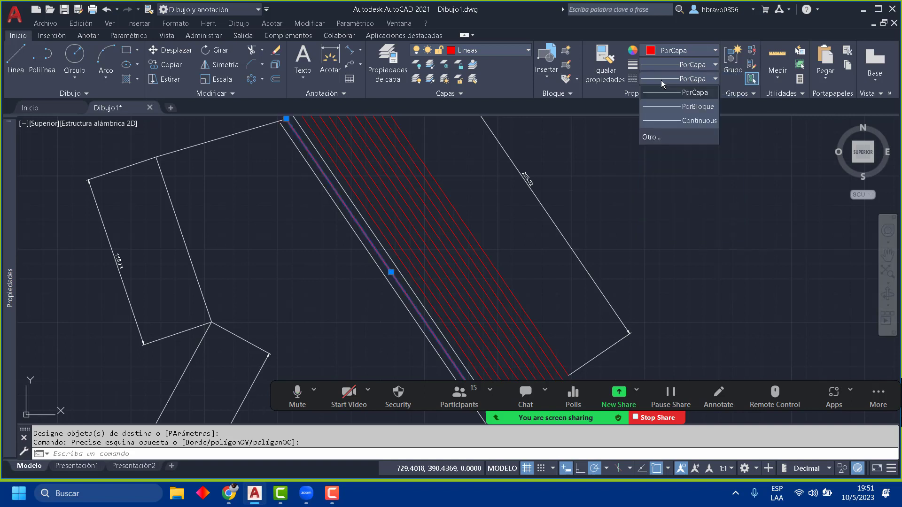
{"action": "left_click", "coordinate": [672, 136]}
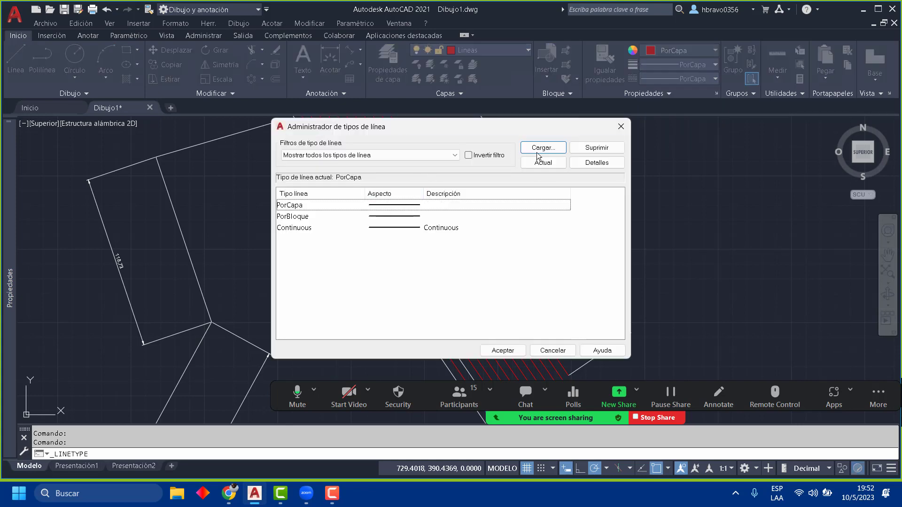
{"action": "left_click", "coordinate": [540, 149]}
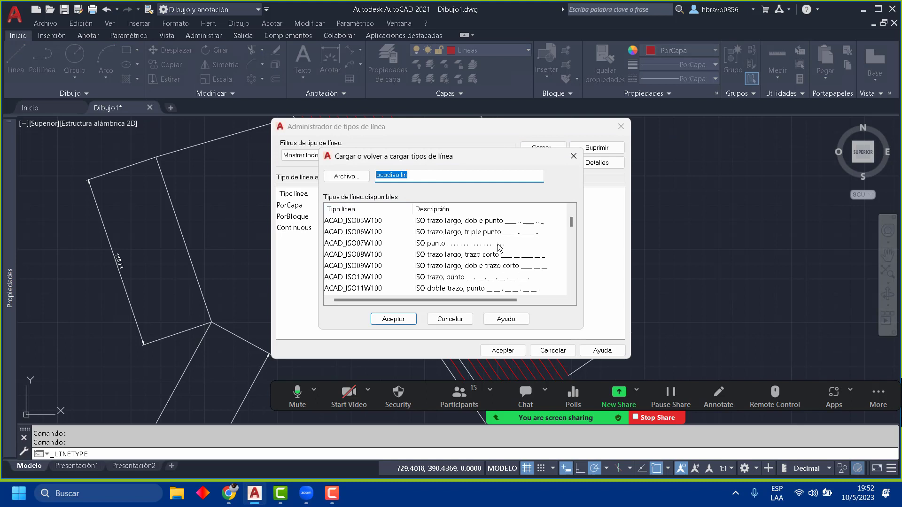
{"action": "scroll", "coordinate": [499, 249], "scroll_direction": "down", "scroll_amount": 3}
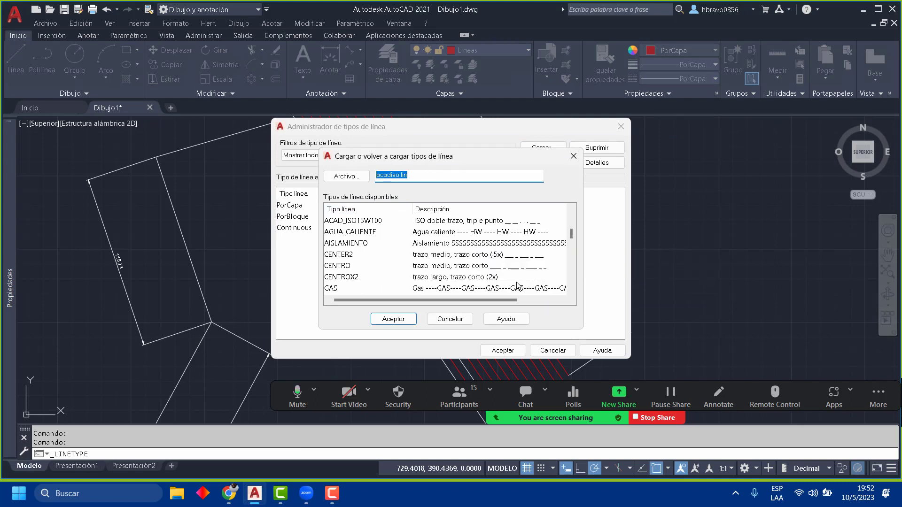
{"action": "scroll", "coordinate": [475, 252], "scroll_direction": "down", "scroll_amount": 2}
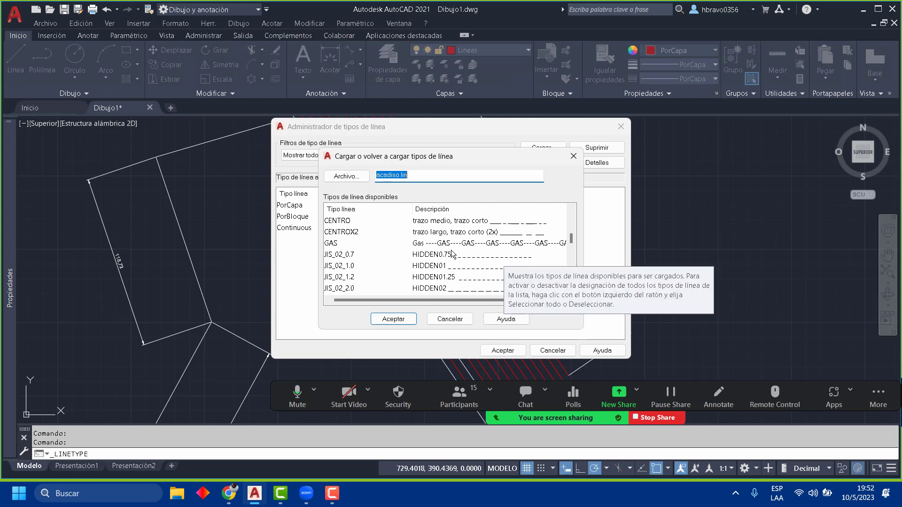
{"action": "scroll", "coordinate": [451, 253], "scroll_direction": "down", "scroll_amount": 4}
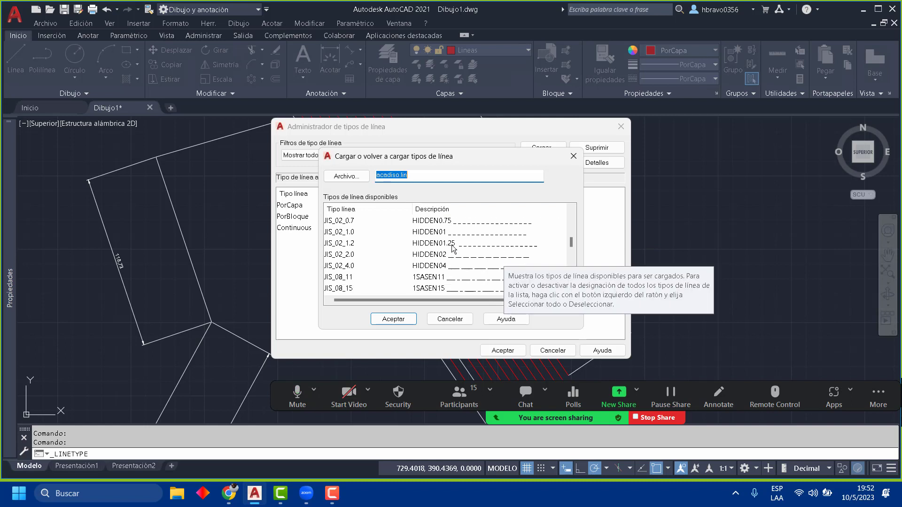
{"action": "scroll", "coordinate": [461, 277], "scroll_direction": "down", "scroll_amount": 1}
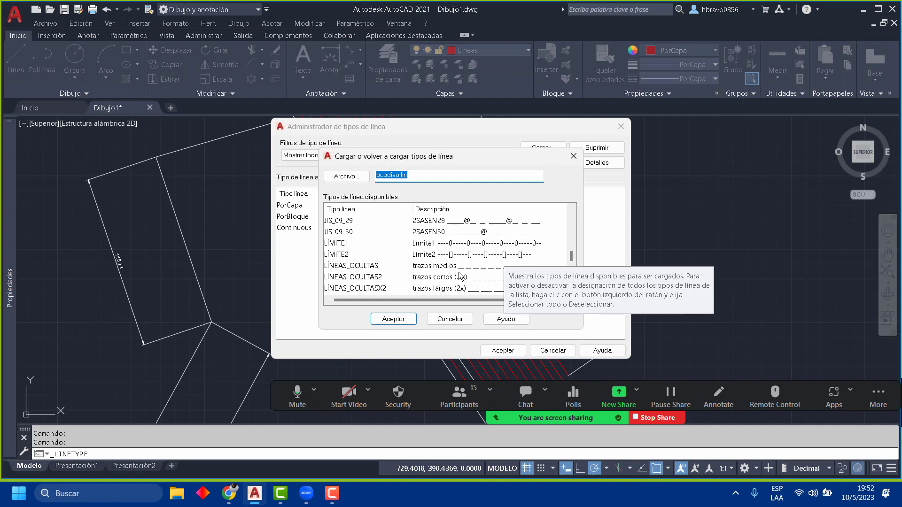
{"action": "scroll", "coordinate": [460, 276], "scroll_direction": "up", "scroll_amount": 5}
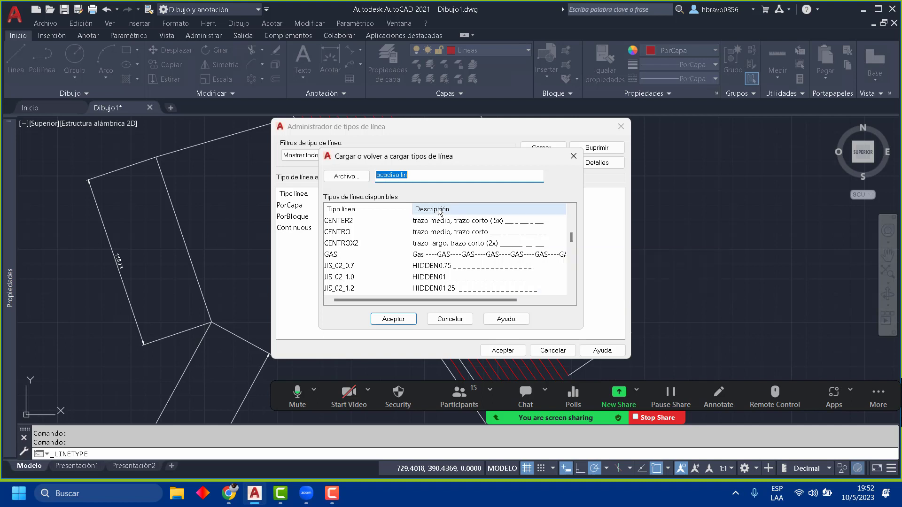
{"action": "left_click", "coordinate": [450, 319]}
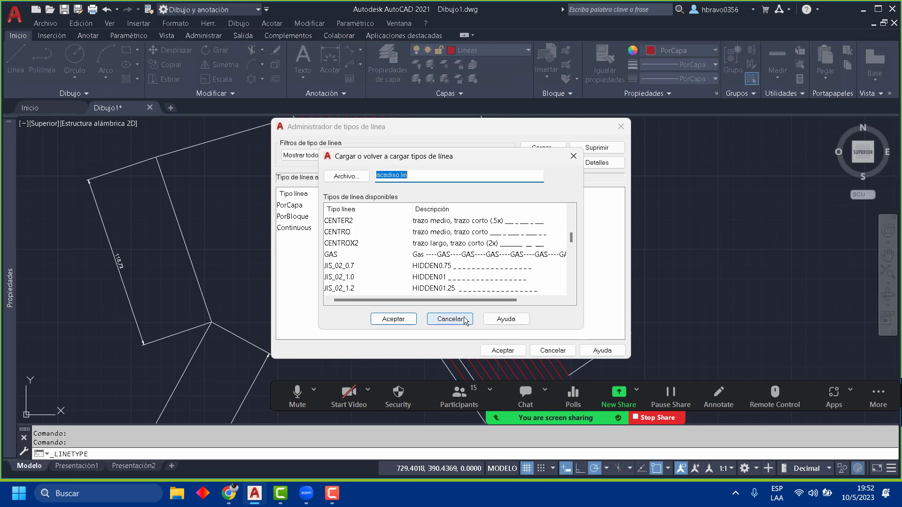
Step: Load the AISLAMIENTO linetype from acadiso.lin into the drawing and accept the linetype manager
{"action": "left_click", "coordinate": [538, 150]}
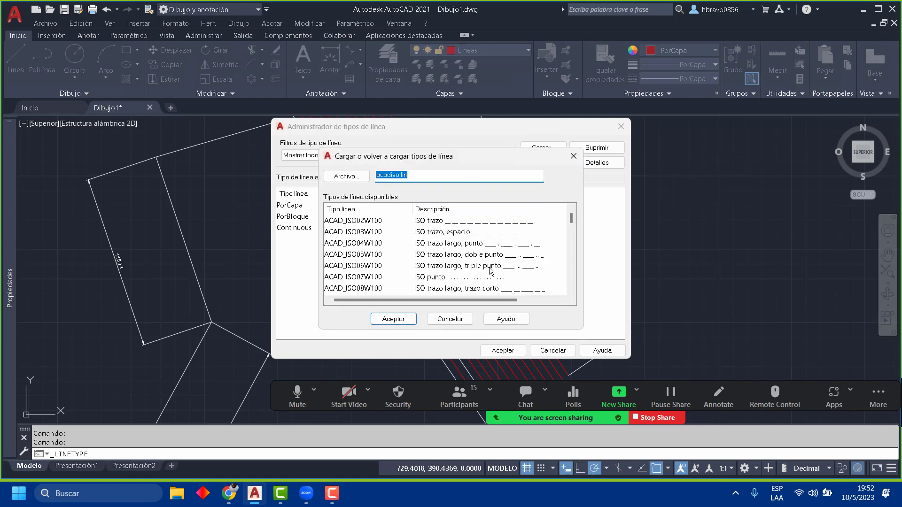
{"action": "scroll", "coordinate": [477, 254], "scroll_direction": "down", "scroll_amount": 4}
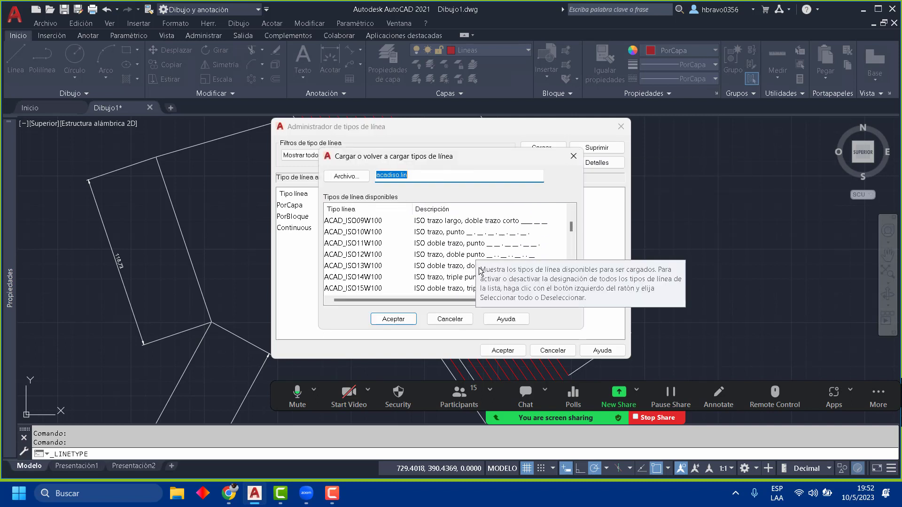
{"action": "left_click", "coordinate": [448, 277]}
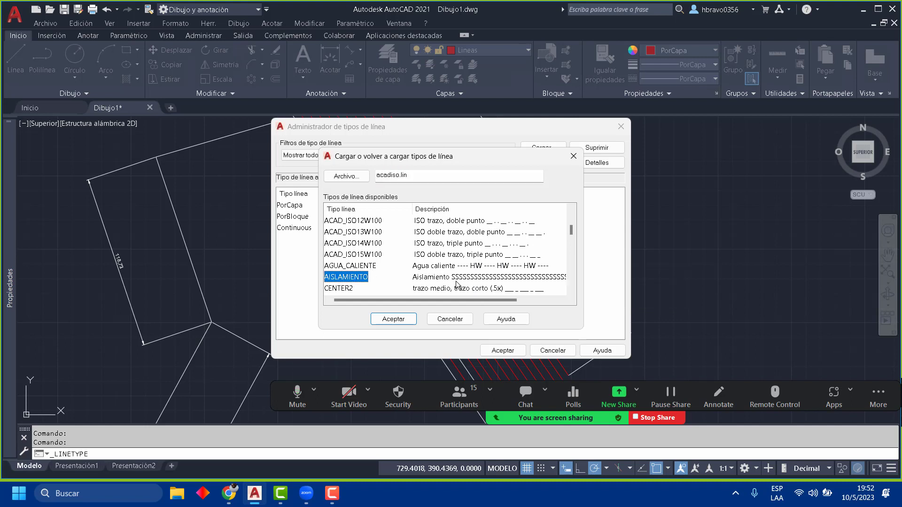
{"action": "left_click", "coordinate": [405, 319]}
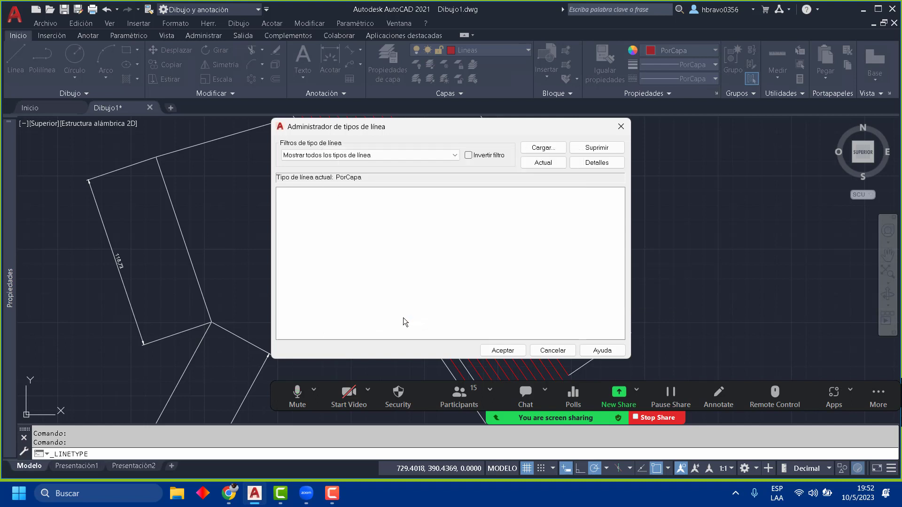
{"action": "left_click", "coordinate": [431, 232]}
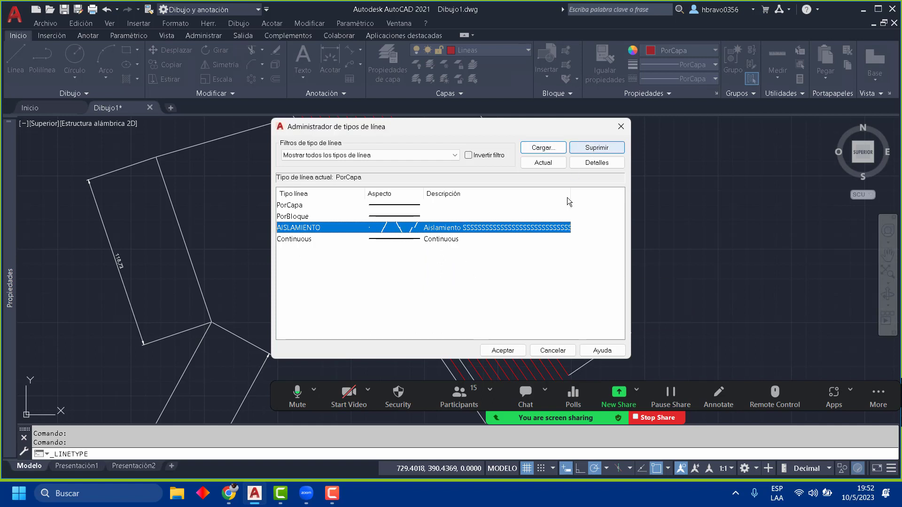
{"action": "left_click", "coordinate": [502, 351]}
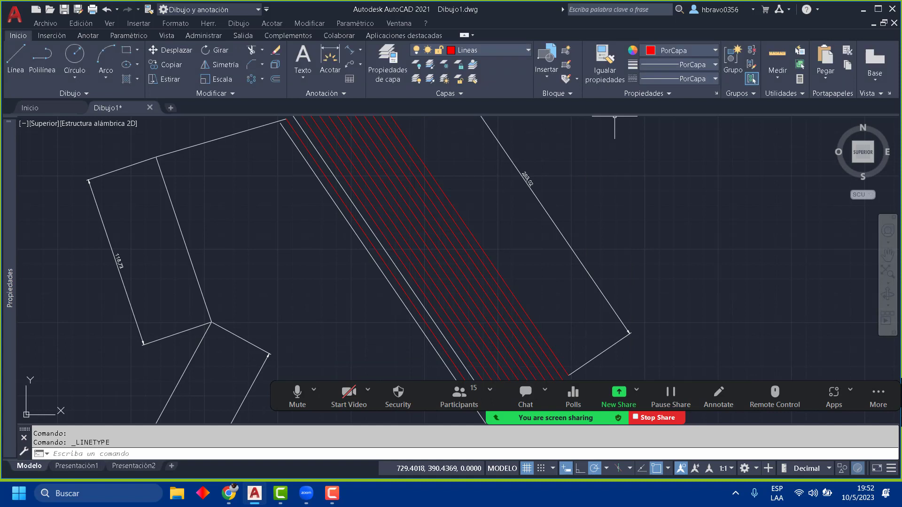
Step: Apply the AISLAMIENTO linetype to the white line next to the 118.73 dimension
{"action": "left_click", "coordinate": [182, 203]}
{"action": "left_click", "coordinate": [153, 201]}
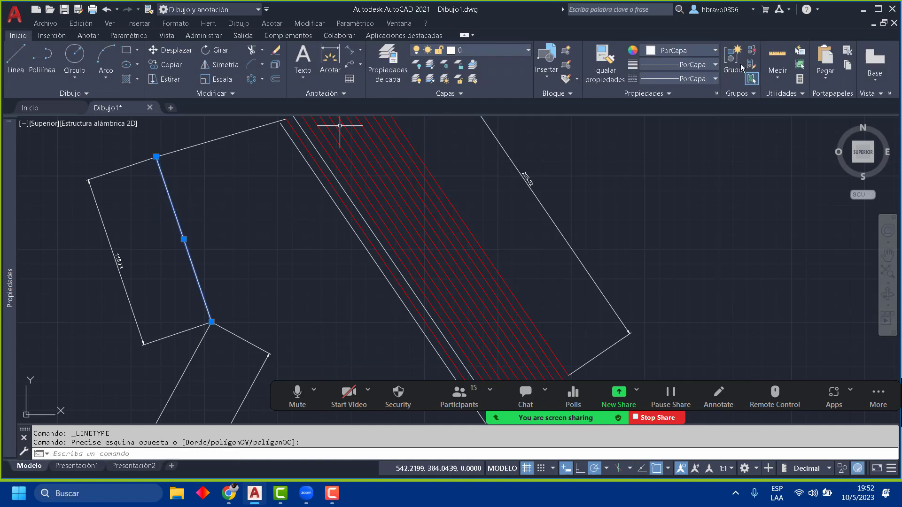
{"action": "left_click", "coordinate": [700, 78]}
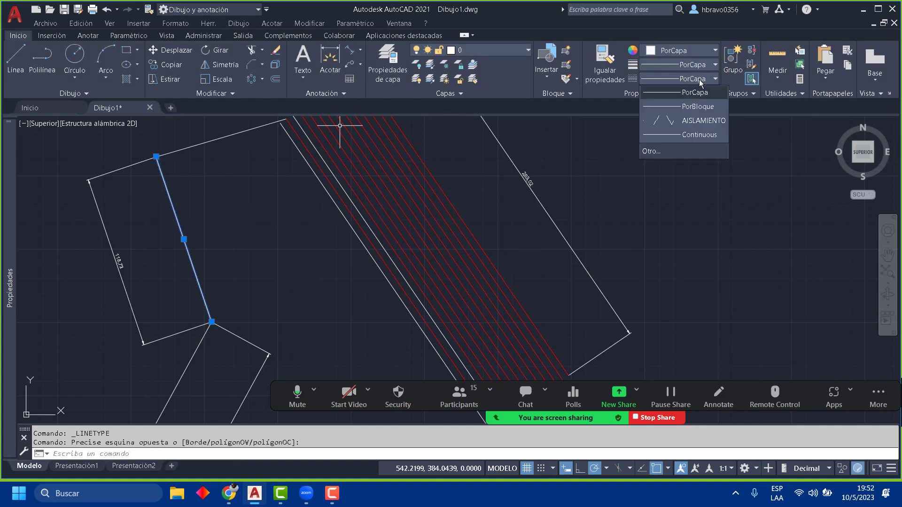
{"action": "left_click", "coordinate": [703, 120]}
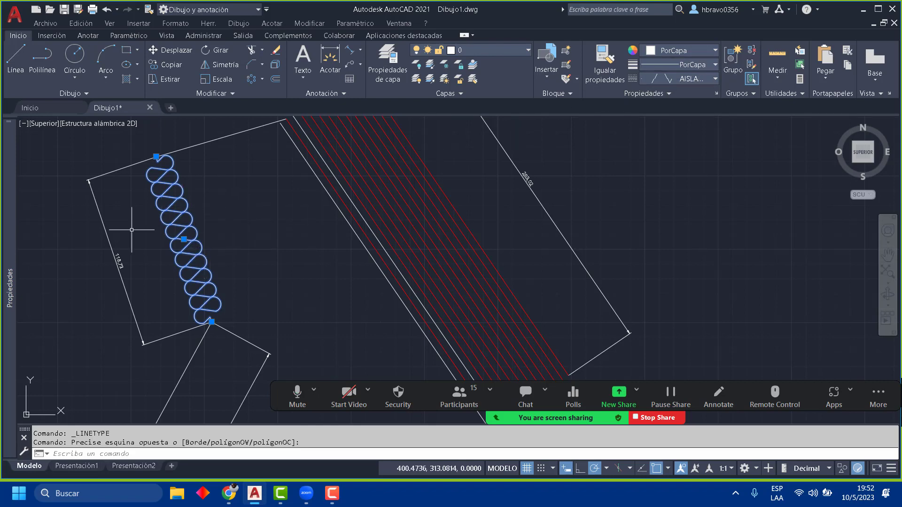
{"action": "scroll", "coordinate": [223, 297], "scroll_direction": "up", "scroll_amount": 3}
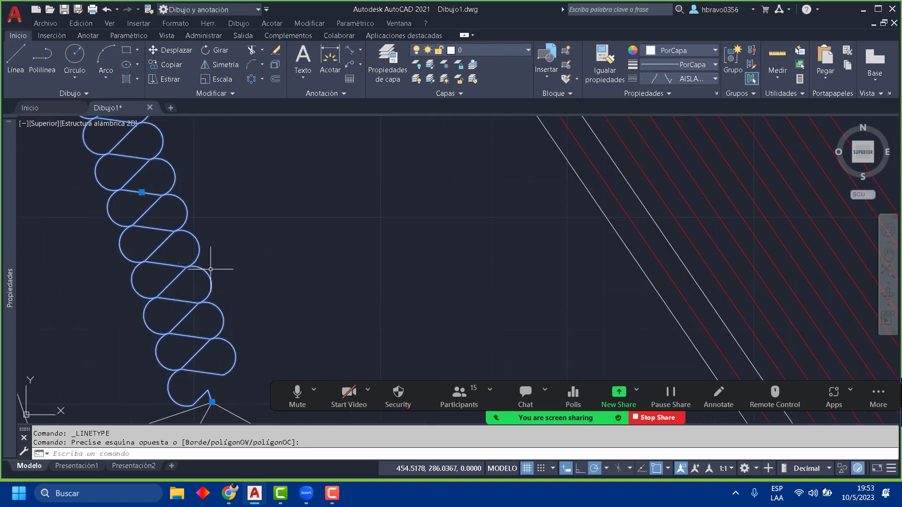
{"action": "scroll", "coordinate": [222, 261], "scroll_direction": "down", "scroll_amount": 3}
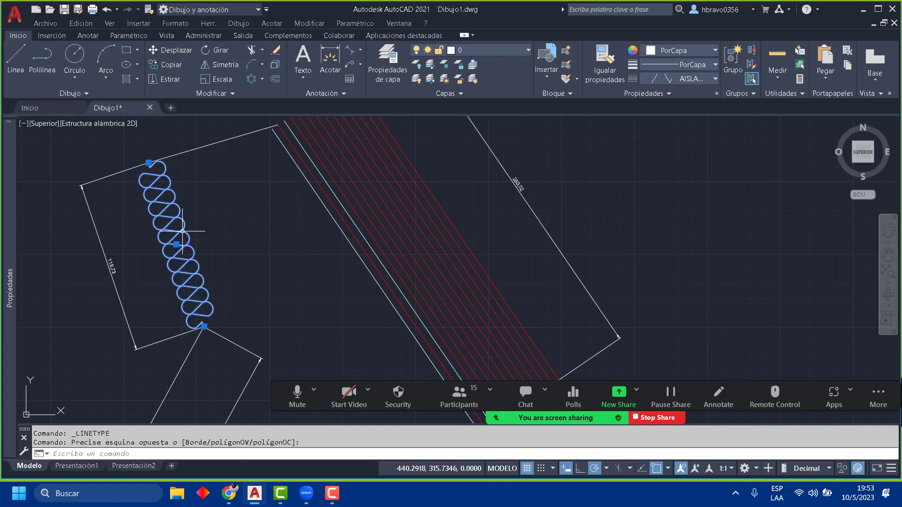
Step: Set the linetype scale of the AISLAMIENTO line to 0.5
{"action": "mouse_move", "coordinate": [11, 194]}
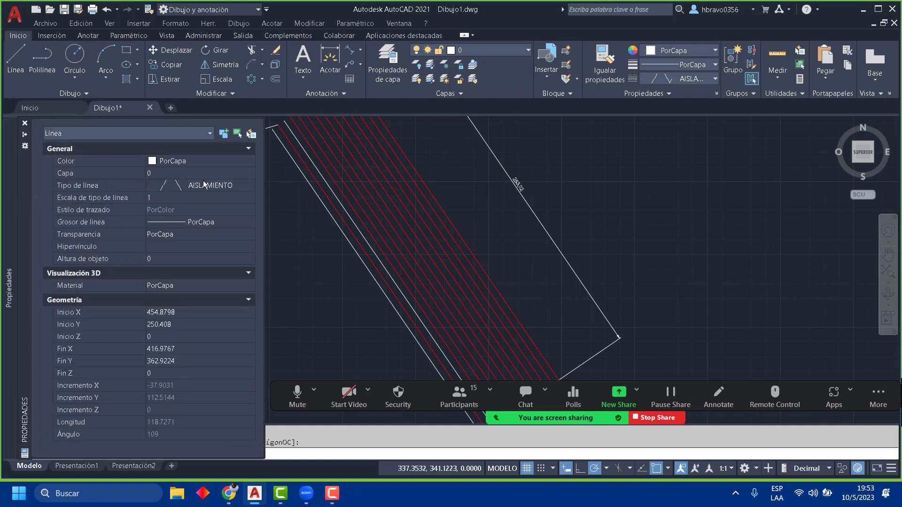
{"action": "left_click", "coordinate": [165, 197]}
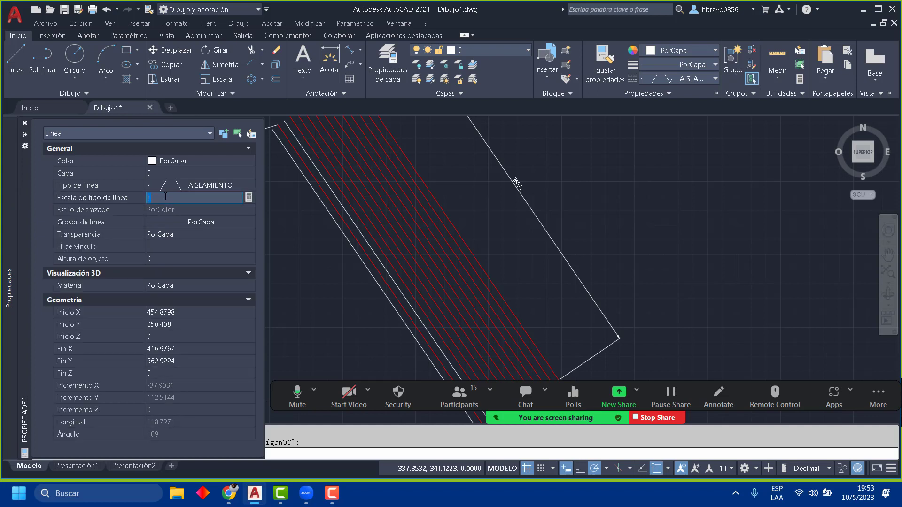
{"action": "type", "text": "0.5"}
{"action": "key", "text": "Return"}
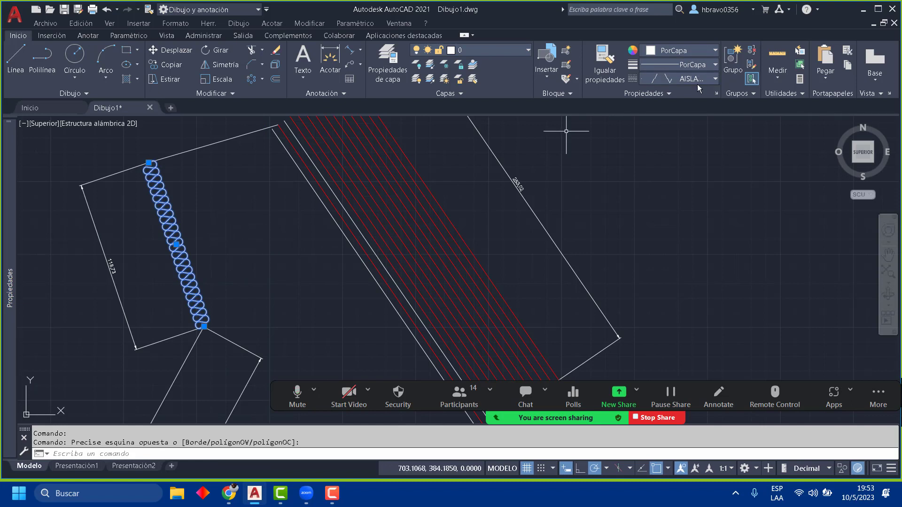
Step: Examine the additional property options, such as transparency and list, and the loaded linetypes in the linetype manager
{"action": "left_click", "coordinate": [687, 91]}
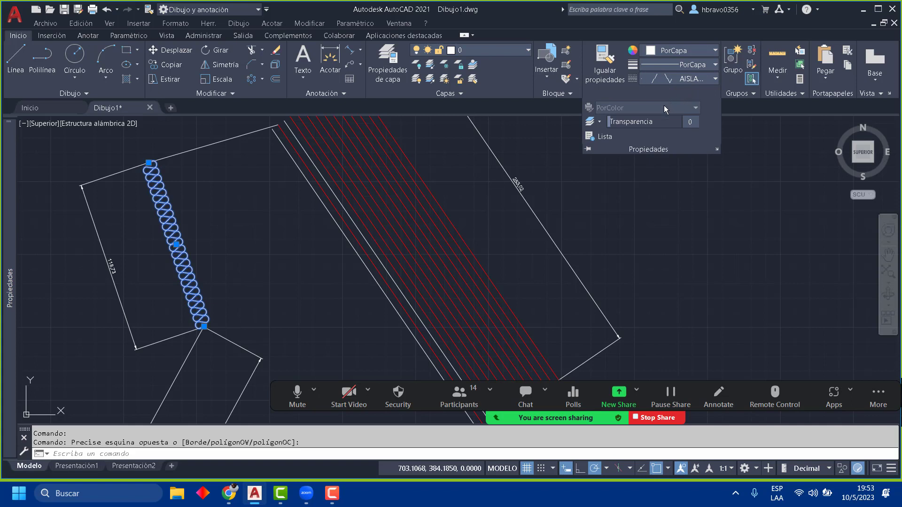
{"action": "left_click_drag", "start_coordinate": [615, 122], "coordinate": [628, 122]}
{"action": "type", "text": "tipolin"}
{"action": "key", "text": "Return"}
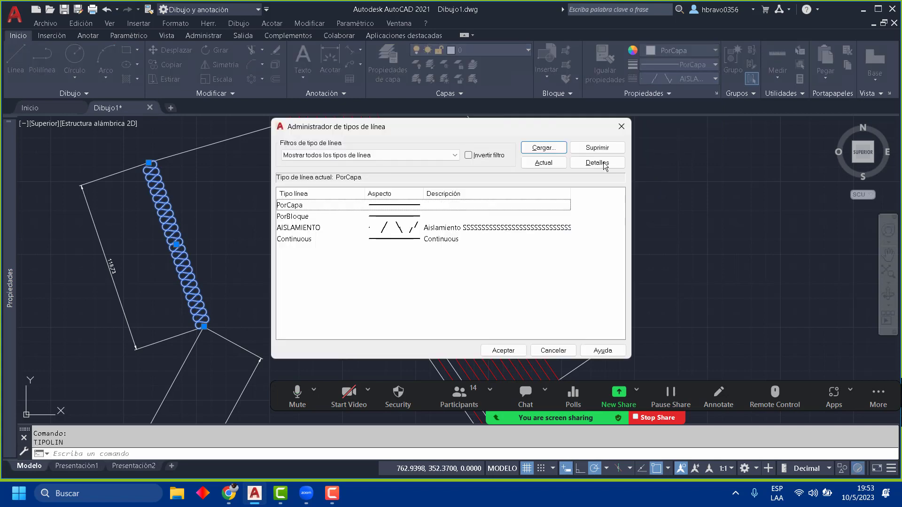
{"action": "key", "text": "Escape"}
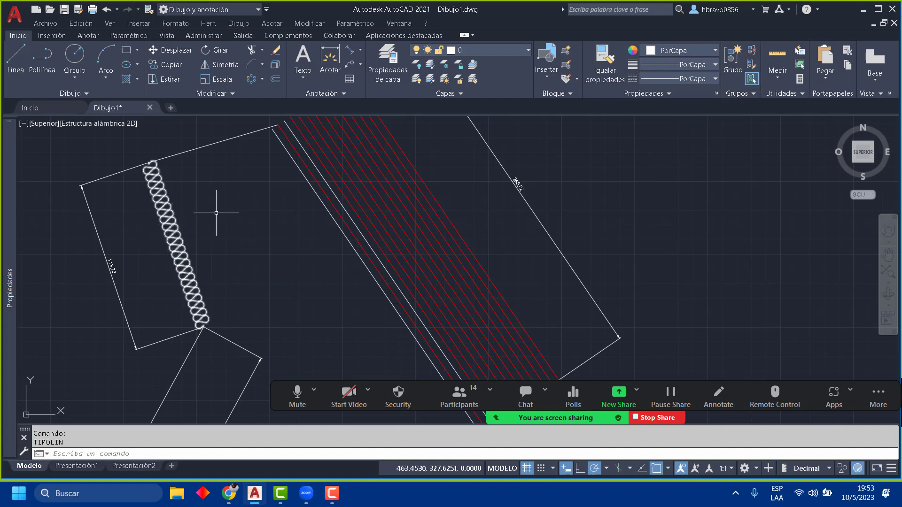
{"action": "left_click", "coordinate": [656, 94]}
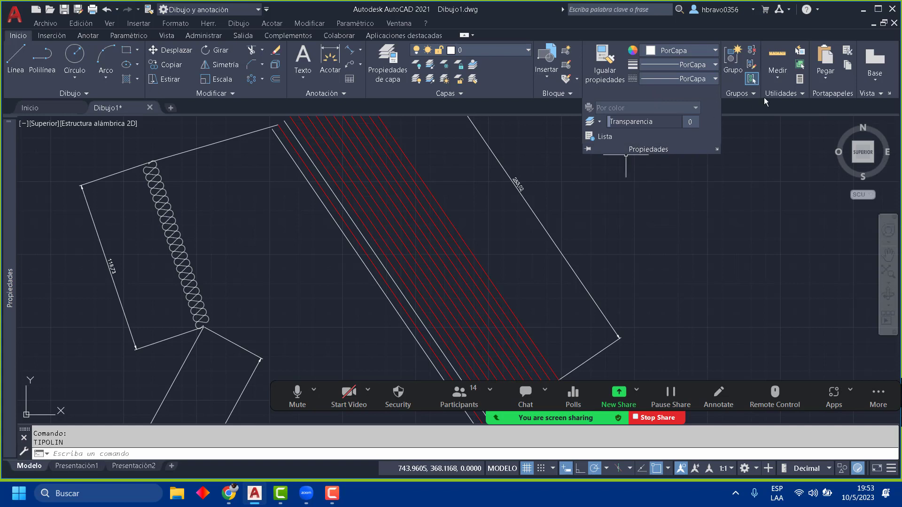
{"action": "left_click", "coordinate": [757, 138]}
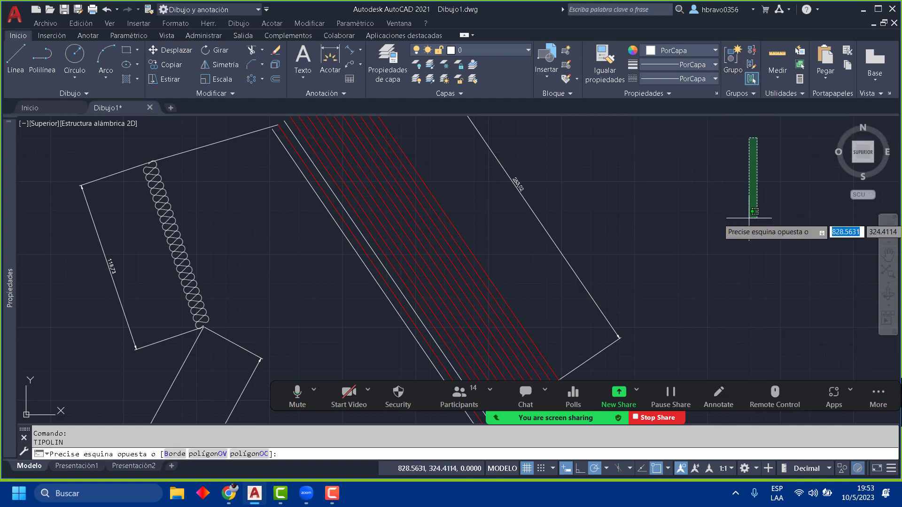
Step: Group the parallel red and white lines of the inclined band beside the 253.02 dimension into one unnamed group
{"action": "left_click", "coordinate": [726, 128]}
{"action": "scroll", "coordinate": [479, 208], "scroll_direction": "down", "scroll_amount": 2}
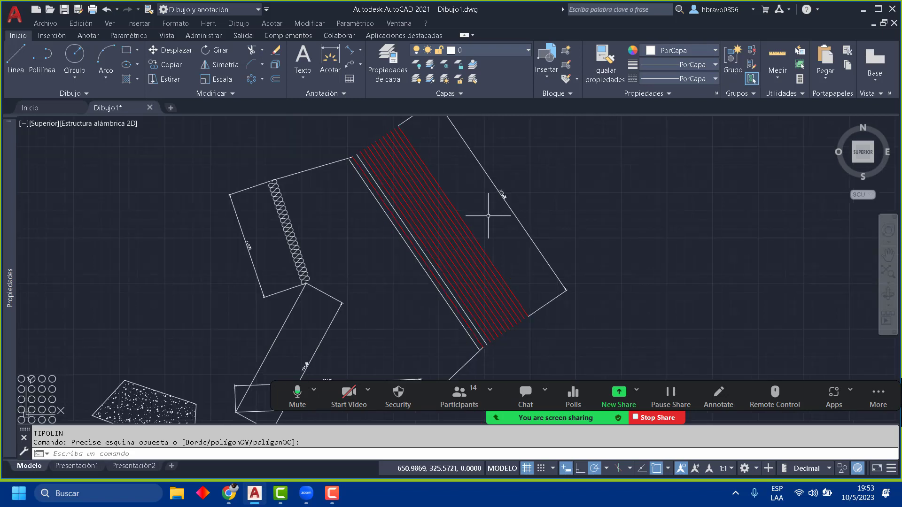
{"action": "left_click", "coordinate": [503, 221]}
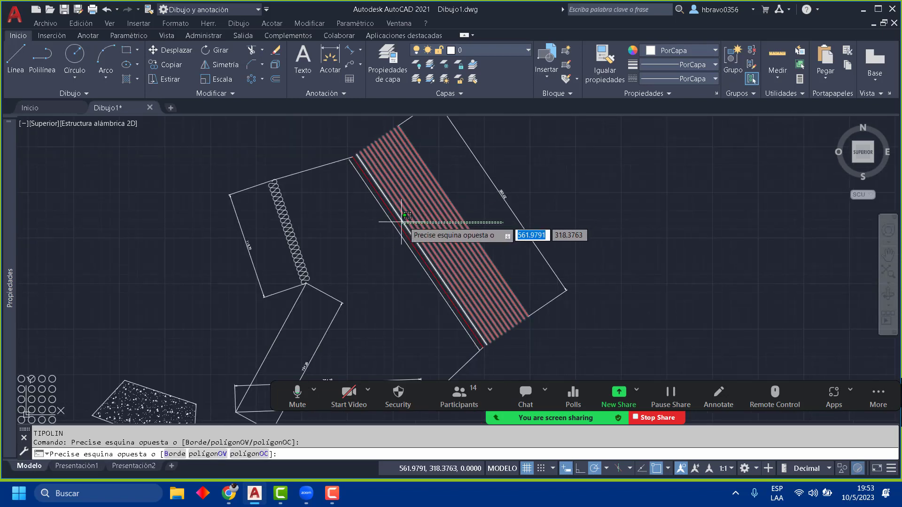
{"action": "left_click", "coordinate": [379, 225]}
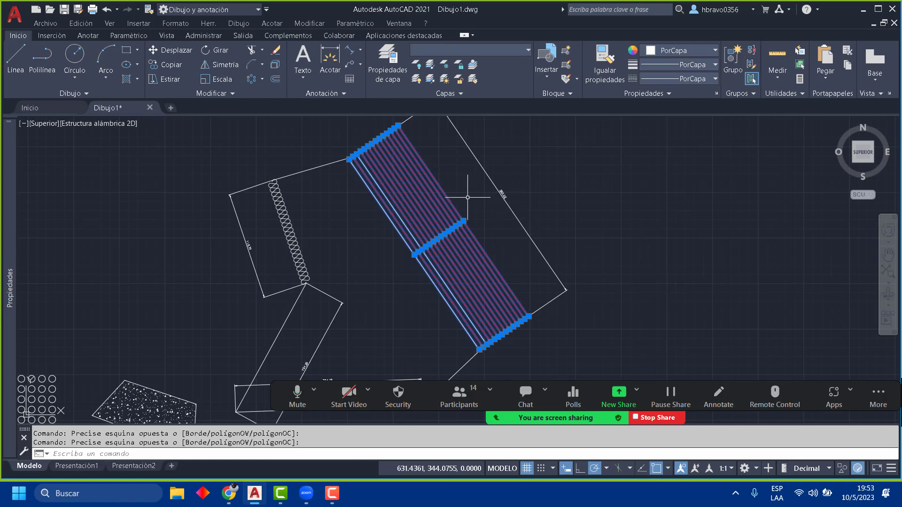
{"action": "scroll", "coordinate": [467, 194], "scroll_direction": "up", "scroll_amount": 4}
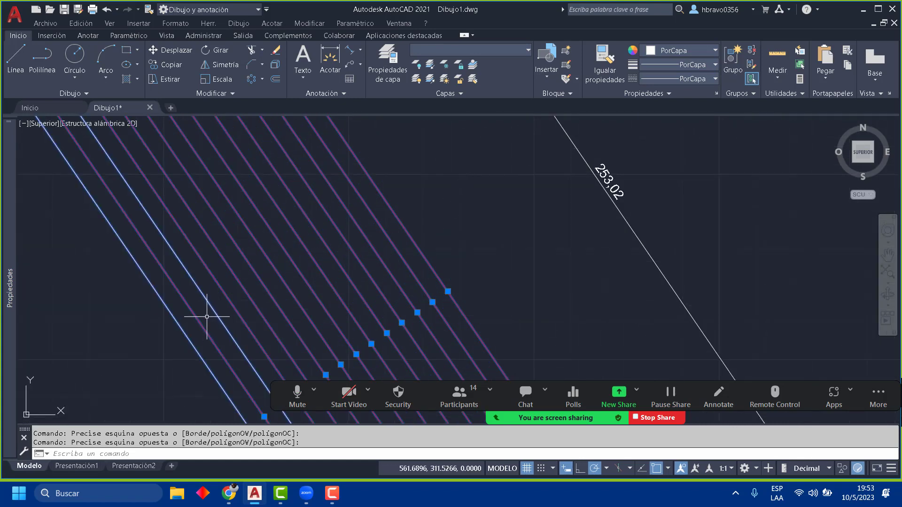
{"action": "scroll", "coordinate": [206, 317], "scroll_direction": "down", "scroll_amount": 4}
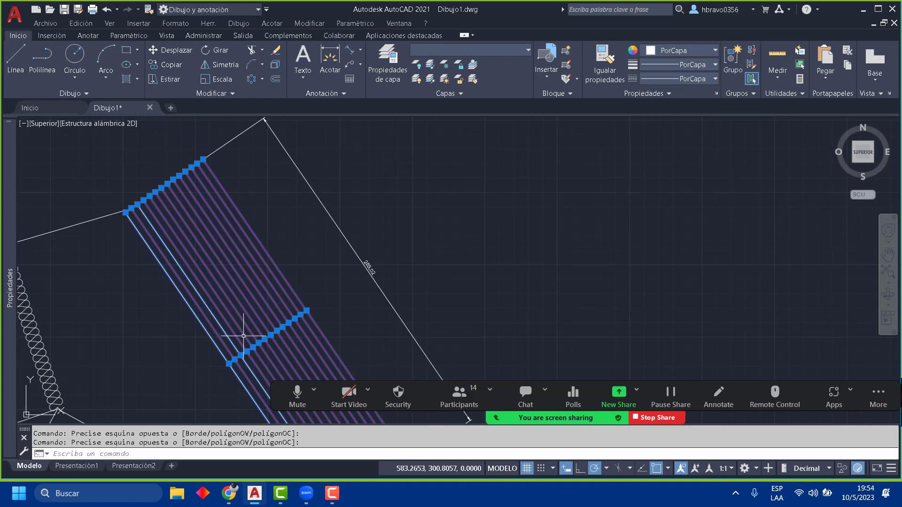
{"action": "scroll", "coordinate": [288, 312], "scroll_direction": "down", "scroll_amount": 4}
{"action": "middle_click_drag", "start_coordinate": [302, 302], "coordinate": [337, 145]}
{"action": "scroll", "coordinate": [354, 230], "scroll_direction": "down", "scroll_amount": 4}
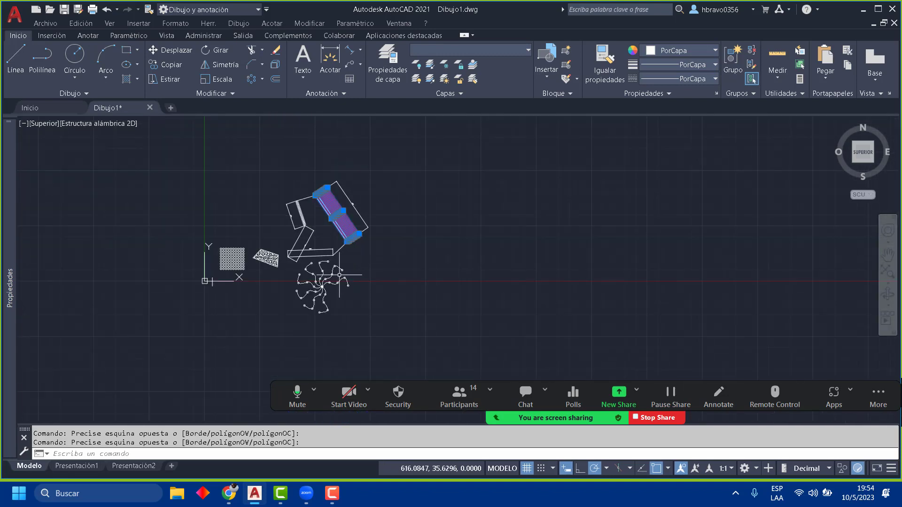
{"action": "scroll", "coordinate": [335, 278], "scroll_direction": "up", "scroll_amount": 4}
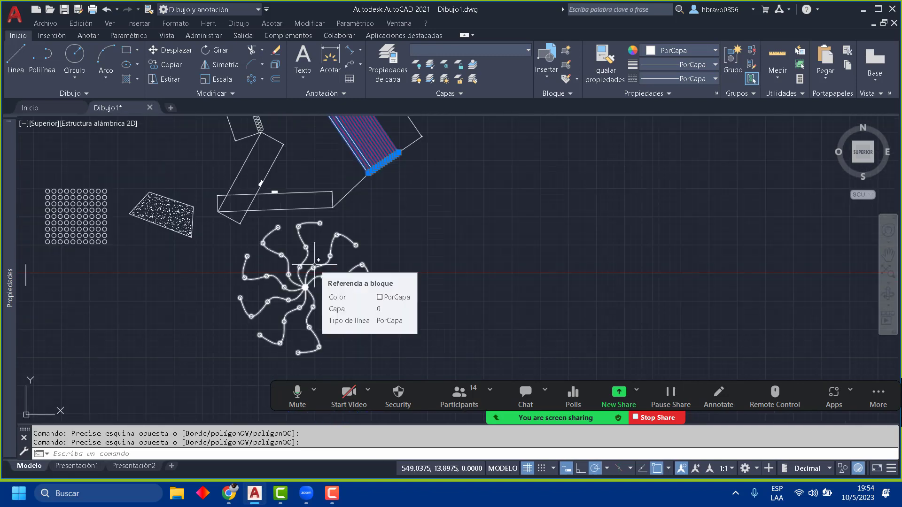
{"action": "scroll", "coordinate": [386, 234], "scroll_direction": "up", "scroll_amount": 2}
{"action": "mouse_move", "coordinate": [387, 235]}
{"action": "middle_mouse_down"}
{"action": "mouse_move", "coordinate": [408, 288]}
{"action": "mouse_move", "coordinate": [407, 389]}
{"action": "middle_mouse_up"}
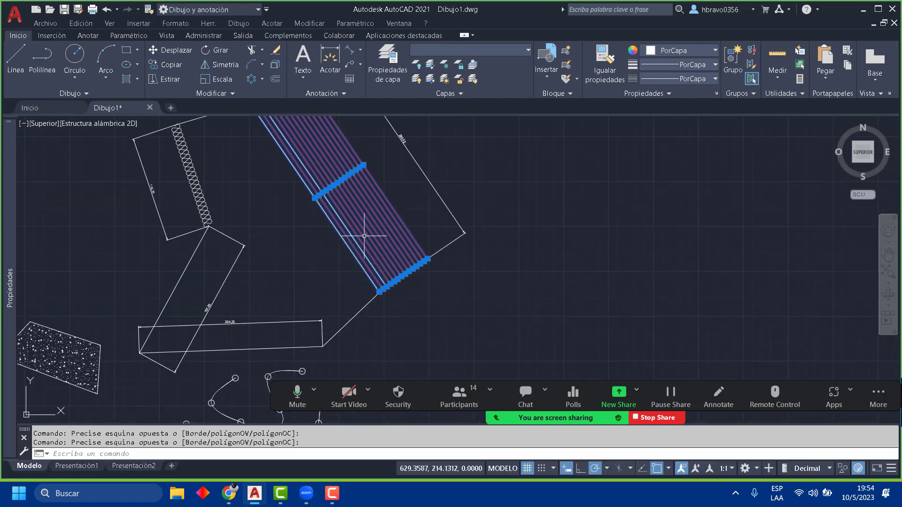
{"action": "middle_click_drag", "start_coordinate": [385, 238], "coordinate": [412, 291]}
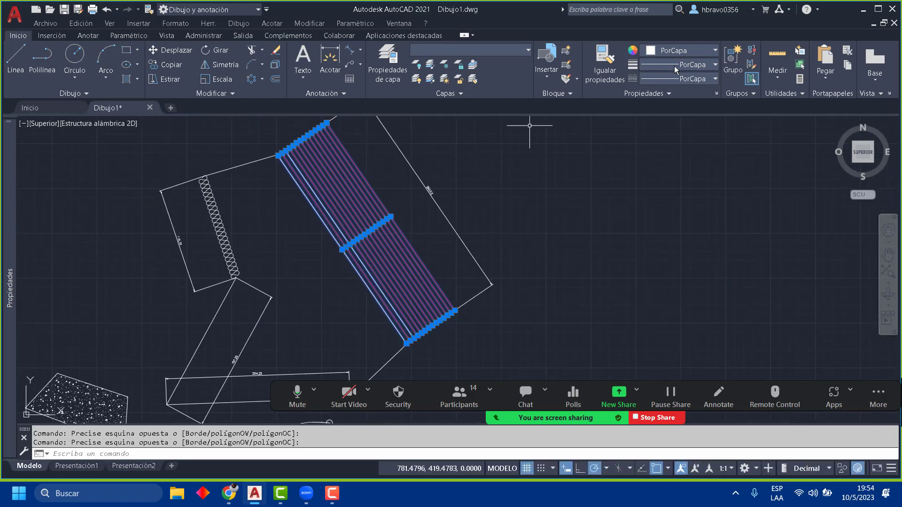
{"action": "left_click", "coordinate": [731, 58]}
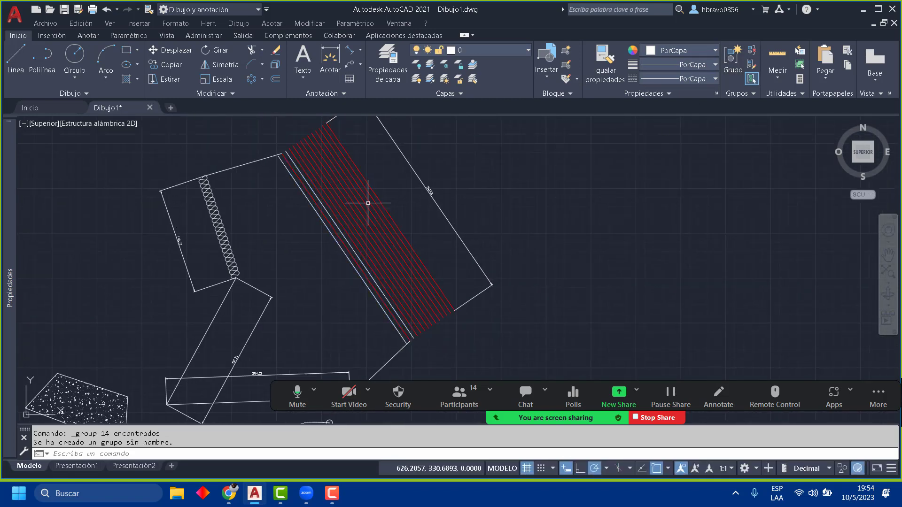
Step: Move the grouped lines away by their grip, then move them back so the lower corner meets the white outline's endpoint
{"action": "left_click", "coordinate": [393, 208]}
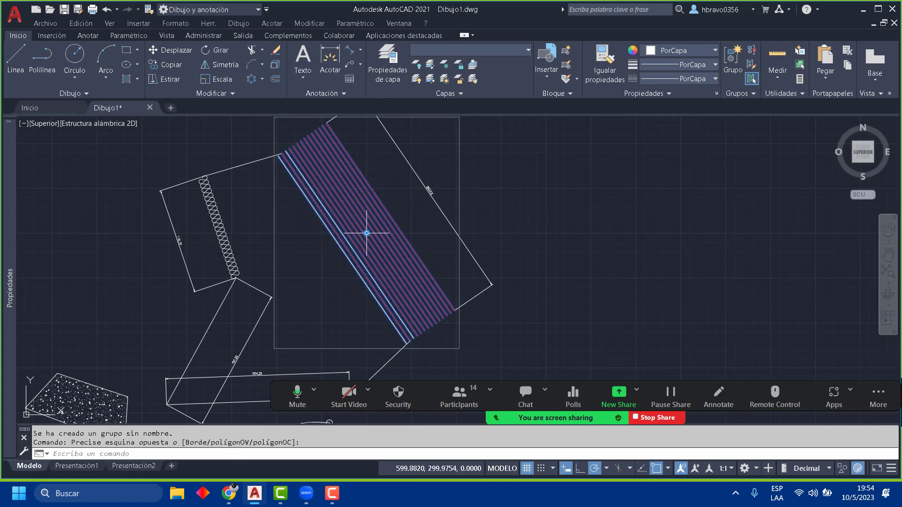
{"action": "left_click", "coordinate": [366, 233]}
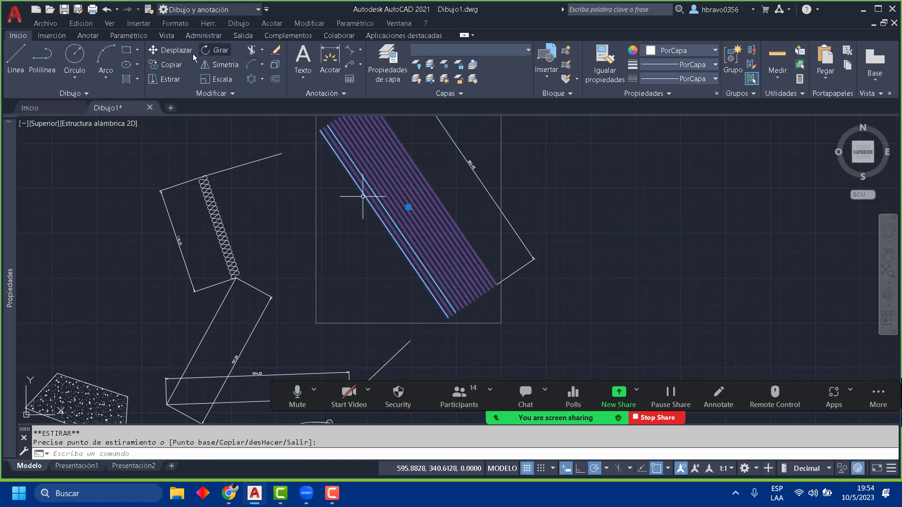
{"action": "left_click", "coordinate": [174, 51]}
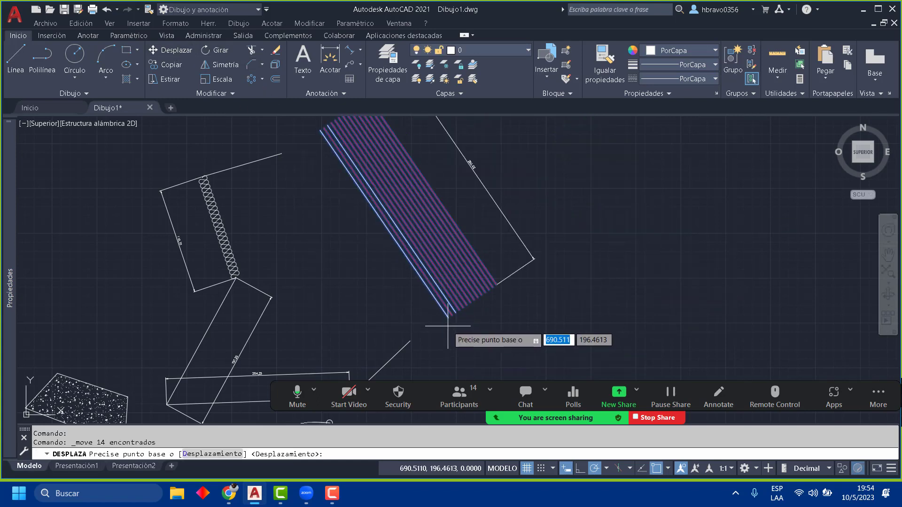
{"action": "left_click", "coordinate": [428, 323]}
{"action": "left_click", "coordinate": [413, 337]}
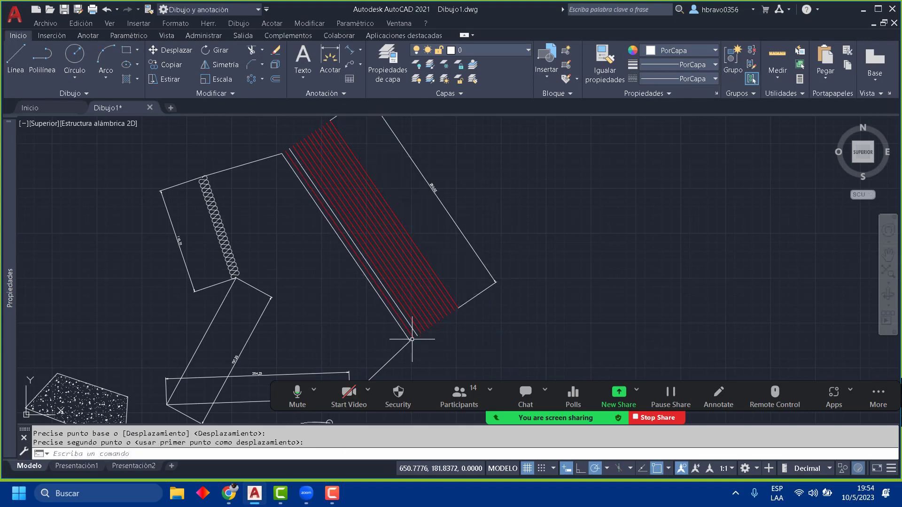
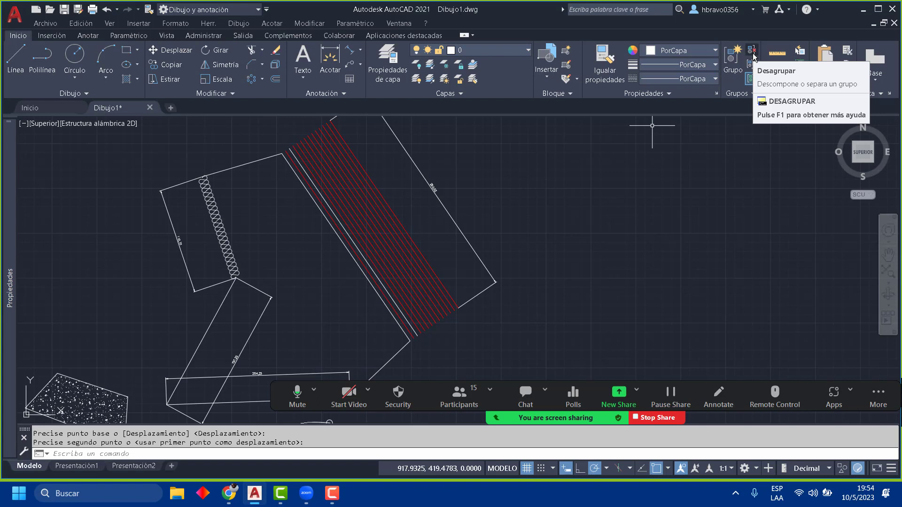
Step: Turn off group selection and move one middle red line out of the band into the empty area beyond the 253.02 dimension
{"action": "left_click", "coordinate": [754, 84]}
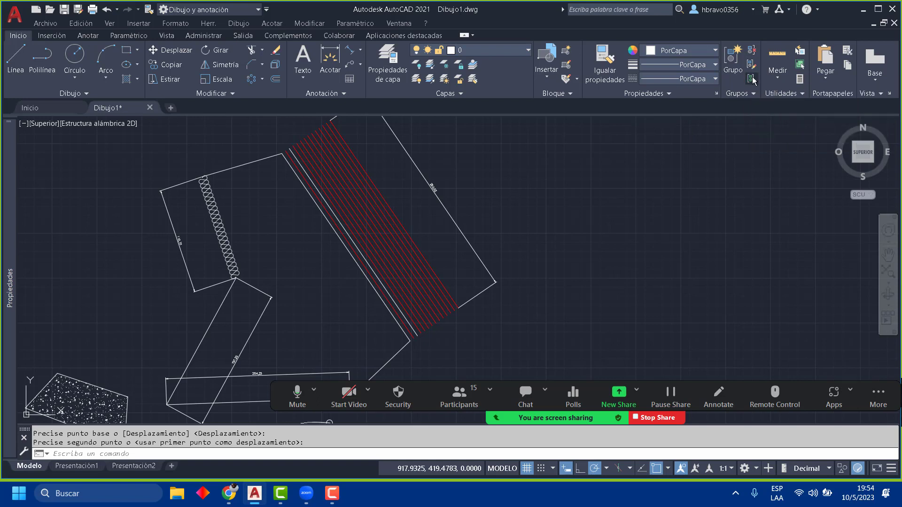
{"action": "left_click", "coordinate": [352, 196]}
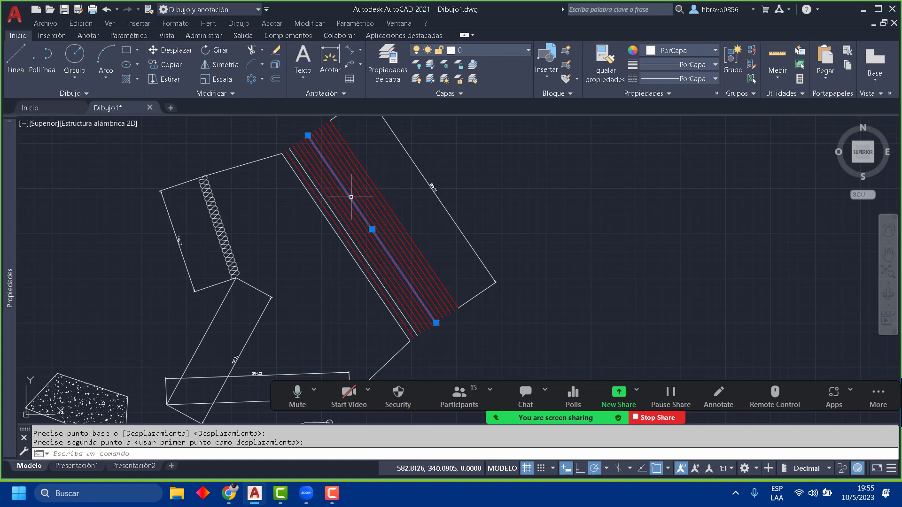
{"action": "left_click", "coordinate": [372, 231]}
{"action": "left_click", "coordinate": [601, 213]}
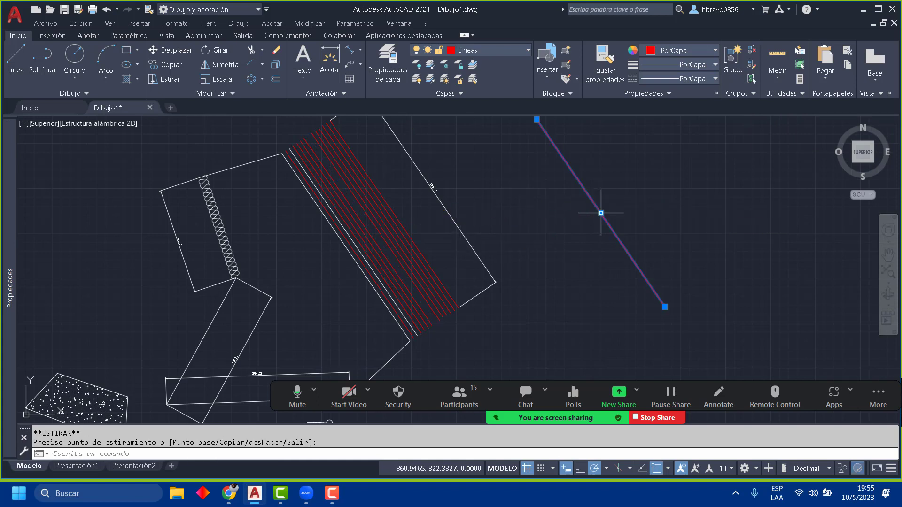
{"action": "middle_click_drag", "start_coordinate": [532, 292], "coordinate": [522, 314]}
{"action": "key", "text": "Escape"}
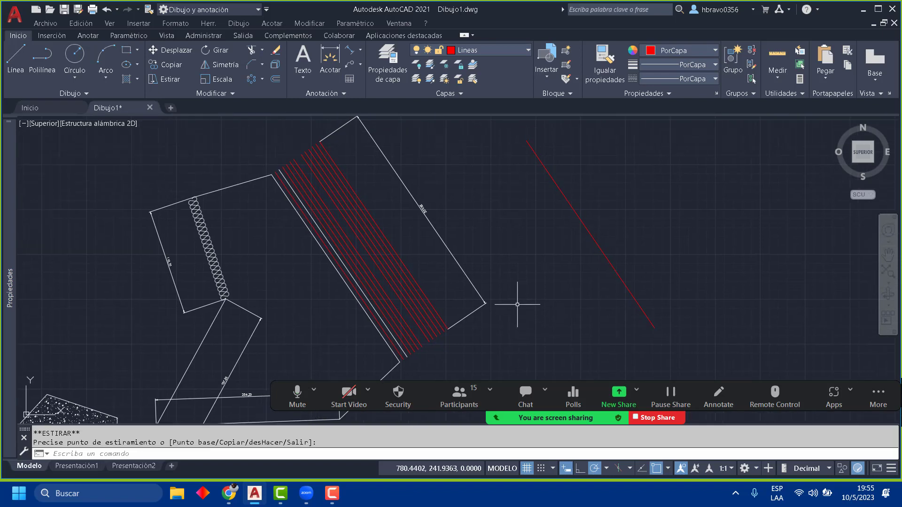
Step: Turn group selection back on and select the whole line group, including the separated red line
{"action": "scroll", "coordinate": [517, 302], "scroll_direction": "down", "scroll_amount": 4}
{"action": "left_click", "coordinate": [443, 360]}
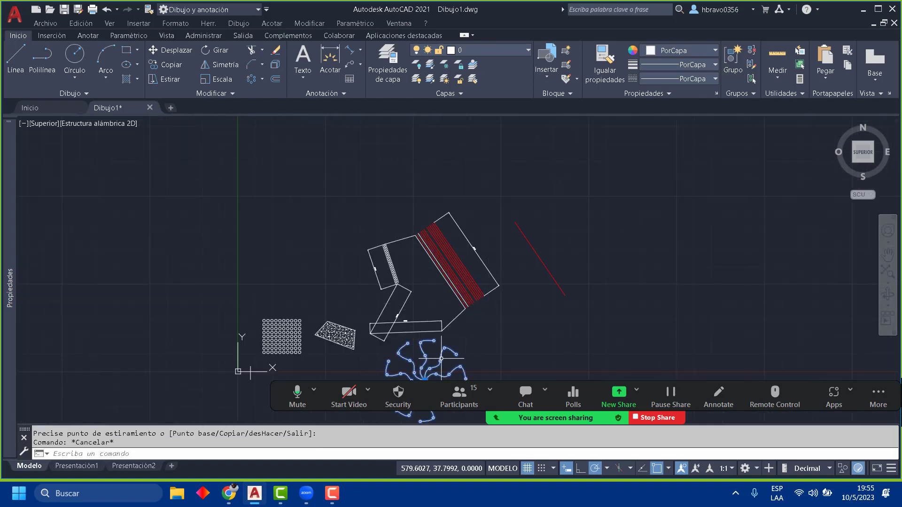
{"action": "scroll", "coordinate": [513, 238], "scroll_direction": "up", "scroll_amount": 4}
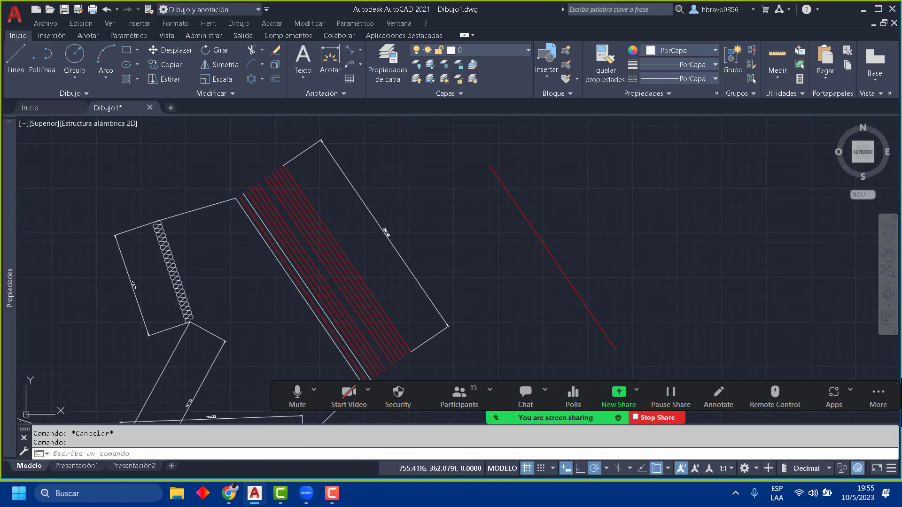
{"action": "key", "text": "Escape"}
{"action": "left_click", "coordinate": [752, 79]}
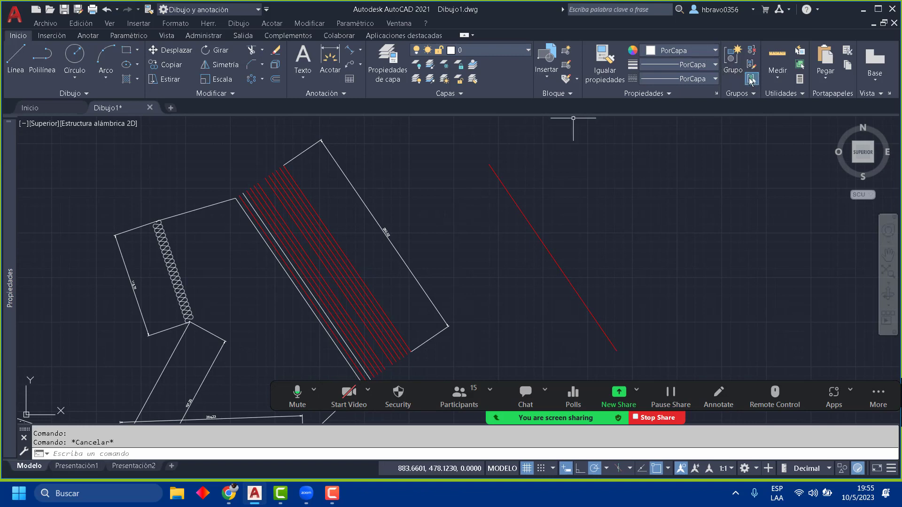
{"action": "left_click", "coordinate": [358, 282]}
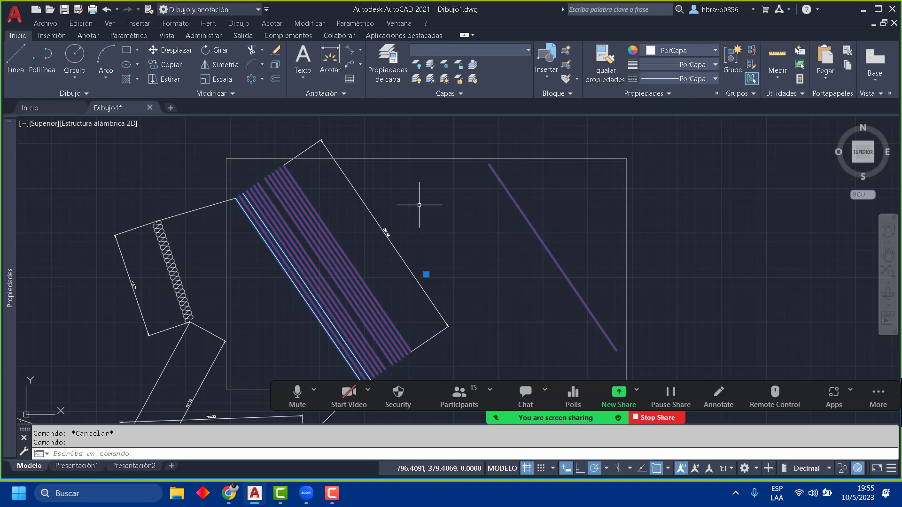
Step: Move the whole line group by its grip and undo the move
{"action": "left_click", "coordinate": [425, 274]}
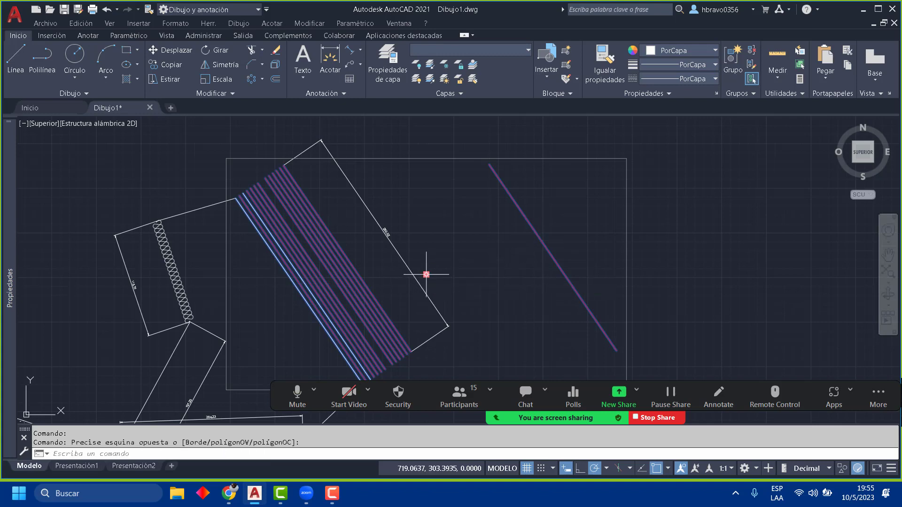
{"action": "left_click", "coordinate": [427, 275]}
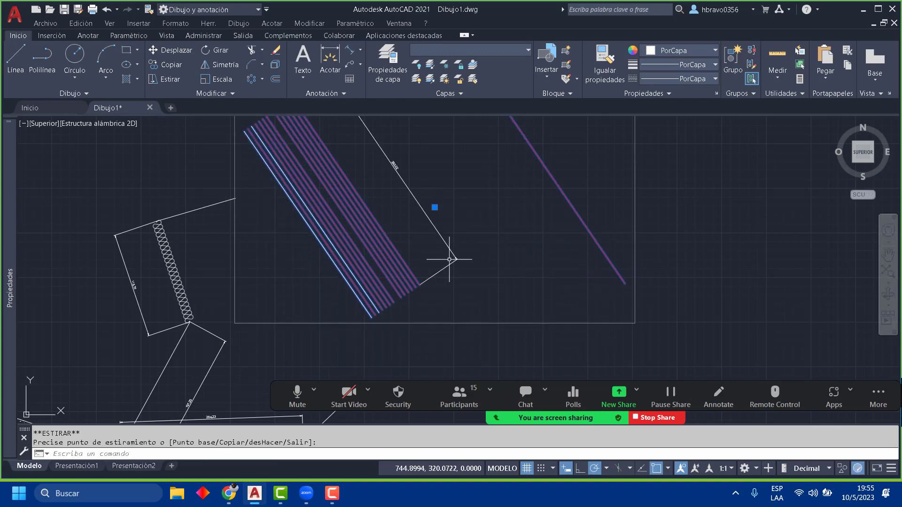
{"action": "key", "text": "ctrl+z"}
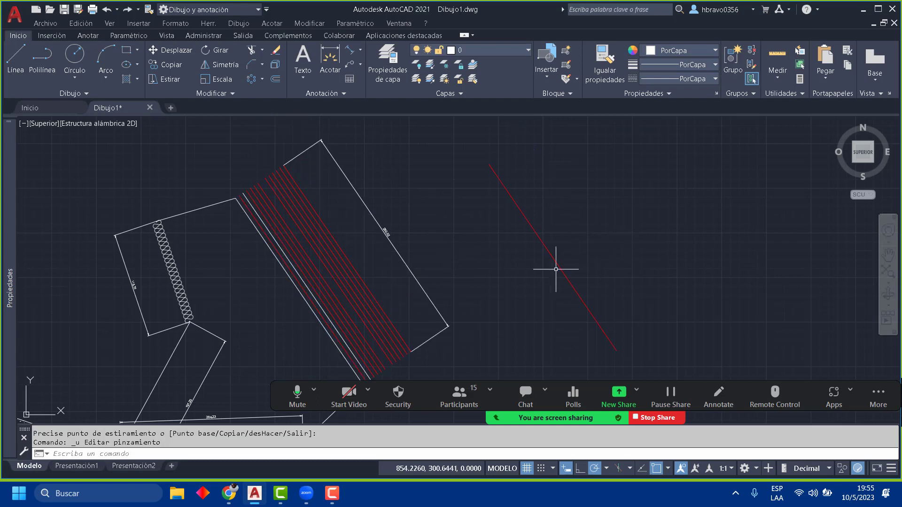
Step: Ungroup the lines, select the separated red line on its own, and undo the ungrouping
{"action": "left_click", "coordinate": [751, 53]}
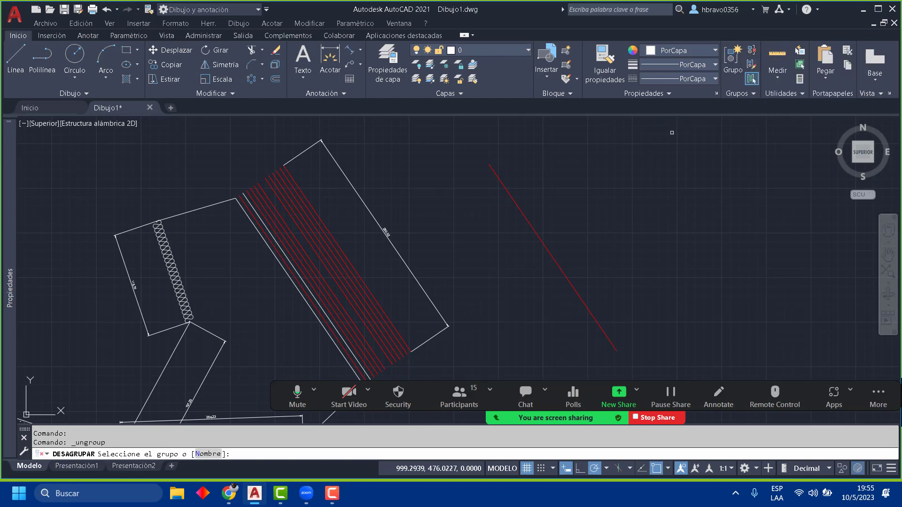
{"action": "left_click", "coordinate": [526, 218]}
{"action": "key", "text": "Return"}
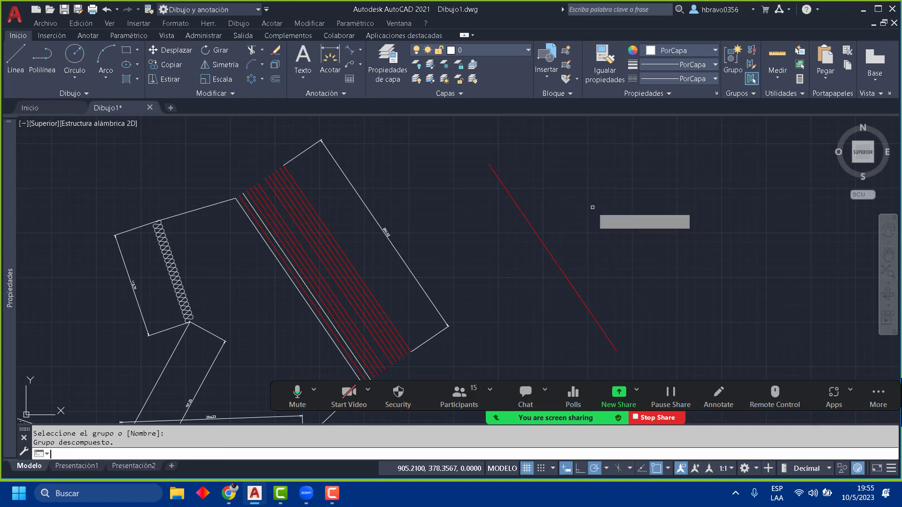
{"action": "key", "text": "Escape"}
{"action": "left_click", "coordinate": [570, 227]}
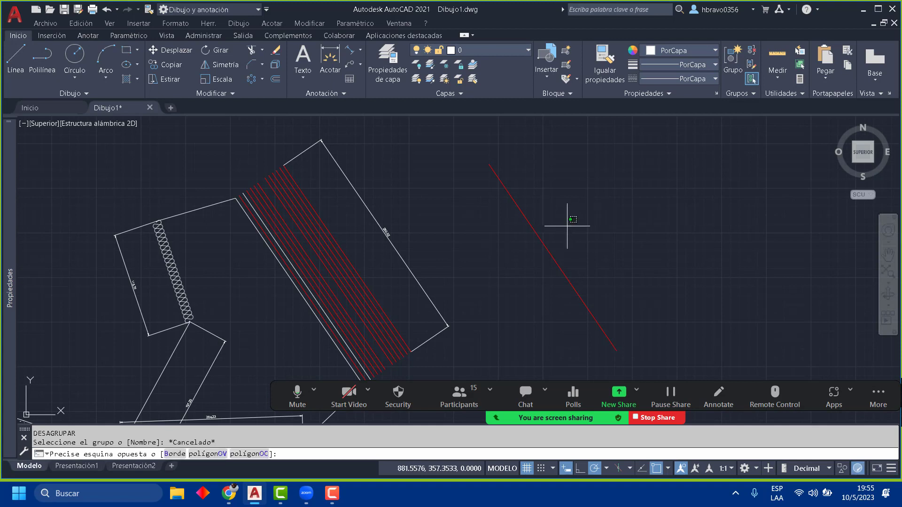
{"action": "left_click", "coordinate": [493, 232]}
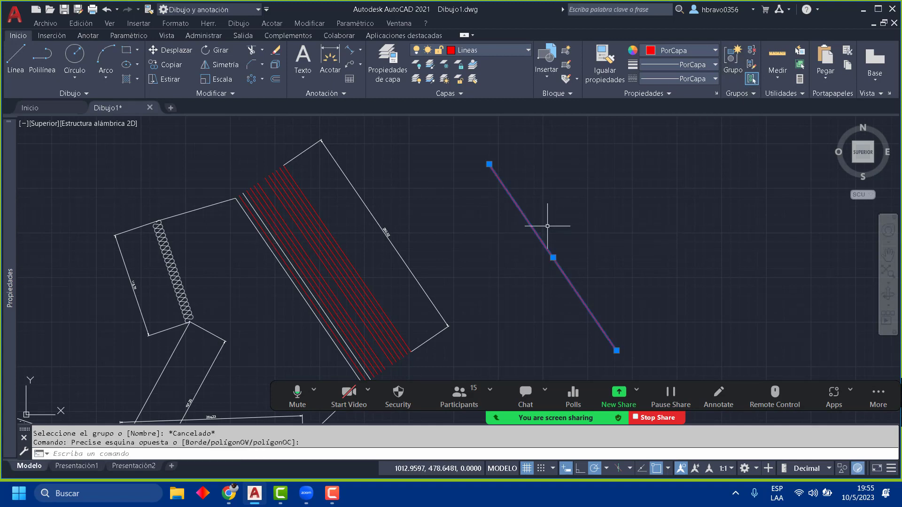
{"action": "key", "text": "Return"}
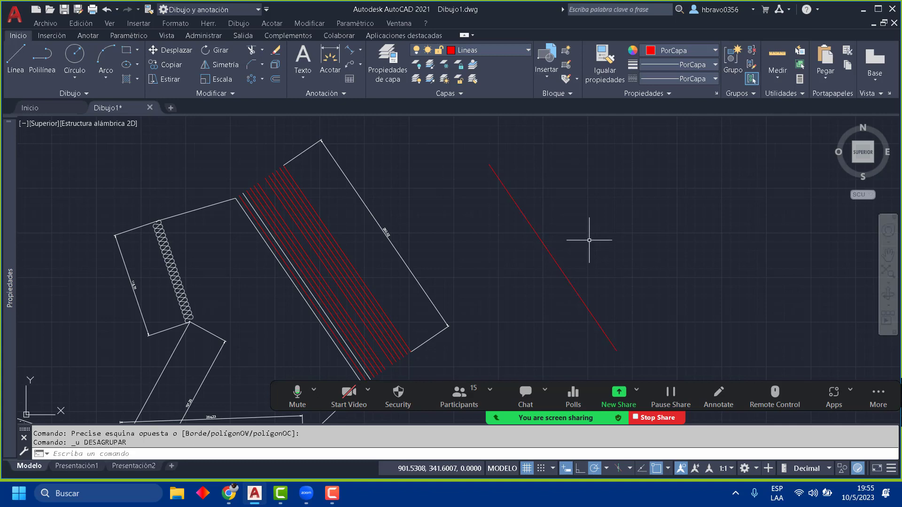
Step: Edit the line group to add the white line joining the top of the circle-patterned strip to the line band
{"action": "left_click", "coordinate": [365, 261]}
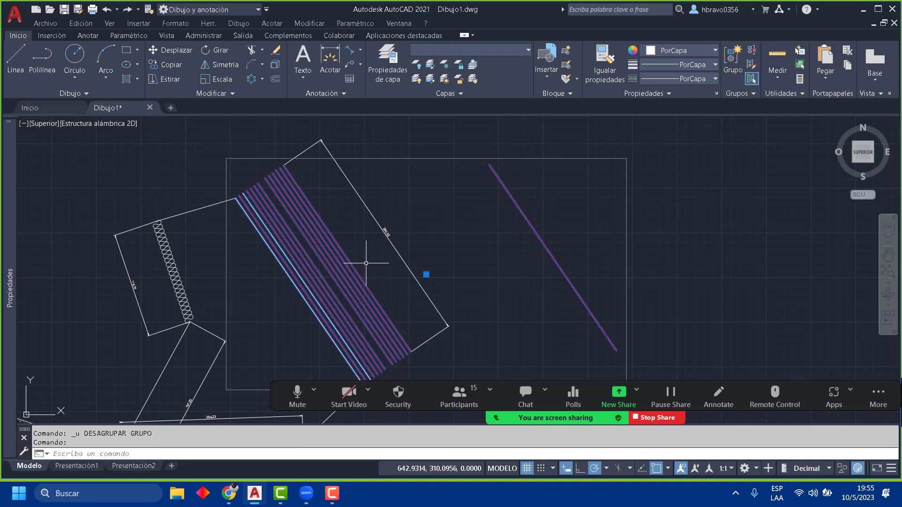
{"action": "left_click", "coordinate": [753, 65]}
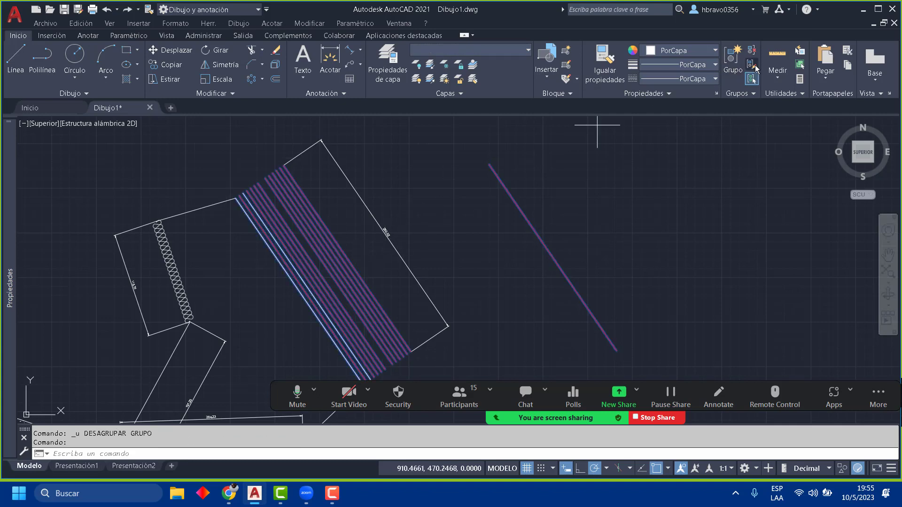
{"action": "left_click", "coordinate": [559, 242]}
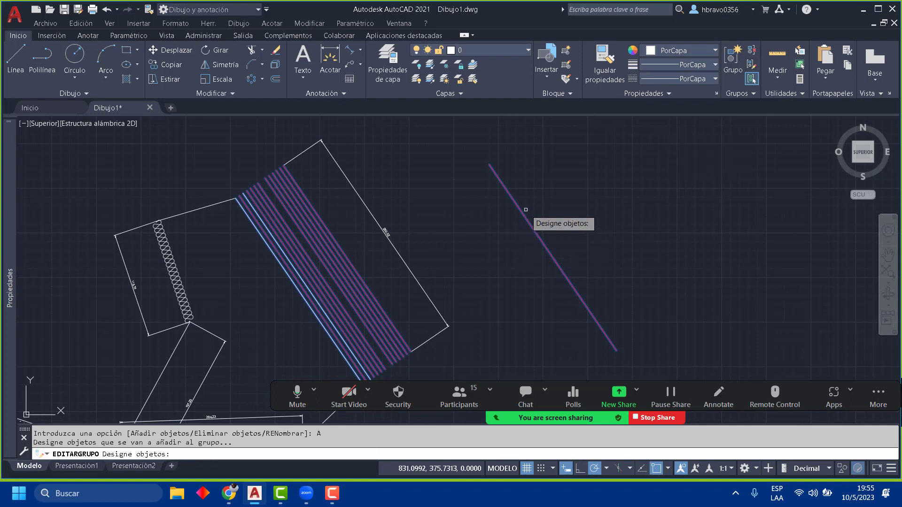
{"action": "left_click", "coordinate": [170, 216]}
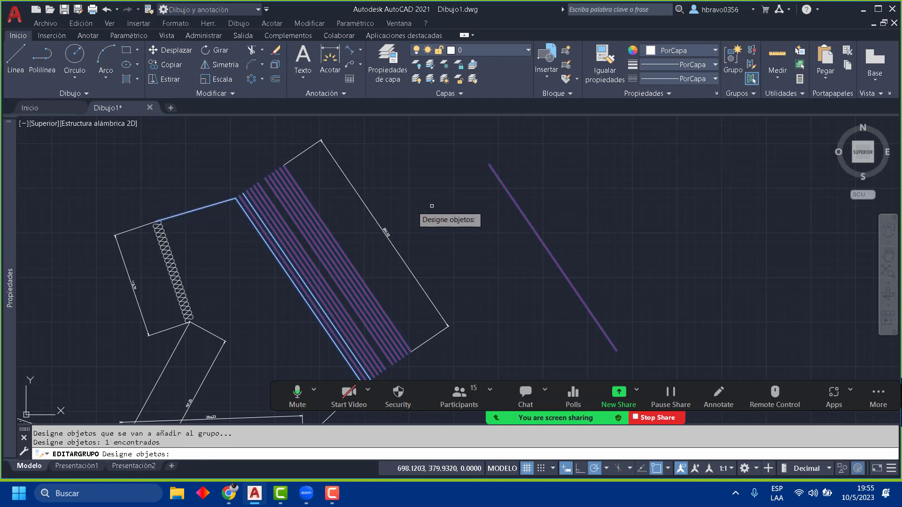
{"action": "key", "text": "Return"}
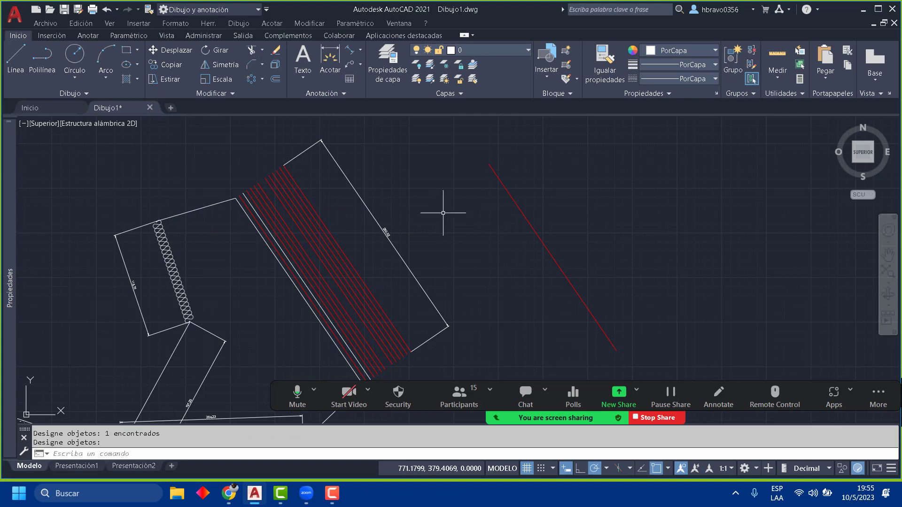
Step: Move the enlarged line group, including the added white line, by its grip and undo the move
{"action": "left_click", "coordinate": [368, 285]}
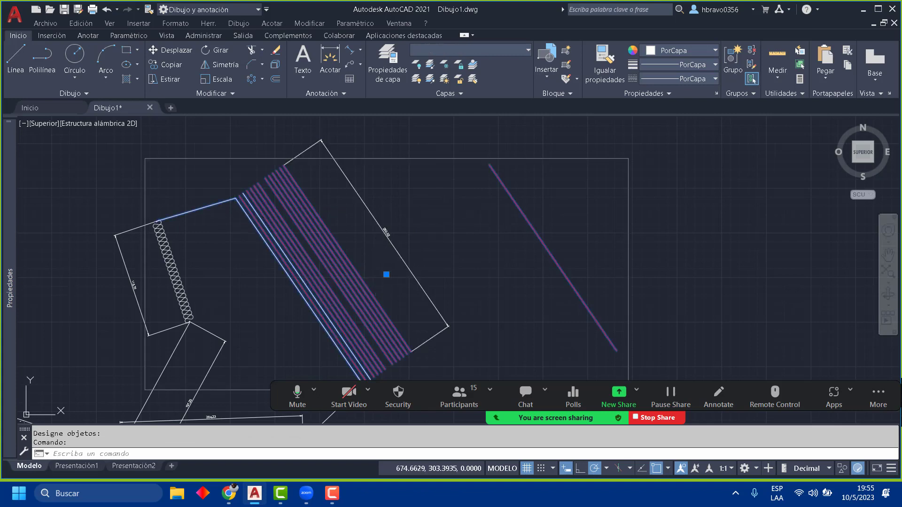
{"action": "left_click", "coordinate": [386, 275]}
{"action": "left_click", "coordinate": [472, 237]}
{"action": "key", "text": "ctrl+z"}
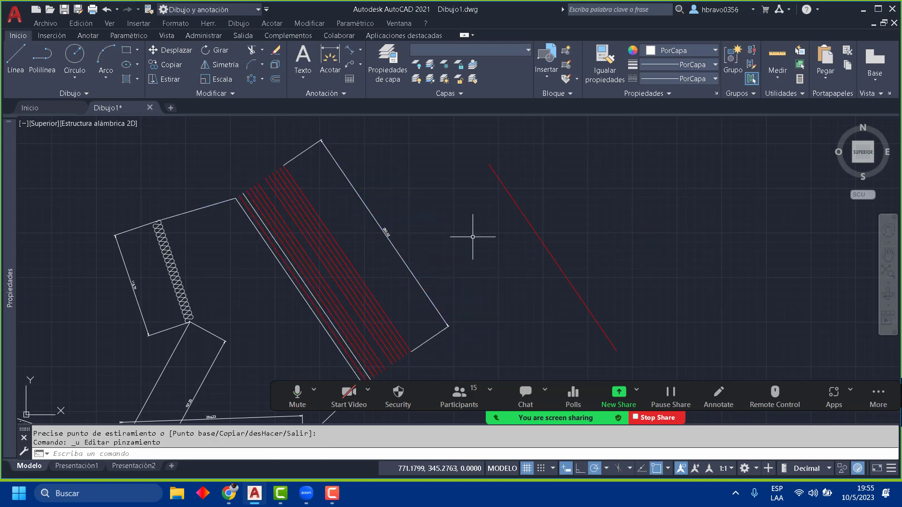
Step: Use Quick measure to inspect the lengths and angles of the polygon outline and the separated red line
{"action": "left_click", "coordinate": [779, 77]}
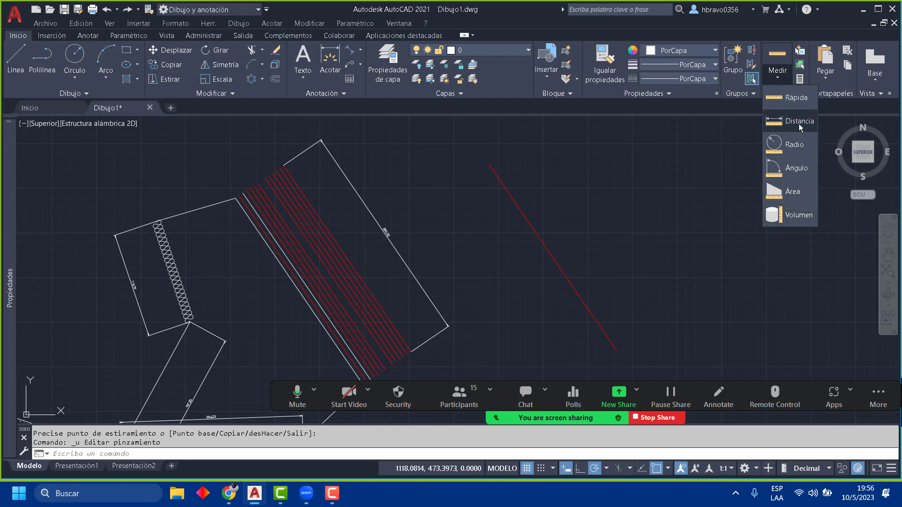
{"action": "left_click", "coordinate": [785, 98]}
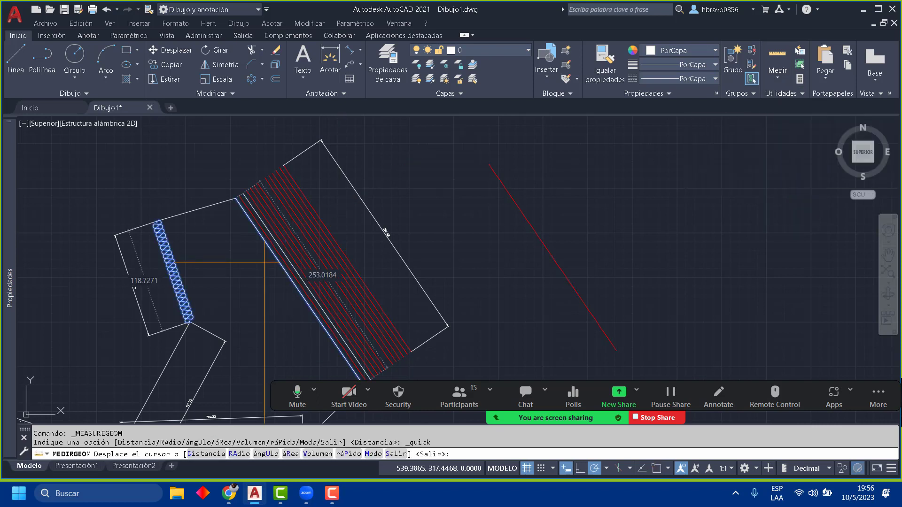
{"action": "mouse_move", "coordinate": [264, 262]}
{"action": "middle_mouse_down"}
{"action": "mouse_move", "coordinate": [457, 158]}
{"action": "mouse_move", "coordinate": [435, 219]}
{"action": "middle_mouse_up"}
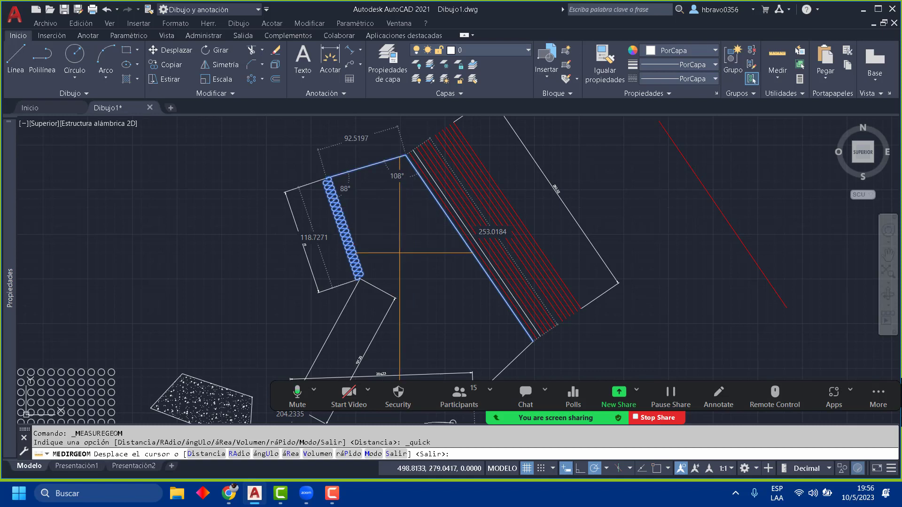
{"action": "scroll", "coordinate": [400, 253], "scroll_direction": "down", "scroll_amount": 4}
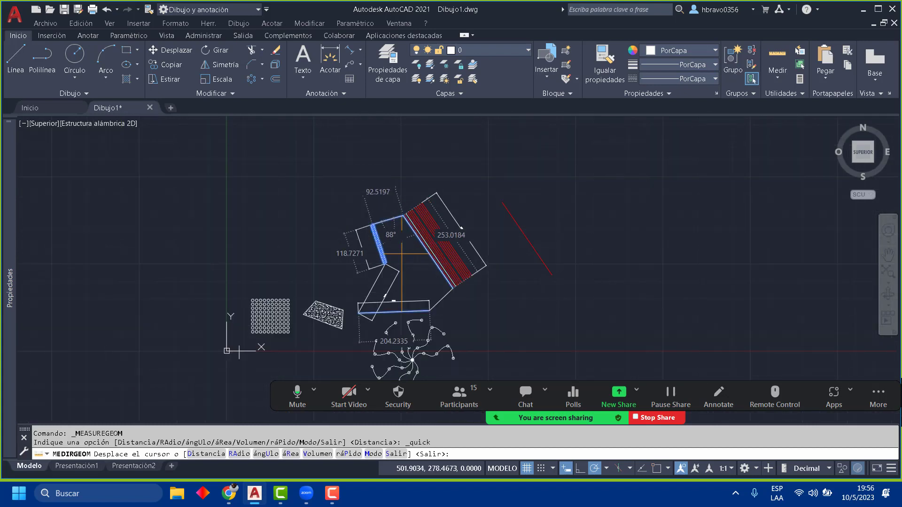
{"action": "scroll", "coordinate": [402, 253], "scroll_direction": "up", "scroll_amount": 2}
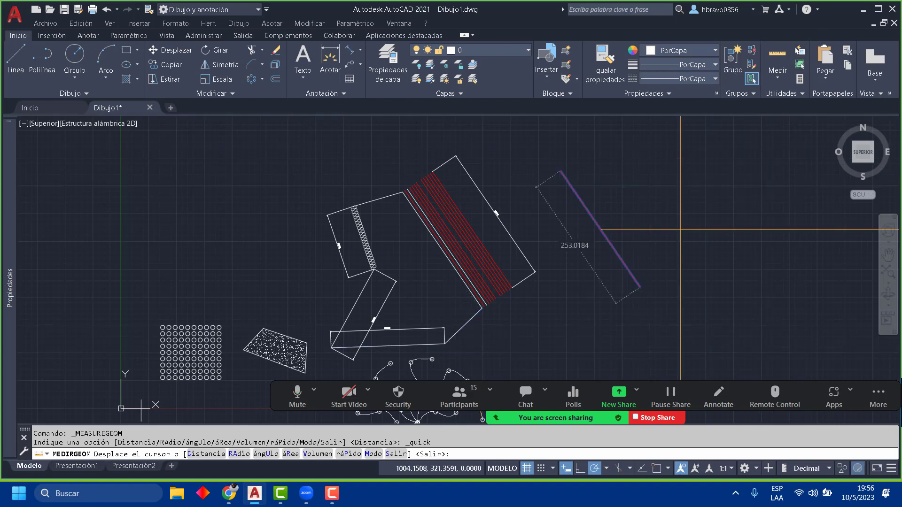
{"action": "key", "text": "Escape"}
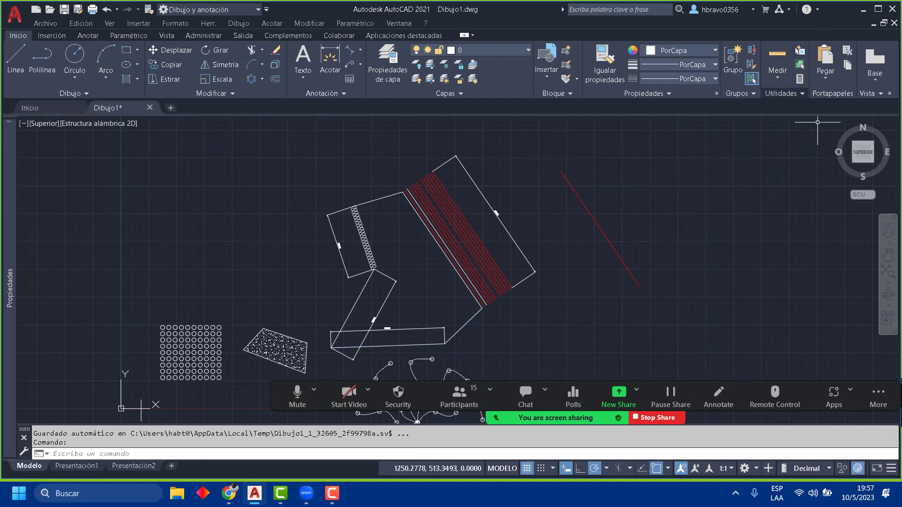
{"action": "key", "text": "Escape"}
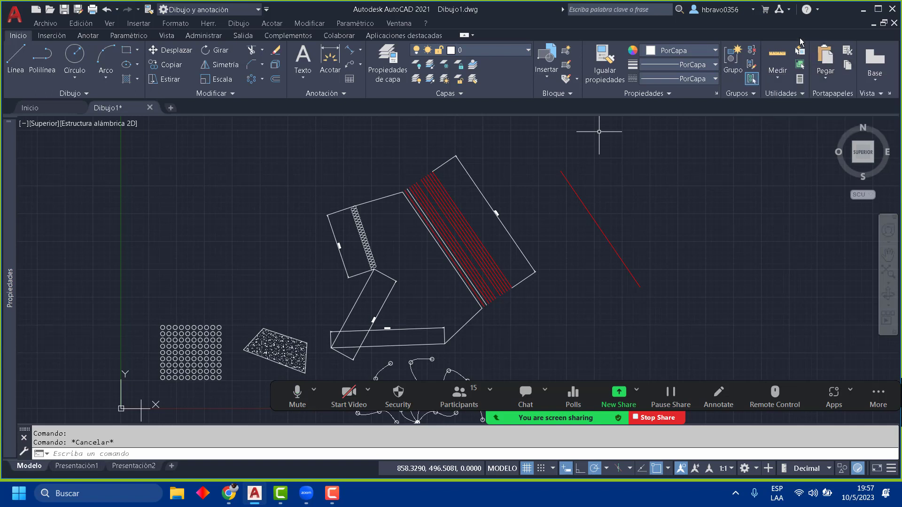
{"action": "left_click", "coordinate": [876, 81]}
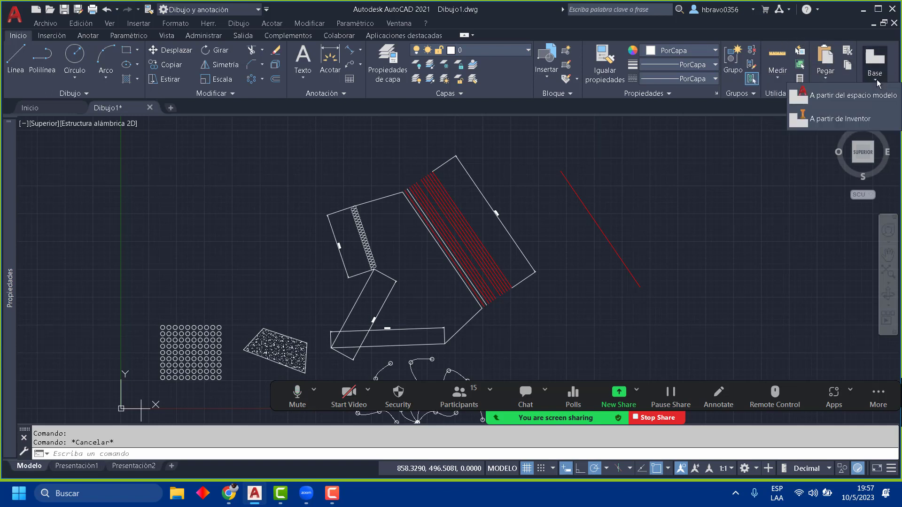
{"action": "left_click", "coordinate": [876, 81]}
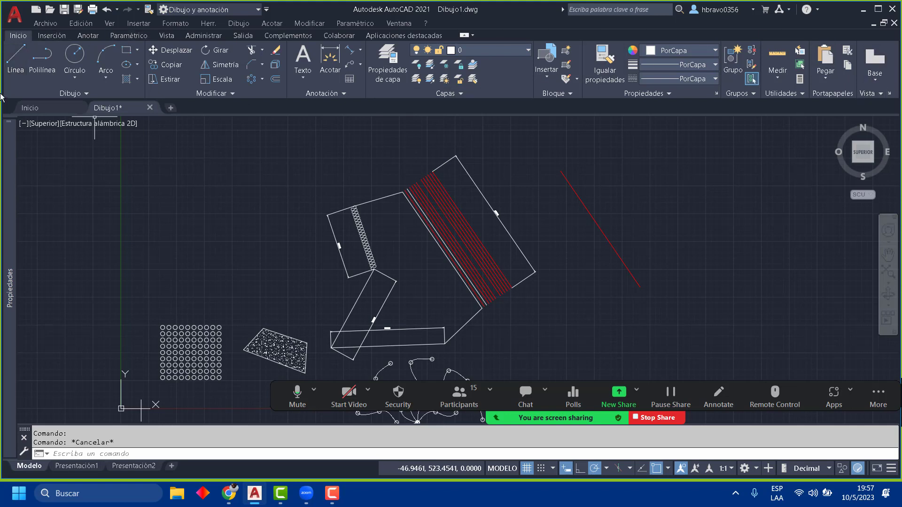
{"action": "left_click", "coordinate": [52, 36]}
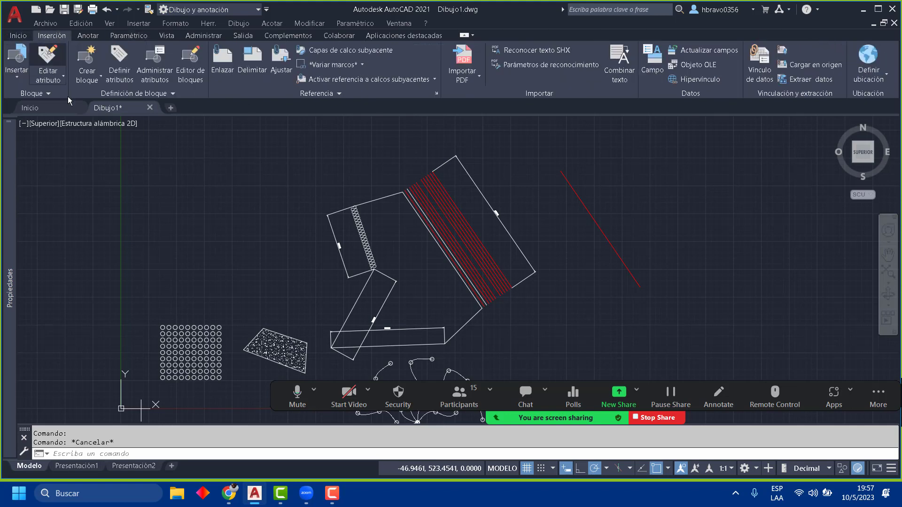
{"action": "left_click", "coordinate": [18, 37]}
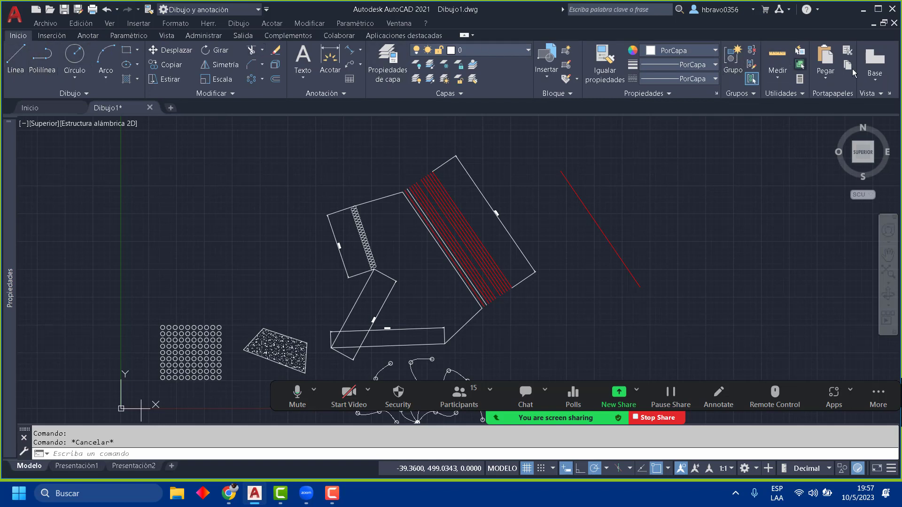
Step: Open the gallery of blocks available for insertion, containing the Arbolito block
{"action": "left_click", "coordinate": [53, 36]}
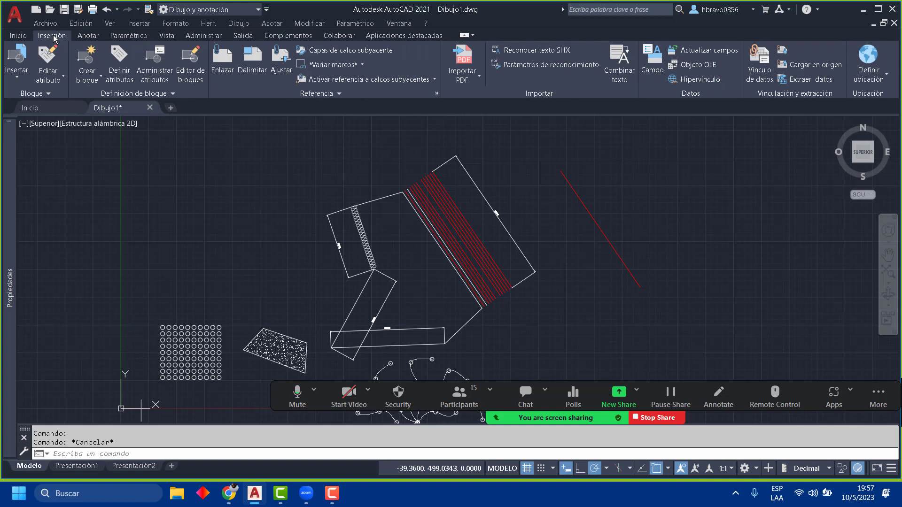
{"action": "left_click", "coordinate": [14, 75]}
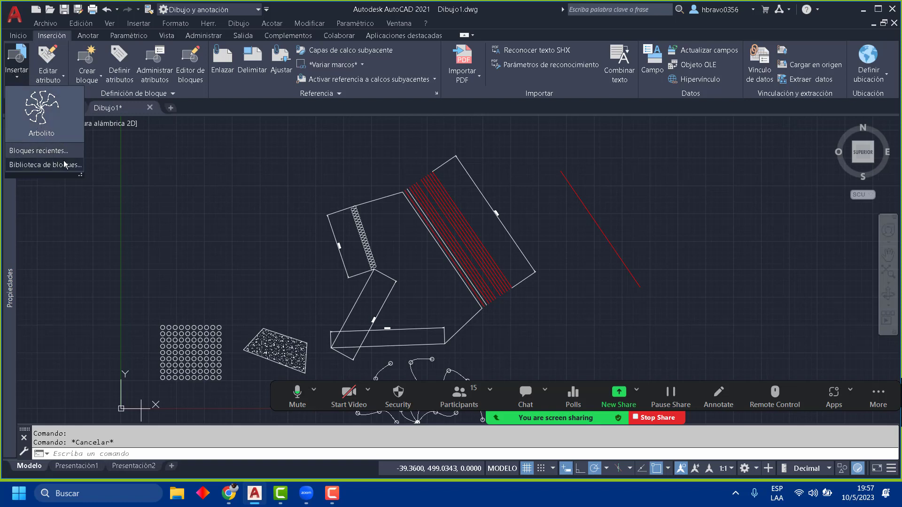
Step: Examine the block insertion and attribute tools, including the options for defining an attribute, and leave without creating one
{"action": "left_click", "coordinate": [64, 81]}
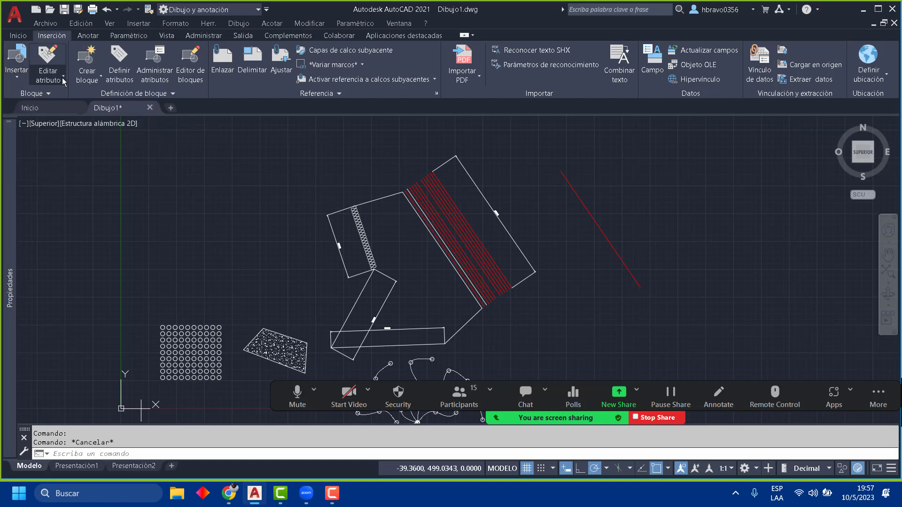
{"action": "left_click", "coordinate": [63, 81]}
{"action": "left_click", "coordinate": [94, 75]}
{"action": "left_click", "coordinate": [94, 76]}
{"action": "left_click", "coordinate": [125, 64]}
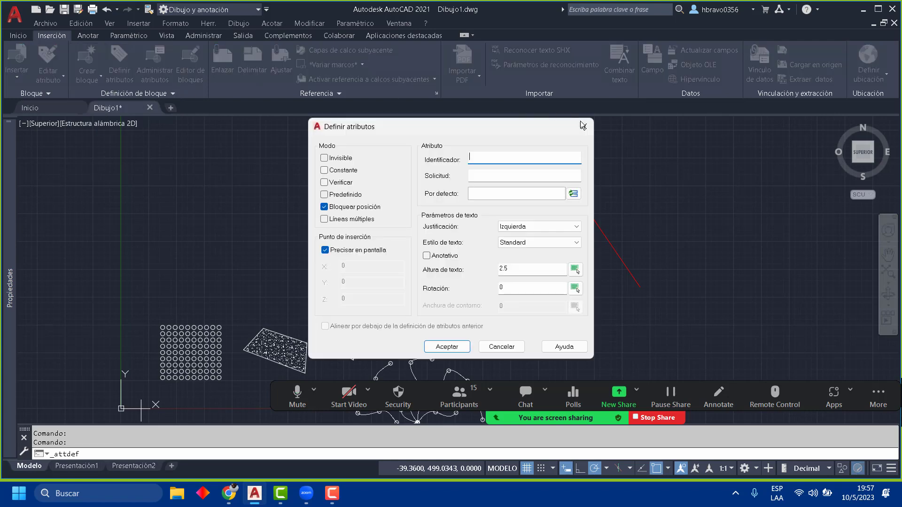
{"action": "left_click", "coordinate": [583, 126]}
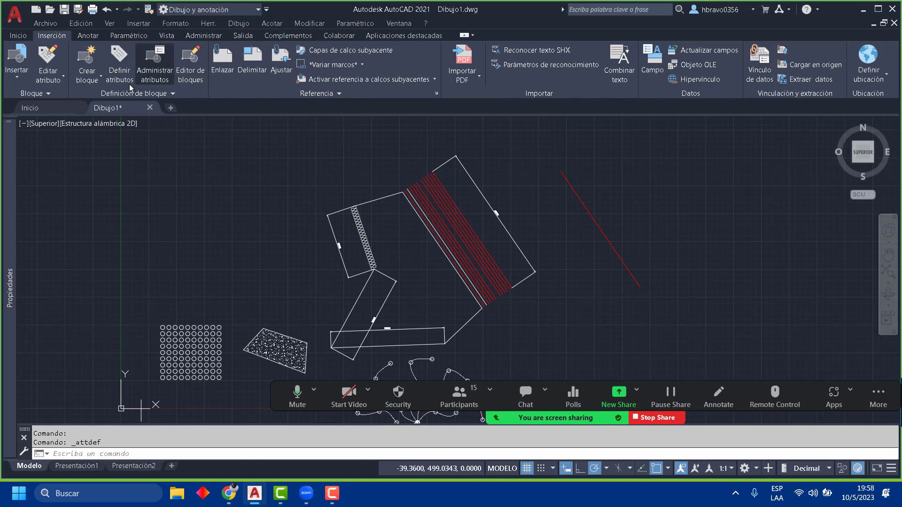
Step: Examine the annotation tools with their dimension and text style choices, and the parametric constraint tools
{"action": "left_click", "coordinate": [87, 36]}
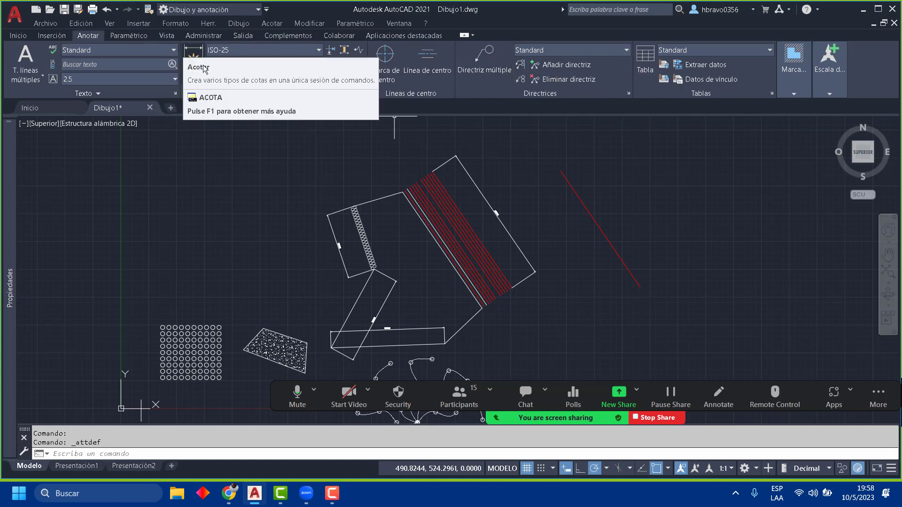
{"action": "left_click", "coordinate": [318, 50]}
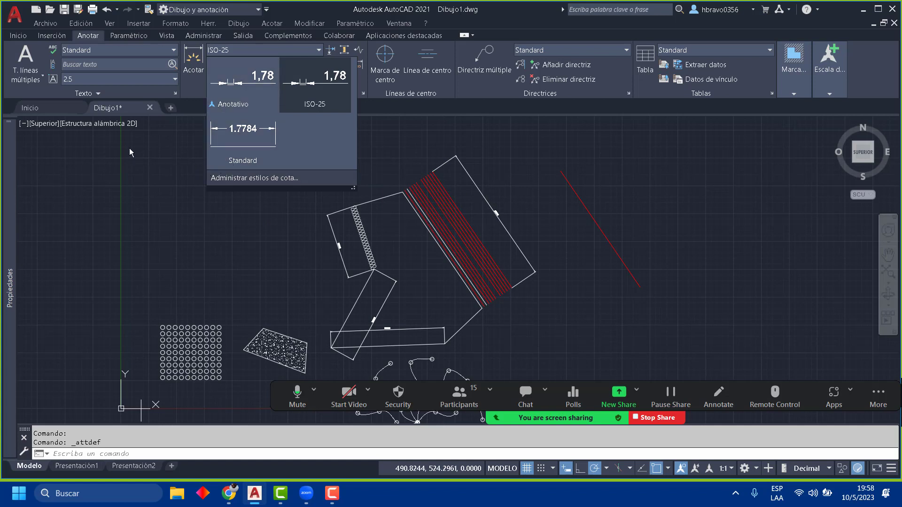
{"action": "left_click", "coordinate": [335, 6]}
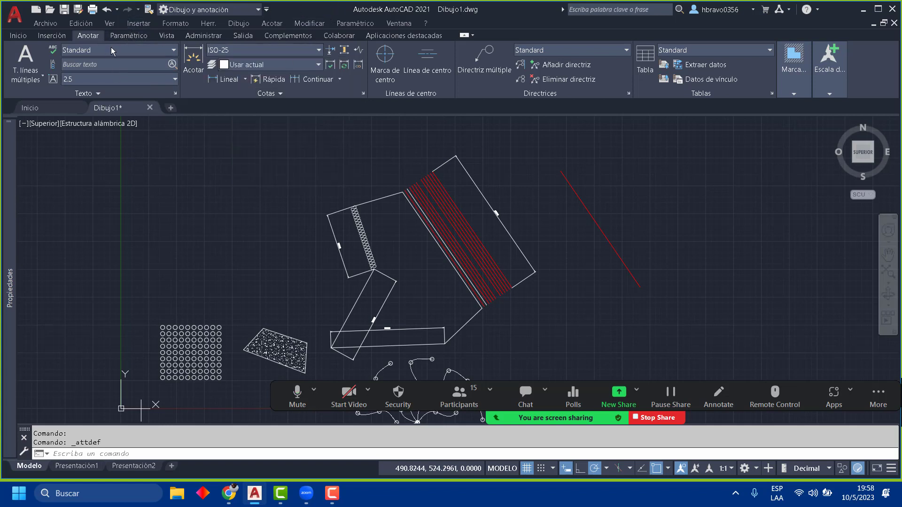
{"action": "left_click", "coordinate": [173, 51]}
{"action": "left_click", "coordinate": [174, 52]}
{"action": "left_click", "coordinate": [18, 36]}
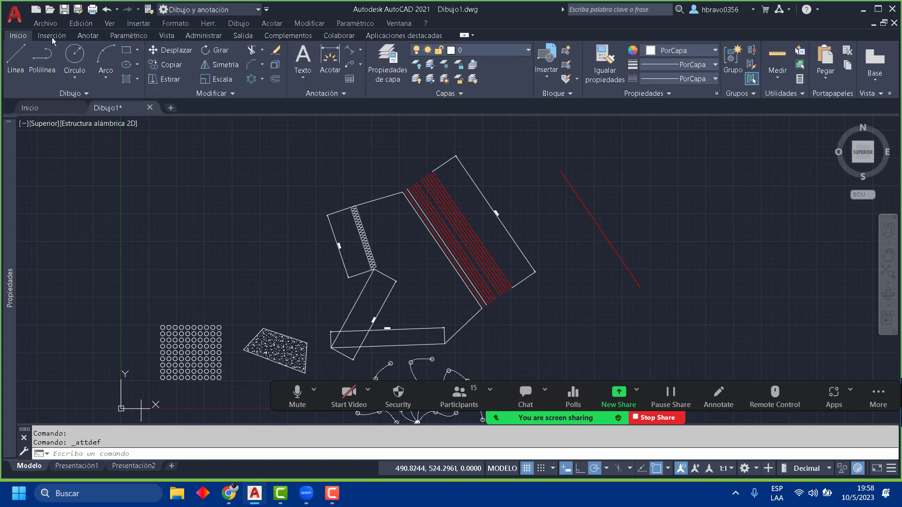
{"action": "left_click", "coordinate": [88, 37]}
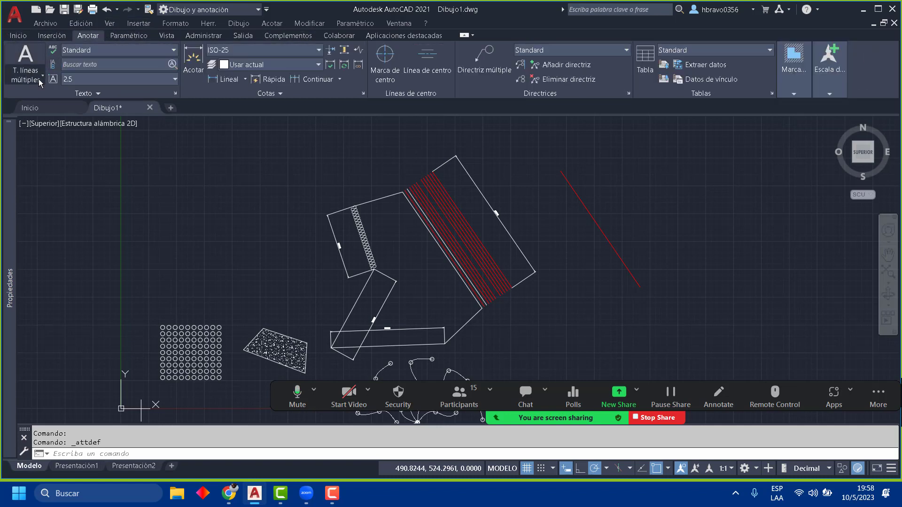
{"action": "left_click", "coordinate": [41, 78]}
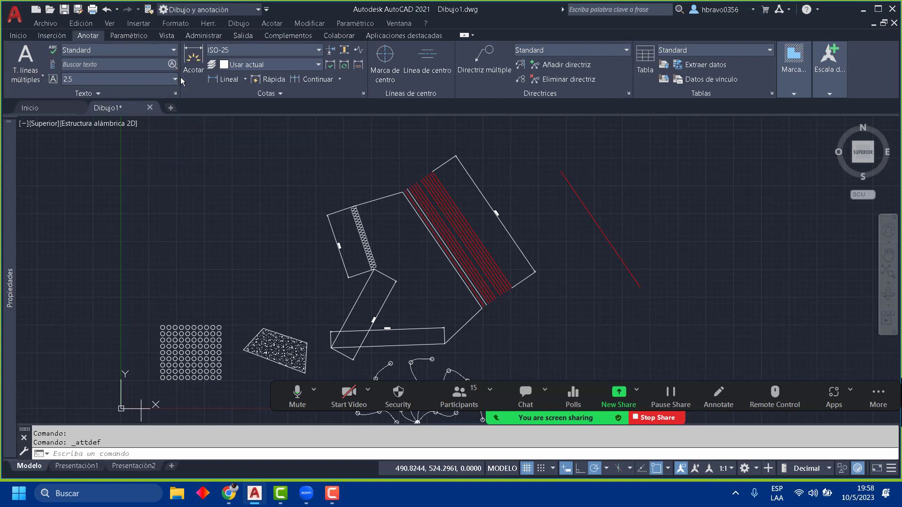
{"action": "left_click", "coordinate": [129, 37]}
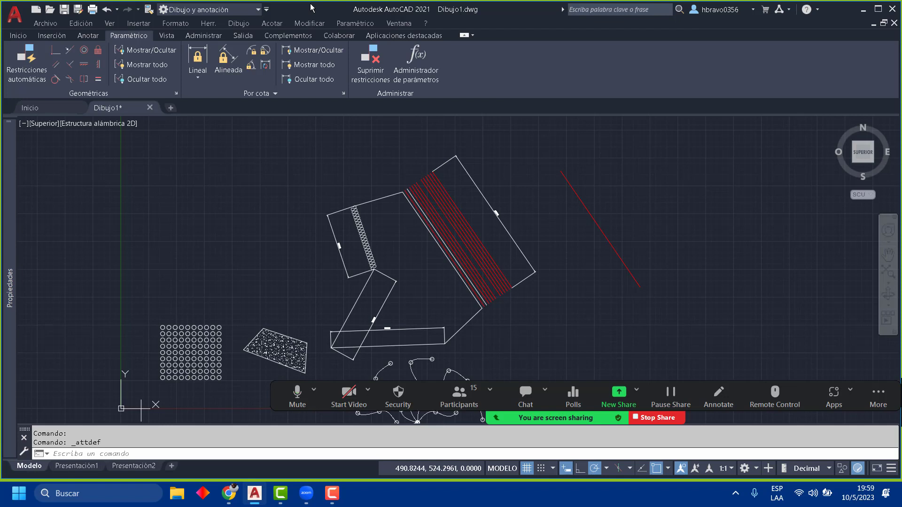
Step: Draw a long, nearly horizontal line in the empty area above the existing figures
{"action": "mouse_move", "coordinate": [213, 176]}
{"action": "middle_mouse_down"}
{"action": "mouse_move", "coordinate": [288, 244]}
{"action": "mouse_move", "coordinate": [316, 245]}
{"action": "middle_mouse_up"}
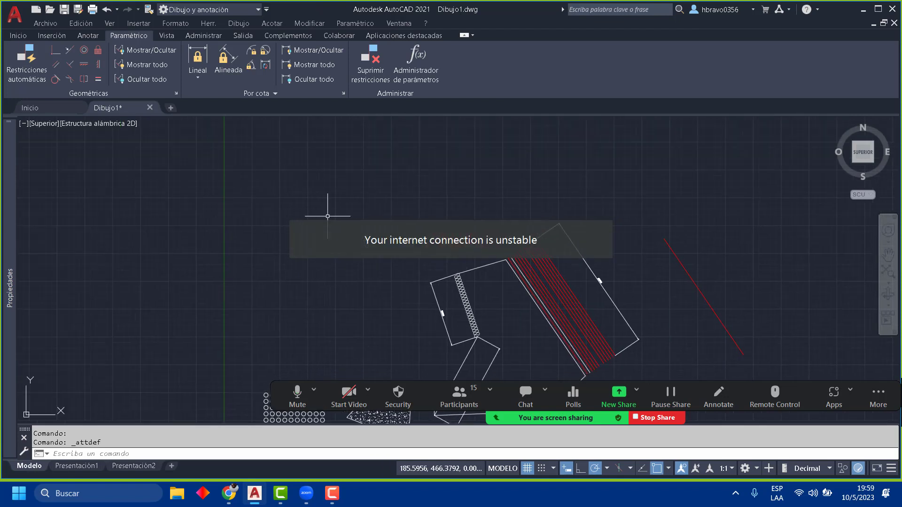
{"action": "left_click", "coordinate": [21, 38]}
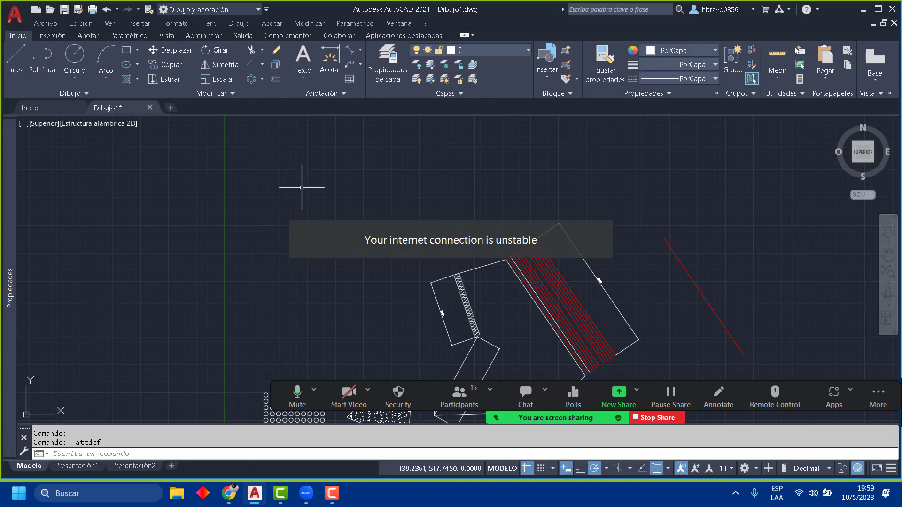
{"action": "left_click", "coordinate": [280, 179]}
{"action": "key", "text": "Escape"}
{"action": "left_click", "coordinate": [16, 57]}
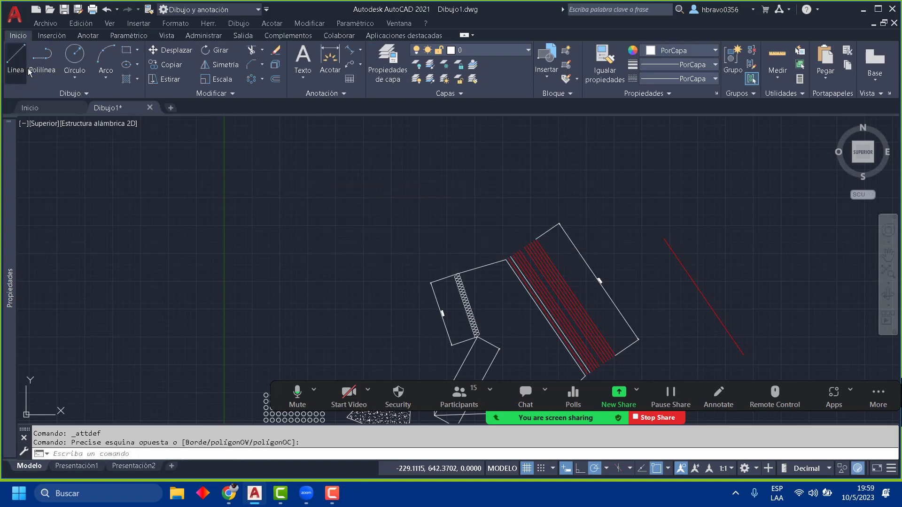
{"action": "left_click", "coordinate": [304, 189]}
{"action": "left_click", "coordinate": [549, 179]}
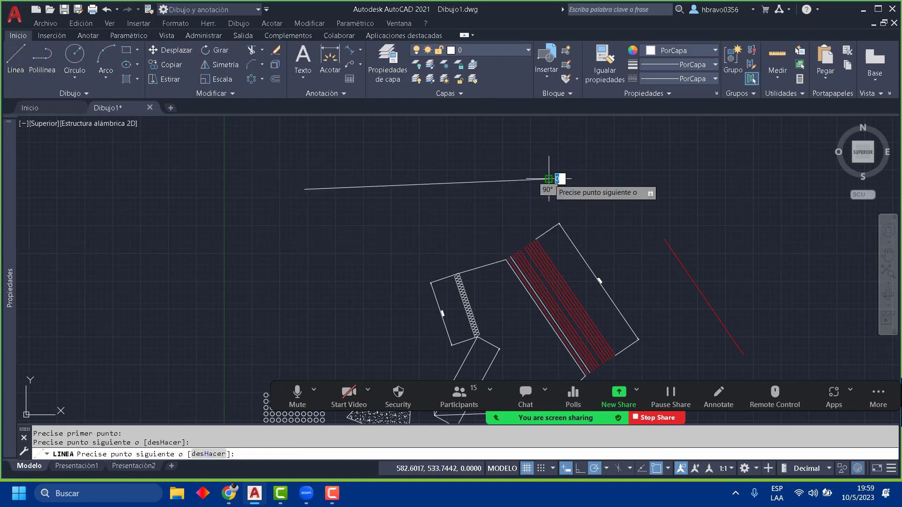
{"action": "key", "text": "Return"}
Step: Draw a second line sloping down to the right so that it crosses the nearly horizontal one
{"action": "key", "text": "Return"}
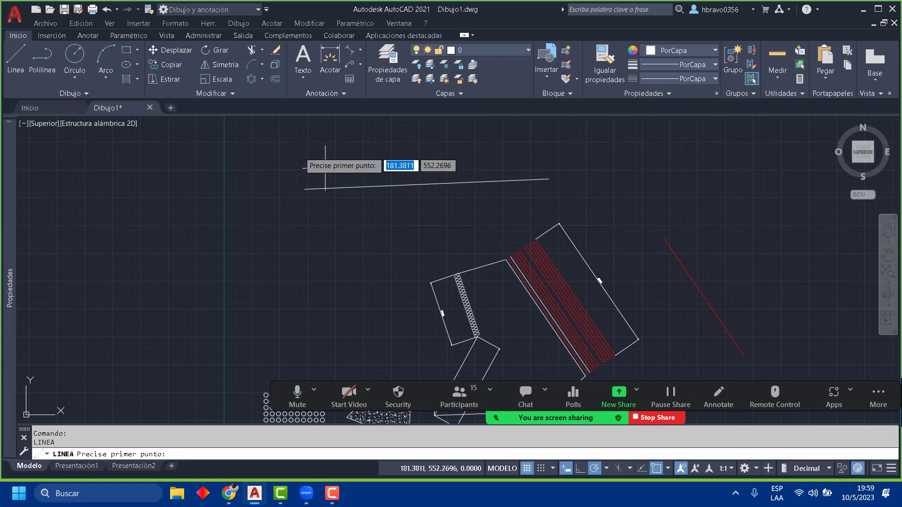
{"action": "left_click", "coordinate": [280, 136]}
{"action": "left_click", "coordinate": [439, 204]}
{"action": "key", "text": "Return"}
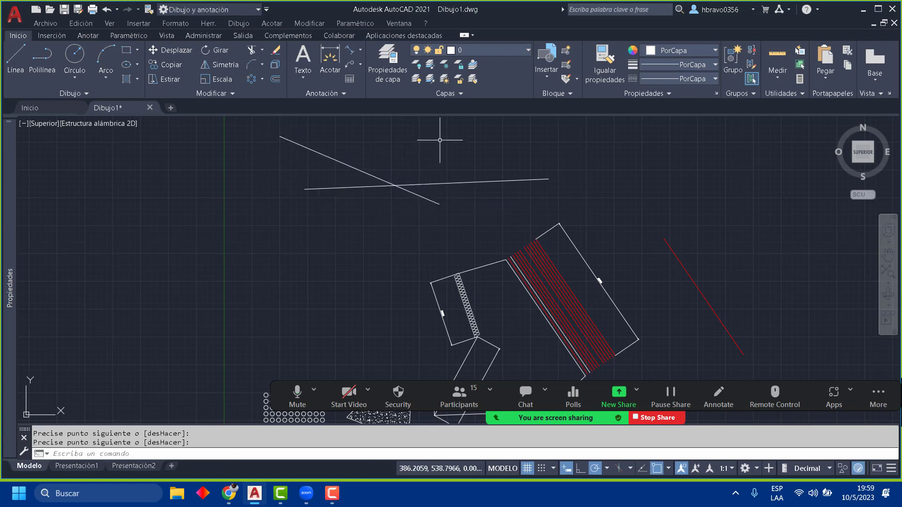
Step: Apply a perpendicular constraint to the two crossing lines, with the nearly horizontal line as the first object
{"action": "middle_click_drag", "start_coordinate": [432, 193], "coordinate": [421, 226]}
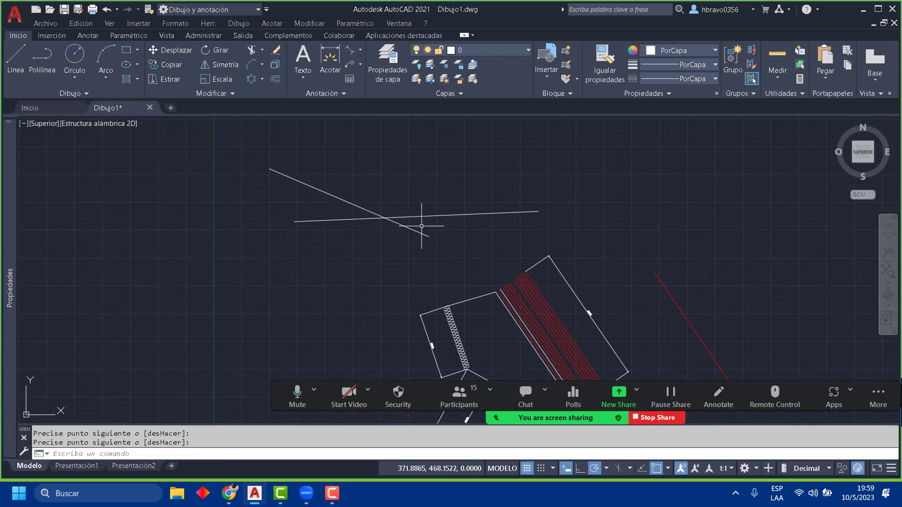
{"action": "left_click", "coordinate": [457, 215]}
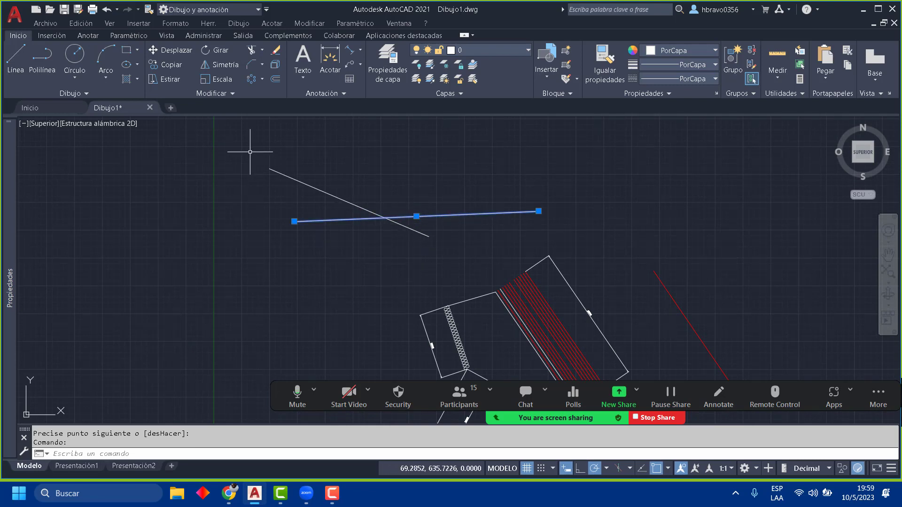
{"action": "left_click", "coordinate": [134, 37]}
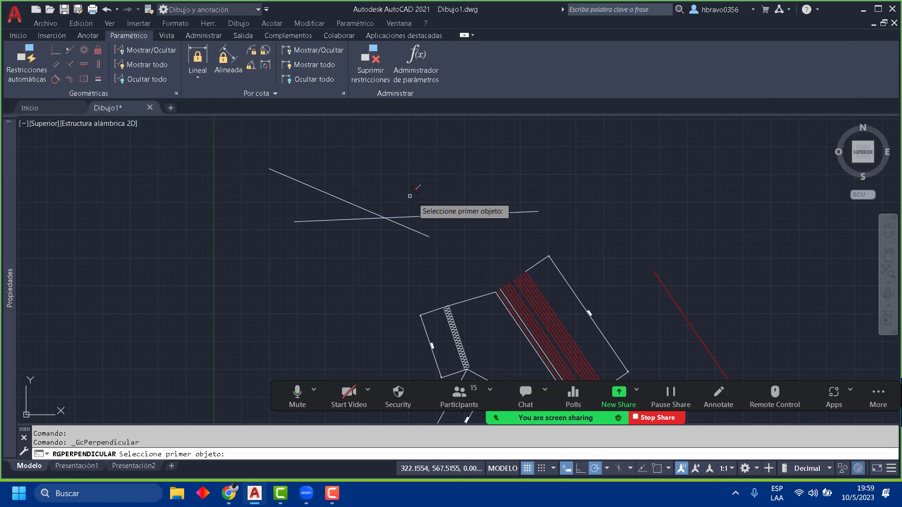
{"action": "left_click", "coordinate": [430, 213]}
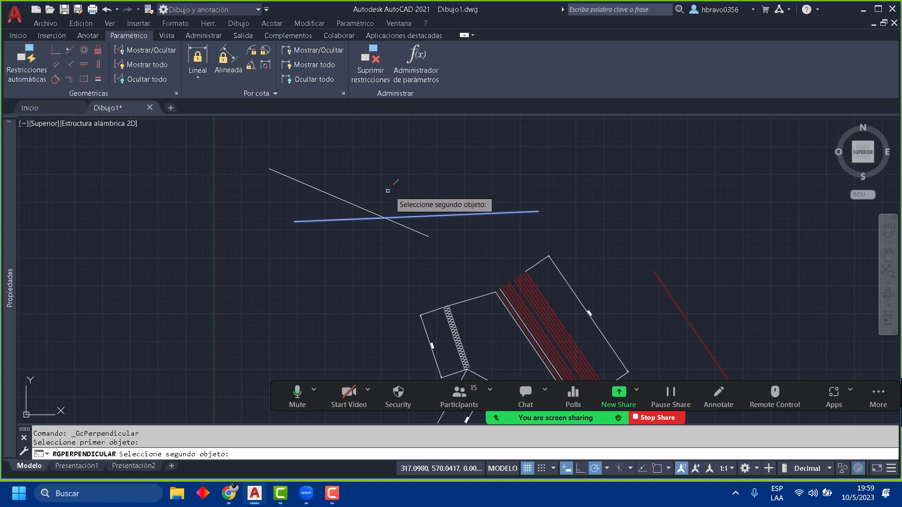
{"action": "left_click", "coordinate": [353, 202]}
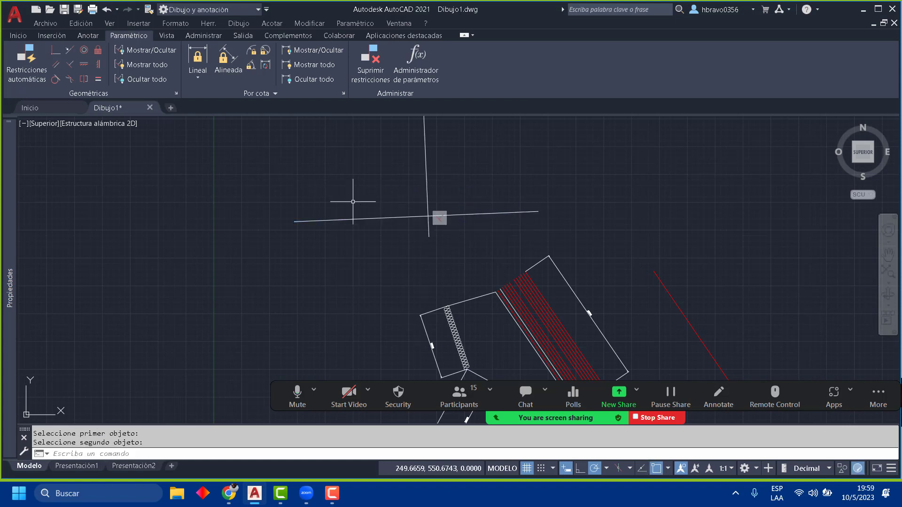
Step: Shift the upright line down and right by its midpoint grip, and stretch its upper endpoint toward the right
{"action": "middle_click_drag", "start_coordinate": [443, 221], "coordinate": [392, 297]}
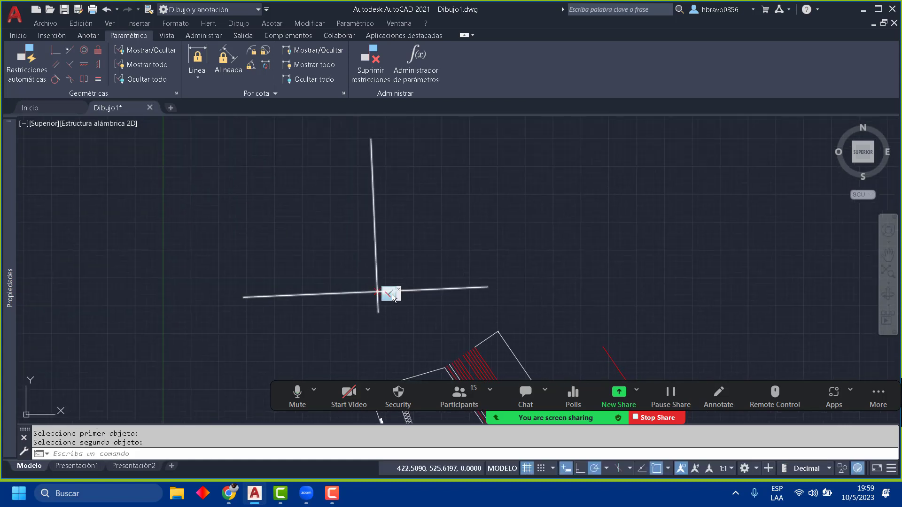
{"action": "left_click", "coordinate": [374, 237]}
{"action": "left_click", "coordinate": [380, 224]}
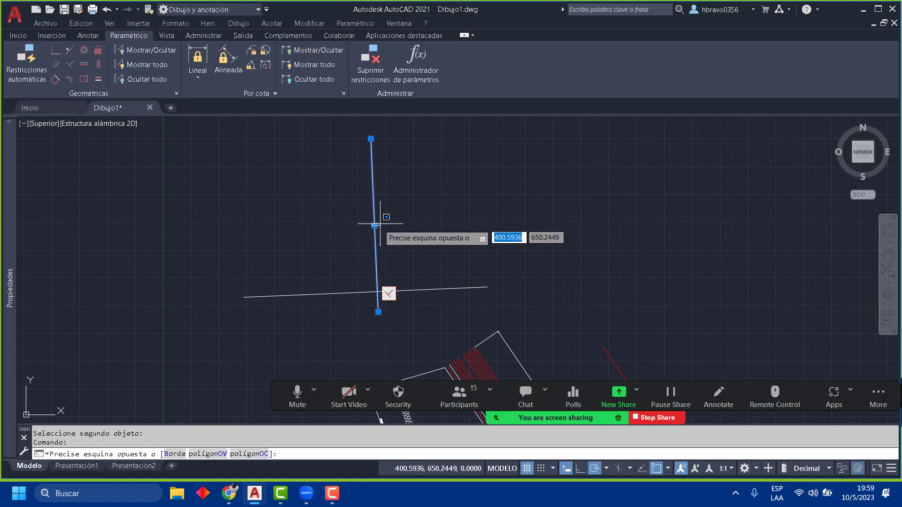
{"action": "left_click", "coordinate": [374, 226]}
{"action": "left_click", "coordinate": [375, 226]}
{"action": "left_click", "coordinate": [475, 201]}
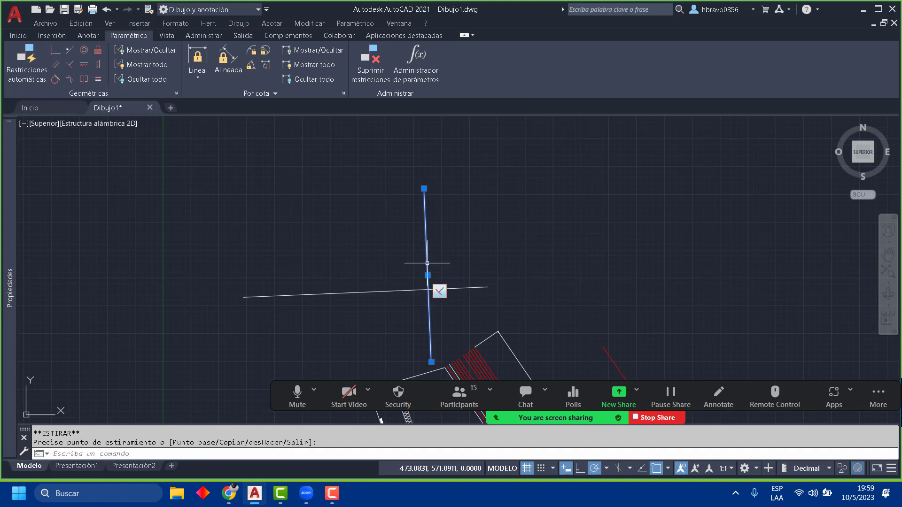
{"action": "left_click", "coordinate": [502, 188]}
{"action": "middle_click_drag", "start_coordinate": [457, 263], "coordinate": [404, 184]}
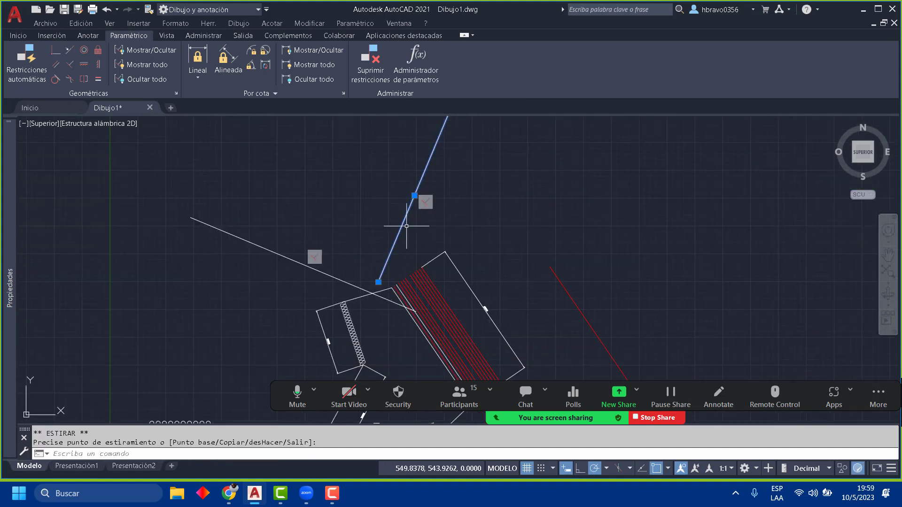
Step: Select the other constrained line and stretch its left endpoint downward to make its slope gentler
{"action": "left_click", "coordinate": [322, 279]}
{"action": "left_click", "coordinate": [336, 251]}
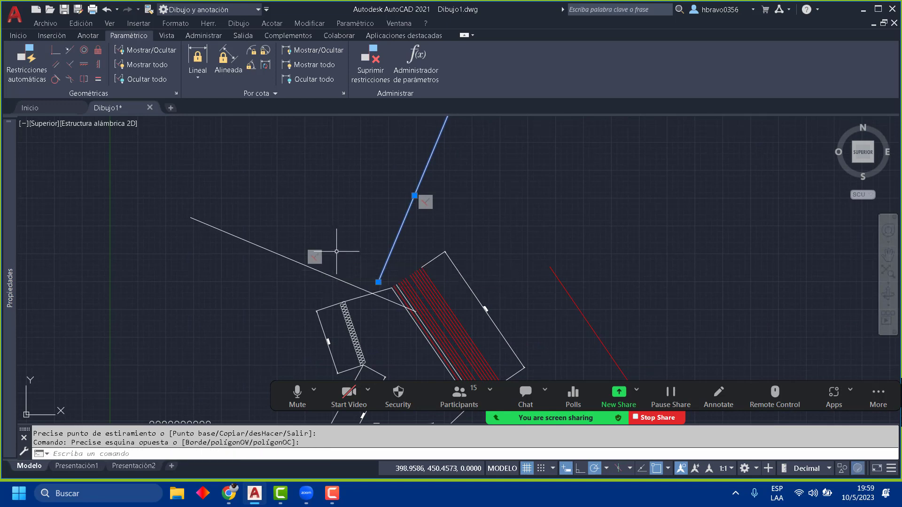
{"action": "left_click", "coordinate": [368, 283]}
{"action": "left_click", "coordinate": [304, 285]}
{"action": "left_click", "coordinate": [191, 217]}
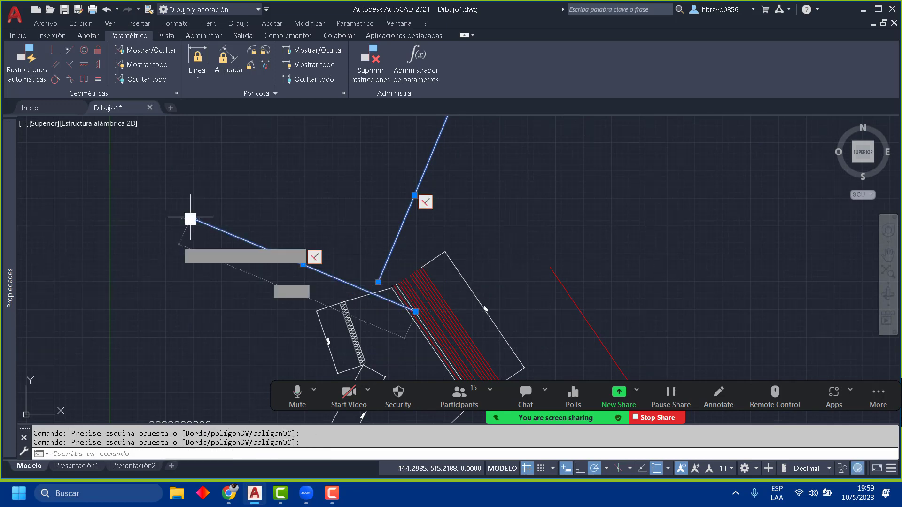
{"action": "left_click", "coordinate": [169, 279]}
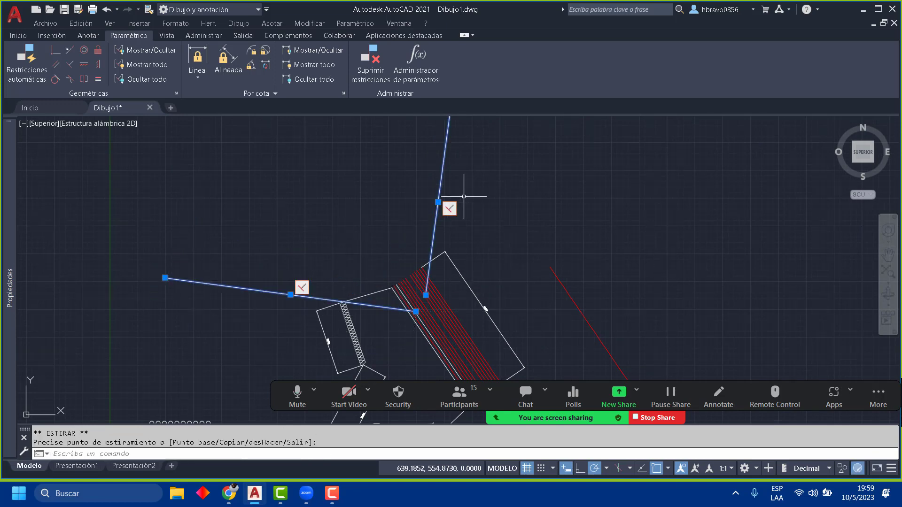
Step: Move the upright line by its midpoint onto the midpoint of the gently sloping line
{"action": "left_click", "coordinate": [438, 202]}
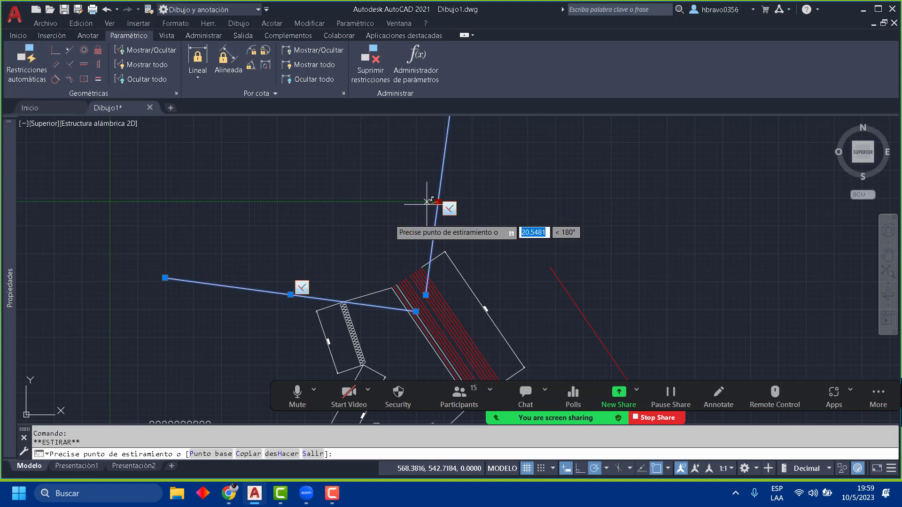
{"action": "left_click", "coordinate": [291, 295]}
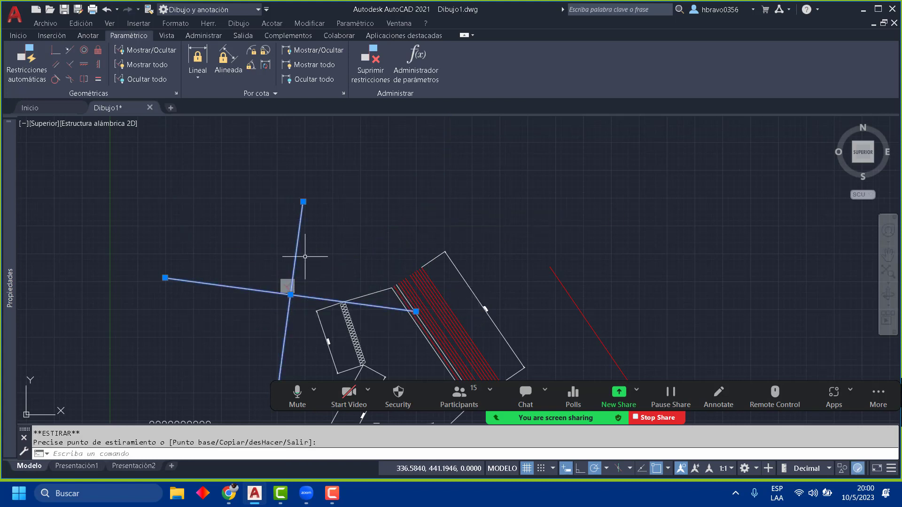
{"action": "key", "text": "Escape"}
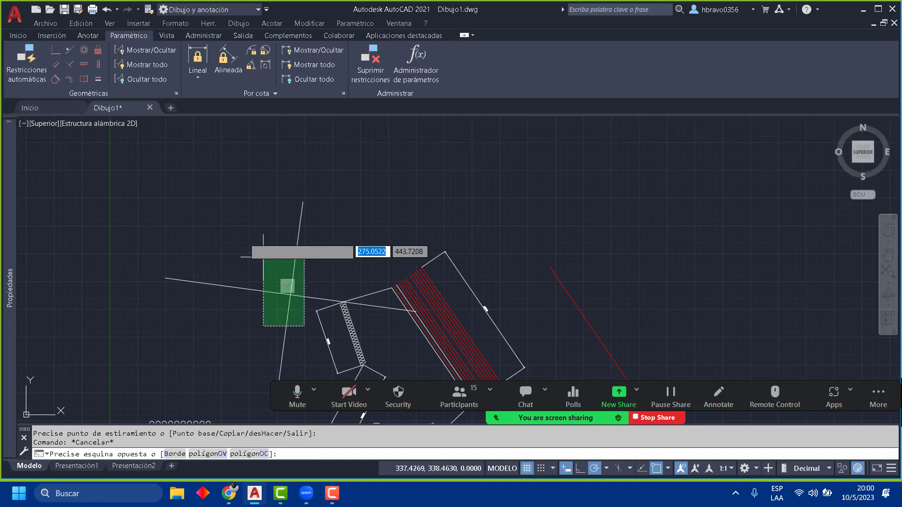
Step: Select both perpendicular lines and move them by their shared midpoint to the empty area above the figures
{"action": "left_click", "coordinate": [239, 233]}
{"action": "left_click", "coordinate": [239, 234]}
{"action": "left_click", "coordinate": [291, 295]}
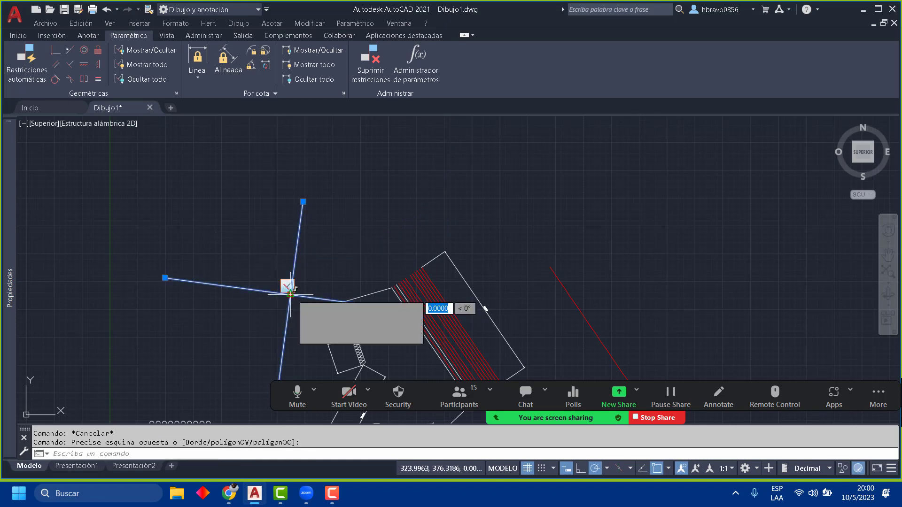
{"action": "left_click", "coordinate": [350, 181]}
{"action": "middle_click_drag", "start_coordinate": [350, 182], "coordinate": [365, 321]}
{"action": "middle_click_drag", "start_coordinate": [353, 240], "coordinate": [326, 173]}
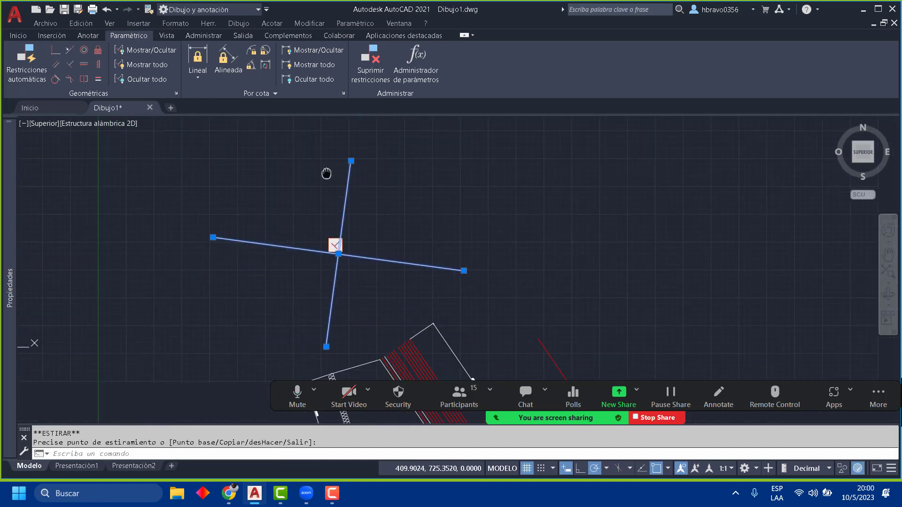
{"action": "key", "text": "Escape"}
{"action": "key", "text": "Escape"}
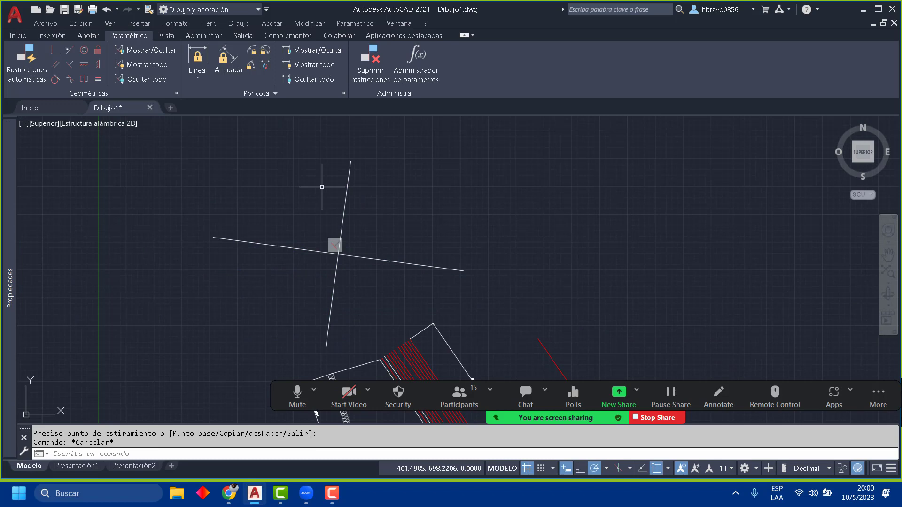
Step: Apply a coincident constraint joining the upright line's lower endpoint to the right endpoint of the gently sloping line
{"action": "left_click", "coordinate": [55, 51]}
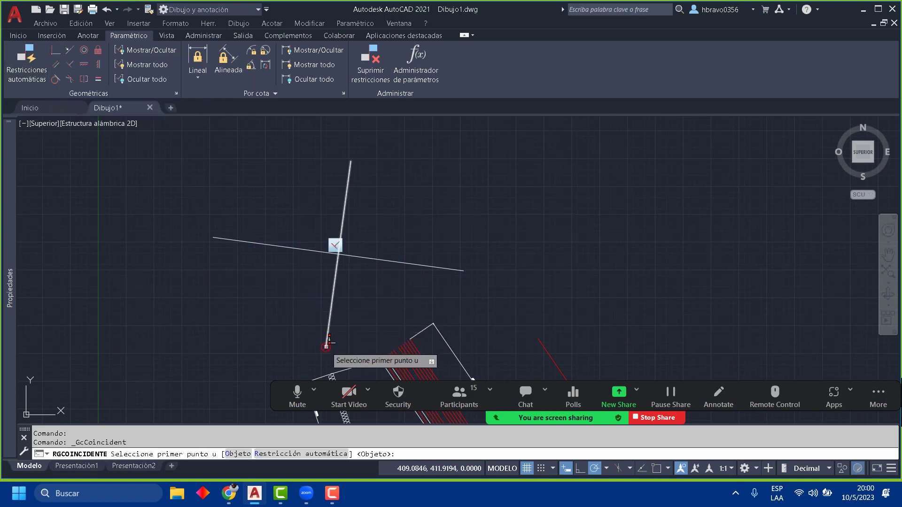
{"action": "left_click", "coordinate": [326, 346]}
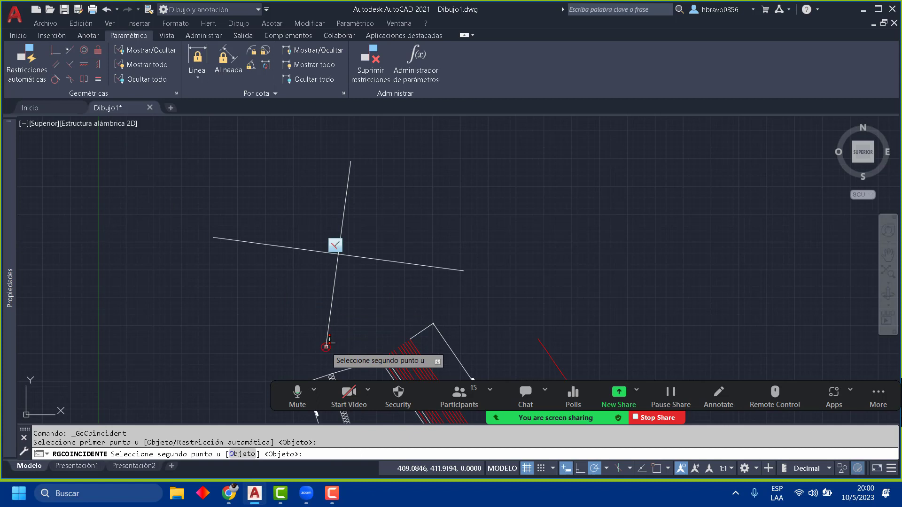
{"action": "left_click", "coordinate": [467, 269]}
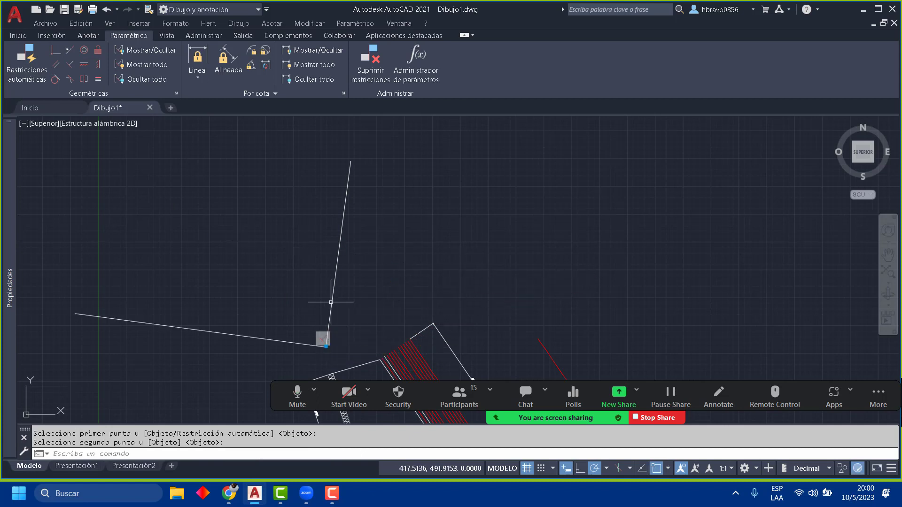
Step: Select the upright line and swing its upper endpoint far to the left, then over to the right of the shared corner
{"action": "middle_click_drag", "start_coordinate": [331, 302], "coordinate": [382, 263]}
{"action": "left_click", "coordinate": [416, 243]}
{"action": "left_click", "coordinate": [341, 218]}
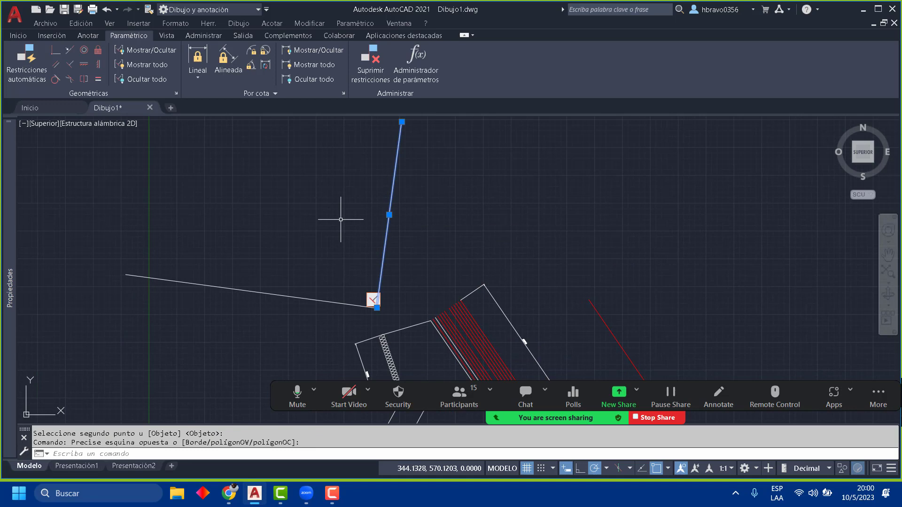
{"action": "left_click", "coordinate": [402, 122]}
{"action": "left_click", "coordinate": [278, 149]}
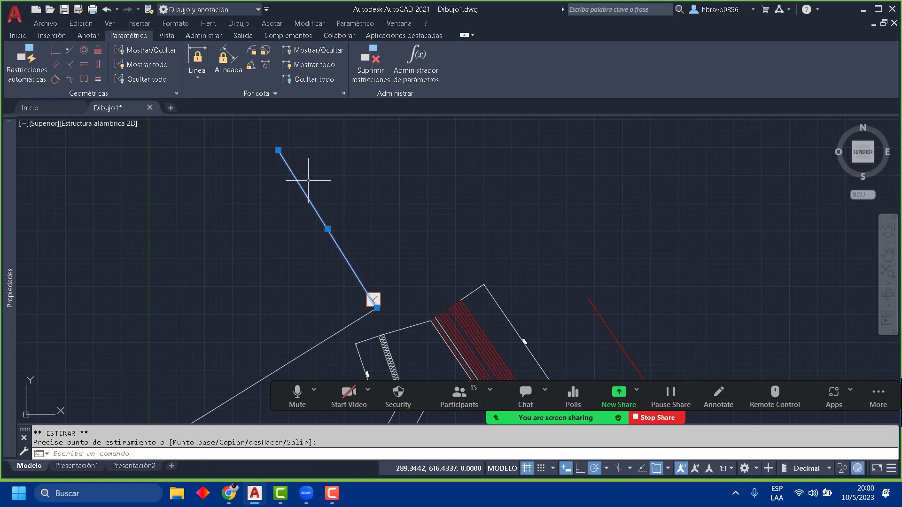
{"action": "left_click", "coordinate": [279, 150]}
{"action": "left_click", "coordinate": [528, 150]}
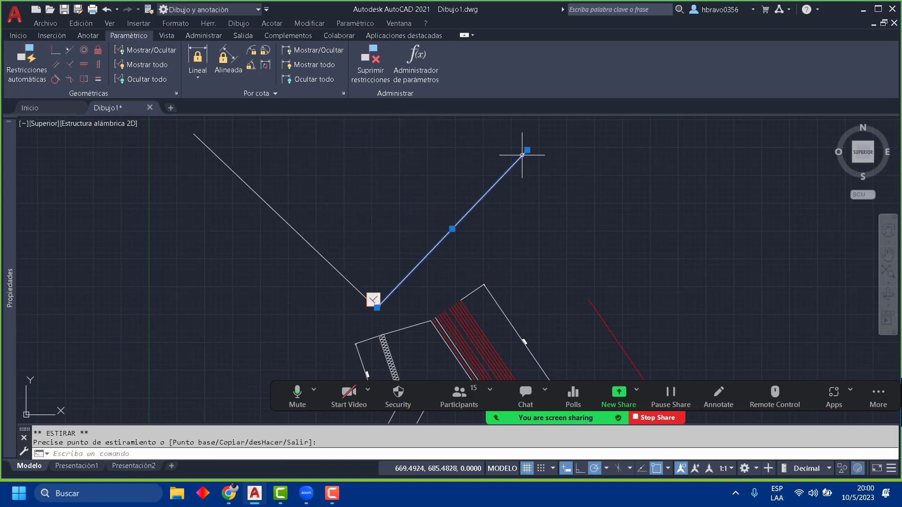
Step: Select the other constrained line as well, stretch its free upper endpoint toward the right, and clear the selection
{"action": "left_click", "coordinate": [238, 137]}
{"action": "left_click", "coordinate": [196, 135]}
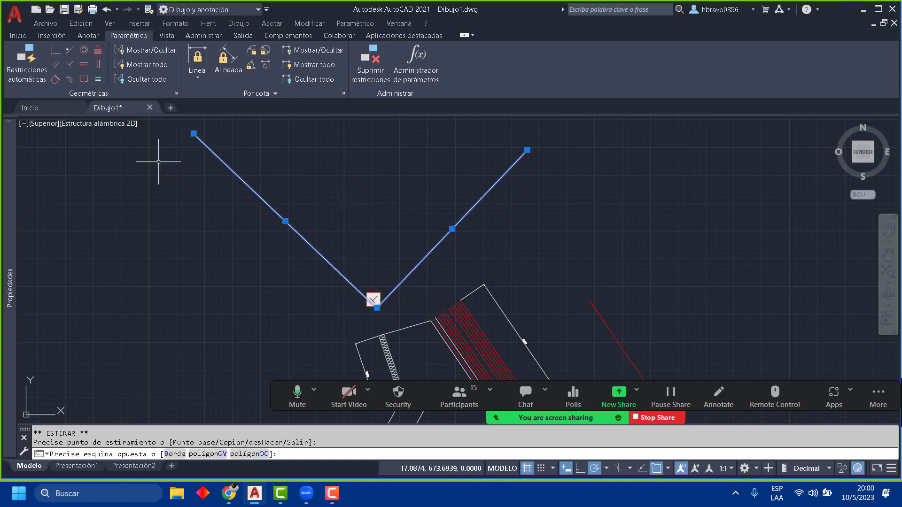
{"action": "left_click", "coordinate": [193, 133]}
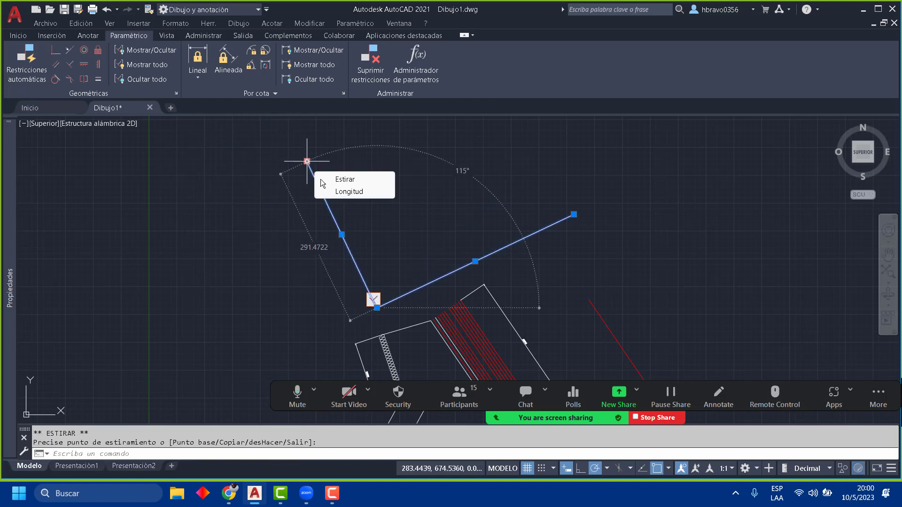
{"action": "left_click", "coordinate": [307, 161]}
{"action": "key", "text": "Escape"}
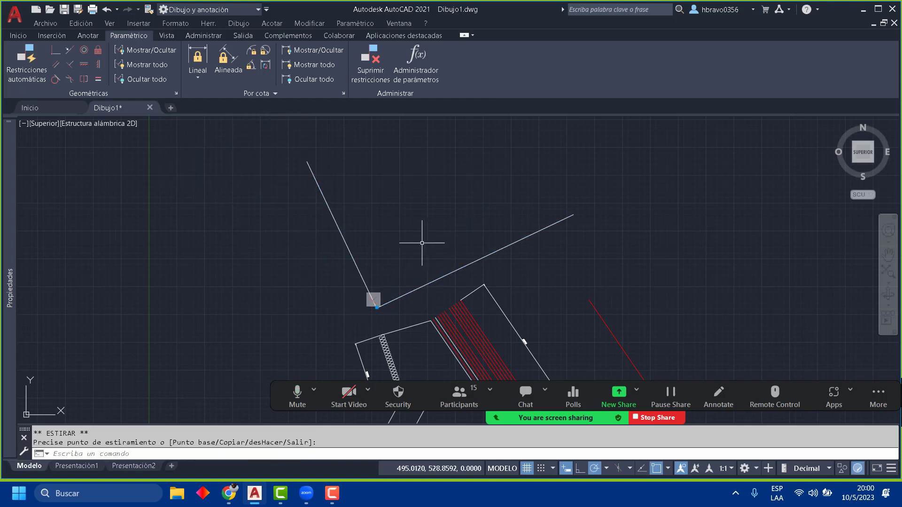
{"action": "left_click", "coordinate": [408, 304]}
{"action": "key", "text": "Escape"}
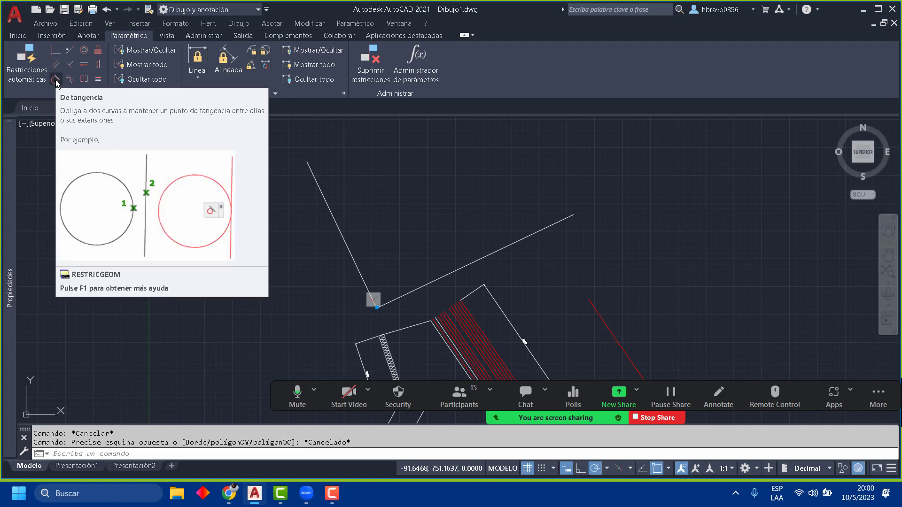
Step: Apply a horizontal constraint to the right-hand line of the perpendicular pair
{"action": "left_click", "coordinate": [86, 70]}
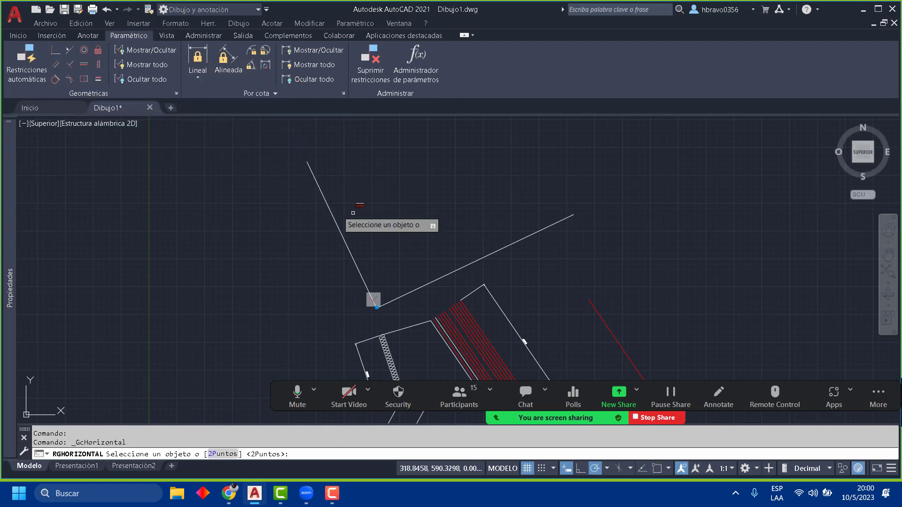
{"action": "left_click", "coordinate": [483, 256]}
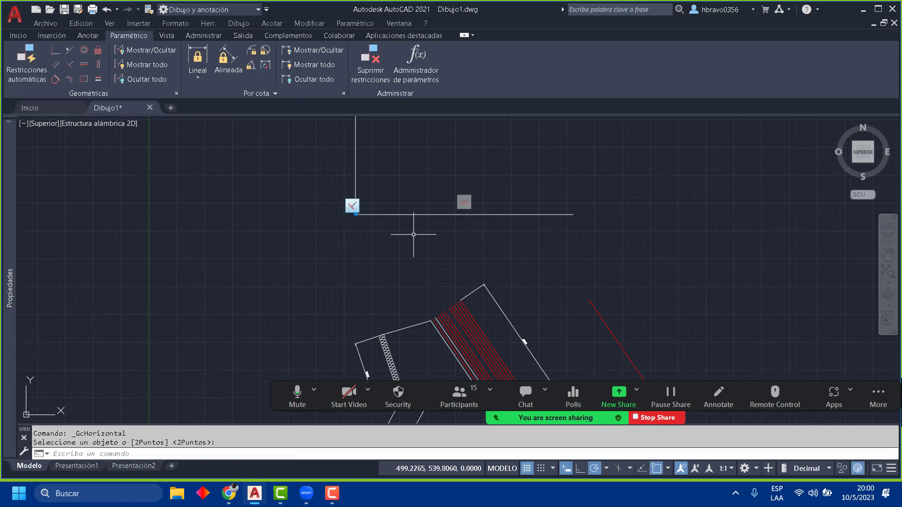
{"action": "middle_click_drag", "start_coordinate": [413, 238], "coordinate": [365, 322]}
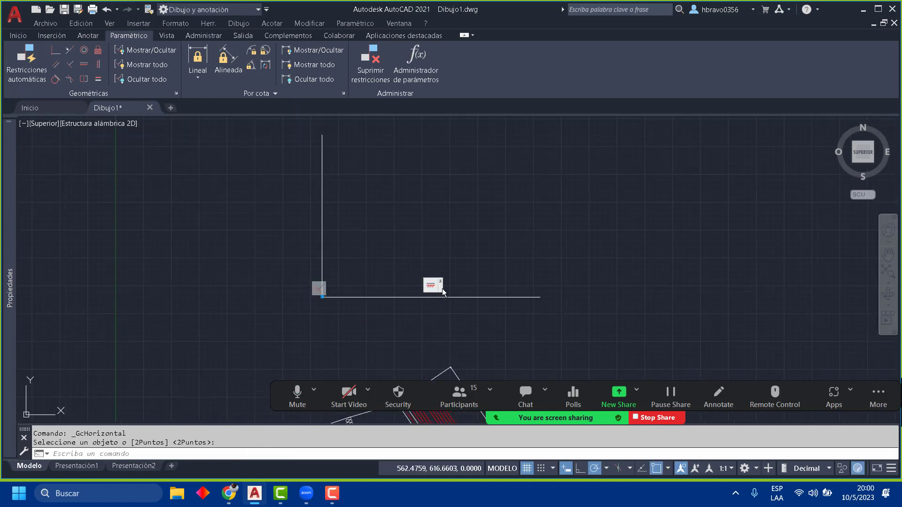
Step: Select the horizontal line and stretch its right endpoint to shorten it
{"action": "left_click", "coordinate": [489, 302]}
{"action": "left_click", "coordinate": [441, 255]}
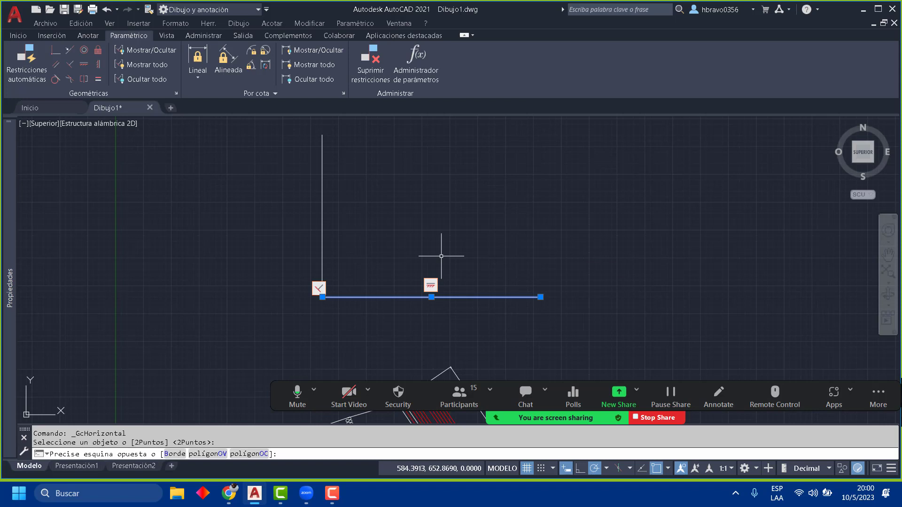
{"action": "left_click", "coordinate": [540, 297]}
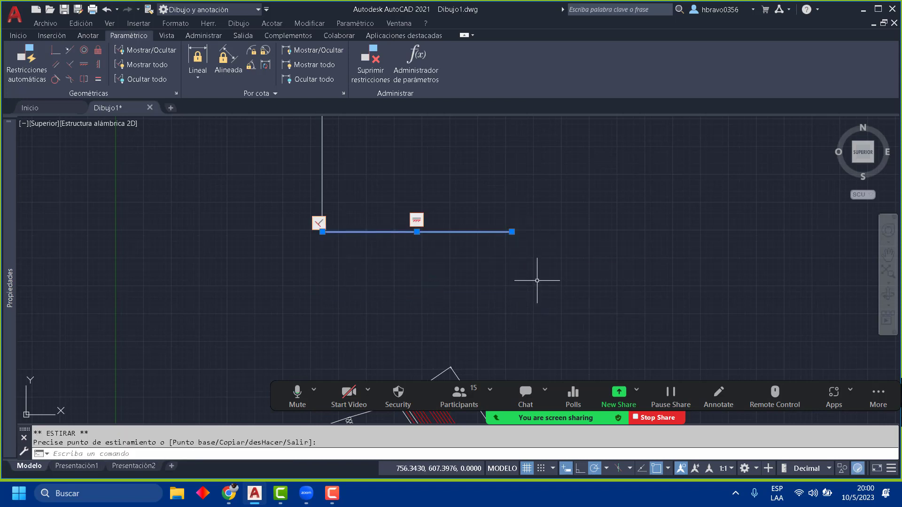
{"action": "left_click", "coordinate": [459, 307]}
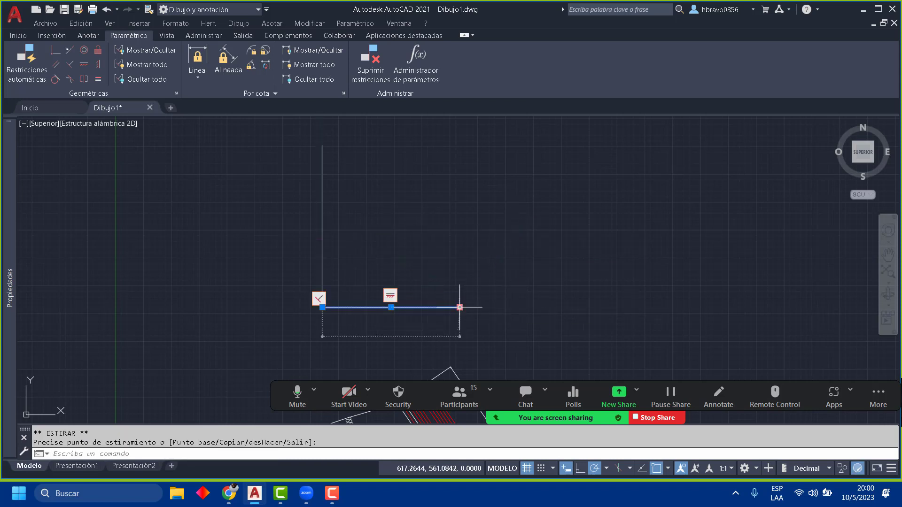
Step: Try to apply a vertical constraint to the upright line
{"action": "left_click", "coordinate": [99, 65]}
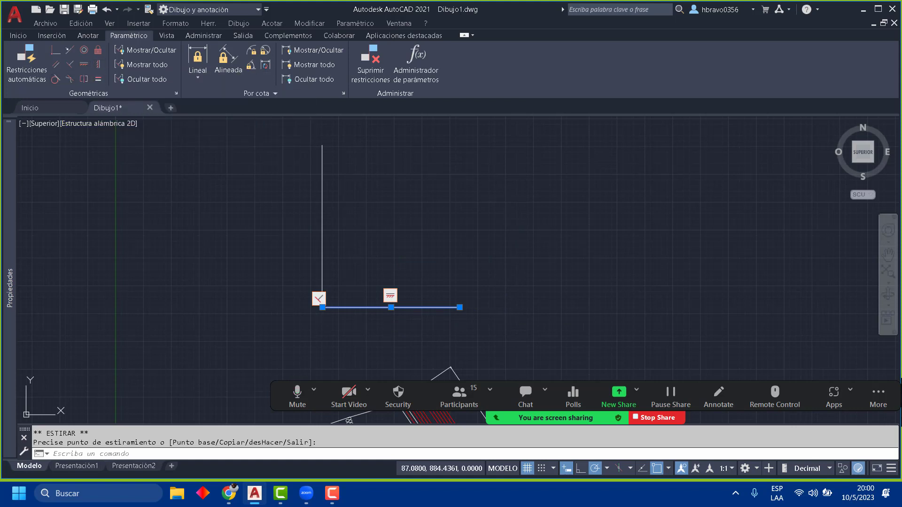
{"action": "left_click", "coordinate": [322, 207]}
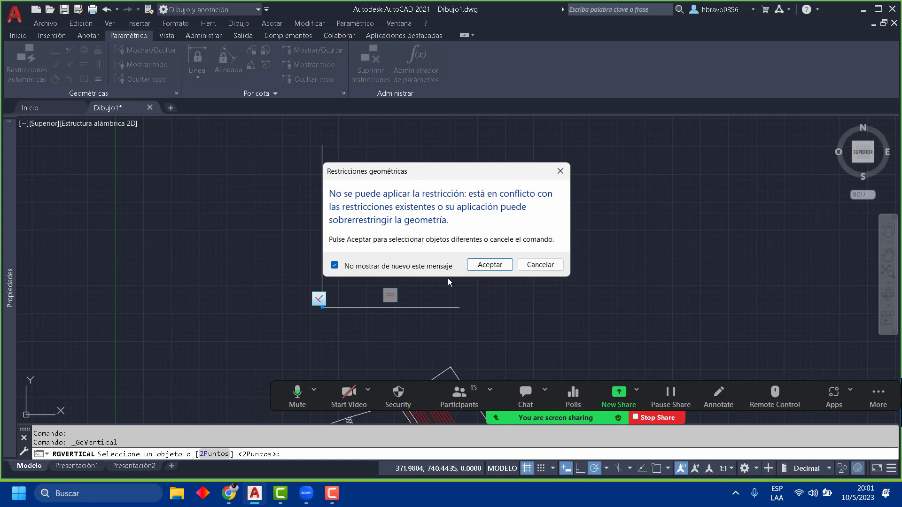
{"action": "left_click", "coordinate": [528, 264]}
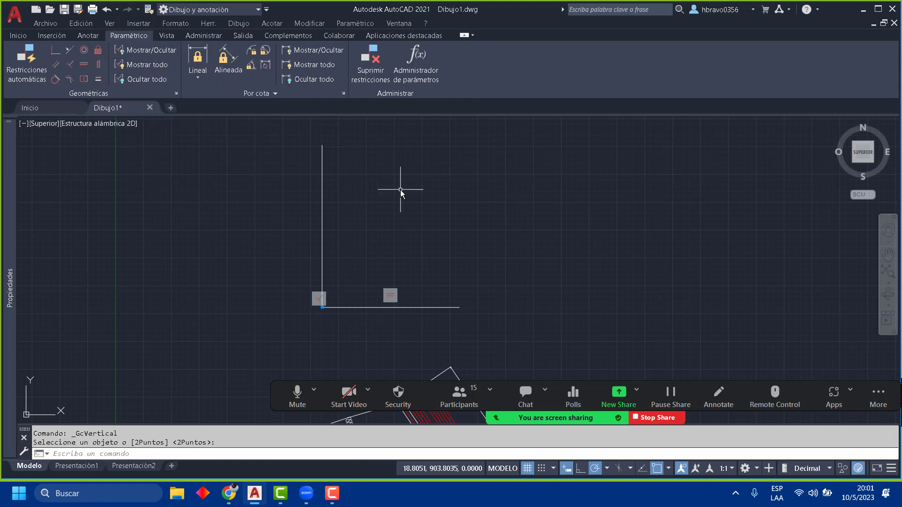
Step: Rotate the top view with the ViewCube in both directions and bring it back to north up
{"action": "left_click", "coordinate": [168, 36]}
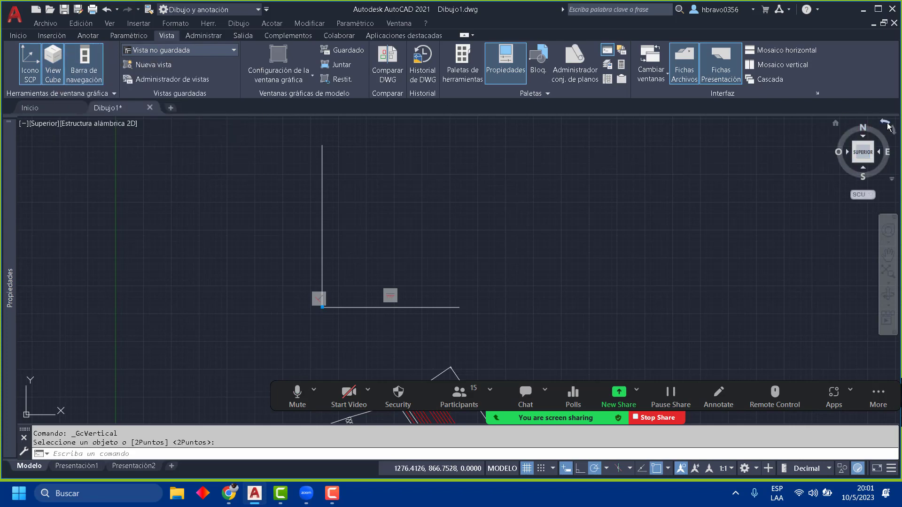
{"action": "left_click", "coordinate": [888, 126]}
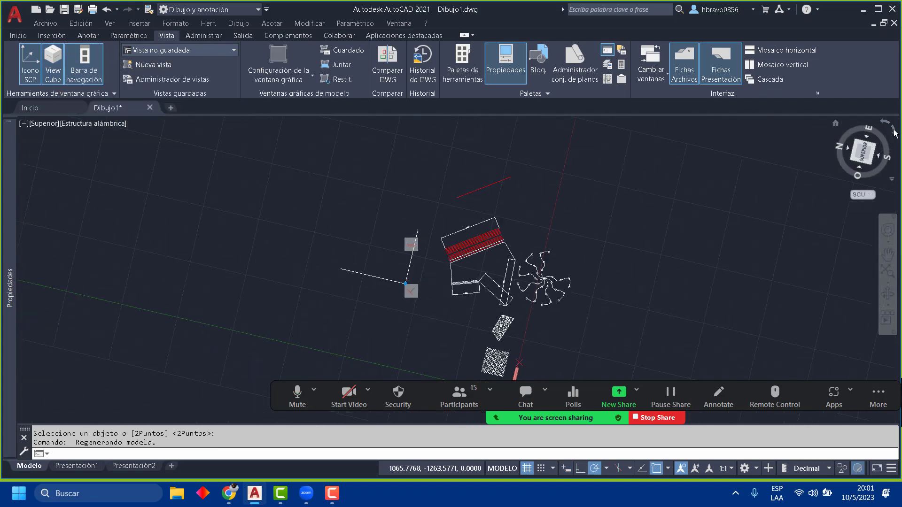
{"action": "left_click", "coordinate": [894, 133]}
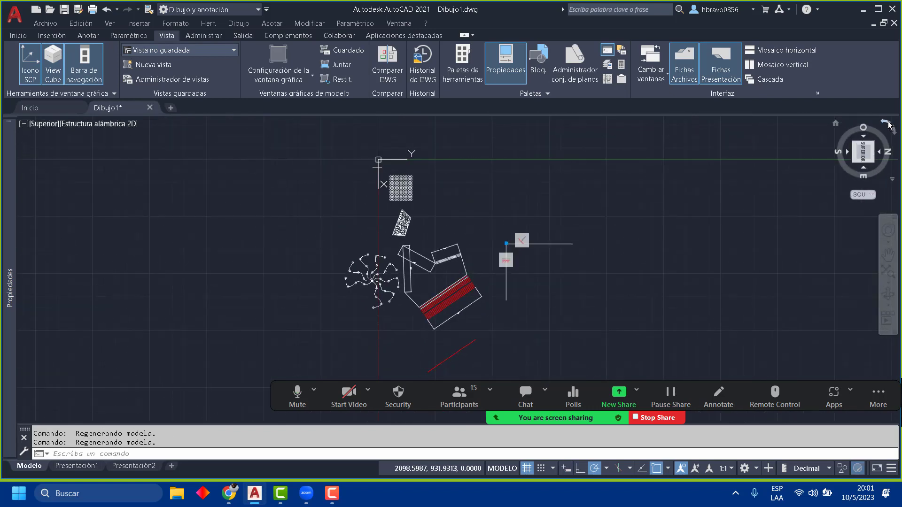
{"action": "left_click", "coordinate": [887, 126]}
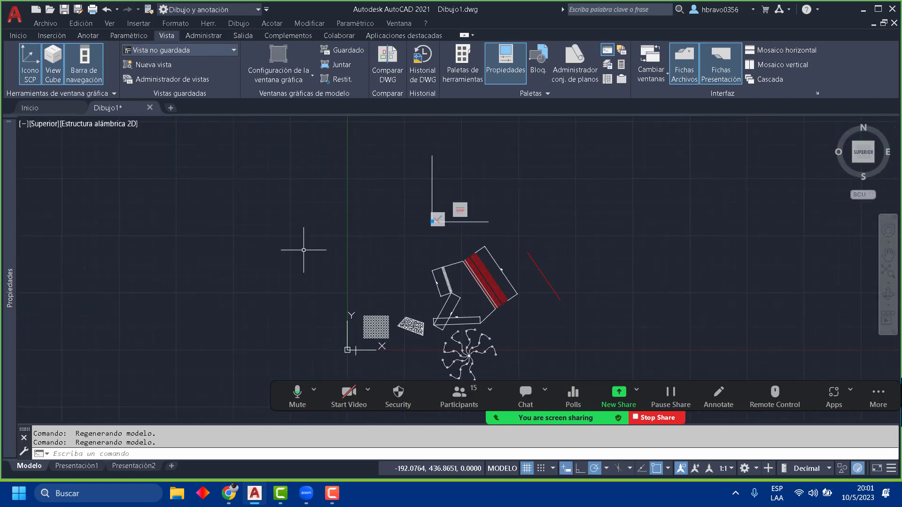
Step: View the drawing from the front and from the home 3D orientation, and return to the top view
{"action": "mouse_move", "coordinate": [885, 159]}
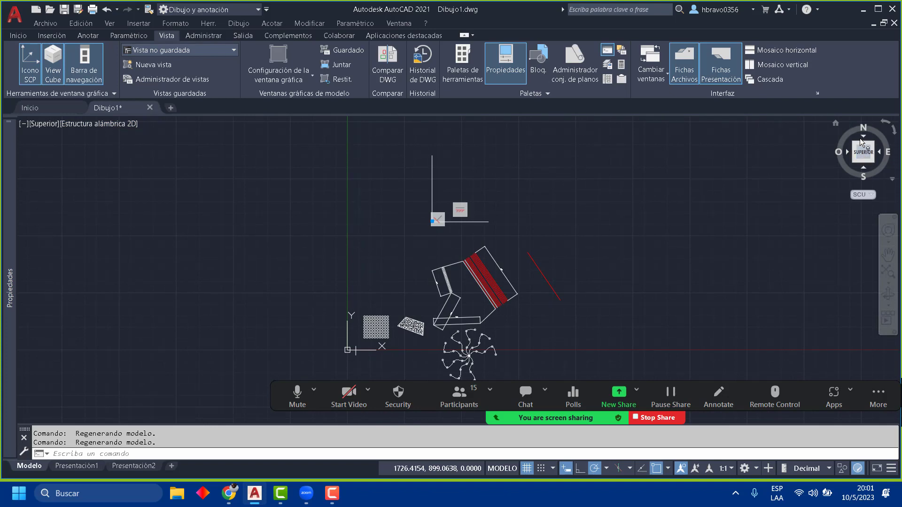
{"action": "left_click", "coordinate": [863, 170]}
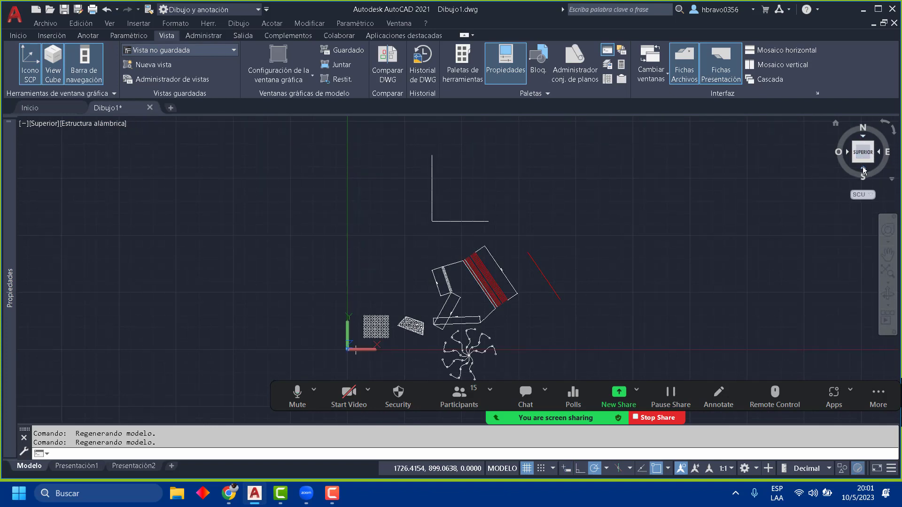
{"action": "left_click", "coordinate": [866, 166]}
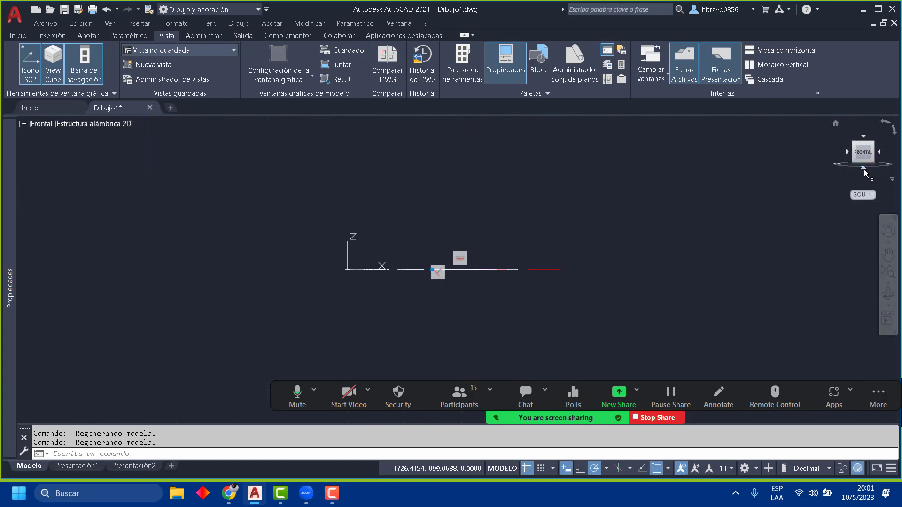
{"action": "left_click", "coordinate": [835, 124]}
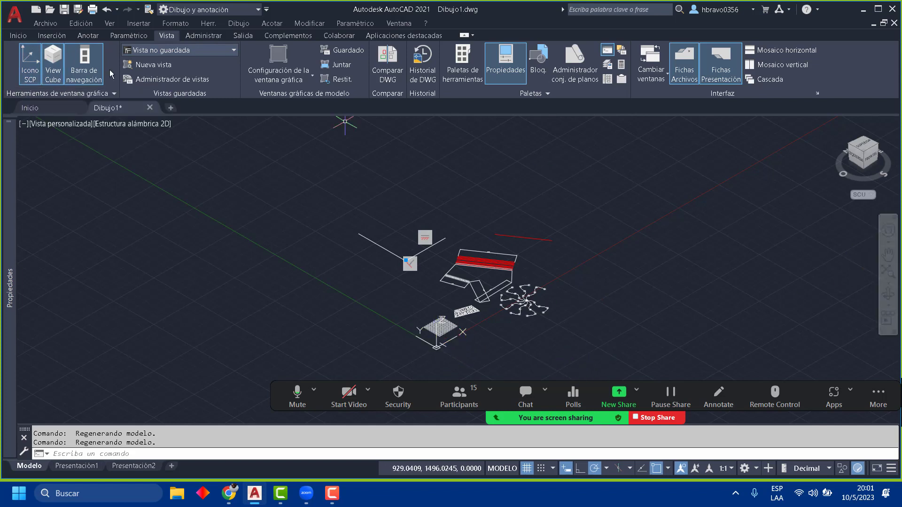
{"action": "left_click", "coordinate": [863, 146]}
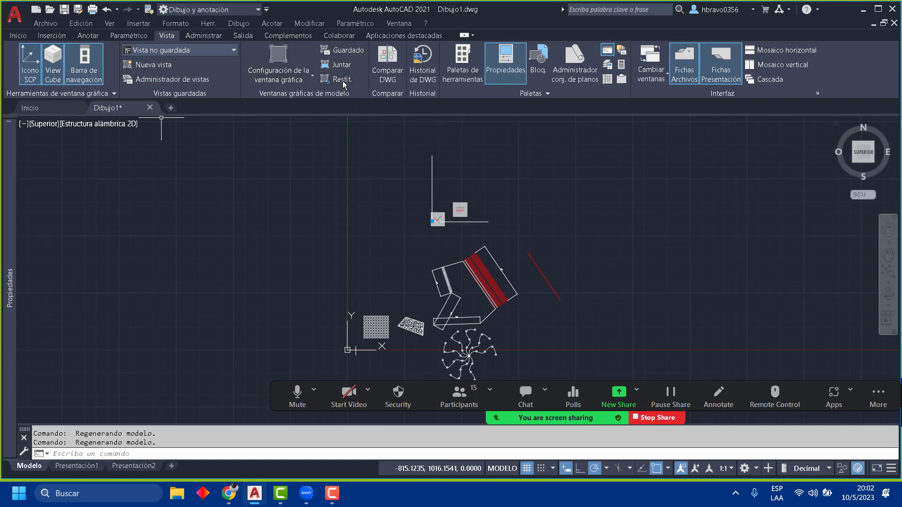
Step: Switch the visual style to Conceptual, then restore Estructura alámbrica 2D (2D Wireframe)
{"action": "left_click", "coordinate": [122, 129]}
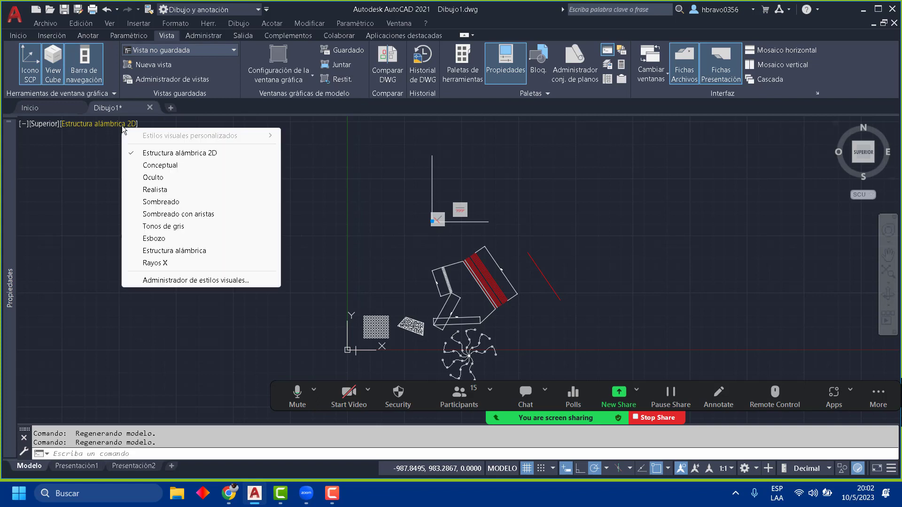
{"action": "left_click", "coordinate": [164, 165]}
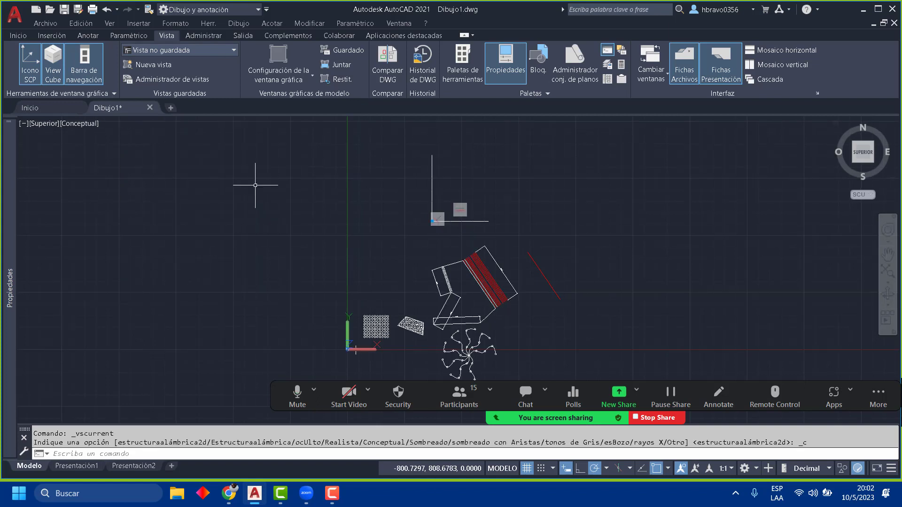
{"action": "left_click", "coordinate": [81, 123]}
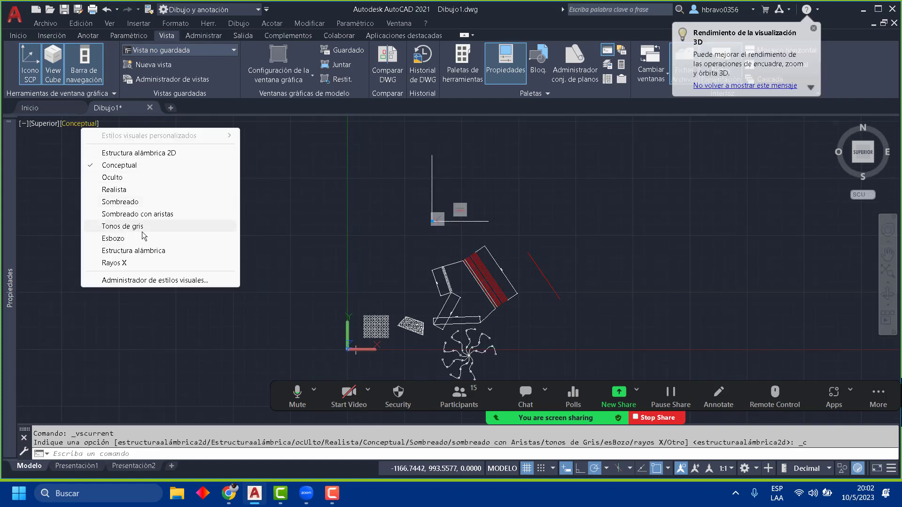
{"action": "left_click", "coordinate": [162, 152]}
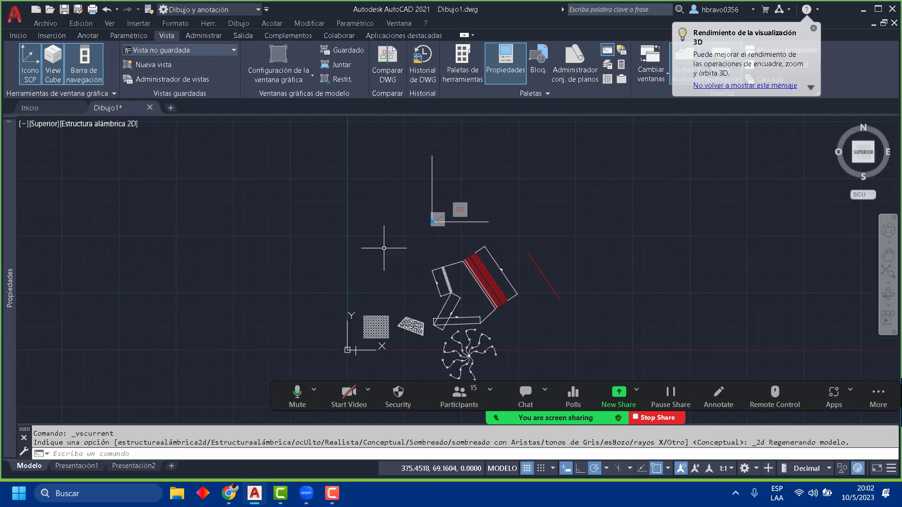
Step: Show the drawing in the Izquierda (Left) and Isométrica SO (SW Isometric) preset views, and return to Superior (Top)
{"action": "left_click", "coordinate": [46, 125]}
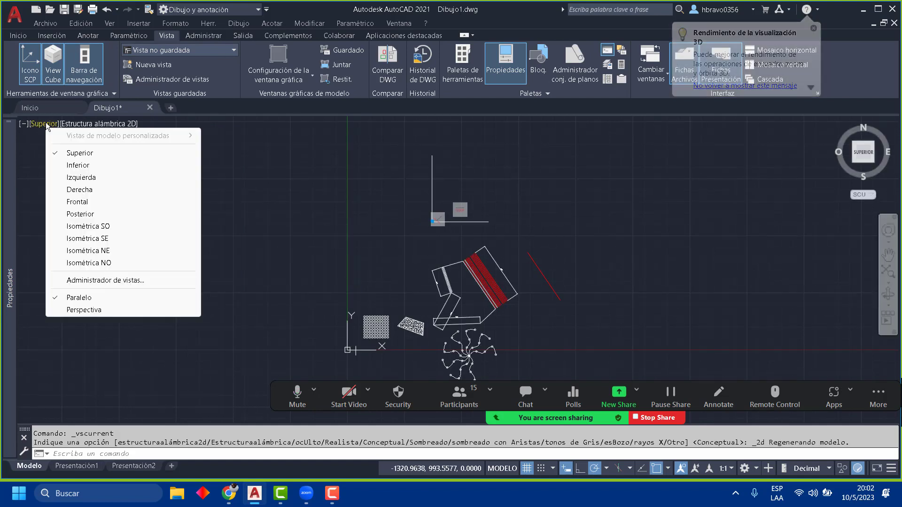
{"action": "left_click", "coordinate": [97, 180]}
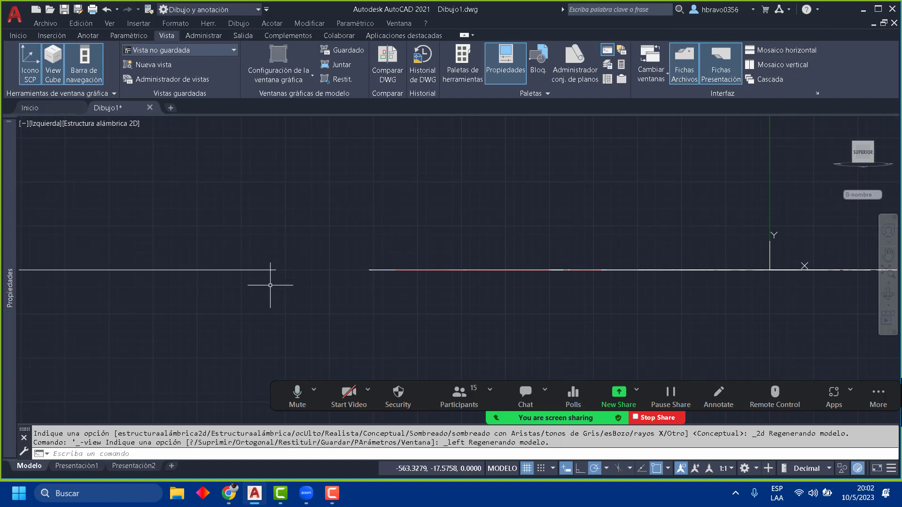
{"action": "left_click", "coordinate": [121, 124]}
{"action": "left_click", "coordinate": [47, 124]}
{"action": "left_click", "coordinate": [47, 125]}
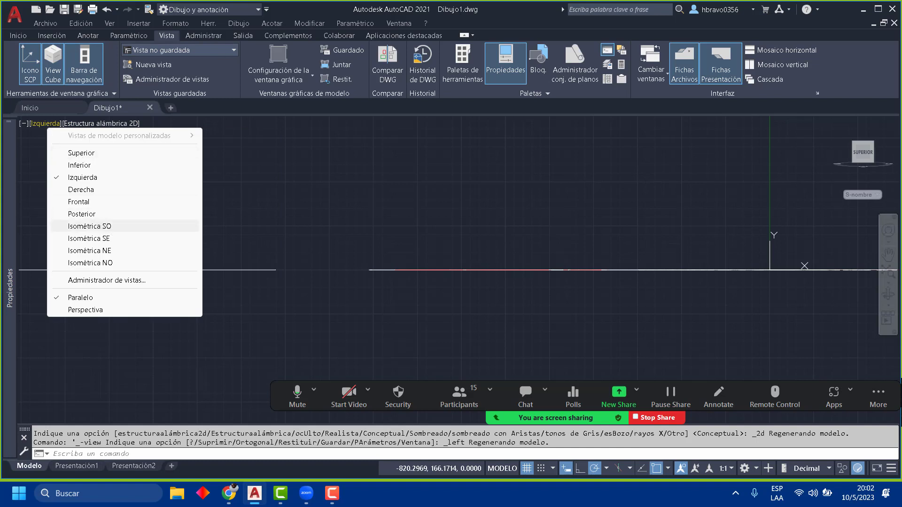
{"action": "left_click", "coordinate": [90, 226]}
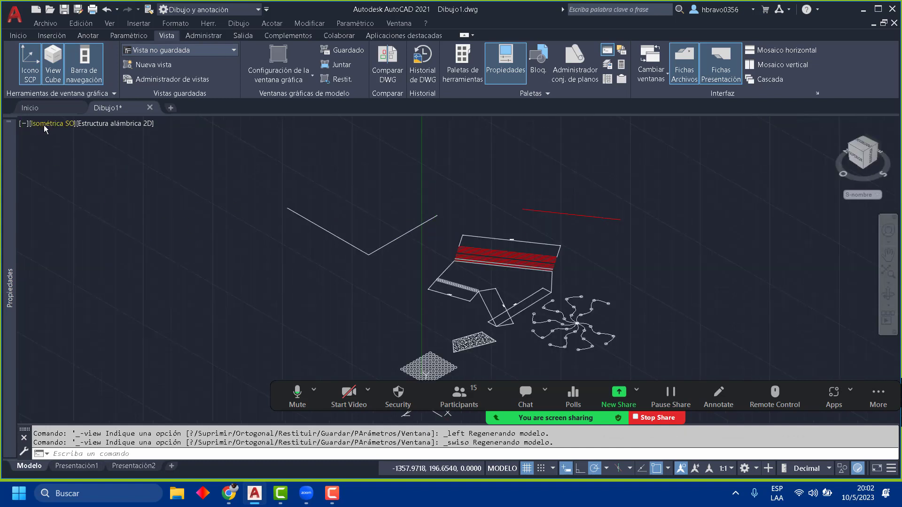
{"action": "left_click", "coordinate": [46, 125]}
{"action": "left_click", "coordinate": [91, 154]}
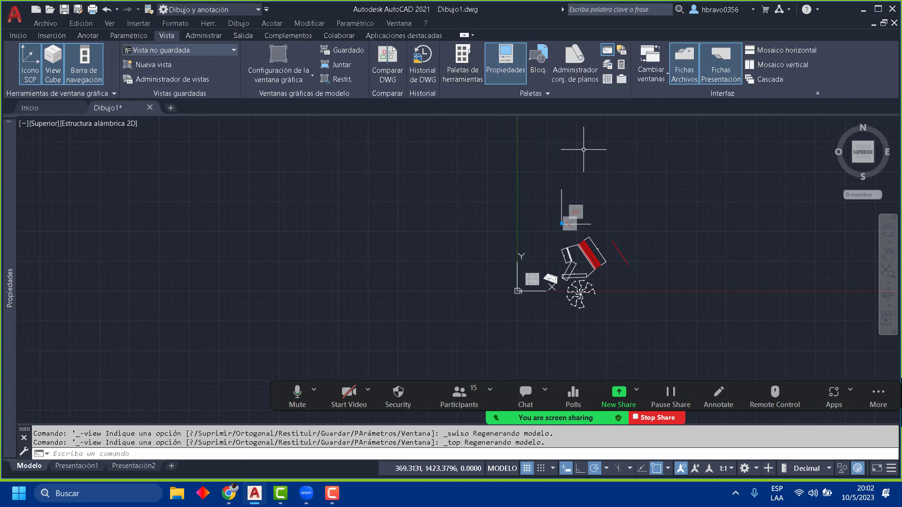
Step: Look over the management, output, add-in, collaboration and featured app tools, and return to the home drawing tools
{"action": "left_click", "coordinate": [209, 38]}
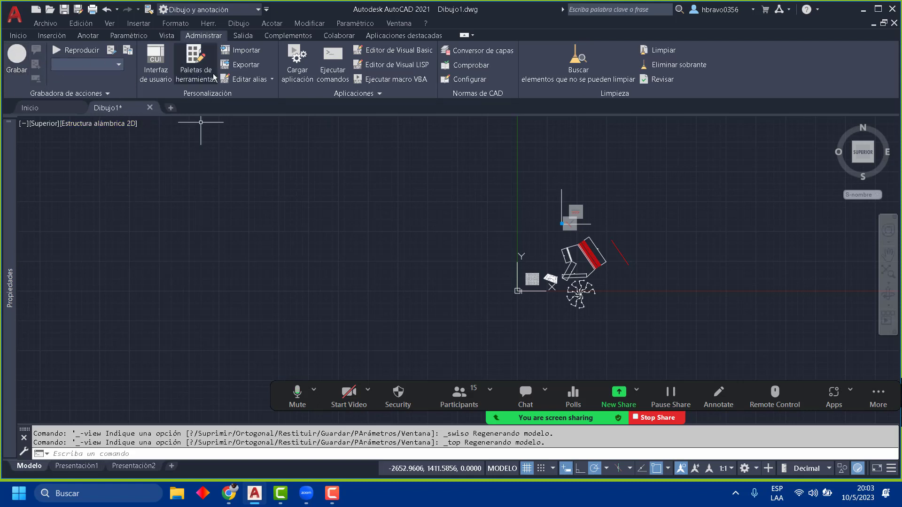
{"action": "left_click", "coordinate": [243, 36]}
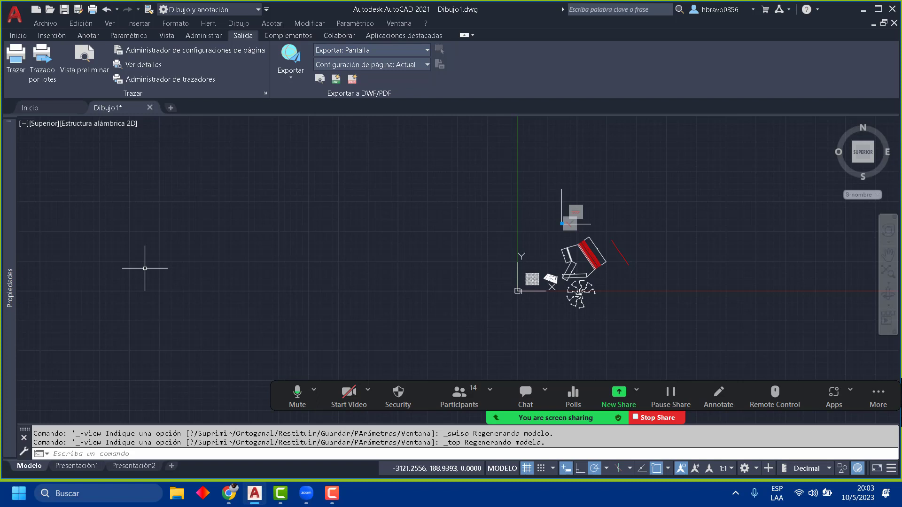
{"action": "left_click", "coordinate": [291, 36]}
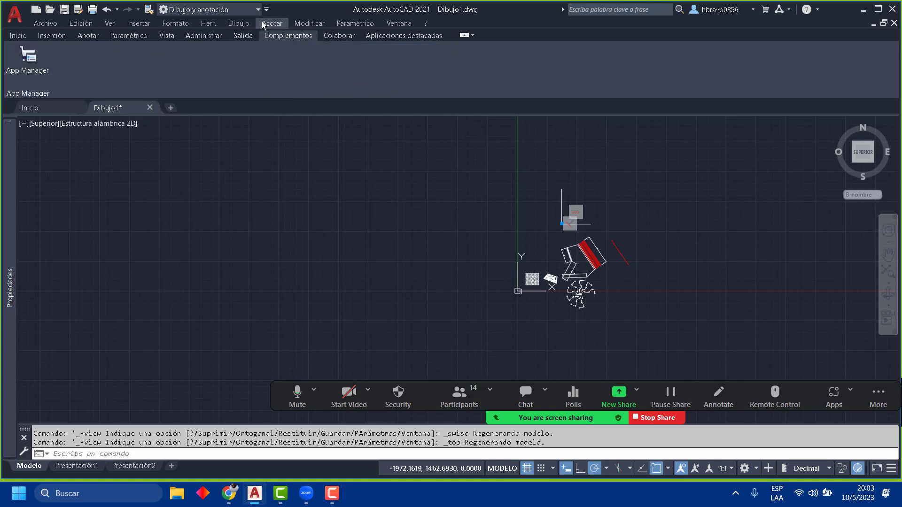
{"action": "left_click", "coordinate": [340, 37]}
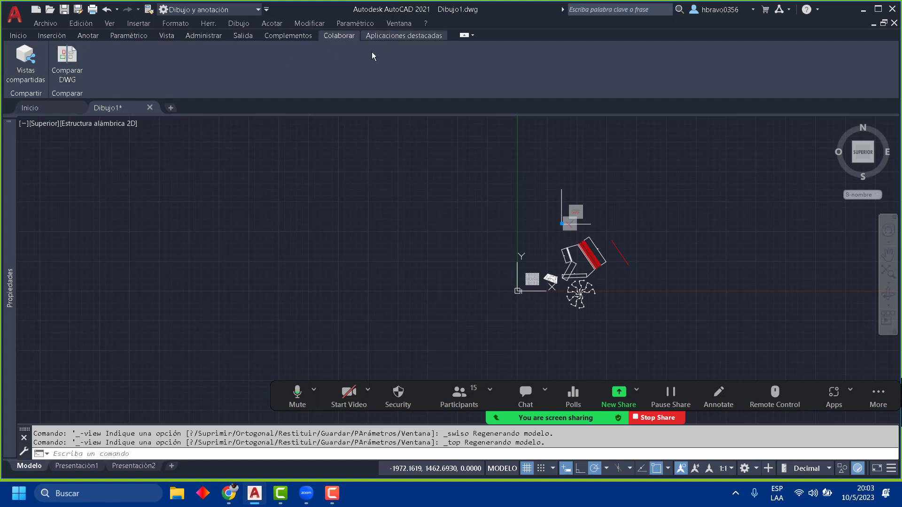
{"action": "left_click", "coordinate": [405, 36]}
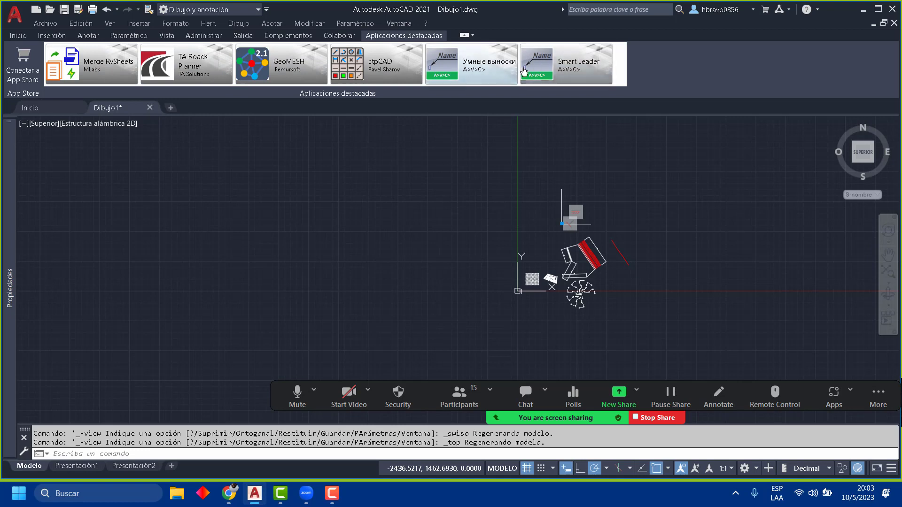
{"action": "left_click", "coordinate": [18, 35]}
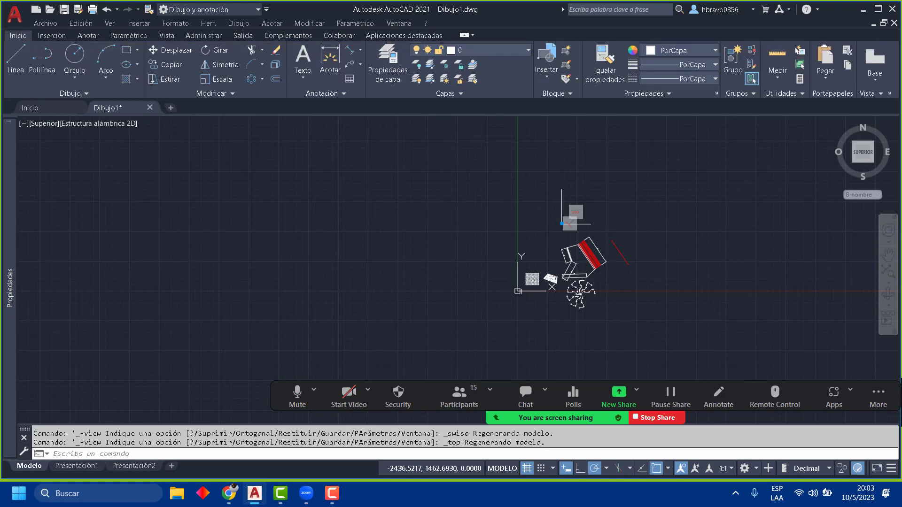
Step: Pan across the drawing with the Encuadre (Pan) tool and zoom in on the hatched shapes
{"action": "scroll", "coordinate": [510, 240], "scroll_direction": "down", "scroll_amount": 1}
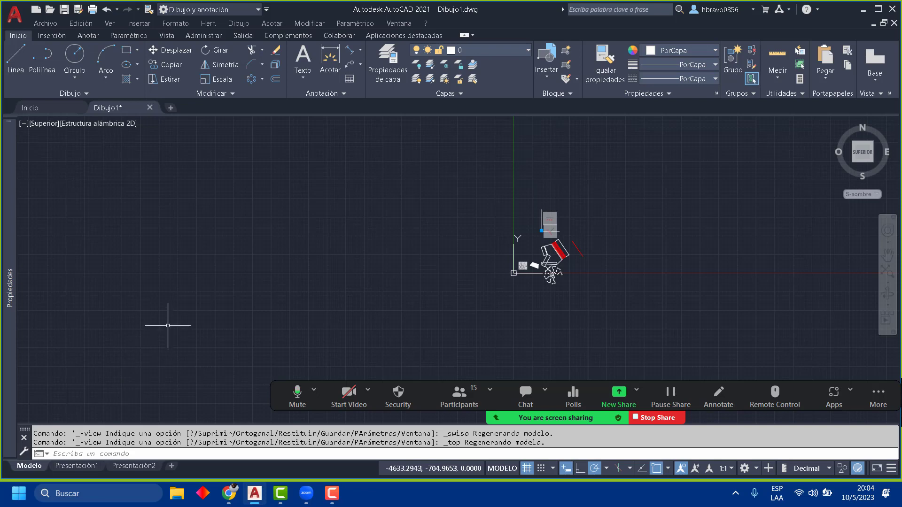
{"action": "middle_click_drag", "start_coordinate": [587, 254], "coordinate": [542, 224]}
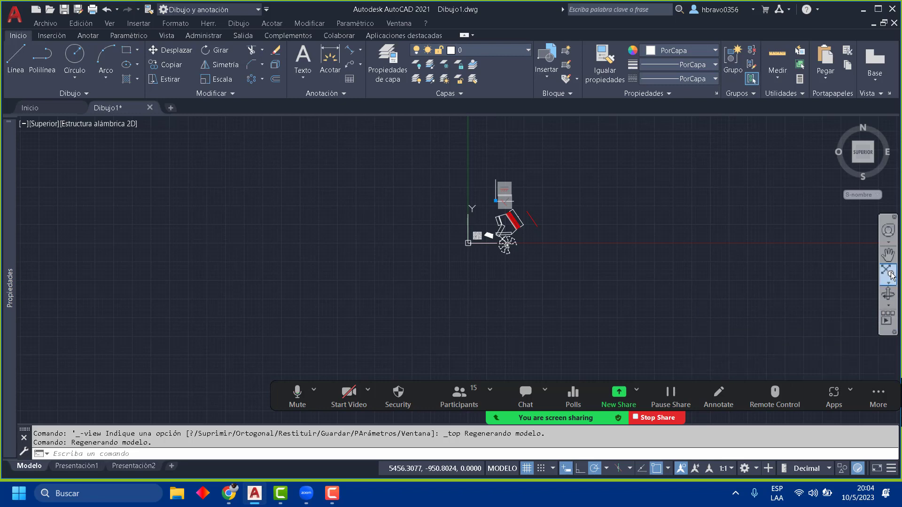
{"action": "left_click", "coordinate": [888, 256]}
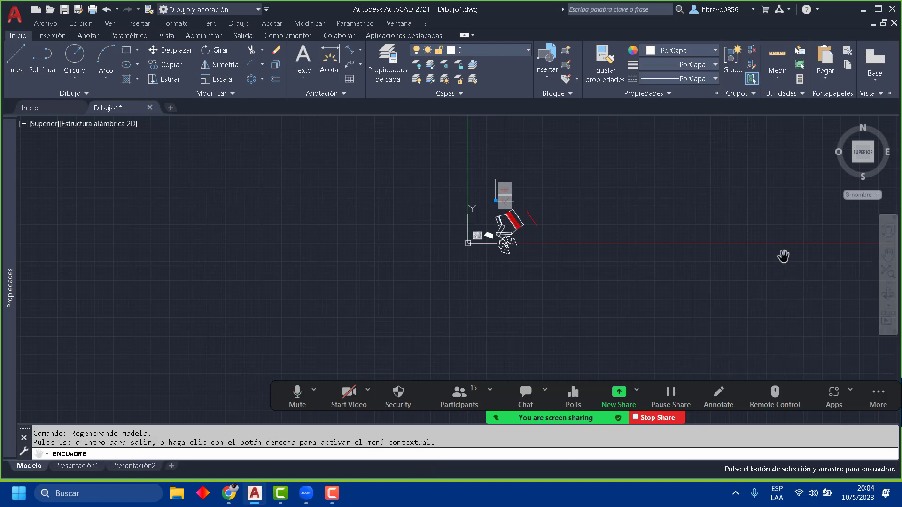
{"action": "mouse_move", "coordinate": [727, 255]}
{"action": "left_mouse_down"}
{"action": "mouse_move", "coordinate": [597, 304]}
{"action": "mouse_move", "coordinate": [566, 295]}
{"action": "left_mouse_up"}
{"action": "scroll", "coordinate": [451, 277], "scroll_direction": "up", "scroll_amount": 8}
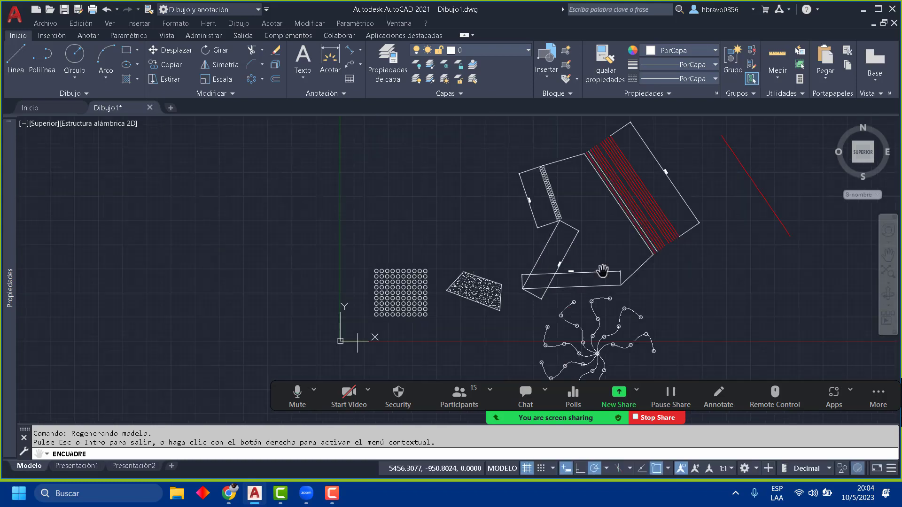
{"action": "left_click_drag", "start_coordinate": [689, 278], "coordinate": [646, 271]}
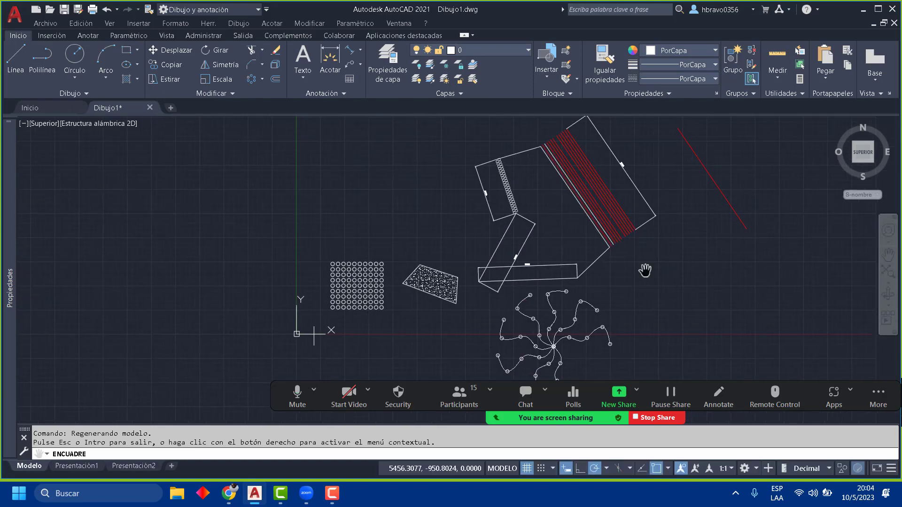
Step: Orbit the drawing into a tilted 3D view and return to the top view
{"action": "left_click", "coordinate": [888, 295]}
{"action": "mouse_move", "coordinate": [681, 198]}
{"action": "left_mouse_down"}
{"action": "mouse_move", "coordinate": [675, 241]}
{"action": "mouse_move", "coordinate": [674, 193]}
{"action": "left_mouse_up"}
{"action": "key", "text": "Escape"}
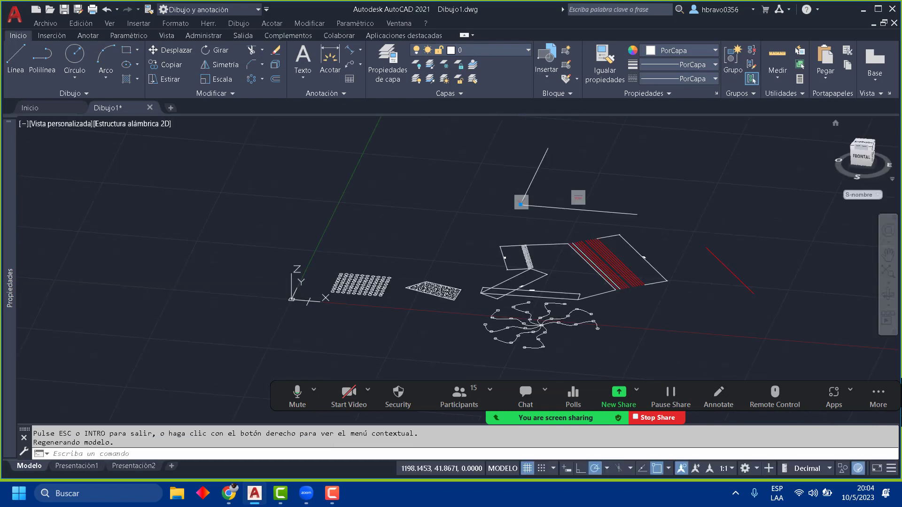
{"action": "left_click", "coordinate": [863, 145]}
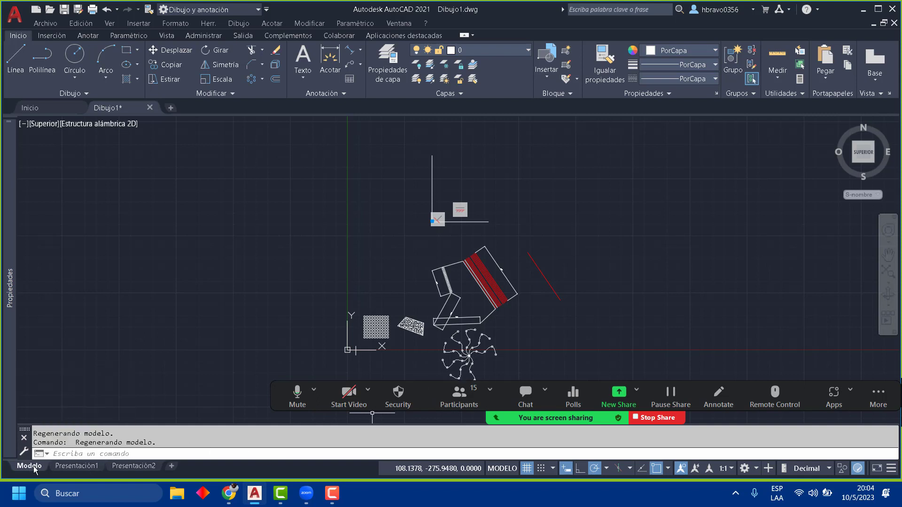
Step: View the Presentación1 and Presentación2 layouts, and return to model space
{"action": "left_click", "coordinate": [73, 467]}
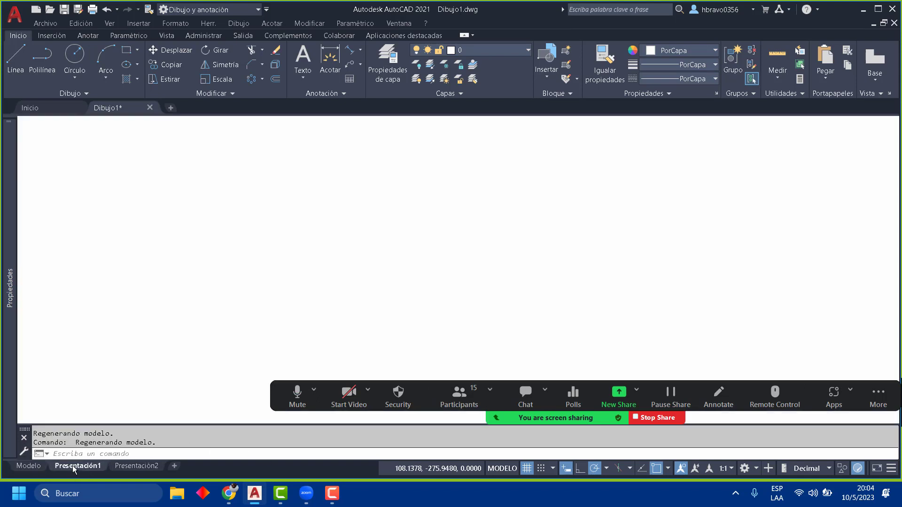
{"action": "left_click", "coordinate": [144, 467]}
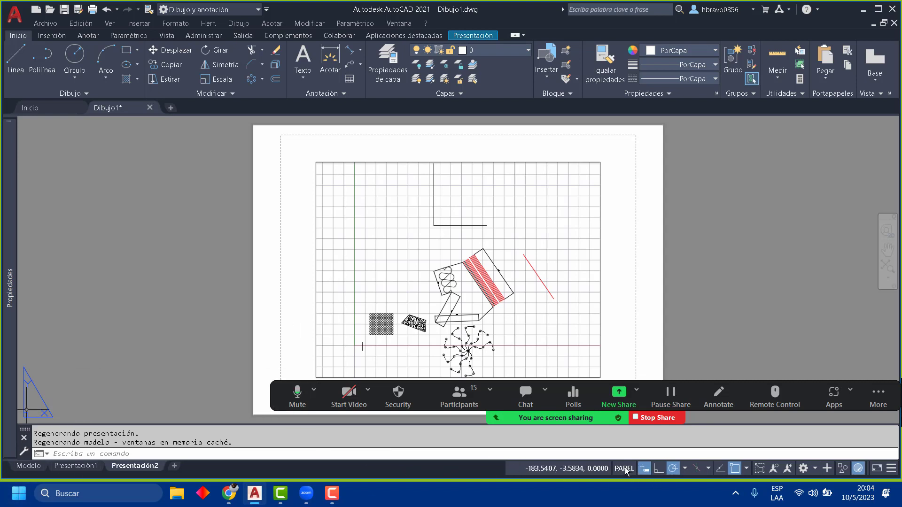
{"action": "left_click", "coordinate": [29, 465]}
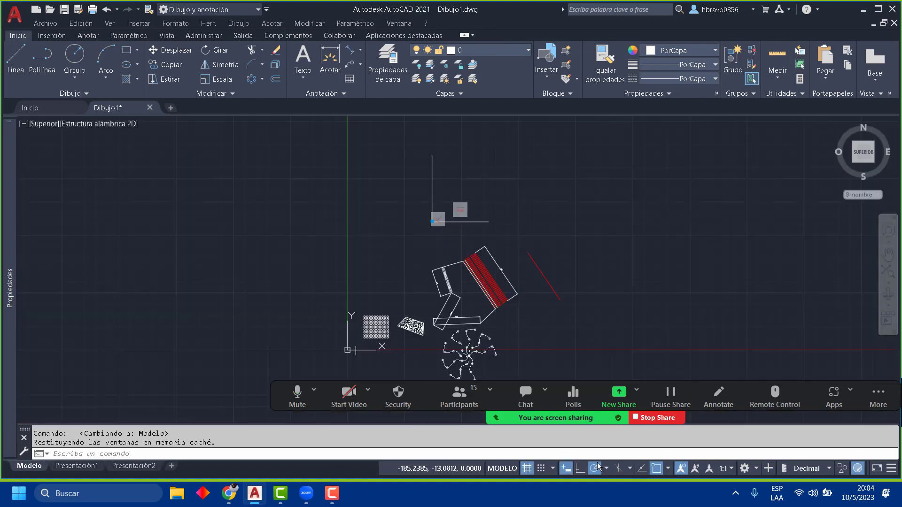
Step: Activate model space inside the Presentación2 layout's viewport and enlarge the hatched shape in it
{"action": "left_click", "coordinate": [503, 467]}
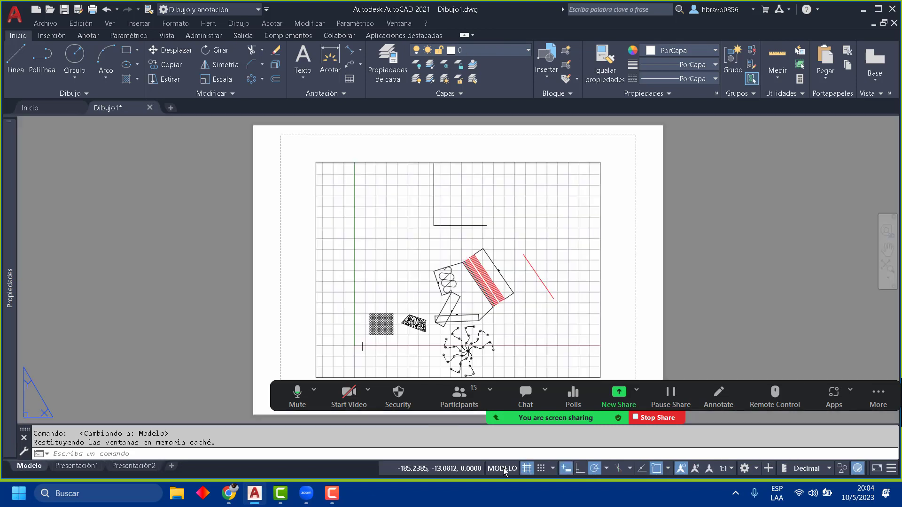
{"action": "left_click", "coordinate": [625, 469]}
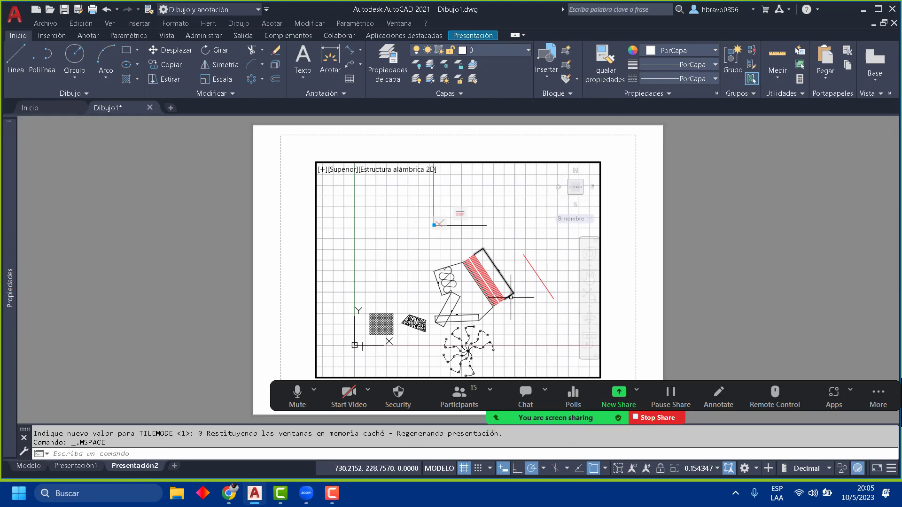
{"action": "scroll", "coordinate": [413, 244], "scroll_direction": "up", "scroll_amount": 4}
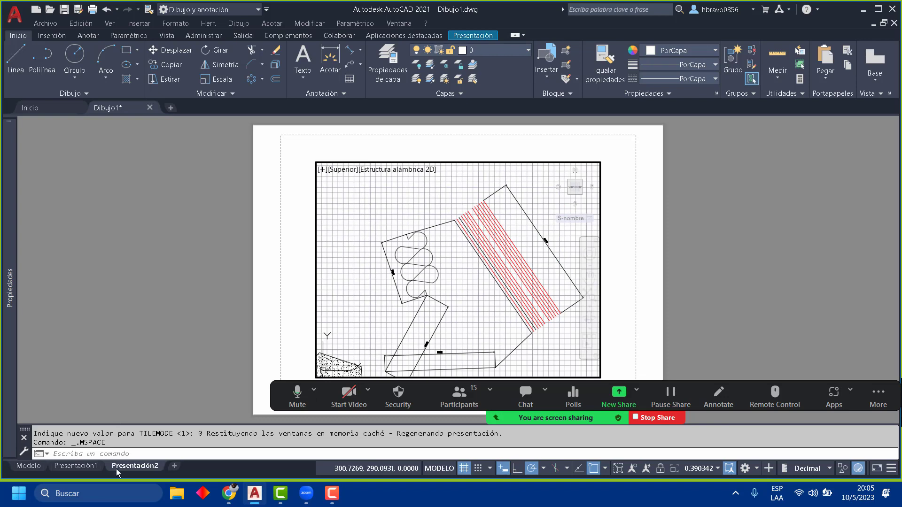
Step: Enlarge the drawing inside the Presentación1 layout's viewport through its model space, and return to paper space
{"action": "left_click", "coordinate": [91, 468]}
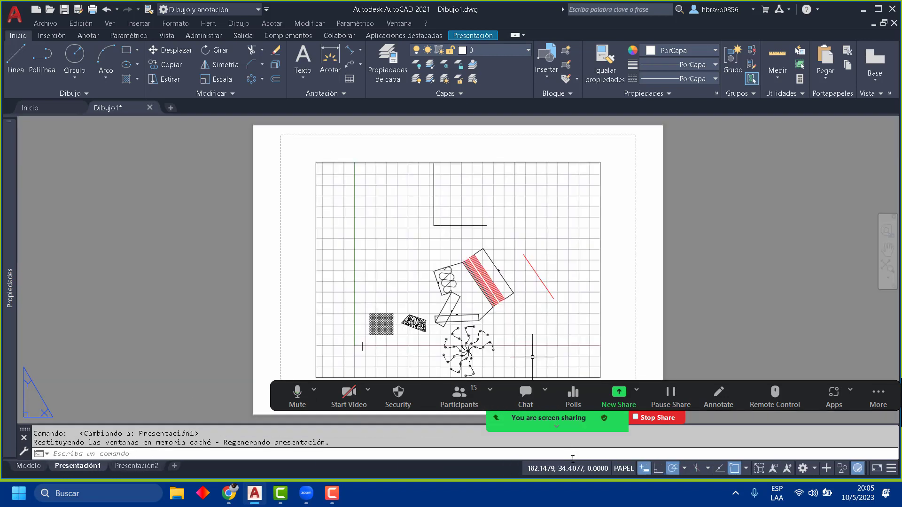
{"action": "left_click", "coordinate": [619, 471]}
{"action": "scroll", "coordinate": [409, 272], "scroll_direction": "up", "scroll_amount": 3}
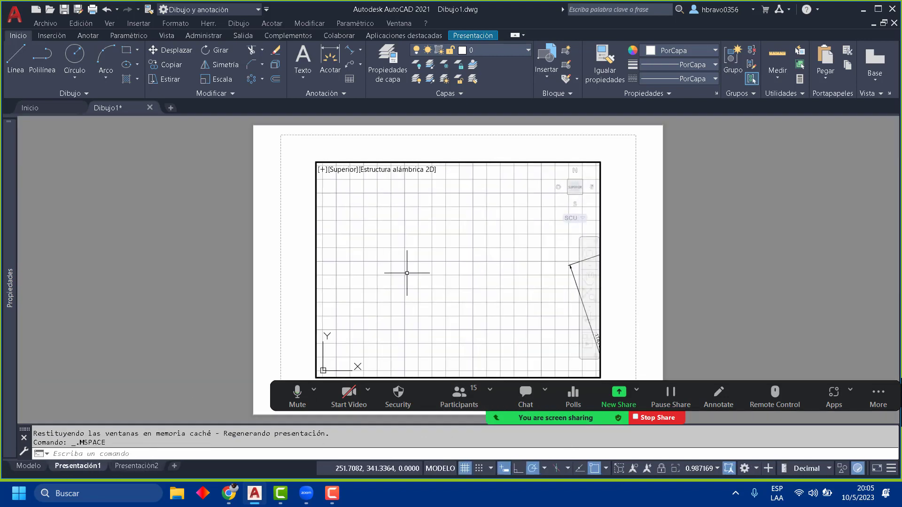
{"action": "double_click", "coordinate": [633, 270]}
{"action": "double_click", "coordinate": [588, 258]}
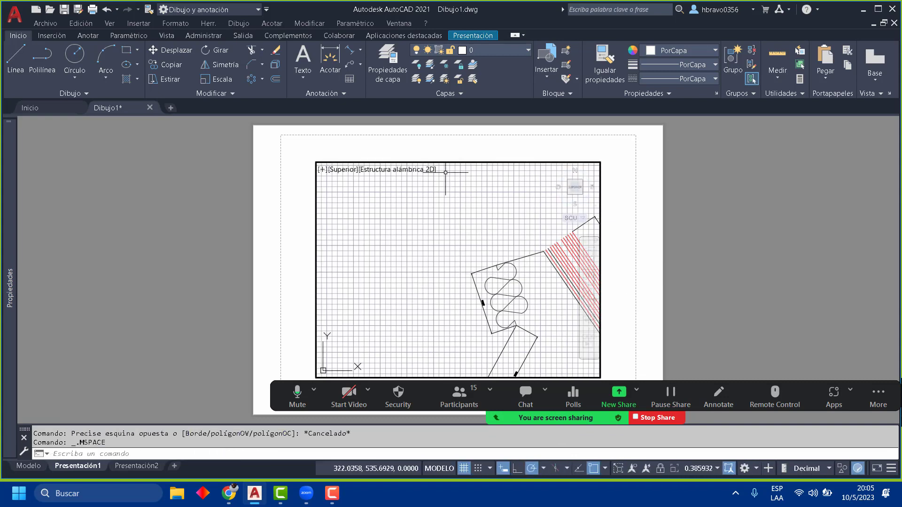
{"action": "double_click", "coordinate": [631, 192]}
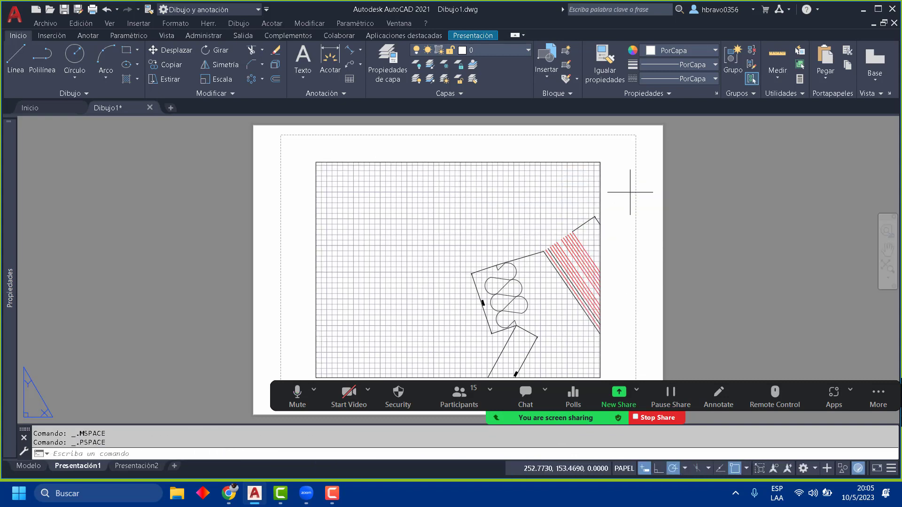
Step: Stretch the two upper corners of the Presentación1 viewport outward to just inside the dashed printable margin
{"action": "left_click", "coordinate": [635, 191]}
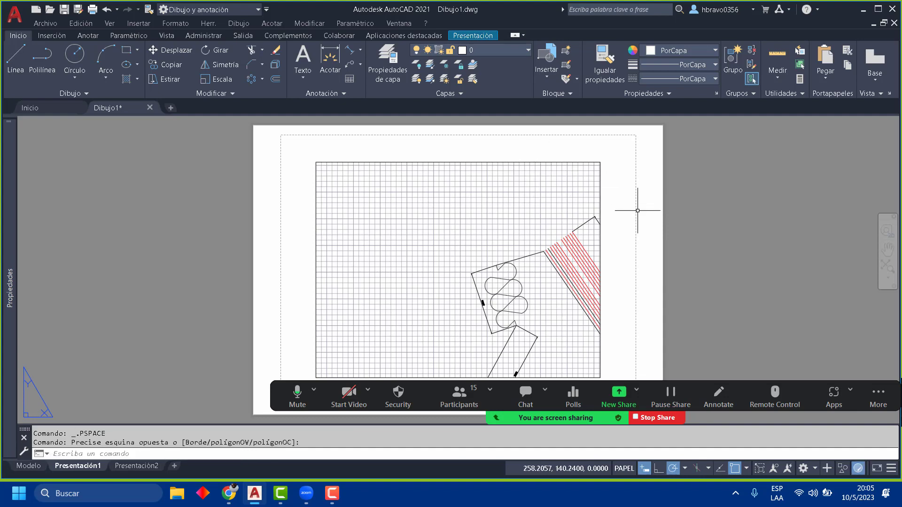
{"action": "left_click", "coordinate": [541, 143]}
{"action": "left_click", "coordinate": [316, 162]}
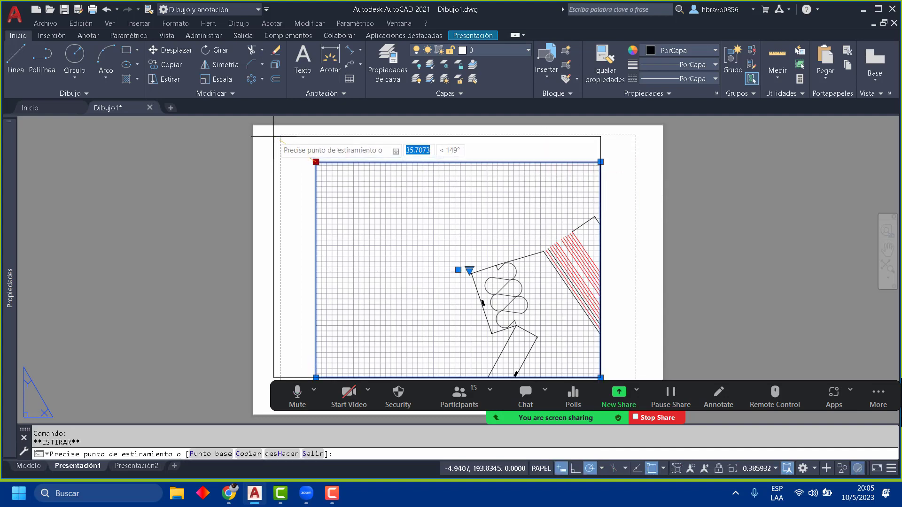
{"action": "left_click", "coordinate": [283, 138]}
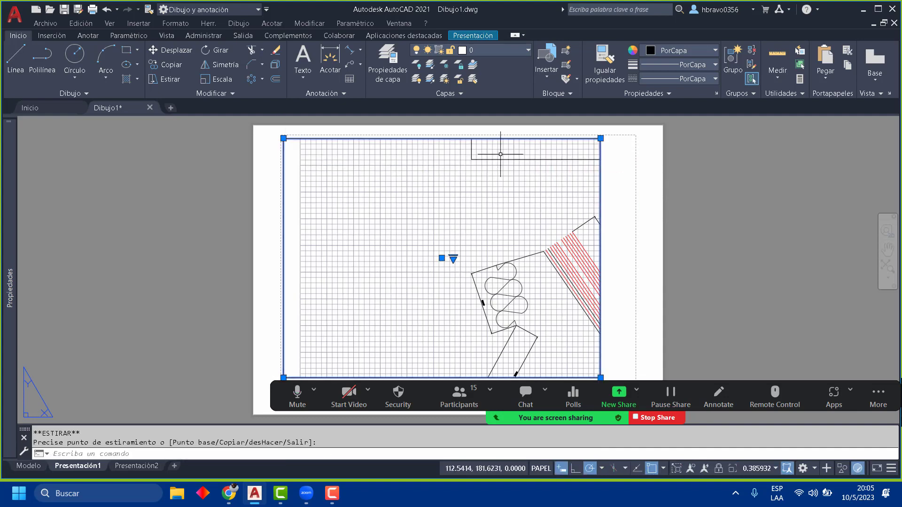
{"action": "left_click", "coordinate": [601, 138]}
{"action": "left_click", "coordinate": [628, 138]}
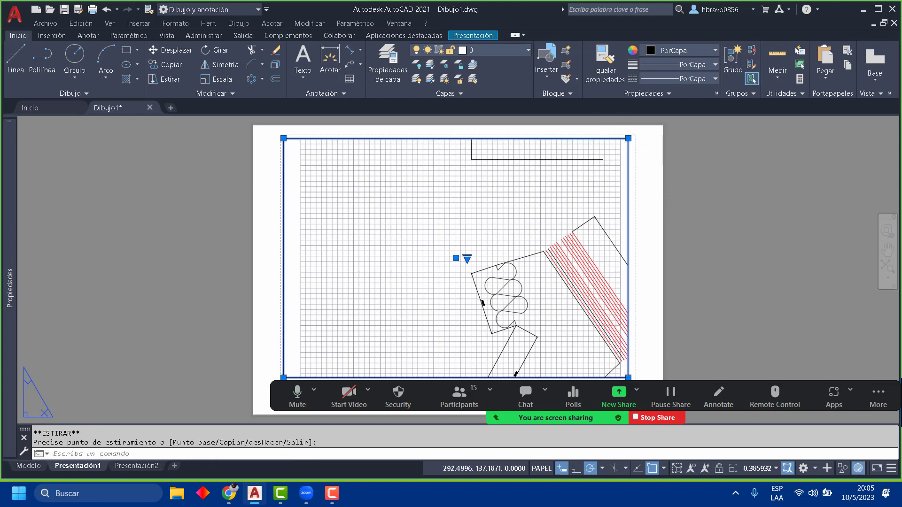
{"action": "key", "text": "Escape"}
Step: Stretch the upper-left corner of the Presentación1 viewport outward past the dashed printable margin, close to the sheet's corner
{"action": "middle_click_drag", "start_coordinate": [548, 177], "coordinate": [576, 201]}
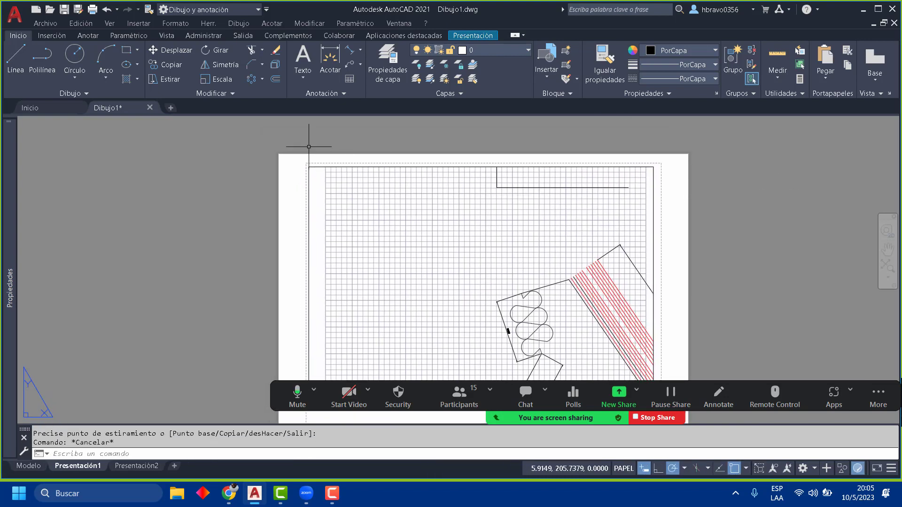
{"action": "scroll", "coordinate": [309, 147], "scroll_direction": "up", "scroll_amount": 6}
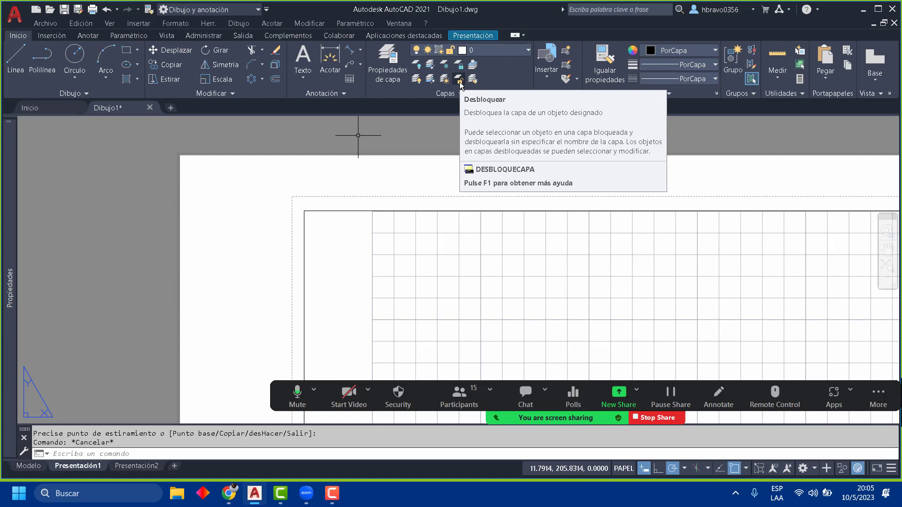
{"action": "left_click", "coordinate": [323, 211]}
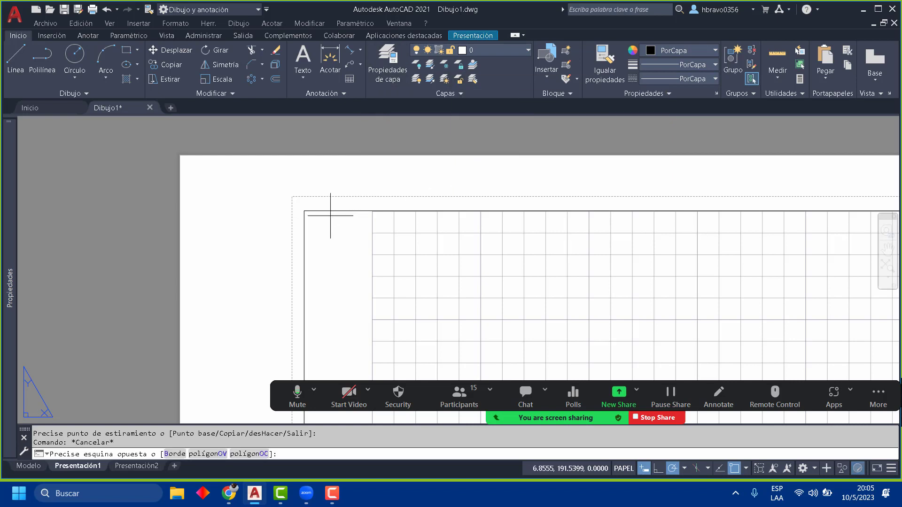
{"action": "left_click", "coordinate": [298, 208]}
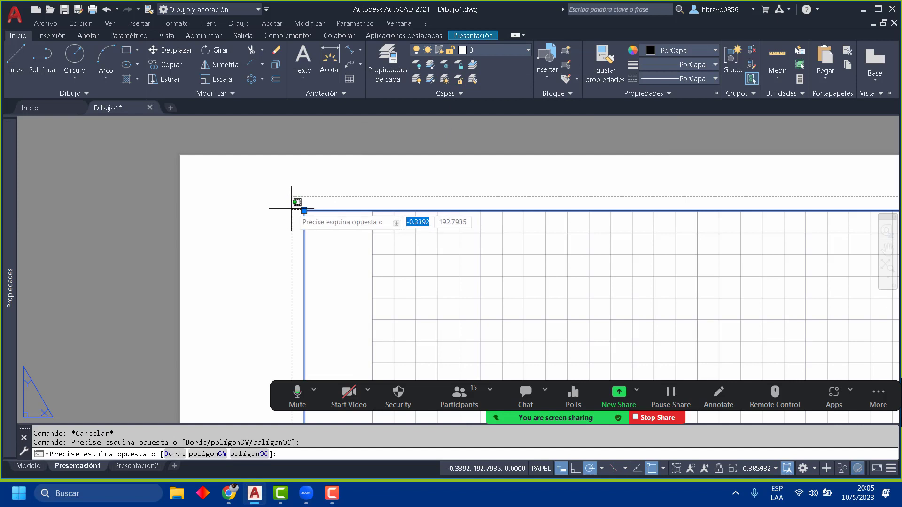
{"action": "left_click", "coordinate": [298, 208]}
{"action": "left_click", "coordinate": [304, 210]}
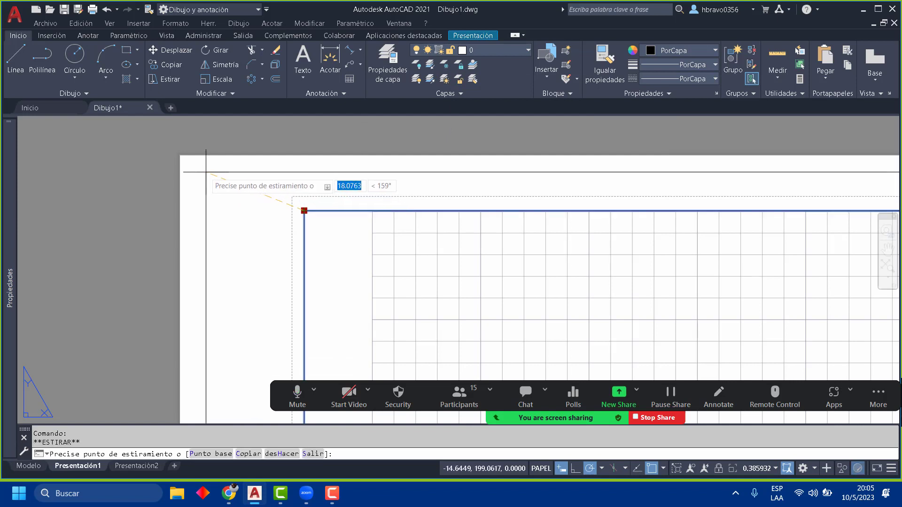
{"action": "left_click", "coordinate": [204, 180]}
{"action": "scroll", "coordinate": [282, 185], "scroll_direction": "down", "scroll_amount": 3}
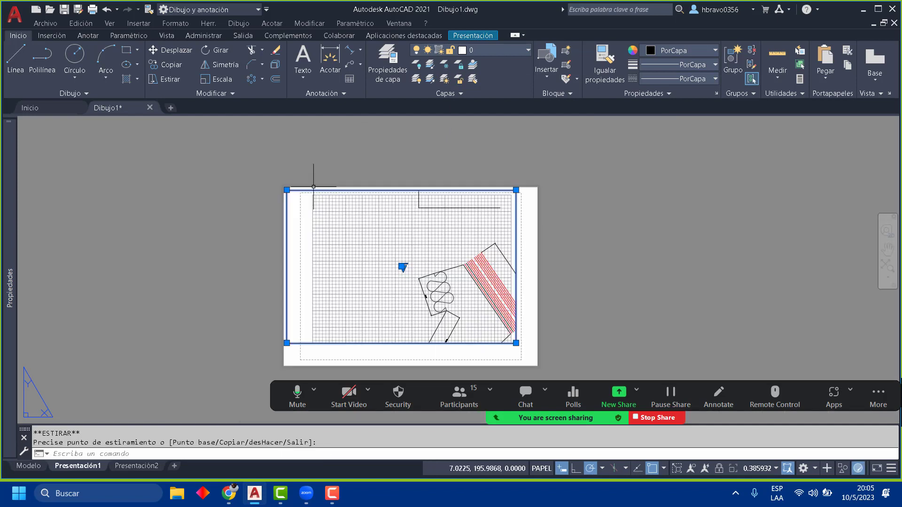
Step: Stretch the lower-right corner of the Presentación1 viewport past the dashed printable margin to near the sheet's edge, and deselect the viewport
{"action": "scroll", "coordinate": [536, 326], "scroll_direction": "up", "scroll_amount": 5}
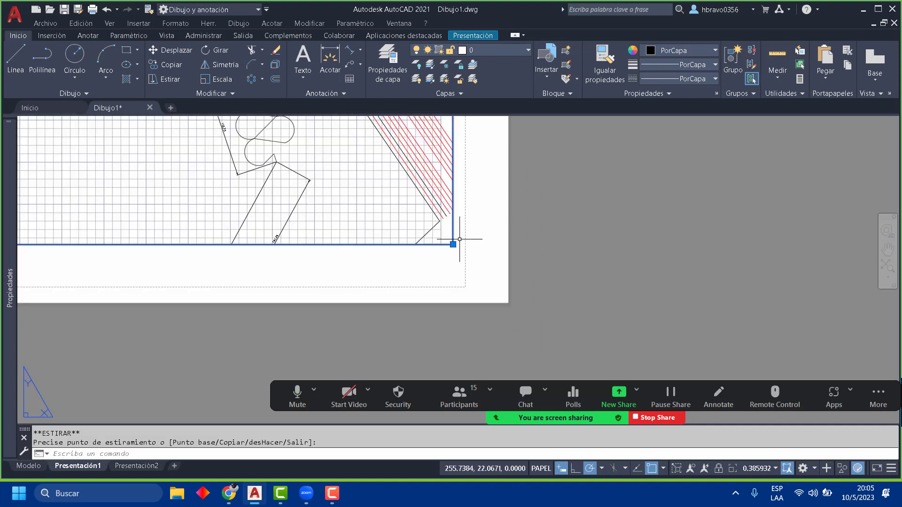
{"action": "left_click", "coordinate": [453, 244]}
{"action": "left_click", "coordinate": [498, 291]}
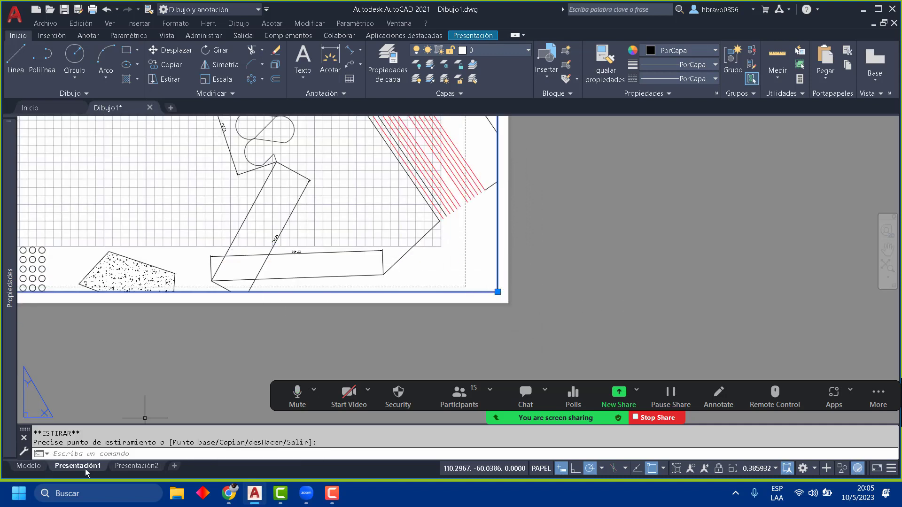
{"action": "key", "text": "Escape"}
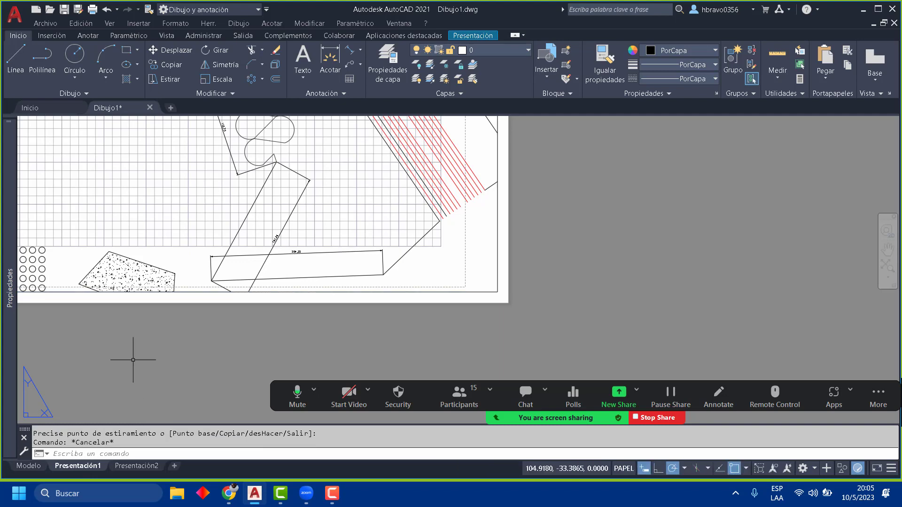
{"action": "key", "text": "Escape"}
{"action": "scroll", "coordinate": [376, 332], "scroll_direction": "down", "scroll_amount": 2}
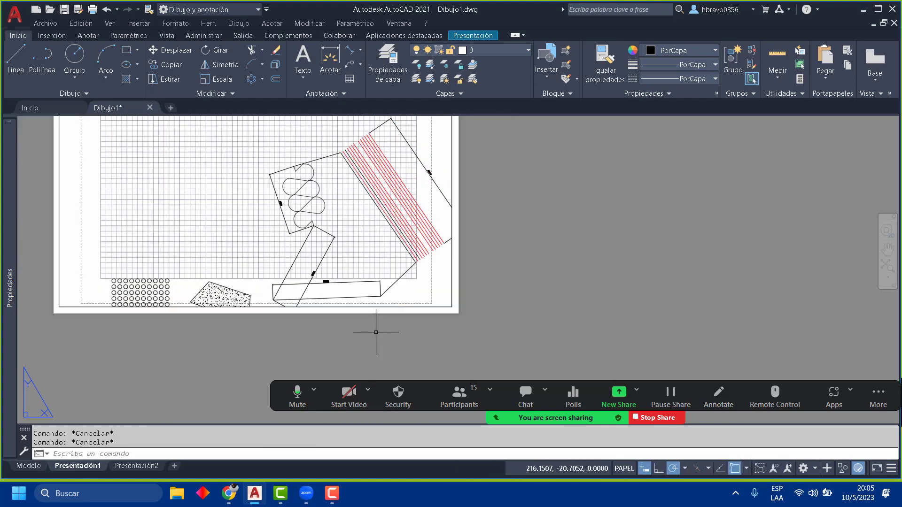
{"action": "middle_click_drag", "start_coordinate": [376, 333], "coordinate": [445, 390]}
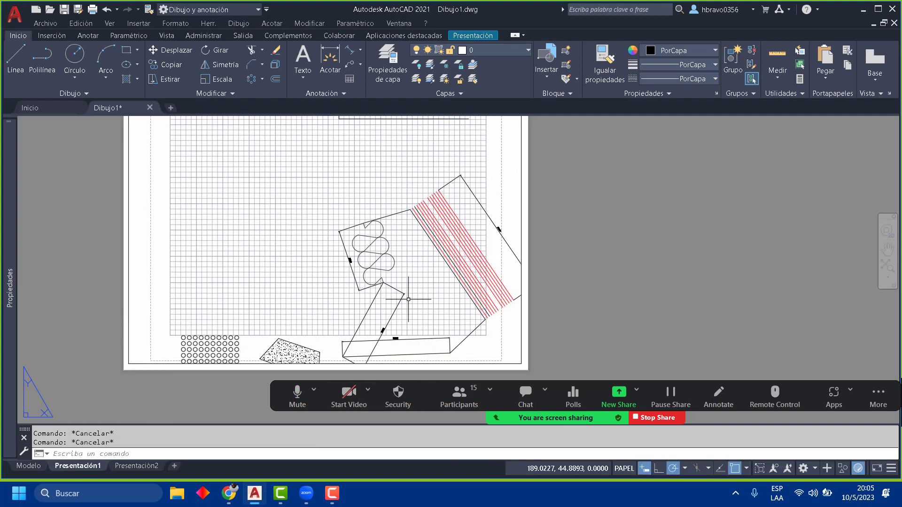
Step: Return to model space and switch the grid display off and on again
{"action": "left_click", "coordinate": [29, 465]}
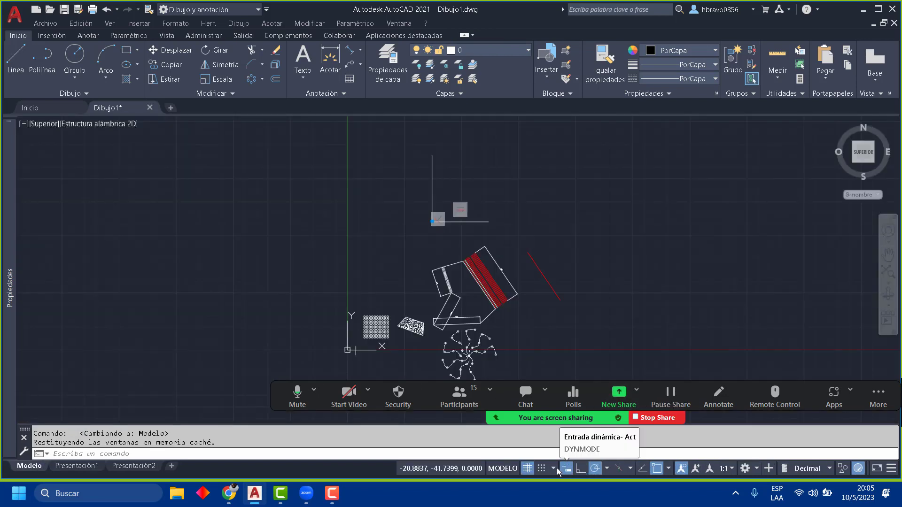
{"action": "left_click", "coordinate": [528, 468]}
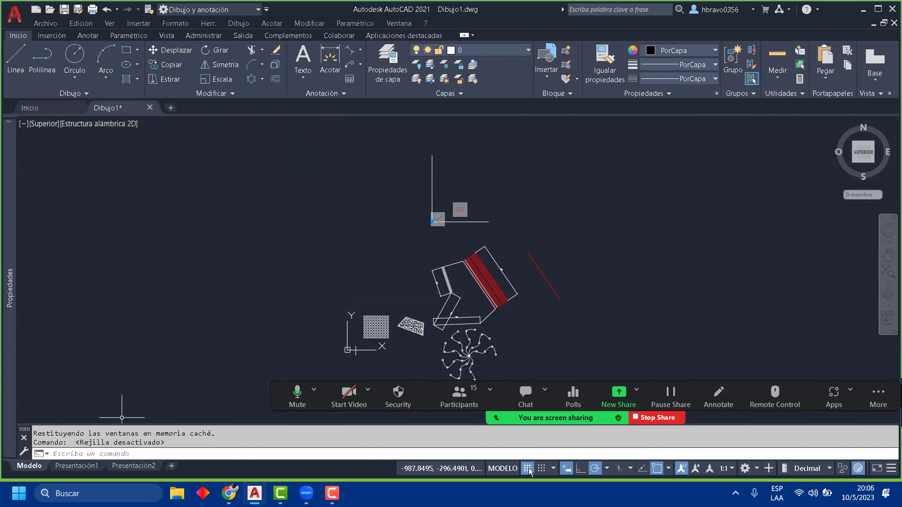
{"action": "left_click", "coordinate": [529, 468]}
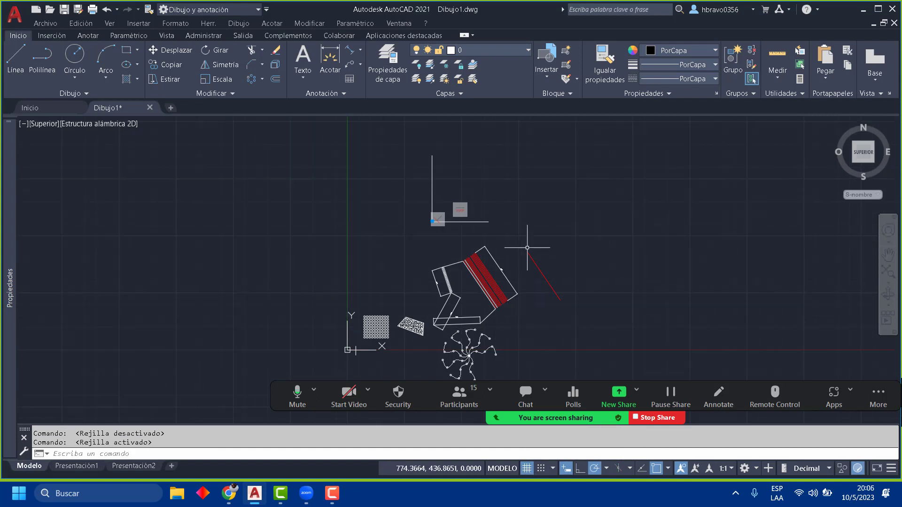
Step: Turn on grid snap and draw a closed, self-crossing figure of eight snapped line segments in the empty area beside the existing shapes
{"action": "left_click", "coordinate": [541, 468]}
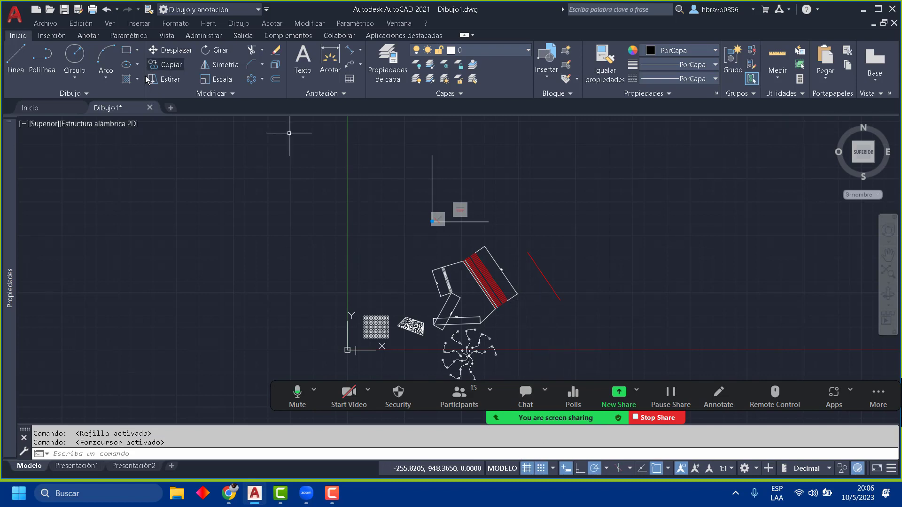
{"action": "left_click", "coordinate": [24, 69]}
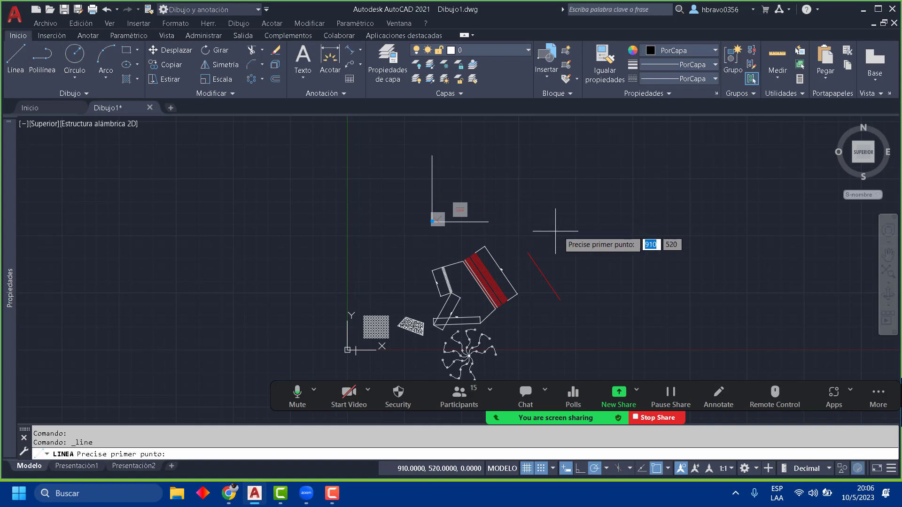
{"action": "left_click", "coordinate": [576, 232]}
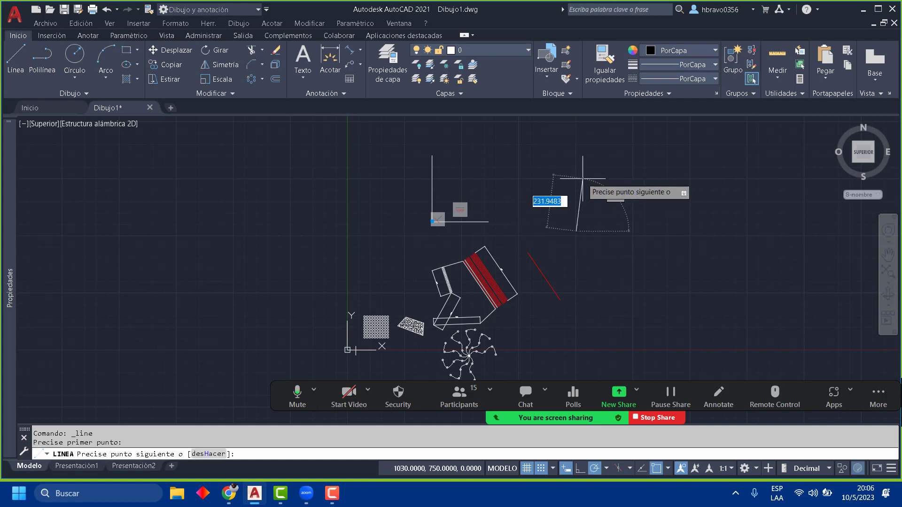
{"action": "scroll", "coordinate": [619, 186], "scroll_direction": "up", "scroll_amount": 4}
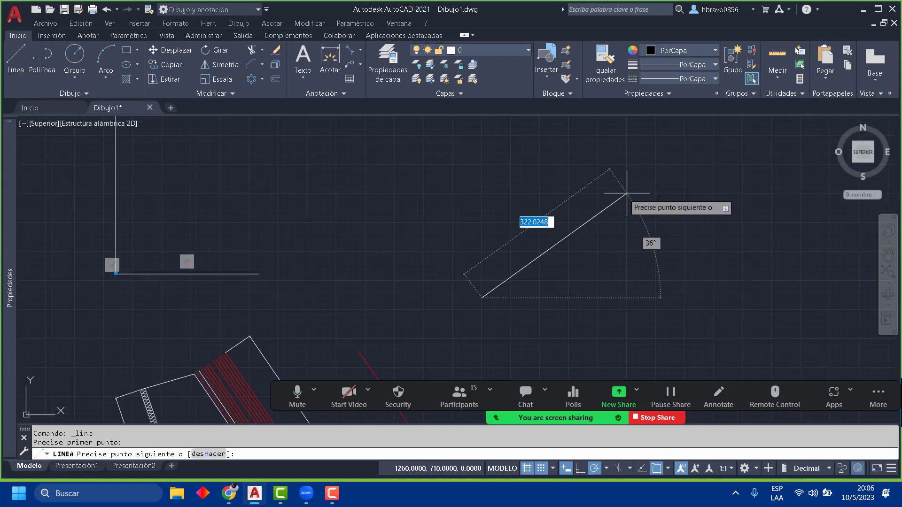
{"action": "left_click", "coordinate": [539, 251]}
{"action": "left_click", "coordinate": [540, 222]}
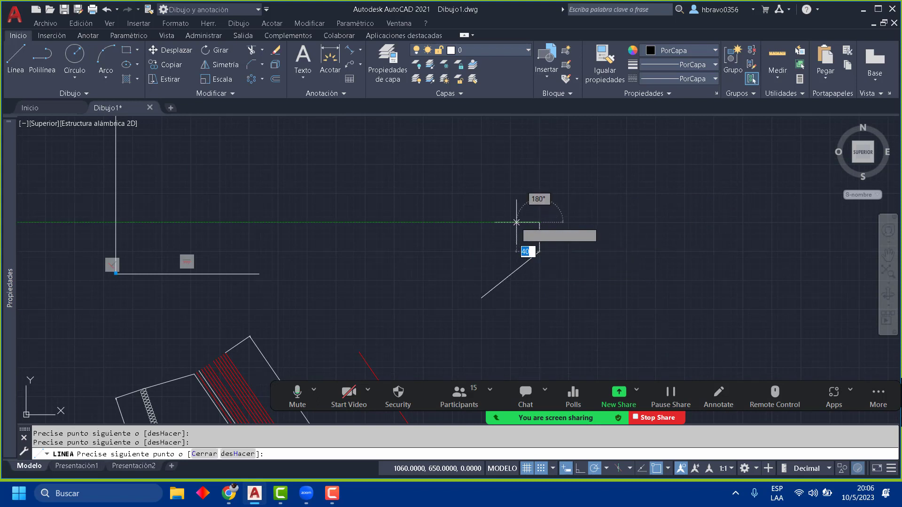
{"action": "left_click", "coordinate": [511, 222]}
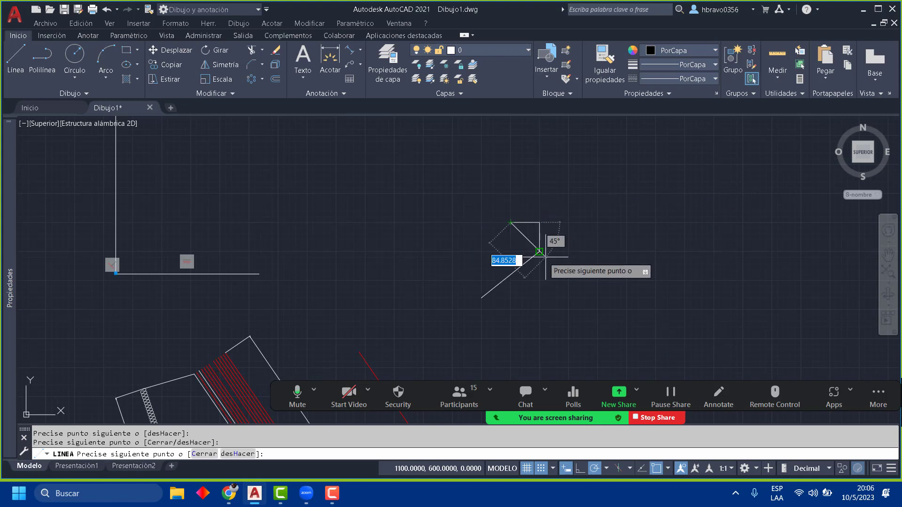
{"action": "left_click", "coordinate": [511, 251]}
{"action": "left_click", "coordinate": [557, 274]}
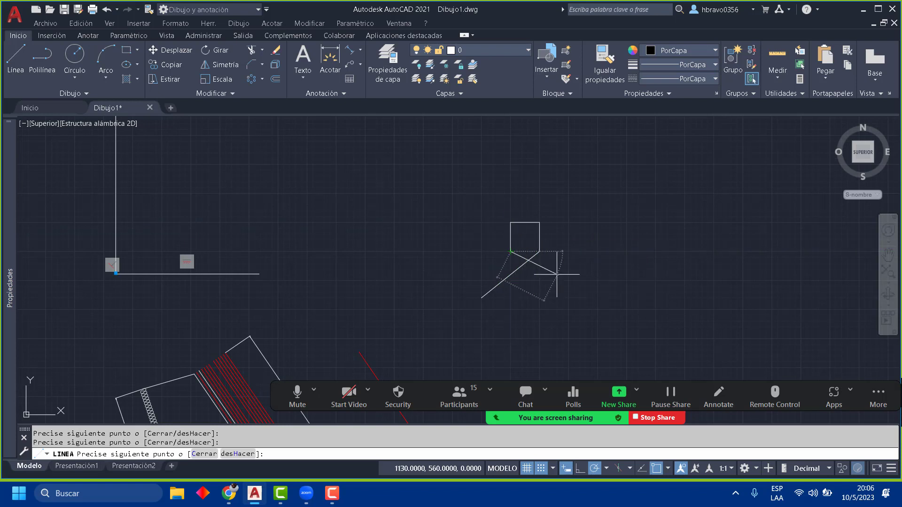
{"action": "left_click", "coordinate": [580, 321]}
{"action": "left_click", "coordinate": [482, 332]}
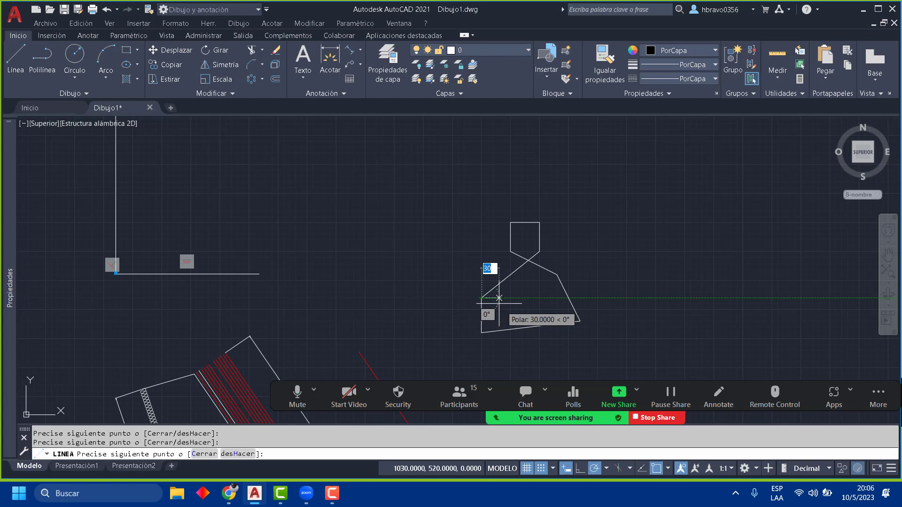
{"action": "key", "text": "Return"}
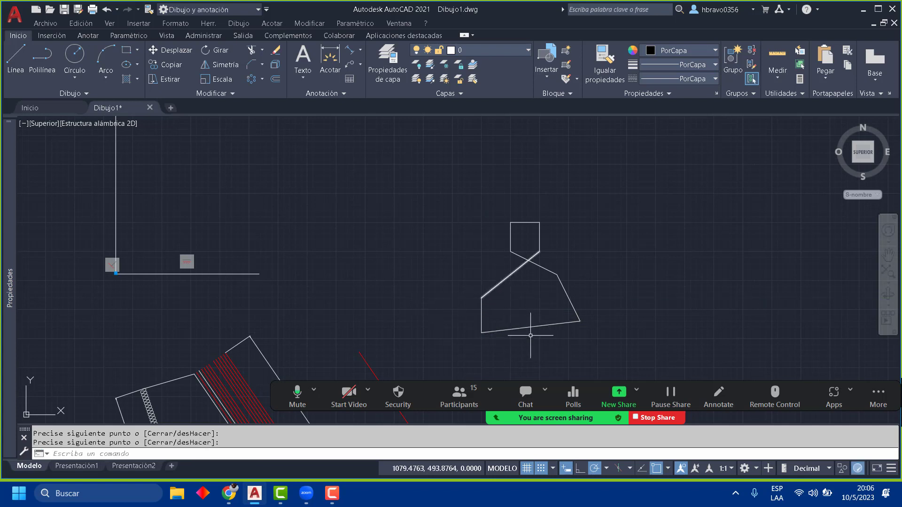
Step: Turn off grid snap and erase the whole self-crossing line figure
{"action": "scroll", "coordinate": [525, 326], "scroll_direction": "up", "scroll_amount": 4}
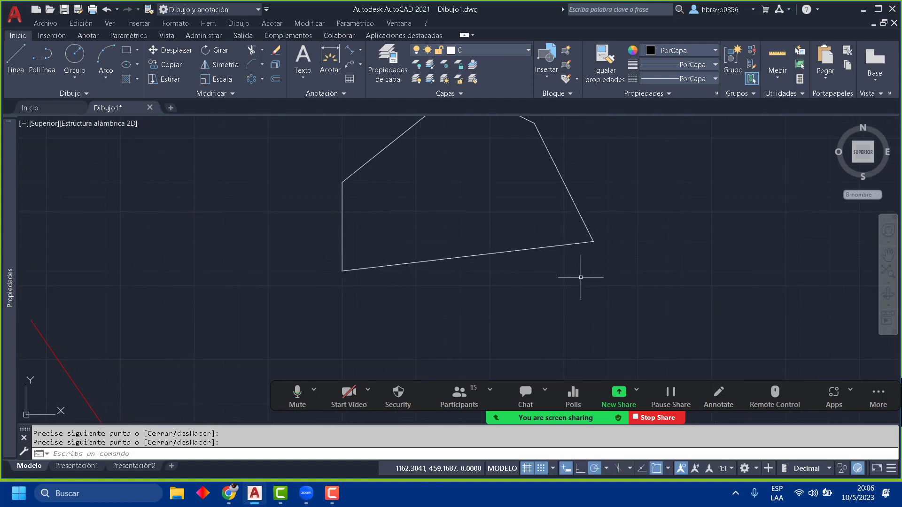
{"action": "scroll", "coordinate": [601, 274], "scroll_direction": "down", "scroll_amount": 2}
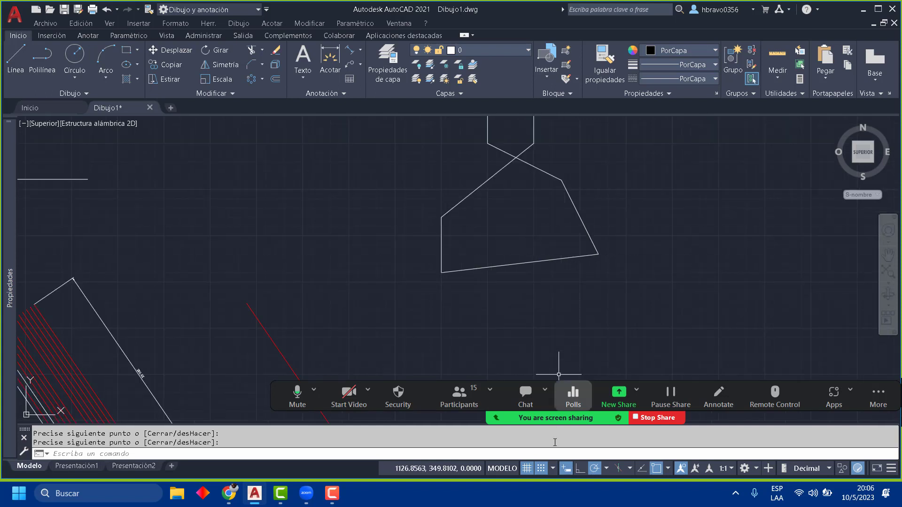
{"action": "scroll", "coordinate": [610, 356], "scroll_direction": "down", "scroll_amount": 2}
{"action": "middle_click_drag", "start_coordinate": [611, 357], "coordinate": [513, 353]}
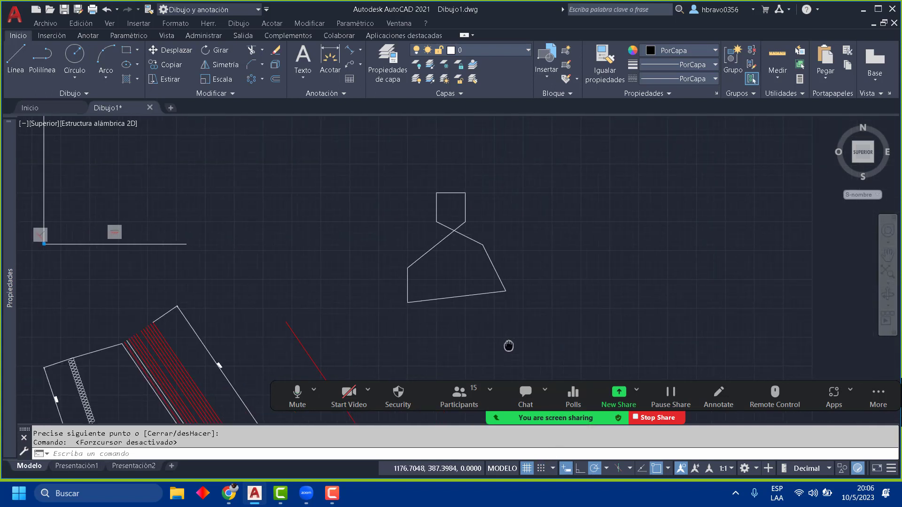
{"action": "left_click", "coordinate": [592, 329]}
{"action": "left_click", "coordinate": [367, 165]}
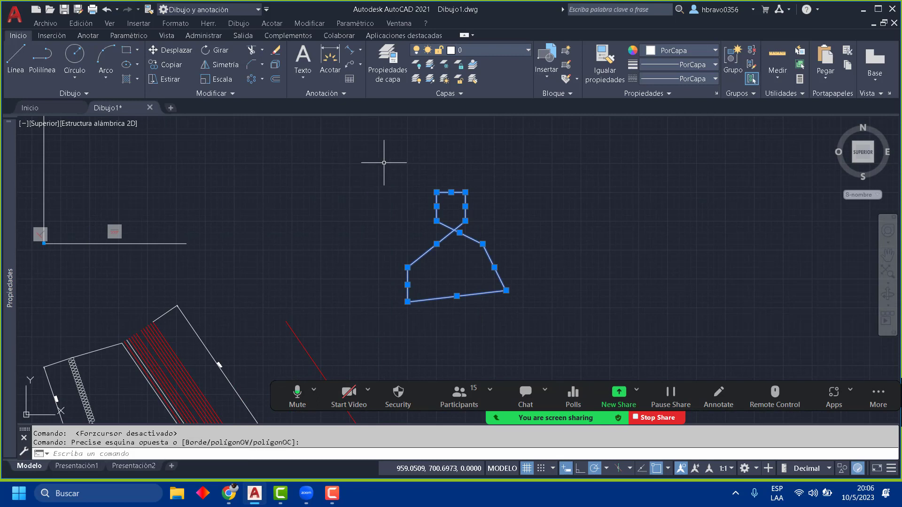
{"action": "key", "text": "Delete"}
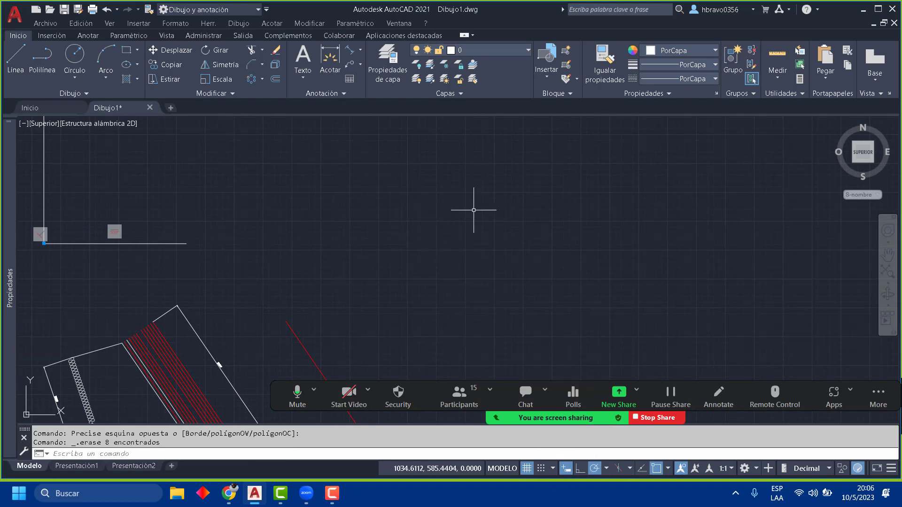
Step: Turn on ortho mode and draw six connected horizontal and vertical line segments forming two overlapping rectangles in the empty area beside the L-shaped lines
{"action": "middle_click_drag", "start_coordinate": [163, 259], "coordinate": [267, 323]}
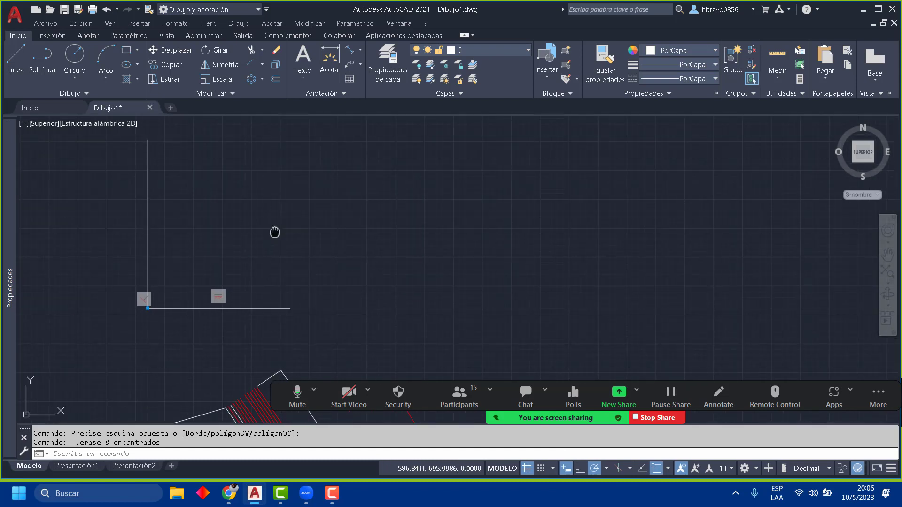
{"action": "middle_click_drag", "start_coordinate": [276, 232], "coordinate": [322, 256]}
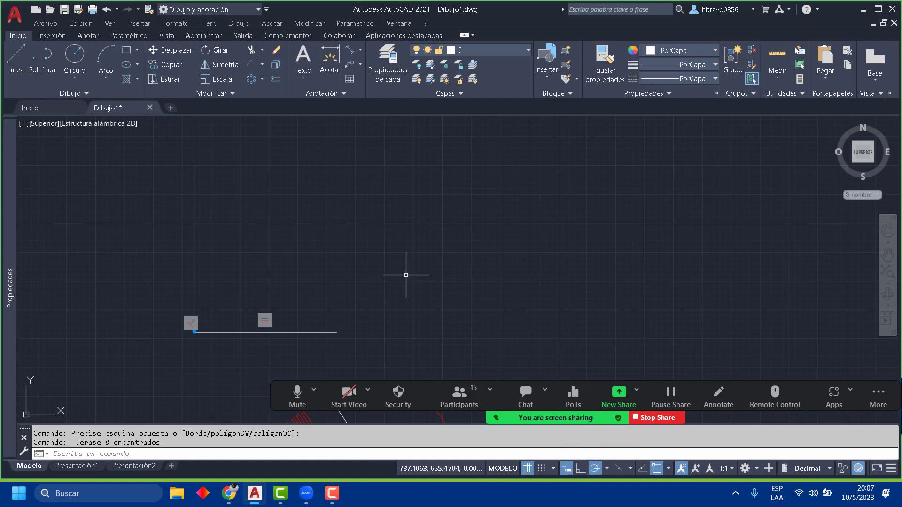
{"action": "left_click", "coordinate": [568, 469]}
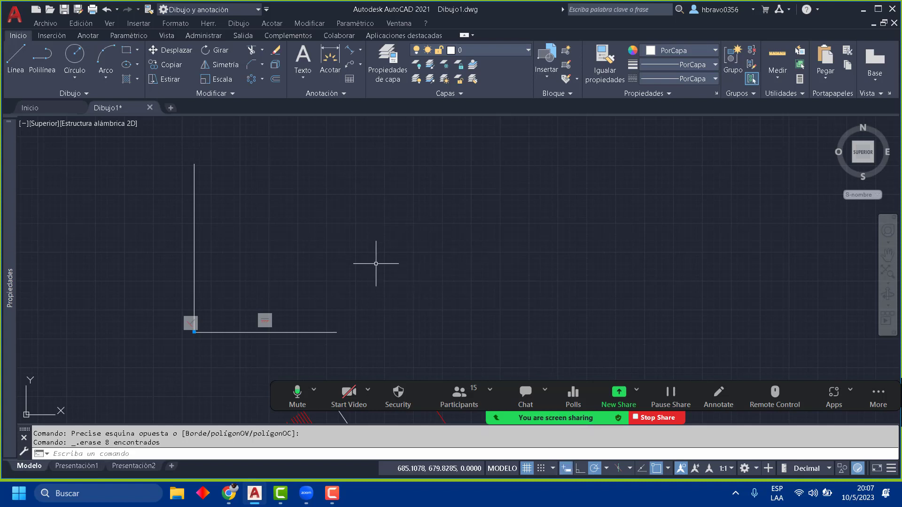
{"action": "left_click", "coordinate": [581, 468]}
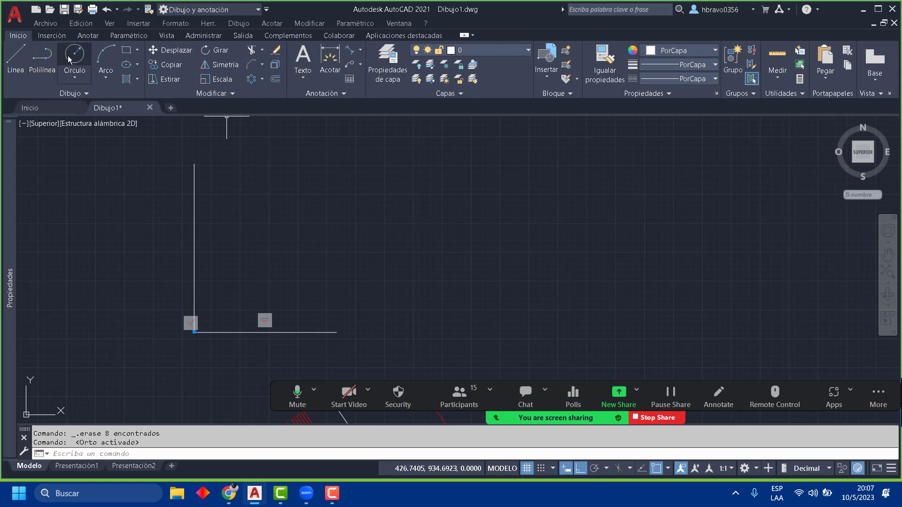
{"action": "left_click", "coordinate": [15, 59]}
{"action": "left_click", "coordinate": [474, 189]}
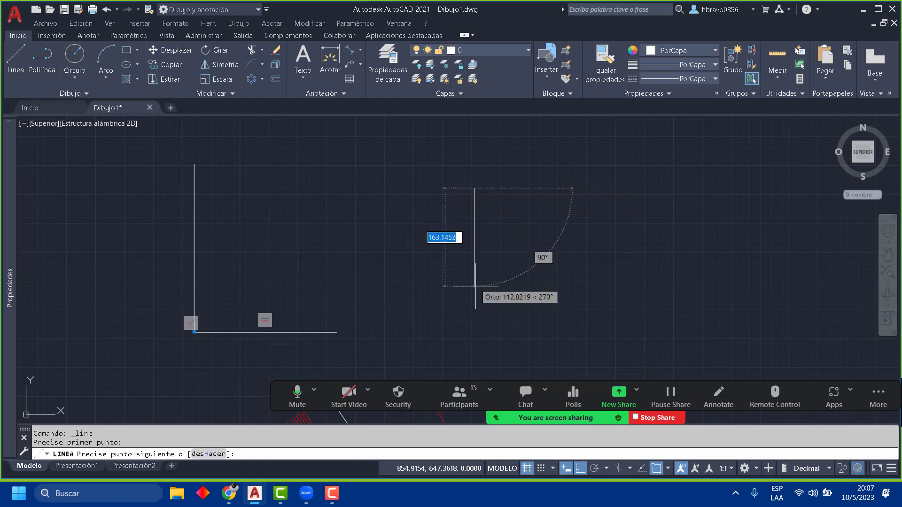
{"action": "left_click", "coordinate": [474, 288]}
{"action": "left_click", "coordinate": [657, 288]}
{"action": "left_click", "coordinate": [658, 184]}
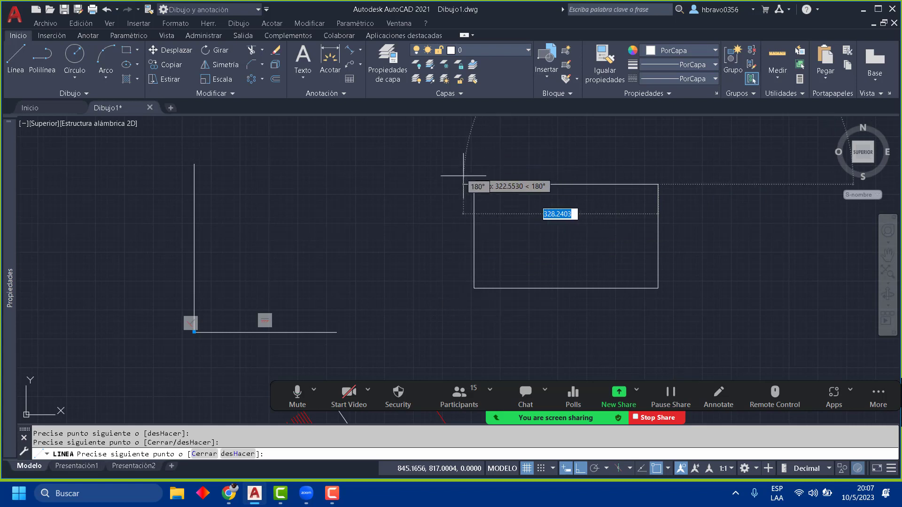
{"action": "left_click", "coordinate": [410, 184]}
{"action": "left_click", "coordinate": [410, 257]}
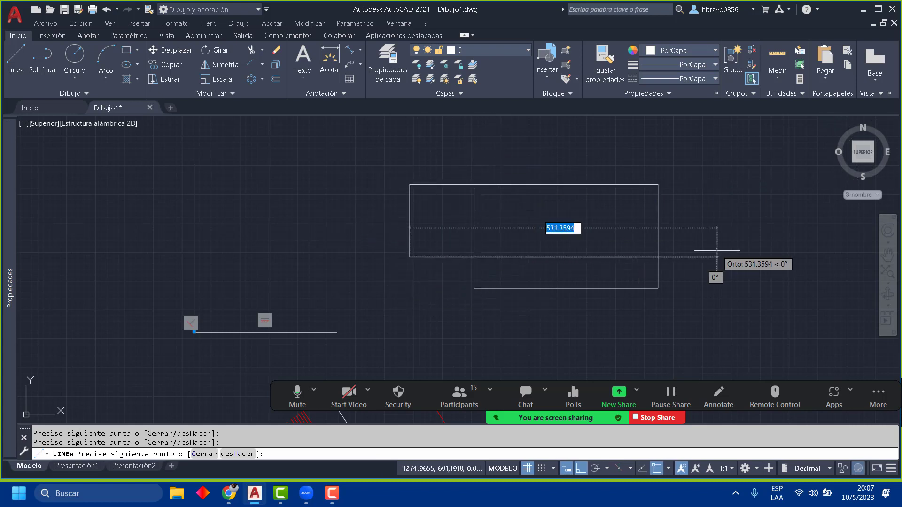
{"action": "left_click", "coordinate": [717, 251]}
{"action": "key", "text": "Return"}
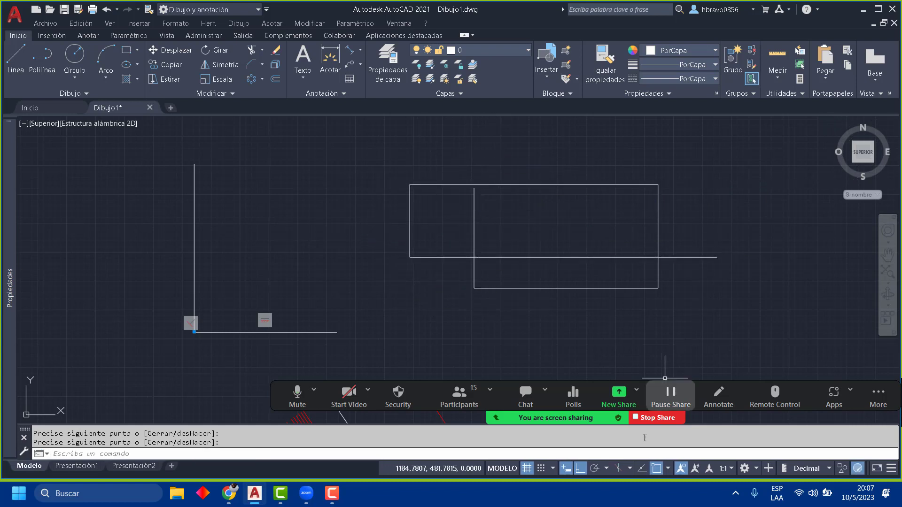
Step: Turn on polar tracking and try out its alignment guides with a trial line between the L-shaped lines and the overlapping rectangles
{"action": "left_click", "coordinate": [595, 469]}
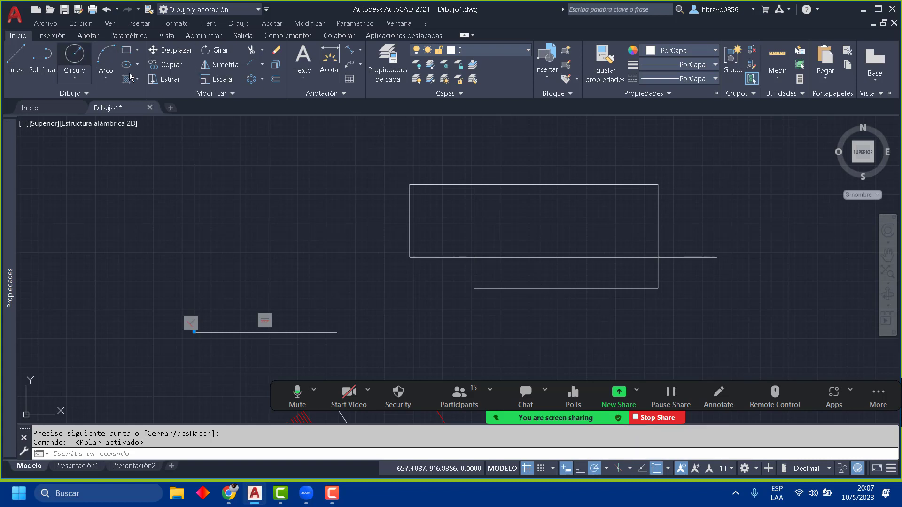
{"action": "left_click", "coordinate": [16, 56]}
{"action": "left_click", "coordinate": [270, 209]}
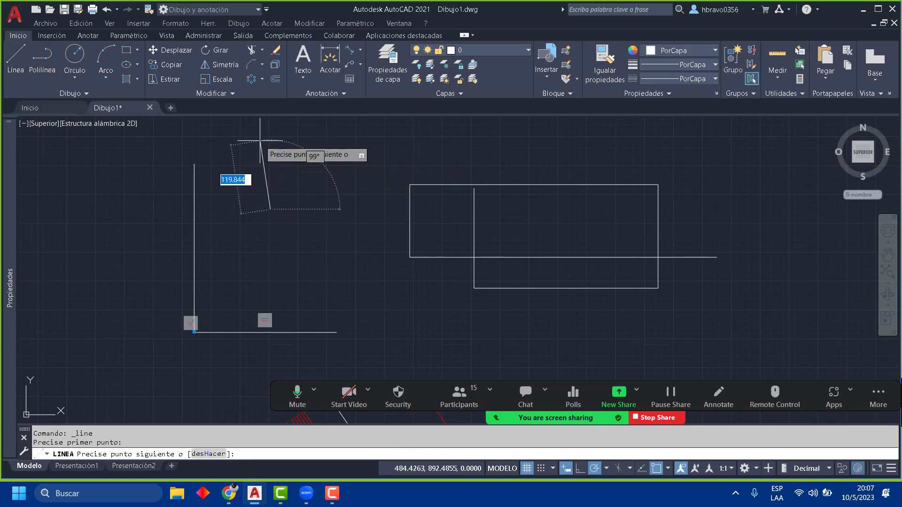
{"action": "middle_click_drag", "start_coordinate": [270, 141], "coordinate": [308, 284]}
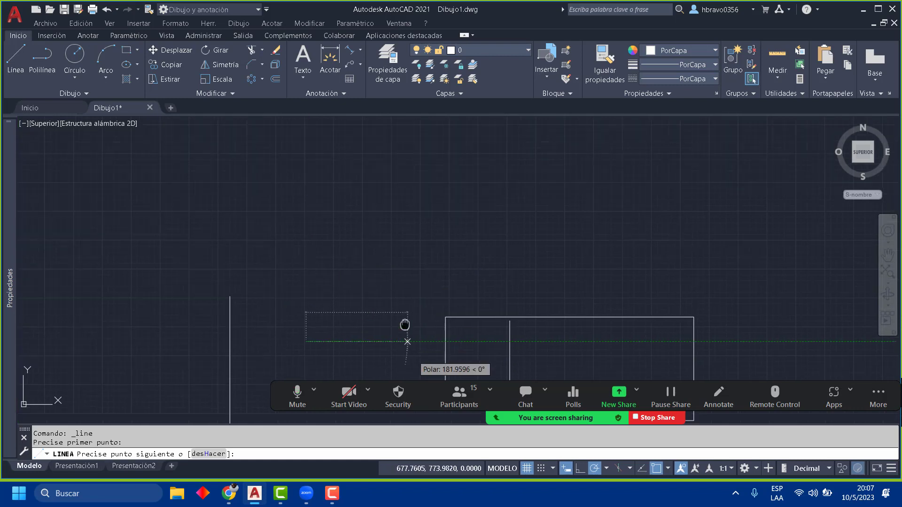
{"action": "middle_click_drag", "start_coordinate": [407, 366], "coordinate": [415, 295]}
{"action": "key", "text": "Escape"}
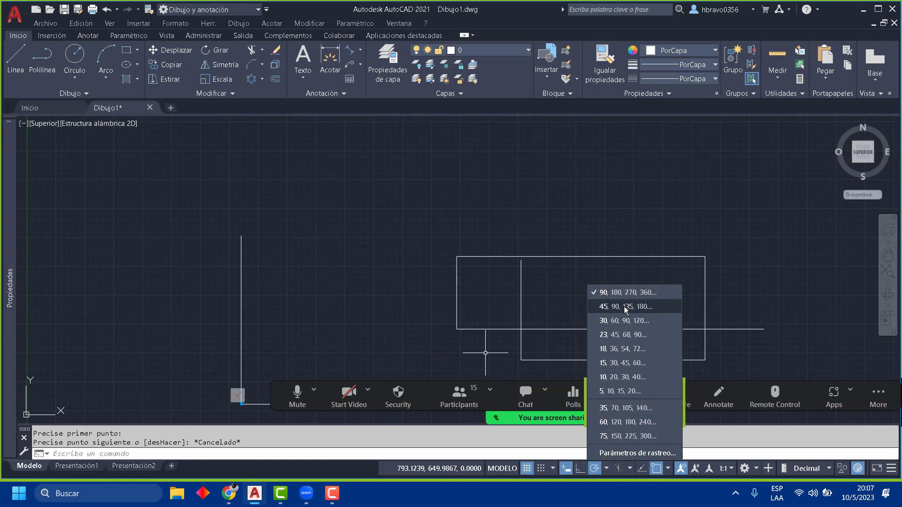
Step: Set the polar tracking increment to 45, 90, 135, 180... and try a line from the overlapping rectangles' upper-left corner
{"action": "left_click", "coordinate": [636, 306]}
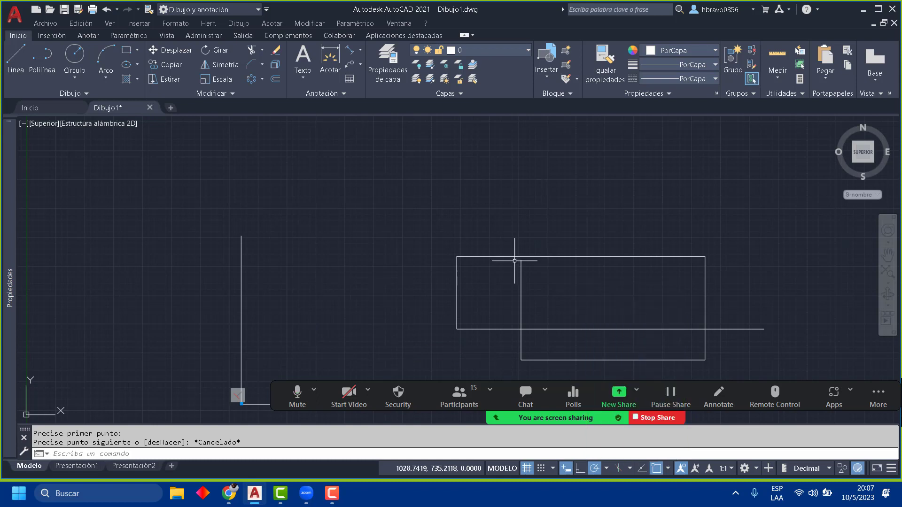
{"action": "left_click", "coordinate": [23, 55]}
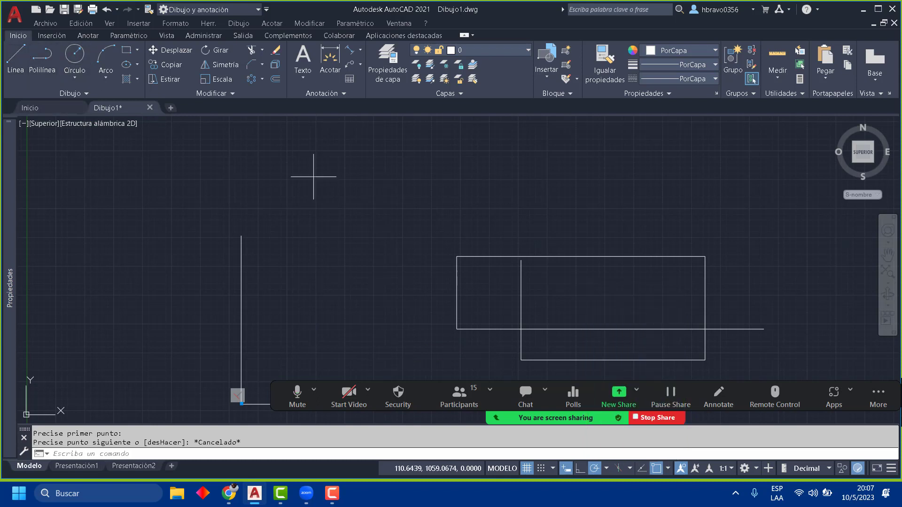
{"action": "left_click", "coordinate": [456, 256]}
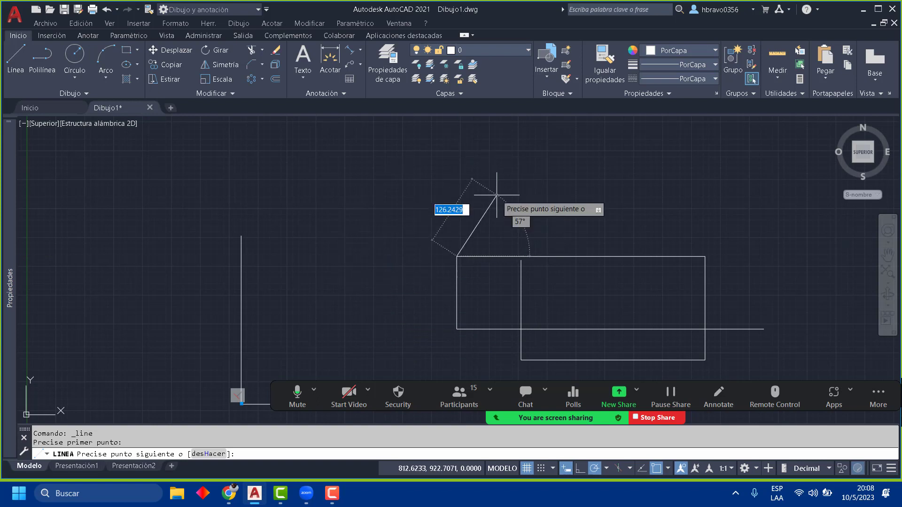
{"action": "key", "text": "Escape"}
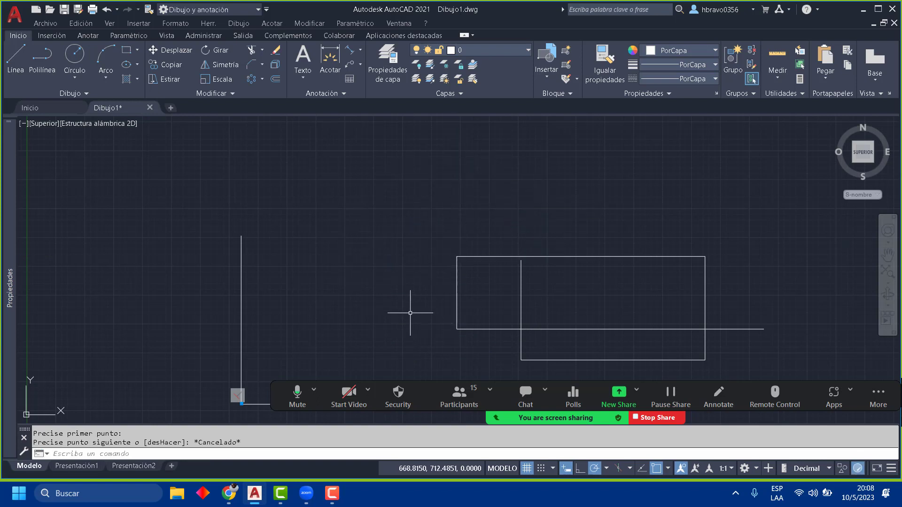
Step: Turn off polar tracking, and switch ortho mode on and off again
{"action": "left_click", "coordinate": [595, 470]}
{"action": "left_click", "coordinate": [579, 470]}
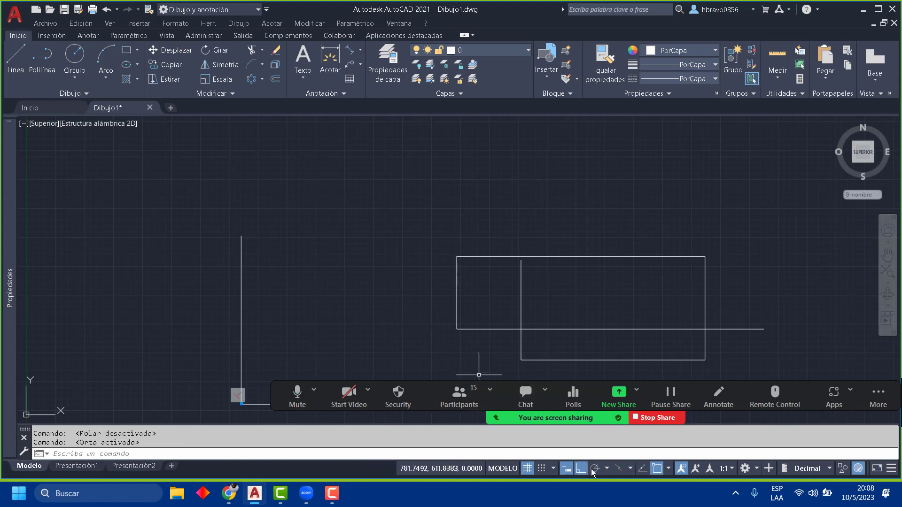
{"action": "left_click", "coordinate": [582, 469]}
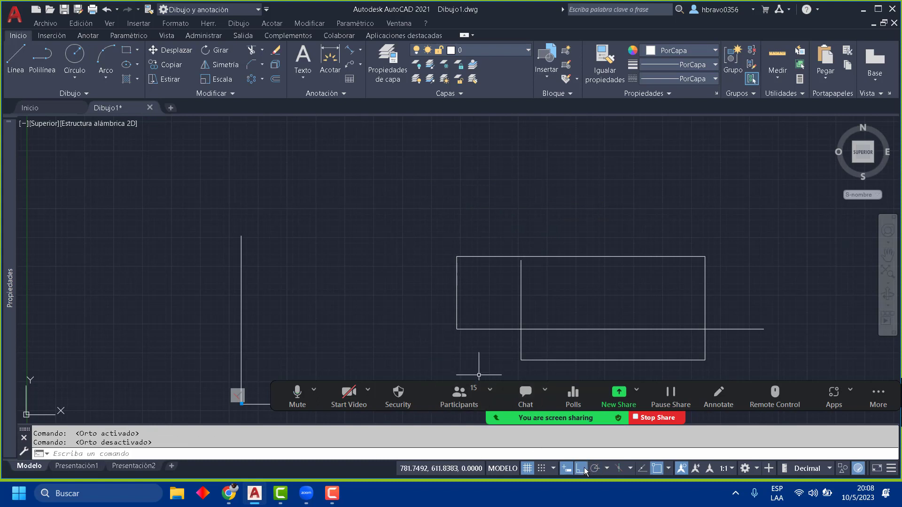
Step: Turn on isometric drafting with the left isoplane and draw five connected slanted line segments above the L-shaped lines
{"action": "left_click", "coordinate": [630, 469]}
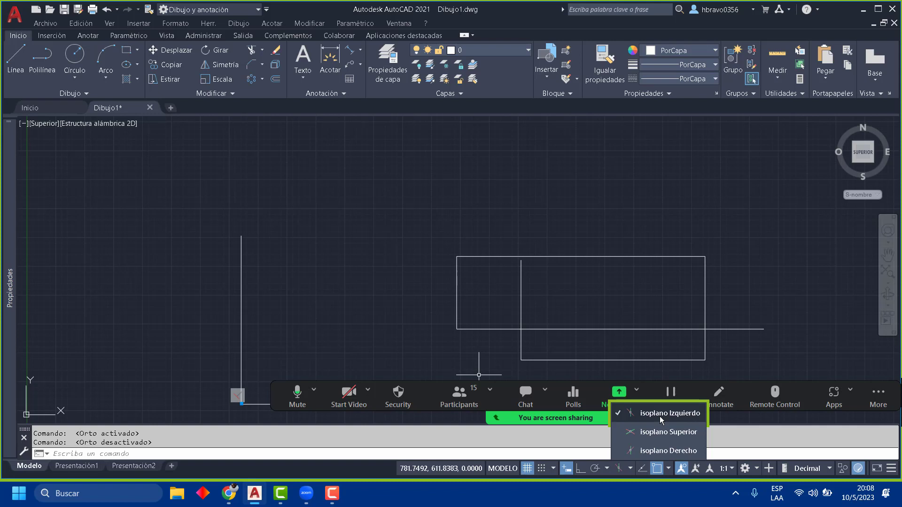
{"action": "left_click", "coordinate": [618, 469]}
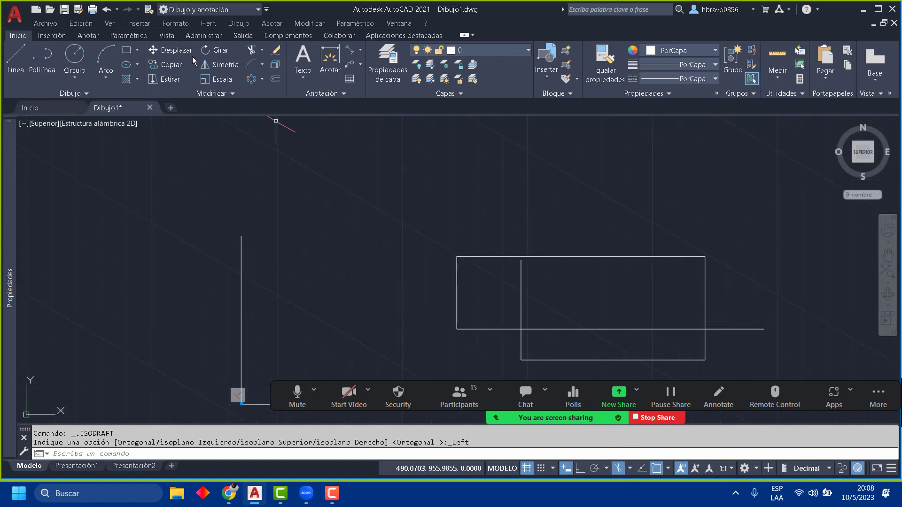
{"action": "left_click", "coordinate": [15, 59]}
{"action": "left_click", "coordinate": [284, 158]}
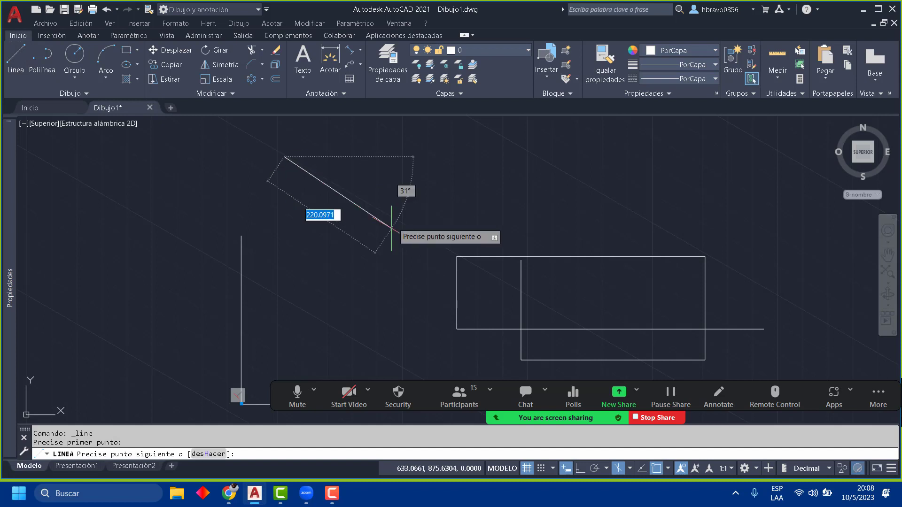
{"action": "left_click", "coordinate": [389, 232]}
{"action": "left_click", "coordinate": [466, 151]}
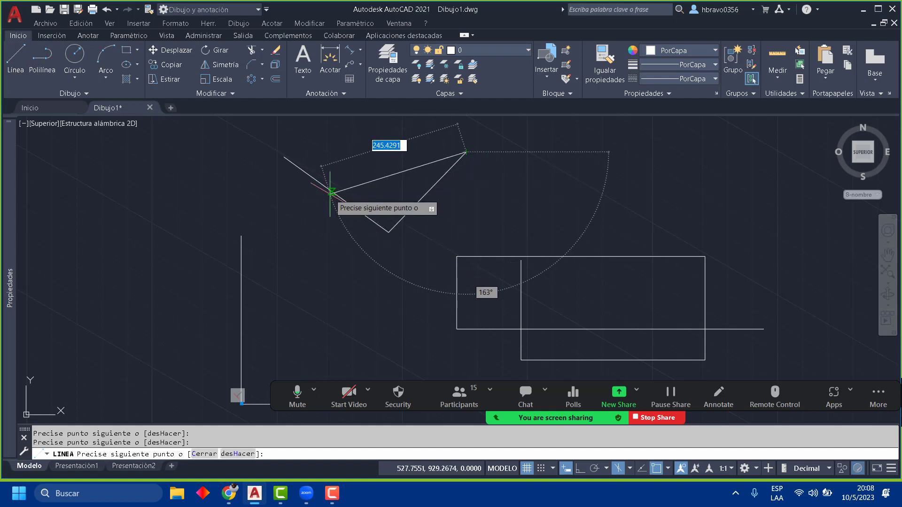
{"action": "left_click", "coordinate": [392, 149]}
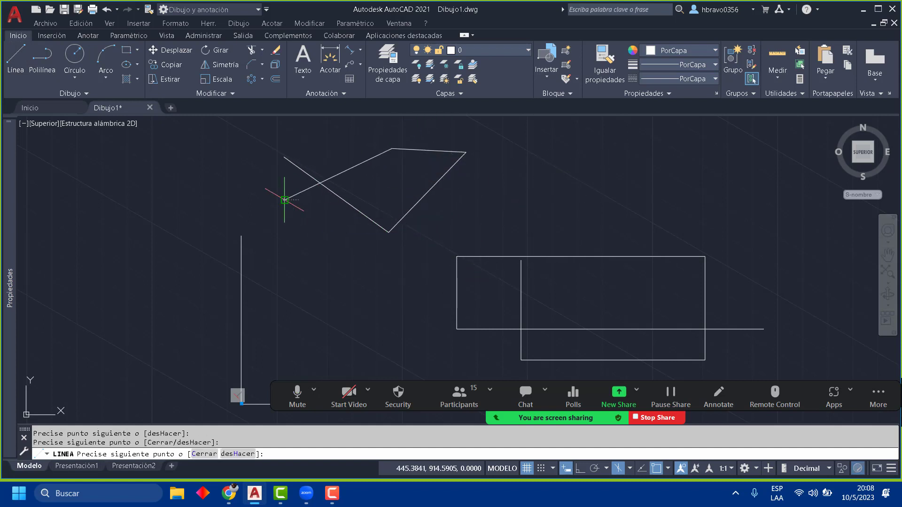
{"action": "left_click", "coordinate": [285, 200]}
{"action": "left_click", "coordinate": [347, 274]}
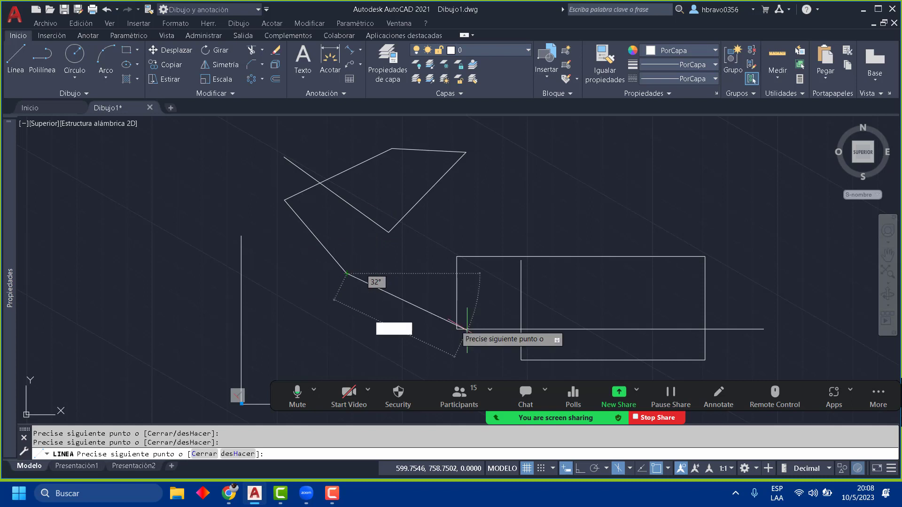
{"action": "key", "text": "Escape"}
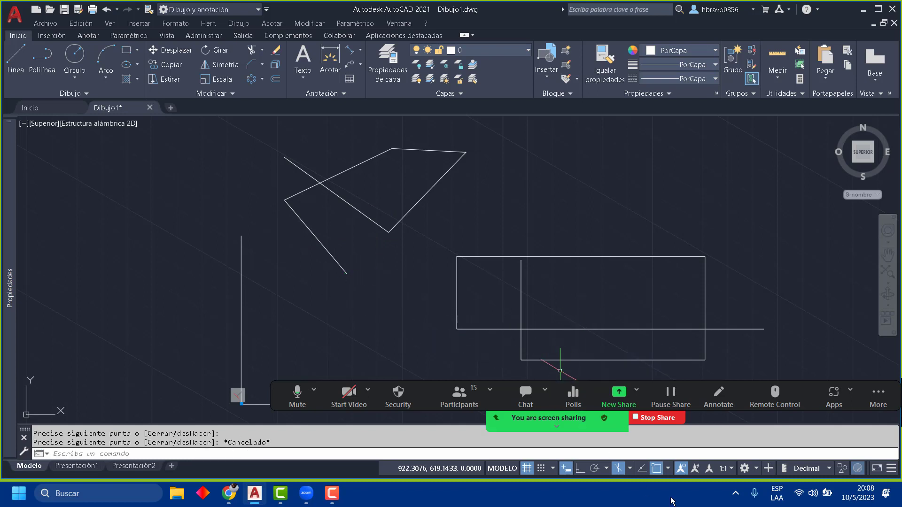
Step: Turn off isometric drafting and erase all five slanted line segments above the L-shaped lines
{"action": "left_click", "coordinate": [618, 469]}
{"action": "scroll", "coordinate": [513, 331], "scroll_direction": "down", "scroll_amount": 2}
{"action": "left_click", "coordinate": [436, 280]}
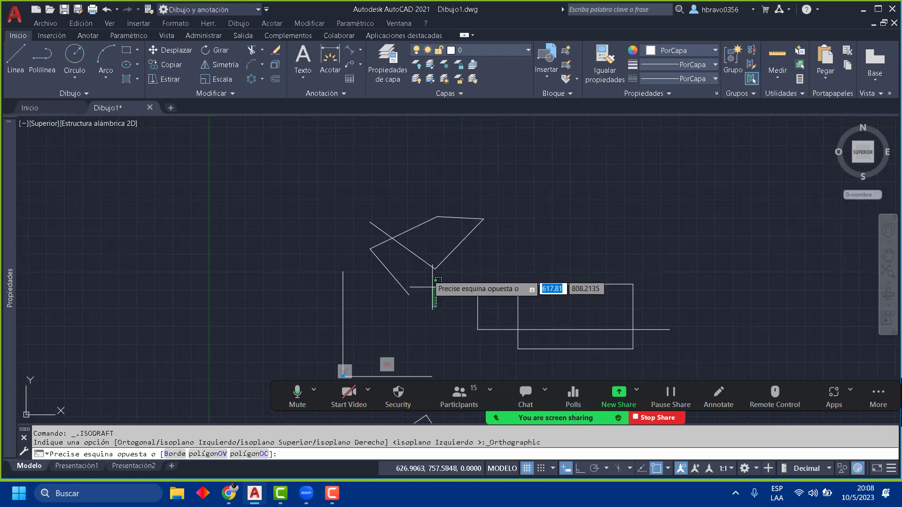
{"action": "left_click", "coordinate": [361, 189]}
{"action": "key", "text": "Delete"}
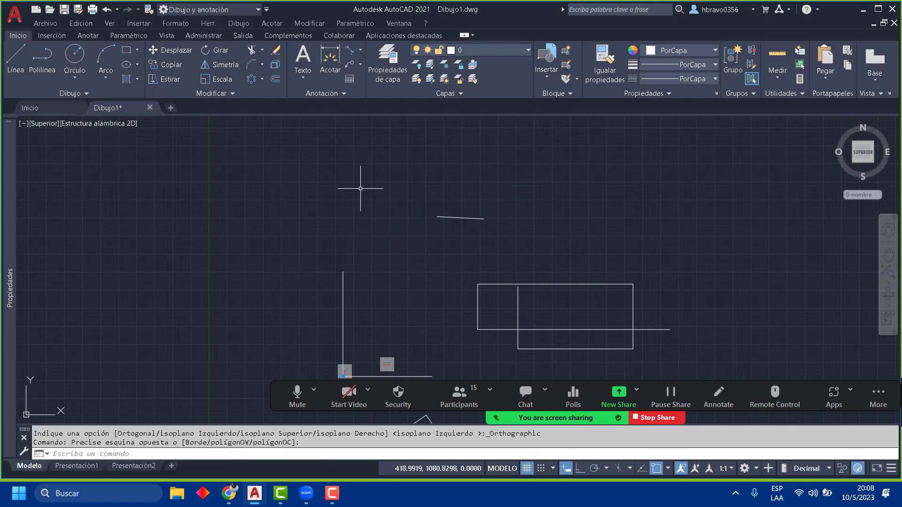
{"action": "left_click", "coordinate": [499, 227]}
{"action": "left_click", "coordinate": [404, 184]}
{"action": "key", "text": "Delete"}
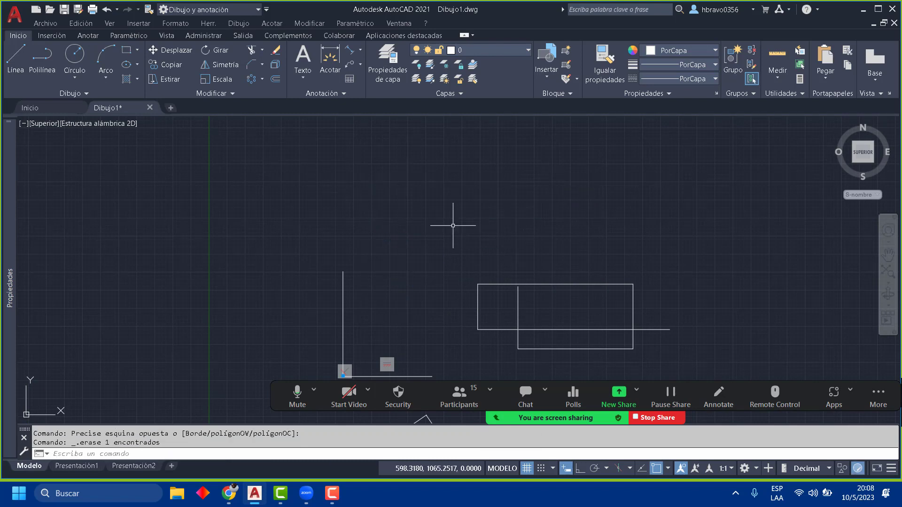
Step: Switch object snap tracking on and off, and review the object snap modes in the drafting settings, accepting them
{"action": "left_click", "coordinate": [641, 470]}
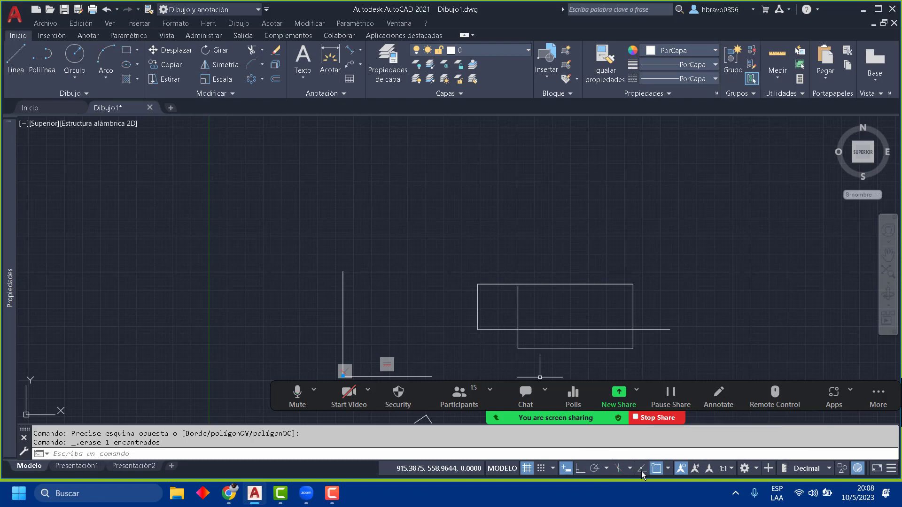
{"action": "left_click", "coordinate": [641, 469]}
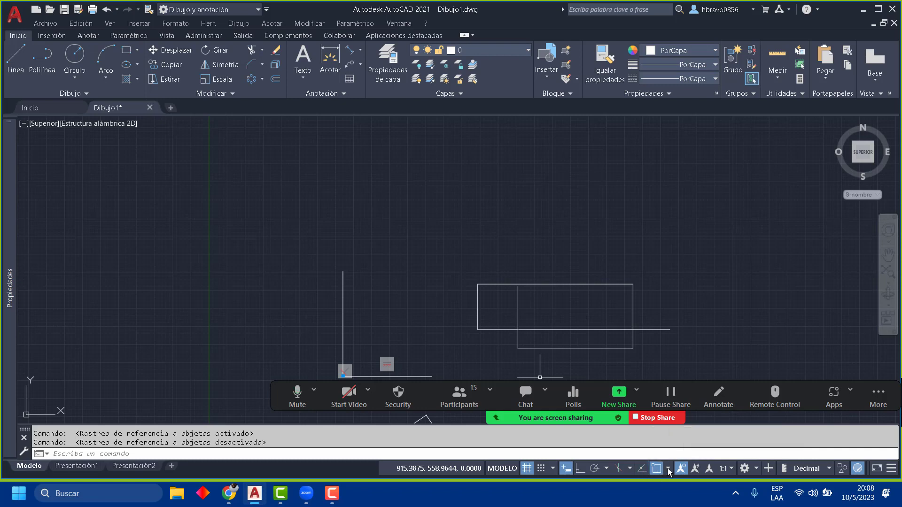
{"action": "left_click", "coordinate": [668, 469]}
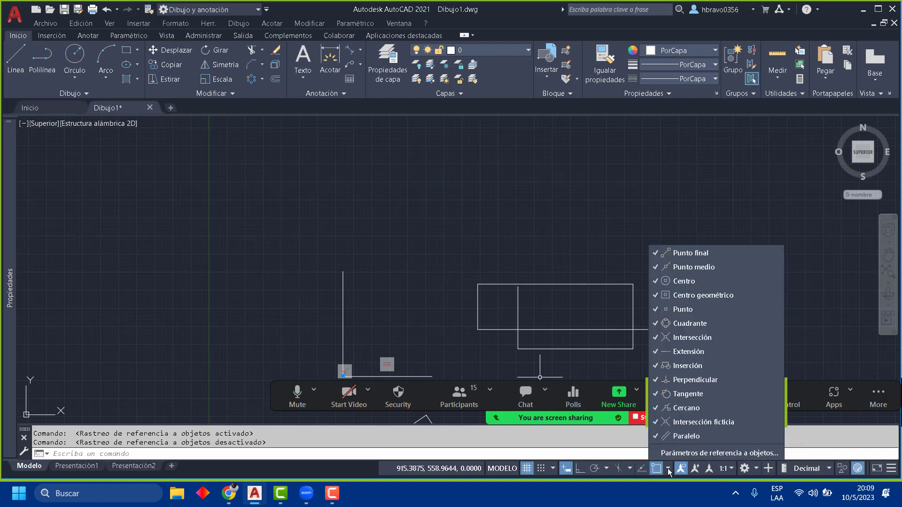
{"action": "left_click", "coordinate": [667, 469]}
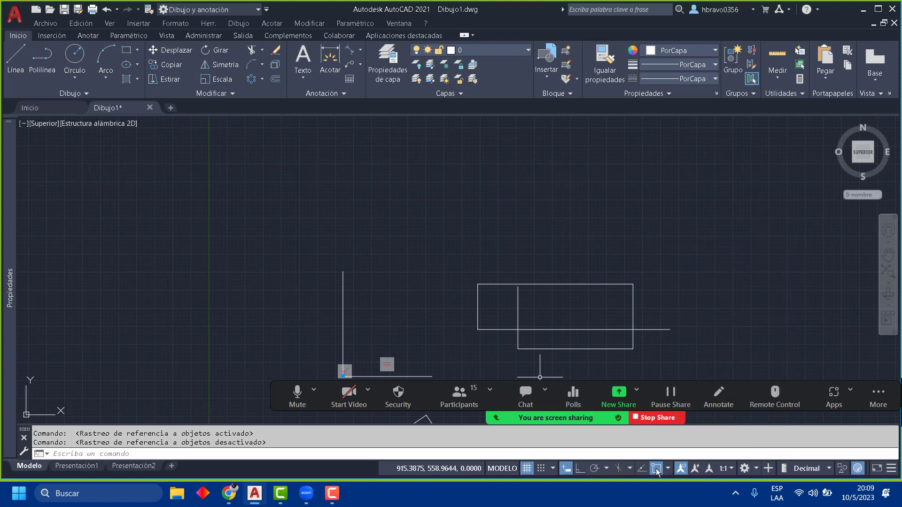
{"action": "left_click", "coordinate": [668, 469]}
{"action": "left_click", "coordinate": [673, 456]}
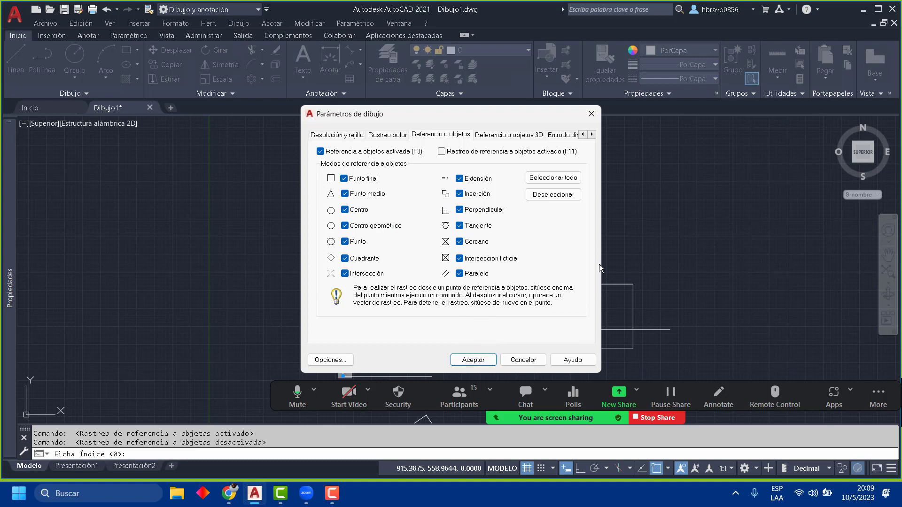
{"action": "left_click", "coordinate": [474, 360]}
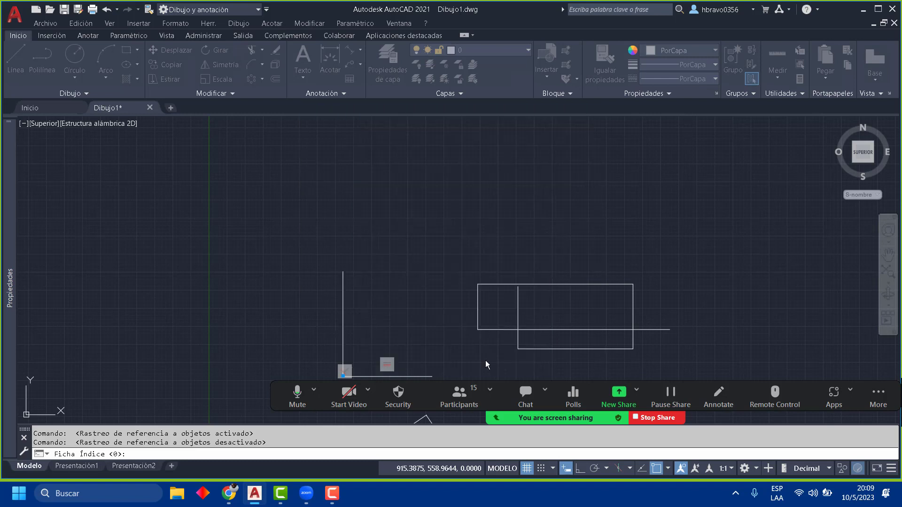
Step: Join the connected lines forming the two overlapping rectangles into a single polyline and select the result
{"action": "left_click", "coordinate": [489, 285]}
{"action": "left_click", "coordinate": [663, 363]}
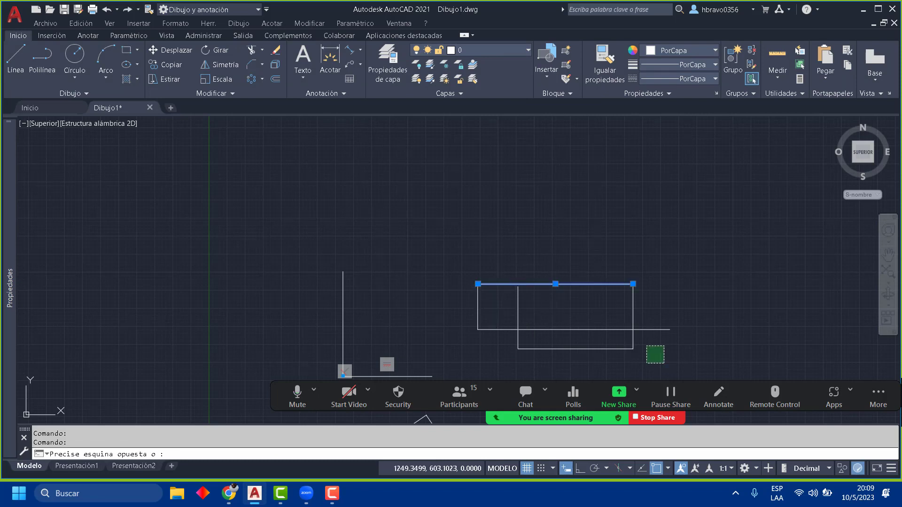
{"action": "left_click", "coordinate": [444, 228]}
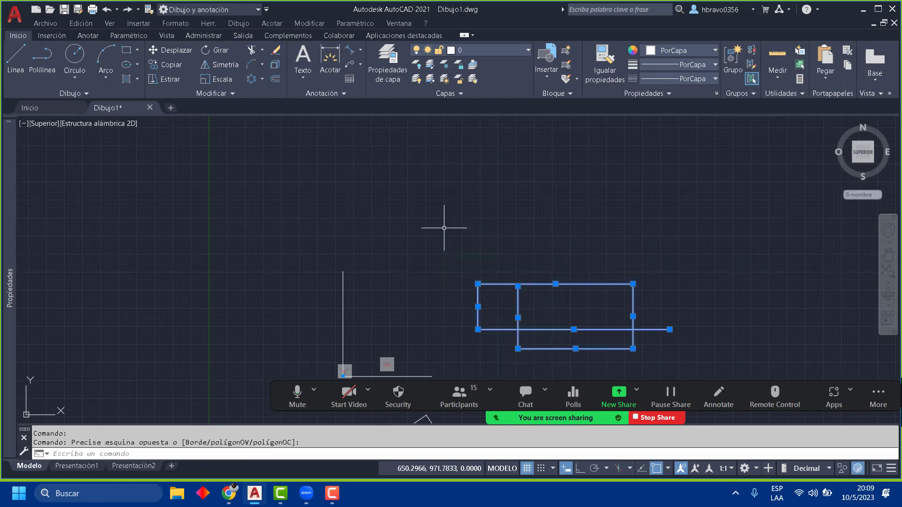
{"action": "left_click", "coordinate": [224, 93]}
{"action": "left_click", "coordinate": [199, 121]}
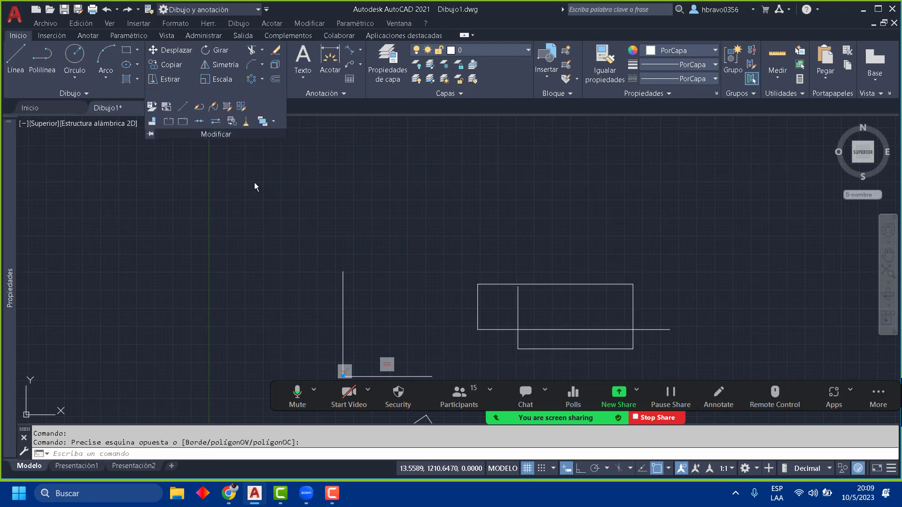
{"action": "left_click", "coordinate": [542, 320]}
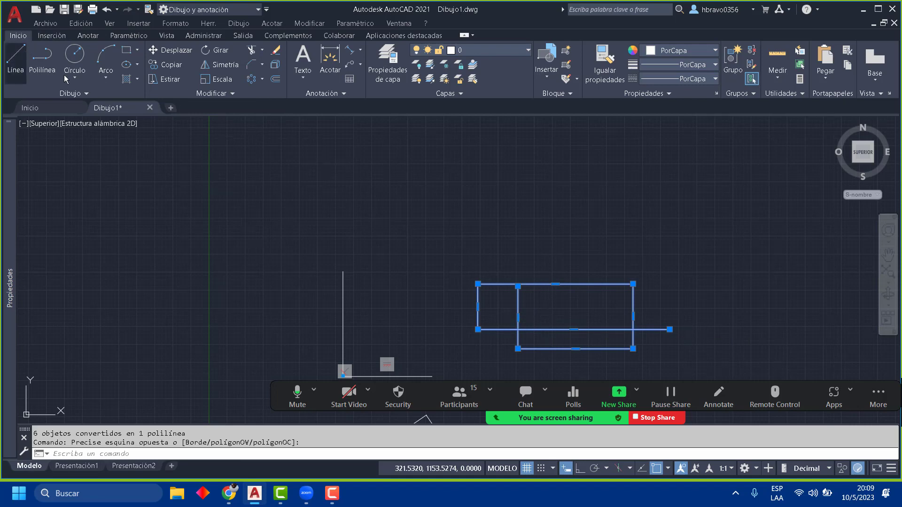
Step: Draw a long, very thin horizontal rectangle above the overlapping rectangles
{"action": "left_click", "coordinate": [16, 56]}
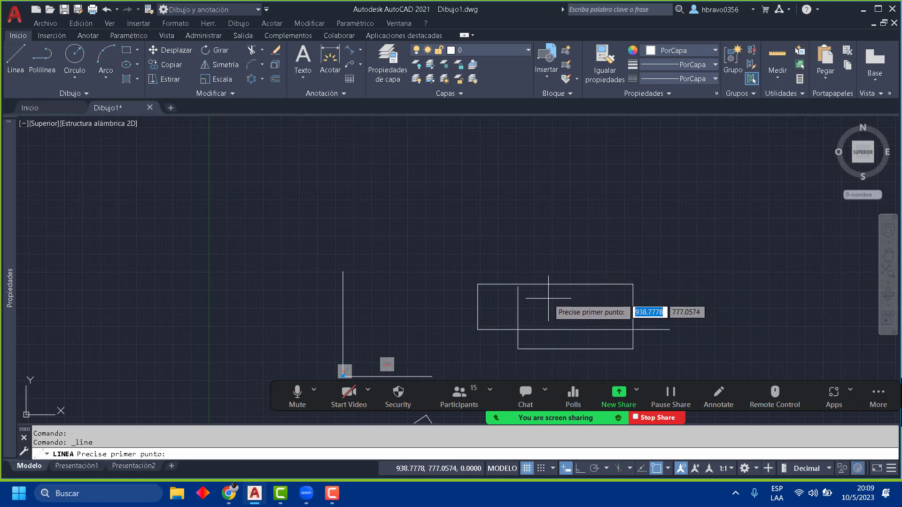
{"action": "key", "text": "Escape"}
{"action": "left_click", "coordinate": [133, 50]}
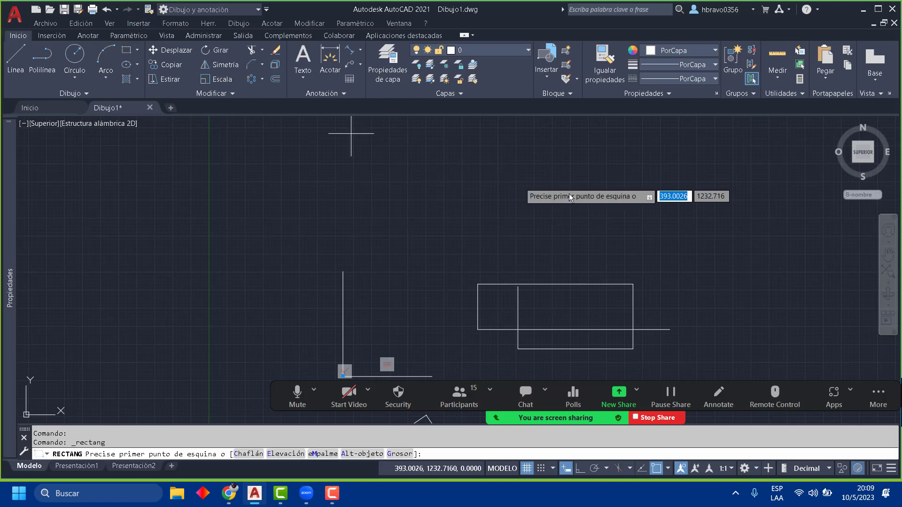
{"action": "left_click", "coordinate": [592, 193]}
{"action": "left_click", "coordinate": [469, 199]}
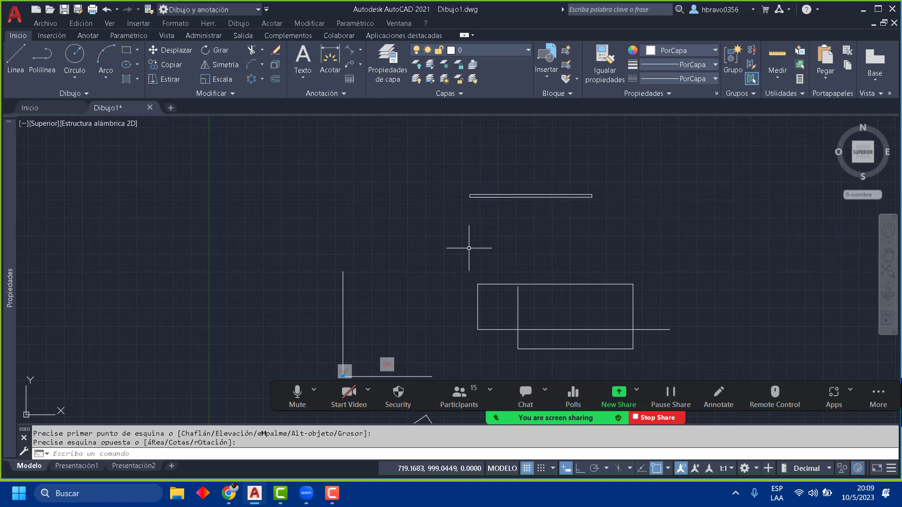
Step: Draw a triangle of three line segments that starts and ends at the thin rectangle's geometric center
{"action": "scroll", "coordinate": [528, 194], "scroll_direction": "up", "scroll_amount": 4}
{"action": "scroll", "coordinate": [528, 195], "scroll_direction": "up", "scroll_amount": 4}
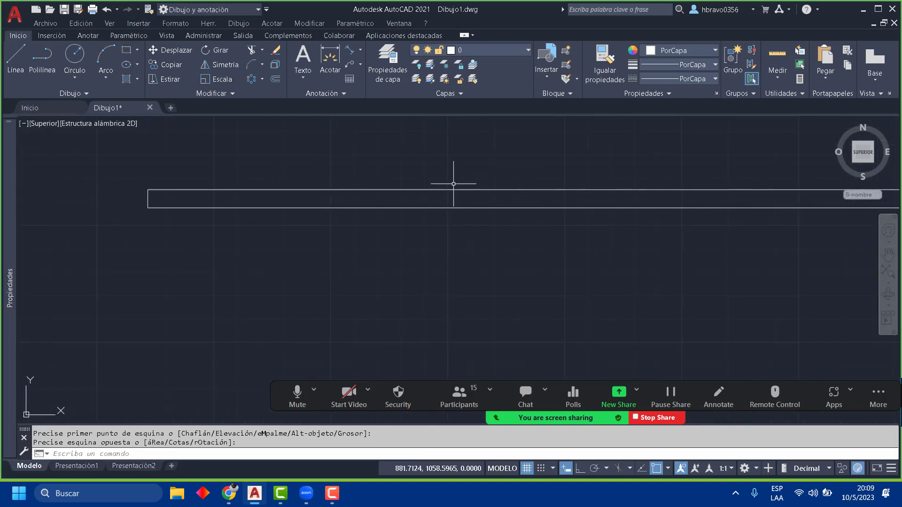
{"action": "left_click", "coordinate": [15, 60]}
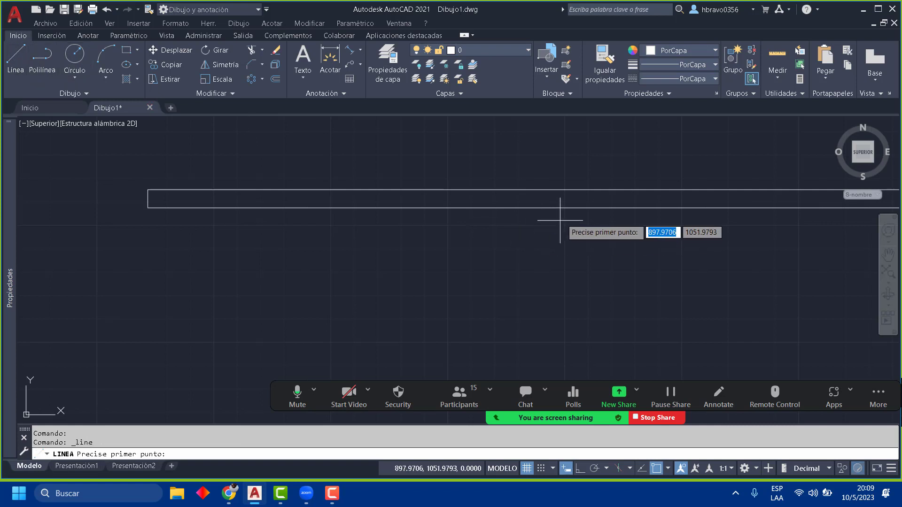
{"action": "left_click", "coordinate": [543, 198]}
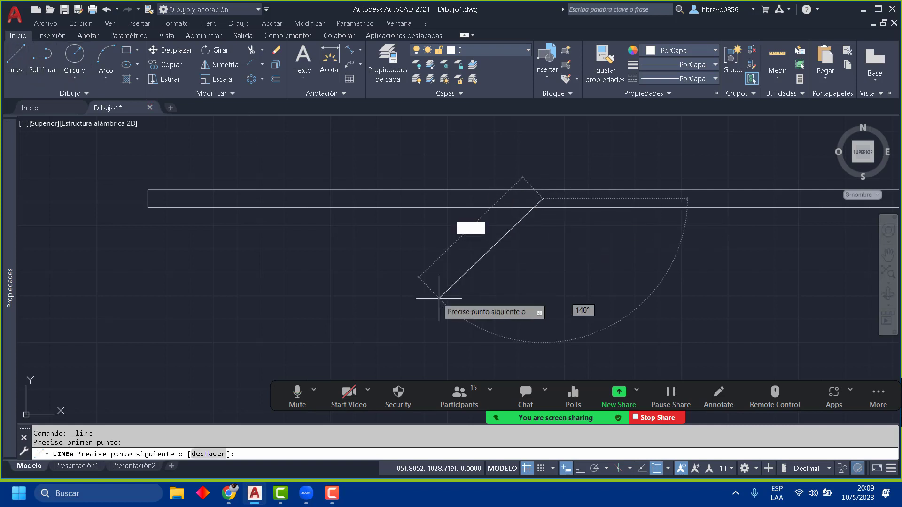
{"action": "left_click", "coordinate": [694, 300]}
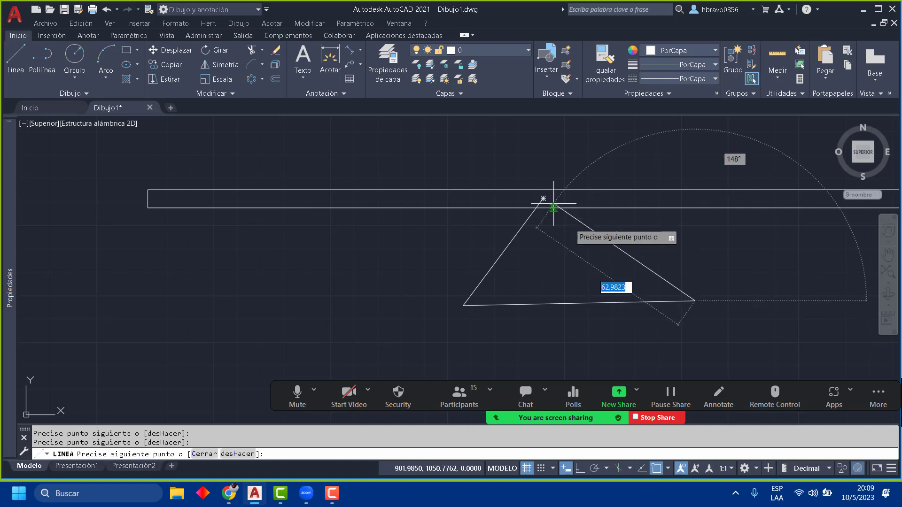
{"action": "left_click", "coordinate": [543, 199]}
{"action": "key", "text": "Escape"}
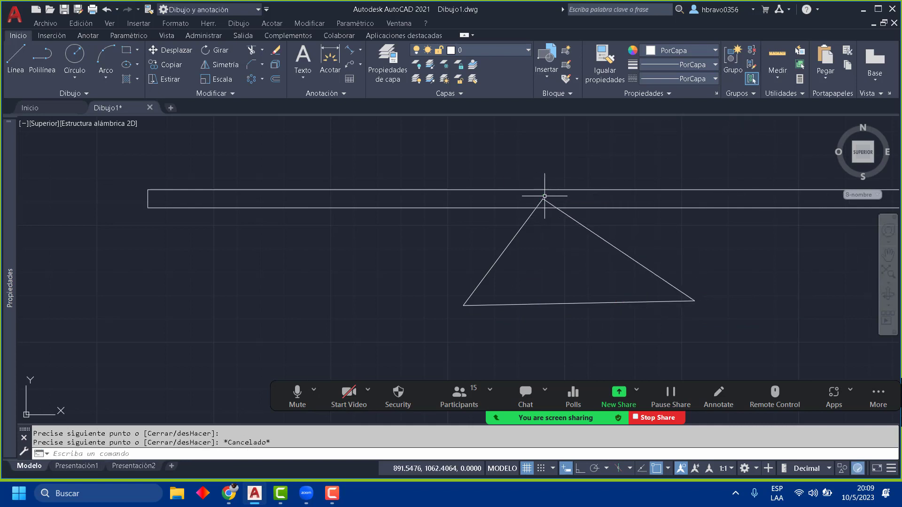
Step: Erase the triangle and the thin rectangle together
{"action": "left_click", "coordinate": [682, 336]}
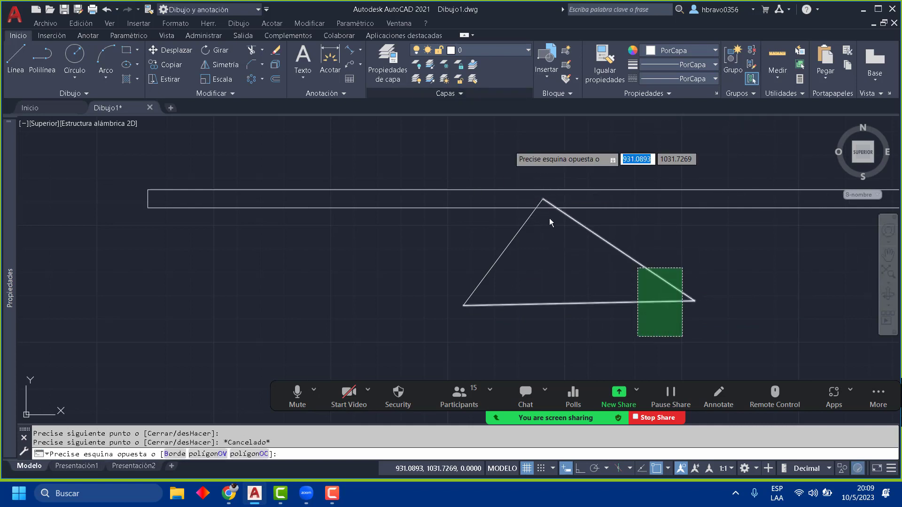
{"action": "left_click", "coordinate": [460, 157]}
{"action": "key", "text": "Delete"}
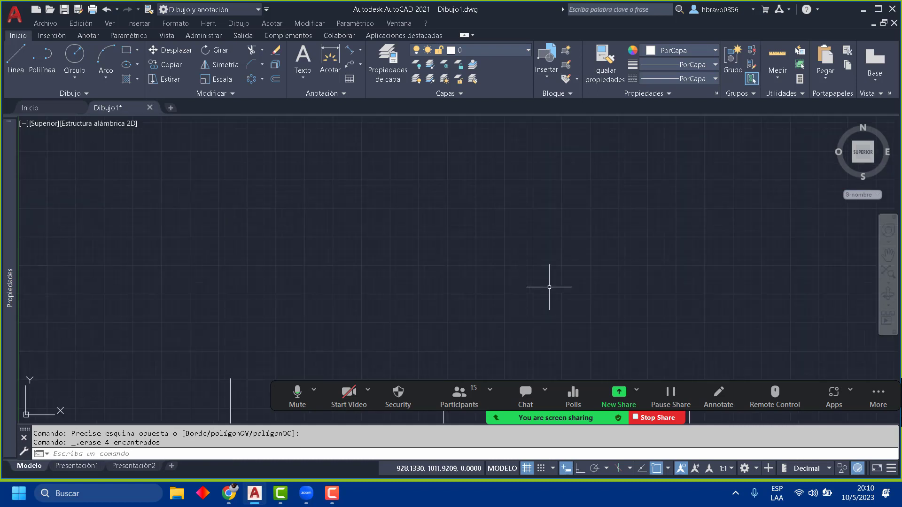
Step: Review the available annotation scales and the workspace options without changing them
{"action": "scroll", "coordinate": [441, 196], "scroll_direction": "down", "scroll_amount": 4}
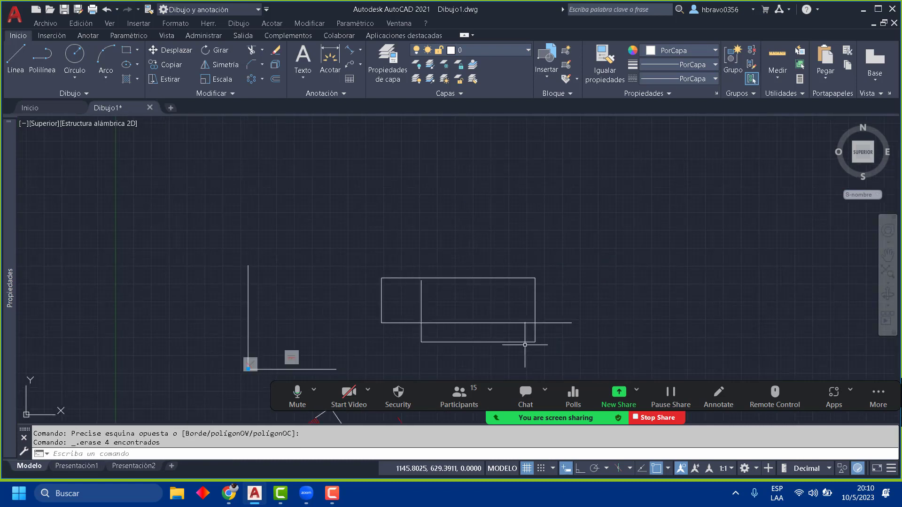
{"action": "middle_click_drag", "start_coordinate": [526, 346], "coordinate": [512, 298]}
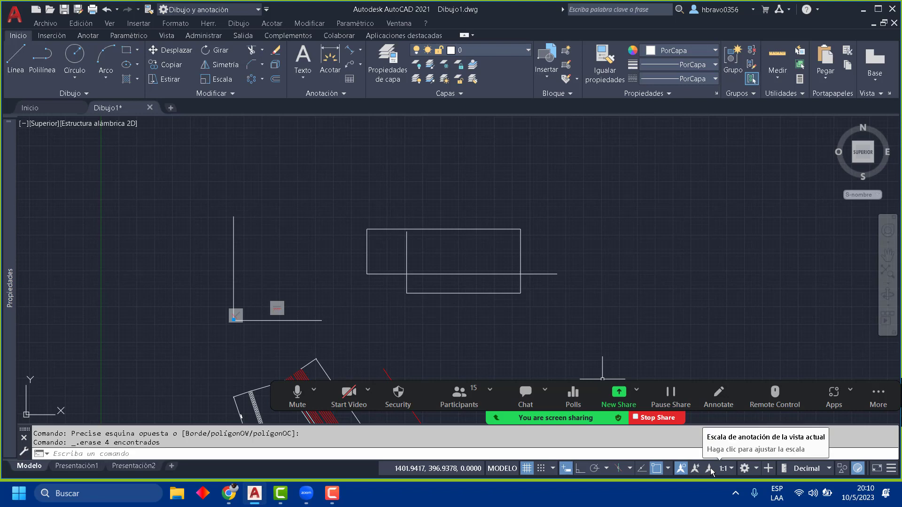
{"action": "left_click", "coordinate": [726, 470]}
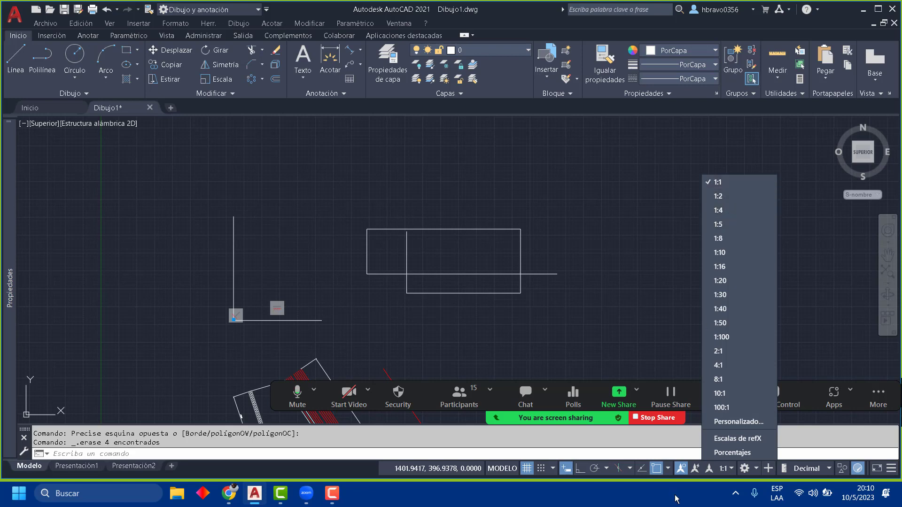
{"action": "left_click", "coordinate": [700, 493]}
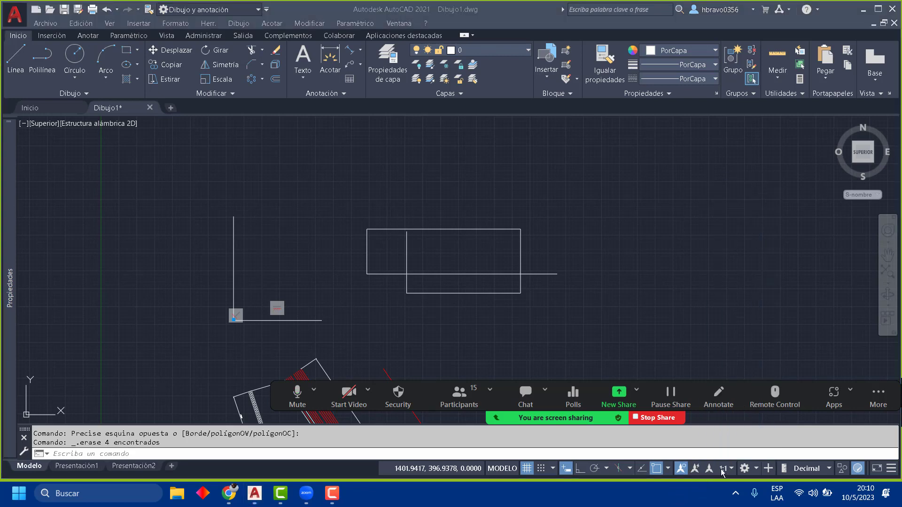
{"action": "left_click", "coordinate": [755, 472]}
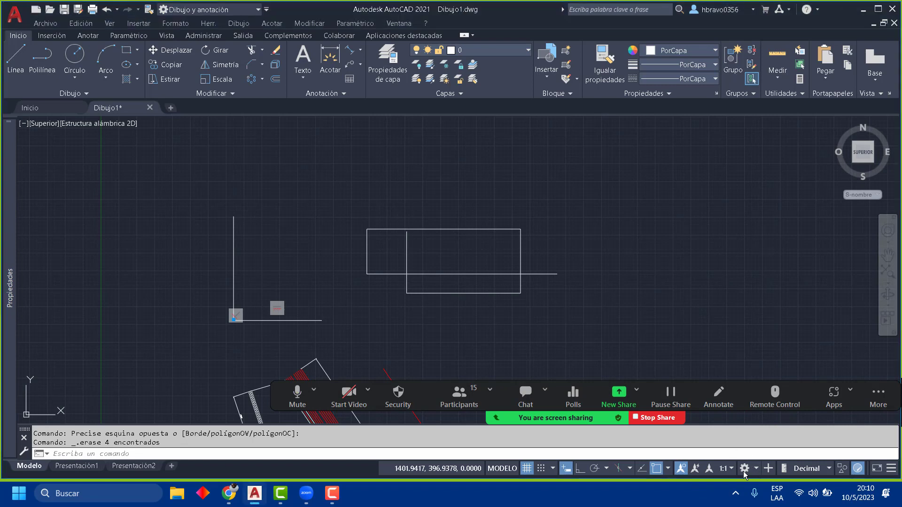
{"action": "left_click", "coordinate": [756, 468]}
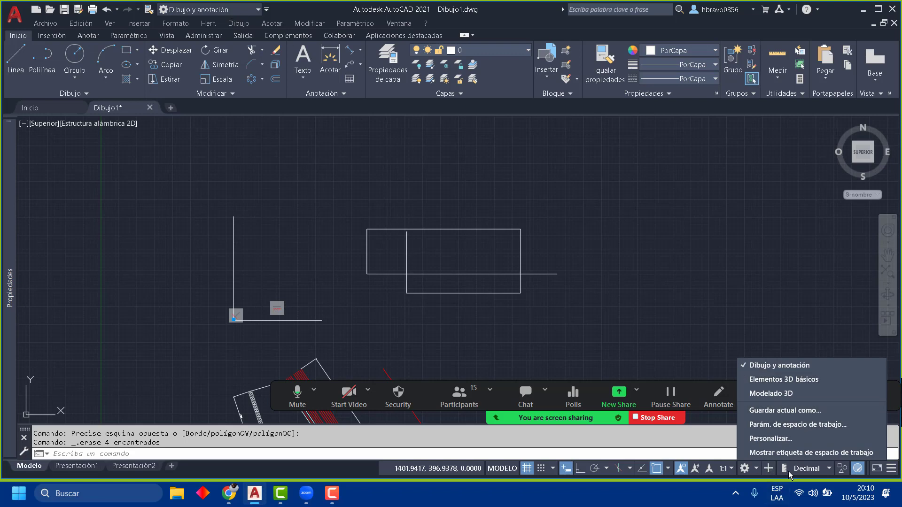
Step: Review the drawing unit formats and the options for isolating or hiding objects without changing anything
{"action": "left_click", "coordinate": [828, 469]}
{"action": "left_click", "coordinate": [829, 470]}
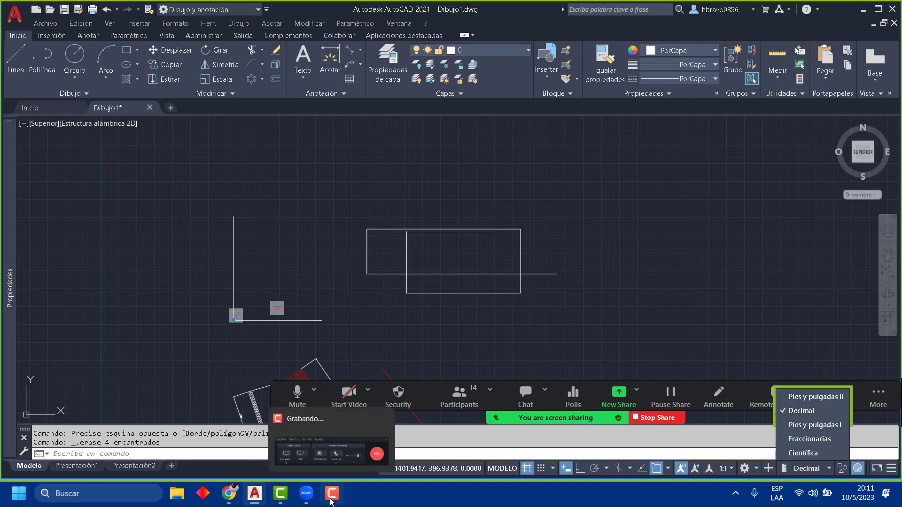
{"action": "mouse_move", "coordinate": [332, 493]}
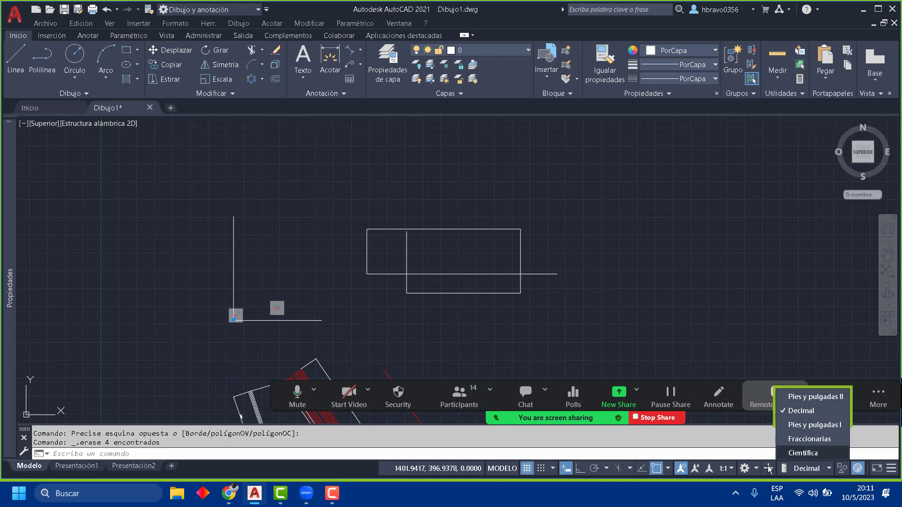
{"action": "left_click", "coordinate": [822, 469]}
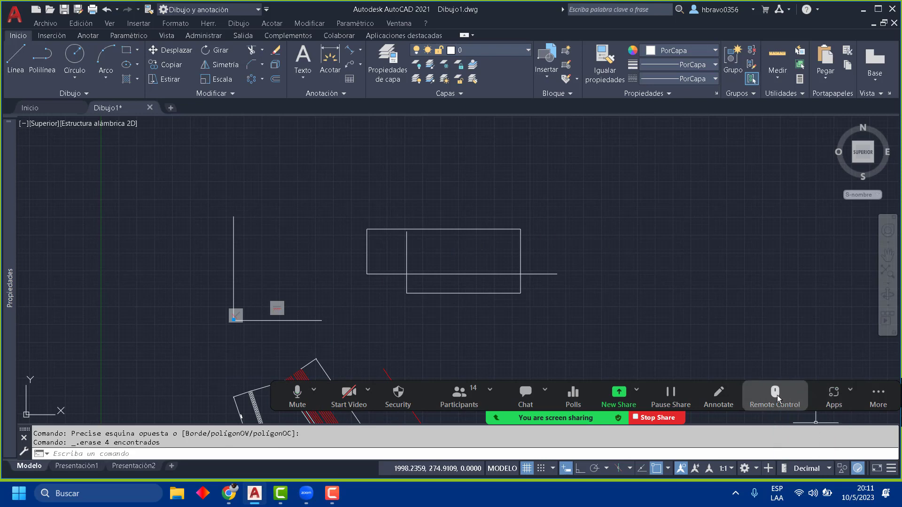
{"action": "left_click", "coordinate": [842, 470]}
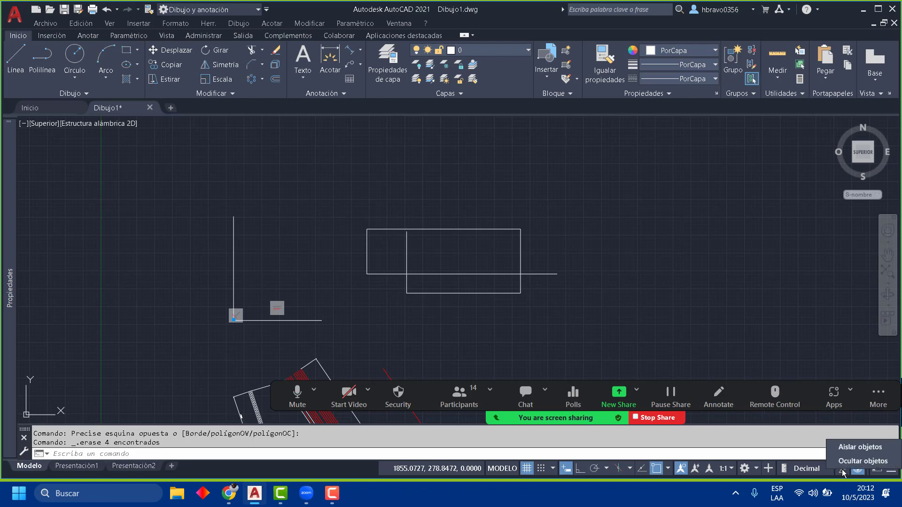
{"action": "left_click", "coordinate": [843, 472]}
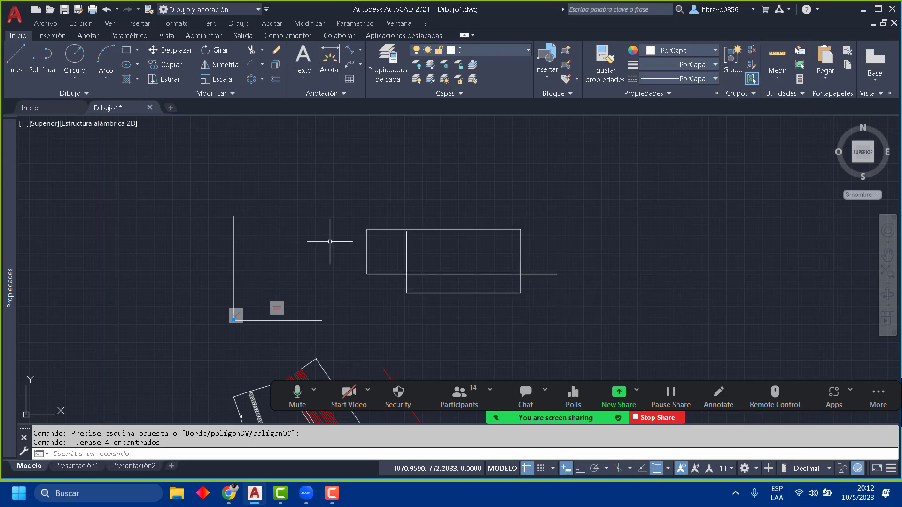
Step: Isolate the vertical line of the L-shaped pair of lines
{"action": "left_click", "coordinate": [297, 242]}
{"action": "left_click", "coordinate": [216, 217]}
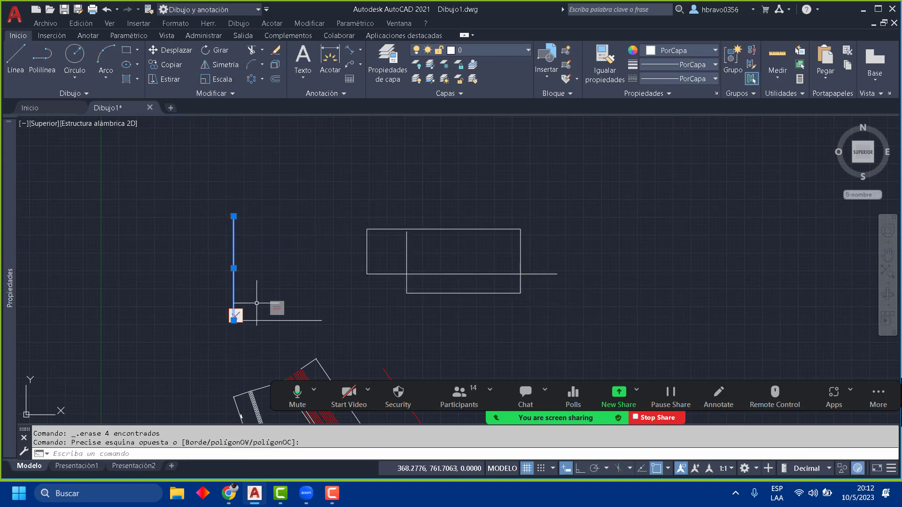
{"action": "right_click", "coordinate": [235, 261]}
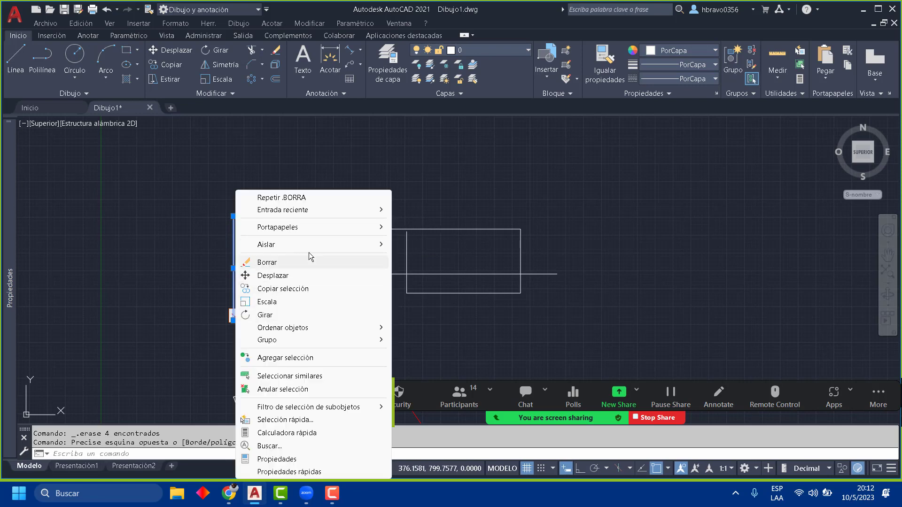
{"action": "mouse_move", "coordinate": [362, 245]}
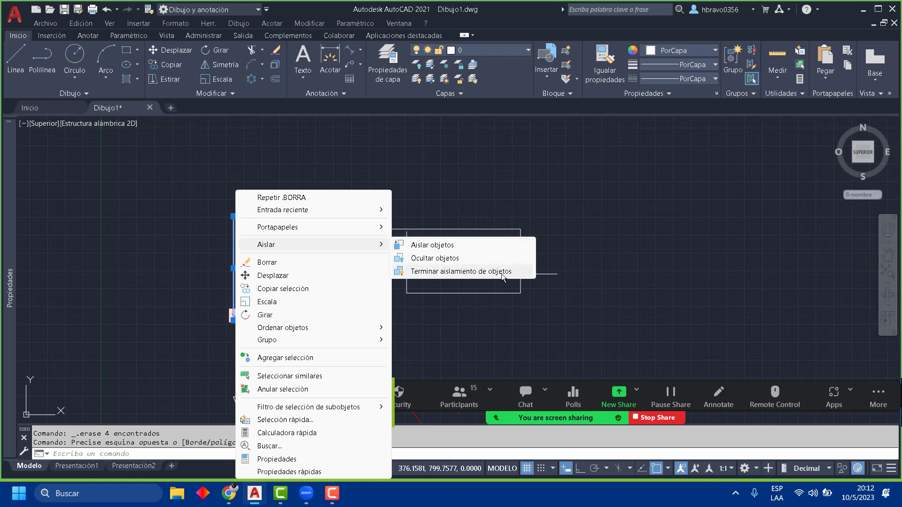
{"action": "left_click", "coordinate": [423, 245]}
{"action": "middle_click_drag", "start_coordinate": [362, 296], "coordinate": [587, 270]}
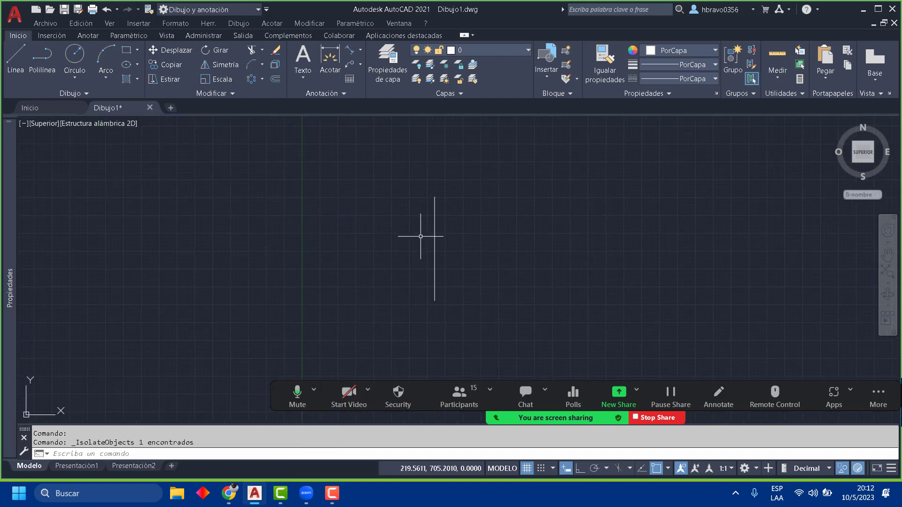
Step: End the object isolation to bring back the rest of the drawing
{"action": "right_click", "coordinate": [485, 221]}
{"action": "mouse_move", "coordinate": [517, 275]}
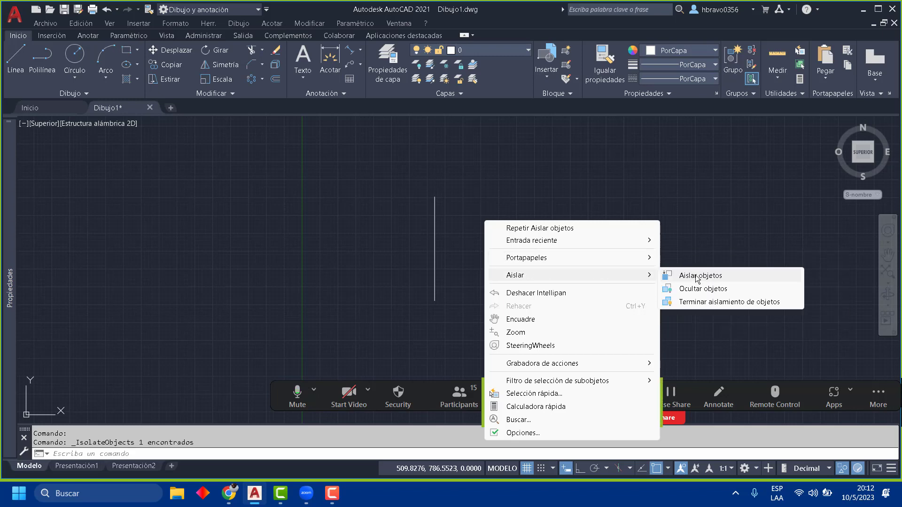
{"action": "left_click", "coordinate": [696, 304]}
{"action": "scroll", "coordinate": [663, 293], "scroll_direction": "down", "scroll_amount": 4}
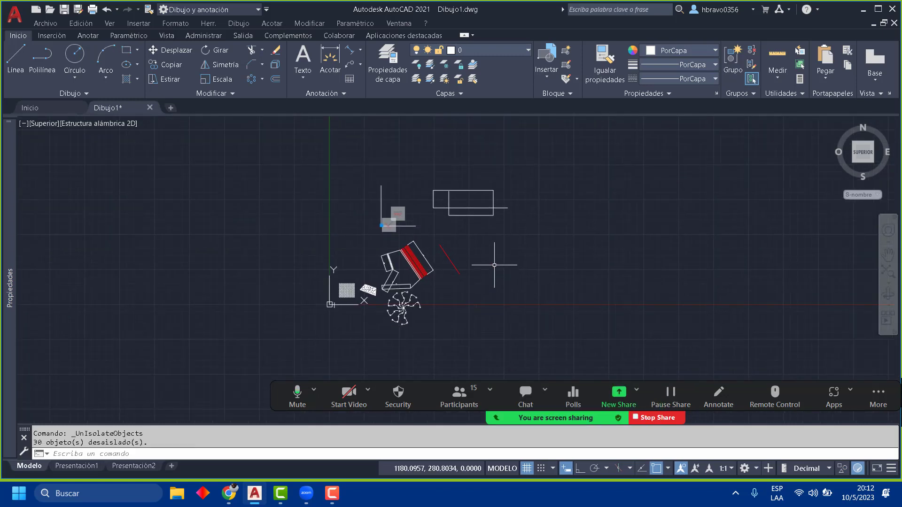
{"action": "scroll", "coordinate": [494, 265], "scroll_direction": "down", "scroll_amount": 4}
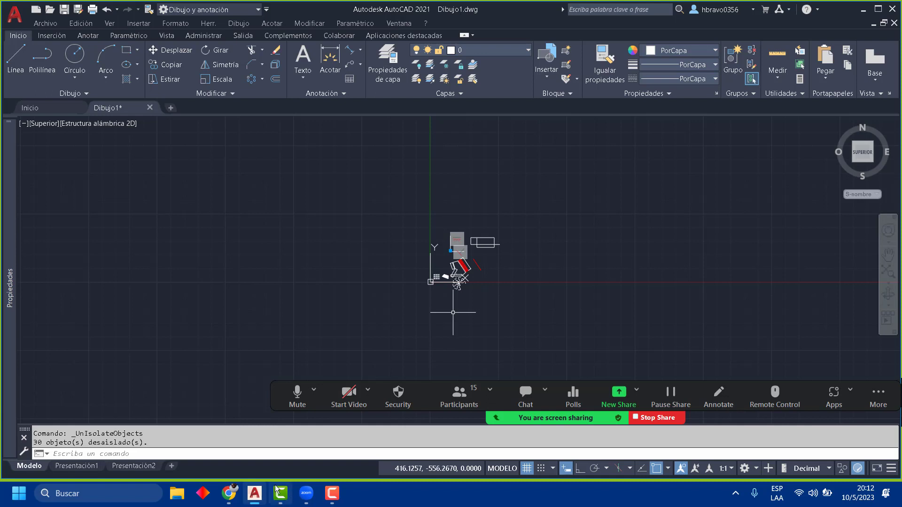
{"action": "mouse_move", "coordinate": [338, 499]}
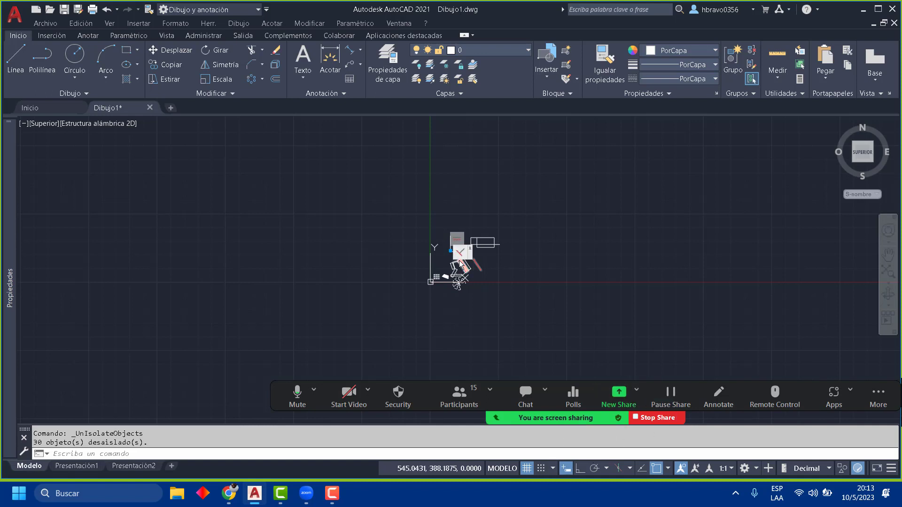
{"action": "left_click", "coordinate": [522, 306]}
{"action": "left_click", "coordinate": [540, 297]}
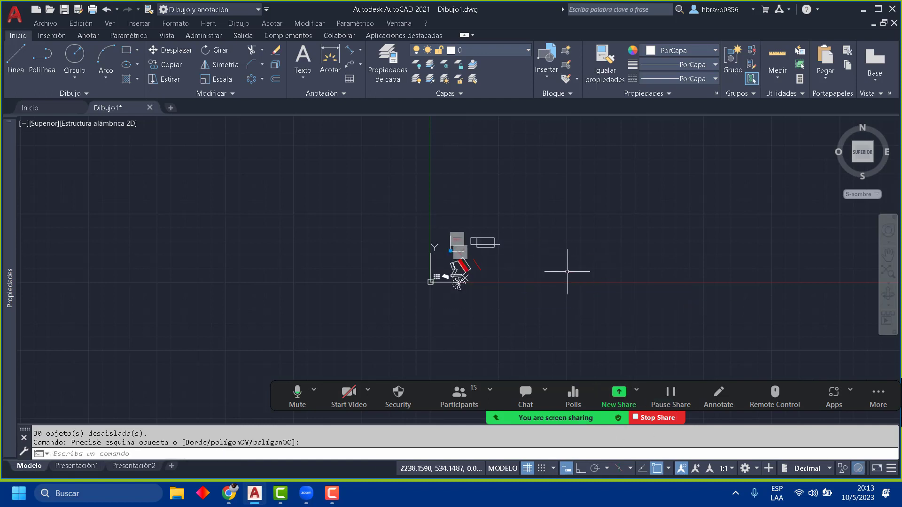
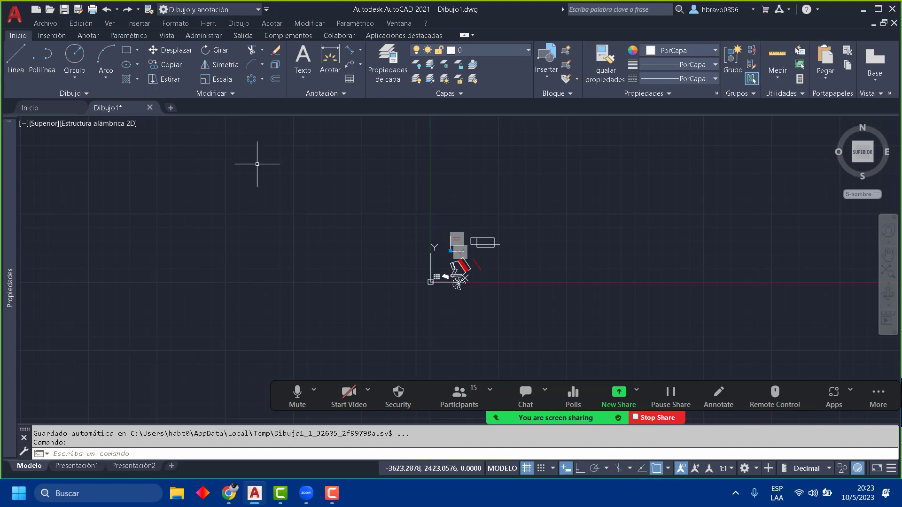
{"action": "left_click", "coordinate": [126, 36]}
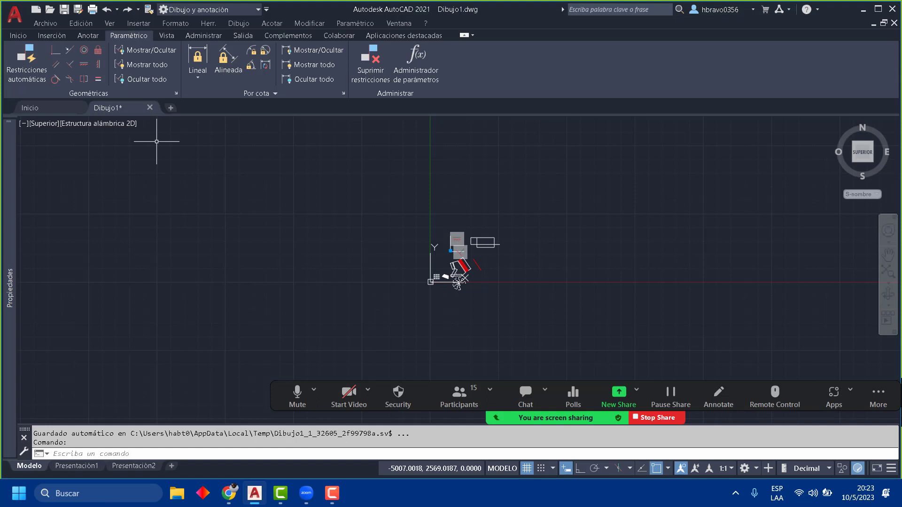
{"action": "left_click", "coordinate": [81, 35]}
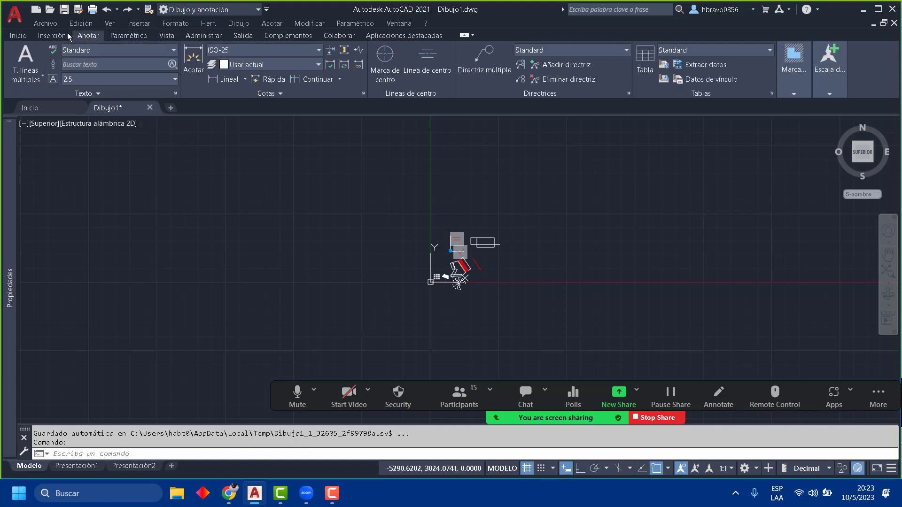
{"action": "left_click", "coordinate": [54, 36]}
{"action": "left_click", "coordinate": [14, 36]}
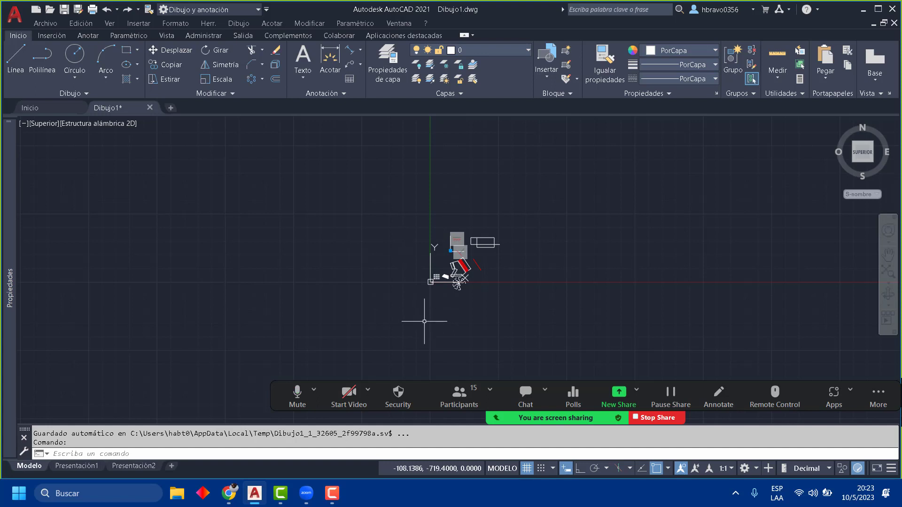
{"action": "scroll", "coordinate": [465, 254], "scroll_direction": "up", "scroll_amount": 5}
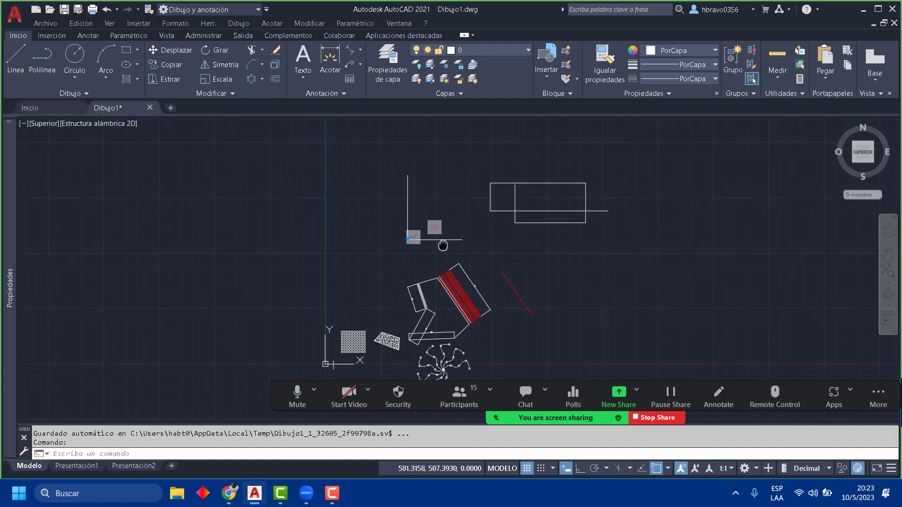
{"action": "middle_click_drag", "start_coordinate": [469, 293], "coordinate": [397, 247]}
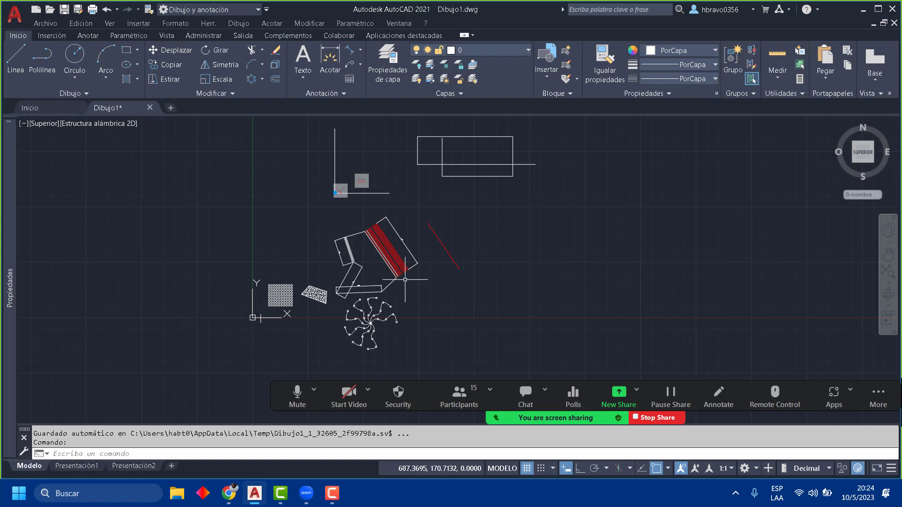
Step: Switch to Zoom to look through the full list of meeting participants, and close the list
{"action": "left_click", "coordinate": [489, 399]}
{"action": "left_click", "coordinate": [457, 392]}
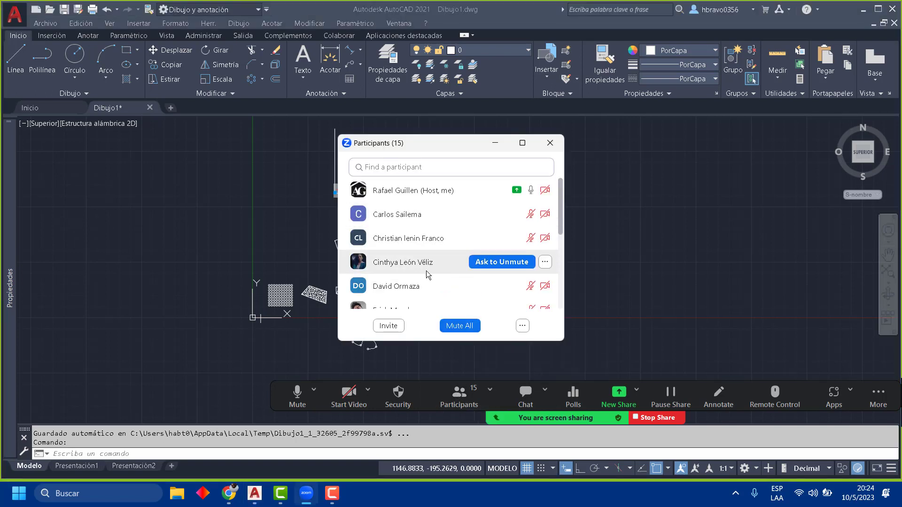
{"action": "scroll", "coordinate": [426, 270], "scroll_direction": "down", "scroll_amount": 1}
{"action": "scroll", "coordinate": [426, 271], "scroll_direction": "down", "scroll_amount": 2}
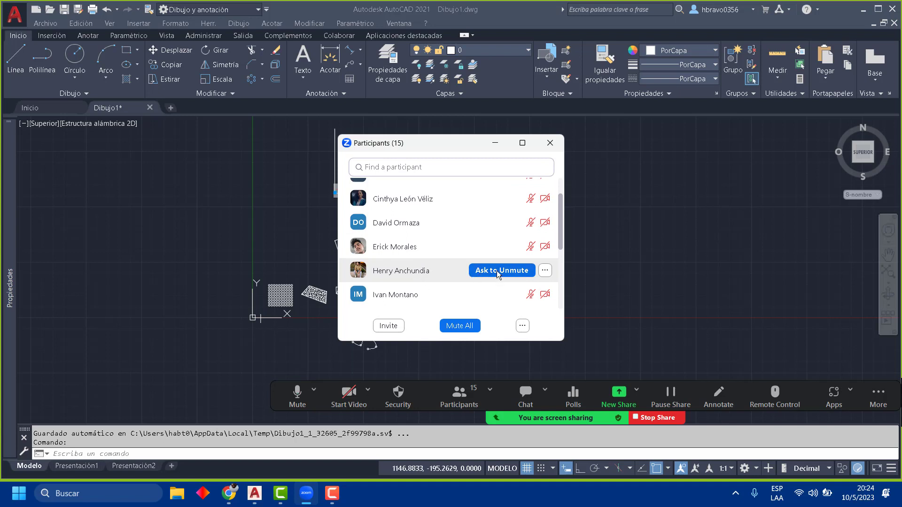
{"action": "scroll", "coordinate": [408, 268], "scroll_direction": "down", "scroll_amount": 3}
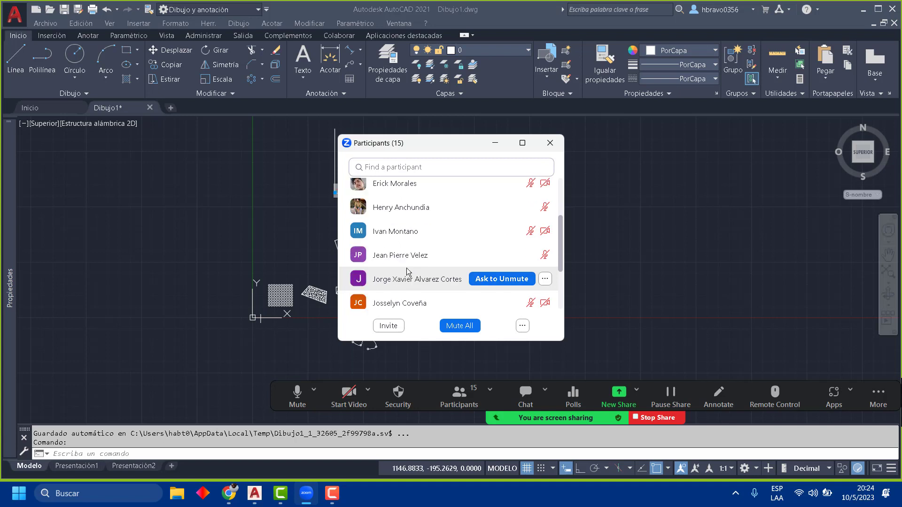
{"action": "scroll", "coordinate": [407, 271], "scroll_direction": "down", "scroll_amount": 4}
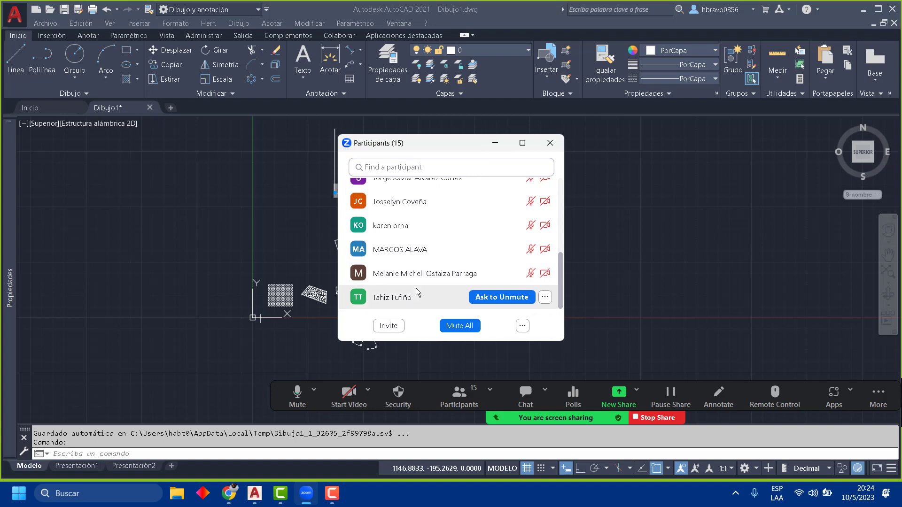
{"action": "scroll", "coordinate": [429, 269], "scroll_direction": "up", "scroll_amount": 10}
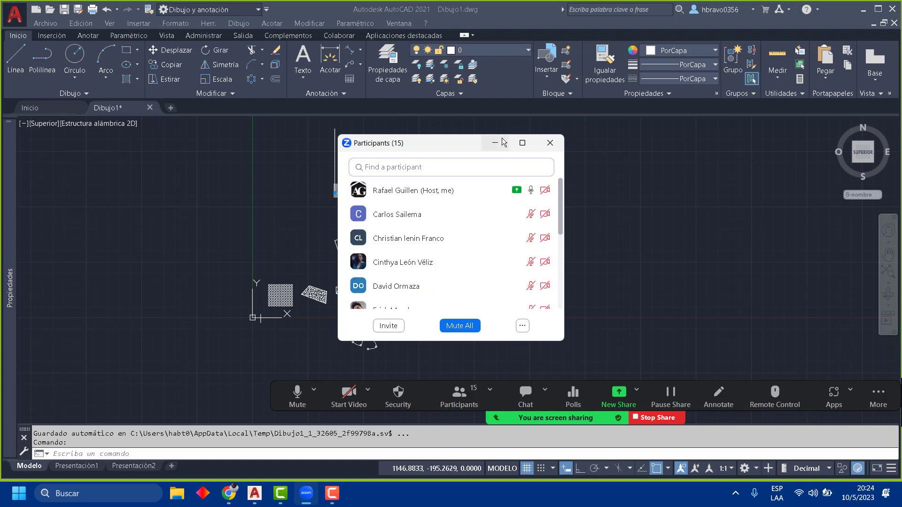
{"action": "left_click", "coordinate": [548, 144]}
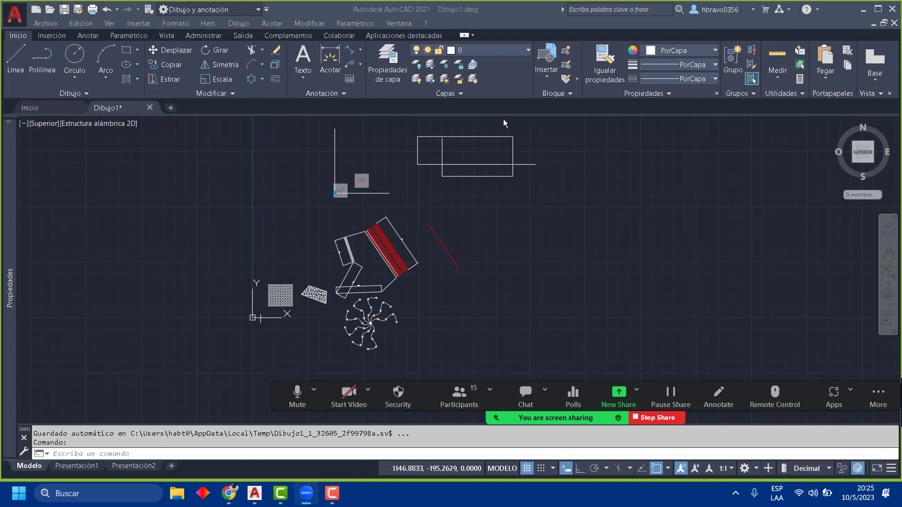
Step: Erase all the existing objects from the model space drawing
{"action": "scroll", "coordinate": [539, 317], "scroll_direction": "down", "scroll_amount": 4}
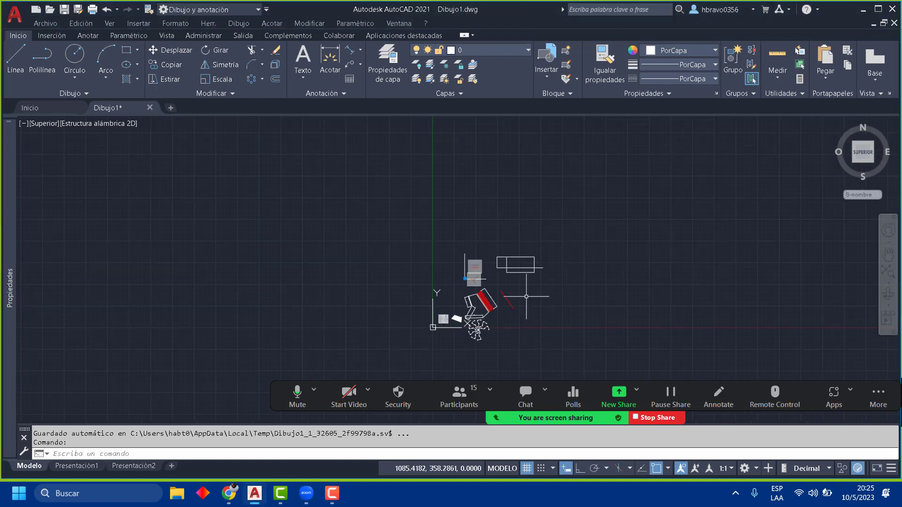
{"action": "left_click", "coordinate": [536, 321]}
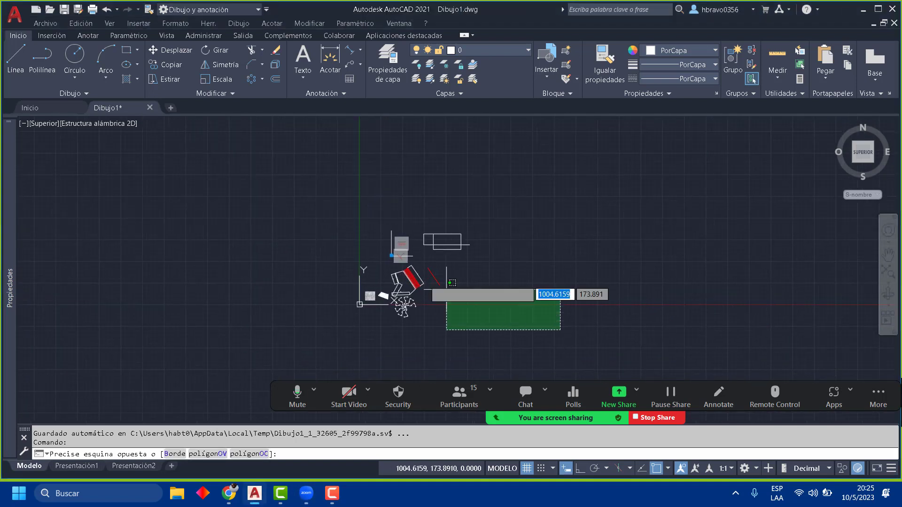
{"action": "left_click", "coordinate": [321, 221]}
{"action": "key", "text": "Delete"}
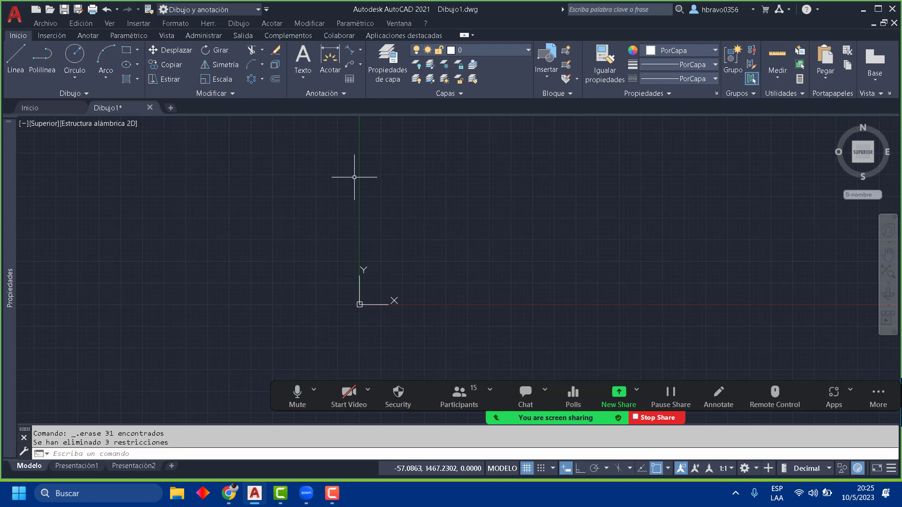
Step: Draw a vertical line 1000 units long, running downward from its start point with ortho mode on
{"action": "left_click", "coordinate": [16, 57]}
{"action": "middle_click_drag", "start_coordinate": [467, 308], "coordinate": [304, 308]}
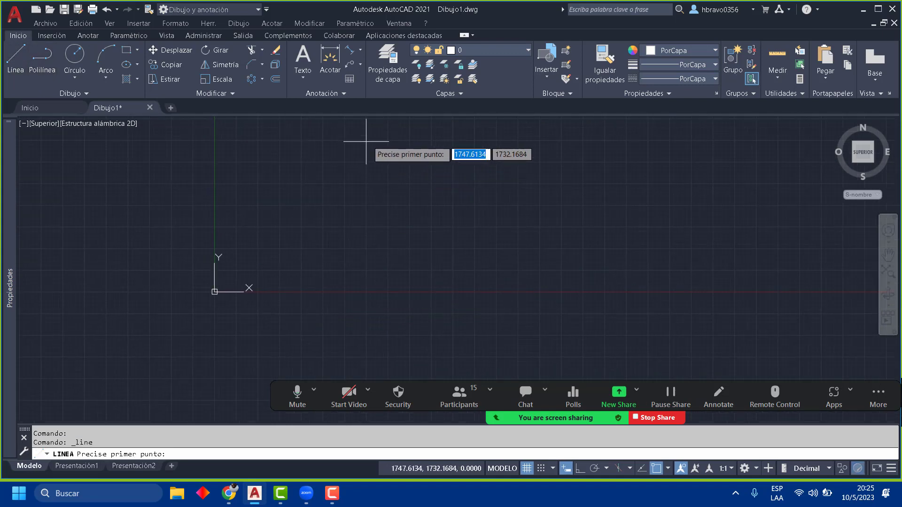
{"action": "left_click", "coordinate": [453, 120]}
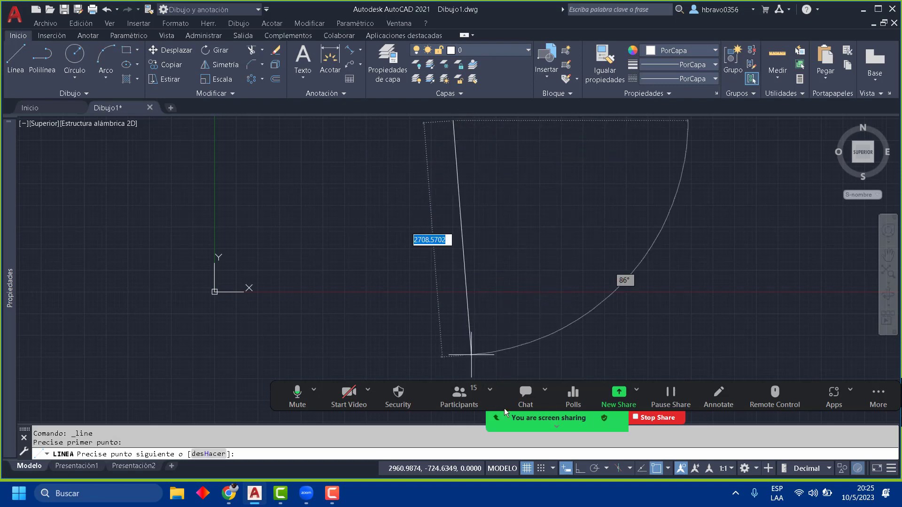
{"action": "left_click", "coordinate": [578, 470]}
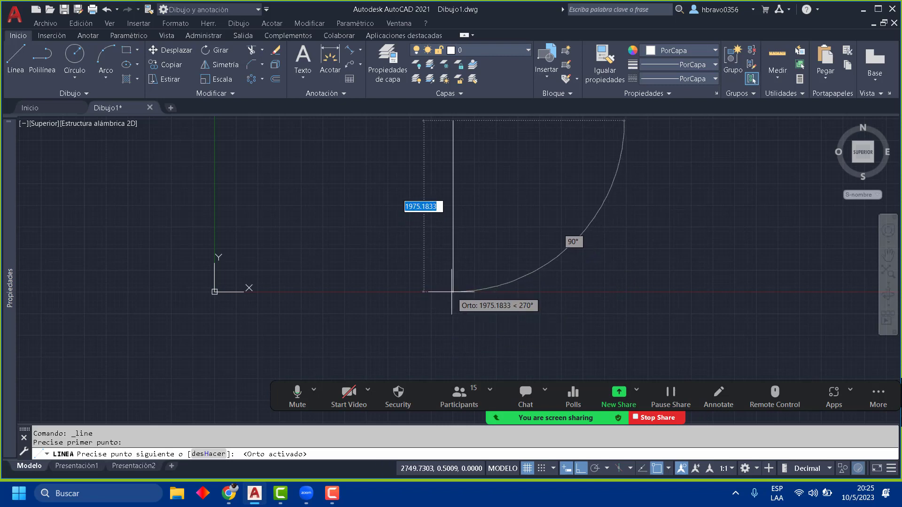
{"action": "type", "text": "1000"}
{"action": "key", "text": "Return"}
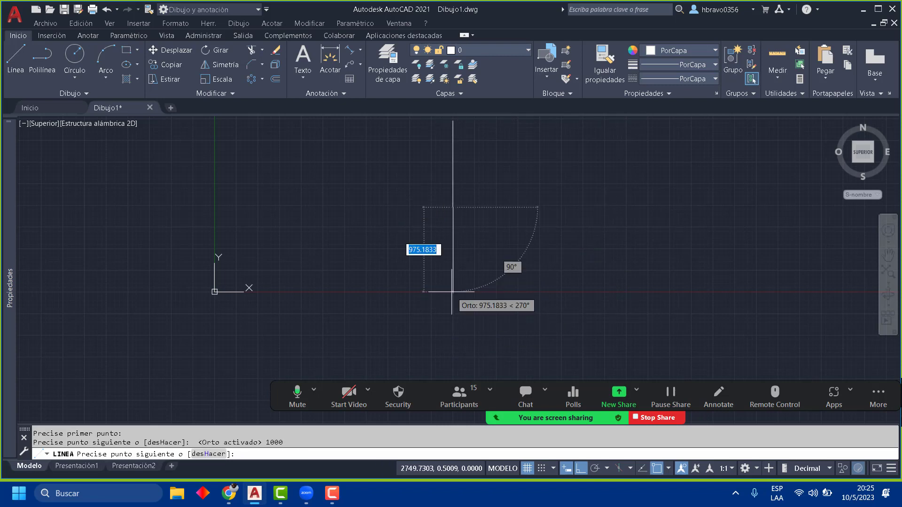
{"action": "key", "text": "Return"}
Step: Draw a horizontal line 700 units long to the right, crossing the vertical line just above its lower end
{"action": "scroll", "coordinate": [498, 177], "scroll_direction": "up", "scroll_amount": 2}
{"action": "middle_click_drag", "start_coordinate": [498, 177], "coordinate": [483, 227]}
{"action": "left_click", "coordinate": [22, 67]}
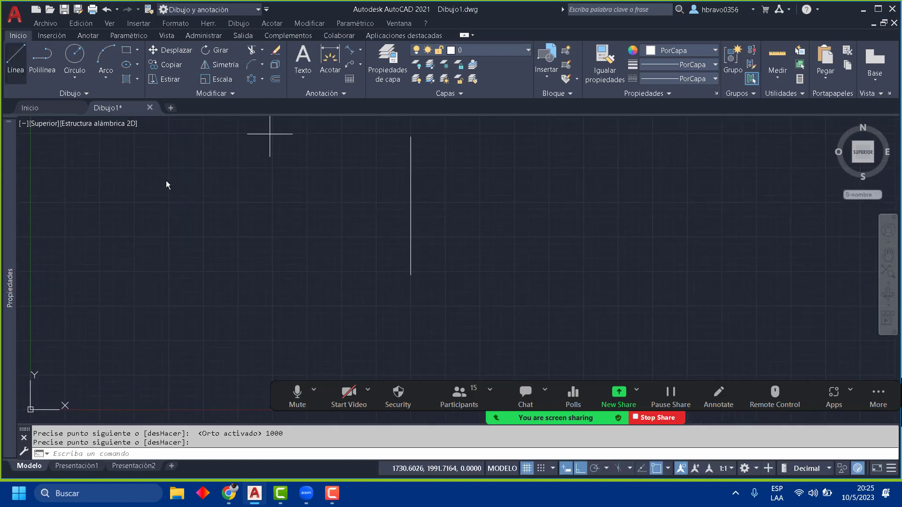
{"action": "left_click", "coordinate": [373, 271]}
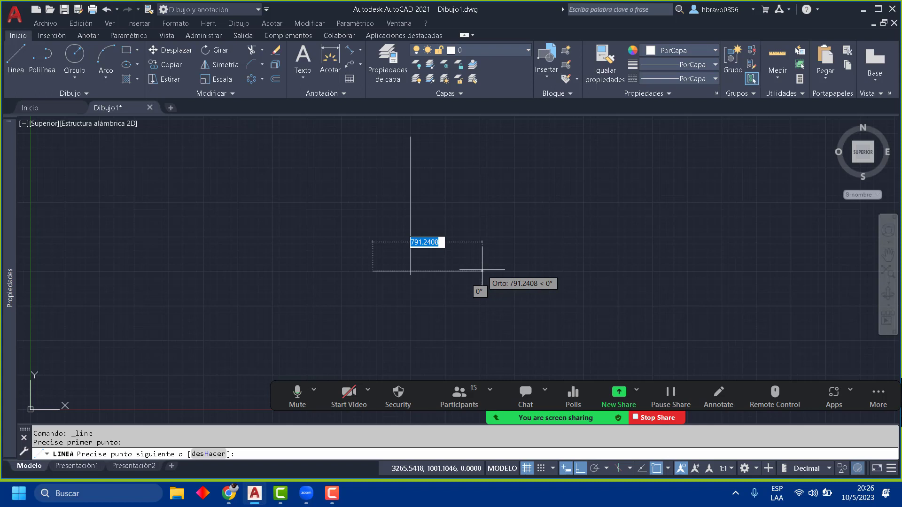
{"action": "type", "text": "7"}
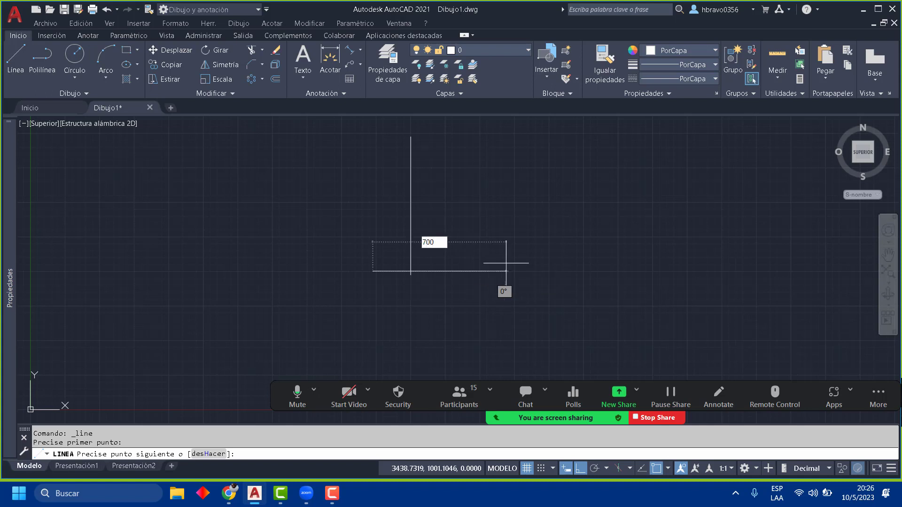
{"action": "type", "text": "00"}
{"action": "key", "text": "Return"}
{"action": "key", "text": "Return"}
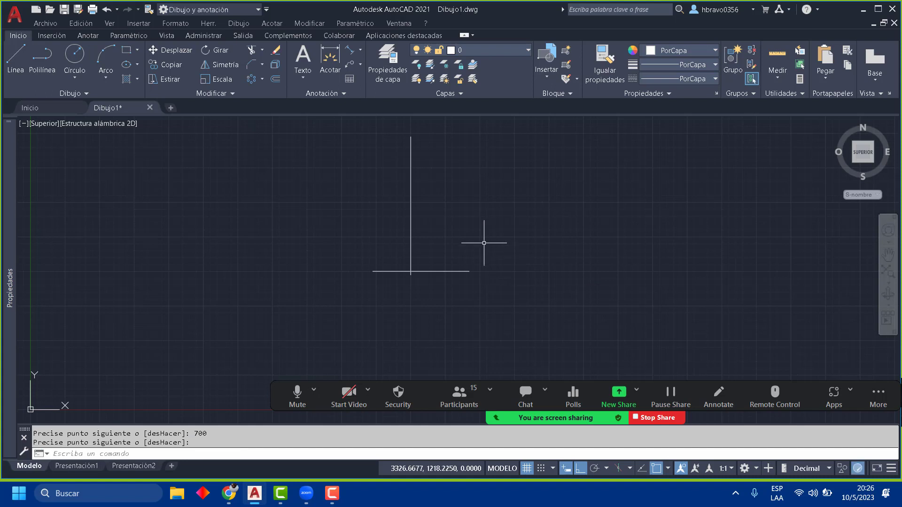
{"action": "scroll", "coordinate": [417, 256], "scroll_direction": "up", "scroll_amount": 4}
{"action": "left_click", "coordinate": [524, 331]}
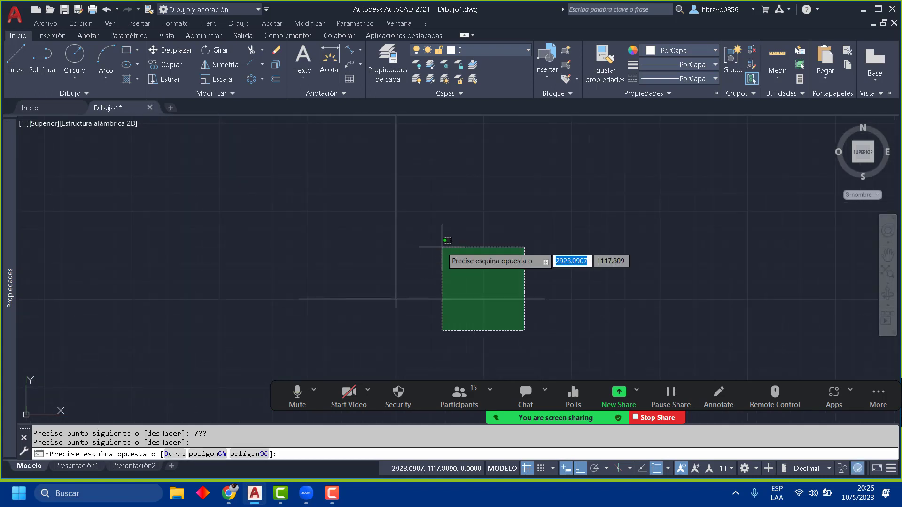
{"action": "left_click", "coordinate": [441, 247]}
{"action": "left_click", "coordinate": [410, 231]}
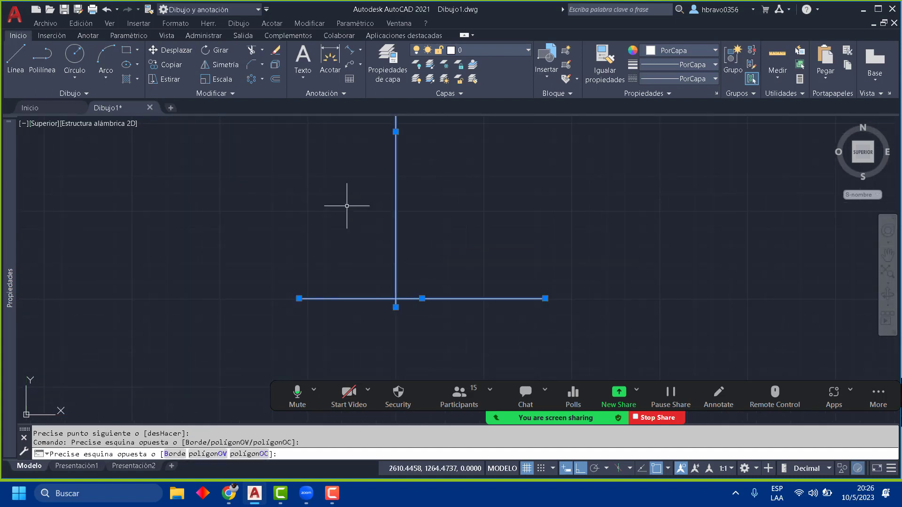
{"action": "left_click", "coordinate": [350, 202]}
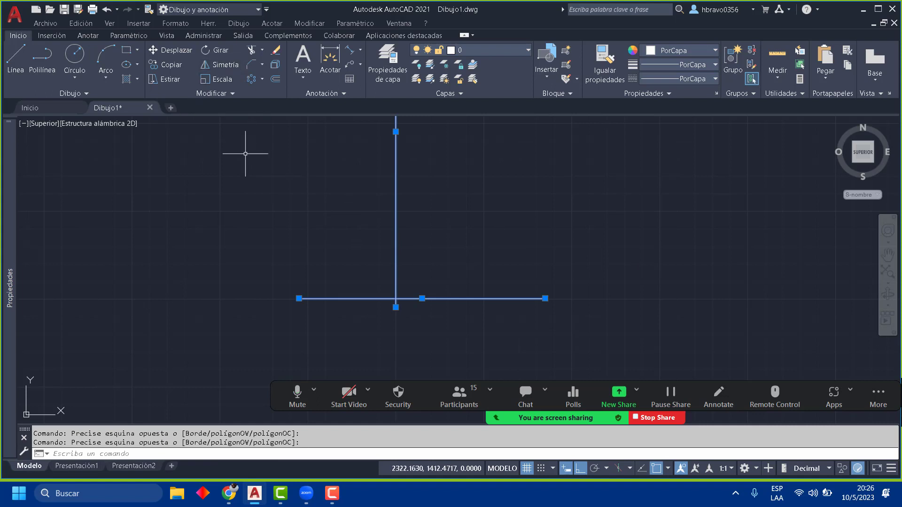
{"action": "key", "text": "Escape"}
{"action": "left_click", "coordinate": [449, 298]}
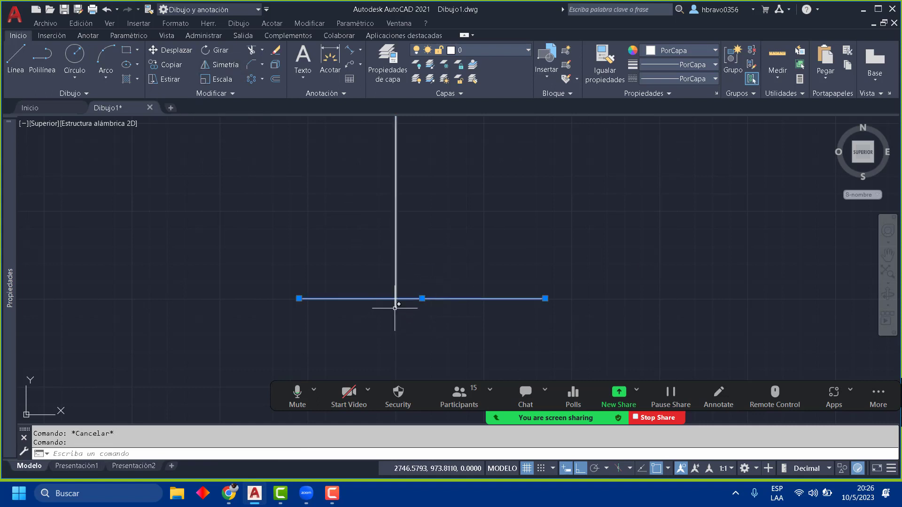
{"action": "key", "text": "Escape"}
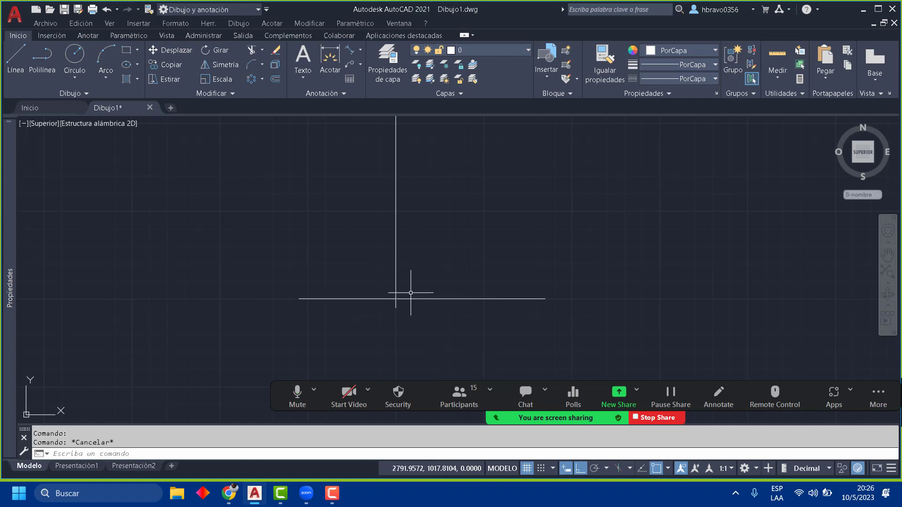
Step: Move the horizontal line by its midpoint onto the lower endpoint of the vertical line
{"action": "left_click_drag", "start_coordinate": [454, 312], "coordinate": [467, 258]}
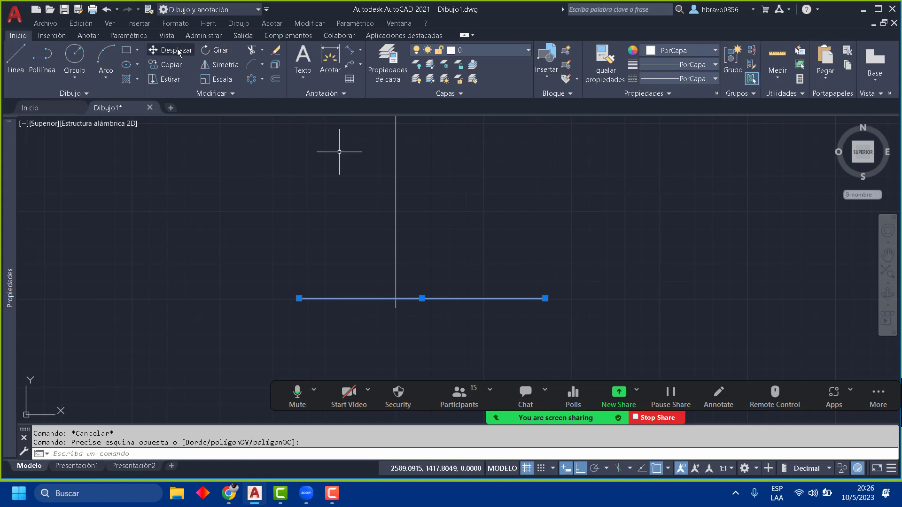
{"action": "left_click", "coordinate": [422, 298]}
{"action": "left_click", "coordinate": [396, 308]}
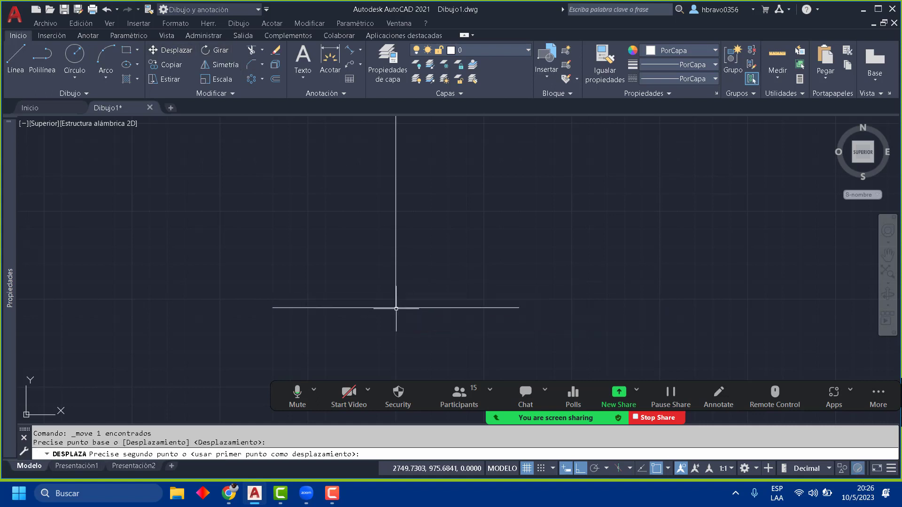
Step: Apply a coincident constraint joining the horizontal line's midpoint and the vertical line's lower endpoint
{"action": "scroll", "coordinate": [462, 344], "scroll_direction": "down", "scroll_amount": 4}
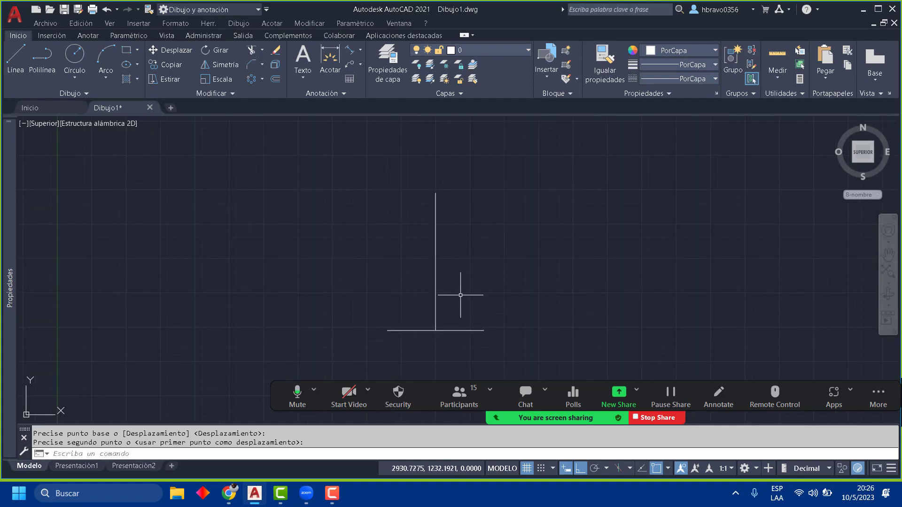
{"action": "left_click", "coordinate": [129, 36]}
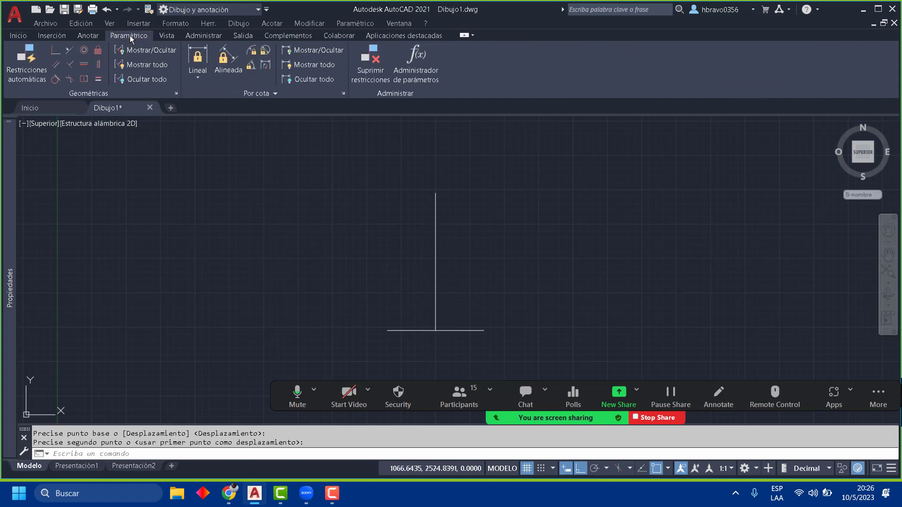
{"action": "left_click", "coordinate": [63, 55]}
{"action": "scroll", "coordinate": [397, 333], "scroll_direction": "up", "scroll_amount": 3}
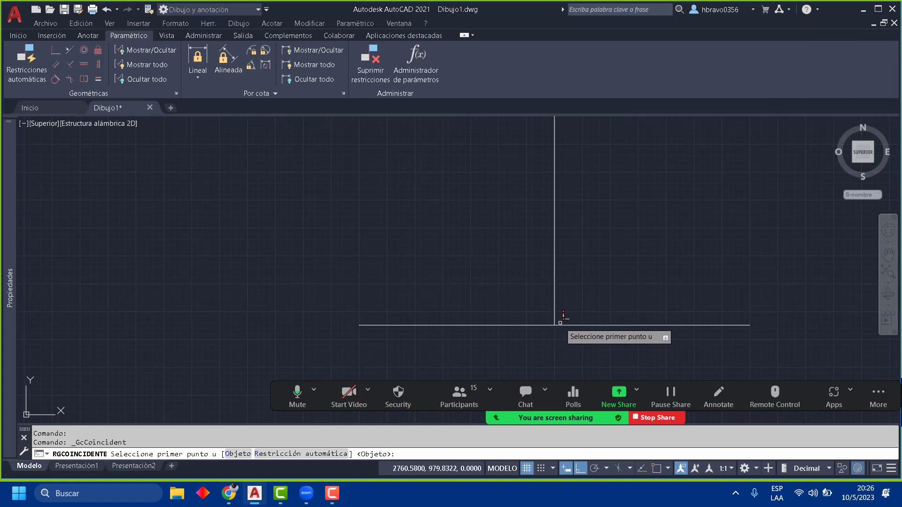
{"action": "left_click", "coordinate": [555, 323]}
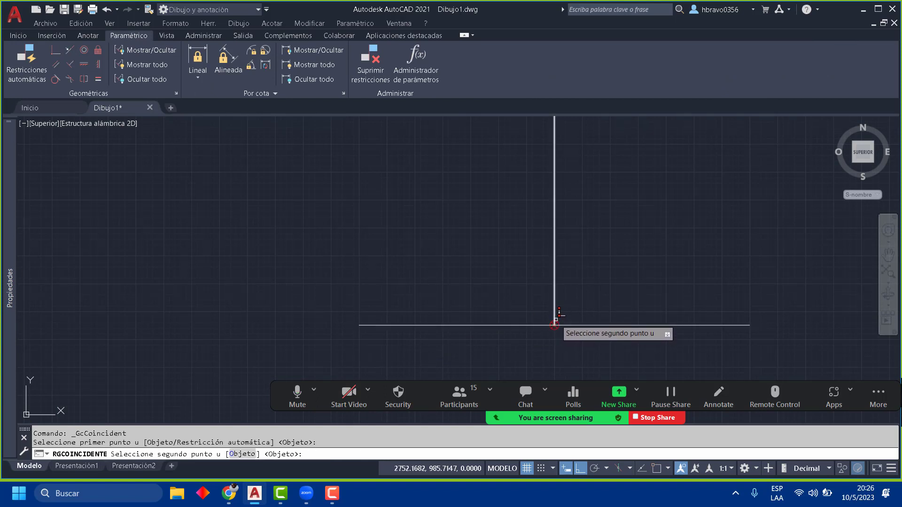
{"action": "left_click", "coordinate": [555, 320]}
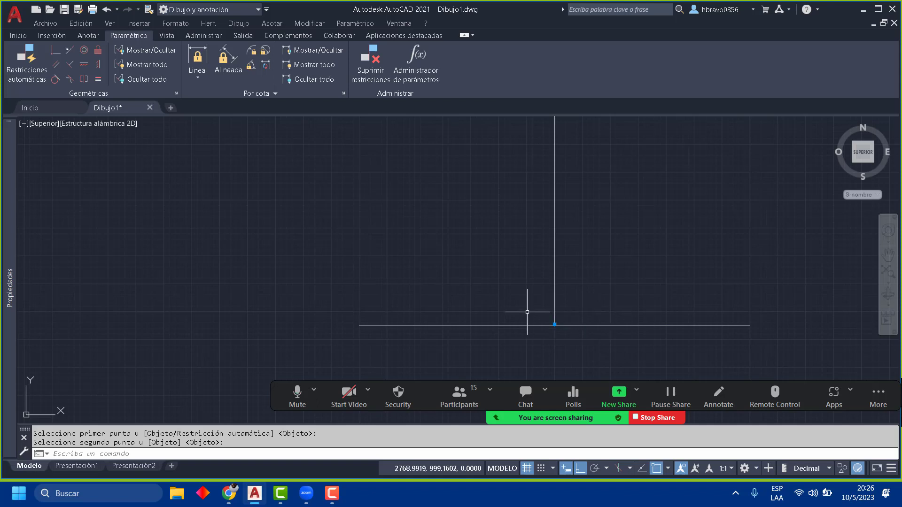
{"action": "scroll", "coordinate": [546, 306], "scroll_direction": "down", "scroll_amount": 2}
{"action": "middle_click_drag", "start_coordinate": [558, 310], "coordinate": [491, 313]}
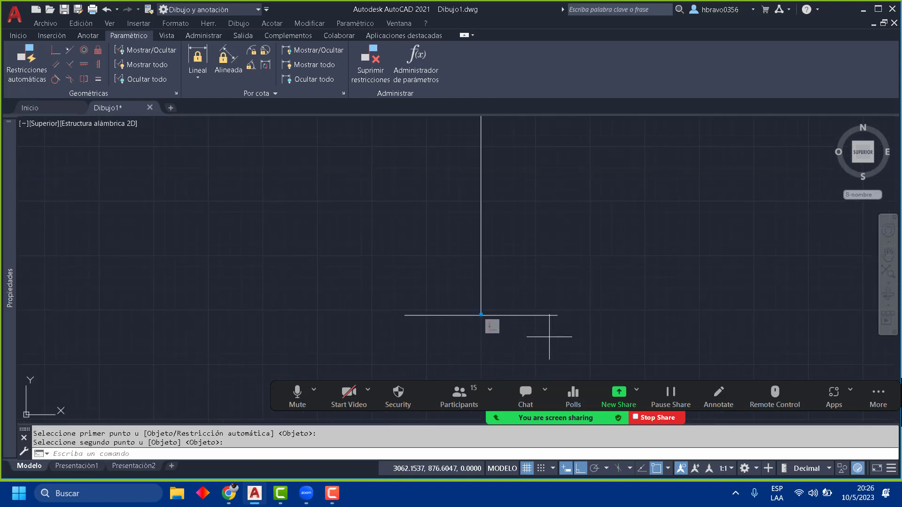
Step: Stretch the horizontal line's right end up and down to test the coincident constraint, and undo both stretches
{"action": "left_click", "coordinate": [549, 337]}
{"action": "left_click", "coordinate": [531, 285]}
{"action": "left_click", "coordinate": [557, 315]}
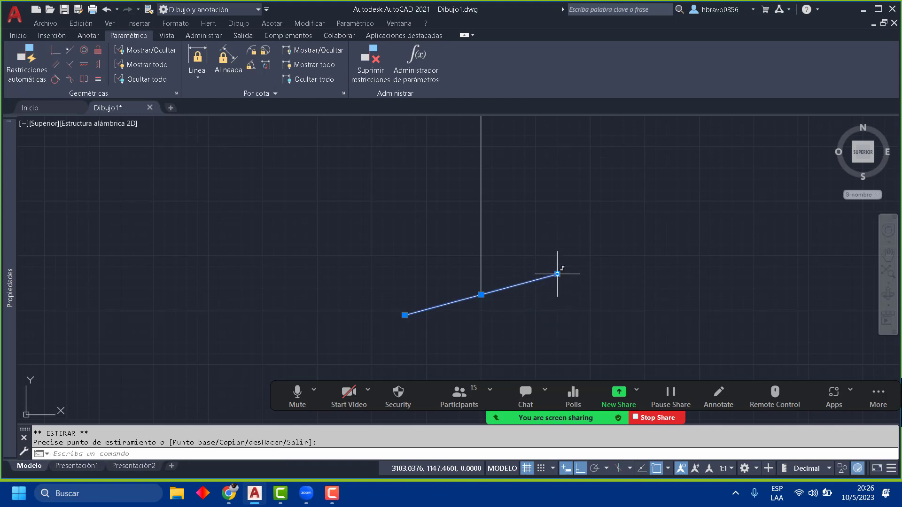
{"action": "left_click", "coordinate": [557, 274]}
{"action": "left_click", "coordinate": [557, 274]}
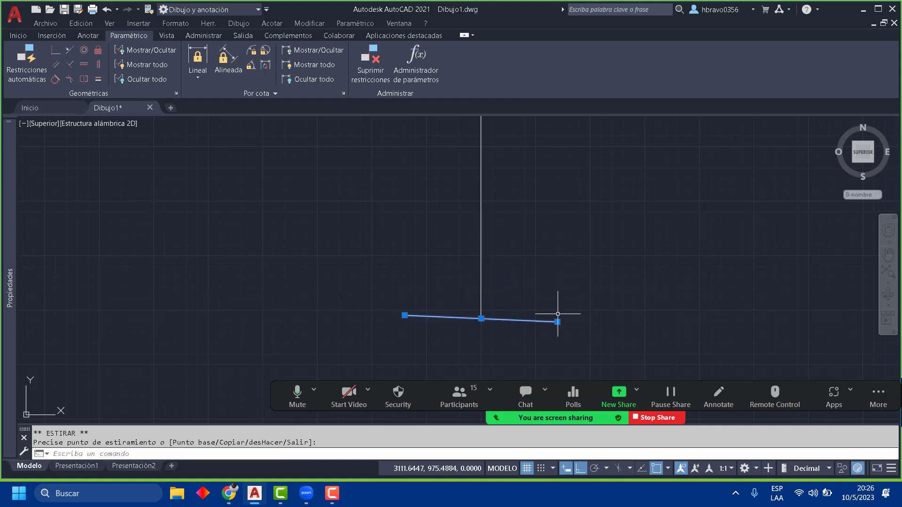
{"action": "key", "text": "ctrl+z"}
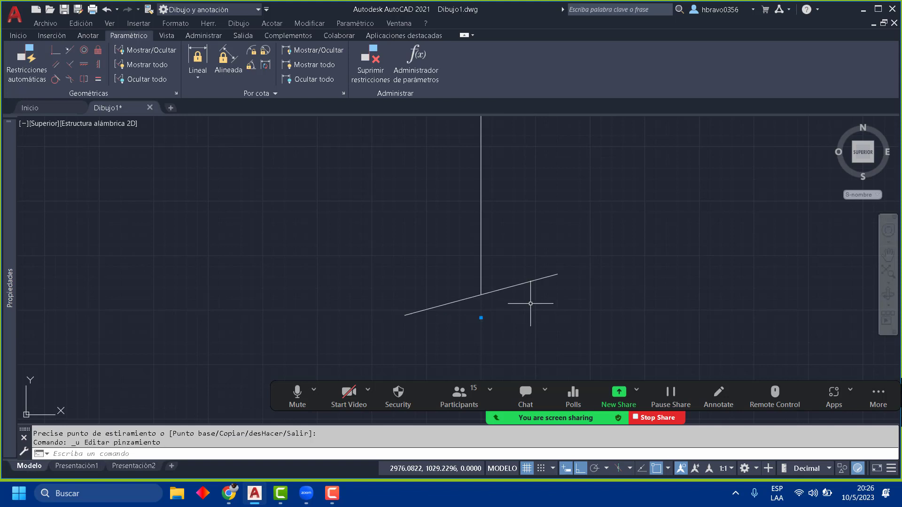
{"action": "key", "text": "ctrl+z"}
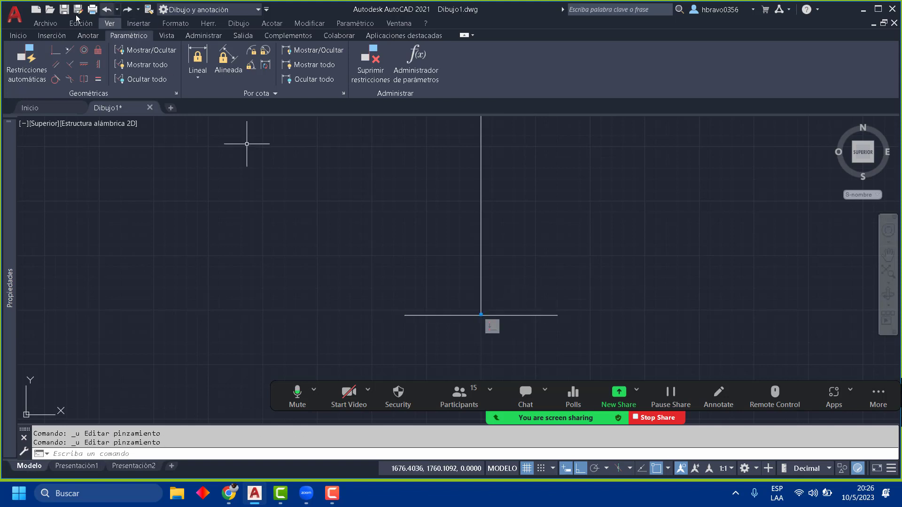
Step: Apply a perpendicular constraint between the horizontal line and the vertical line
{"action": "left_click", "coordinate": [71, 64]}
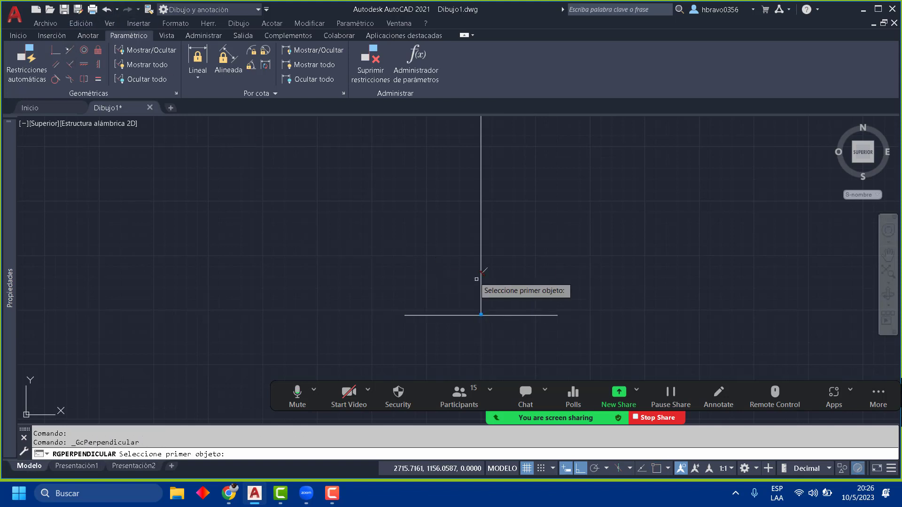
{"action": "left_click", "coordinate": [513, 314]}
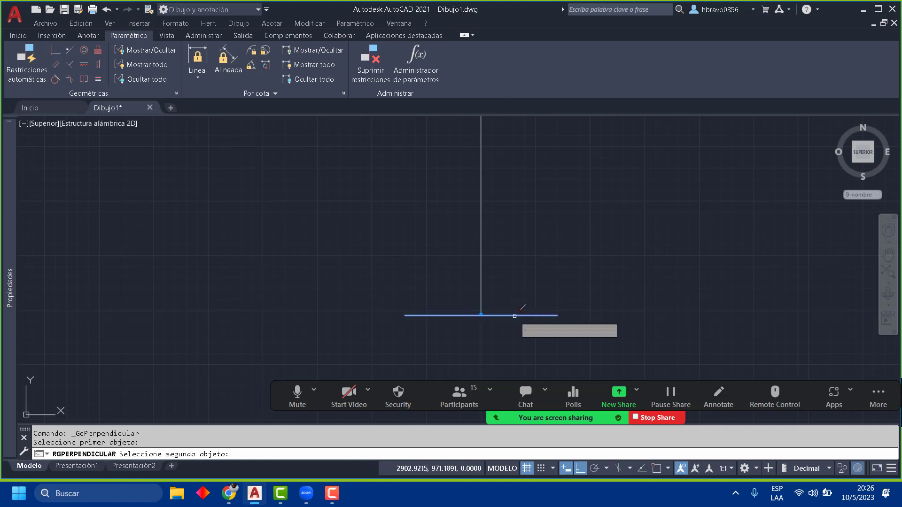
{"action": "left_click", "coordinate": [482, 268]}
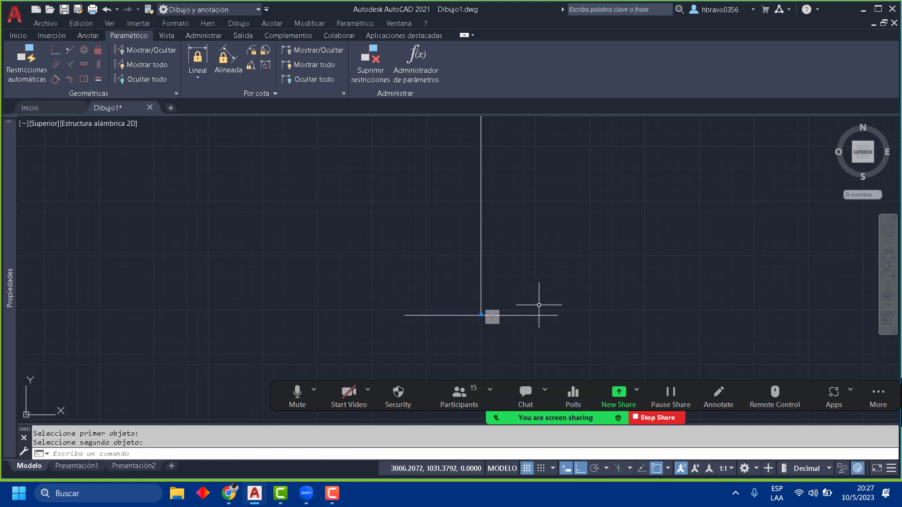
Step: Stretch the horizontal line's right end upward to test the perpendicular constraint, and undo the stretch
{"action": "left_click", "coordinate": [544, 323]}
{"action": "left_click", "coordinate": [517, 281]}
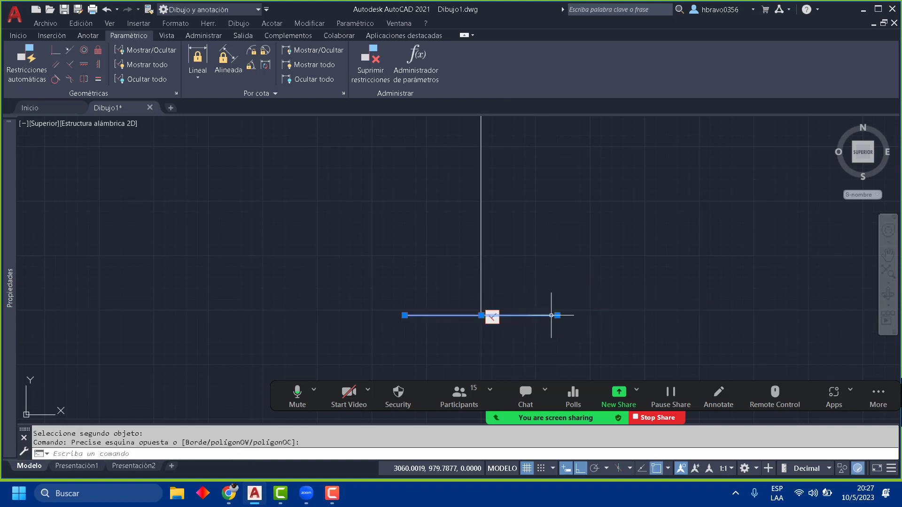
{"action": "left_click", "coordinate": [557, 315]}
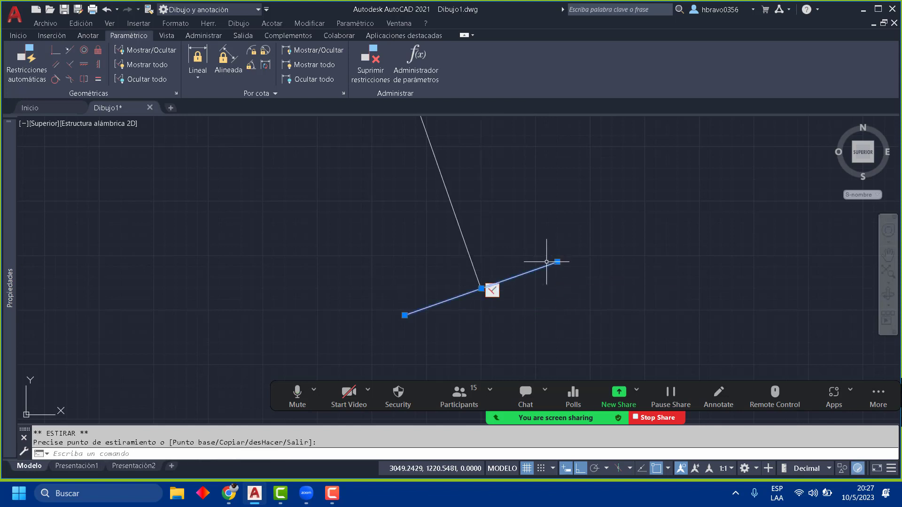
{"action": "key", "text": "ctrl+z"}
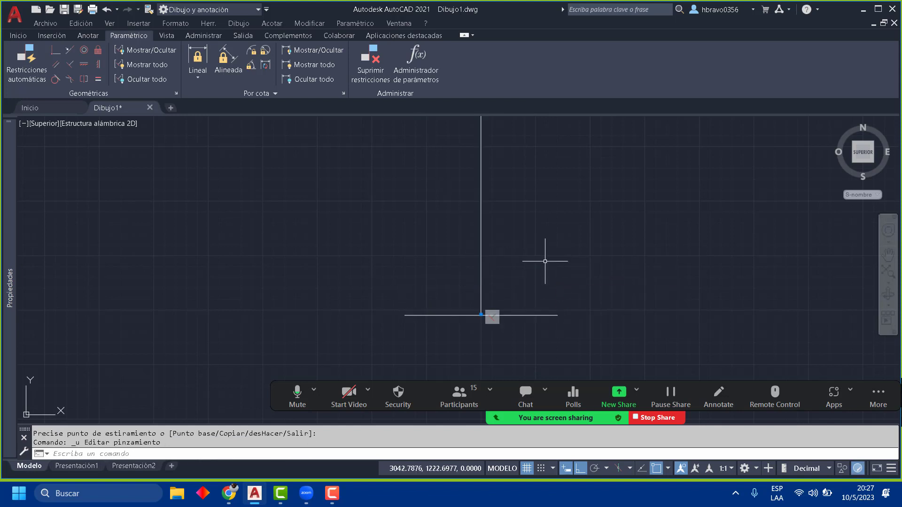
{"action": "key", "text": "Escape"}
Step: Draw a horizontal line about 600 units long, running left from the vertical line's upper endpoint
{"action": "scroll", "coordinate": [463, 297], "scroll_direction": "down", "scroll_amount": 3}
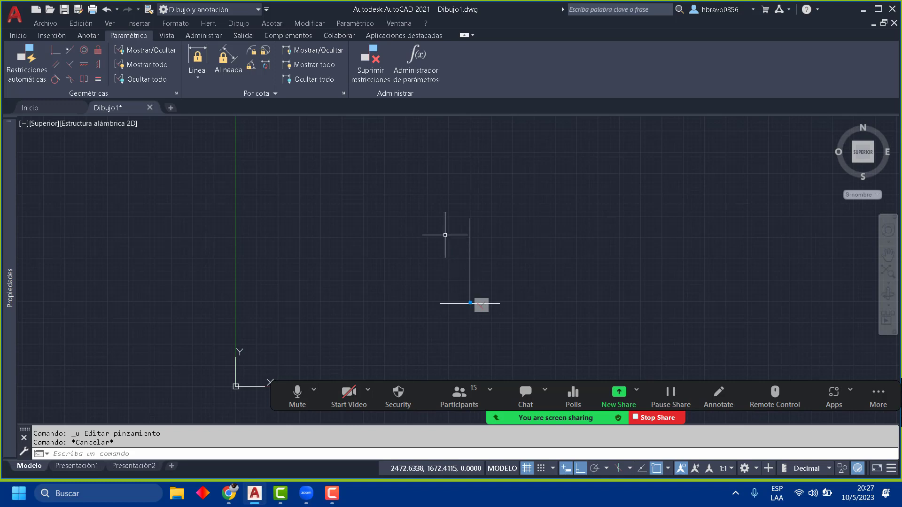
{"action": "scroll", "coordinate": [445, 235], "scroll_direction": "up", "scroll_amount": 2}
{"action": "left_click", "coordinate": [19, 35]}
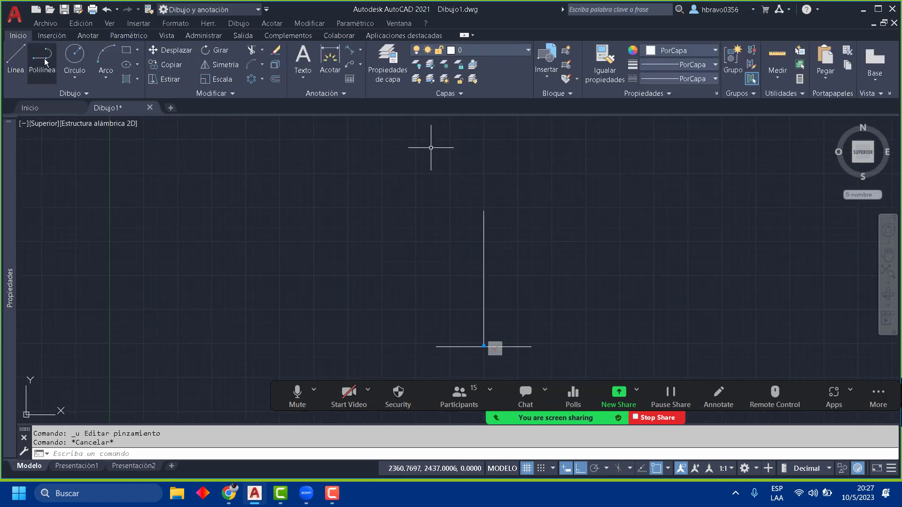
{"action": "left_click", "coordinate": [21, 60]}
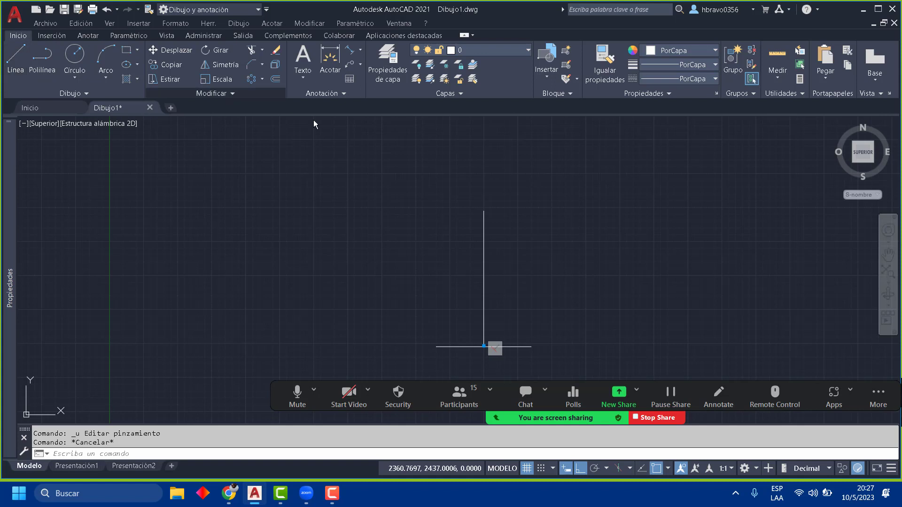
{"action": "left_click", "coordinate": [484, 211]}
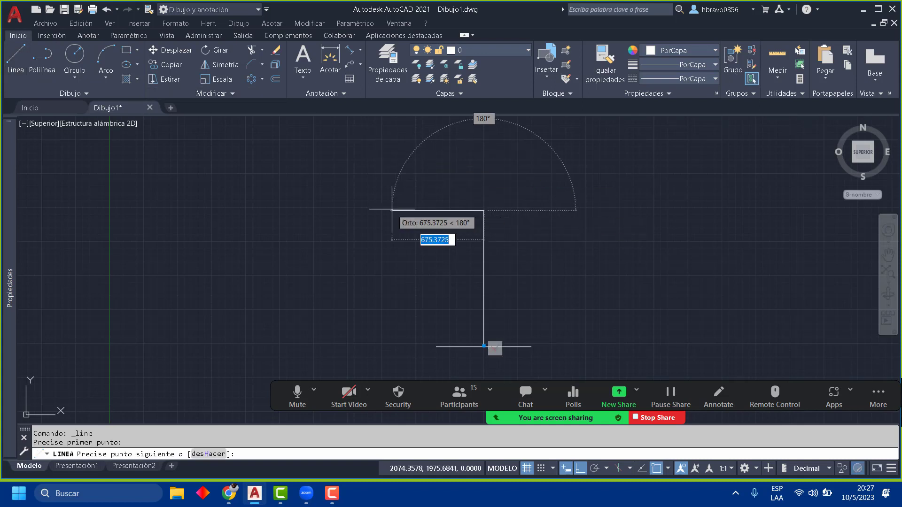
{"action": "left_click", "coordinate": [404, 211]}
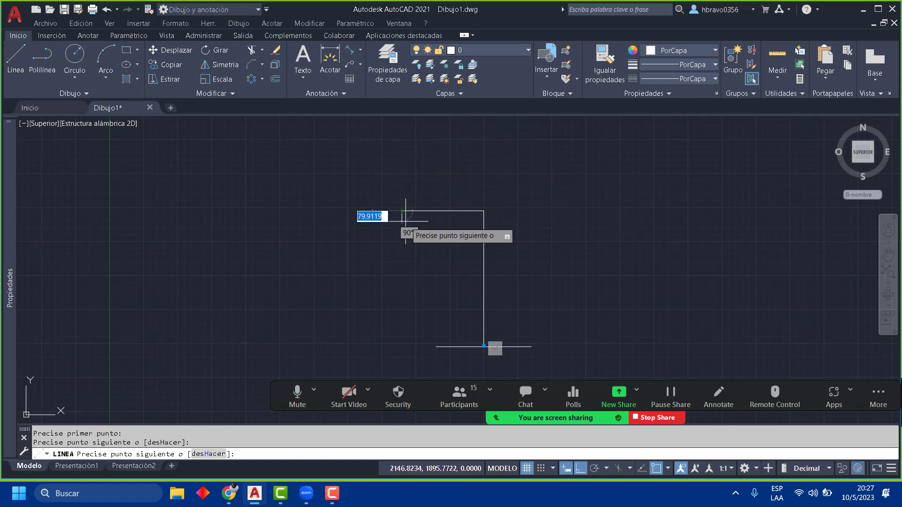
{"action": "scroll", "coordinate": [405, 222], "scroll_direction": "up", "scroll_amount": 6}
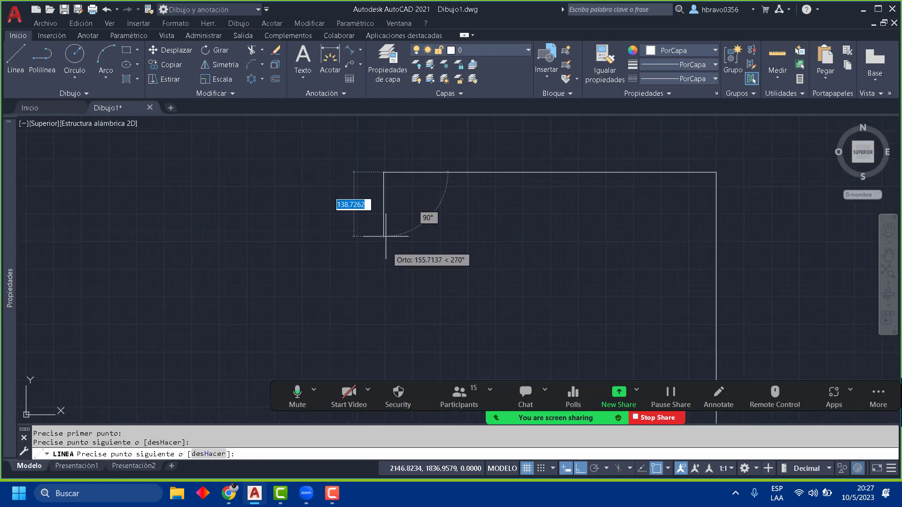
{"action": "left_click", "coordinate": [385, 203]}
{"action": "key", "text": "Return"}
{"action": "scroll", "coordinate": [382, 196], "scroll_direction": "down", "scroll_amount": 8}
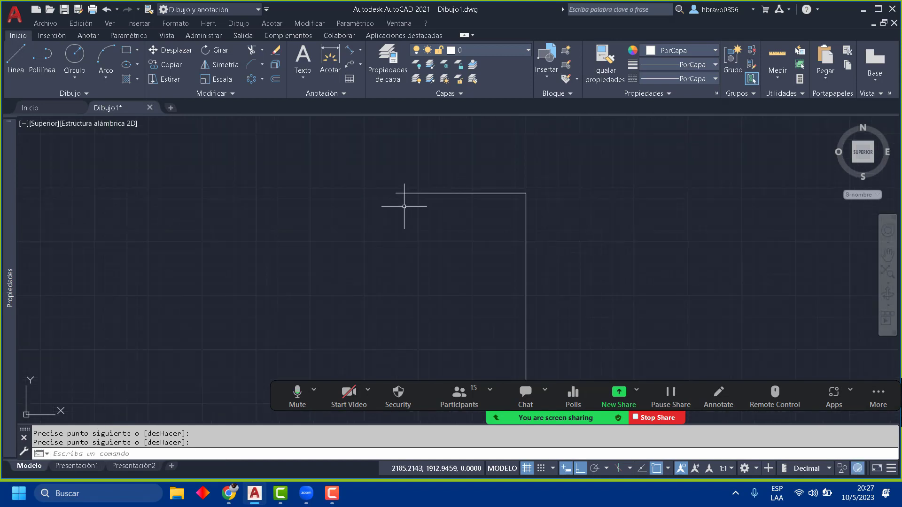
{"action": "left_click", "coordinate": [500, 230]}
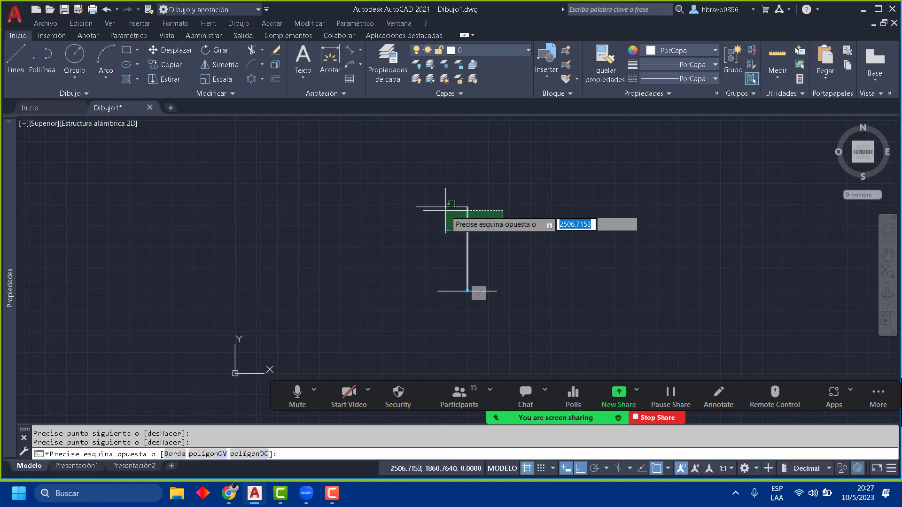
{"action": "left_click", "coordinate": [493, 235]}
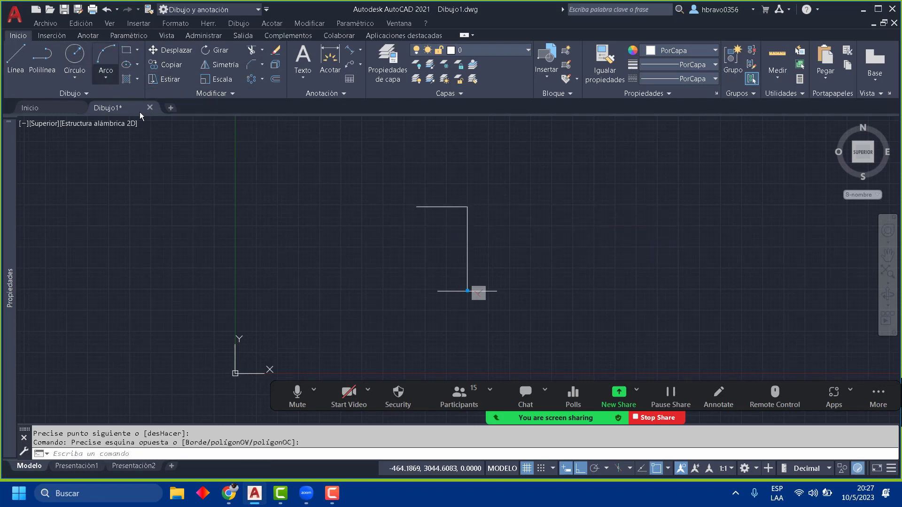
Step: Draw a small circle centred directly below the left end of the upper horizontal line
{"action": "left_click", "coordinate": [75, 56]}
{"action": "scroll", "coordinate": [410, 249], "scroll_direction": "up", "scroll_amount": 2}
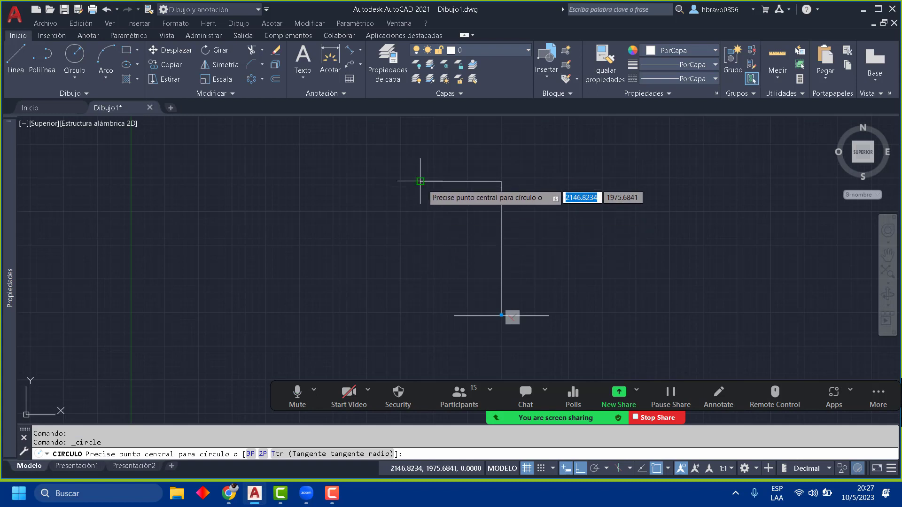
{"action": "left_click", "coordinate": [420, 216]}
{"action": "left_click", "coordinate": [428, 228]}
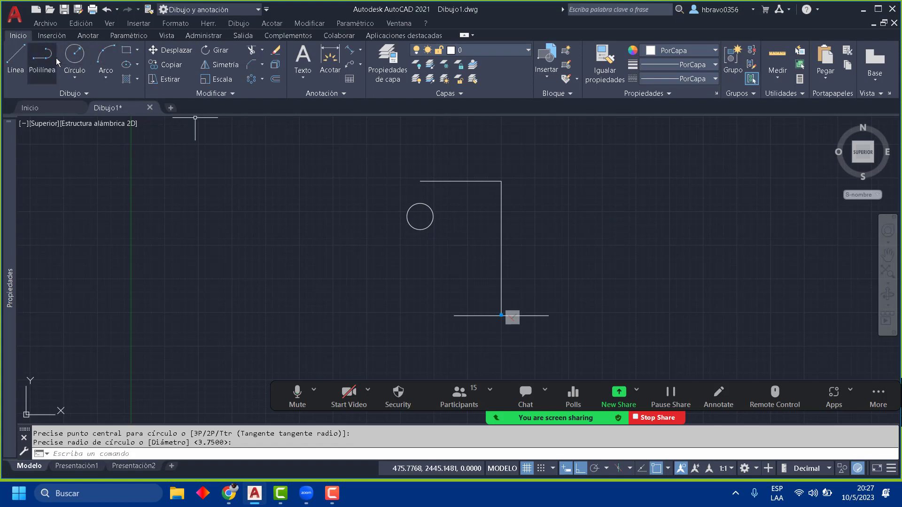
Step: Draw a fit-point spline with ortho mode off from the upper line's left end, curving around the circle's right side to its bottom quadrant
{"action": "left_click", "coordinate": [42, 56]}
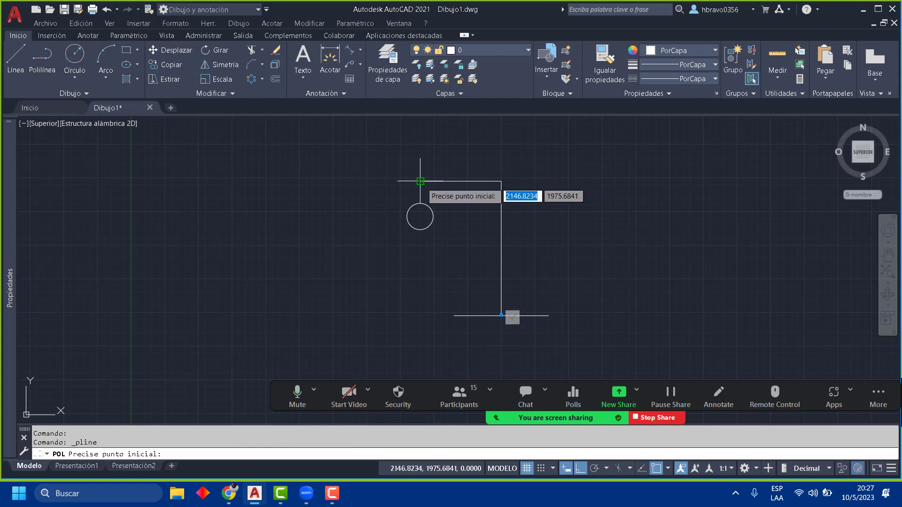
{"action": "left_click", "coordinate": [68, 92]}
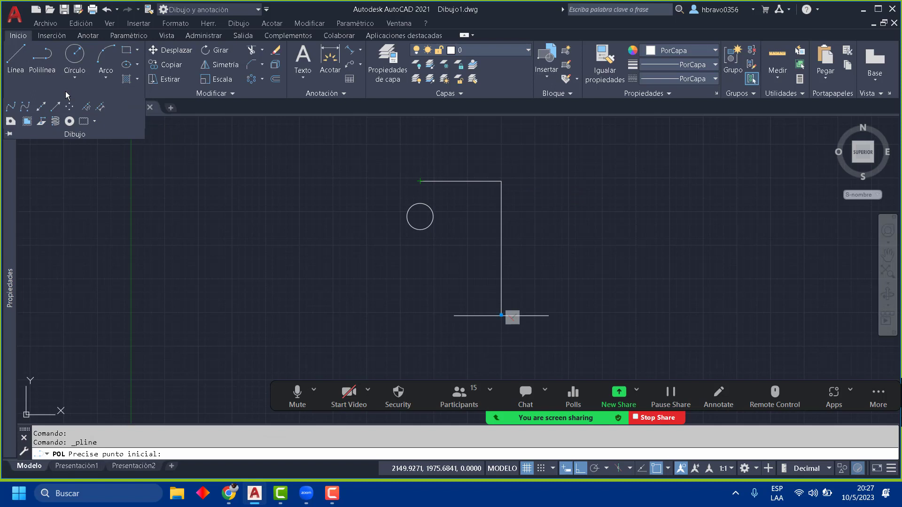
{"action": "left_click", "coordinate": [11, 107]}
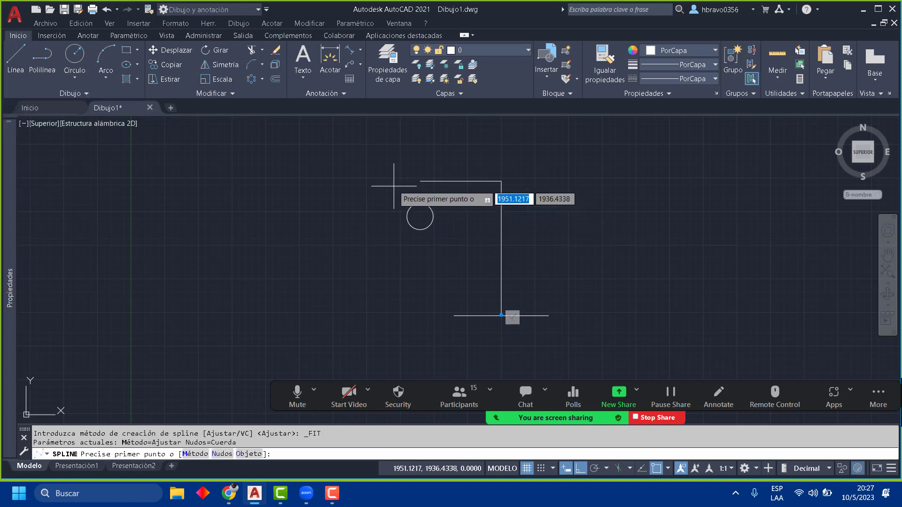
{"action": "left_click", "coordinate": [420, 180]}
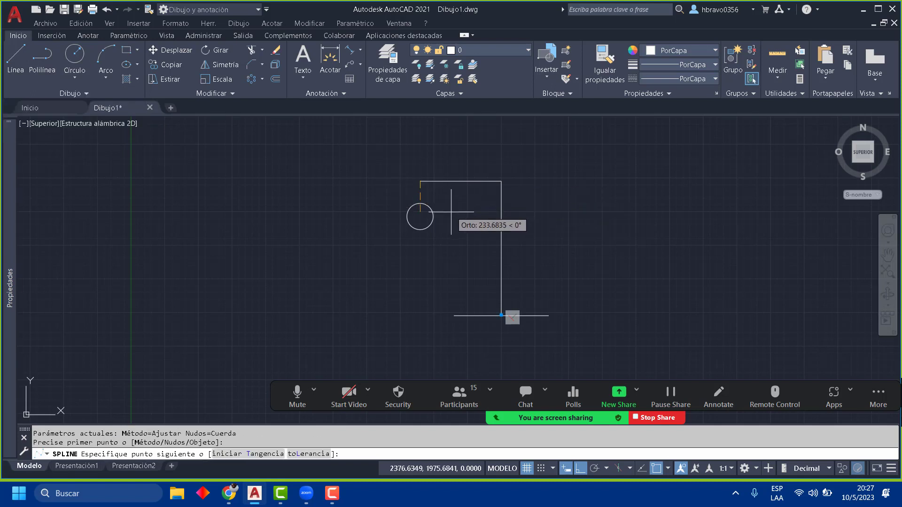
{"action": "left_click", "coordinate": [580, 468]}
{"action": "scroll", "coordinate": [466, 310], "scroll_direction": "up", "scroll_amount": 6}
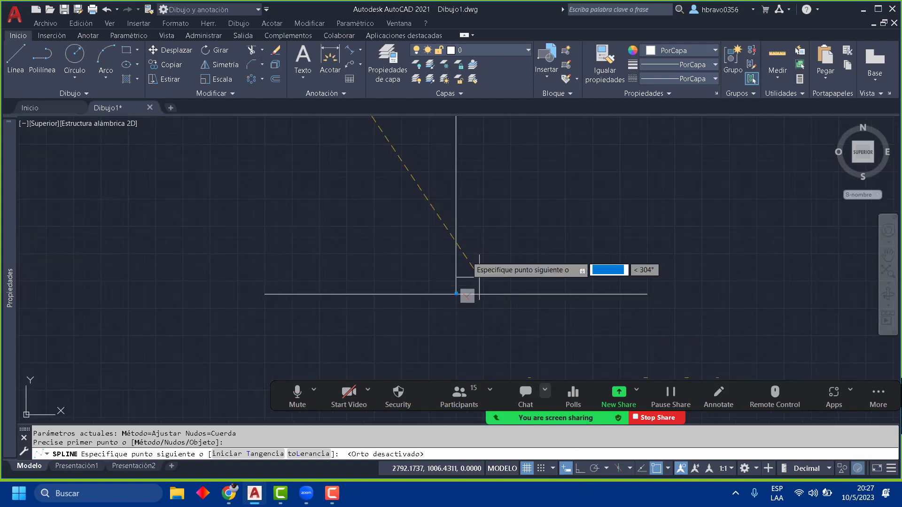
{"action": "scroll", "coordinate": [467, 317], "scroll_direction": "down", "scroll_amount": 5}
{"action": "scroll", "coordinate": [451, 310], "scroll_direction": "up", "scroll_amount": 2}
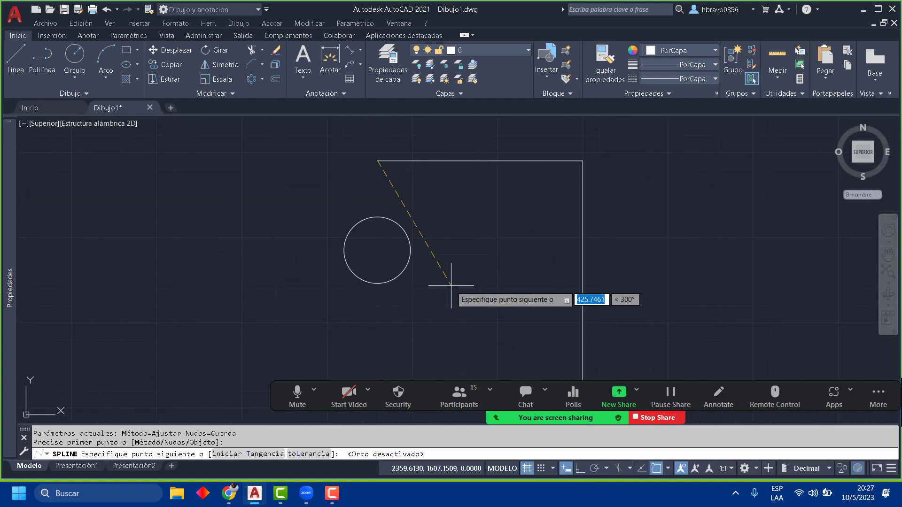
{"action": "left_click", "coordinate": [437, 249]}
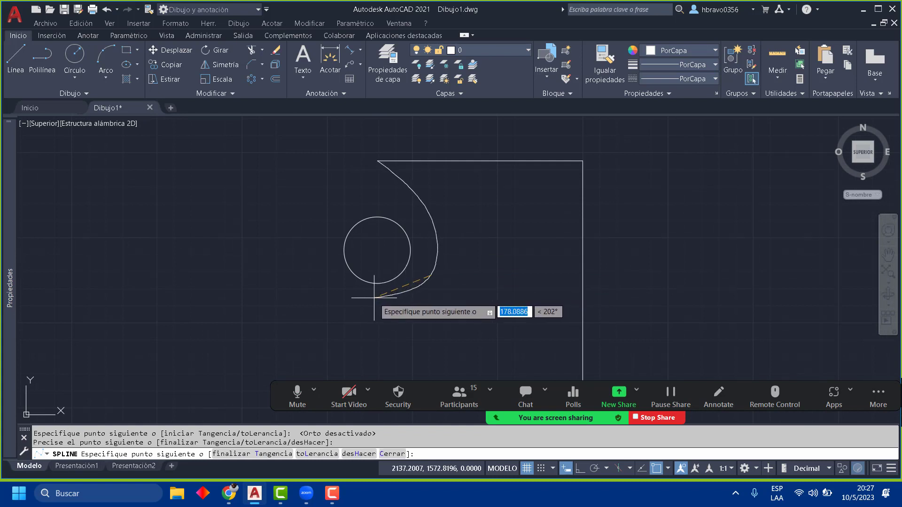
{"action": "left_click", "coordinate": [377, 283]}
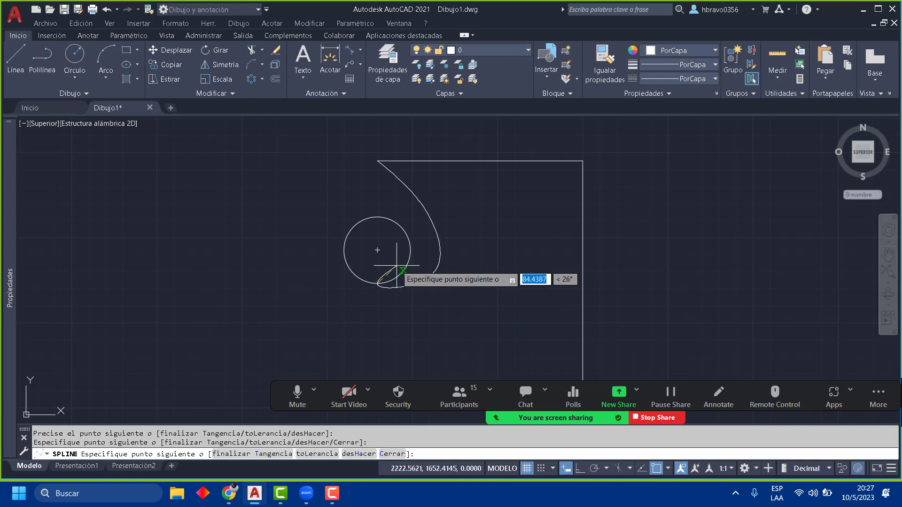
{"action": "key", "text": "Return"}
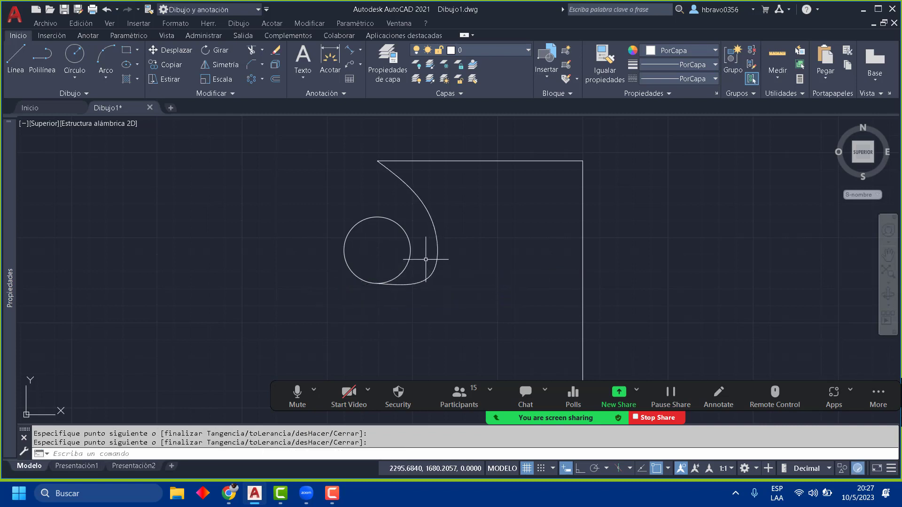
Step: Draw a vertical line about 325 units long downward from the circle's bottom quadrant with ortho mode on, as the figure's body
{"action": "scroll", "coordinate": [409, 251], "scroll_direction": "down", "scroll_amount": 2}
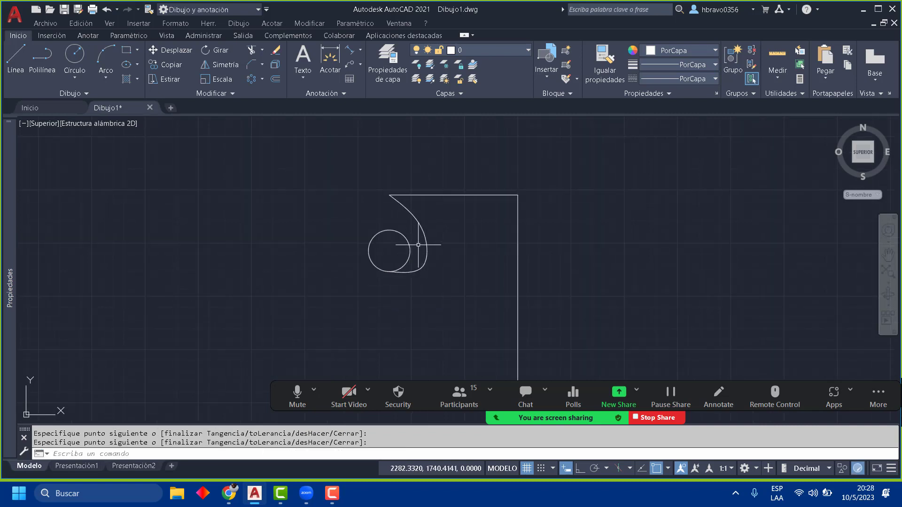
{"action": "left_click", "coordinate": [16, 59]}
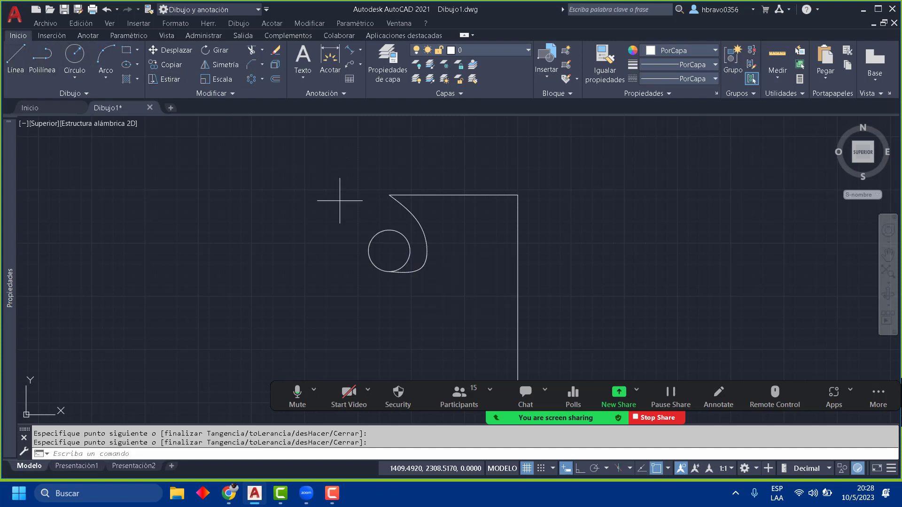
{"action": "left_click", "coordinate": [389, 272]}
{"action": "middle_click_drag", "start_coordinate": [393, 312], "coordinate": [371, 190]}
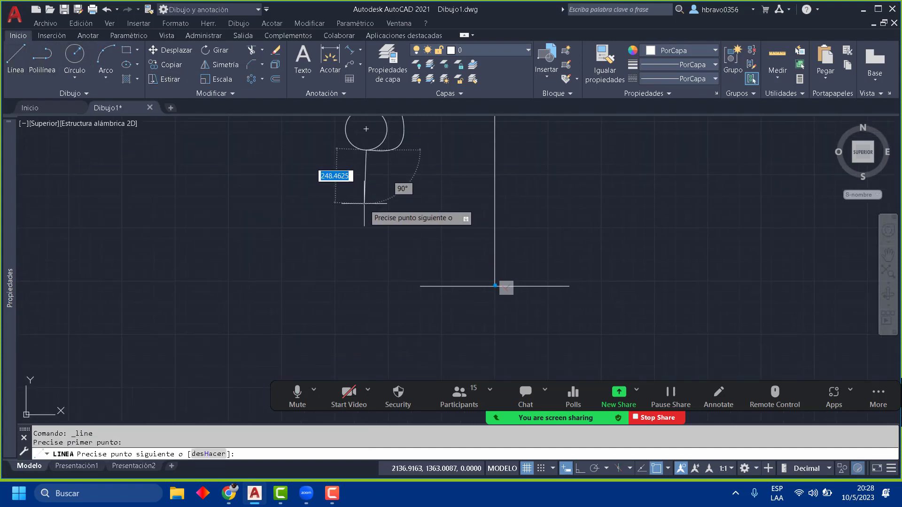
{"action": "left_click", "coordinate": [581, 468]}
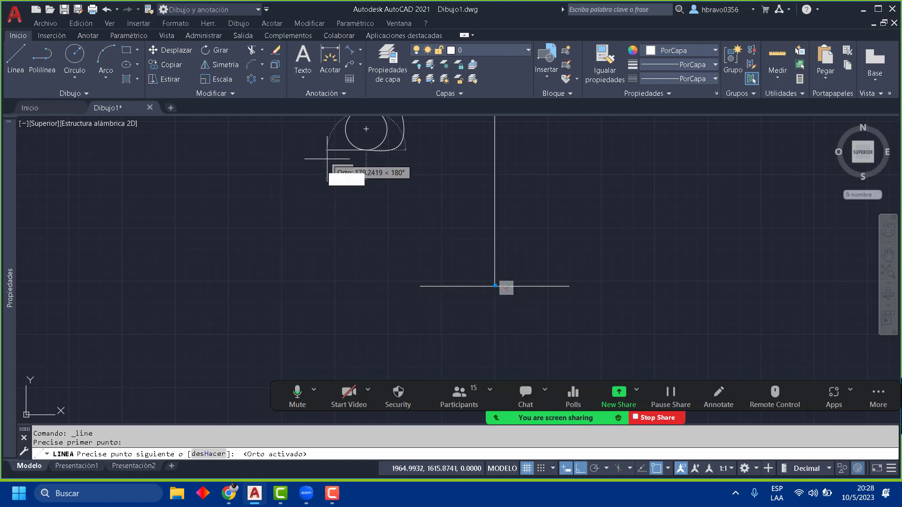
{"action": "left_click", "coordinate": [366, 219]}
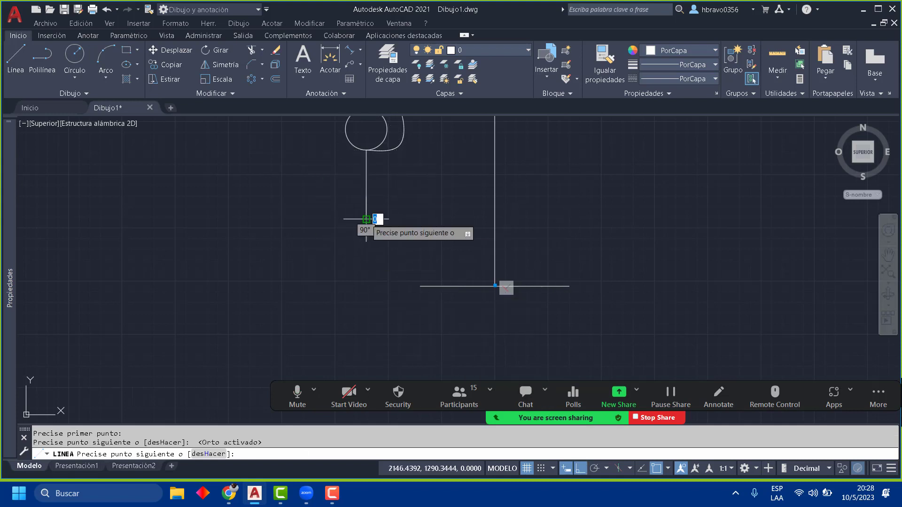
Step: With ortho mode off, draw the left leg and foot as two slanted line segments from the body line's lower end
{"action": "key", "text": "F8"}
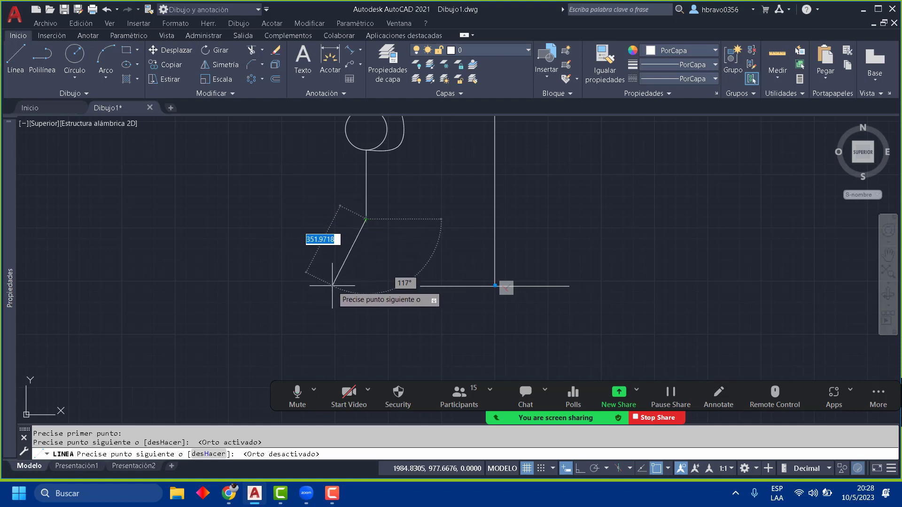
{"action": "left_click", "coordinate": [348, 268]}
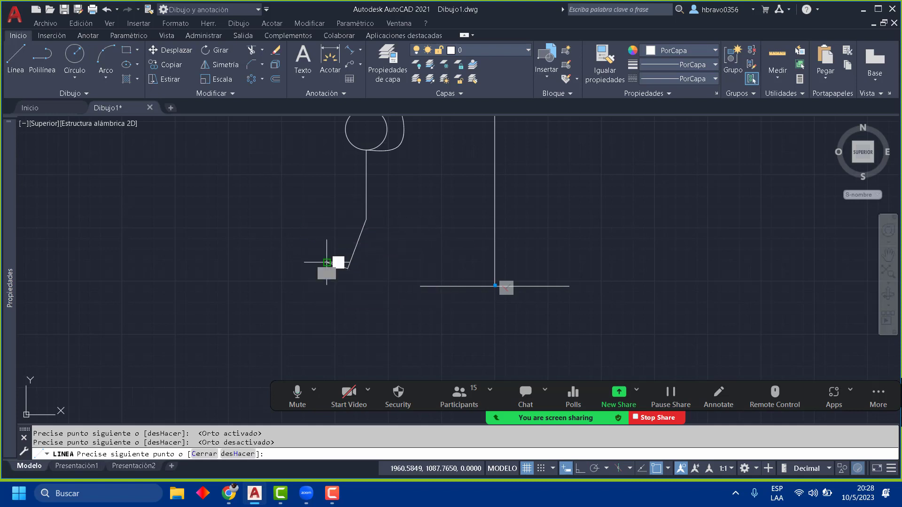
{"action": "left_click", "coordinate": [327, 262]}
{"action": "key", "text": "Return"}
{"action": "key", "text": "Return"}
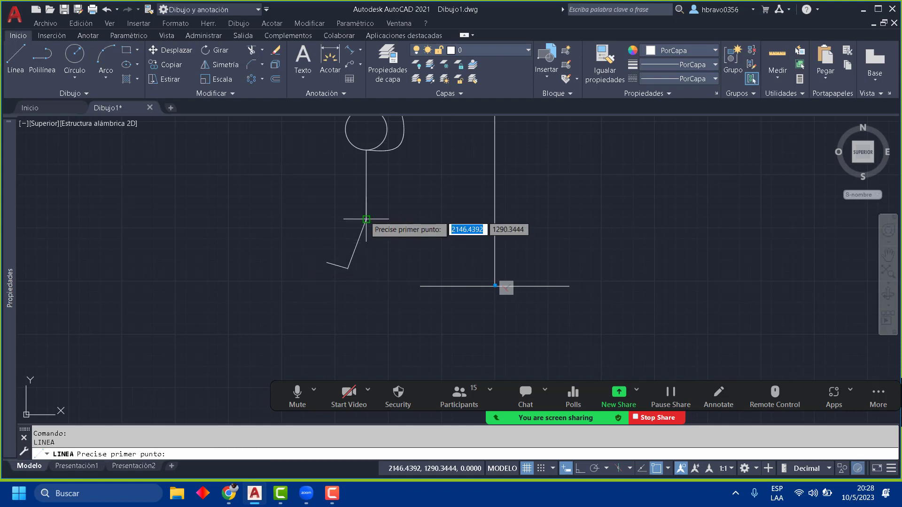
{"action": "key", "text": "Escape"}
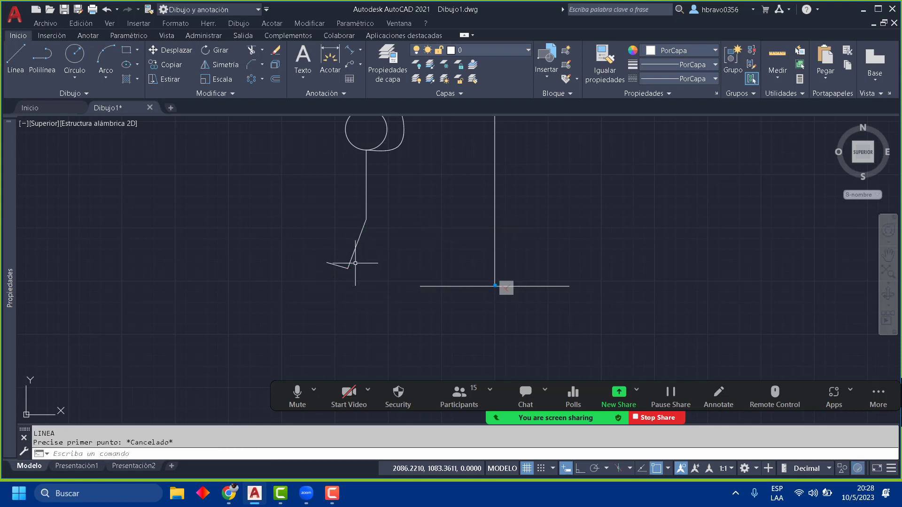
Step: Mirror the left leg and foot about a vertical axis through the body line's lower end, keeping the source objects
{"action": "left_click", "coordinate": [364, 276]}
{"action": "left_click", "coordinate": [315, 250]}
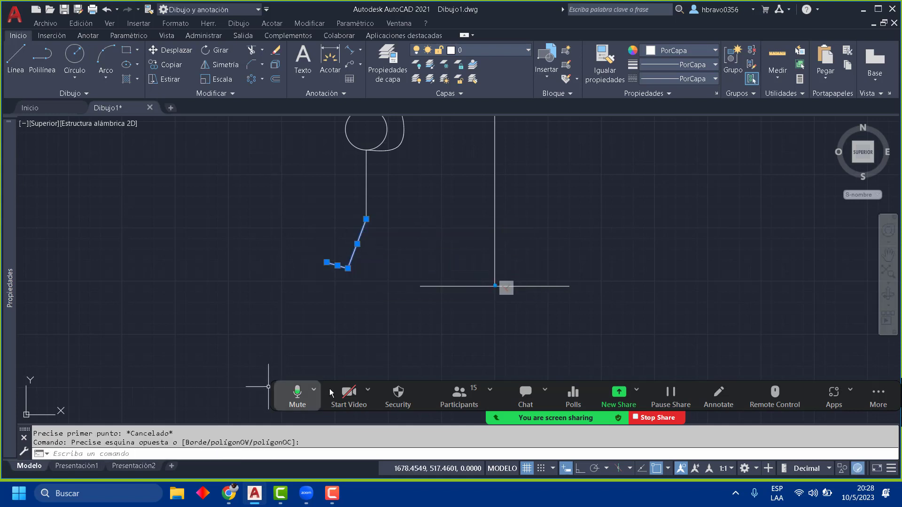
{"action": "left_click", "coordinate": [293, 397]}
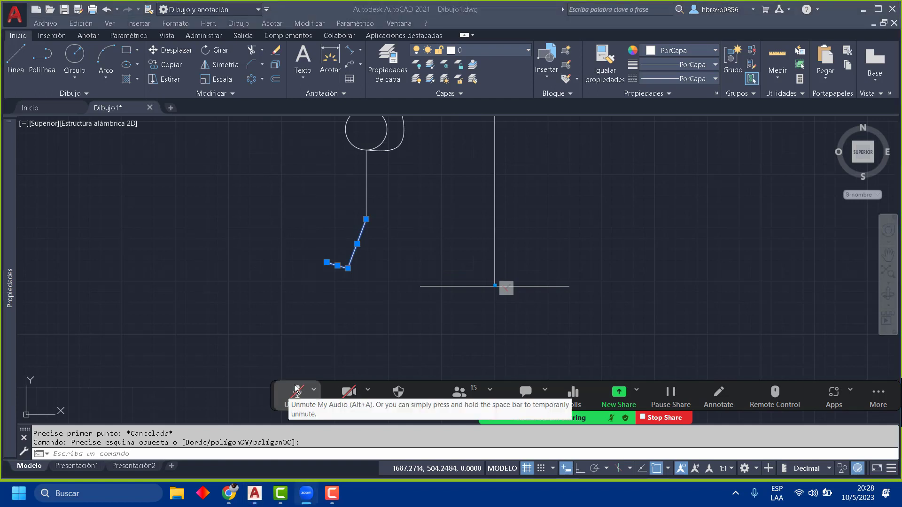
{"action": "left_click", "coordinate": [297, 392]}
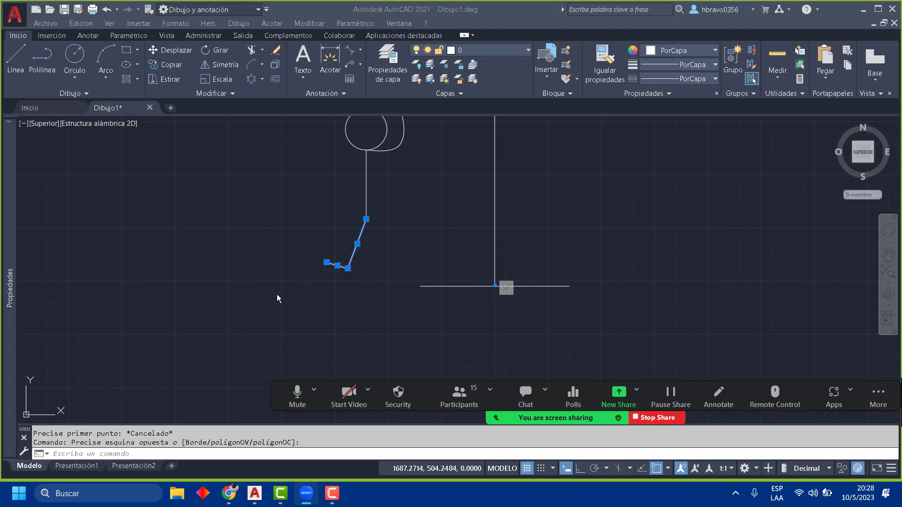
{"action": "left_click", "coordinate": [368, 277]}
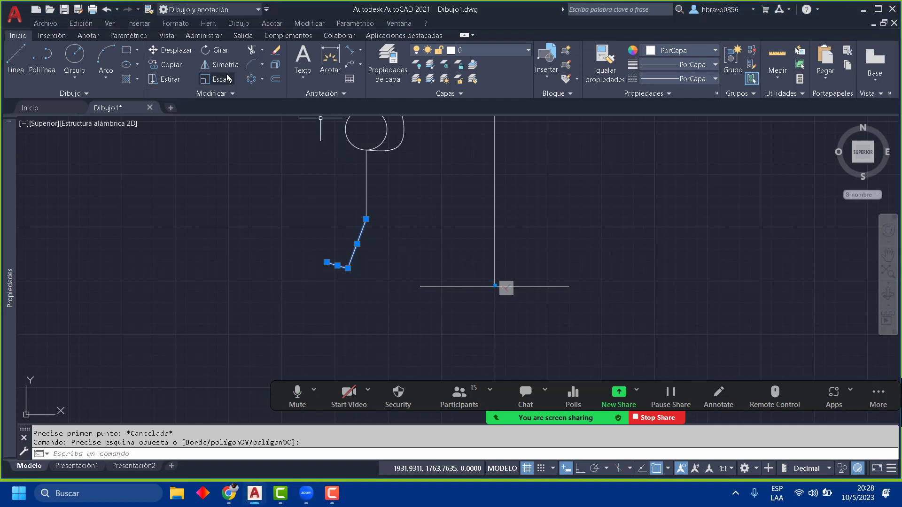
{"action": "left_click", "coordinate": [225, 93]}
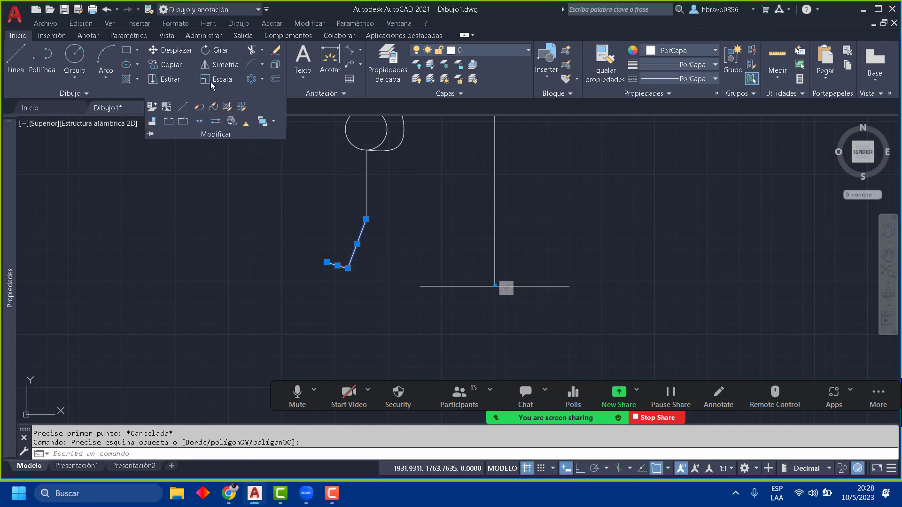
{"action": "left_click", "coordinate": [211, 65]}
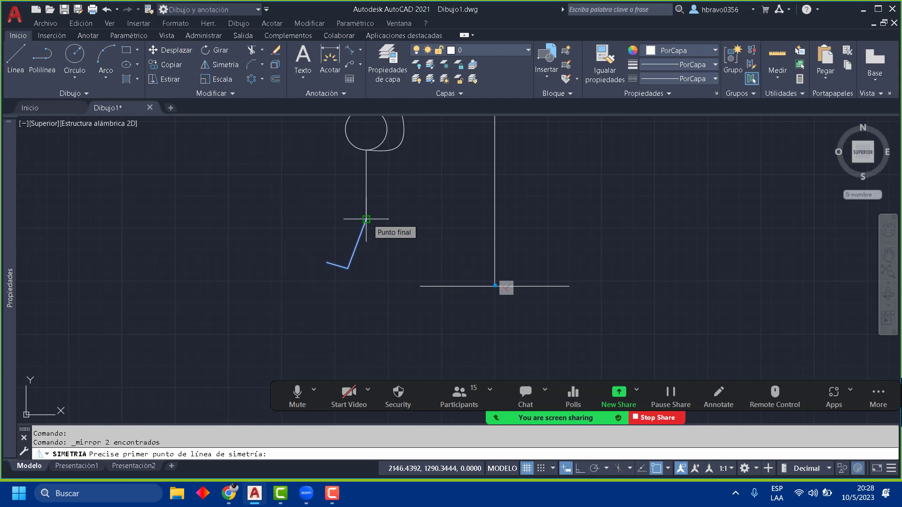
{"action": "left_click", "coordinate": [367, 220]}
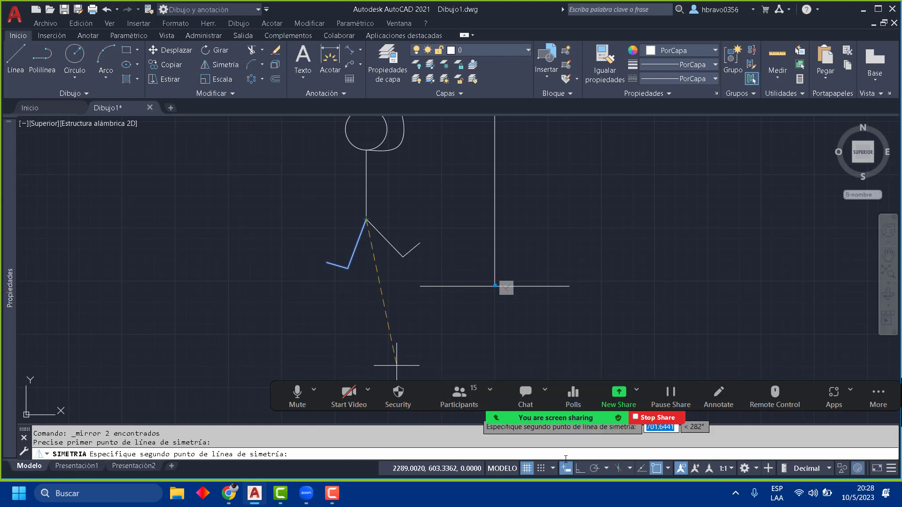
{"action": "left_click", "coordinate": [580, 470]}
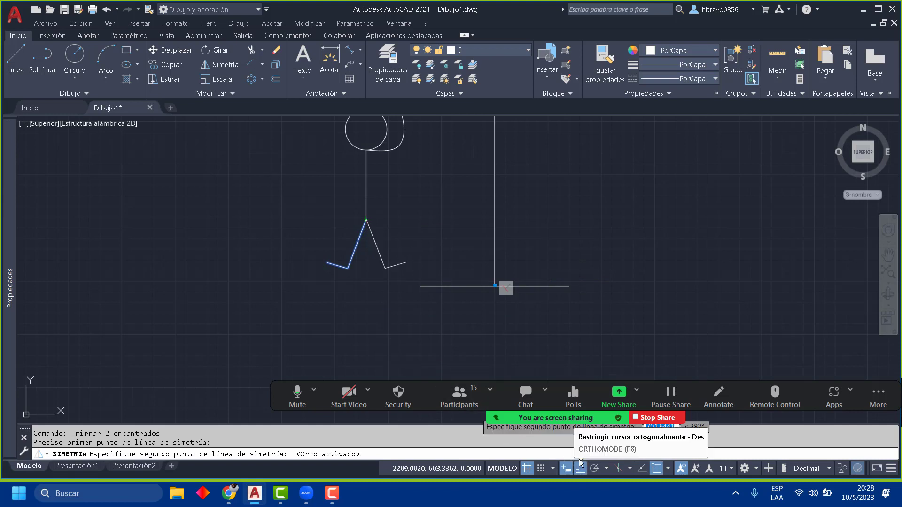
{"action": "left_click", "coordinate": [371, 314]}
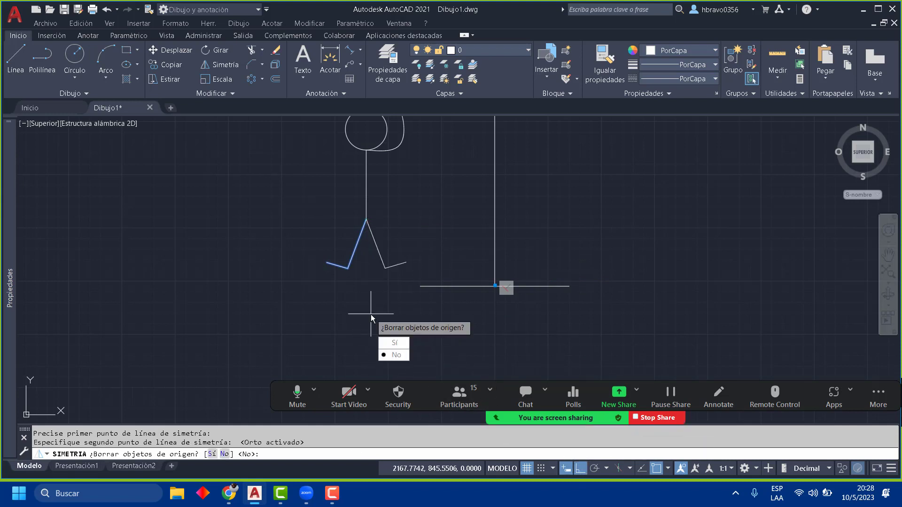
{"action": "left_click", "coordinate": [396, 355]}
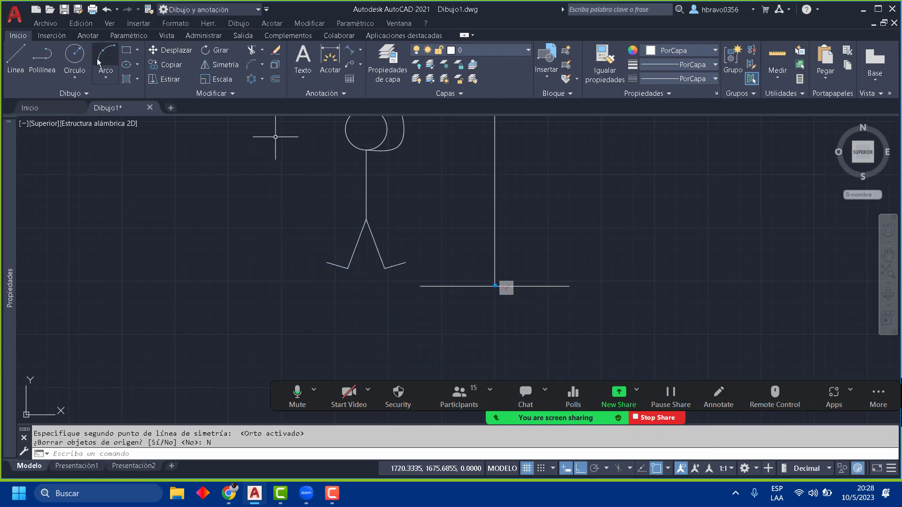
Step: Draw the left arm as two slanted line segments from the upper part of the body line, and switch ortho mode back on
{"action": "left_click", "coordinate": [18, 60]}
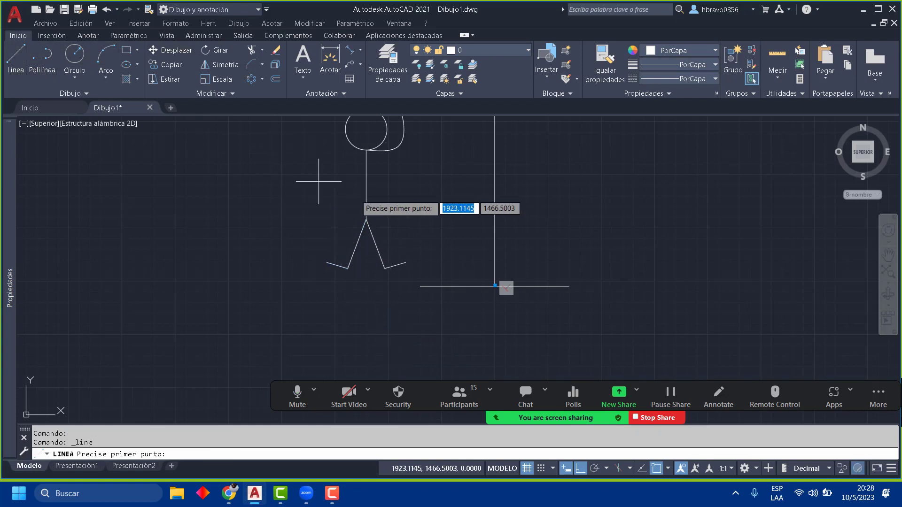
{"action": "left_click", "coordinate": [366, 174]}
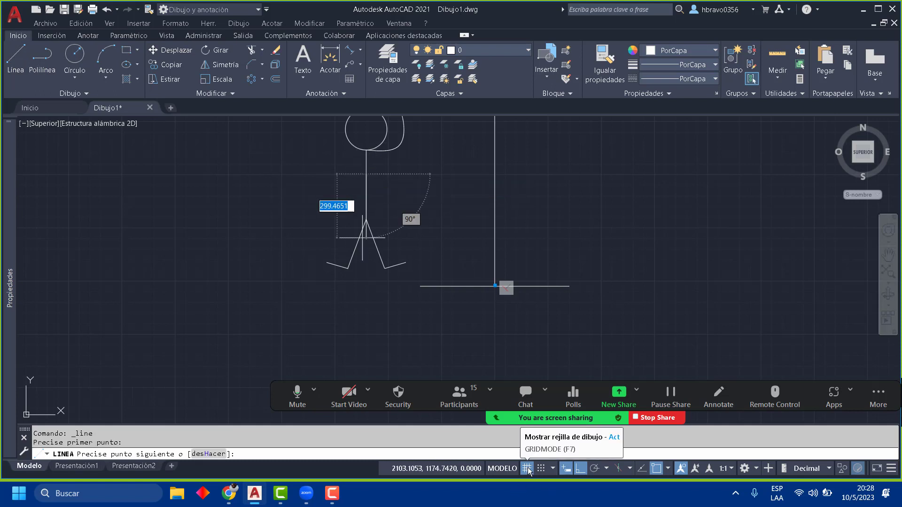
{"action": "left_click", "coordinate": [580, 468]}
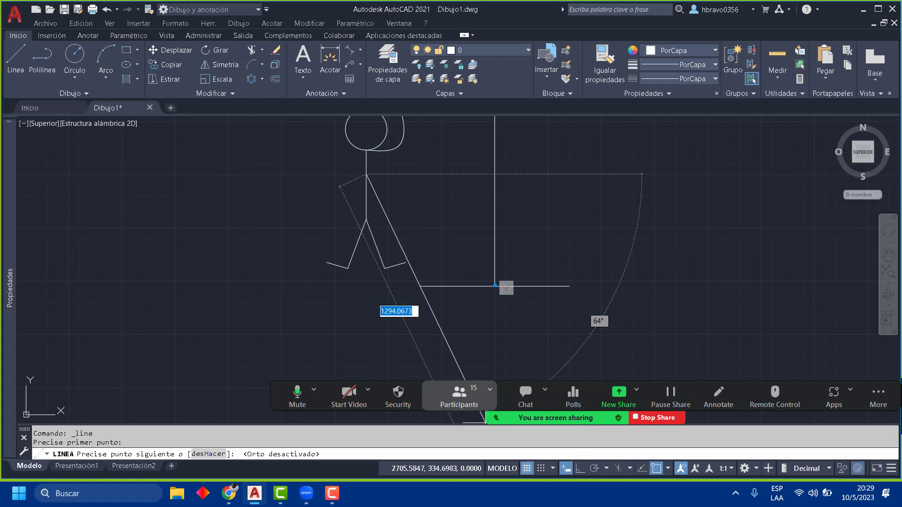
{"action": "left_click", "coordinate": [346, 188]}
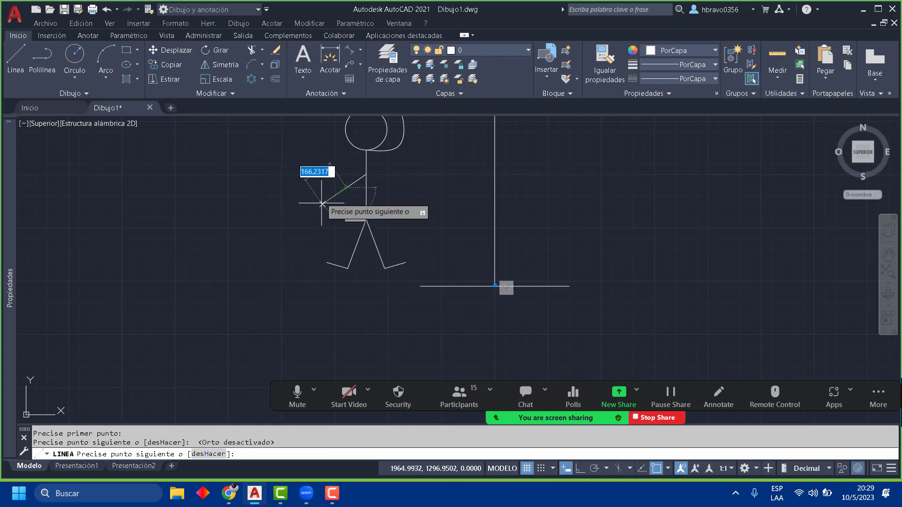
{"action": "left_click", "coordinate": [327, 167]}
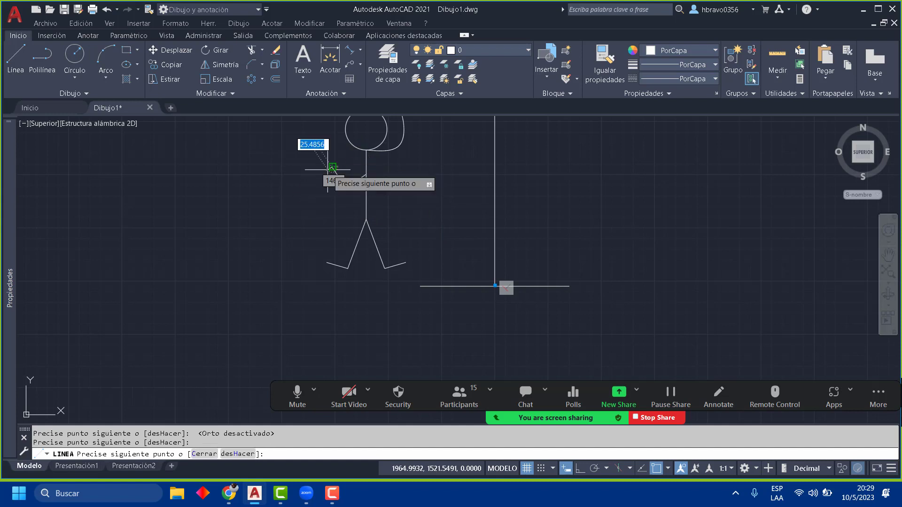
{"action": "key", "text": "F8"}
{"action": "key", "text": "Return"}
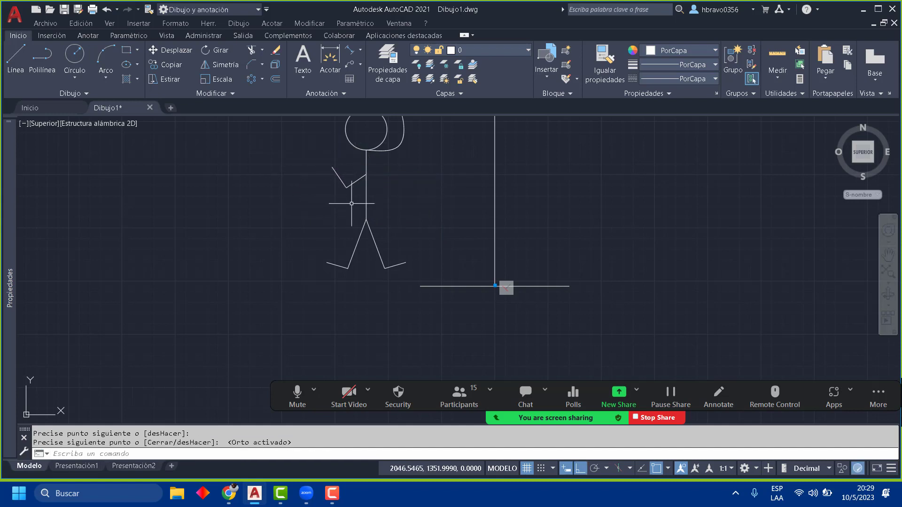
Step: Mirror the two left arm segments about the vertical body line, keeping the source objects
{"action": "left_click", "coordinate": [351, 204]}
{"action": "left_click", "coordinate": [335, 170]}
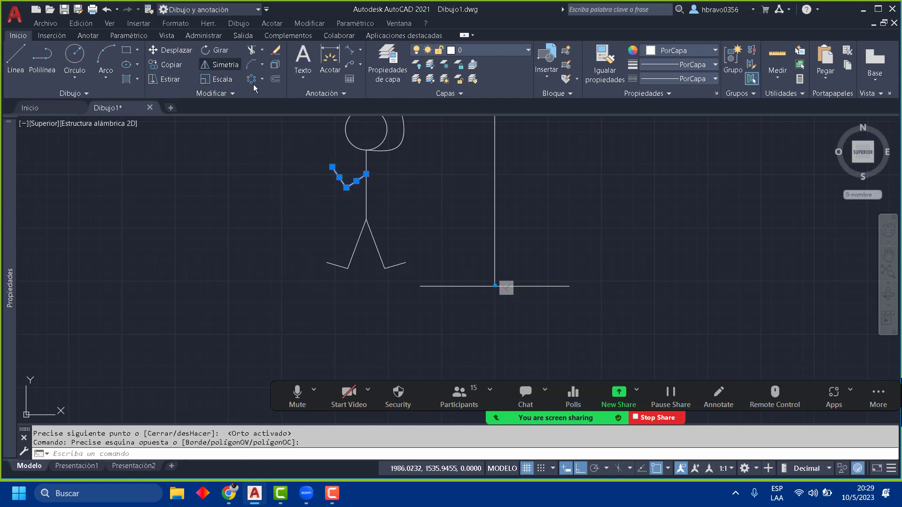
{"action": "left_click", "coordinate": [220, 64]}
{"action": "left_click", "coordinate": [366, 150]}
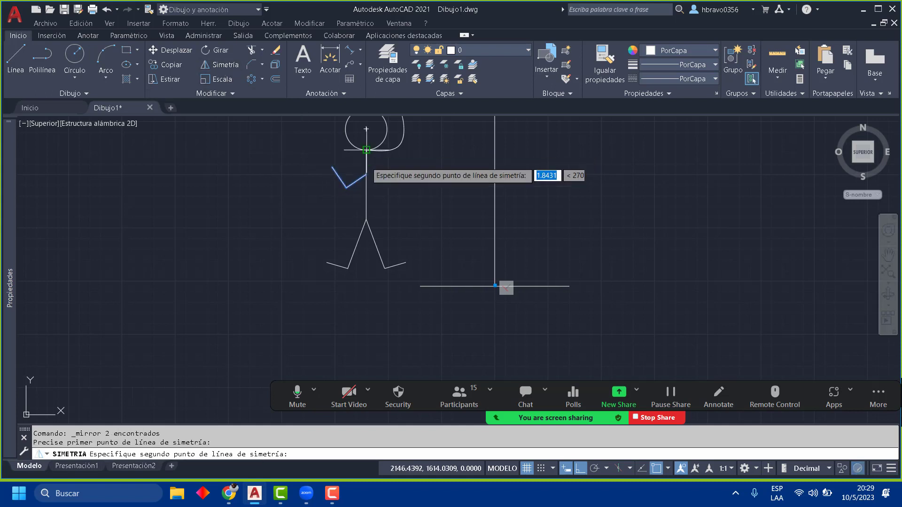
{"action": "left_click", "coordinate": [366, 284]}
{"action": "key", "text": "Return"}
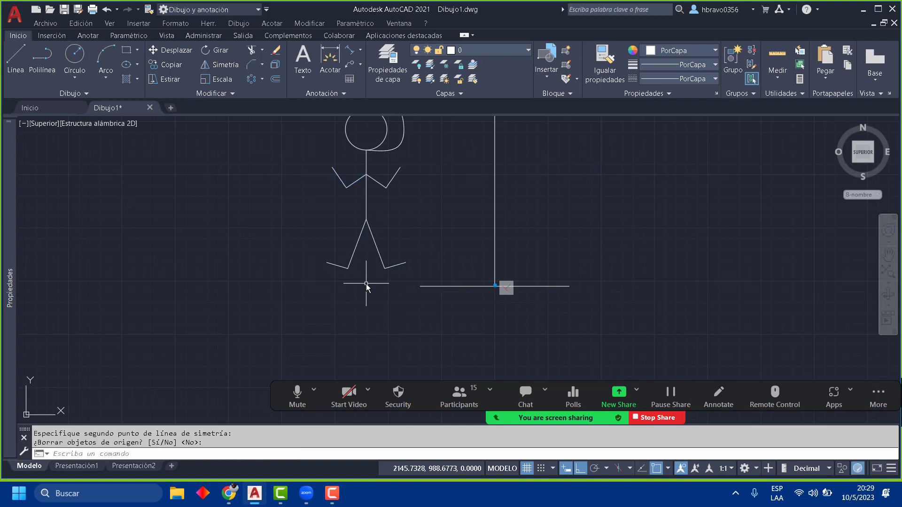
Step: Move the tall vertical line and its base line down about 611 units, and stretch the vertical line's top back to the upper horizontal line's right end
{"action": "left_click", "coordinate": [507, 338]}
{"action": "left_click", "coordinate": [459, 198]}
{"action": "scroll", "coordinate": [402, 235], "scroll_direction": "down", "scroll_amount": 3}
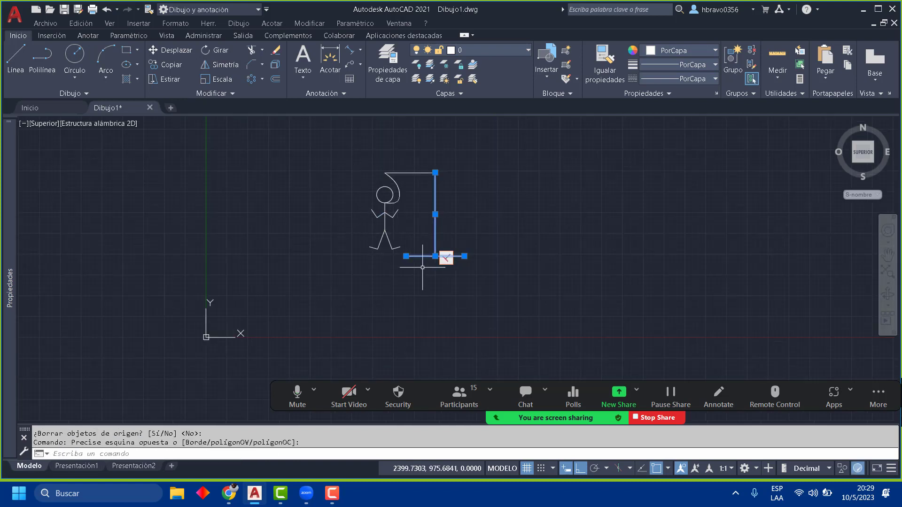
{"action": "left_click", "coordinate": [435, 256]}
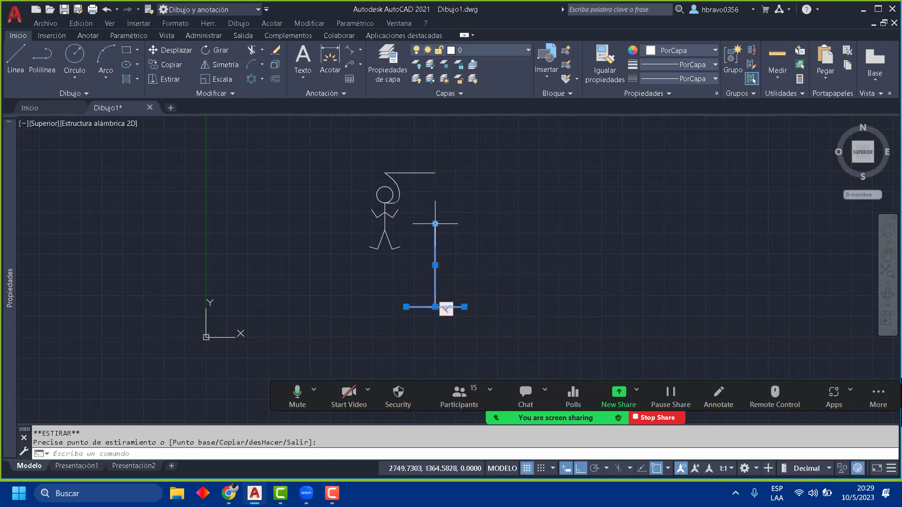
{"action": "left_click", "coordinate": [435, 223]}
{"action": "left_click", "coordinate": [435, 223]}
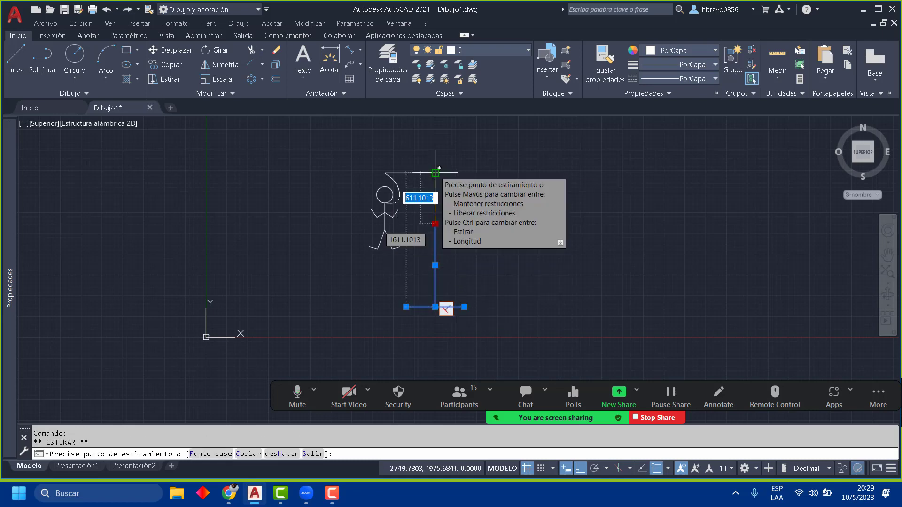
{"action": "left_click", "coordinate": [435, 173]}
{"action": "key", "text": "Escape"}
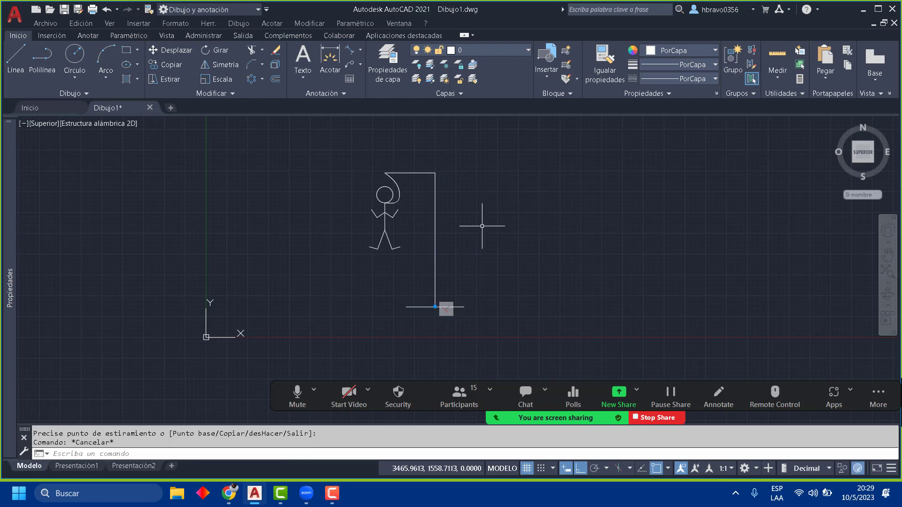
{"action": "scroll", "coordinate": [369, 186], "scroll_direction": "up", "scroll_amount": 2}
{"action": "scroll", "coordinate": [489, 288], "scroll_direction": "down", "scroll_amount": 2}
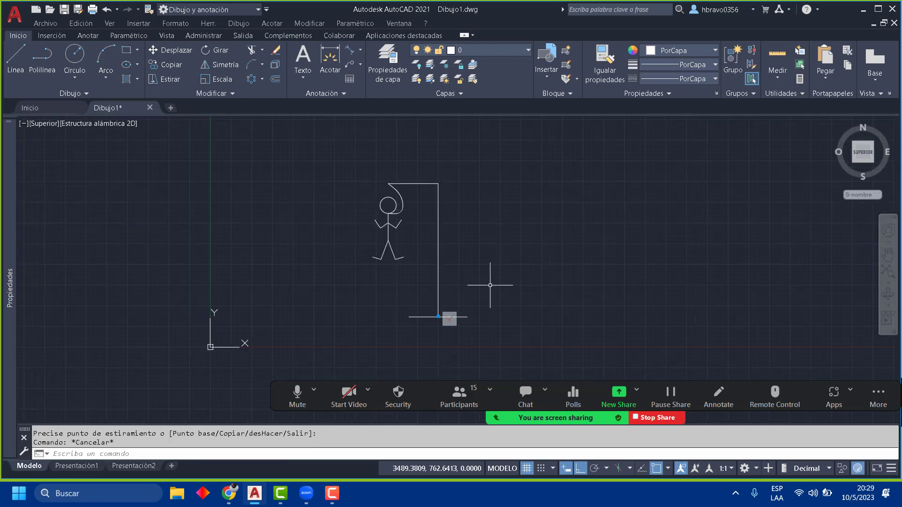
{"action": "middle_click_drag", "start_coordinate": [517, 301], "coordinate": [408, 255]}
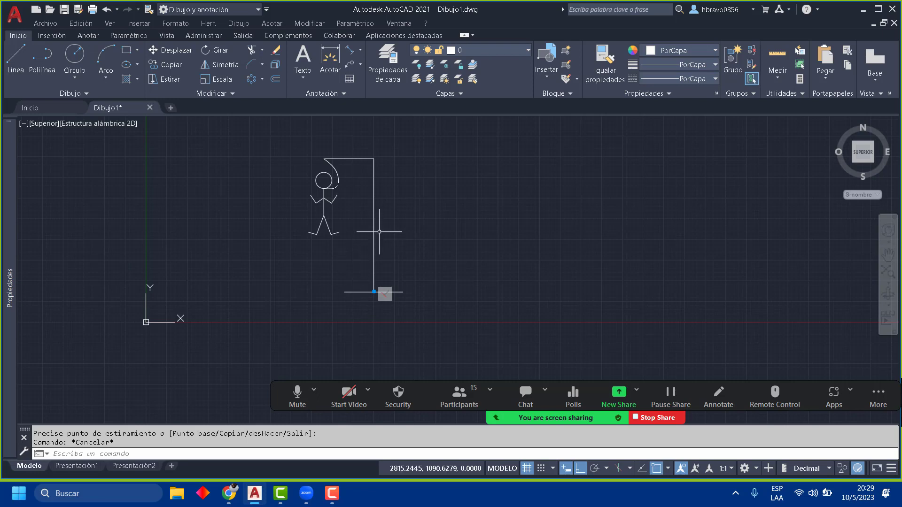
Step: In the Zoom meeting, mute the second listed participant and close the participants list
{"action": "left_click", "coordinate": [466, 397]}
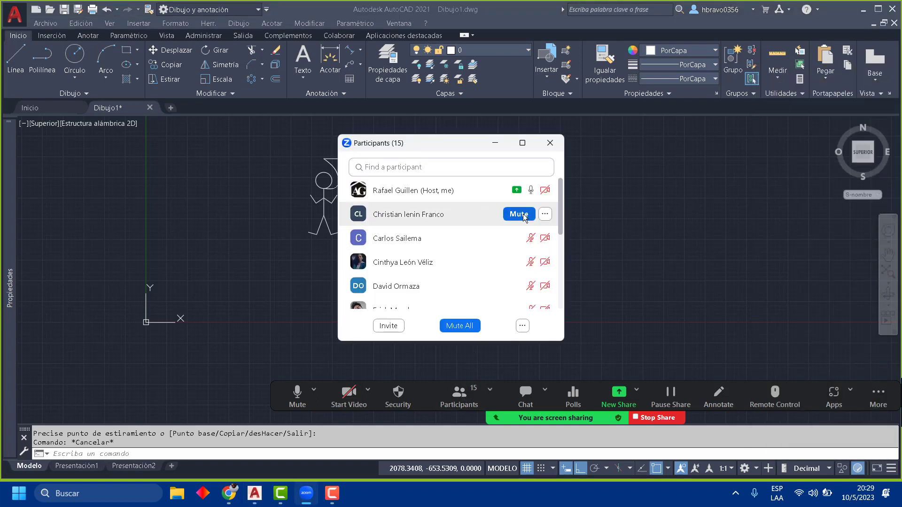
{"action": "left_click", "coordinate": [519, 214]}
{"action": "left_click", "coordinate": [629, 244]}
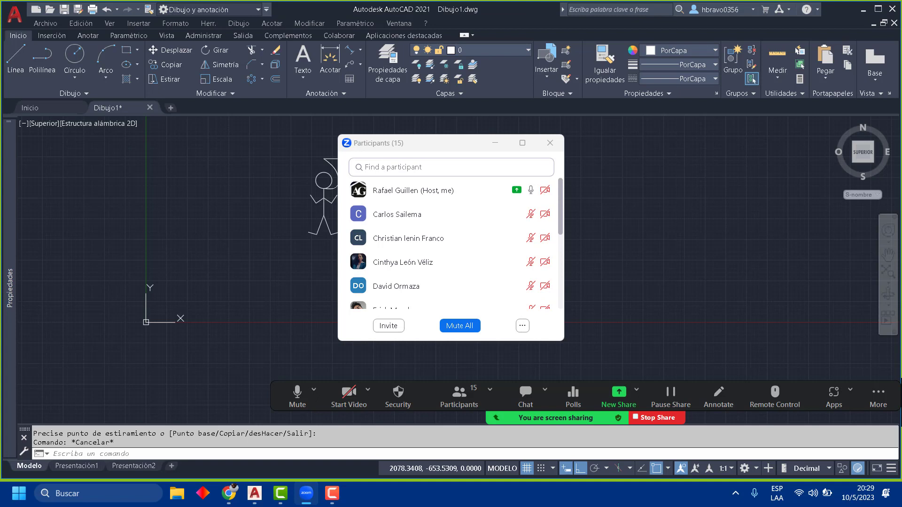
{"action": "left_click", "coordinate": [550, 143]}
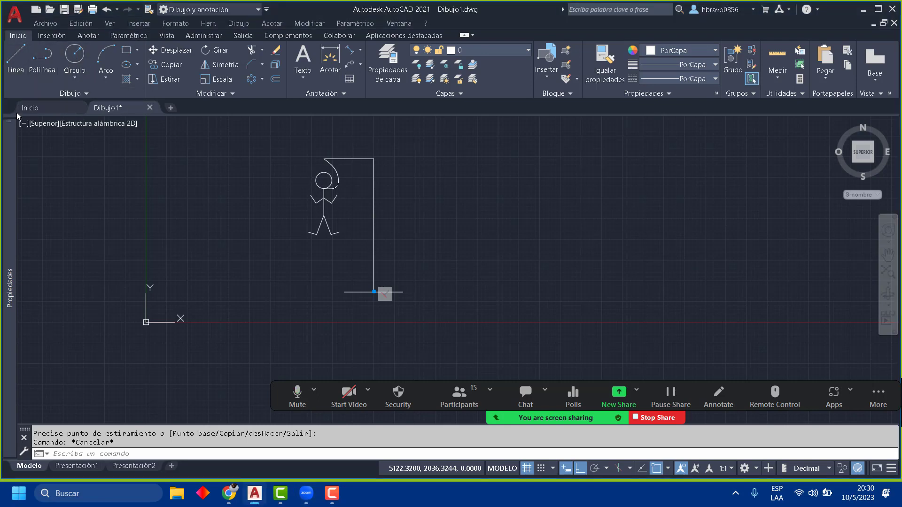
{"action": "left_click", "coordinate": [61, 97]}
{"action": "left_click", "coordinate": [140, 226]}
{"action": "left_click", "coordinate": [115, 173]}
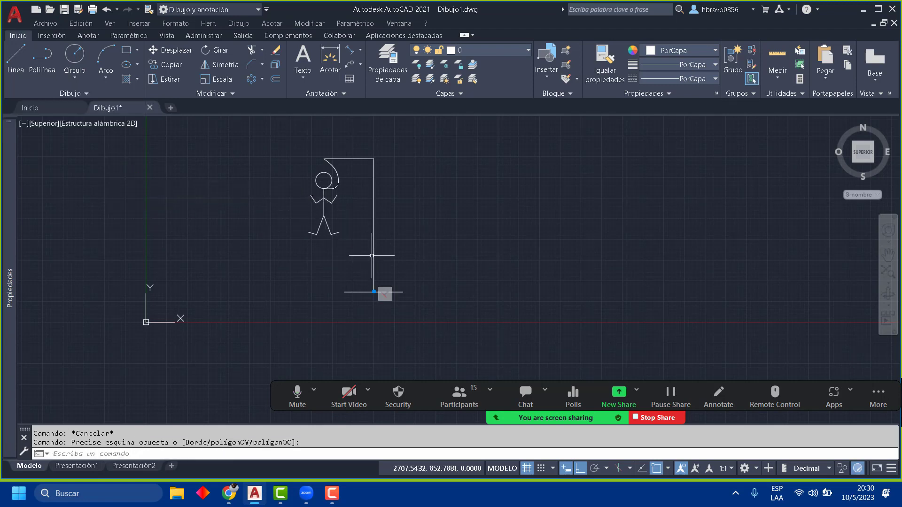
{"action": "left_click", "coordinate": [376, 186]}
{"action": "left_click", "coordinate": [366, 185]}
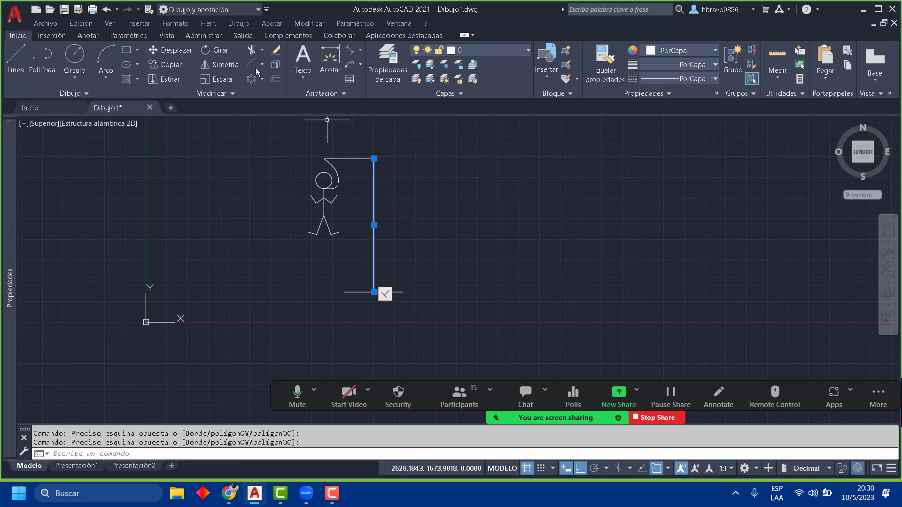
{"action": "left_click", "coordinate": [330, 59]}
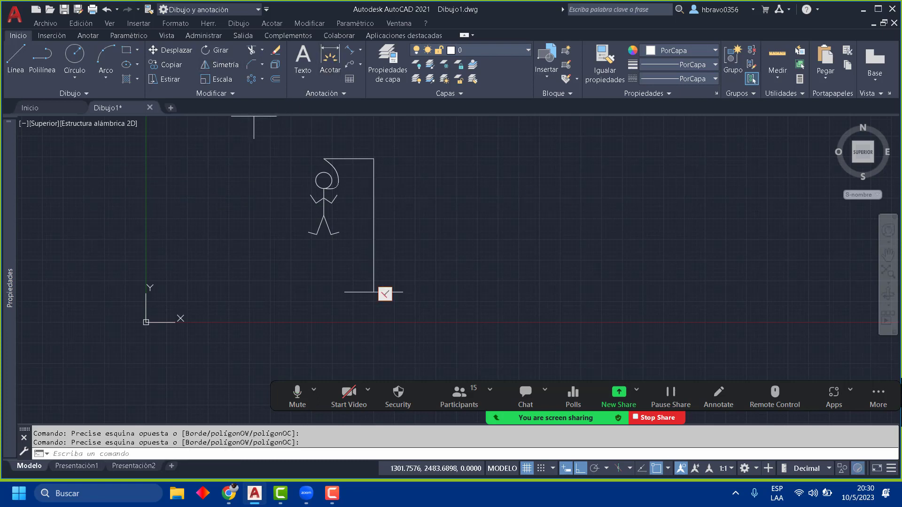
{"action": "left_click", "coordinate": [374, 225]}
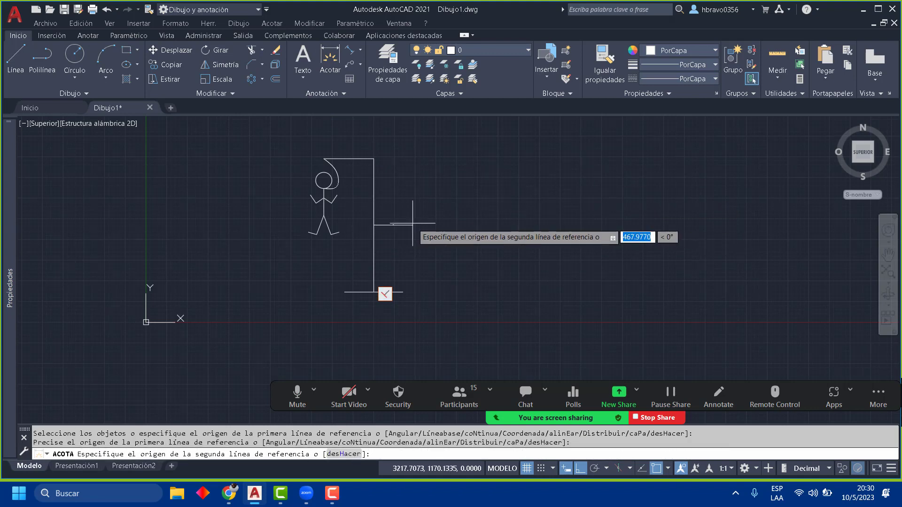
{"action": "key", "text": "Escape"}
Step: Dimension the tall vertical line's length, placing the dimension line about 460 units to its right
{"action": "key", "text": "Return"}
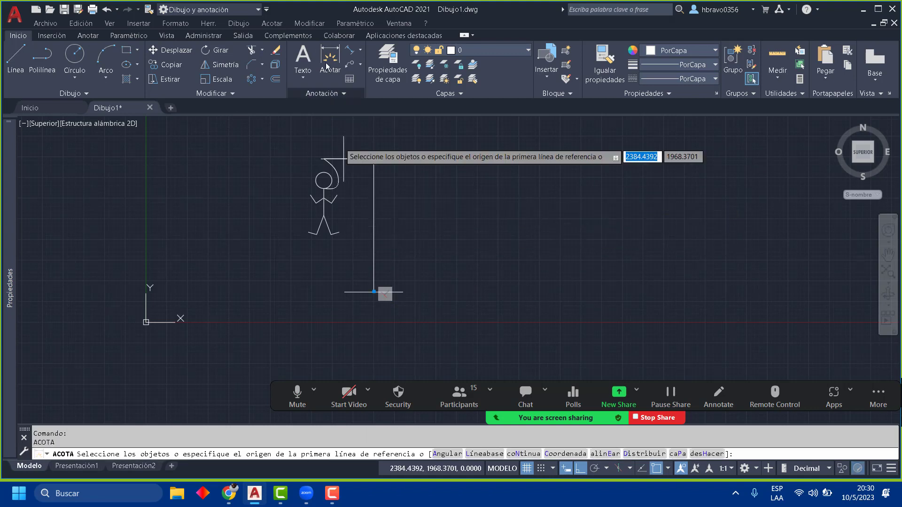
{"action": "key", "text": "Return"}
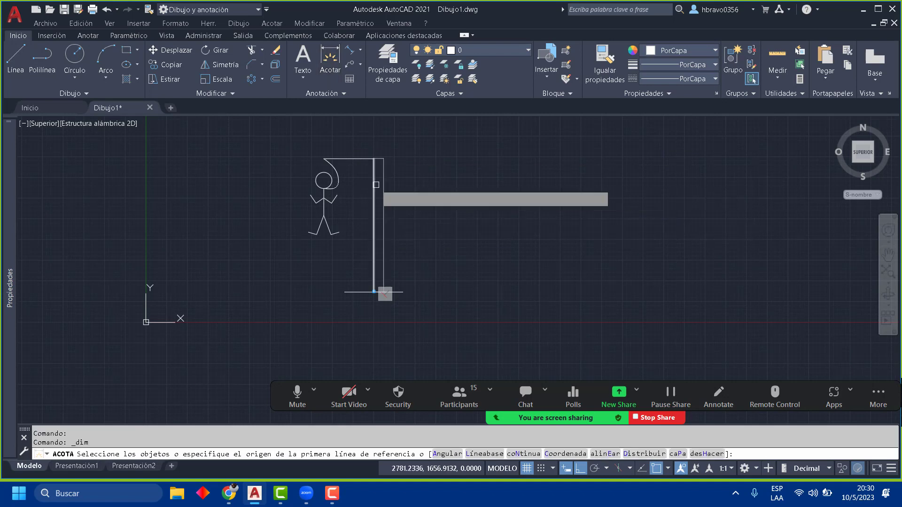
{"action": "left_click", "coordinate": [374, 184]}
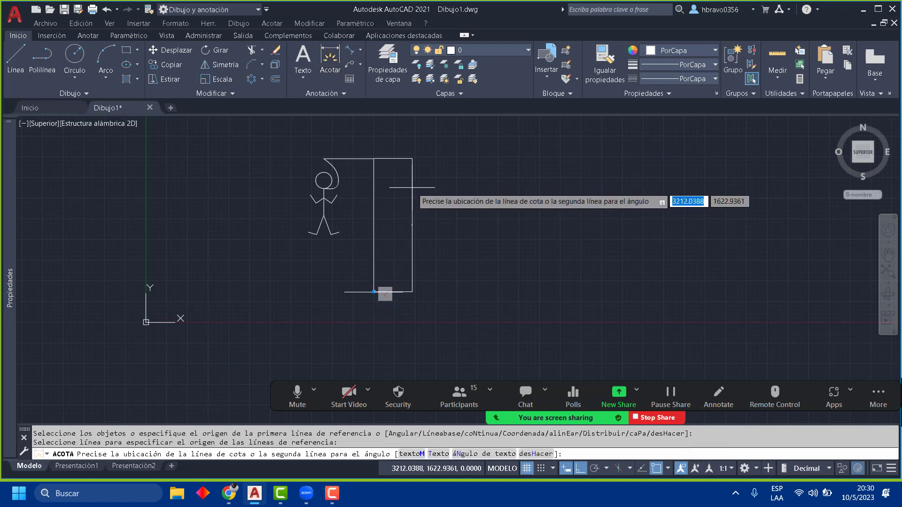
{"action": "left_click", "coordinate": [412, 202]}
{"action": "key", "text": "Escape"}
{"action": "key", "text": "Escape"}
{"action": "scroll", "coordinate": [407, 263], "scroll_direction": "up", "scroll_amount": 7}
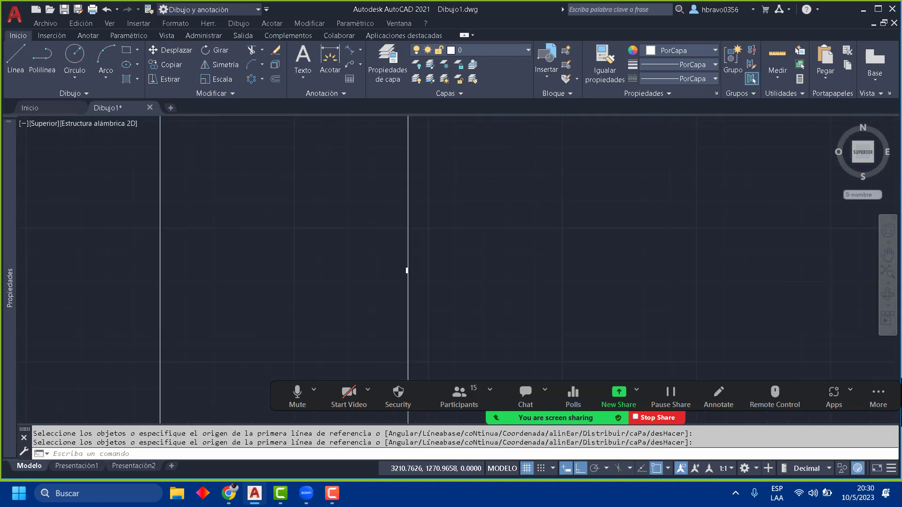
{"action": "scroll", "coordinate": [400, 301], "scroll_direction": "down", "scroll_amount": 6}
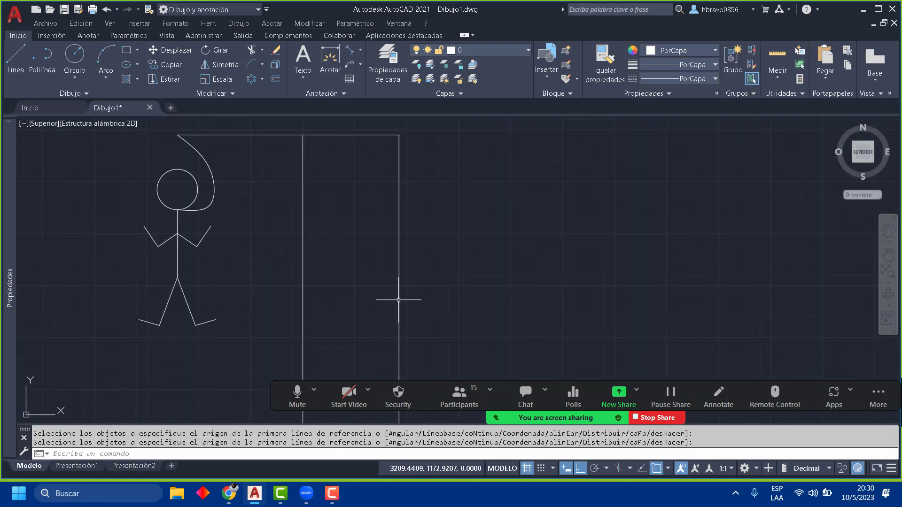
Step: Create a dimension style named Copia de ISO-25, based on ISO-25 and used for all dimensions
{"action": "left_click", "coordinate": [87, 36]}
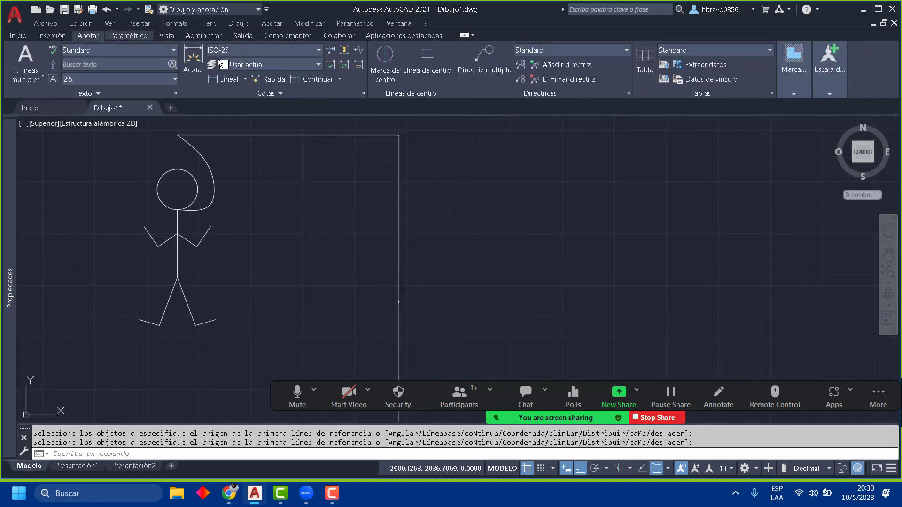
{"action": "left_click", "coordinate": [319, 50]}
{"action": "left_click", "coordinate": [283, 177]}
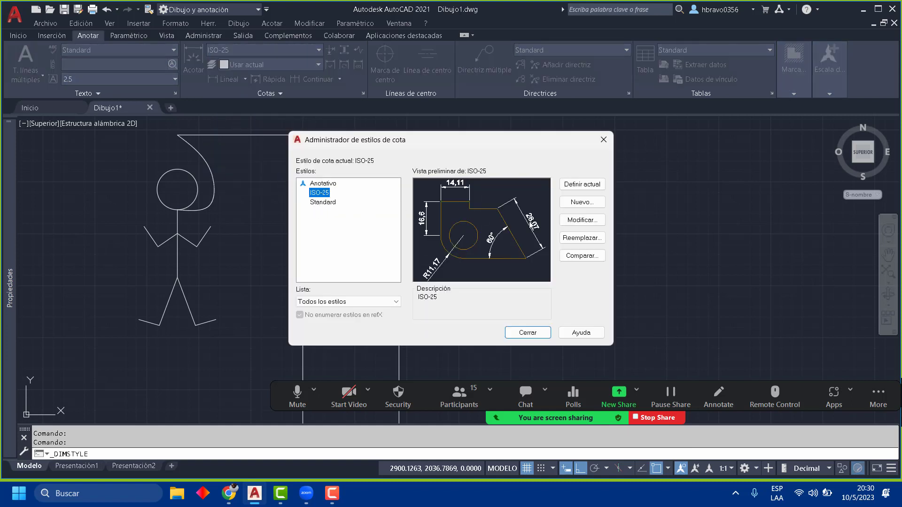
{"action": "left_click", "coordinate": [594, 207]}
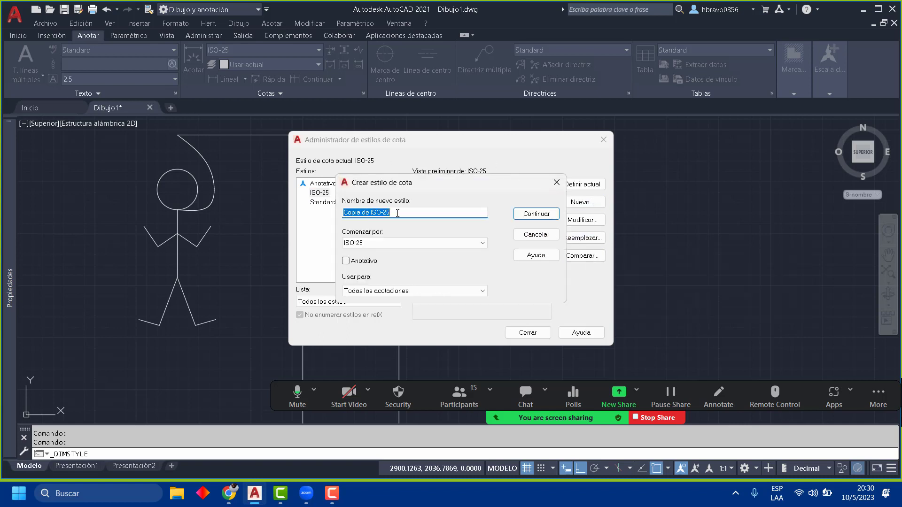
{"action": "left_click", "coordinate": [397, 213]}
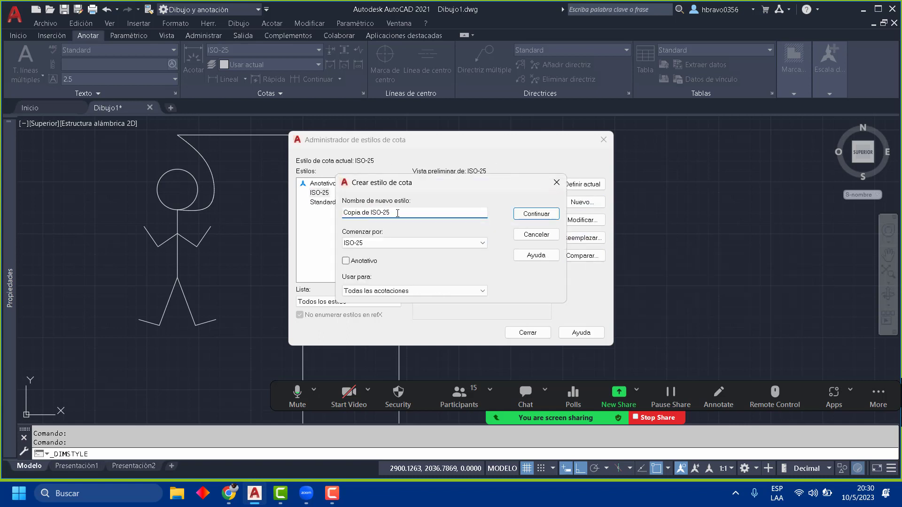
{"action": "left_click", "coordinate": [540, 214]}
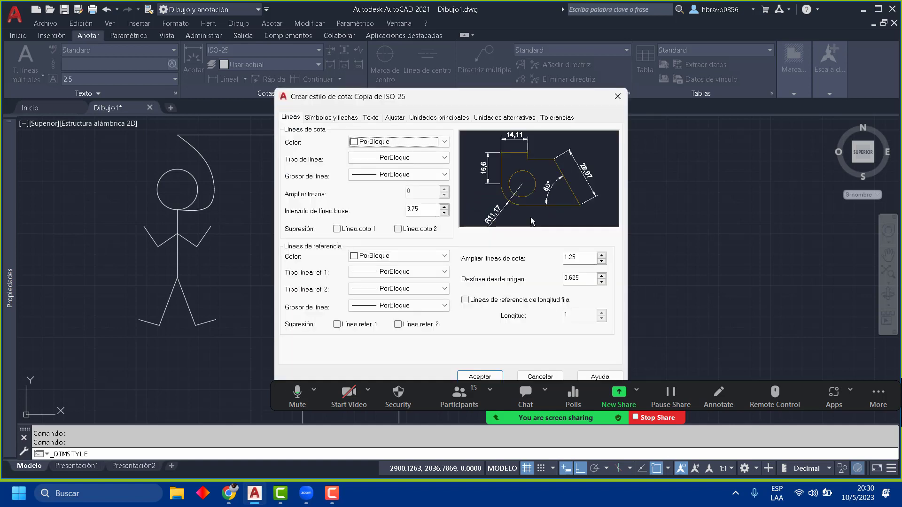
Step: Set the new dimension style's text height to 10, keeping the text fill colour at Ninguno
{"action": "left_click", "coordinate": [370, 118]}
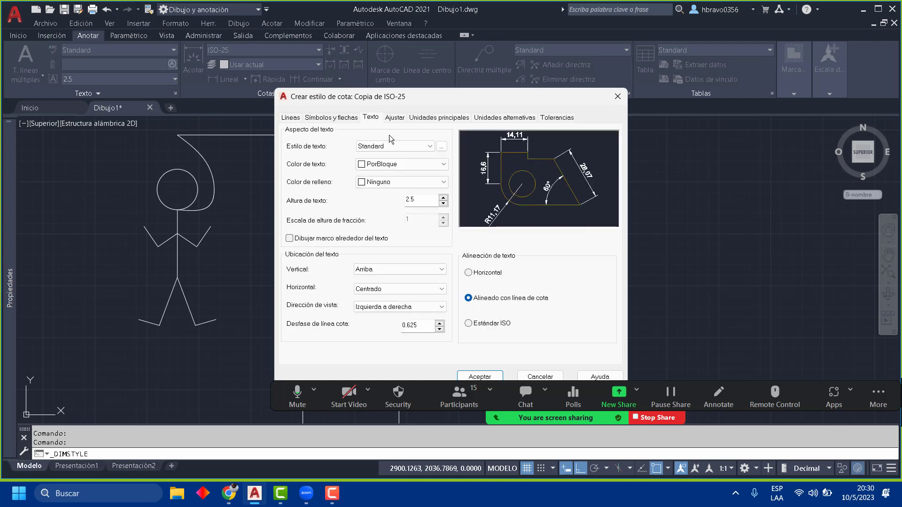
{"action": "left_click", "coordinate": [427, 201]}
{"action": "type", "text": "10"}
{"action": "left_click", "coordinate": [416, 183]}
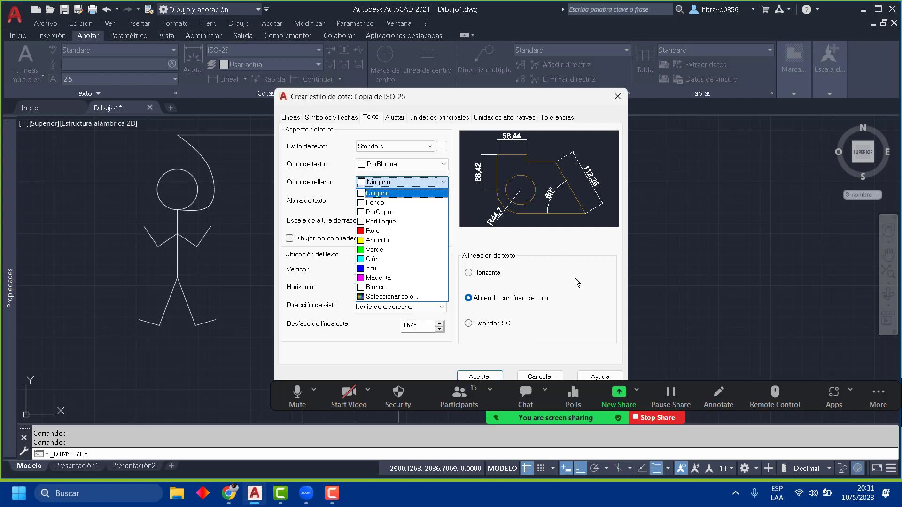
{"action": "left_click", "coordinate": [397, 192]}
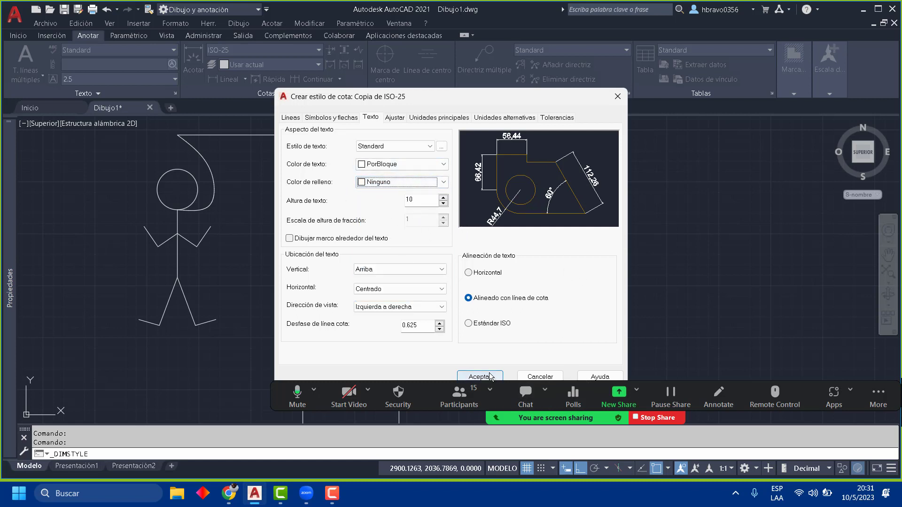
Step: Set the linear dimension precision of the new style's primary units to 0.0
{"action": "left_click", "coordinate": [399, 119]}
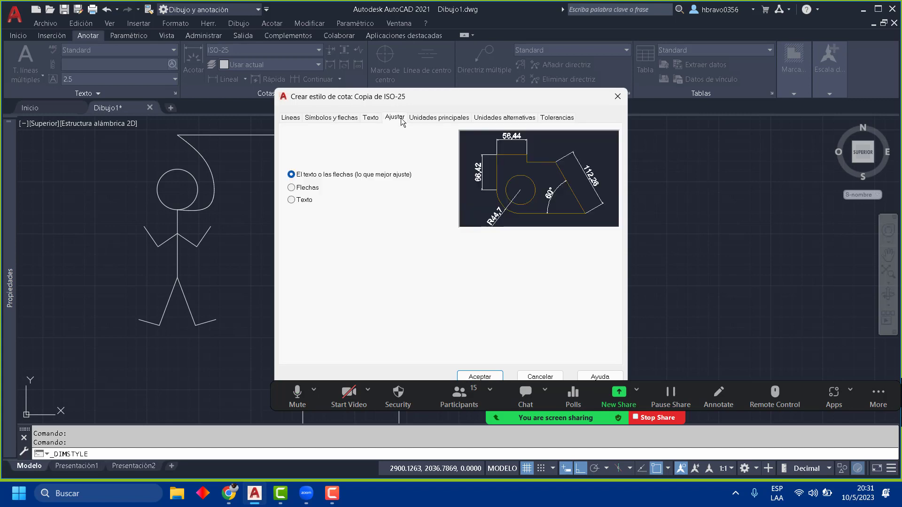
{"action": "left_click", "coordinate": [431, 121]}
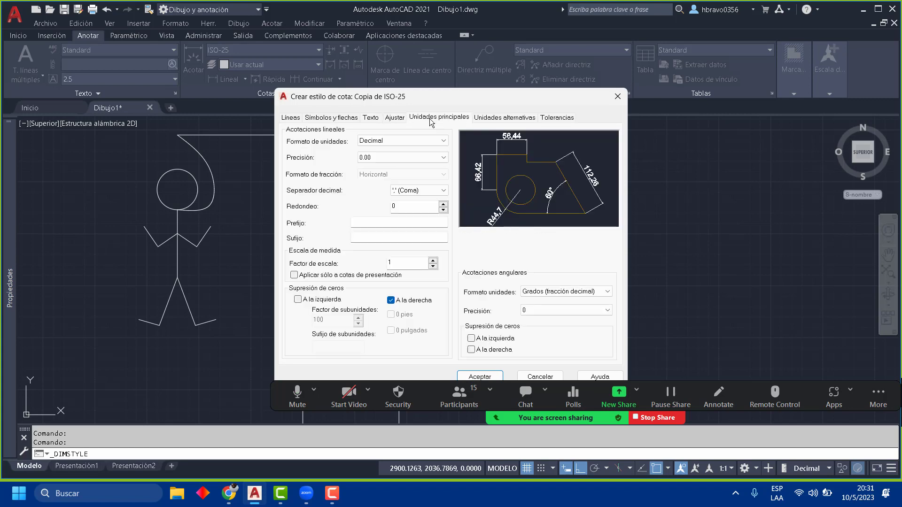
{"action": "left_click", "coordinate": [431, 160]}
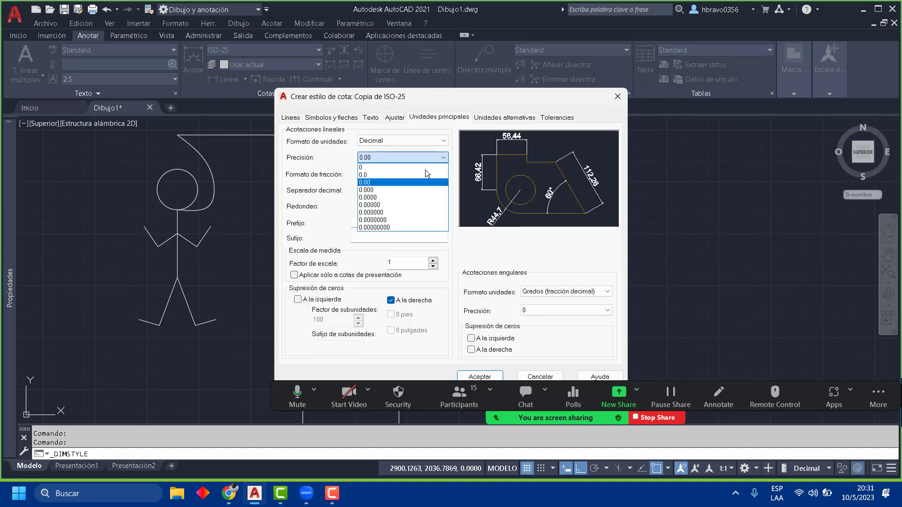
{"action": "left_click", "coordinate": [388, 174]}
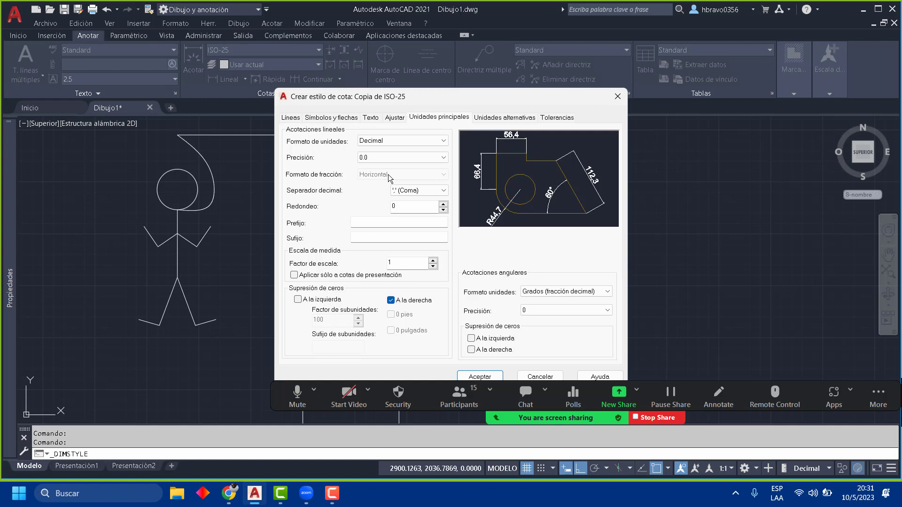
Step: Set the style's first and second arrowheads to Oblicuo, keeping the leader arrowhead at Cerrado relleno
{"action": "left_click", "coordinate": [355, 120]}
{"action": "left_click", "coordinate": [343, 153]}
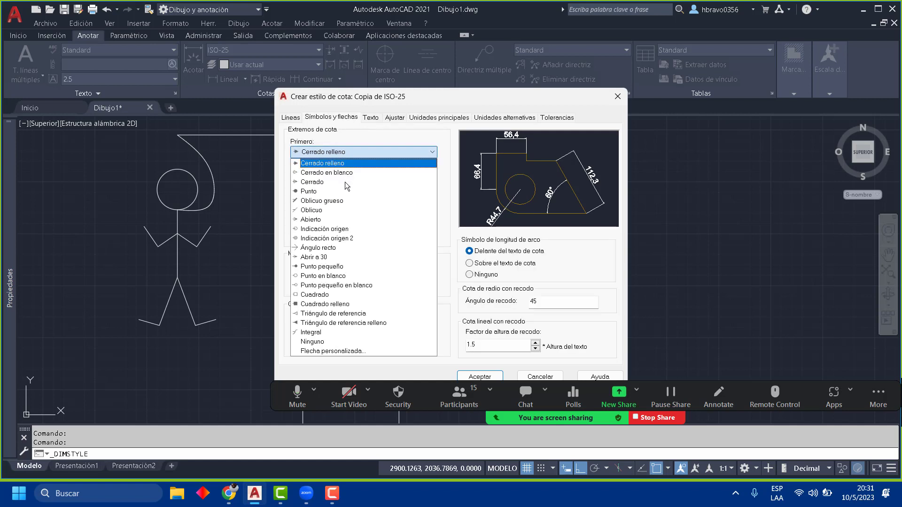
{"action": "left_click", "coordinate": [329, 210]}
{"action": "left_click", "coordinate": [324, 204]}
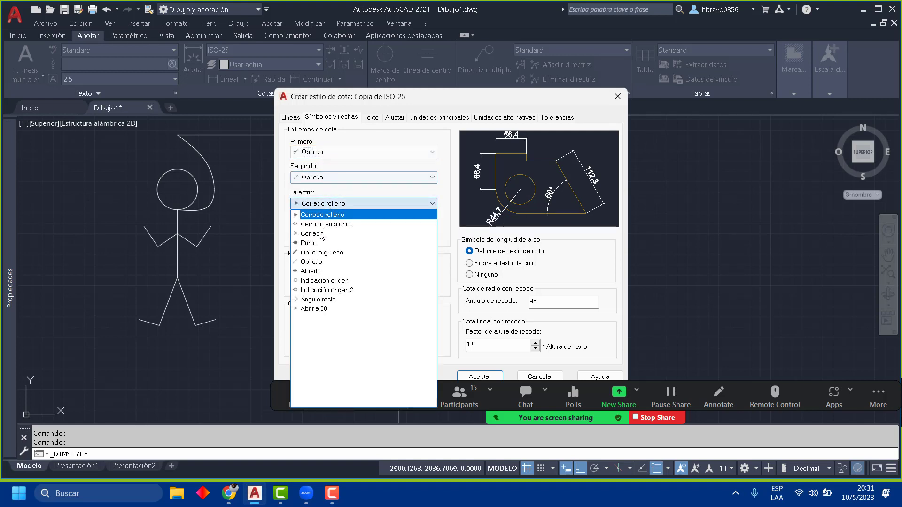
{"action": "left_click", "coordinate": [342, 206]}
{"action": "left_click", "coordinate": [366, 206]}
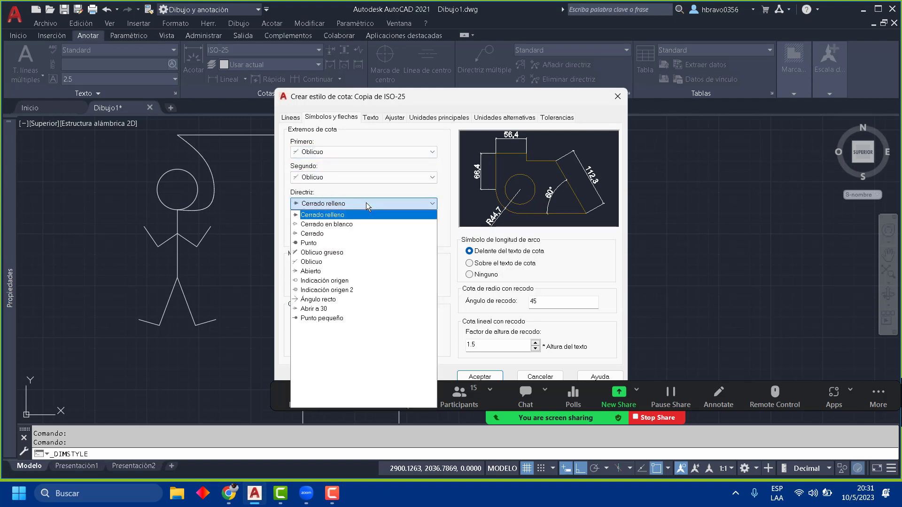
{"action": "left_click", "coordinate": [366, 206]}
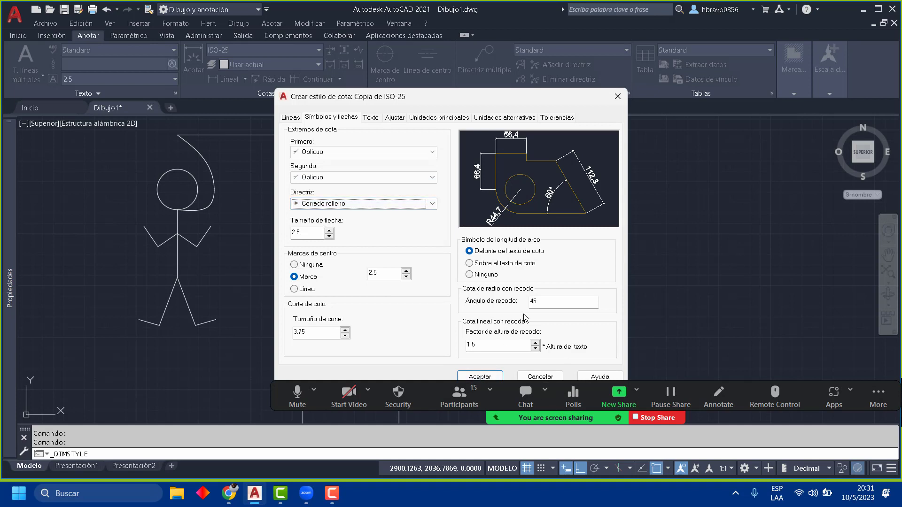
Step: Set the style's arrow size to 5, accept the new style and close the dimension style manager
{"action": "left_click_drag", "start_coordinate": [321, 231], "coordinate": [280, 228]}
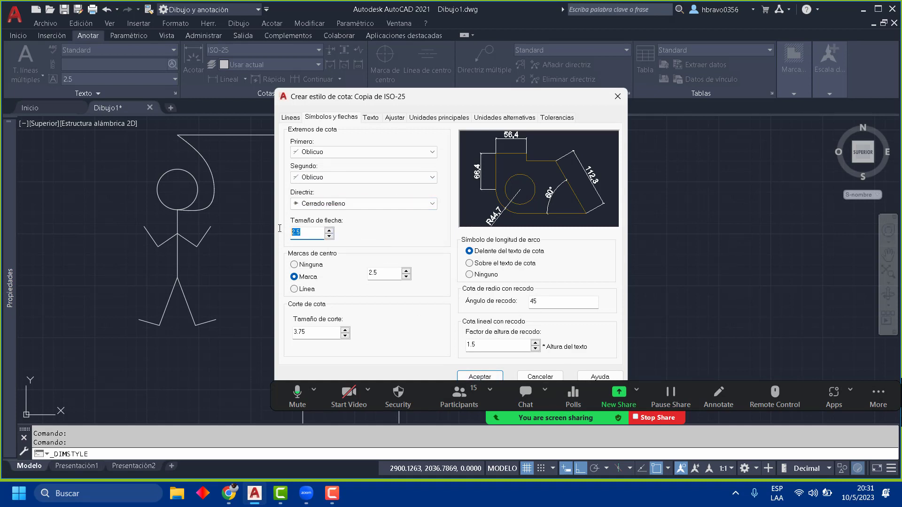
{"action": "type", "text": "5"}
{"action": "left_click", "coordinate": [480, 377]}
{"action": "left_click", "coordinate": [525, 332]}
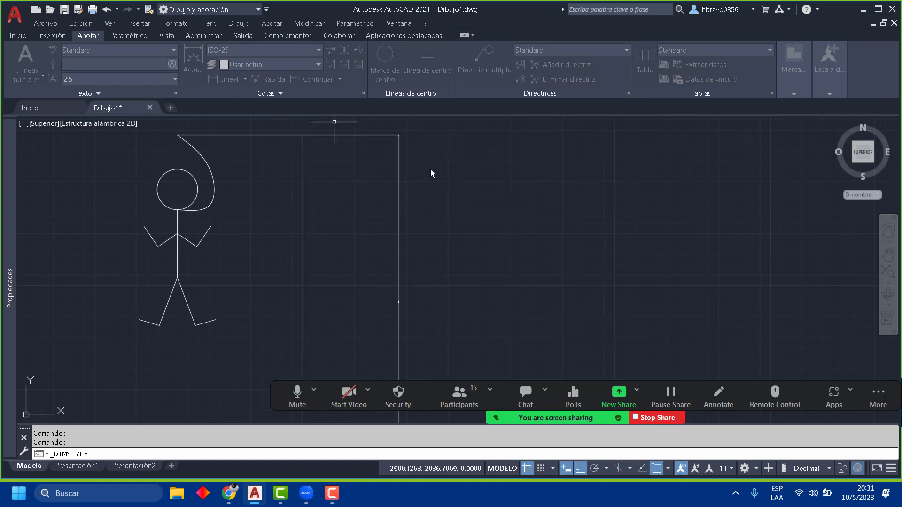
Step: Apply the Copia de ISO-25 dimension style to the tall vertical line's dimension and inspect its text
{"action": "left_click", "coordinate": [389, 190]}
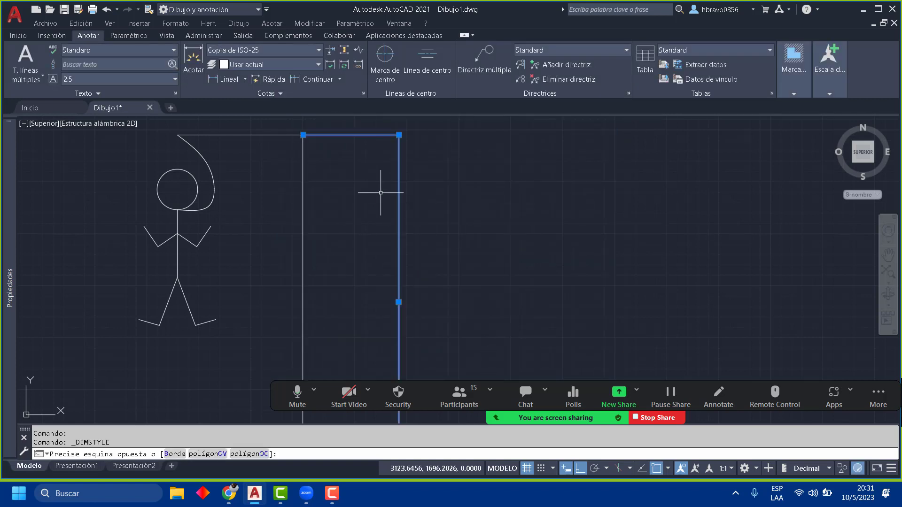
{"action": "left_click", "coordinate": [306, 50]}
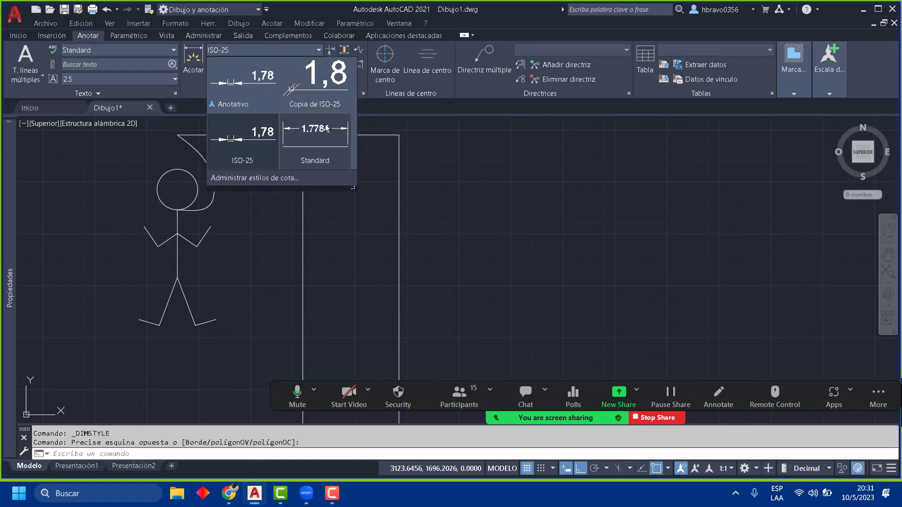
{"action": "left_click", "coordinate": [321, 92]}
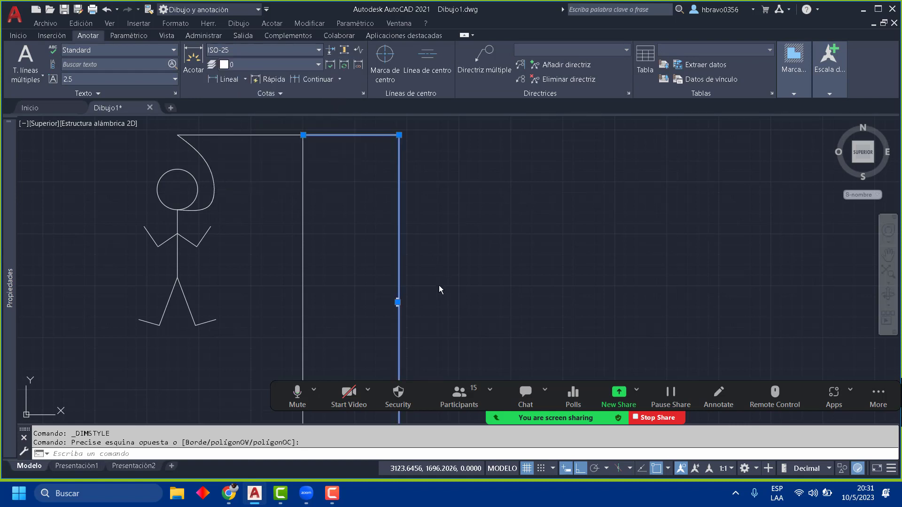
{"action": "key", "text": "Escape"}
{"action": "scroll", "coordinate": [413, 271], "scroll_direction": "up", "scroll_amount": 4}
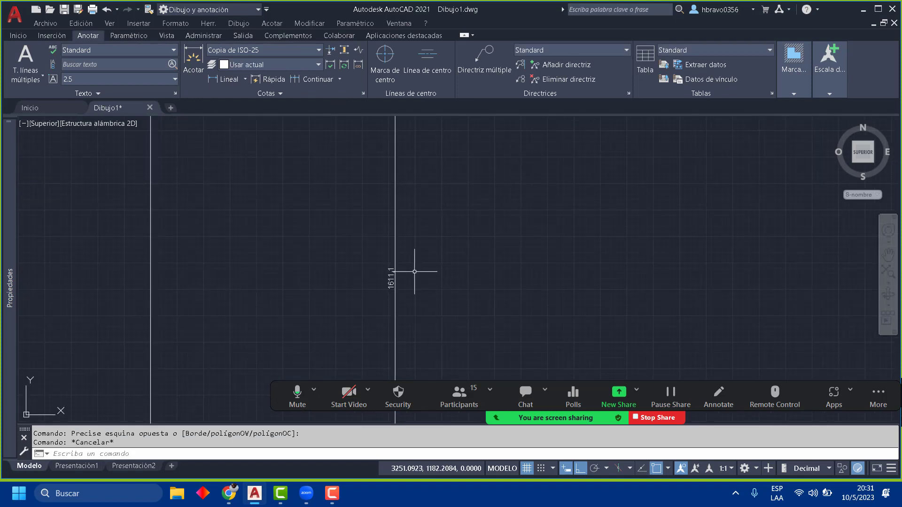
{"action": "scroll", "coordinate": [414, 272], "scroll_direction": "up", "scroll_amount": 1}
{"action": "scroll", "coordinate": [369, 271], "scroll_direction": "down", "scroll_amount": 5}
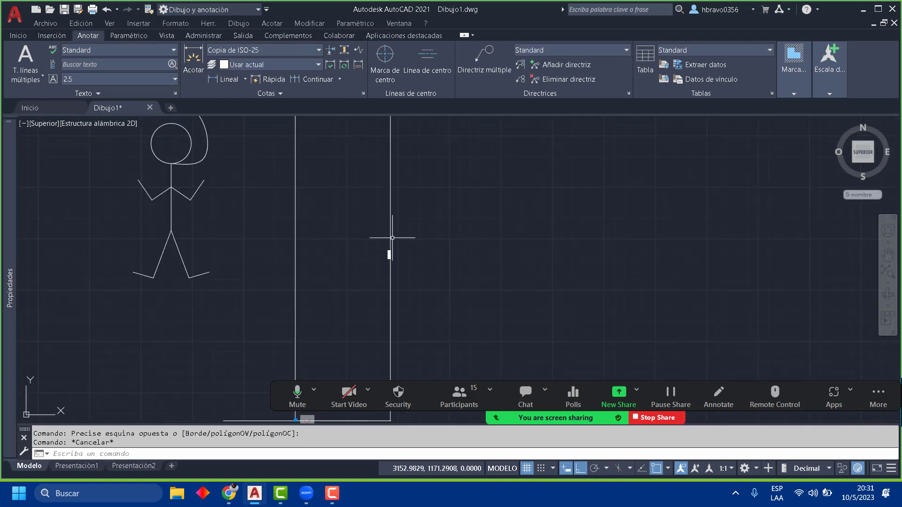
Step: Set the text height of the Copia de ISO-25 dimension style to 40 and close the dimension style manager
{"action": "scroll", "coordinate": [431, 264], "scroll_direction": "down", "scroll_amount": 2}
{"action": "left_click", "coordinate": [445, 275]}
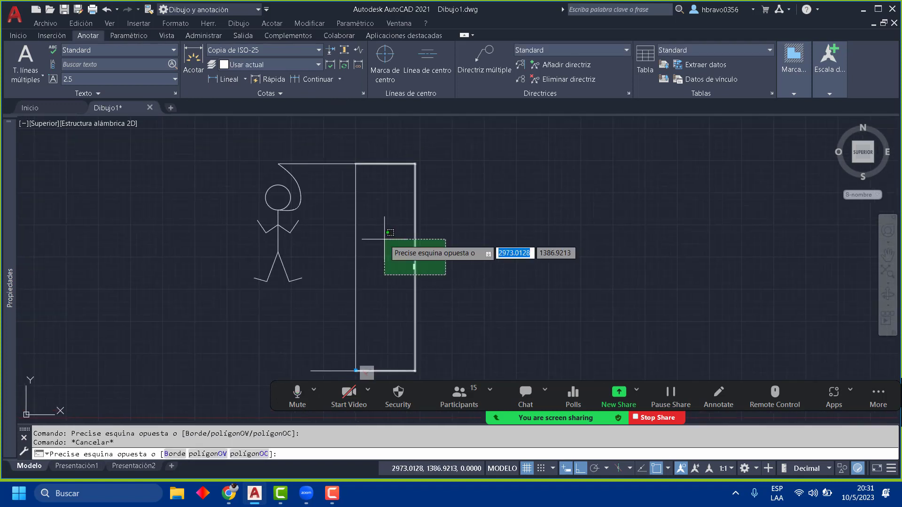
{"action": "left_click", "coordinate": [385, 239]}
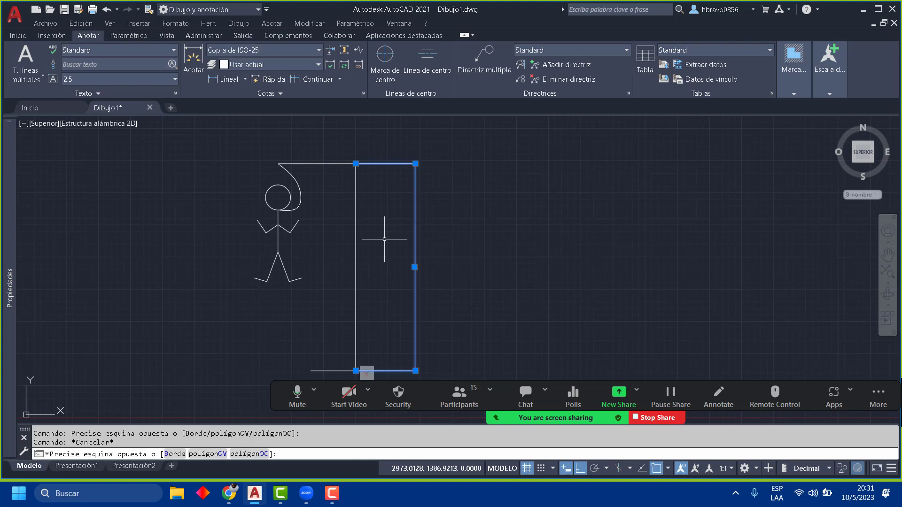
{"action": "left_click", "coordinate": [318, 52]}
{"action": "left_click", "coordinate": [329, 178]}
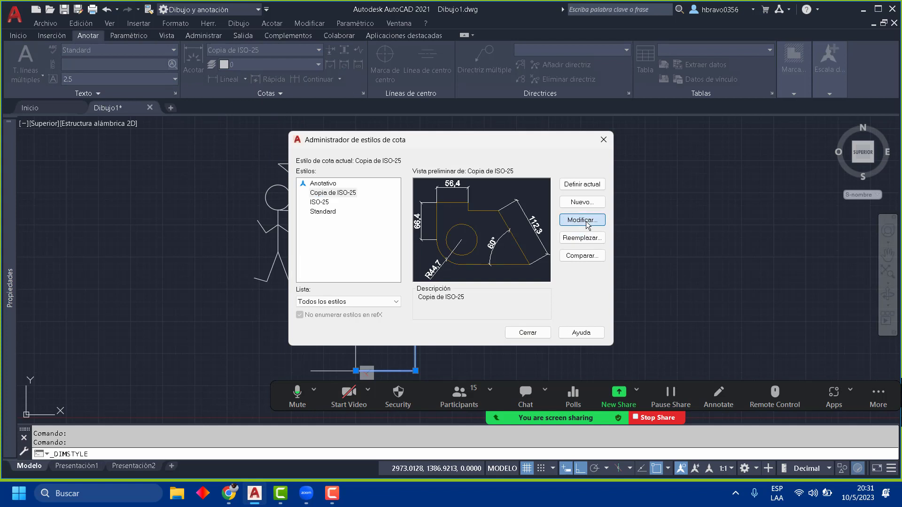
{"action": "left_click", "coordinate": [582, 222]}
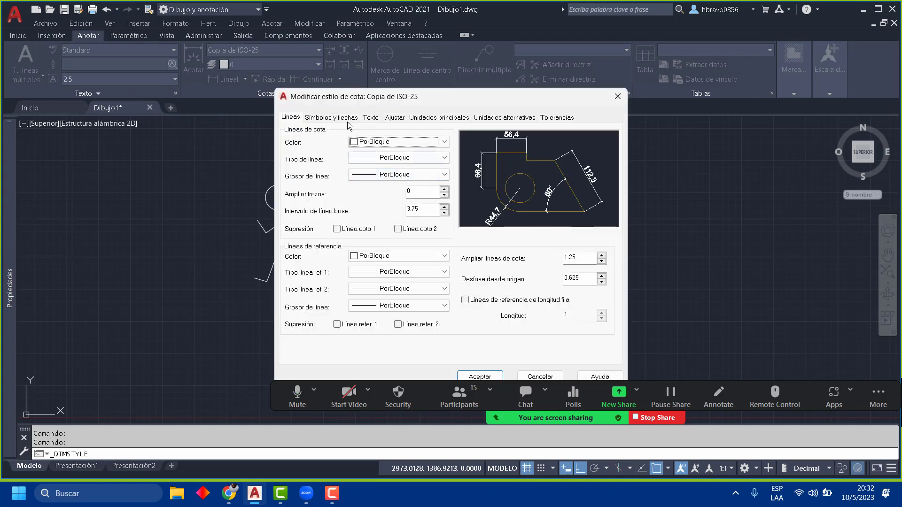
{"action": "left_click", "coordinate": [369, 118]}
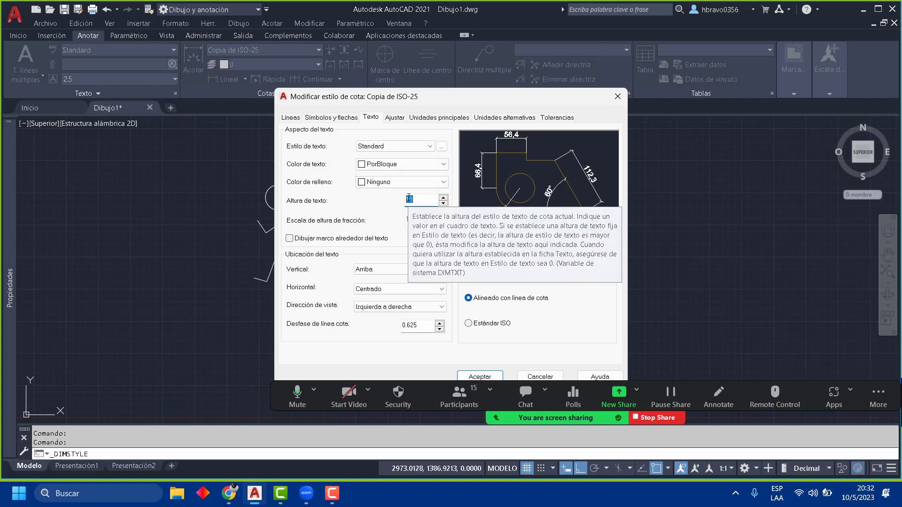
{"action": "type", "text": "4"}
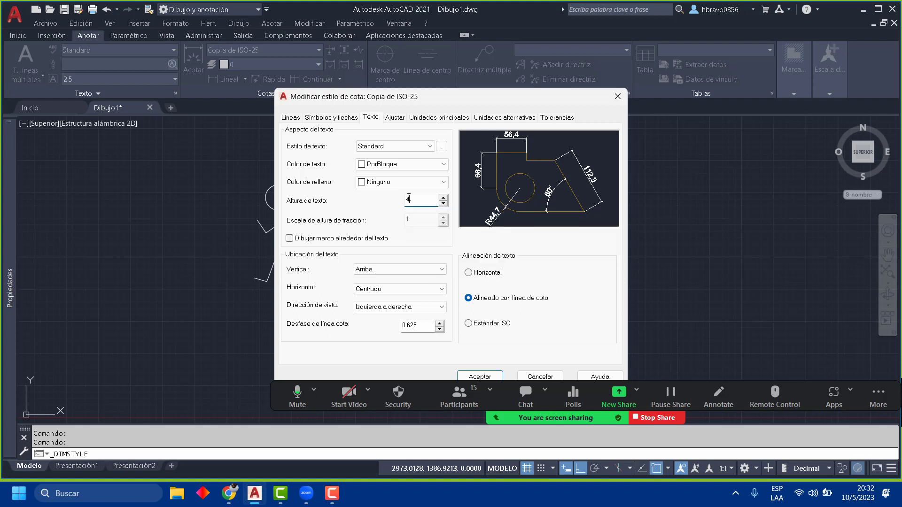
{"action": "type", "text": "0"}
{"action": "left_click", "coordinate": [476, 377]}
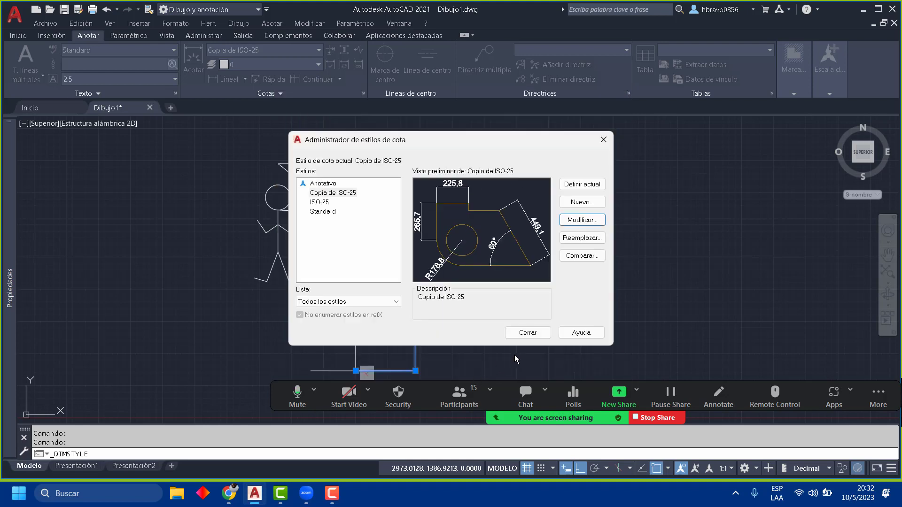
{"action": "left_click", "coordinate": [522, 334]}
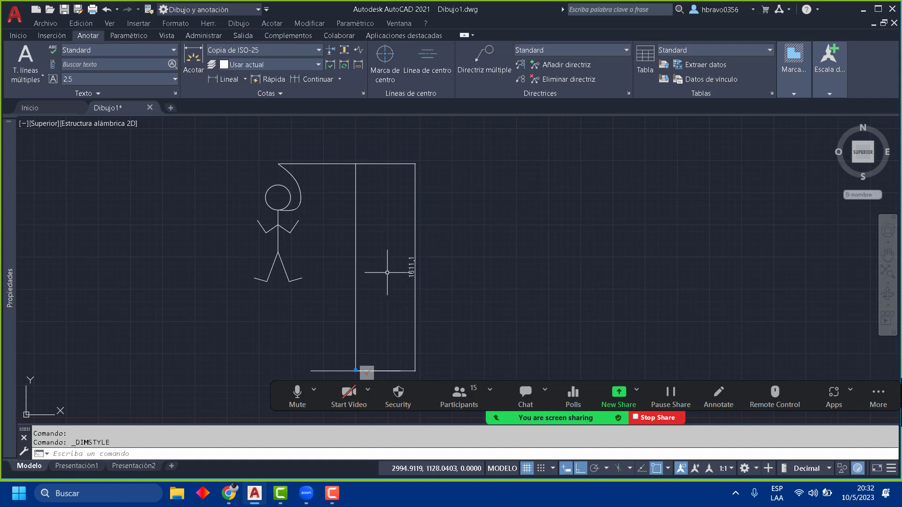
Step: Dimension the length of the horizontal base line under the post, placing the dimension below it
{"action": "middle_click_drag", "start_coordinate": [436, 278], "coordinate": [482, 177]}
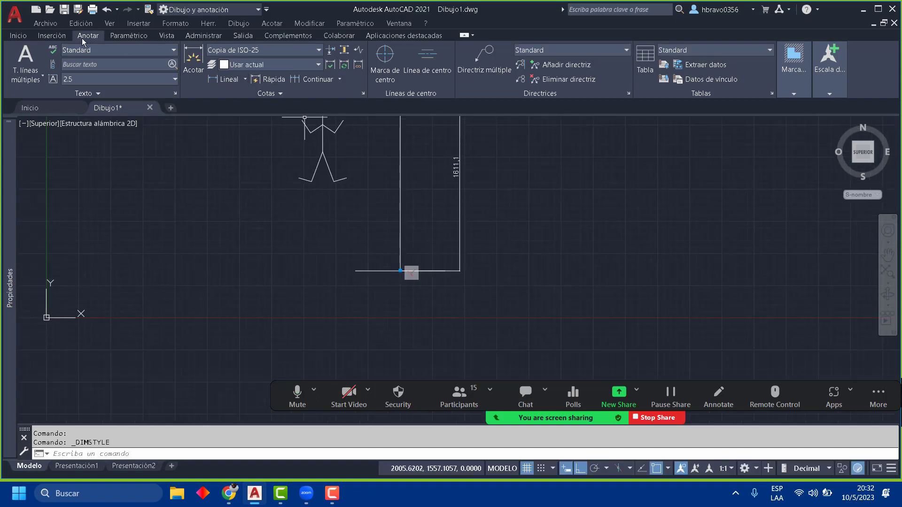
{"action": "left_click", "coordinate": [20, 36]}
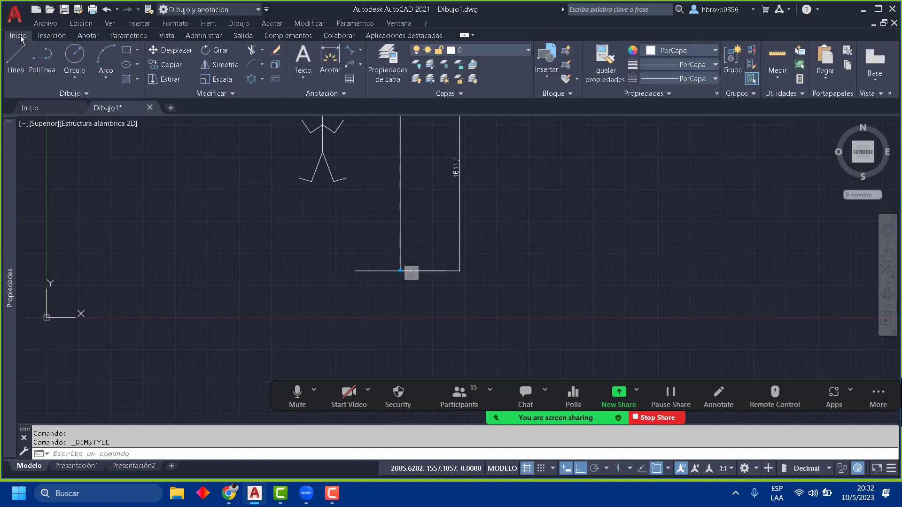
{"action": "left_click", "coordinate": [330, 56]}
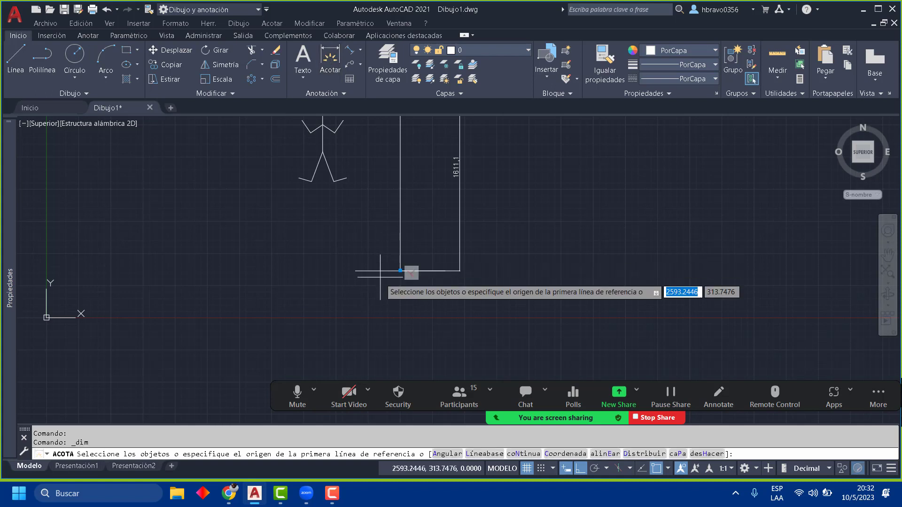
{"action": "left_click", "coordinate": [404, 271]}
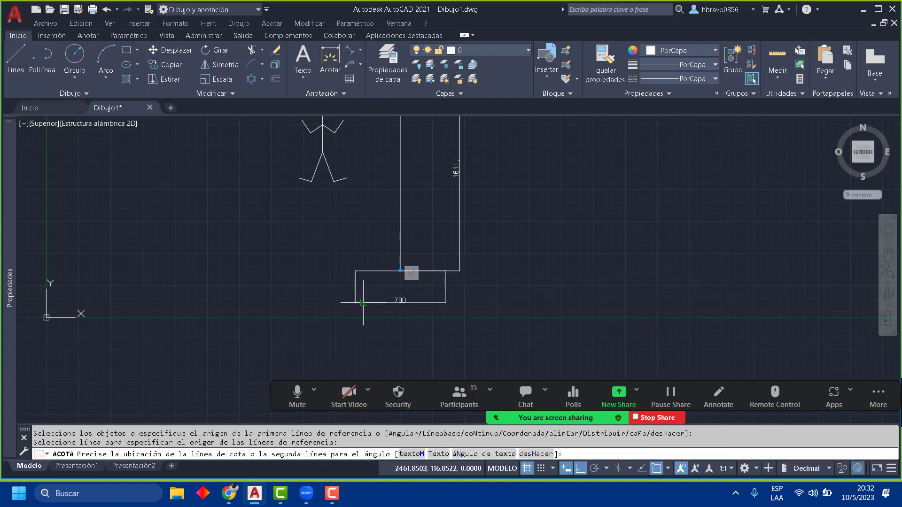
{"action": "left_click", "coordinate": [400, 303]}
{"action": "middle_click_drag", "start_coordinate": [399, 282], "coordinate": [403, 404]}
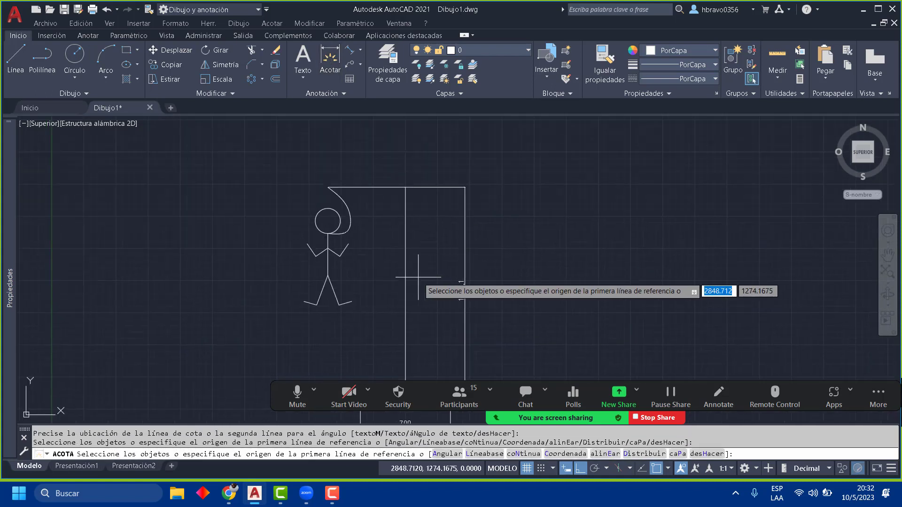
{"action": "key", "text": "Return"}
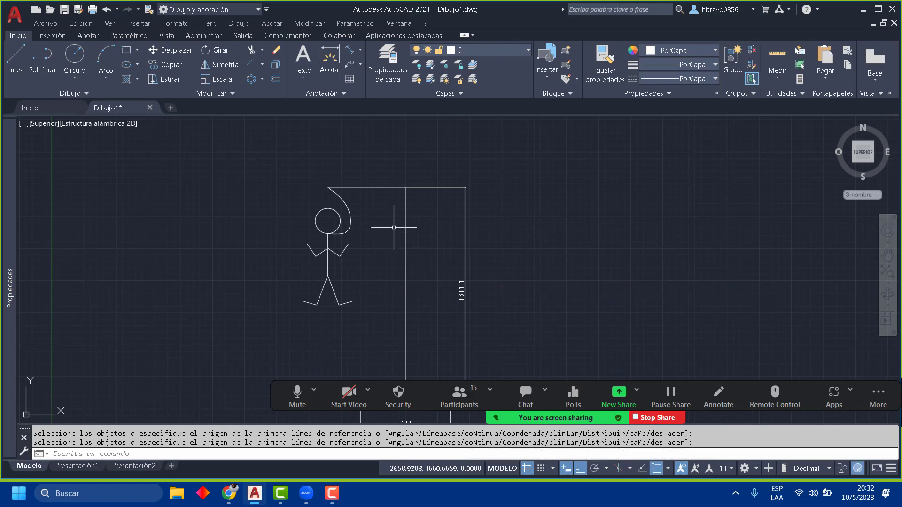
Step: Dimension the length of the upper horizontal beam, placing the dimension above it
{"action": "key", "text": "Return"}
{"action": "left_click", "coordinate": [376, 188]}
{"action": "left_click", "coordinate": [376, 167]}
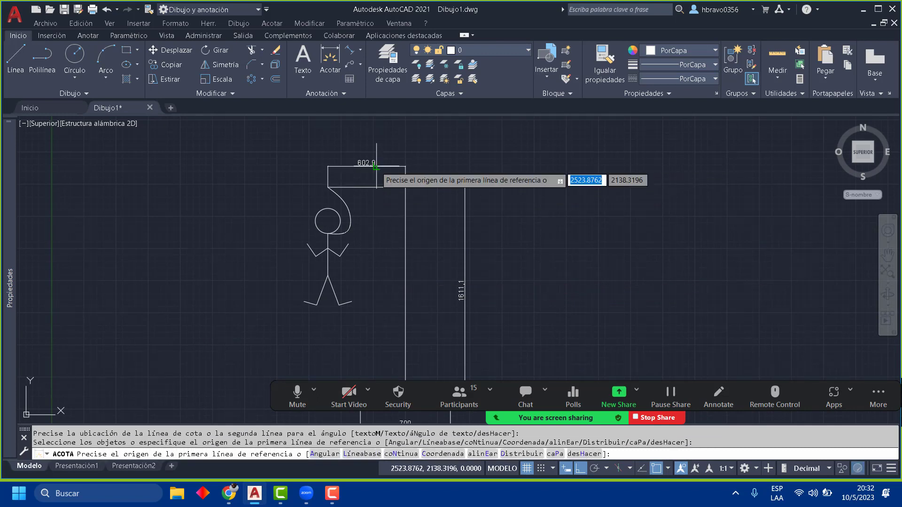
{"action": "key", "text": "Return"}
{"action": "scroll", "coordinate": [354, 215], "scroll_direction": "up", "scroll_amount": 2}
{"action": "key", "text": "Return"}
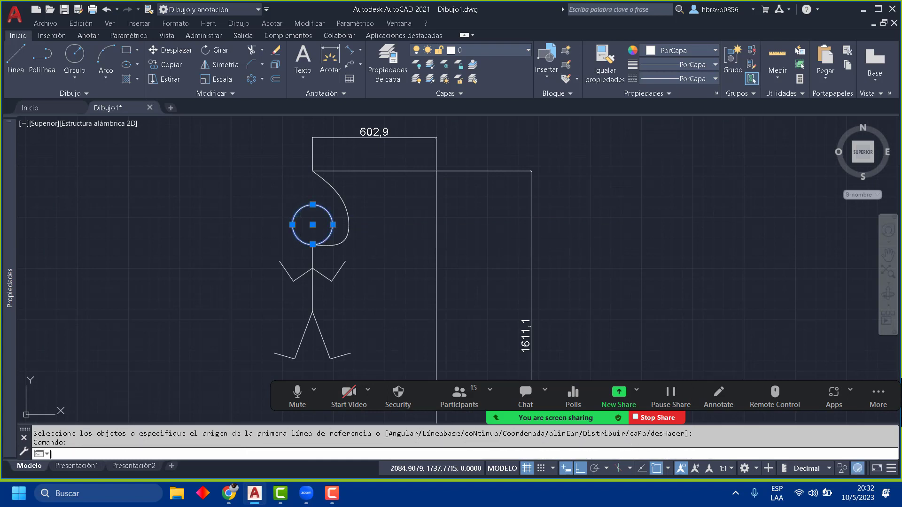
{"action": "key", "text": "Return"}
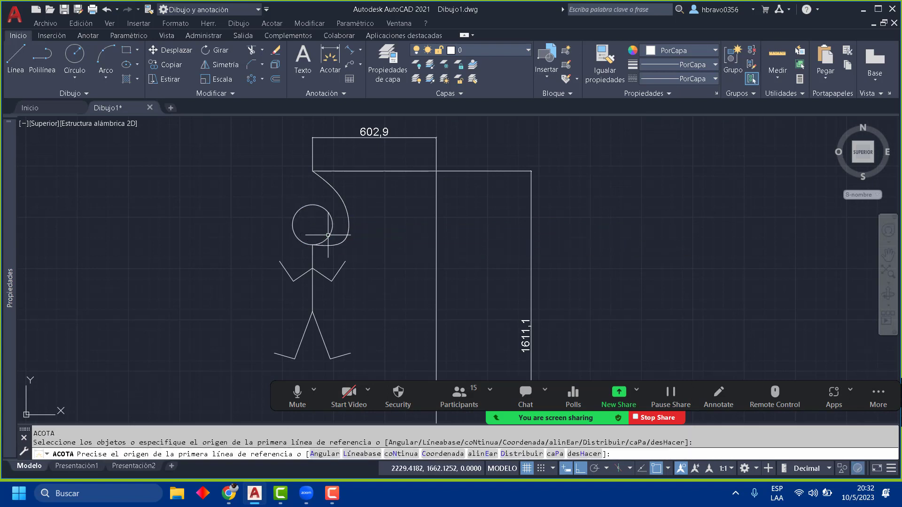
{"action": "key", "text": "Escape"}
{"action": "key", "text": "Return"}
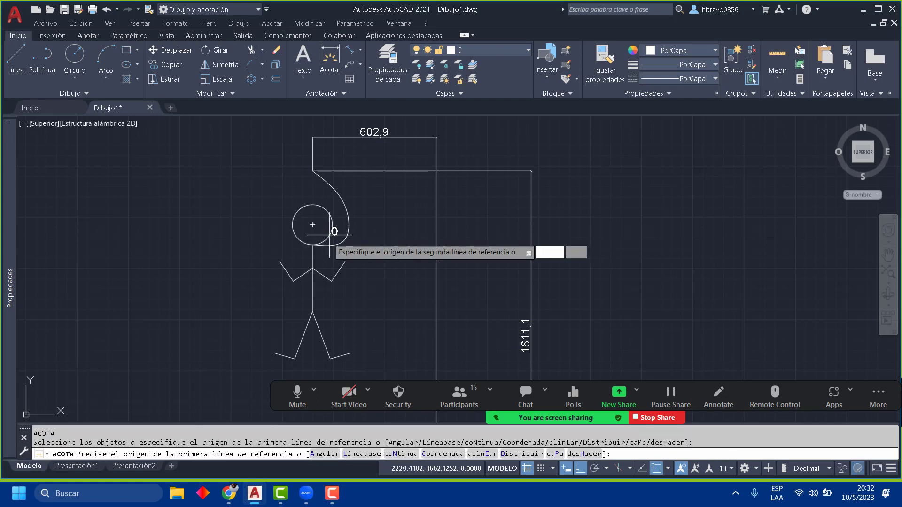
{"action": "left_click", "coordinate": [328, 237]}
{"action": "key", "text": "Escape"}
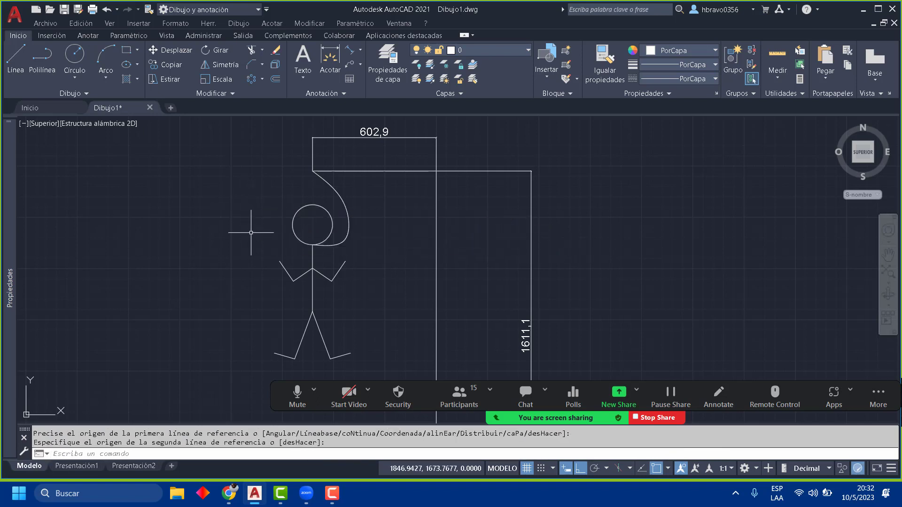
{"action": "key", "text": "Return"}
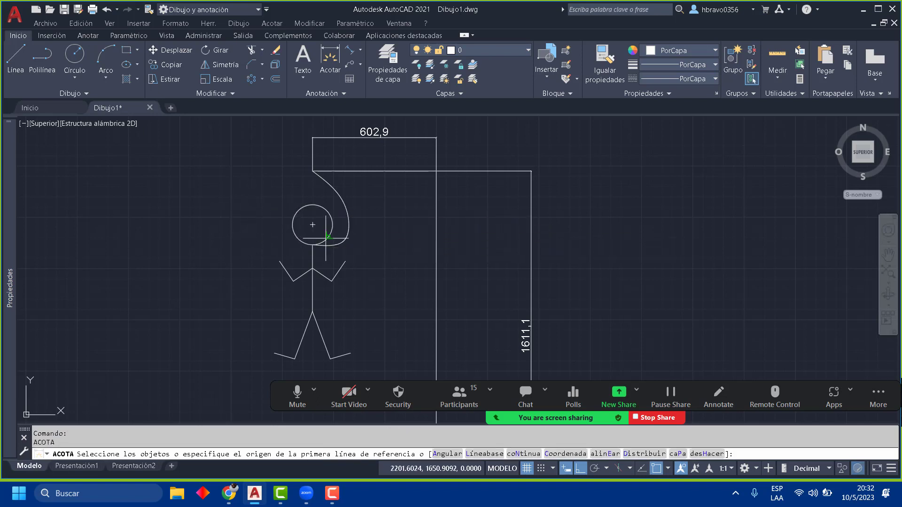
{"action": "left_click", "coordinate": [312, 224]}
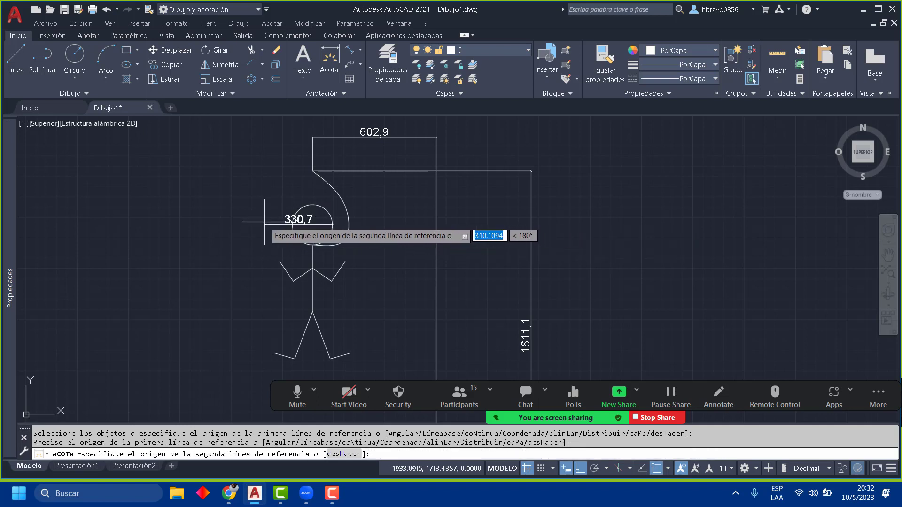
{"action": "key", "text": "Escape"}
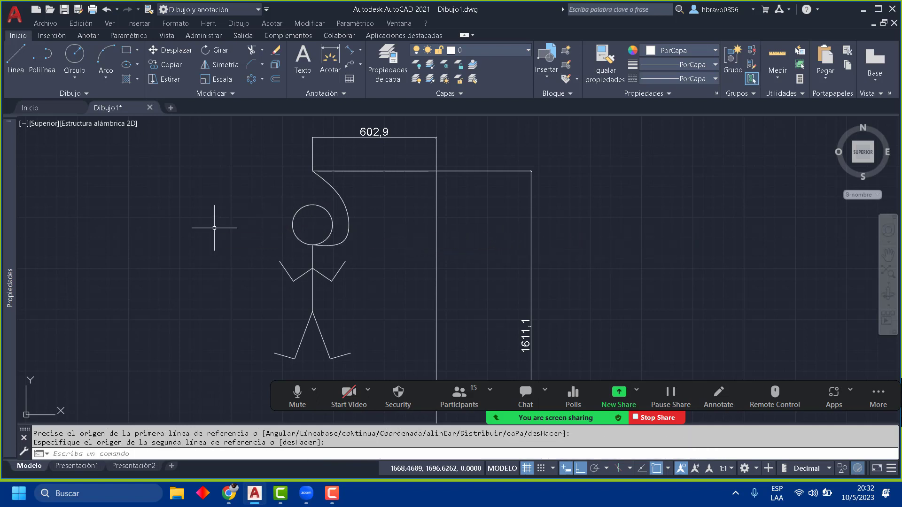
Step: Add a diameter dimension to the figure's head circle, with its text outside the circle to the upper left
{"action": "left_click", "coordinate": [360, 50]}
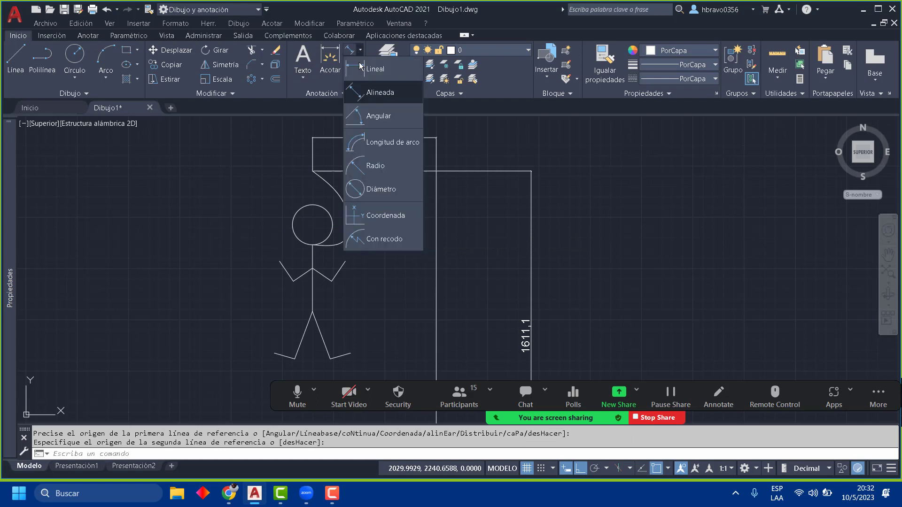
{"action": "left_click", "coordinate": [380, 190]}
{"action": "left_click", "coordinate": [294, 224]}
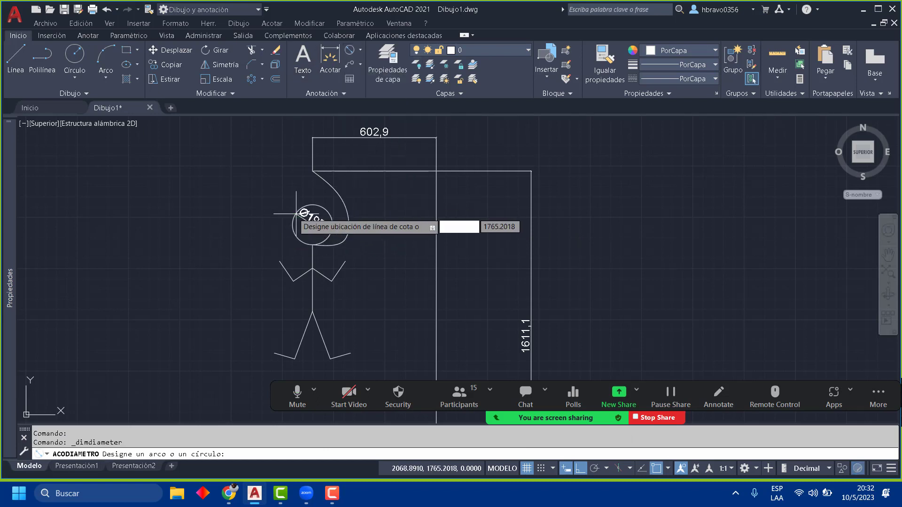
{"action": "left_click", "coordinate": [240, 202]}
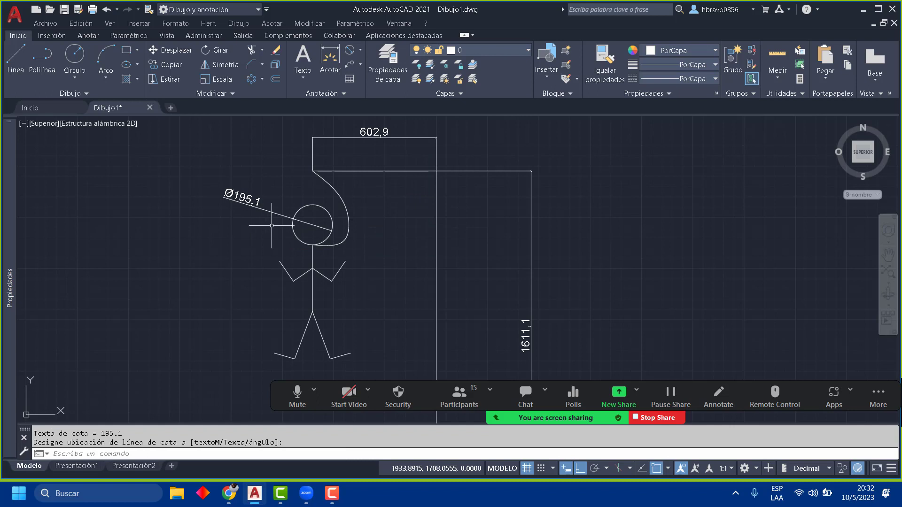
Step: Add an aligned dimension to the figure's left forearm, placed on its outer side
{"action": "left_click", "coordinate": [361, 51]}
{"action": "left_click", "coordinate": [380, 92]}
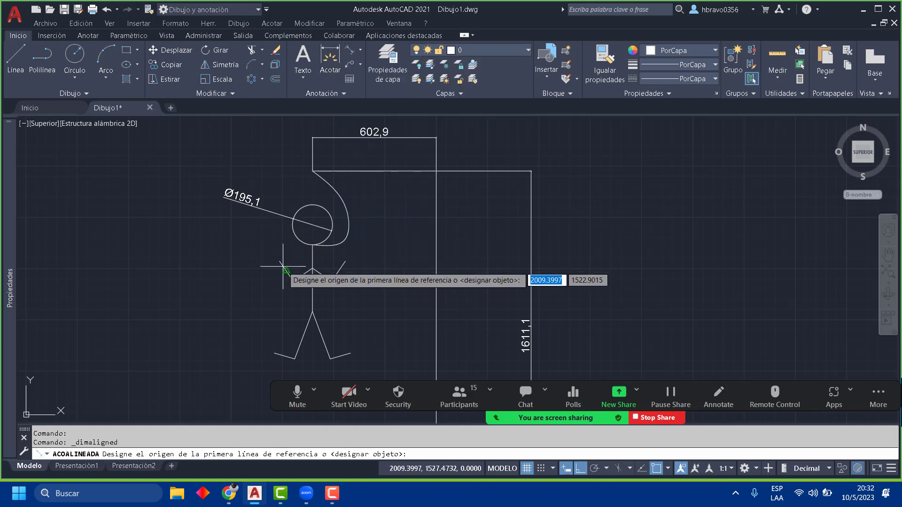
{"action": "key", "text": "Return"}
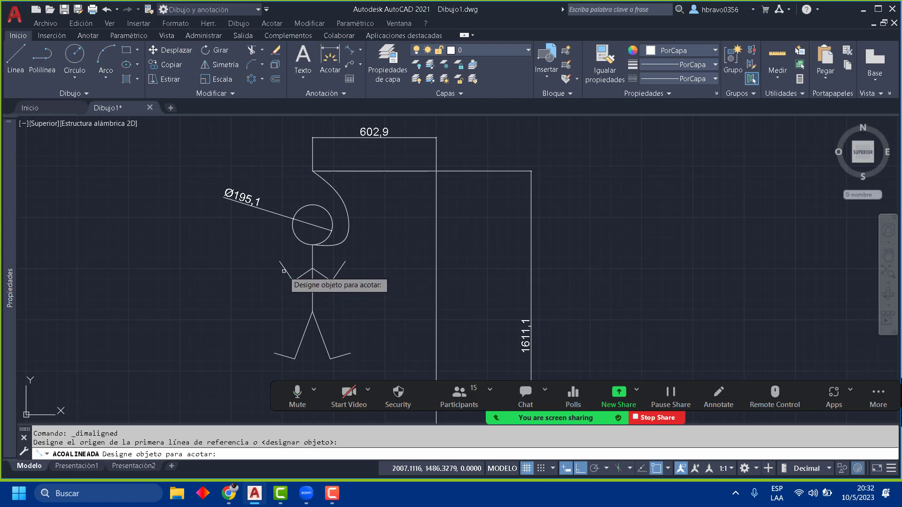
{"action": "left_click", "coordinate": [286, 271]}
{"action": "left_click", "coordinate": [276, 278]}
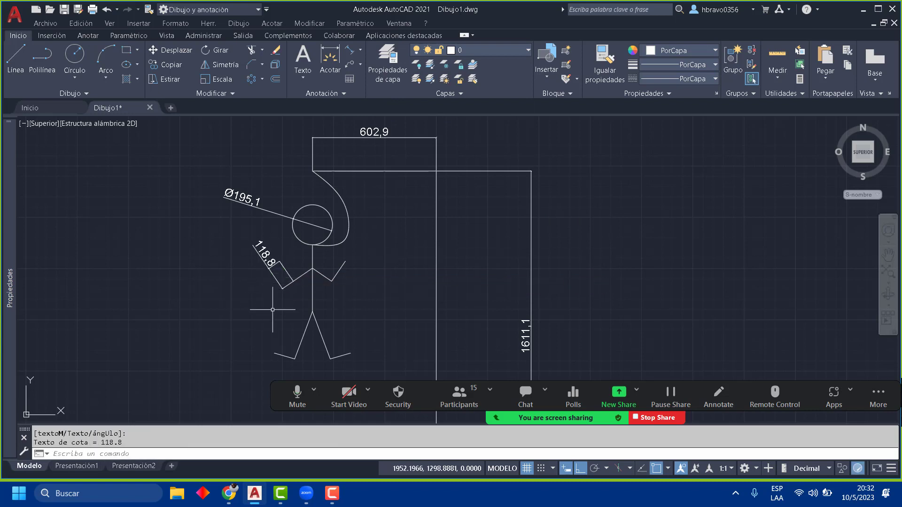
Step: Add an aligned dimension to the figure's vertical torso line, placed to the right beyond the arm
{"action": "key", "text": "Return"}
{"action": "key", "text": "Return"}
{"action": "left_click", "coordinate": [312, 298]}
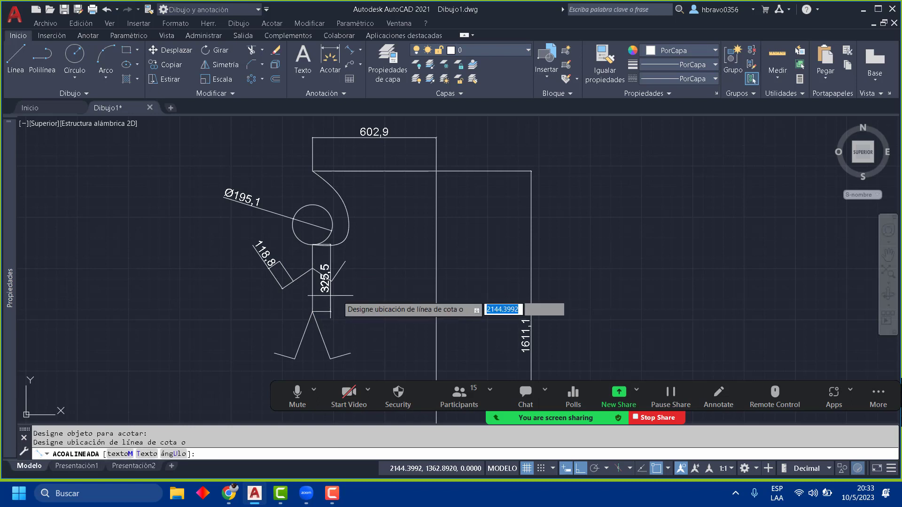
{"action": "left_click", "coordinate": [364, 294]}
Step: Try to add an aligned dimension to the curved rope around the head
{"action": "key", "text": "Return"}
{"action": "key", "text": "Return"}
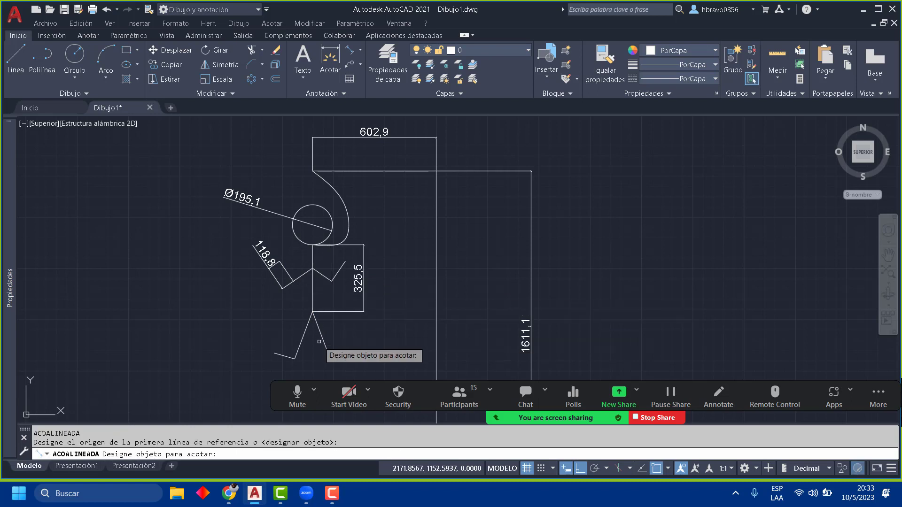
{"action": "left_click", "coordinate": [343, 198]}
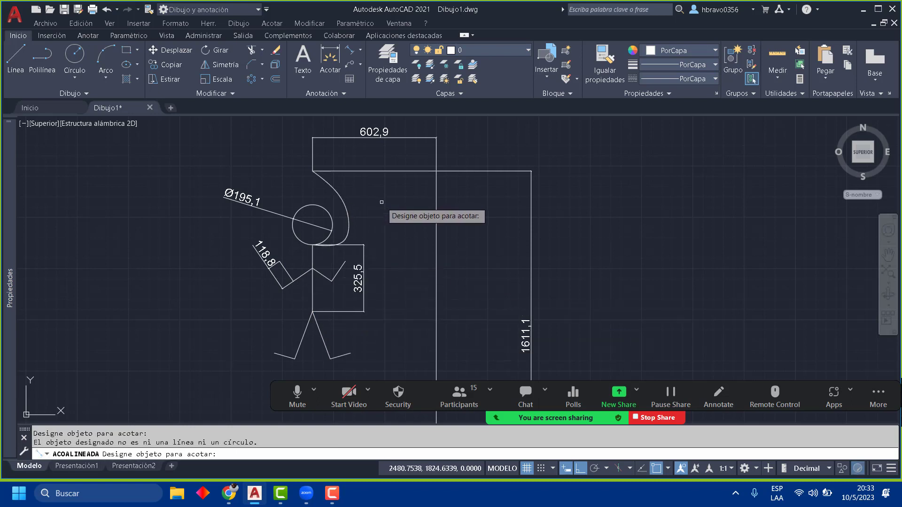
{"action": "key", "text": "Return"}
Step: Add an aligned dimension to the figure's left leg, placed on its outer side
{"action": "key", "text": "Return"}
{"action": "key", "text": "Return"}
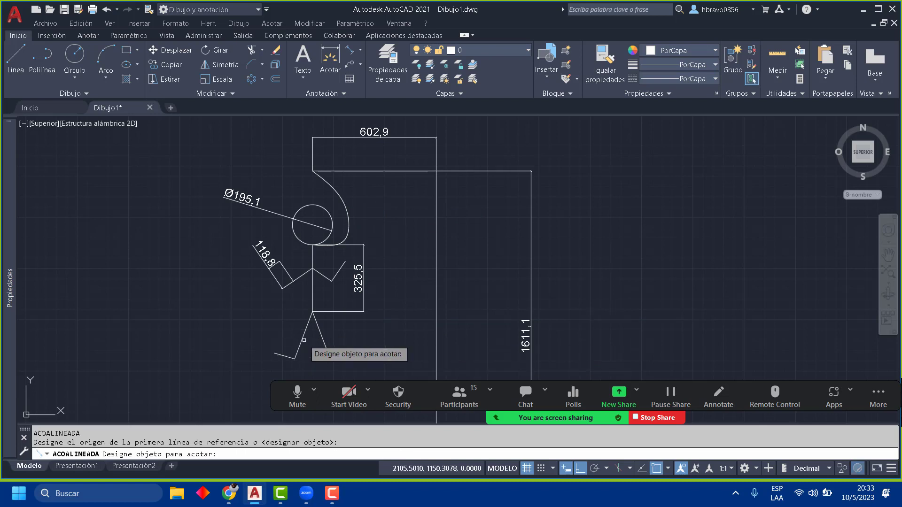
{"action": "left_click", "coordinate": [302, 340]}
{"action": "left_click", "coordinate": [274, 325]}
Step: Add an aligned dimension to the figure's right foot, placed just below it
{"action": "key", "text": "Return"}
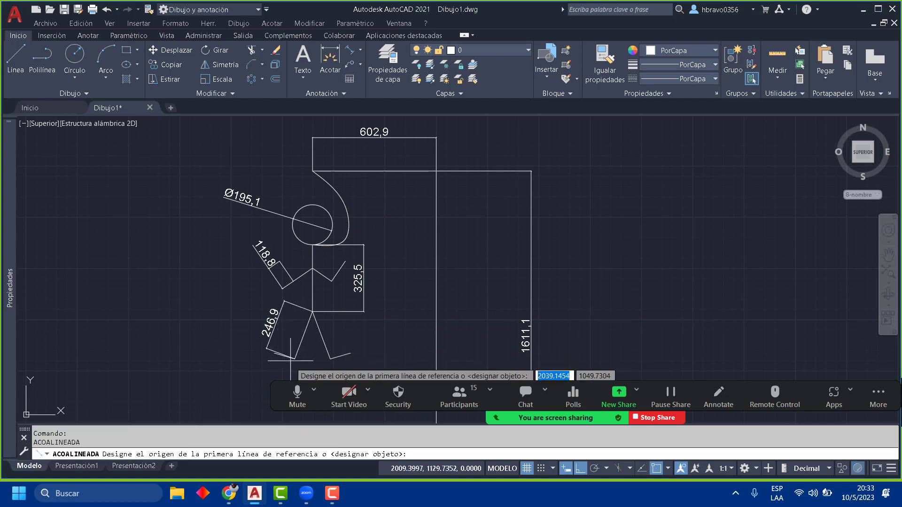
{"action": "key", "text": "Return"}
{"action": "left_click", "coordinate": [343, 356]}
{"action": "left_click", "coordinate": [344, 369]}
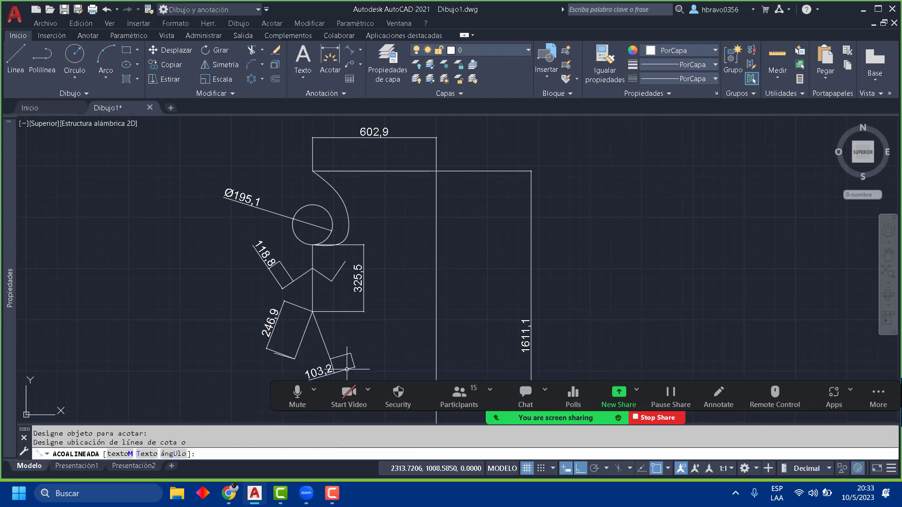
{"action": "key", "text": "Return"}
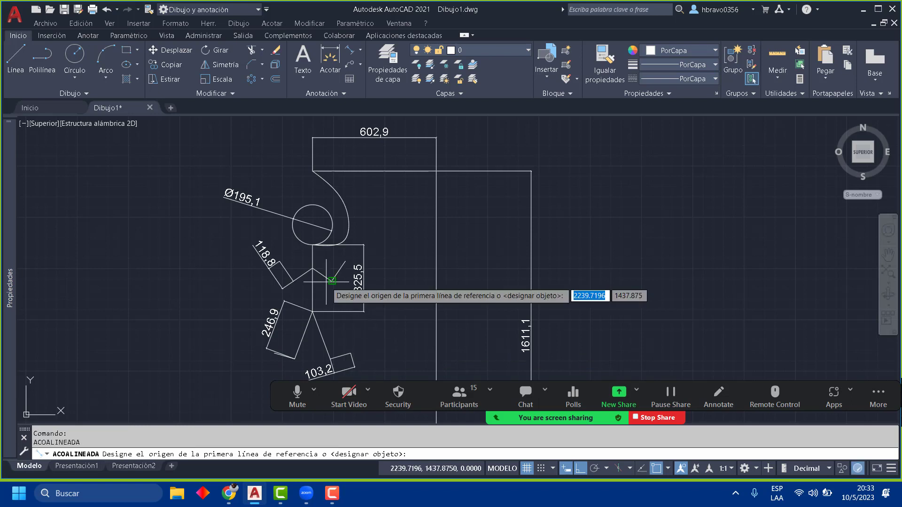
Step: Add an aligned dimension to the upper segment of the figure's right arm, placed just above it
{"action": "key", "text": "Return"}
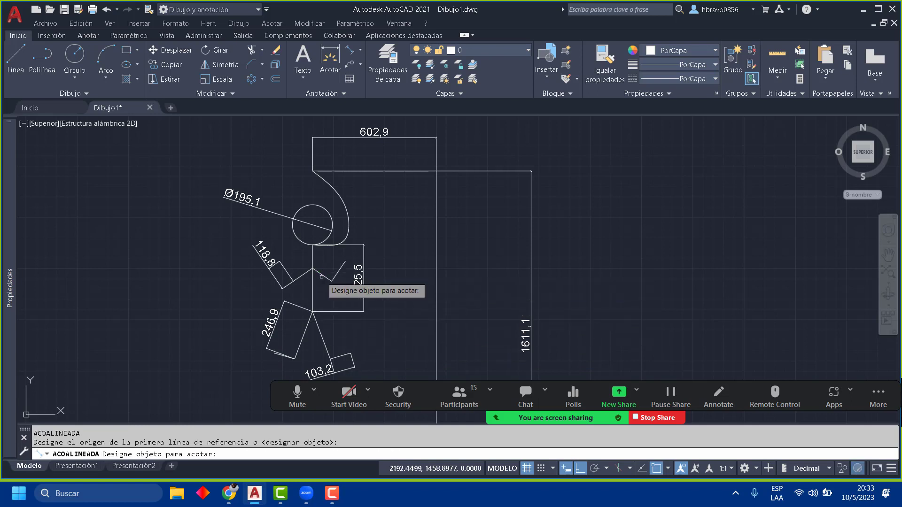
{"action": "left_click", "coordinate": [323, 276]}
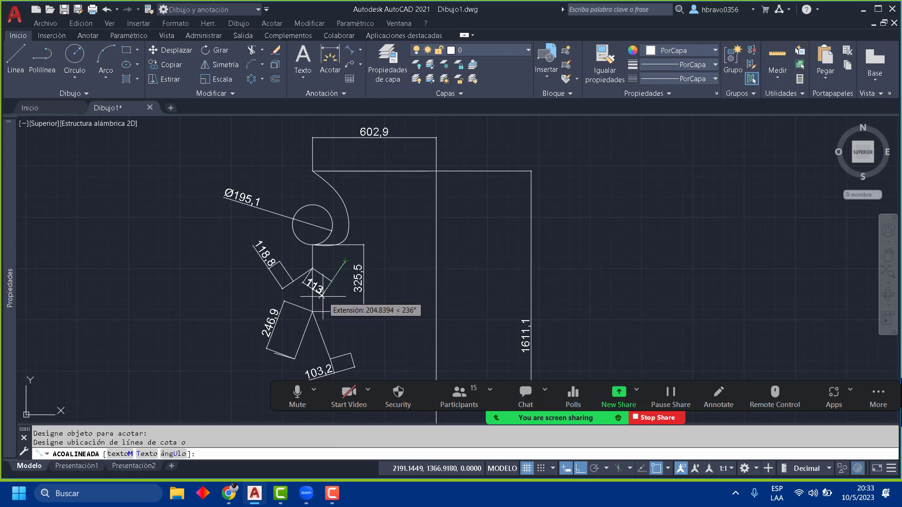
{"action": "scroll", "coordinate": [339, 267], "scroll_direction": "up", "scroll_amount": 4}
{"action": "left_click", "coordinate": [338, 267]}
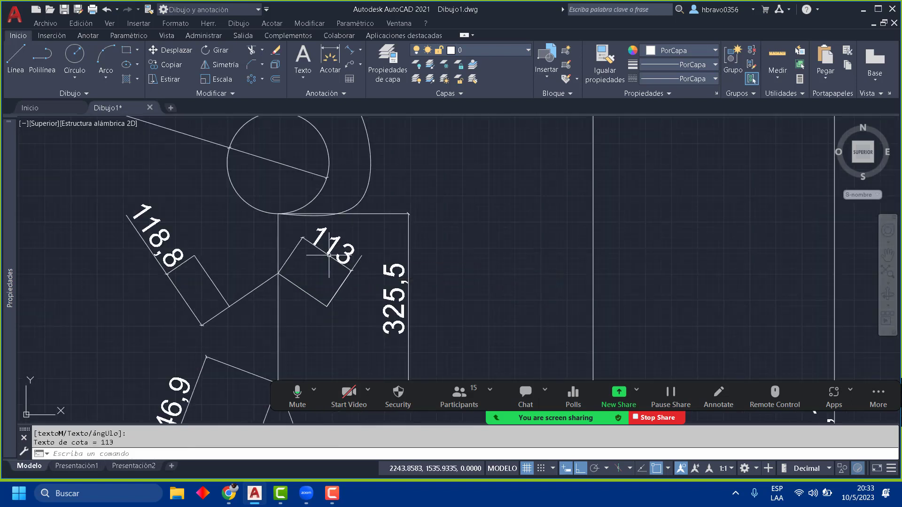
{"action": "scroll", "coordinate": [221, 226], "scroll_direction": "down", "scroll_amount": 4}
{"action": "scroll", "coordinate": [221, 225], "scroll_direction": "down", "scroll_amount": 4}
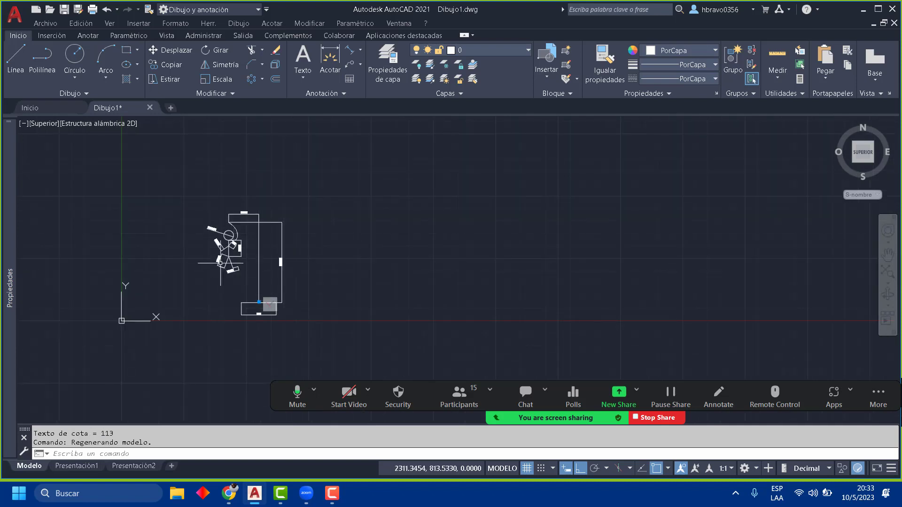
{"action": "scroll", "coordinate": [221, 261], "scroll_direction": "up", "scroll_amount": 4}
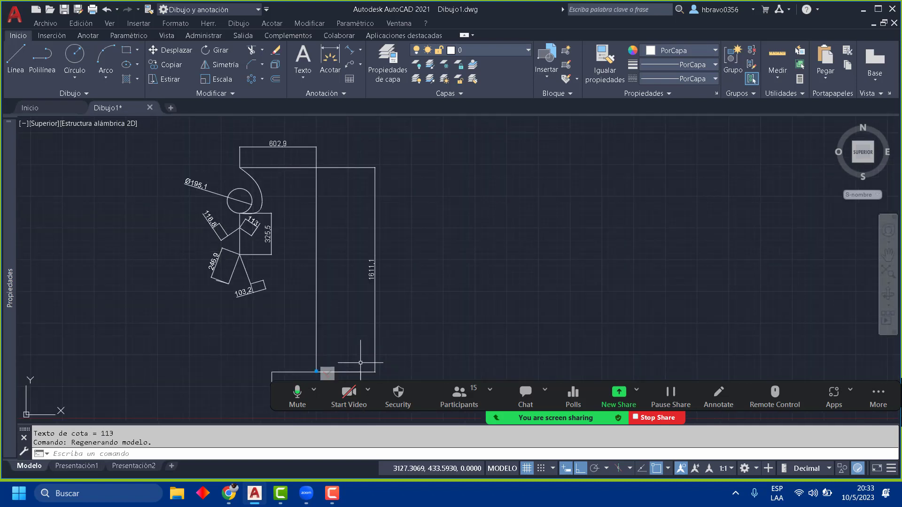
{"action": "scroll", "coordinate": [361, 362], "scroll_direction": "down", "scroll_amount": 2}
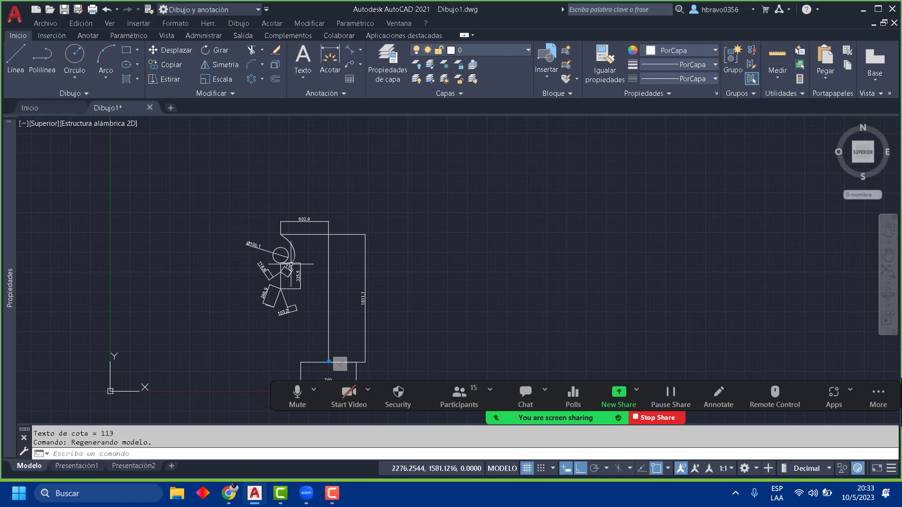
{"action": "scroll", "coordinate": [290, 273], "scroll_direction": "up", "scroll_amount": 2}
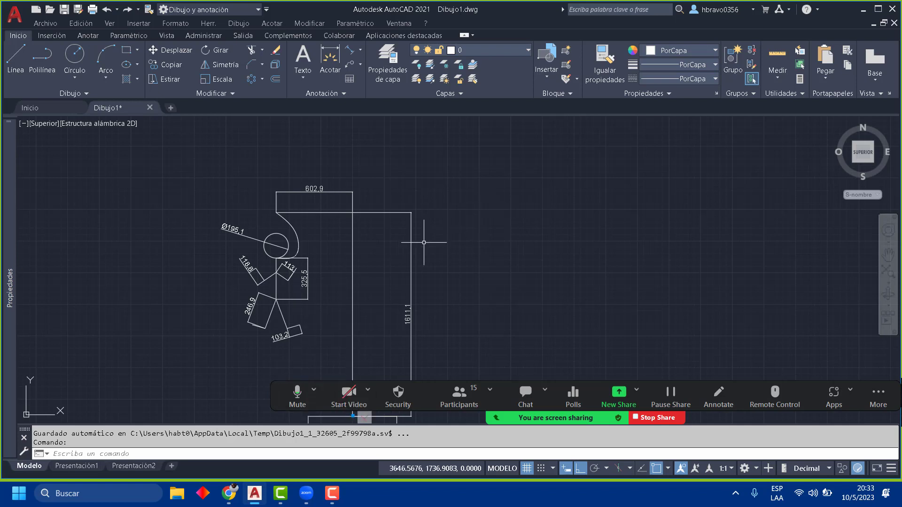
{"action": "mouse_move", "coordinate": [333, 262]}
{"action": "middle_mouse_down"}
{"action": "mouse_move", "coordinate": [318, 202]}
{"action": "mouse_move", "coordinate": [350, 288]}
{"action": "mouse_move", "coordinate": [335, 297]}
{"action": "middle_mouse_up"}
{"action": "scroll", "coordinate": [324, 263], "scroll_direction": "down", "scroll_amount": 5}
{"action": "scroll", "coordinate": [325, 267], "scroll_direction": "up", "scroll_amount": 5}
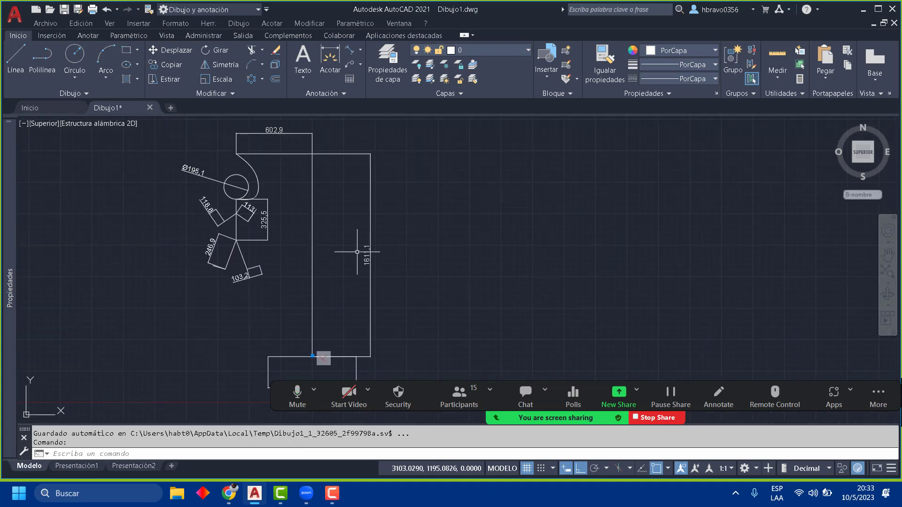
{"action": "scroll", "coordinate": [348, 245], "scroll_direction": "down", "scroll_amount": 4}
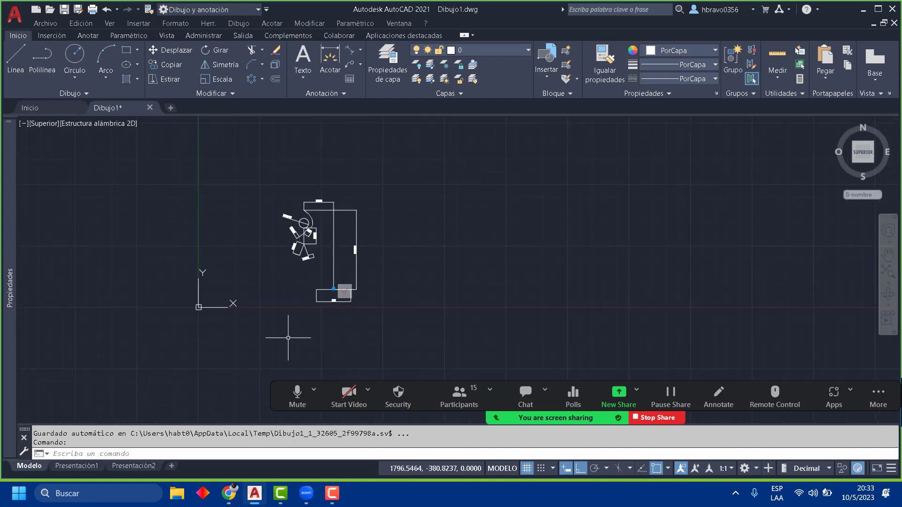
{"action": "left_click", "coordinate": [297, 389]}
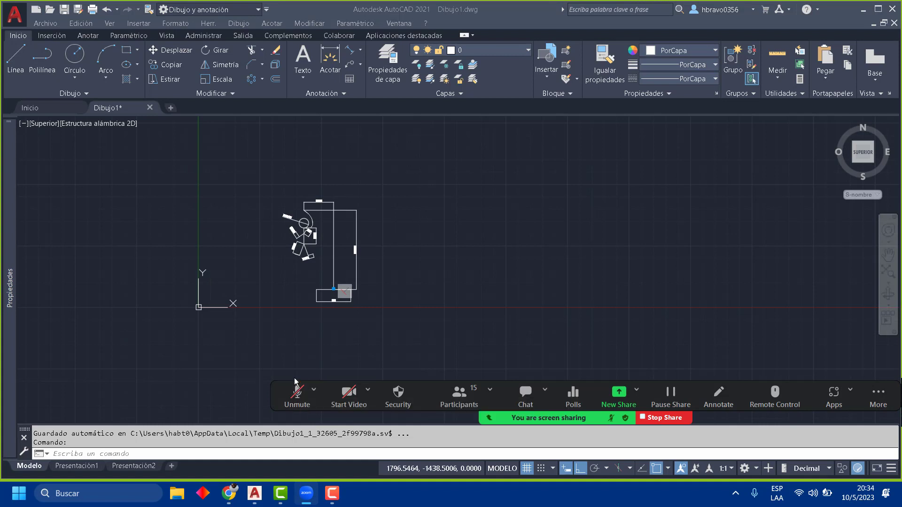
{"action": "left_click", "coordinate": [297, 392]}
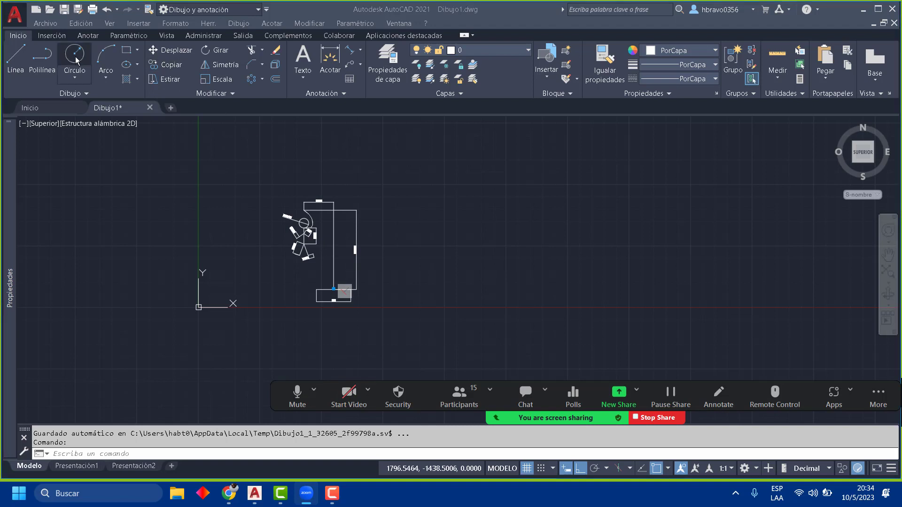
Step: Draw a six-sided polygon in the empty area right of the dimensioned figure, inscribed in a circle of radius 1000
{"action": "left_click", "coordinate": [140, 49]}
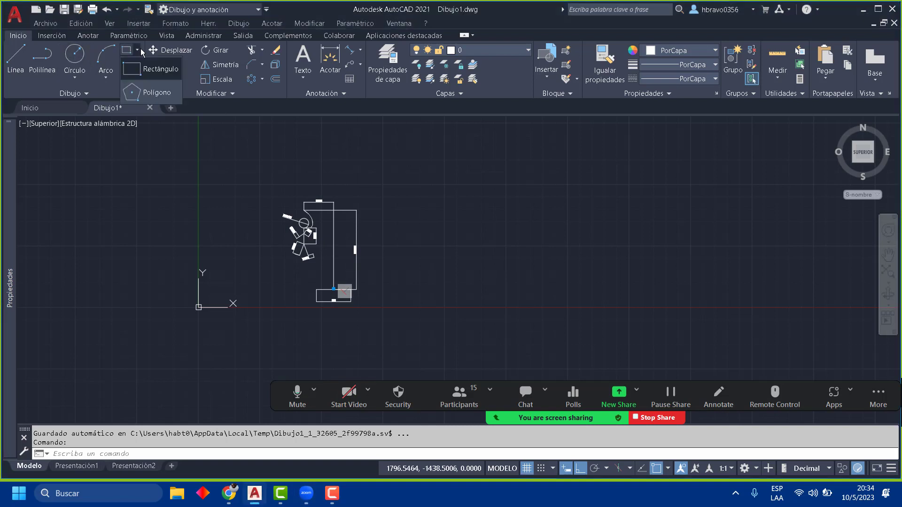
{"action": "left_click", "coordinate": [150, 92]}
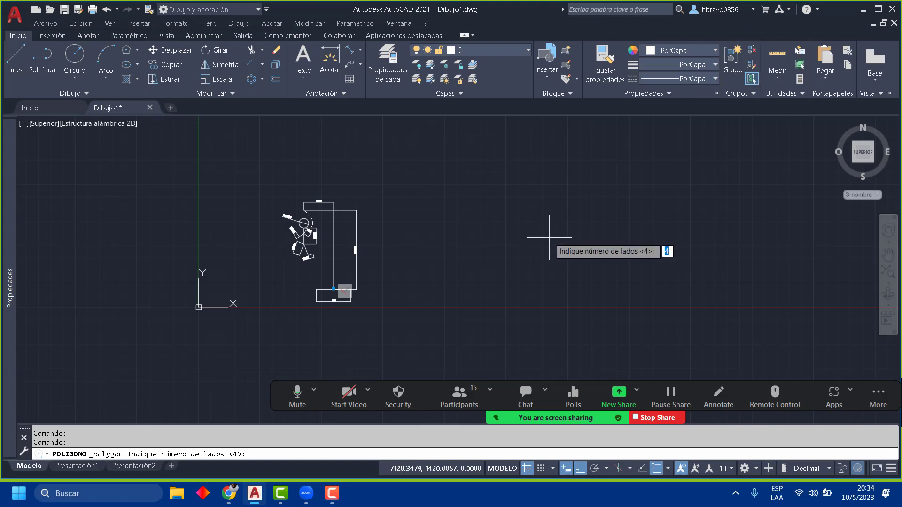
{"action": "middle_click_drag", "start_coordinate": [582, 239], "coordinate": [459, 232]}
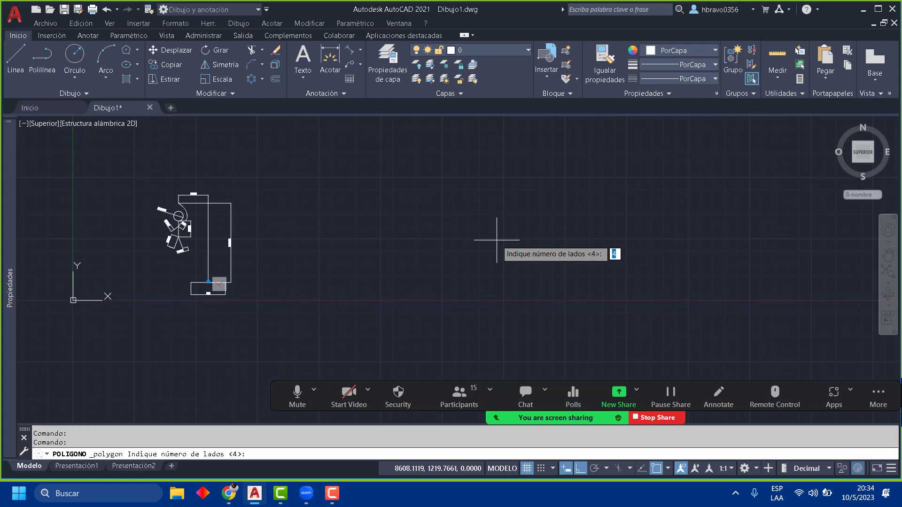
{"action": "key", "text": "Return"}
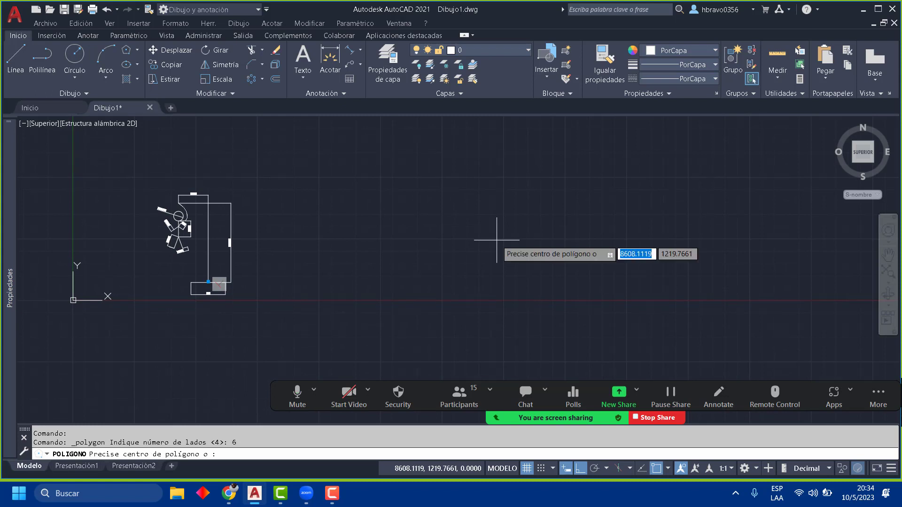
{"action": "left_click", "coordinate": [497, 240]}
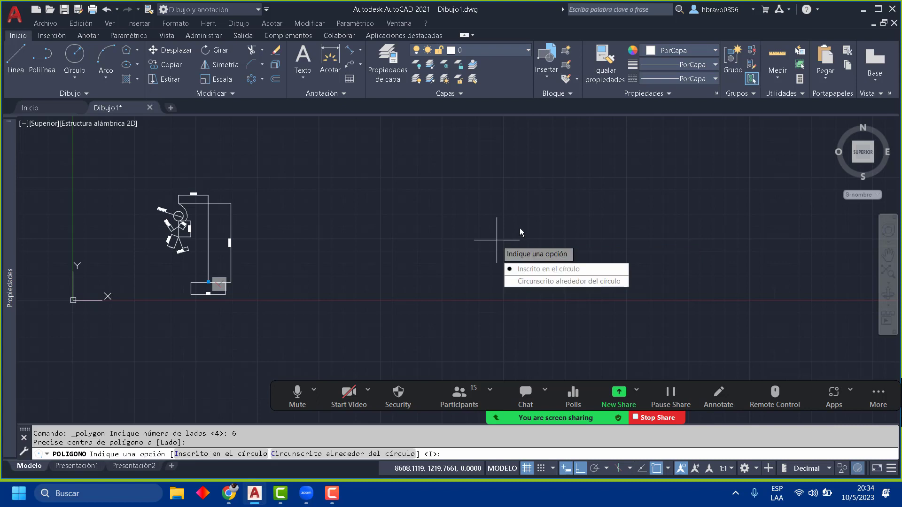
{"action": "left_click", "coordinate": [577, 271]}
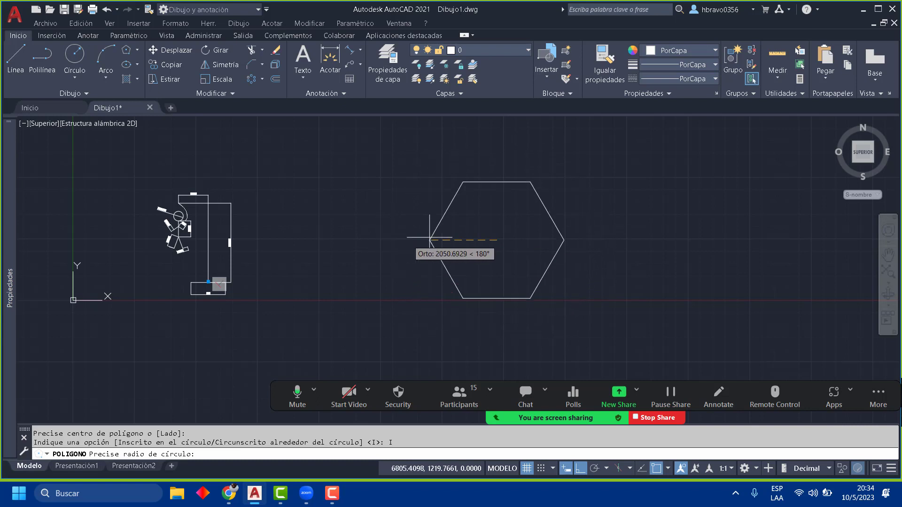
{"action": "scroll", "coordinate": [477, 225], "scroll_direction": "up", "scroll_amount": 3}
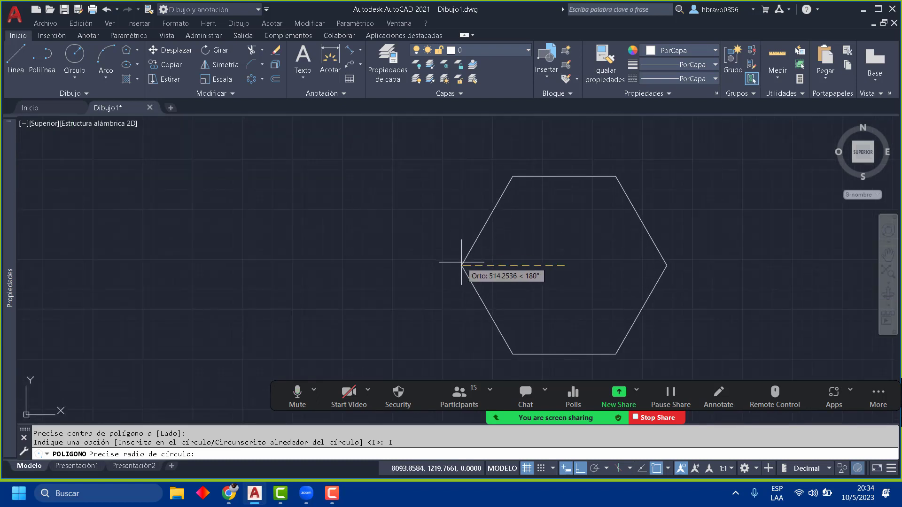
{"action": "type", "text": "000"}
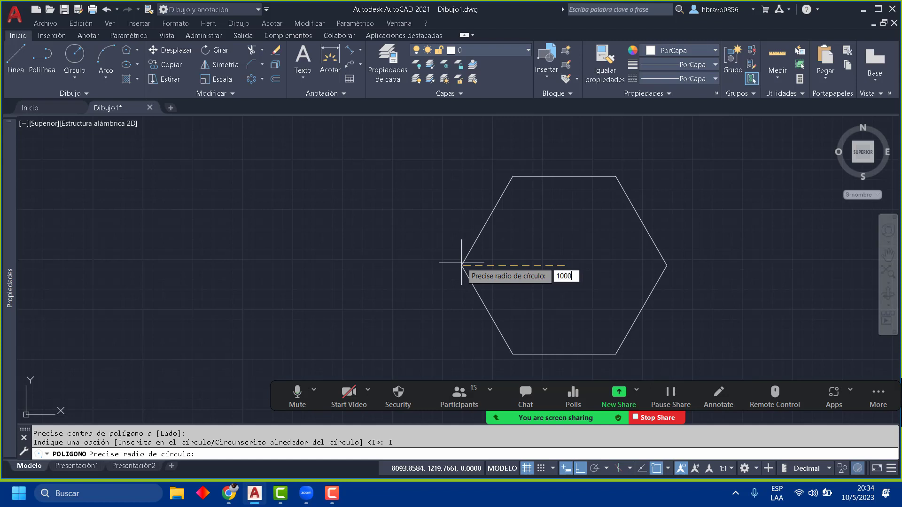
{"action": "key", "text": "Return"}
{"action": "scroll", "coordinate": [498, 261], "scroll_direction": "down", "scroll_amount": 4}
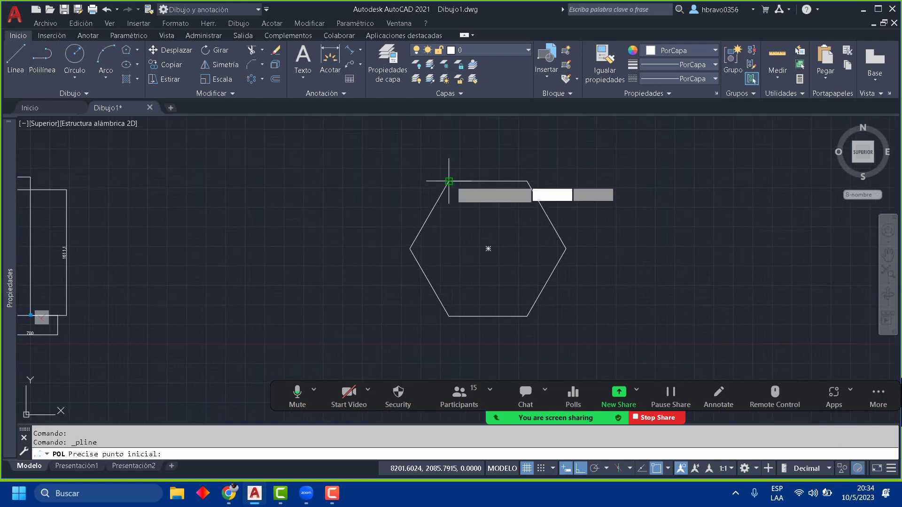
Step: Draw a polyline triangle joining the hexagon's upper-right, lower-right and left vertices, ending back at the upper-right one
{"action": "left_click", "coordinate": [527, 181]}
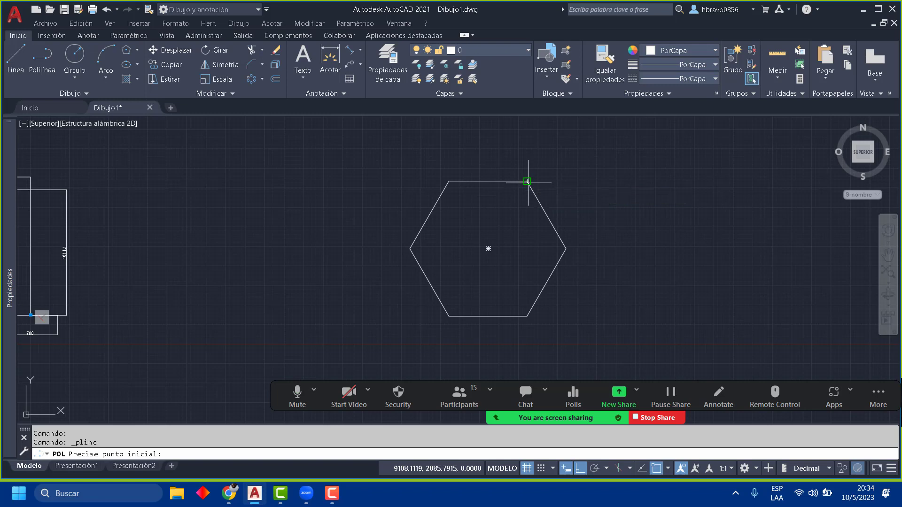
{"action": "left_click", "coordinate": [529, 311]}
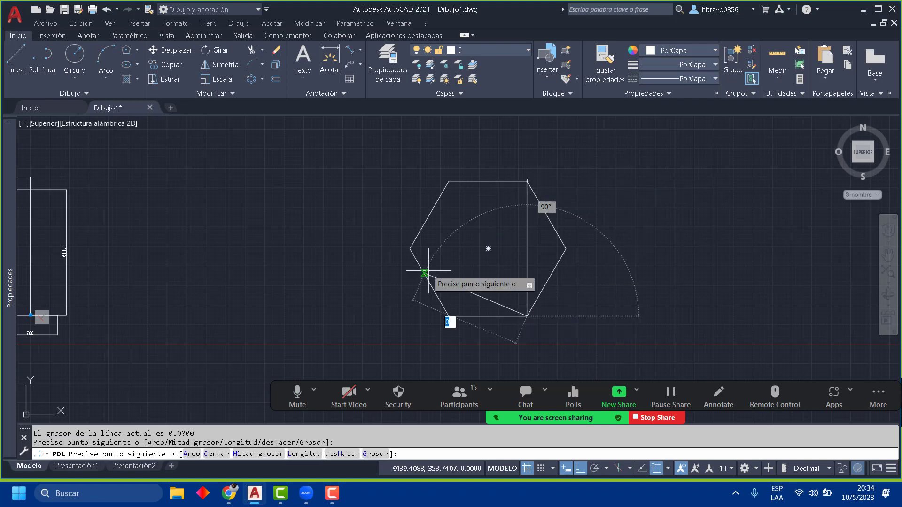
{"action": "left_click", "coordinate": [410, 248]}
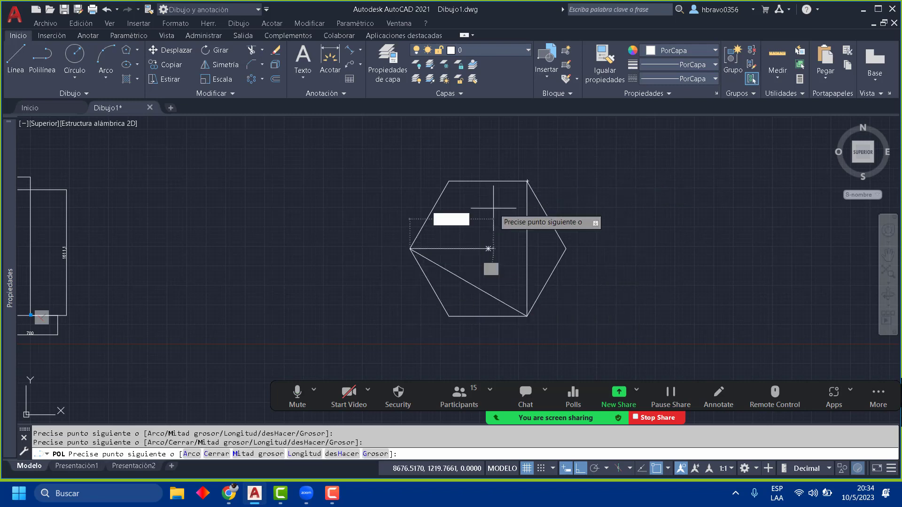
{"action": "left_click", "coordinate": [527, 181]}
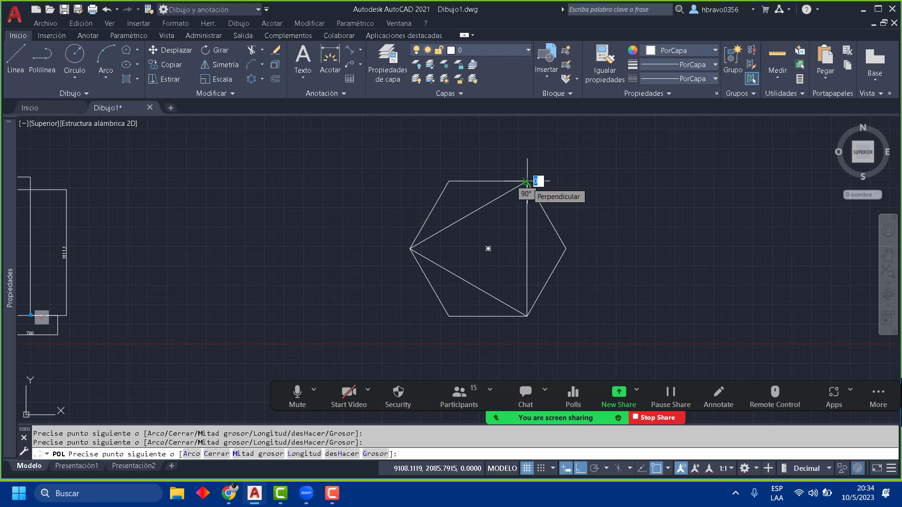
{"action": "key", "text": "Return"}
Step: Draw a second polyline triangle through the hexagon's right, upper-left and lower-left vertices to complete a six-pointed star
{"action": "key", "text": "Return"}
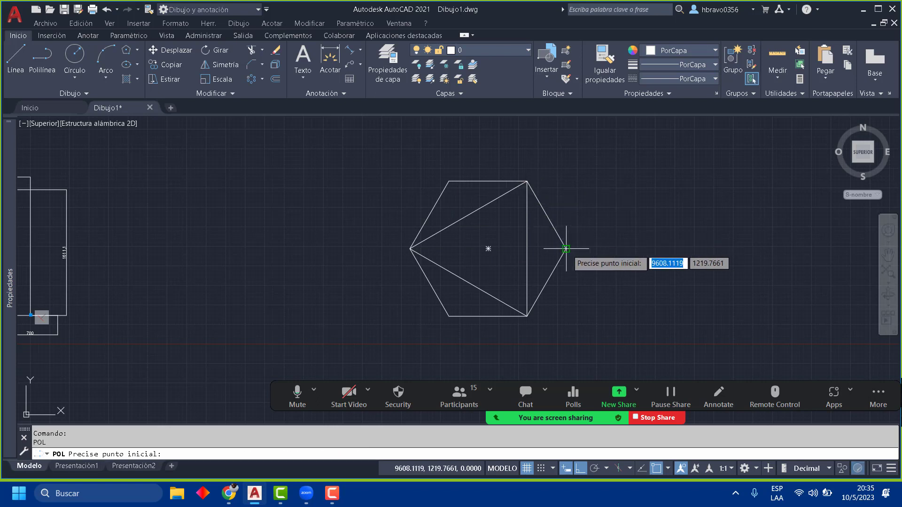
{"action": "left_click", "coordinate": [568, 249]}
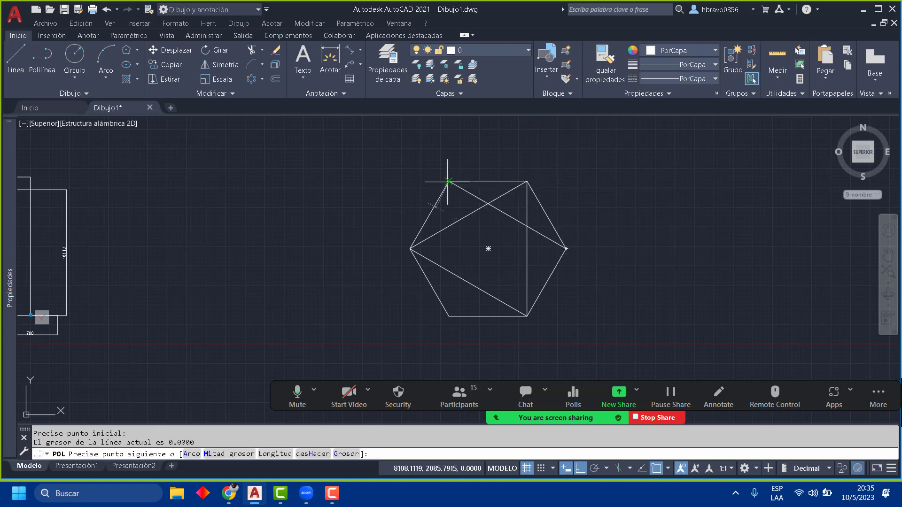
{"action": "left_click", "coordinate": [448, 182]}
{"action": "left_click", "coordinate": [448, 316]}
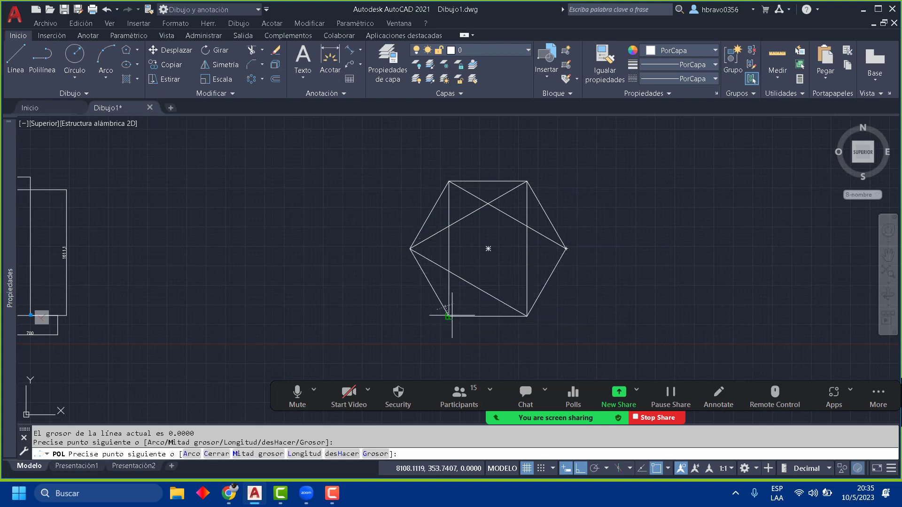
{"action": "left_click", "coordinate": [566, 249]}
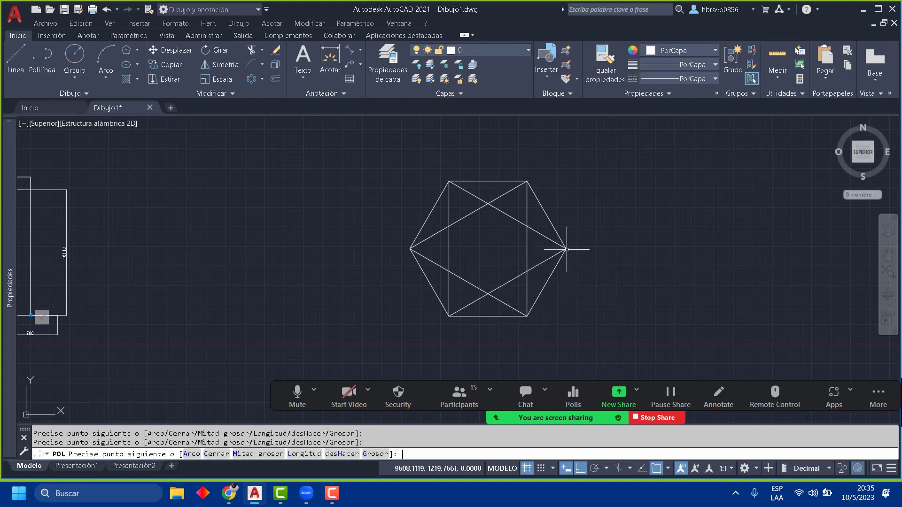
{"action": "key", "text": "Return"}
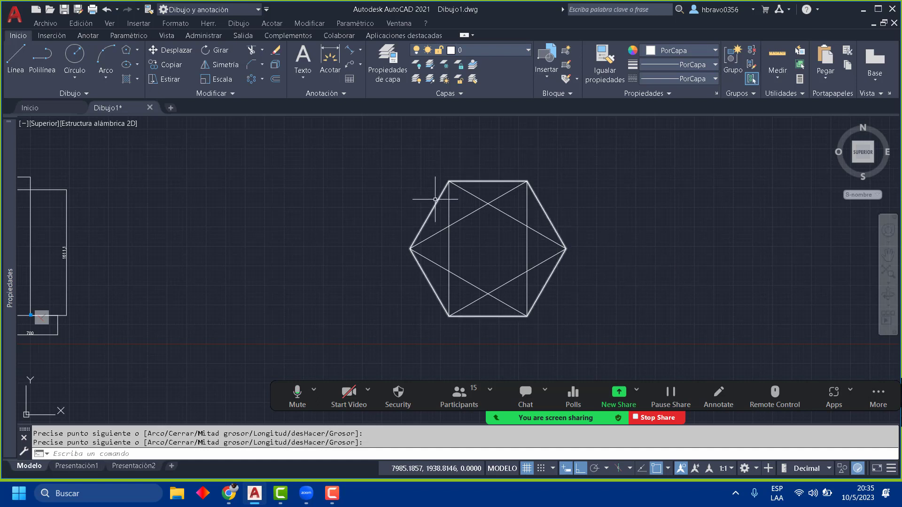
Step: Trim away the hexagon's top side, both right-hand sides and its upper-left side
{"action": "left_click", "coordinate": [251, 50]}
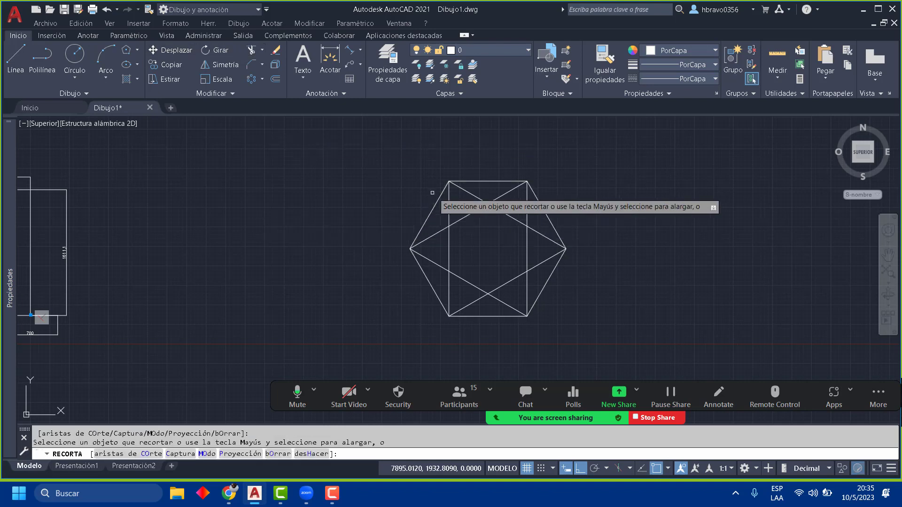
{"action": "left_click", "coordinate": [478, 183]}
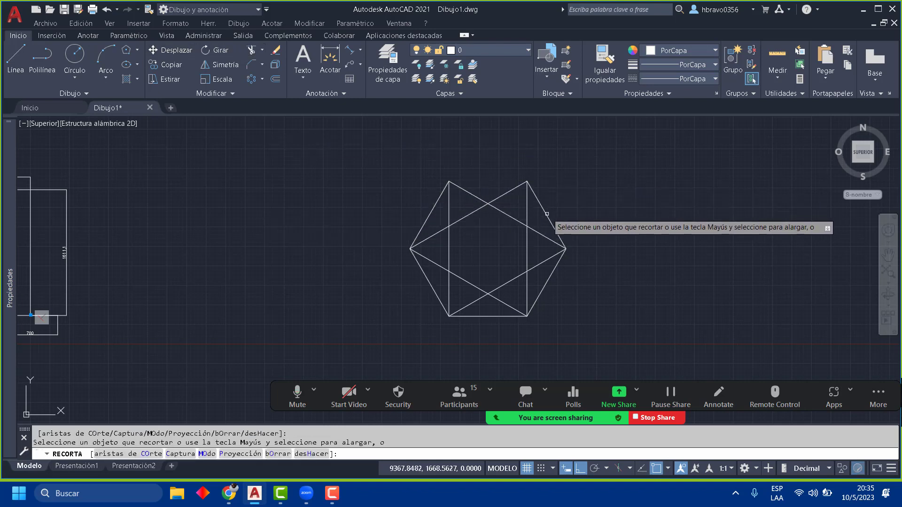
{"action": "left_click", "coordinate": [555, 268]}
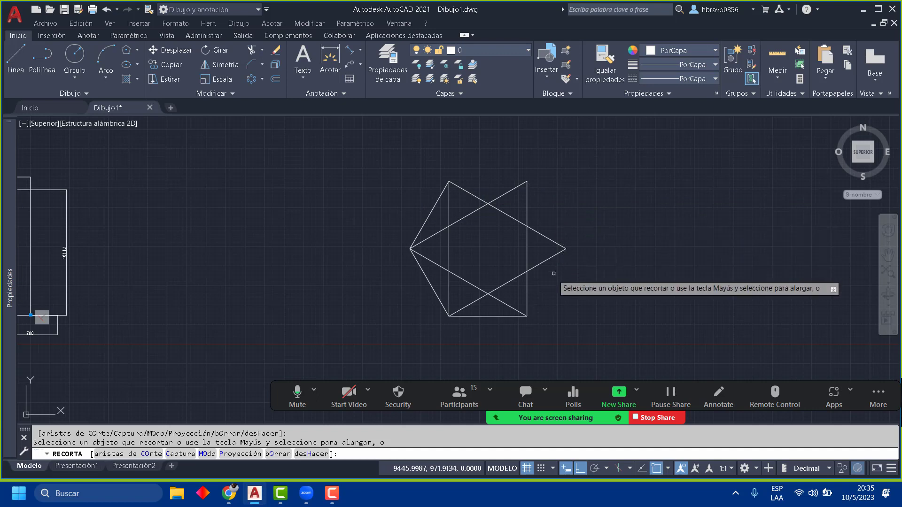
{"action": "left_click", "coordinate": [426, 221]}
{"action": "middle_click_drag", "start_coordinate": [426, 221], "coordinate": [379, 154]}
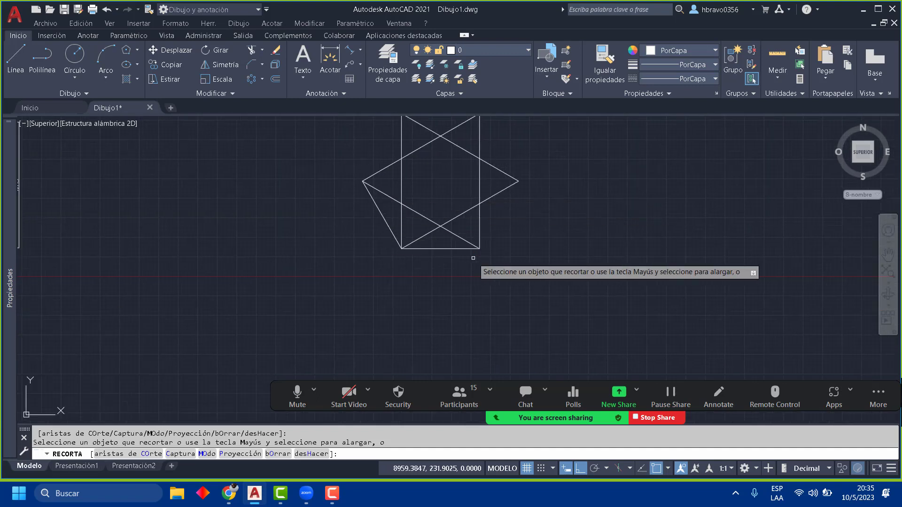
Step: Draw connected lines from the star's upper-left point to the hexagon's center and on to the right point
{"action": "left_click", "coordinate": [11, 60]}
{"action": "middle_click_drag", "start_coordinate": [413, 121], "coordinate": [410, 159]}
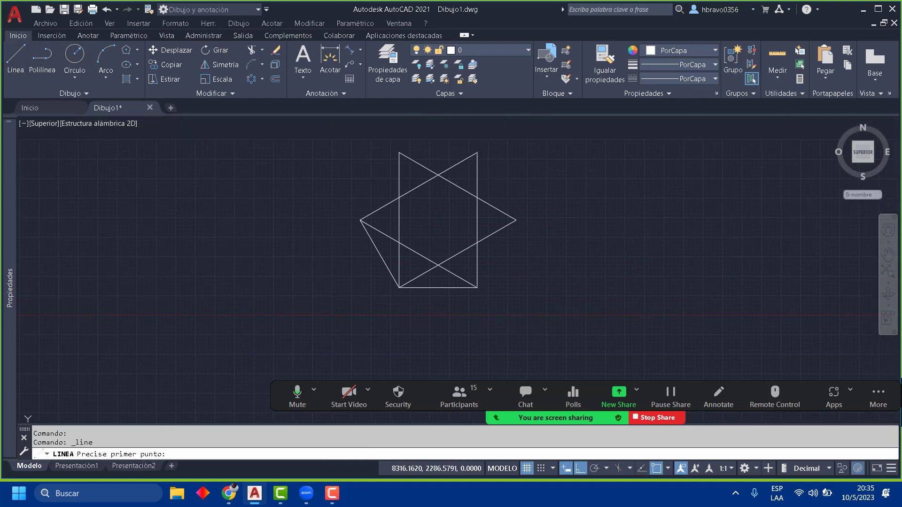
{"action": "left_click", "coordinate": [399, 152]}
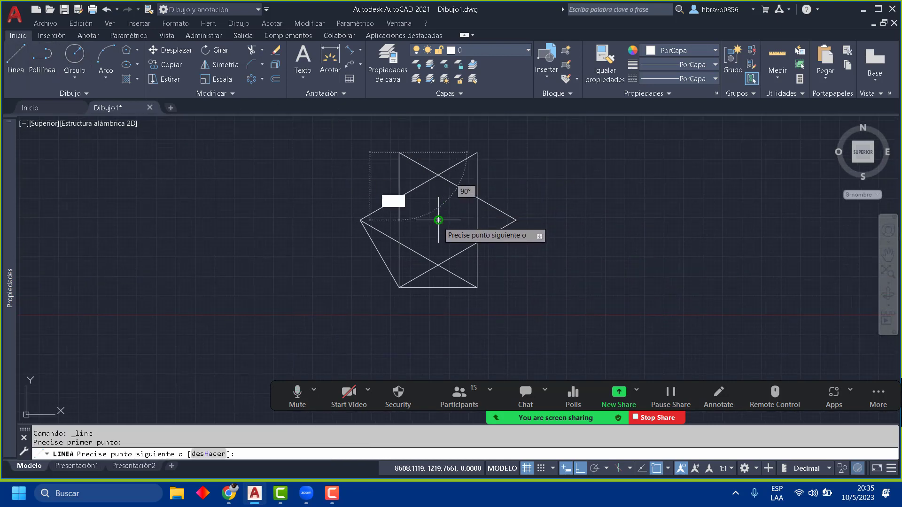
{"action": "left_click", "coordinate": [438, 220]}
{"action": "left_click", "coordinate": [516, 220]}
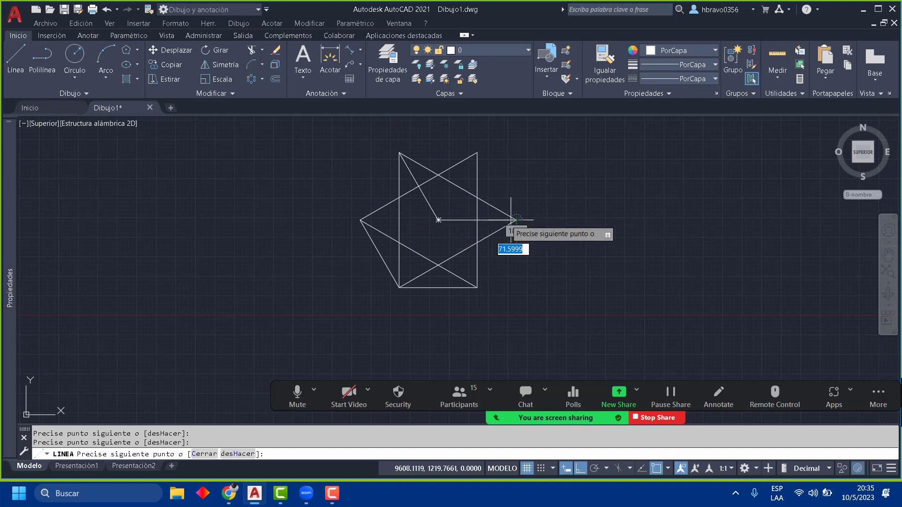
{"action": "key", "text": "Return"}
Step: Draw a line from the hexagon's center to the star's upper-right point
{"action": "key", "text": "Return"}
{"action": "left_click", "coordinate": [438, 220]}
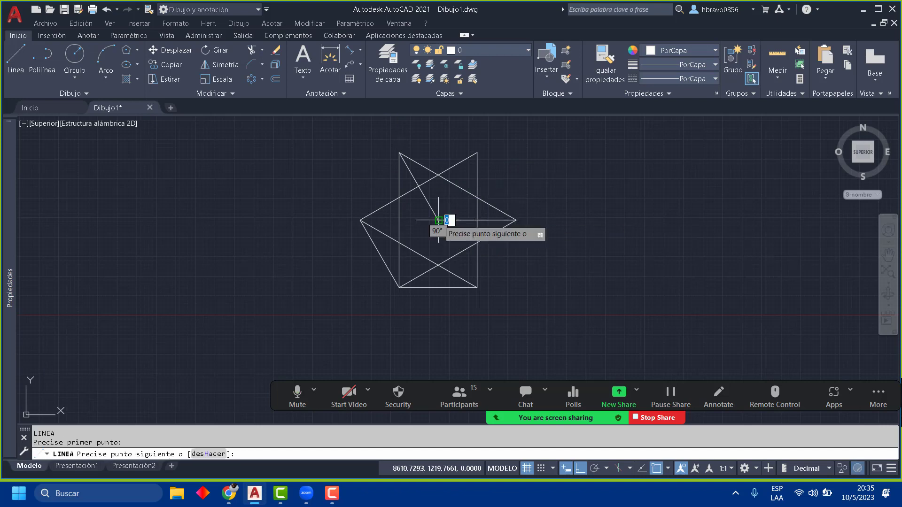
{"action": "left_click", "coordinate": [477, 152]}
{"action": "key", "text": "Return"}
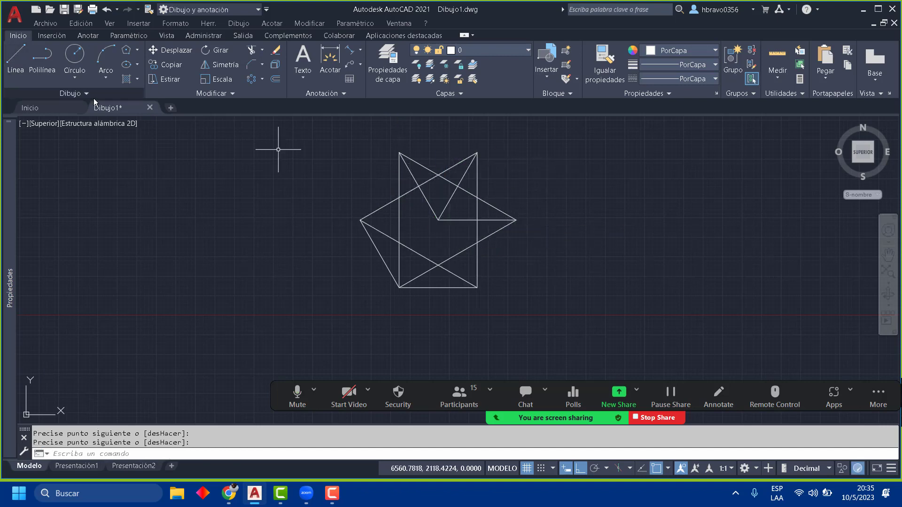
Step: With ortho mode off, draw a control-vertex spline from the hexagon's center, winding rightward and down well beyond the star
{"action": "left_click", "coordinate": [71, 94]}
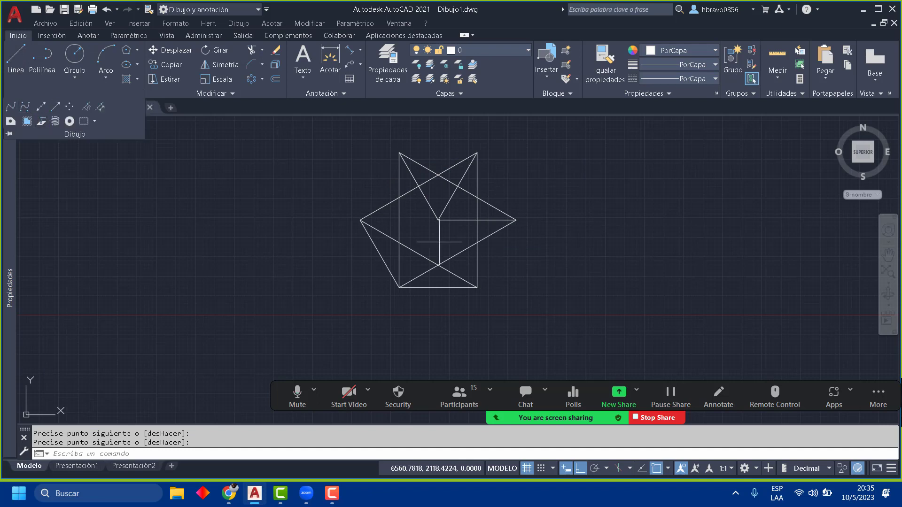
{"action": "left_click", "coordinate": [439, 220]}
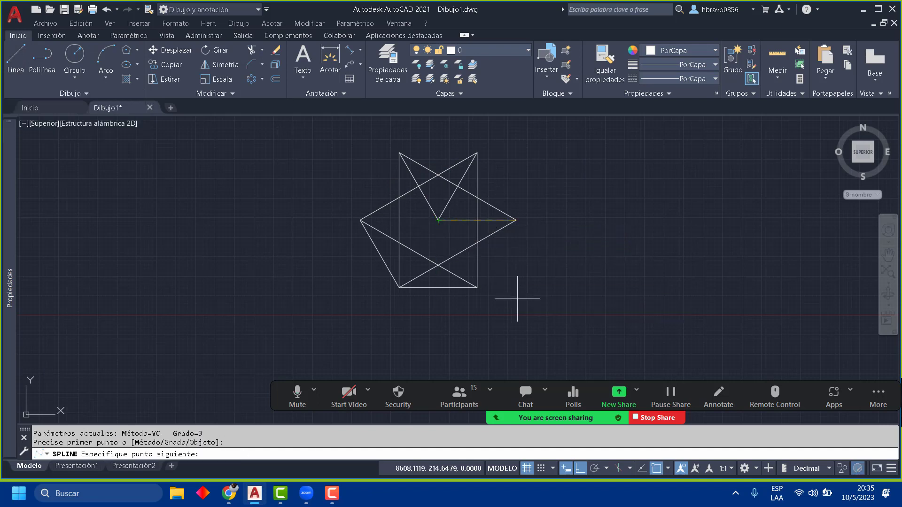
{"action": "left_click", "coordinate": [579, 470]}
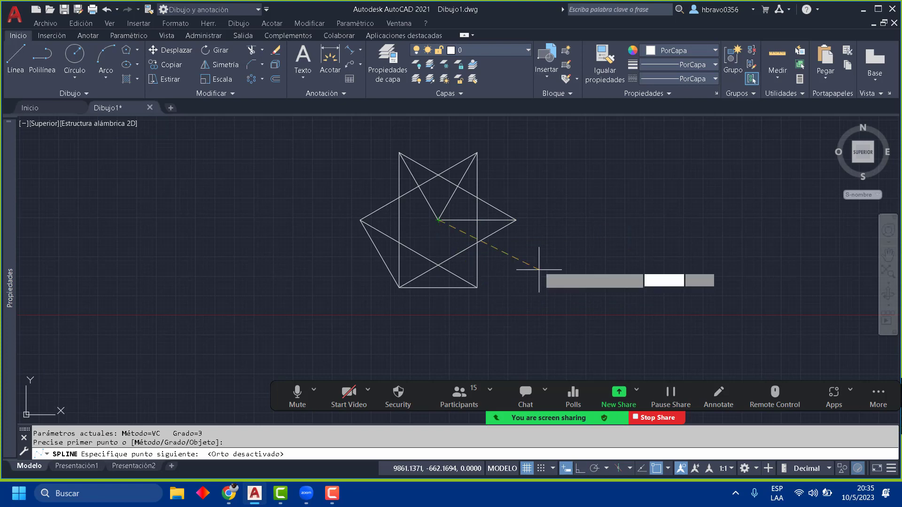
{"action": "left_click", "coordinate": [538, 262]}
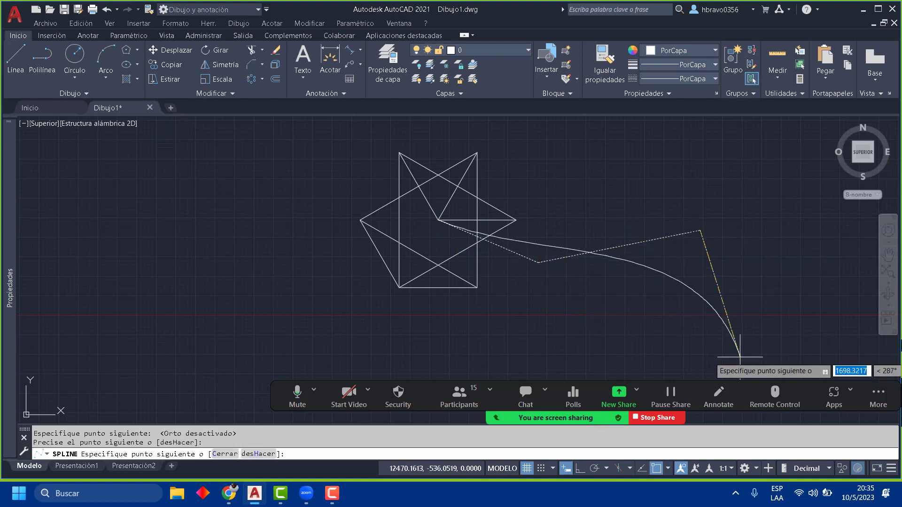
{"action": "left_click", "coordinate": [741, 357]}
{"action": "middle_click_drag", "start_coordinate": [712, 322], "coordinate": [546, 230]}
{"action": "scroll", "coordinate": [546, 228], "scroll_direction": "down", "scroll_amount": 2}
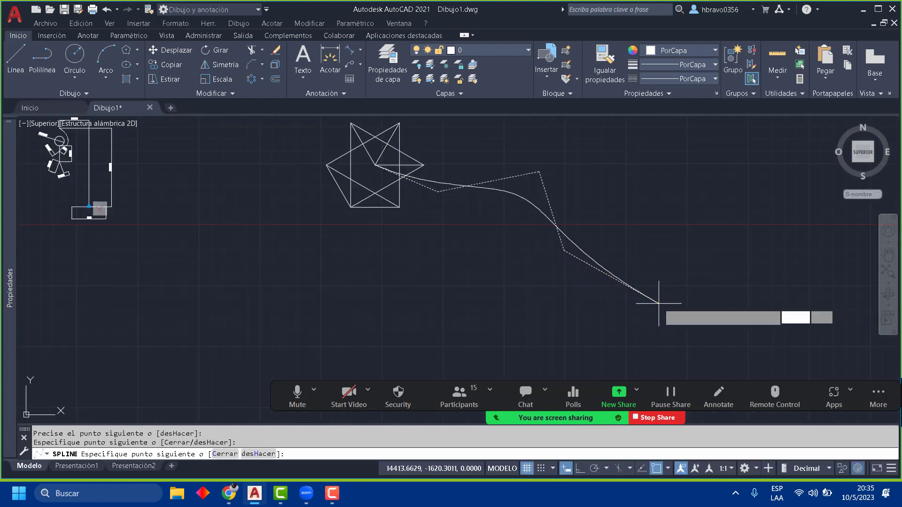
{"action": "left_click", "coordinate": [660, 303]}
{"action": "left_click", "coordinate": [805, 340]}
{"action": "key", "text": "Return"}
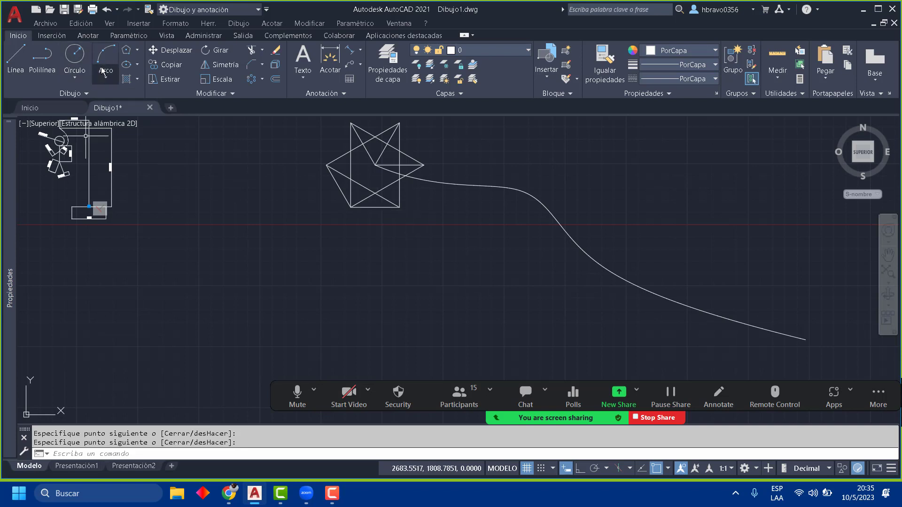
Step: Draw a fit-point spline from the star's lower-left corner, winding down and to the left through several points
{"action": "left_click", "coordinate": [82, 54]}
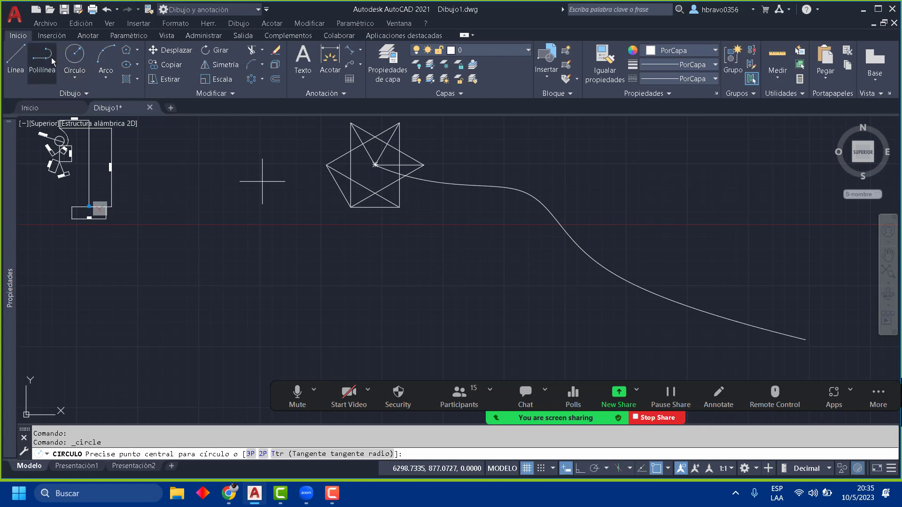
{"action": "left_click", "coordinate": [53, 90]}
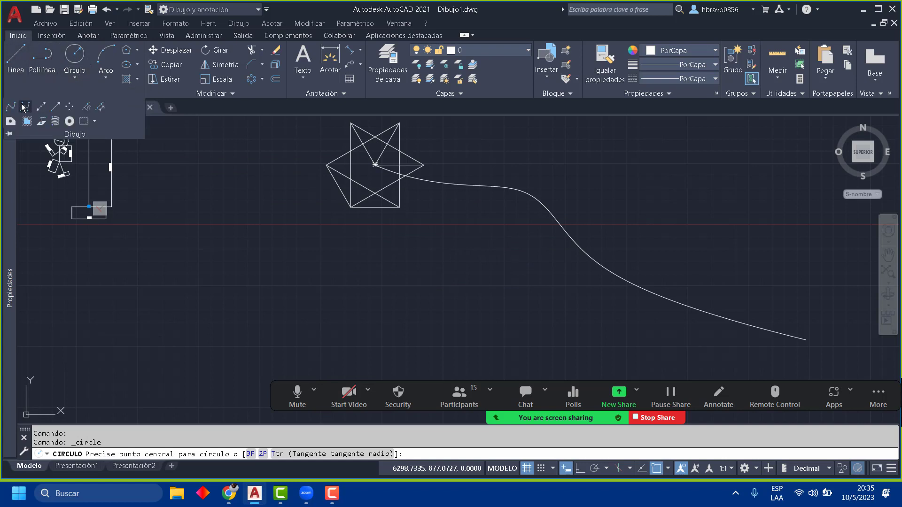
{"action": "left_click", "coordinate": [9, 106]}
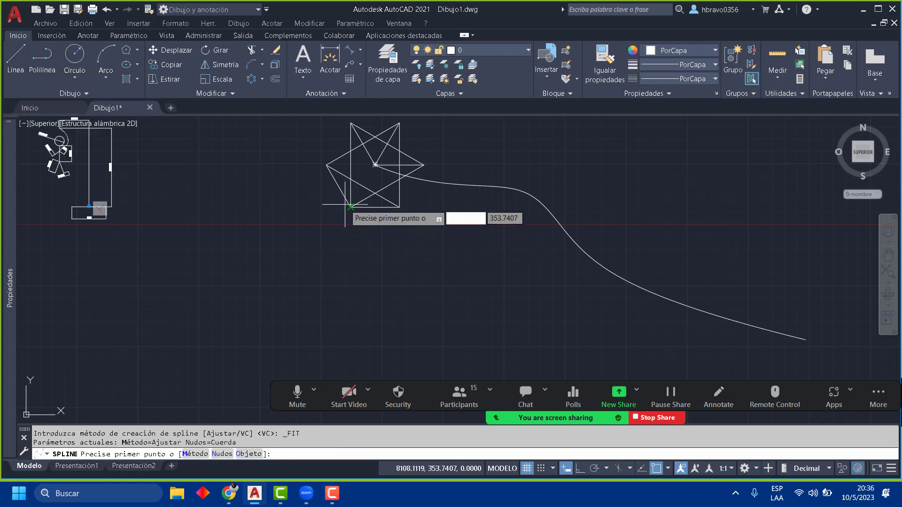
{"action": "left_click", "coordinate": [375, 165]}
{"action": "left_click", "coordinate": [306, 260]}
{"action": "left_click", "coordinate": [242, 259]}
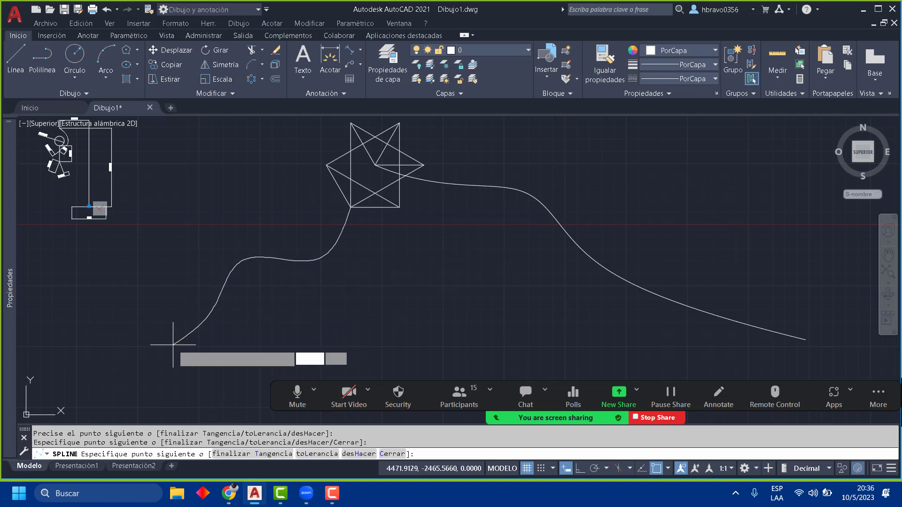
{"action": "left_click", "coordinate": [173, 344]}
{"action": "key", "text": "Return"}
{"action": "key", "text": "Return"}
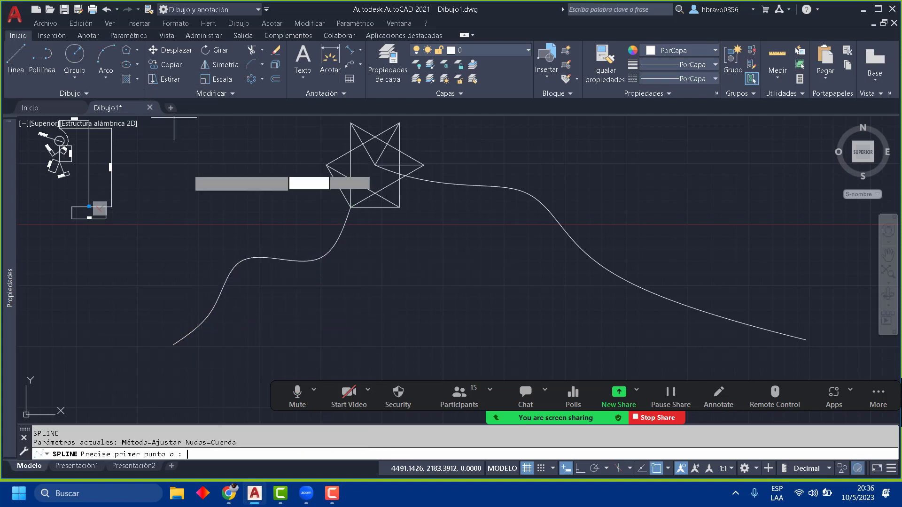
{"action": "scroll", "coordinate": [346, 220], "scroll_direction": "up", "scroll_amount": 4}
{"action": "scroll", "coordinate": [352, 201], "scroll_direction": "up", "scroll_amount": 2}
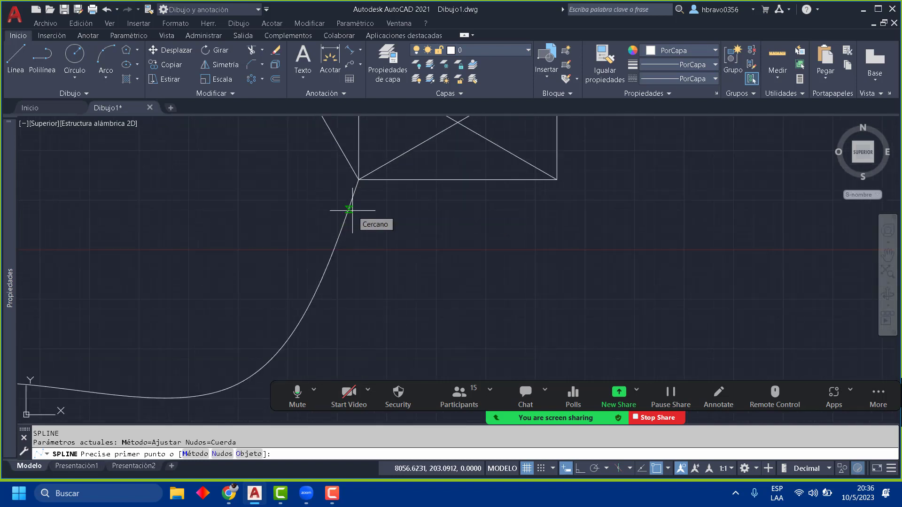
{"action": "key", "text": "Escape"}
Step: Draw a small circle in the empty area just below the star's bottom edge
{"action": "middle_click_drag", "start_coordinate": [346, 268], "coordinate": [310, 308]}
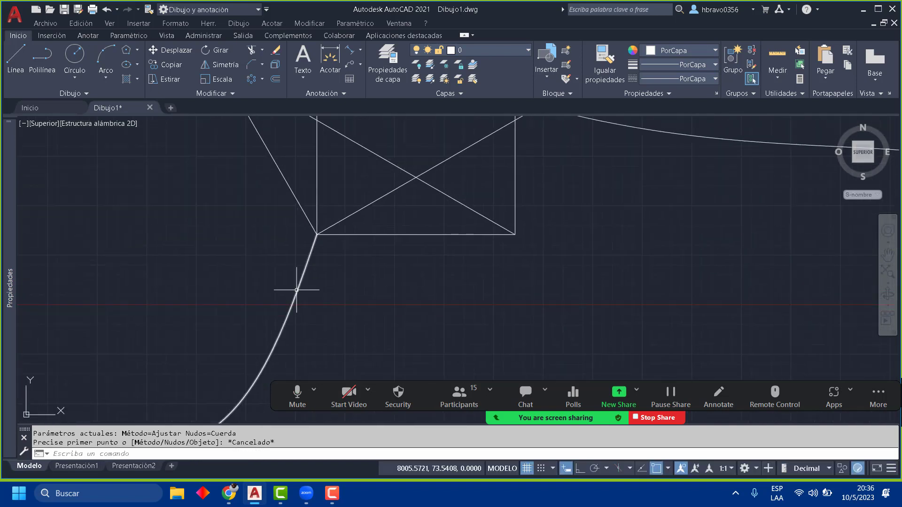
{"action": "left_click", "coordinate": [81, 52]}
{"action": "left_click", "coordinate": [413, 294]}
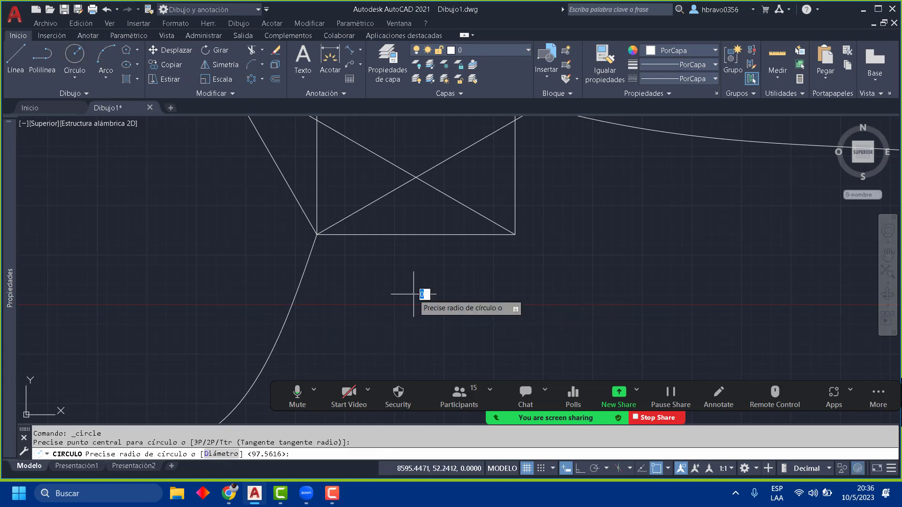
{"action": "left_click", "coordinate": [422, 295]}
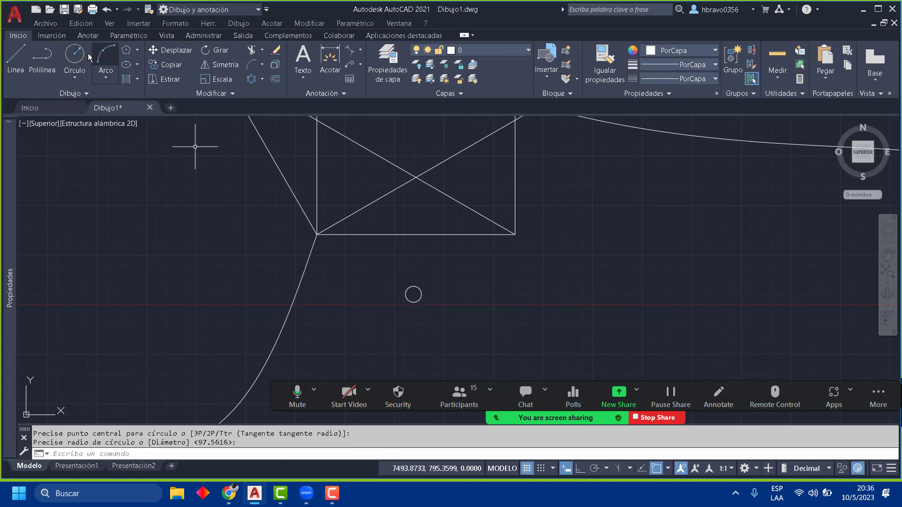
Step: Draw a slanted line from the small circle's center up and rightward to beyond the circle, and turn ortho mode on
{"action": "left_click", "coordinate": [15, 55]}
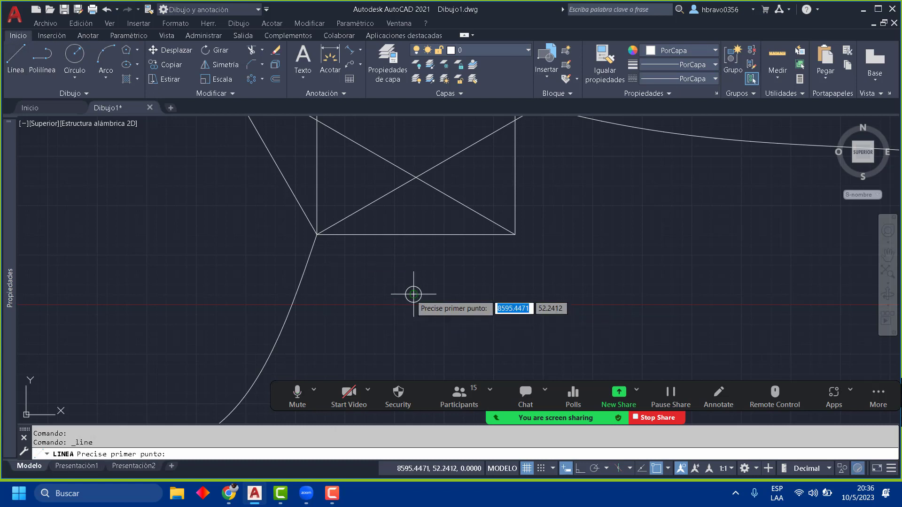
{"action": "left_click", "coordinate": [413, 294]}
{"action": "left_click", "coordinate": [441, 281]}
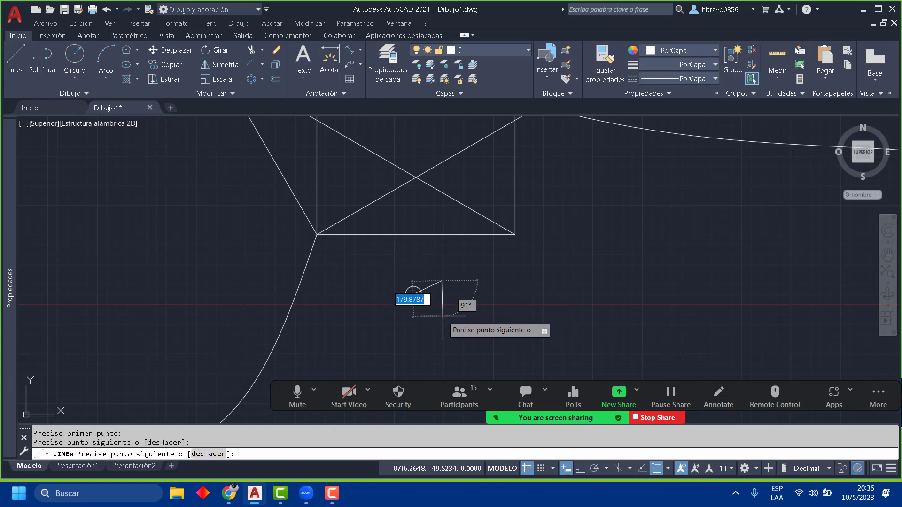
{"action": "left_click", "coordinate": [580, 468]}
{"action": "scroll", "coordinate": [420, 303], "scroll_direction": "up", "scroll_amount": 8}
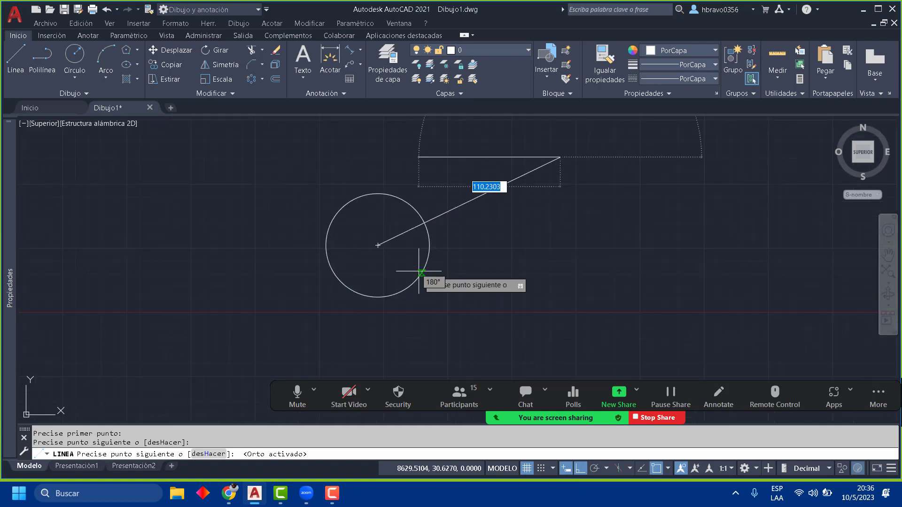
{"action": "key", "text": "Escape"}
Step: Mirror the slanted line across a horizontal axis through the circle's center, keeping the original
{"action": "left_click", "coordinate": [512, 201]}
{"action": "left_click", "coordinate": [447, 175]}
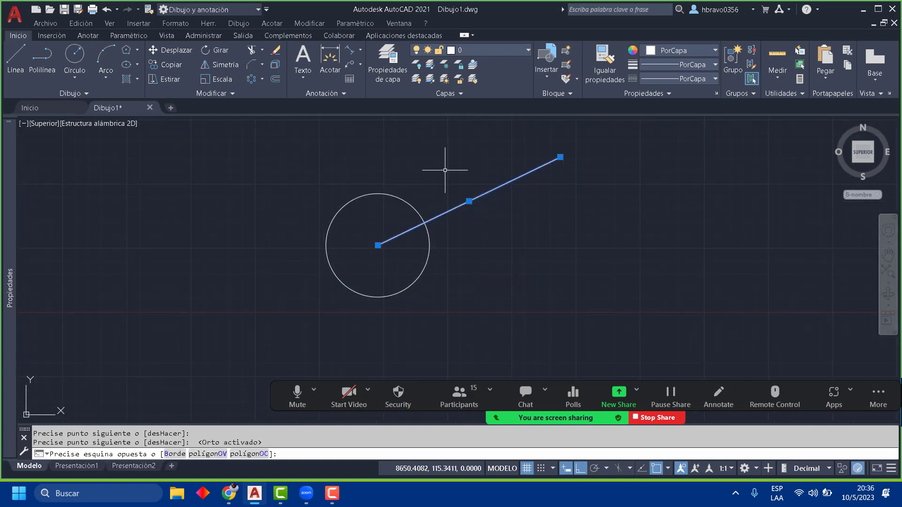
{"action": "left_click", "coordinate": [220, 65]}
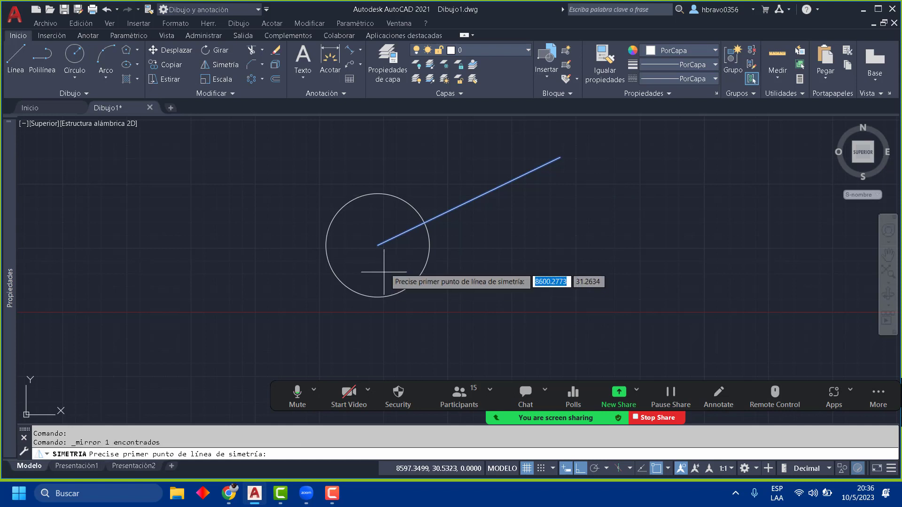
{"action": "left_click", "coordinate": [378, 245]}
{"action": "left_click", "coordinate": [219, 251]}
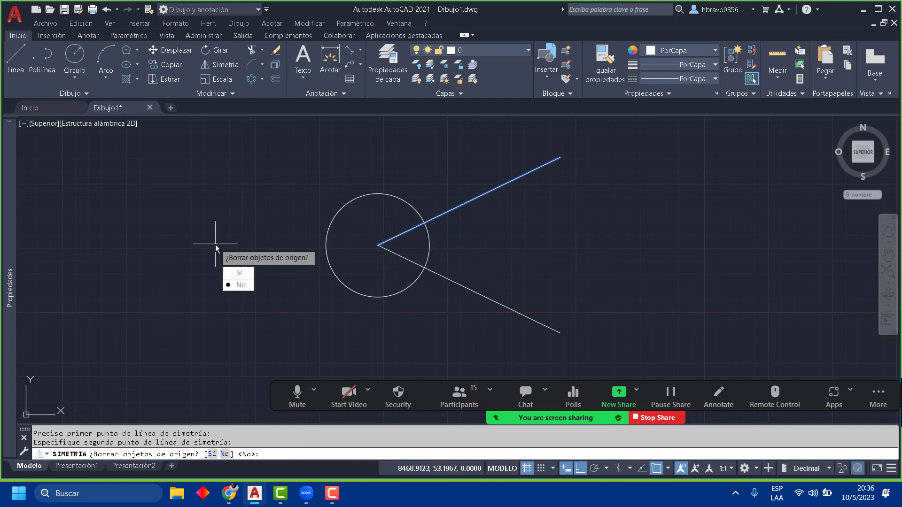
{"action": "key", "text": "Return"}
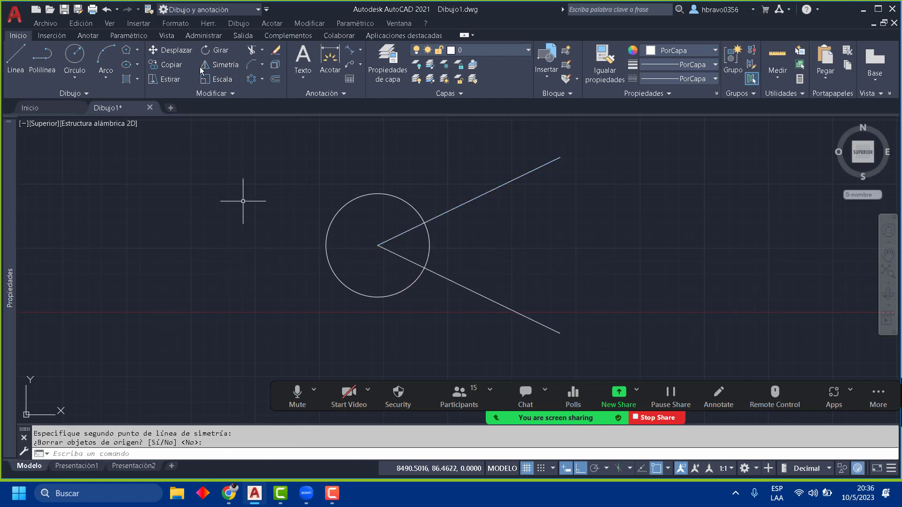
Step: With ortho mode off for the last point, draw a three-point arc from the upper line's end through the lower line's end to just beyond it
{"action": "left_click", "coordinate": [106, 59]}
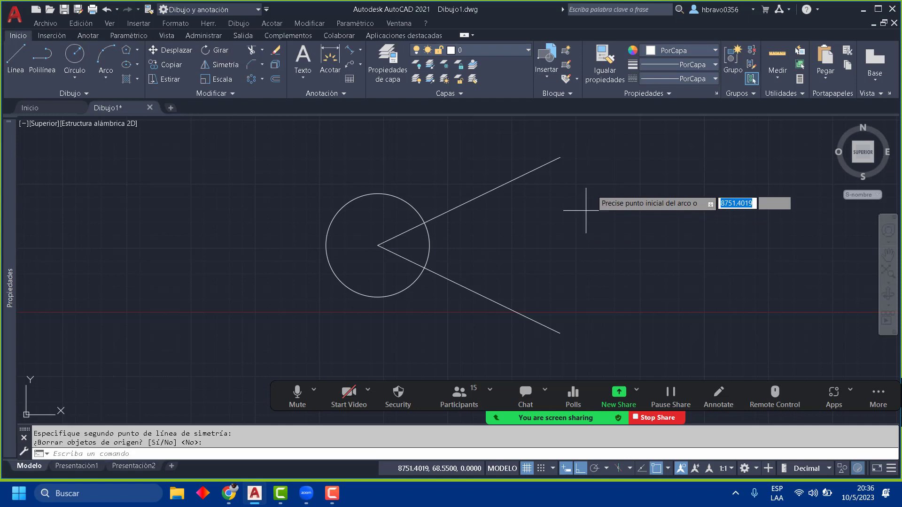
{"action": "left_click", "coordinate": [560, 157]}
{"action": "left_click", "coordinate": [560, 334]}
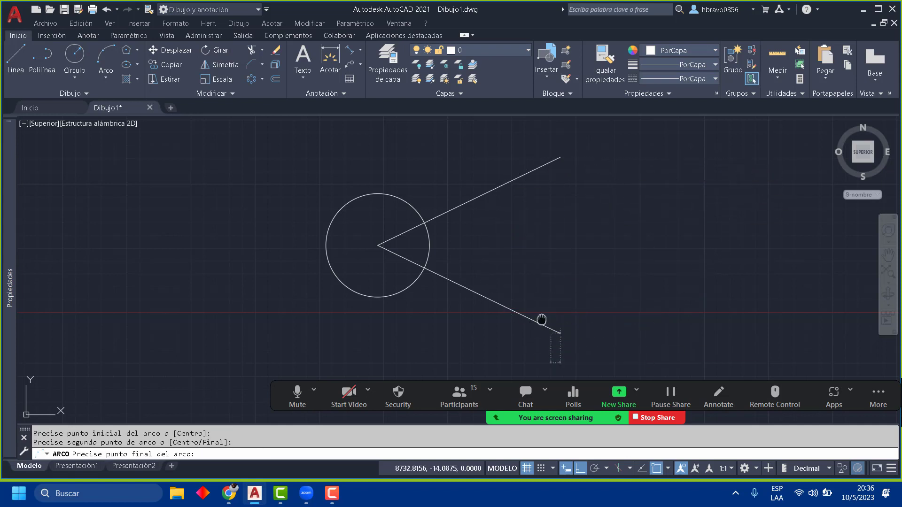
{"action": "middle_click_drag", "start_coordinate": [542, 320], "coordinate": [518, 303]}
{"action": "left_click", "coordinate": [580, 467]}
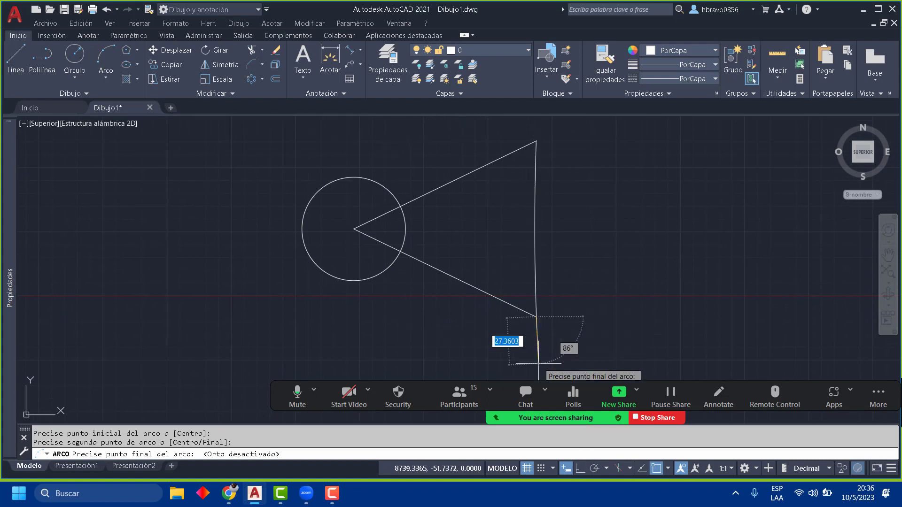
{"action": "left_click", "coordinate": [558, 337]}
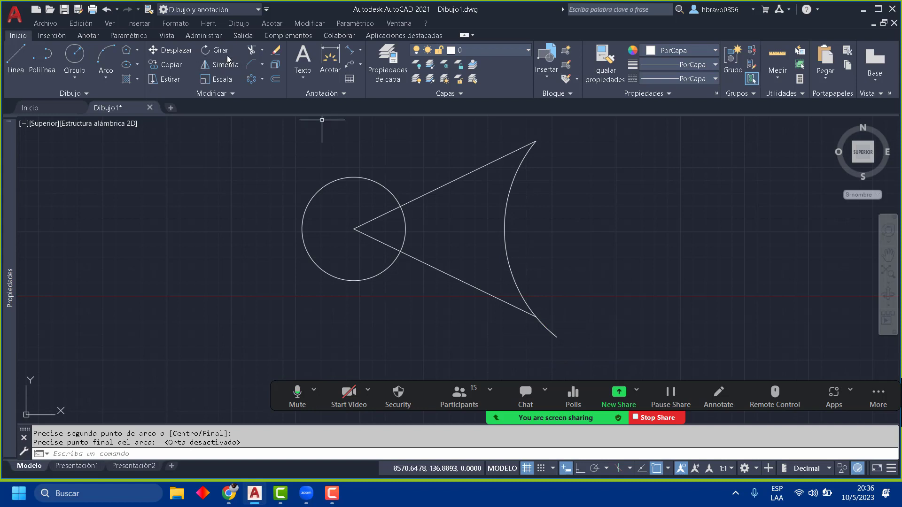
Step: Trim the arc's overhang beyond the lower line and the parts of both lines inside the circle
{"action": "left_click", "coordinate": [252, 50]}
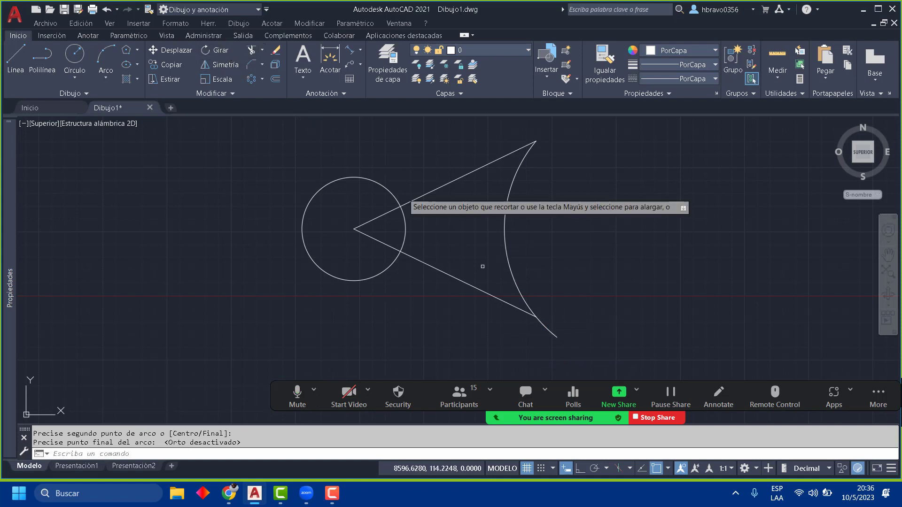
{"action": "left_click", "coordinate": [552, 332]}
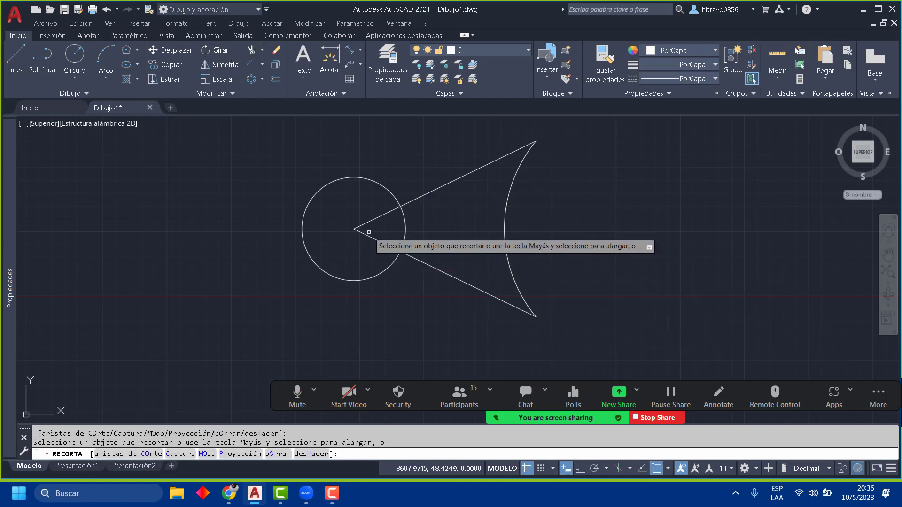
{"action": "left_click", "coordinate": [340, 248]}
{"action": "left_click", "coordinate": [374, 225]}
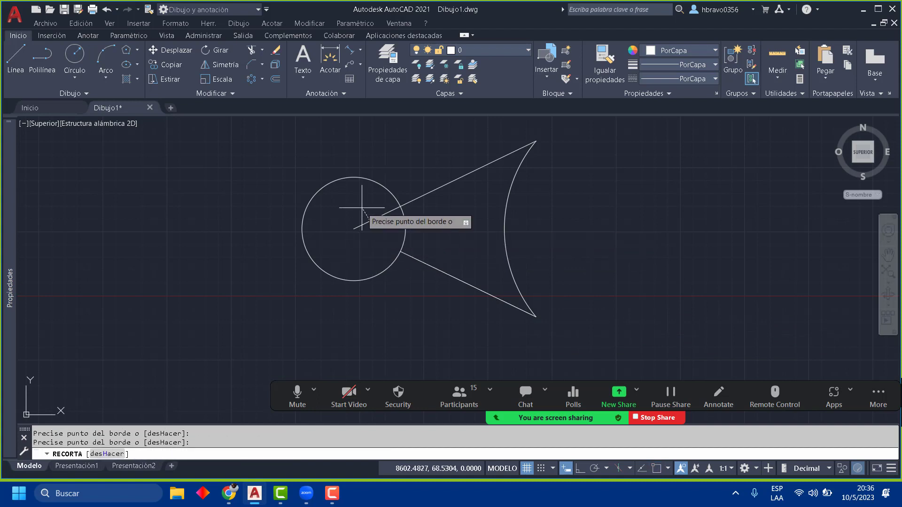
{"action": "left_click", "coordinate": [360, 210]}
{"action": "key", "text": "Return"}
Step: Trim away the circle's right-hand portion between the two slanted lines
{"action": "scroll", "coordinate": [497, 295], "scroll_direction": "down", "scroll_amount": 2}
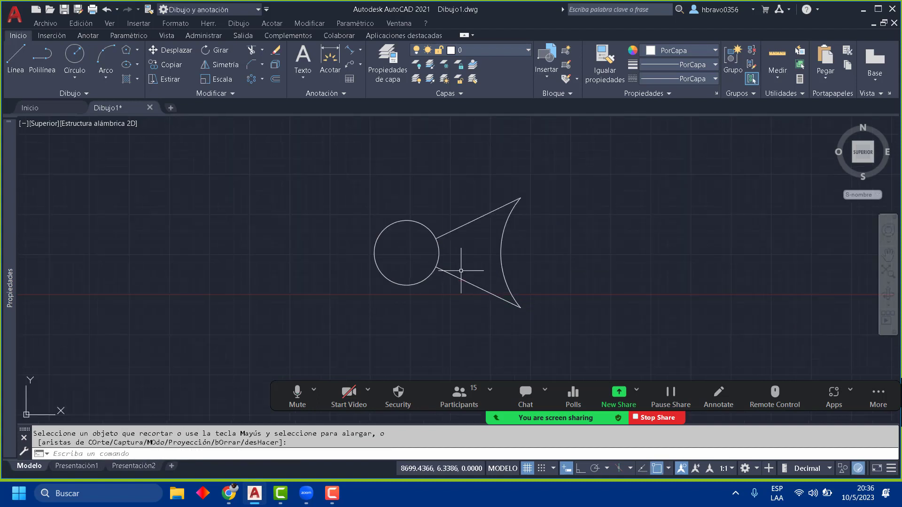
{"action": "key", "text": "Return"}
{"action": "left_click", "coordinate": [449, 255]}
{"action": "left_click", "coordinate": [424, 249]}
{"action": "key", "text": "Return"}
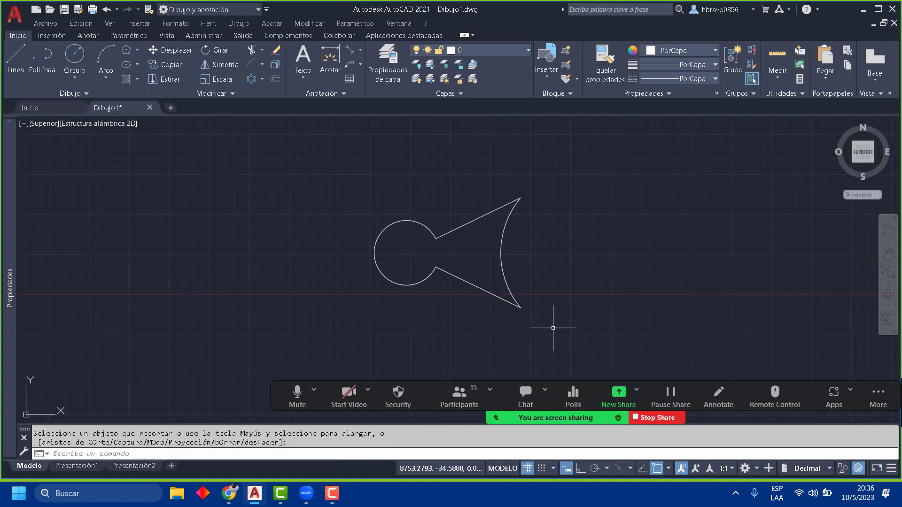
Step: With ortho mode on, mirror the two lines and the arc across a vertical axis through the circle's center, keeping the originals
{"action": "left_click", "coordinate": [553, 328]}
{"action": "left_click", "coordinate": [462, 167]}
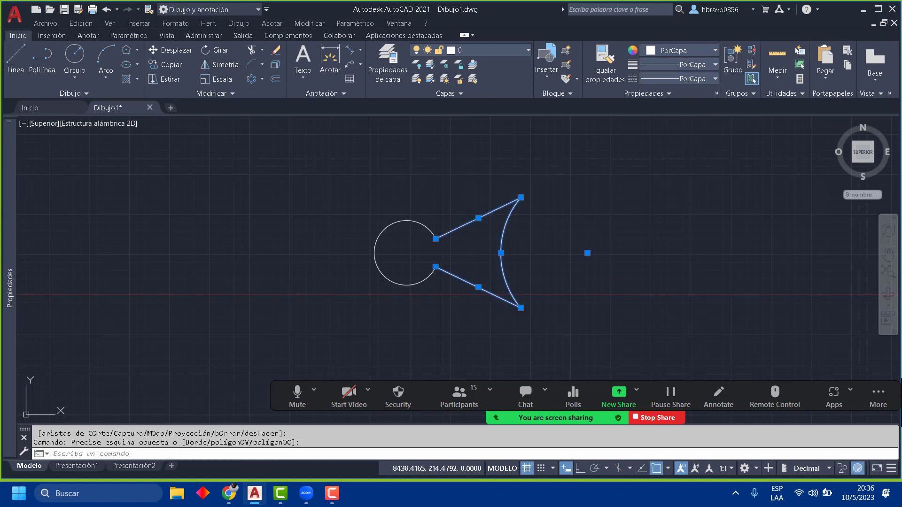
{"action": "left_click", "coordinate": [220, 65]}
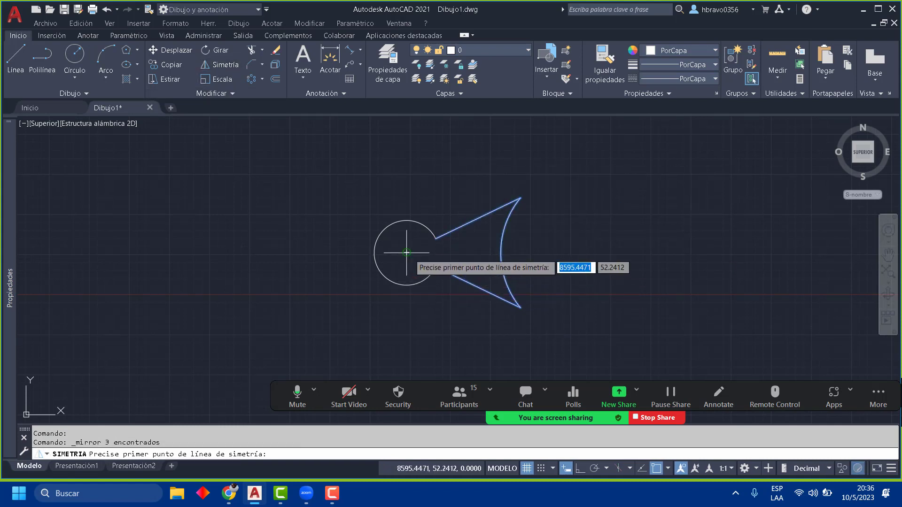
{"action": "left_click", "coordinate": [406, 253]}
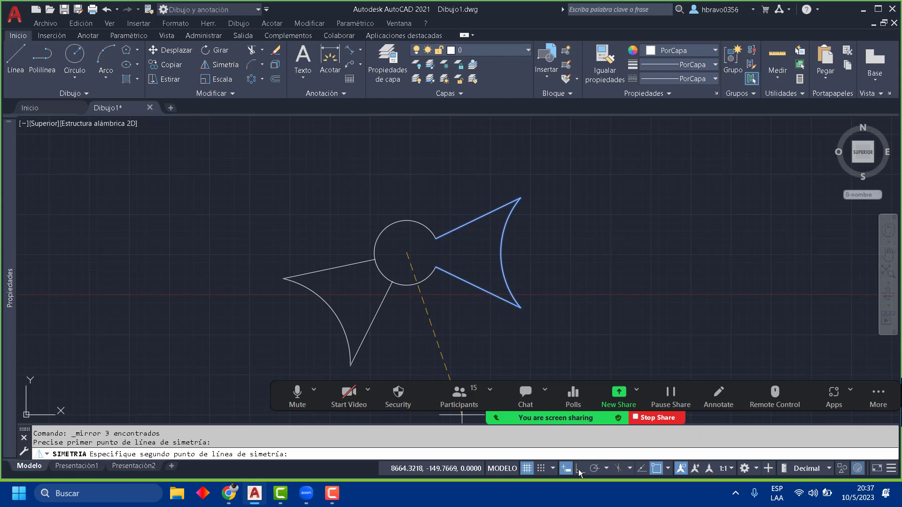
{"action": "left_click", "coordinate": [579, 469]}
{"action": "left_click", "coordinate": [420, 325]}
{"action": "key", "text": "Return"}
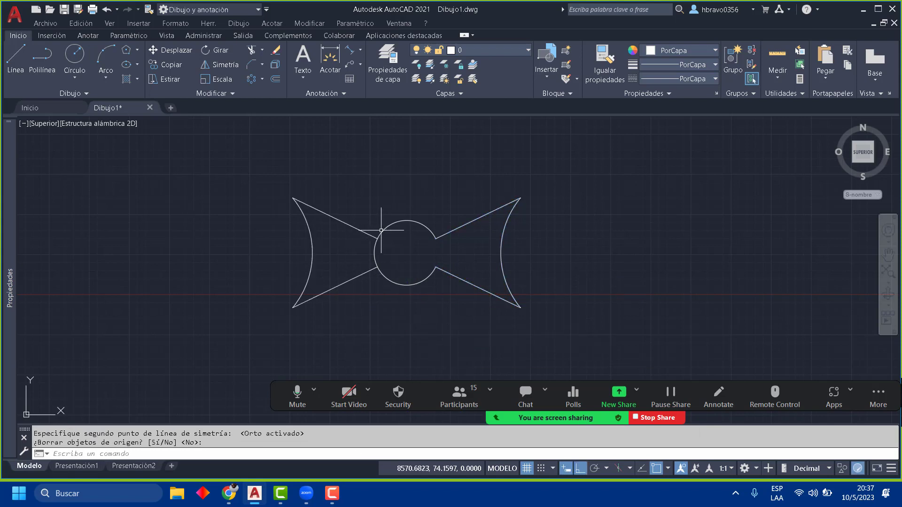
Step: Trim the circle's left-hand portion between the mirrored lines and group the whole bow-tie shape
{"action": "left_click_drag", "start_coordinate": [398, 261], "coordinate": [362, 252]}
{"action": "scroll", "coordinate": [404, 301], "scroll_direction": "down", "scroll_amount": 7}
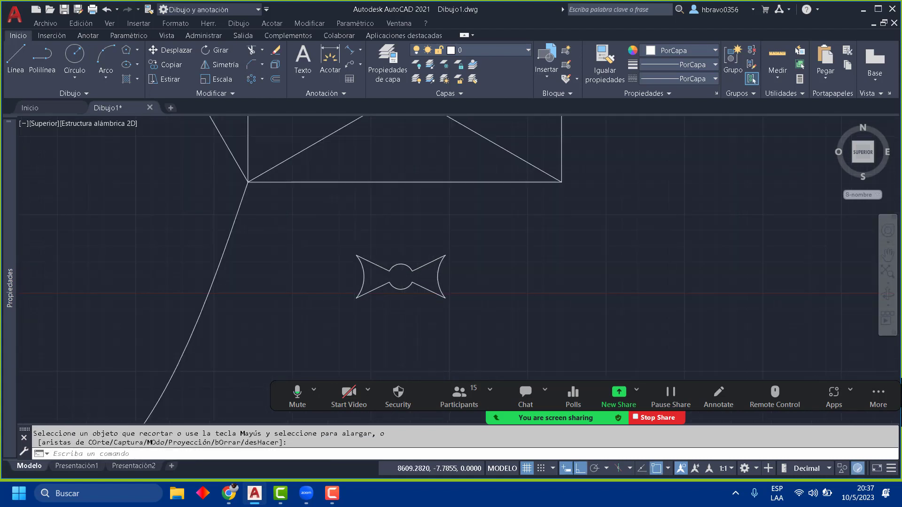
{"action": "left_click", "coordinate": [477, 317]}
{"action": "left_click", "coordinate": [351, 256]}
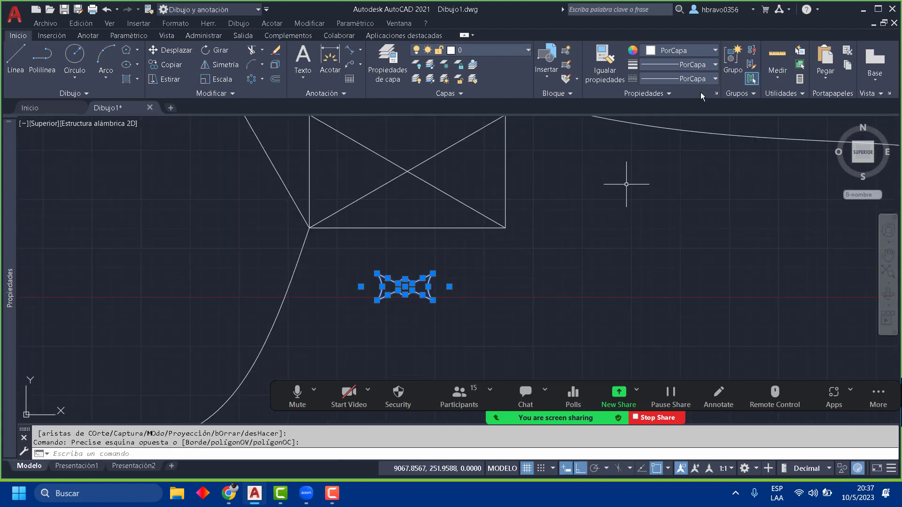
{"action": "scroll", "coordinate": [402, 295], "scroll_direction": "up", "scroll_amount": 4}
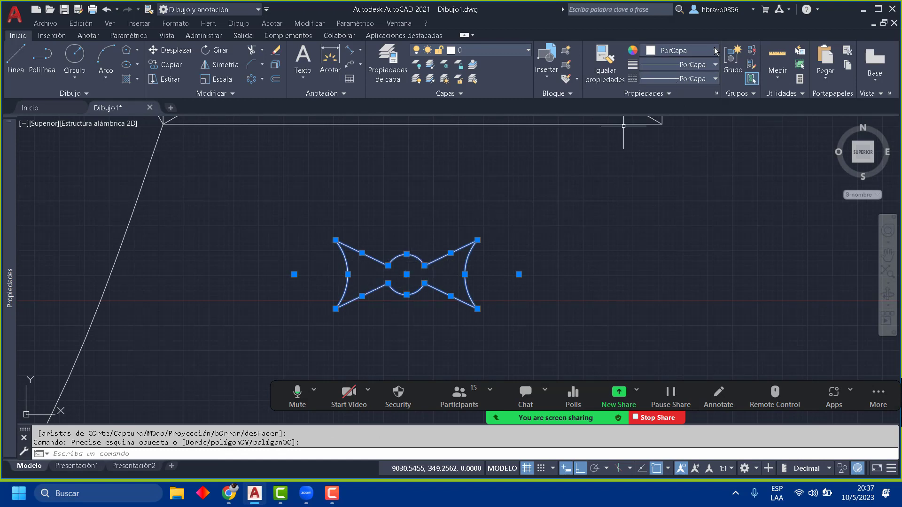
{"action": "left_click", "coordinate": [732, 58]}
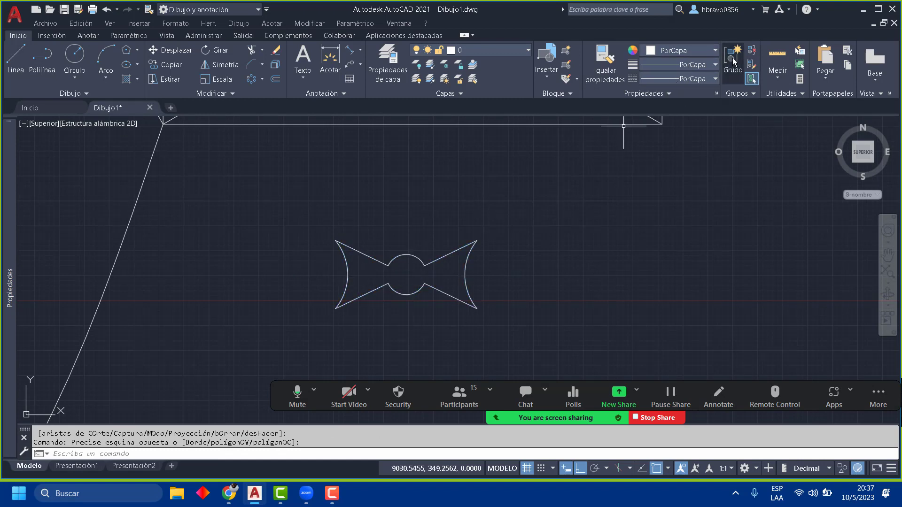
Step: Move the grouped bow-tie by its center onto the spline, just below the star's lower-left corner
{"action": "left_click", "coordinate": [443, 256]}
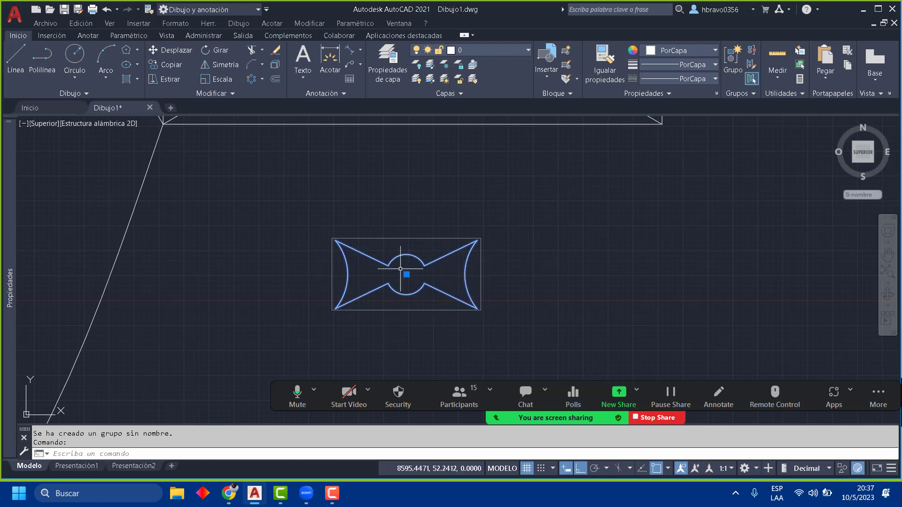
{"action": "left_click", "coordinate": [406, 275]}
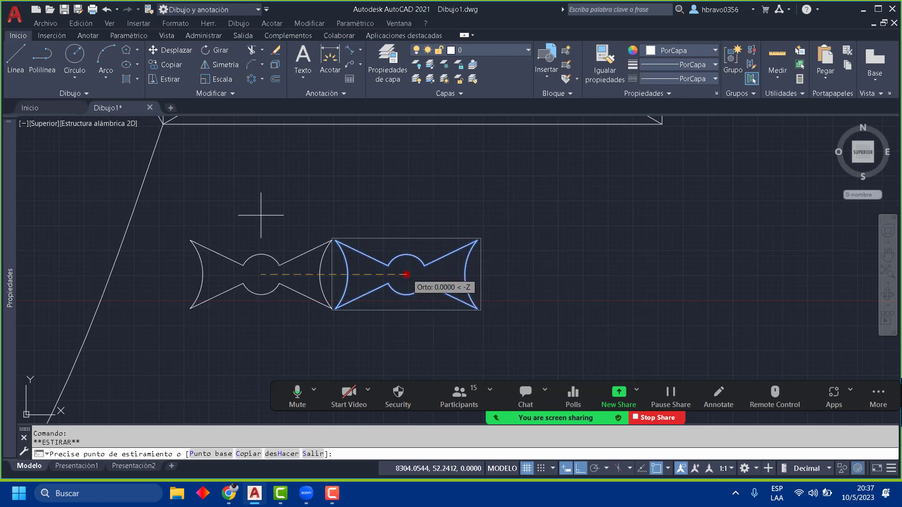
{"action": "left_click", "coordinate": [147, 170]}
Step: Try to rotate the grouped bow-tie about its center by picking a horizontal direction
{"action": "scroll", "coordinate": [148, 188], "scroll_direction": "up", "scroll_amount": 2}
{"action": "middle_click_drag", "start_coordinate": [205, 254], "coordinate": [377, 309]}
{"action": "scroll", "coordinate": [372, 254], "scroll_direction": "down", "scroll_amount": 2}
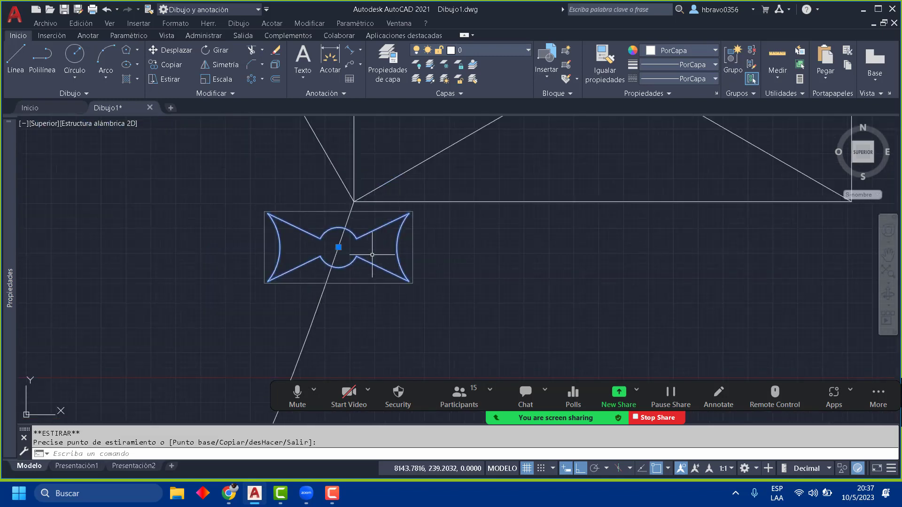
{"action": "scroll", "coordinate": [335, 244], "scroll_direction": "down", "scroll_amount": 3}
{"action": "middle_click_drag", "start_coordinate": [322, 272], "coordinate": [369, 136]}
{"action": "scroll", "coordinate": [376, 192], "scroll_direction": "down", "scroll_amount": 1}
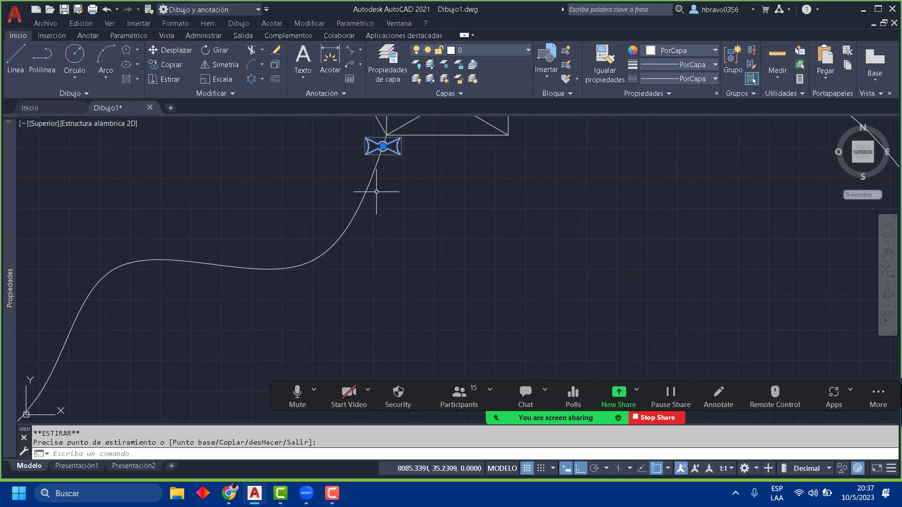
{"action": "middle_click_drag", "start_coordinate": [340, 224], "coordinate": [351, 312]}
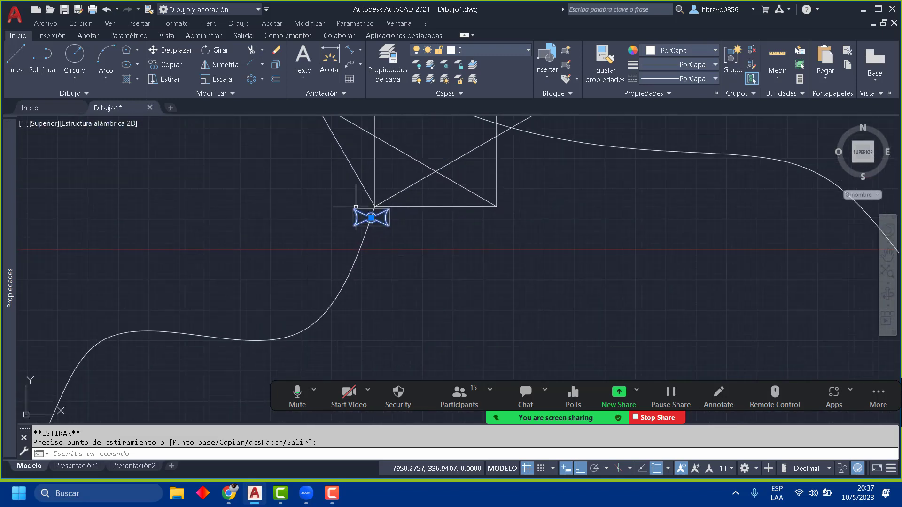
{"action": "scroll", "coordinate": [394, 243], "scroll_direction": "up", "scroll_amount": 6}
{"action": "scroll", "coordinate": [409, 237], "scroll_direction": "down", "scroll_amount": 2}
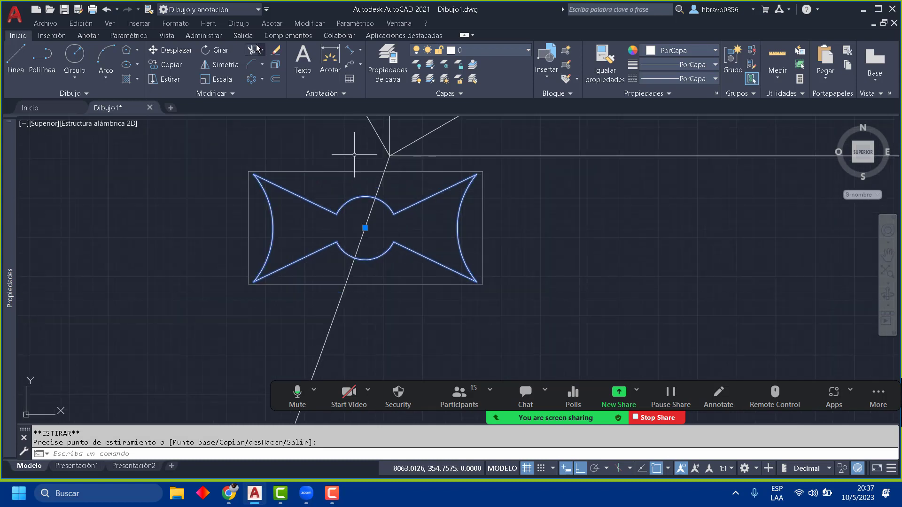
{"action": "left_click", "coordinate": [214, 50]}
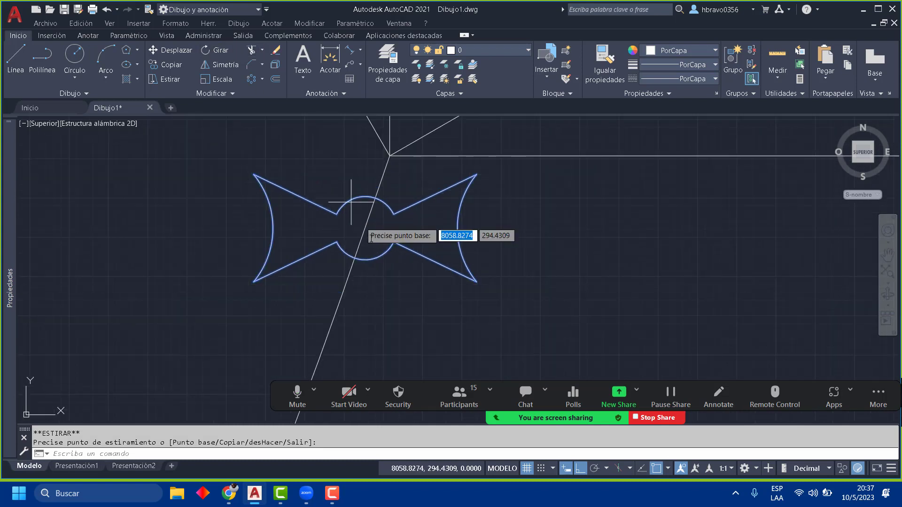
{"action": "left_click", "coordinate": [366, 228]}
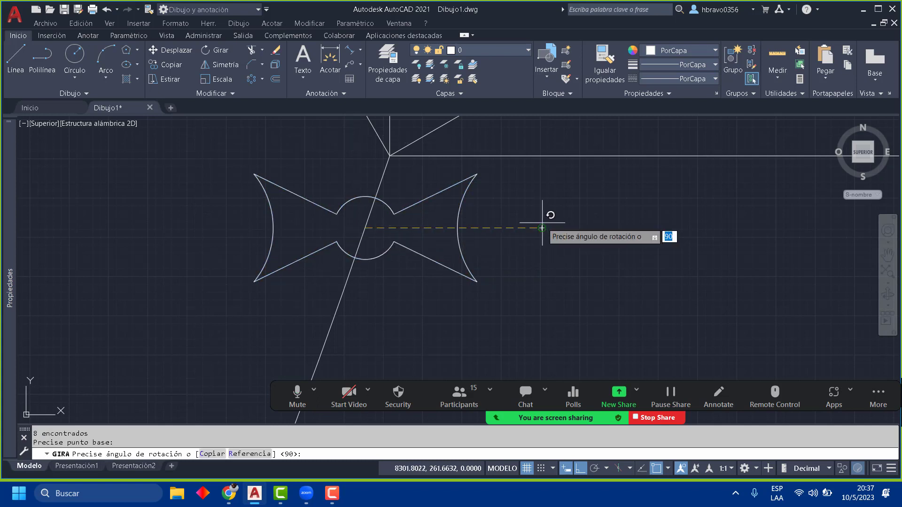
{"action": "left_click", "coordinate": [519, 228]}
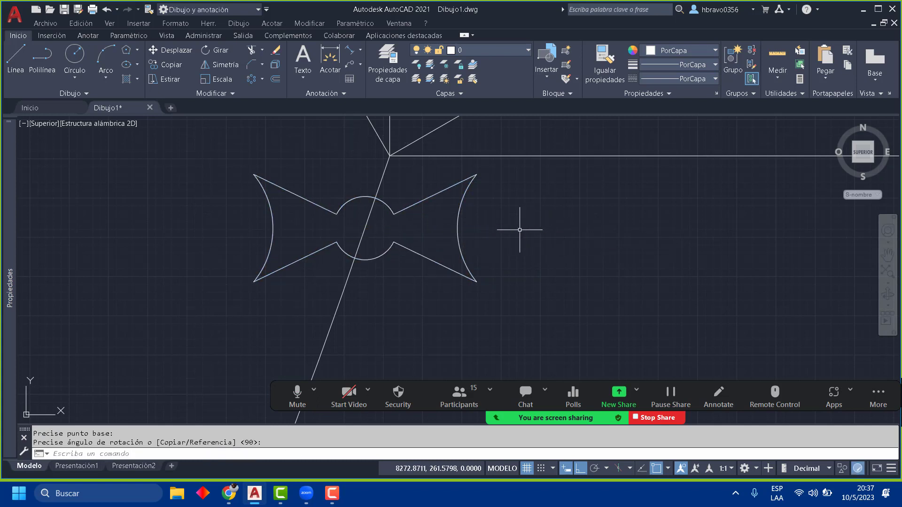
Step: With ortho mode off, rotate the grouped bow-tie freehand about its center so it sits roughly perpendicular to the spline
{"action": "left_click", "coordinate": [457, 228]}
{"action": "left_click", "coordinate": [310, 143]}
{"action": "left_click", "coordinate": [217, 50]}
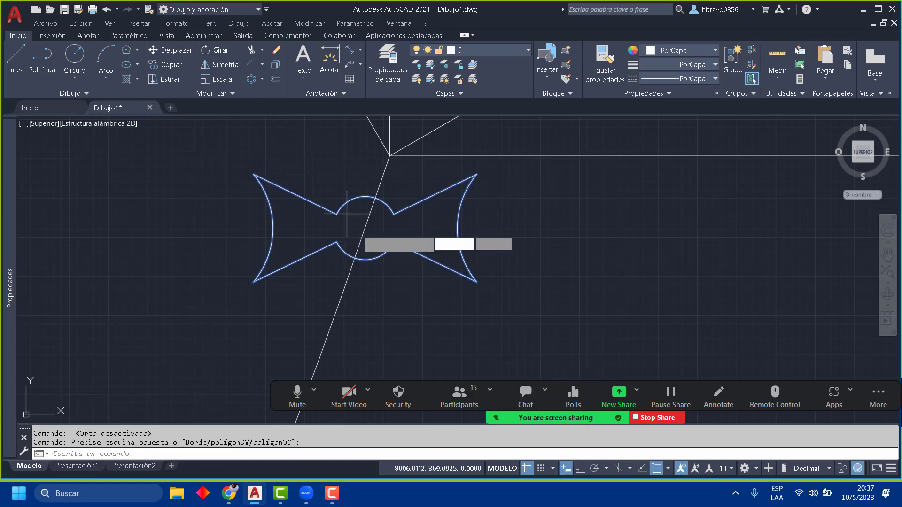
{"action": "left_click", "coordinate": [365, 228]}
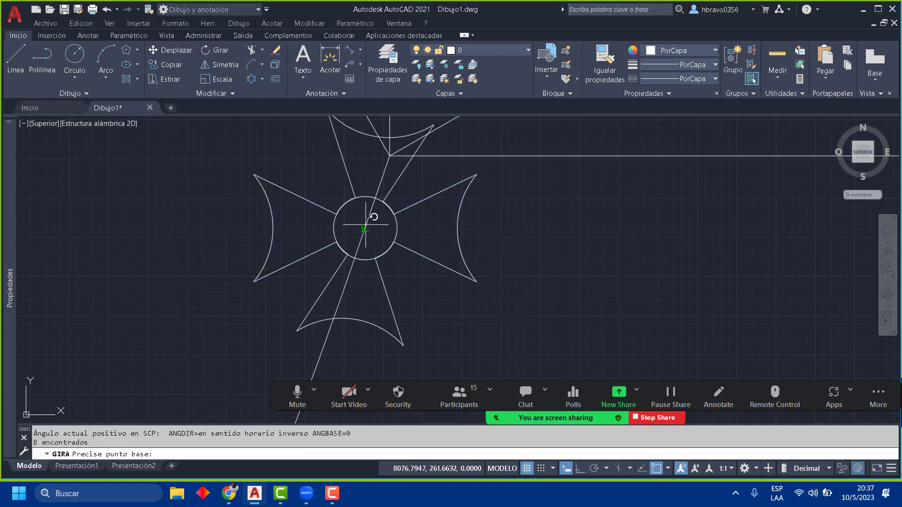
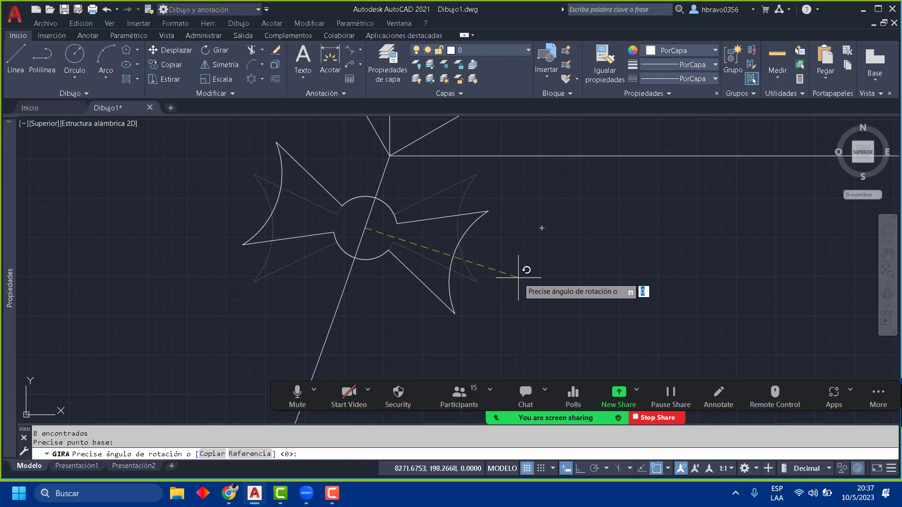
{"action": "left_click", "coordinate": [520, 278]}
Step: Create an associative path array of the grouped bow-tie along the spline descending from the star's lower-left corner, keeping the default settings
{"action": "scroll", "coordinate": [519, 277], "scroll_direction": "down", "scroll_amount": 3}
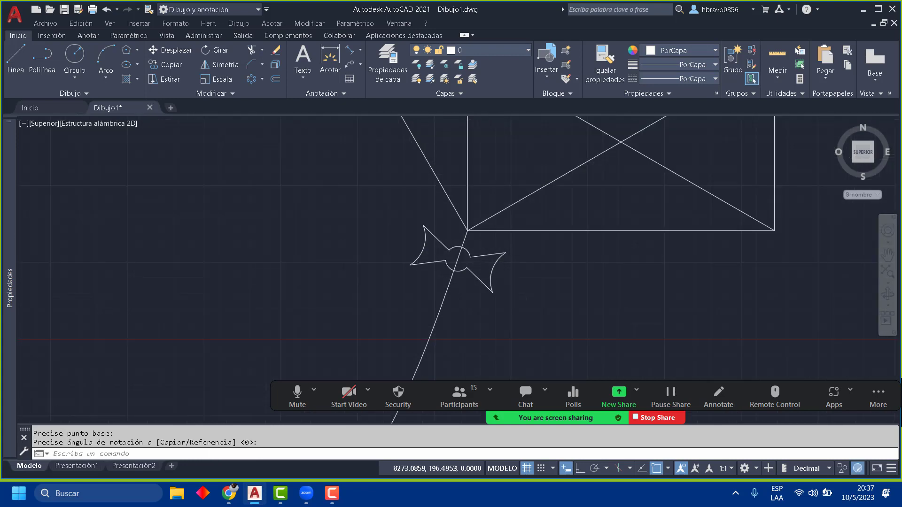
{"action": "middle_click_drag", "start_coordinate": [477, 264], "coordinate": [423, 228]}
{"action": "scroll", "coordinate": [416, 224], "scroll_direction": "up", "scroll_amount": 4}
{"action": "scroll", "coordinate": [410, 224], "scroll_direction": "down", "scroll_amount": 4}
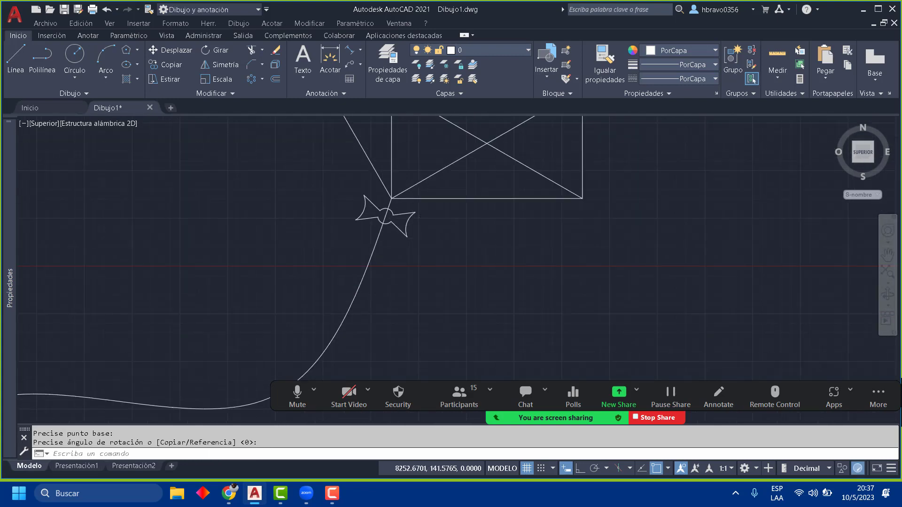
{"action": "scroll", "coordinate": [420, 242], "scroll_direction": "down", "scroll_amount": 4}
{"action": "middle_click_drag", "start_coordinate": [171, 343], "coordinate": [224, 265]}
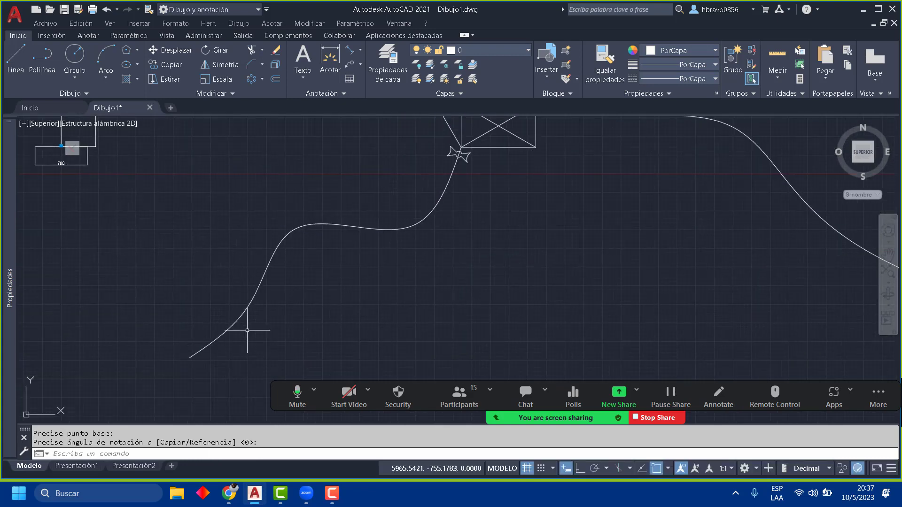
{"action": "left_click", "coordinate": [263, 78]}
{"action": "left_click", "coordinate": [284, 123]}
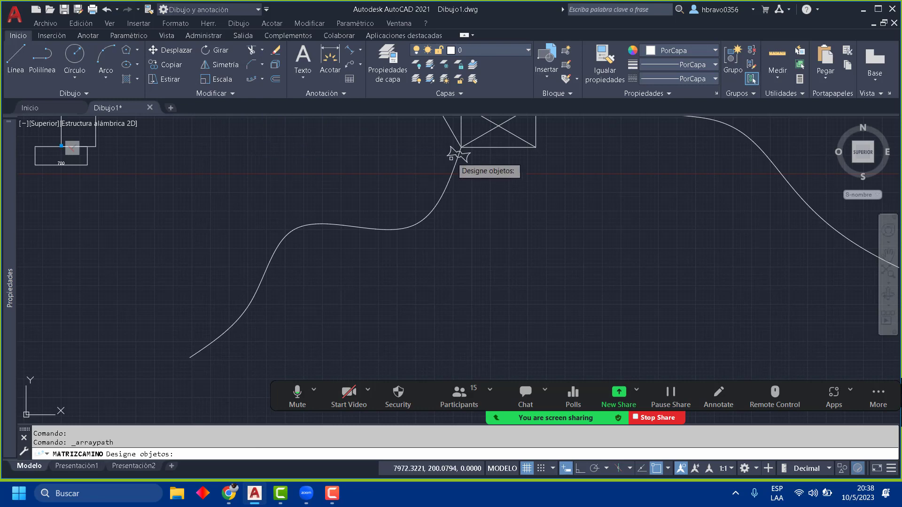
{"action": "key", "text": "Return"}
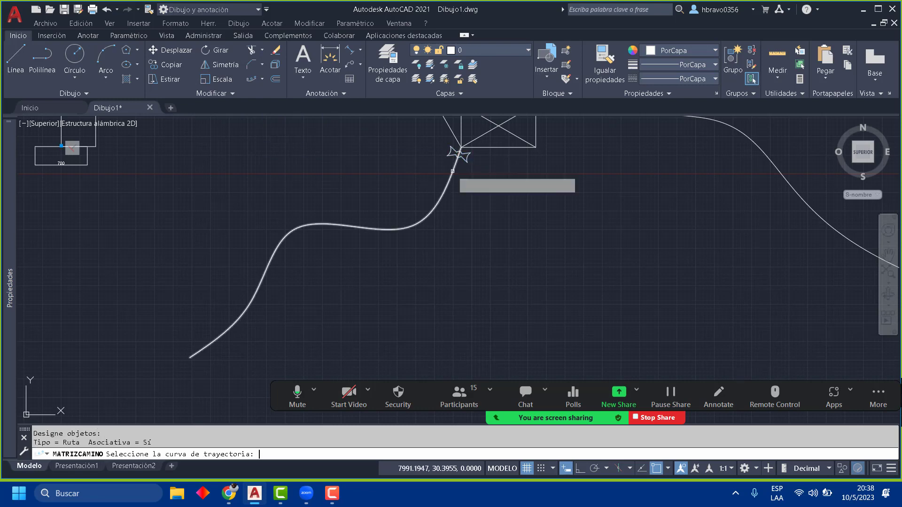
{"action": "left_click", "coordinate": [452, 171]}
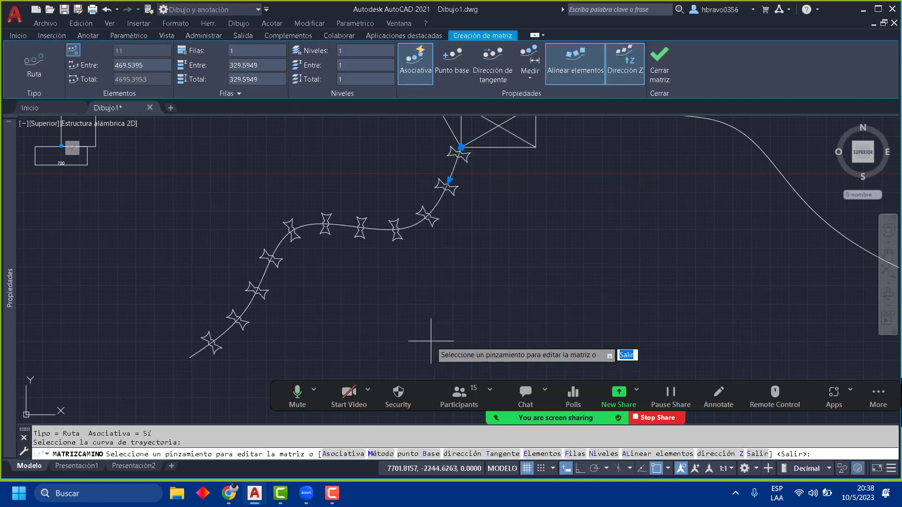
{"action": "key", "text": "Return"}
{"action": "scroll", "coordinate": [422, 320], "scroll_direction": "down", "scroll_amount": 1}
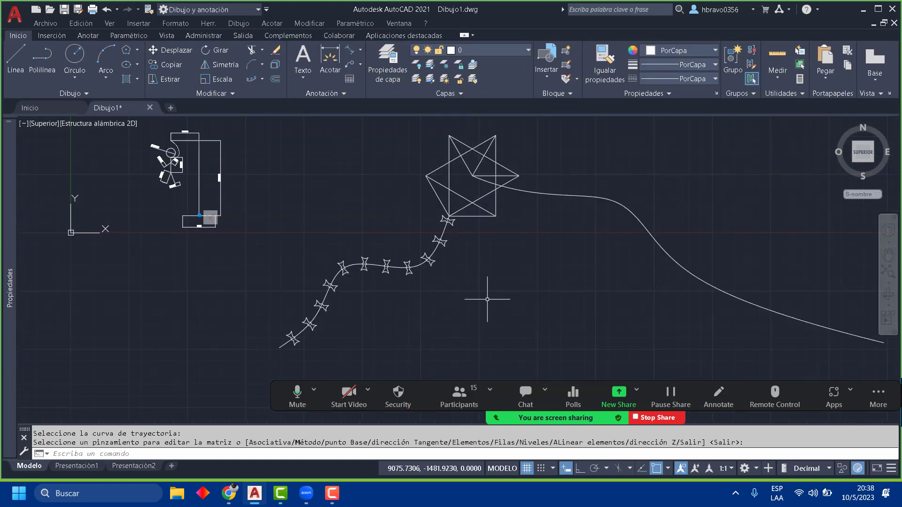
Step: Explode the bow-tie path array into separate objects
{"action": "scroll", "coordinate": [511, 211], "scroll_direction": "down", "scroll_amount": 4}
{"action": "middle_click_drag", "start_coordinate": [578, 244], "coordinate": [460, 241]}
{"action": "scroll", "coordinate": [413, 207], "scroll_direction": "up", "scroll_amount": 4}
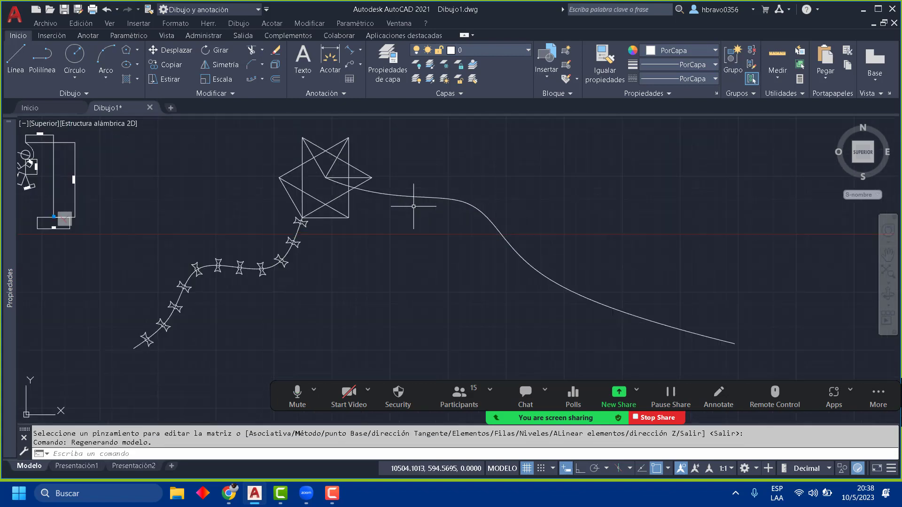
{"action": "scroll", "coordinate": [414, 206], "scroll_direction": "down", "scroll_amount": 2}
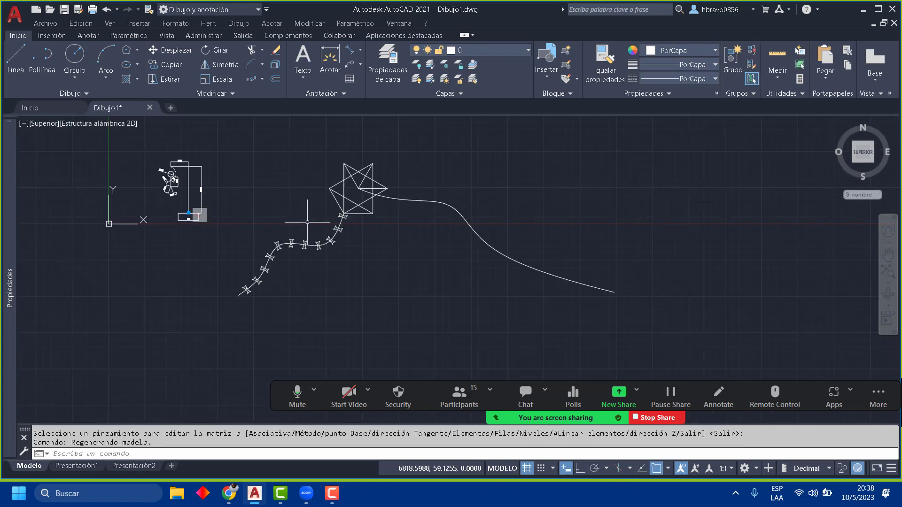
{"action": "scroll", "coordinate": [307, 223], "scroll_direction": "up", "scroll_amount": 3}
{"action": "left_click", "coordinate": [349, 225]}
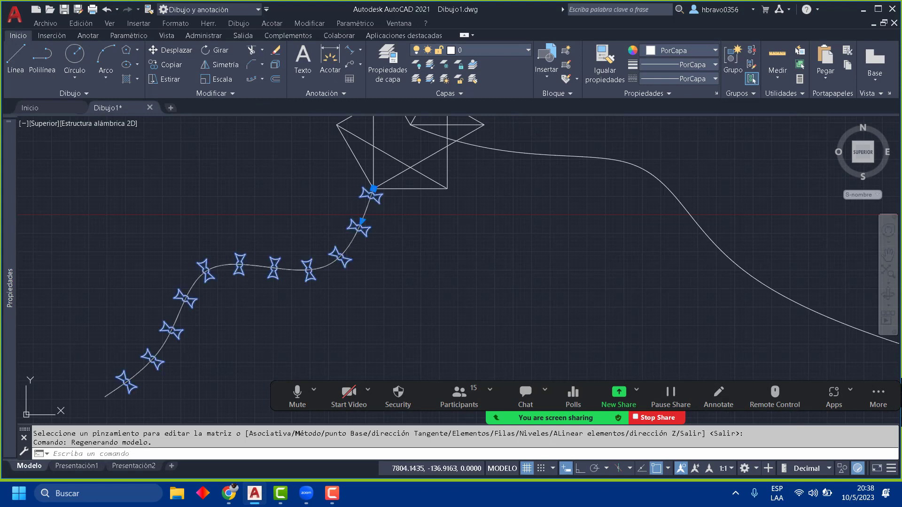
{"action": "left_click", "coordinate": [10, 37]}
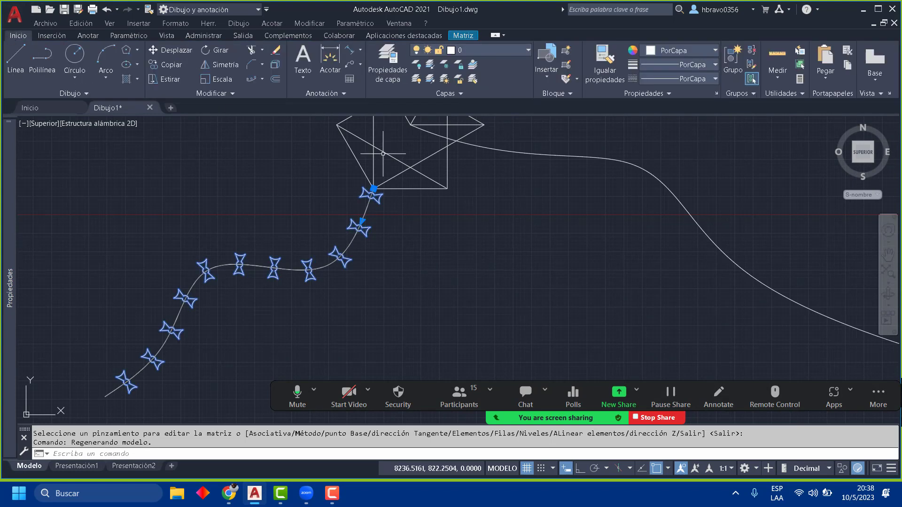
{"action": "left_click", "coordinate": [276, 65]}
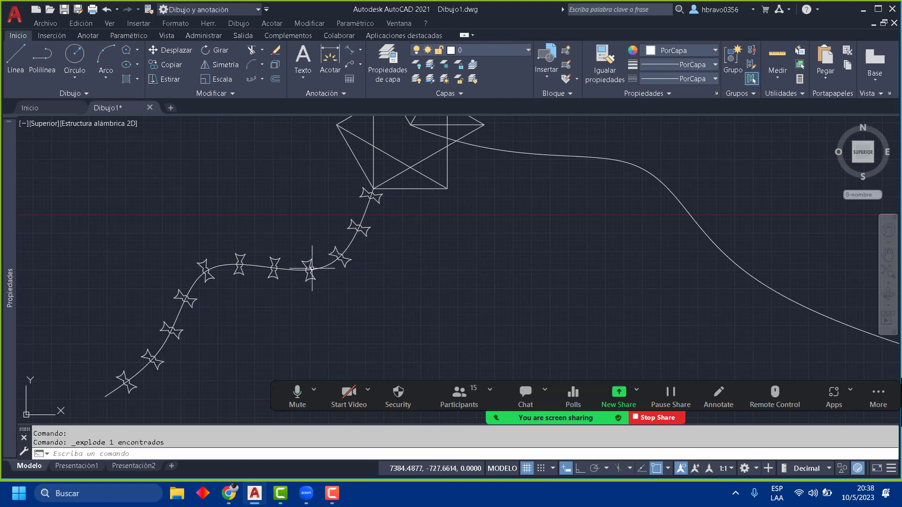
Step: Check how the exploded bow-ties behave by selecting part of the second one, and inspect the copies along the spline
{"action": "left_click", "coordinate": [351, 224]}
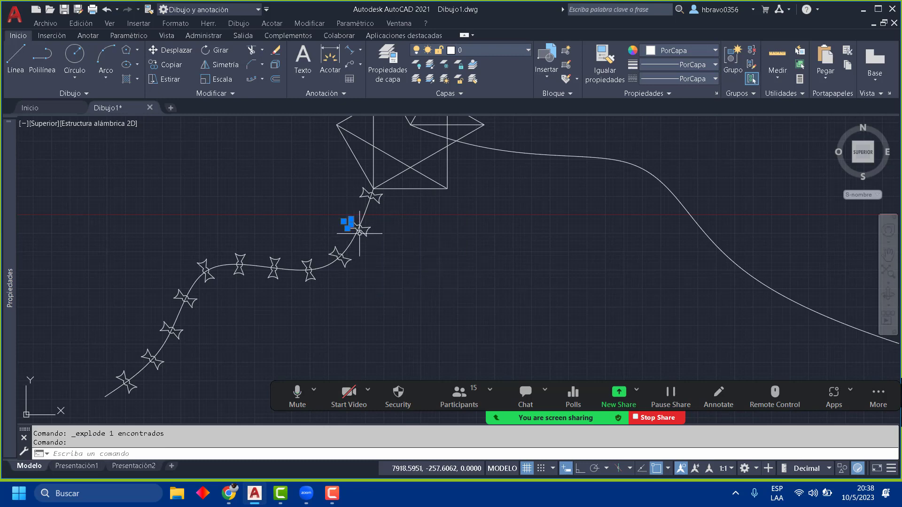
{"action": "scroll", "coordinate": [361, 229], "scroll_direction": "up", "scroll_amount": 6}
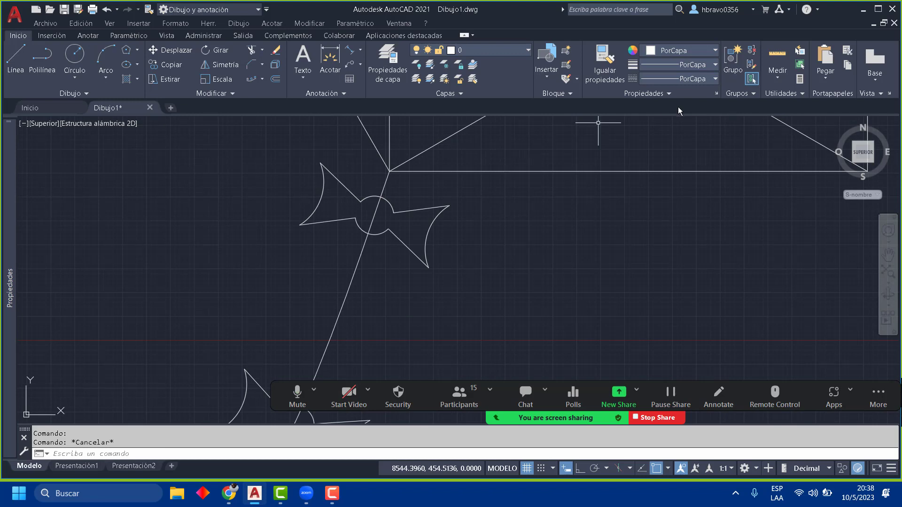
{"action": "scroll", "coordinate": [383, 198], "scroll_direction": "down", "scroll_amount": 2}
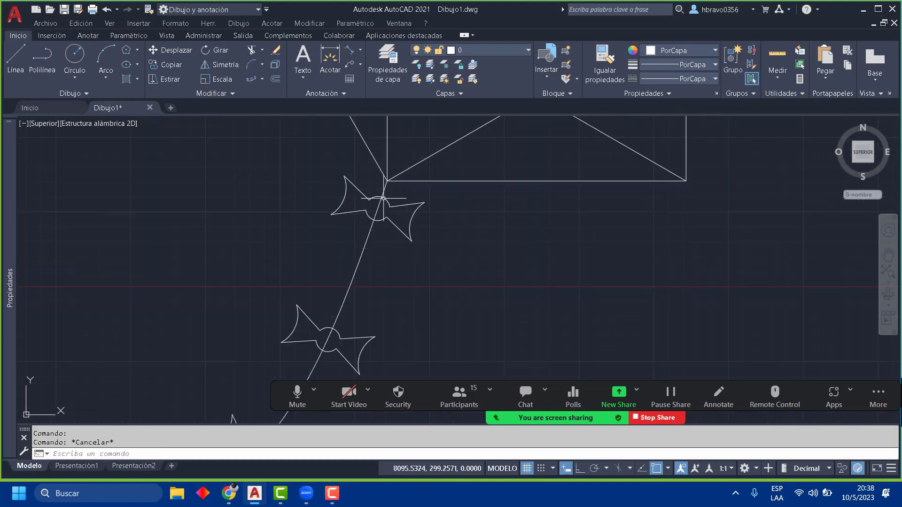
{"action": "scroll", "coordinate": [348, 184], "scroll_direction": "down", "scroll_amount": 4}
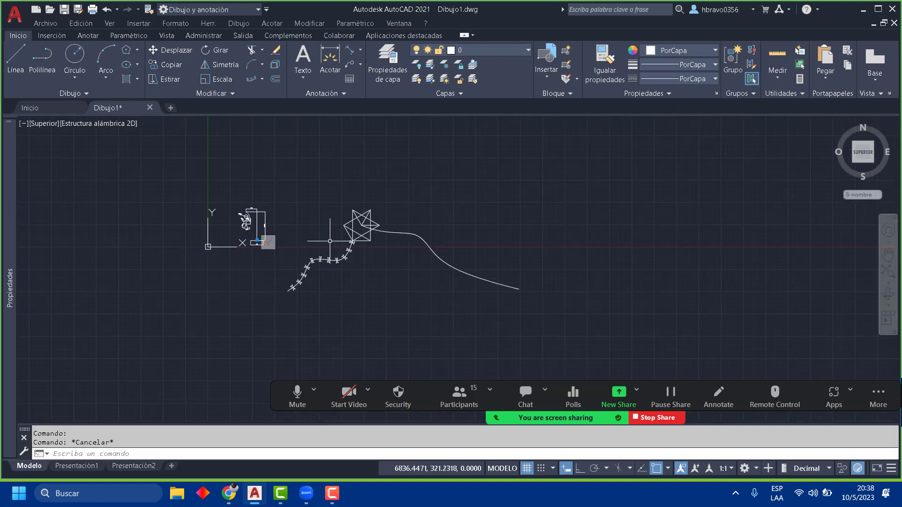
{"action": "scroll", "coordinate": [281, 278], "scroll_direction": "up", "scroll_amount": 2}
{"action": "scroll", "coordinate": [393, 265], "scroll_direction": "down", "scroll_amount": 2}
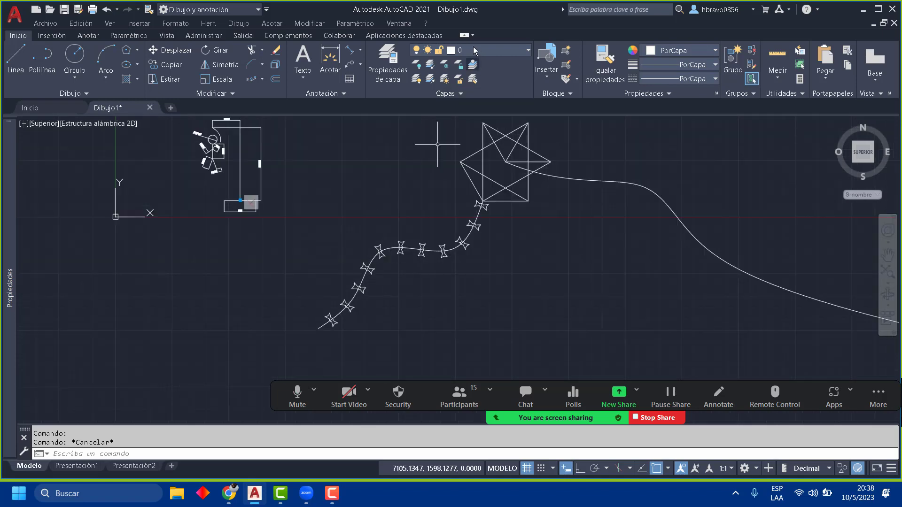
{"action": "scroll", "coordinate": [529, 198], "scroll_direction": "down", "scroll_amount": 2}
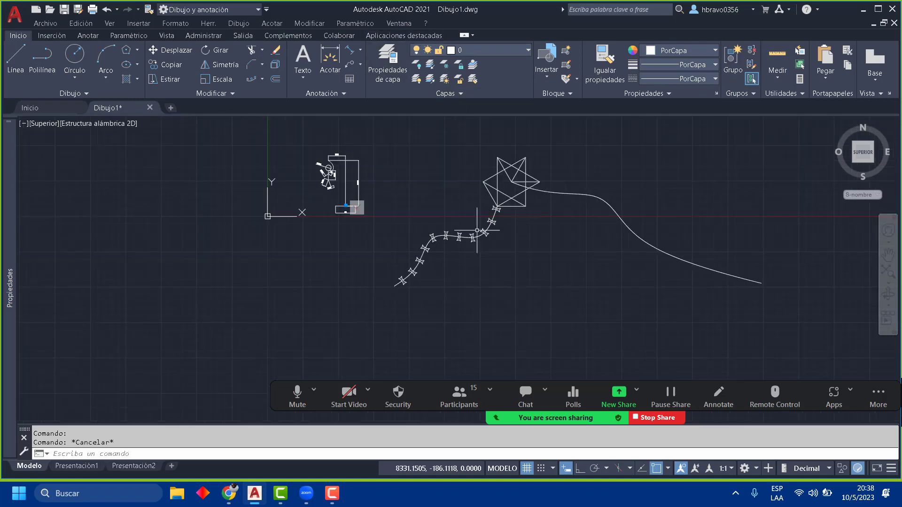
{"action": "scroll", "coordinate": [409, 253], "scroll_direction": "up", "scroll_amount": 4}
{"action": "middle_click_drag", "start_coordinate": [656, 226], "coordinate": [451, 276]}
{"action": "scroll", "coordinate": [394, 202], "scroll_direction": "up", "scroll_amount": 2}
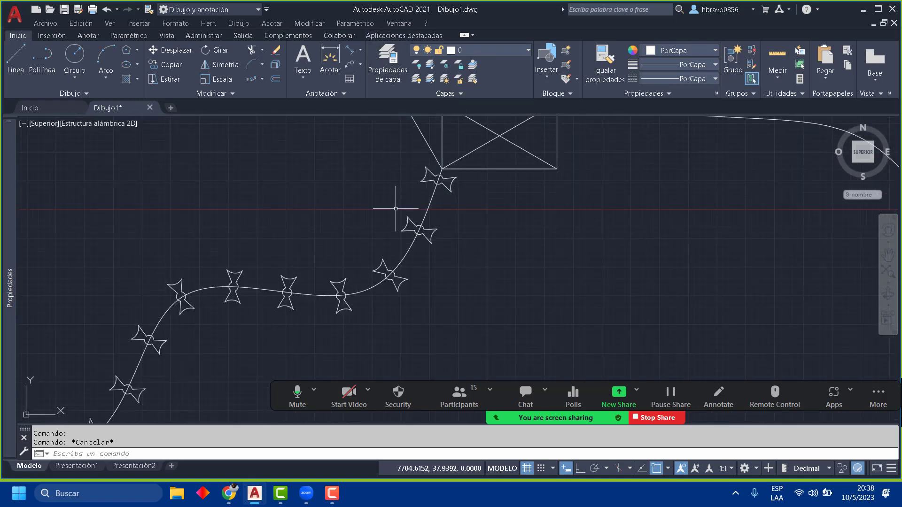
Step: Group all the lines and arcs of the second bow-tie below the star
{"action": "left_click", "coordinate": [404, 216]}
{"action": "left_click", "coordinate": [462, 250]}
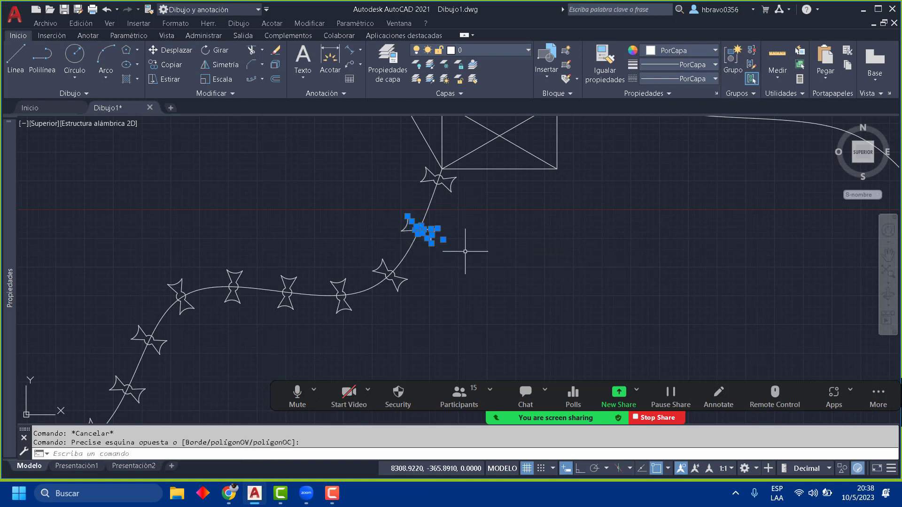
{"action": "left_click", "coordinate": [395, 207]}
{"action": "left_click", "coordinate": [480, 254]}
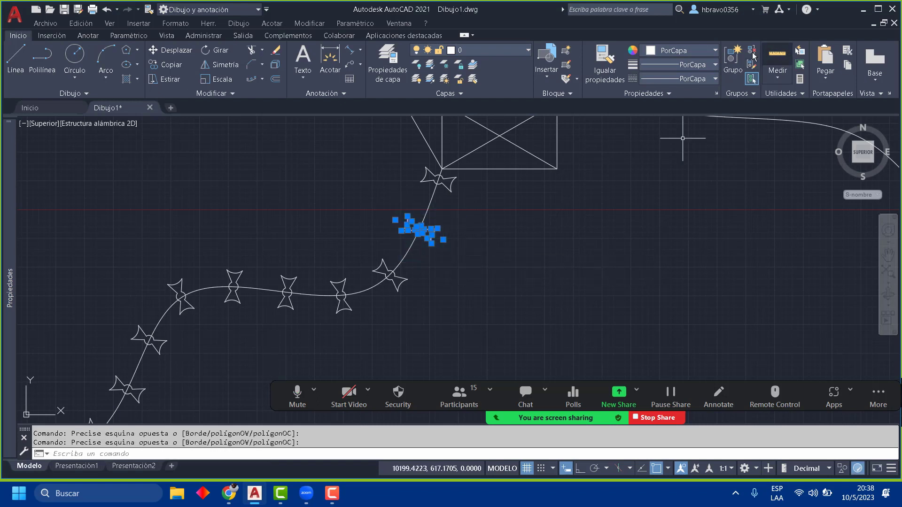
{"action": "left_click", "coordinate": [737, 59]}
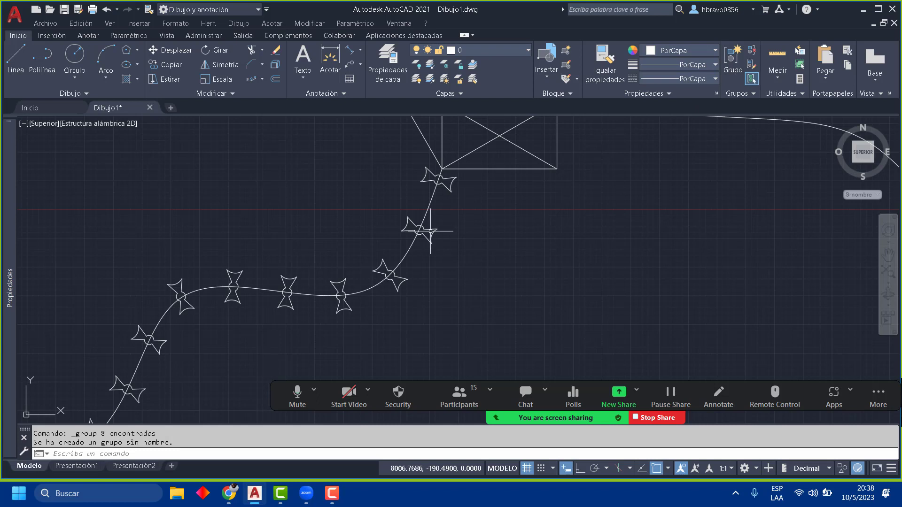
Step: Try to match the properties of the second bow-tie onto the first one
{"action": "left_click", "coordinate": [148, 9]}
{"action": "left_click", "coordinate": [431, 231]}
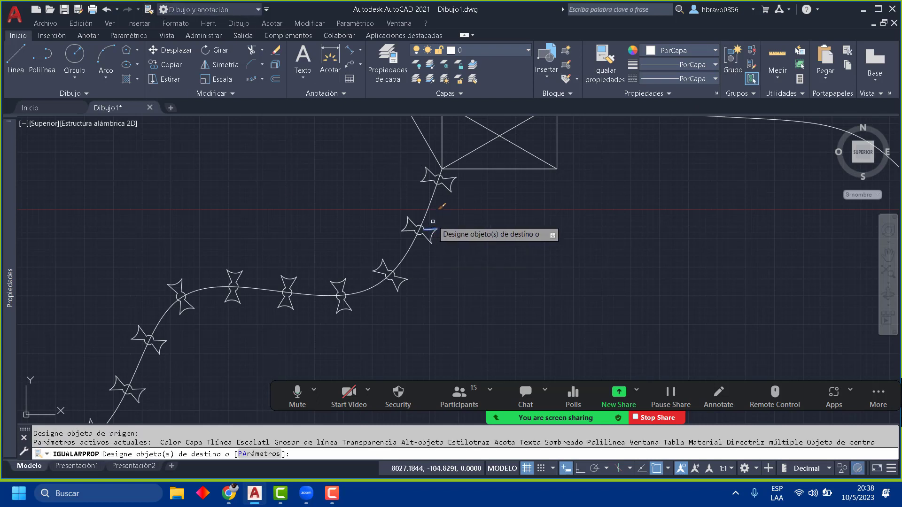
{"action": "left_click", "coordinate": [450, 188]}
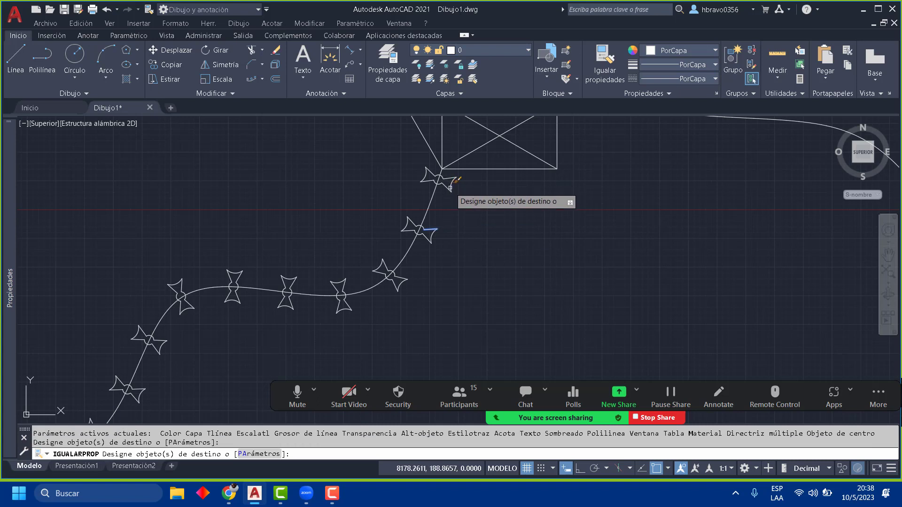
{"action": "left_click", "coordinate": [450, 187]}
{"action": "key", "text": "Escape"}
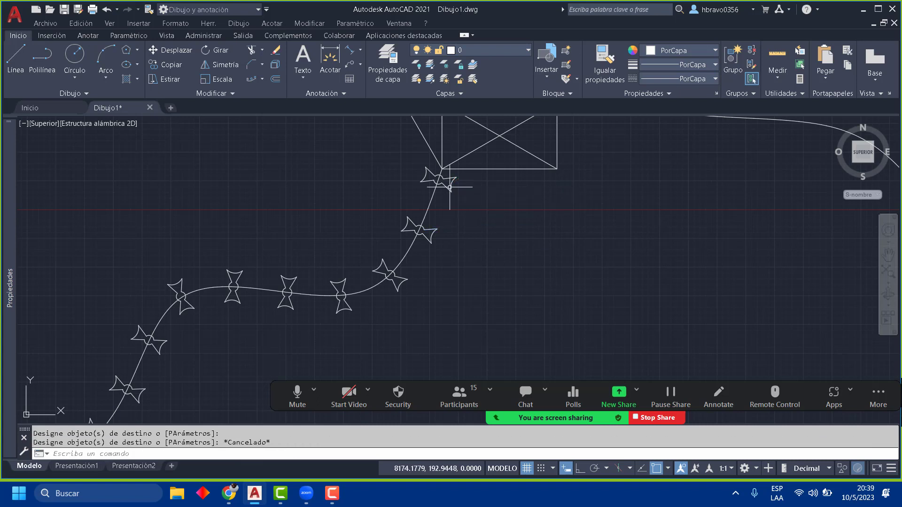
Step: Group all the lines and arcs of the first bow-tie, just below the star's lower-left corner
{"action": "scroll", "coordinate": [449, 188], "scroll_direction": "up", "scroll_amount": 6}
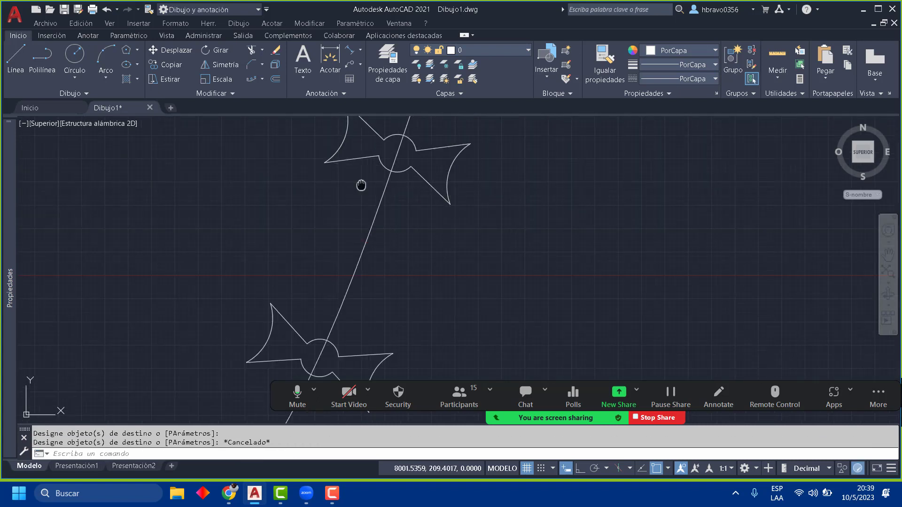
{"action": "scroll", "coordinate": [361, 185], "scroll_direction": "down", "scroll_amount": 2}
{"action": "left_click", "coordinate": [310, 154]}
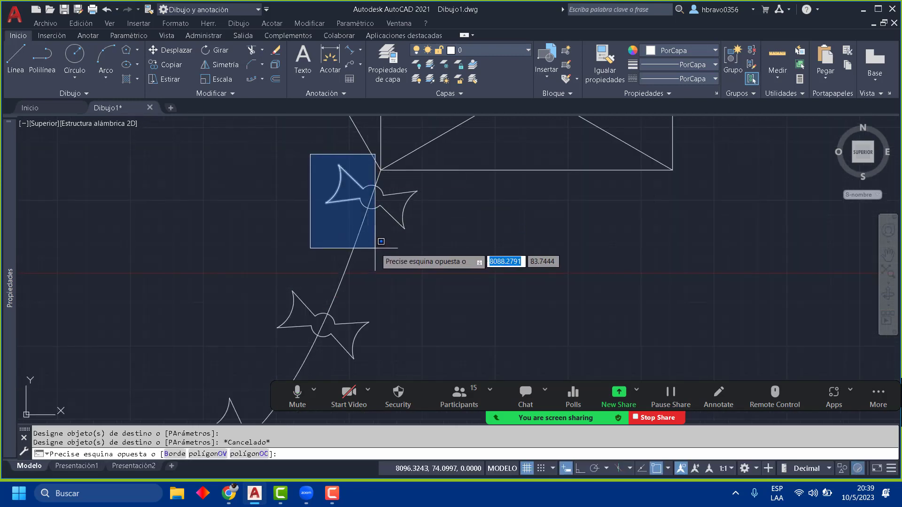
{"action": "left_click", "coordinate": [424, 233]}
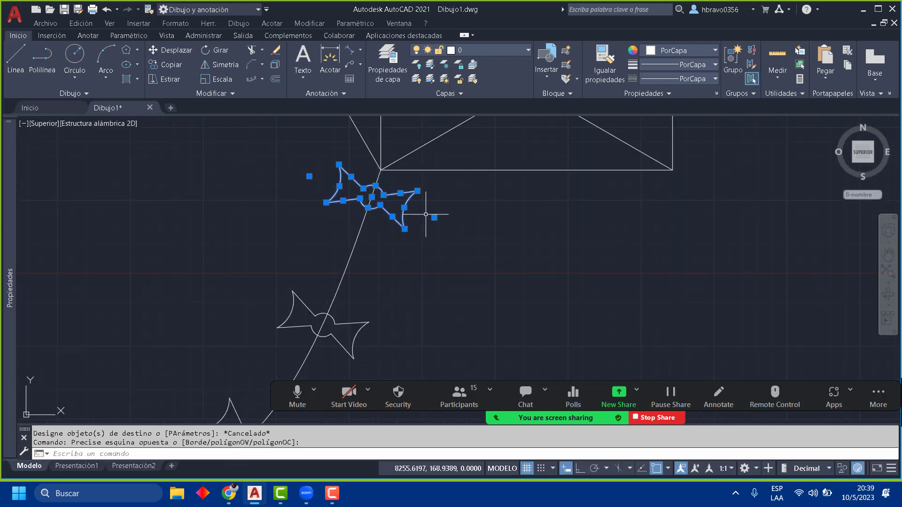
{"action": "left_click", "coordinate": [731, 54]}
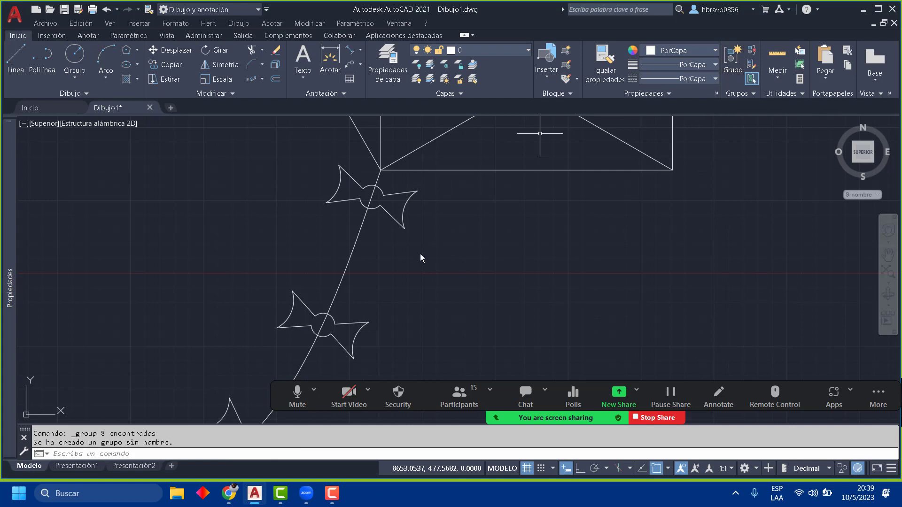
Step: Group the lines and arcs of the third bow-tie below the star, and separately those of the fourth
{"action": "scroll", "coordinate": [420, 253], "scroll_direction": "down", "scroll_amount": 3}
{"action": "middle_click_drag", "start_coordinate": [421, 253], "coordinate": [474, 144]}
{"action": "left_click", "coordinate": [383, 183]}
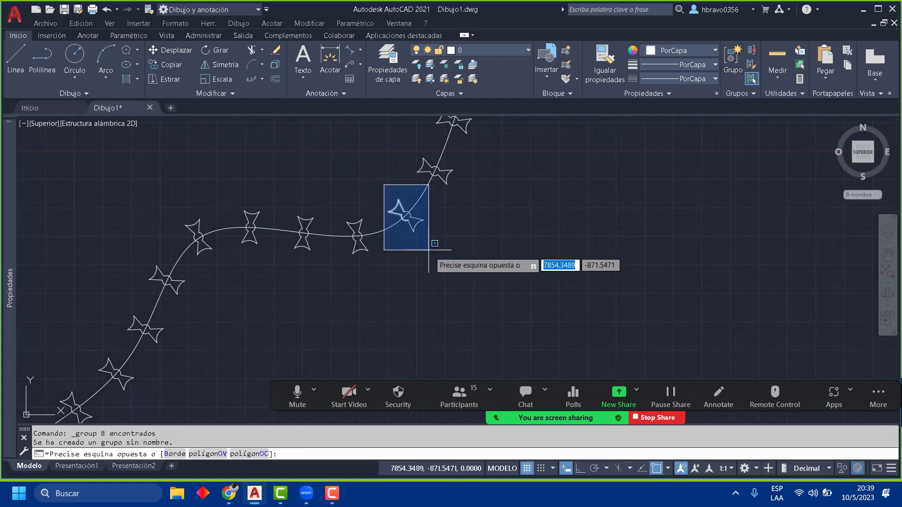
{"action": "left_click", "coordinate": [425, 249]}
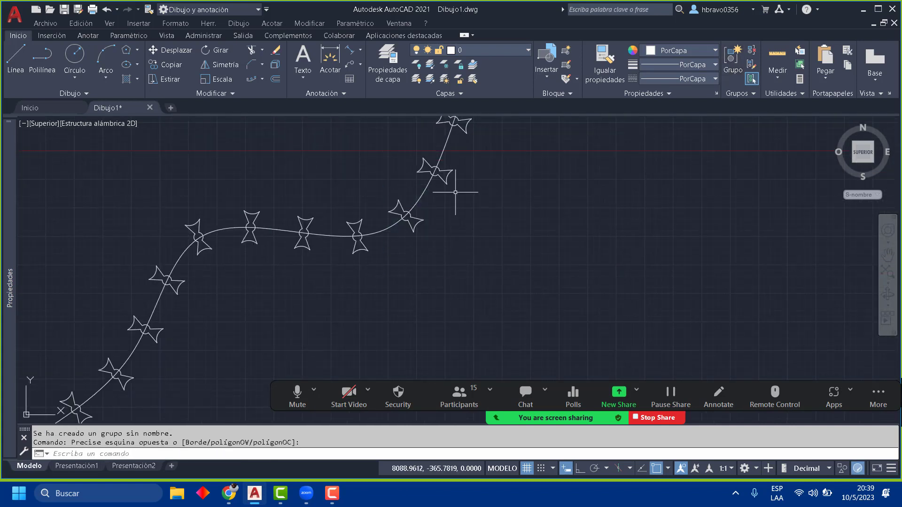
{"action": "left_click", "coordinate": [324, 207]}
{"action": "left_click", "coordinate": [381, 281]}
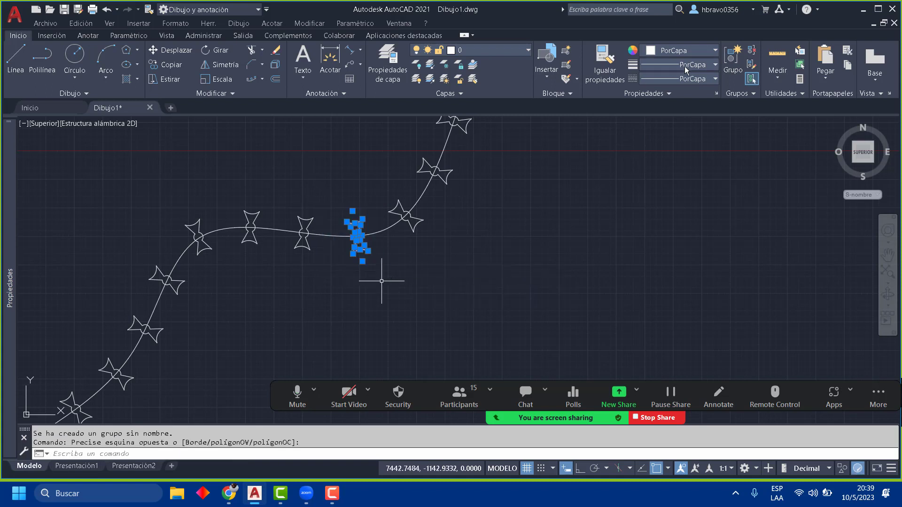
{"action": "key", "text": "Escape"}
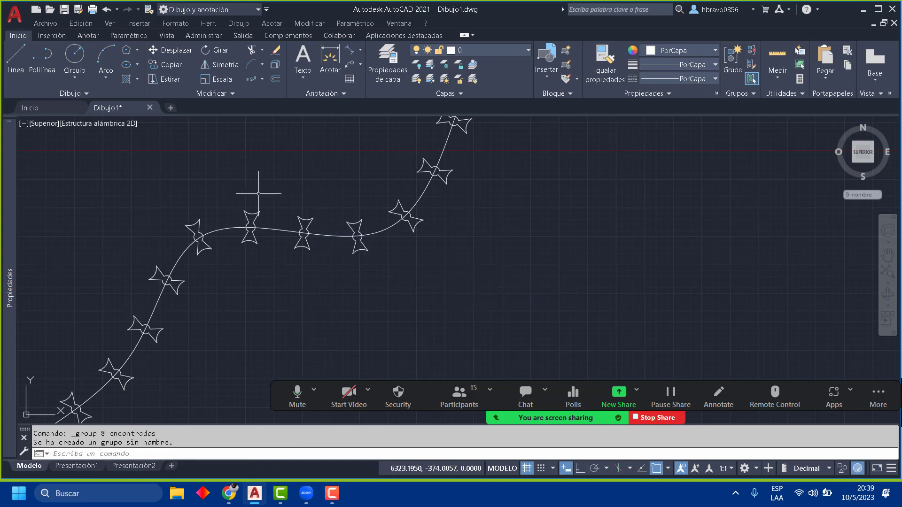
Step: Group the fifth bow-tie's objects, and make a separate group of the sixth bow-tie's objects along the spline
{"action": "left_click", "coordinate": [292, 208]}
{"action": "left_click", "coordinate": [324, 270]}
{"action": "left_click", "coordinate": [733, 60]}
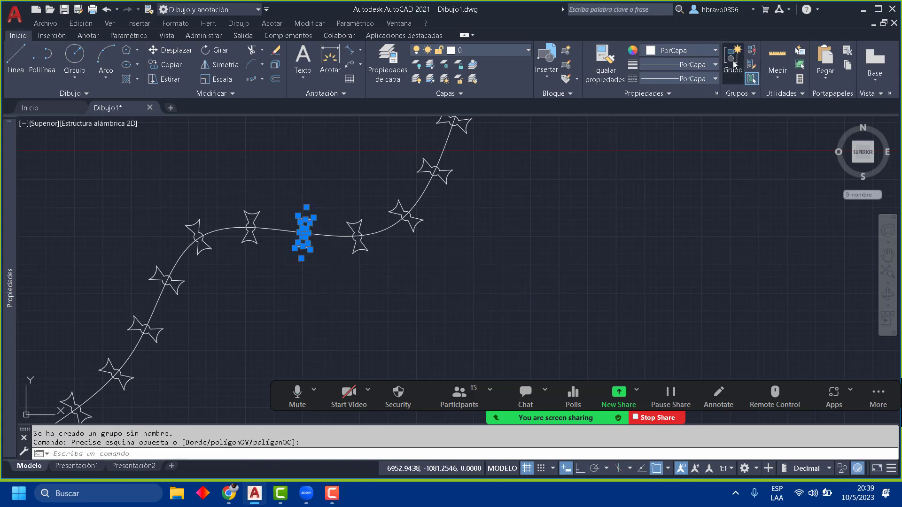
{"action": "middle_click_drag", "start_coordinate": [317, 221], "coordinate": [477, 148]}
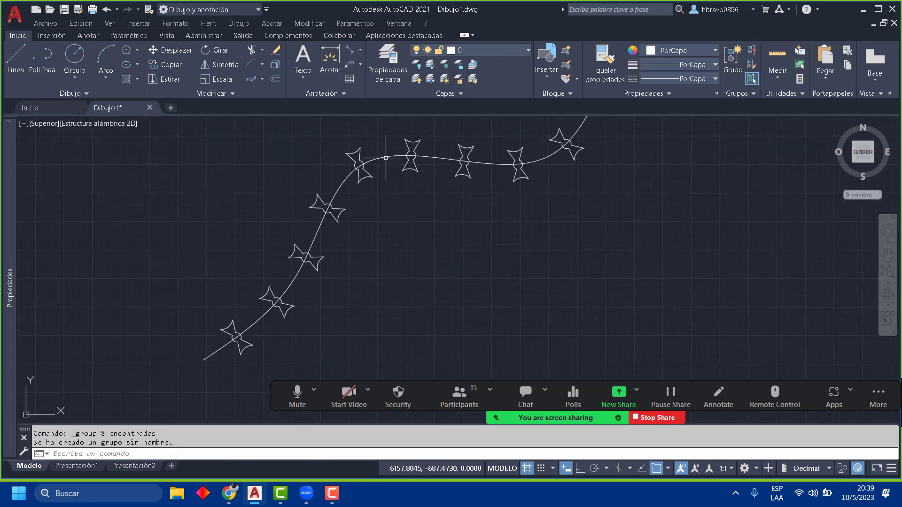
{"action": "left_click", "coordinate": [395, 129]}
{"action": "left_click", "coordinate": [425, 214]}
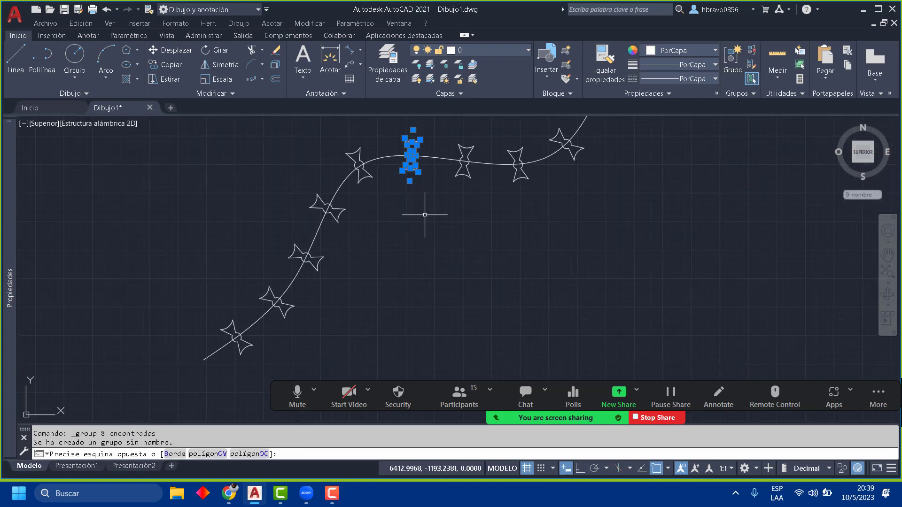
{"action": "left_click", "coordinate": [732, 58]}
Step: Join all the lines and arcs of the seventh bow-tie, where the spline bends downward, into a polyline
{"action": "left_click", "coordinate": [338, 135]}
{"action": "left_click", "coordinate": [385, 192]}
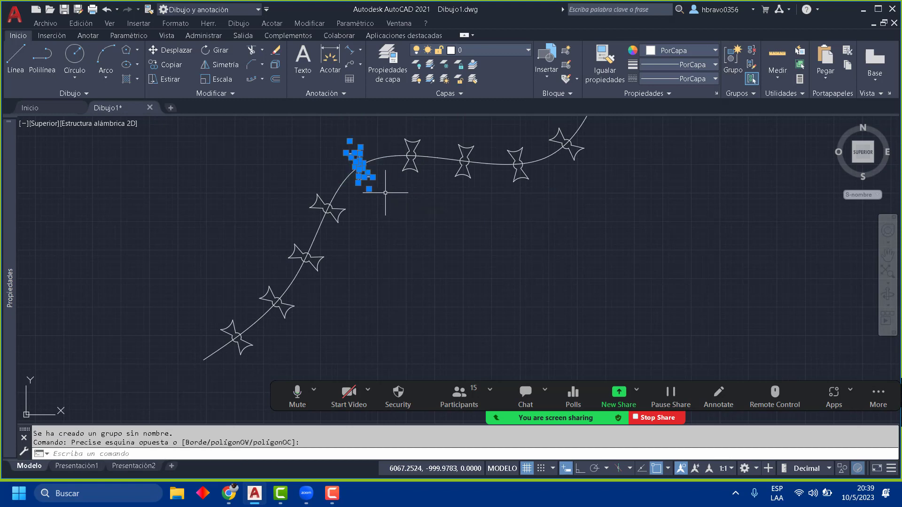
{"action": "left_click", "coordinate": [244, 93]}
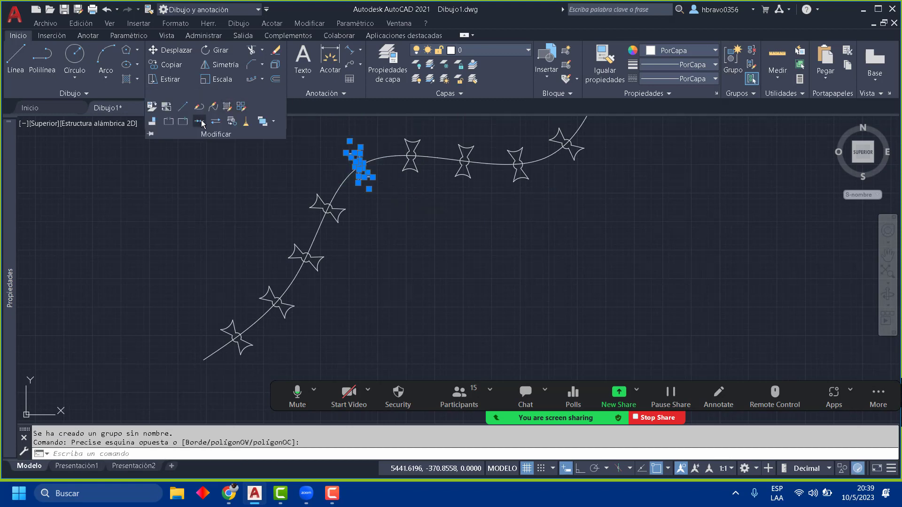
{"action": "left_click", "coordinate": [201, 122]}
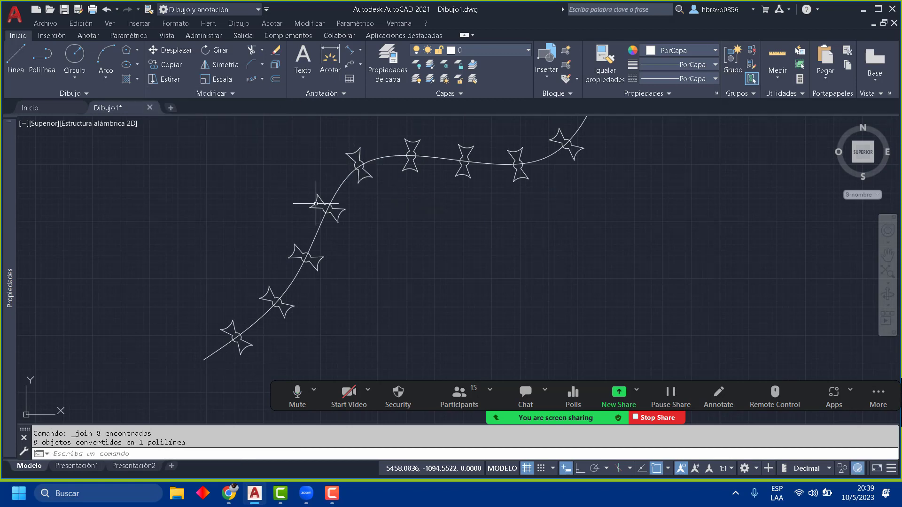
Step: Join the lines and arcs of the last four bow-ties at the spline's lower end into polylines
{"action": "left_click", "coordinate": [297, 191]}
{"action": "left_click", "coordinate": [369, 230]}
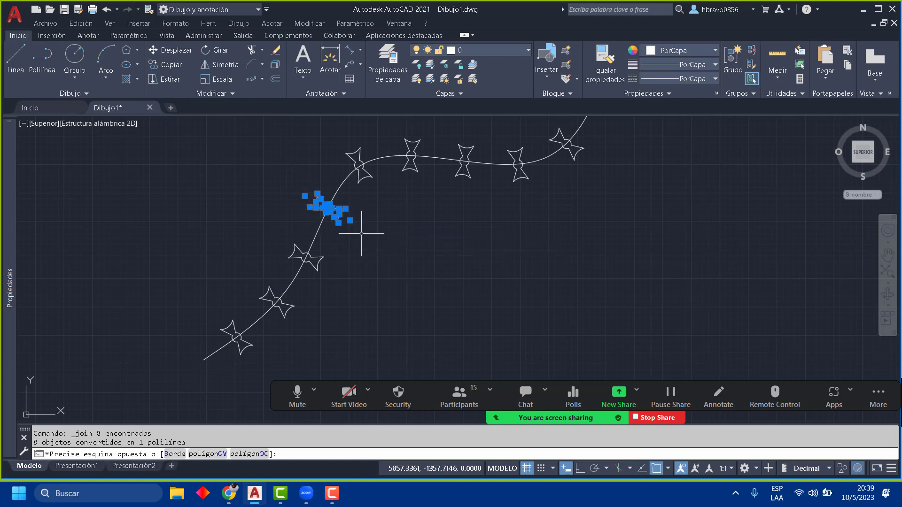
{"action": "left_click", "coordinate": [120, 261]}
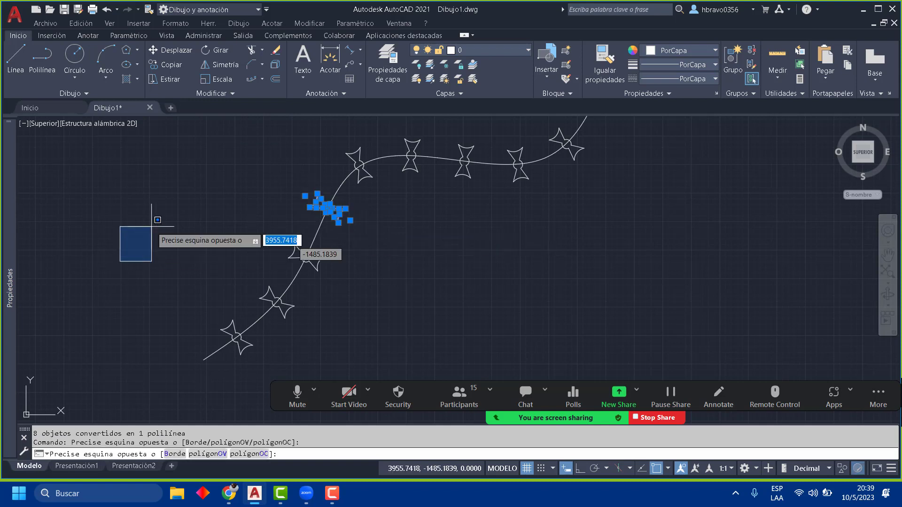
{"action": "left_click", "coordinate": [350, 240]}
{"action": "left_click", "coordinate": [358, 282]}
{"action": "left_click", "coordinate": [317, 257]}
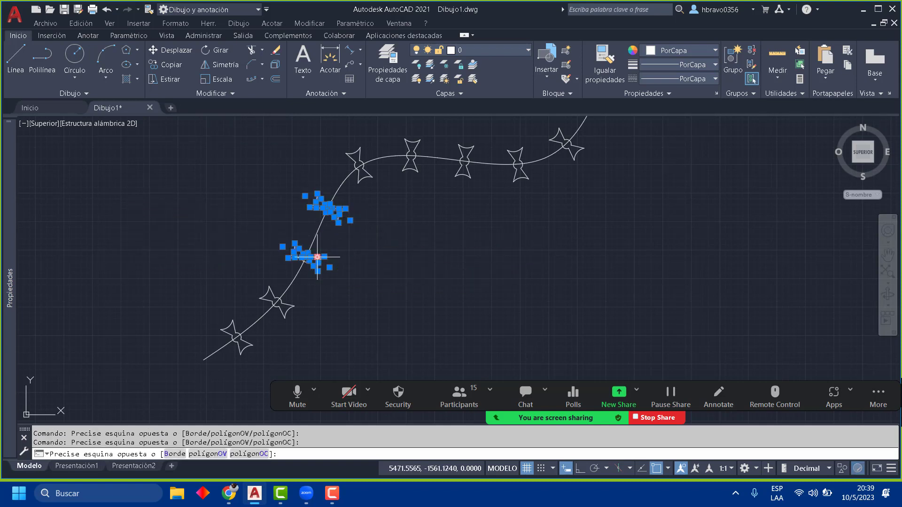
{"action": "left_click", "coordinate": [250, 228]}
{"action": "left_click", "coordinate": [356, 283]}
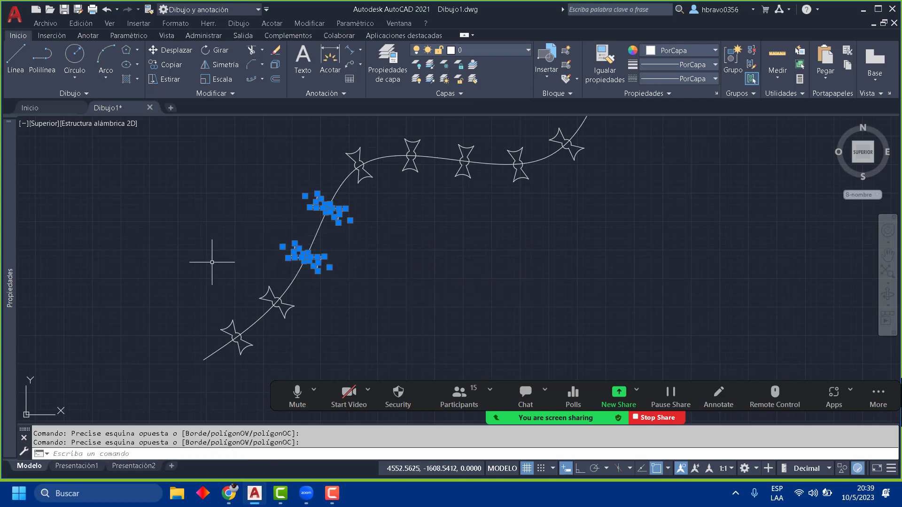
{"action": "left_click", "coordinate": [246, 277]}
{"action": "left_click", "coordinate": [323, 339]}
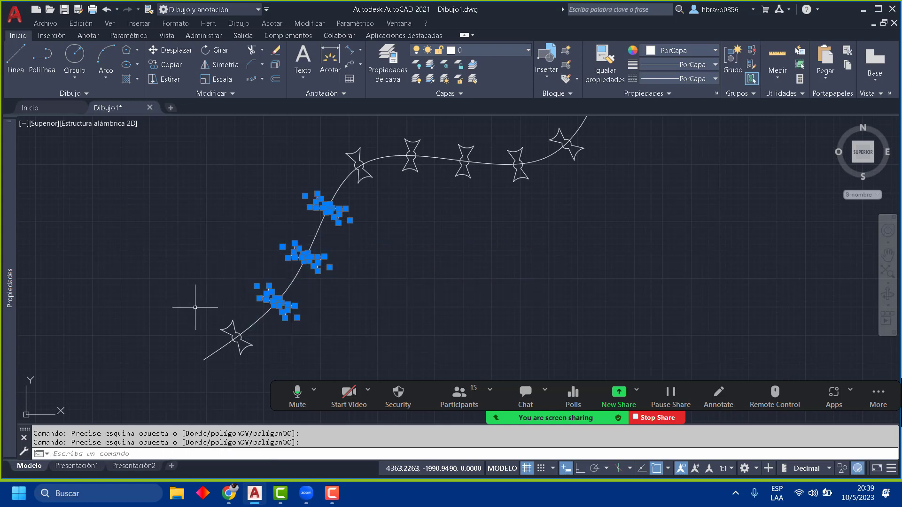
{"action": "left_click", "coordinate": [204, 311]}
{"action": "left_click", "coordinate": [254, 366]}
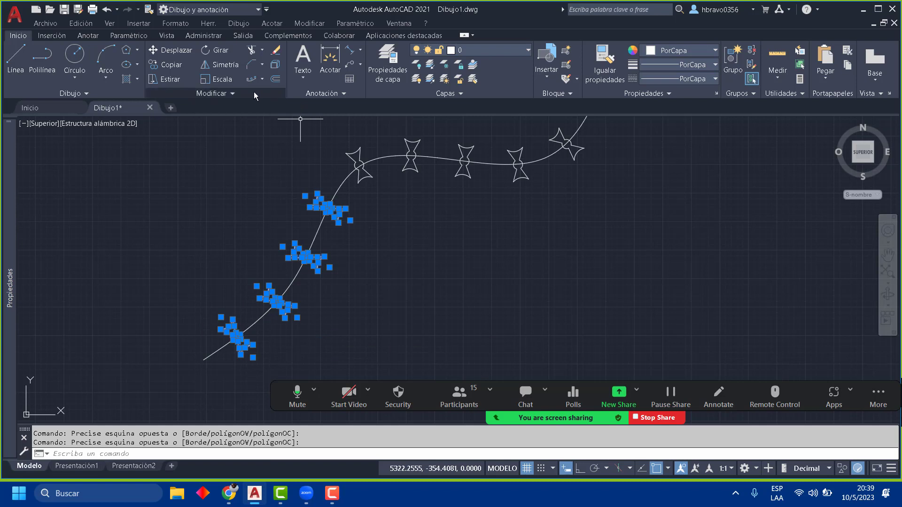
{"action": "left_click", "coordinate": [231, 92]}
{"action": "left_click", "coordinate": [202, 122]}
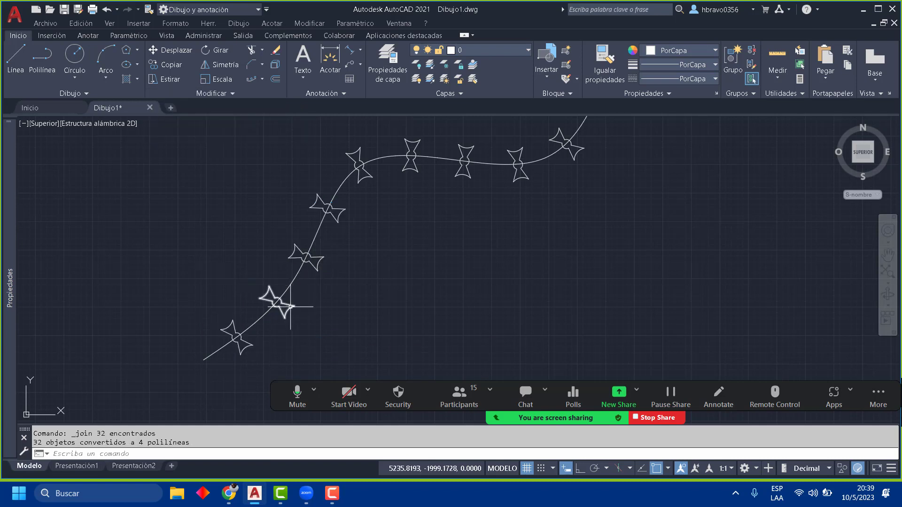
Step: Compare the grouped first bow-tie with the joined eighth one by selecting them and inspecting their outlines up close
{"action": "scroll", "coordinate": [254, 342], "scroll_direction": "down", "scroll_amount": 3}
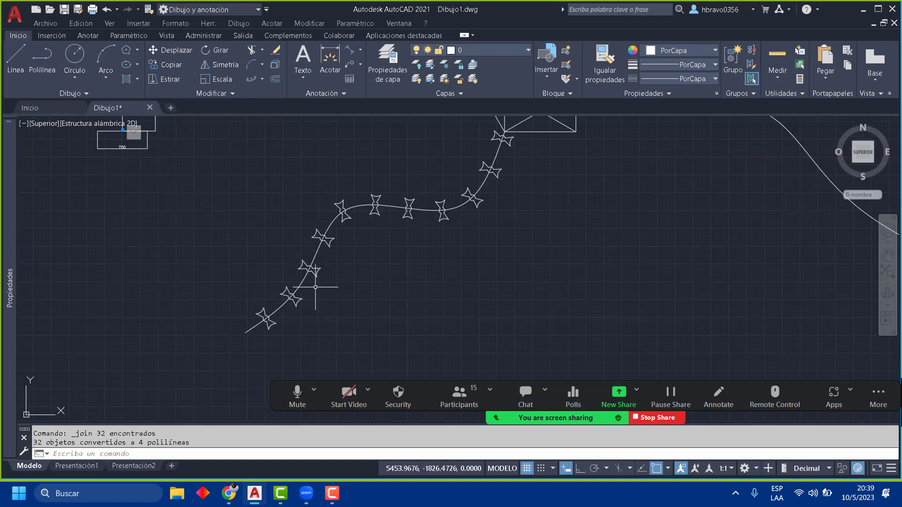
{"action": "scroll", "coordinate": [322, 292], "scroll_direction": "down", "scroll_amount": 3}
{"action": "scroll", "coordinate": [360, 240], "scroll_direction": "up", "scroll_amount": 4}
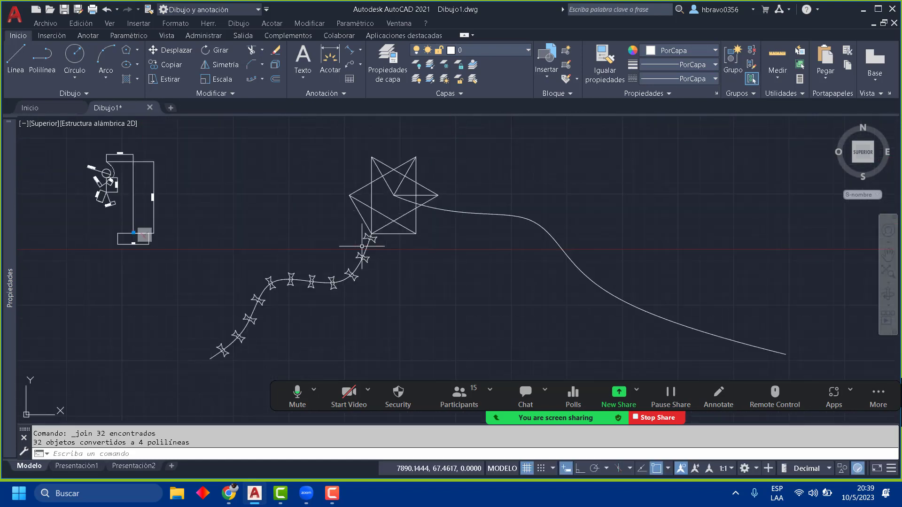
{"action": "scroll", "coordinate": [363, 245], "scroll_direction": "down", "scroll_amount": 2}
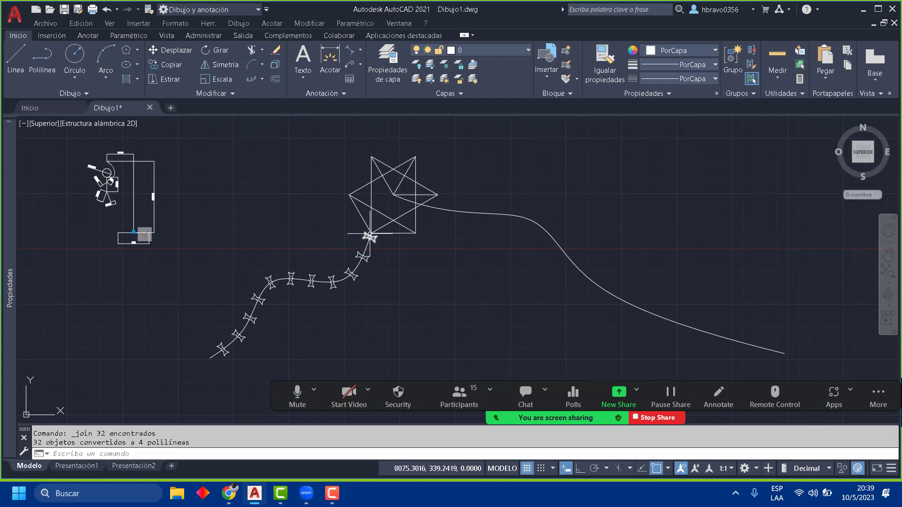
{"action": "left_click", "coordinate": [368, 236]}
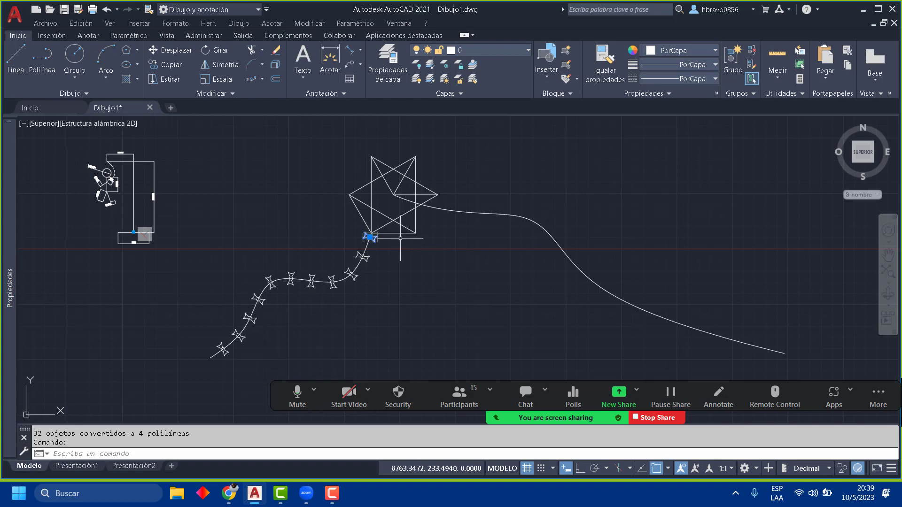
{"action": "left_click", "coordinate": [258, 299]}
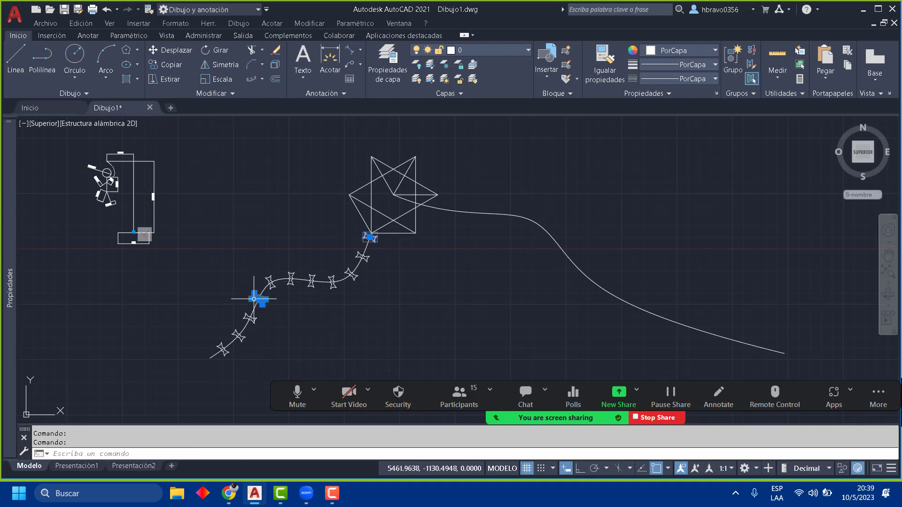
{"action": "scroll", "coordinate": [263, 295], "scroll_direction": "up", "scroll_amount": 6}
{"action": "scroll", "coordinate": [263, 295], "scroll_direction": "down", "scroll_amount": 4}
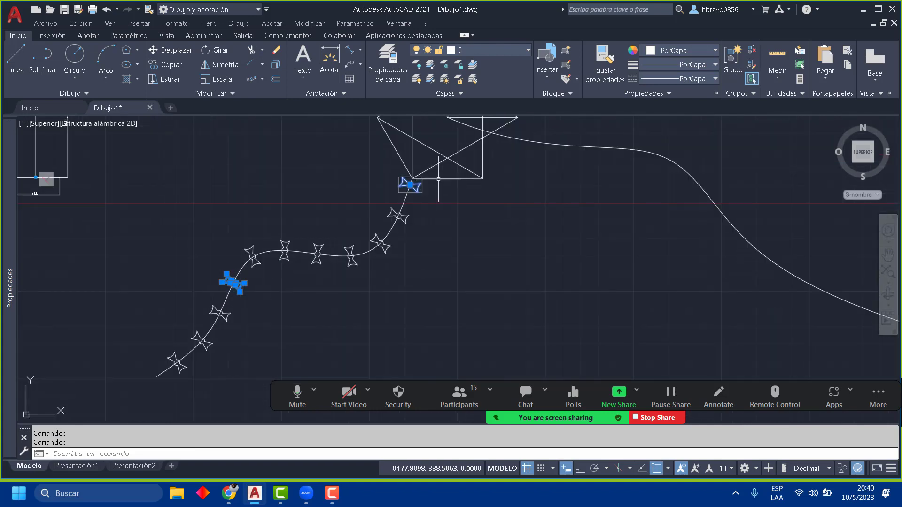
{"action": "key", "text": "Escape"}
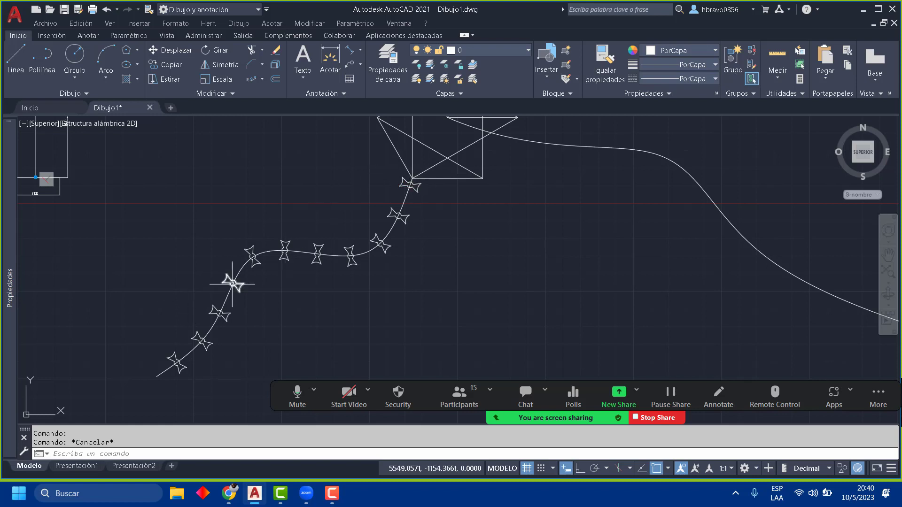
{"action": "scroll", "coordinate": [232, 284], "scroll_direction": "up", "scroll_amount": 10}
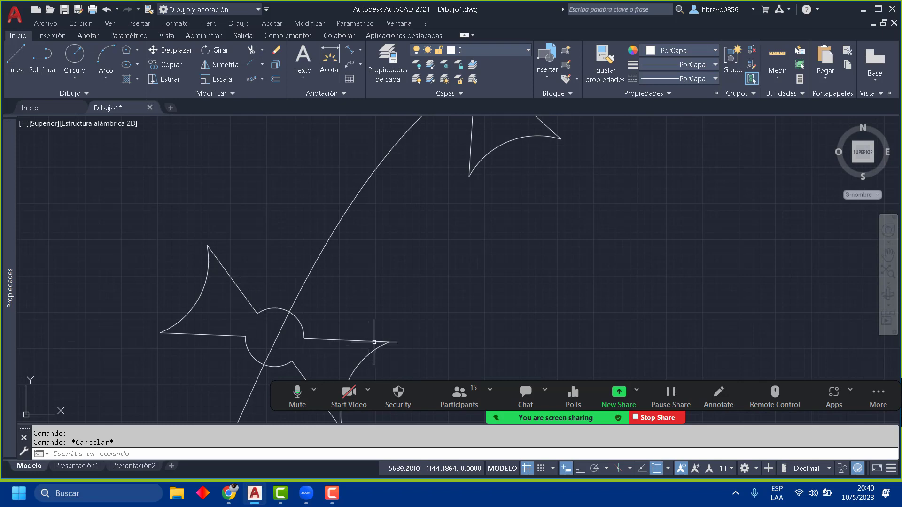
{"action": "scroll", "coordinate": [374, 342], "scroll_direction": "down", "scroll_amount": 5}
{"action": "middle_click_drag", "start_coordinate": [513, 281], "coordinate": [100, 296]}
{"action": "scroll", "coordinate": [429, 252], "scroll_direction": "up", "scroll_amount": 2}
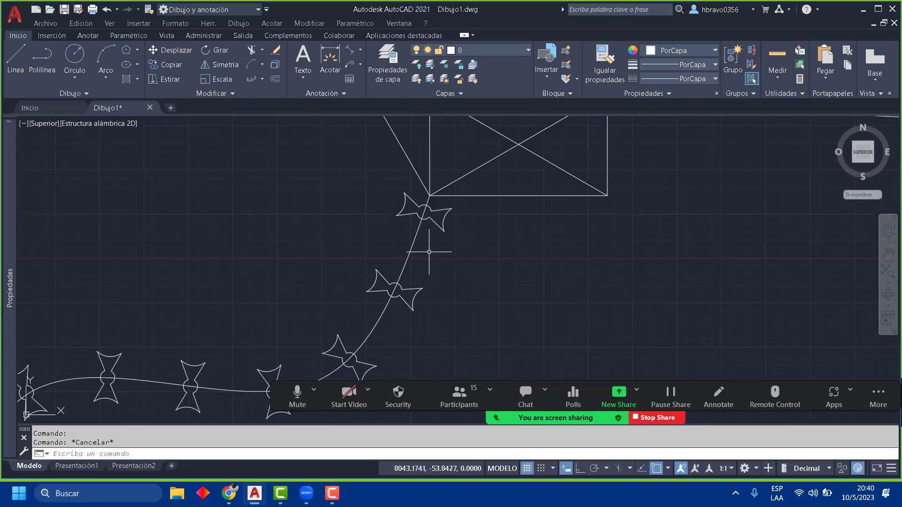
{"action": "left_click", "coordinate": [443, 221]}
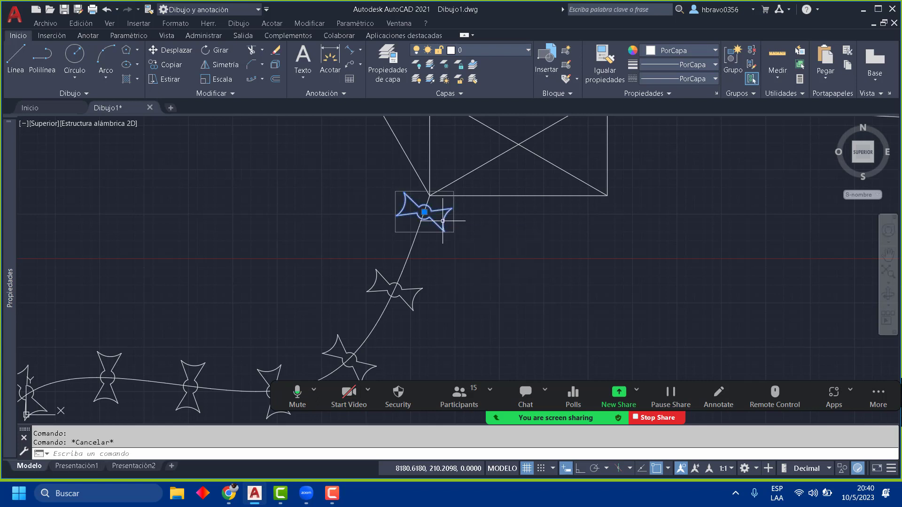
Step: Create four new layers in the layer properties manager
{"action": "left_click", "coordinate": [381, 77]}
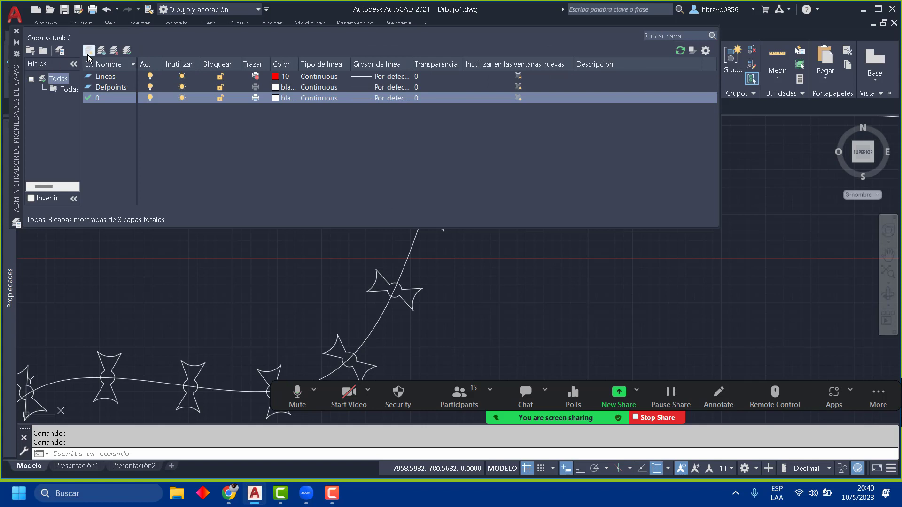
{"action": "left_click", "coordinate": [88, 51]}
{"action": "left_click", "coordinate": [89, 49]}
{"action": "left_click", "coordinate": [89, 50]}
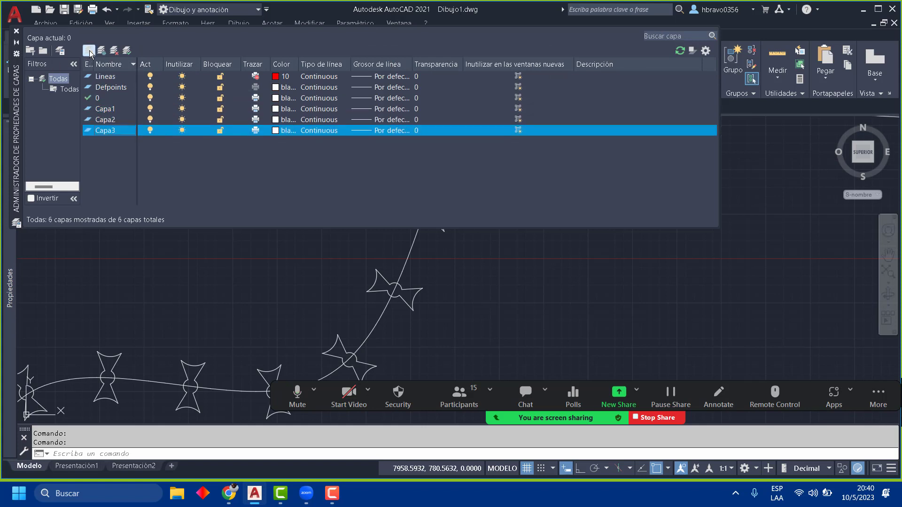
{"action": "left_click", "coordinate": [89, 50]}
Step: Rename the first new layer, Capa1, as Lazo Verde
{"action": "left_click", "coordinate": [114, 109]}
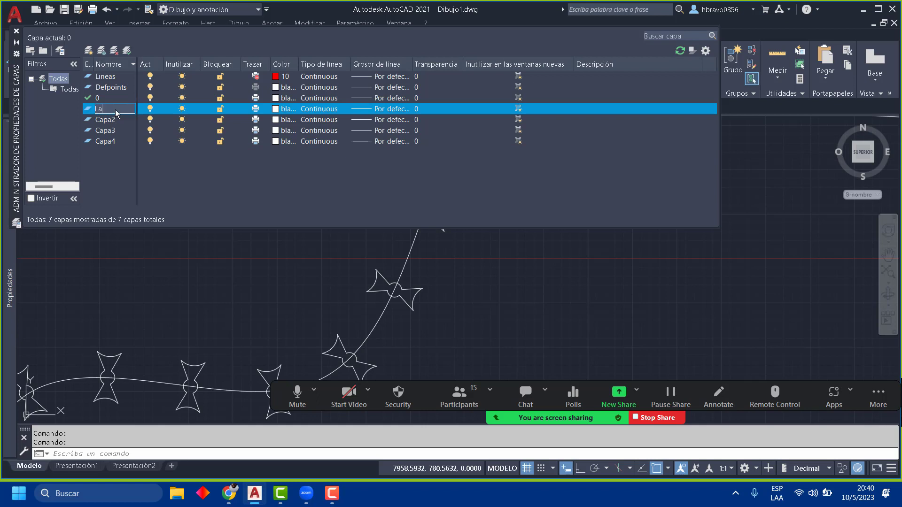
{"action": "type", "text": "Lazo Verde"}
{"action": "key", "text": "Return"}
{"action": "key", "text": "Down"}
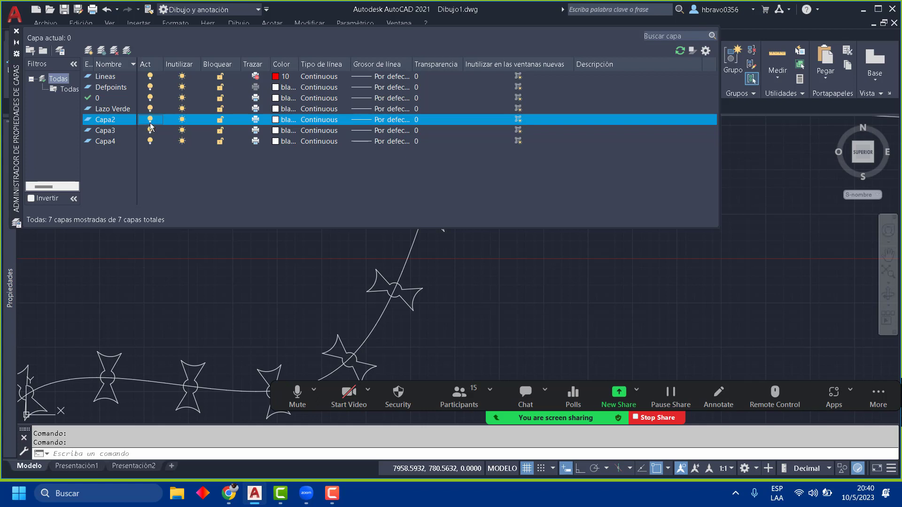
Step: Keep layer 0 current and rename the second new layer, Capa2, as Lazo Rojo
{"action": "double_click", "coordinate": [117, 120]}
{"action": "double_click", "coordinate": [99, 99]}
{"action": "left_click", "coordinate": [116, 121]}
{"action": "type", "text": "Lazo Rojo"}
Step: Make layer 0 current again and rename the third new layer, Capa3, as Lazo Azul
{"action": "double_click", "coordinate": [120, 129]}
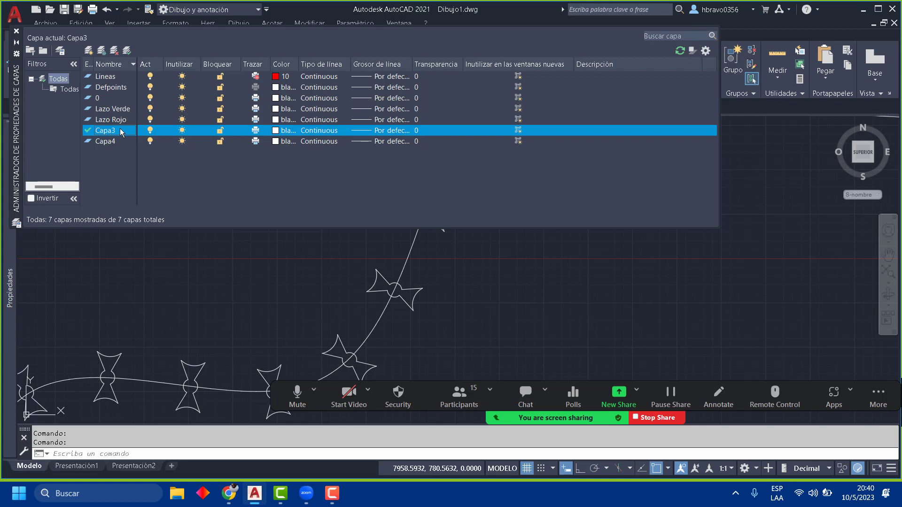
{"action": "double_click", "coordinate": [99, 99]}
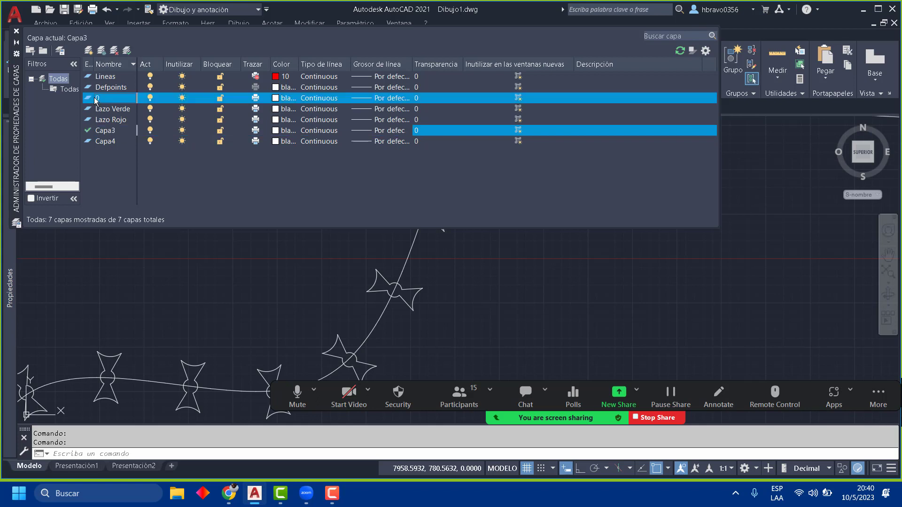
{"action": "left_click", "coordinate": [115, 130]}
{"action": "left_click", "coordinate": [113, 130]}
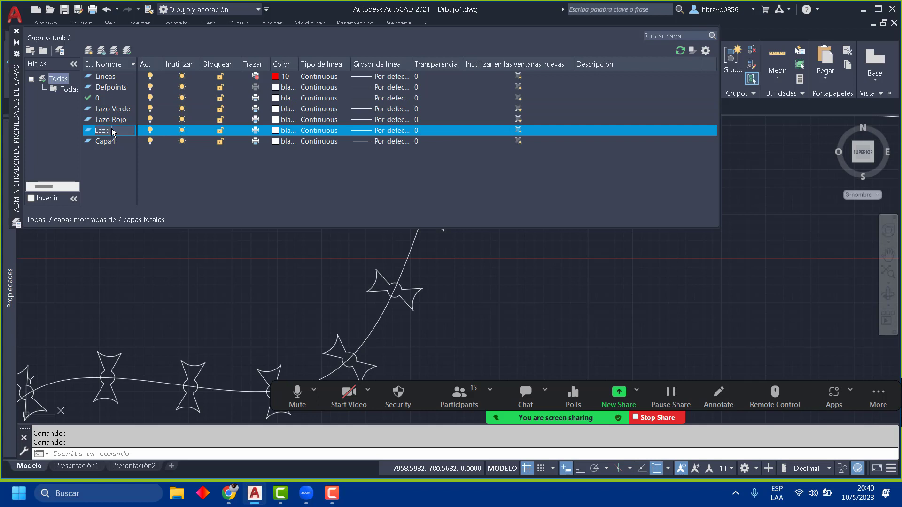
{"action": "type", "text": "Lazo Azul"}
Step: Rename the fourth new layer, Capa4, as Cometa Amarilla and set its color to yellow
{"action": "left_click", "coordinate": [114, 141]}
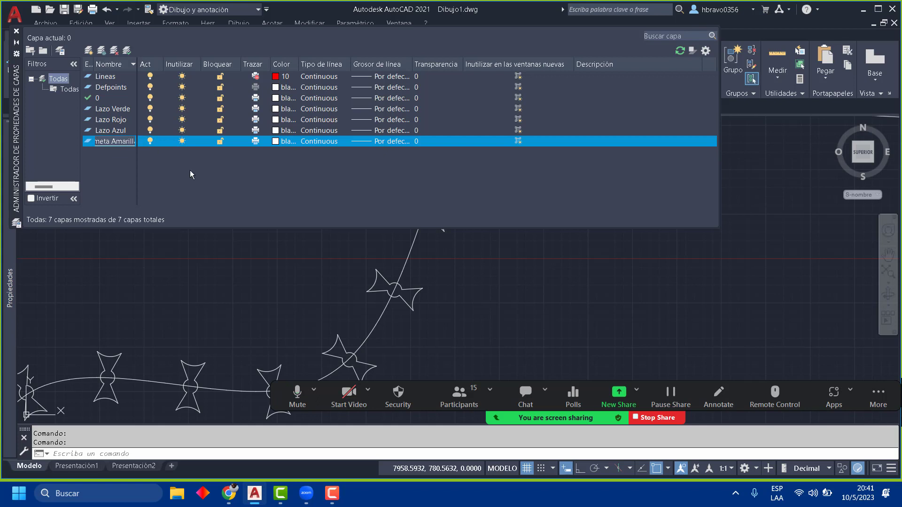
{"action": "key", "text": "Return"}
{"action": "left_click", "coordinate": [274, 142]}
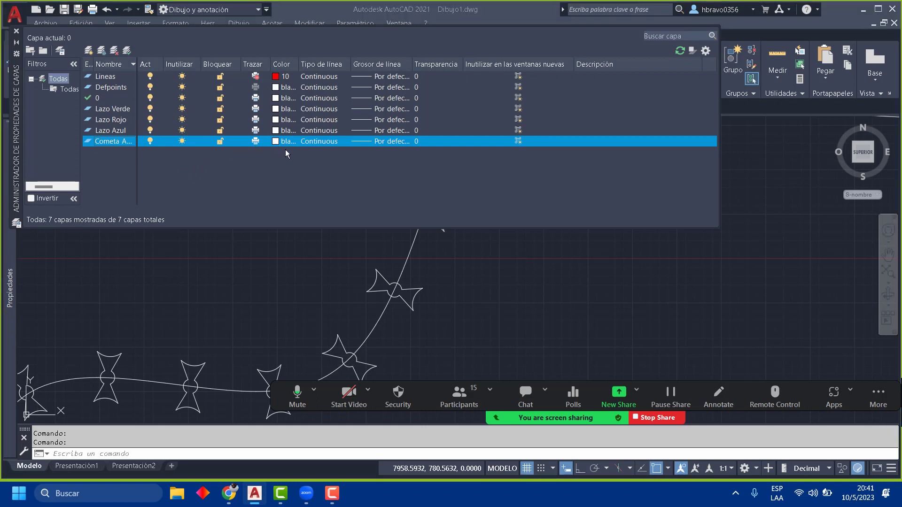
{"action": "left_click", "coordinate": [368, 269]}
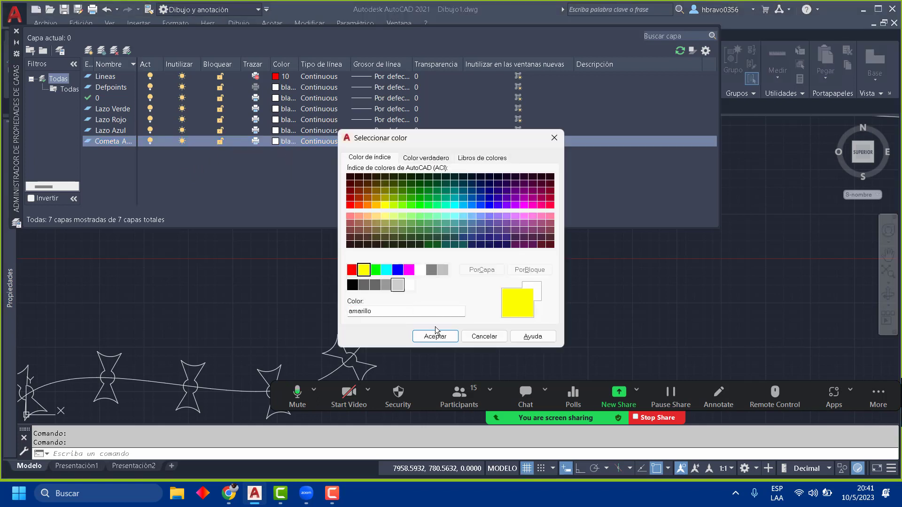
{"action": "left_click", "coordinate": [434, 336]}
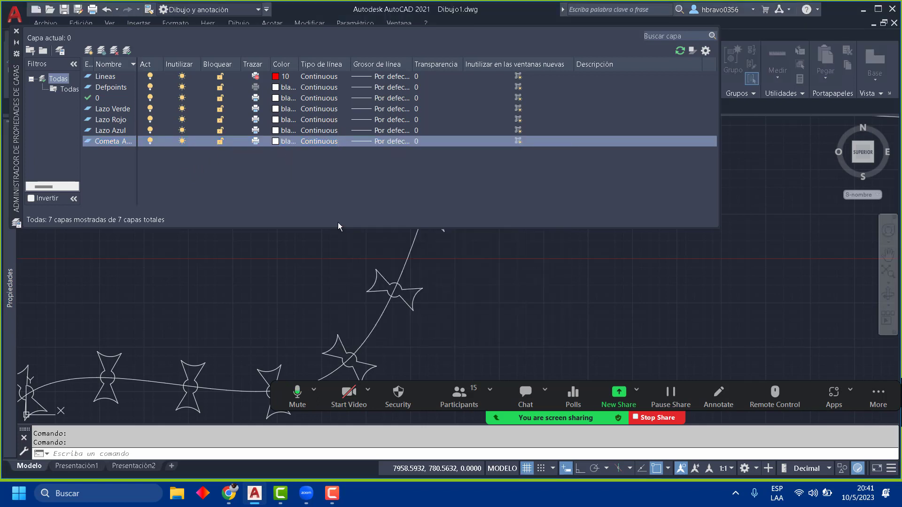
Step: Set the color of the Lazo Azul layer to blue
{"action": "left_click", "coordinate": [276, 130]}
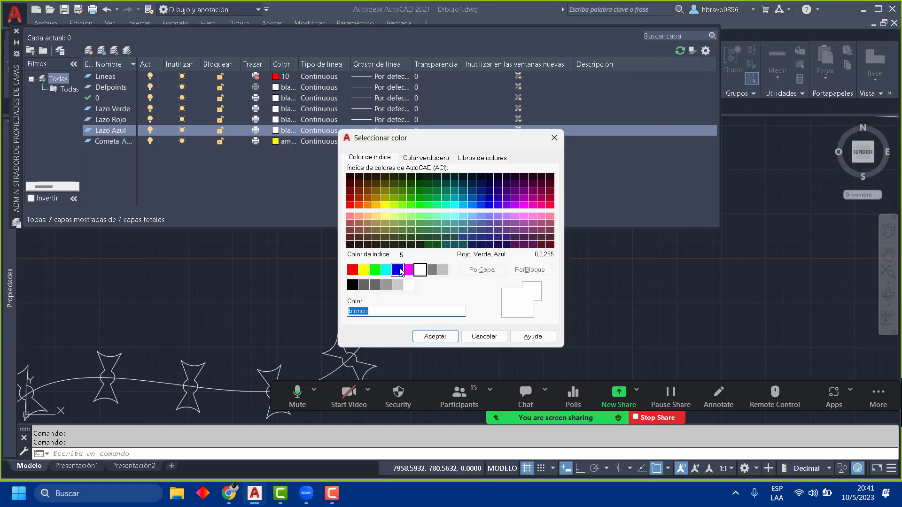
{"action": "left_click", "coordinate": [408, 270]}
{"action": "left_click", "coordinate": [398, 270]}
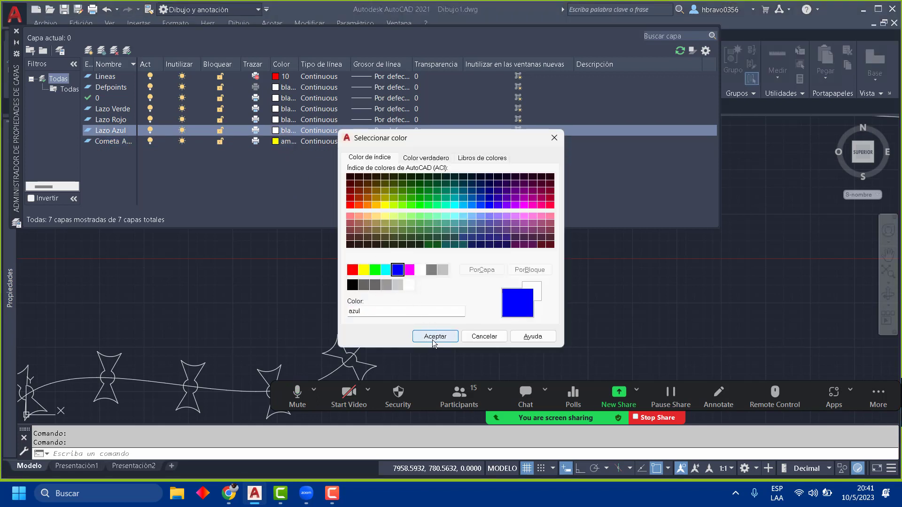
{"action": "left_click", "coordinate": [434, 337]}
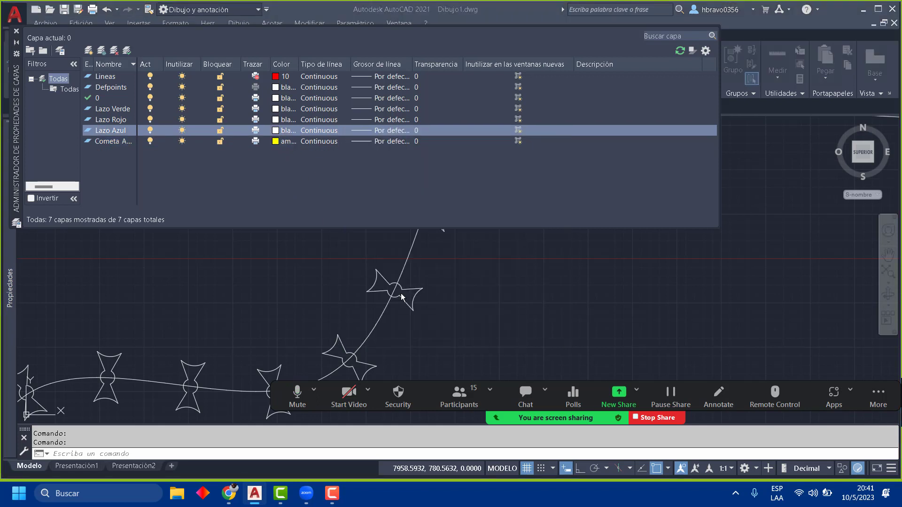
Step: Set the Lazo Rojo layer's color to red and the Lazo Verde layer's color to green, closing the layer properties manager
{"action": "left_click", "coordinate": [276, 119]}
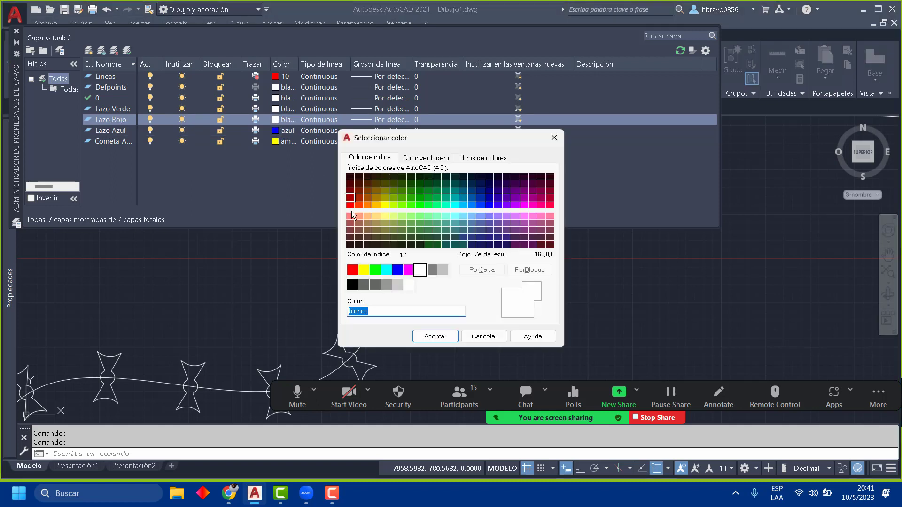
{"action": "left_click", "coordinate": [354, 274]}
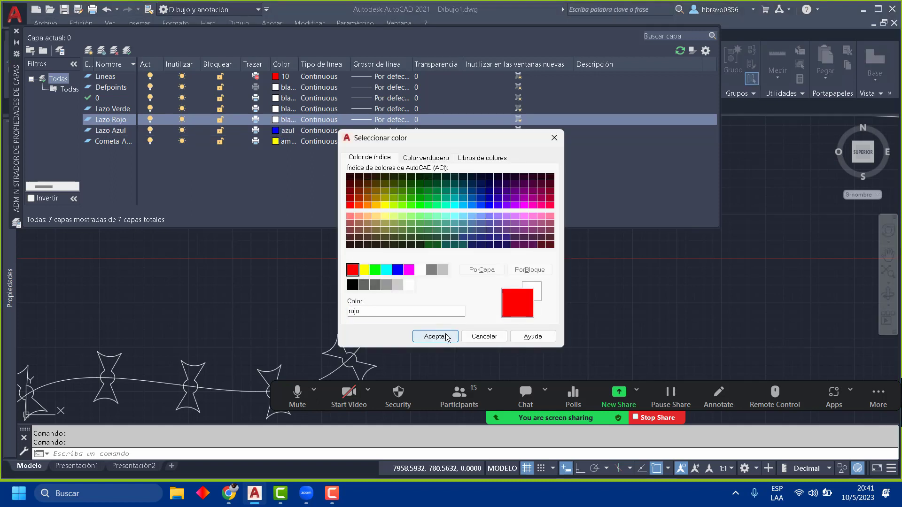
{"action": "left_click", "coordinate": [434, 337]}
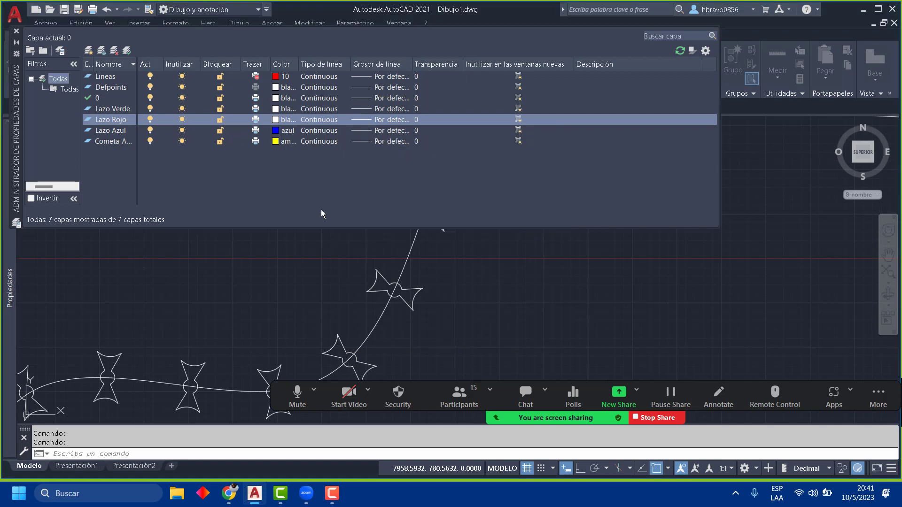
{"action": "left_click", "coordinate": [276, 108]}
{"action": "left_click", "coordinate": [375, 270]}
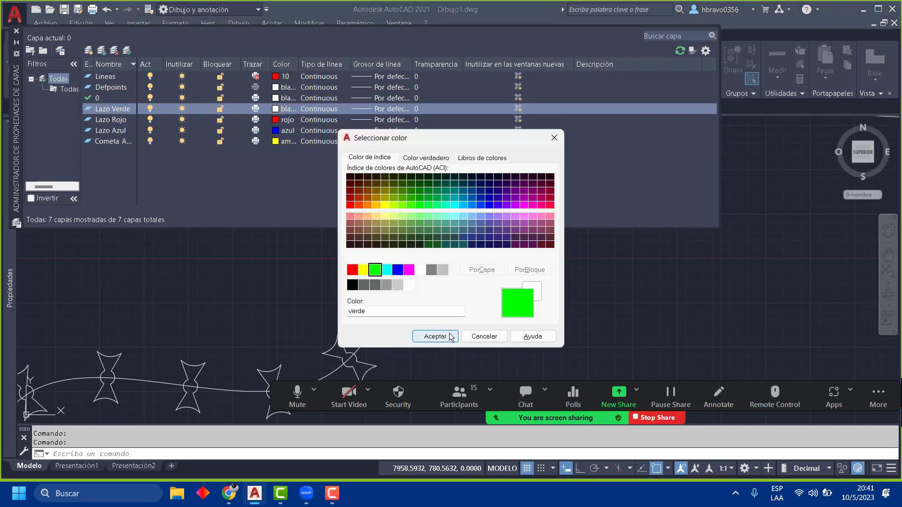
{"action": "left_click", "coordinate": [434, 337]}
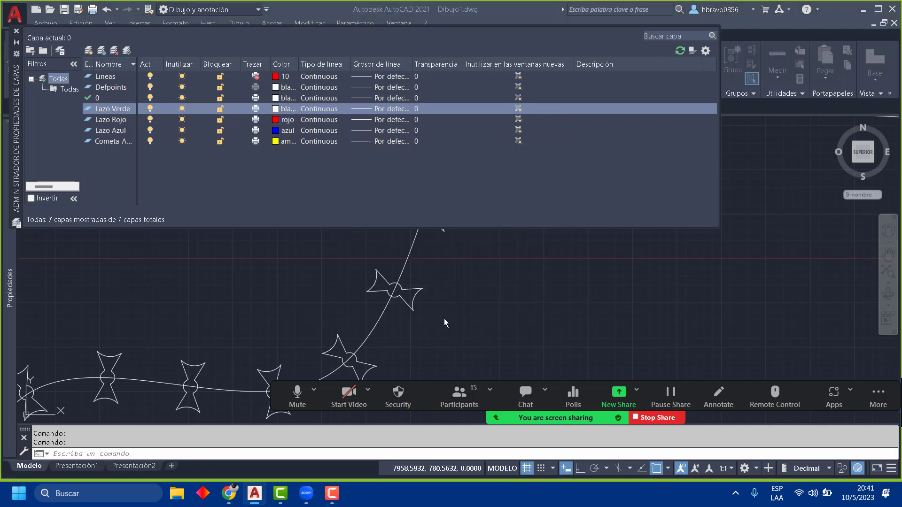
{"action": "left_click", "coordinate": [17, 31]}
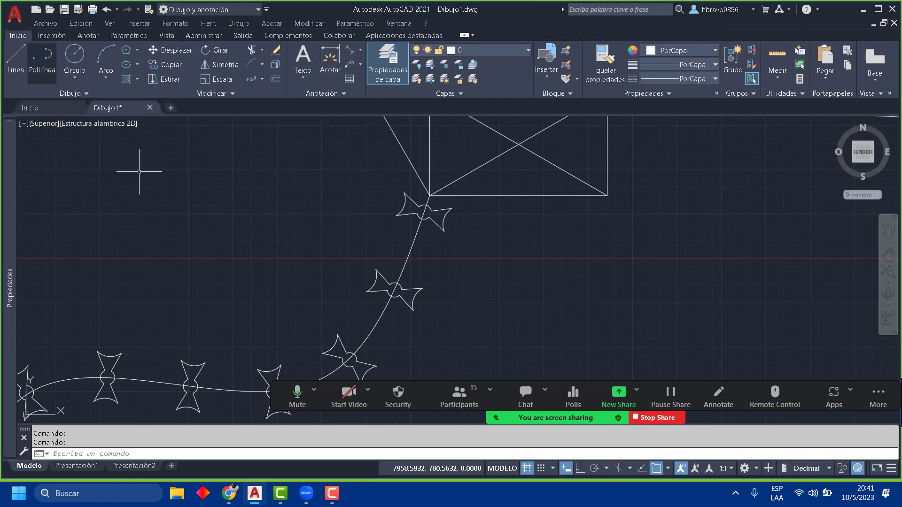
Step: Move the bow-tie nearest the kite's corner to the Lazo Verde layer and clear the selection
{"action": "left_click", "coordinate": [436, 223]}
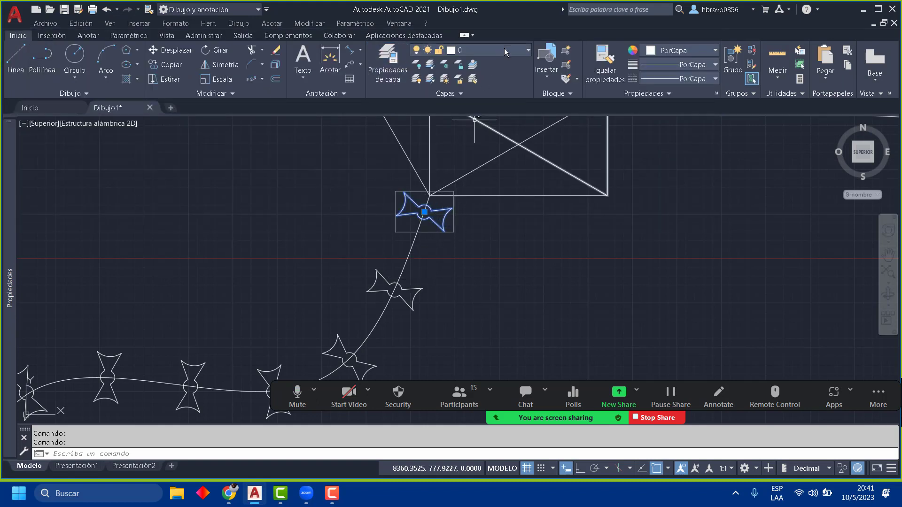
{"action": "left_click", "coordinate": [528, 51]}
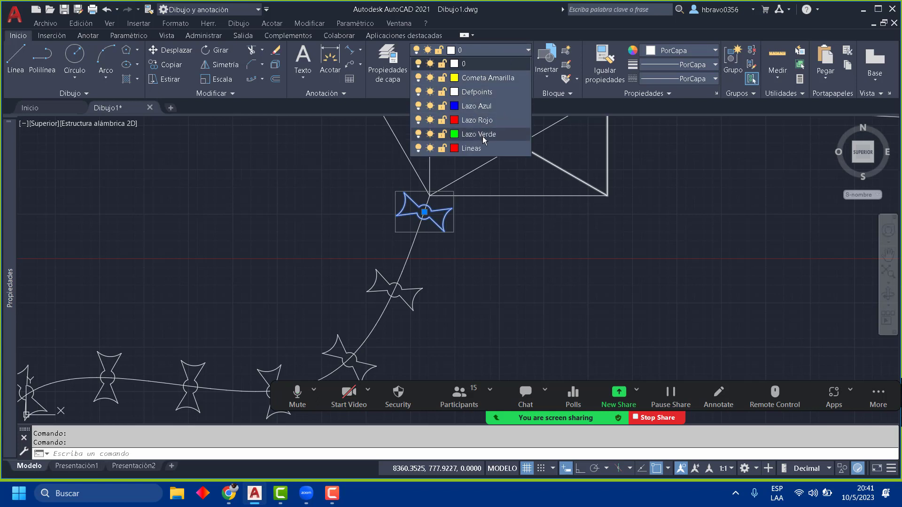
{"action": "left_click", "coordinate": [422, 302]}
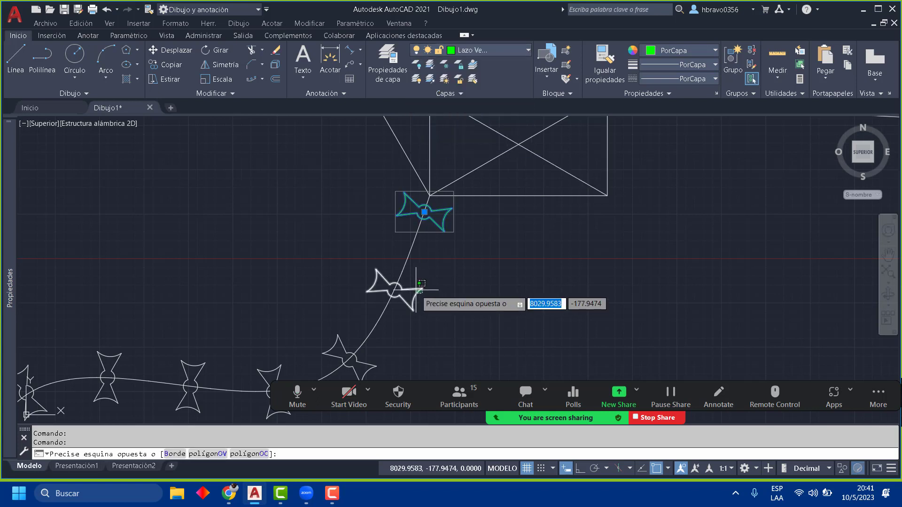
{"action": "key", "text": "Escape"}
{"action": "key", "text": "Escape"}
Step: Move the second bow-tie from the kite to the Lazo Rojo layer and clear the selection
{"action": "left_click", "coordinate": [458, 336]}
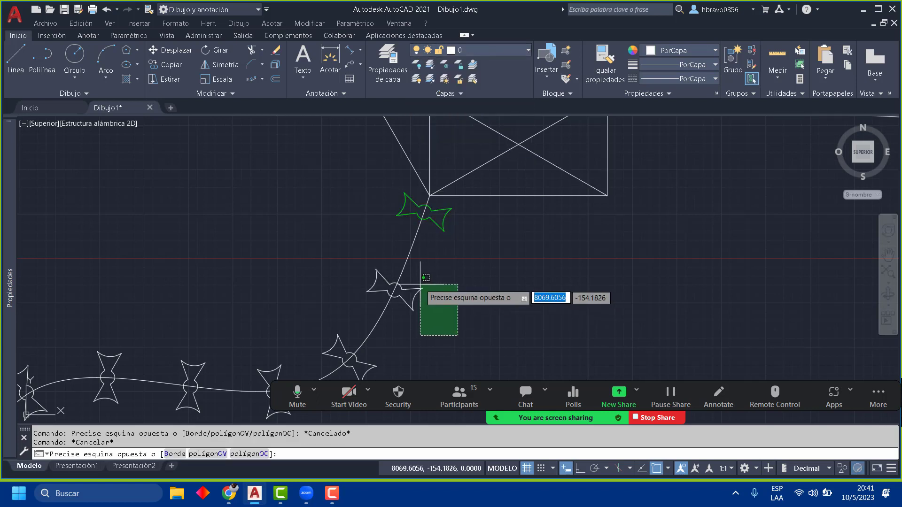
{"action": "left_click", "coordinate": [418, 283]}
{"action": "left_click", "coordinate": [504, 49]}
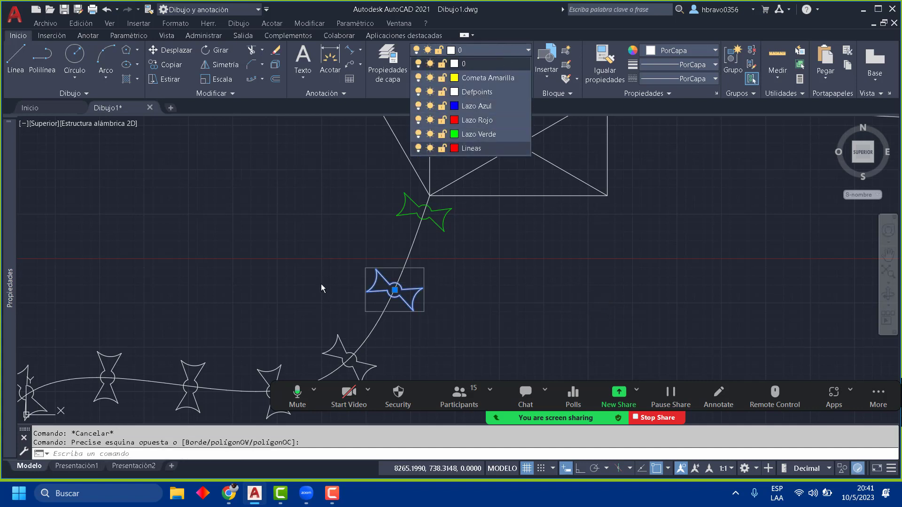
{"action": "left_click", "coordinate": [497, 121]}
{"action": "middle_click_drag", "start_coordinate": [490, 265], "coordinate": [536, 173]}
{"action": "key", "text": "Escape"}
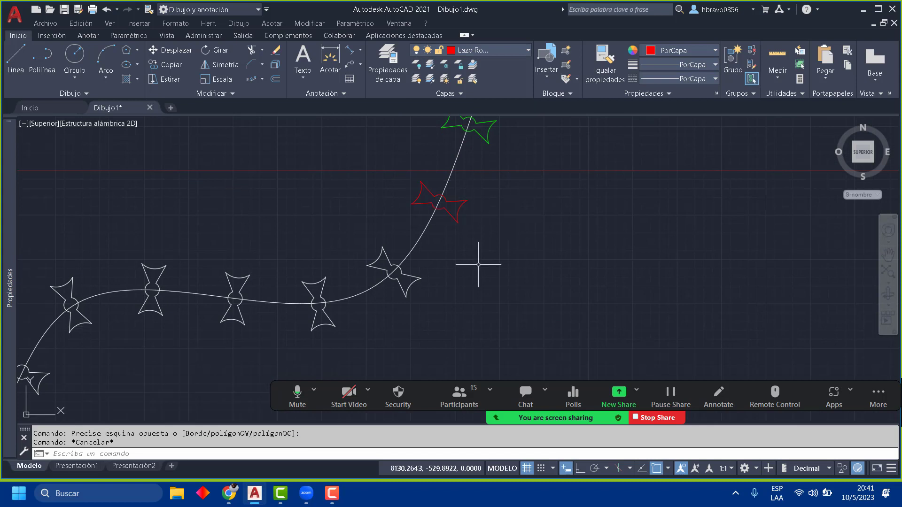
Step: Move the third bow-tie from the kite to the Lazo Azul layer and clear the selection
{"action": "left_click", "coordinate": [394, 271]}
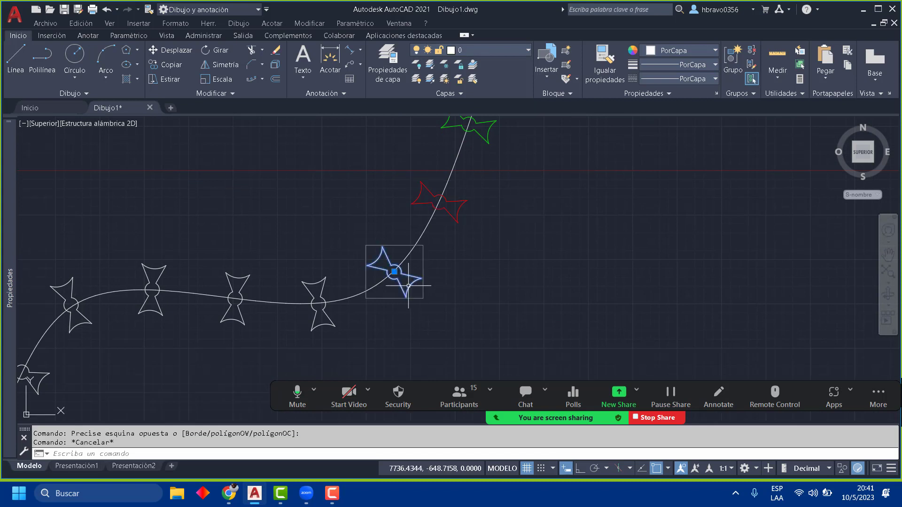
{"action": "left_click", "coordinate": [502, 49]}
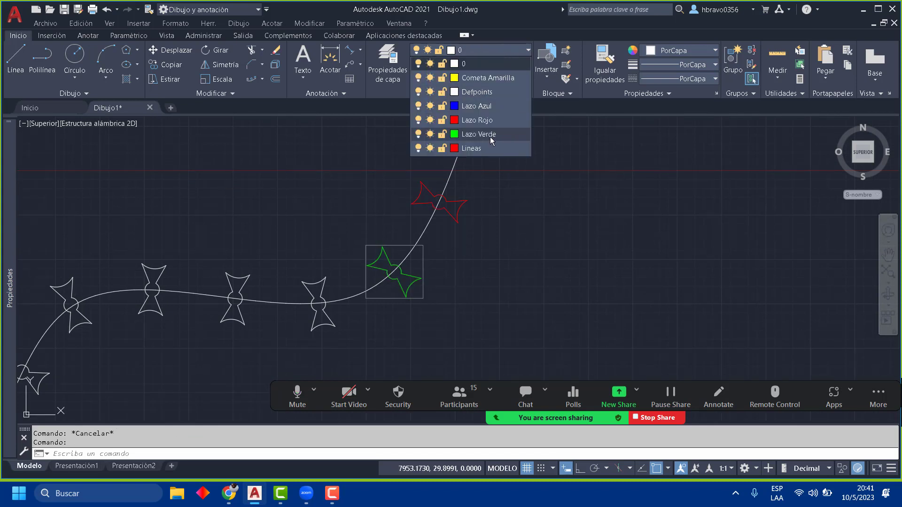
{"action": "left_click", "coordinate": [496, 106]}
{"action": "key", "text": "Escape"}
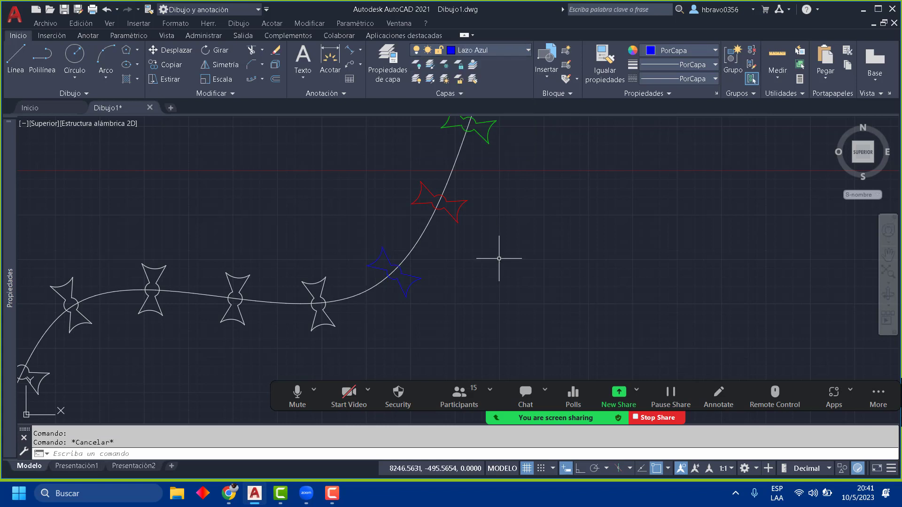
Step: Match the properties of the green bow-tie nearest the kite onto the fourth, seventh and tenth bow-ties along the spline
{"action": "scroll", "coordinate": [492, 270], "scroll_direction": "down", "scroll_amount": 3}
{"action": "mouse_move", "coordinate": [491, 269]}
{"action": "middle_mouse_down"}
{"action": "mouse_move", "coordinate": [458, 204]}
{"action": "mouse_move", "coordinate": [428, 220]}
{"action": "middle_mouse_up"}
{"action": "scroll", "coordinate": [452, 198], "scroll_direction": "up", "scroll_amount": 2}
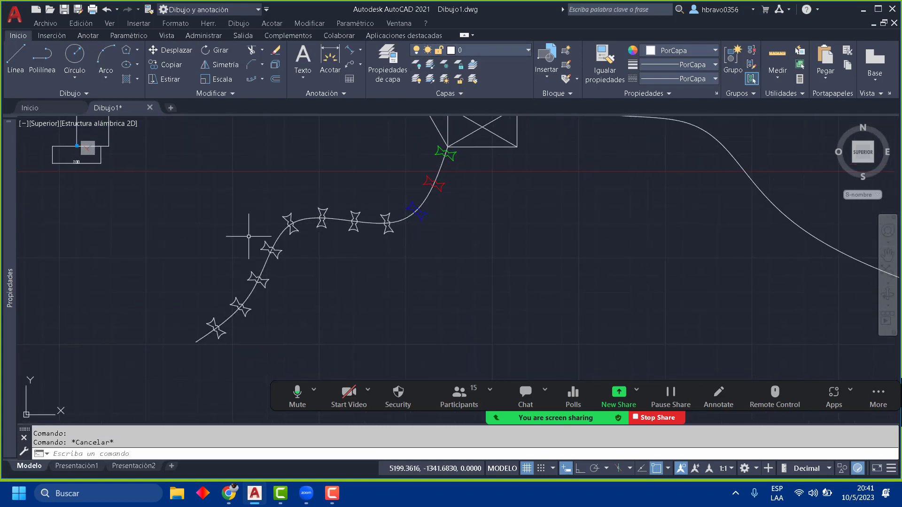
{"action": "left_click", "coordinate": [149, 9]}
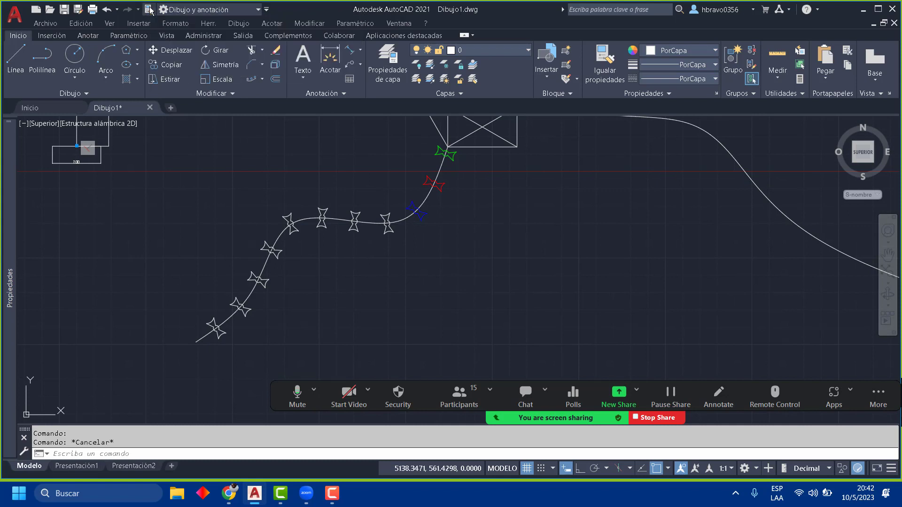
{"action": "left_click", "coordinate": [437, 151]}
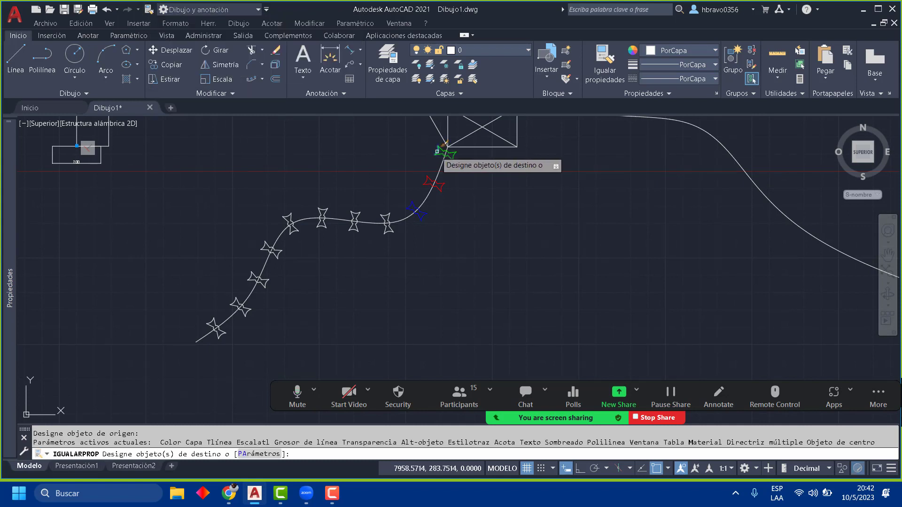
{"action": "left_click", "coordinate": [378, 221]}
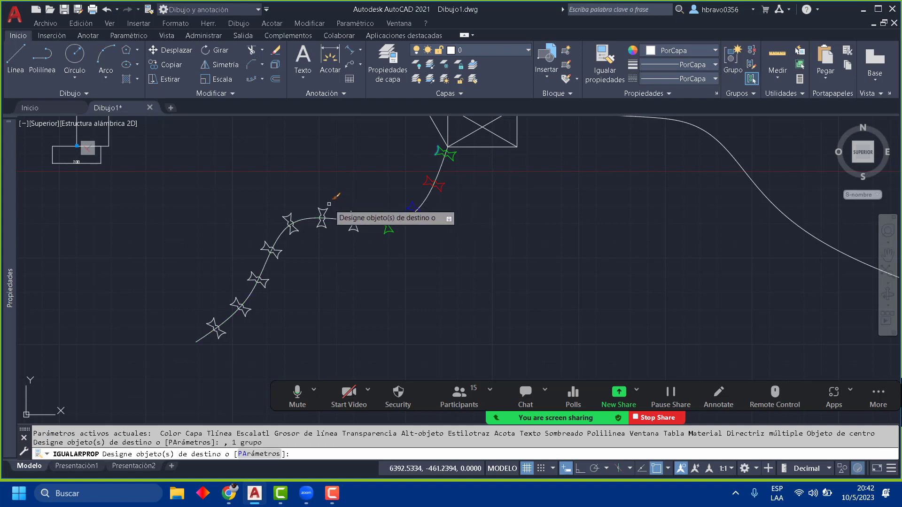
{"action": "left_click", "coordinate": [291, 216]}
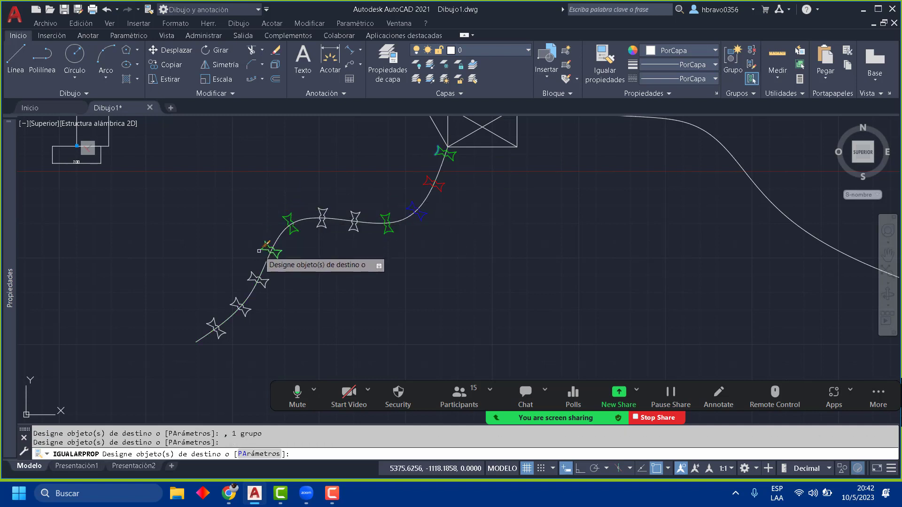
{"action": "left_click", "coordinate": [236, 300]}
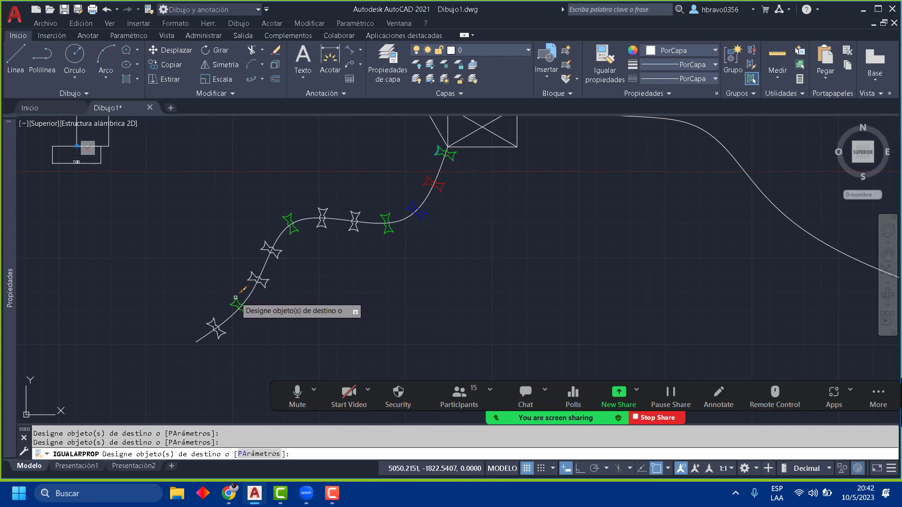
Step: Try to restart Match Properties with the red bow-tie as the source, and undo the property matching
{"action": "left_click", "coordinate": [149, 8]}
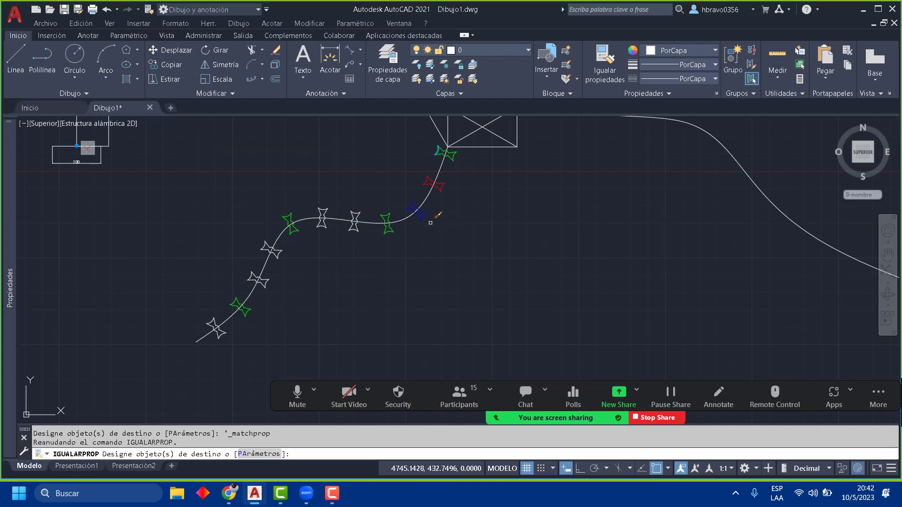
{"action": "left_click", "coordinate": [433, 184]}
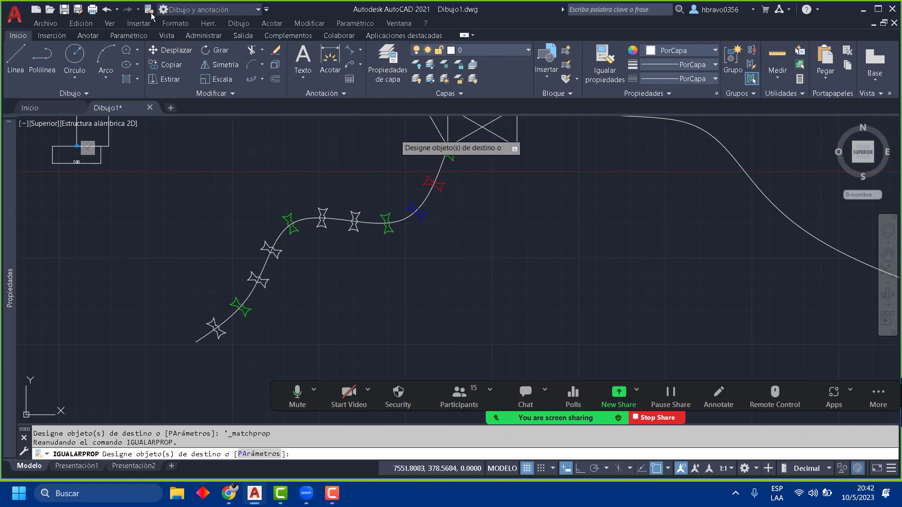
{"action": "left_click", "coordinate": [443, 184]}
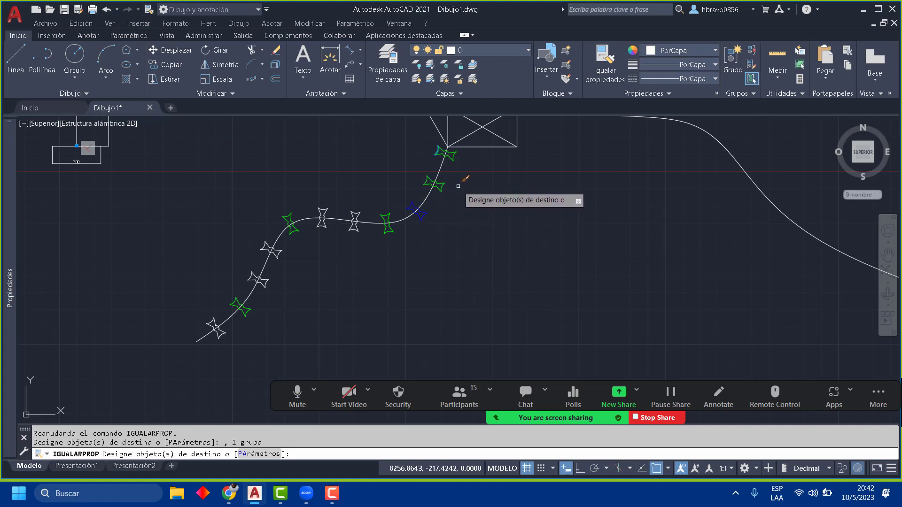
{"action": "key", "text": "ctrl+z"}
{"action": "key", "text": "Escape"}
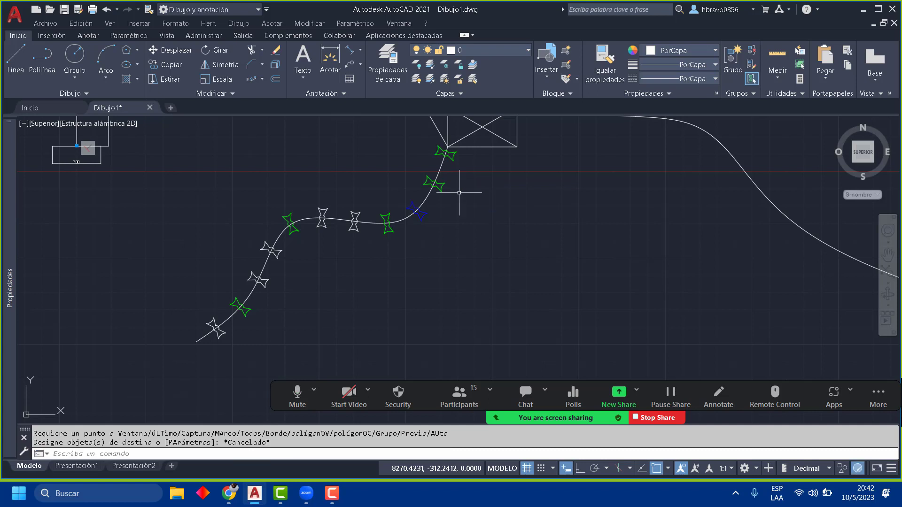
{"action": "key", "text": "ctrl+z"}
{"action": "scroll", "coordinate": [459, 192], "scroll_direction": "up", "scroll_amount": 3}
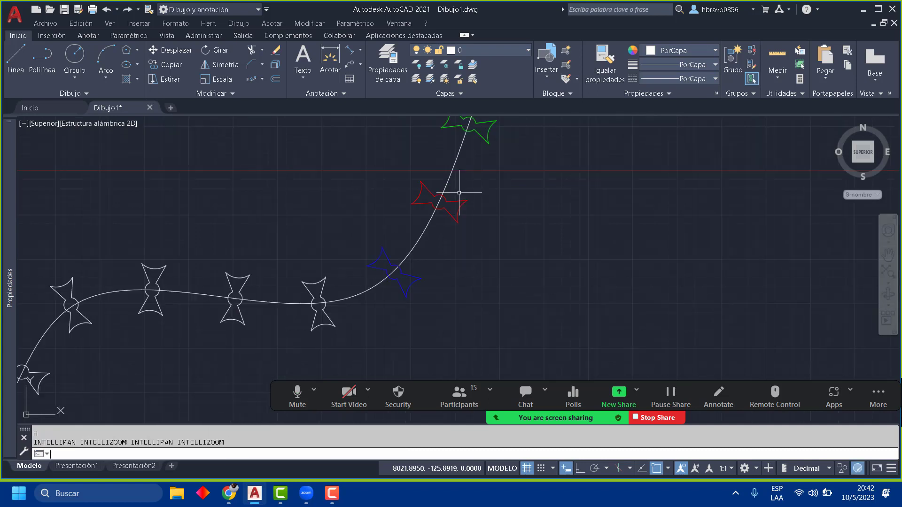
{"action": "left_click", "coordinate": [149, 9]}
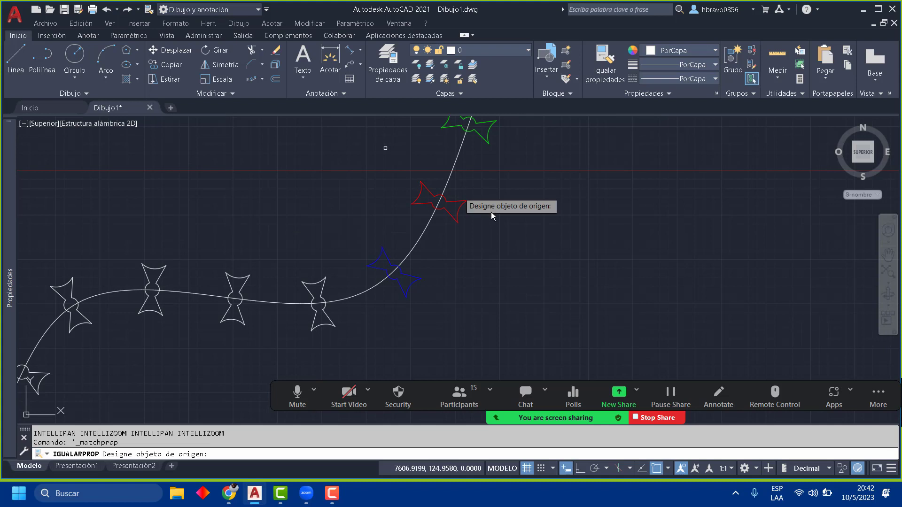
{"action": "left_click", "coordinate": [463, 200]}
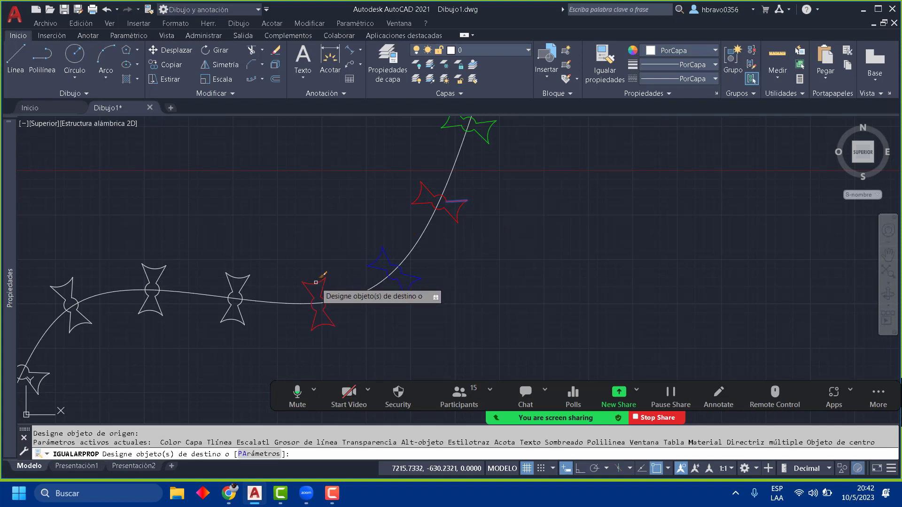
{"action": "scroll", "coordinate": [316, 282], "scroll_direction": "down", "scroll_amount": 2}
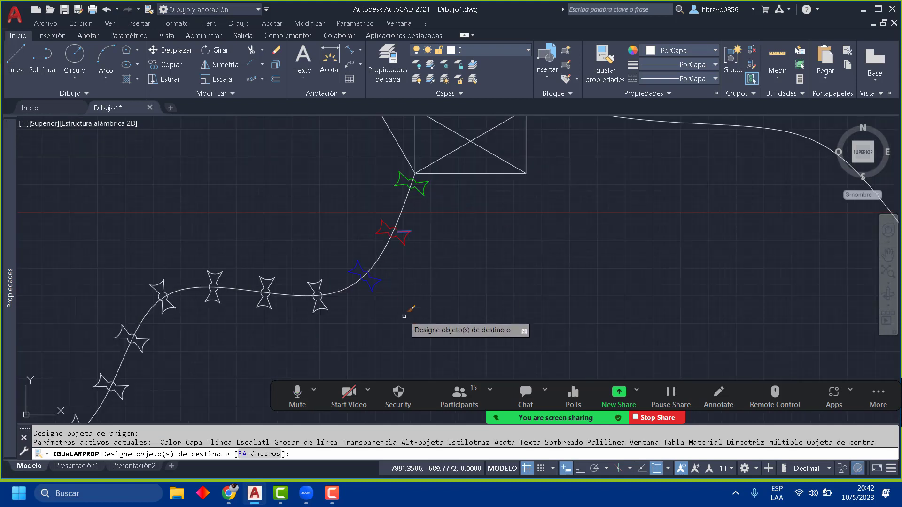
{"action": "key", "text": "Escape"}
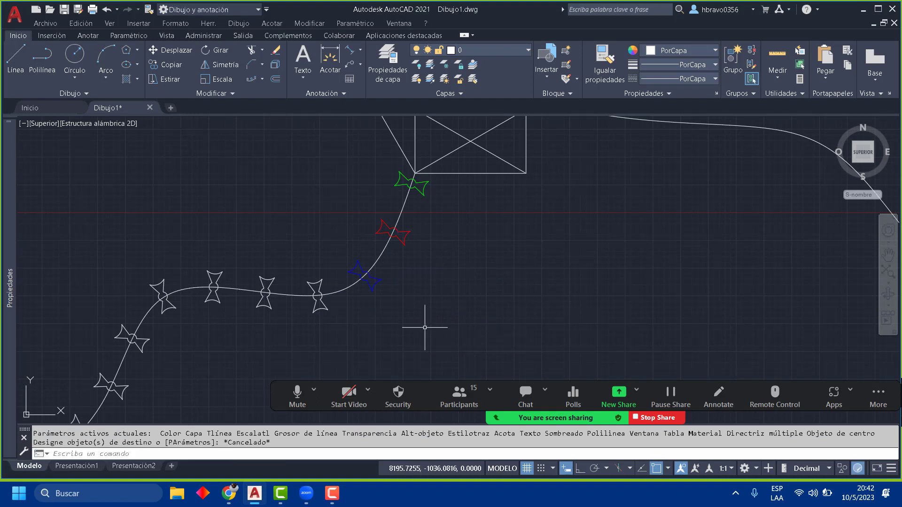
{"action": "key", "text": "ctrl+y"}
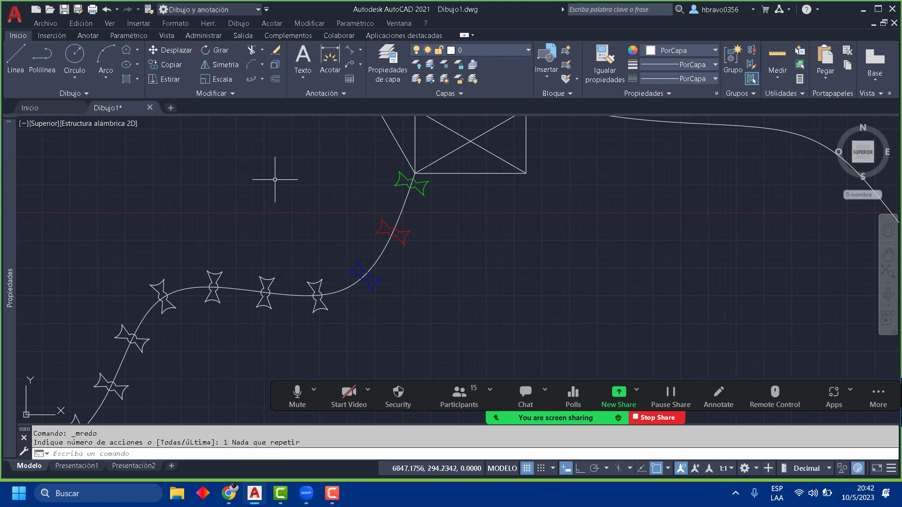
{"action": "key", "text": "Escape"}
Step: Match the properties of the green bow-tie at the kite's corner onto the fourth, seventh and tenth bow-ties along the spline
{"action": "scroll", "coordinate": [392, 207], "scroll_direction": "down", "scroll_amount": 2}
{"action": "middle_click_drag", "start_coordinate": [392, 207], "coordinate": [426, 195]}
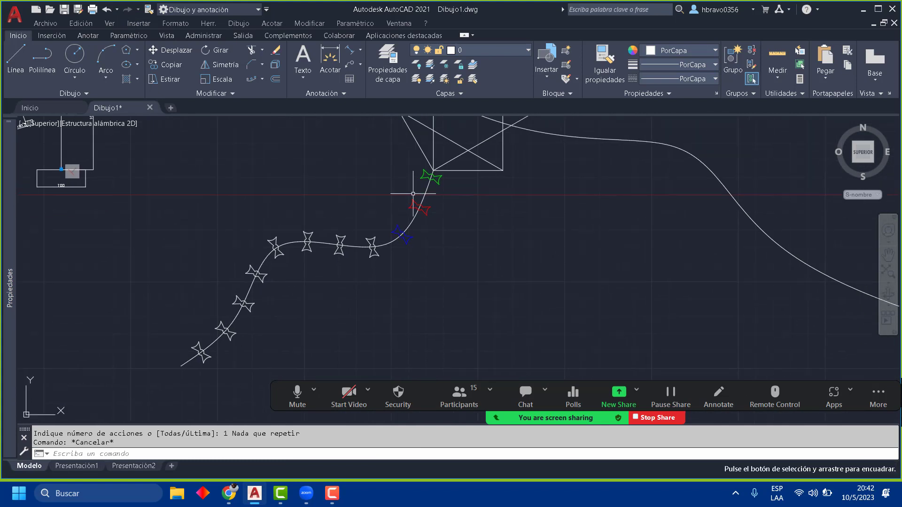
{"action": "left_click", "coordinate": [148, 9]}
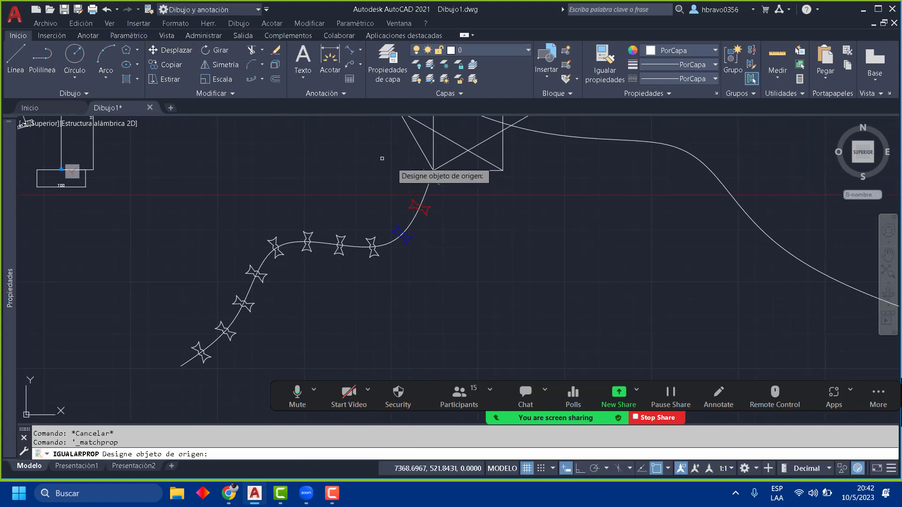
{"action": "left_click", "coordinate": [426, 171]}
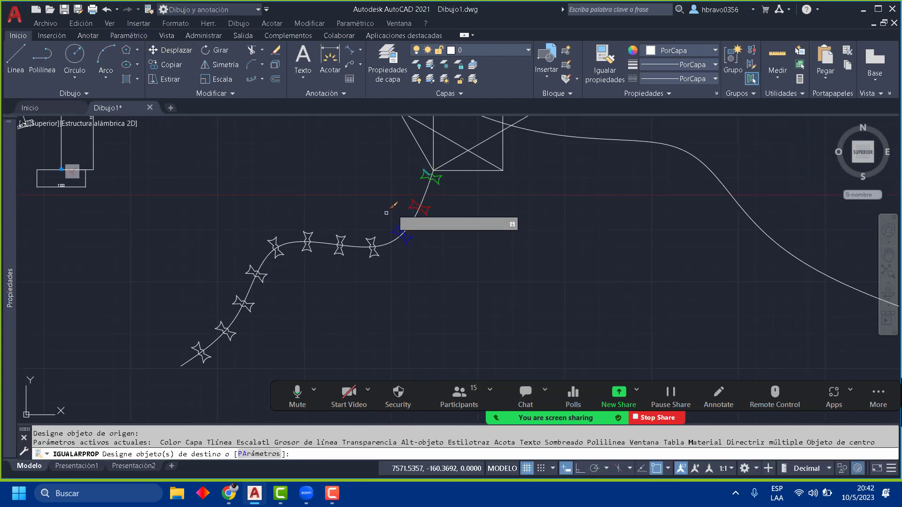
{"action": "left_click", "coordinate": [376, 236]}
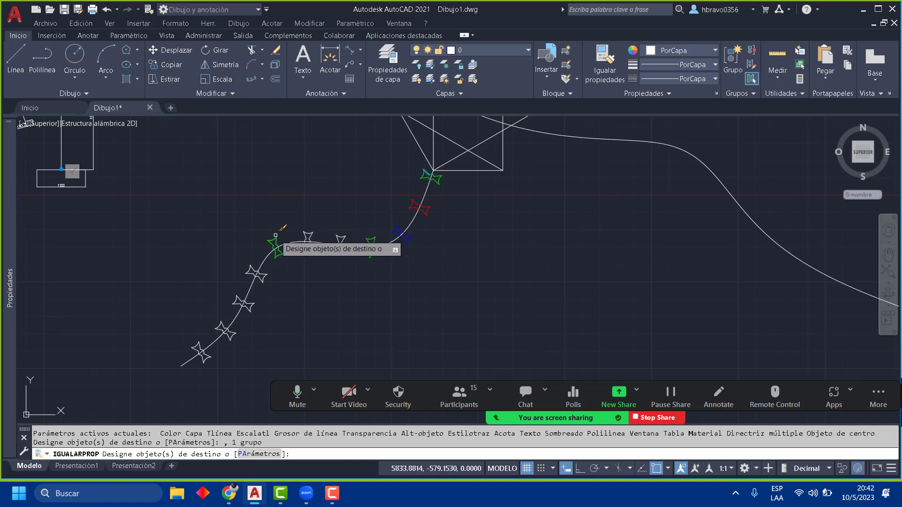
{"action": "left_click", "coordinate": [225, 330]}
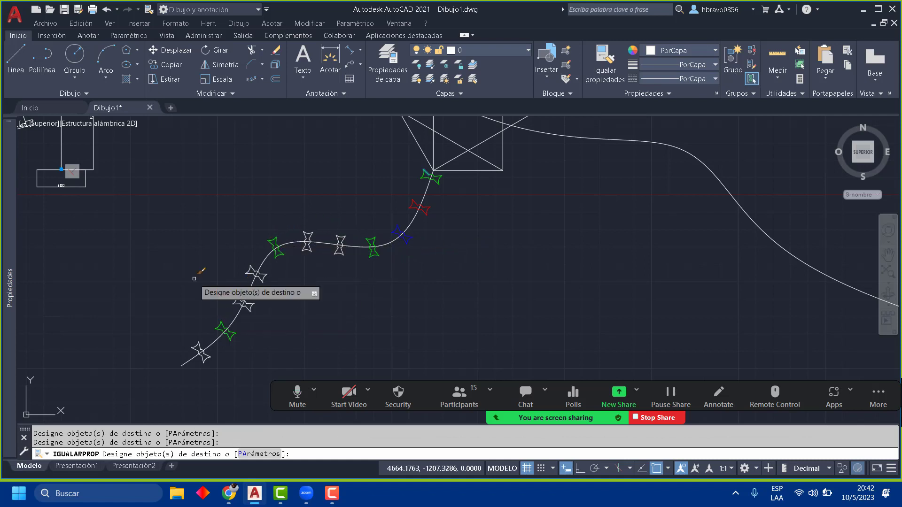
{"action": "key", "text": "Return"}
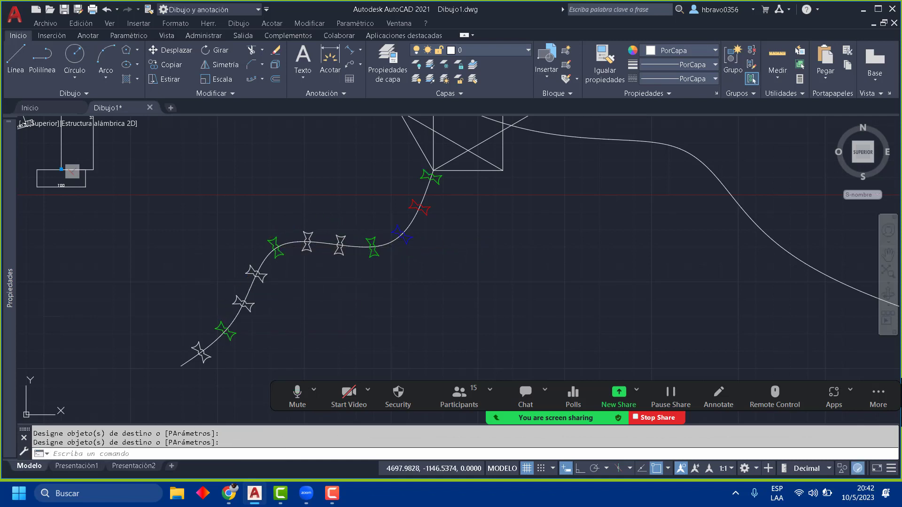
Step: Match the properties of the red second bow-tie onto the fifth, eighth and eleventh bow-ties along the spline
{"action": "key", "text": "Return"}
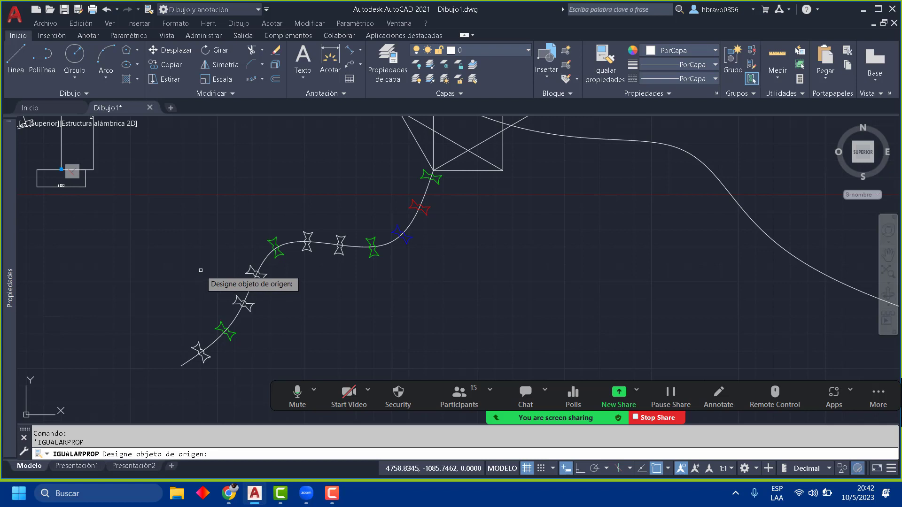
{"action": "left_click", "coordinate": [428, 208]}
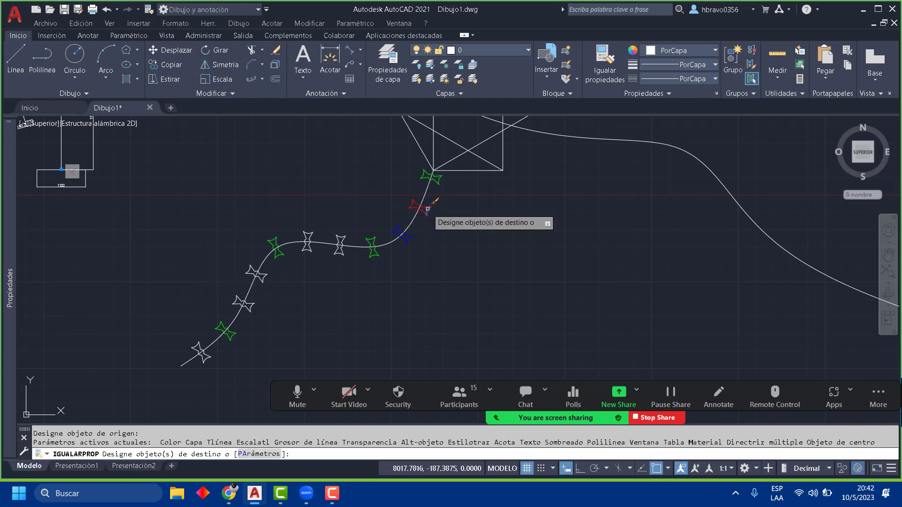
{"action": "left_click", "coordinate": [344, 256]}
{"action": "left_click", "coordinate": [261, 279]}
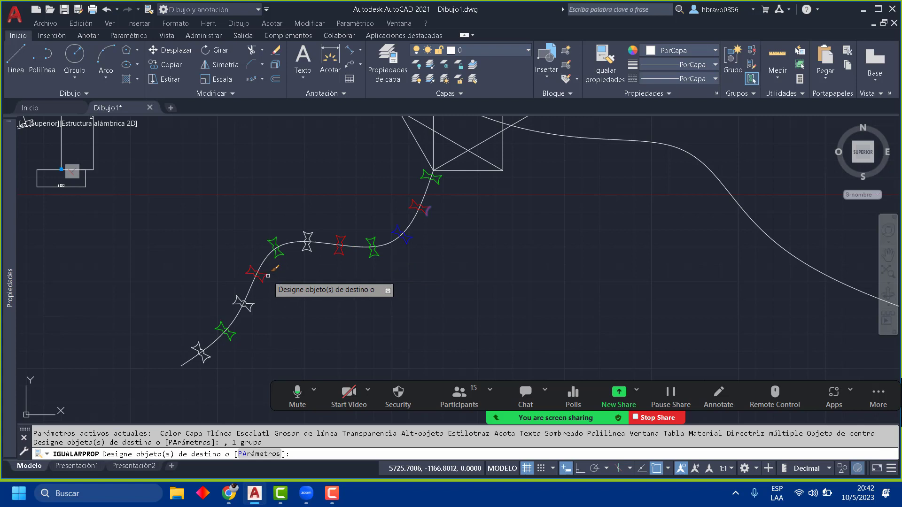
{"action": "left_click", "coordinate": [210, 354]}
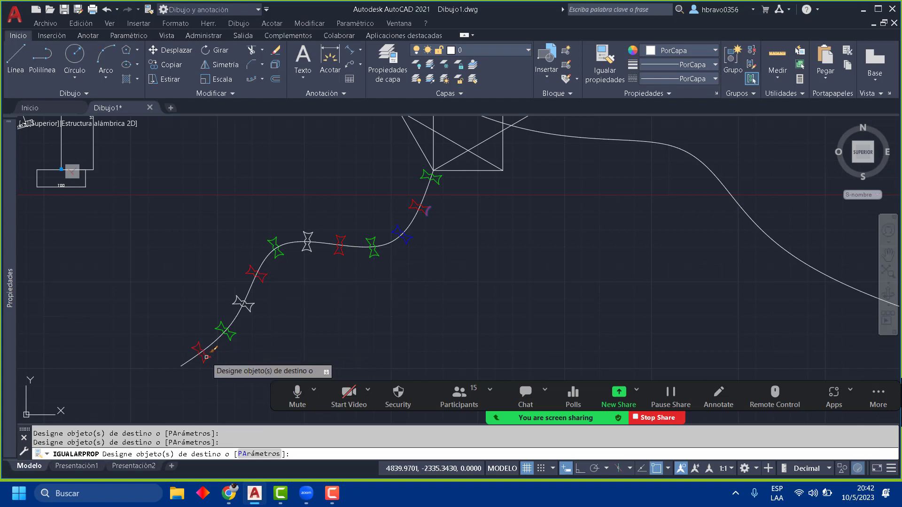
{"action": "key", "text": "Return"}
Step: Match the properties of the blue third bow-tie onto the sixth and ninth bow-ties along the spline
{"action": "key", "text": "Return"}
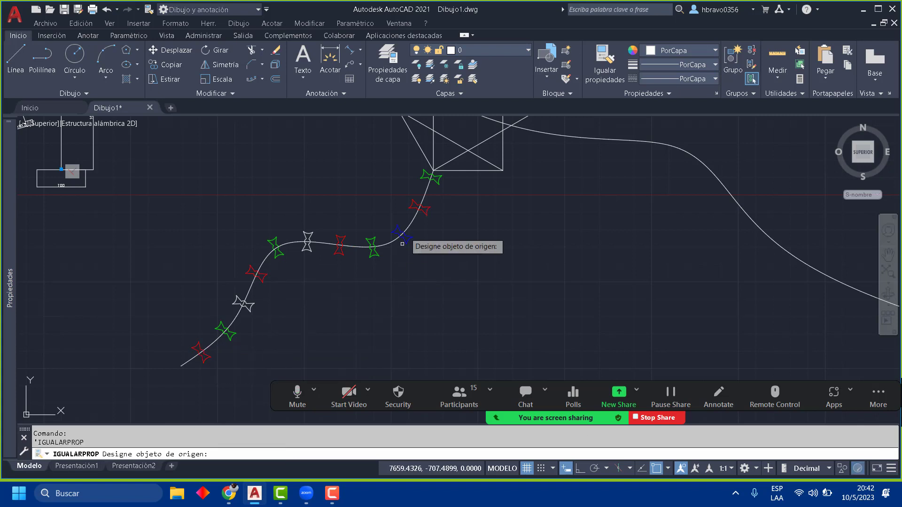
{"action": "left_click", "coordinate": [403, 237]}
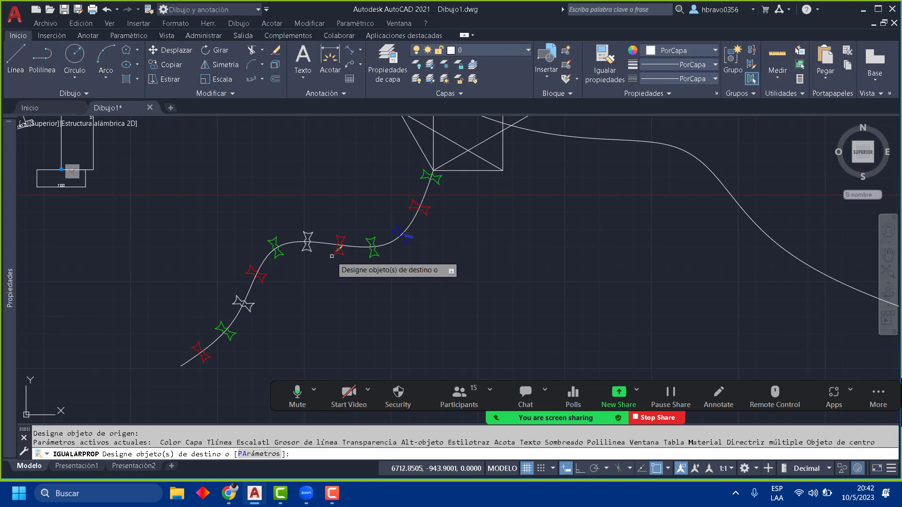
{"action": "left_click", "coordinate": [308, 239]}
{"action": "left_click", "coordinate": [237, 299]}
{"action": "key", "text": "Return"}
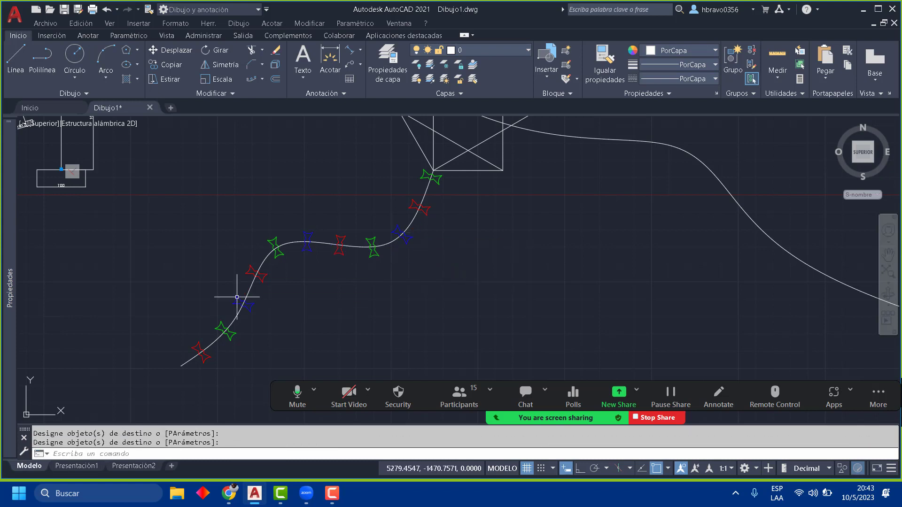
{"action": "scroll", "coordinate": [454, 300], "scroll_direction": "down", "scroll_amount": 5}
{"action": "middle_click_drag", "start_coordinate": [447, 294], "coordinate": [300, 285]}
{"action": "key", "text": "Return"}
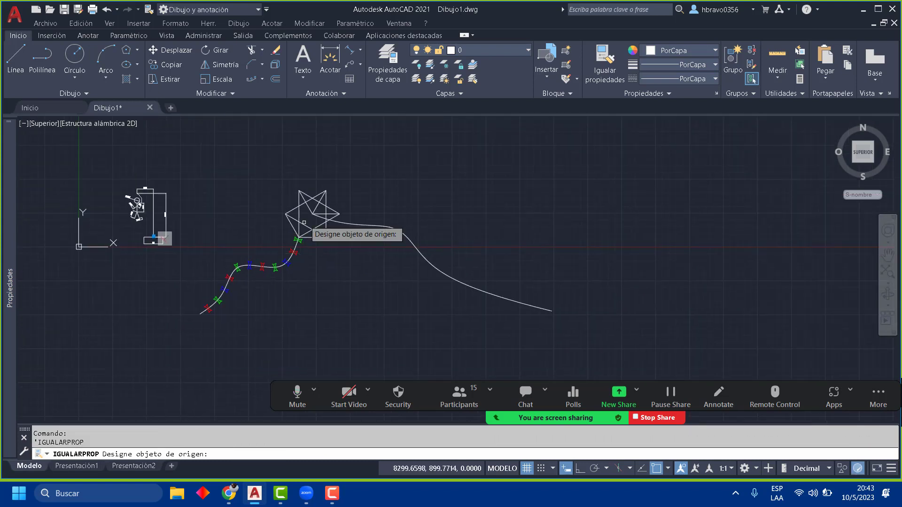
{"action": "scroll", "coordinate": [306, 221], "scroll_direction": "up", "scroll_amount": 5}
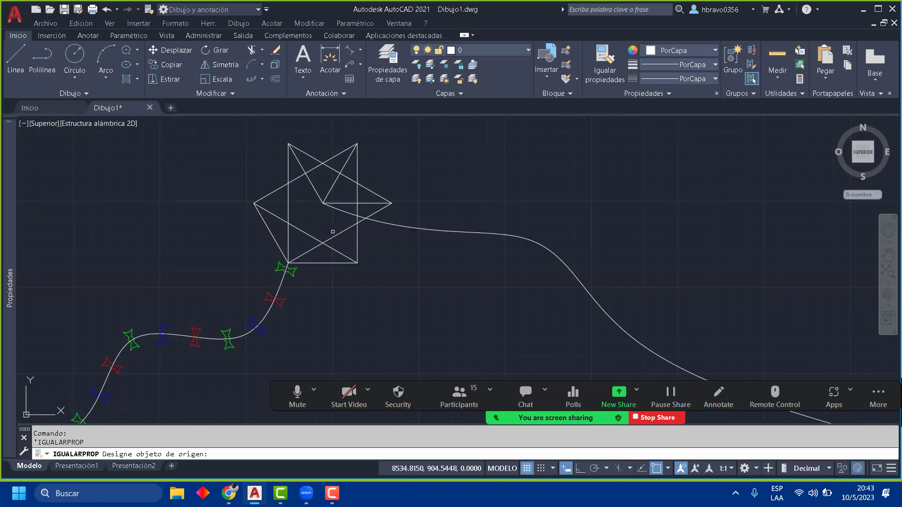
{"action": "left_click", "coordinate": [498, 54]}
{"action": "key", "text": "Escape"}
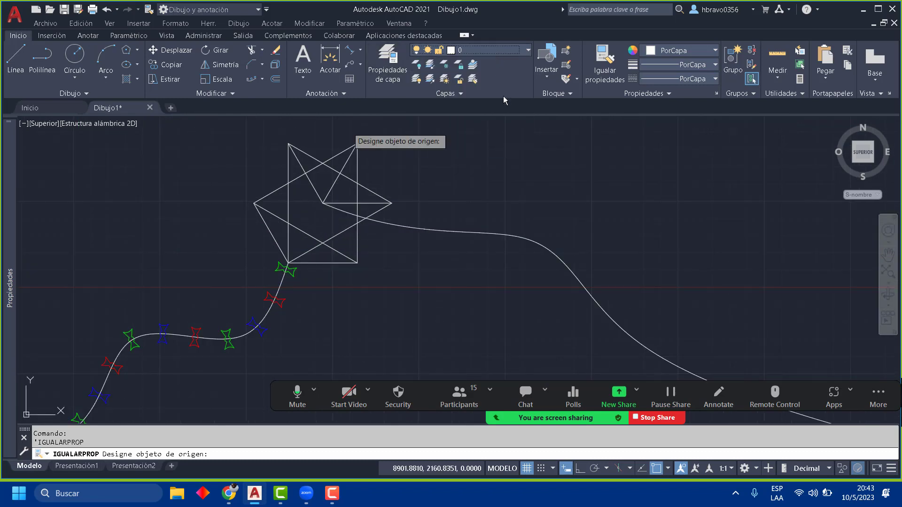
{"action": "key", "text": "Escape"}
{"action": "key", "text": "Escape"}
Step: Move the kite's large overlapping shapes, without the inner lines from its centre, to the yellow Cometa layer and clear the selection
{"action": "left_click", "coordinate": [397, 270]}
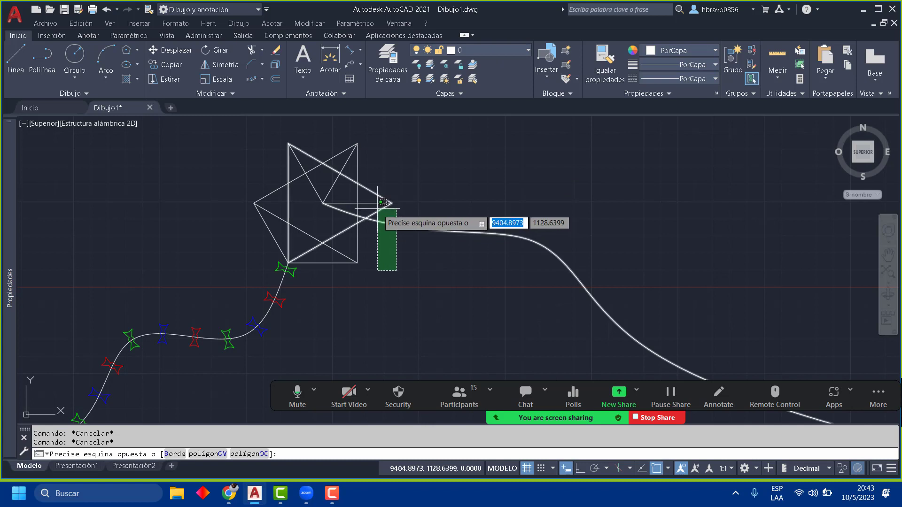
{"action": "left_click", "coordinate": [391, 216]}
{"action": "left_click", "coordinate": [388, 291]}
{"action": "left_click", "coordinate": [330, 220]}
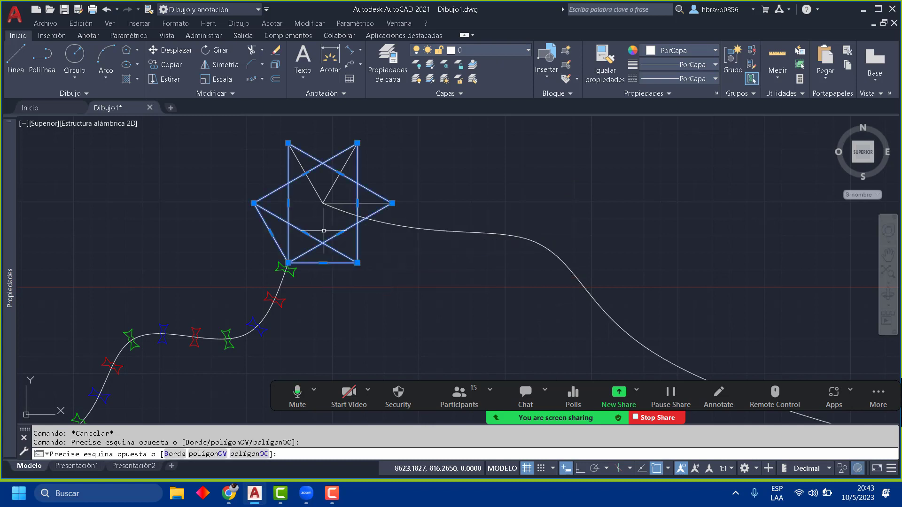
{"action": "left_click", "coordinate": [500, 51]}
{"action": "left_click", "coordinate": [499, 70]}
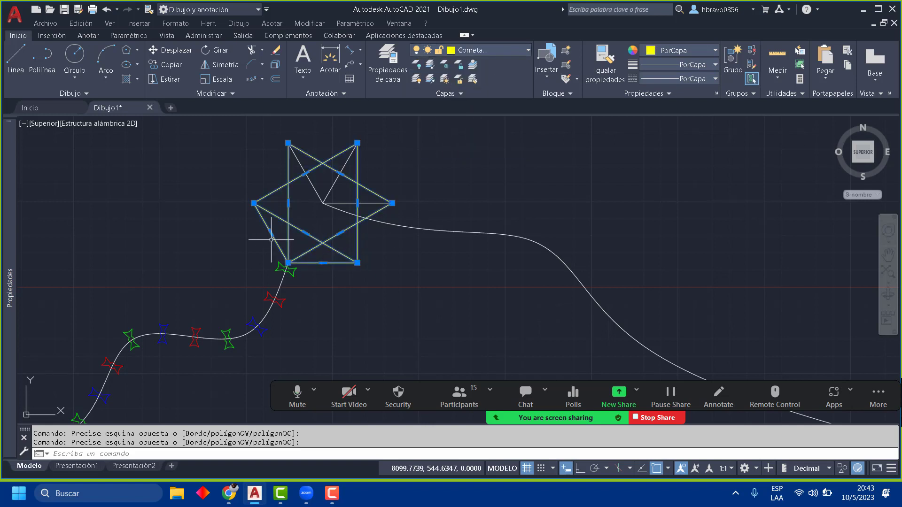
{"action": "key", "text": "Escape"}
{"action": "scroll", "coordinate": [313, 229], "scroll_direction": "up", "scroll_amount": 4}
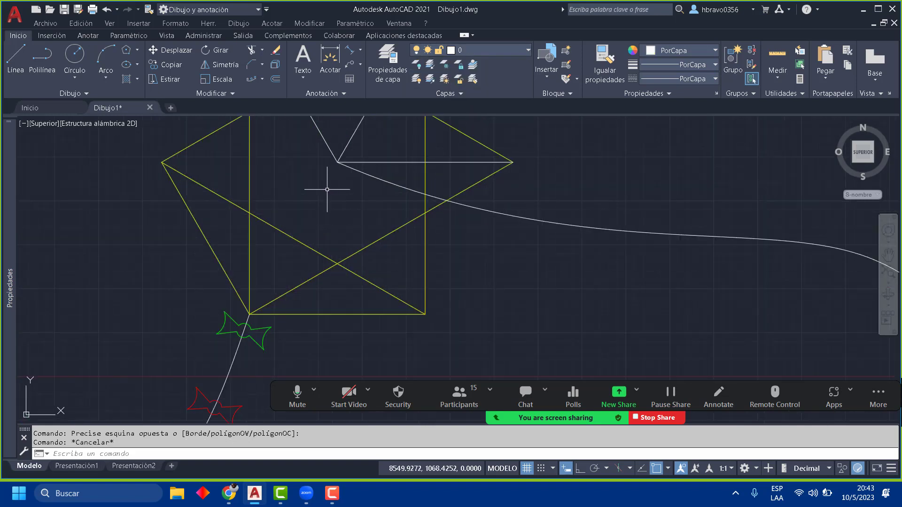
{"action": "scroll", "coordinate": [327, 189], "scroll_direction": "down", "scroll_amount": 2}
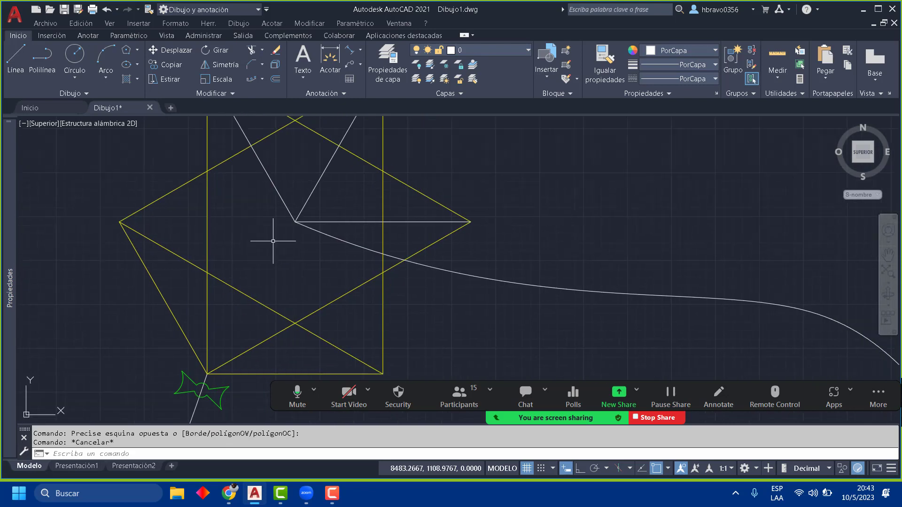
{"action": "left_click", "coordinate": [64, 9]}
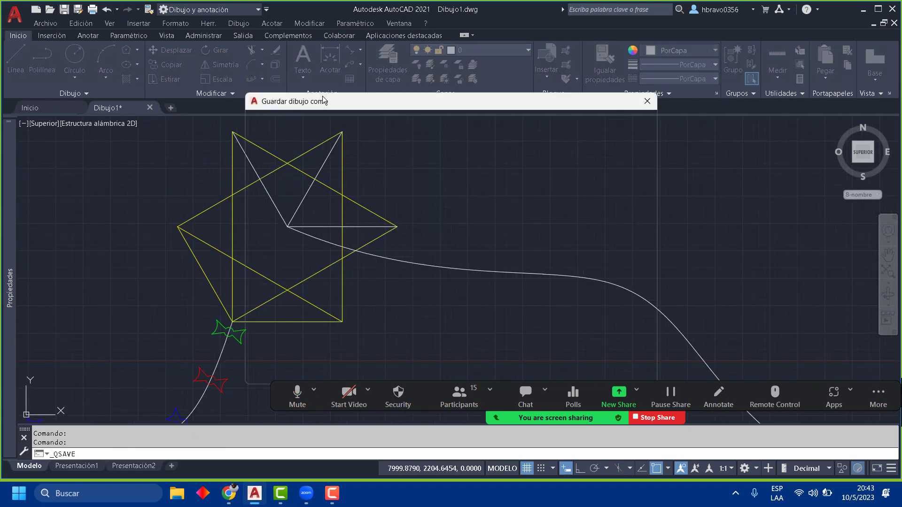
{"action": "left_click", "coordinate": [648, 100]}
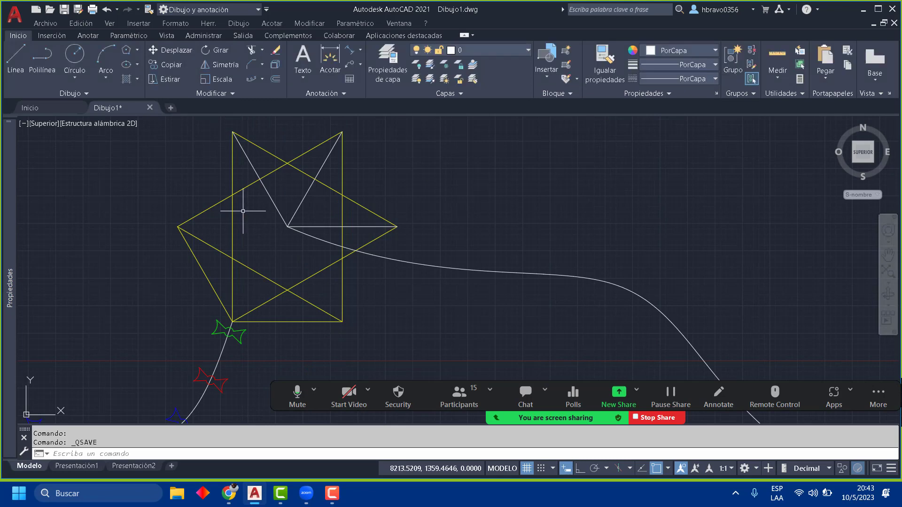
Step: Start a pattern hatch and choose the HONEY pattern
{"action": "left_click", "coordinate": [130, 81]}
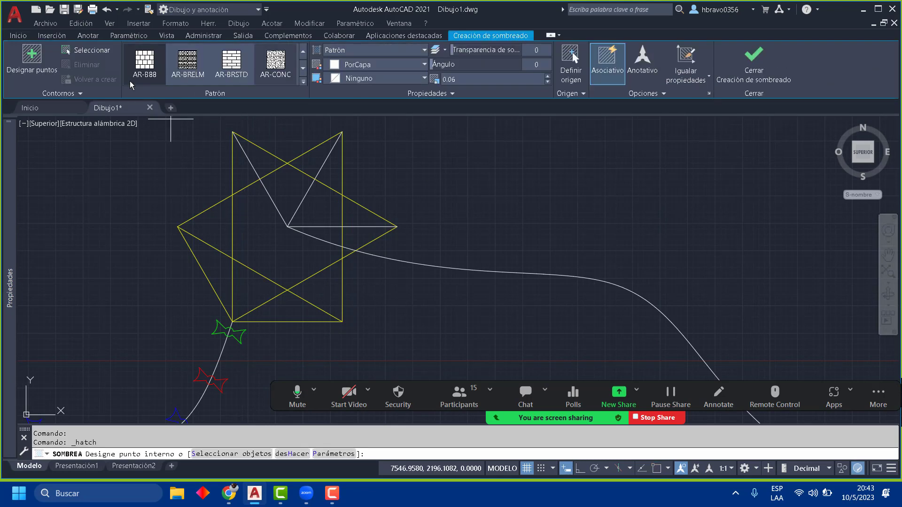
{"action": "left_click", "coordinate": [425, 51]}
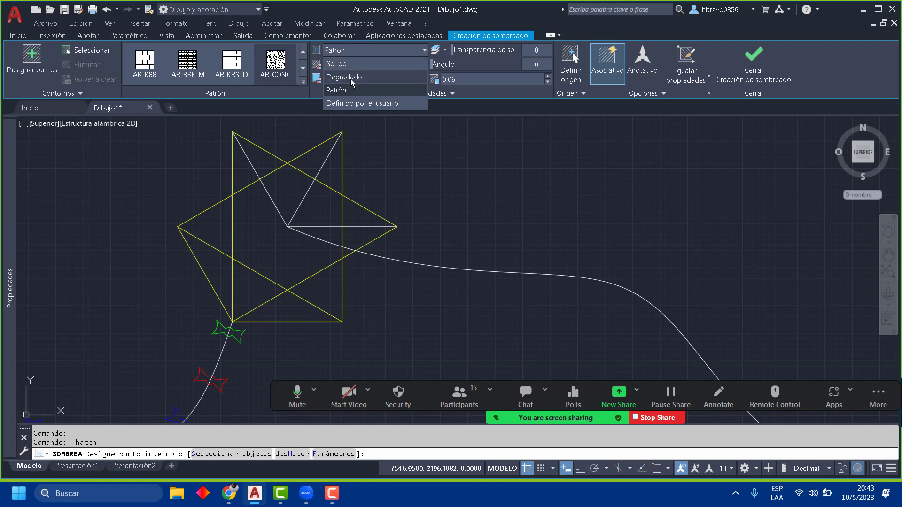
{"action": "left_click", "coordinate": [385, 51]}
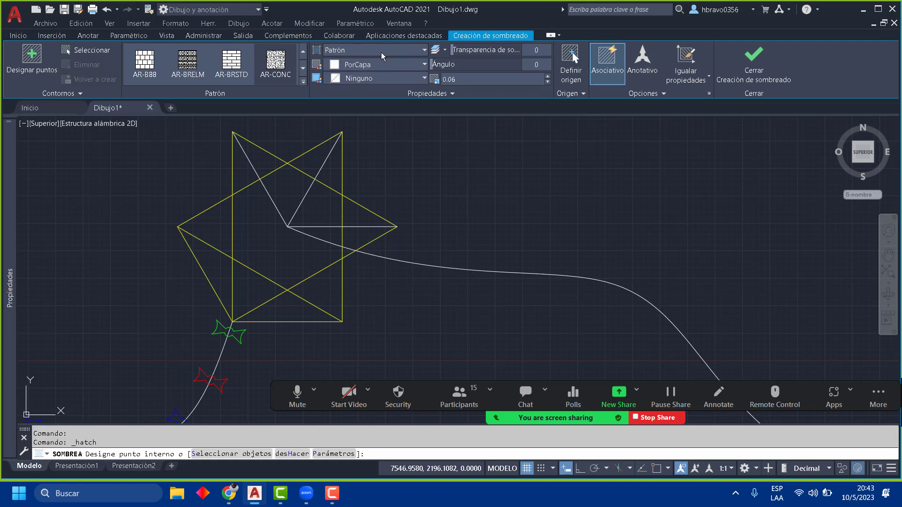
{"action": "left_click", "coordinate": [303, 83]}
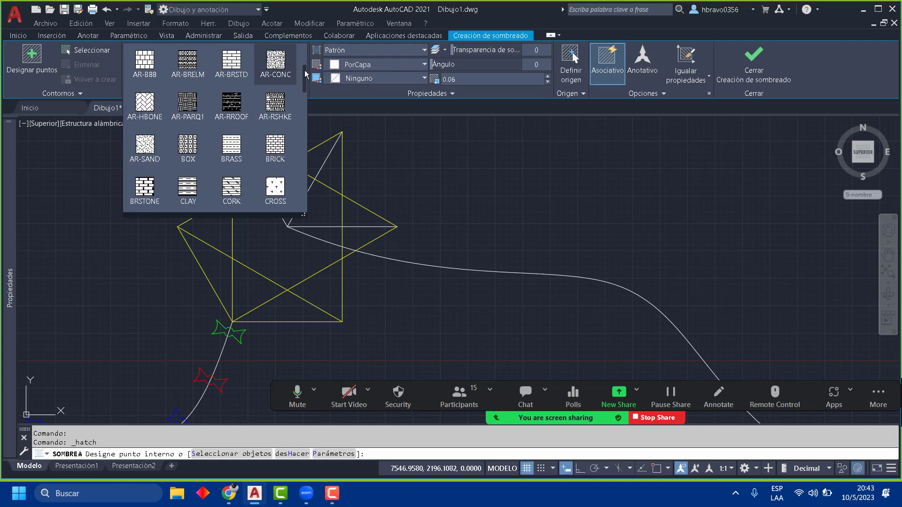
{"action": "scroll", "coordinate": [244, 150], "scroll_direction": "down", "scroll_amount": 4}
{"action": "scroll", "coordinate": [245, 150], "scroll_direction": "down", "scroll_amount": 3}
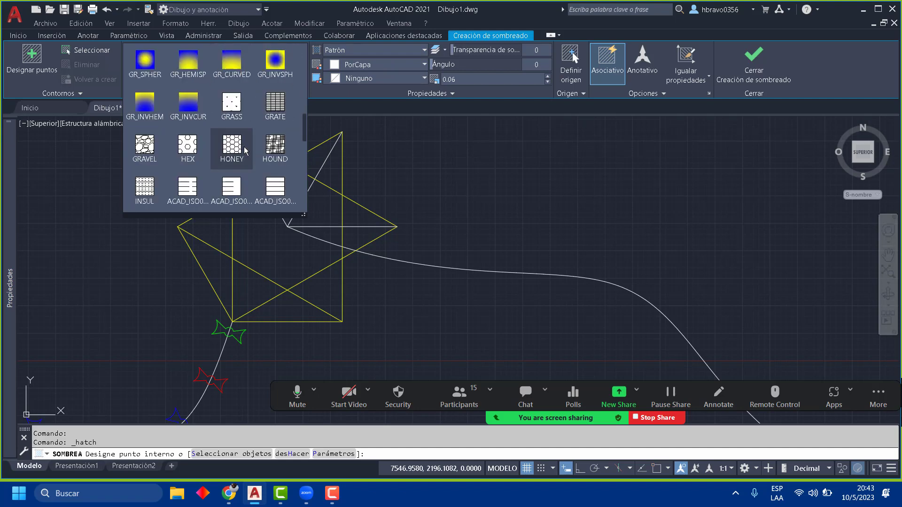
{"action": "left_click", "coordinate": [244, 147]}
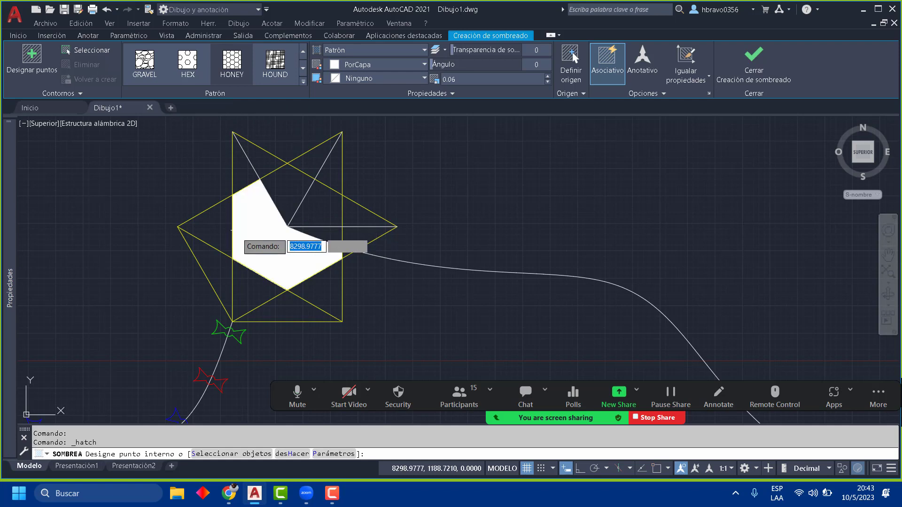
{"action": "left_click", "coordinate": [221, 227]}
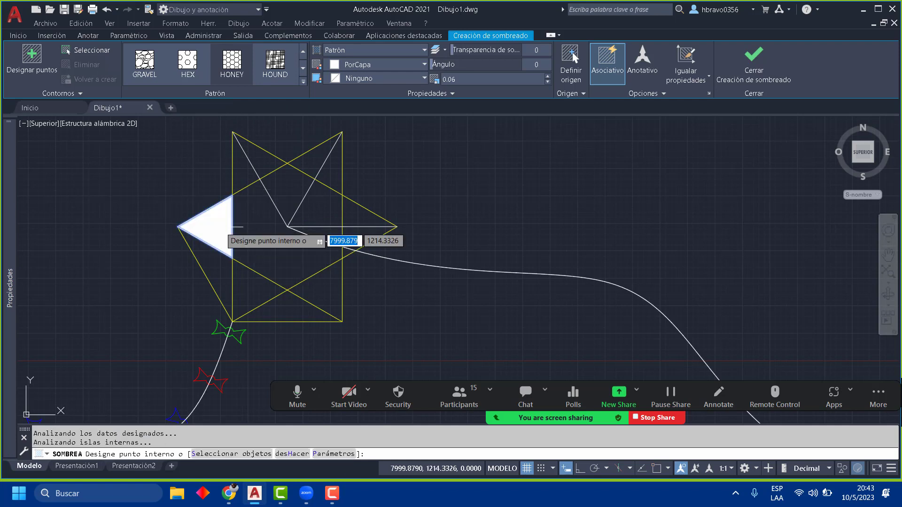
{"action": "scroll", "coordinate": [240, 233], "scroll_direction": "down", "scroll_amount": 3}
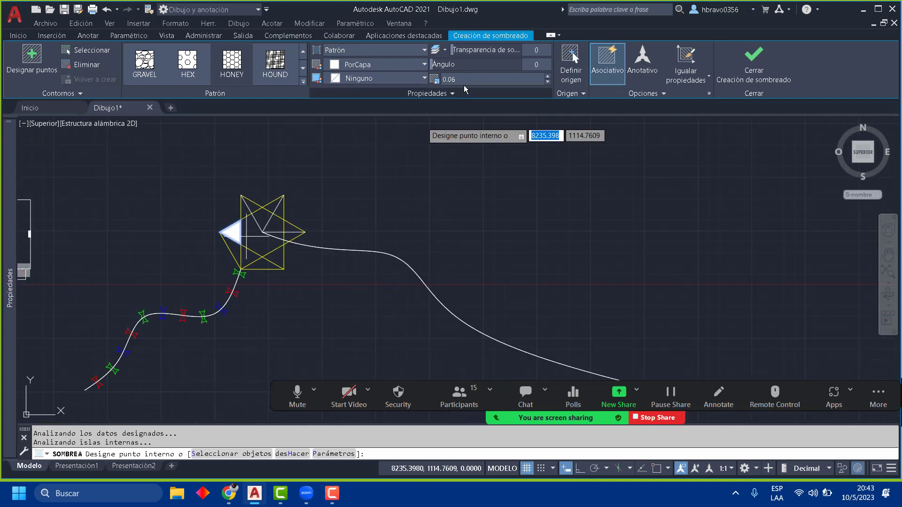
{"action": "key", "text": "ctrl+z"}
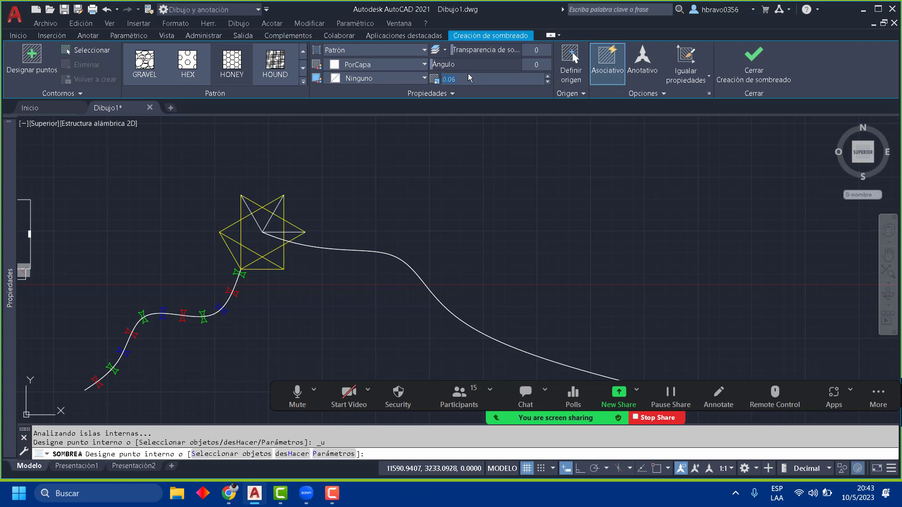
Step: Set the hatch scale to 1 with the HONEY pattern and hatch the kite's large central region below the inner lines
{"action": "left_click", "coordinate": [229, 70]}
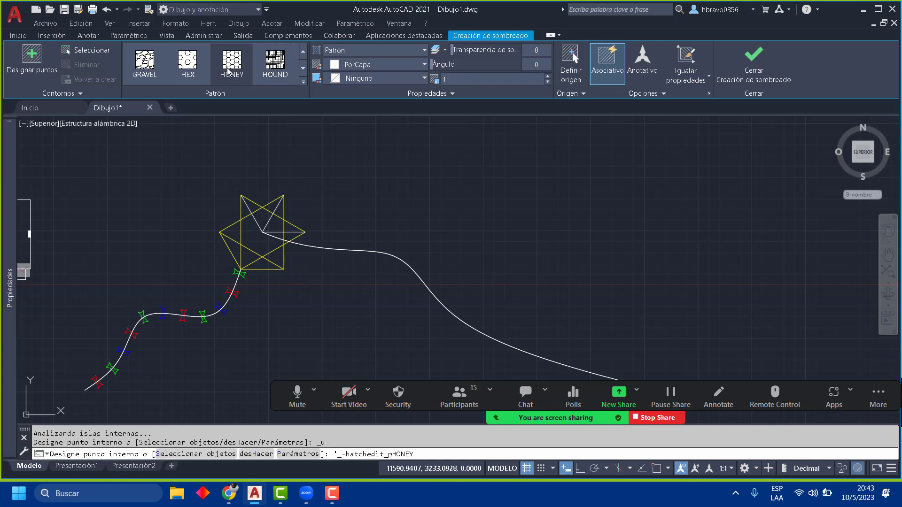
{"action": "left_click", "coordinate": [251, 237]}
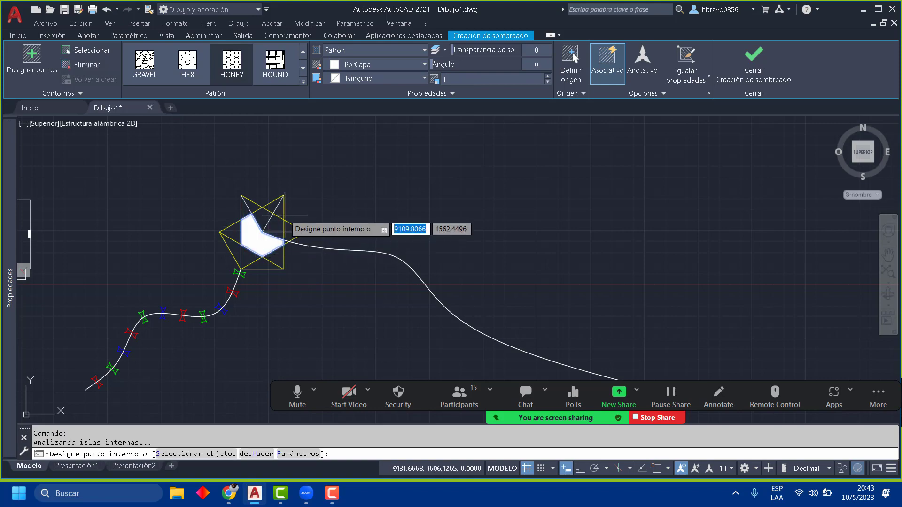
{"action": "scroll", "coordinate": [270, 231], "scroll_direction": "up", "scroll_amount": 4}
{"action": "scroll", "coordinate": [240, 258], "scroll_direction": "up", "scroll_amount": 8}
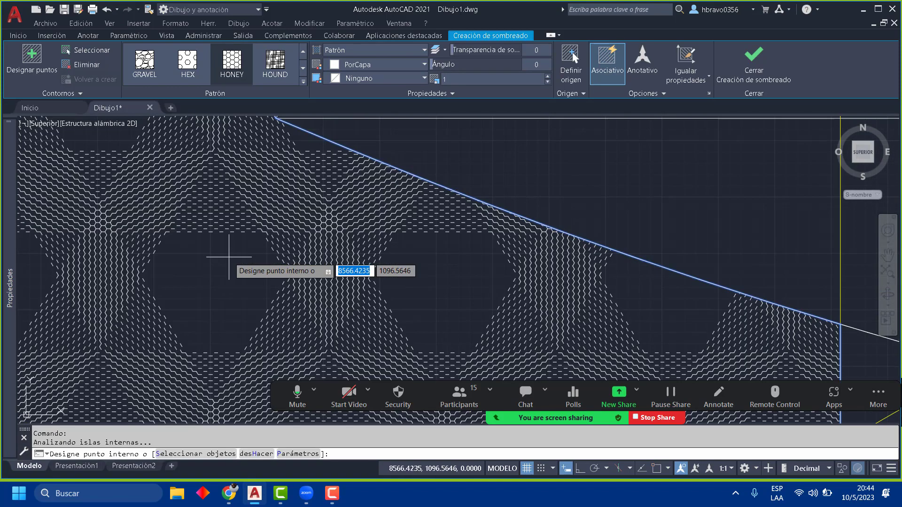
{"action": "scroll", "coordinate": [257, 251], "scroll_direction": "down", "scroll_amount": 4}
{"action": "scroll", "coordinate": [257, 254], "scroll_direction": "up", "scroll_amount": 2}
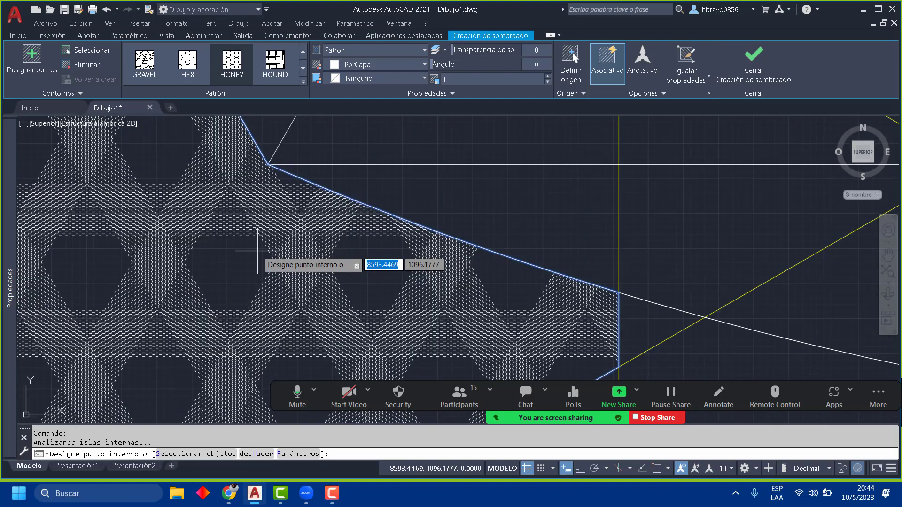
{"action": "scroll", "coordinate": [256, 264], "scroll_direction": "down", "scroll_amount": 2}
{"action": "scroll", "coordinate": [256, 265], "scroll_direction": "down", "scroll_amount": 8}
{"action": "scroll", "coordinate": [256, 261], "scroll_direction": "up", "scroll_amount": 8}
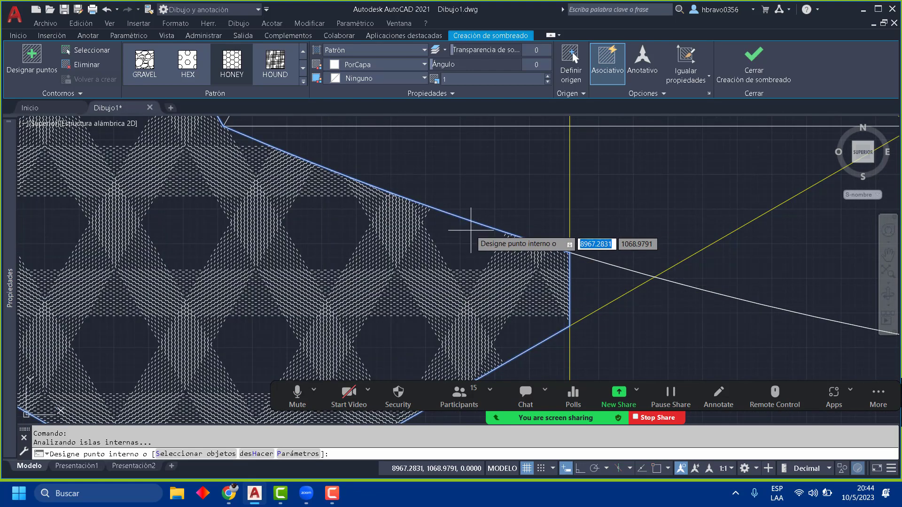
{"action": "scroll", "coordinate": [454, 159], "scroll_direction": "down", "scroll_amount": 5}
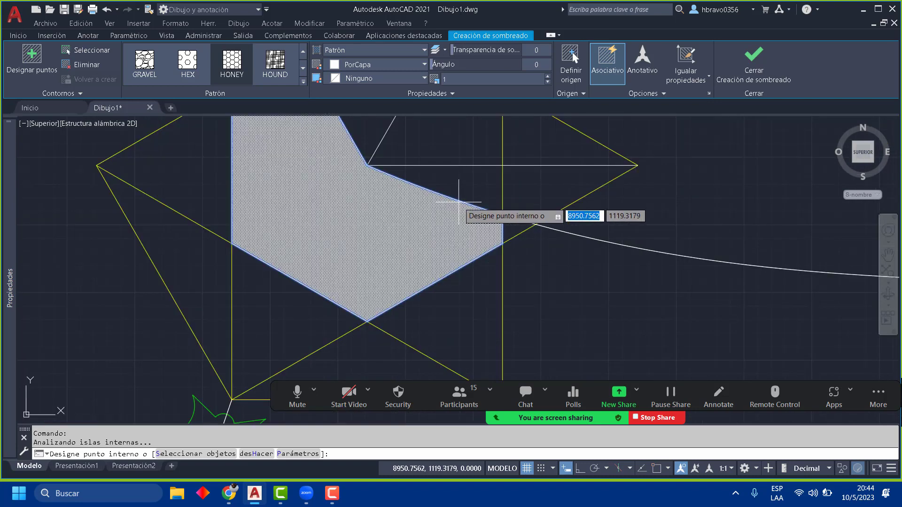
Step: Add the kite's lower triangles, left tip and strip, right tip and the narrow regions along the spline to the HONEY hatch
{"action": "left_click", "coordinate": [400, 257]}
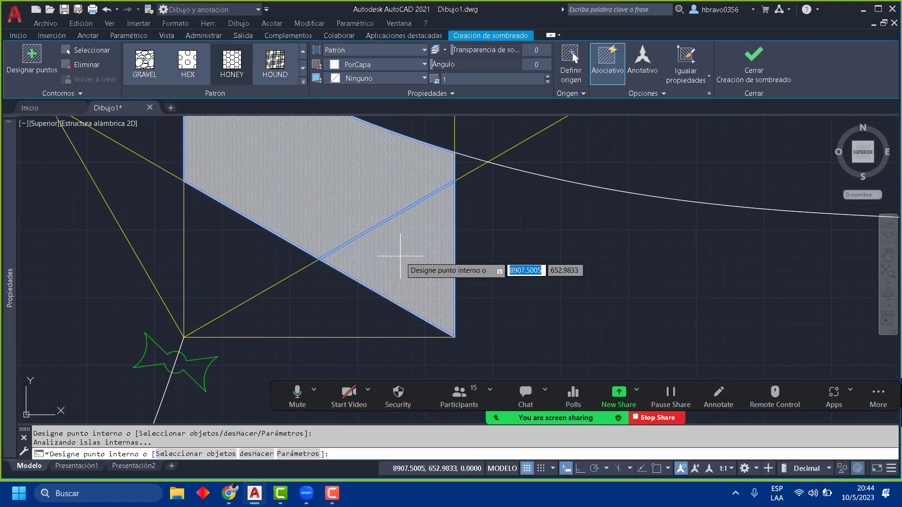
{"action": "left_click", "coordinate": [265, 305]}
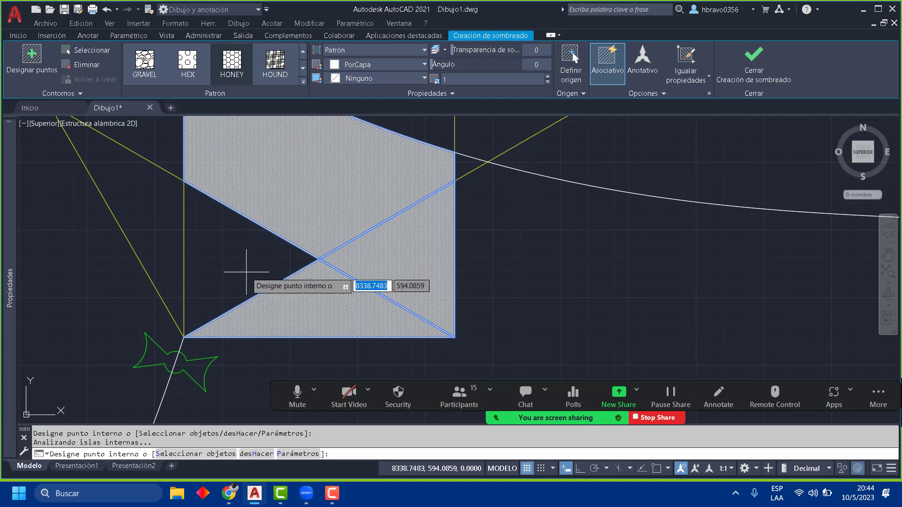
{"action": "left_click", "coordinate": [241, 261]}
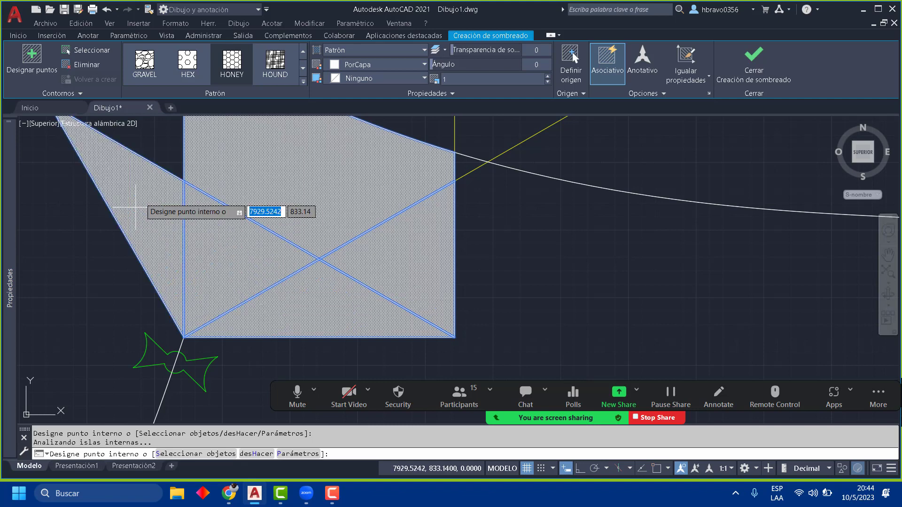
{"action": "mouse_move", "coordinate": [169, 145]}
{"action": "middle_mouse_down"}
{"action": "mouse_move", "coordinate": [171, 317]}
{"action": "mouse_move", "coordinate": [163, 272]}
{"action": "middle_mouse_up"}
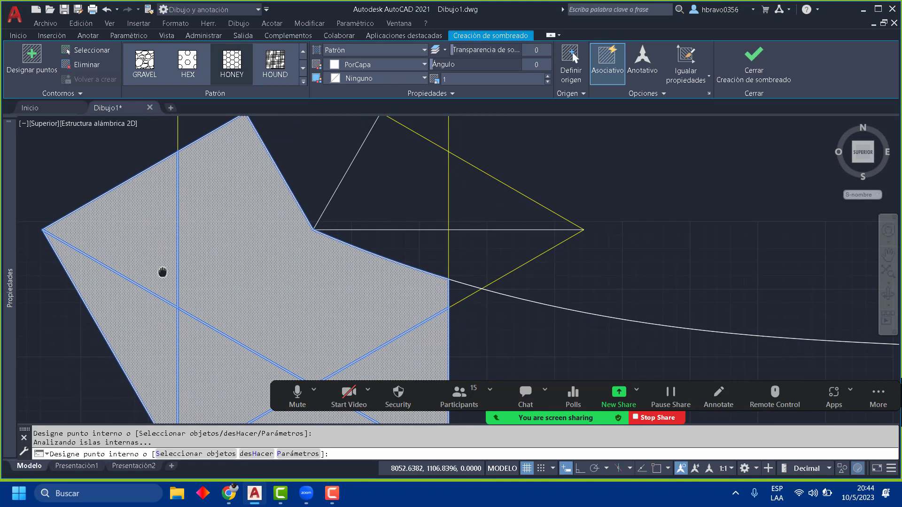
{"action": "left_click", "coordinate": [500, 244]}
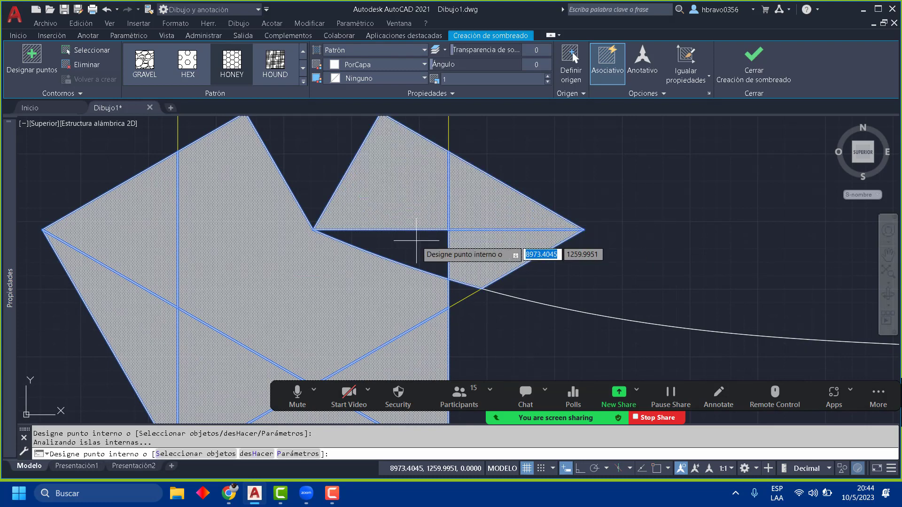
{"action": "left_click", "coordinate": [384, 237]}
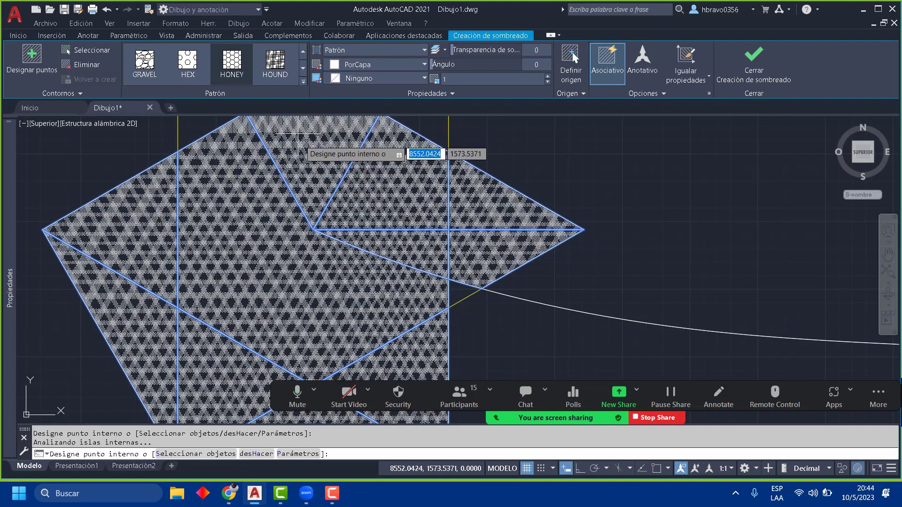
{"action": "left_click", "coordinate": [461, 292]}
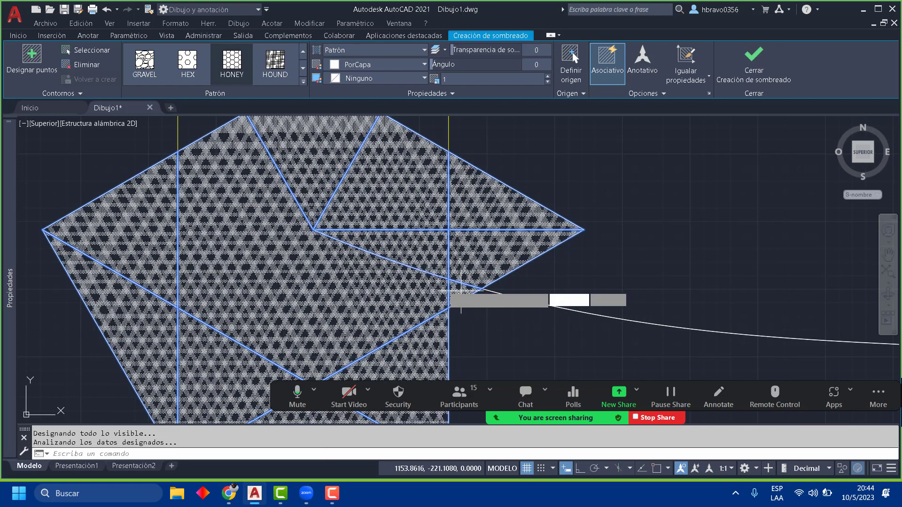
Step: Add the regions of the kite's two upper points, on both sides of the inner lines, to the HONEY hatch
{"action": "mouse_move", "coordinate": [234, 99]}
{"action": "middle_mouse_down"}
{"action": "mouse_move", "coordinate": [279, 226]}
{"action": "mouse_move", "coordinate": [286, 213]}
{"action": "middle_mouse_up"}
{"action": "left_click", "coordinate": [285, 213]}
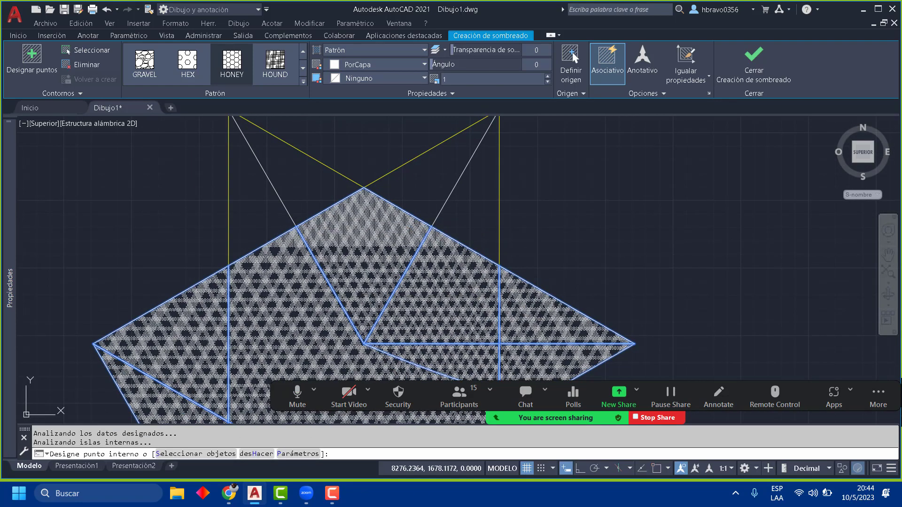
{"action": "left_click", "coordinate": [307, 189]}
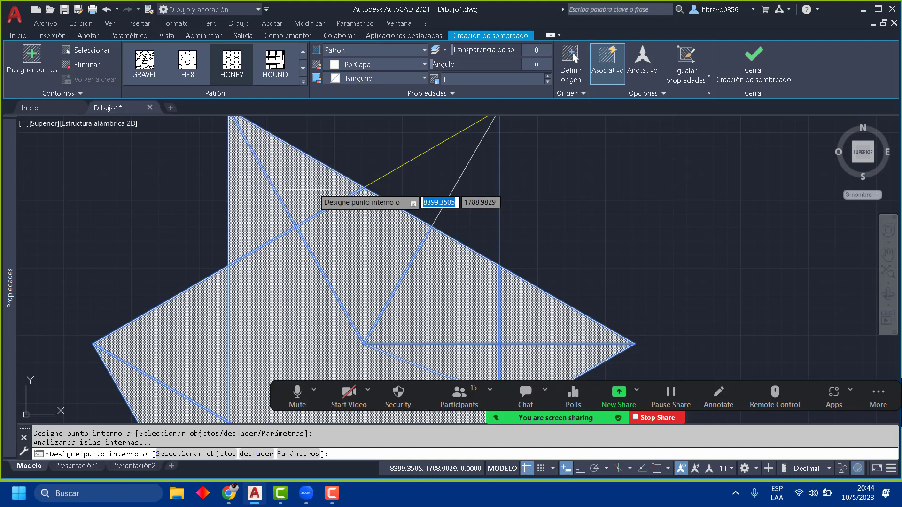
{"action": "left_click", "coordinate": [433, 179]}
{"action": "left_click", "coordinate": [478, 205]}
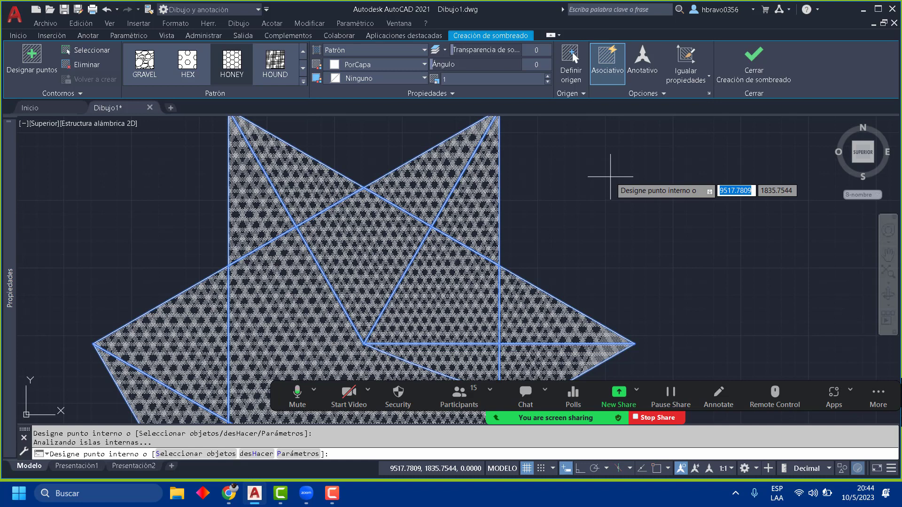
Step: Increase the HONEY hatch's scale in small increments to 7.9
{"action": "left_click", "coordinate": [548, 76]}
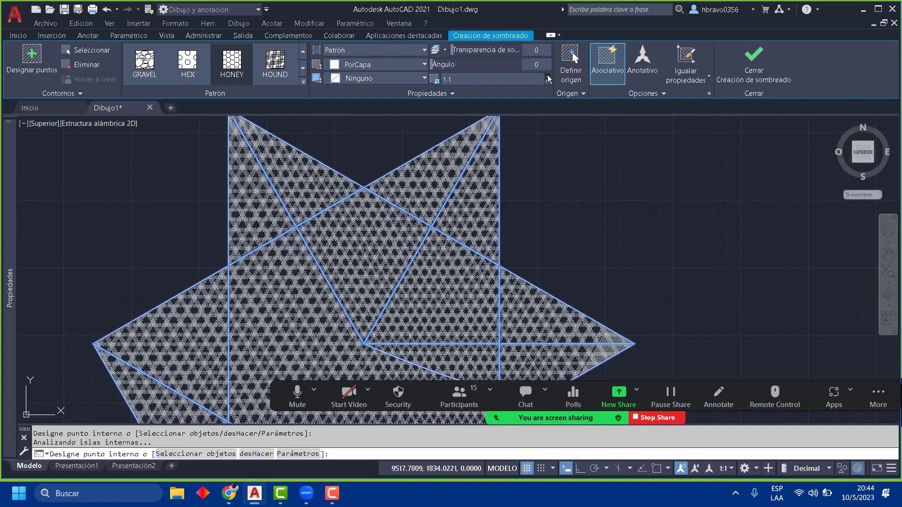
{"action": "left_click", "coordinate": [547, 76]}
{"action": "left_click", "coordinate": [548, 75]}
{"action": "left_click", "coordinate": [548, 75]}
{"action": "left_click", "coordinate": [548, 76]}
{"action": "left_click", "coordinate": [548, 75]}
{"action": "left_click", "coordinate": [548, 76]}
{"action": "left_click", "coordinate": [548, 75]}
{"action": "left_click", "coordinate": [548, 75]}
{"action": "left_click", "coordinate": [548, 76]}
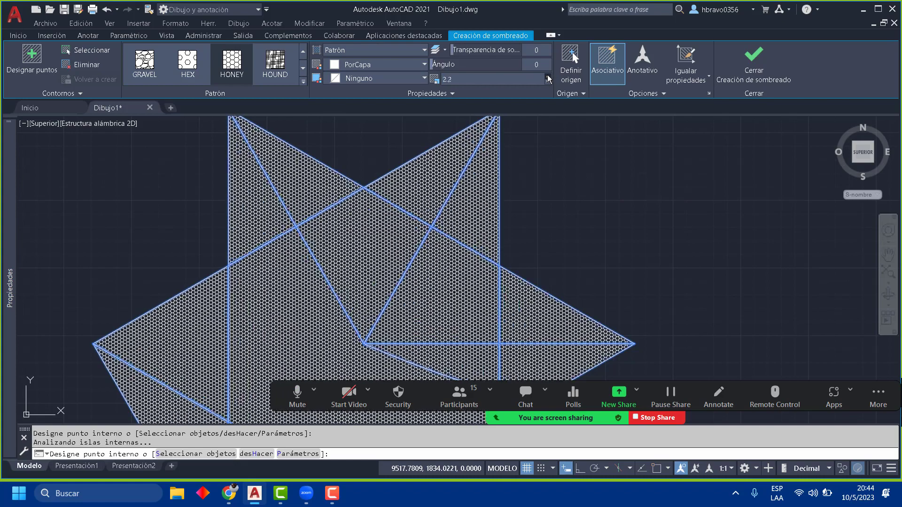
{"action": "left_click", "coordinate": [548, 75]}
{"action": "left_click", "coordinate": [547, 76]}
{"action": "left_click", "coordinate": [548, 76]}
{"action": "left_click", "coordinate": [548, 76]}
{"action": "left_click", "coordinate": [548, 76]}
{"action": "left_click", "coordinate": [547, 76]}
{"action": "left_click", "coordinate": [548, 76]}
{"action": "left_click", "coordinate": [548, 76]}
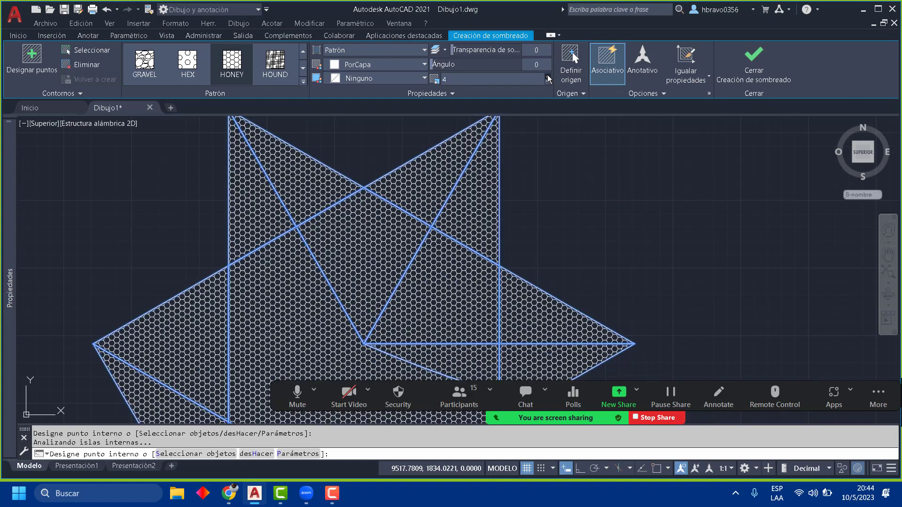
{"action": "left_click", "coordinate": [547, 76]}
{"action": "left_click", "coordinate": [548, 75]}
{"action": "left_click", "coordinate": [548, 76]}
{"action": "left_click", "coordinate": [548, 75]}
{"action": "left_click", "coordinate": [547, 76]}
{"action": "left_click", "coordinate": [548, 76]}
{"action": "left_click", "coordinate": [548, 76]}
{"action": "left_click", "coordinate": [548, 76]}
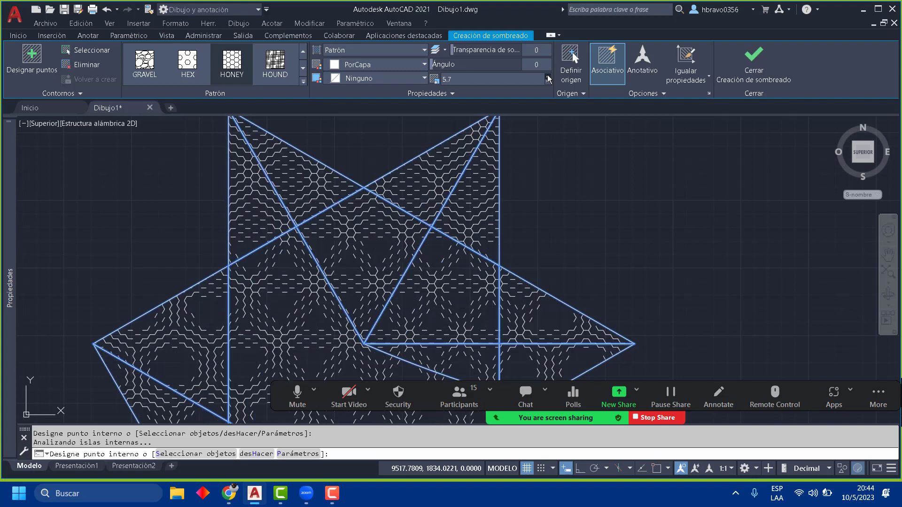
{"action": "left_click", "coordinate": [547, 75]}
{"action": "left_click", "coordinate": [548, 76]}
{"action": "left_click", "coordinate": [547, 76]}
{"action": "left_click", "coordinate": [548, 76]}
{"action": "left_click", "coordinate": [548, 76]}
{"action": "left_click", "coordinate": [548, 76]}
{"action": "left_click", "coordinate": [548, 76]}
{"action": "left_click", "coordinate": [547, 76]}
{"action": "left_click", "coordinate": [548, 75]}
{"action": "left_click", "coordinate": [547, 76]}
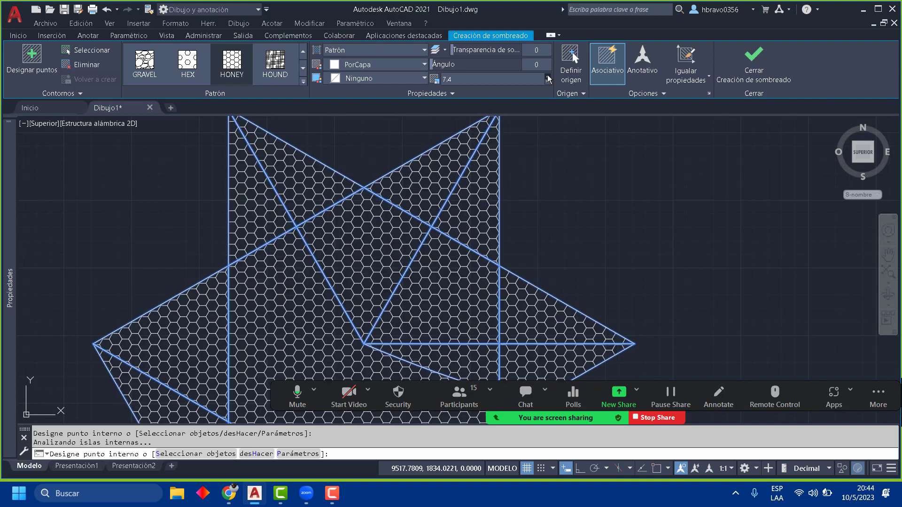
{"action": "left_click", "coordinate": [548, 75]}
{"action": "left_click", "coordinate": [548, 76]}
{"action": "left_click", "coordinate": [548, 76]}
{"action": "left_click", "coordinate": [548, 76]}
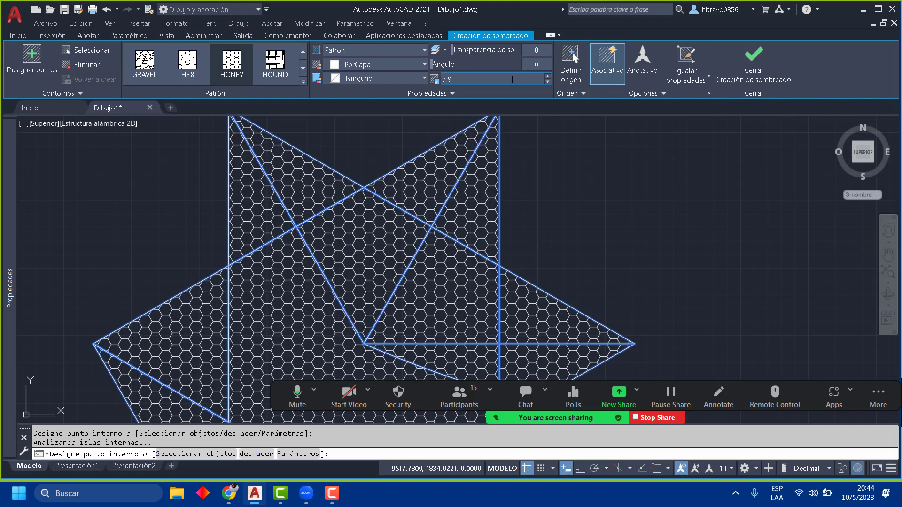
Step: Set the HONEY hatch's scale to 40 and finish the hatch
{"action": "type", "text": "40"}
{"action": "key", "text": "Return"}
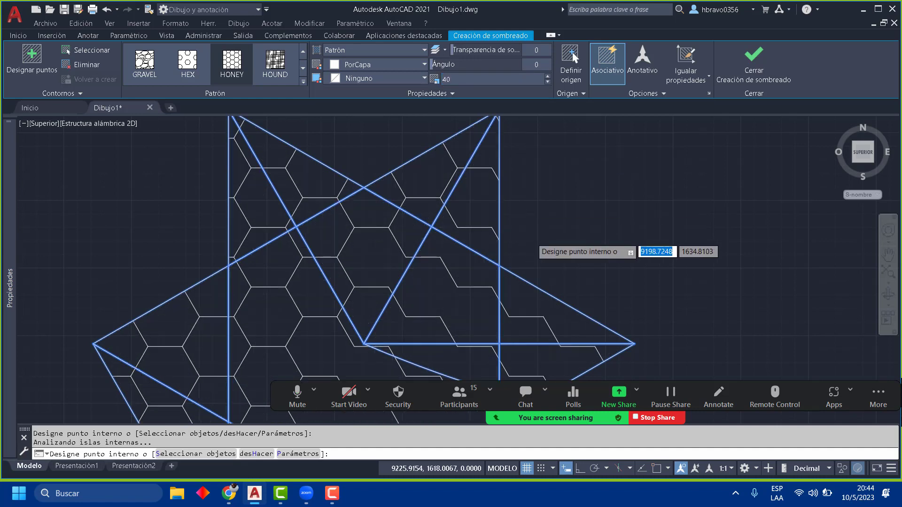
{"action": "scroll", "coordinate": [536, 235], "scroll_direction": "down", "scroll_amount": 4}
{"action": "middle_click_drag", "start_coordinate": [545, 230], "coordinate": [536, 203]}
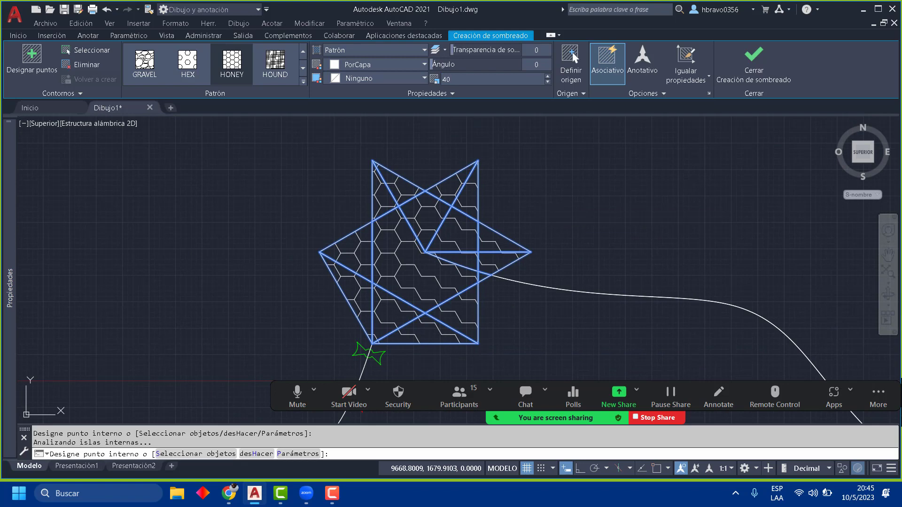
{"action": "scroll", "coordinate": [521, 259], "scroll_direction": "down", "scroll_amount": 2}
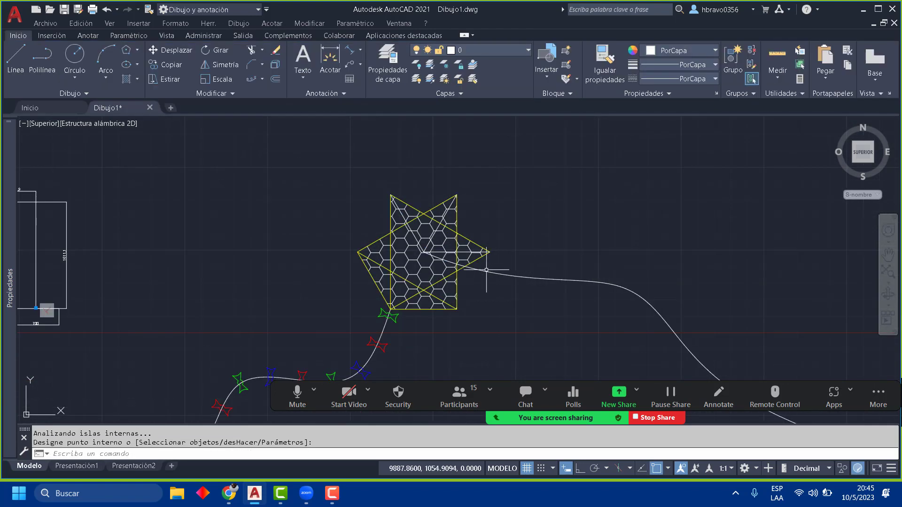
{"action": "middle_click_drag", "start_coordinate": [462, 289], "coordinate": [460, 228]}
{"action": "scroll", "coordinate": [460, 245], "scroll_direction": "down", "scroll_amount": 2}
{"action": "scroll", "coordinate": [414, 207], "scroll_direction": "up", "scroll_amount": 4}
{"action": "scroll", "coordinate": [409, 204], "scroll_direction": "up", "scroll_amount": 2}
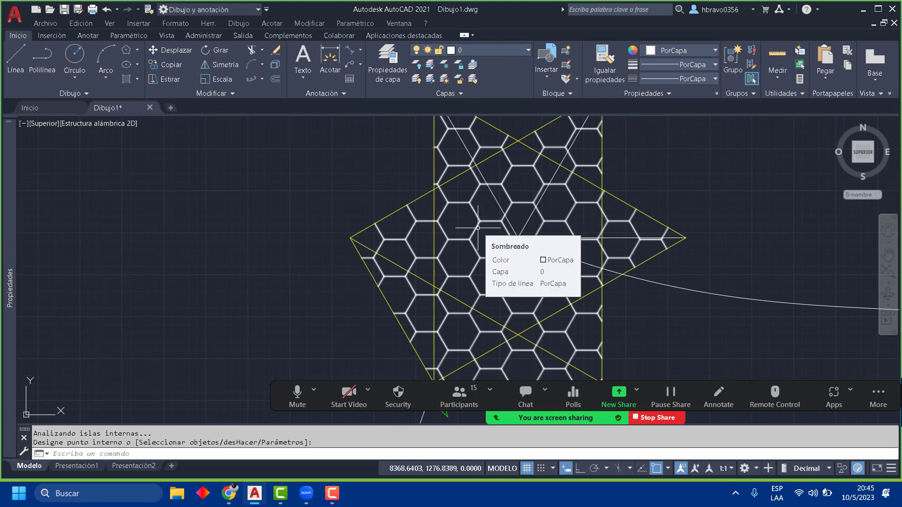
Step: Draw a three-point arc in the empty area beside the kite, rising gently and then sloping down away from it
{"action": "scroll", "coordinate": [478, 228], "scroll_direction": "down", "scroll_amount": 8}
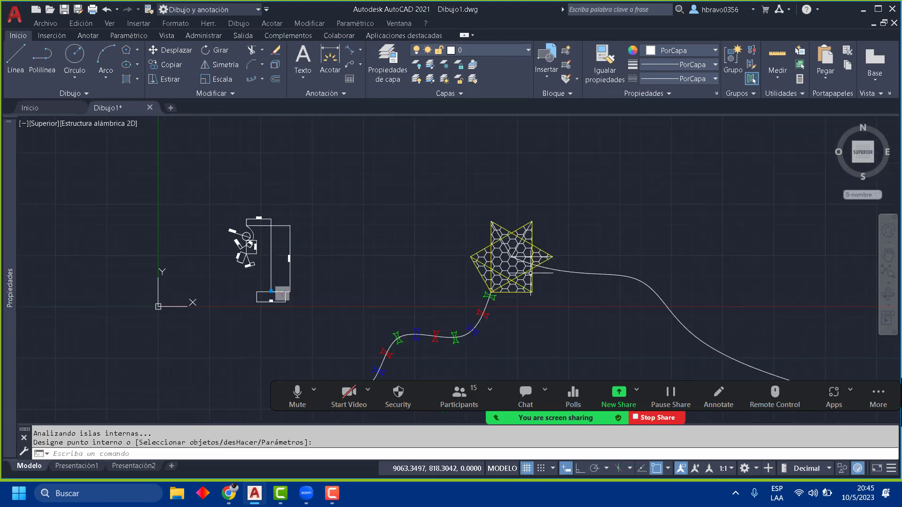
{"action": "mouse_move", "coordinate": [486, 282]}
{"action": "middle_mouse_down"}
{"action": "mouse_move", "coordinate": [434, 249]}
{"action": "mouse_move", "coordinate": [419, 251]}
{"action": "middle_mouse_up"}
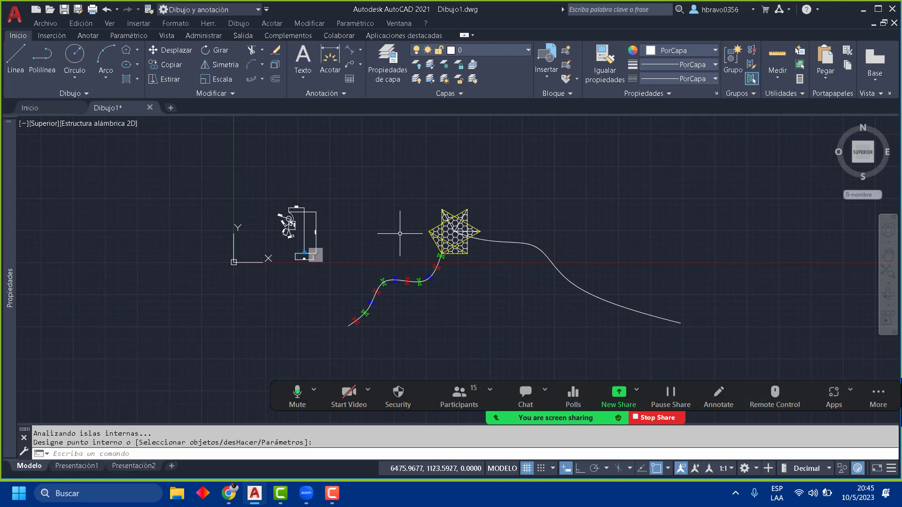
{"action": "scroll", "coordinate": [400, 233], "scroll_direction": "up", "scroll_amount": 4}
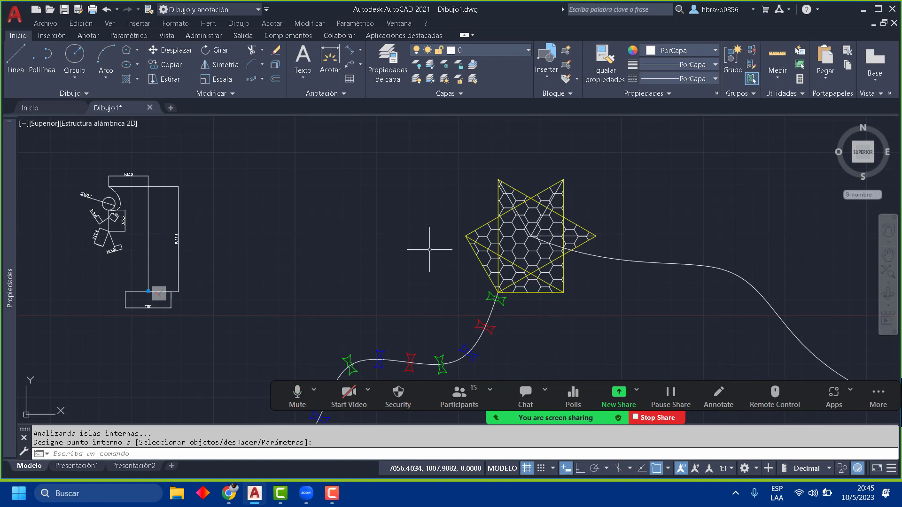
{"action": "scroll", "coordinate": [429, 235], "scroll_direction": "down", "scroll_amount": 4}
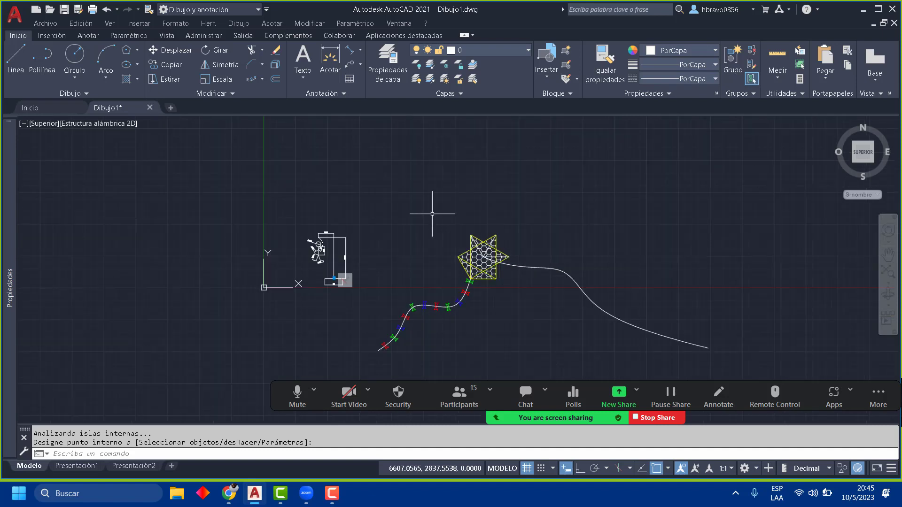
{"action": "scroll", "coordinate": [420, 216], "scroll_direction": "down", "scroll_amount": 2}
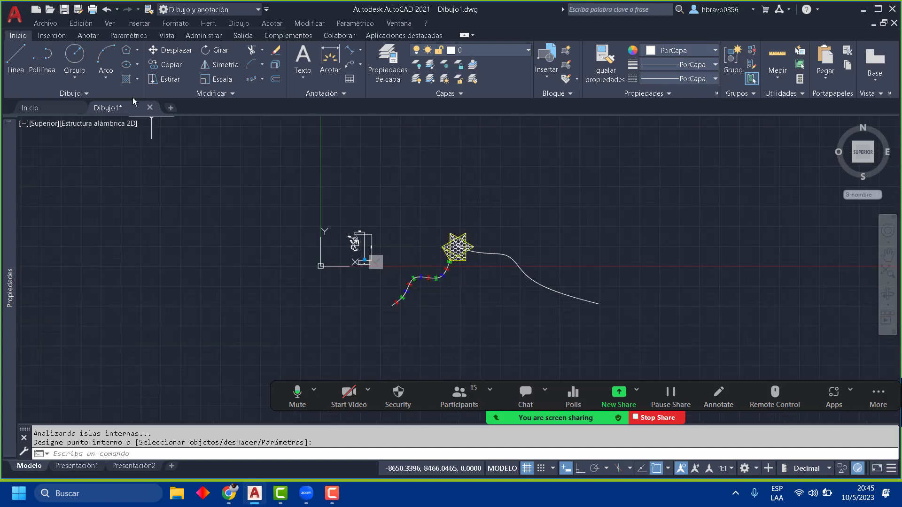
{"action": "left_click", "coordinate": [110, 52]}
{"action": "middle_click_drag", "start_coordinate": [570, 224], "coordinate": [416, 224]}
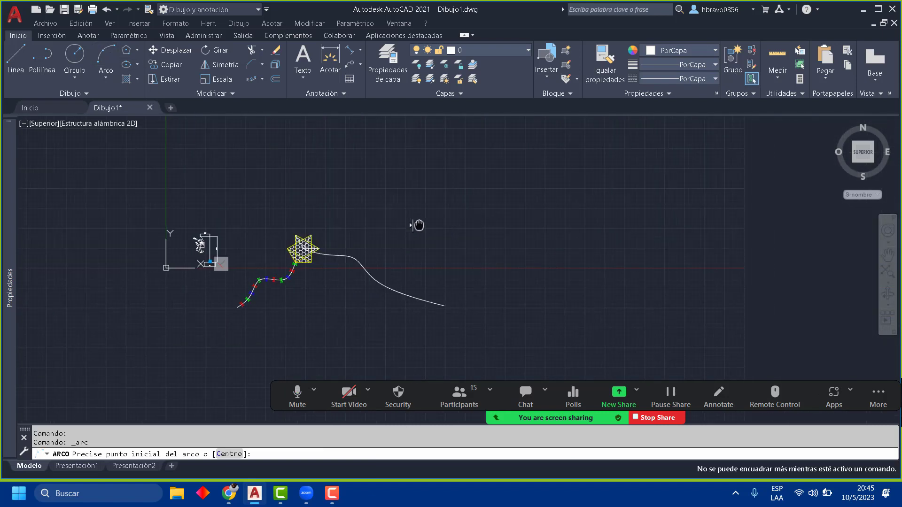
{"action": "left_click", "coordinate": [433, 219]}
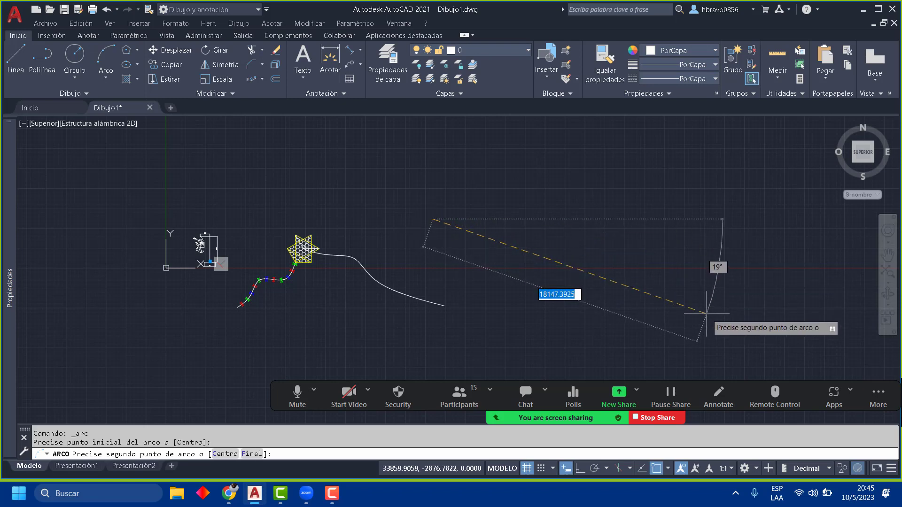
{"action": "left_click", "coordinate": [666, 285]}
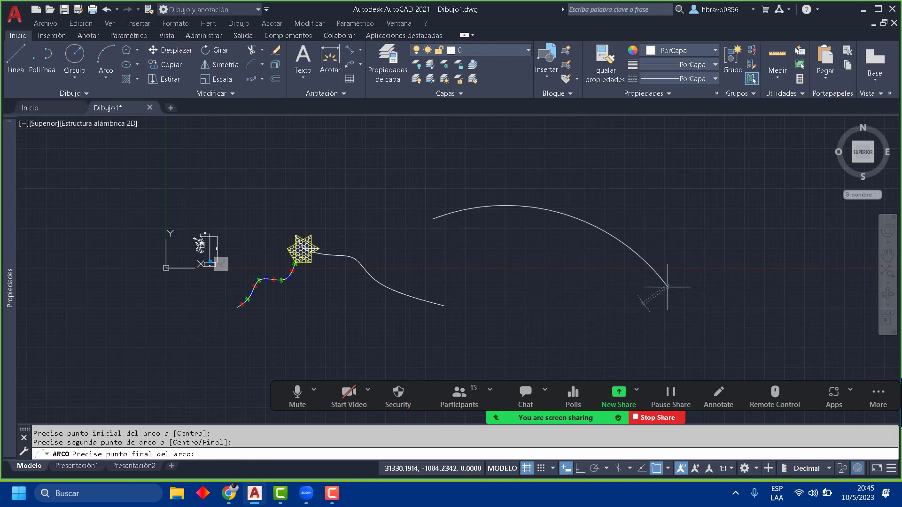
{"action": "left_click", "coordinate": [683, 305]}
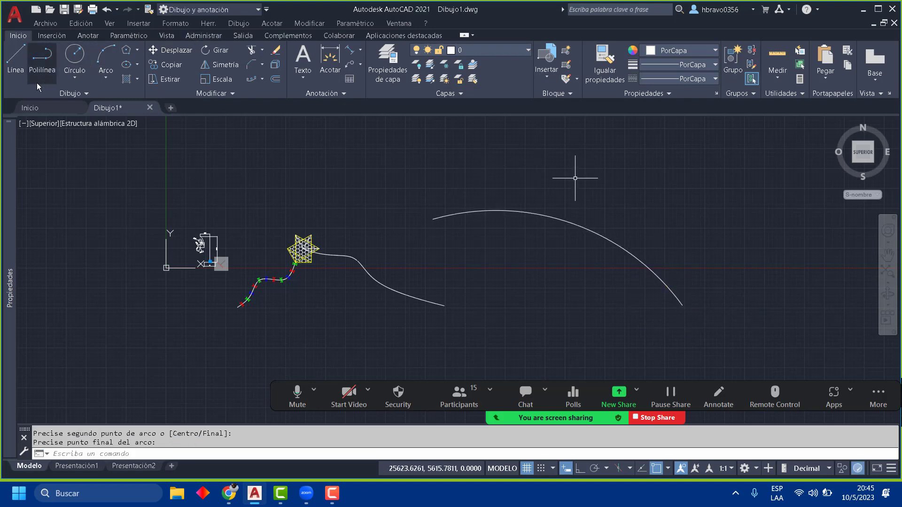
Step: Draw a fit-point spline for a mountain, starting on the arc near its middle, rising to one peak and descending beyond the arc's far end
{"action": "left_click", "coordinate": [79, 96]}
{"action": "left_click", "coordinate": [10, 107]}
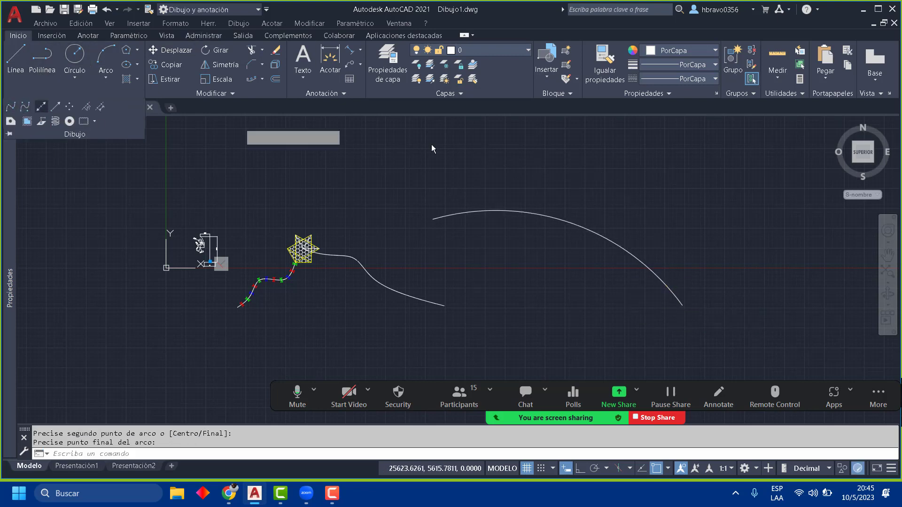
{"action": "left_click", "coordinate": [560, 217]}
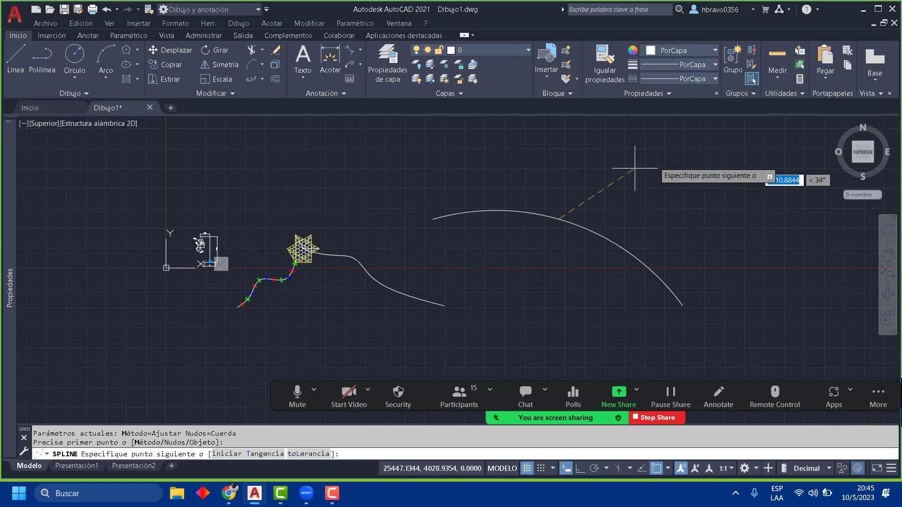
{"action": "left_click", "coordinate": [684, 143]}
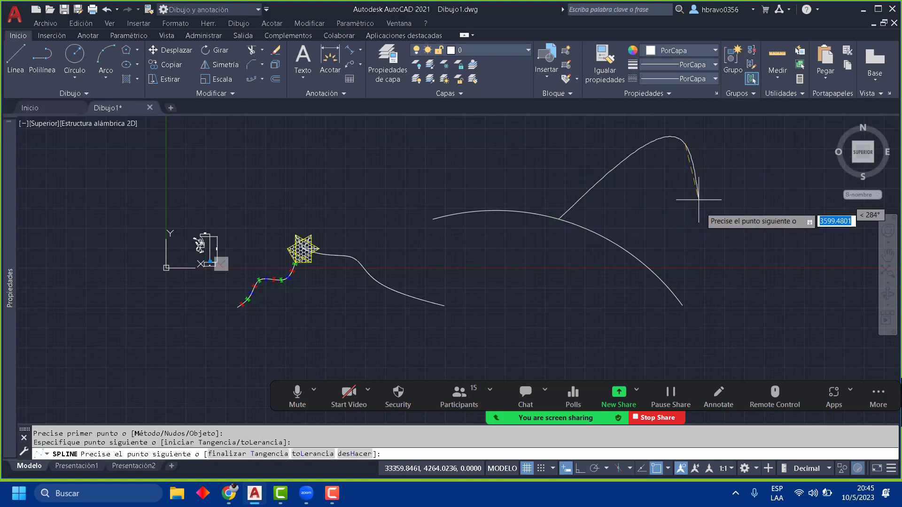
{"action": "left_click", "coordinate": [760, 291]}
{"action": "key", "text": "Return"}
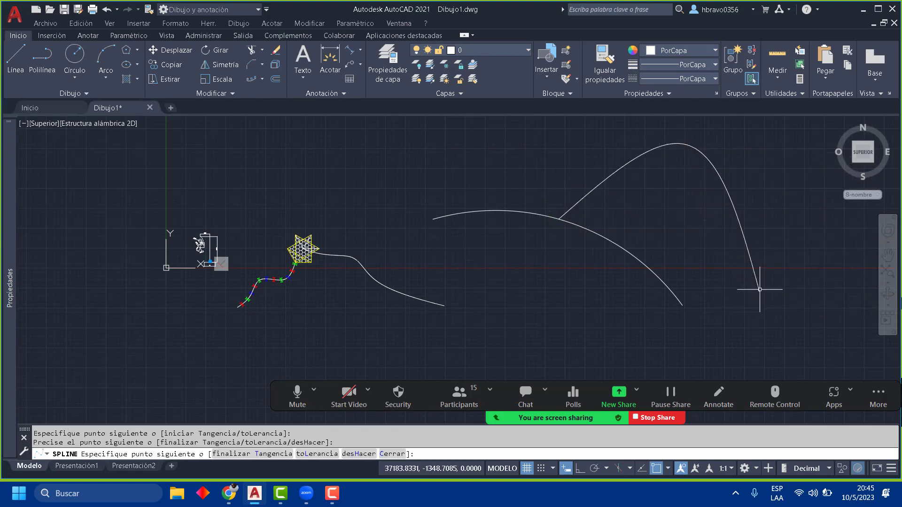
Step: Draw a second spline from the first mountain's rising side, forming two peaks with a valley and ending beyond the arc's kite-side end
{"action": "key", "text": "Return"}
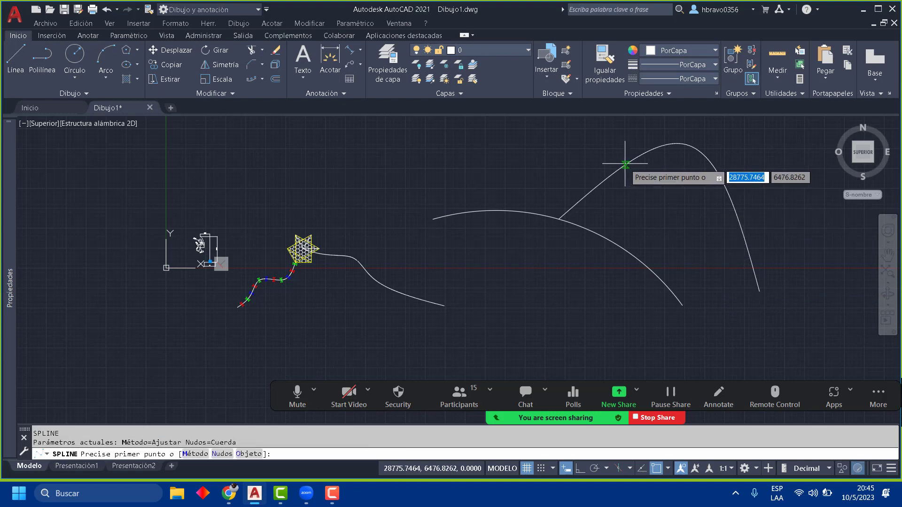
{"action": "left_click", "coordinate": [630, 160]}
{"action": "mouse_move", "coordinate": [593, 152]}
{"action": "middle_mouse_down"}
{"action": "mouse_move", "coordinate": [612, 191]}
{"action": "mouse_move", "coordinate": [608, 235]}
{"action": "middle_mouse_up"}
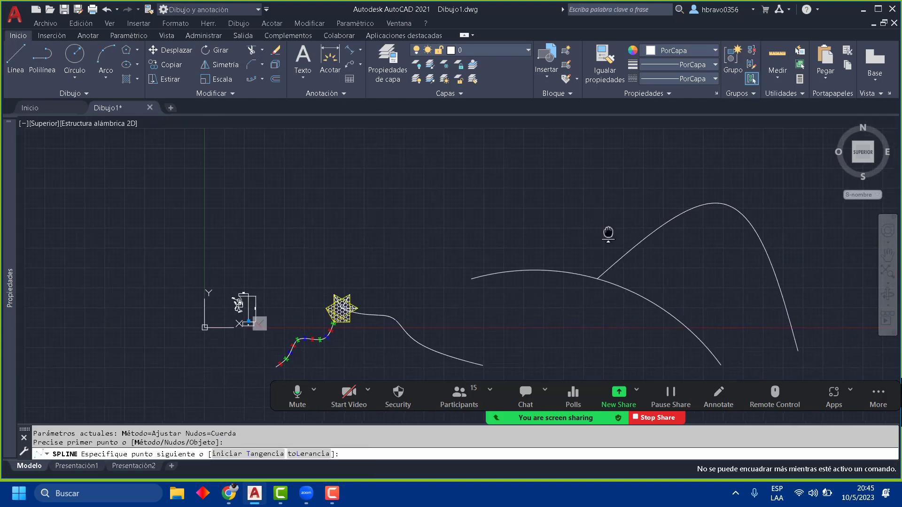
{"action": "left_click", "coordinate": [580, 138]}
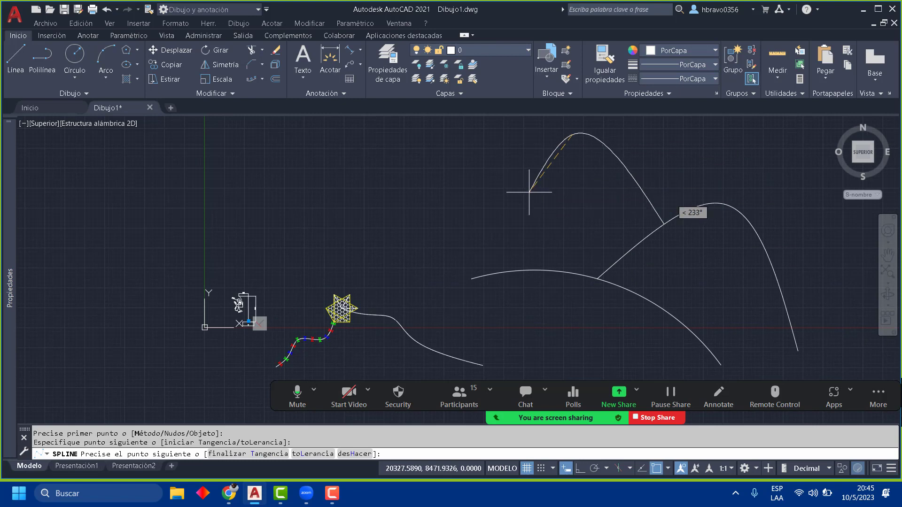
{"action": "left_click", "coordinate": [477, 202]}
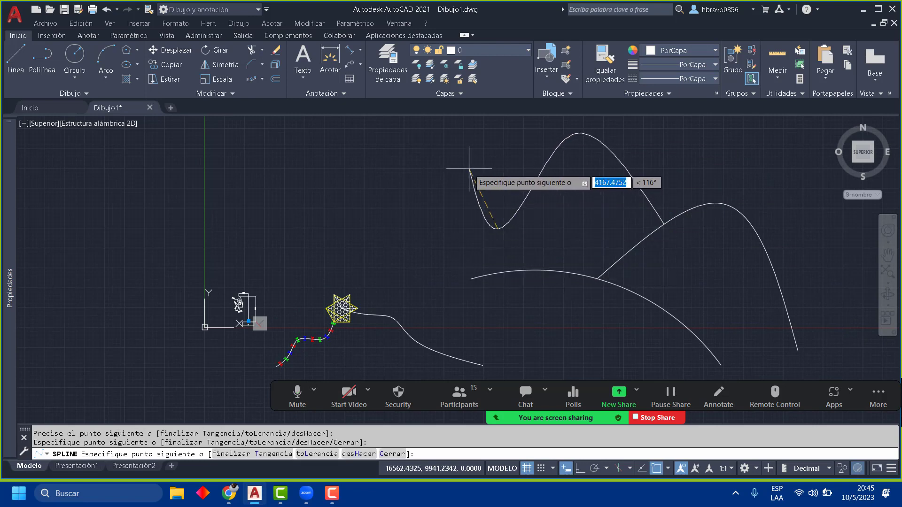
{"action": "left_click", "coordinate": [468, 170]}
{"action": "left_click", "coordinate": [430, 289]}
{"action": "key", "text": "Return"}
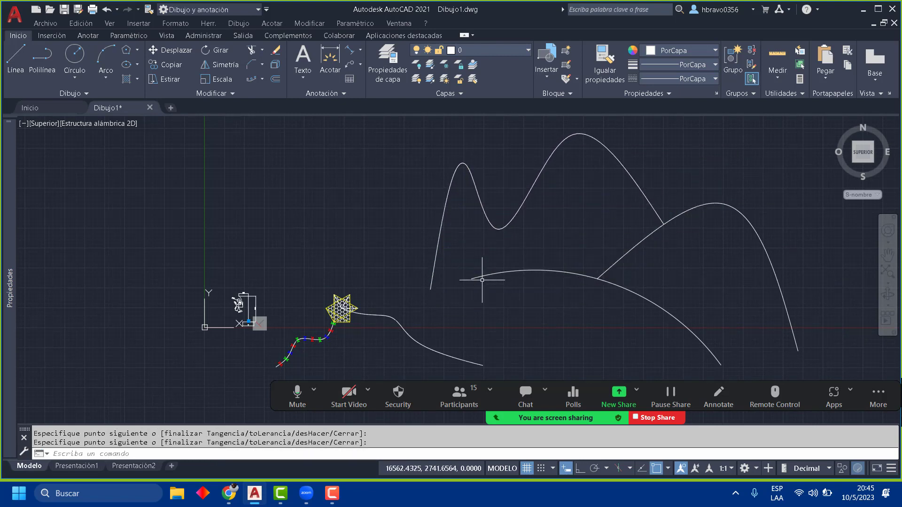
Step: Stretch the arc's kite-side endpoint to the lower end of the two-peak mountain spline
{"action": "left_click", "coordinate": [486, 277]}
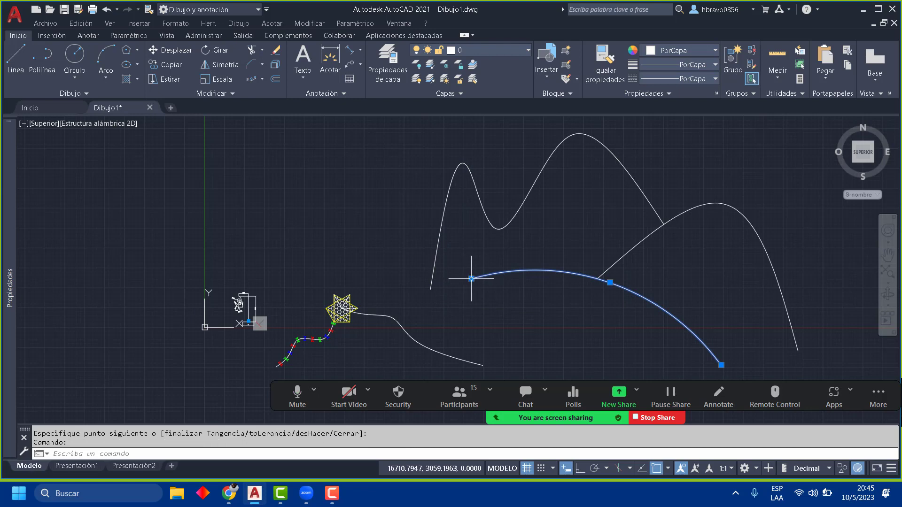
{"action": "left_click", "coordinate": [472, 279]}
{"action": "left_click", "coordinate": [430, 289]}
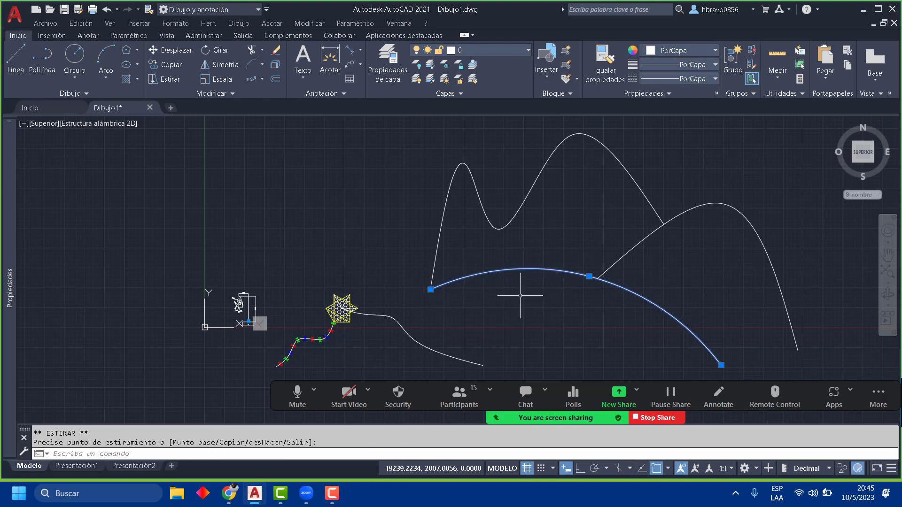
{"action": "key", "text": "Return"}
{"action": "key", "text": "Escape"}
Step: Draw a circle for the sun above the valley between the two peaks
{"action": "scroll", "coordinate": [534, 297], "scroll_direction": "down", "scroll_amount": 2}
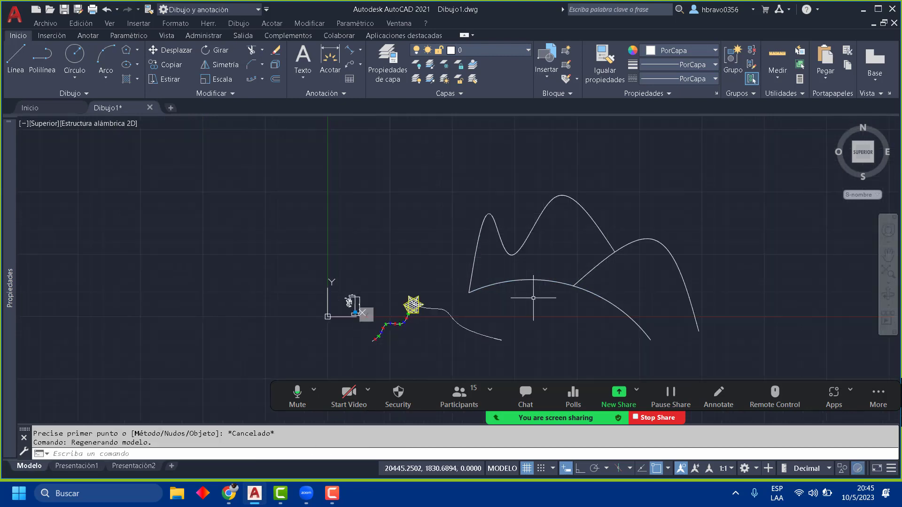
{"action": "middle_click_drag", "start_coordinate": [533, 298], "coordinate": [425, 316]}
{"action": "left_click", "coordinate": [74, 54]}
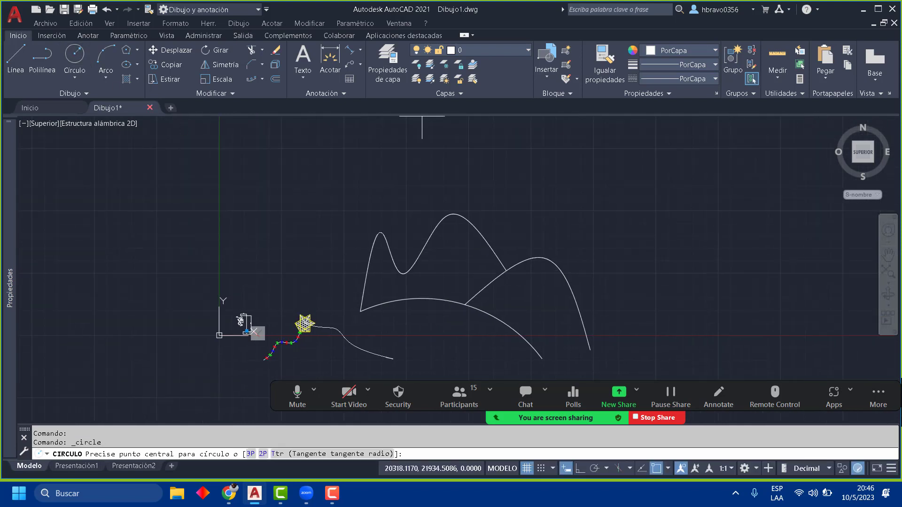
{"action": "scroll", "coordinate": [418, 188], "scroll_direction": "up", "scroll_amount": 2}
{"action": "left_click", "coordinate": [396, 163]}
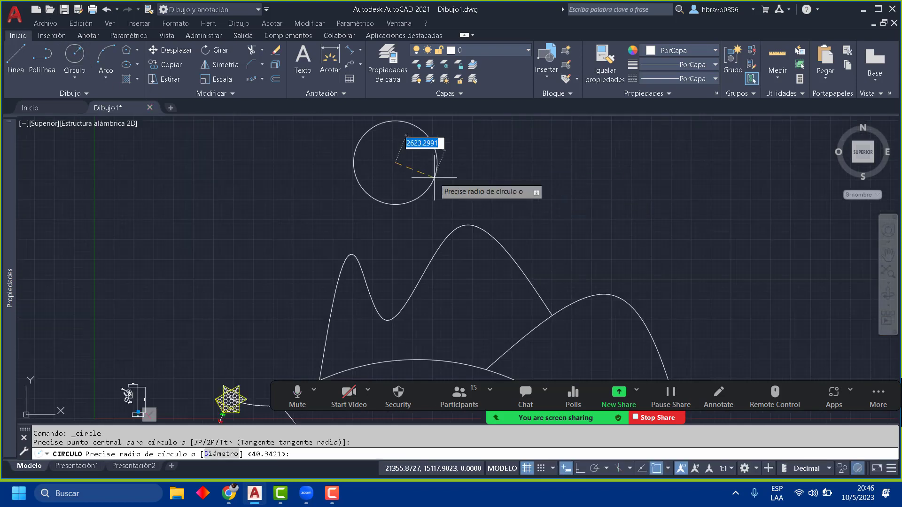
{"action": "left_click", "coordinate": [418, 159]}
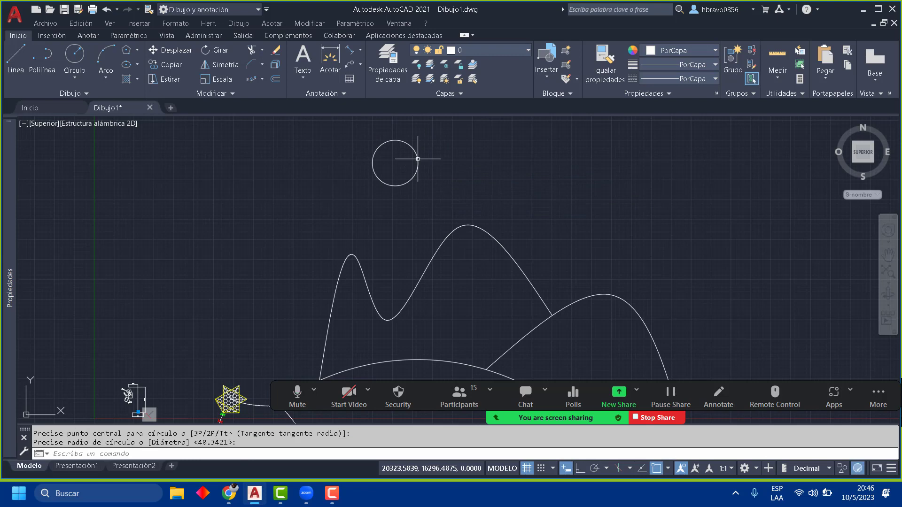
Step: Draw a small 3-sided polygon, inscribed in a circle, centred on the sun's topmost point and pointing straight up with Ortho on
{"action": "middle_click_drag", "start_coordinate": [450, 168], "coordinate": [492, 234]}
{"action": "scroll", "coordinate": [429, 200], "scroll_direction": "up", "scroll_amount": 6}
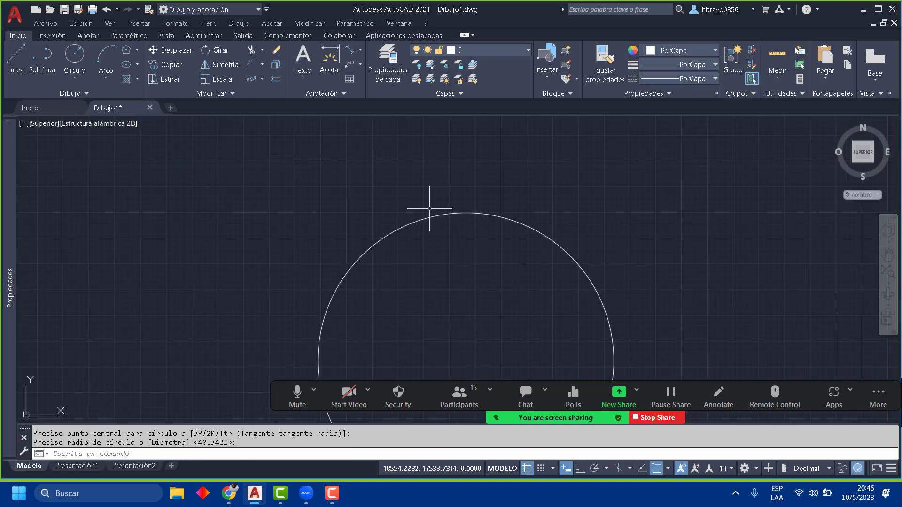
{"action": "scroll", "coordinate": [434, 209], "scroll_direction": "down", "scroll_amount": 4}
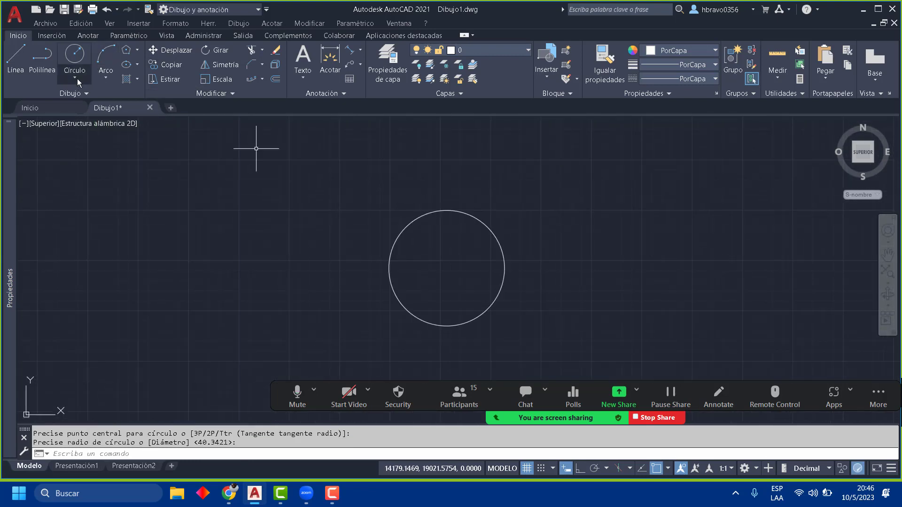
{"action": "left_click", "coordinate": [139, 52]}
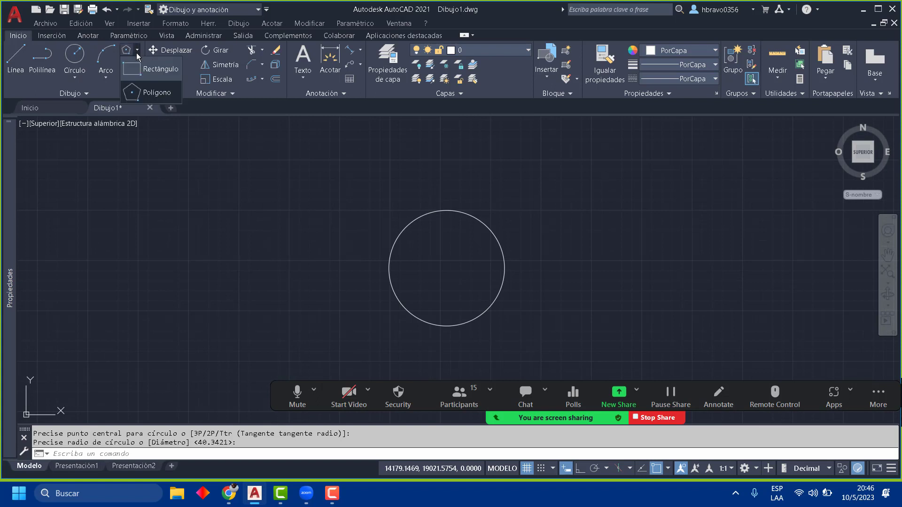
{"action": "left_click", "coordinate": [165, 93]}
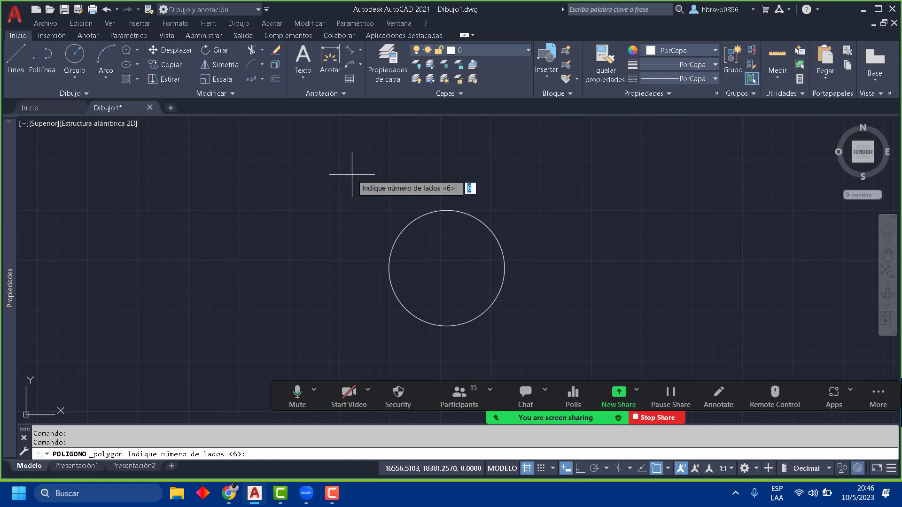
{"action": "key", "text": "Return"}
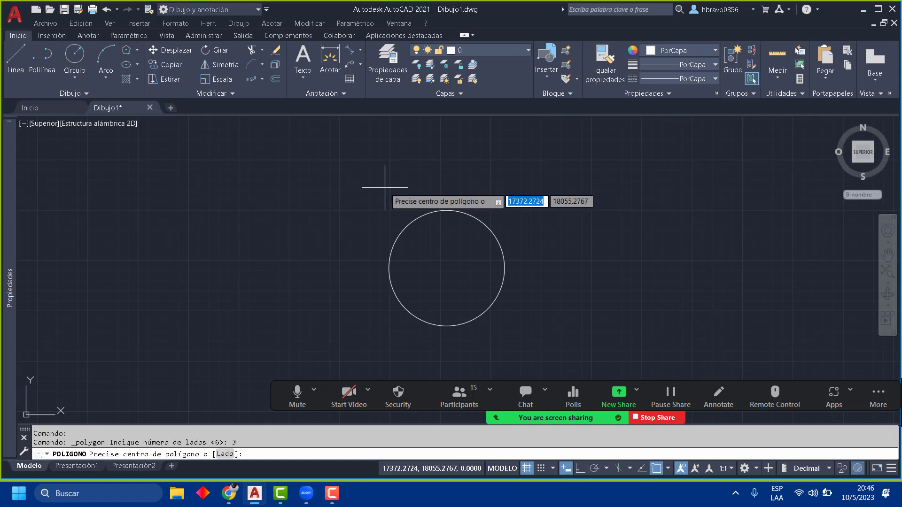
{"action": "left_click", "coordinate": [446, 209]}
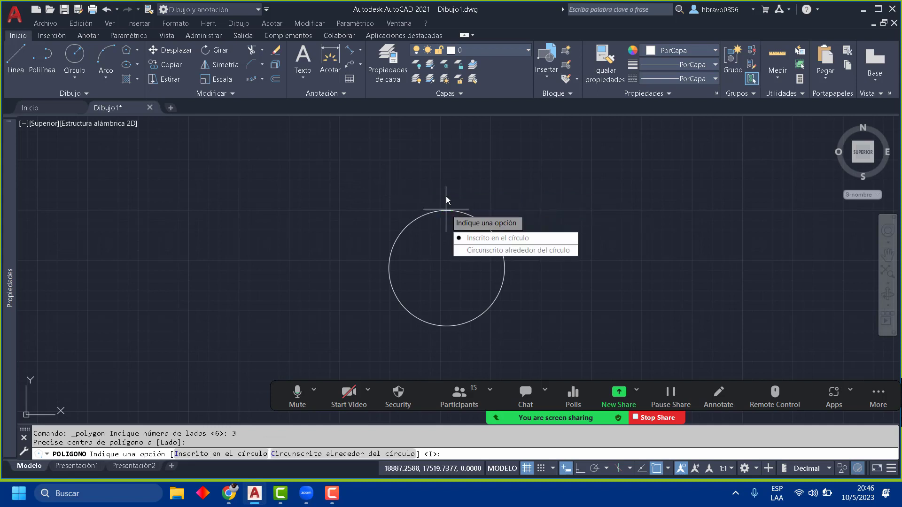
{"action": "left_click", "coordinate": [470, 237]}
{"action": "scroll", "coordinate": [430, 184], "scroll_direction": "up", "scroll_amount": 4}
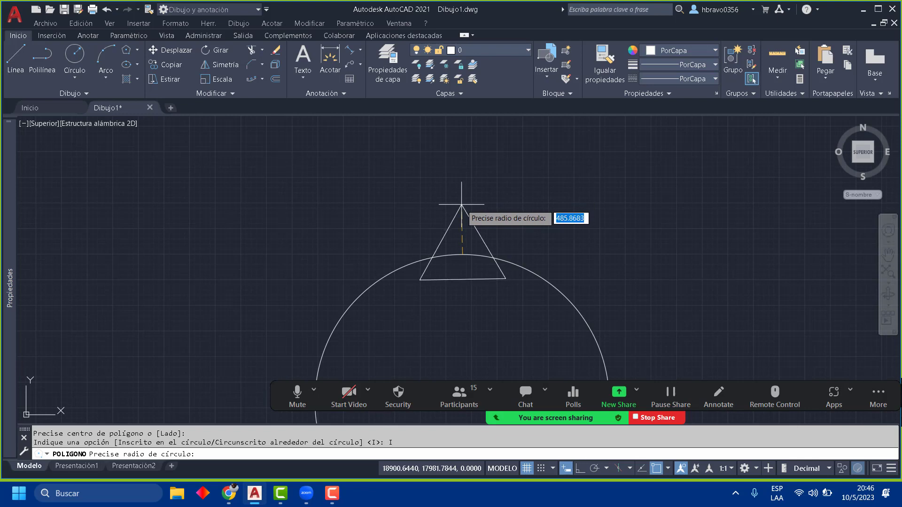
{"action": "key", "text": "F8"}
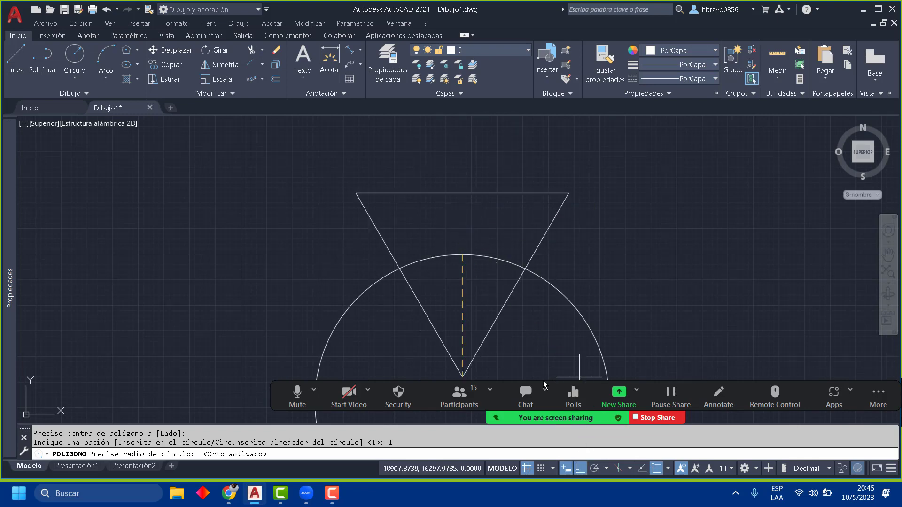
{"action": "left_click", "coordinate": [459, 223]}
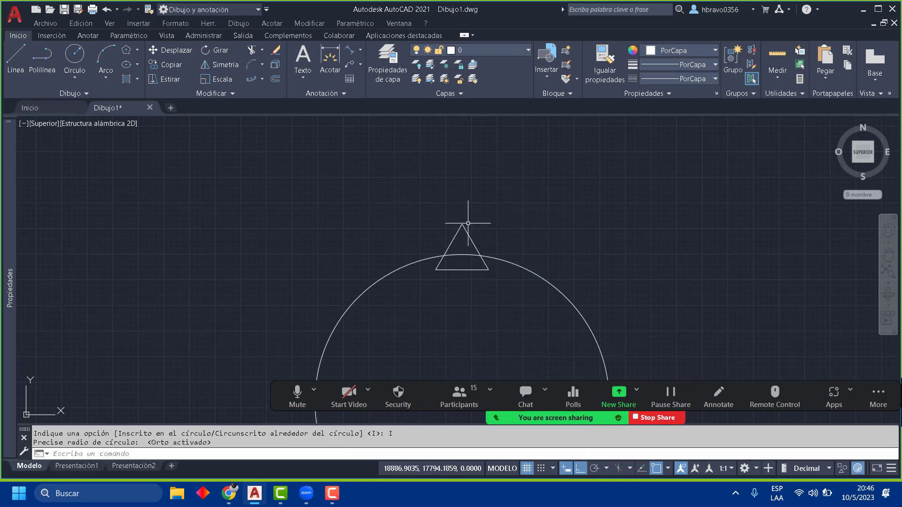
Step: Use the triangle and circle as cutting edges to trim away the triangle's base inside the sun, undoing the unwanted cut of one leg
{"action": "scroll", "coordinate": [469, 223], "scroll_direction": "down", "scroll_amount": 4}
{"action": "middle_click_drag", "start_coordinate": [469, 223], "coordinate": [404, 176]}
{"action": "scroll", "coordinate": [404, 176], "scroll_direction": "up", "scroll_amount": 2}
{"action": "left_click", "coordinate": [394, 181]}
{"action": "left_click", "coordinate": [342, 165]}
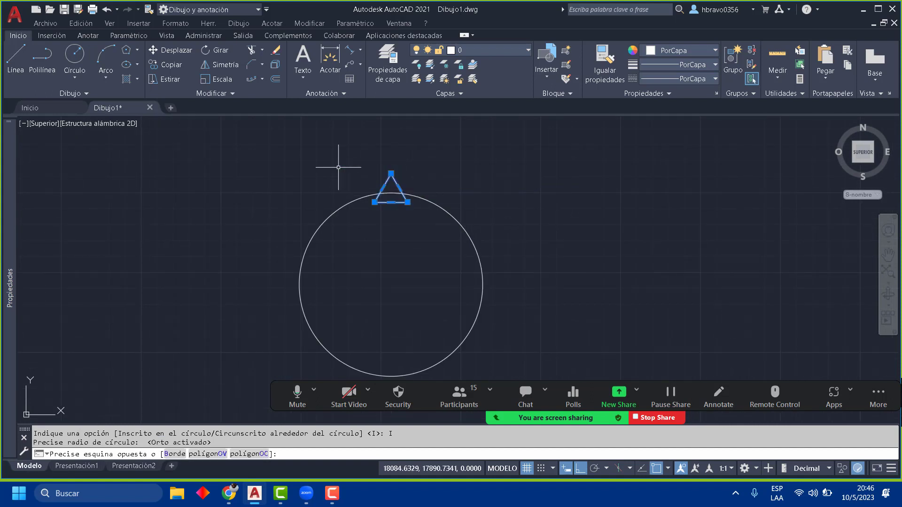
{"action": "left_click", "coordinate": [255, 52]}
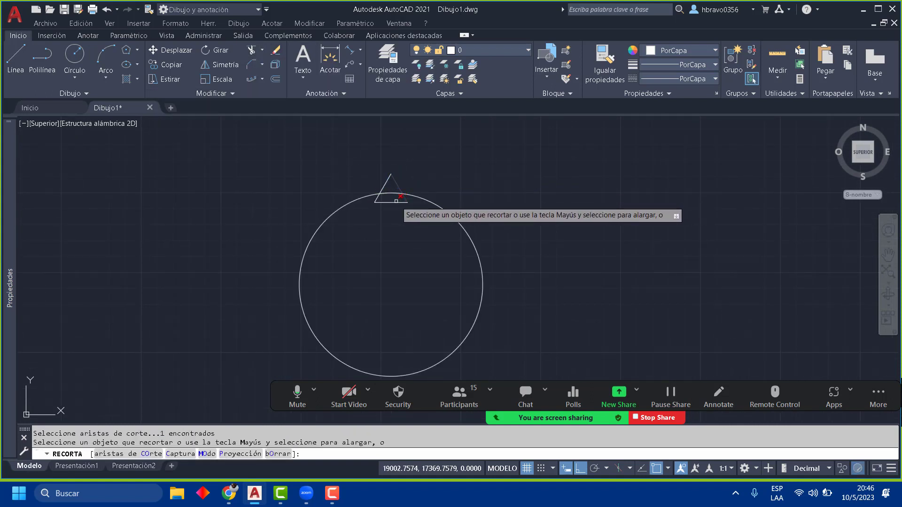
{"action": "left_click", "coordinate": [395, 202]}
{"action": "left_click", "coordinate": [404, 201]}
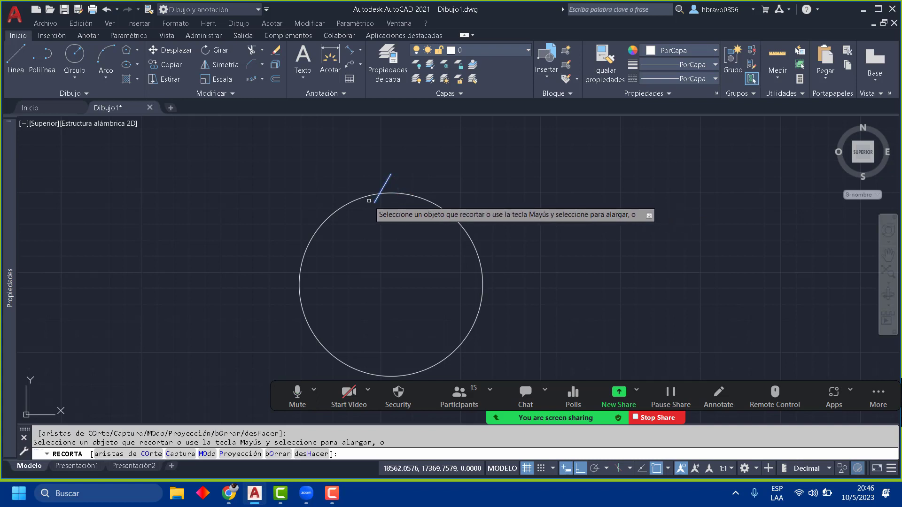
{"action": "key", "text": "ctrl+z"}
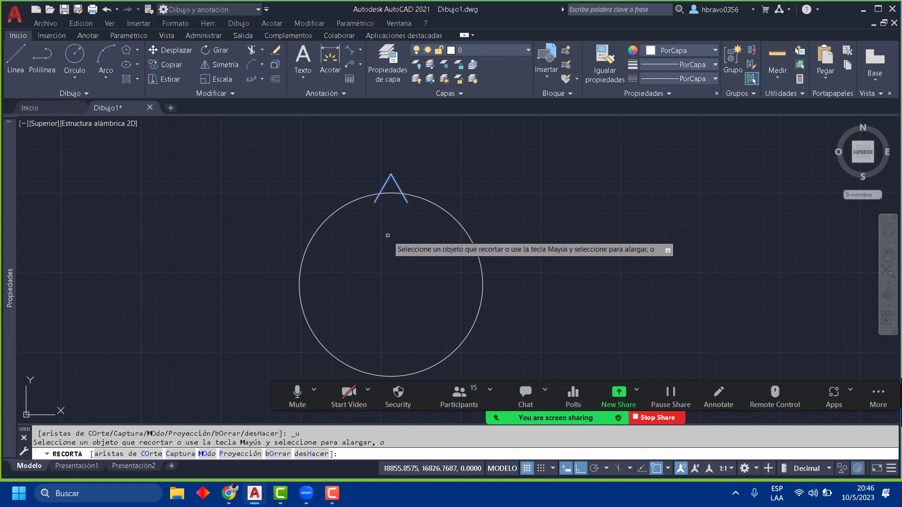
{"action": "key", "text": "Escape"}
{"action": "key", "text": "Return"}
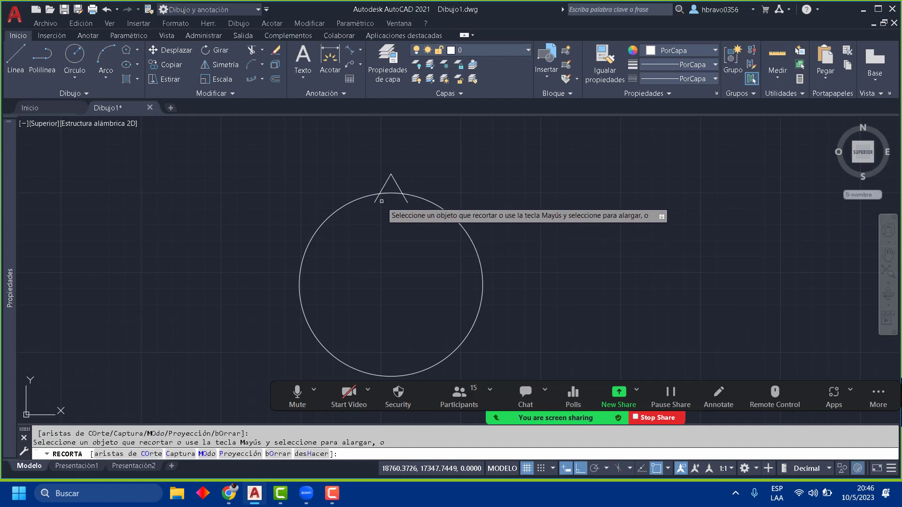
Step: Trim the ends of both triangle legs inside the sun back to the circle
{"action": "left_click", "coordinate": [383, 195]}
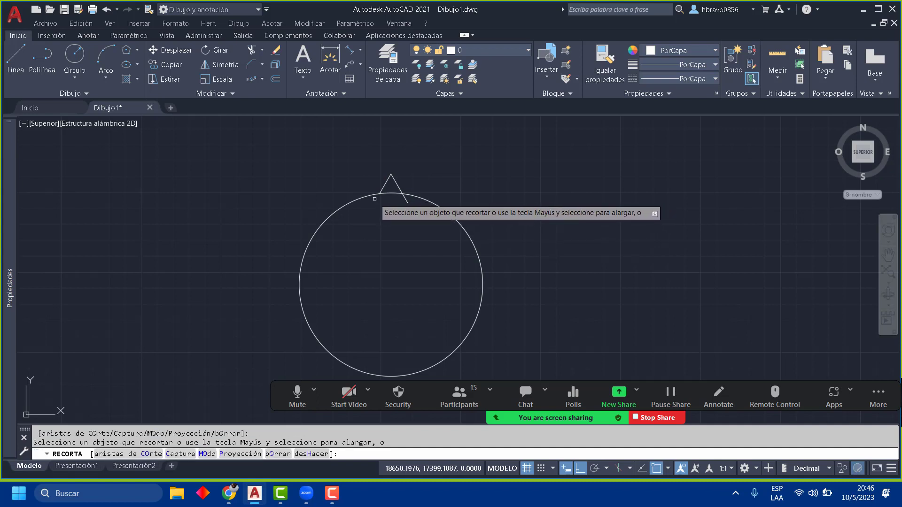
{"action": "left_click", "coordinate": [405, 201]}
{"action": "key", "text": "Return"}
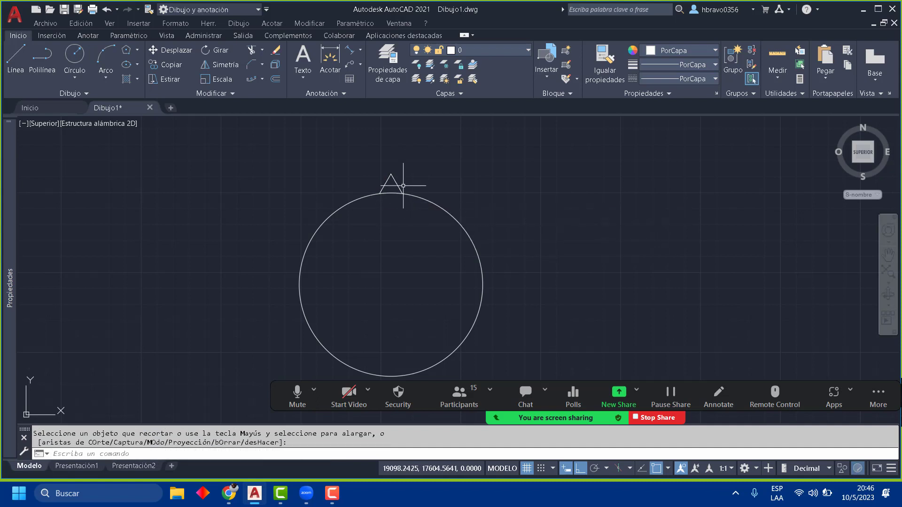
Step: Create a polar array of the trimmed triangle around the sun circle's centre with 20 items over 360°
{"action": "left_click", "coordinate": [405, 196]}
{"action": "left_click", "coordinate": [366, 169]}
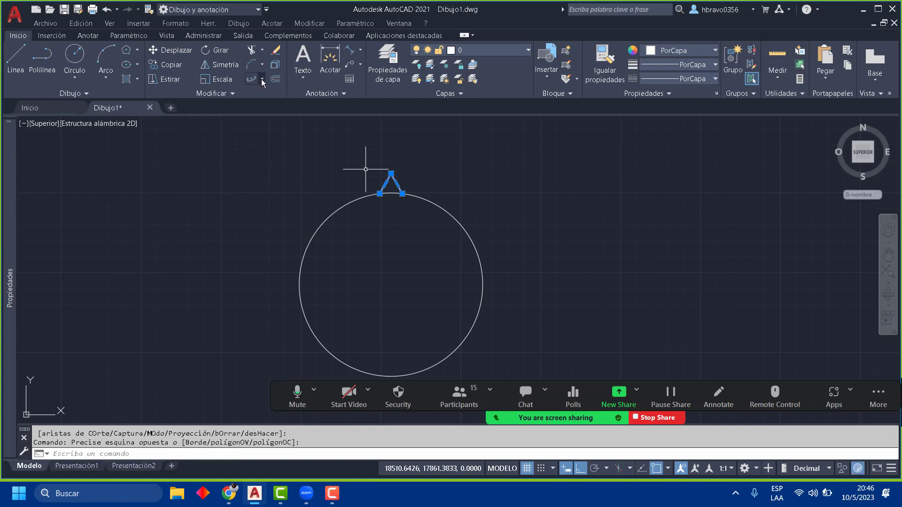
{"action": "left_click", "coordinate": [262, 81]}
{"action": "left_click", "coordinate": [269, 146]}
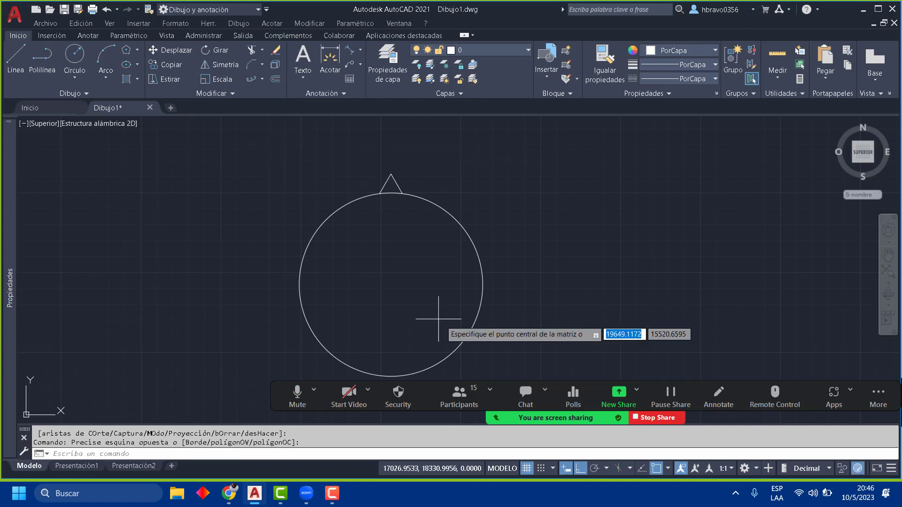
{"action": "left_click", "coordinate": [391, 284]}
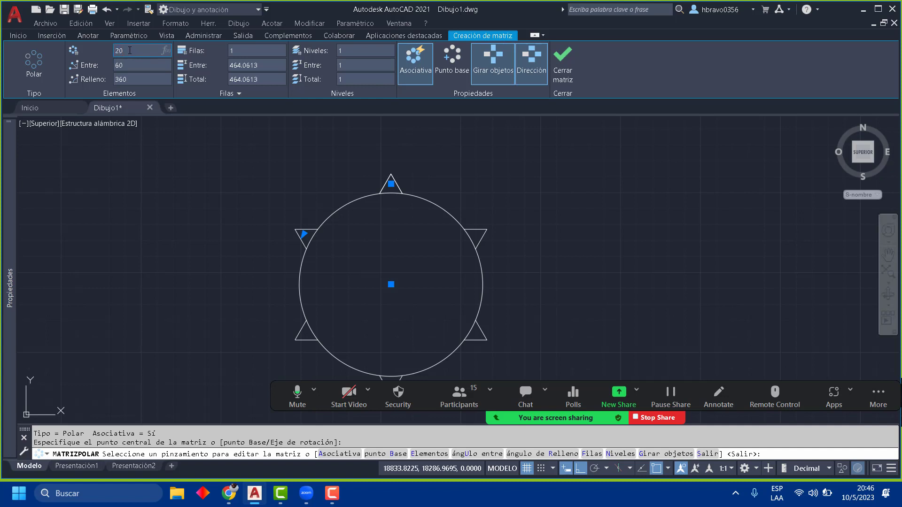
{"action": "key", "text": "Return"}
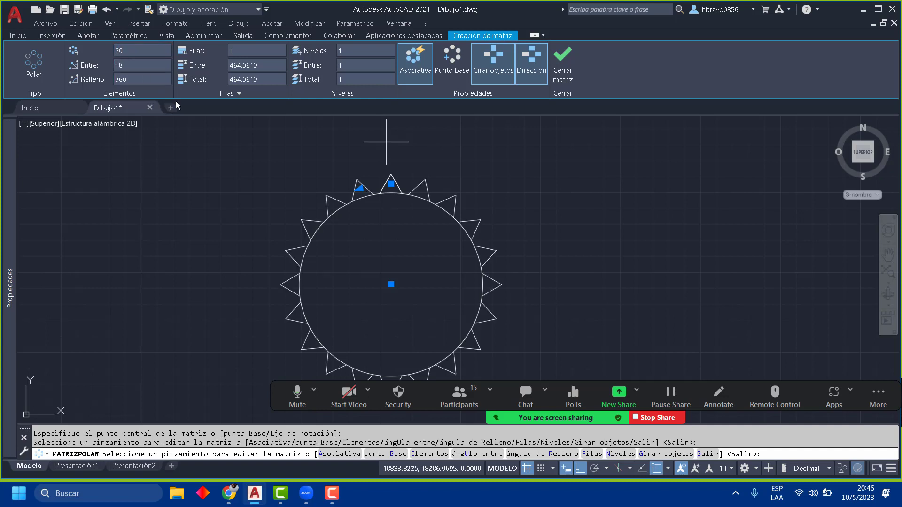
{"action": "key", "text": "Return"}
Step: Draw a small rectangular revision cloud in the sky above the mountains, on the side of the sun away from the kite
{"action": "scroll", "coordinate": [470, 270], "scroll_direction": "down", "scroll_amount": 5}
{"action": "middle_click_drag", "start_coordinate": [470, 270], "coordinate": [402, 228]}
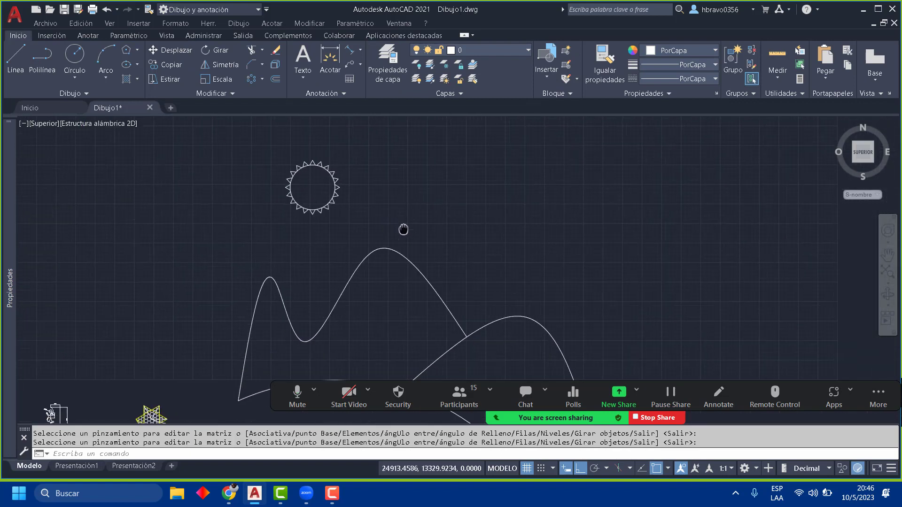
{"action": "scroll", "coordinate": [345, 198], "scroll_direction": "down", "scroll_amount": 2}
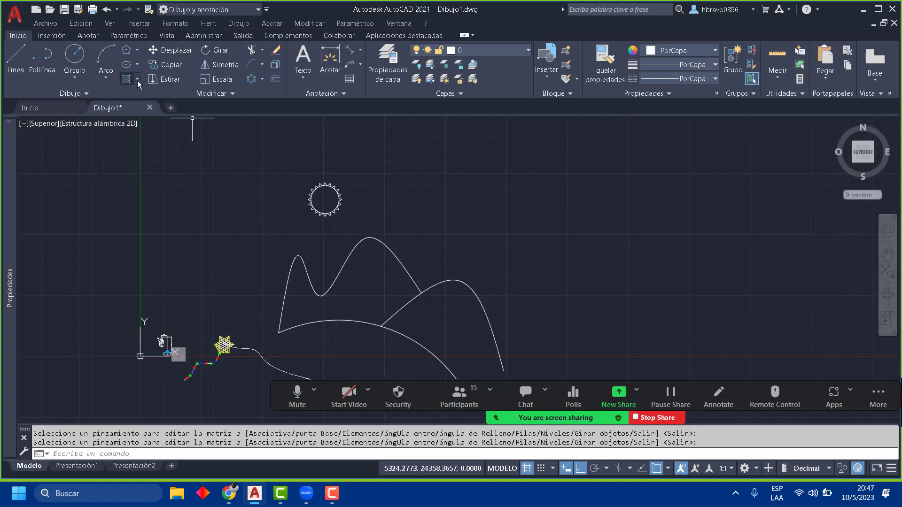
{"action": "left_click", "coordinate": [100, 92]}
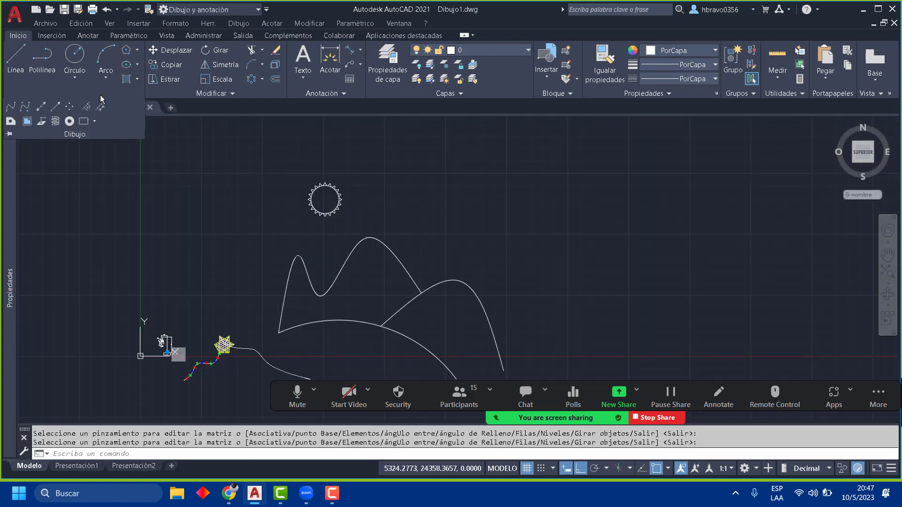
{"action": "left_click", "coordinate": [83, 121]}
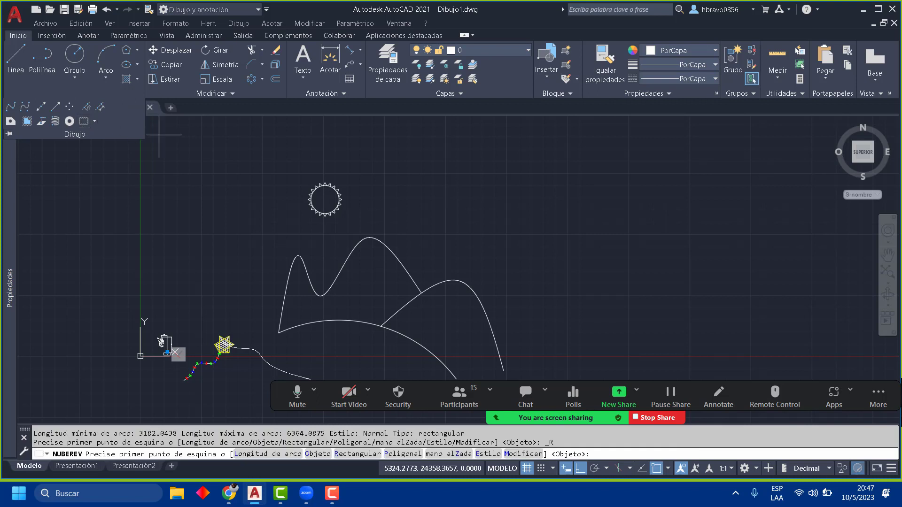
{"action": "left_click", "coordinate": [425, 190]}
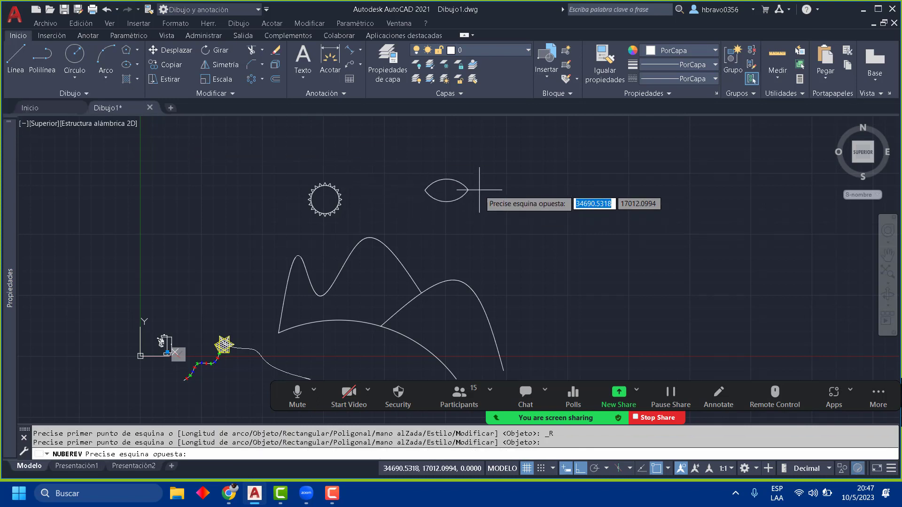
{"action": "left_click", "coordinate": [479, 190]}
{"action": "scroll", "coordinate": [458, 192], "scroll_direction": "up", "scroll_amount": 3}
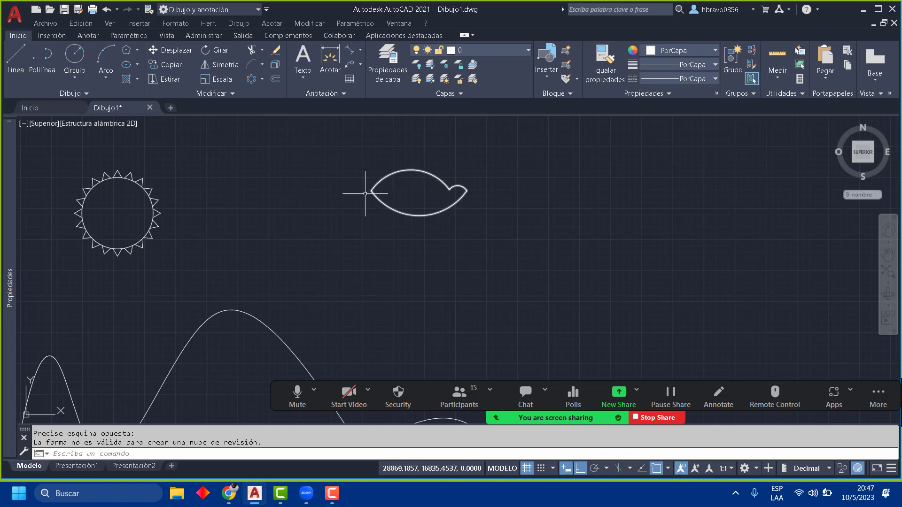
Step: Draw a second, slightly larger revision cloud between the sun and the first cloud, overlapping the first one
{"action": "key", "text": "Return"}
{"action": "left_click", "coordinate": [287, 208]}
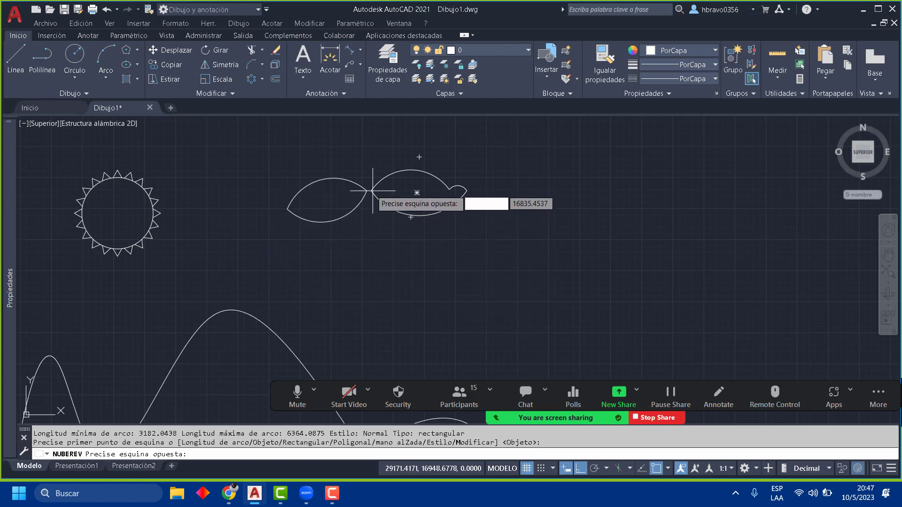
{"action": "left_click", "coordinate": [422, 156]}
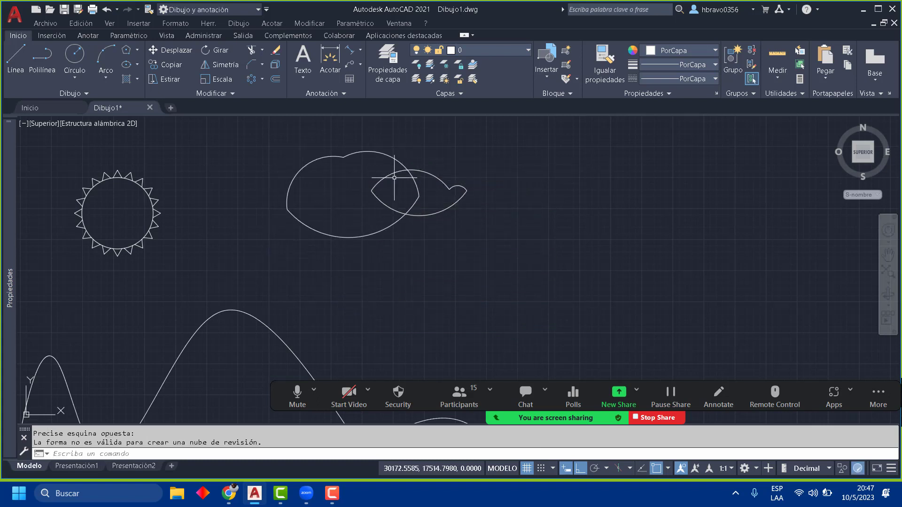
{"action": "scroll", "coordinate": [394, 177], "scroll_direction": "down", "scroll_amount": 4}
Step: Draw a much larger rectangular revision cloud covering the two small clouds and extending down over the taller peak
{"action": "key", "text": "Return"}
{"action": "left_click", "coordinate": [359, 192]}
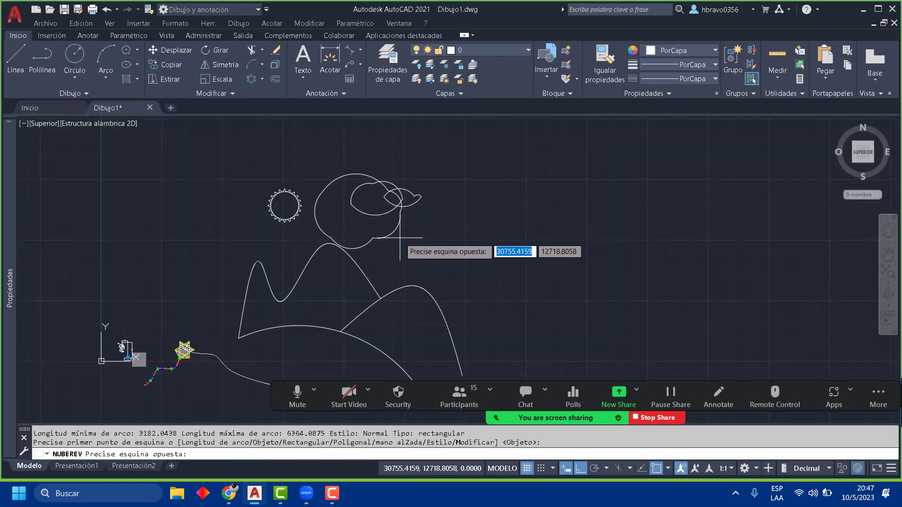
{"action": "left_click", "coordinate": [417, 240]}
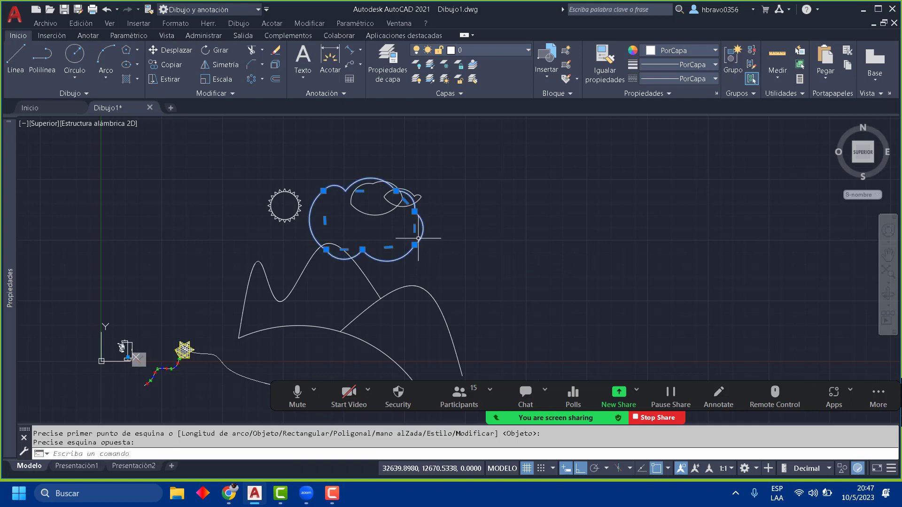
Step: Move the large cloud horizontally at 180° to the opposite side of the sun
{"action": "left_click", "coordinate": [170, 50]}
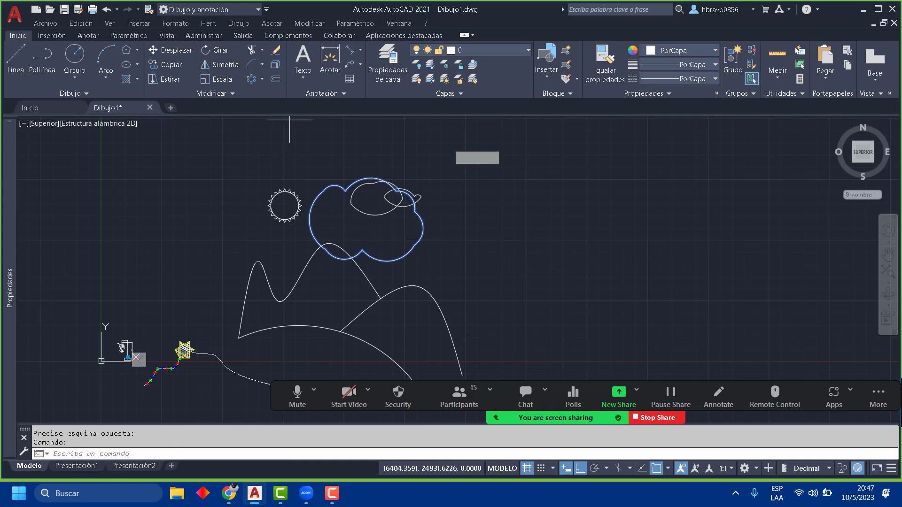
{"action": "left_click", "coordinate": [371, 222]}
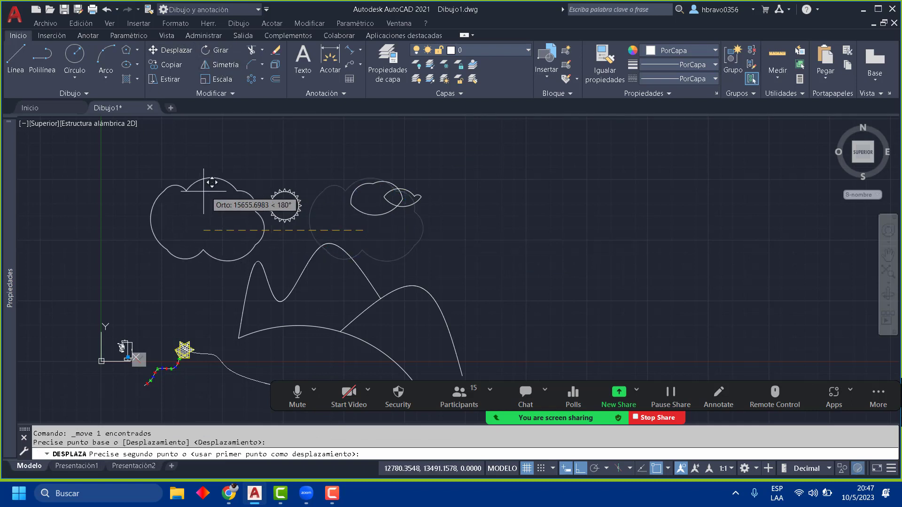
{"action": "left_click", "coordinate": [211, 222]}
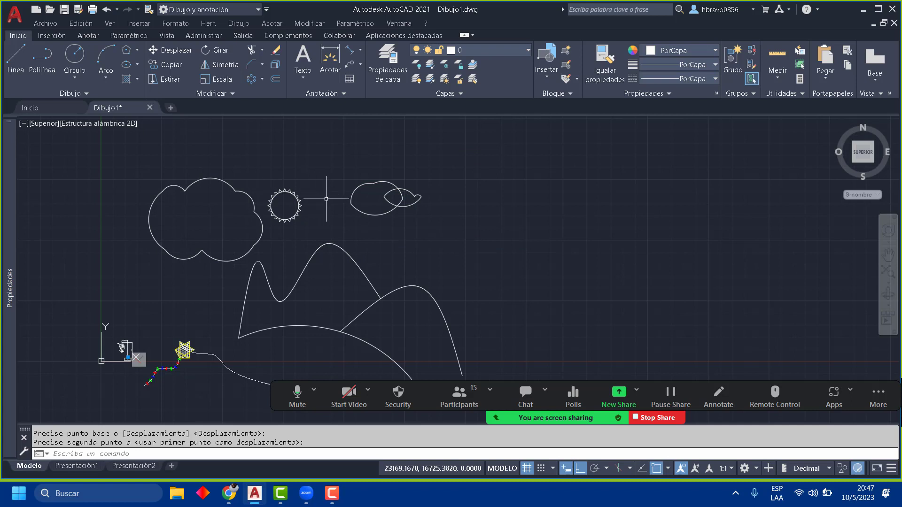
{"action": "key", "text": "Escape"}
{"action": "middle_click_drag", "start_coordinate": [270, 222], "coordinate": [293, 176]}
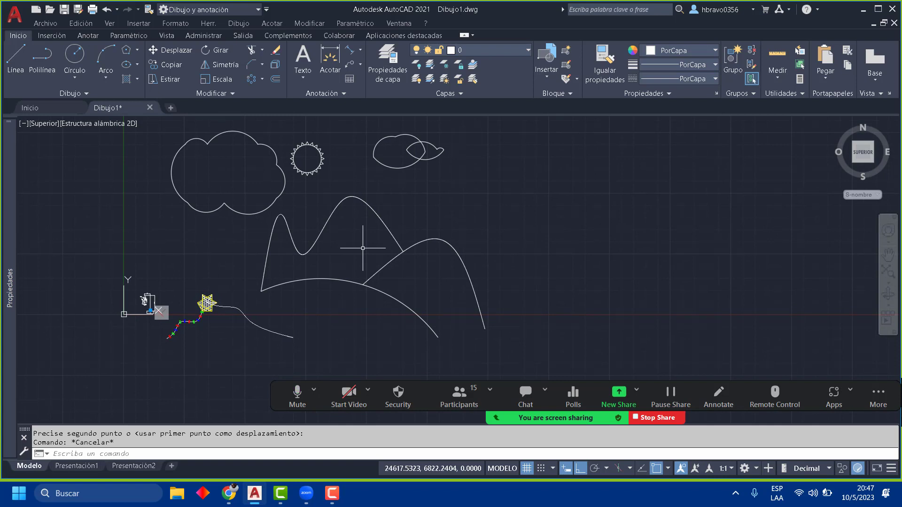
{"action": "left_click", "coordinate": [297, 391]}
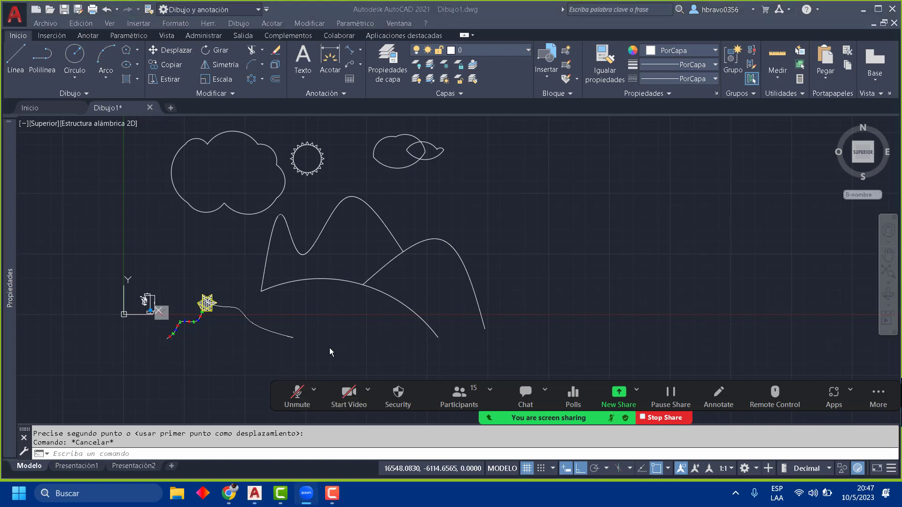
{"action": "left_click", "coordinate": [301, 397]}
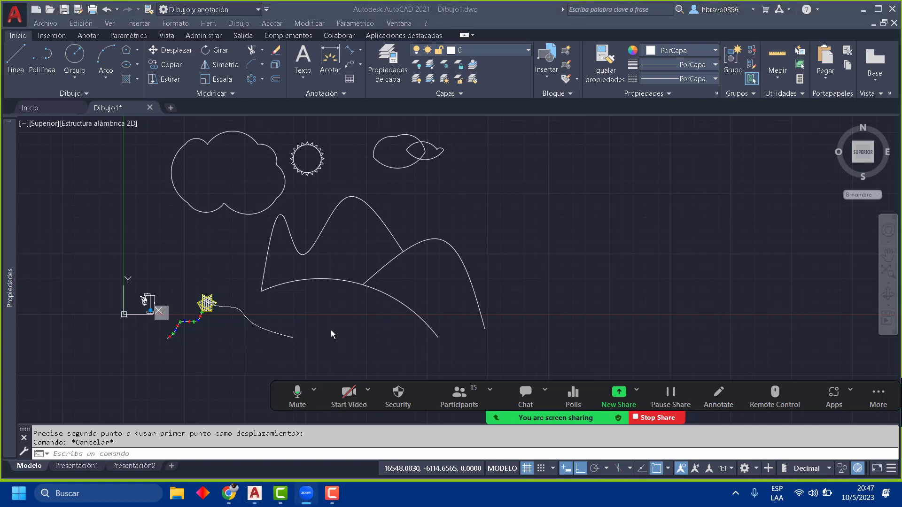
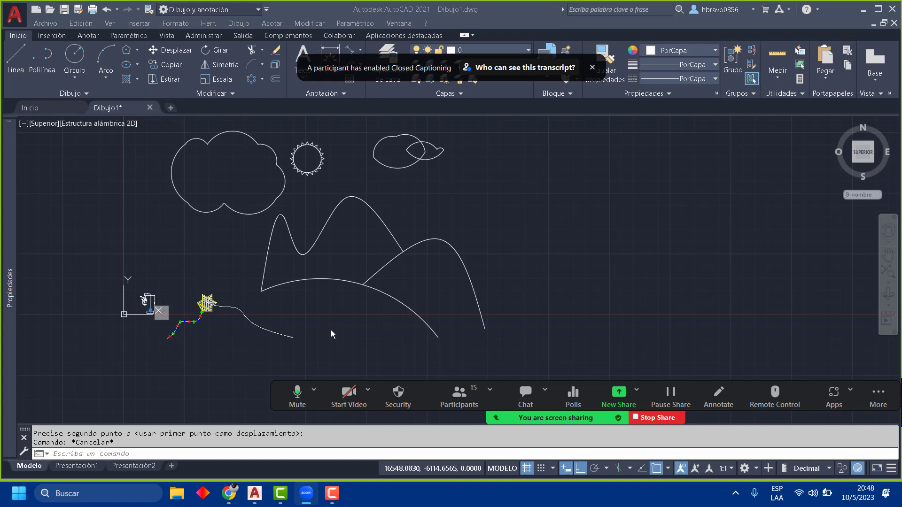
Step: Draw a spline from the arc's lower part, with Ortho turned off, descending across the single-peak mountain's outer slope and flattening out far beyond it
{"action": "left_click", "coordinate": [16, 59]}
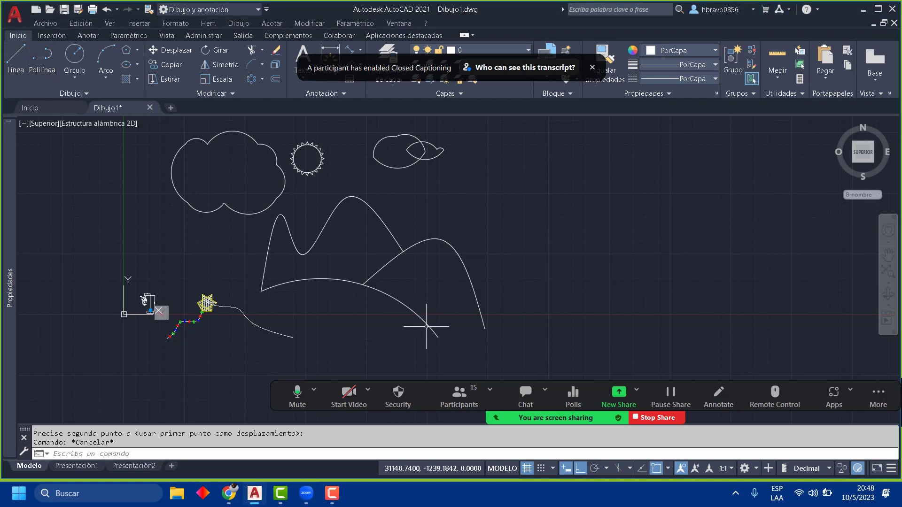
{"action": "middle_click_drag", "start_coordinate": [281, 235], "coordinate": [215, 187]}
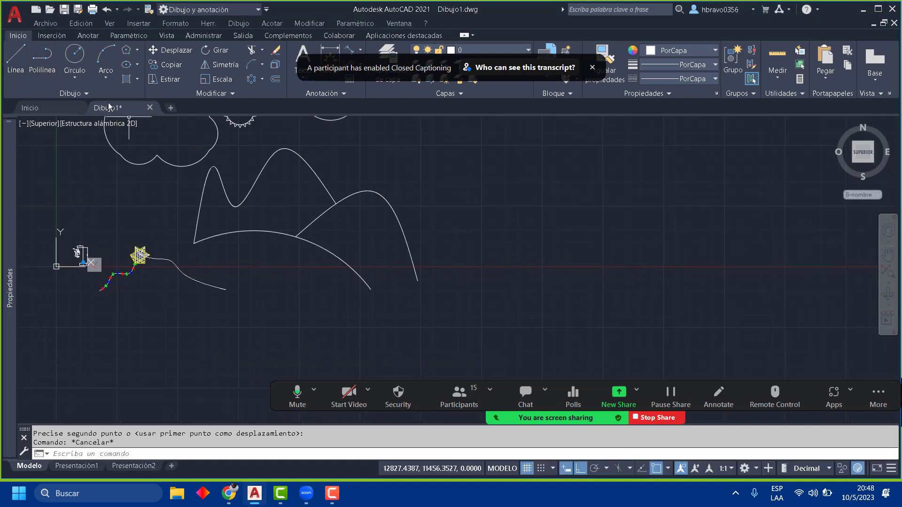
{"action": "left_click", "coordinate": [66, 92]}
{"action": "left_click", "coordinate": [11, 108]}
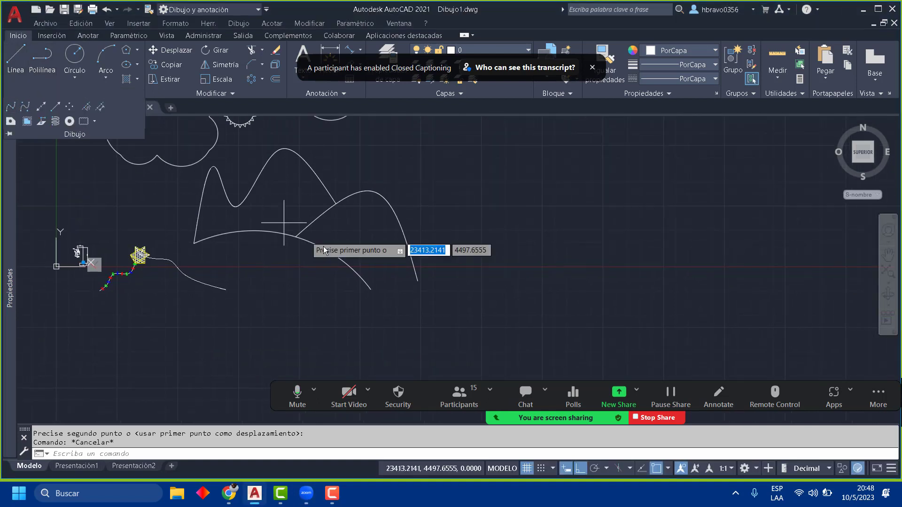
{"action": "left_click", "coordinate": [352, 277]}
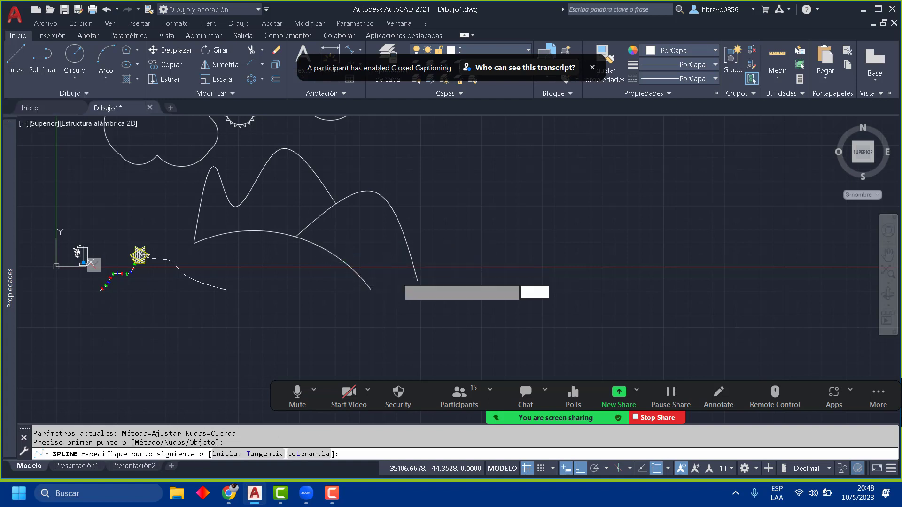
{"action": "left_click", "coordinate": [398, 267]}
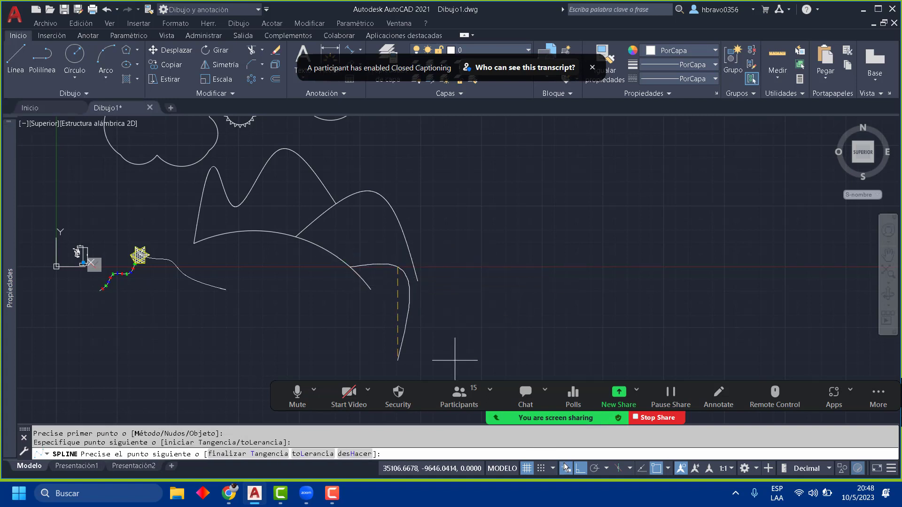
{"action": "left_click", "coordinate": [580, 468]}
{"action": "left_click", "coordinate": [432, 323]}
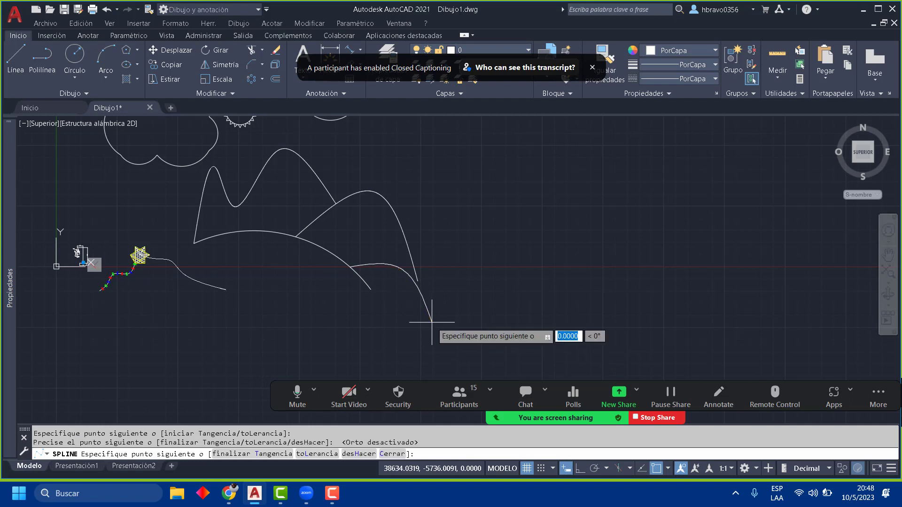
{"action": "left_click", "coordinate": [585, 347]}
{"action": "key", "text": "Return"}
{"action": "key", "text": "Return"}
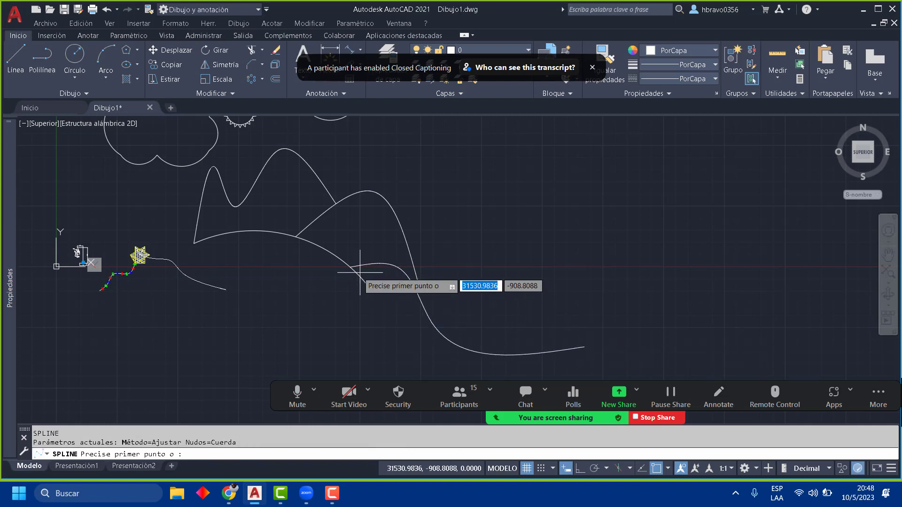
Step: Draw a second spline from the arc just below the previous one, following it downhill and flattening out beneath its far end
{"action": "scroll", "coordinate": [353, 269], "scroll_direction": "up", "scroll_amount": 4}
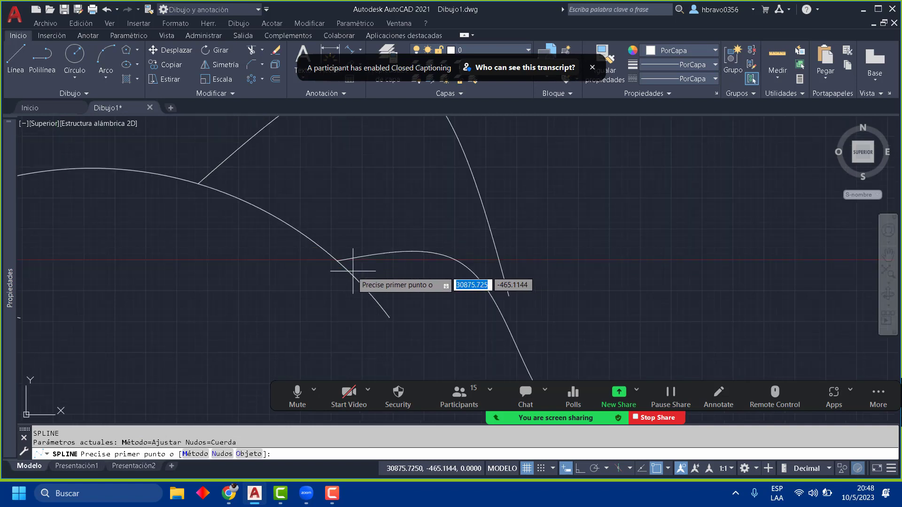
{"action": "left_click", "coordinate": [348, 271]}
{"action": "left_click", "coordinate": [433, 270]}
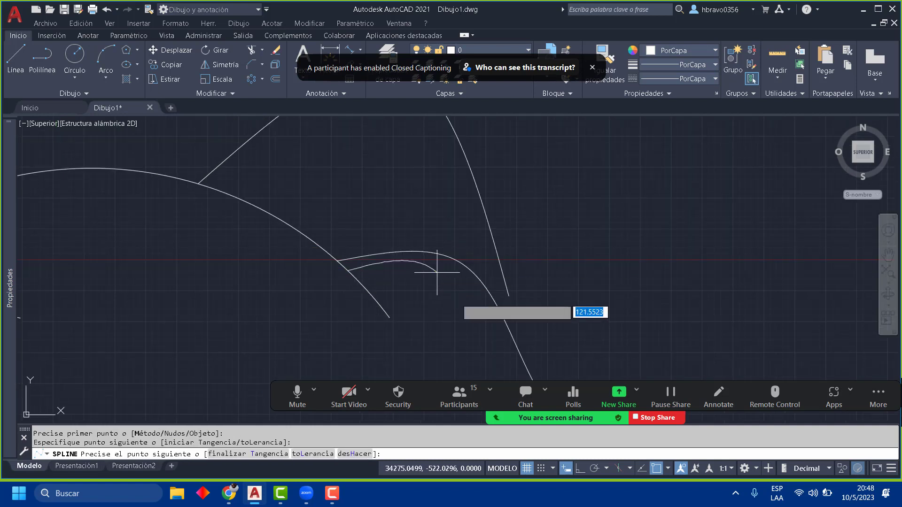
{"action": "middle_click_drag", "start_coordinate": [466, 339], "coordinate": [384, 208]}
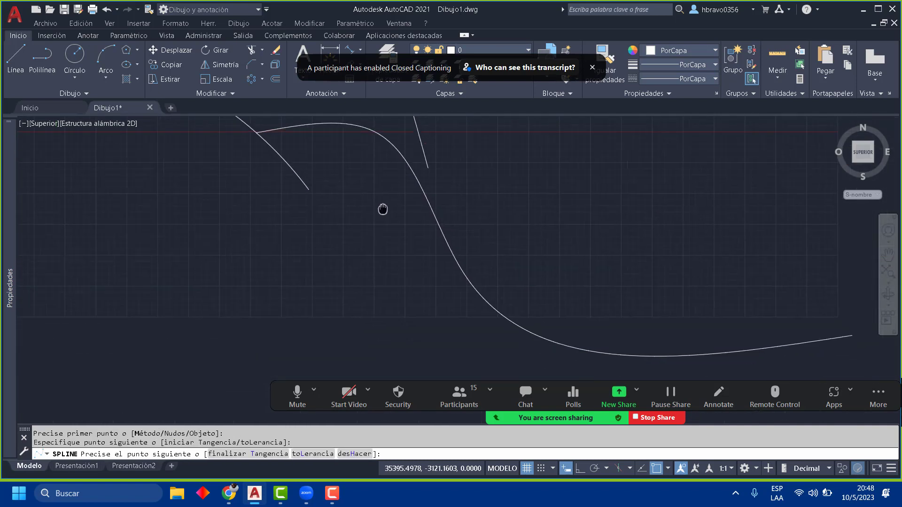
{"action": "left_click", "coordinate": [405, 278]}
{"action": "mouse_move", "coordinate": [412, 307]}
{"action": "middle_mouse_down"}
{"action": "mouse_move", "coordinate": [393, 261]}
{"action": "mouse_move", "coordinate": [373, 261]}
{"action": "middle_mouse_up"}
{"action": "left_click", "coordinate": [419, 297]}
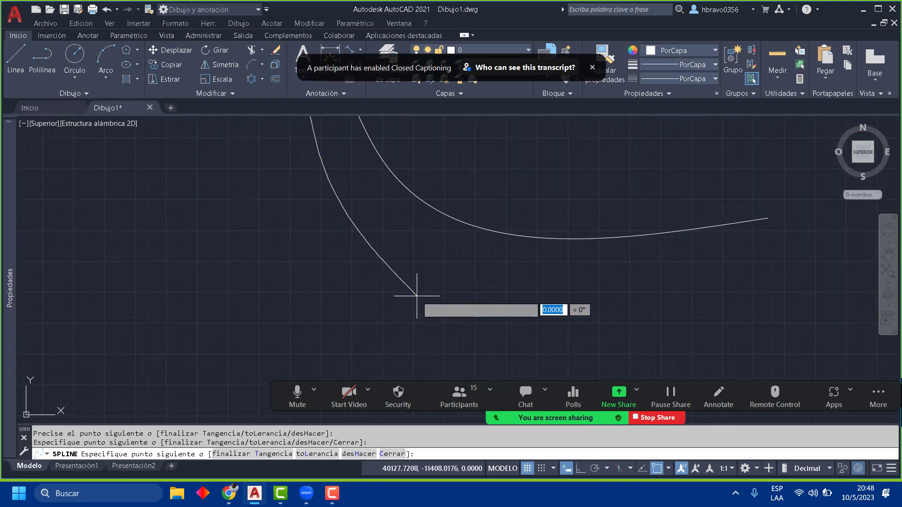
{"action": "left_click", "coordinate": [654, 329]}
Step: Draw a line joining the far ends of the two descending splines to close off the river band
{"action": "scroll", "coordinate": [644, 326], "scroll_direction": "down", "scroll_amount": 3}
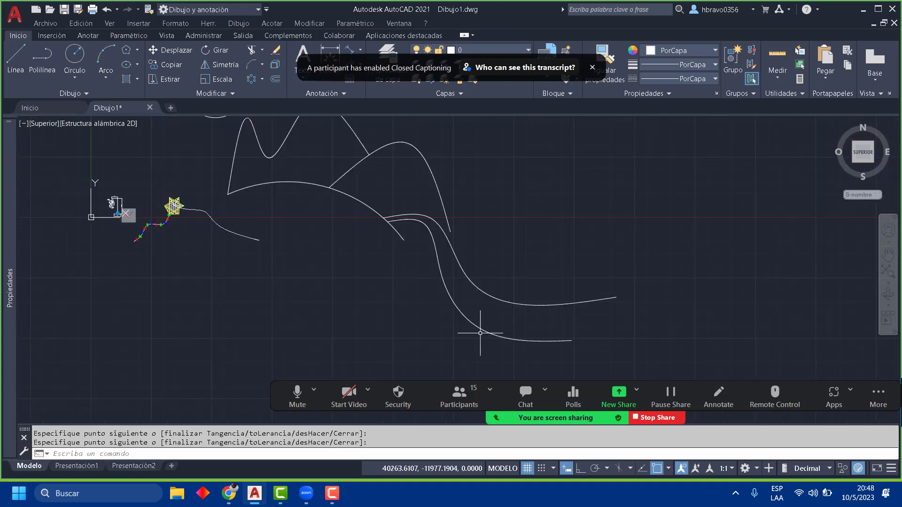
{"action": "left_click", "coordinate": [15, 61]}
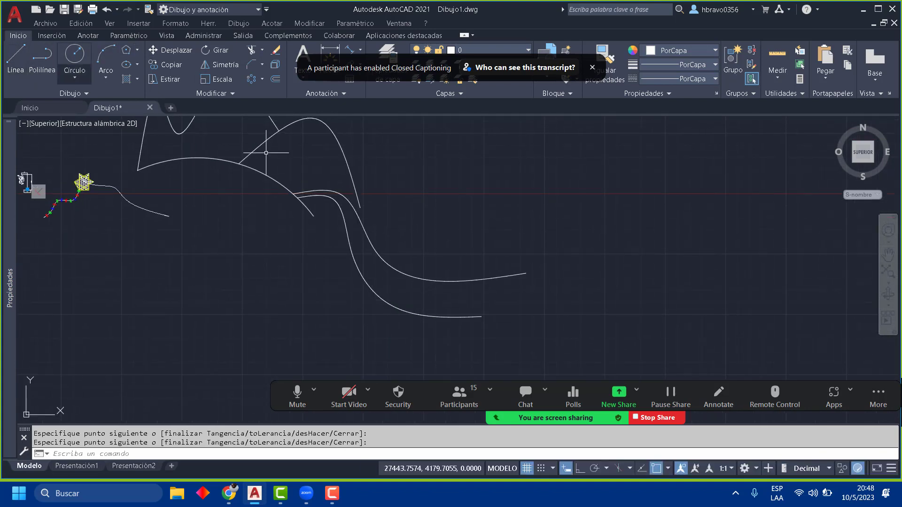
{"action": "left_click", "coordinate": [526, 273]}
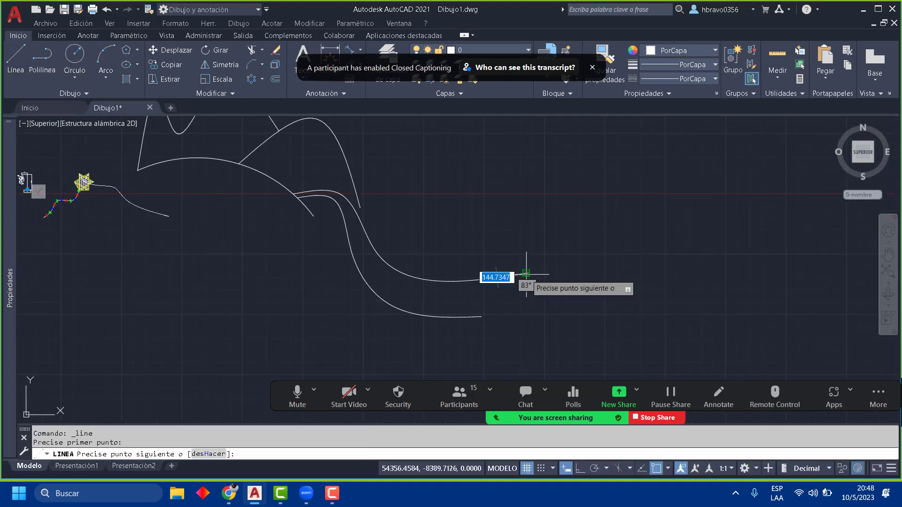
{"action": "key", "text": "Return"}
Step: Draw a short line from the lower end of the single-peak mountain's outer slope to the upper river spline
{"action": "key", "text": "Return"}
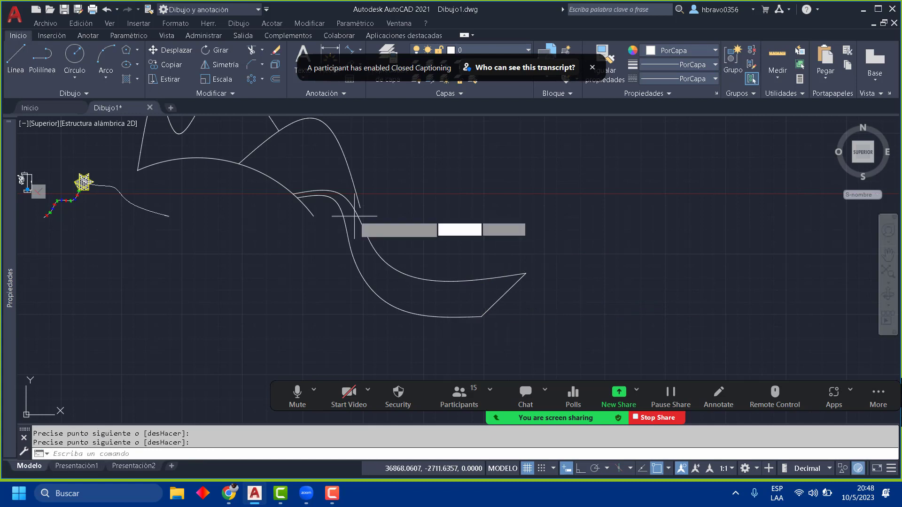
{"action": "left_click", "coordinate": [361, 208]}
{"action": "left_click", "coordinate": [364, 229]}
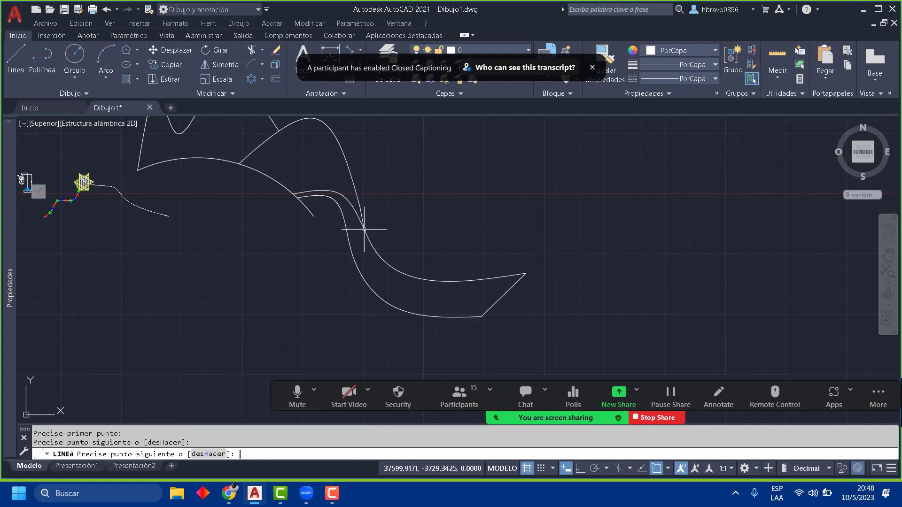
{"action": "key", "text": "Return"}
Step: Start a hatch with its type set to Sólido, and dismiss the closed-captioning notice covering the hatch settings
{"action": "middle_click_drag", "start_coordinate": [459, 238], "coordinate": [512, 296]}
{"action": "scroll", "coordinate": [512, 297], "scroll_direction": "down", "scroll_amount": 2}
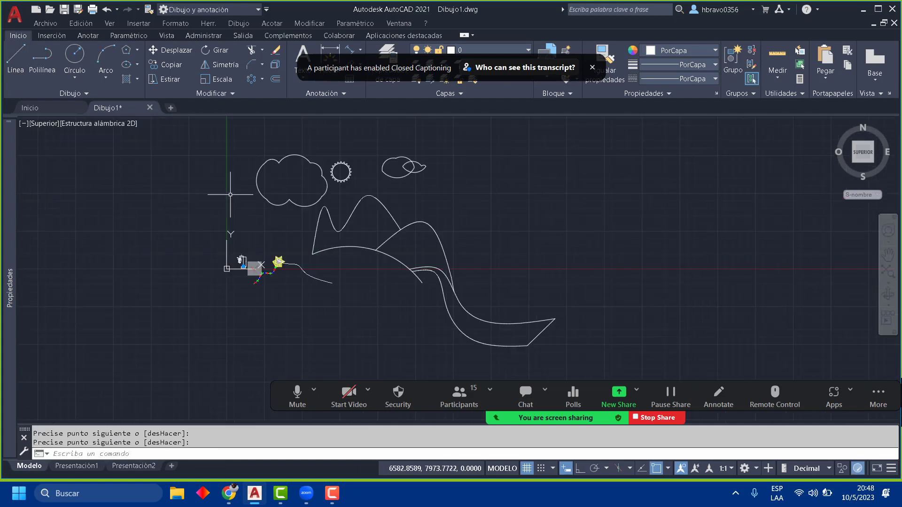
{"action": "left_click", "coordinate": [126, 79]}
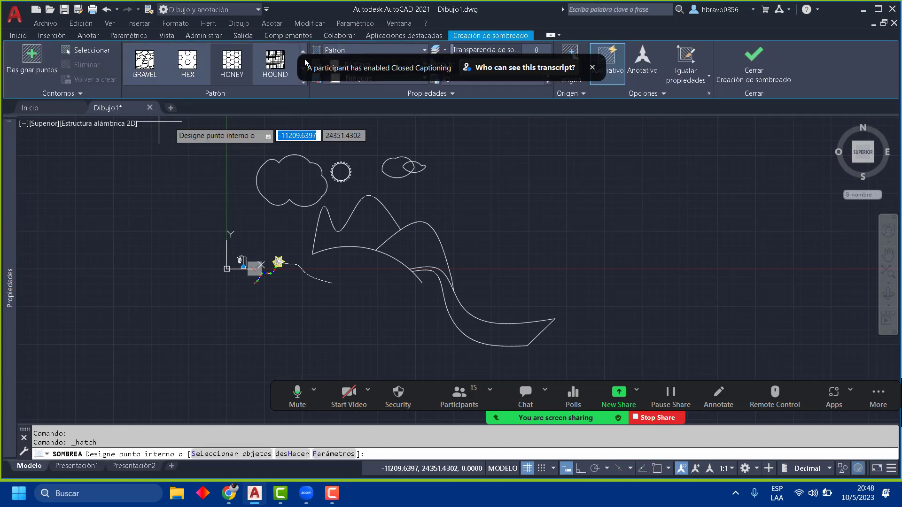
{"action": "left_click", "coordinate": [424, 51]}
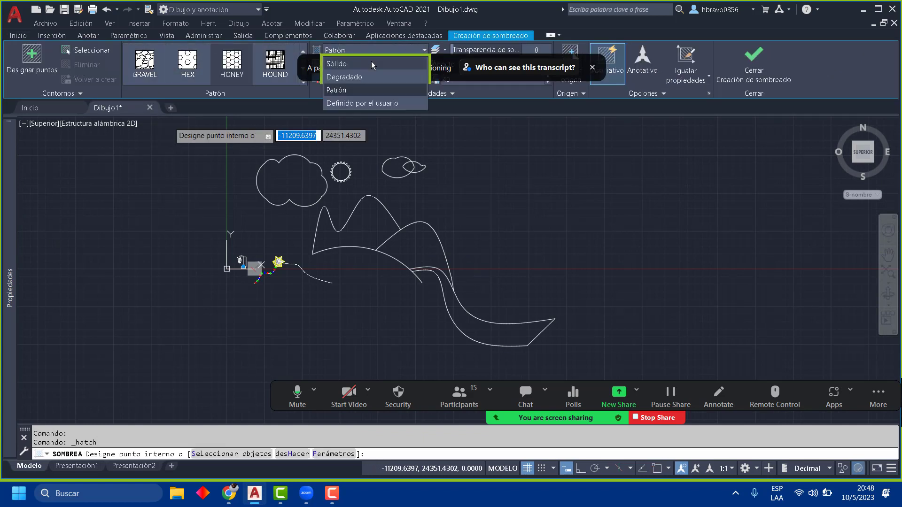
{"action": "left_click", "coordinate": [372, 63]}
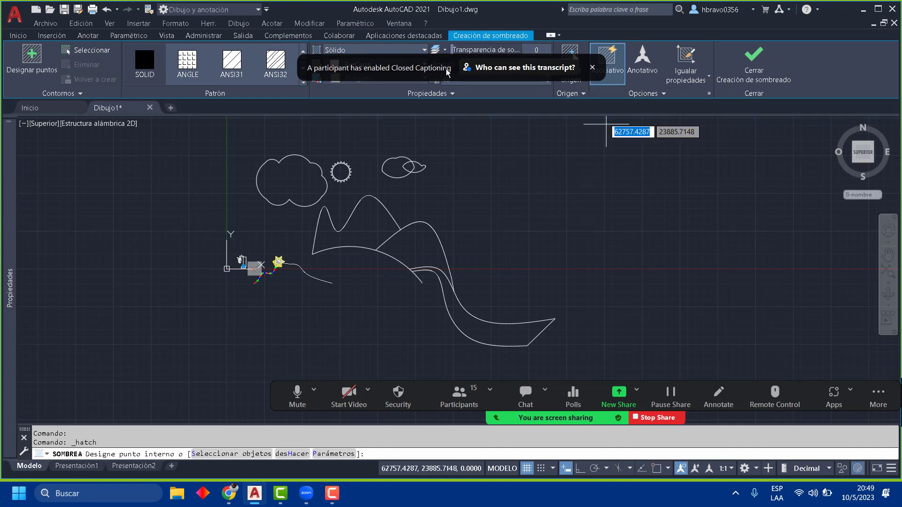
{"action": "left_click", "coordinate": [592, 68]}
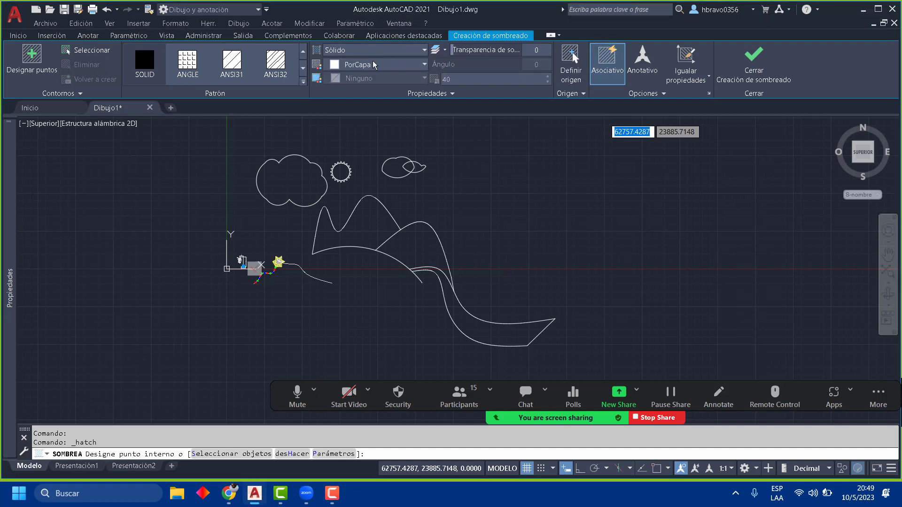
Step: Set the hatch colour to Verde and fill both the twin-peak and the single-peak mountains in one hatch
{"action": "left_click", "coordinate": [402, 50]}
{"action": "left_click", "coordinate": [371, 65]}
{"action": "left_click", "coordinate": [371, 66]}
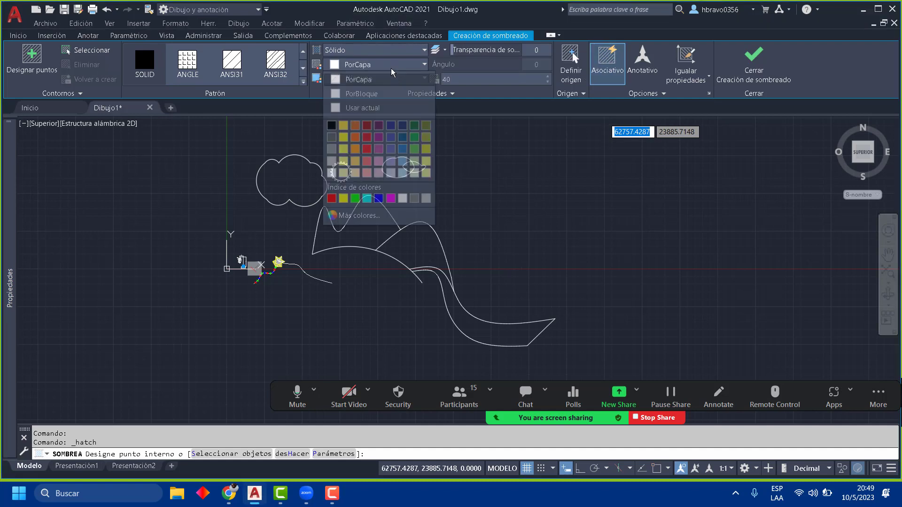
{"action": "left_click", "coordinate": [355, 198]}
{"action": "left_click", "coordinate": [377, 230]}
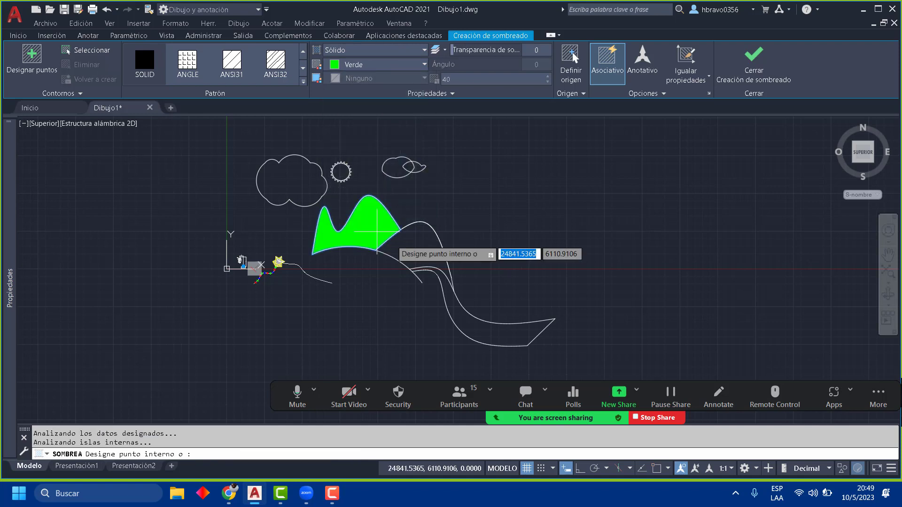
{"action": "left_click", "coordinate": [412, 244]}
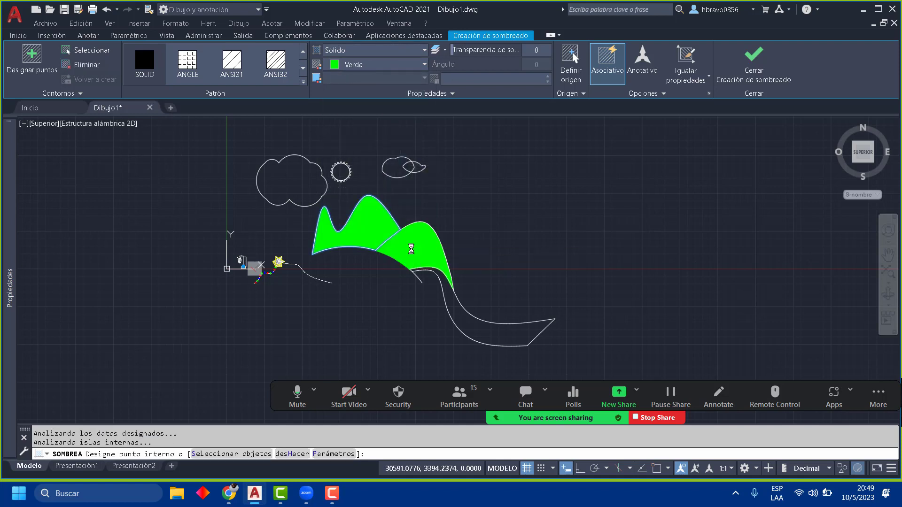
Step: Change the shared hatch of both mountains to dark green 19,103,52, and erase that hatch
{"action": "left_click", "coordinate": [401, 66]}
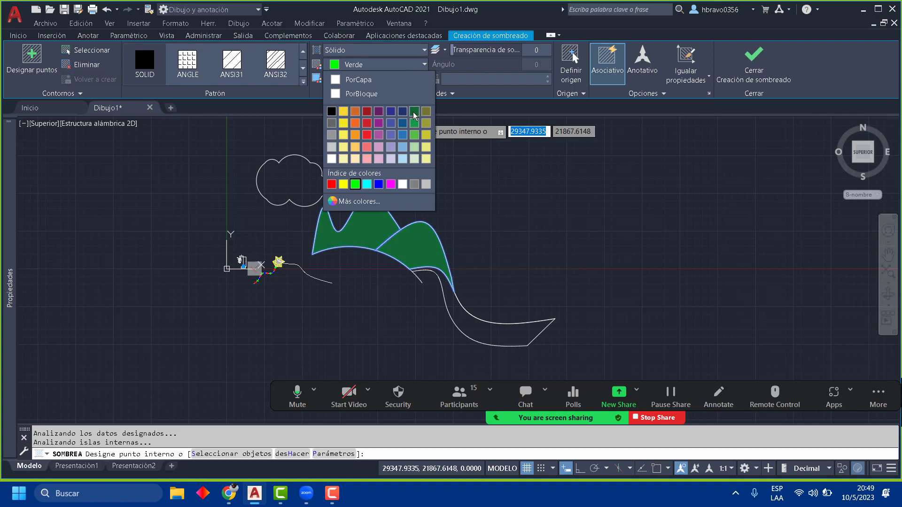
{"action": "left_click", "coordinate": [414, 113]}
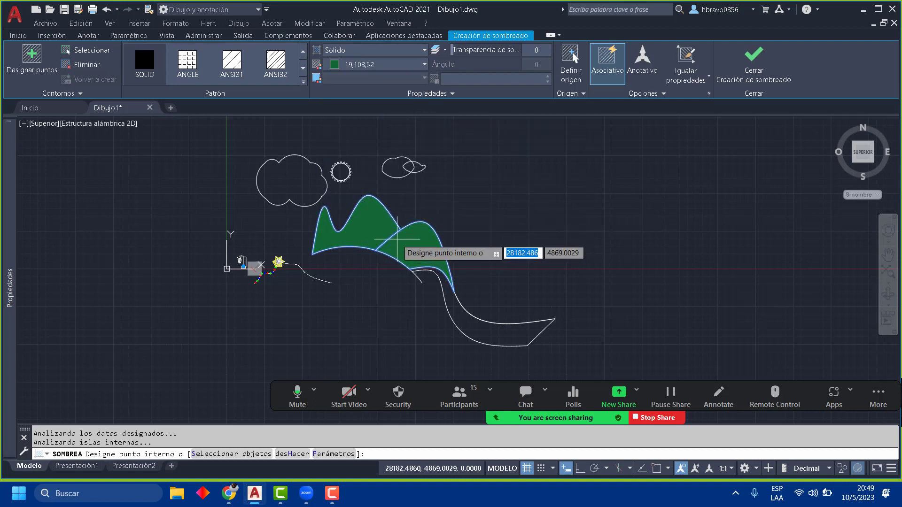
{"action": "key", "text": "Escape"}
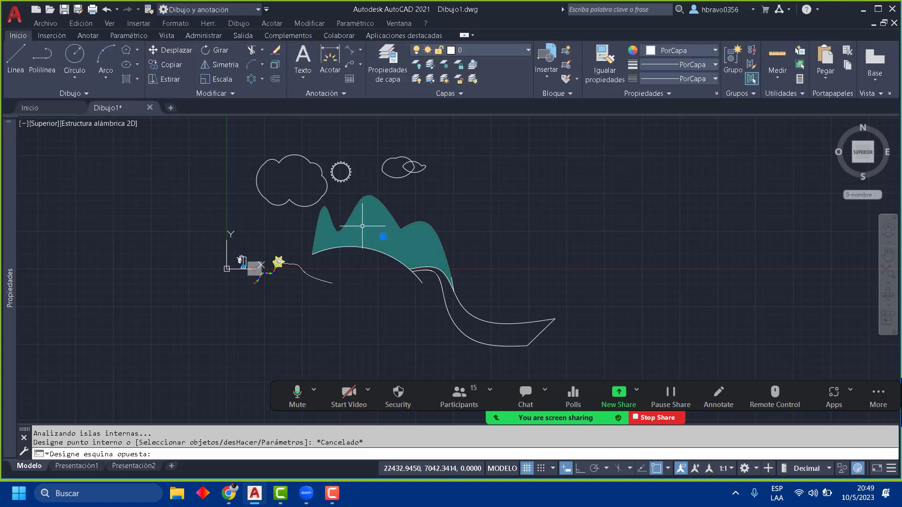
{"action": "left_click", "coordinate": [362, 226]}
{"action": "key", "text": "Delete"}
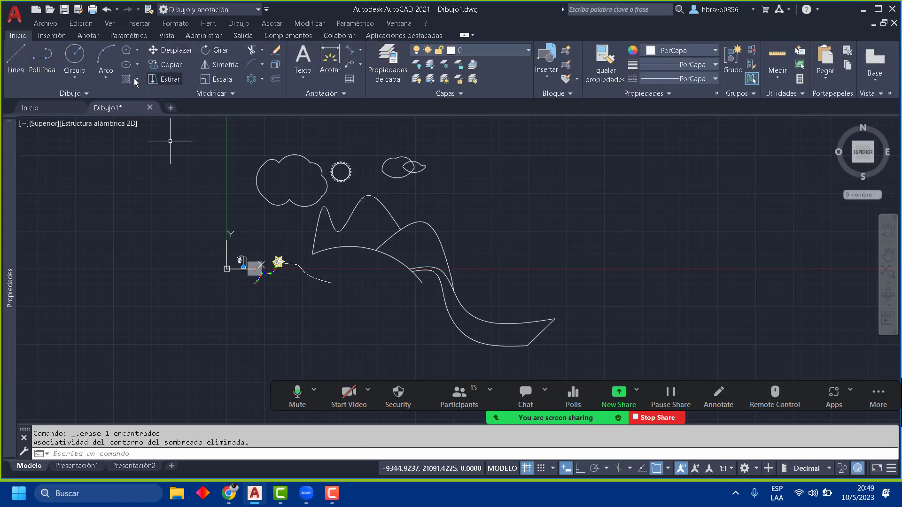
Step: Fill only the twin-peak mountain with a solid hatch in dark green 19,103,52
{"action": "left_click", "coordinate": [126, 80]}
{"action": "left_click", "coordinate": [381, 65]}
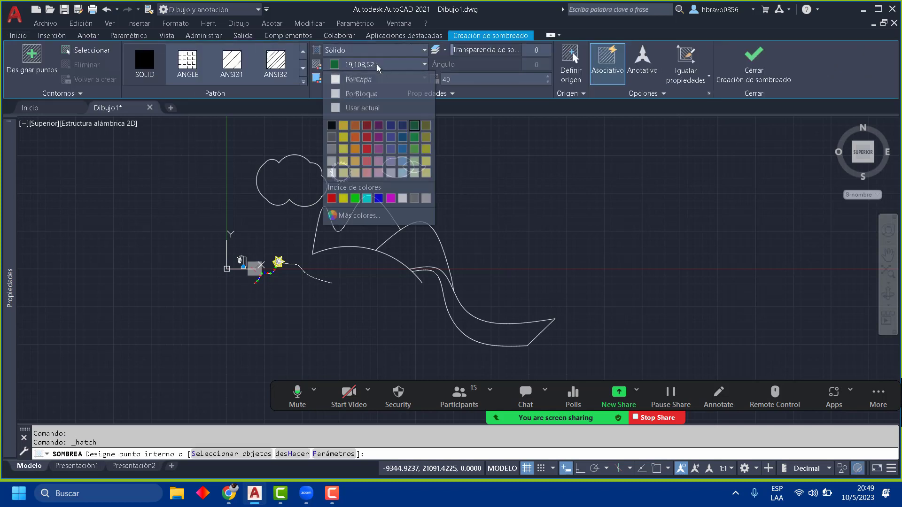
{"action": "left_click", "coordinate": [413, 126]}
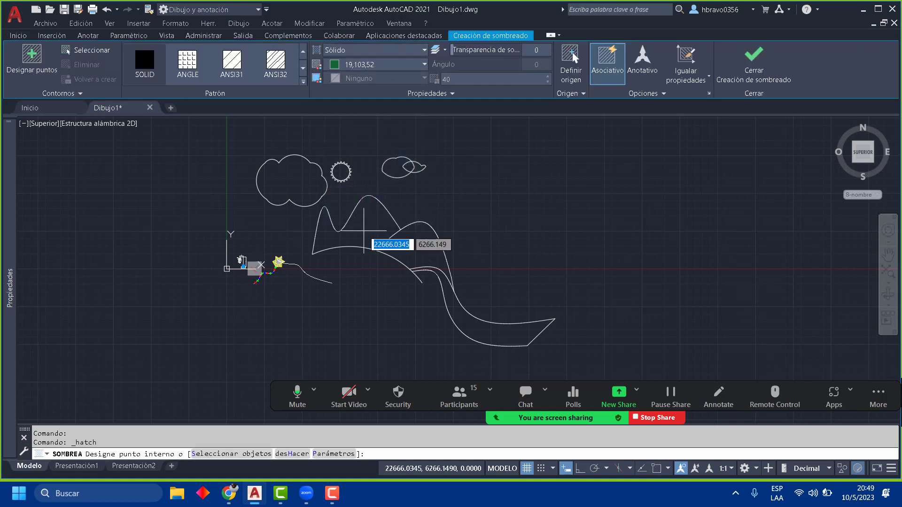
{"action": "left_click", "coordinate": [365, 230]}
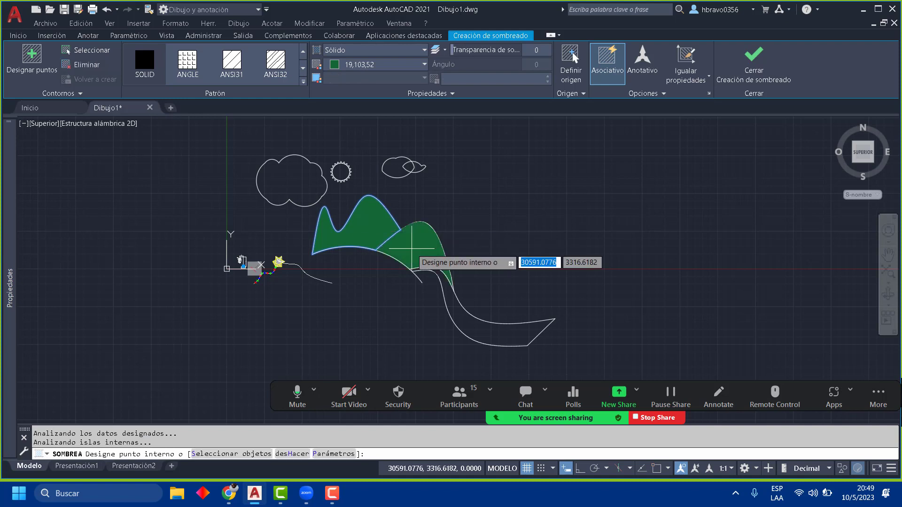
{"action": "key", "text": "Return"}
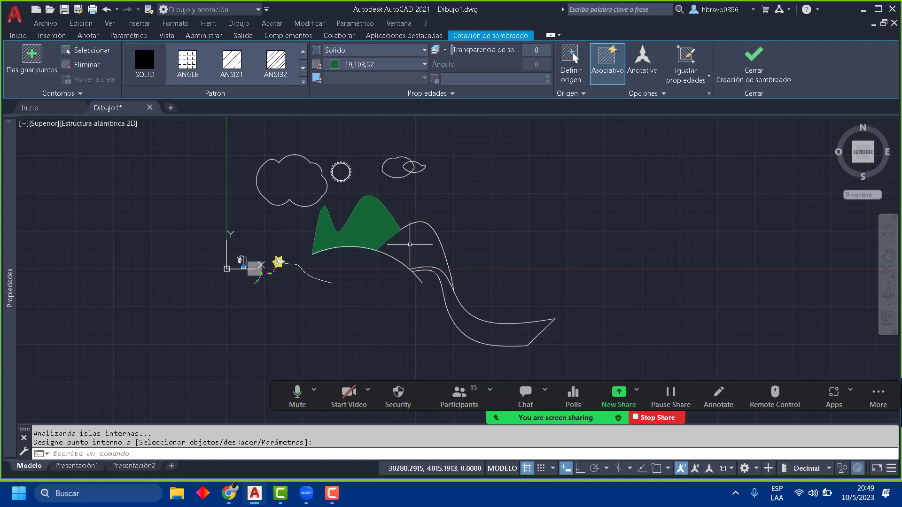
Step: Fill the single-peak mountain with a separate solid hatch in lighter green 88,186,72
{"action": "key", "text": "Return"}
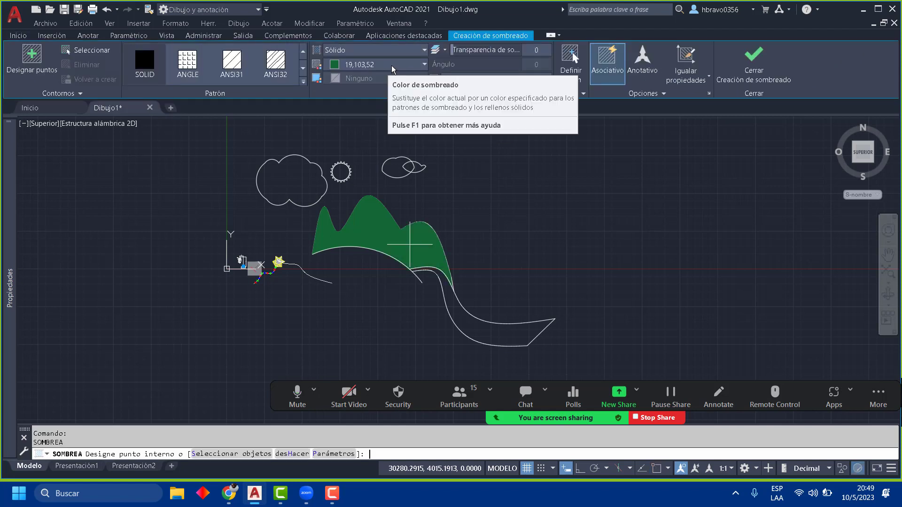
{"action": "left_click", "coordinate": [376, 64]}
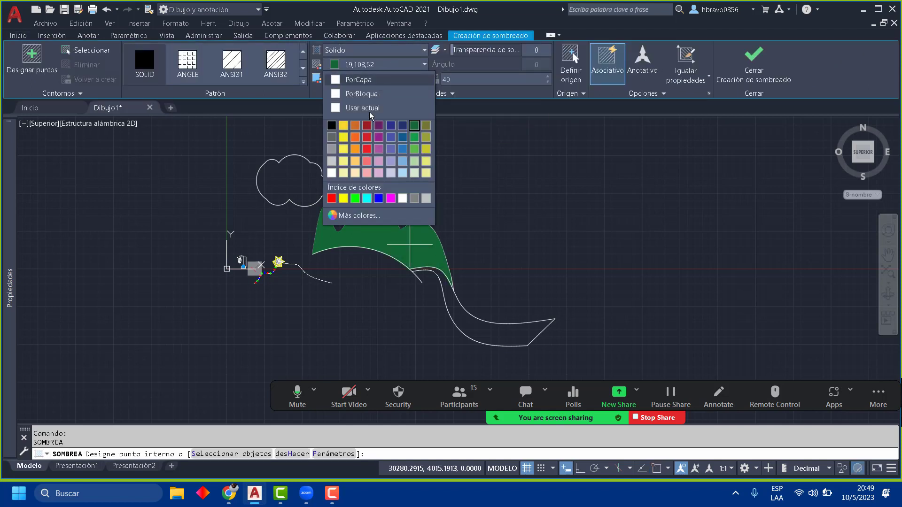
{"action": "left_click", "coordinate": [415, 150]}
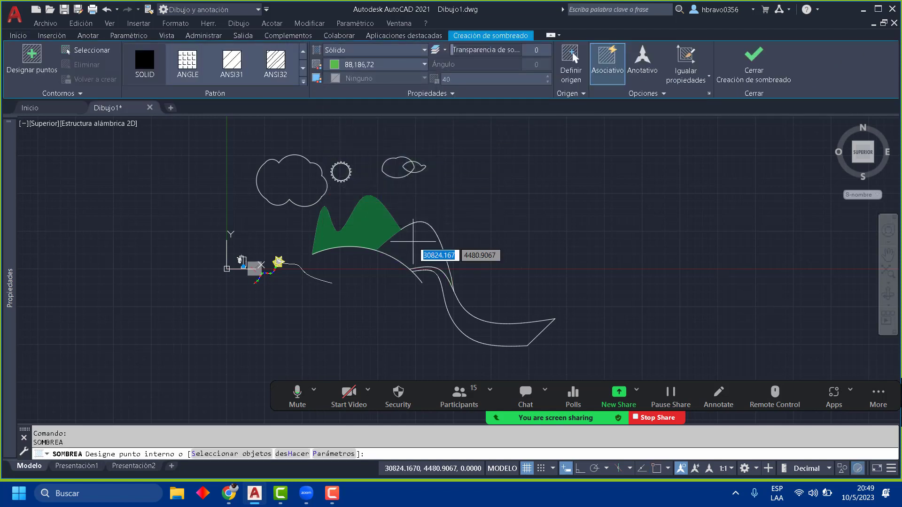
{"action": "left_click", "coordinate": [413, 242]}
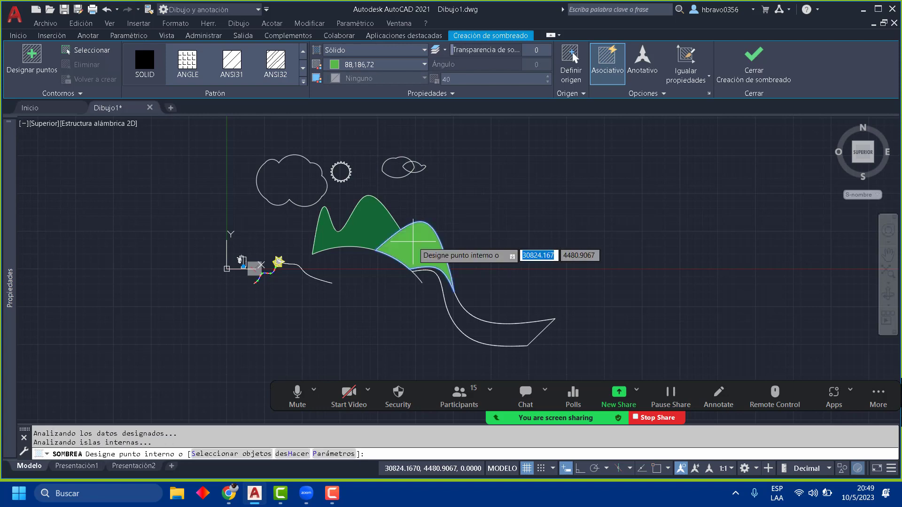
{"action": "key", "text": "Return"}
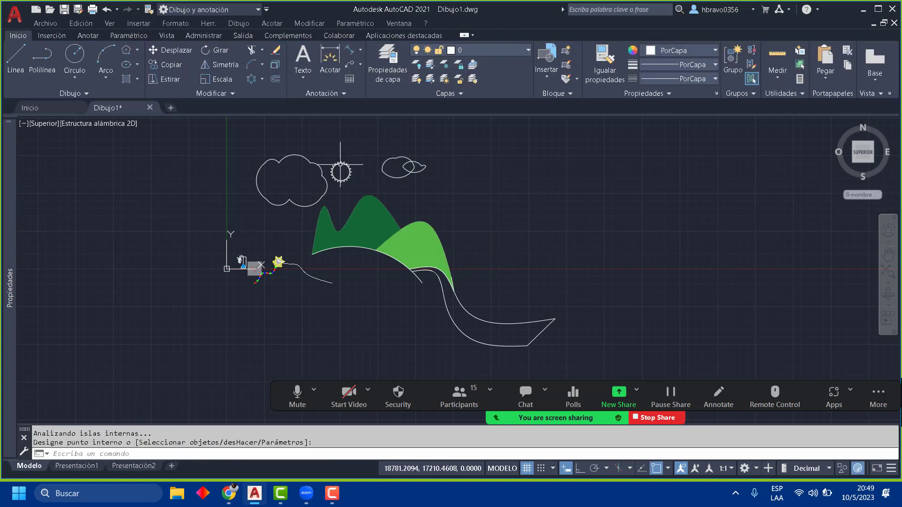
Step: Fill the closed river band between the two descending splines with a solid hatch in Cián
{"action": "key", "text": "Return"}
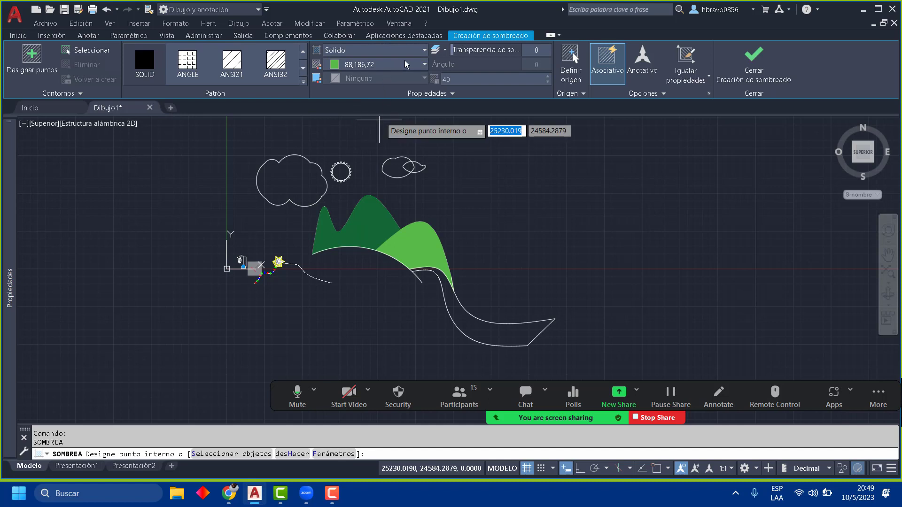
{"action": "left_click", "coordinate": [404, 67]}
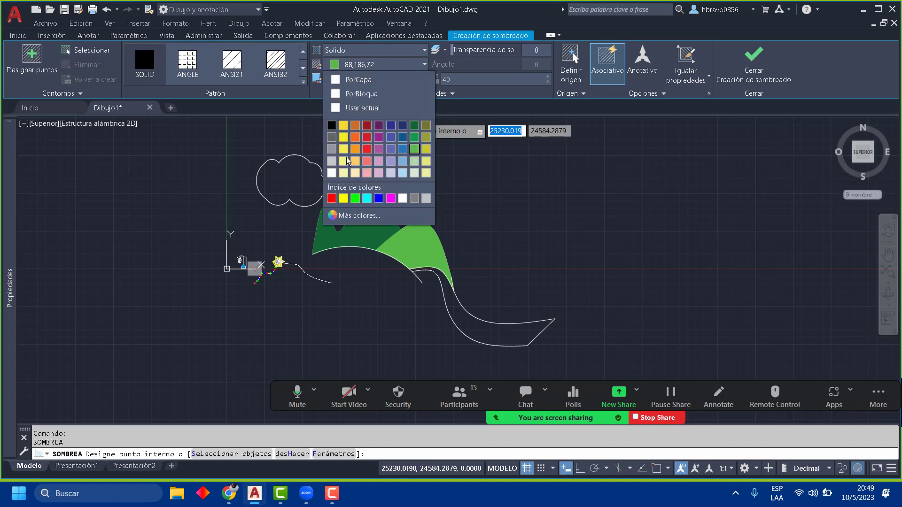
{"action": "left_click", "coordinate": [366, 198]}
{"action": "left_click", "coordinate": [462, 324]}
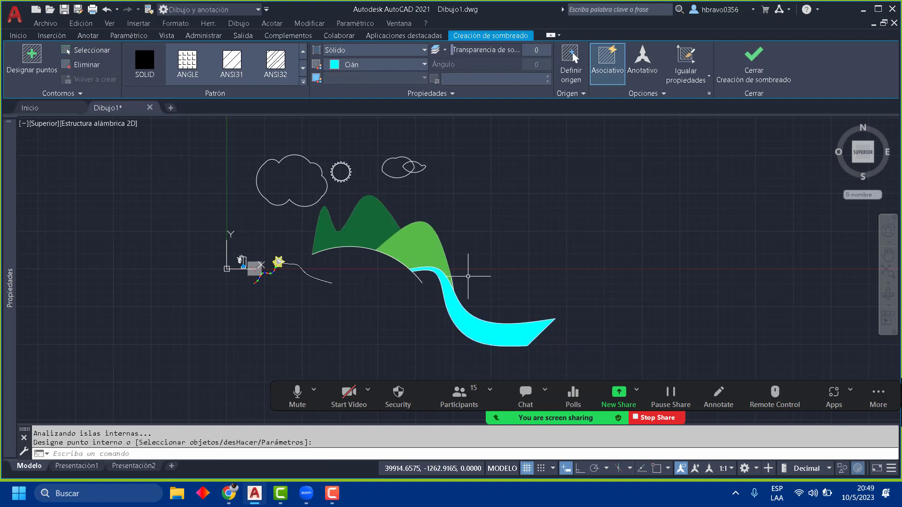
{"action": "key", "text": "Return"}
Step: Fill the sun's disc with a solid hatch in Amarillo
{"action": "scroll", "coordinate": [336, 146], "scroll_direction": "up", "scroll_amount": 6}
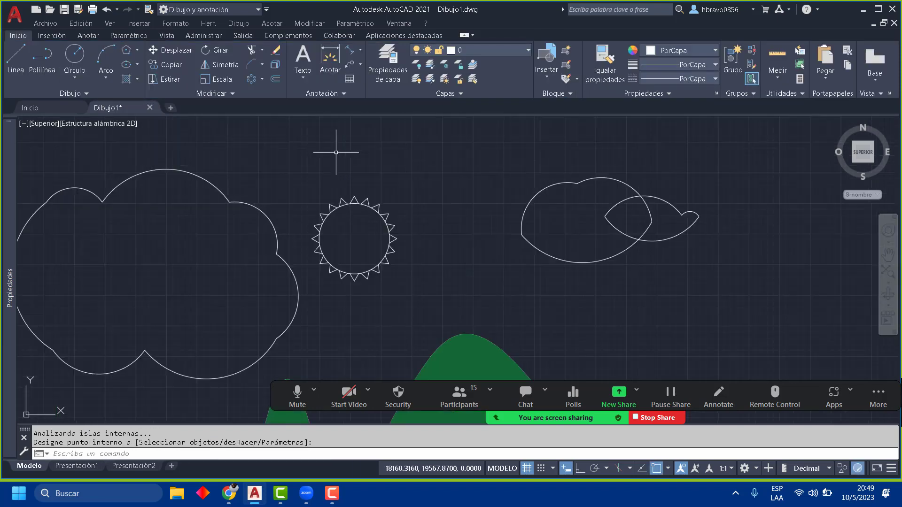
{"action": "key", "text": "Return"}
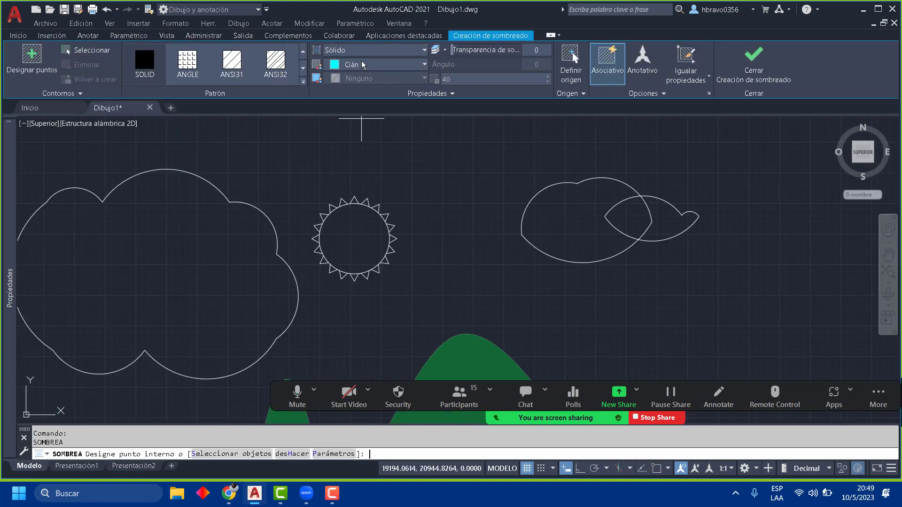
{"action": "left_click", "coordinate": [363, 65]}
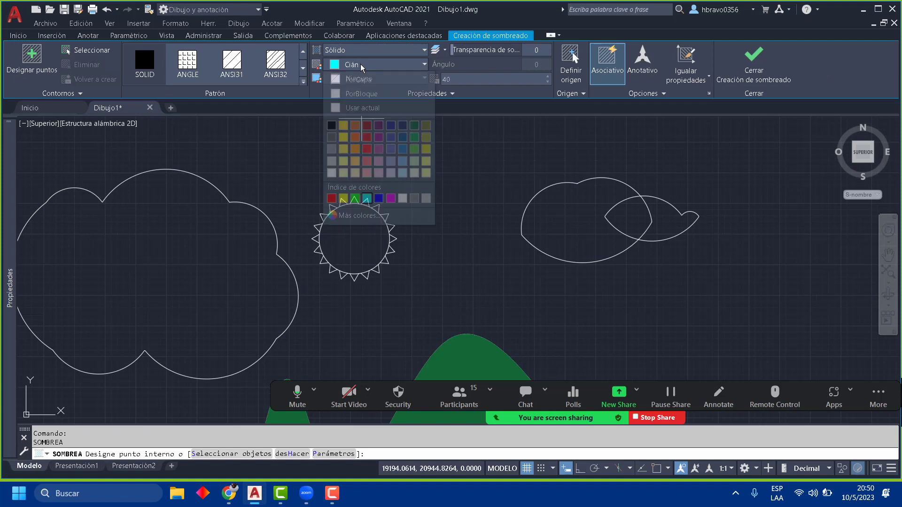
{"action": "left_click", "coordinate": [345, 201]}
{"action": "left_click", "coordinate": [354, 233]}
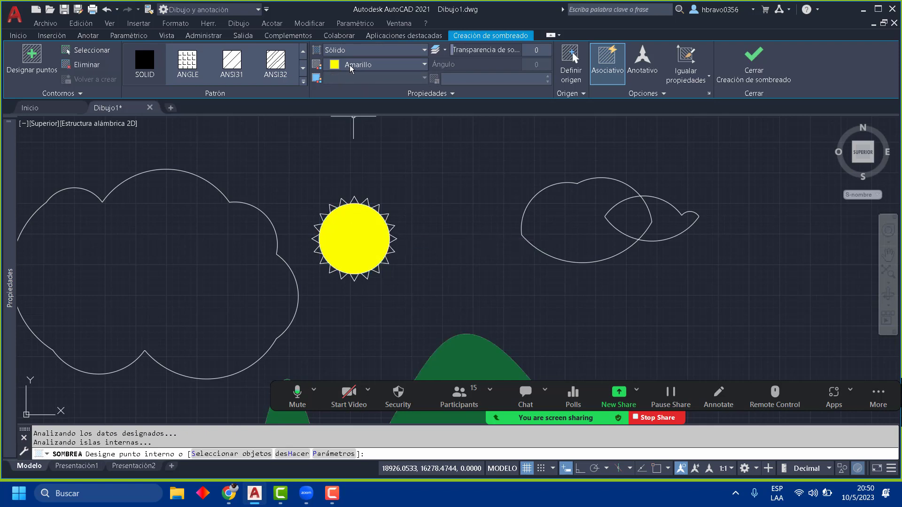
{"action": "key", "text": "Return"}
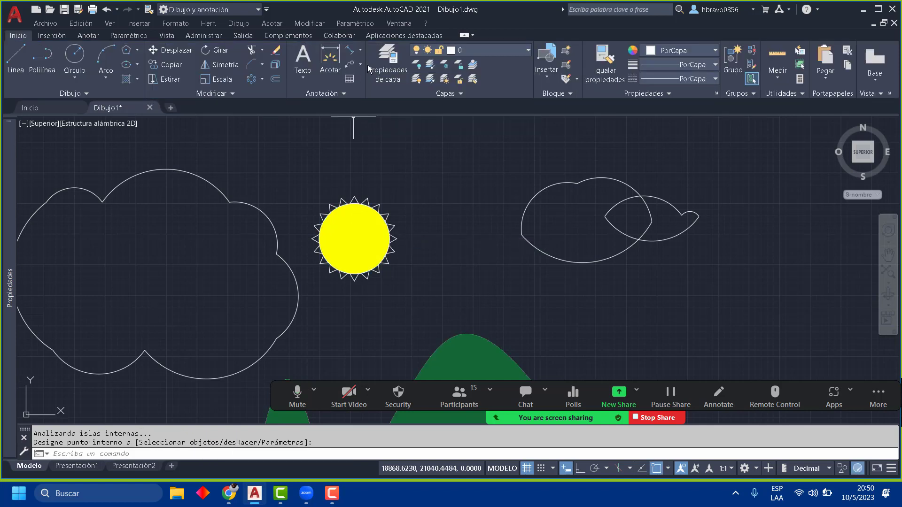
{"action": "left_click", "coordinate": [350, 50]}
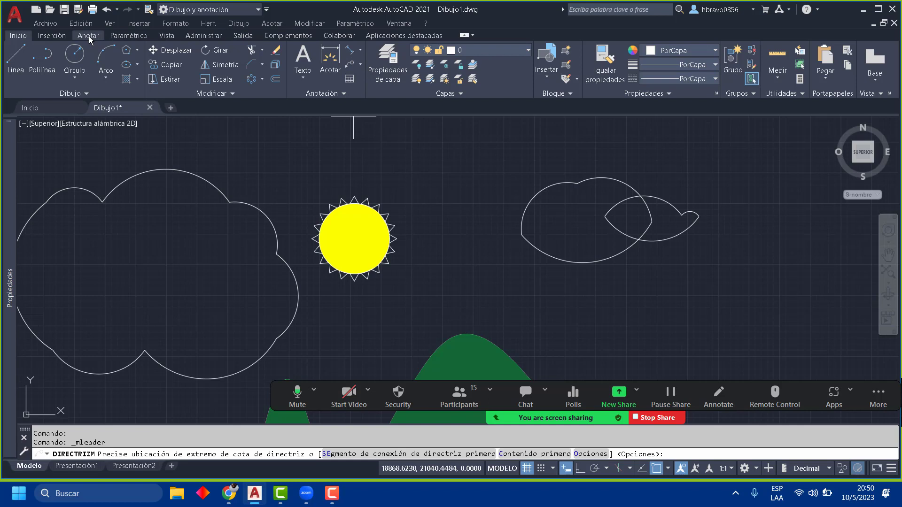
{"action": "key", "text": "Return"}
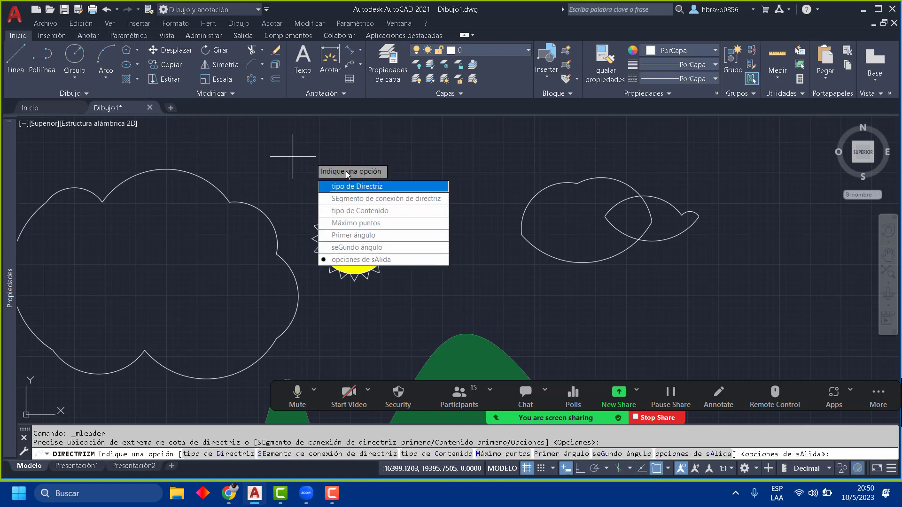
{"action": "key", "text": "Escape"}
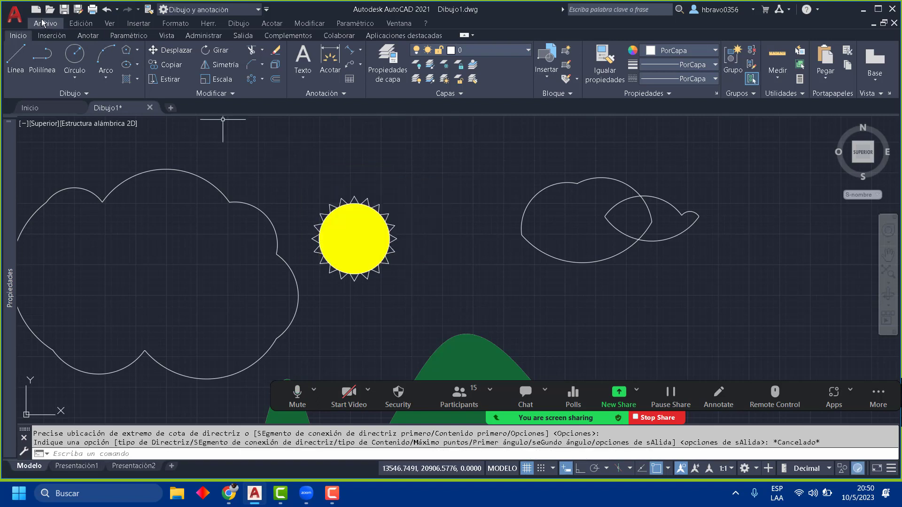
Step: Fill all the triangular rays around the sun with one solid hatch in golden yellow 248,215,49
{"action": "left_click", "coordinate": [125, 81]}
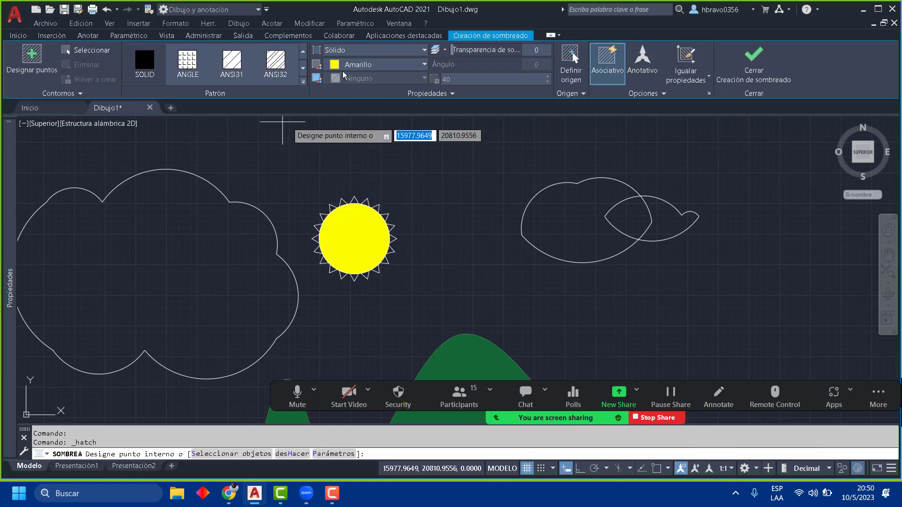
{"action": "left_click", "coordinate": [354, 66]}
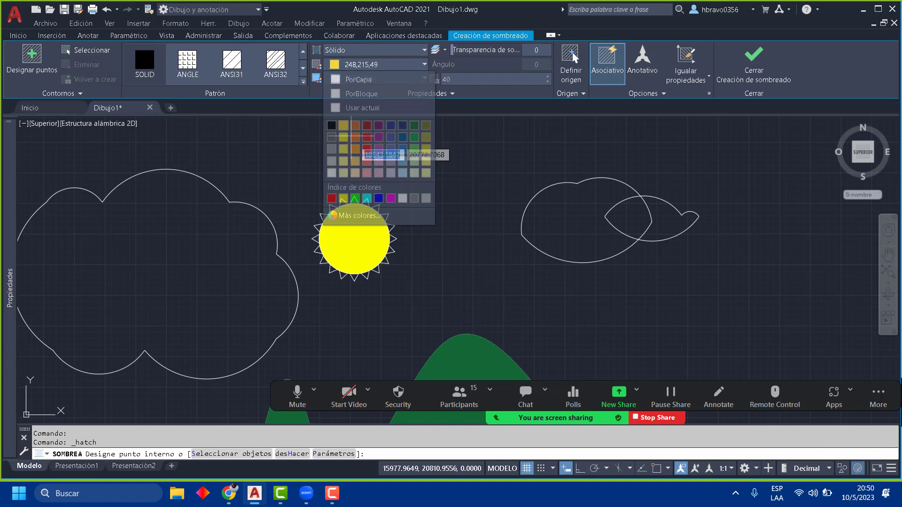
{"action": "left_click", "coordinate": [346, 125]}
{"action": "scroll", "coordinate": [382, 231], "scroll_direction": "up", "scroll_amount": 6}
{"action": "left_click", "coordinate": [365, 146]}
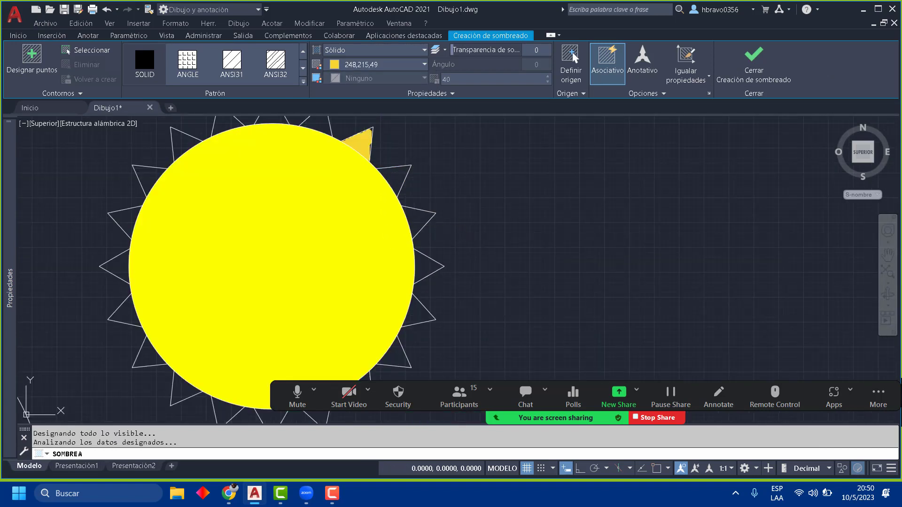
{"action": "left_click", "coordinate": [396, 178]}
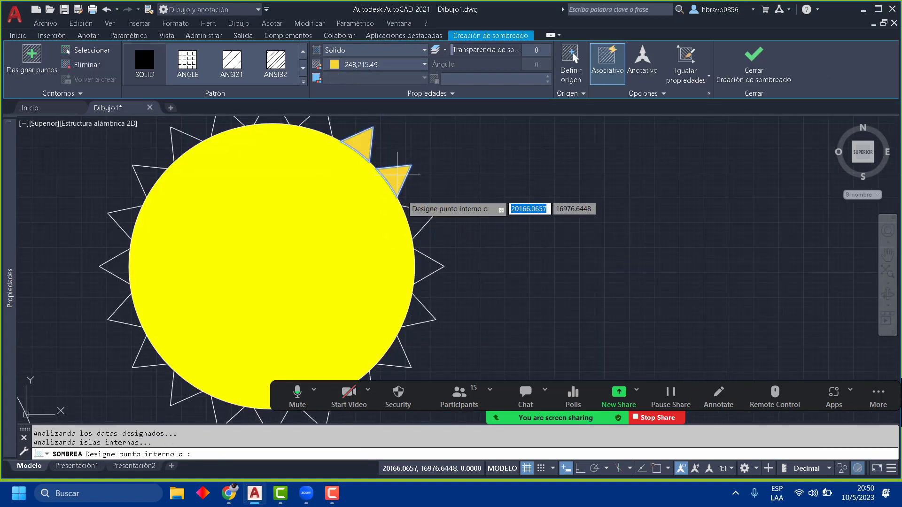
{"action": "left_click", "coordinate": [416, 220]}
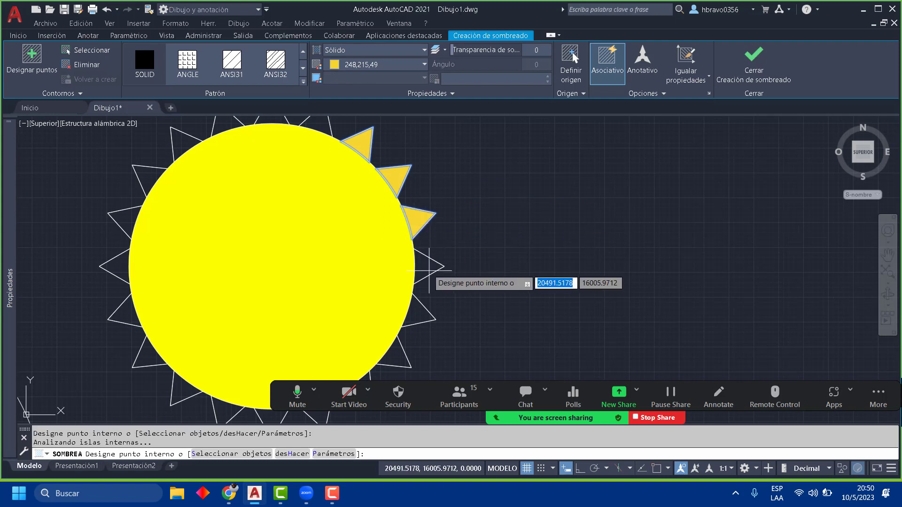
{"action": "left_click", "coordinate": [431, 265]}
{"action": "left_click", "coordinate": [426, 313]}
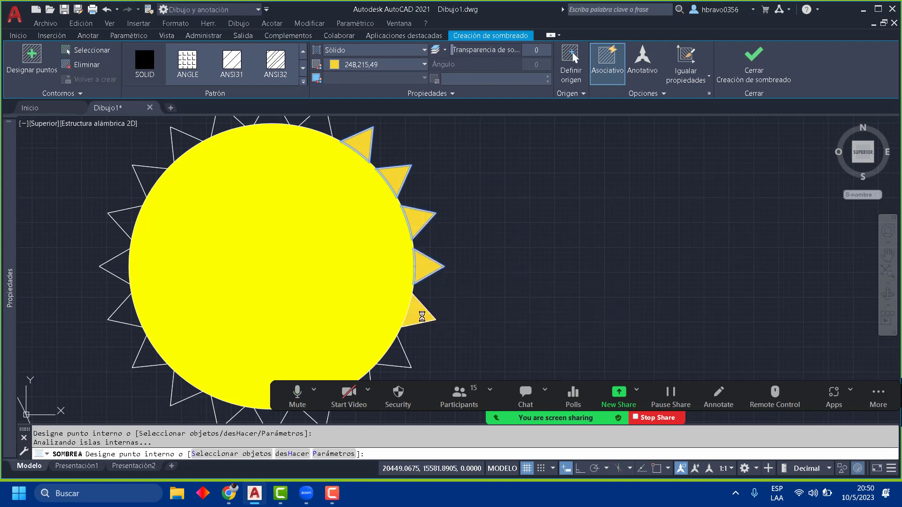
{"action": "left_click", "coordinate": [399, 357]}
{"action": "middle_click_drag", "start_coordinate": [436, 284], "coordinate": [522, 188]}
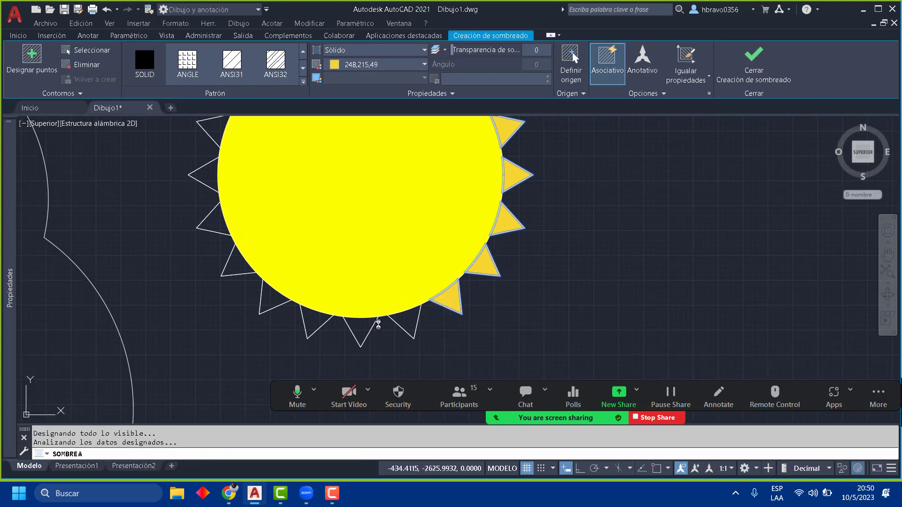
{"action": "left_click", "coordinate": [357, 324]}
{"action": "left_click", "coordinate": [312, 318]}
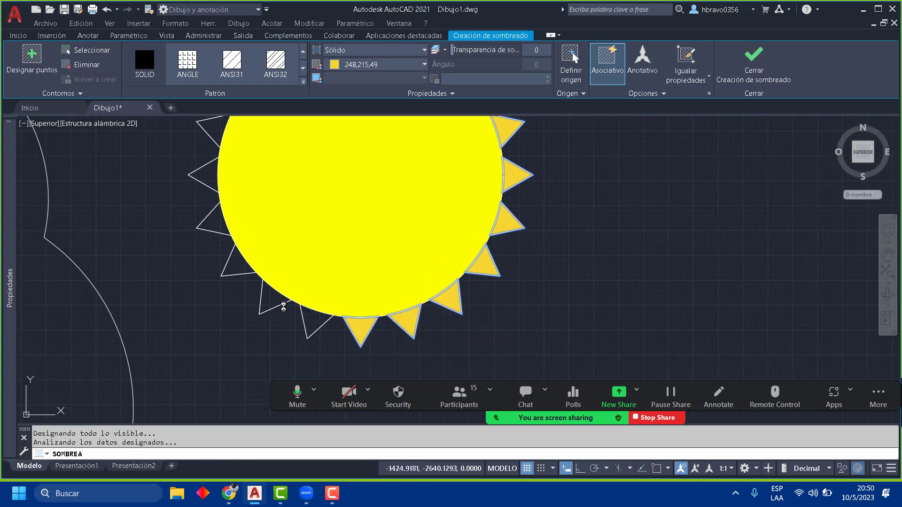
{"action": "left_click", "coordinate": [280, 298]}
{"action": "left_click", "coordinate": [246, 266]}
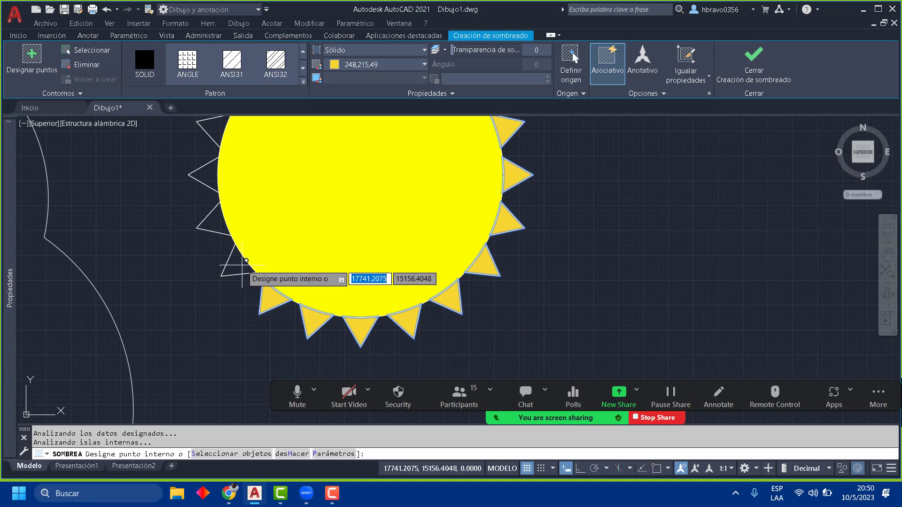
{"action": "left_click", "coordinate": [218, 220]}
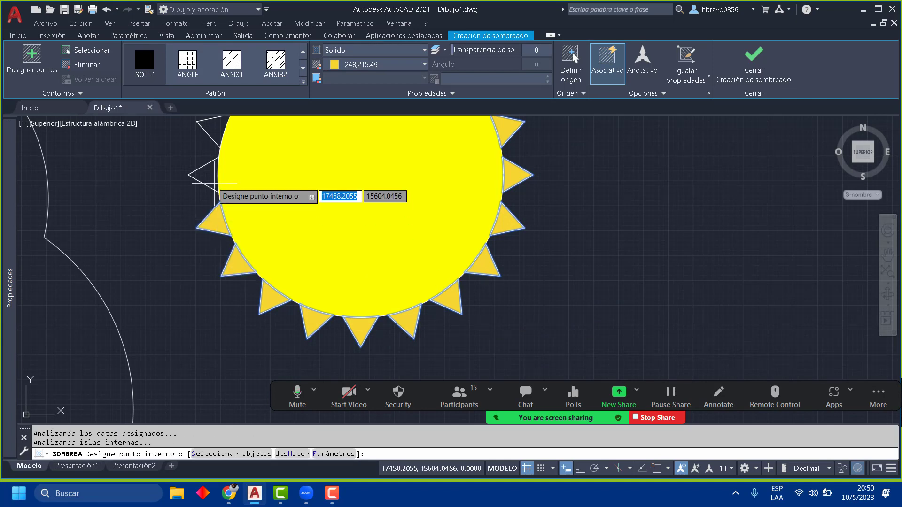
{"action": "middle_click_drag", "start_coordinate": [209, 178], "coordinate": [222, 275]}
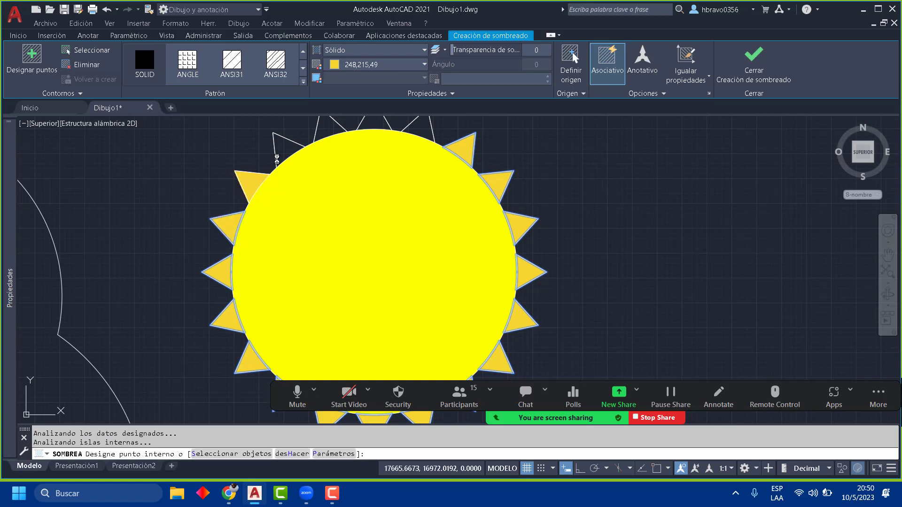
{"action": "left_click", "coordinate": [286, 150]}
{"action": "left_click", "coordinate": [331, 125]}
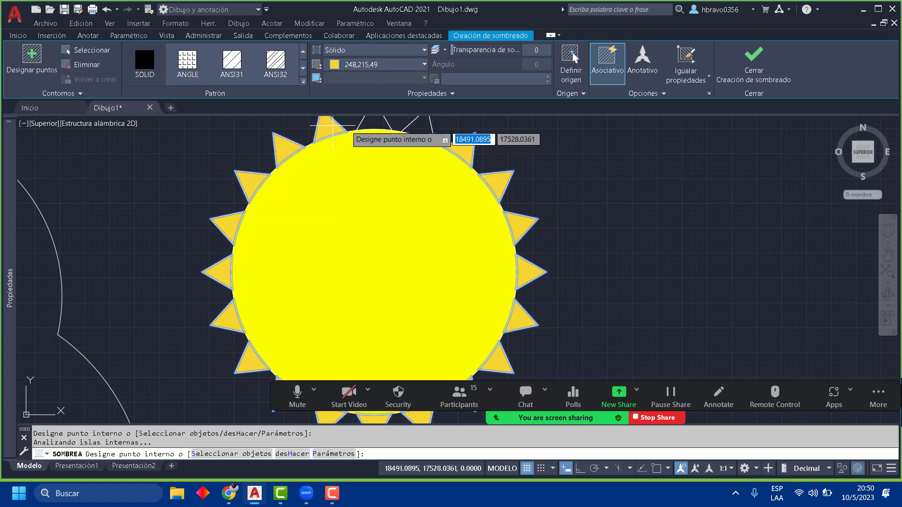
{"action": "left_click", "coordinate": [376, 125]}
{"action": "left_click", "coordinate": [416, 125]}
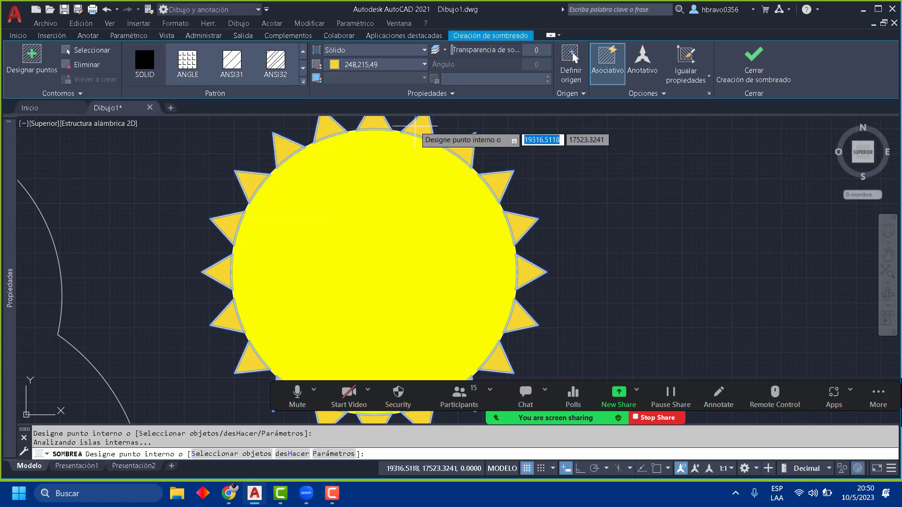
{"action": "key", "text": "Return"}
Step: Fill the large cloud and the main body of the small cloud, outside its overlap, with a solid hatch in white 255,255,255
{"action": "scroll", "coordinate": [415, 125], "scroll_direction": "down", "scroll_amount": 5}
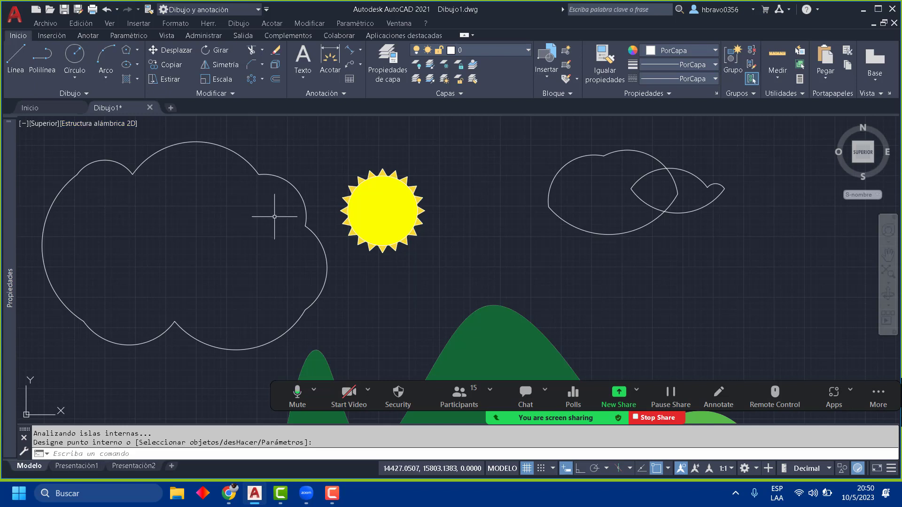
{"action": "key", "text": "Return"}
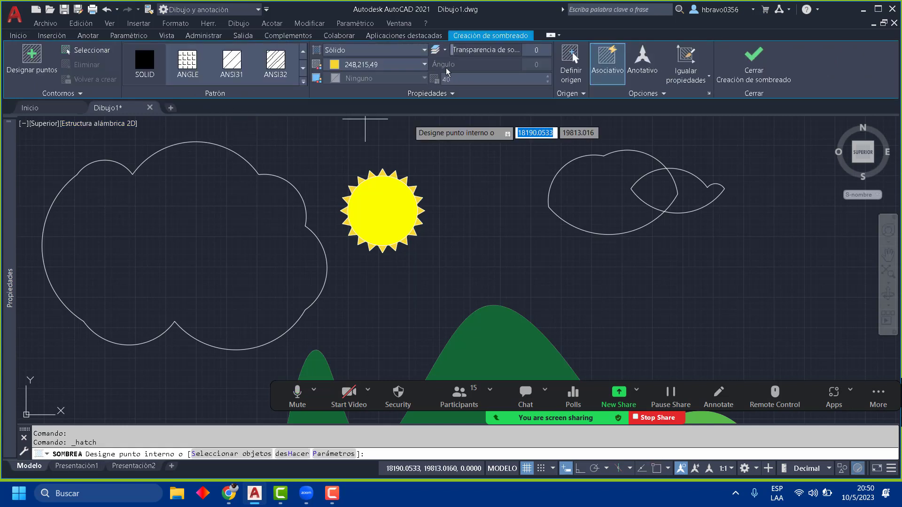
{"action": "left_click", "coordinate": [388, 50]}
{"action": "left_click", "coordinate": [388, 49]}
{"action": "left_click", "coordinate": [398, 65]}
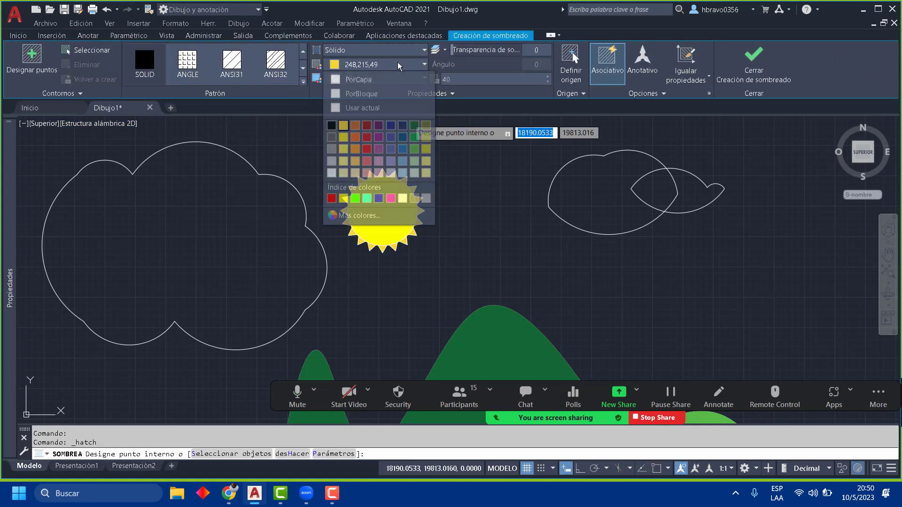
{"action": "left_click", "coordinate": [332, 173]}
{"action": "left_click", "coordinate": [254, 225]}
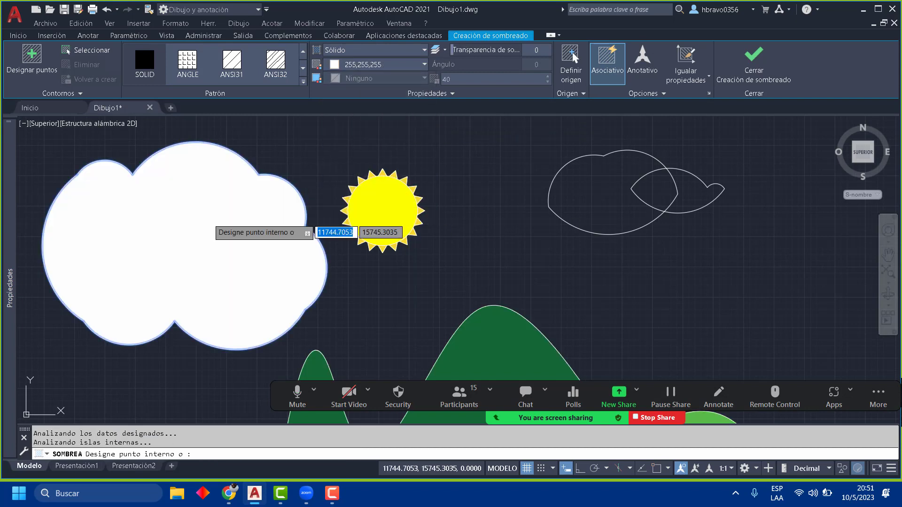
{"action": "left_click", "coordinate": [587, 190]}
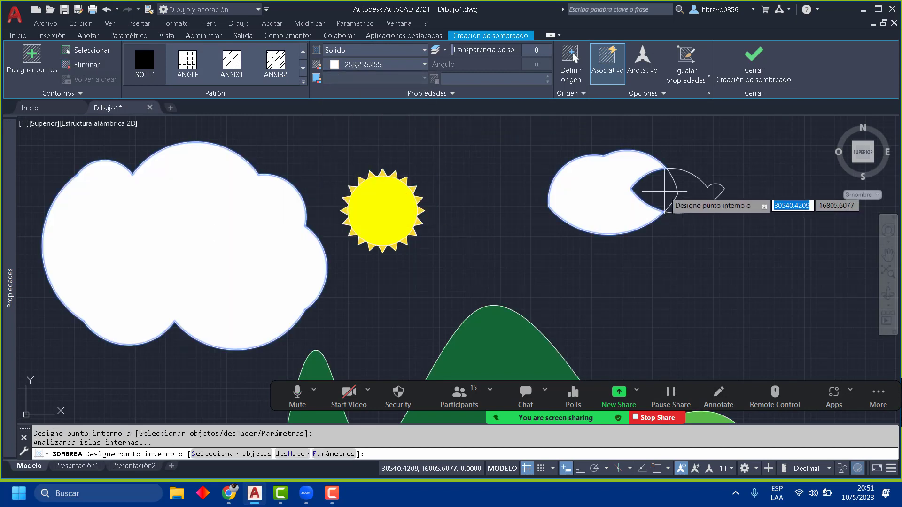
{"action": "key", "text": "Return"}
Step: Fill the small cloud's tail and the lens-shaped overlap with the same solid white 255,255,255 hatch
{"action": "left_click", "coordinate": [664, 189]}
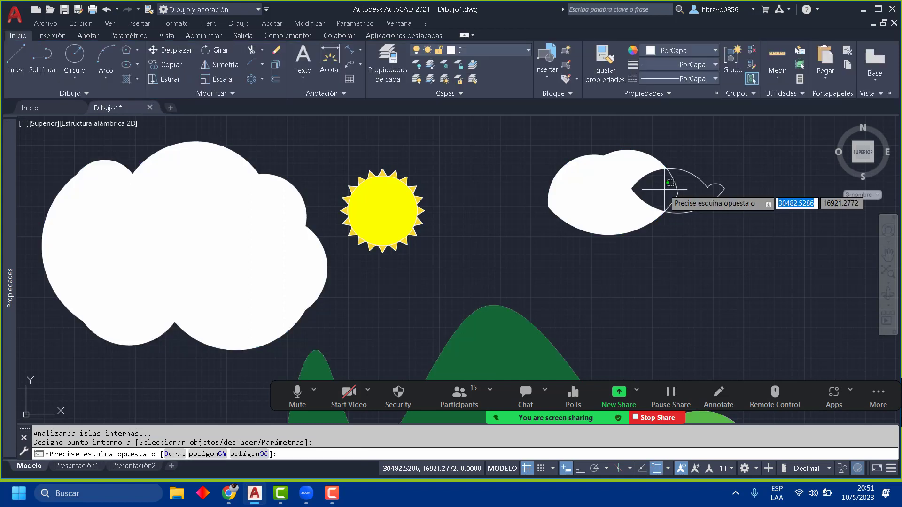
{"action": "left_click", "coordinate": [664, 189]}
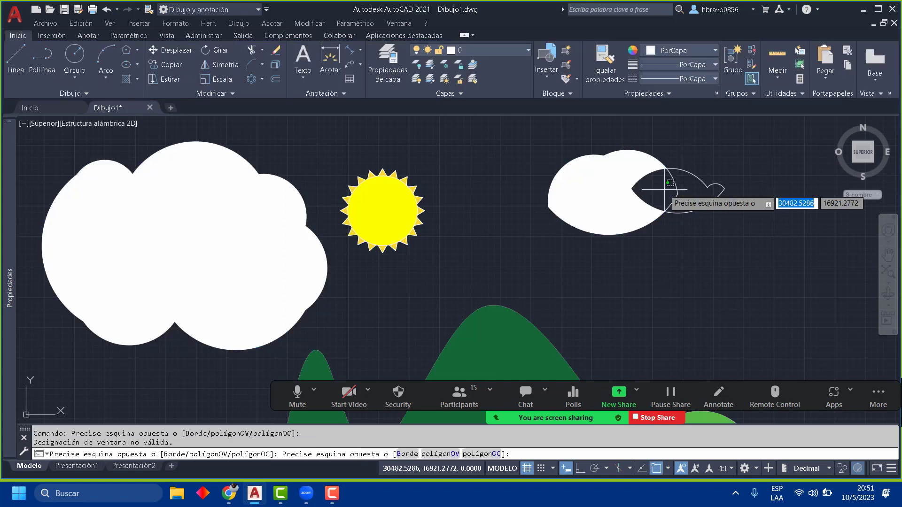
{"action": "left_click", "coordinate": [693, 190]}
{"action": "key", "text": "Return"}
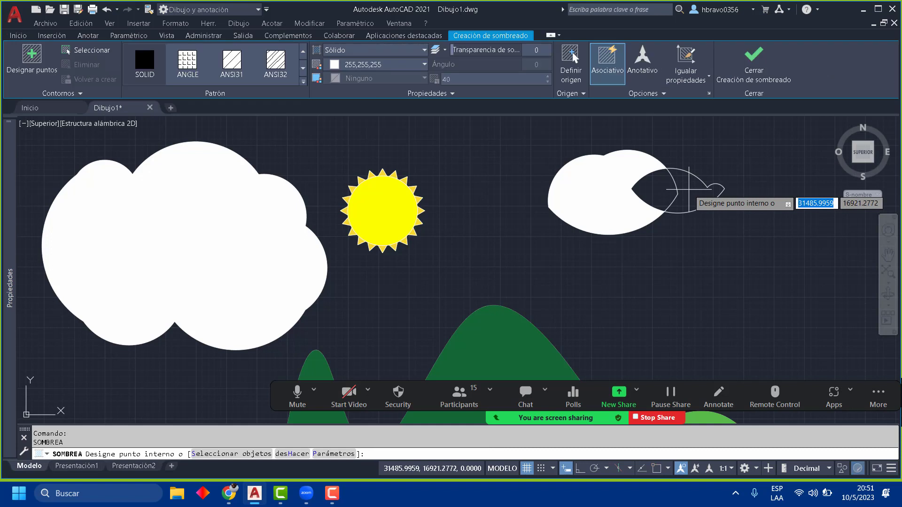
{"action": "left_click", "coordinate": [689, 189]}
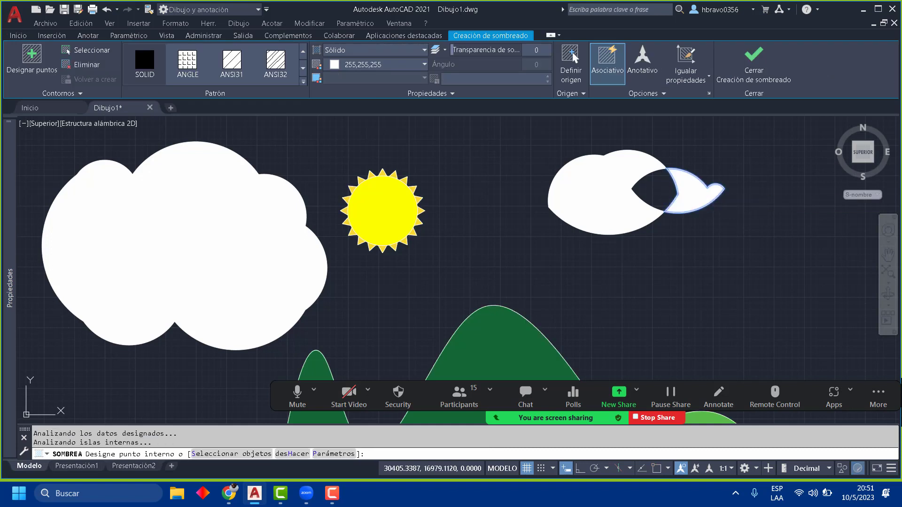
{"action": "key", "text": "Return"}
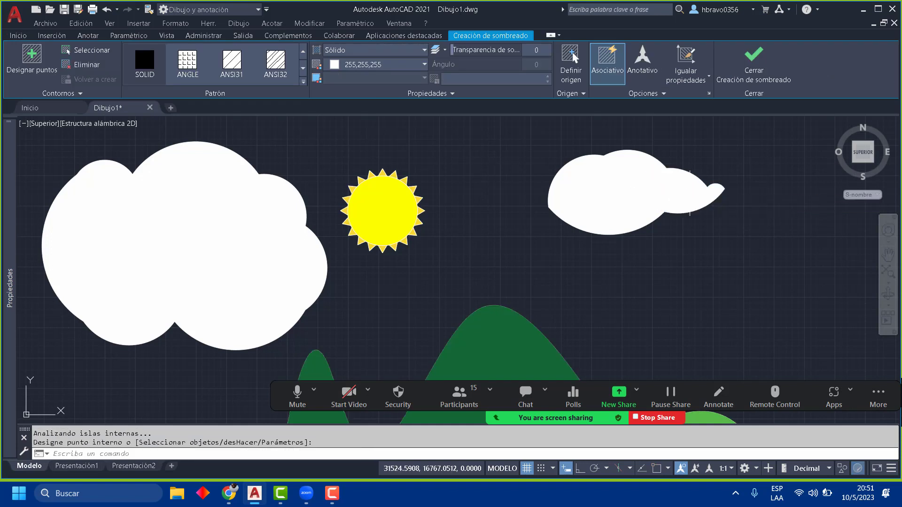
Step: Examine the whole coloured landscape and the practice figures beside it, both up close and in overview
{"action": "scroll", "coordinate": [349, 201], "scroll_direction": "down", "scroll_amount": 6}
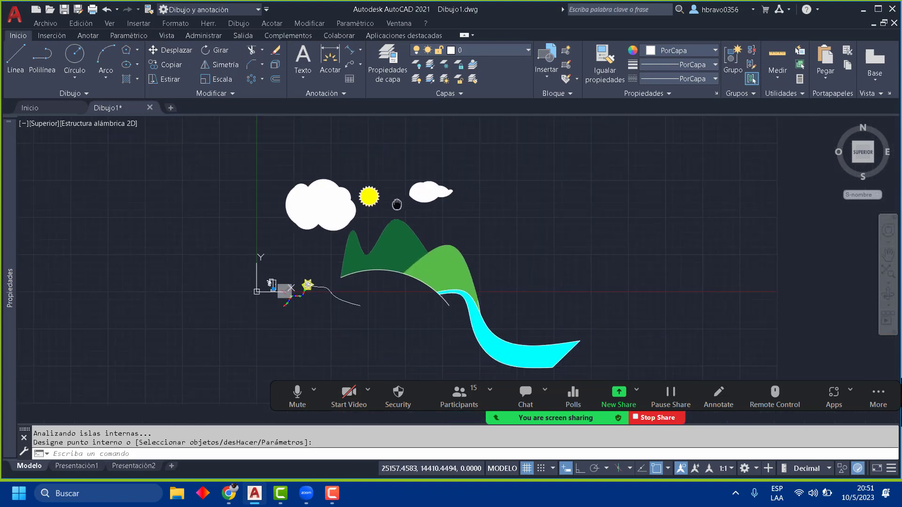
{"action": "scroll", "coordinate": [238, 301], "scroll_direction": "up", "scroll_amount": 5}
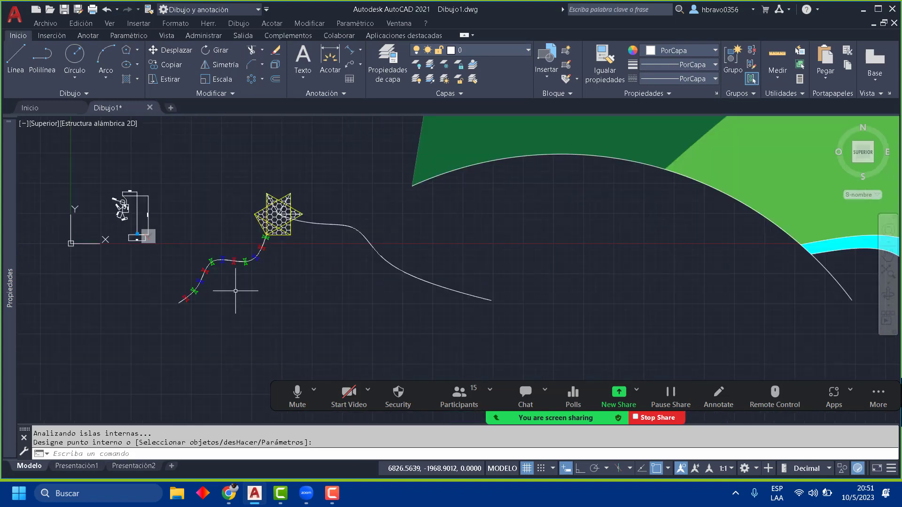
{"action": "scroll", "coordinate": [244, 291], "scroll_direction": "down", "scroll_amount": 2}
{"action": "scroll", "coordinate": [524, 289], "scroll_direction": "down", "scroll_amount": 2}
{"action": "scroll", "coordinate": [348, 276], "scroll_direction": "down", "scroll_amount": 4}
{"action": "scroll", "coordinate": [394, 253], "scroll_direction": "up", "scroll_amount": 4}
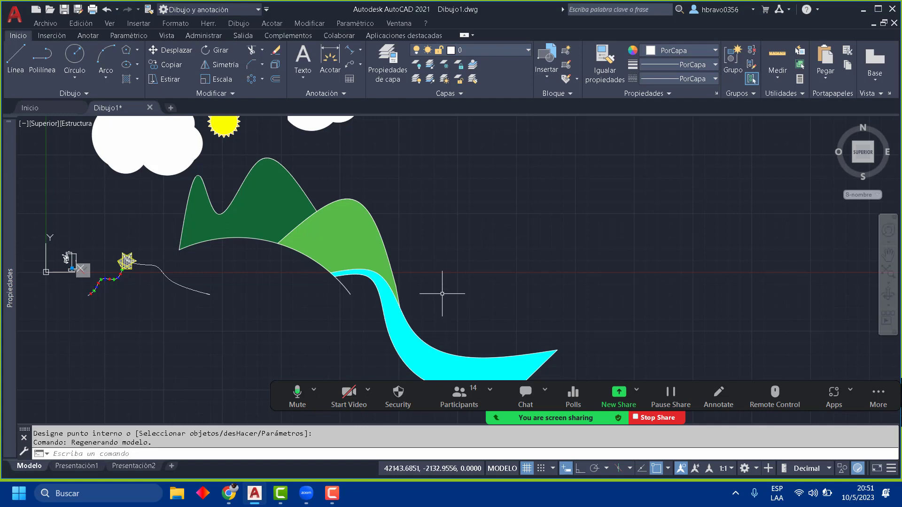
{"action": "scroll", "coordinate": [427, 293], "scroll_direction": "down", "scroll_amount": 4}
{"action": "scroll", "coordinate": [341, 265], "scroll_direction": "up", "scroll_amount": 4}
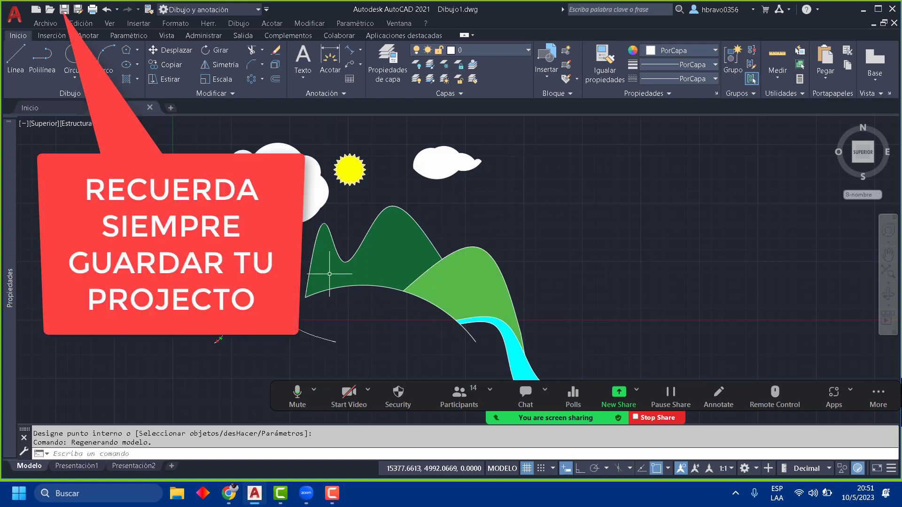
Step: Start saving the drawing and choose the Documentos folder as the save location
{"action": "scroll", "coordinate": [352, 282], "scroll_direction": "down", "scroll_amount": 3}
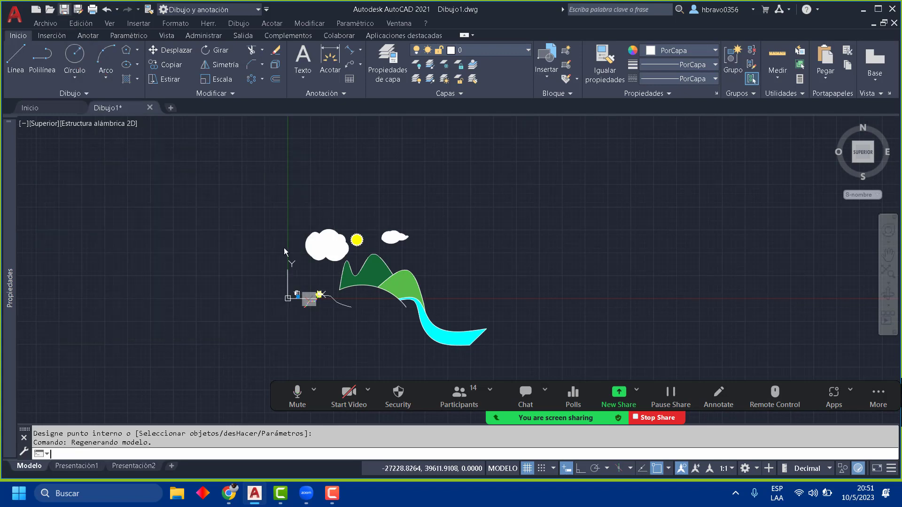
{"action": "key", "text": "ctrl+s"}
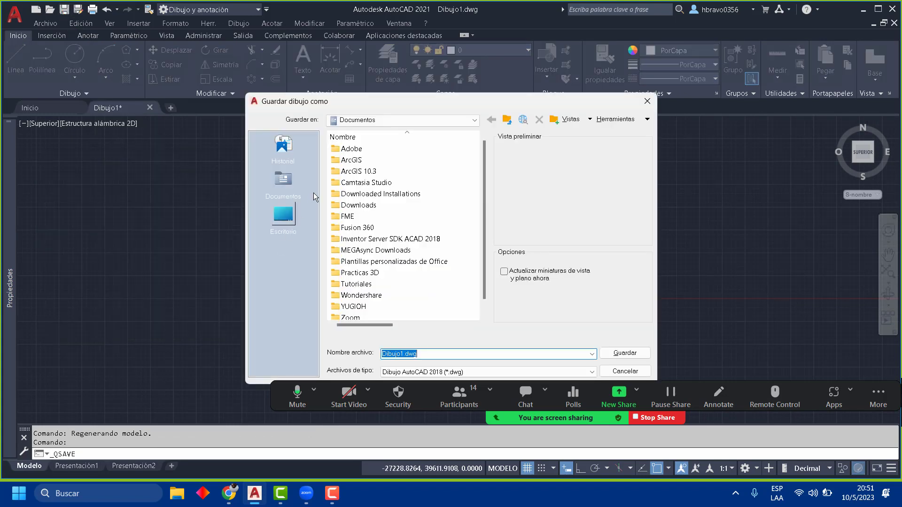
{"action": "left_click", "coordinate": [283, 214]}
{"action": "left_click", "coordinate": [283, 179]}
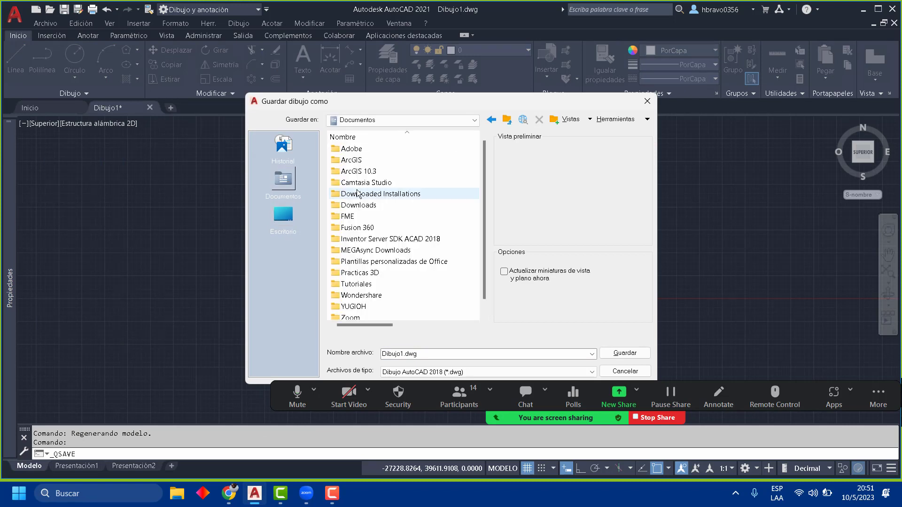
{"action": "scroll", "coordinate": [475, 237], "scroll_direction": "down", "scroll_amount": 1}
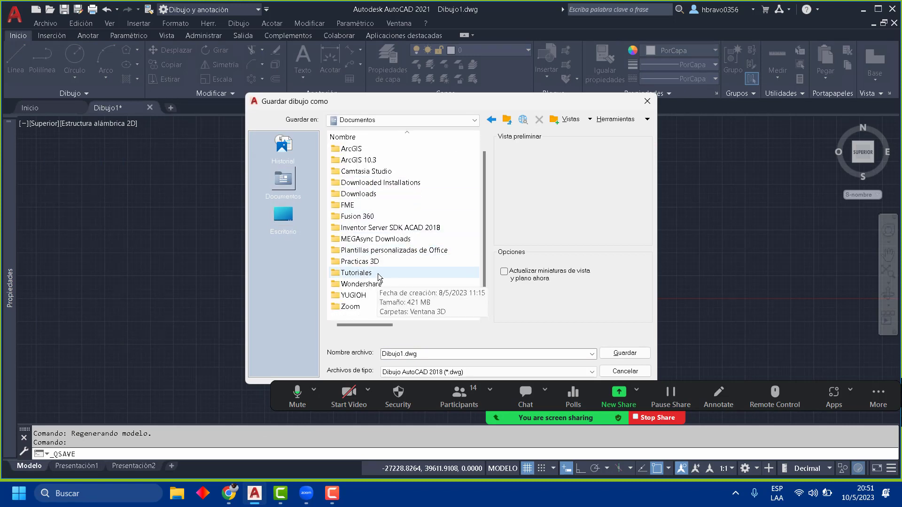
Step: Create a new folder named Curso AutoCAD Mayo 2023 inside Documentos
{"action": "right_click", "coordinate": [375, 316]}
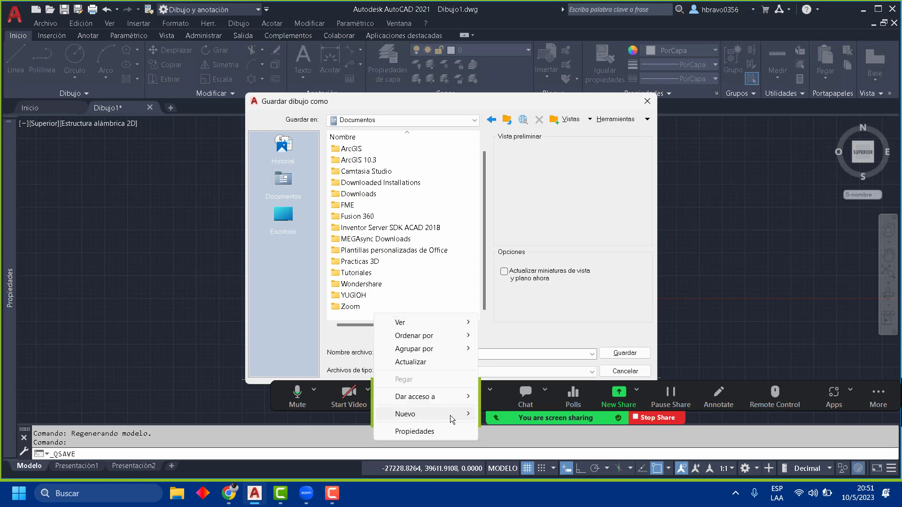
{"action": "mouse_move", "coordinate": [467, 415]}
{"action": "left_click", "coordinate": [503, 288]}
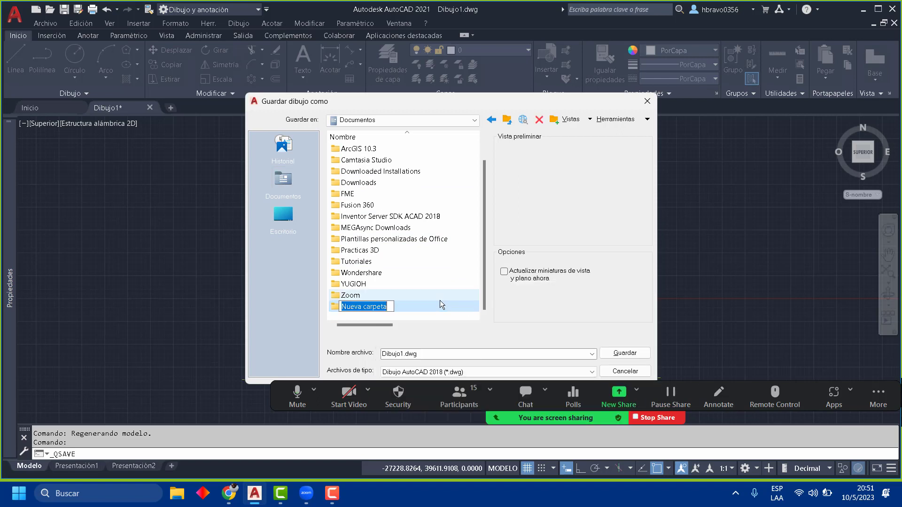
{"action": "type", "text": "Curs"}
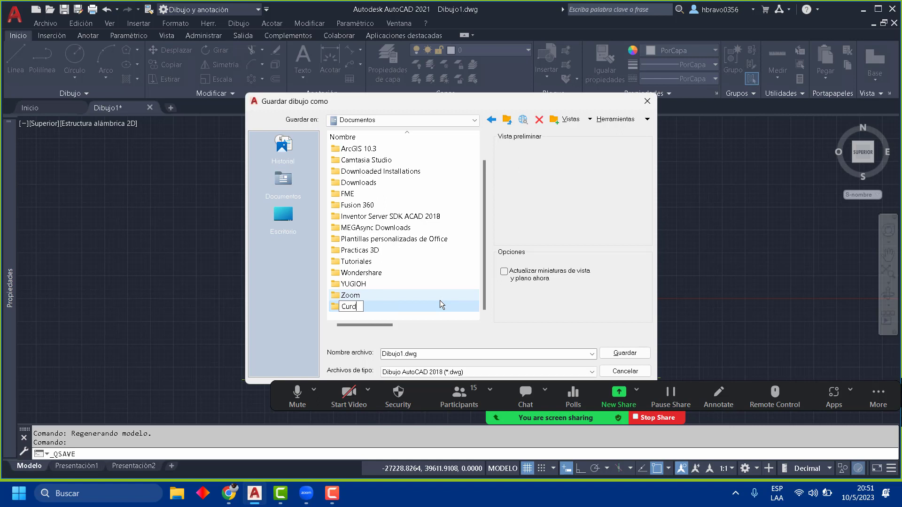
{"action": "type", "text": "o AutoCAD "}
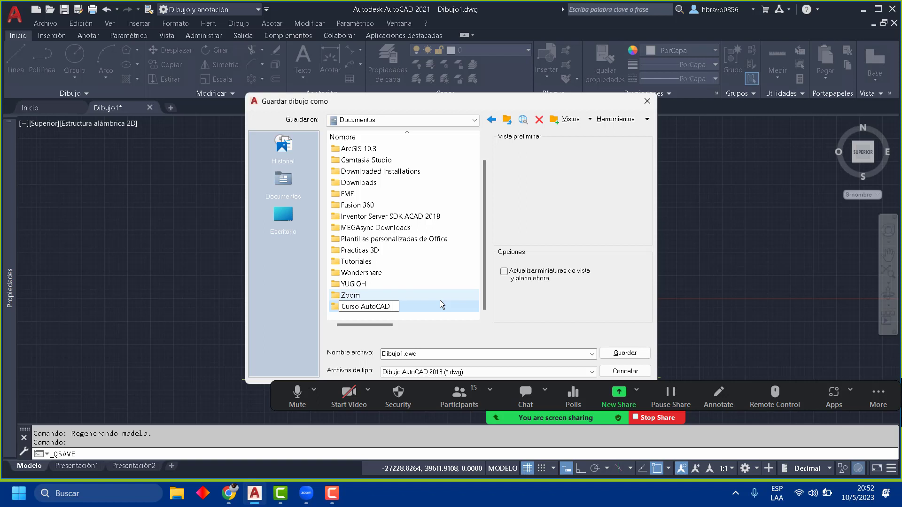
{"action": "type", "text": "M"}
{"action": "type", "text": "yo"}
{"action": "type", "text": " 23"}
{"action": "key", "text": "Return"}
Step: Save the drawing as Introduccion inside the Curso AutoCAD Mayo 2023 folder, and save it once more
{"action": "double_click", "coordinate": [409, 308]}
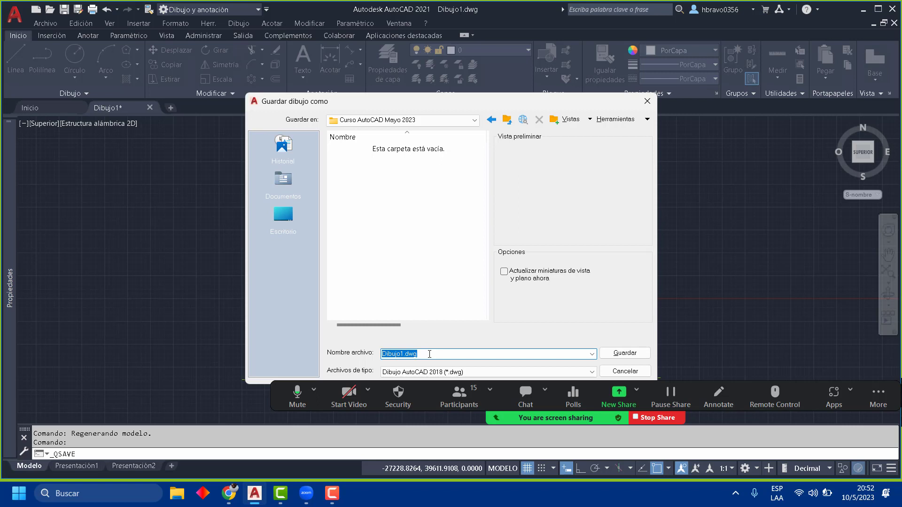
{"action": "type", "text": "Introduccion"}
{"action": "left_click", "coordinate": [618, 353]}
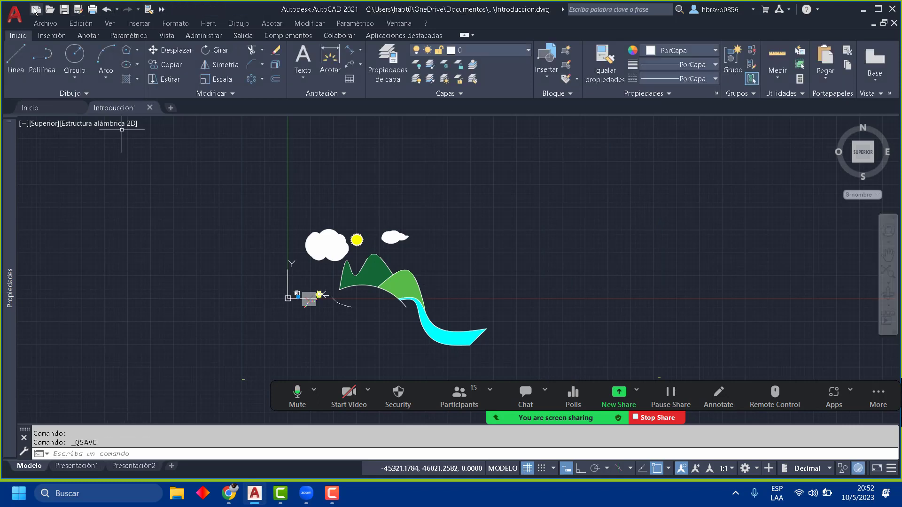
{"action": "left_click", "coordinate": [15, 14]}
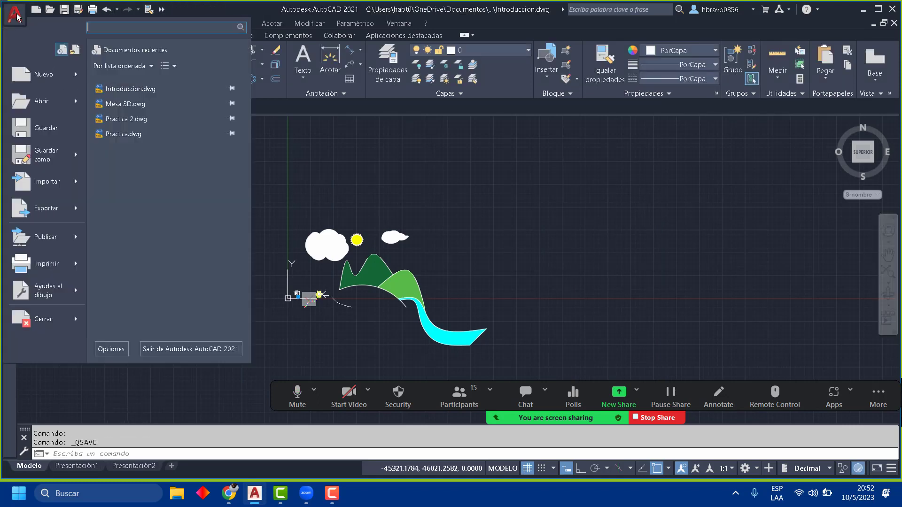
{"action": "left_click", "coordinate": [37, 135]}
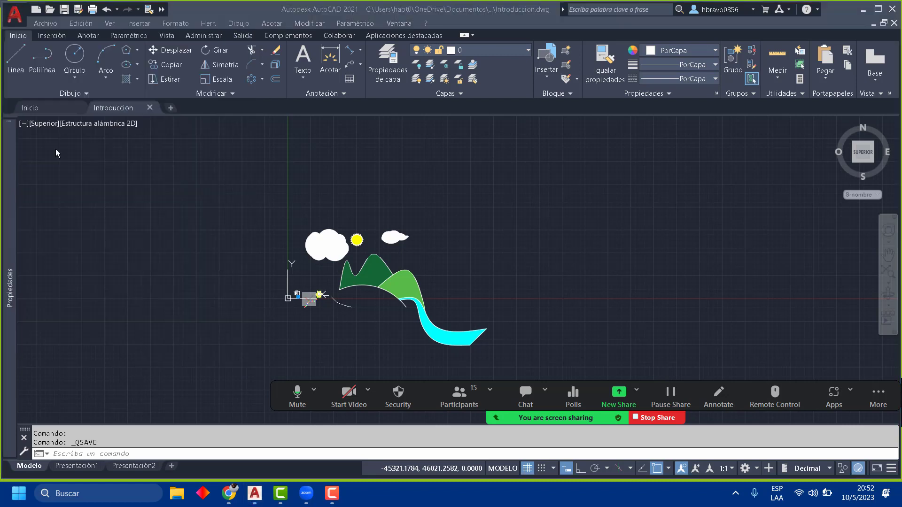
Step: Save the drawing in another format, AutoCAD 2010/LT2010 (*.dwg), keeping the name Introduccion.dwg and replacing the existing file
{"action": "left_click", "coordinate": [22, 20]}
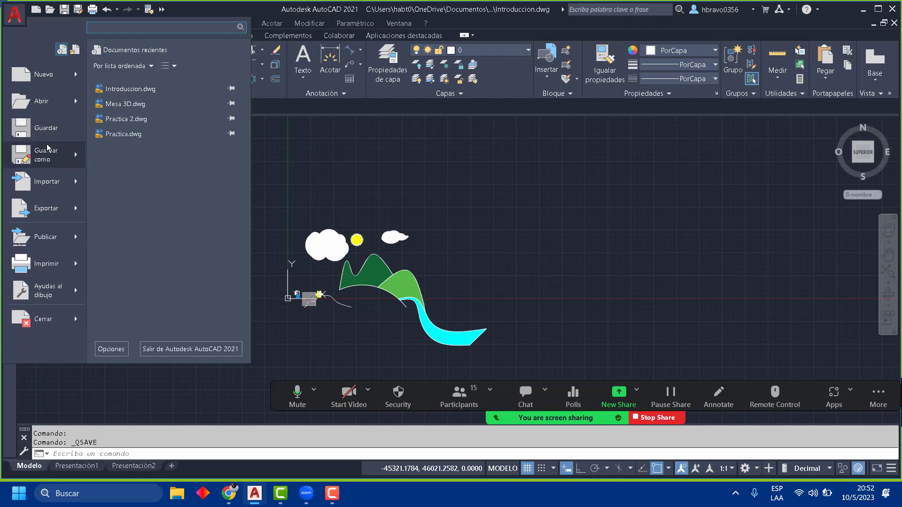
{"action": "mouse_move", "coordinate": [78, 159]}
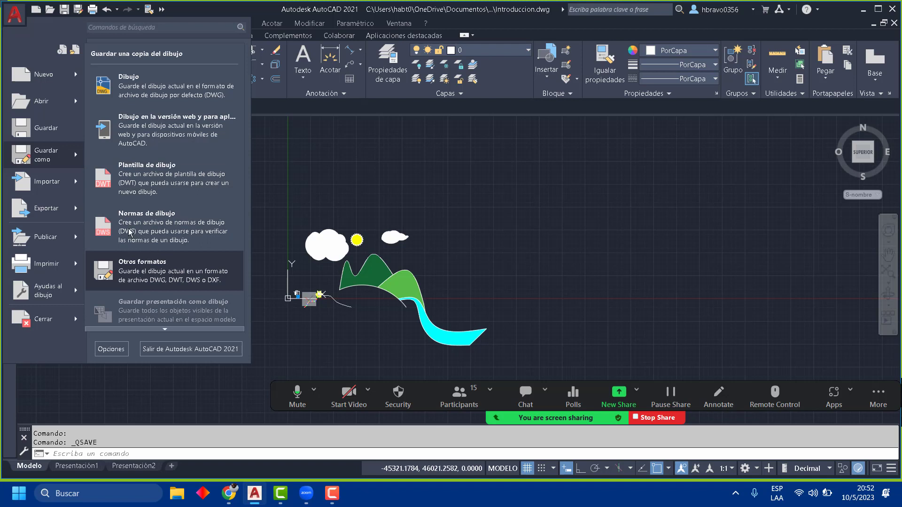
{"action": "left_click", "coordinate": [208, 276]}
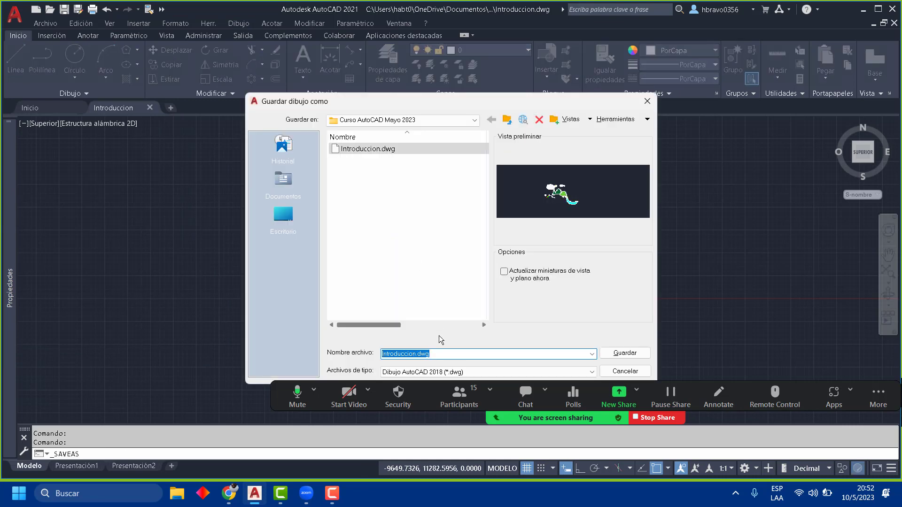
{"action": "left_click", "coordinate": [591, 354]}
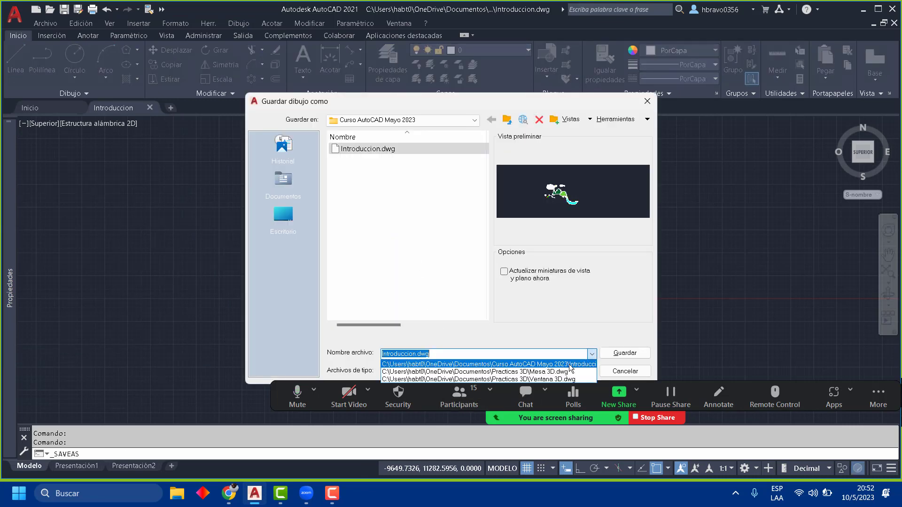
{"action": "left_click", "coordinate": [574, 357]}
{"action": "left_click", "coordinate": [580, 371]}
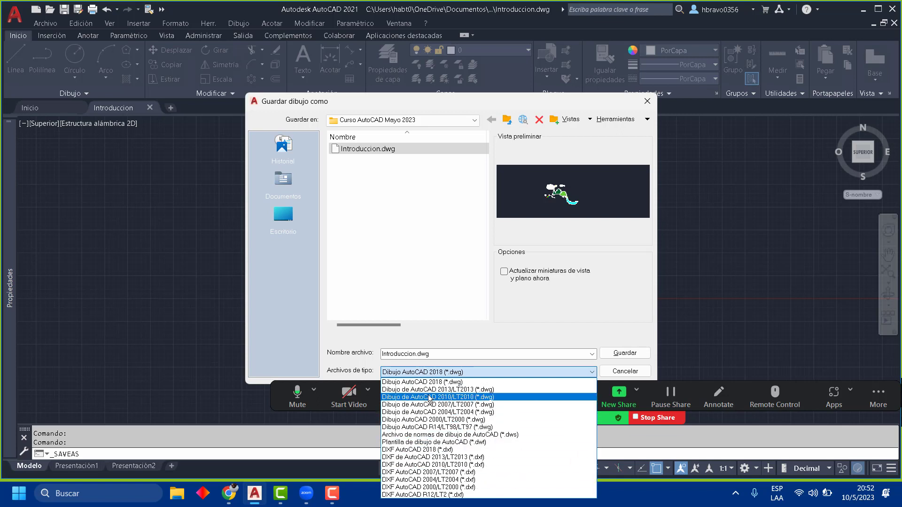
{"action": "left_click", "coordinate": [523, 400]}
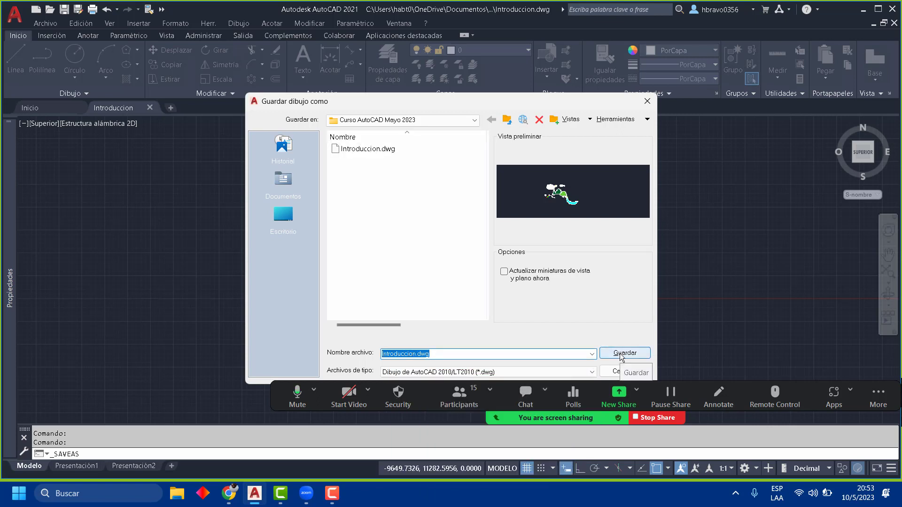
{"action": "left_click", "coordinate": [620, 356]}
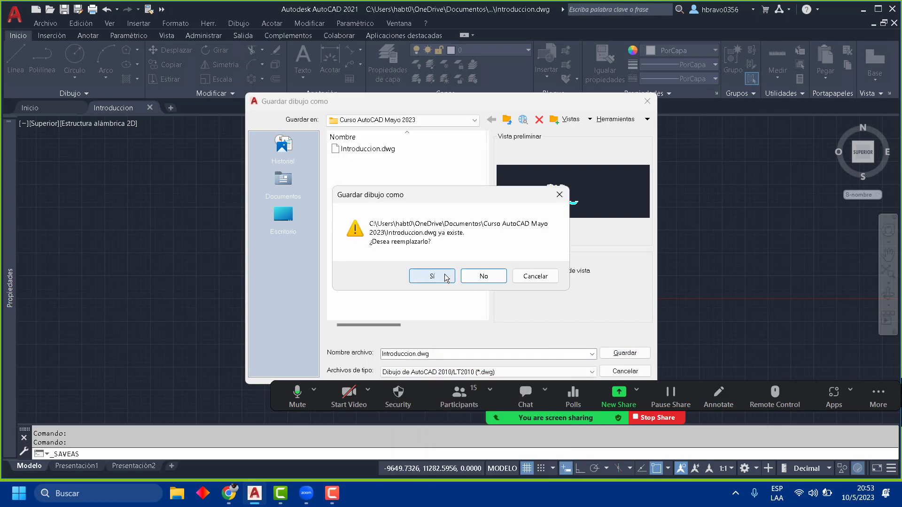
{"action": "left_click", "coordinate": [439, 278]}
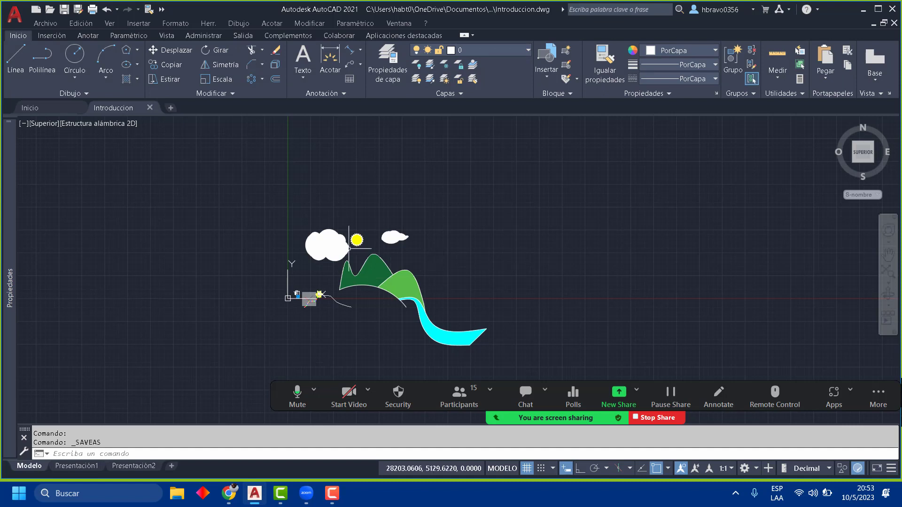
{"action": "left_click", "coordinate": [299, 402]}
{"action": "left_click", "coordinate": [299, 402]}
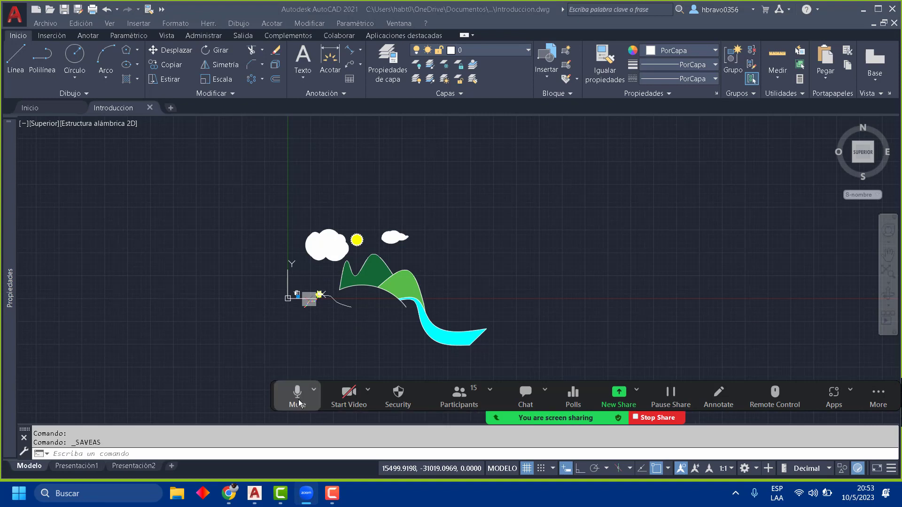